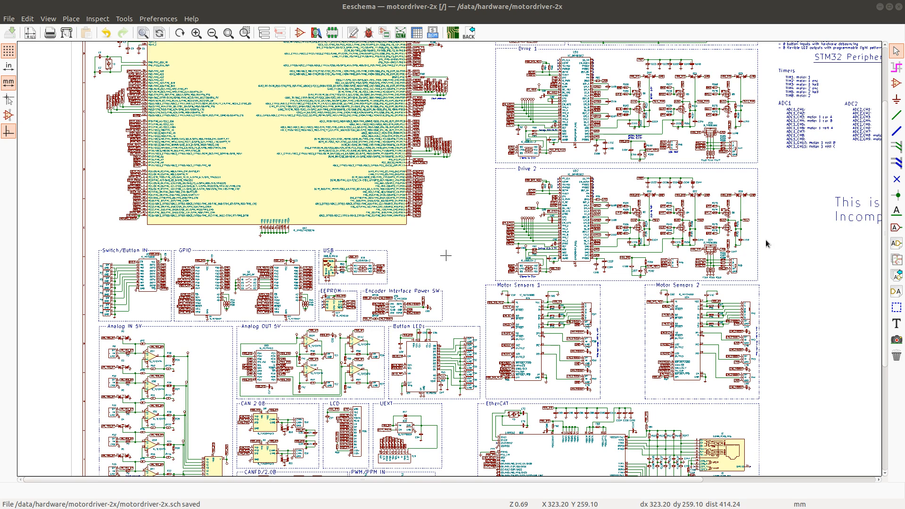
# Step: Switch to Firefox and examine the Mouser listing of two-channel PowerPAK-8x8-4 MOSFETs with its applied filters
pyautogui.hotkey('alt', 'Tab')
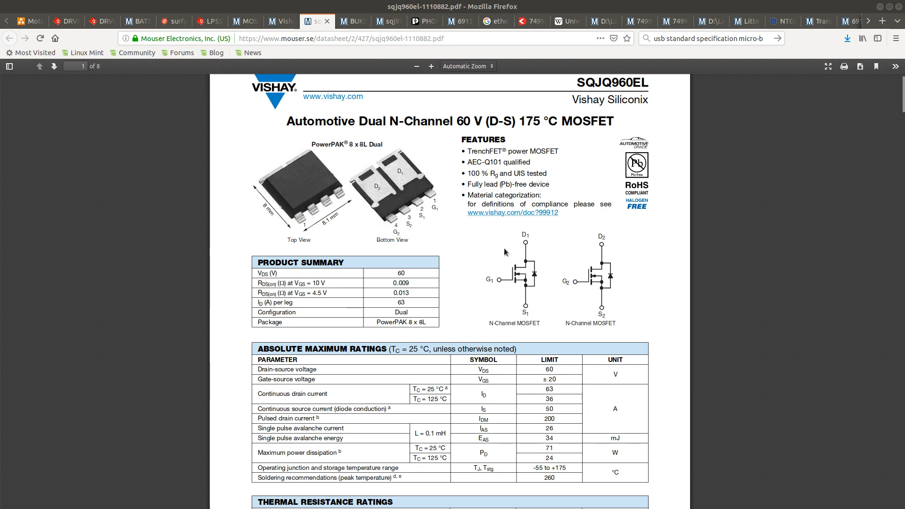
pyautogui.click(284, 22)
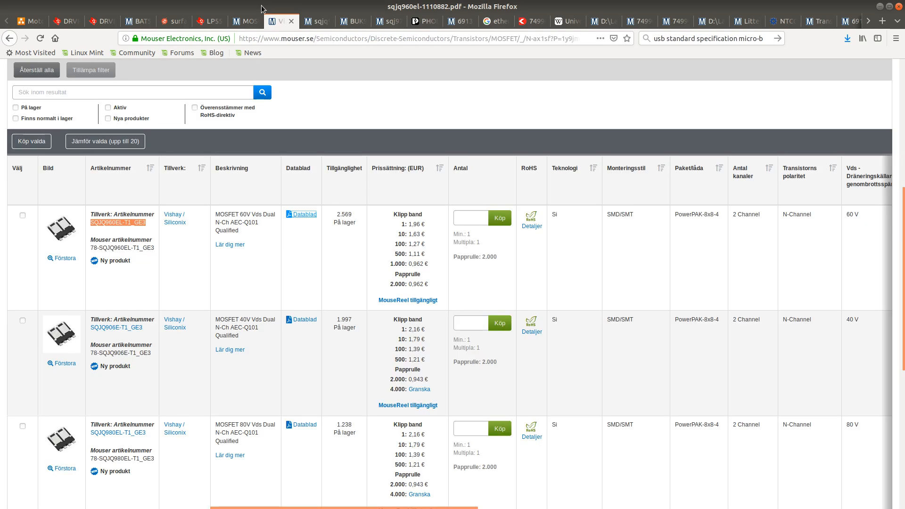
pyautogui.scroll(-1, 319, 239)
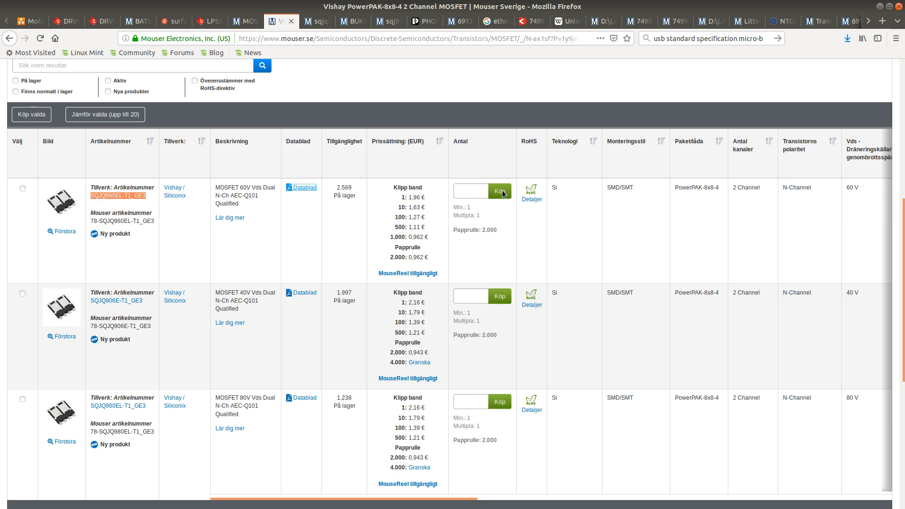
pyautogui.scroll(3, 293, 224)
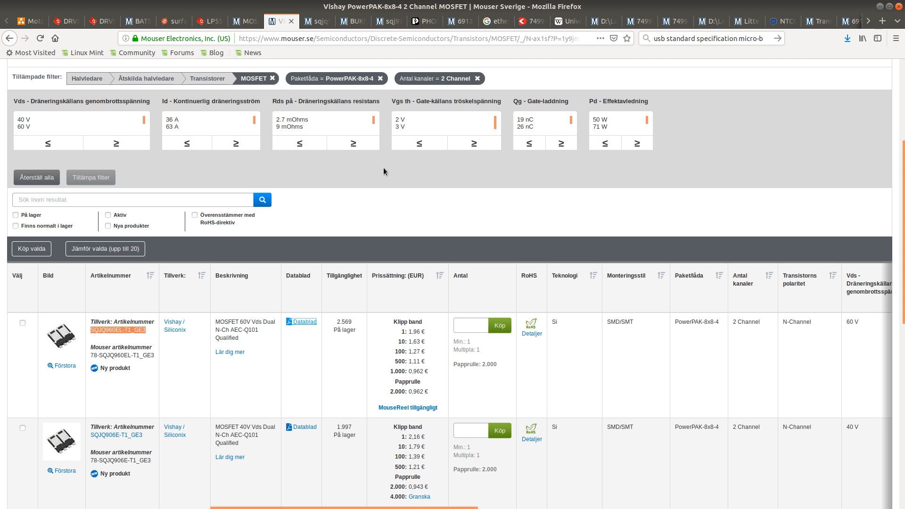
pyautogui.scroll(-4, 362, 324)
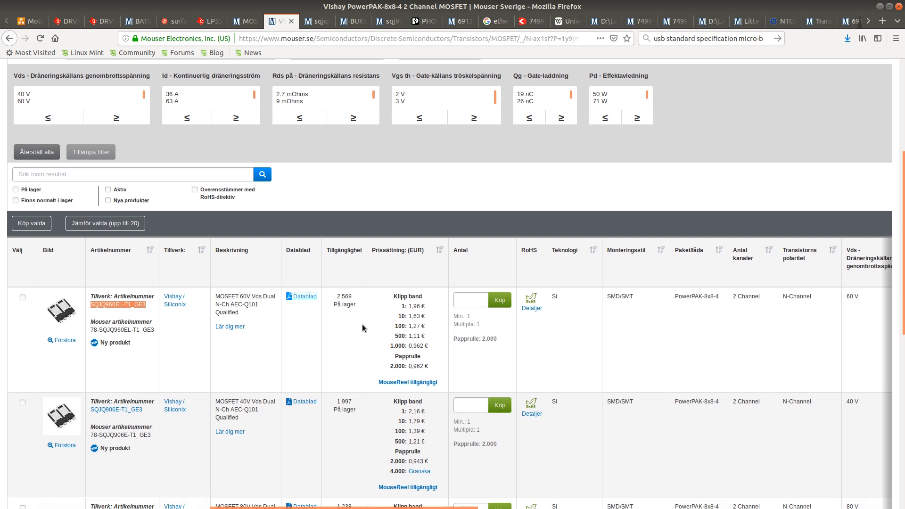
pyautogui.scroll(-1, 361, 348)
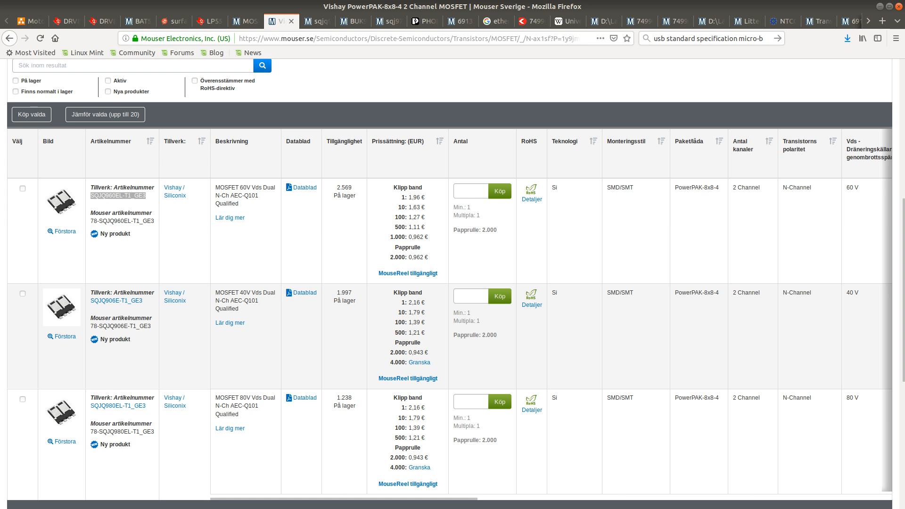
# Step: Switch to the motordriver-2x-review spreadsheet and look through the unreviewed resistor rows from R1 down to R99
pyautogui.hotkey('alt', 'Tab')
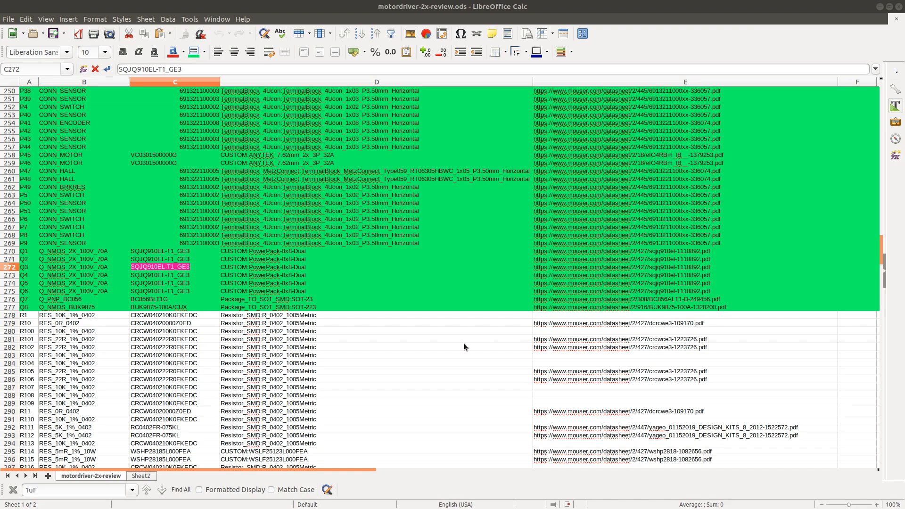
pyautogui.scroll(-4, 115, 272)
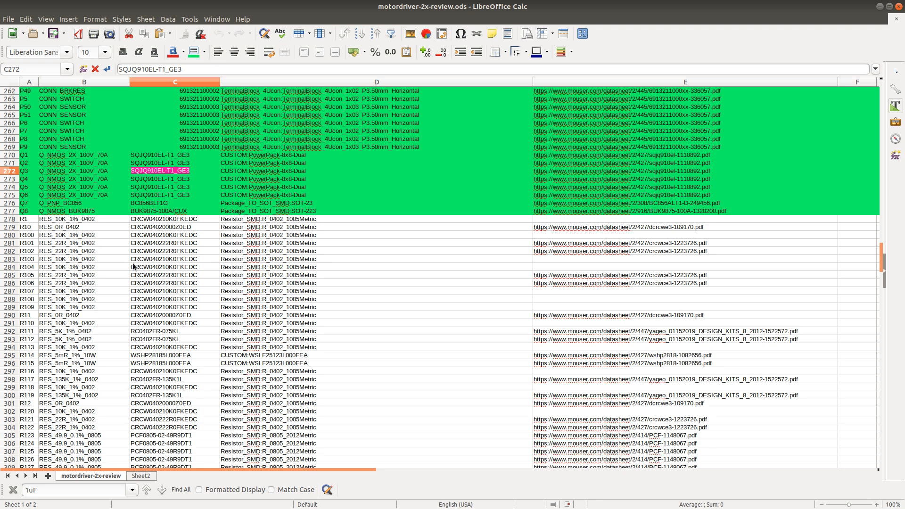
pyautogui.scroll(-2, 217, 222)
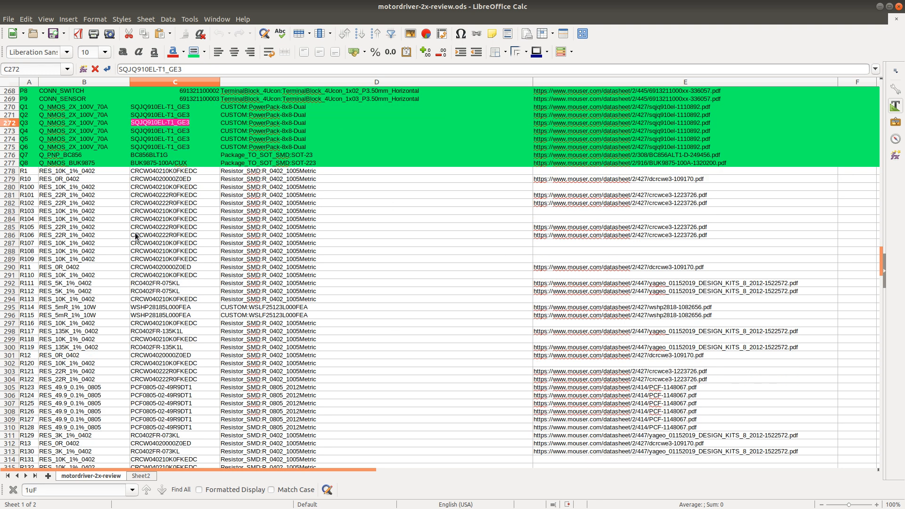
pyautogui.scroll(-3, 98, 227)
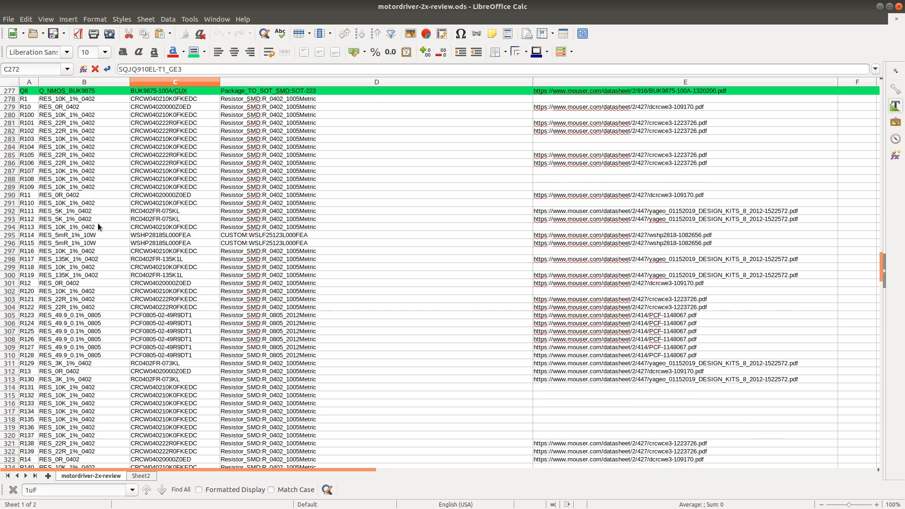
pyautogui.scroll(-1, 97, 223)
pyautogui.scroll(2, 98, 223)
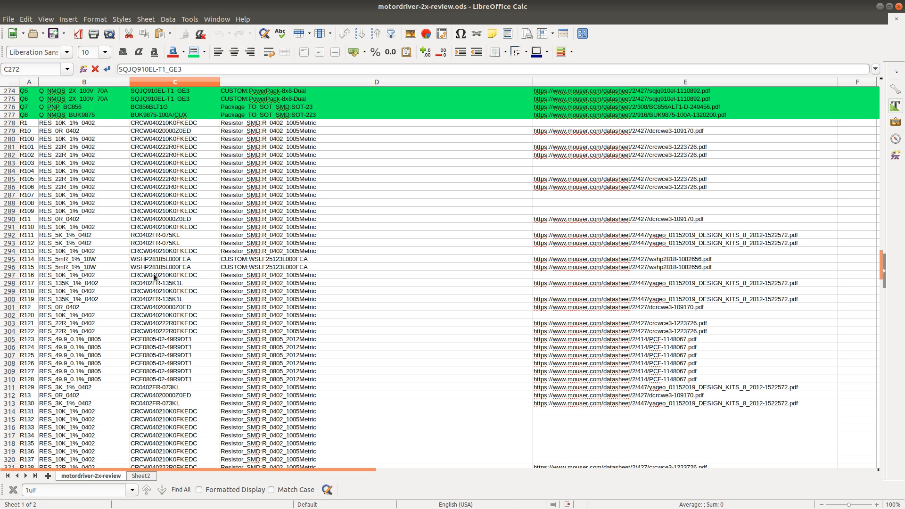
pyautogui.scroll(-7, 178, 274)
pyautogui.scroll(-10, 108, 391)
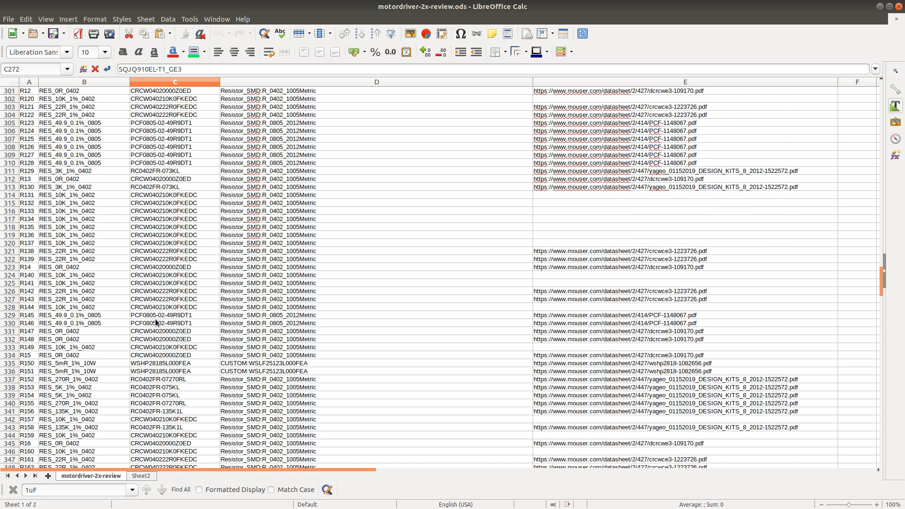
pyautogui.scroll(-16, 109, 387)
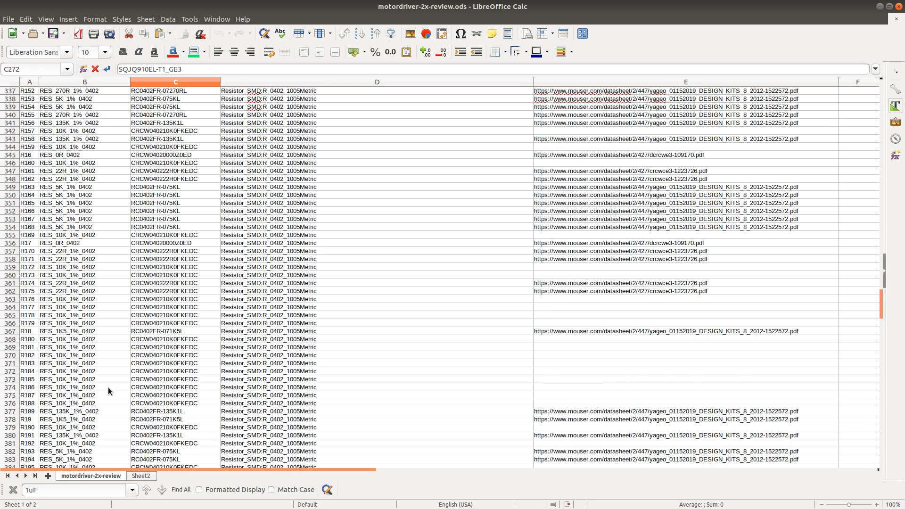
pyautogui.scroll(-5, 108, 388)
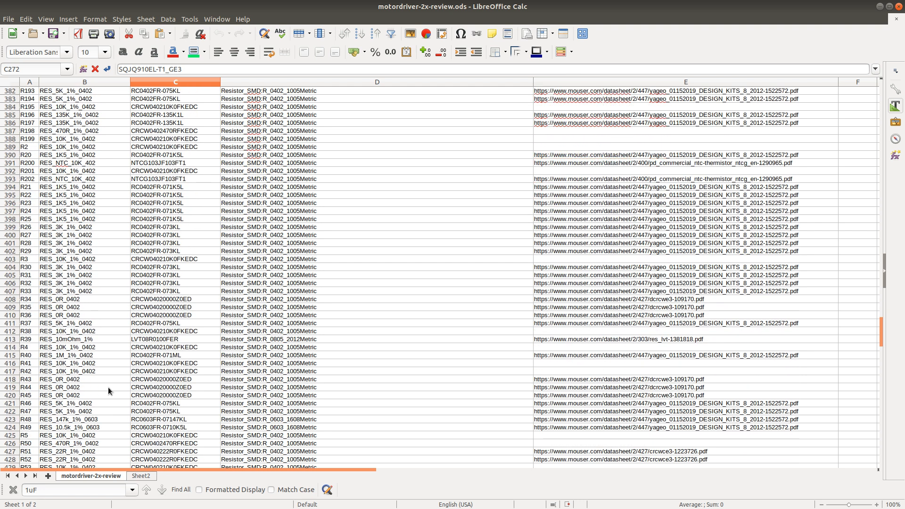
pyautogui.scroll(-11, 141, 411)
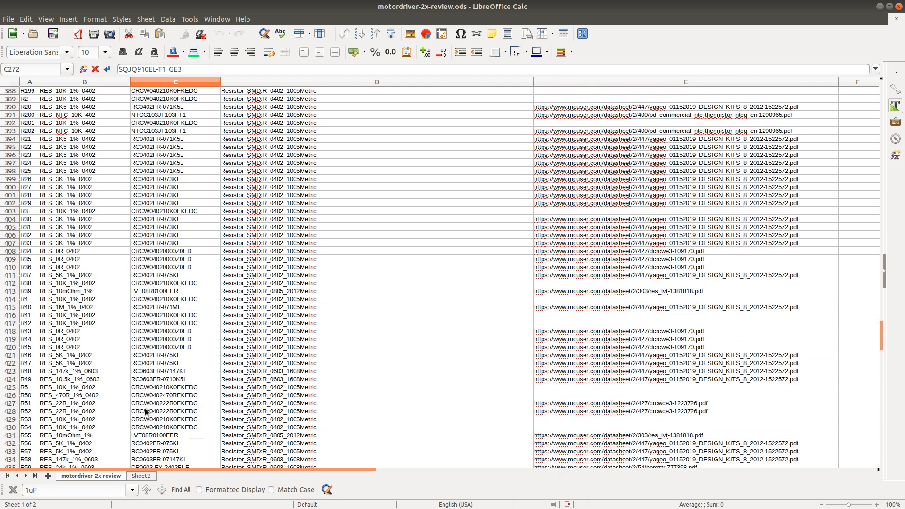
pyautogui.scroll(-12, 113, 408)
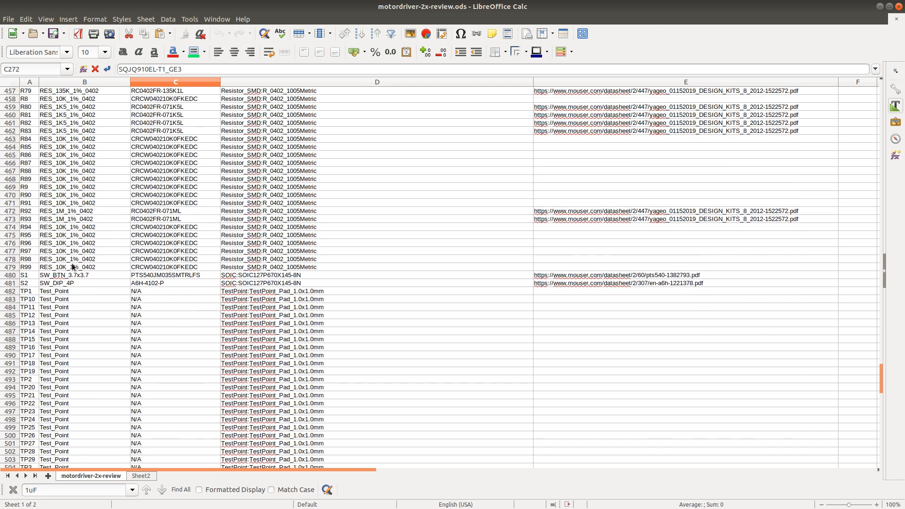
pyautogui.click(64, 268)
# Step: Go back up the resistor list to R1, examining values, part numbers and footprints and the green-marked rows above it
pyautogui.scroll(19, 78, 223)
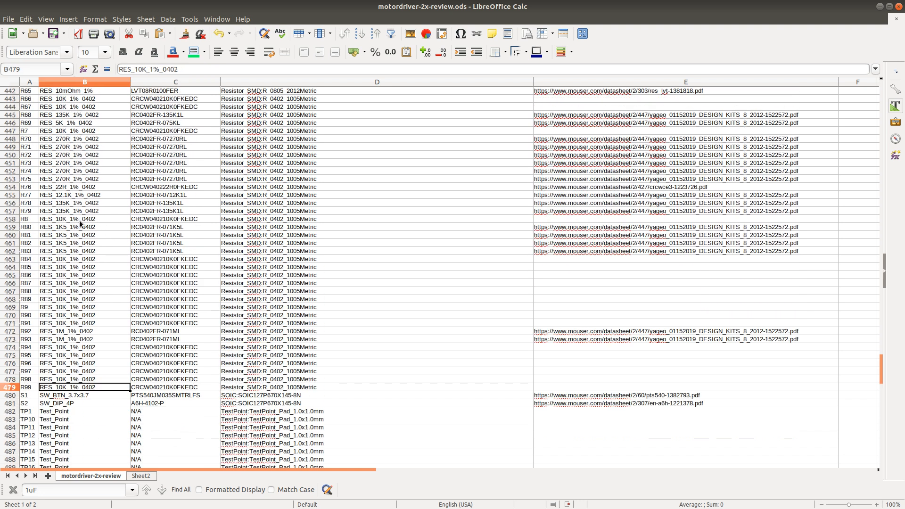
pyautogui.scroll(20, 75, 226)
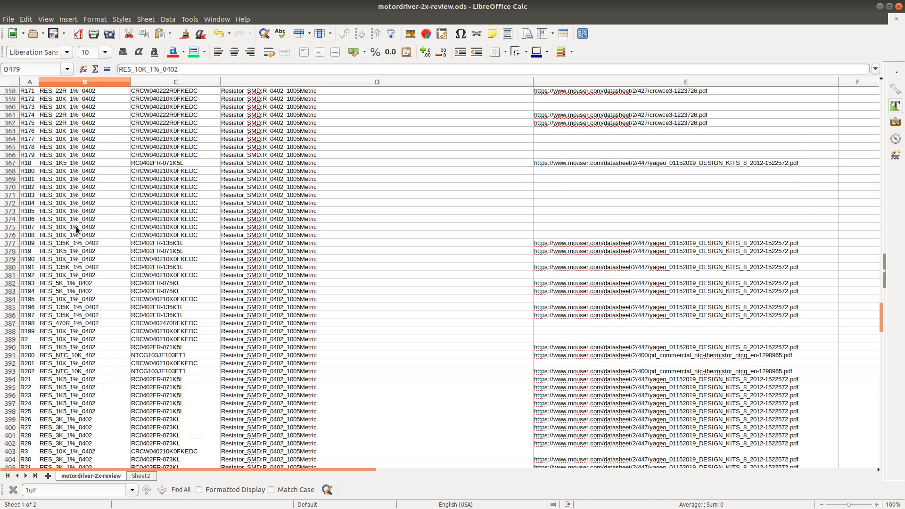
pyautogui.scroll(17, 75, 236)
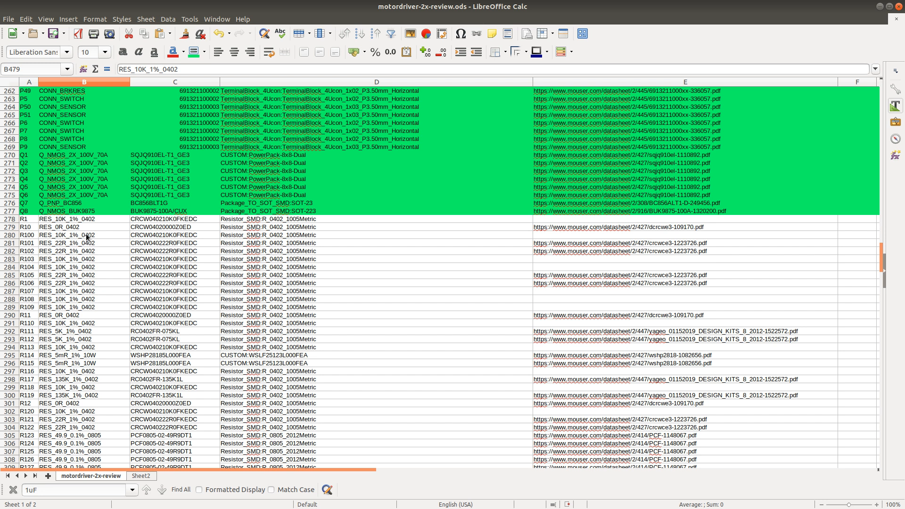
pyautogui.scroll(-10, 87, 238)
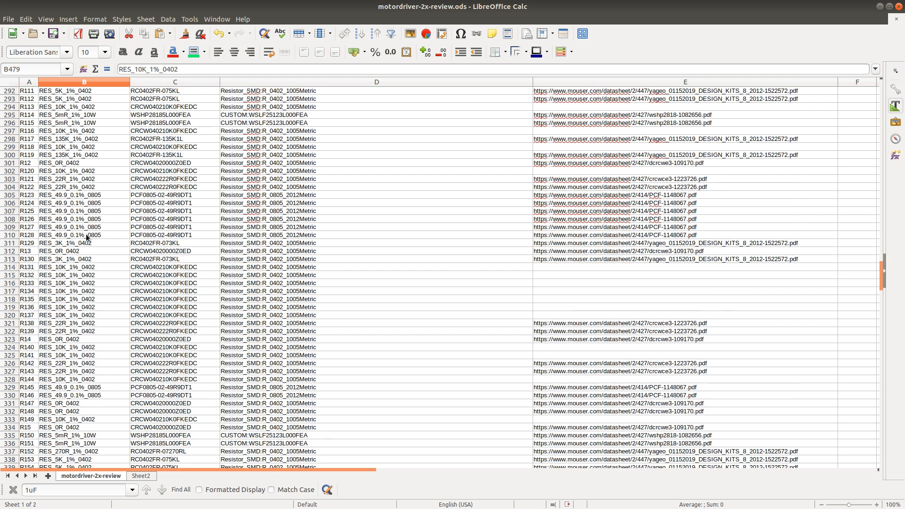
pyautogui.scroll(3, 88, 244)
pyautogui.scroll(4, 87, 244)
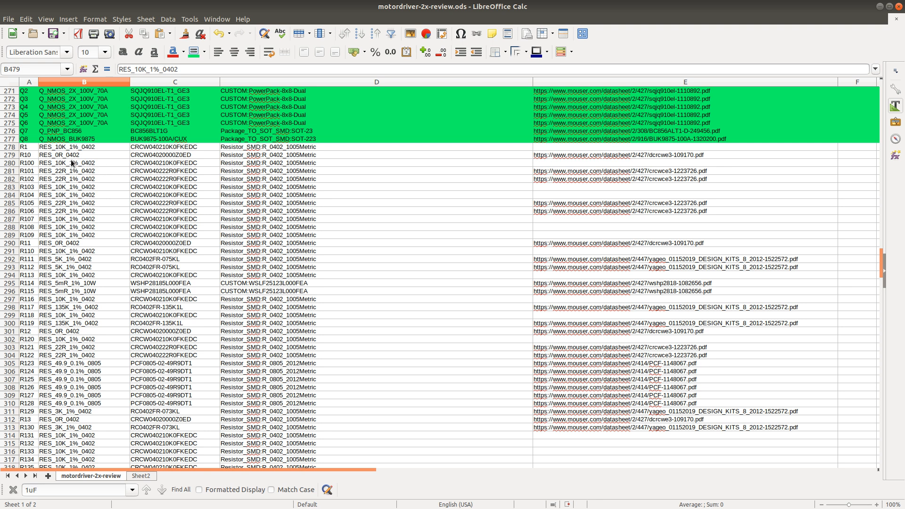
pyautogui.scroll(10, 78, 213)
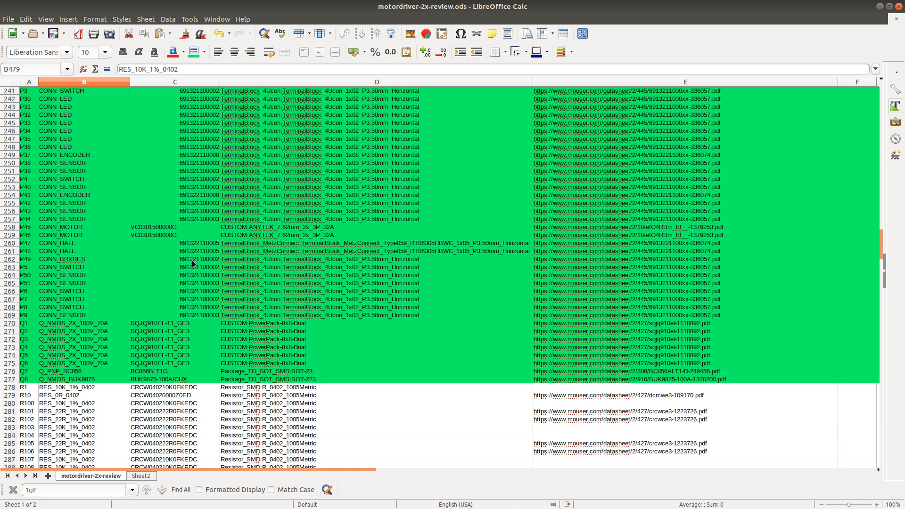
pyautogui.scroll(-5, 193, 259)
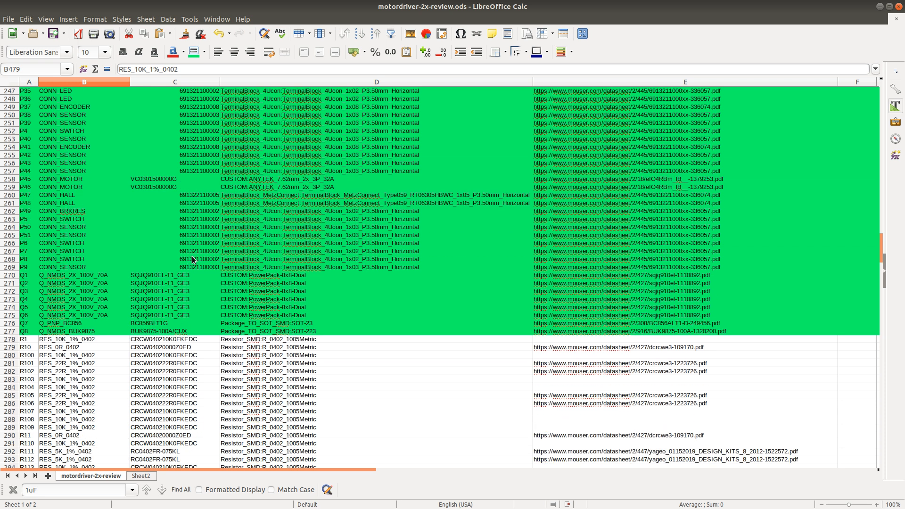
pyautogui.scroll(-8, 107, 350)
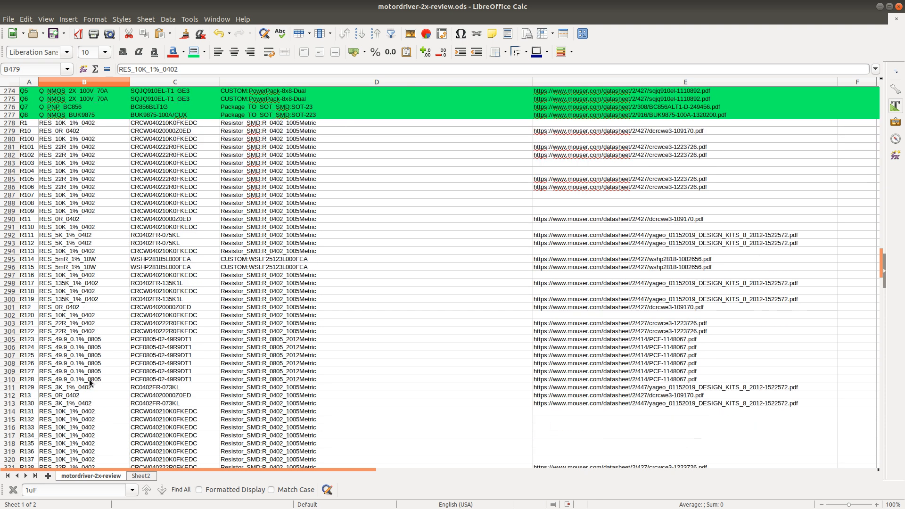
pyautogui.scroll(-12, 90, 383)
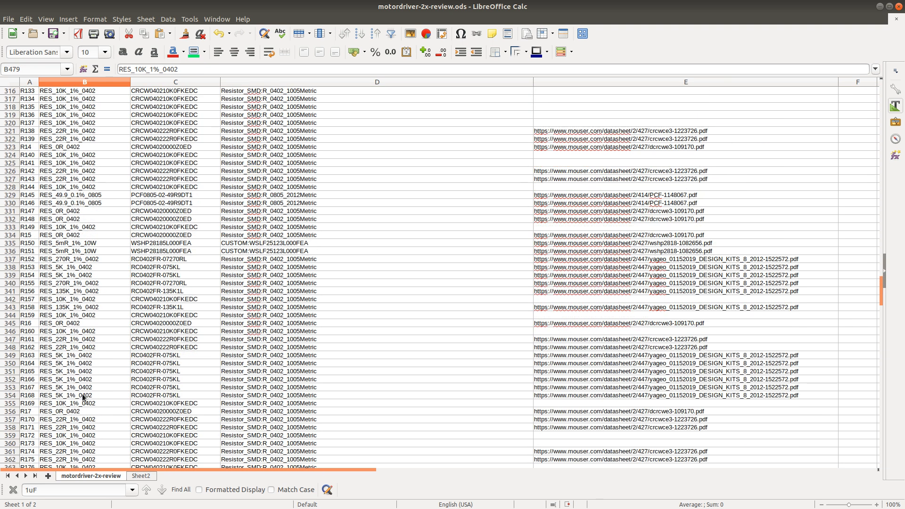
pyautogui.scroll(4, 85, 392)
pyautogui.scroll(9, 83, 397)
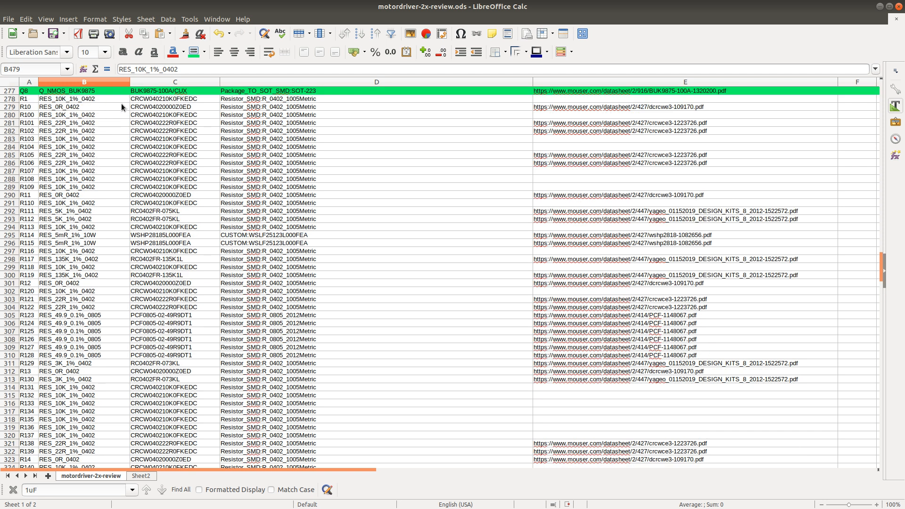
# Step: Copy the part number CRCW040210K0FKEDC of resistor R1 from cell C278
pyautogui.click(94, 100)
pyautogui.doubleClick(174, 100)
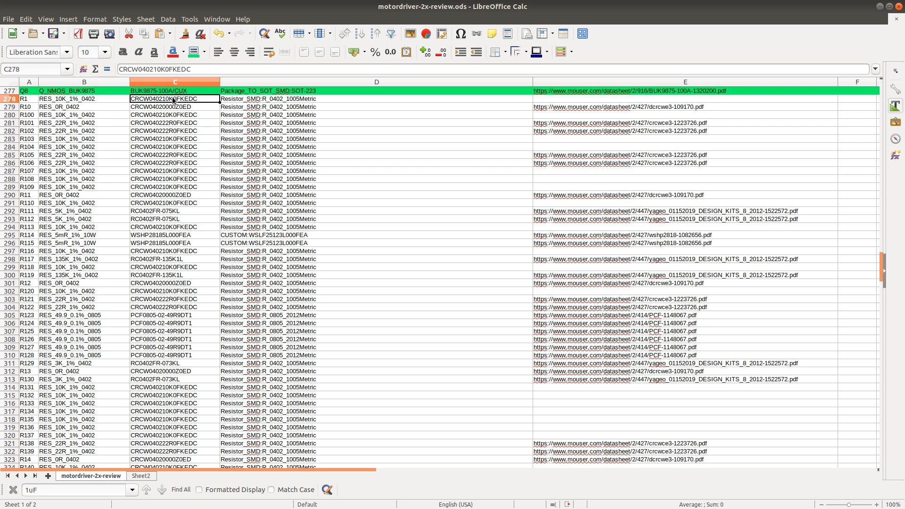
pyautogui.doubleClick(173, 99)
pyautogui.hotkey('ctrl', 'c')
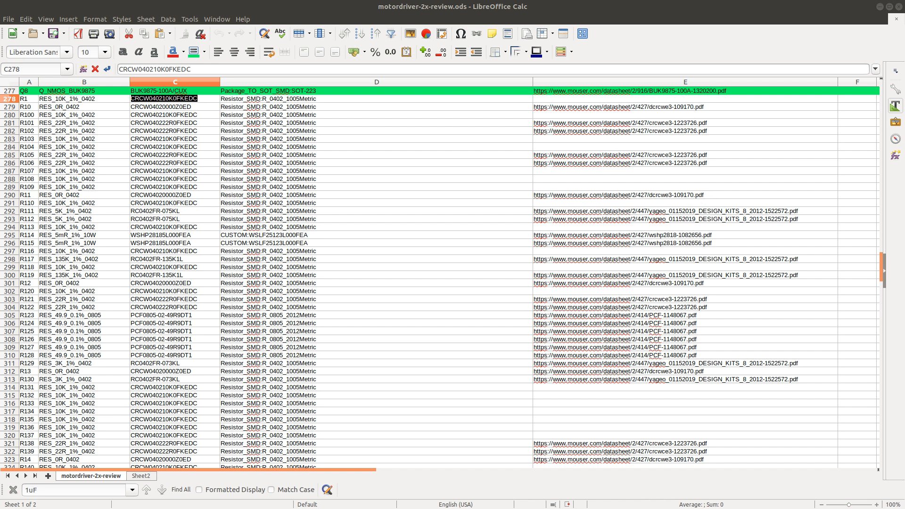
# Step: Switch to the Eeschema schematic and try to find resistor R1 by its reference
pyautogui.hotkey('alt', 'Tab')
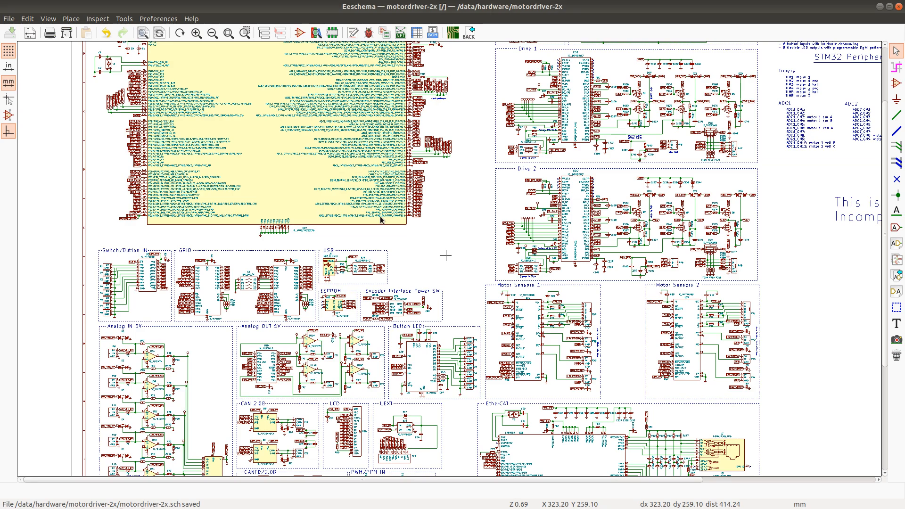
pyautogui.hotkey('ctrl', 'f')
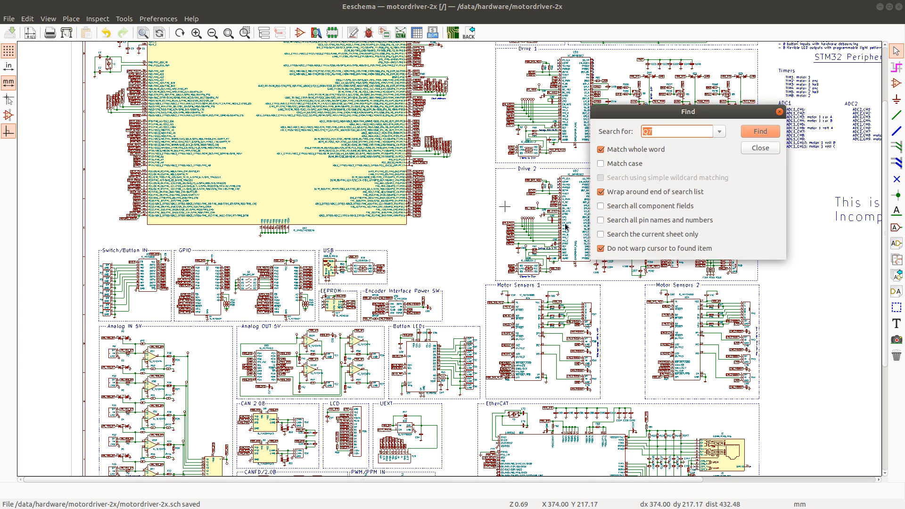
pyautogui.write('R1')
pyautogui.click(767, 133)
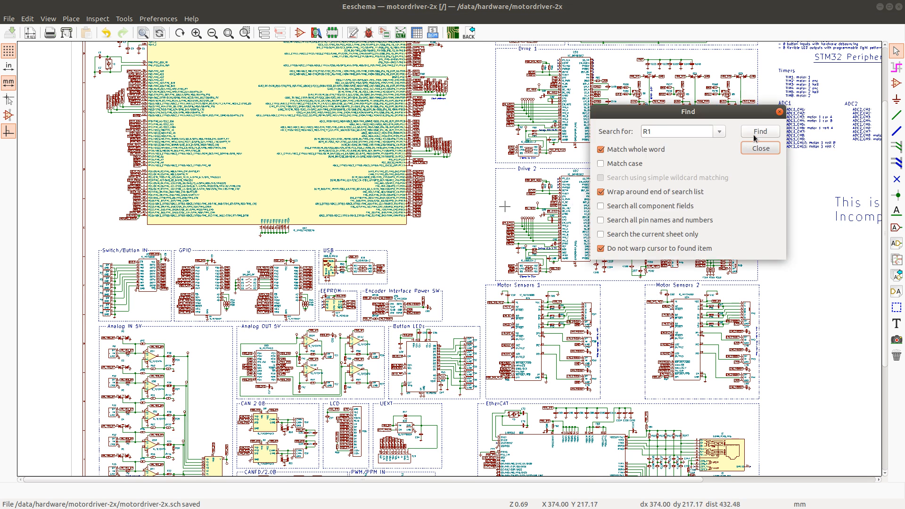
pyautogui.click(759, 134)
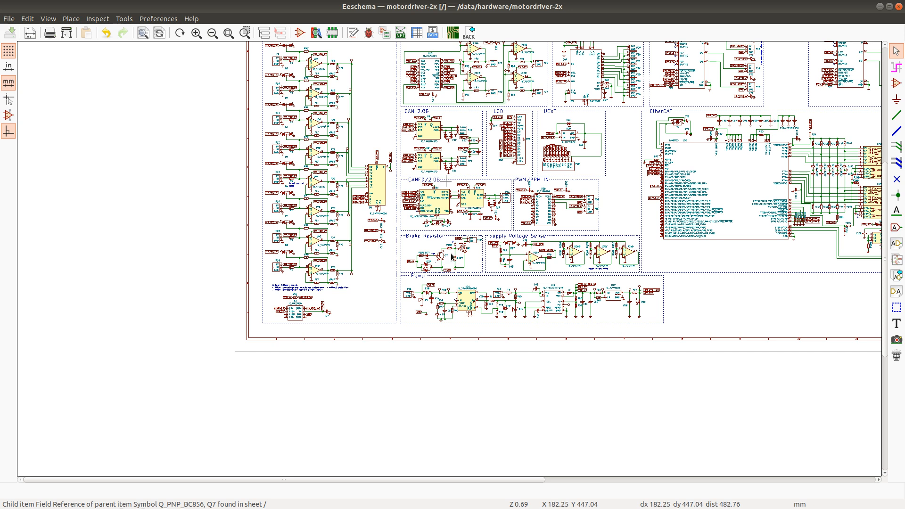
pyautogui.scroll(3, 456, 255)
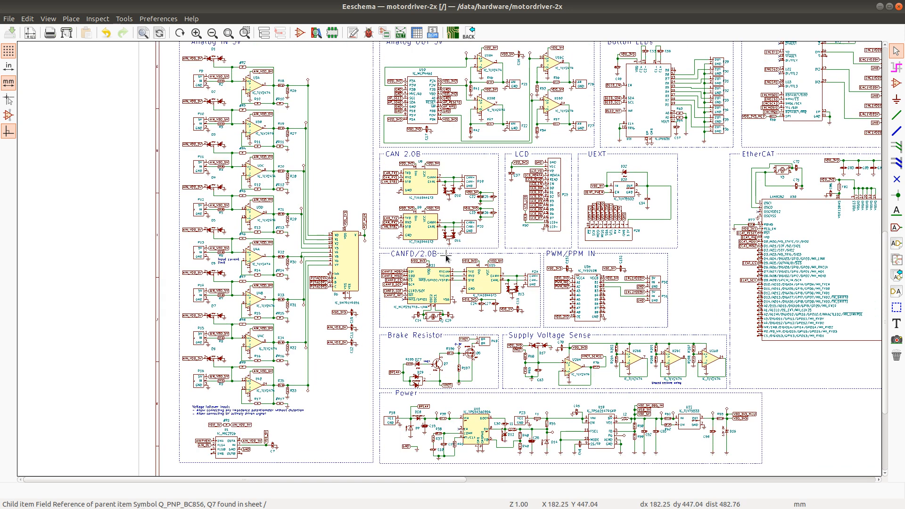
pyautogui.scroll(1, 446, 258)
pyautogui.scroll(8, 448, 257)
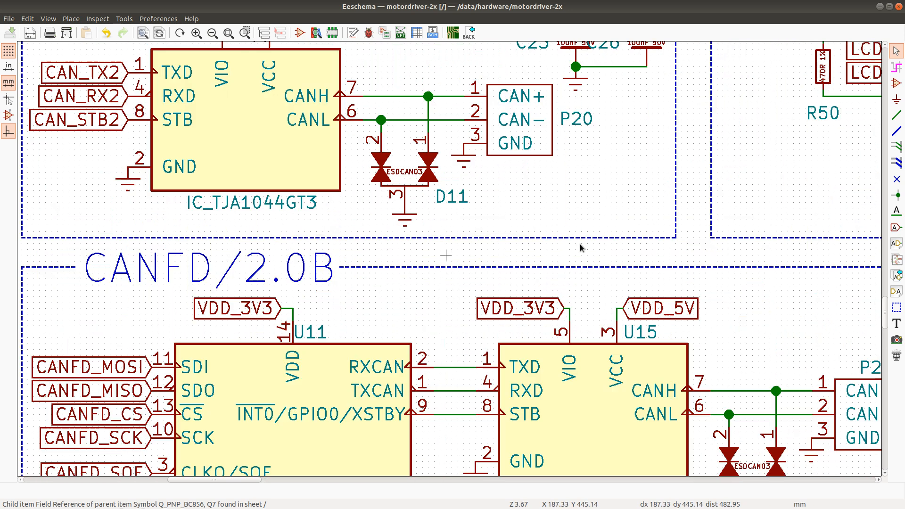
pyautogui.scroll(-4, 446, 257)
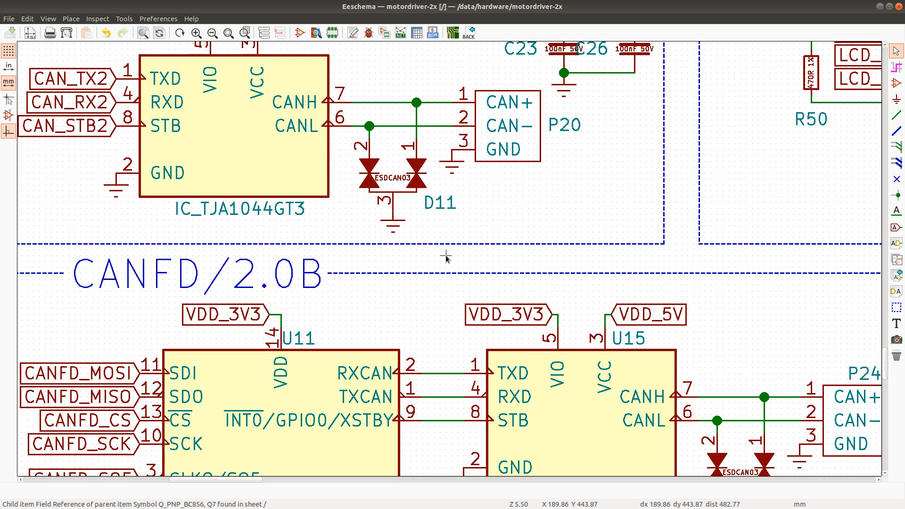
pyautogui.scroll(-3, 460, 256)
# Step: Search the schematic for the whole word R1 and examine the resistor's BOOT0 connection to ground
pyautogui.hotkey('ctrl', 'f')
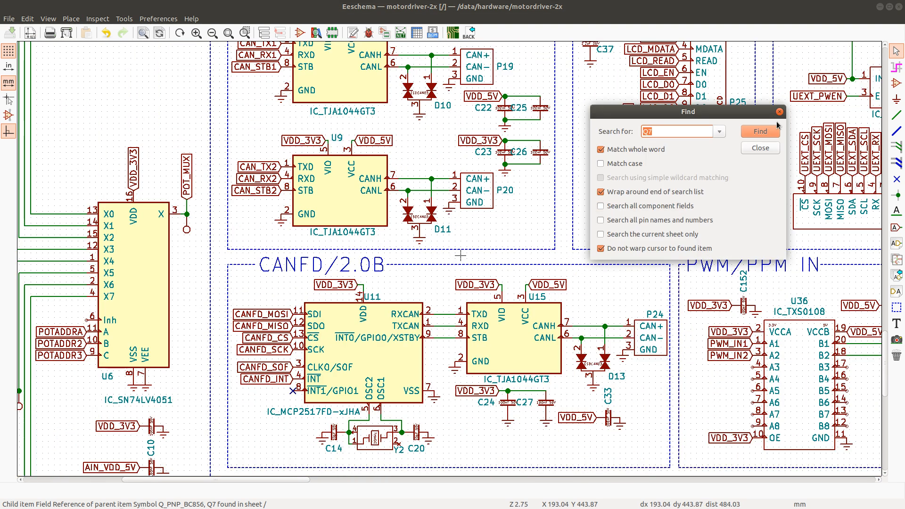
pyautogui.write('R1')
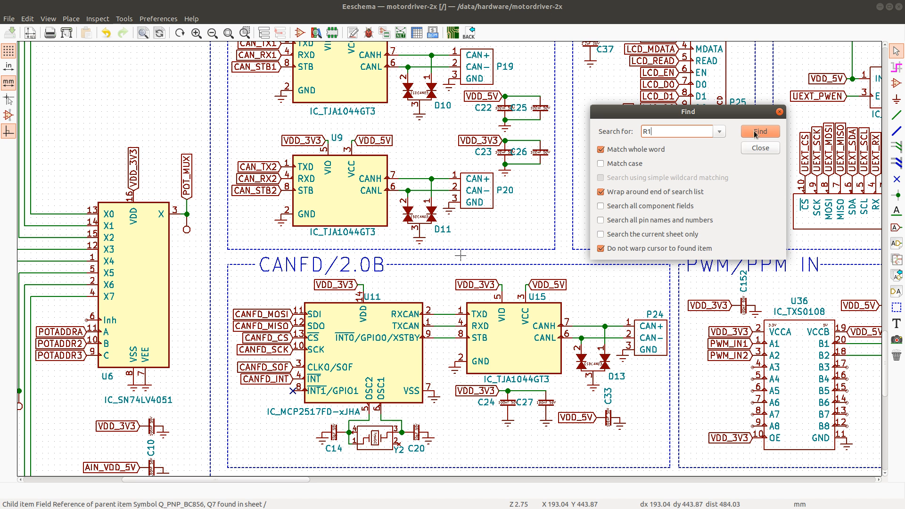
pyautogui.click(759, 131)
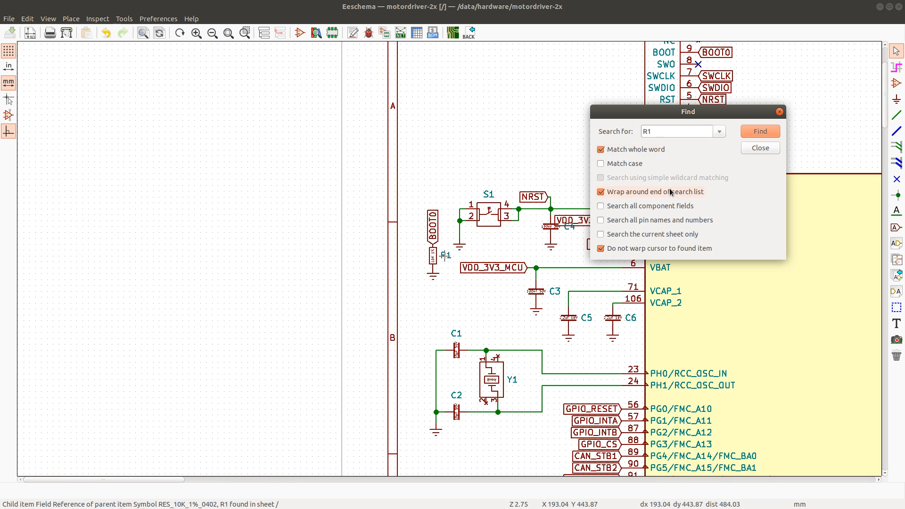
pyautogui.click(760, 148)
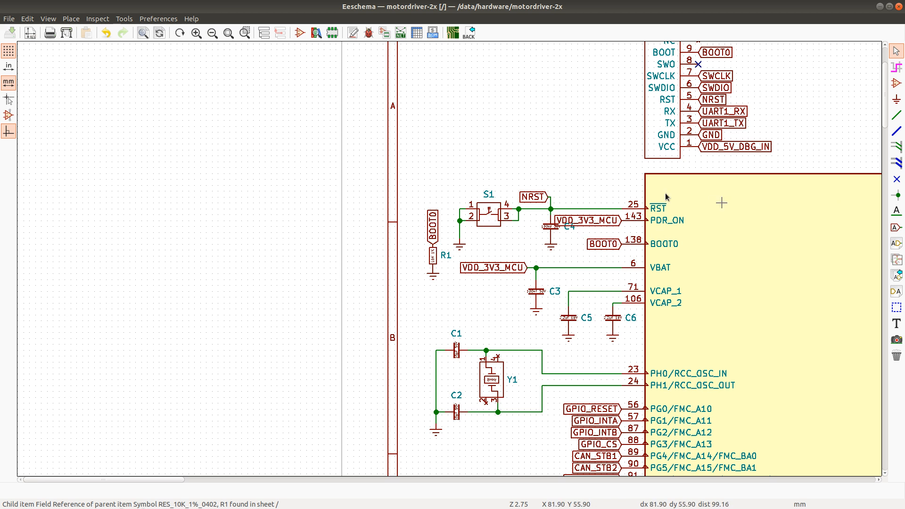
# Step: Switch to Firefox, search Mouser for the copied part number CRCW040210K0FKEDC and open its product page
pyautogui.hotkey('alt', 'Tab')
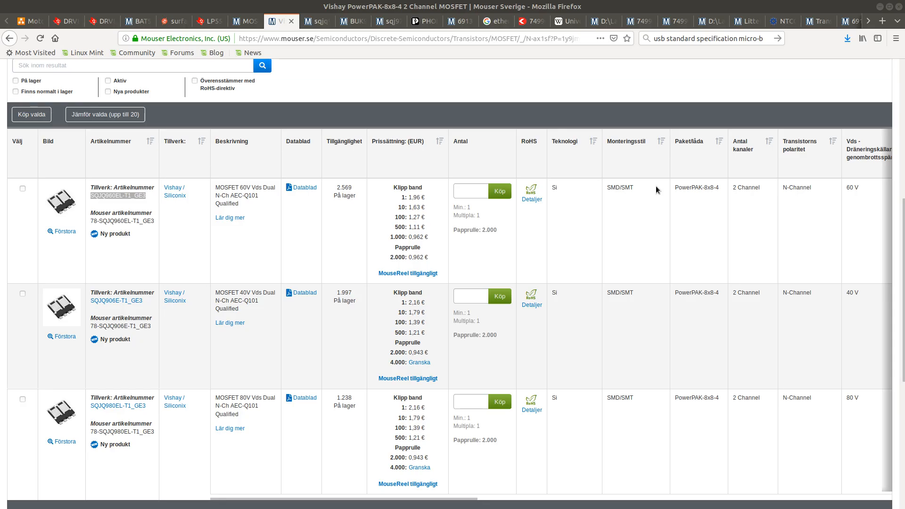
pyautogui.scroll(10, 269, 153)
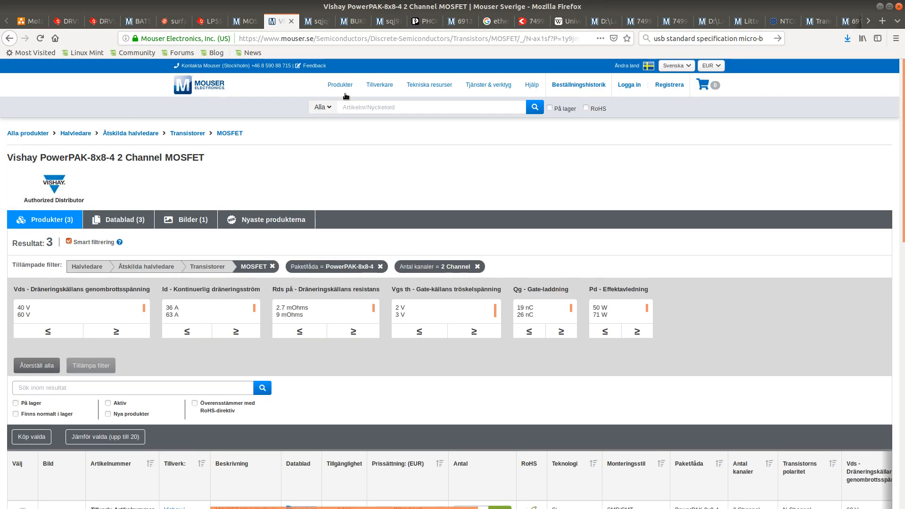
pyautogui.click(470, 108)
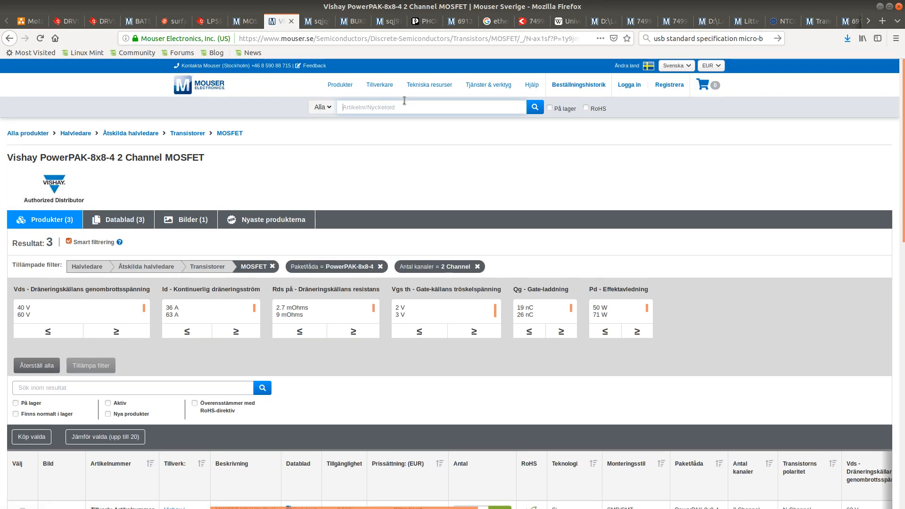
pyautogui.hotkey('ctrl', 'v')
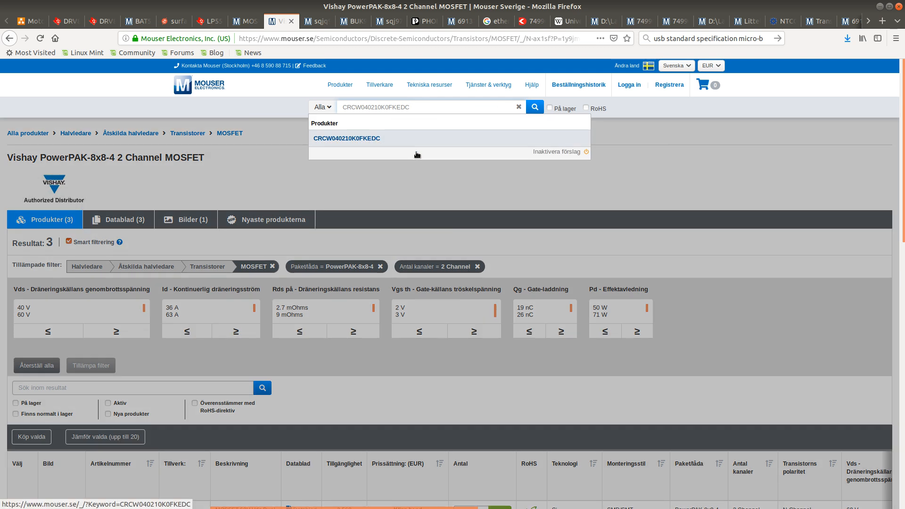
pyautogui.click(415, 142)
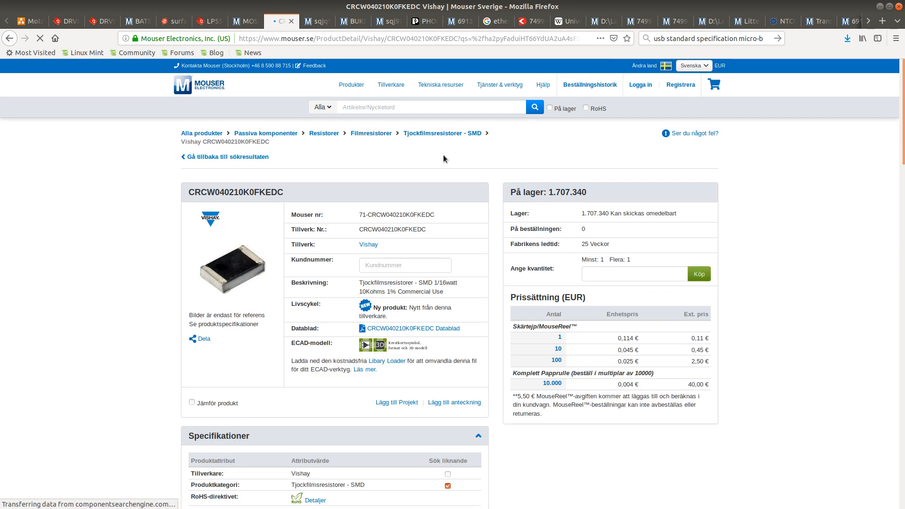
# Step: Examine the resistor's specifications, case size, stock and pricing on its Mouser product page
pyautogui.scroll(-3, 443, 154)
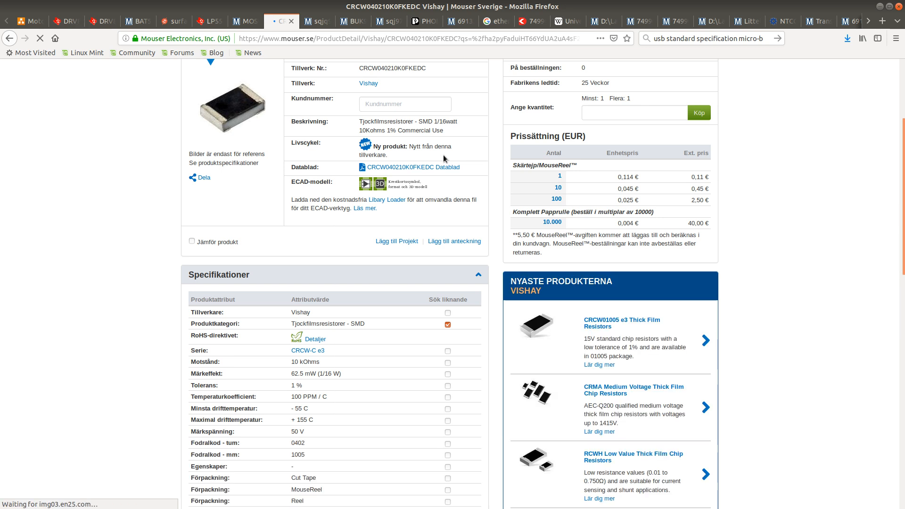
pyautogui.scroll(-2, 443, 155)
pyautogui.scroll(3, 352, 335)
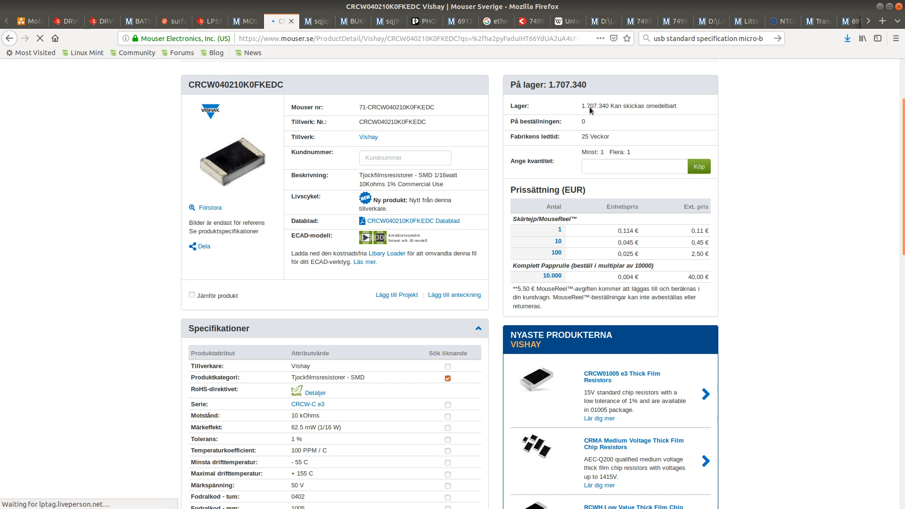
pyautogui.scroll(1, 593, 123)
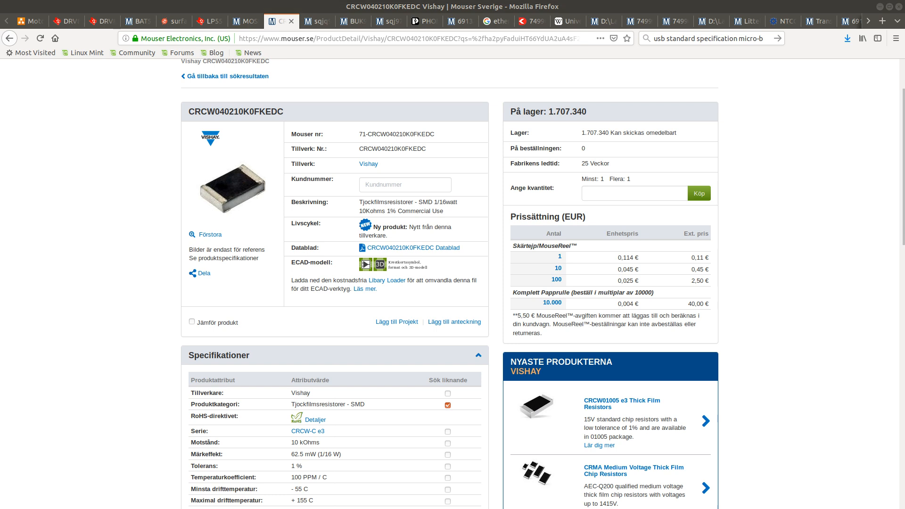
# Step: Switch to the motordriver-2x-review spreadsheet and mark the whole R1 row 278 with the green background
pyautogui.hotkey('alt', 'Tab')
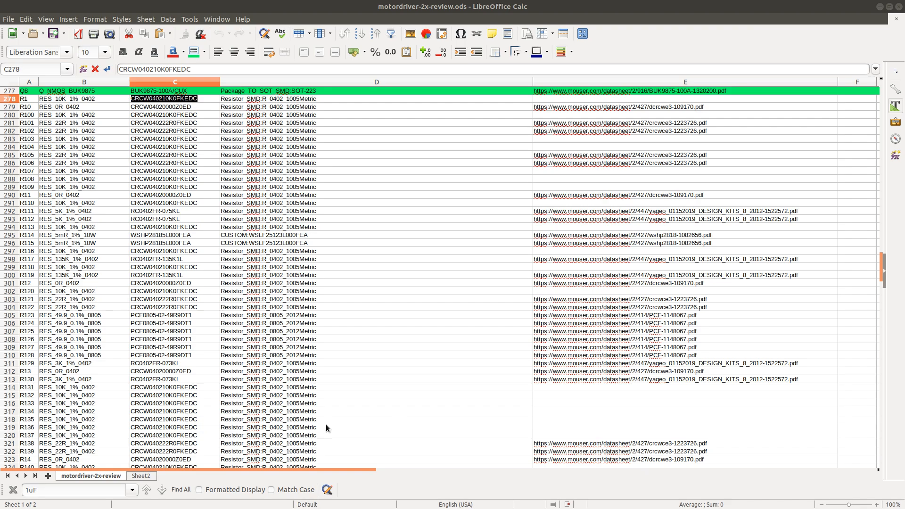
pyautogui.click(12, 99)
pyautogui.click(192, 52)
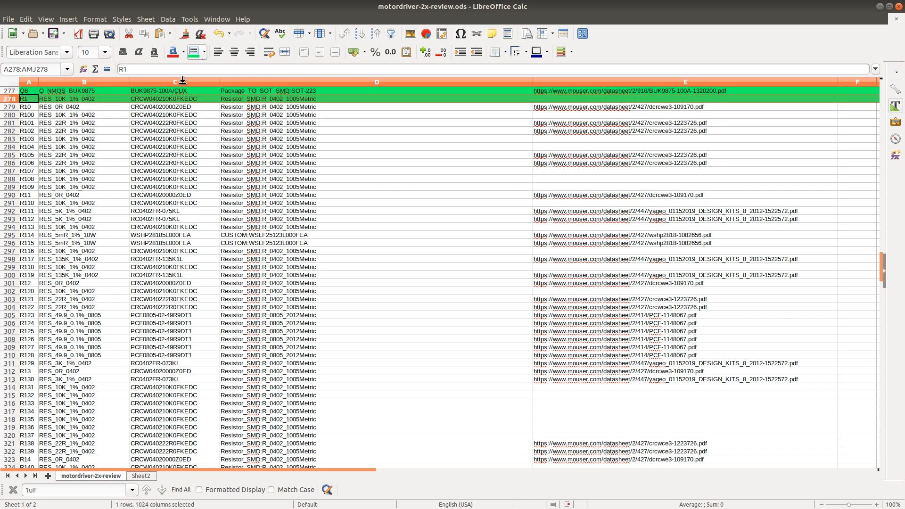
# Step: Copy the part number CRCW04020000Z0ED of resistor R10 from cell C279
pyautogui.click(173, 108)
pyautogui.doubleClick(174, 107)
pyautogui.doubleClick(181, 107)
pyautogui.hotkey('ctrl', 'c')
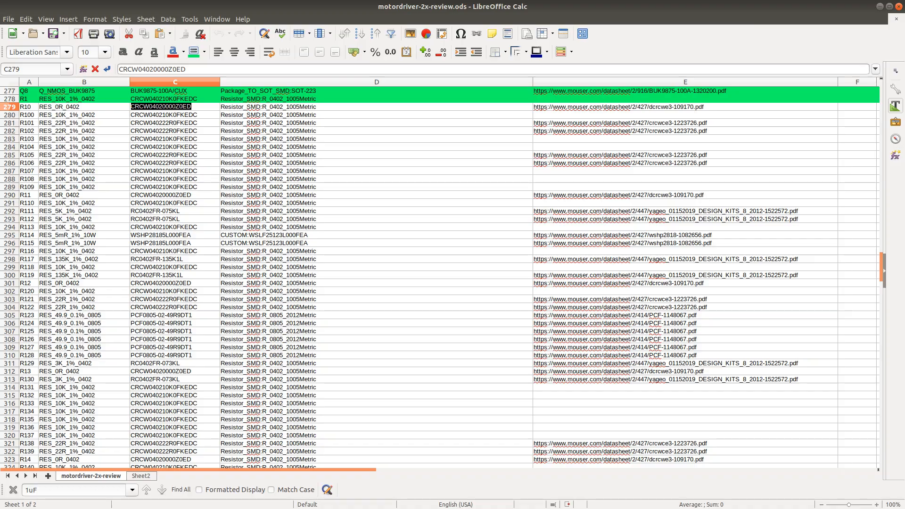
# Step: Switch to Firefox and search Mouser for the copied part number CRCW04020000Z0ED
pyautogui.hotkey('alt', 'Tab')
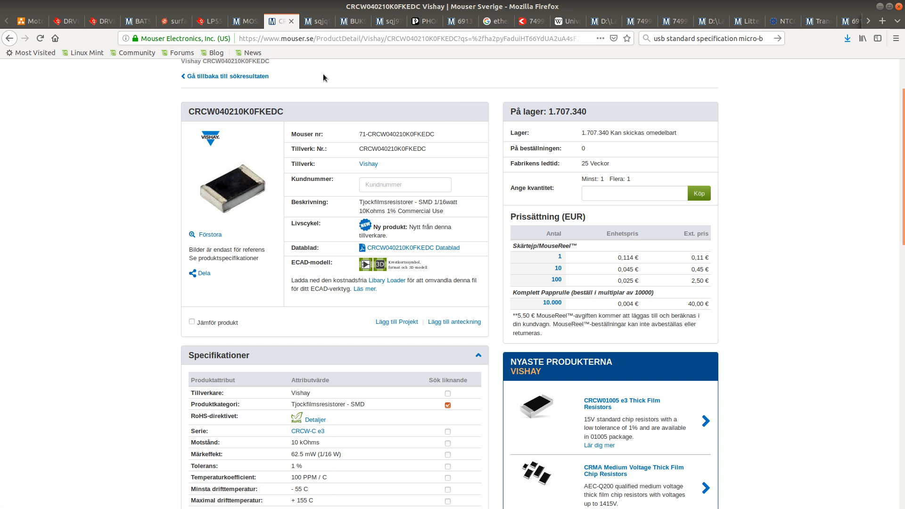
pyautogui.scroll(3, 512, 156)
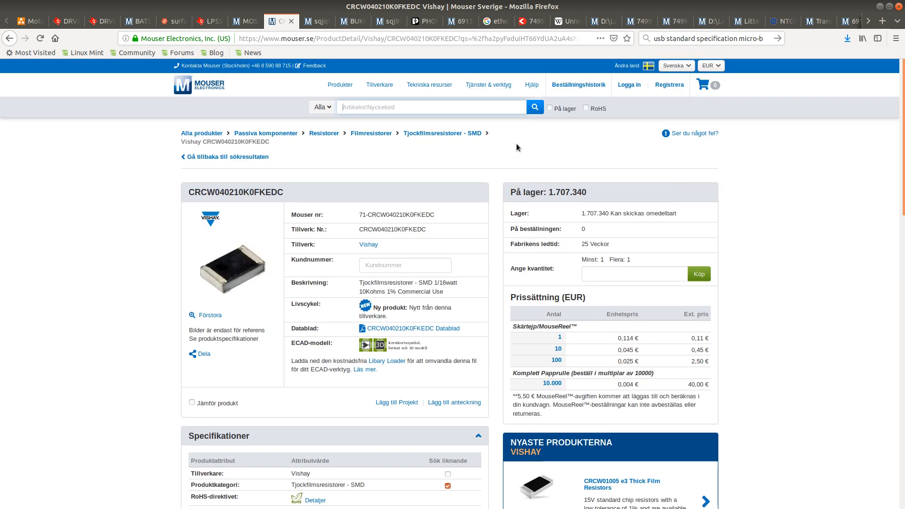
pyautogui.click(413, 105)
pyautogui.hotkey('ctrl', 'v')
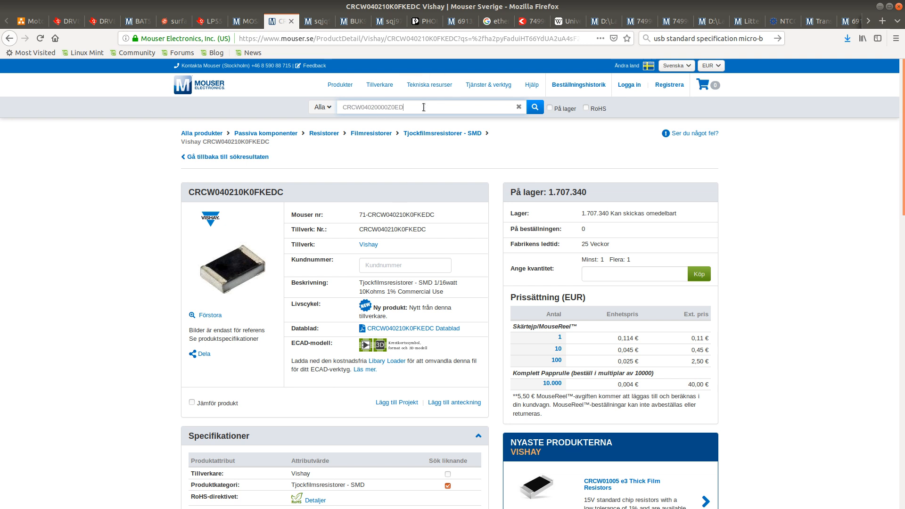
pyautogui.press('Return')
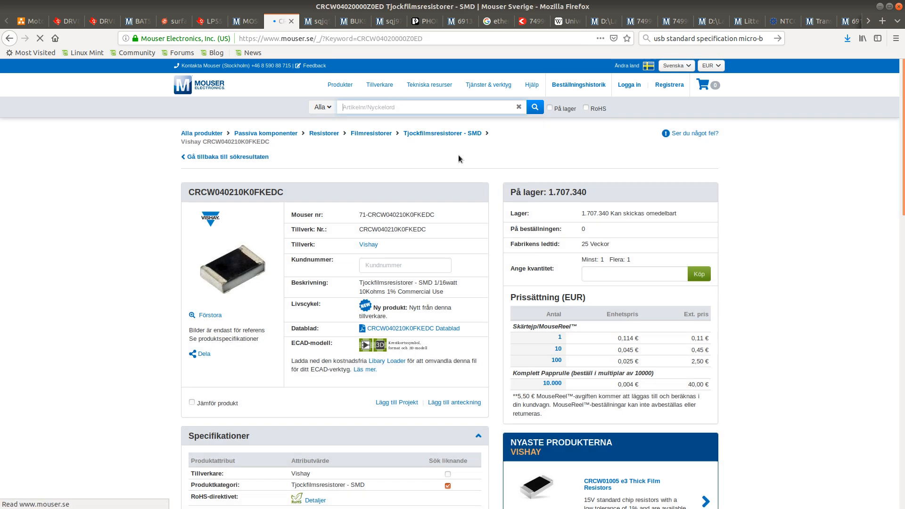
# Step: Look through the CRCW04020000Z0ED search results, comparing availability, pricing and descriptions of the listed zero-ohm resistors
pyautogui.scroll(-5, 428, 336)
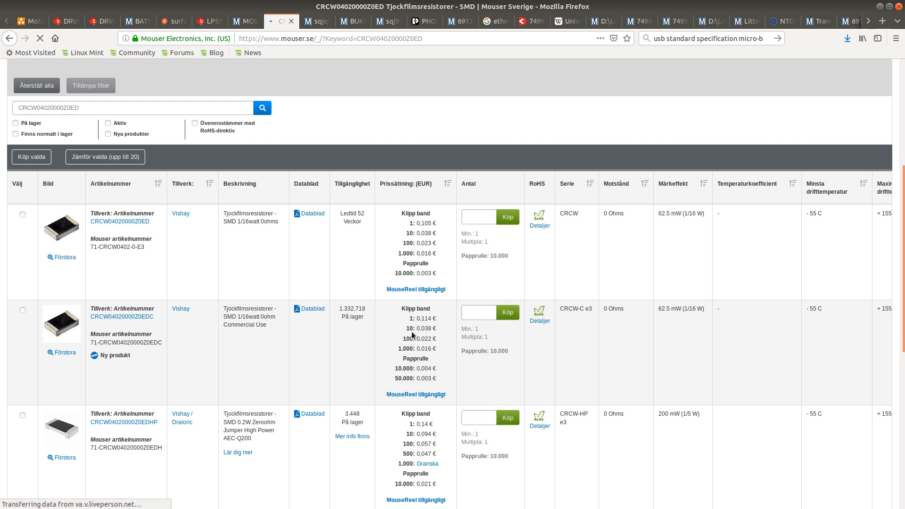
pyautogui.scroll(3, 406, 325)
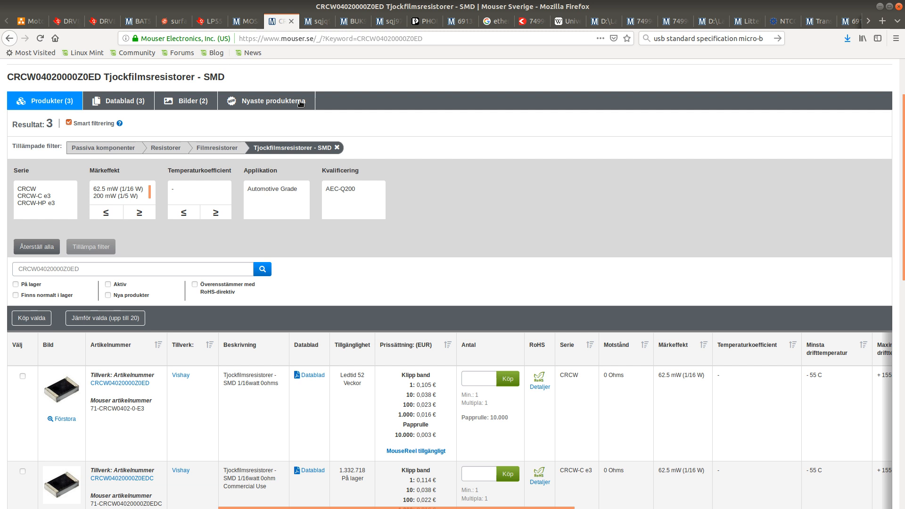
pyautogui.scroll(2, 404, 131)
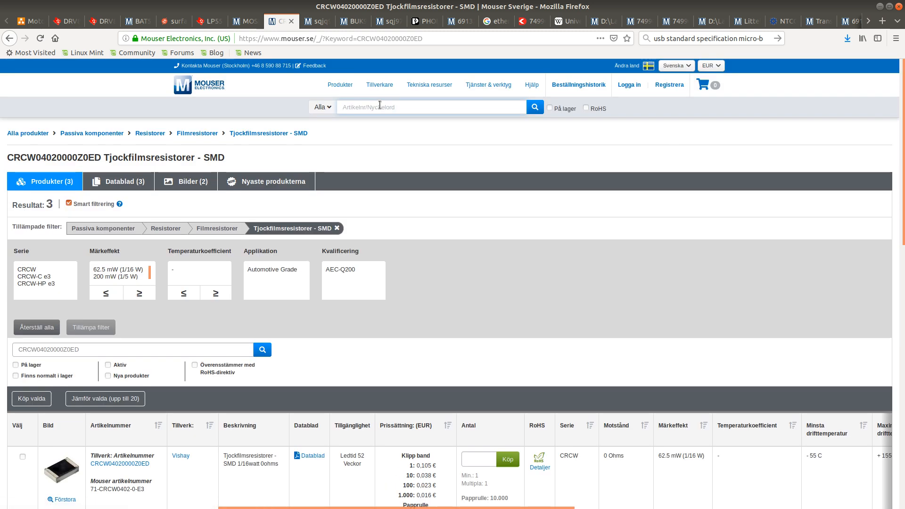
pyautogui.scroll(-5, 432, 236)
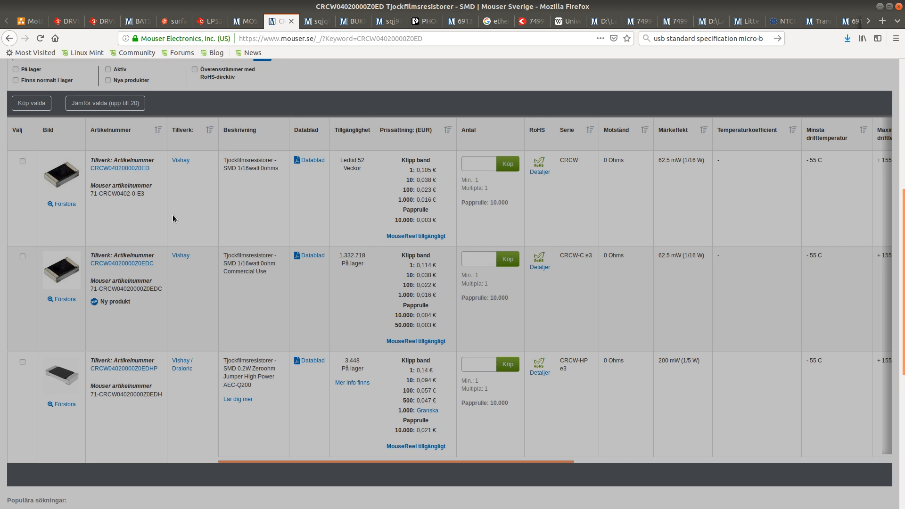
pyautogui.click(173, 214)
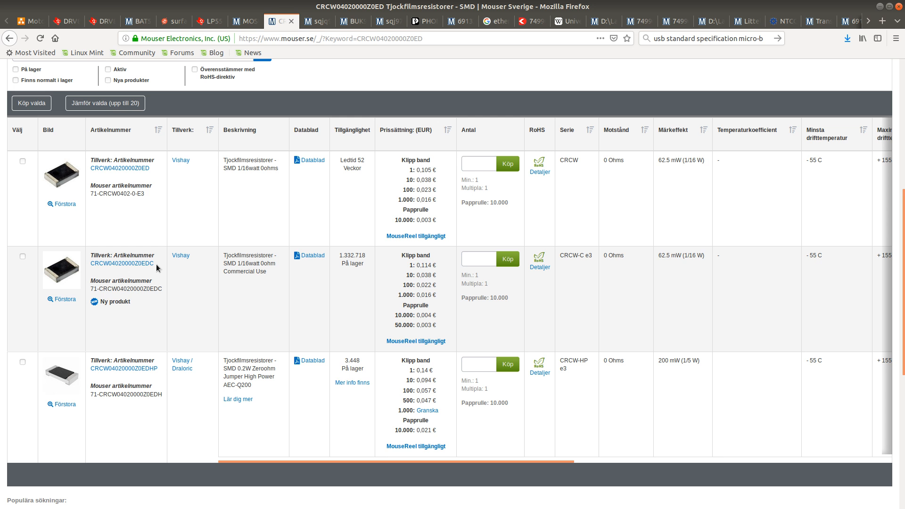
# Step: Highlight the part number CRCW04020000Z0EDC in the results and compare the resistors' attributes across the table's columns
pyautogui.moveTo(157, 267); pyautogui.dragTo(91, 267)
pyautogui.hotkey('alt', 'Tab')
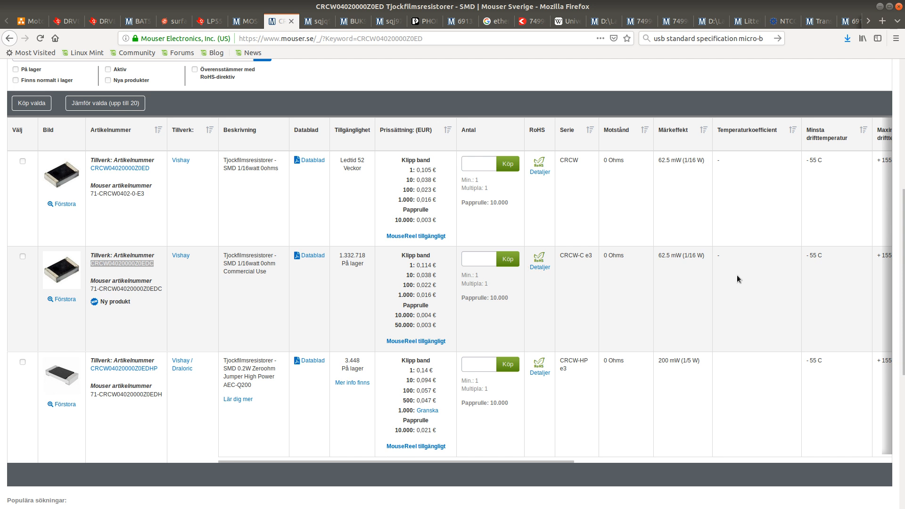
pyautogui.hotkey('alt', 'Tab')
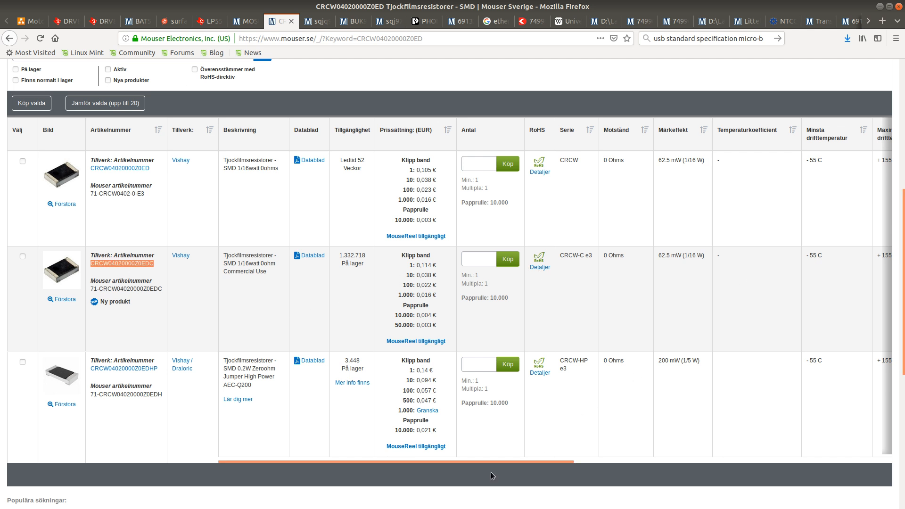
pyautogui.moveTo(511, 459); pyautogui.dragTo(512, 480)
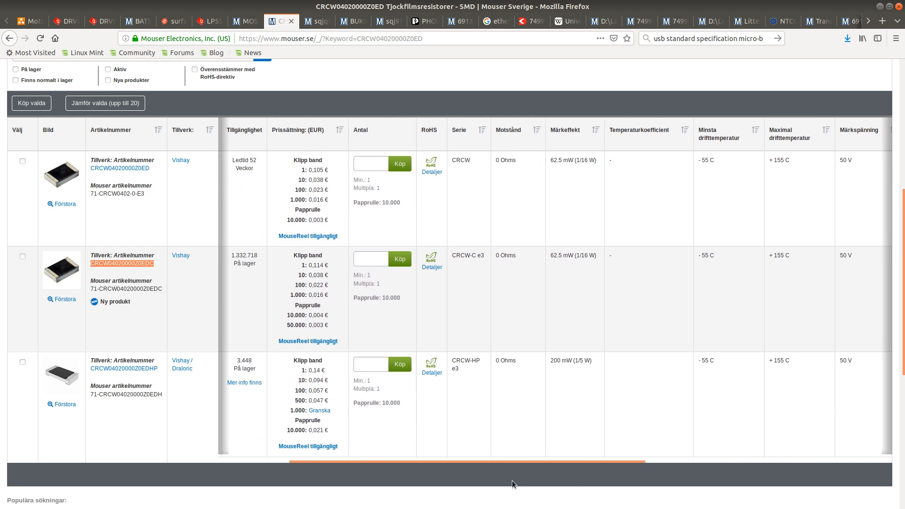
pyautogui.moveTo(676, 506); pyautogui.dragTo(544, 504)
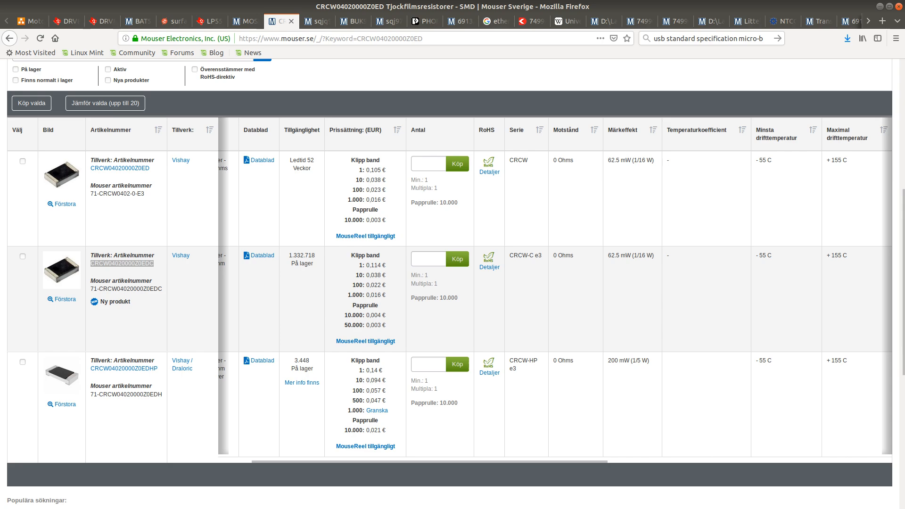
# Step: Switch to the Eeschema schematic and find resistor R10
pyautogui.hotkey('alt', 'Tab')
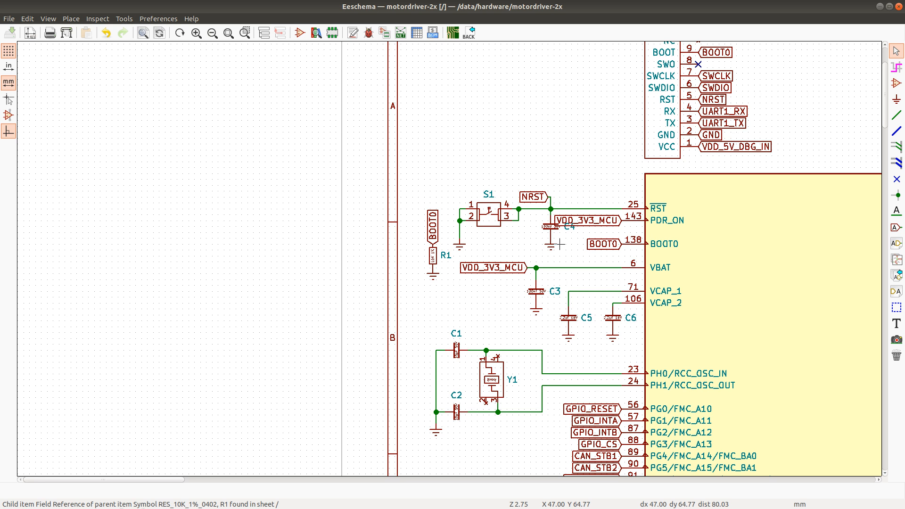
pyautogui.hotkey('alt', 'Tab')
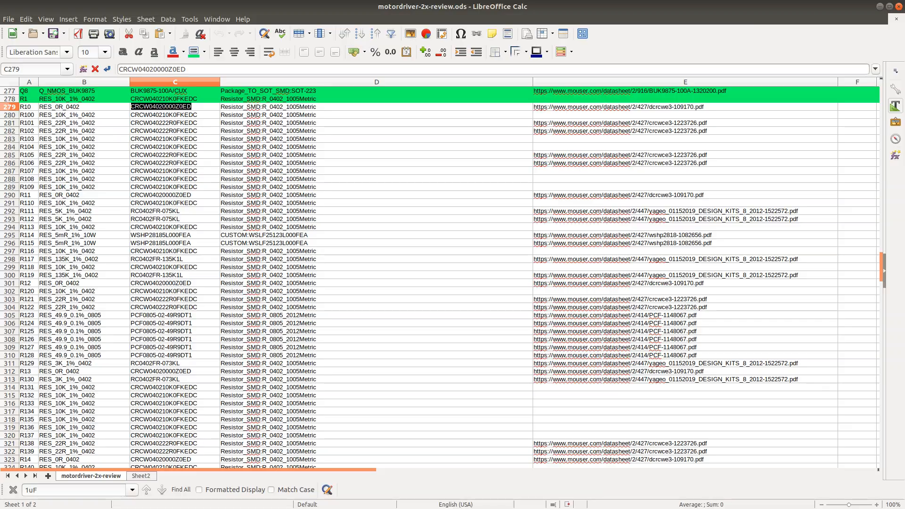
pyautogui.hotkey('alt', 'Tab')
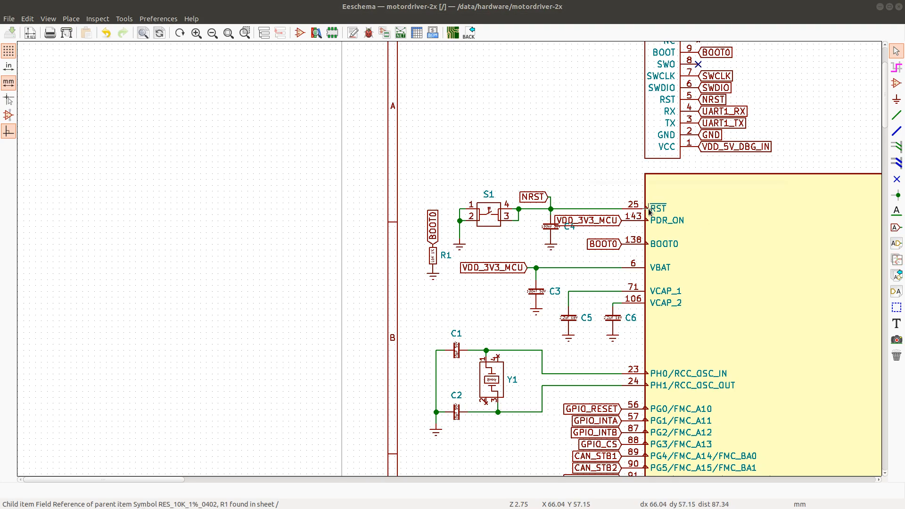
pyautogui.hotkey('ctrl', 'f')
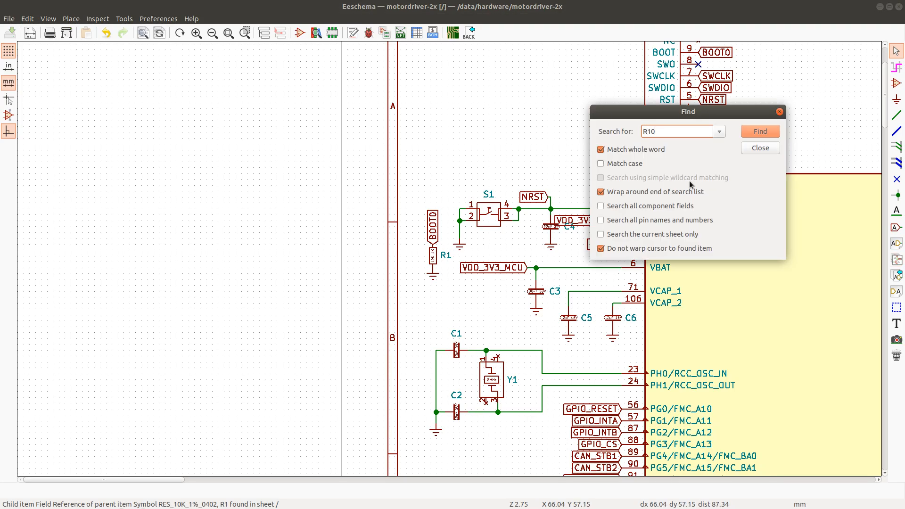
pyautogui.write('R10')
pyautogui.press('Return')
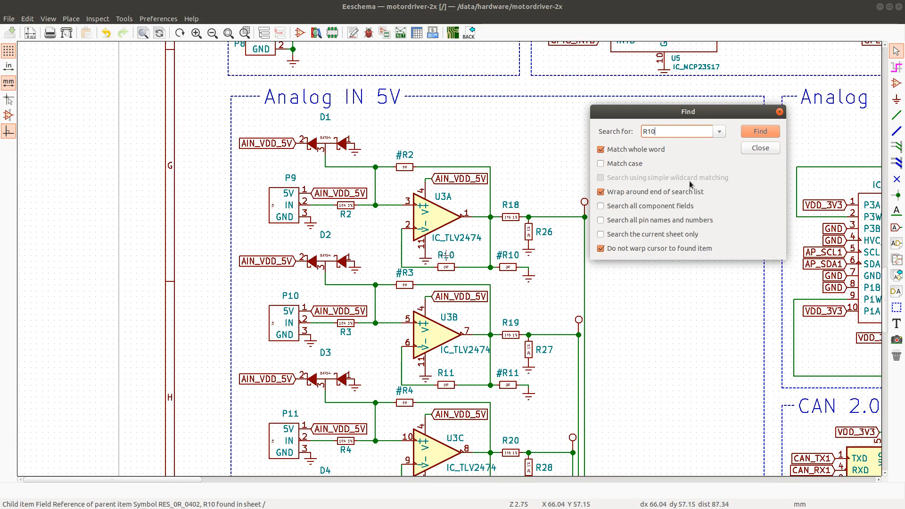
pyautogui.click(761, 148)
# Step: Edit R10's library symbol, setting its manufacturer part number to CRCW04020000Z0EDC, then save the library and close the symbol editor
pyautogui.rightClick(443, 266)
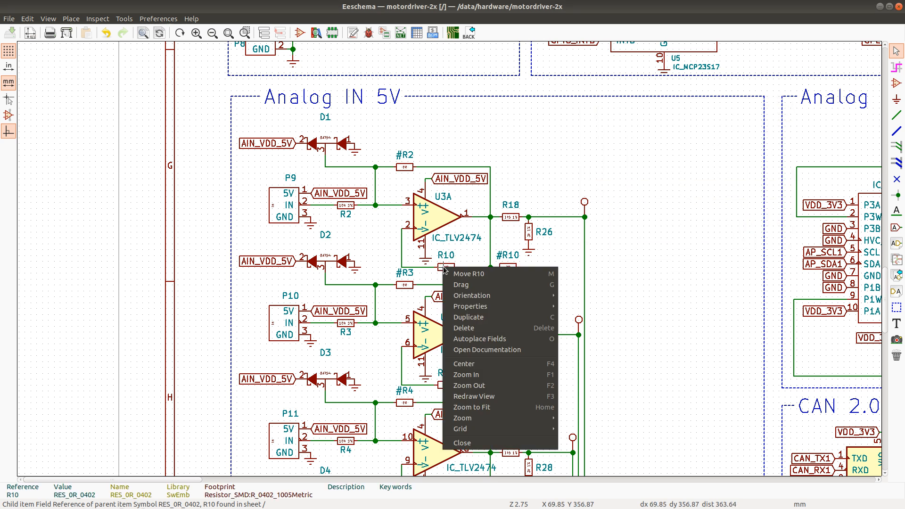
pyautogui.moveTo(483, 306)
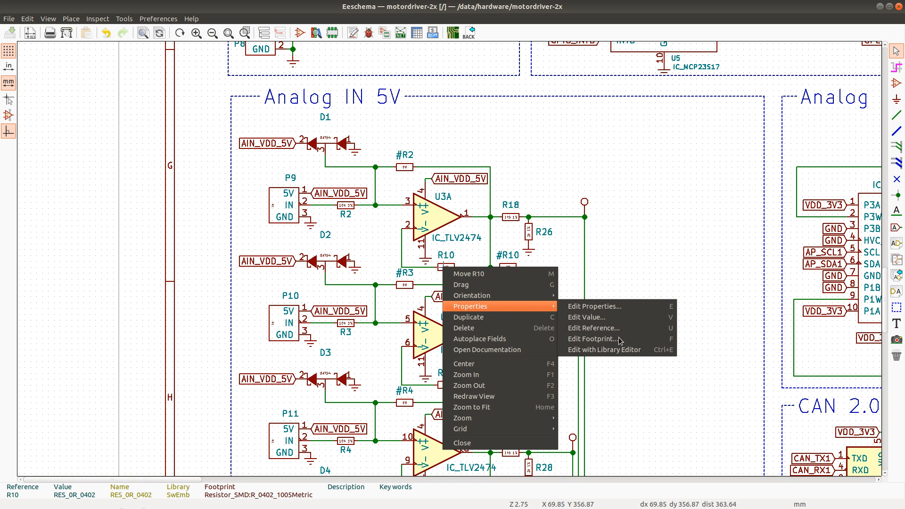
pyautogui.click(622, 349)
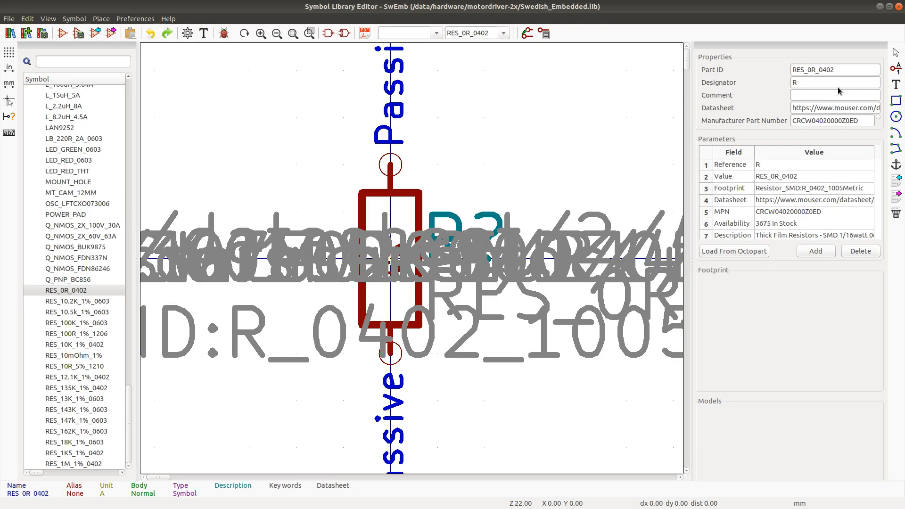
pyautogui.click(836, 121)
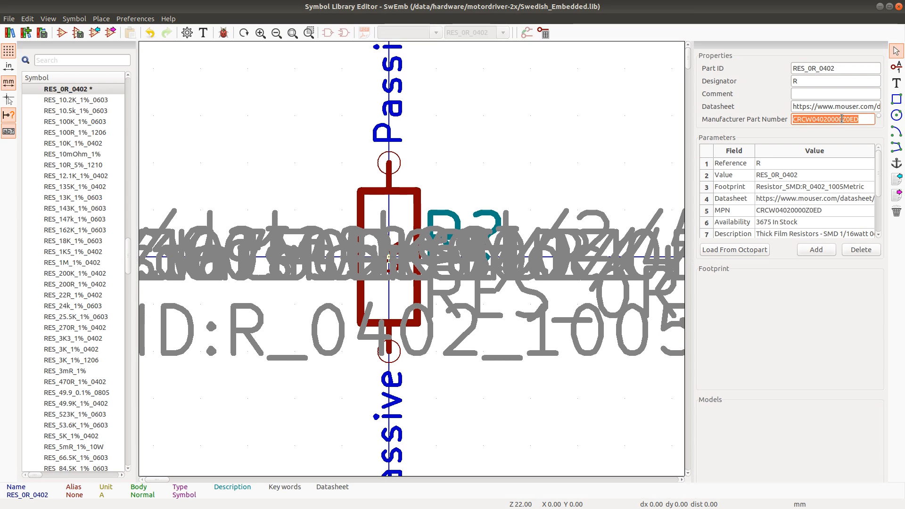
pyautogui.write('C')
pyautogui.click(847, 93)
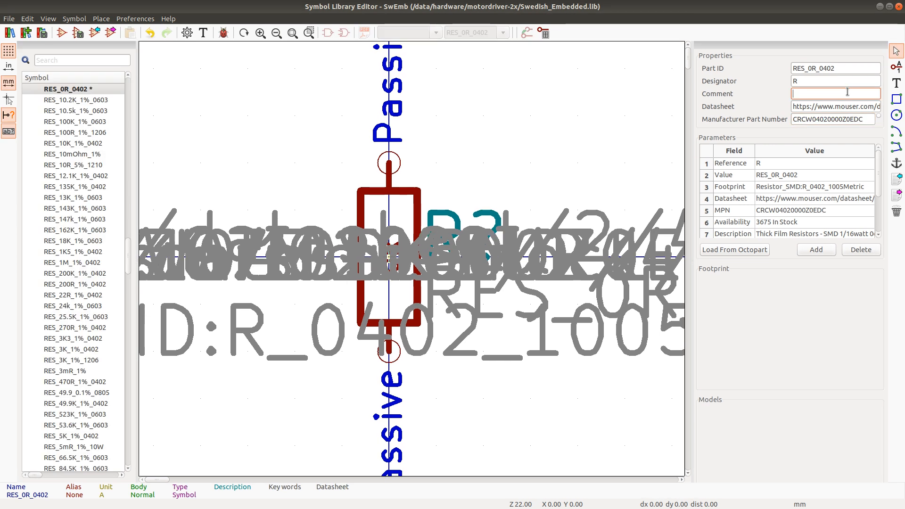
pyautogui.hotkey('ctrl', 's')
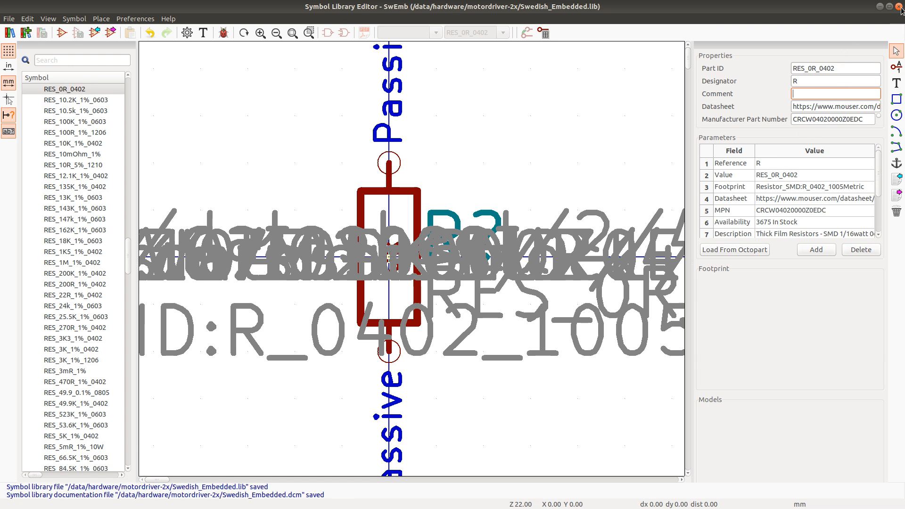
pyautogui.click(899, 7)
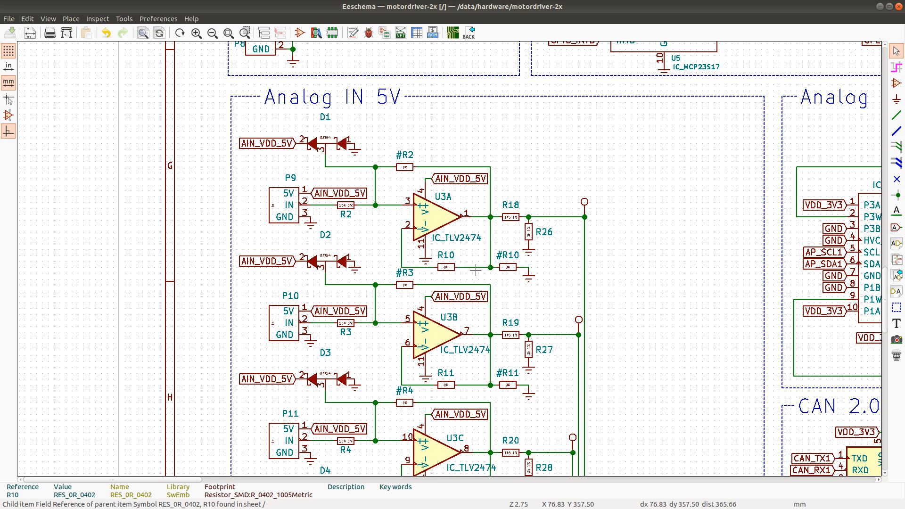
# Step: Switch to the review spreadsheet and mark the R10 row 279 green
pyautogui.hotkey('alt', 'Tab')
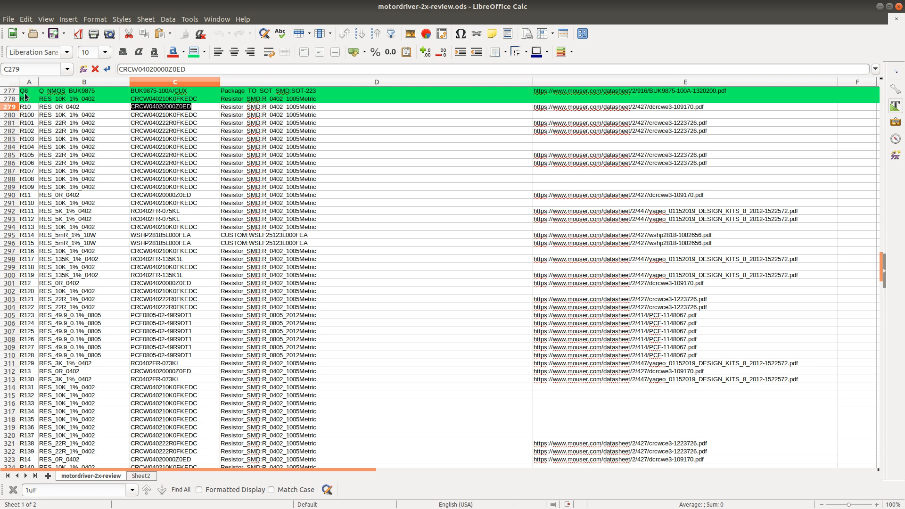
pyautogui.click(8, 108)
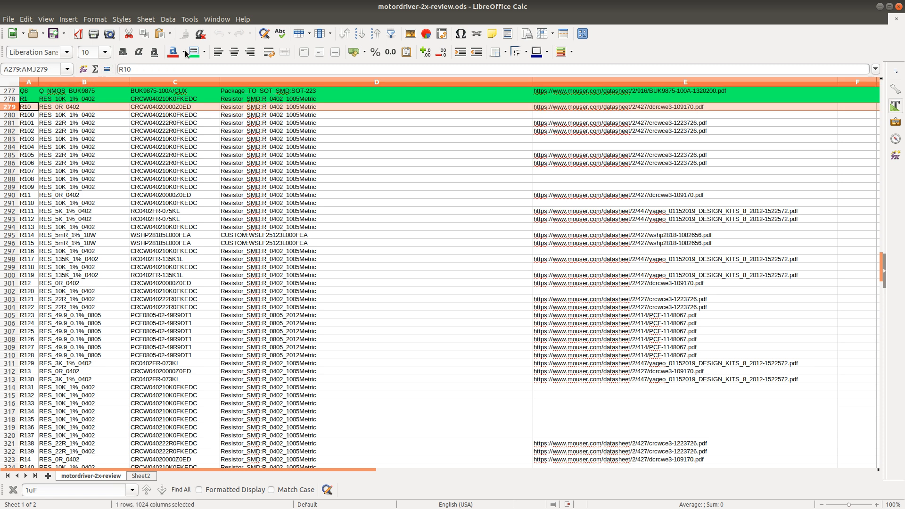
pyautogui.click(193, 55)
# Step: Switch to the schematic and check the resistors R11 to R17 of the Analog IN 5V voltage followers
pyautogui.hotkey('alt', 'Tab')
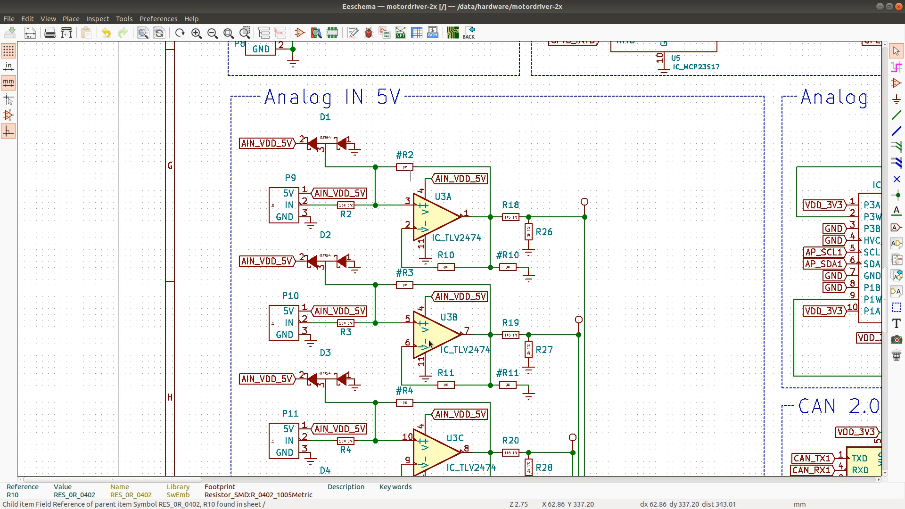
pyautogui.scroll(-1, 448, 258)
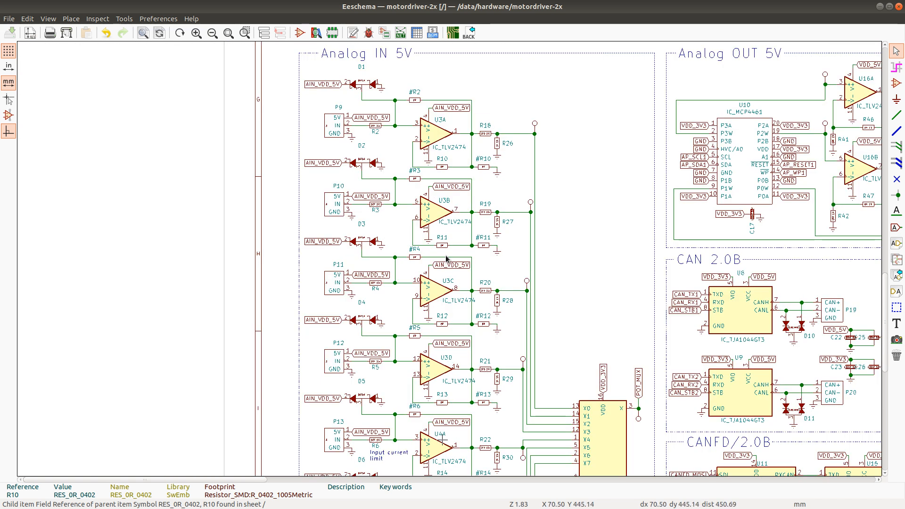
pyautogui.scroll(-1, 447, 269)
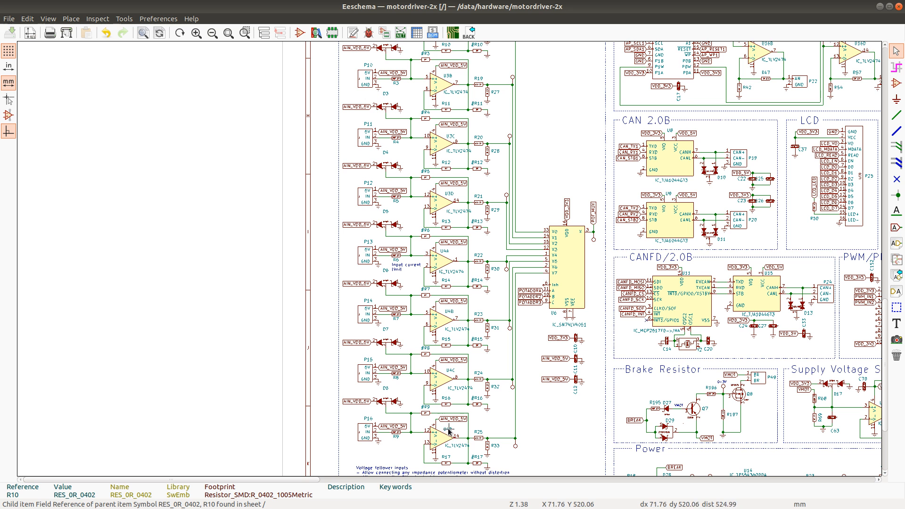
# Step: In the review spreadsheet, mark the RES_0R_0402 rows of R11, R12, R13, R14, R15, R16 and R17 green together
pyautogui.hotkey('alt', 'Tab')
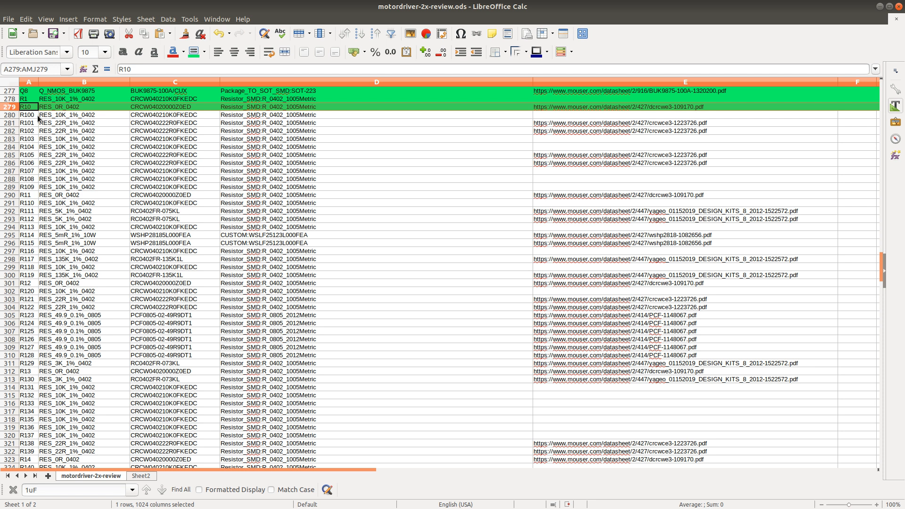
pyautogui.click(10, 195)
pyautogui.click(6, 286)
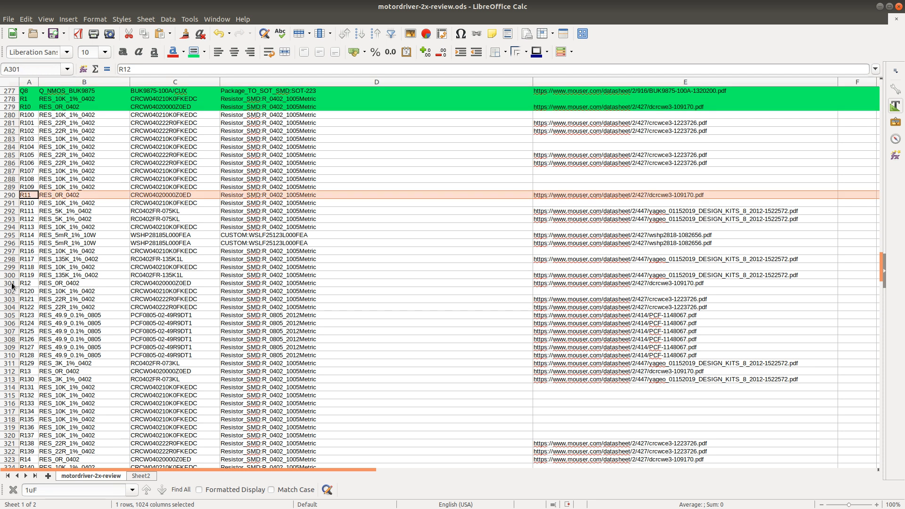
pyautogui.click(12, 372)
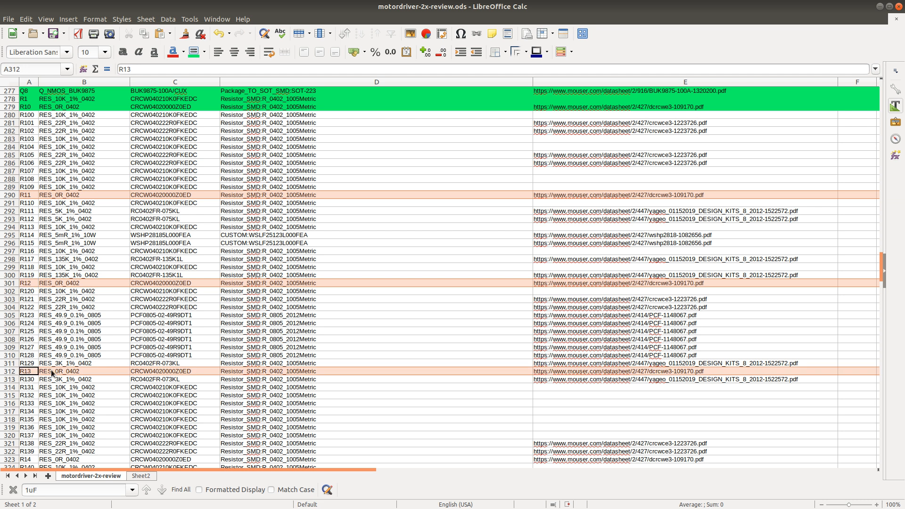
pyautogui.scroll(-11, 64, 370)
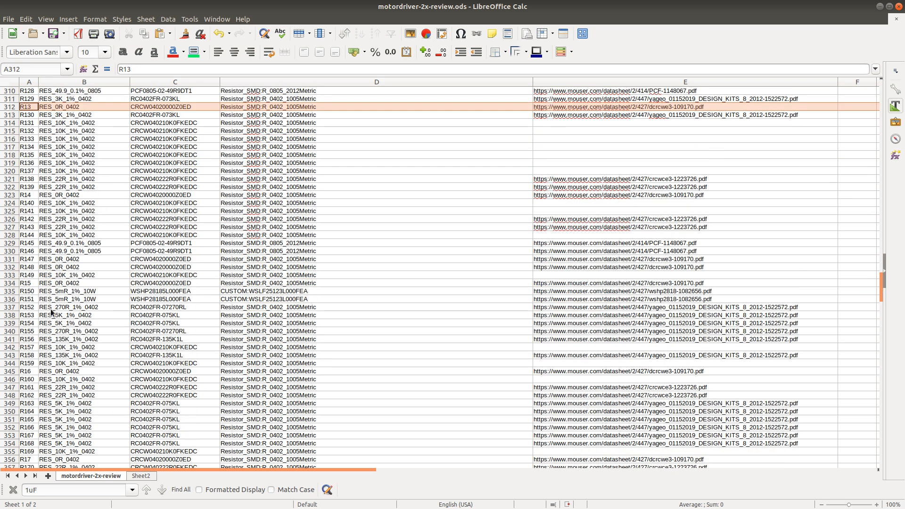
pyautogui.click(15, 194)
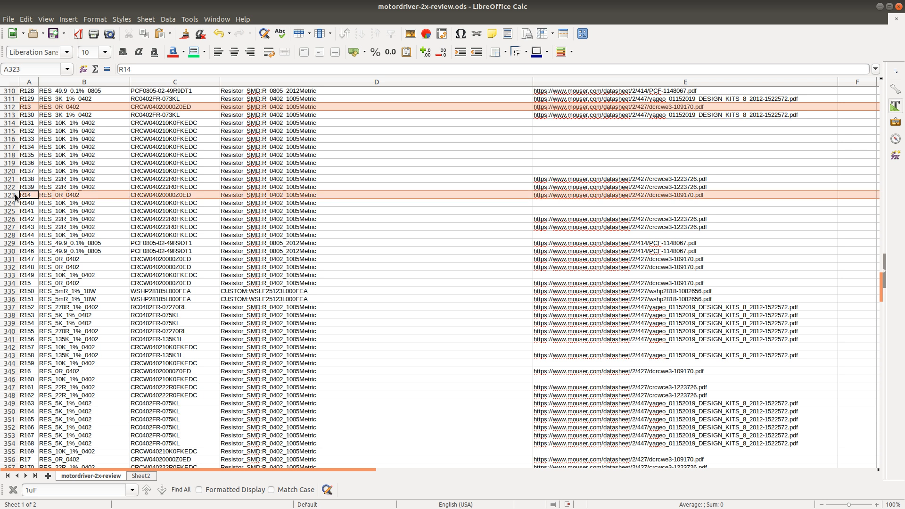
pyautogui.click(10, 284)
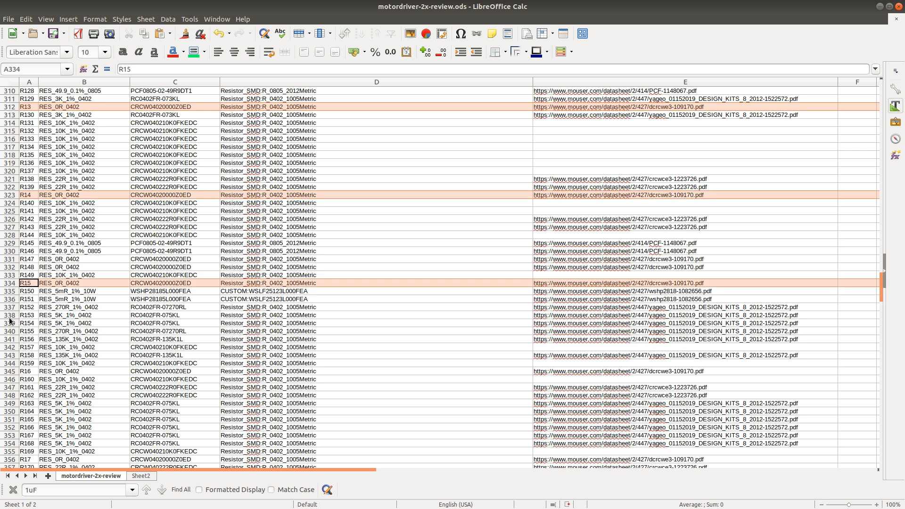
pyautogui.click(9, 372)
pyautogui.scroll(-3, 33, 365)
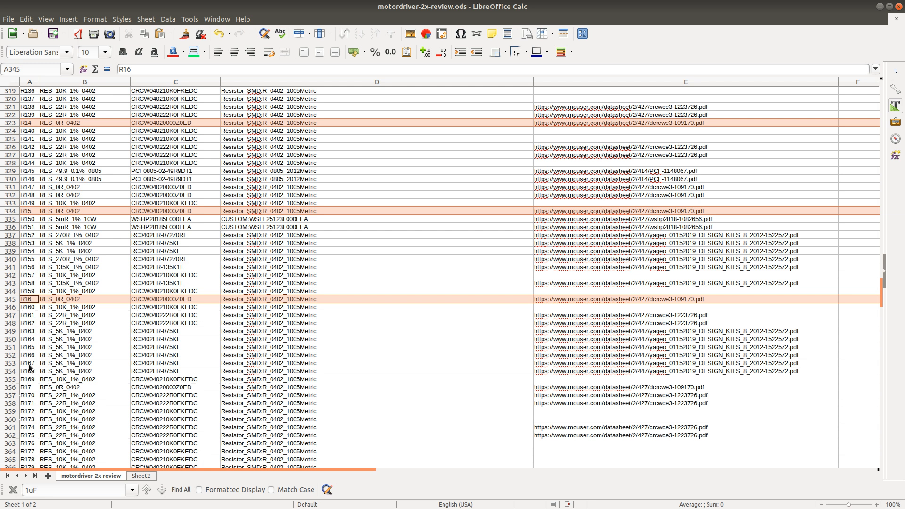
pyautogui.keyDown('ctrl'); pyautogui.click(16, 387); pyautogui.keyUp('ctrl')
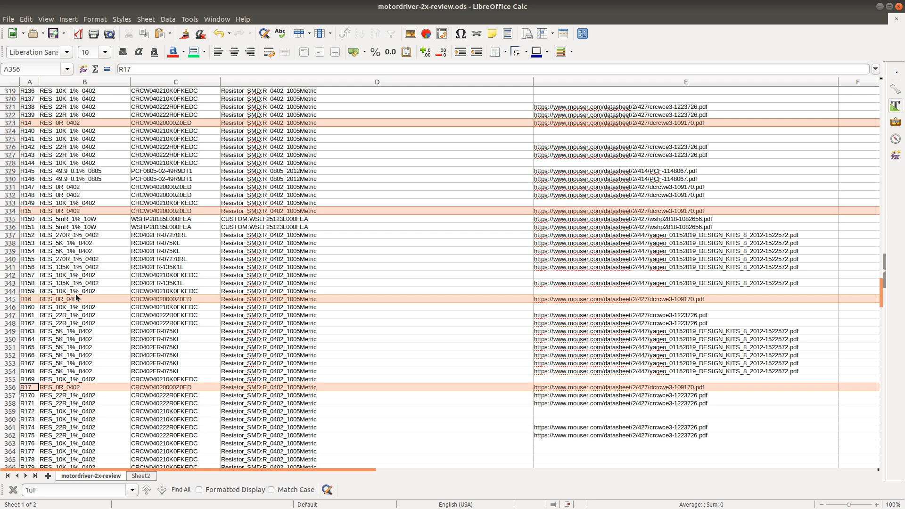
pyautogui.click(193, 52)
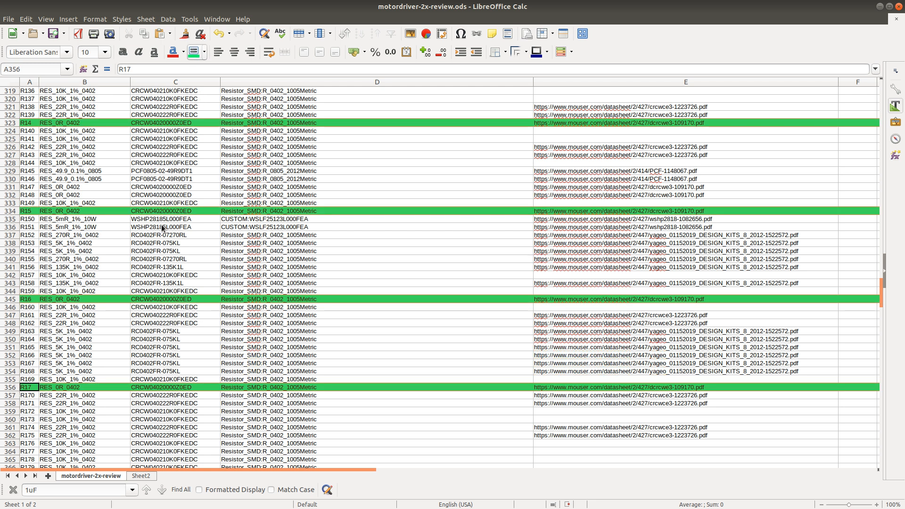
pyautogui.scroll(4, 162, 228)
pyautogui.scroll(13, 163, 228)
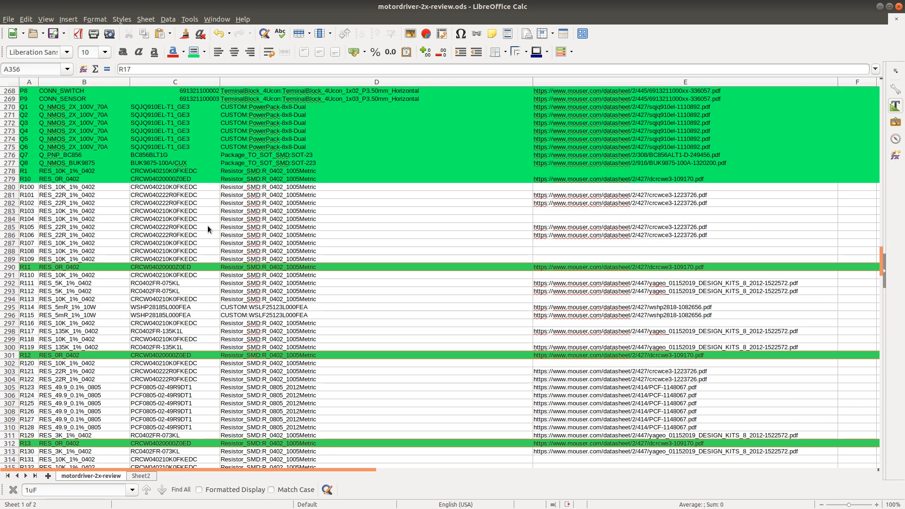
# Step: Find resistor R100 in the Eeschema schematic and examine its value and its connection to Q1 in the Drive 1 section
pyautogui.hotkey('alt', 'Tab')
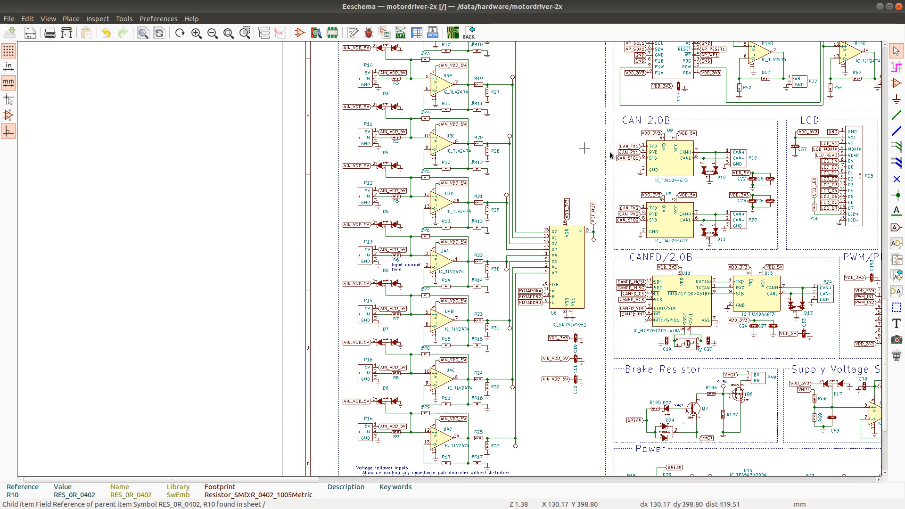
pyautogui.hotkey('ctrl', 'f')
pyautogui.write('R100')
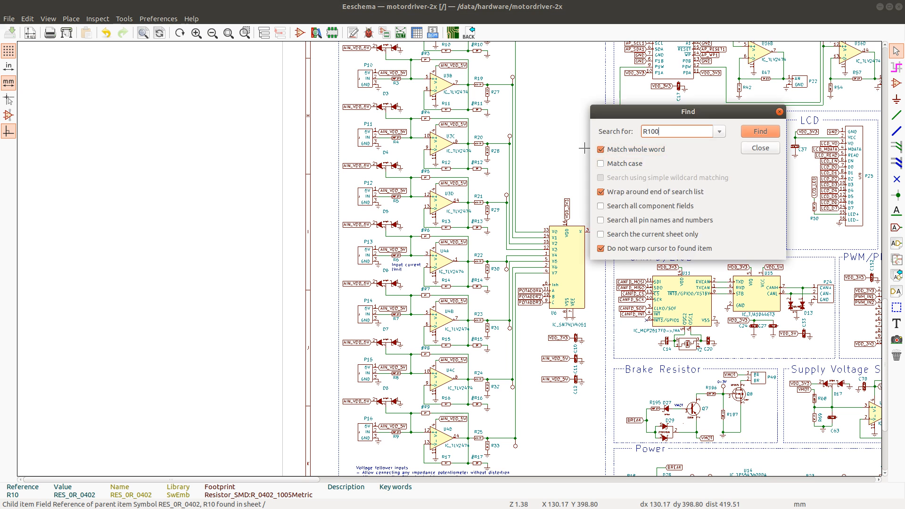
pyautogui.press('Return')
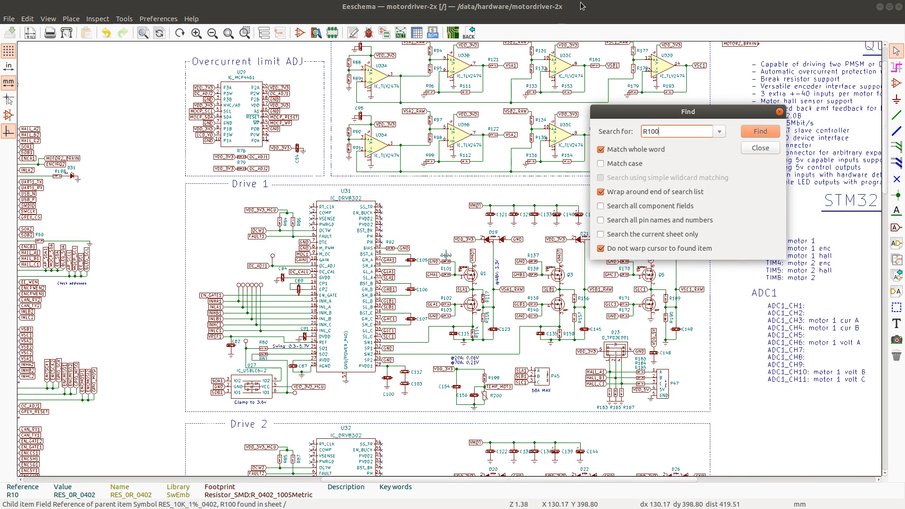
pyautogui.click(768, 148)
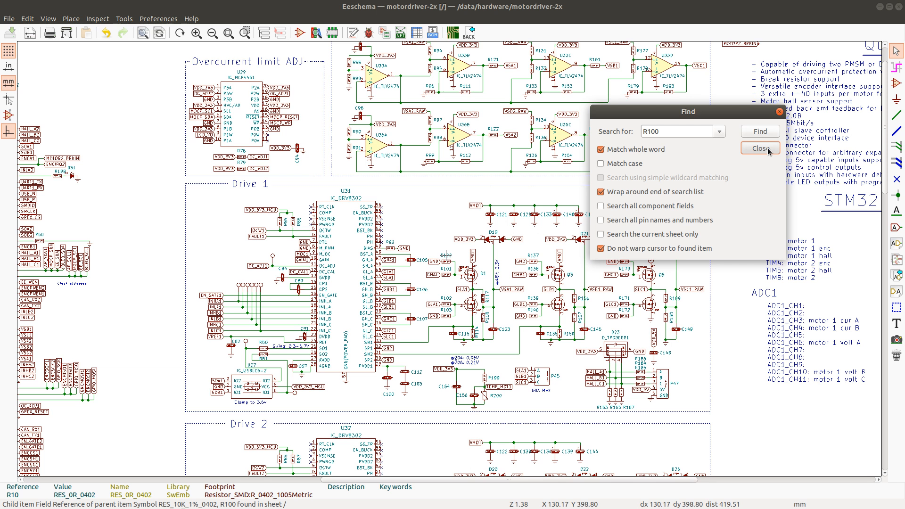
pyautogui.click(760, 148)
pyautogui.scroll(1, 445, 258)
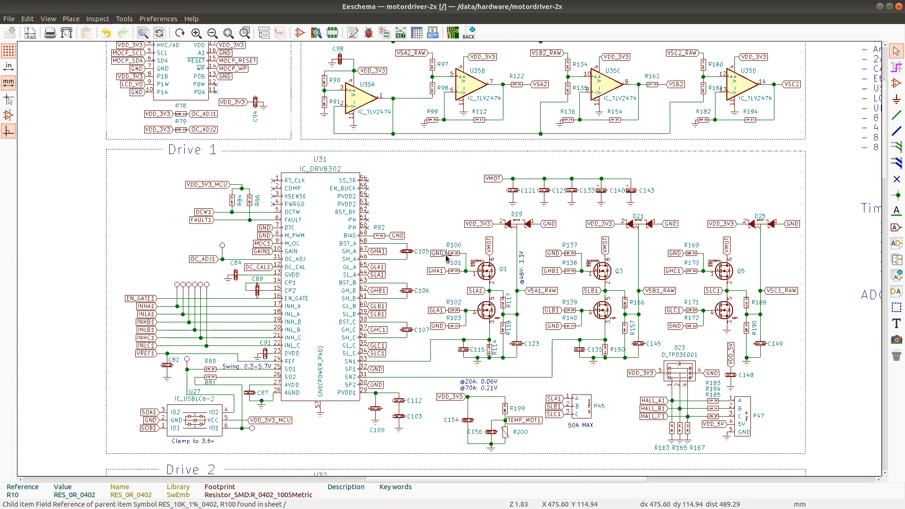
pyautogui.scroll(5, 446, 258)
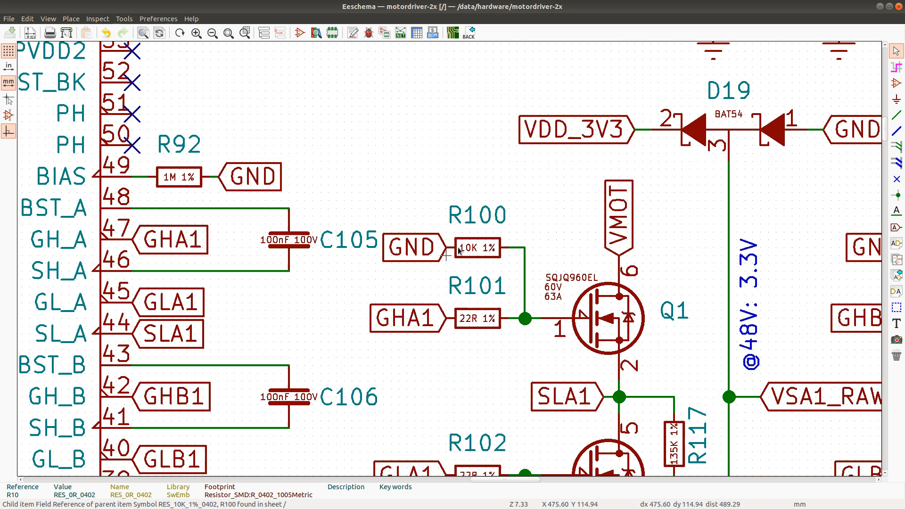
pyautogui.scroll(2, 460, 250)
pyautogui.scroll(-2, 447, 256)
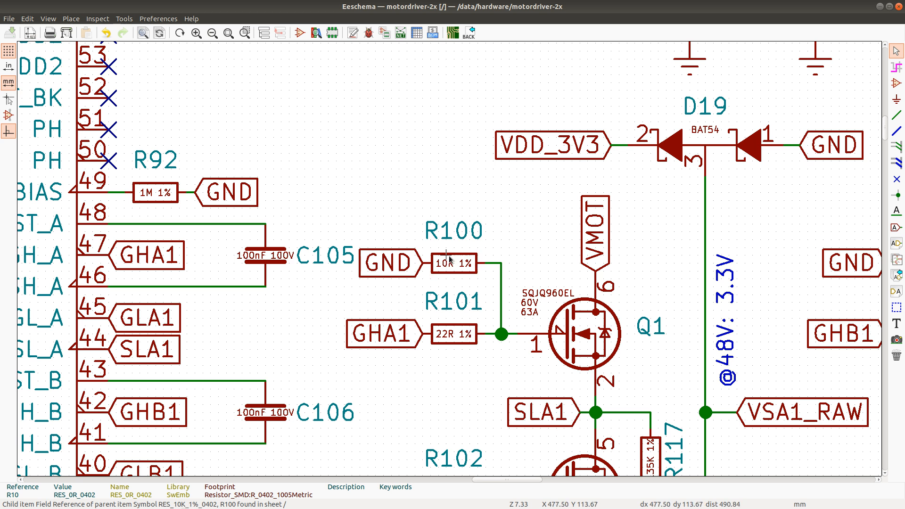
pyautogui.scroll(-3, 447, 258)
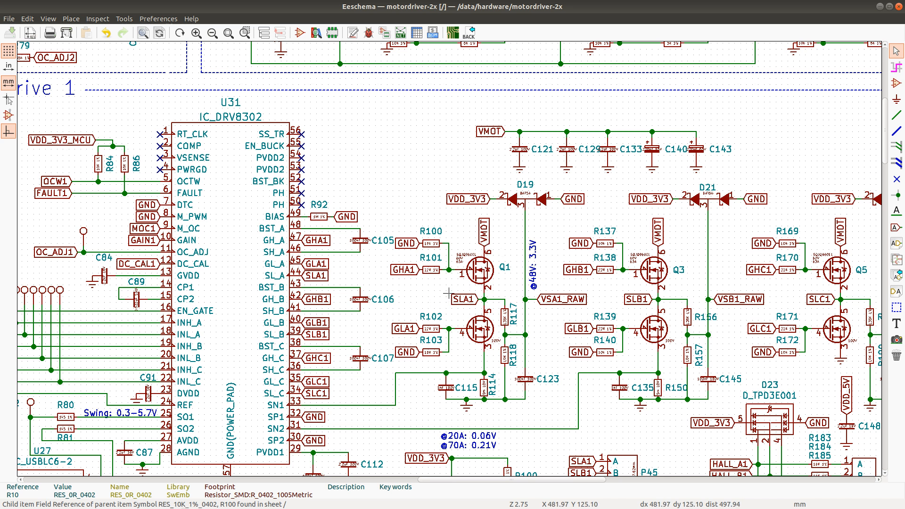
# Step: Switch to the review spreadsheet and mark Drive 1's 10K gate-to-GND resistor rows R100, R103, R137, R140, R169 and R172 green, checking the schematic
pyautogui.hotkey('alt', 'Tab')
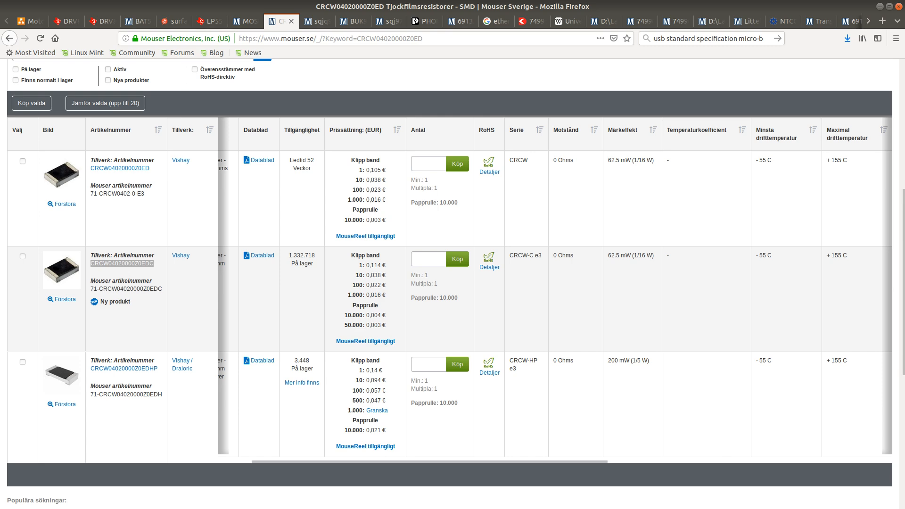
pyautogui.hotkey('alt', 'Tab')
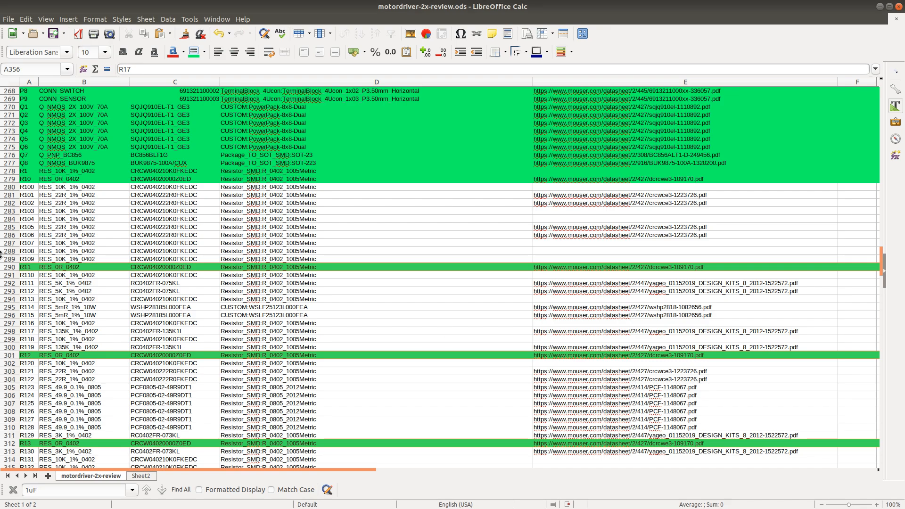
pyautogui.click(10, 187)
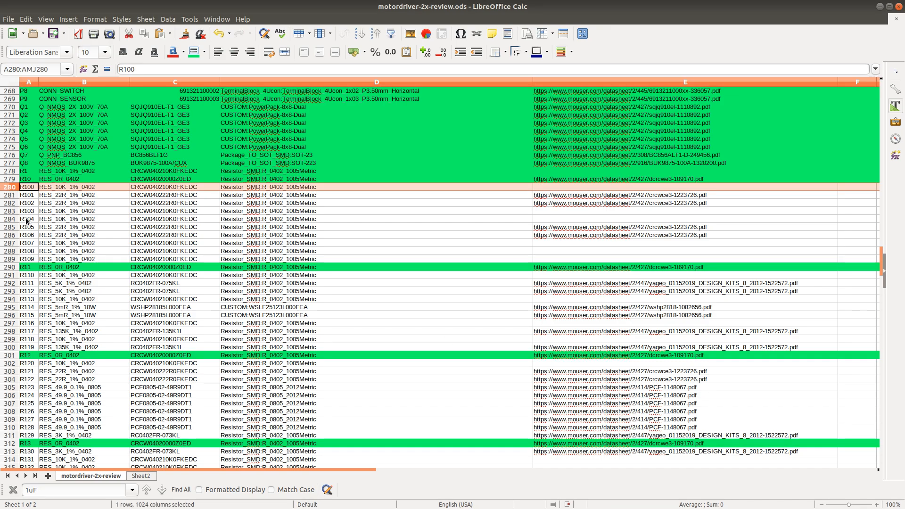
pyautogui.hotkey('alt', 'Tab')
pyautogui.hotkey('alt', 'Tab')
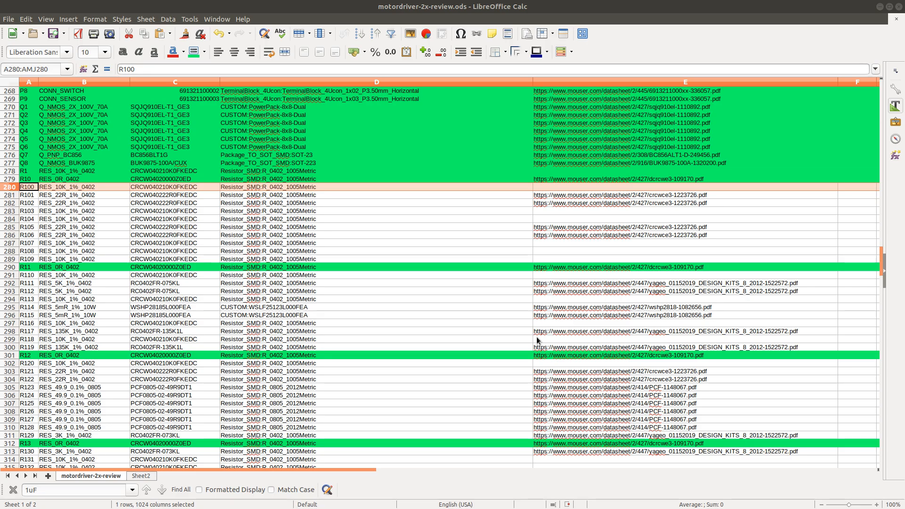
pyautogui.hotkey('alt', 'Tab')
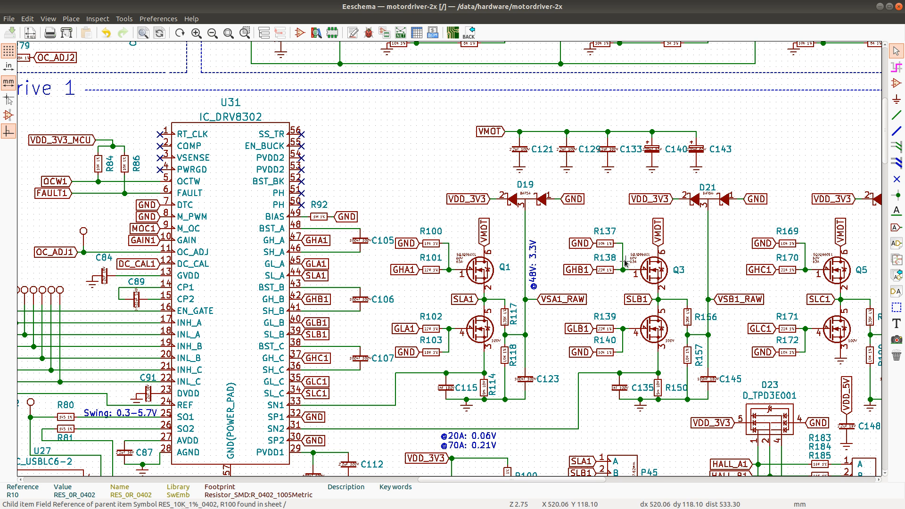
pyautogui.hotkey('alt', 'Tab')
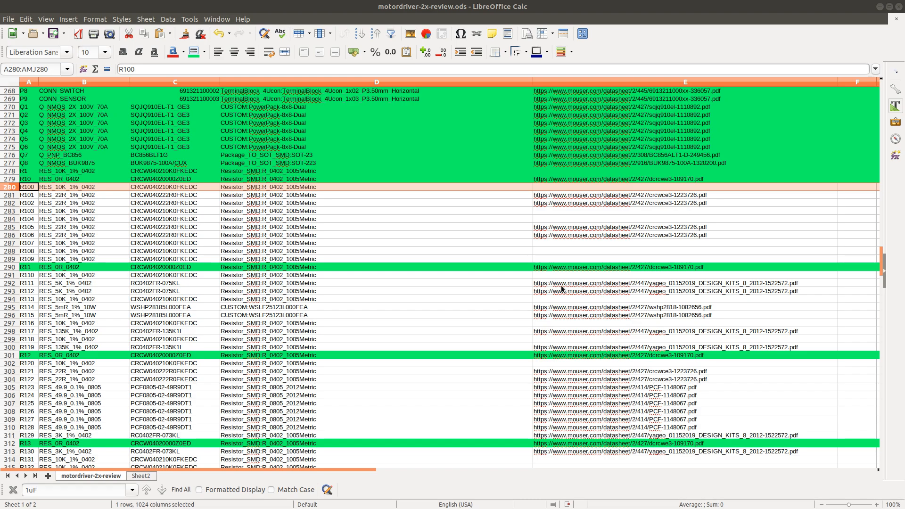
pyautogui.click(14, 212)
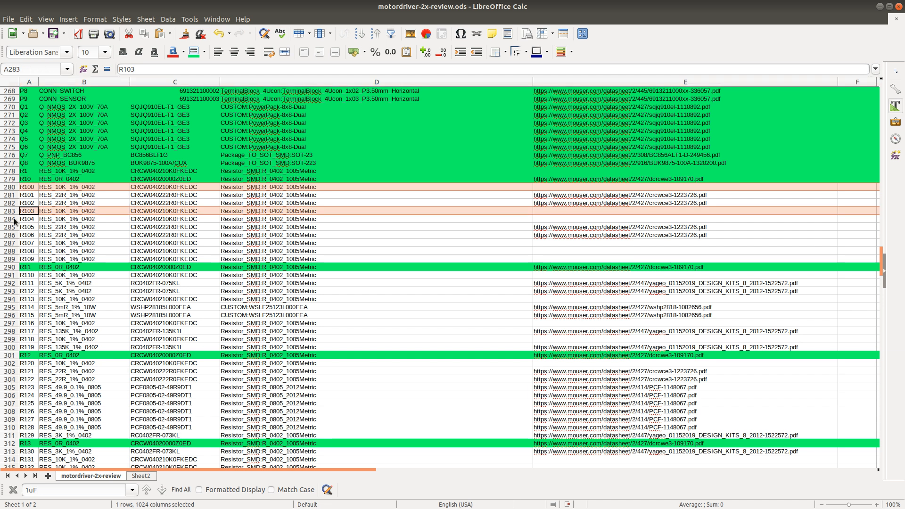
pyautogui.scroll(-3, 38, 428)
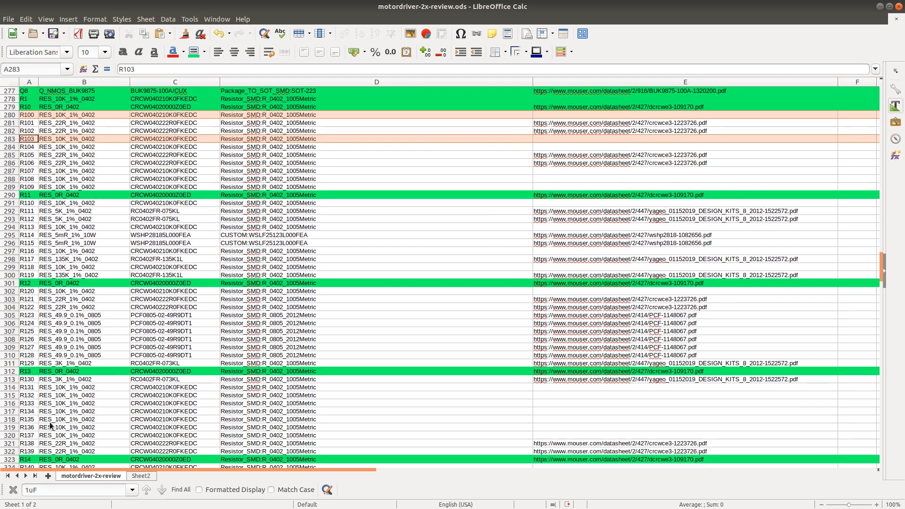
pyautogui.click(32, 434)
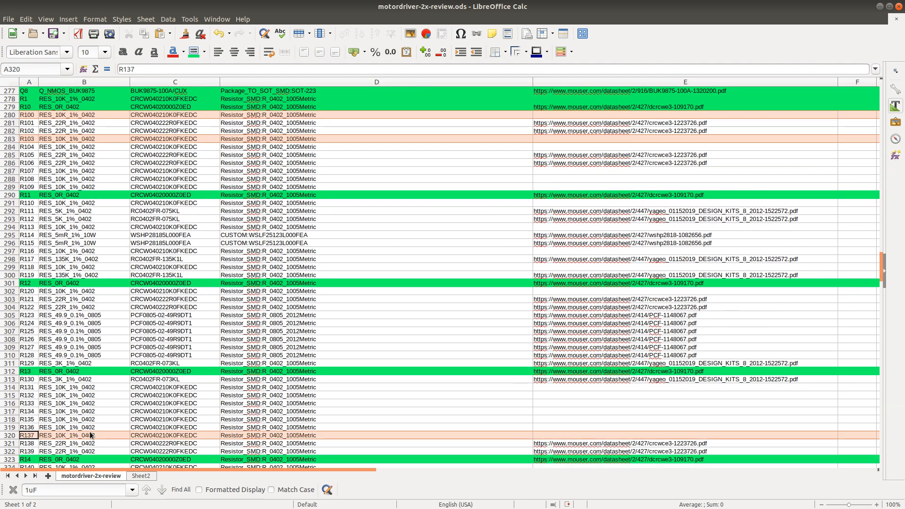
pyautogui.scroll(-3, 90, 436)
pyautogui.keyDown('ctrl'); pyautogui.click(6, 398); pyautogui.keyUp('ctrl')
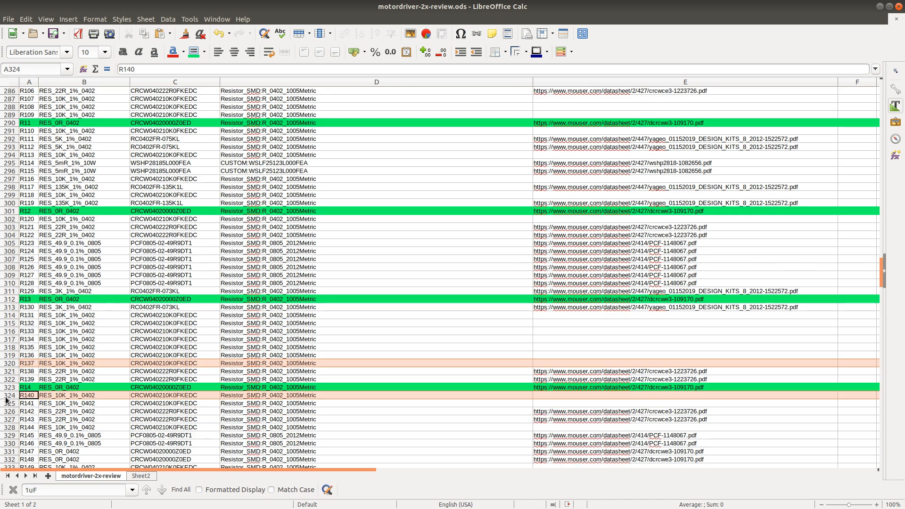
pyautogui.hotkey('alt', 'Tab')
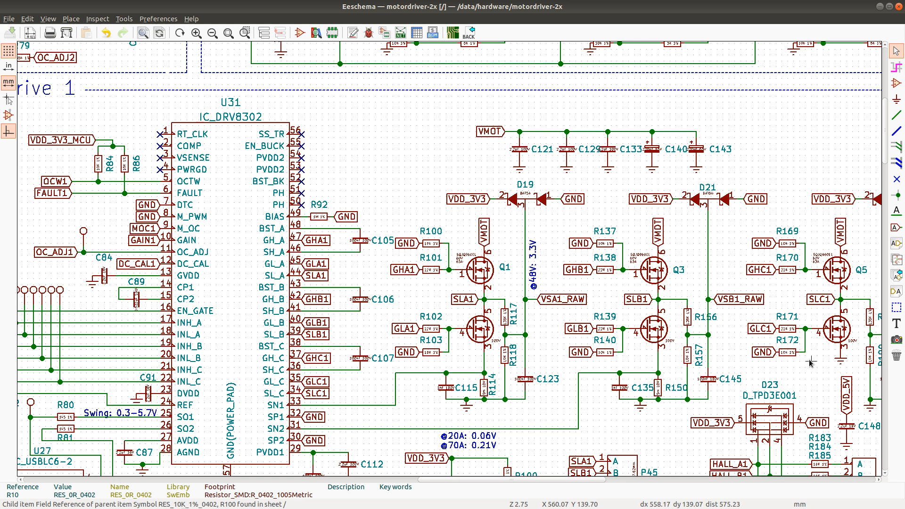
pyautogui.hotkey('alt', 'Tab')
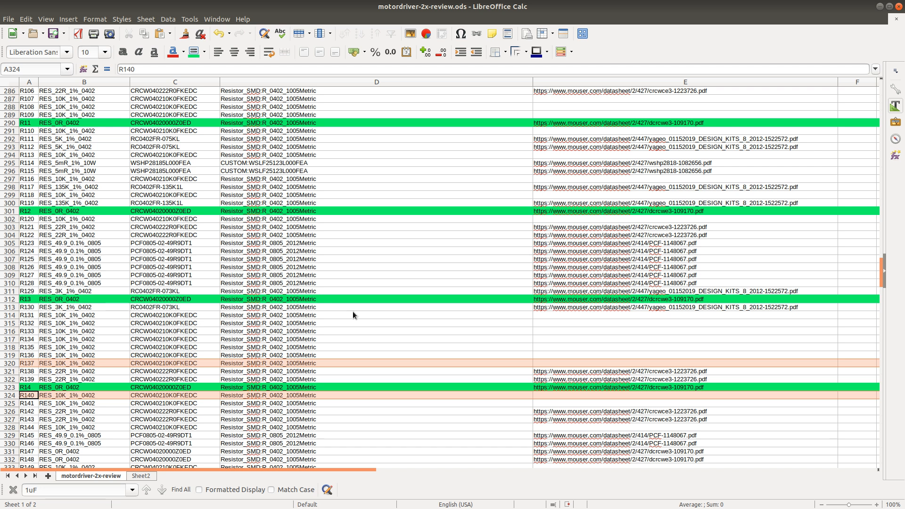
pyautogui.scroll(6, 57, 173)
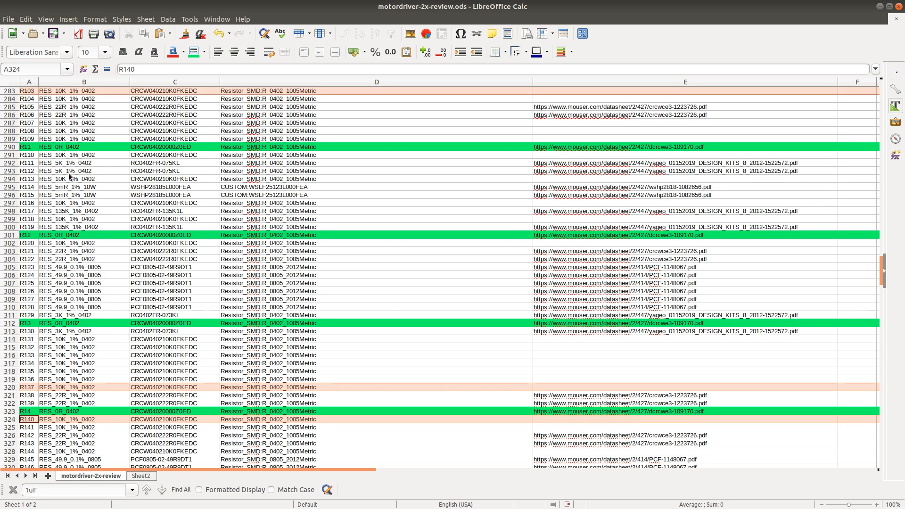
pyautogui.scroll(-15, 69, 202)
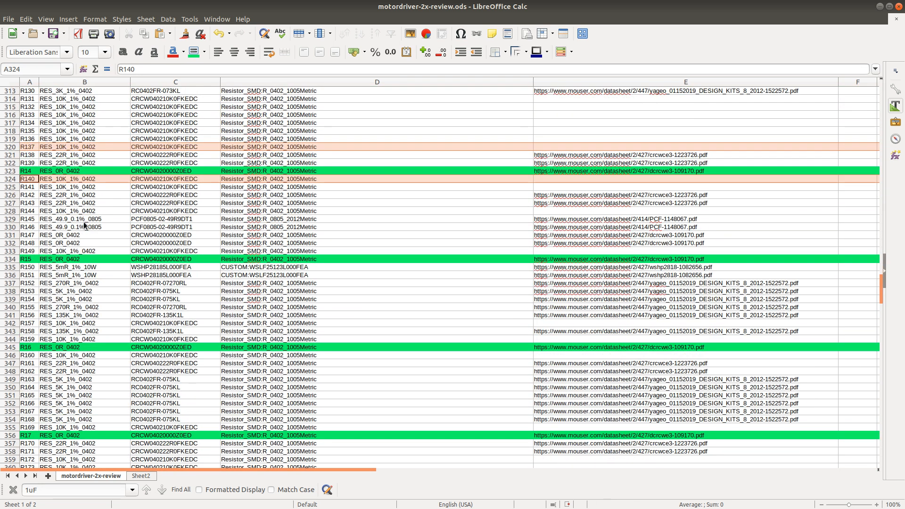
pyautogui.scroll(-3, 83, 222)
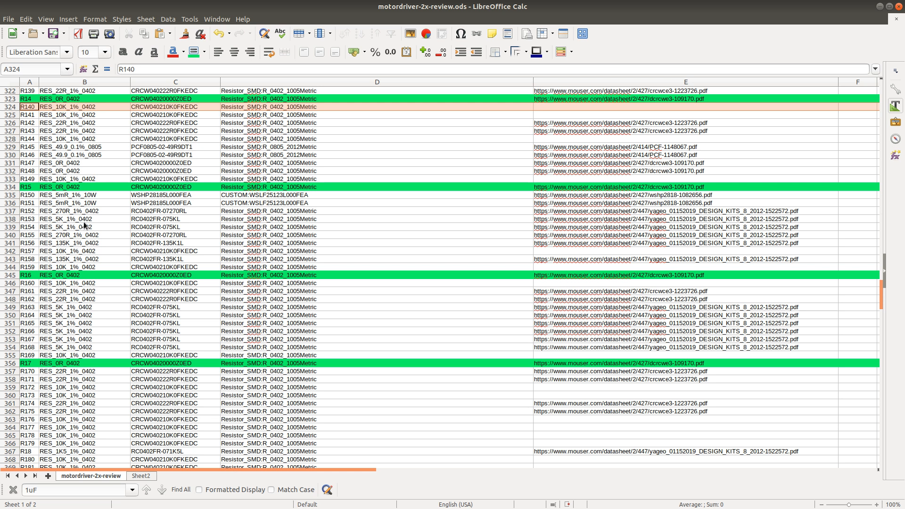
pyautogui.keyDown('ctrl'); pyautogui.click(12, 357); pyautogui.keyUp('ctrl')
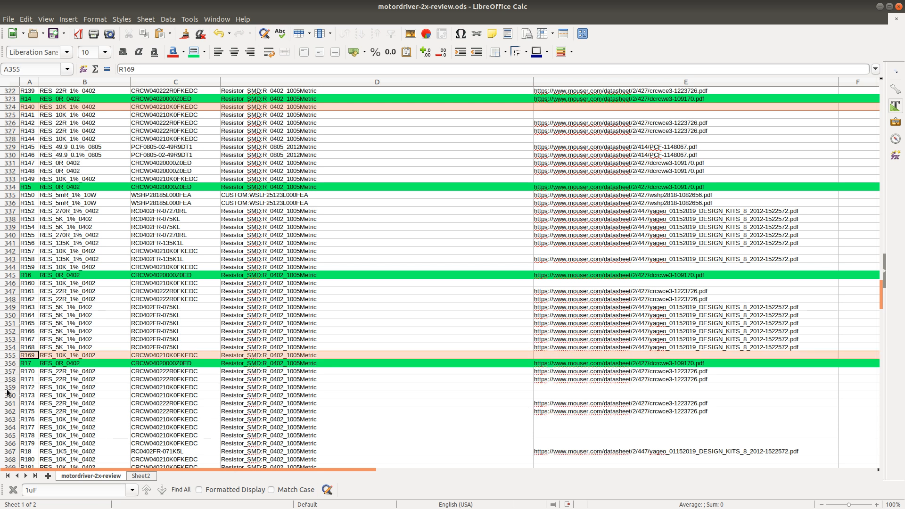
pyautogui.keyDown('ctrl'); pyautogui.click(10, 387); pyautogui.keyUp('ctrl')
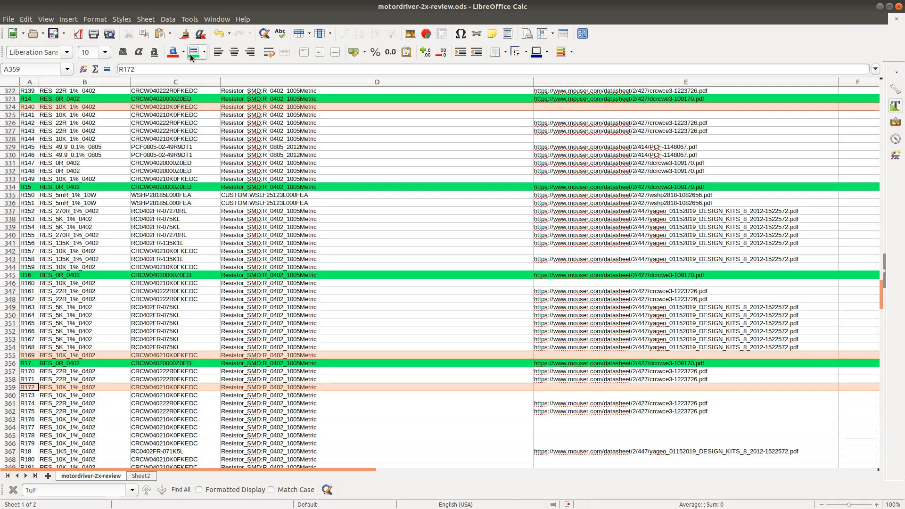
# Step: Switch to the schematic and examine the gate resistors of Q2, Q4 and Q6 in the Drive 2 section
pyautogui.hotkey('alt', 'Tab')
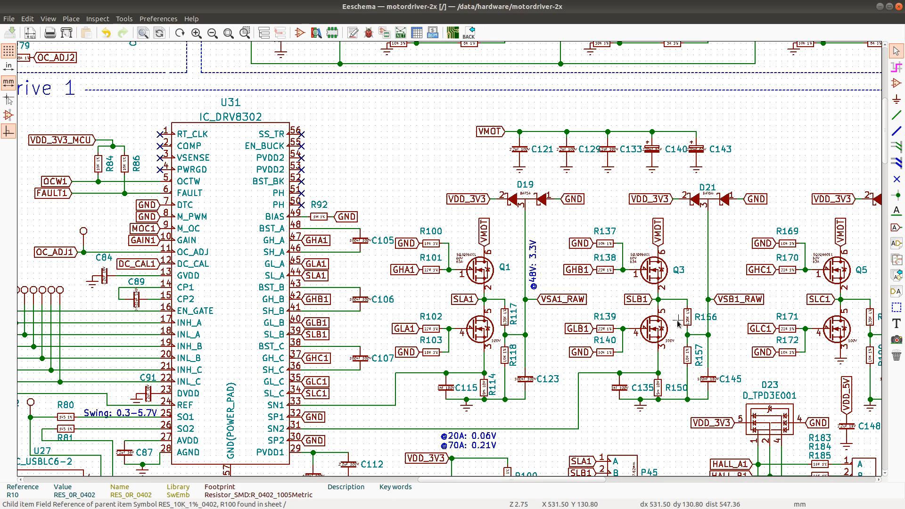
pyautogui.scroll(-3, 466, 325)
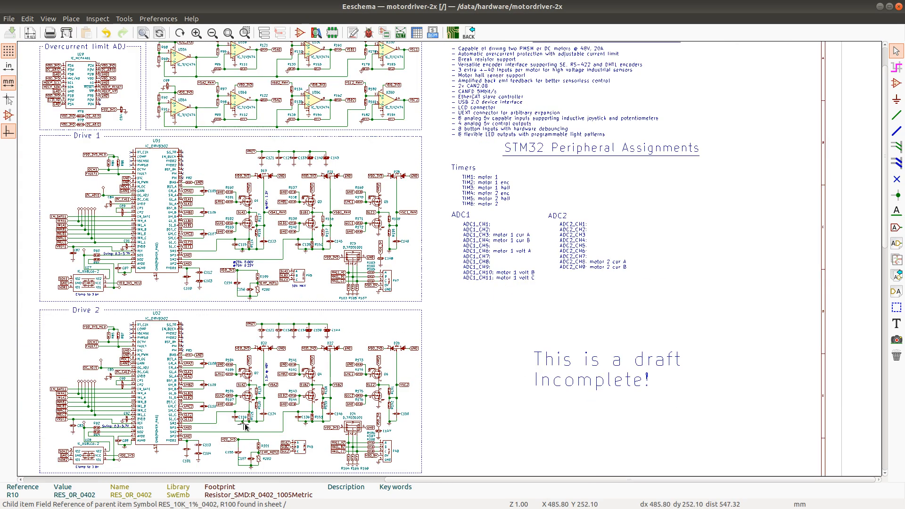
pyautogui.scroll(2, 246, 425)
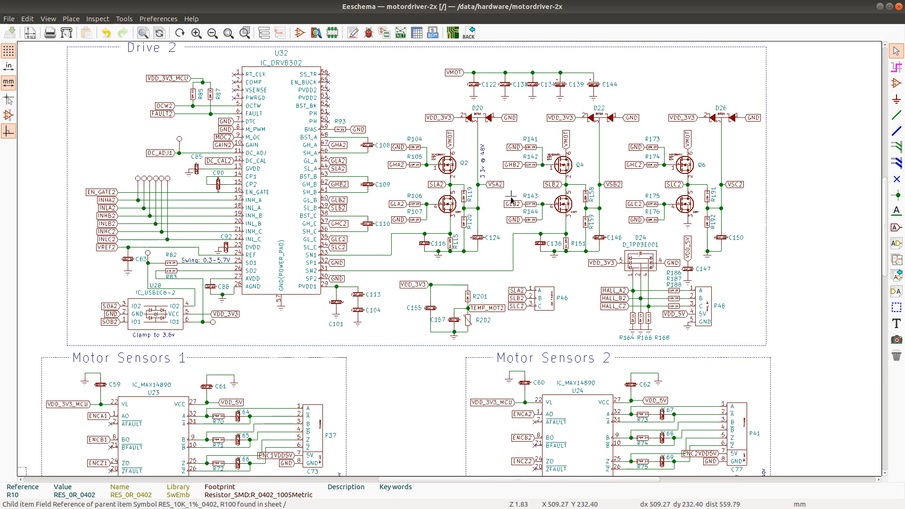
pyautogui.scroll(1, 512, 200)
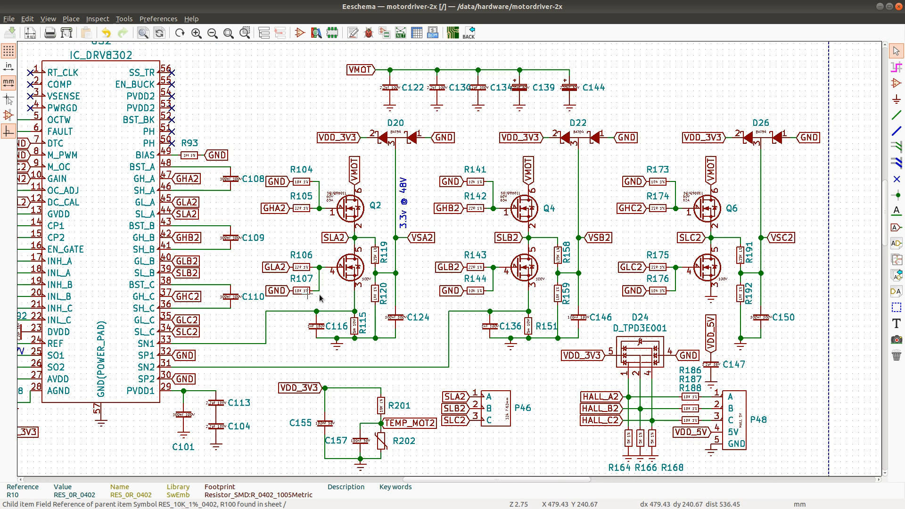
# Step: In the review spreadsheet, mark Drive 2's 10K gate-to-GND resistor rows R104, R107, R141, R144, R173 and R176 green, checking the schematic
pyautogui.hotkey('alt', 'Tab')
pyautogui.scroll(5, 54, 188)
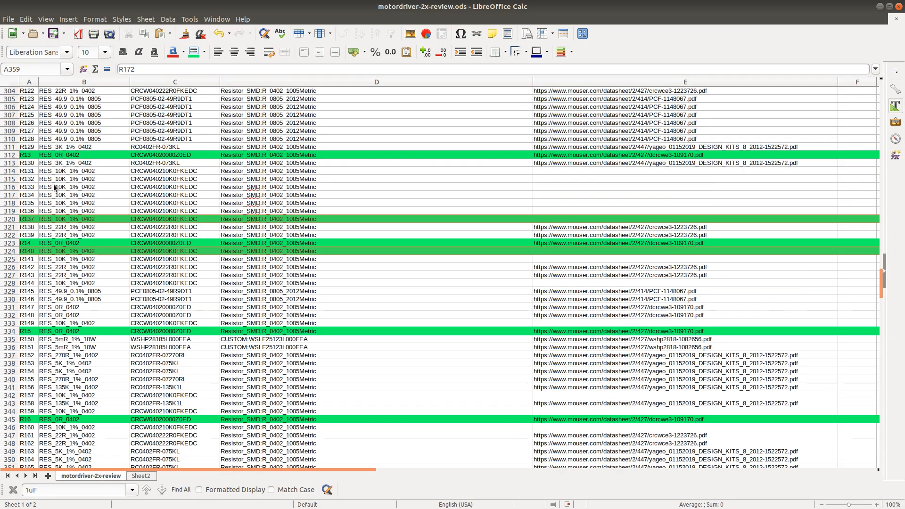
pyautogui.scroll(7, 54, 186)
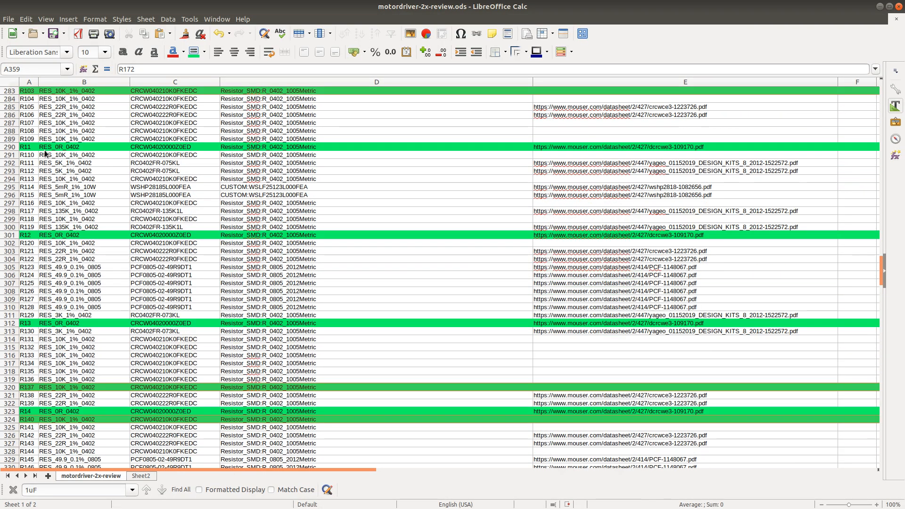
pyautogui.click(15, 98)
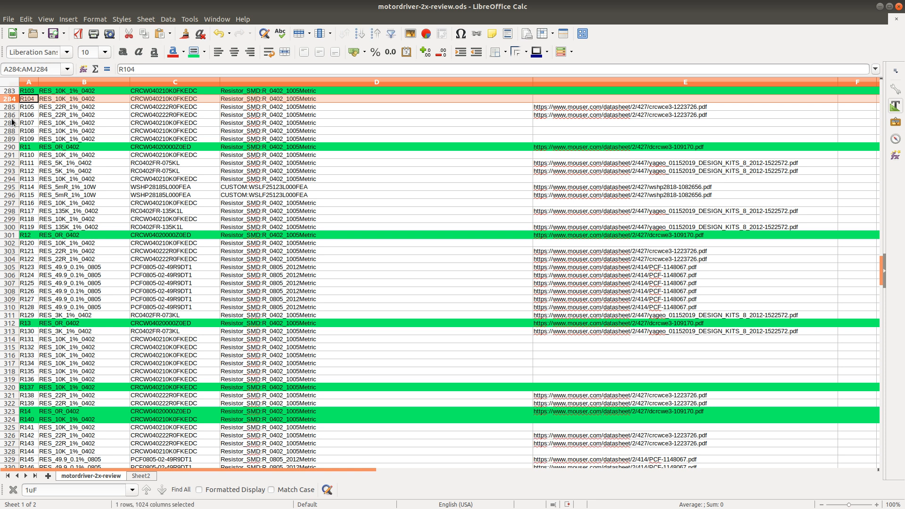
pyautogui.click(21, 123)
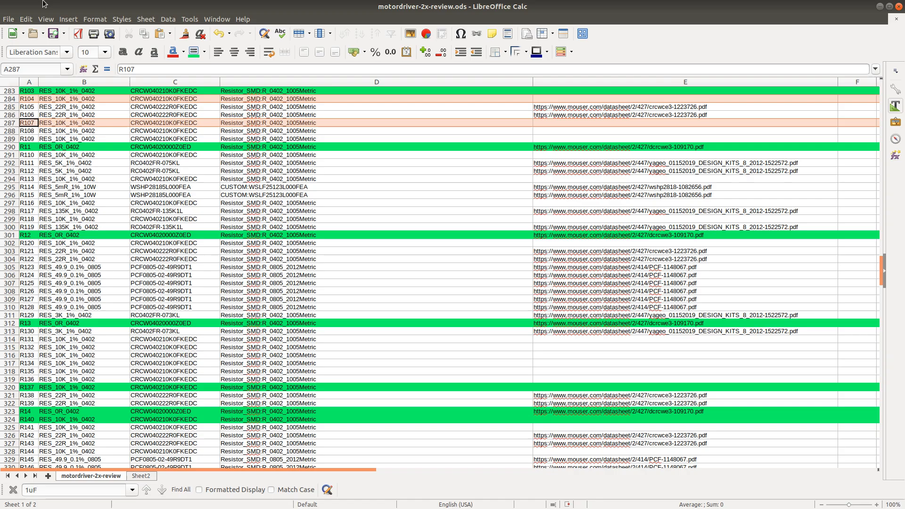
pyautogui.hotkey('alt', 'Tab')
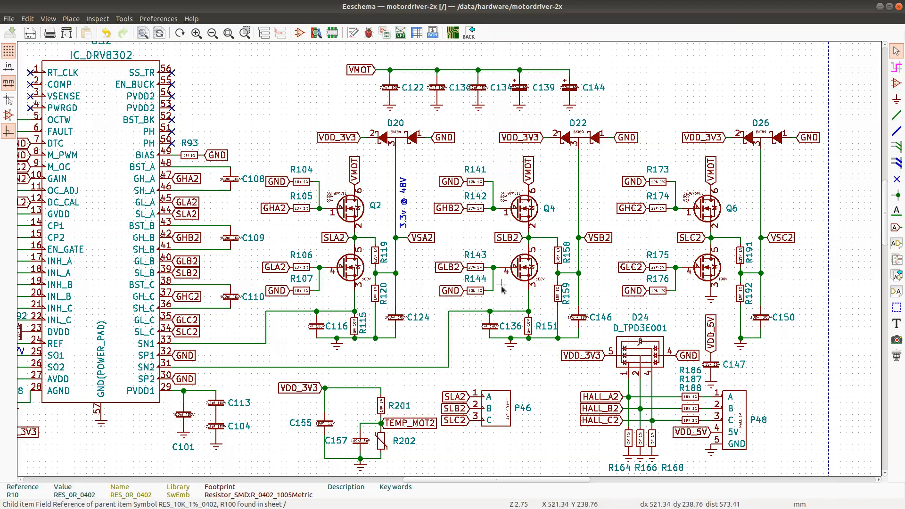
pyautogui.hotkey('alt', 'Tab')
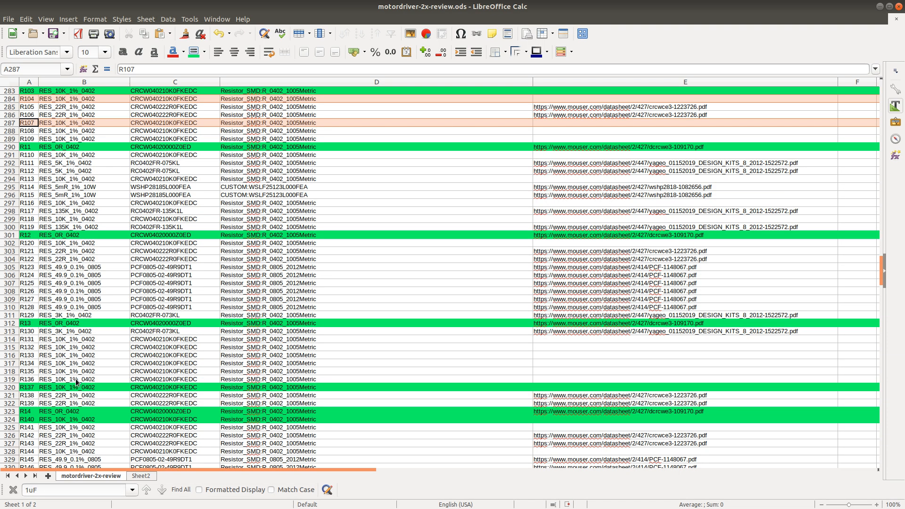
pyautogui.scroll(-3, 77, 386)
pyautogui.keyDown('ctrl'); pyautogui.click(9, 356); pyautogui.keyUp('ctrl')
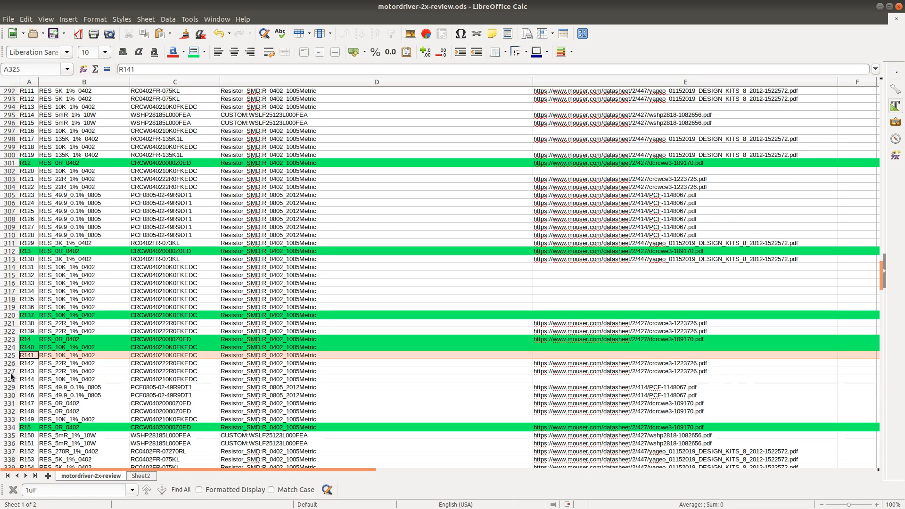
pyautogui.keyDown('ctrl'); pyautogui.click(10, 379); pyautogui.keyUp('ctrl')
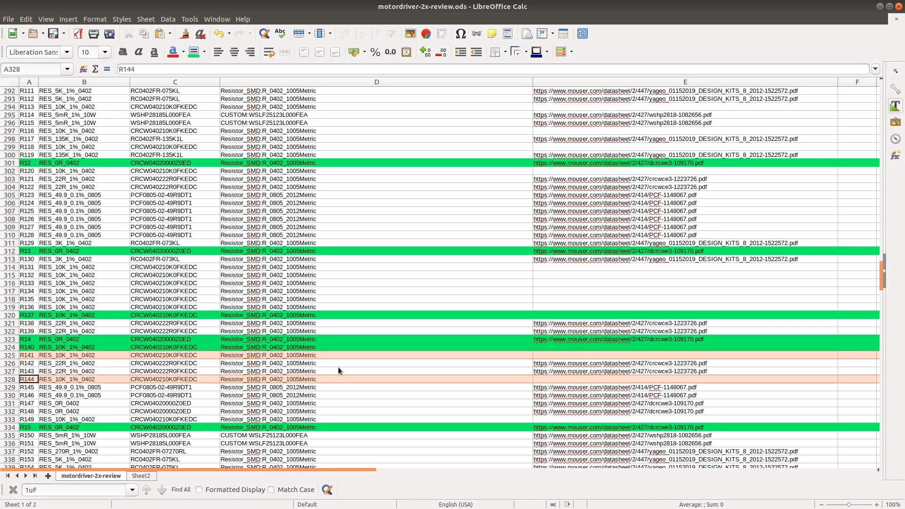
pyautogui.hotkey('alt', 'Tab')
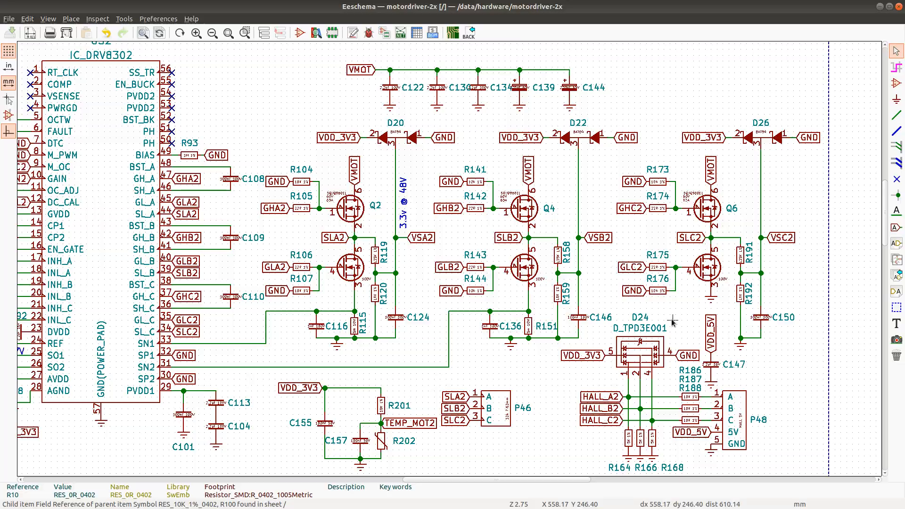
pyautogui.hotkey('alt', 'Tab')
pyautogui.scroll(-8, 77, 402)
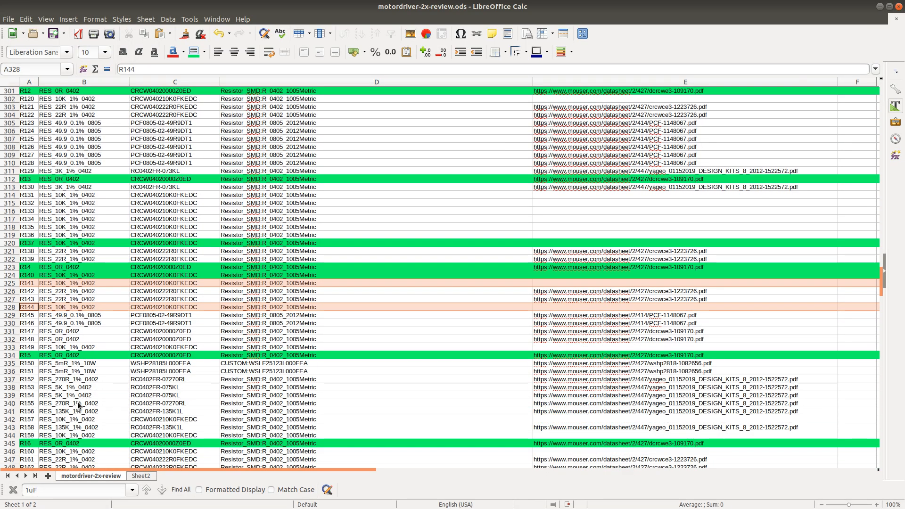
pyautogui.scroll(-6, 77, 405)
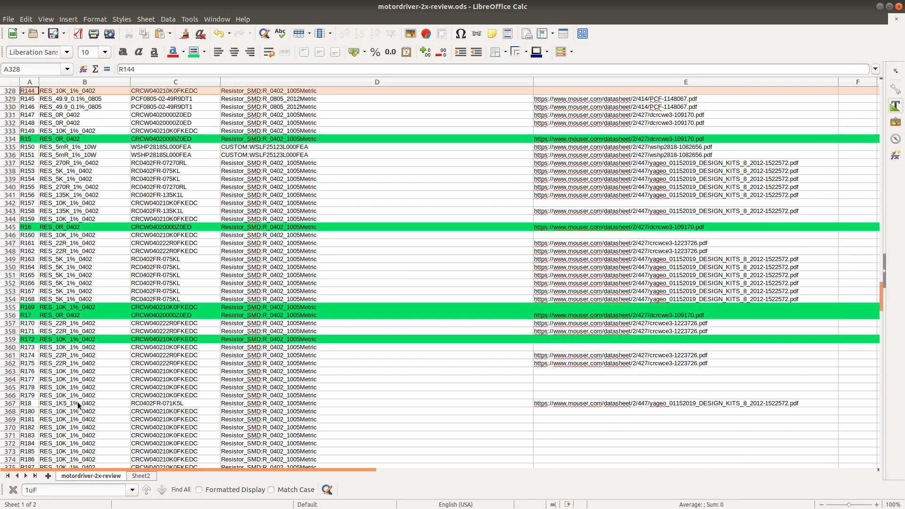
pyautogui.click(11, 299)
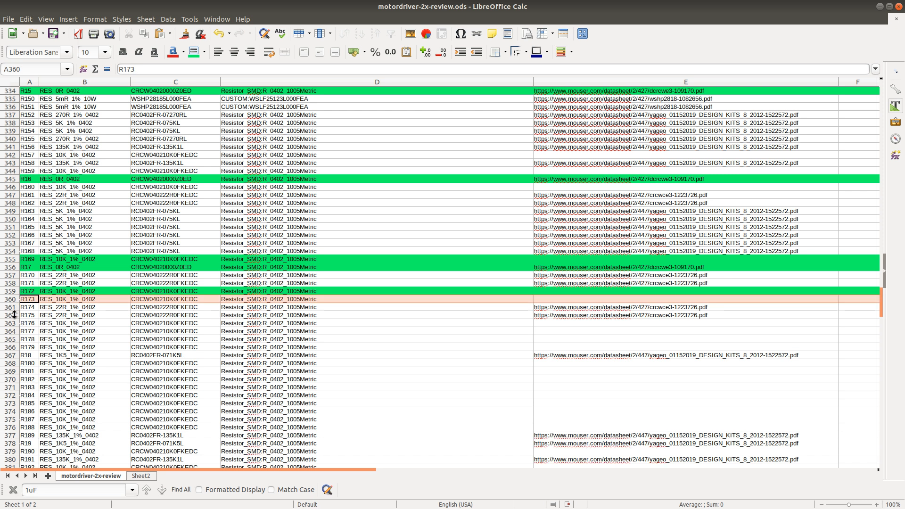
pyautogui.keyDown('ctrl'); pyautogui.click(11, 325); pyautogui.keyUp('ctrl')
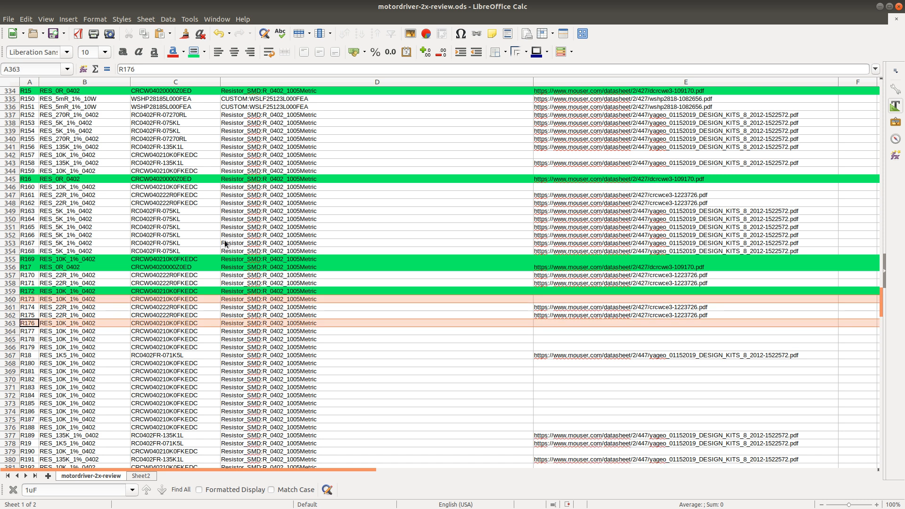
pyautogui.click(196, 54)
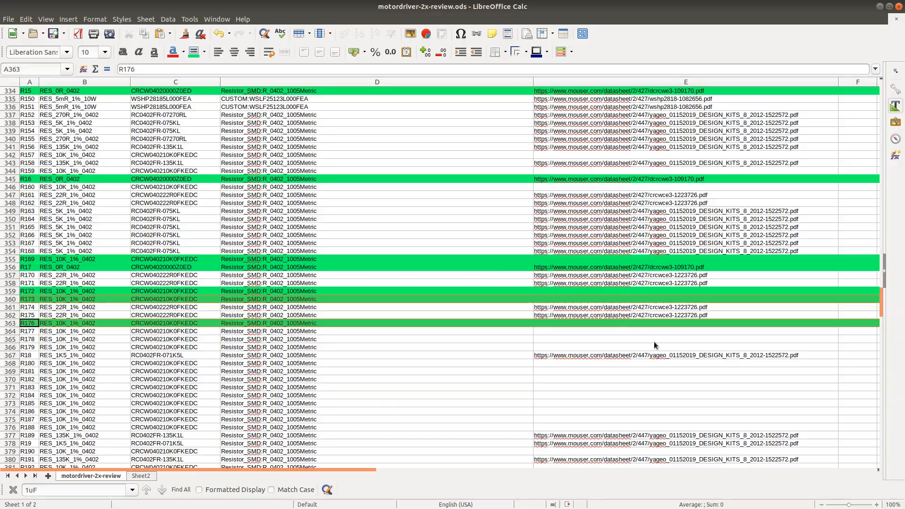
# Step: Check Drive 2's gate resistors in the schematic and locate the 22R resistor R101 in the review spreadsheet
pyautogui.hotkey('alt', 'Tab')
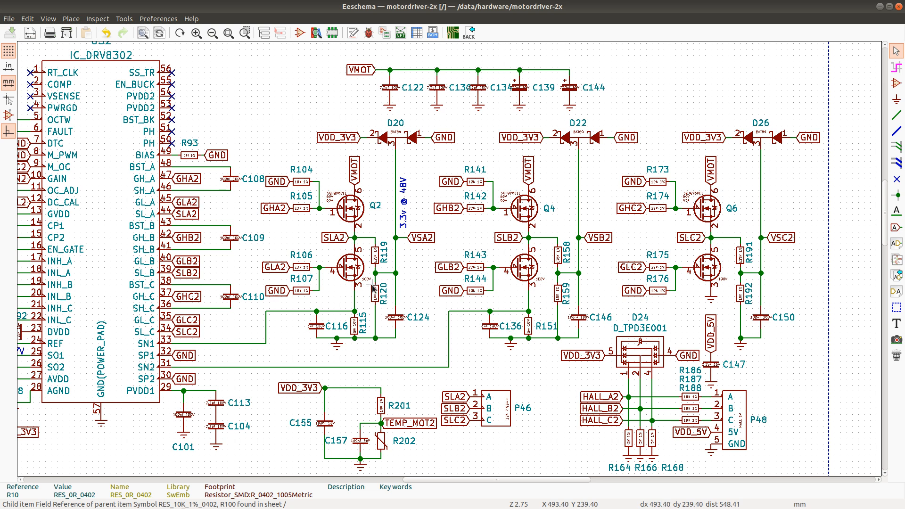
pyautogui.scroll(1, 372, 283)
pyautogui.hotkey('alt', 'Tab')
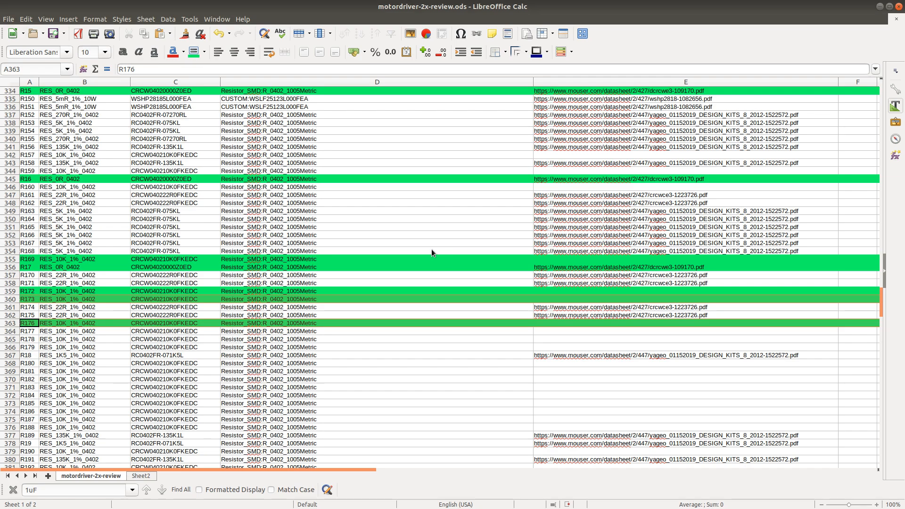
pyautogui.scroll(4, 395, 256)
pyautogui.scroll(14, 380, 257)
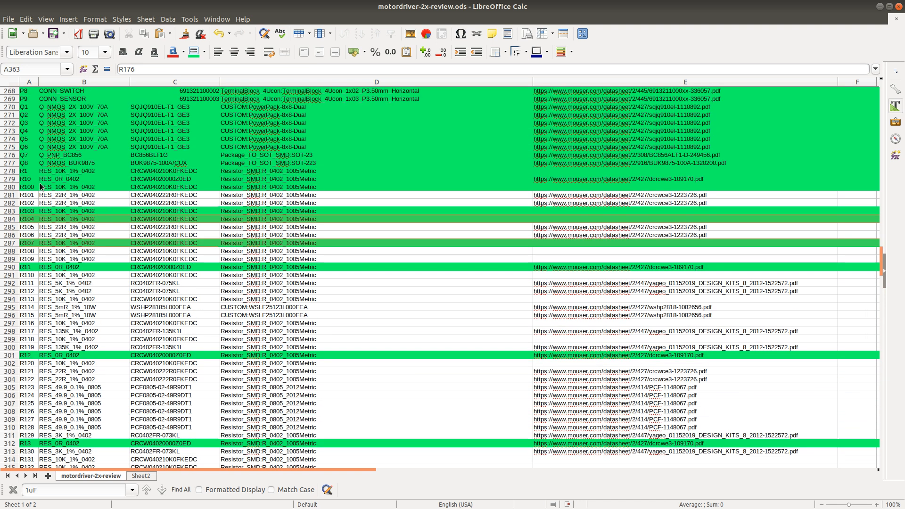
pyautogui.click(56, 196)
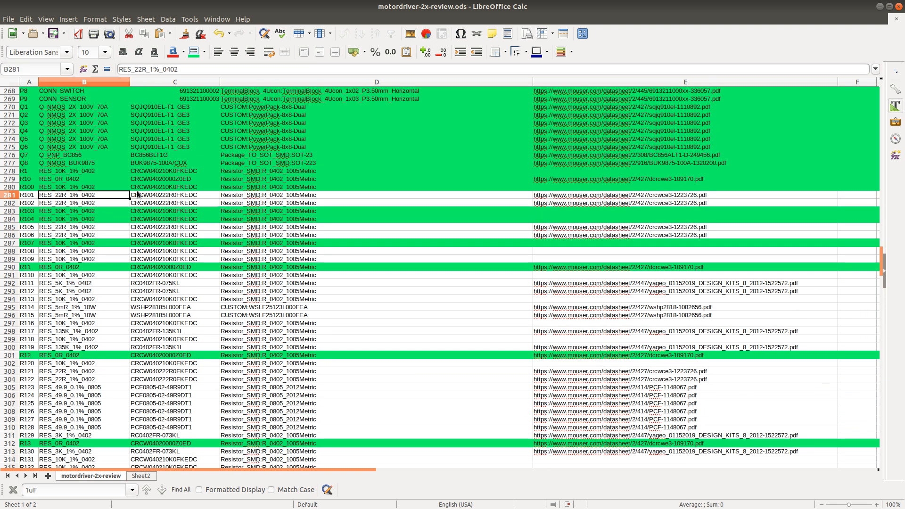
# Step: Switch to the schematic and examine the 22R gate resistors of Q1, Q3 and Q5 in the Drive 1 section
pyautogui.hotkey('alt', 'Tab')
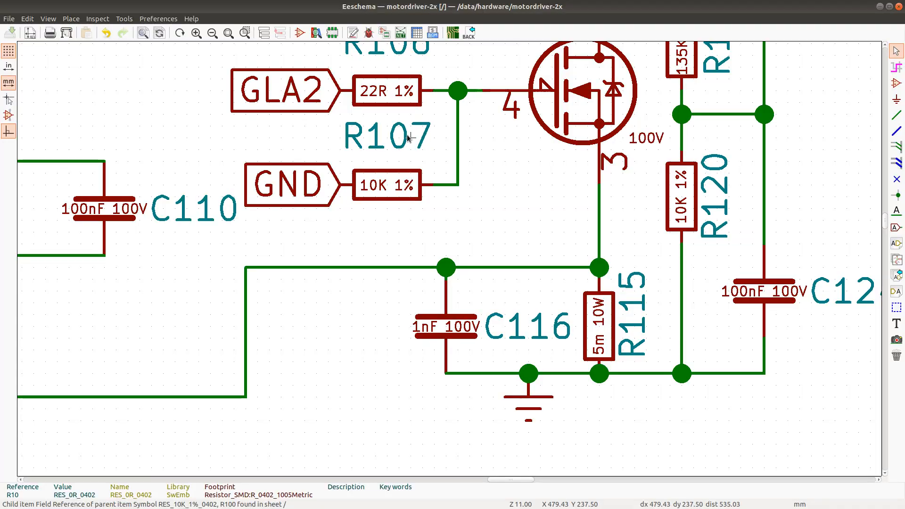
pyautogui.scroll(-2, 446, 259)
pyautogui.scroll(-3, 447, 259)
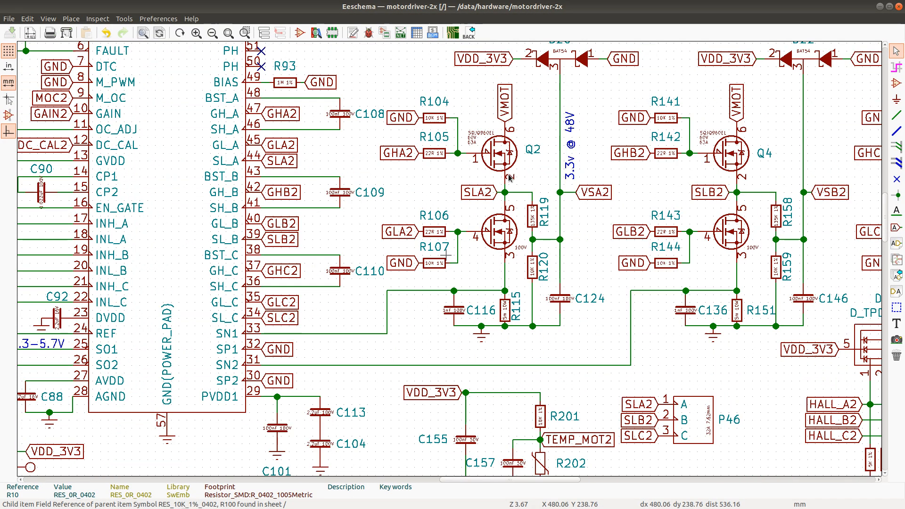
pyautogui.scroll(-5, 593, 97)
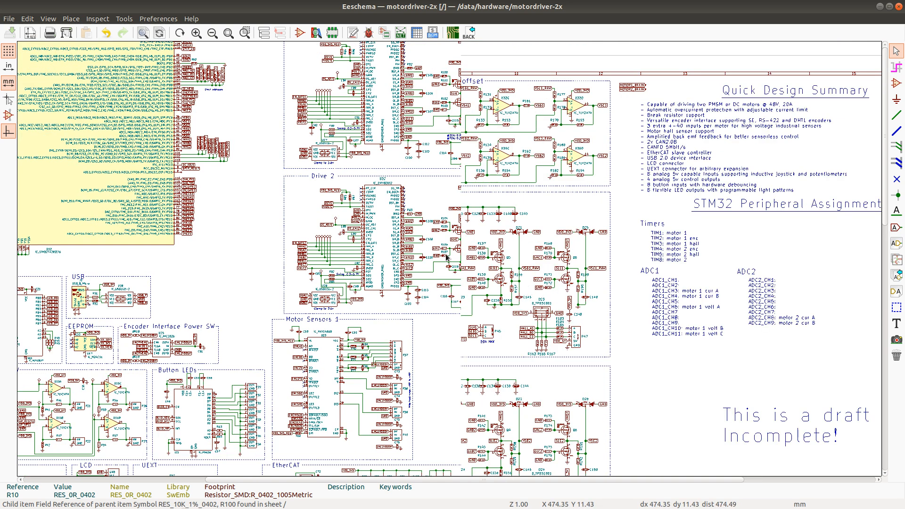
pyautogui.scroll(5, 392, 286)
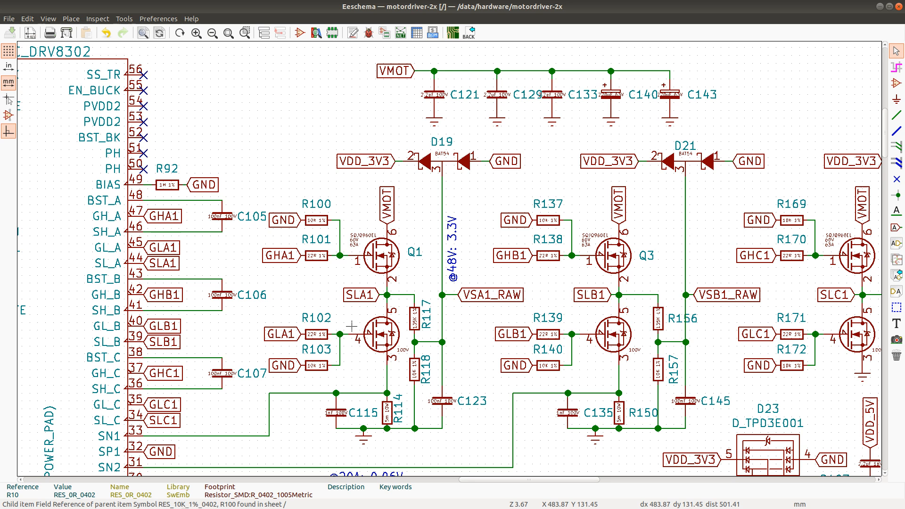
# Step: Copy R101's part number CRCW040222R0FKEDC from the review spreadsheet, look it up on Mouser in Firefox and examine its specifications
pyautogui.hotkey('alt', 'Tab')
pyautogui.click(186, 195)
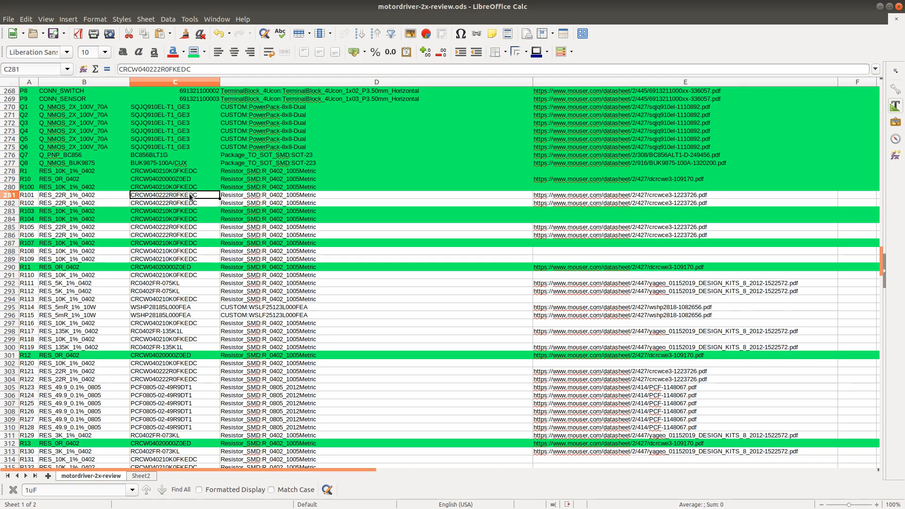
pyautogui.doubleClick(187, 195)
pyautogui.hotkey('ctrl', 'c')
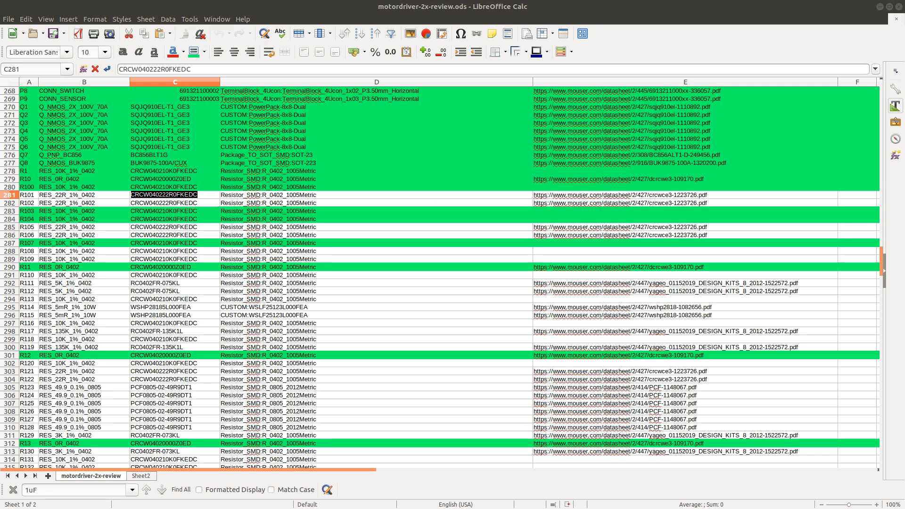
pyautogui.hotkey('alt', 'Tab')
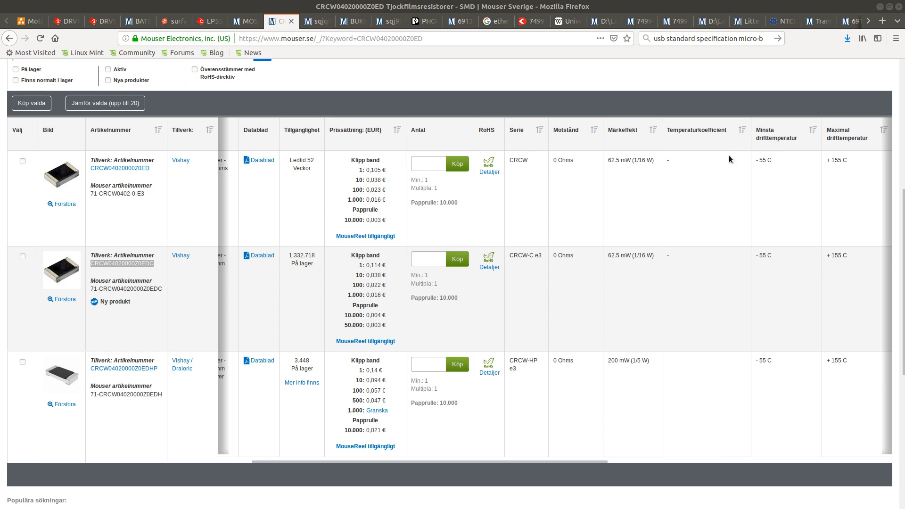
pyautogui.scroll(10, 354, 196)
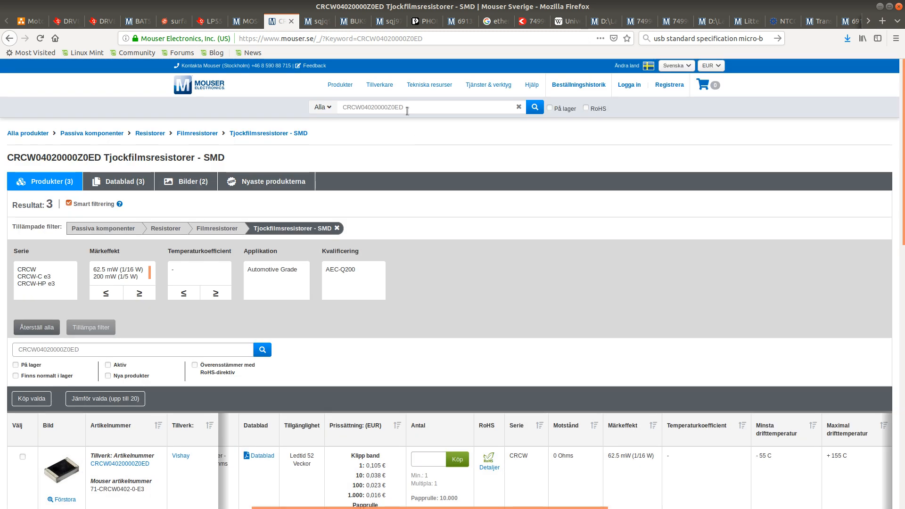
pyautogui.doubleClick(408, 111)
pyautogui.hotkey('ctrl', 'v')
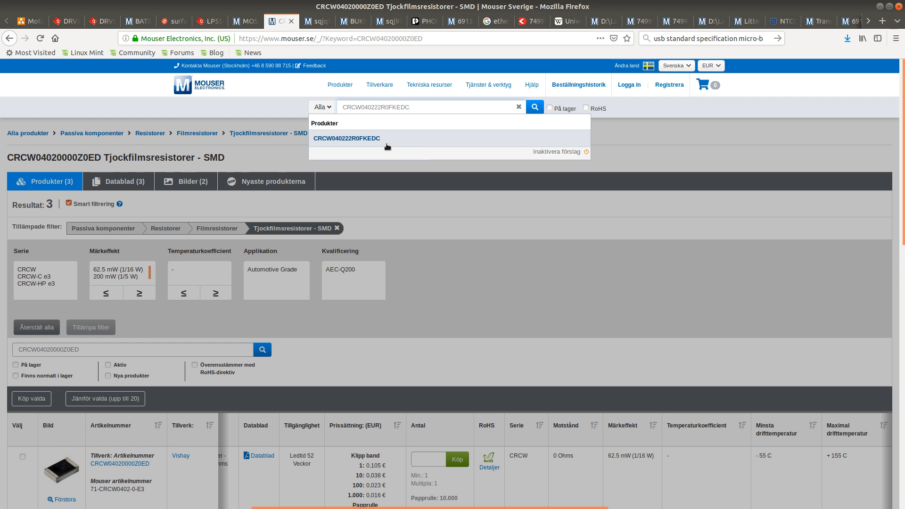
pyautogui.click(387, 144)
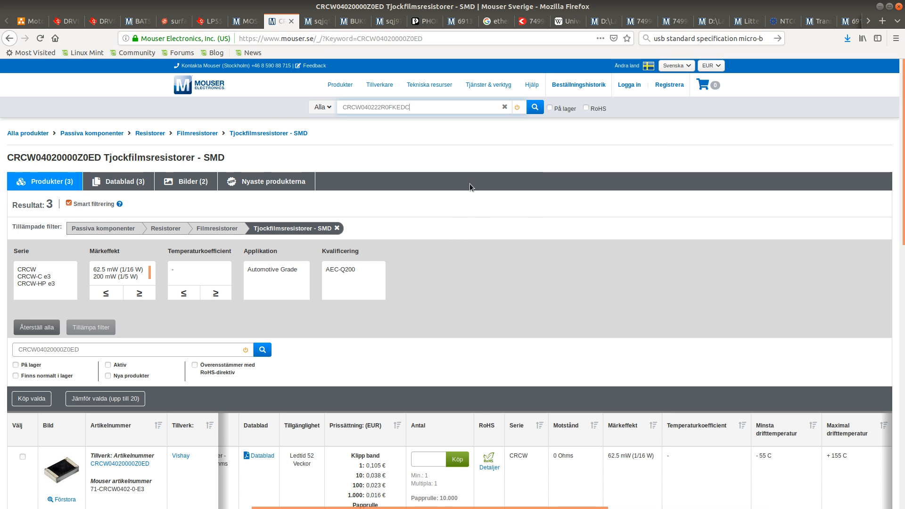
pyautogui.click(535, 108)
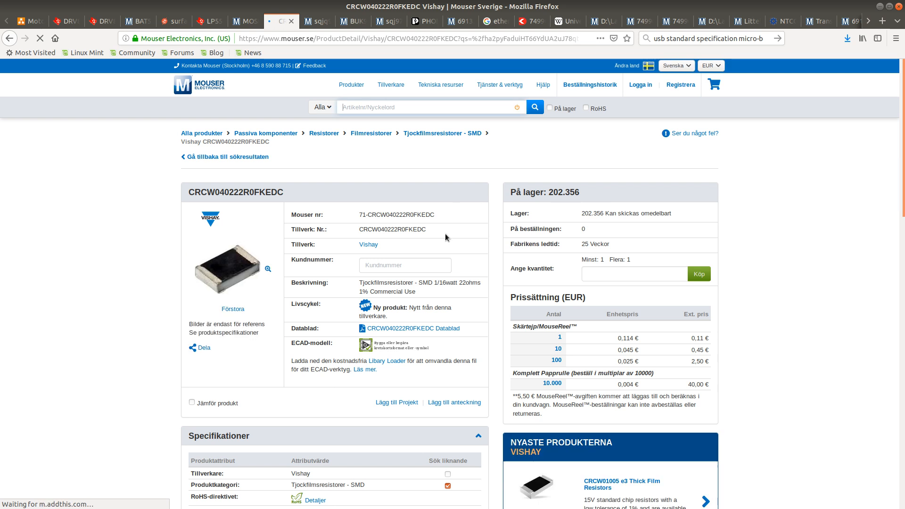
pyautogui.scroll(-2, 459, 261)
pyautogui.scroll(-4, 459, 261)
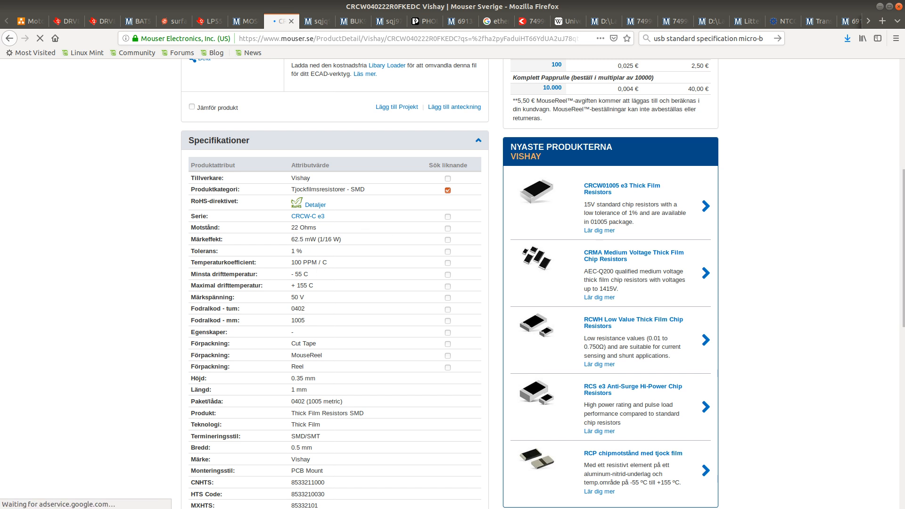
# Step: In the review spreadsheet, mark Drive 1's 22R gate resistor rows R101, R102, R138, R139, R170 and R171 green, checking the schematic
pyautogui.hotkey('alt', 'Tab')
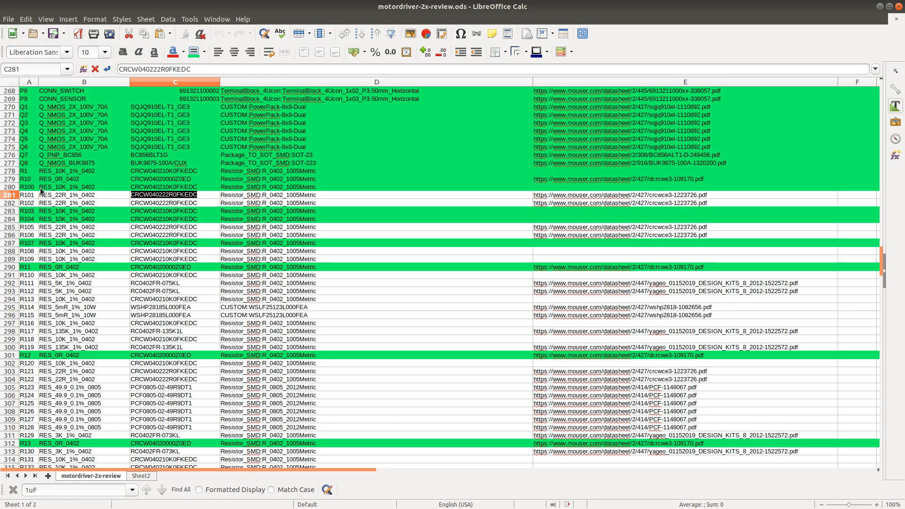
pyautogui.click(10, 197)
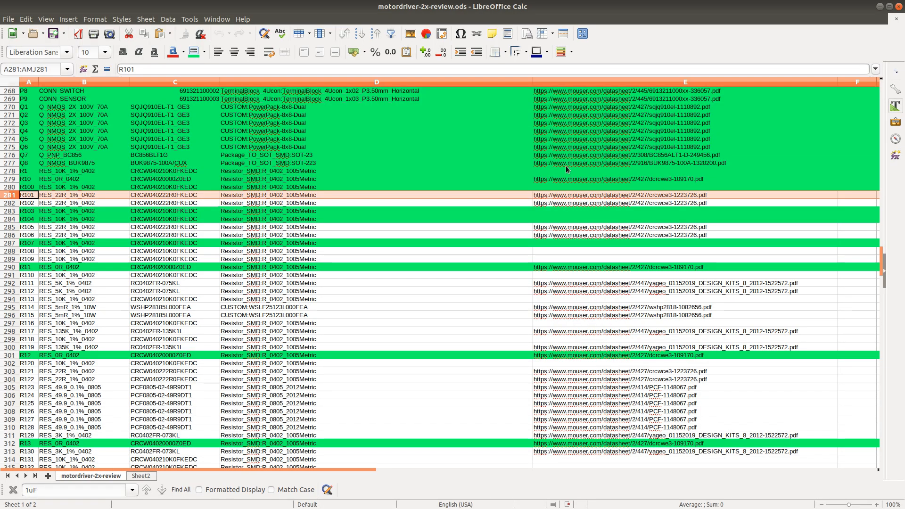
pyautogui.hotkey('alt', 'Tab')
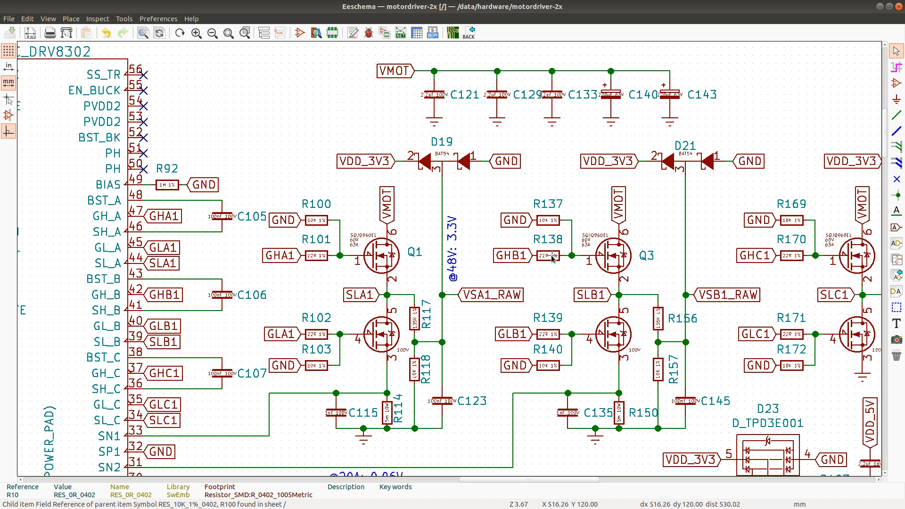
pyautogui.hotkey('alt', 'Tab')
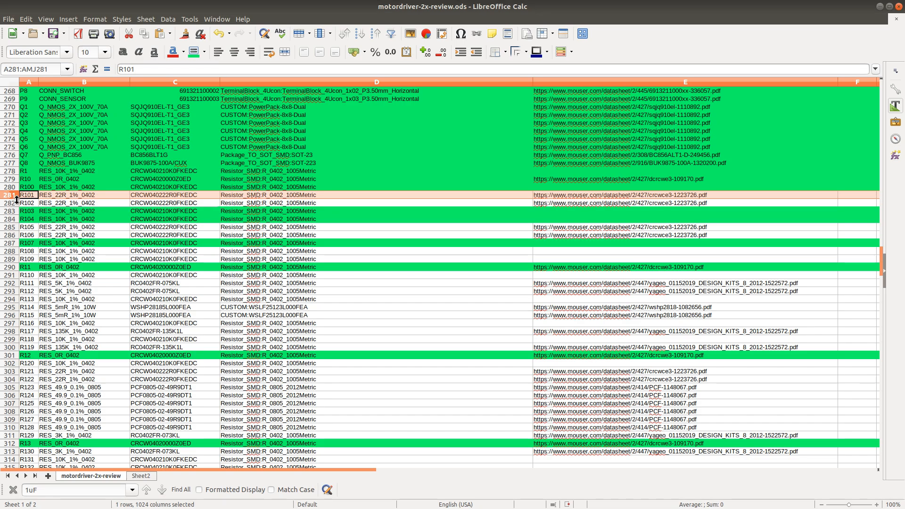
pyautogui.hotkey('shift', 'Down')
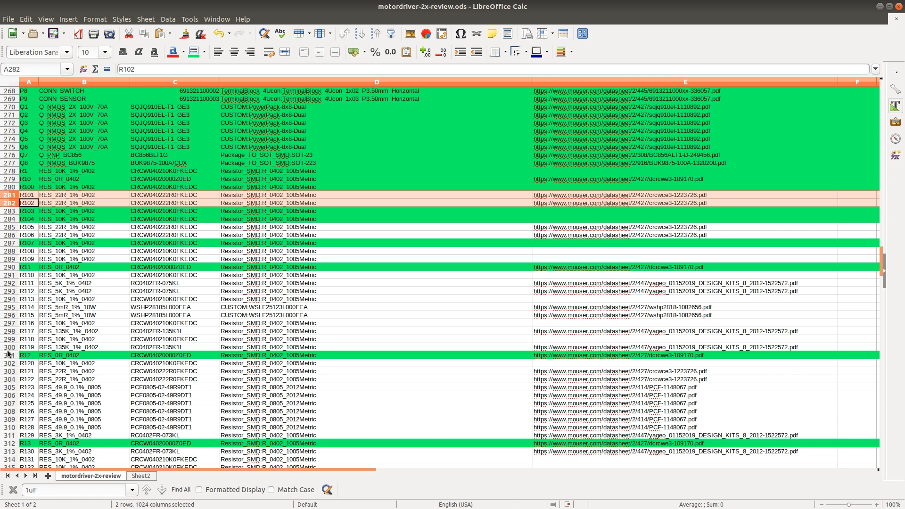
pyautogui.scroll(-4, 29, 376)
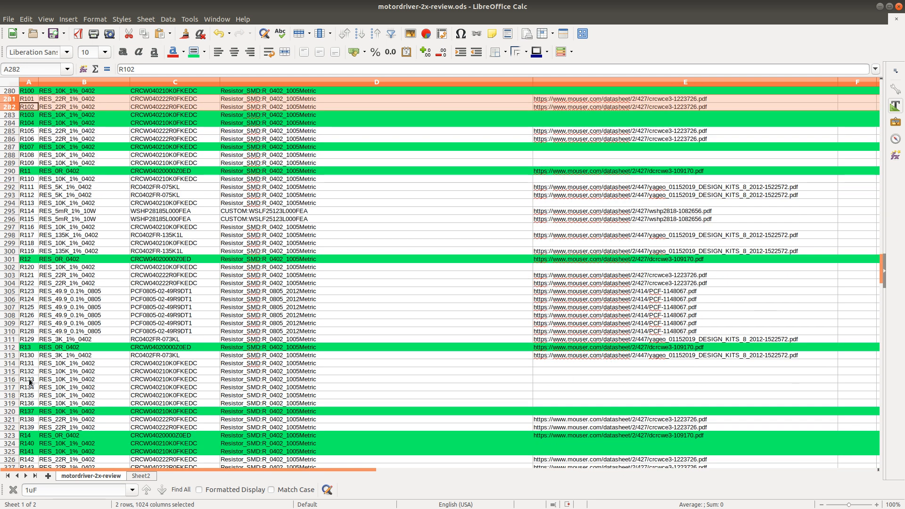
pyautogui.scroll(-3, 52, 409)
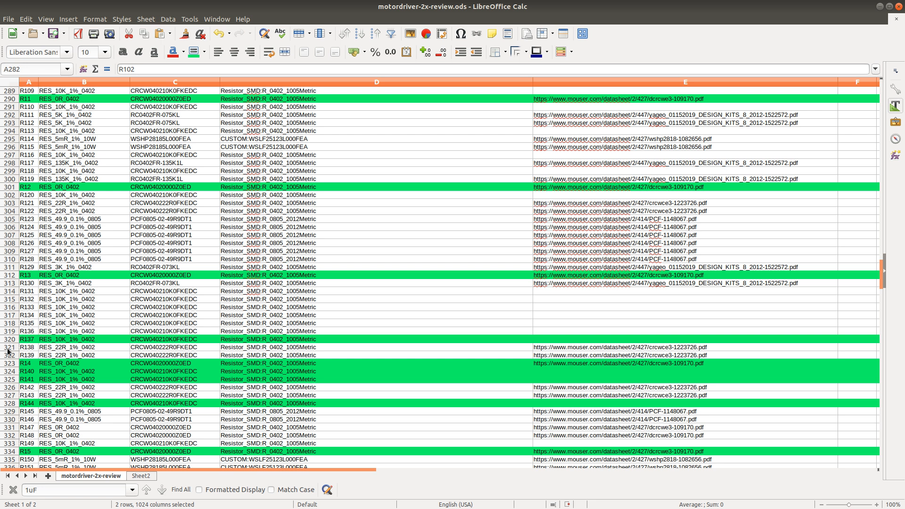
pyautogui.moveTo(8, 350); pyautogui.dragTo(80, 358)
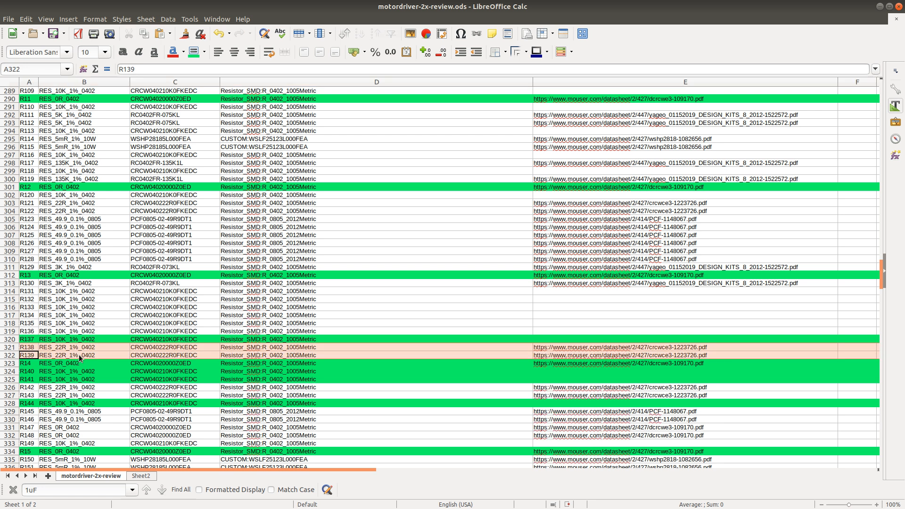
pyautogui.scroll(-3, 82, 355)
pyautogui.hotkey('alt', 'Tab')
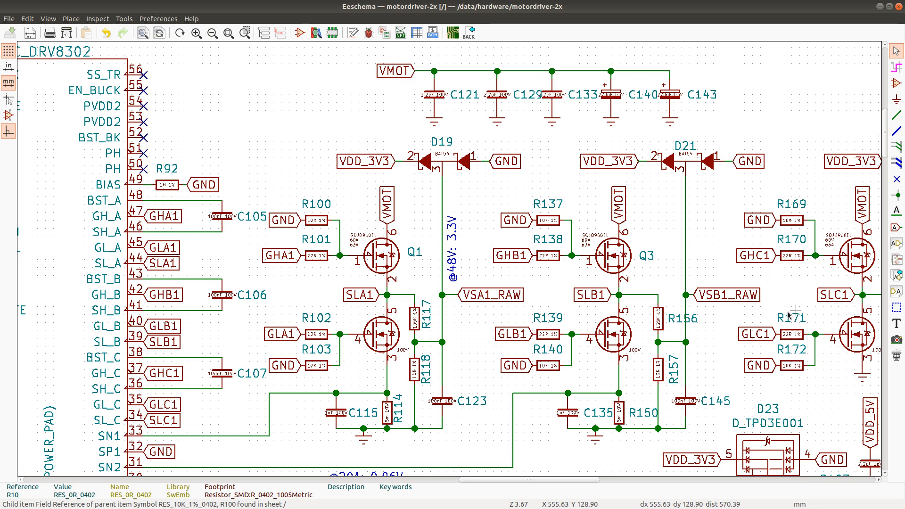
pyautogui.hotkey('alt', 'Tab')
pyautogui.hotkey('alt', 'Tab')
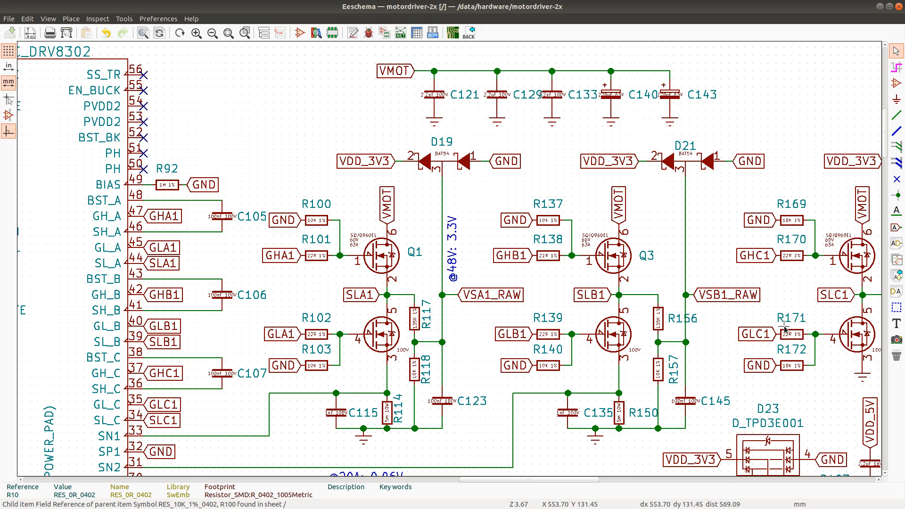
pyautogui.hotkey('alt', 'Tab')
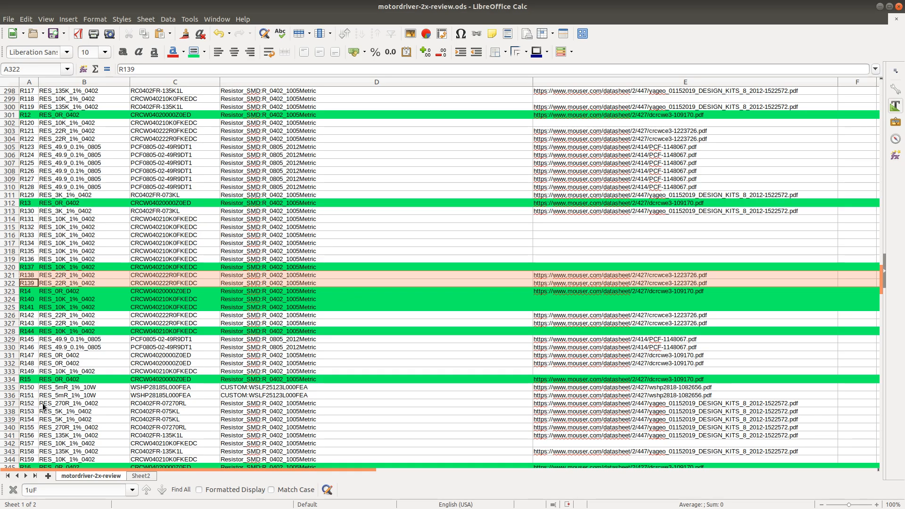
pyautogui.scroll(-10, 44, 406)
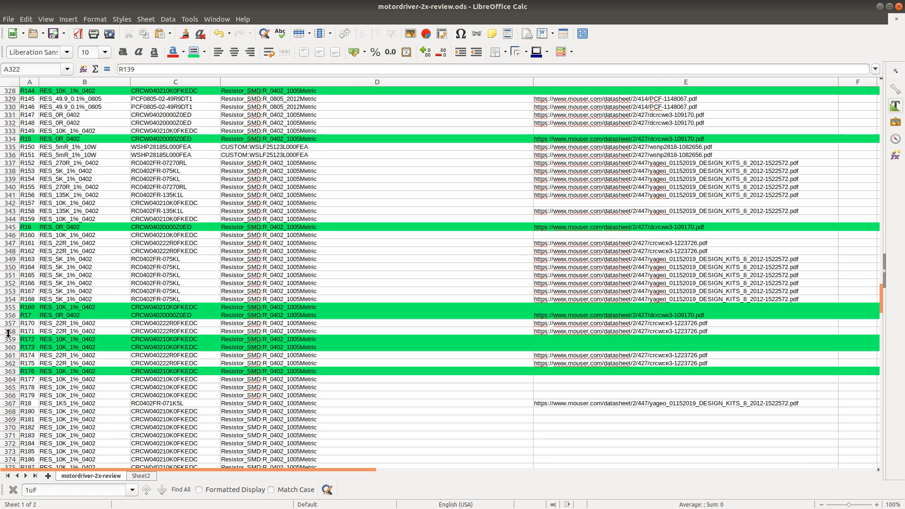
pyautogui.click(10, 323)
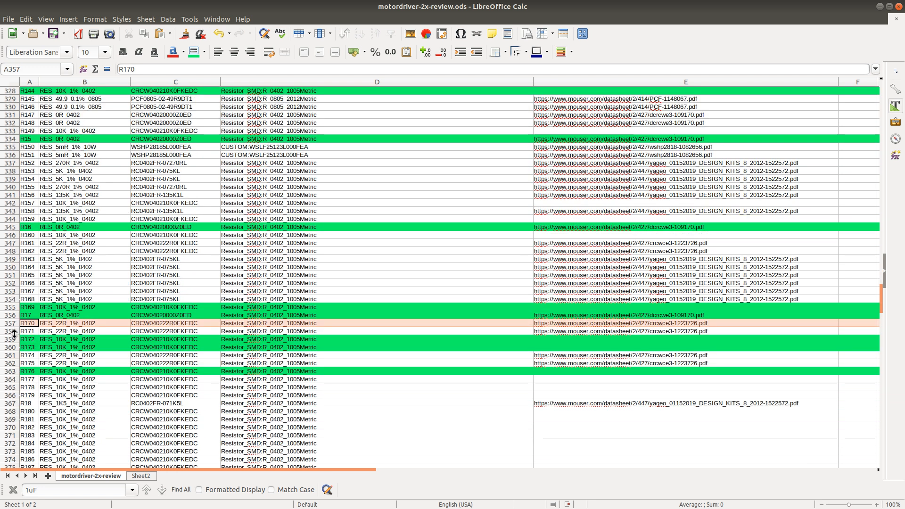
pyautogui.keyDown('shift'); pyautogui.click(13, 332); pyautogui.keyUp('shift')
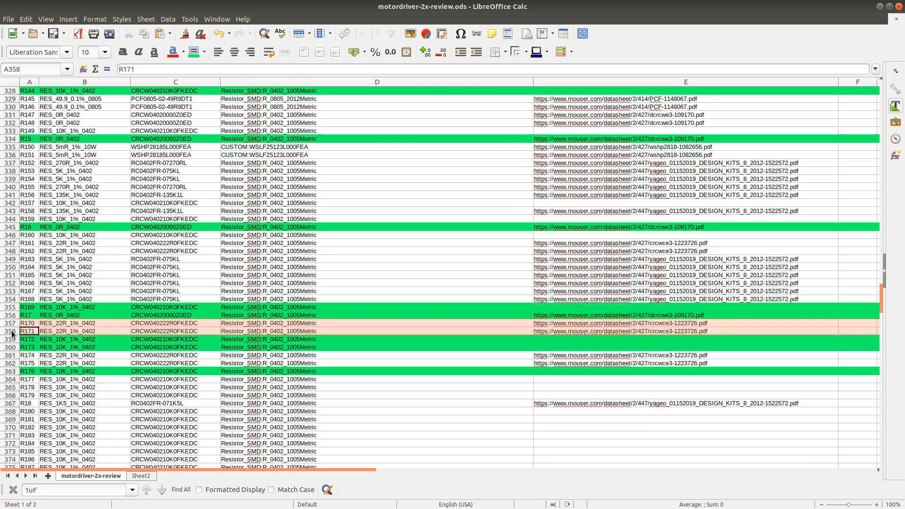
pyautogui.click(193, 51)
# Step: Switch to the schematic and examine the 22R gate resistors of Q2, Q4 and Q6 in the Drive 2 section
pyautogui.hotkey('alt', 'Tab')
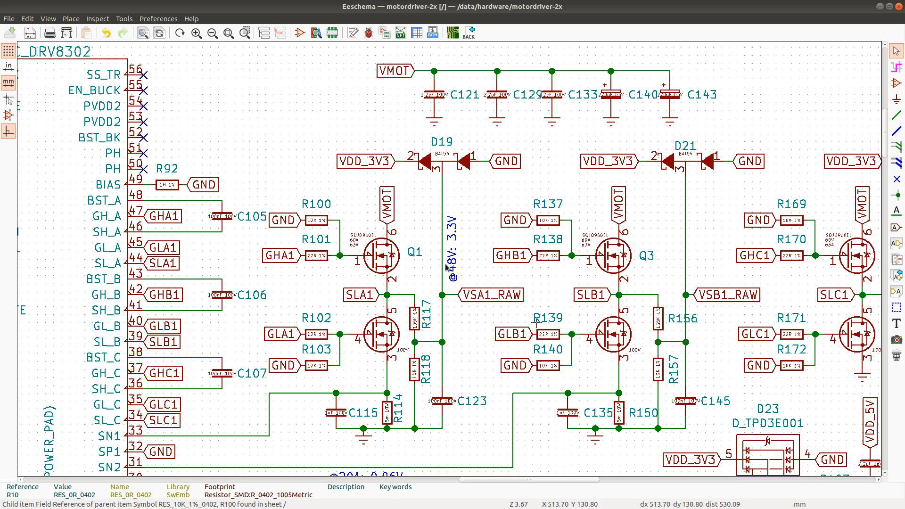
pyautogui.scroll(-3, 474, 267)
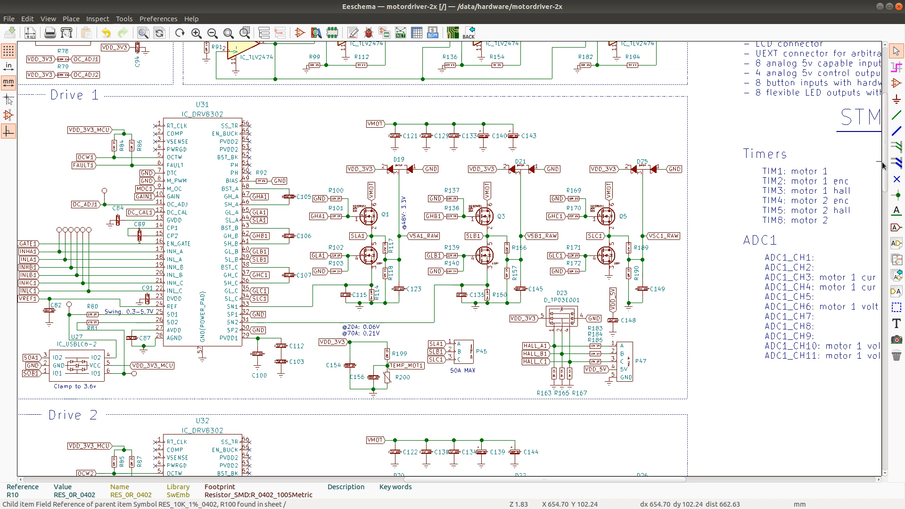
pyautogui.moveTo(884, 155); pyautogui.dragTo(884, 265)
pyautogui.scroll(2, 329, 160)
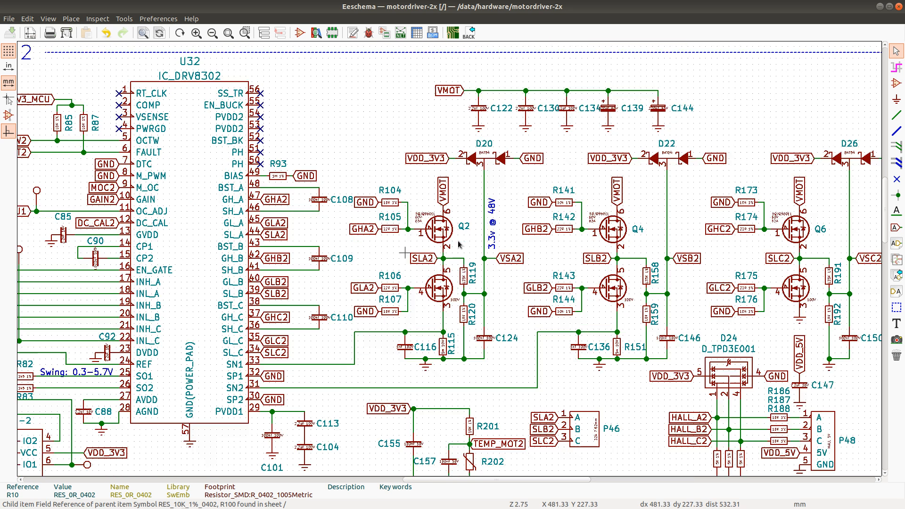
pyautogui.scroll(1, 456, 264)
pyautogui.scroll(-1, 454, 264)
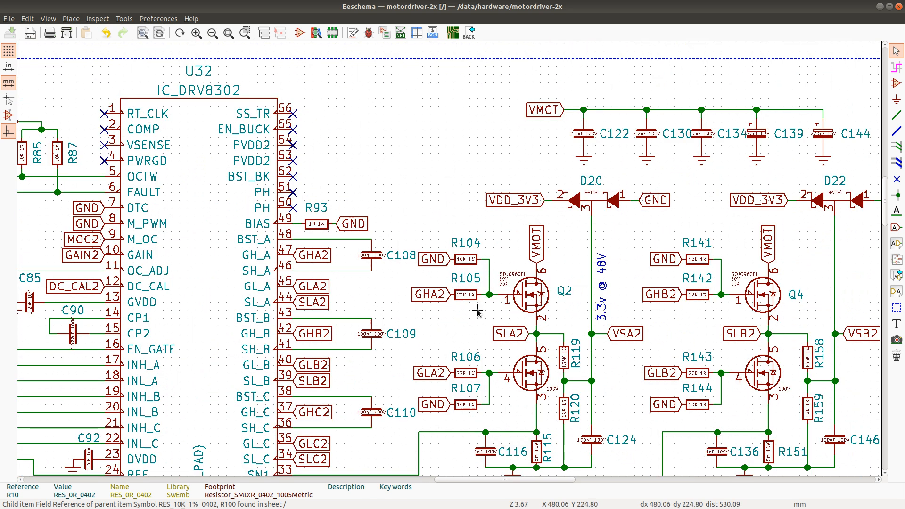
# Step: In the review spreadsheet, mark Drive 2's 22R gate resistor rows R105, R106, R142, R143, R174 and R175 green, checking the schematic
pyautogui.hotkey('alt', 'Tab')
pyautogui.scroll(12, 92, 186)
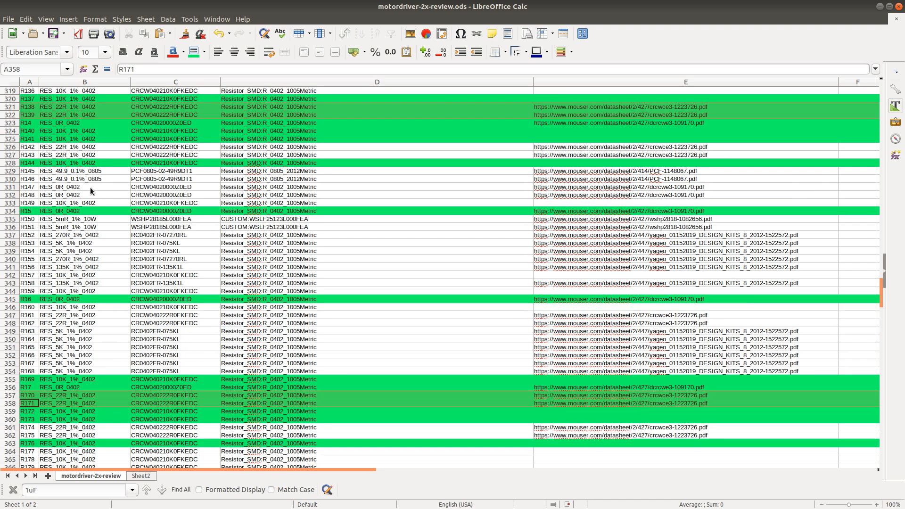
pyautogui.scroll(4, 90, 185)
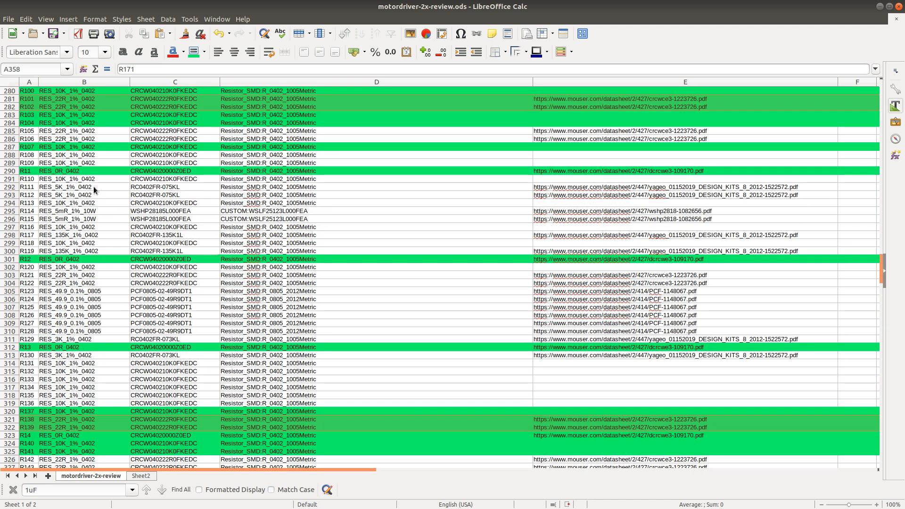
pyautogui.click(10, 133)
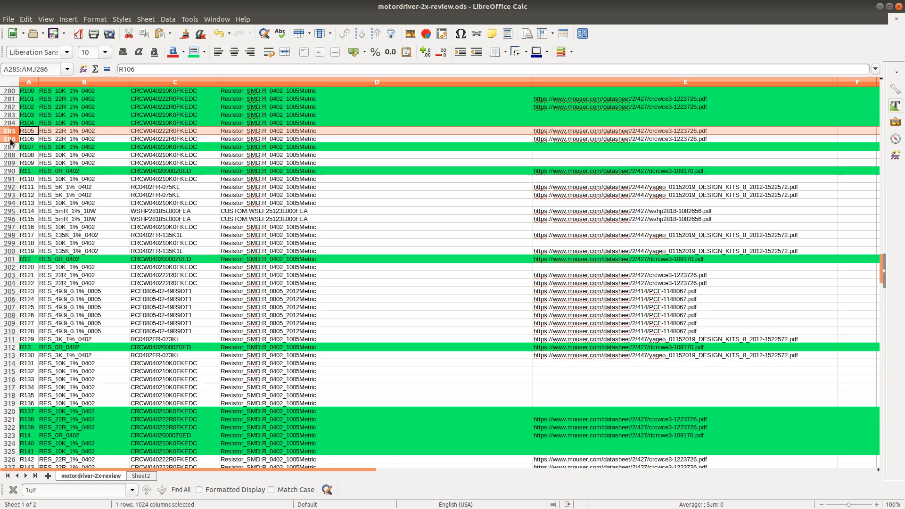
pyautogui.hotkey('alt', 'Tab')
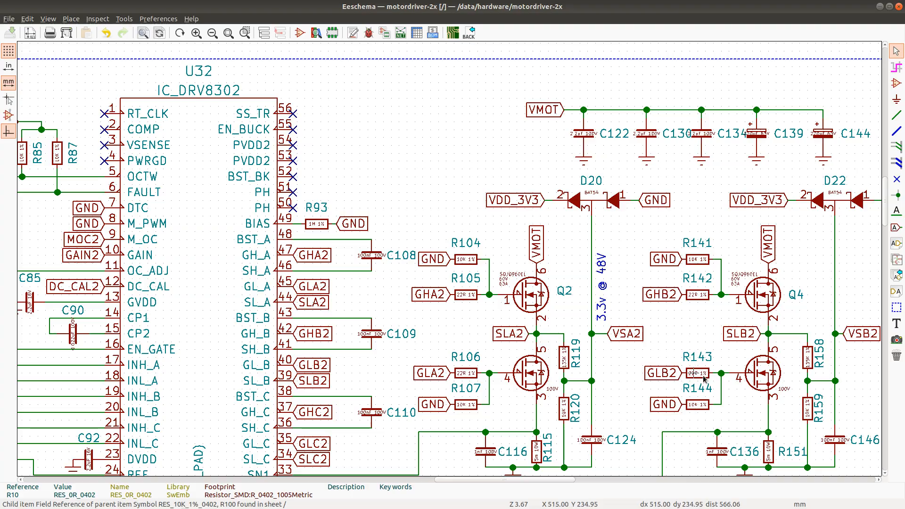
pyautogui.hotkey('alt', 'Tab')
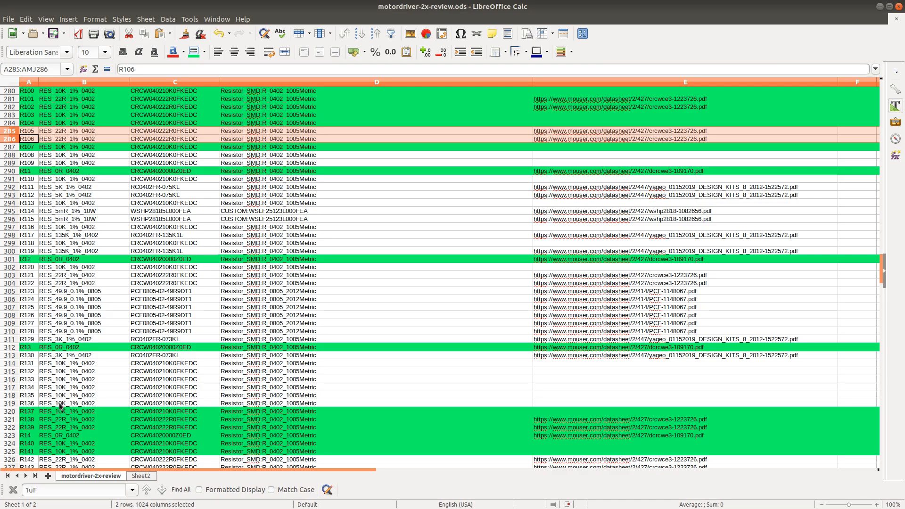
pyautogui.scroll(-5, 59, 407)
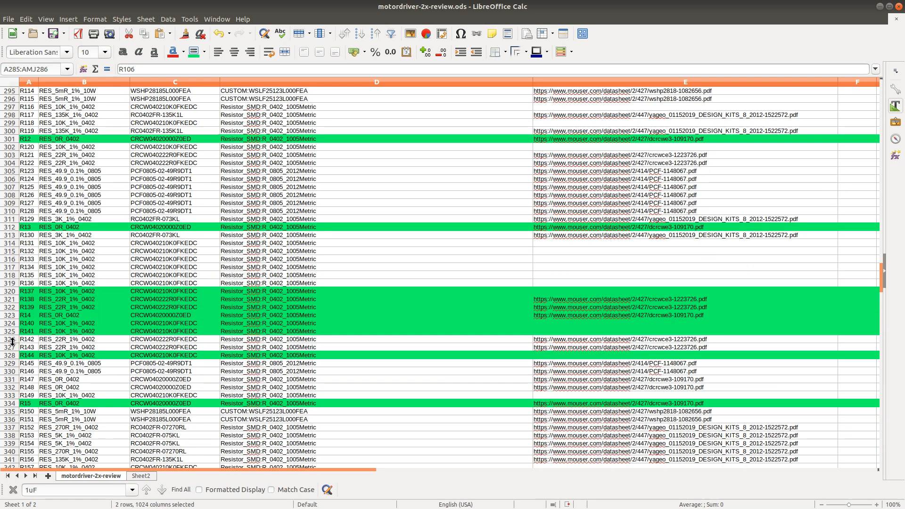
pyautogui.moveTo(12, 341); pyautogui.dragTo(13, 351)
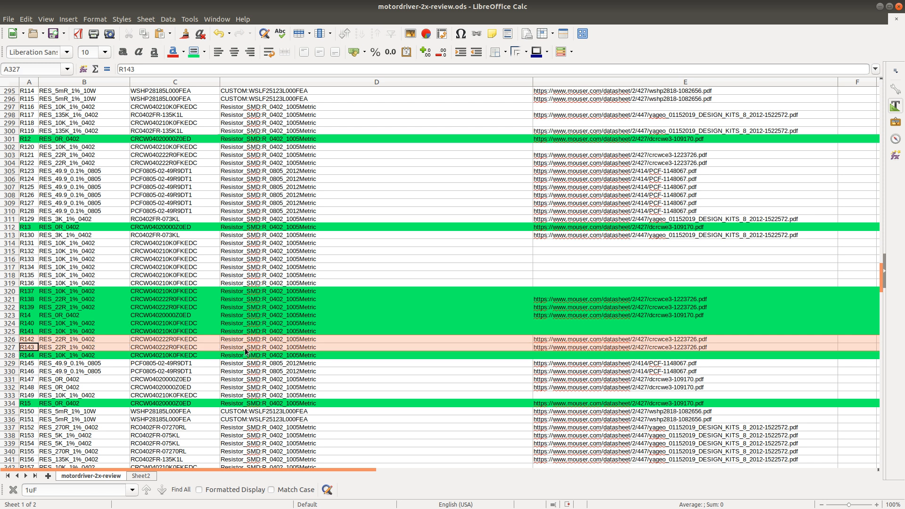
pyautogui.scroll(-2, 255, 379)
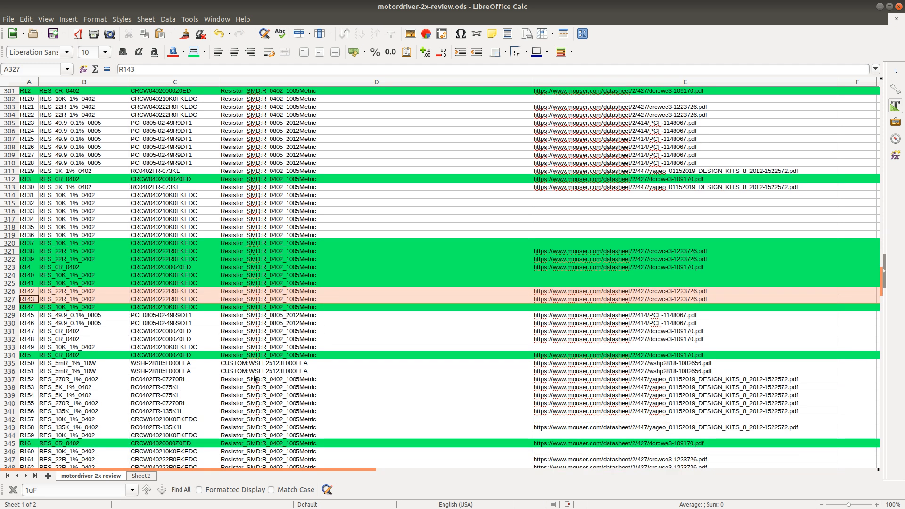
pyautogui.hotkey('alt', 'Tab')
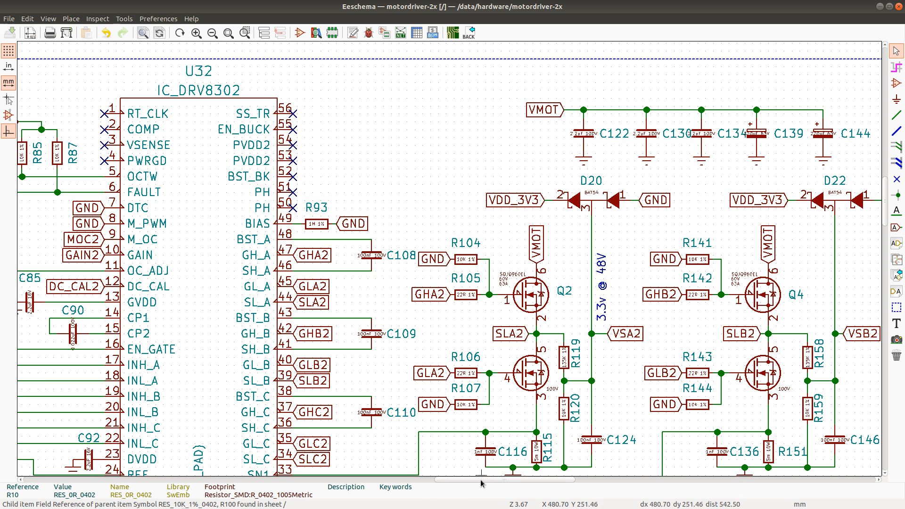
pyautogui.moveTo(495, 480); pyautogui.dragTo(558, 481)
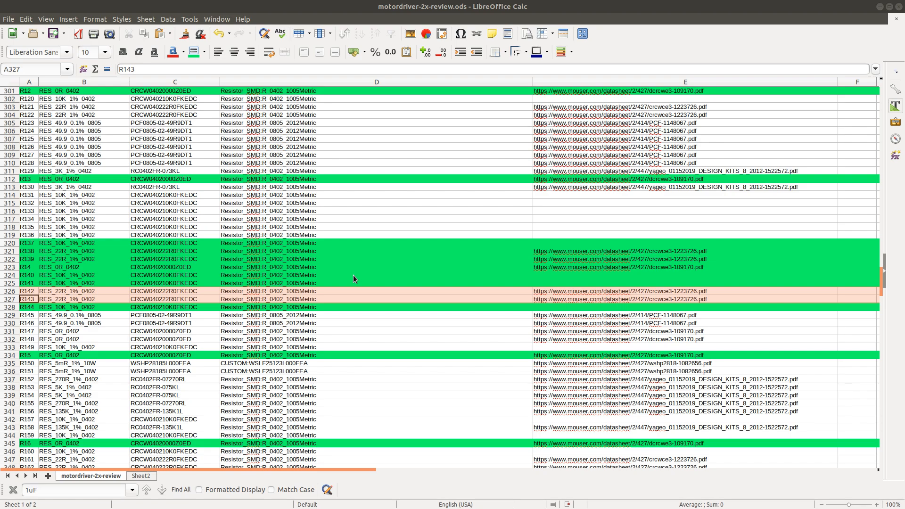
pyautogui.hotkey('alt', 'Tab')
pyautogui.hotkey('alt', 'Tab')
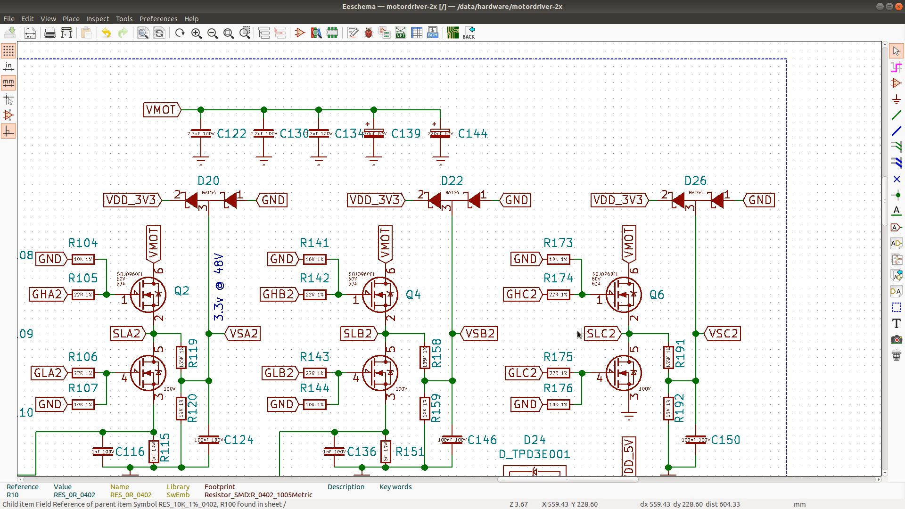
pyautogui.hotkey('alt', 'Tab')
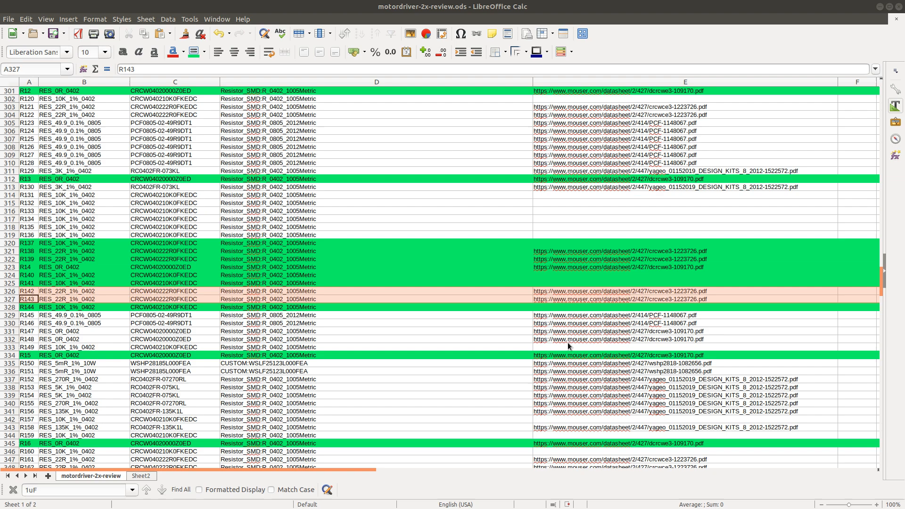
pyautogui.scroll(-9, 42, 438)
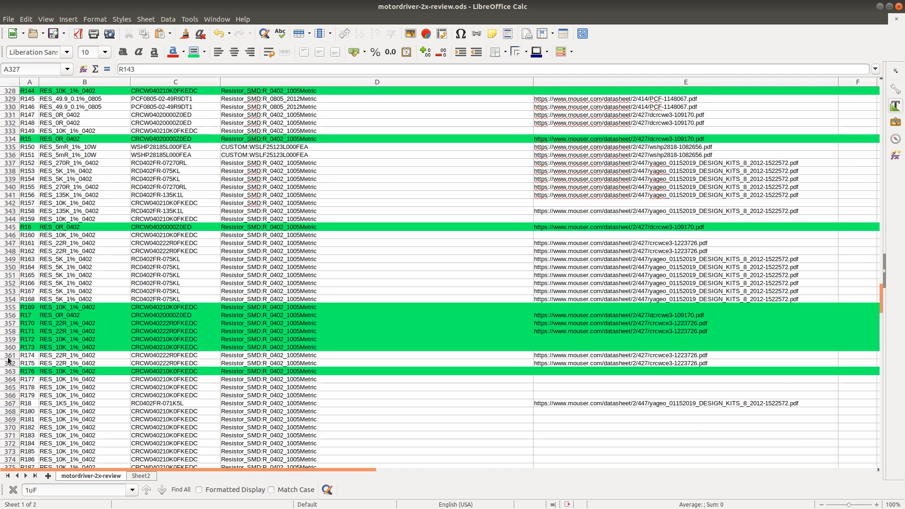
pyautogui.click(7, 358)
pyautogui.keyDown('shift'); pyautogui.click(15, 363); pyautogui.keyUp('shift')
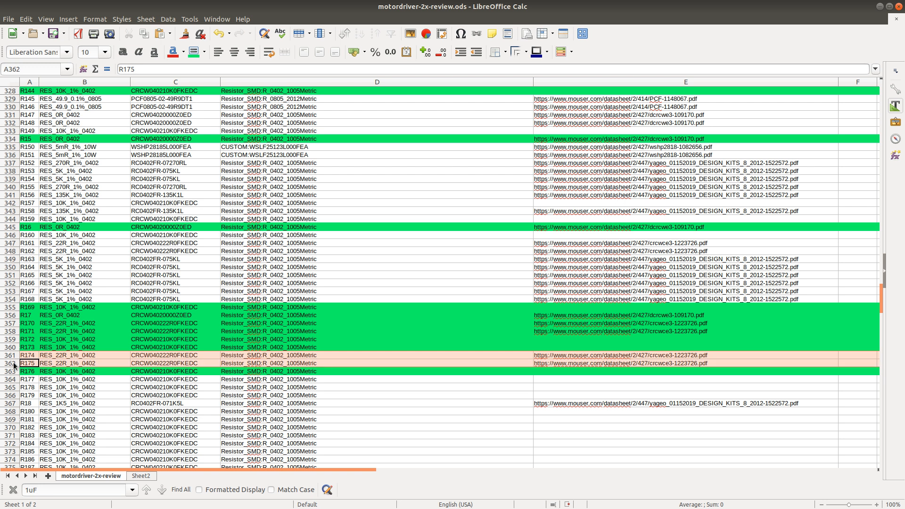
pyautogui.click(191, 53)
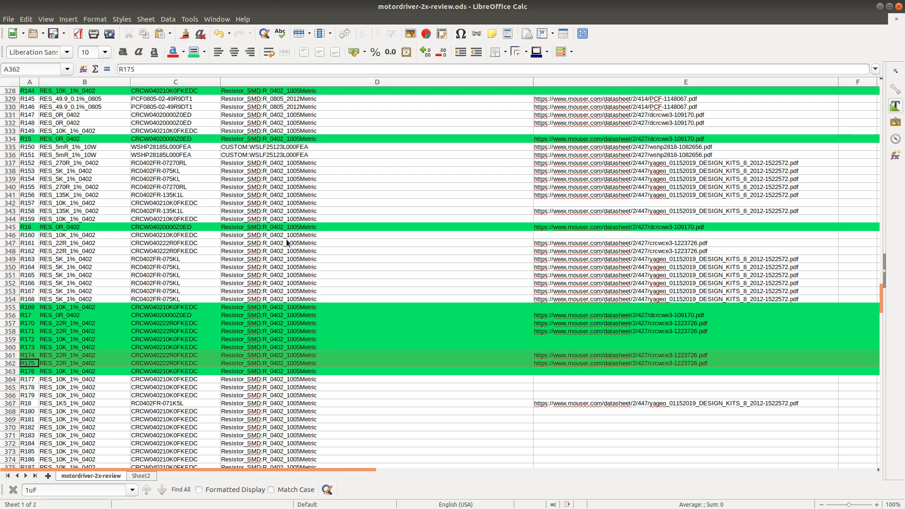
# Step: Locate the unmarked R108 row in the review spreadsheet, search for R108 in the schematic and examine its connections in the EtherCAT section
pyautogui.scroll(1, 290, 278)
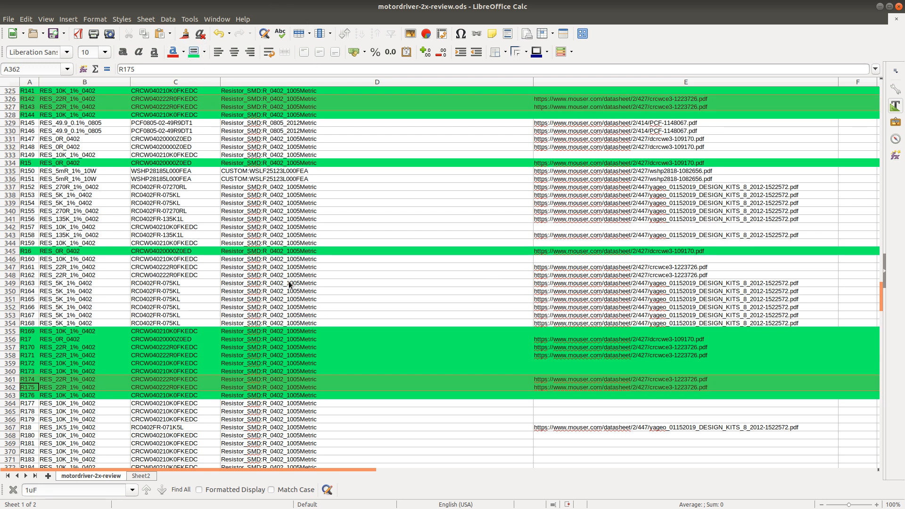
pyautogui.hotkey('alt', 'Tab')
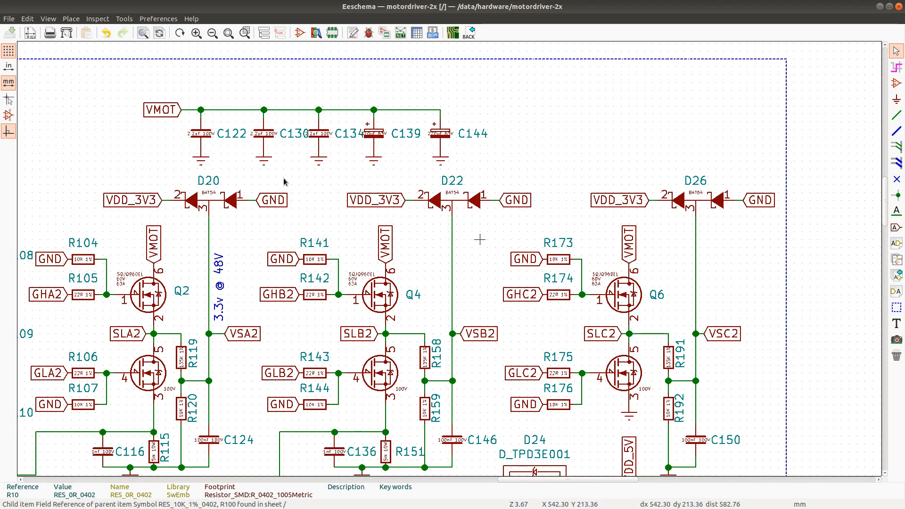
pyautogui.hotkey('alt', 'Tab')
pyautogui.scroll(2, 165, 248)
pyautogui.scroll(12, 160, 251)
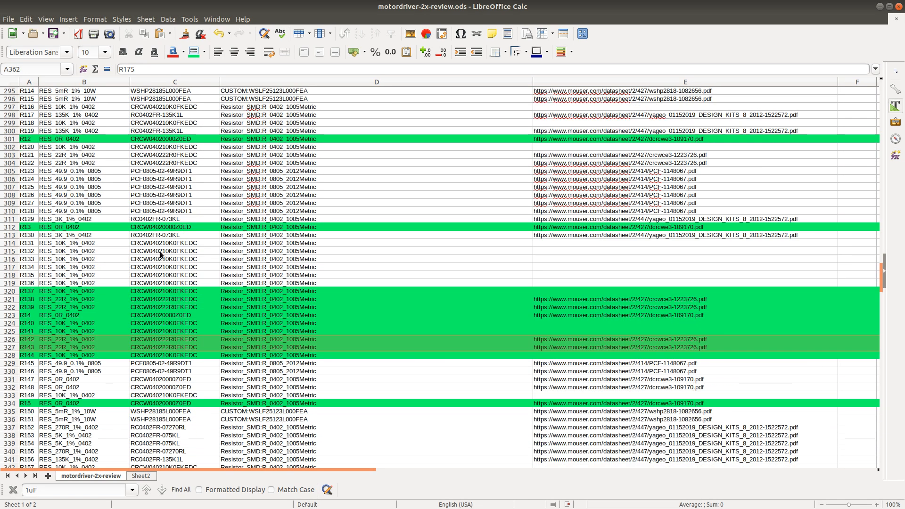
pyautogui.scroll(1, 152, 254)
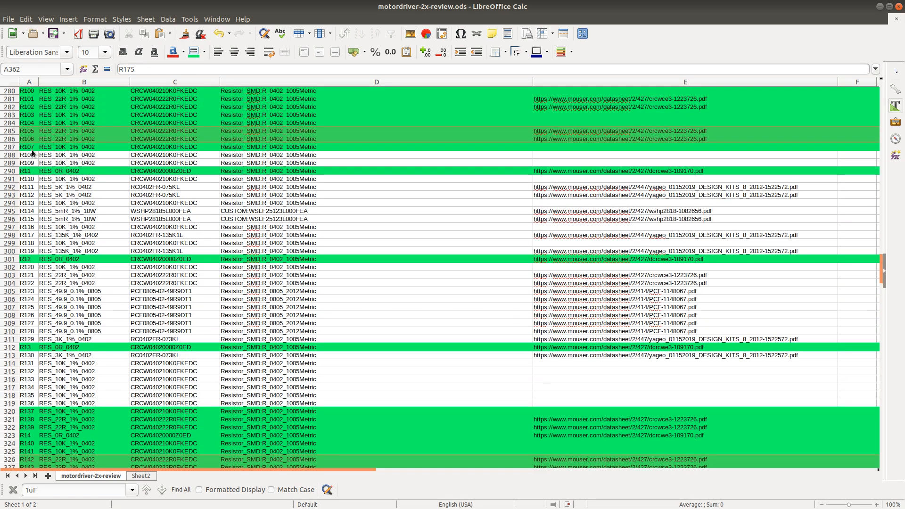
pyautogui.click(56, 156)
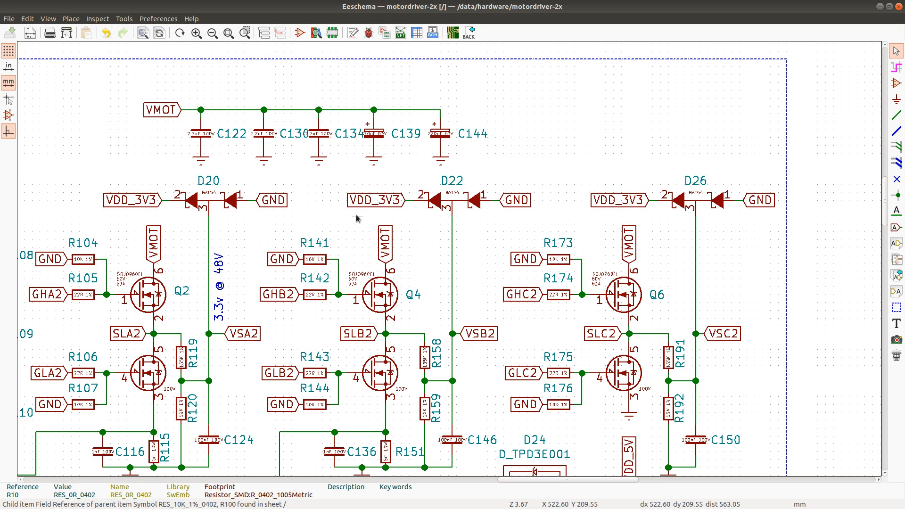
pyautogui.hotkey('ctrl', 'f')
pyautogui.write('R108')
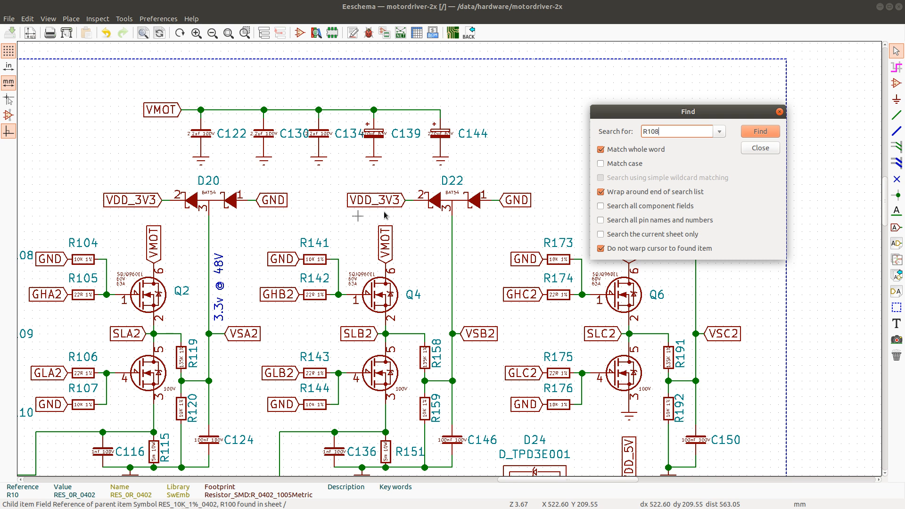
pyautogui.press('Return')
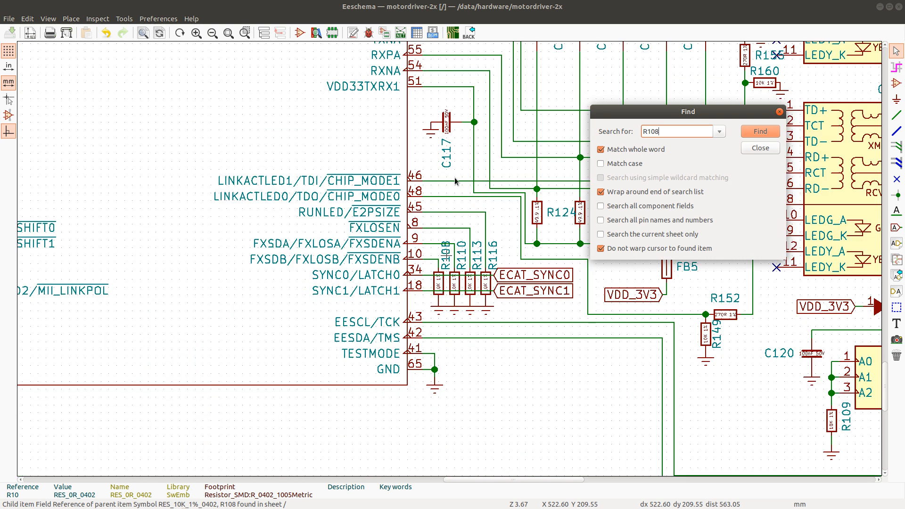
pyautogui.click(760, 149)
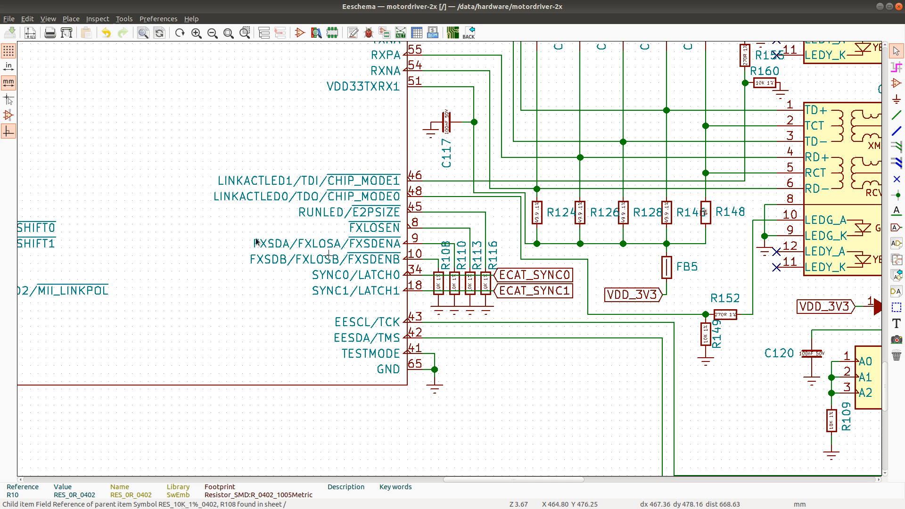
pyautogui.click(266, 127)
pyautogui.scroll(-3, 447, 259)
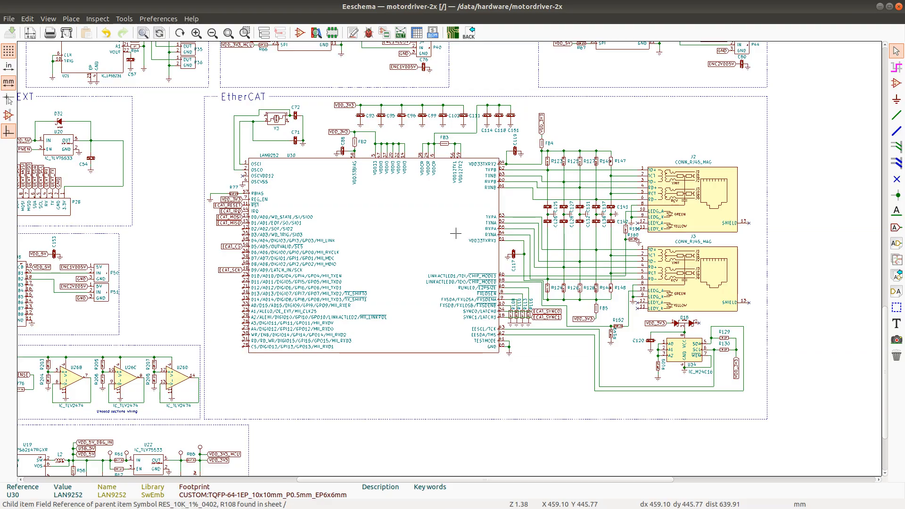
# Step: Switch to Firefox and bring up the already open LAN9252 Data Sheet by searching for lan92
pyautogui.hotkey('alt', 'Tab')
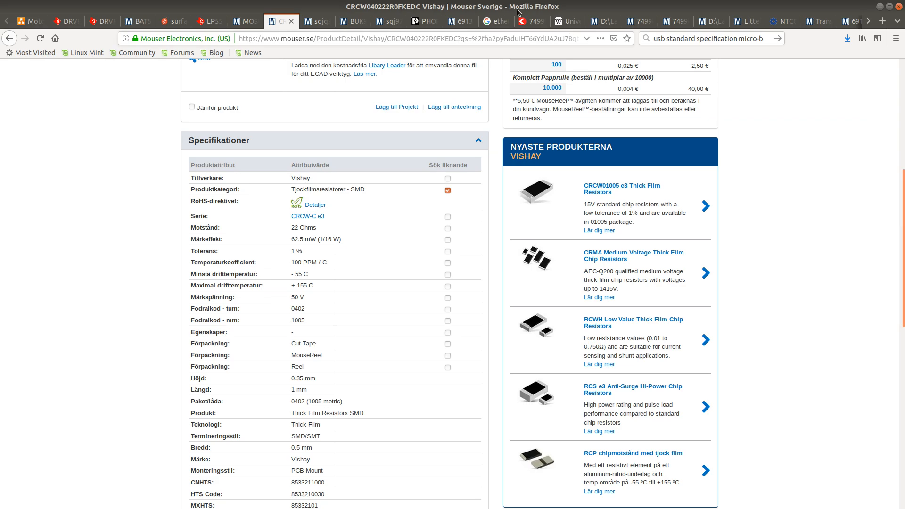
pyautogui.click(498, 24)
pyautogui.click(492, 42)
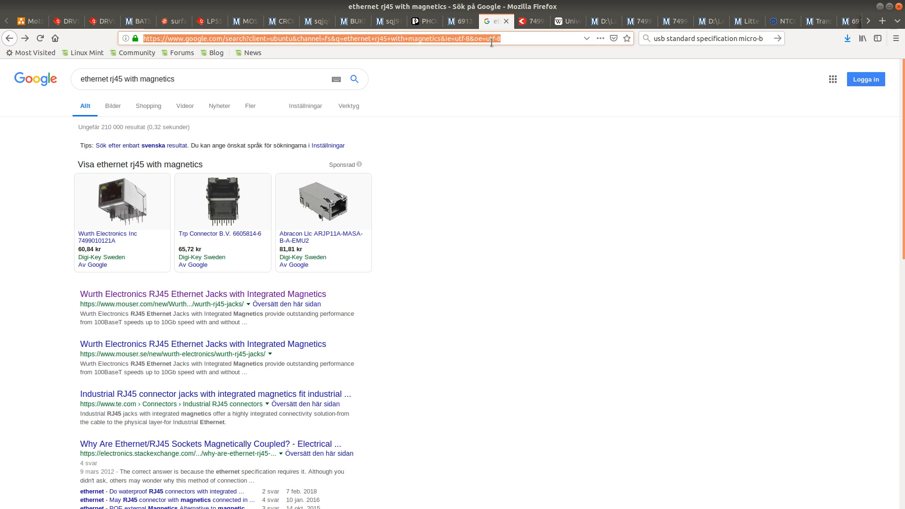
pyautogui.write('lan92')
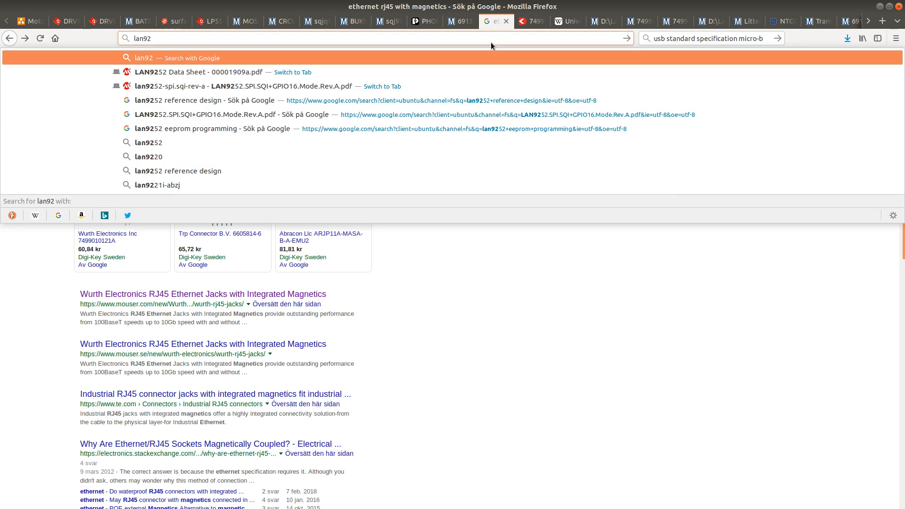
pyautogui.press('Down')
pyautogui.press('Return')
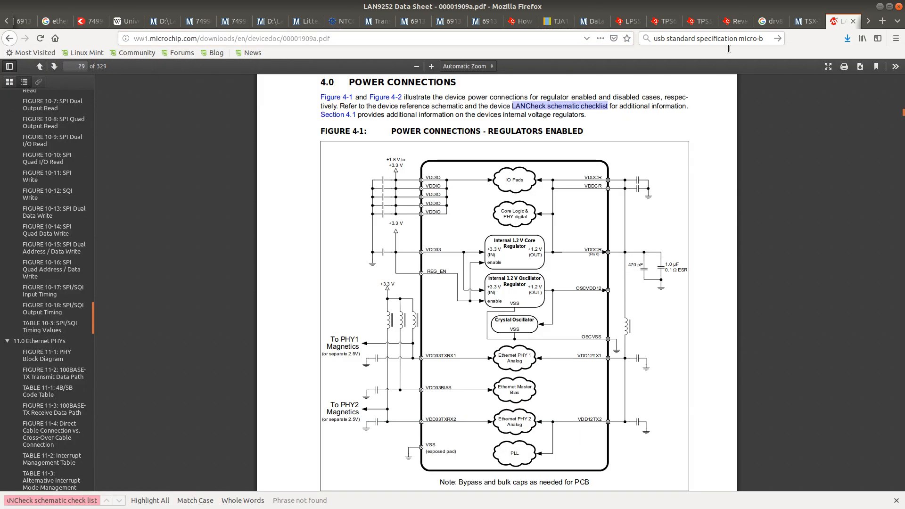
# Step: Close the unneeded browser tabs, starting with the TSX-3225 crystal page and continuing through the drv8302 reference schematic image search
pyautogui.click(809, 18)
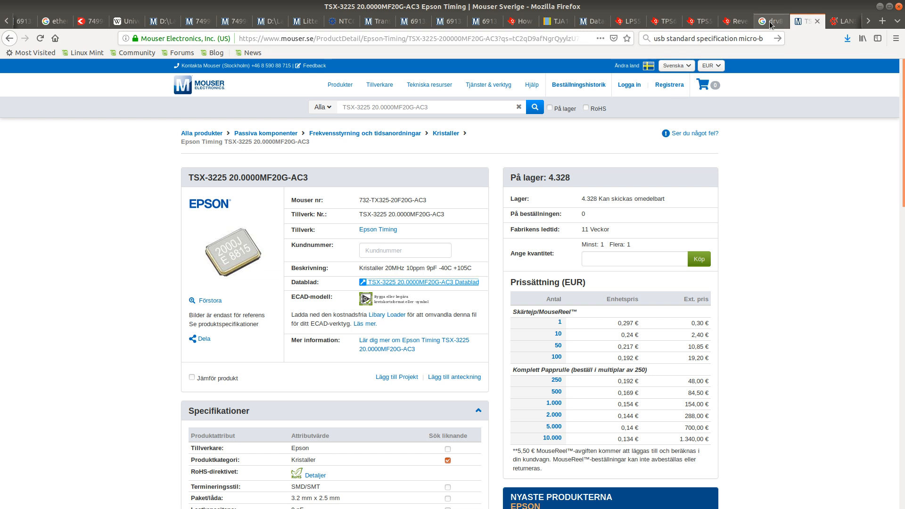
pyautogui.hotkey('ctrl', 'w')
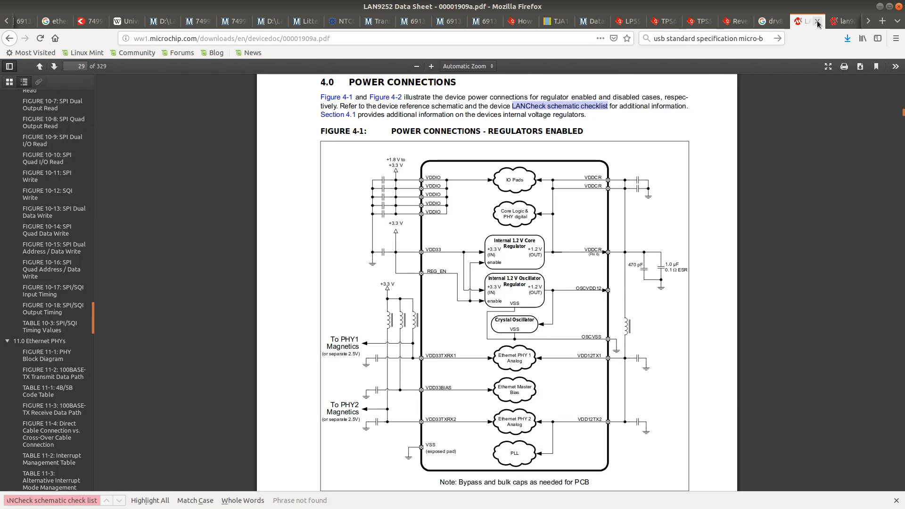
pyautogui.click(818, 22)
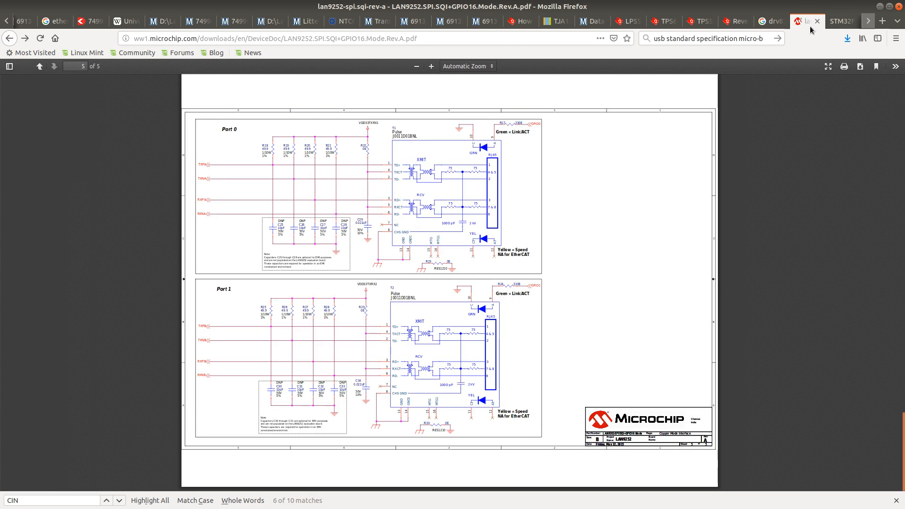
pyautogui.click(818, 21)
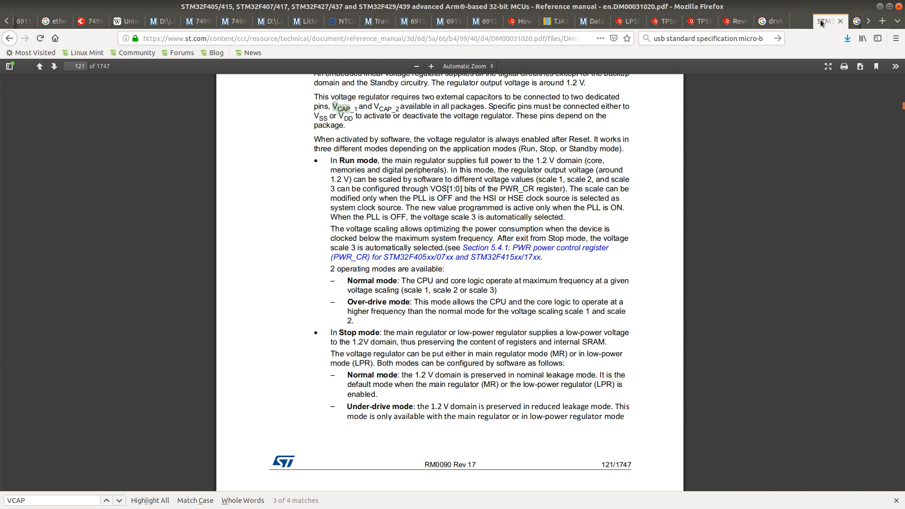
pyautogui.click(818, 24)
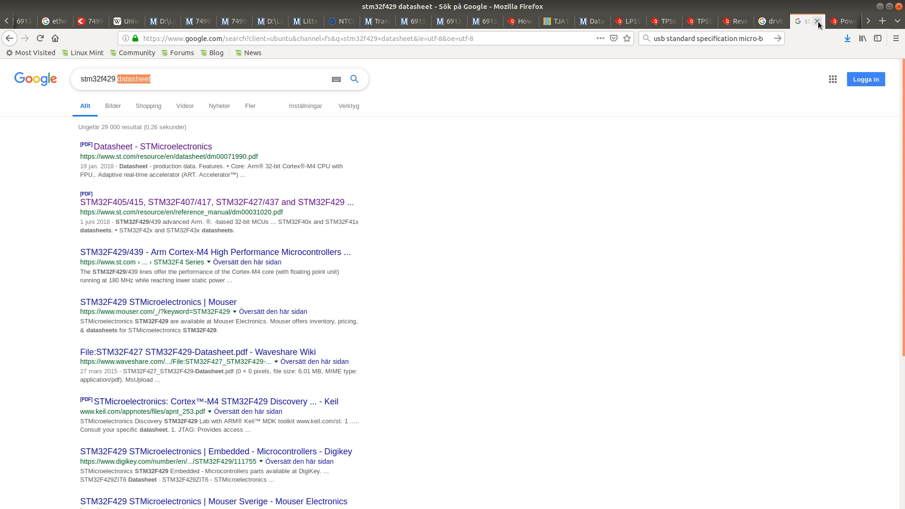
pyautogui.click(817, 22)
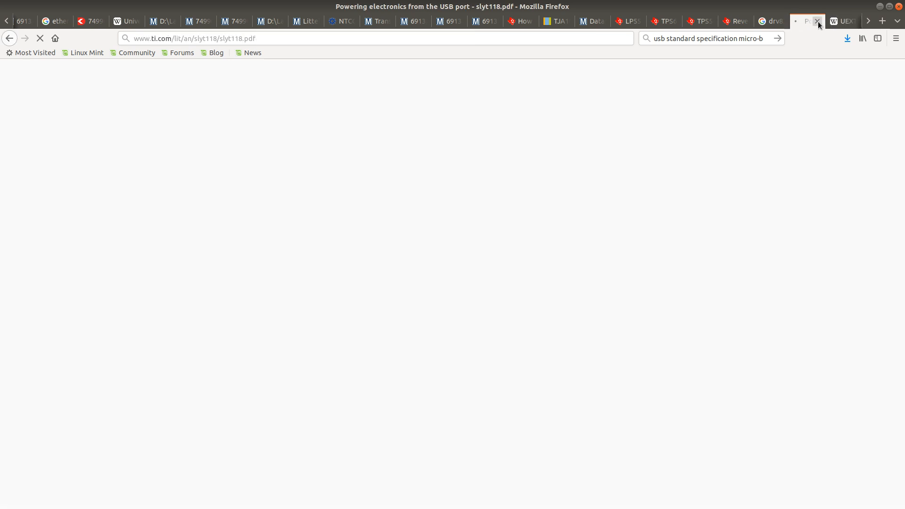
pyautogui.click(817, 22)
pyautogui.click(817, 21)
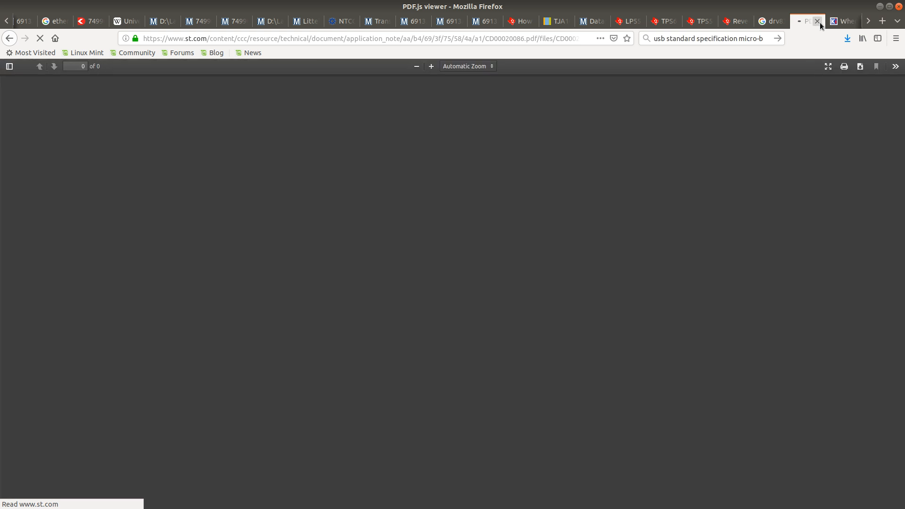
pyautogui.click(817, 22)
pyautogui.click(819, 23)
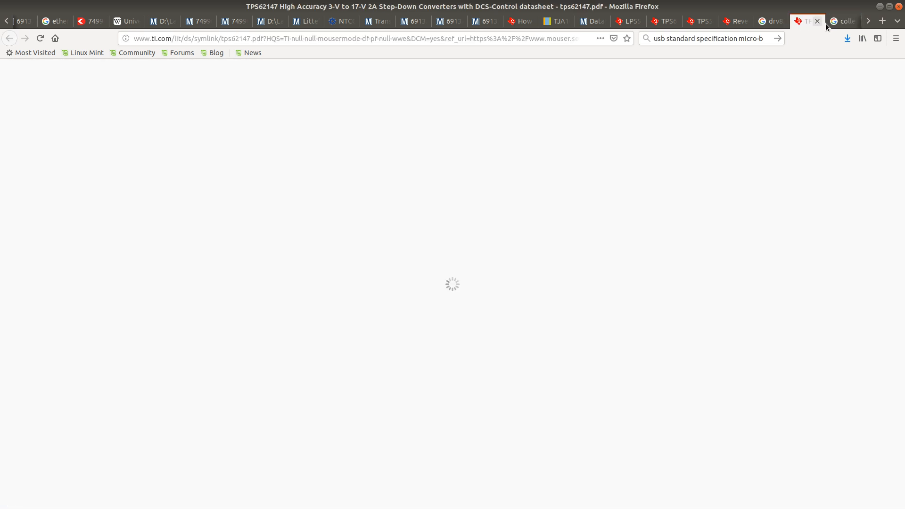
pyautogui.click(817, 21)
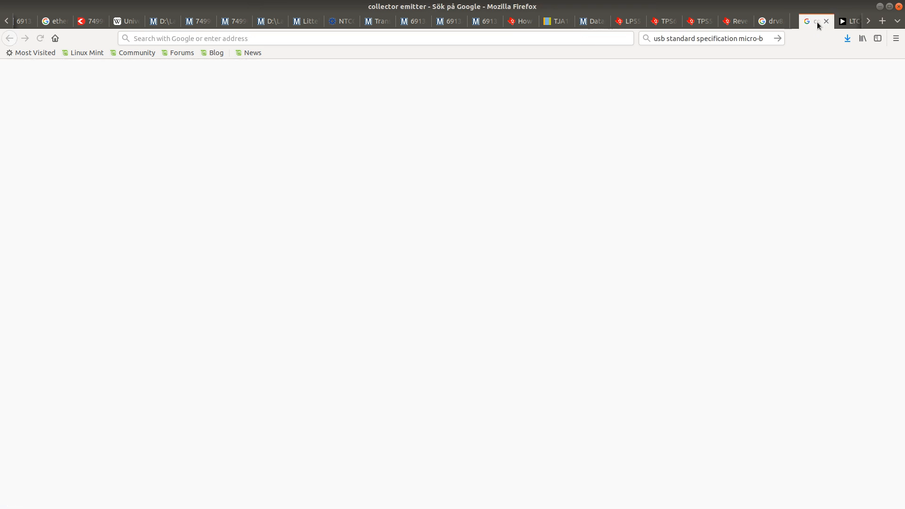
pyautogui.click(818, 22)
pyautogui.click(818, 22)
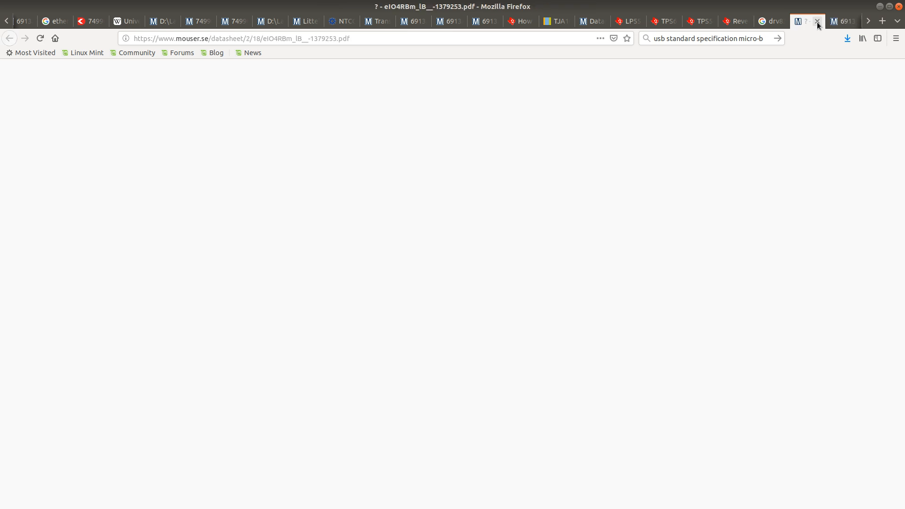
pyautogui.click(817, 22)
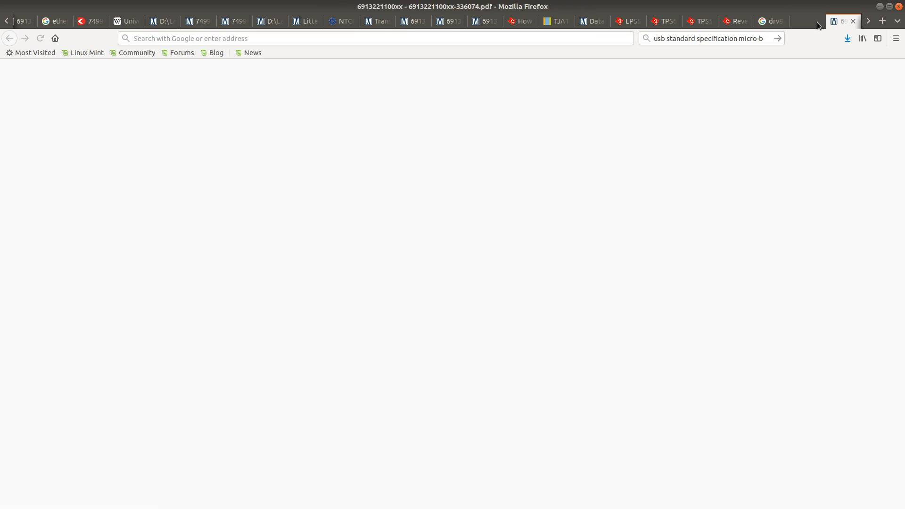
pyautogui.click(818, 21)
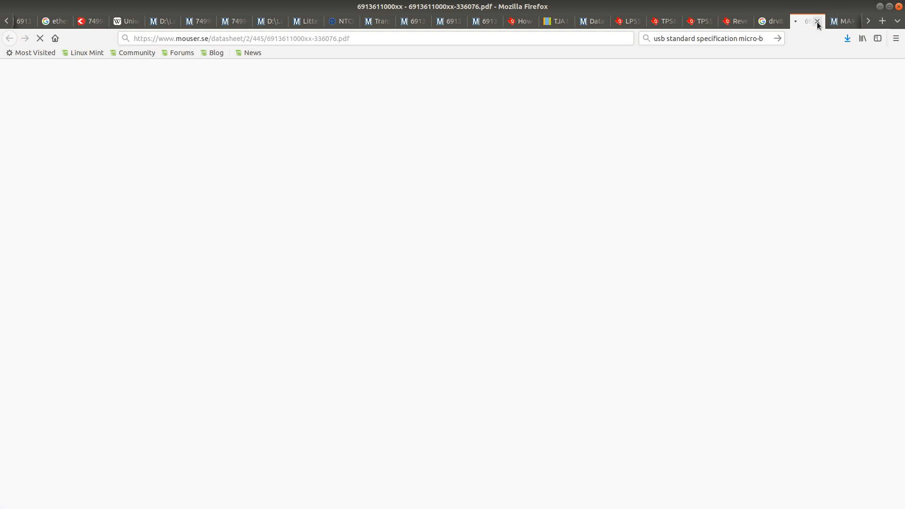
pyautogui.click(818, 22)
pyautogui.click(817, 21)
pyautogui.click(817, 22)
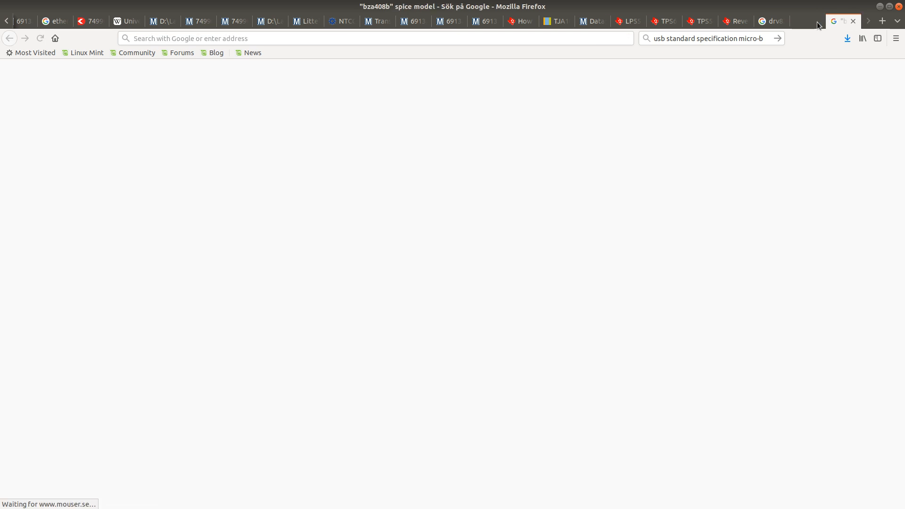
pyautogui.click(817, 21)
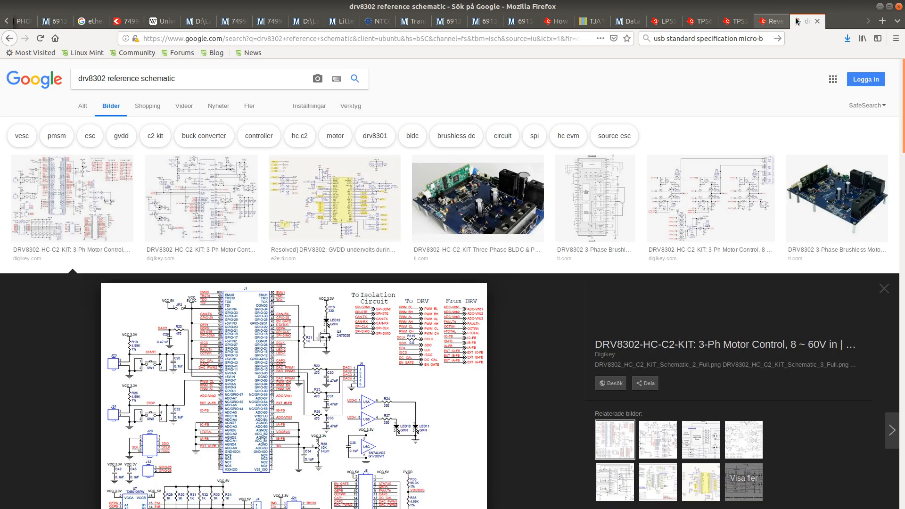
pyautogui.click(818, 21)
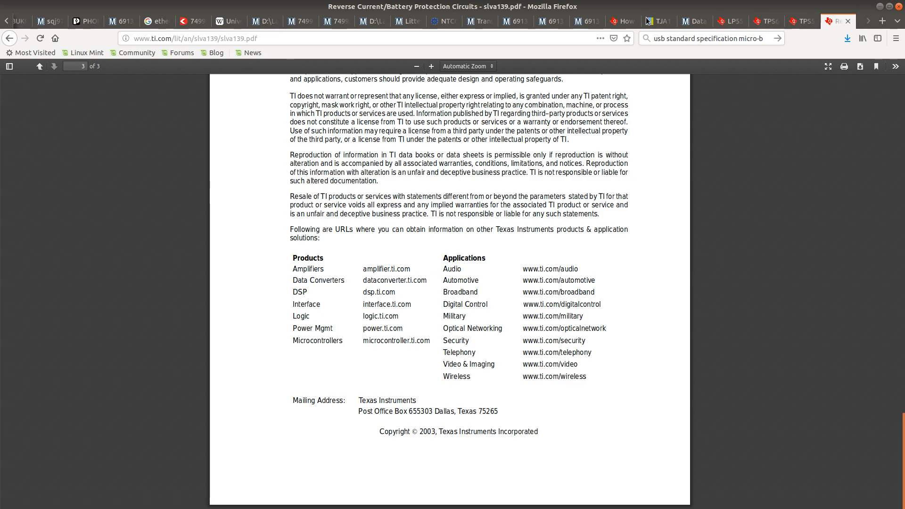
# Step: Search the web for lan9252 and open Microchip's LAN9252 data sheet PDF from the results
pyautogui.tripleClick(652, 33)
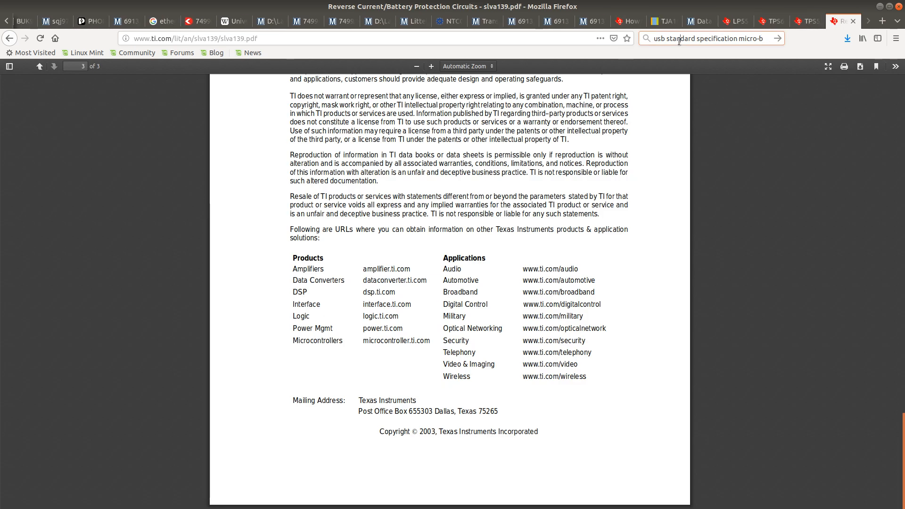
pyautogui.write('CRCW040222R0FKEDC')
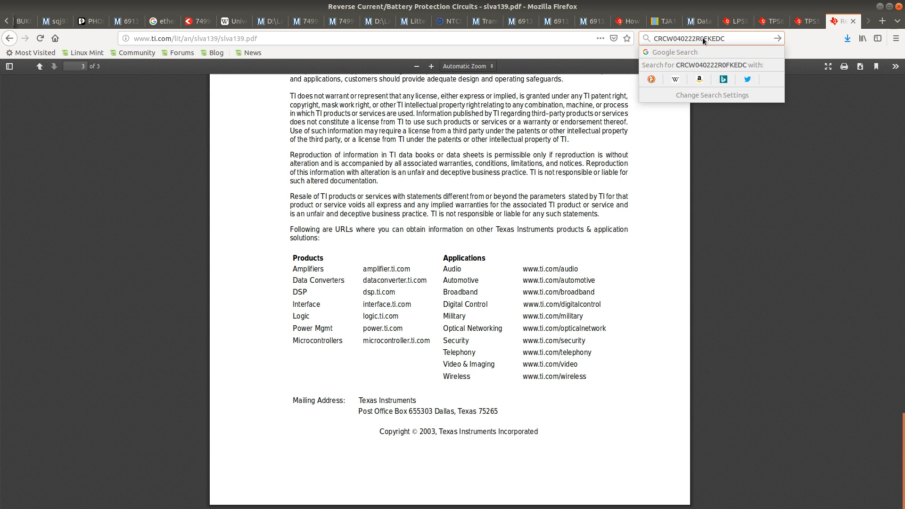
pyautogui.doubleClick(707, 38)
pyautogui.write('lan92')
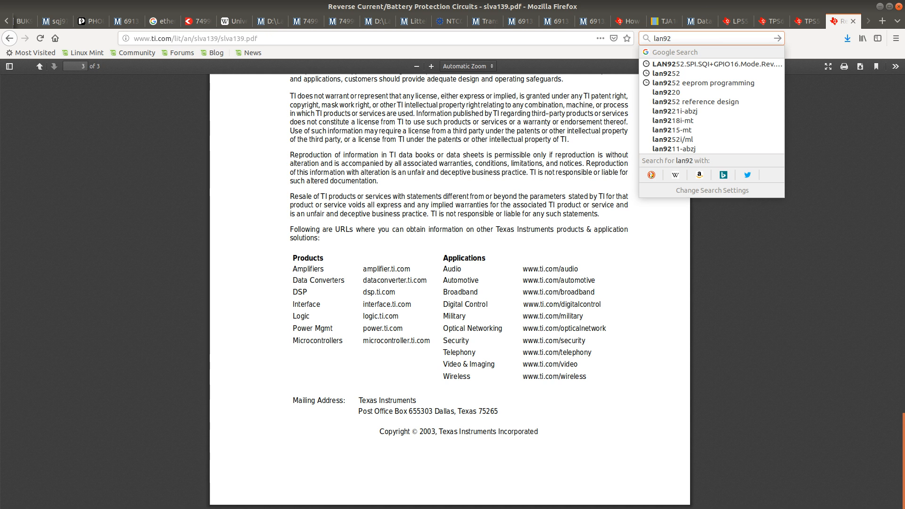
pyautogui.click(690, 74)
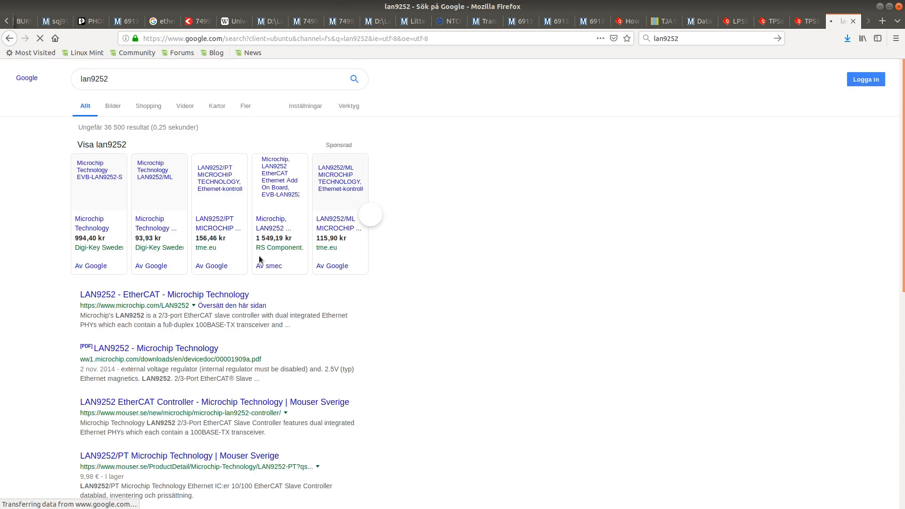
pyautogui.click(153, 349)
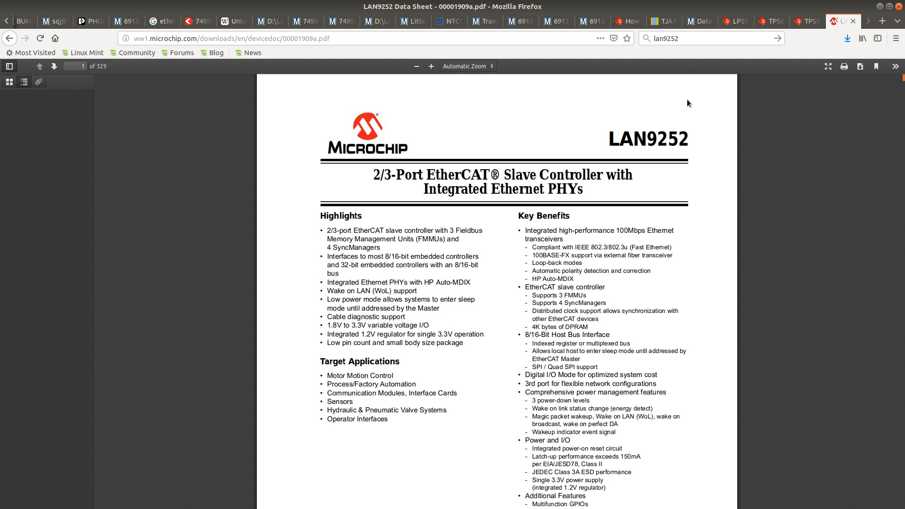
# Step: Load google.com in place of the TPS54360 datasheet and search for lan9252
pyautogui.click(807, 21)
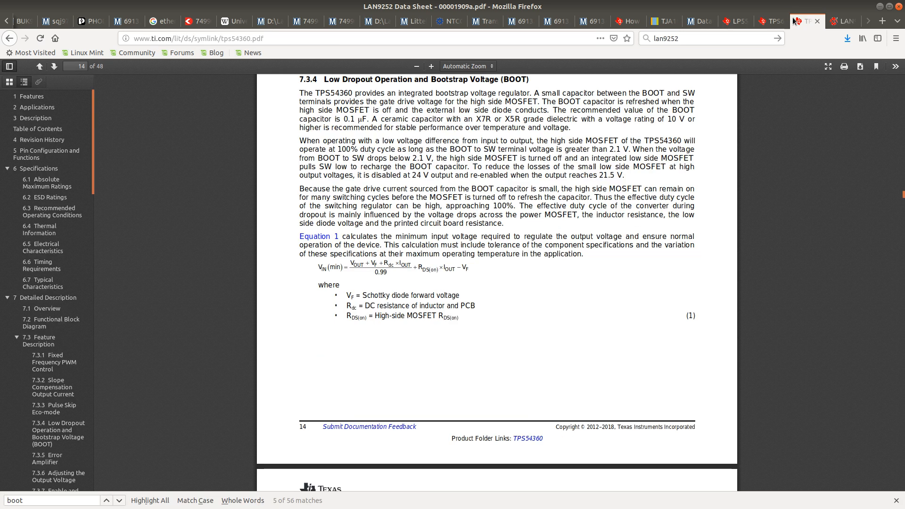
pyautogui.click(723, 43)
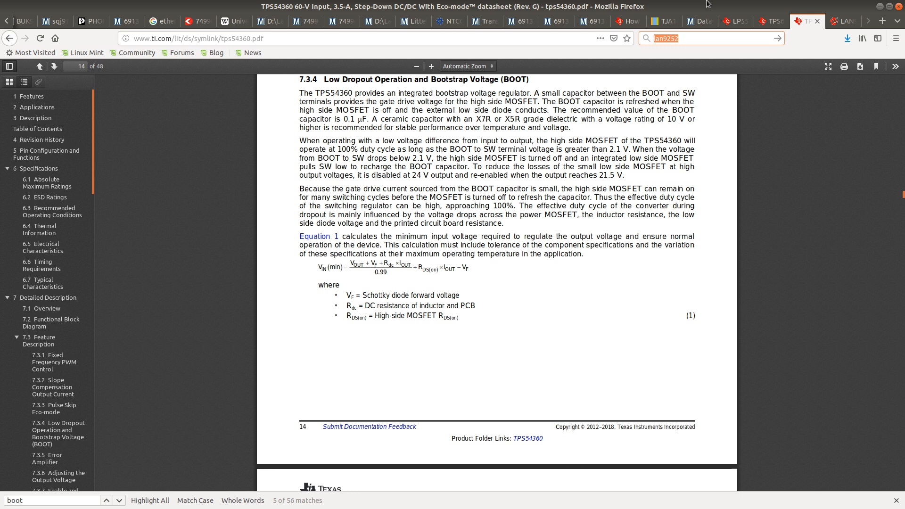
pyautogui.click(545, 38)
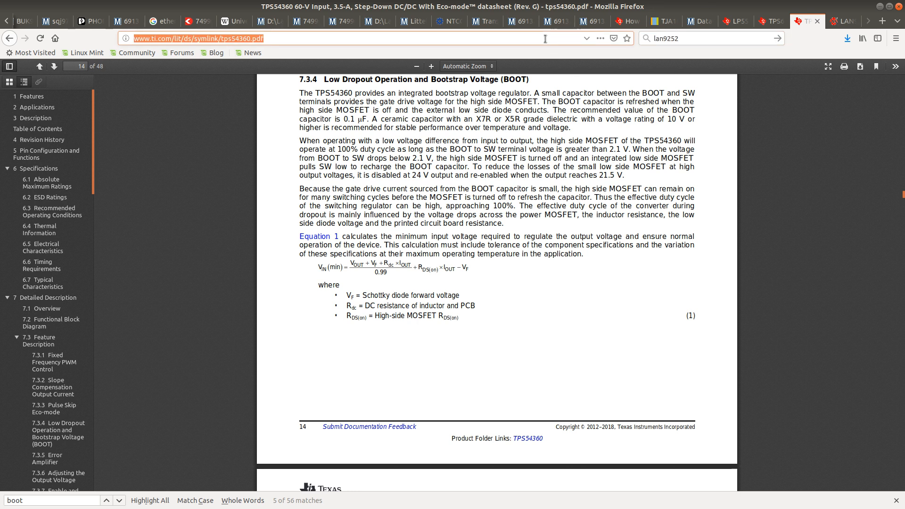
pyautogui.write('google.com')
pyautogui.press('Return')
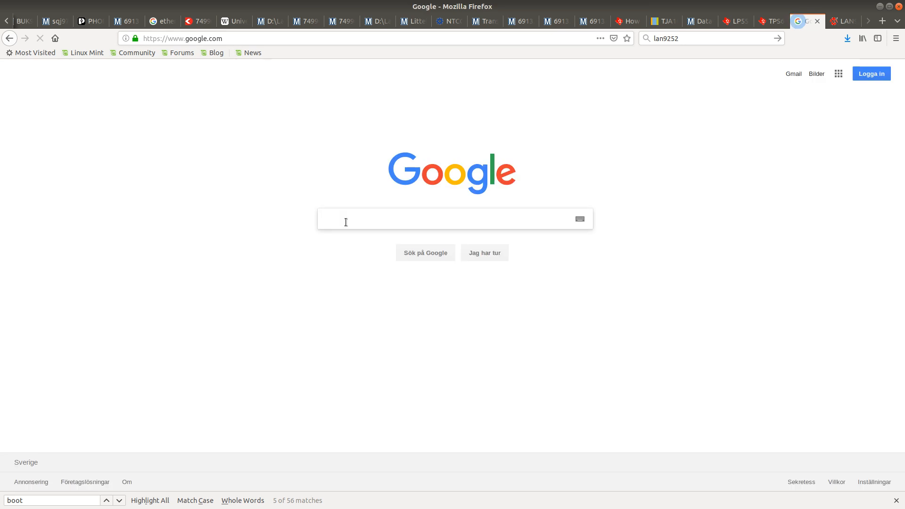
pyautogui.write('lan9')
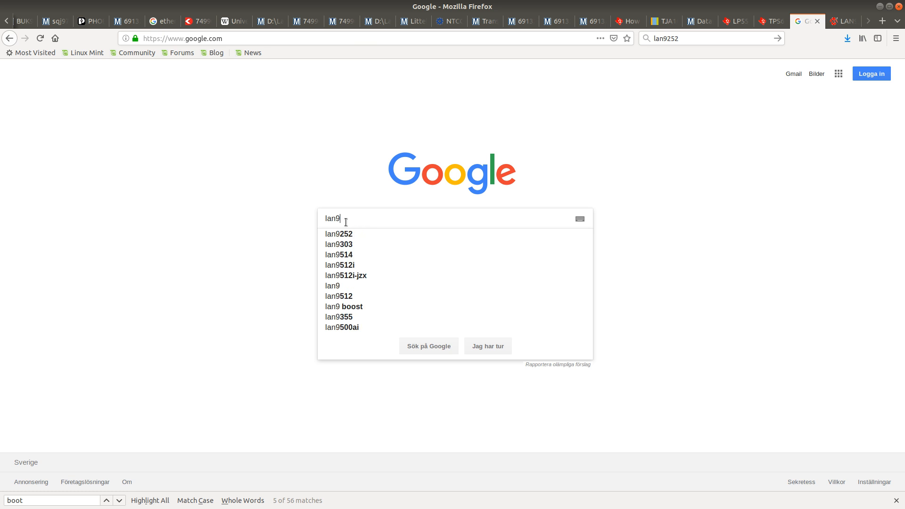
pyautogui.write('25')
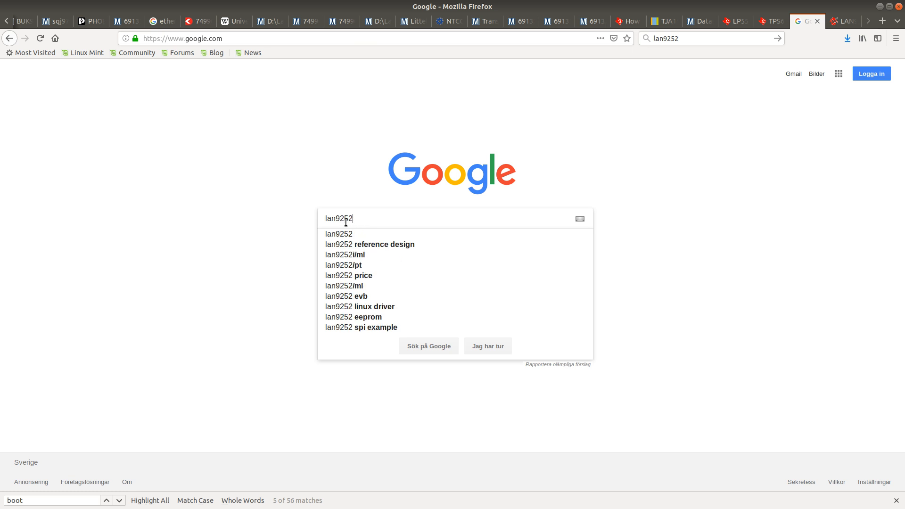
pyautogui.write('2')
pyautogui.press('Return')
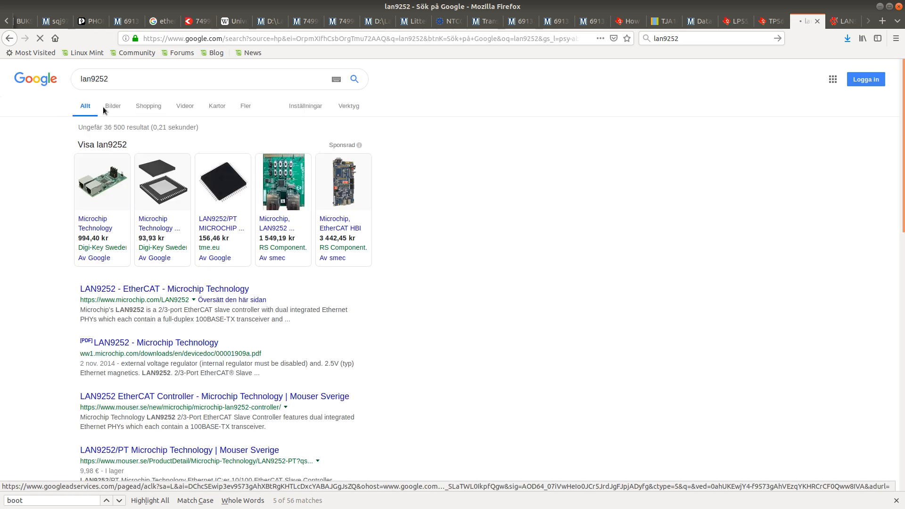
pyautogui.doubleClick(124, 78)
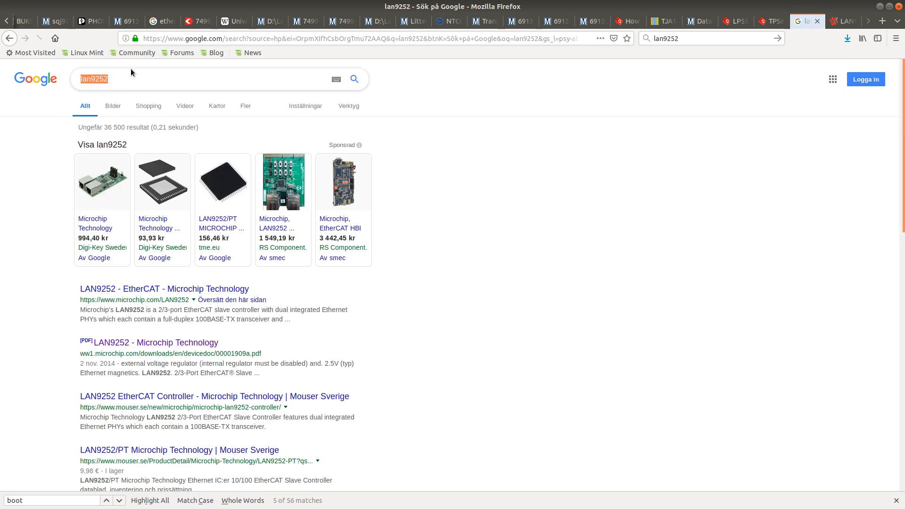
pyautogui.click(141, 76)
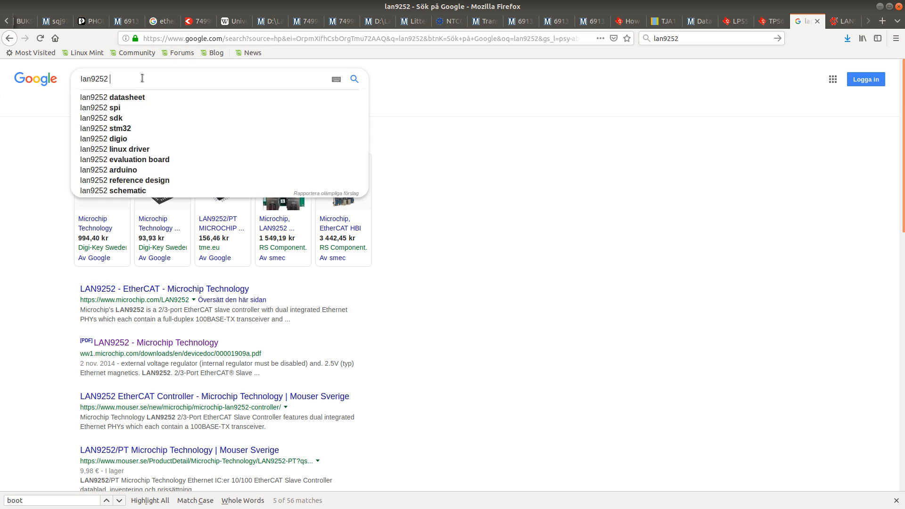
pyautogui.write('Q')
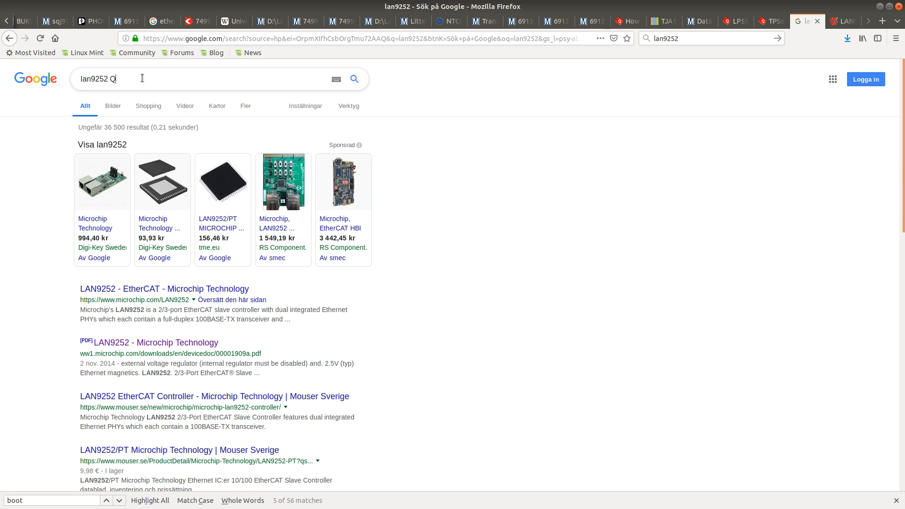
pyautogui.doubleClick(142, 77)
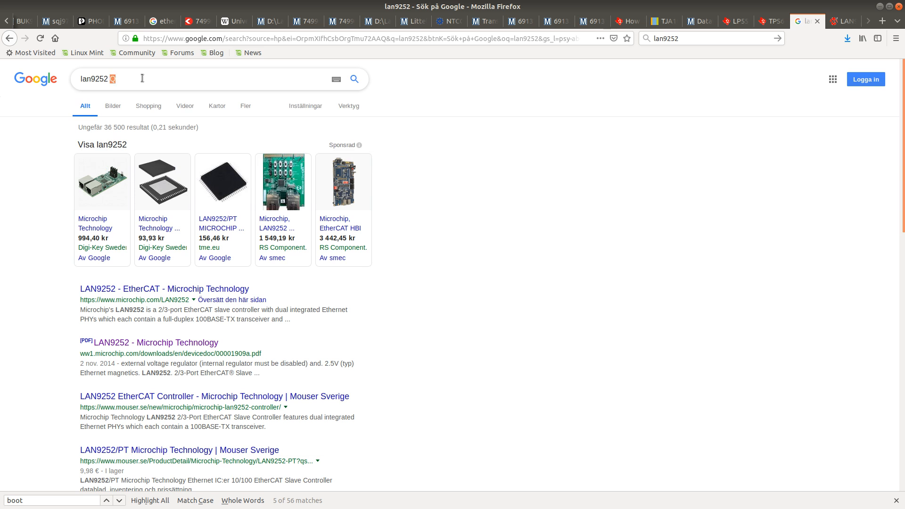
# Step: Search for LAN9252.SPI.SQI+GPIO16.Mode.Rev.A.pdf, open the reference schematic PDF from Microchip and go to its LAN9252(Part1) sheet on page 3
pyautogui.click(754, 41)
pyautogui.click(754, 39)
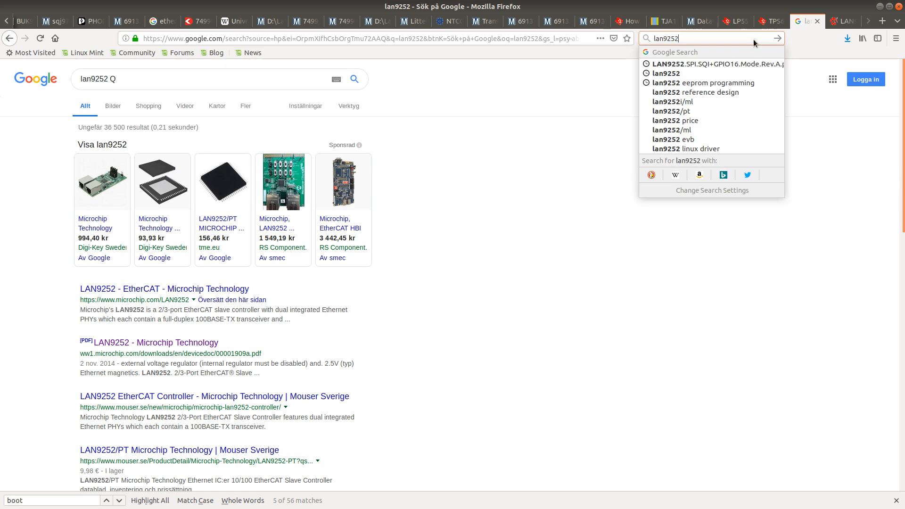
pyautogui.click(730, 64)
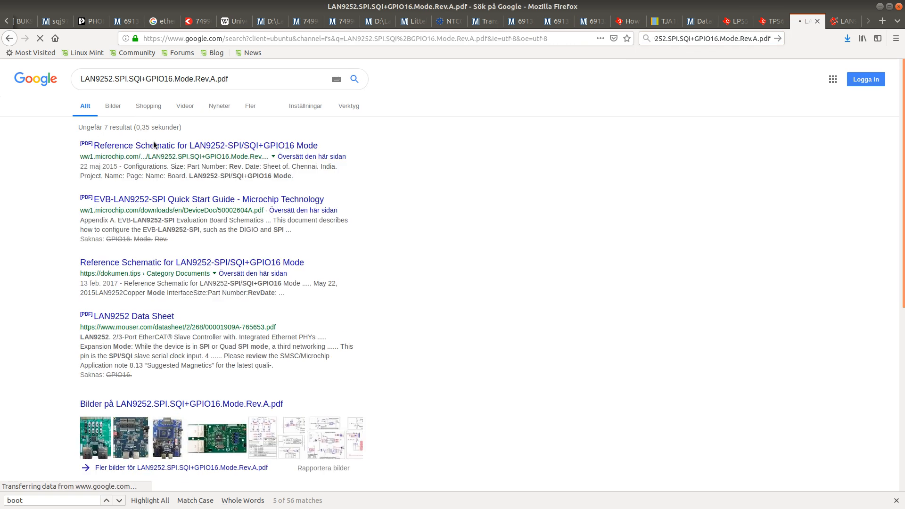
pyautogui.press('Return')
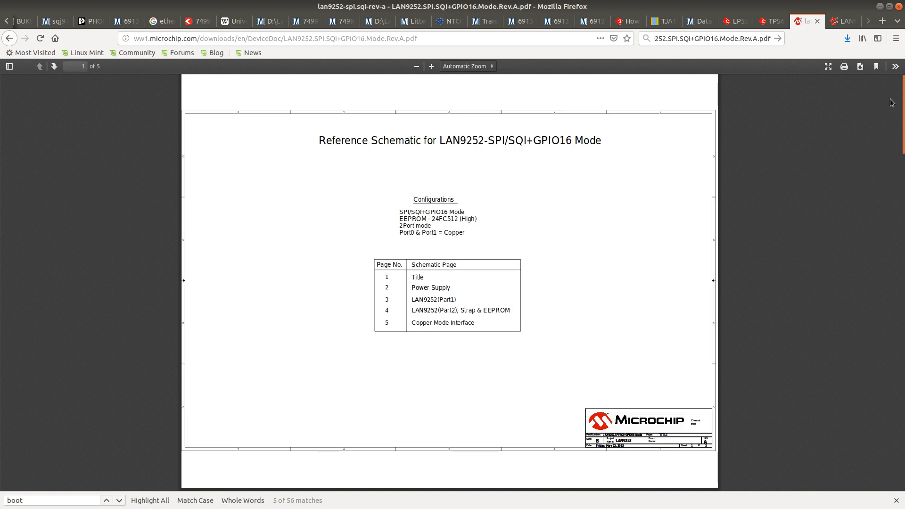
pyautogui.moveTo(898, 110); pyautogui.dragTo(883, 225)
pyautogui.scroll(-10, 883, 225)
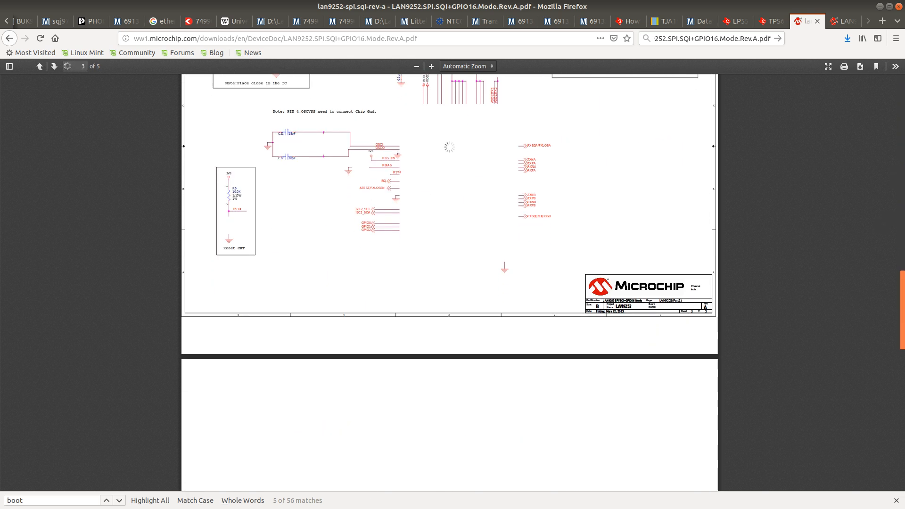
# Step: Compare pages 3 and 4 of the LAN9252 reference schematic with the EtherCAT section of the motordriver-2x schematic in Eeschema
pyautogui.scroll(-10, 450, 283)
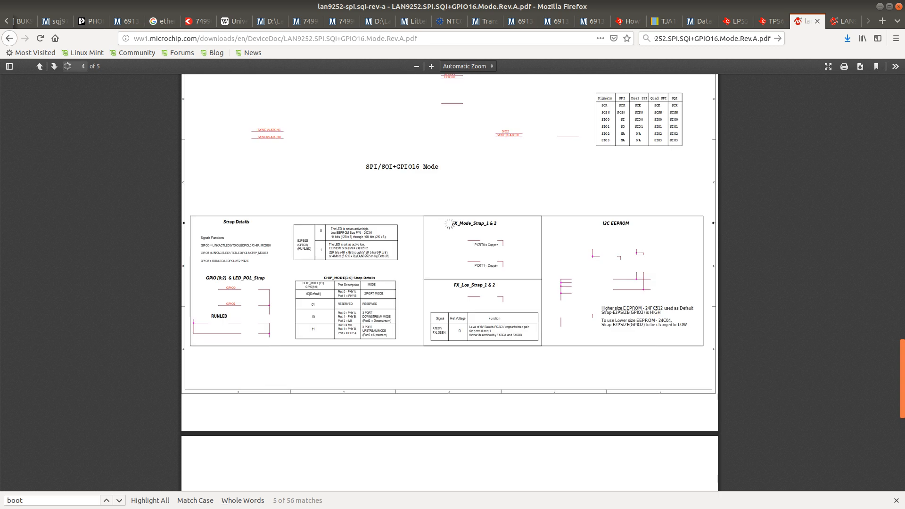
pyautogui.scroll(-5, 450, 283)
pyautogui.scroll(20, 449, 283)
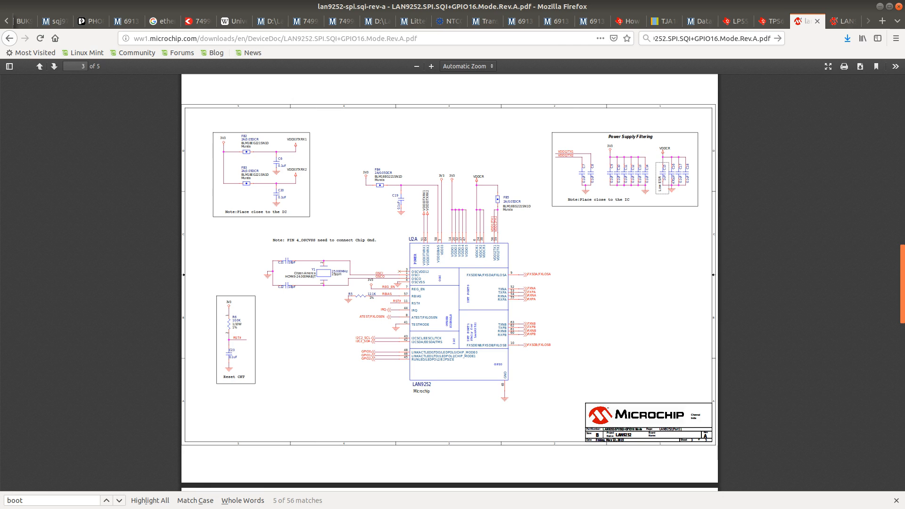
pyautogui.scroll(1, 872, 371)
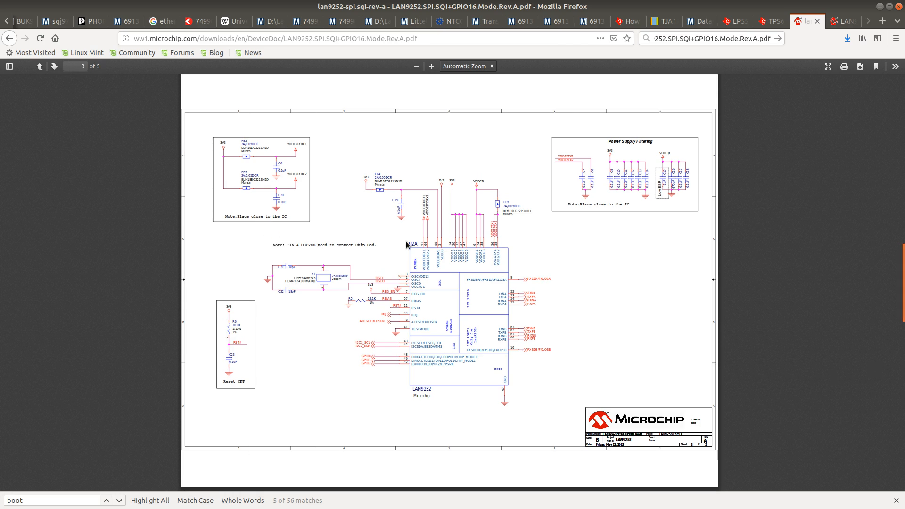
pyautogui.hotkey('alt', 'Tab')
pyautogui.scroll(-7, 475, 372)
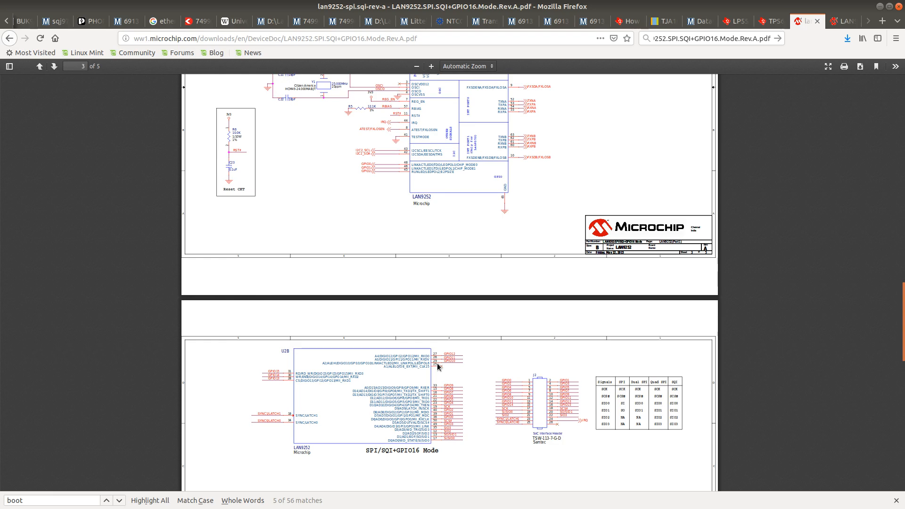
pyautogui.hotkey('alt', 'Tab')
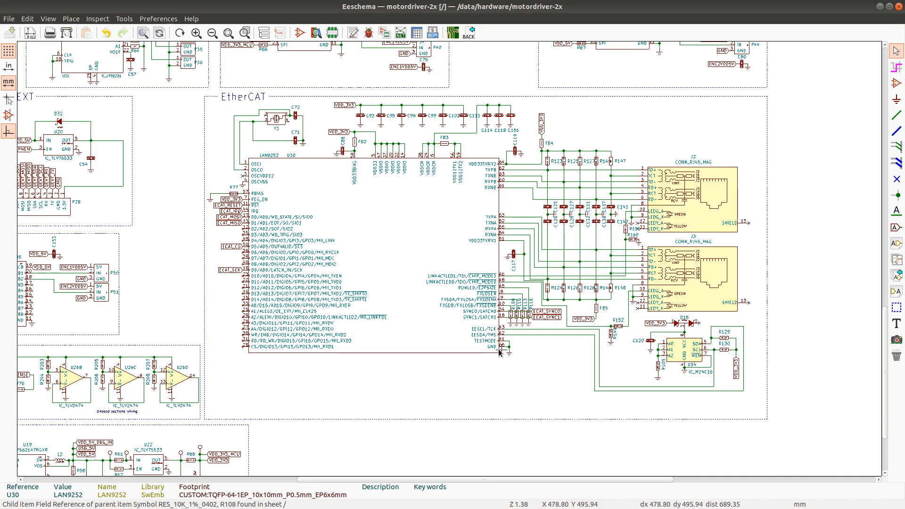
pyautogui.hotkey('alt', 'Tab')
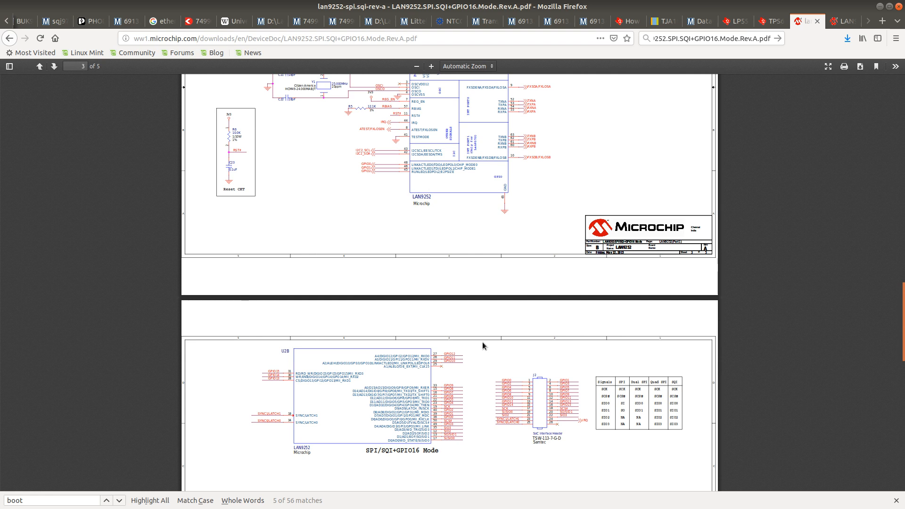
# Step: Search the LAN9252 data sheet for FXSDA and read its Port A pin description in Table 3-3
pyautogui.click(836, 24)
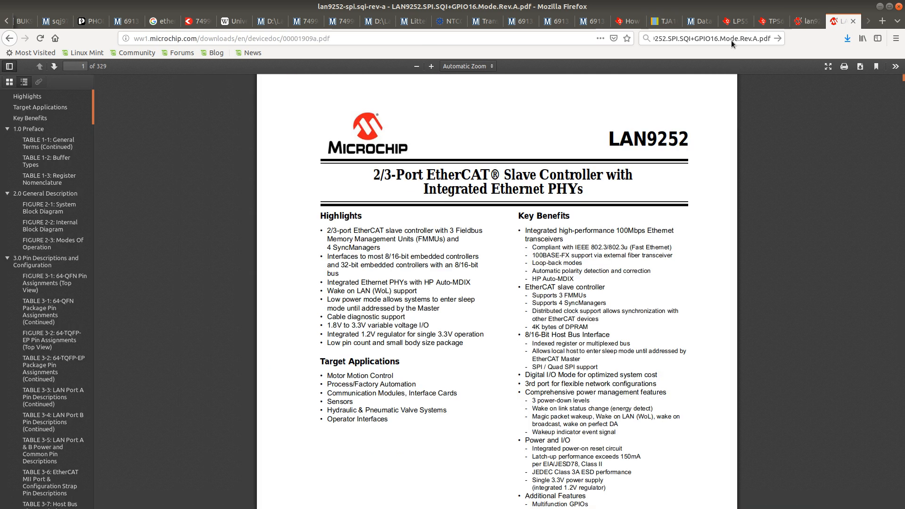
pyautogui.hotkey('ctrl', 'f')
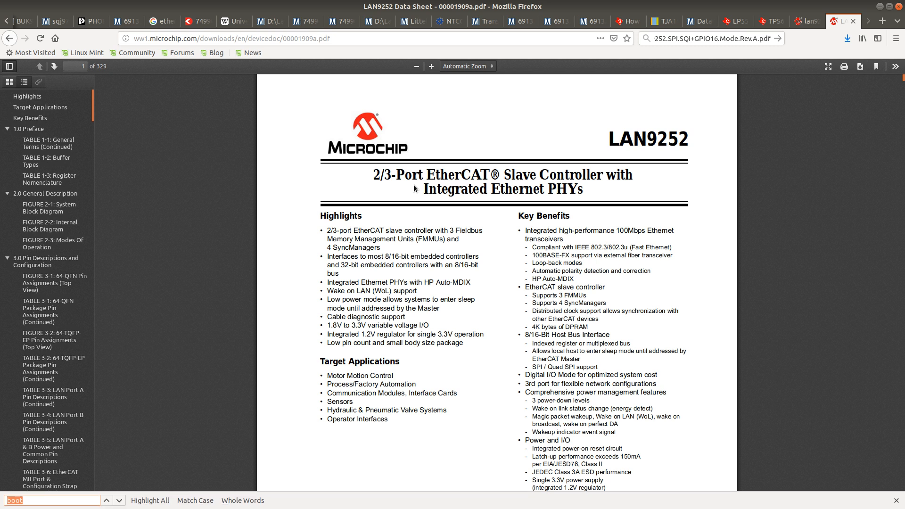
pyautogui.write('FXS')
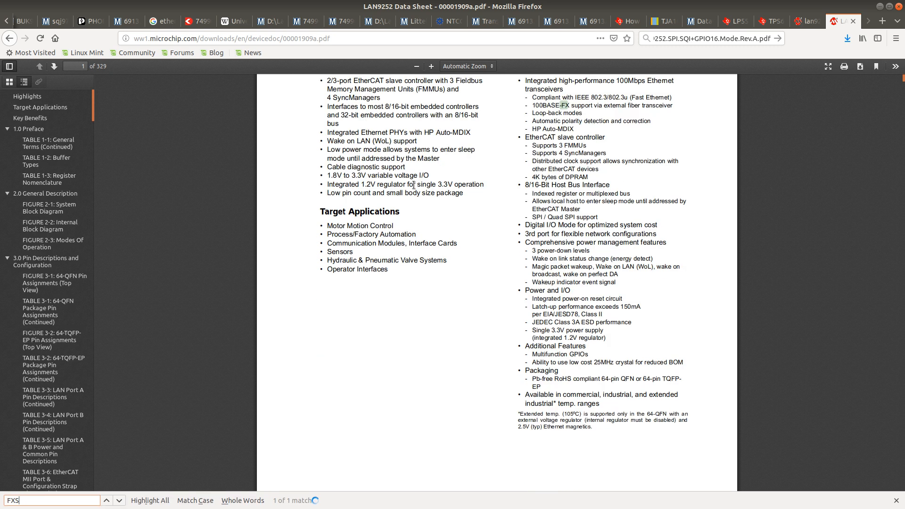
pyautogui.write('DA')
pyautogui.press('Return')
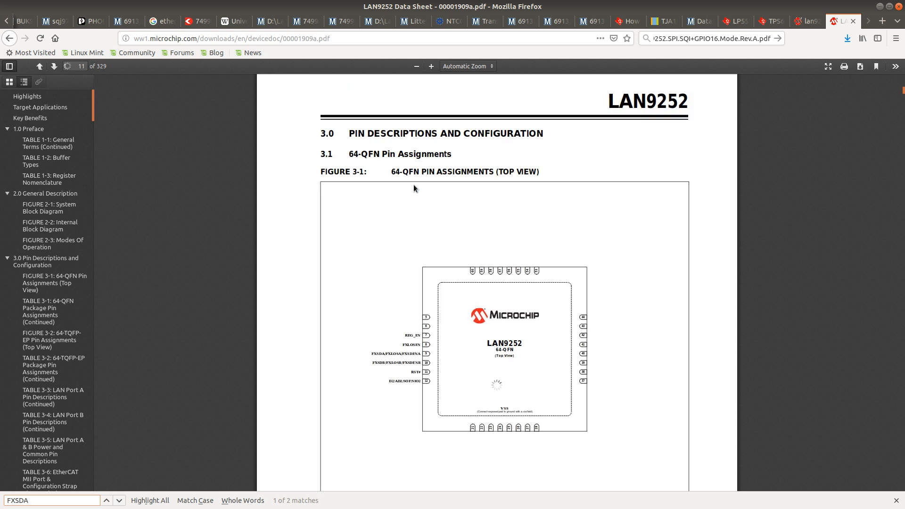
pyautogui.press('Return')
pyautogui.press('Return')
pyautogui.press('Return')
pyautogui.press('Return')
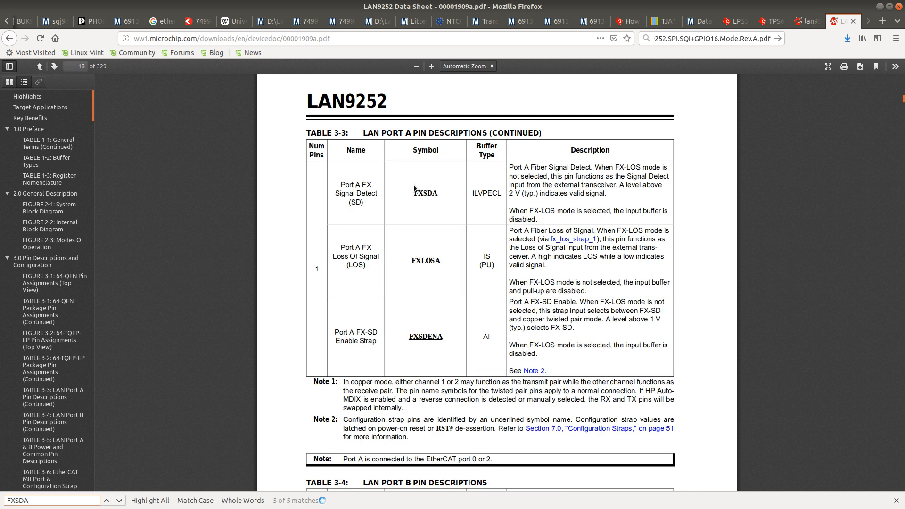
pyautogui.scroll(4, 567, 207)
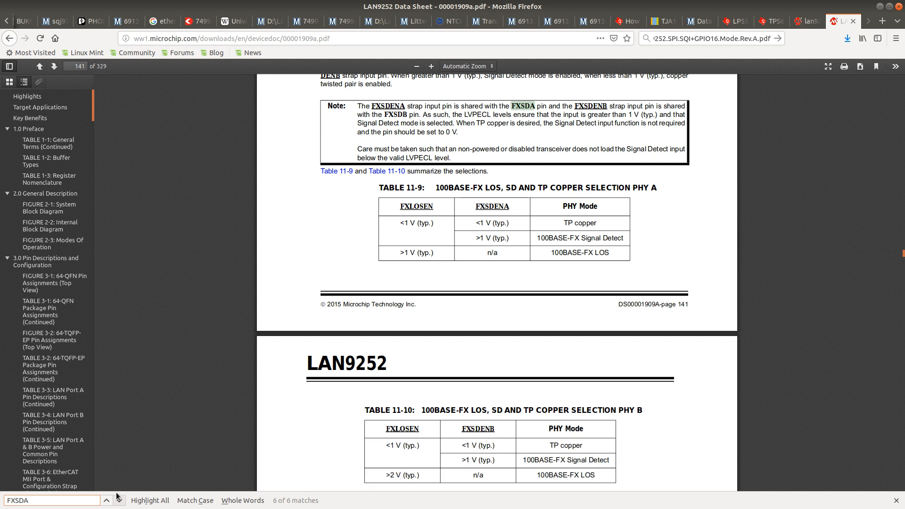
# Step: Return to the FXSDA match in the 64-QFN pinout on page 11 and examine the pin assignments through page 14
pyautogui.click(105, 503)
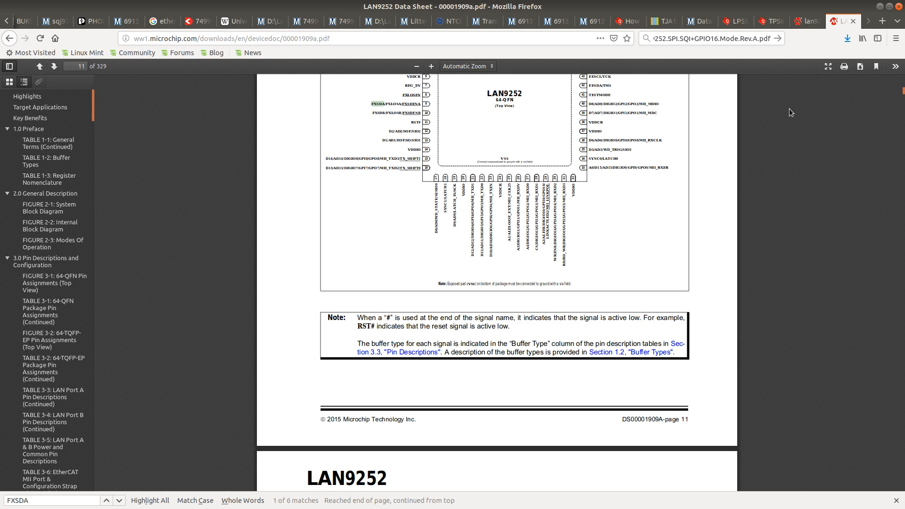
pyautogui.click(117, 504)
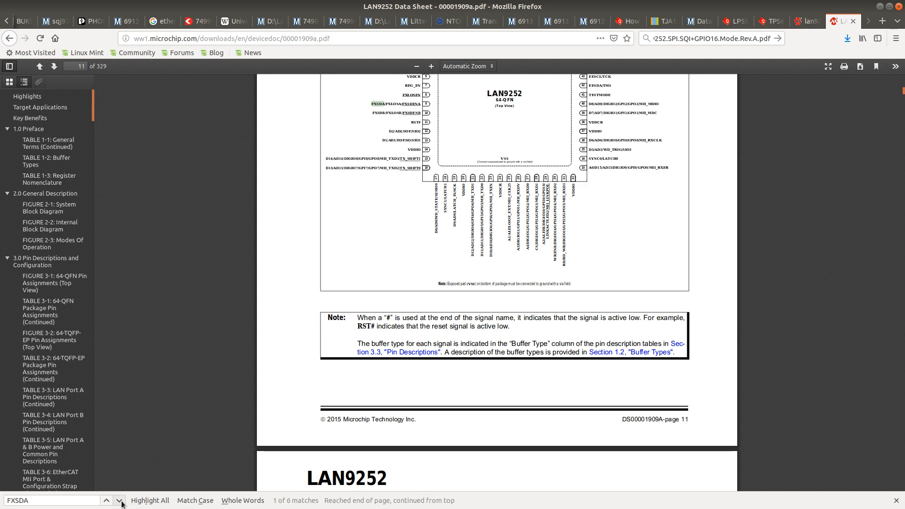
pyautogui.click(121, 501)
pyautogui.click(121, 501)
pyautogui.click(119, 501)
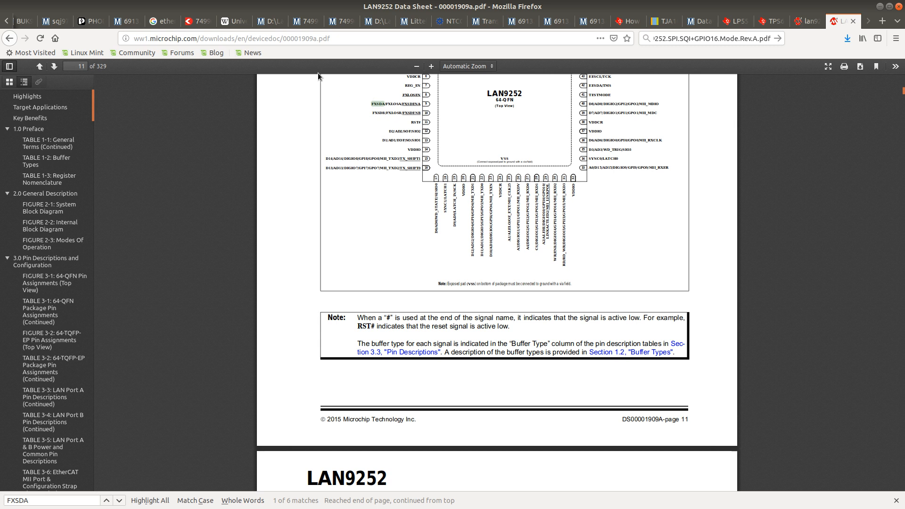
pyautogui.scroll(-15, 530, 259)
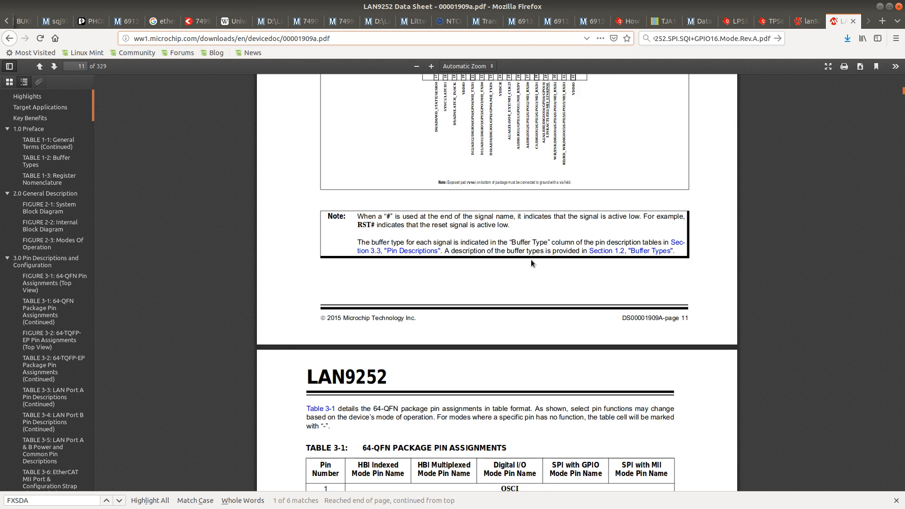
pyautogui.scroll(-20, 517, 282)
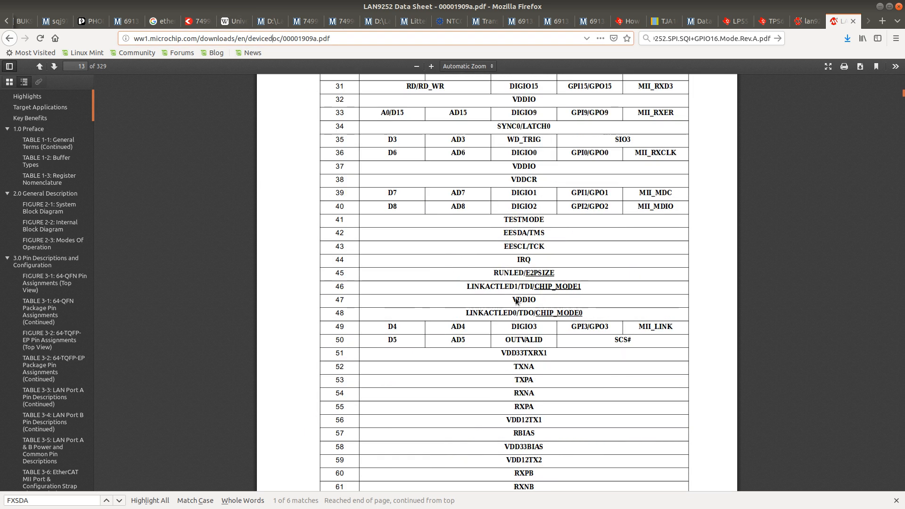
pyautogui.scroll(-3, 517, 289)
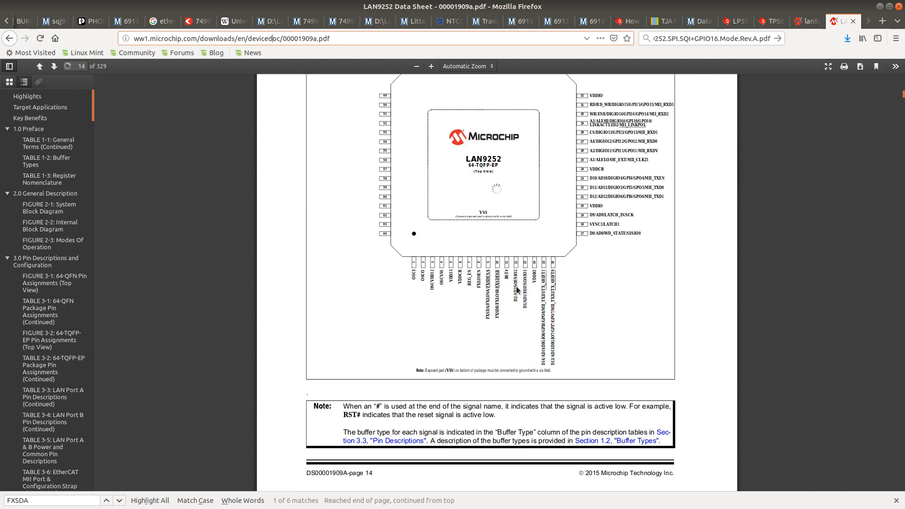
pyautogui.scroll(9, 514, 284)
pyautogui.scroll(5, 494, 311)
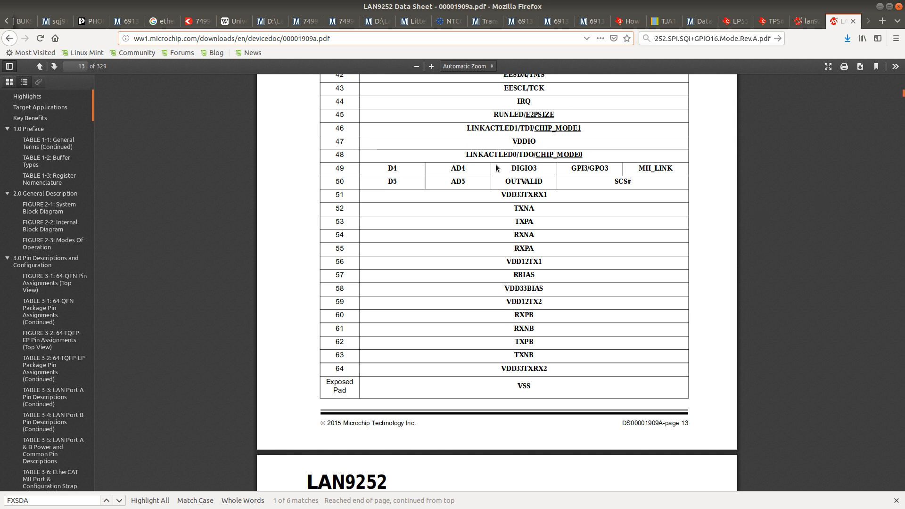
# Step: Search the data sheet for FXSDA again and read the FX enable and LOS/SD selection section 11.2.14.2 on page 141
pyautogui.hotkey('ctrl', 'f')
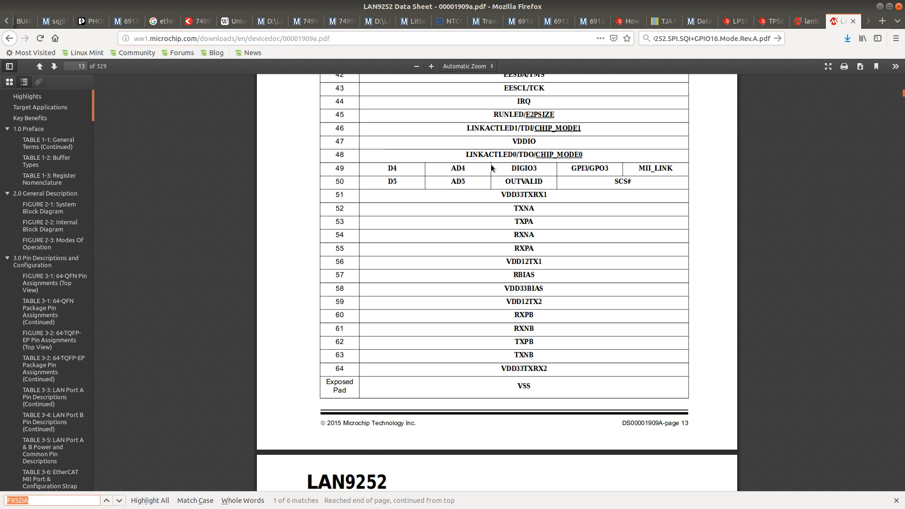
pyautogui.press('Return')
pyautogui.press('Return')
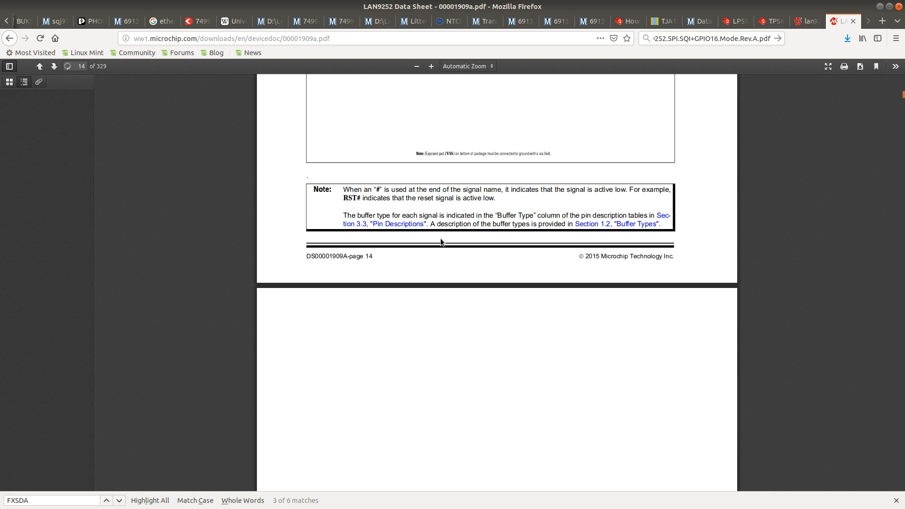
pyautogui.hotkey('ctrl', 'f')
pyautogui.write('F')
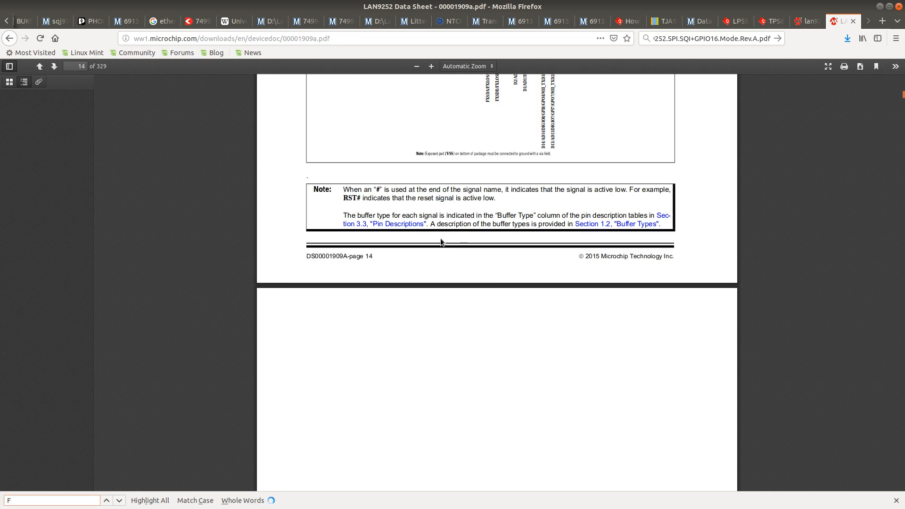
pyautogui.write('XSDA')
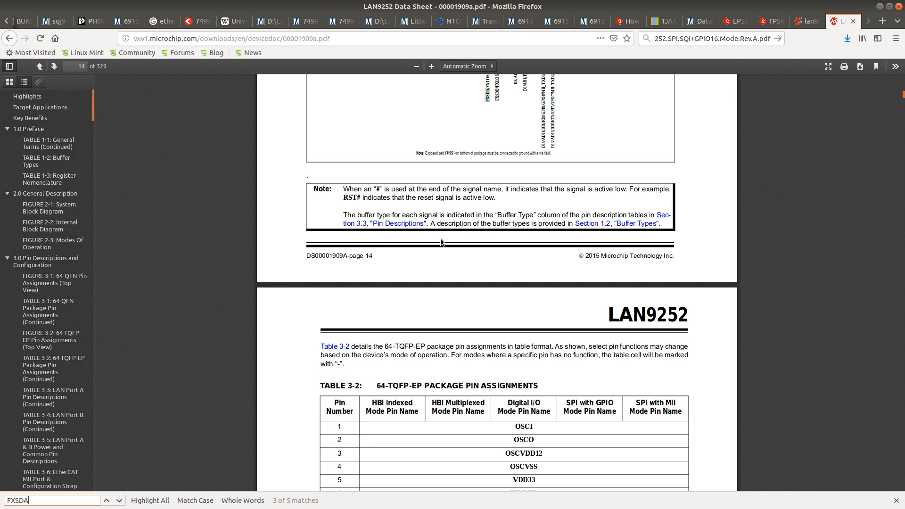
pyautogui.press('Return')
pyautogui.press('Return')
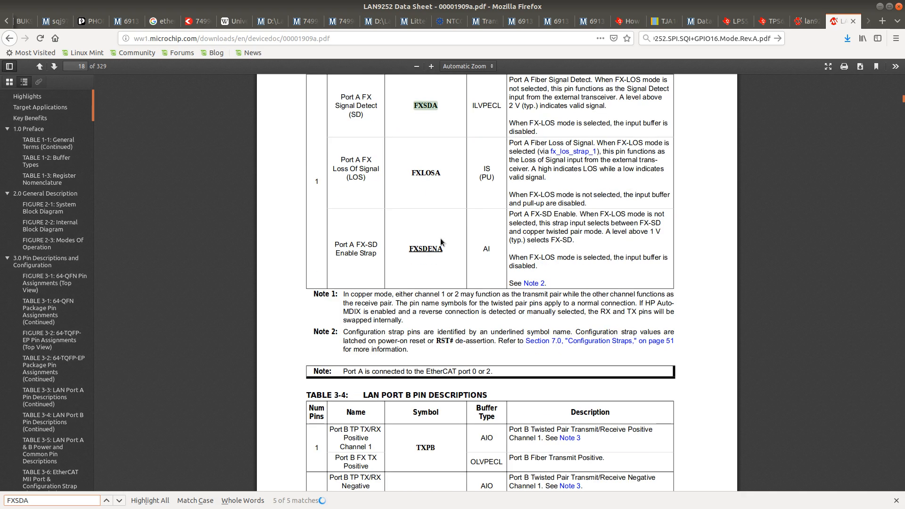
pyautogui.press('Return')
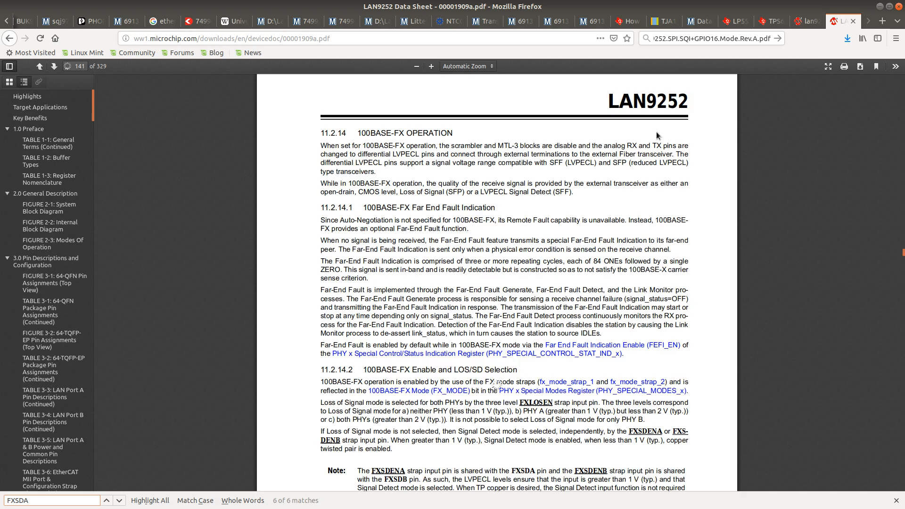
pyautogui.scroll(4, 656, 131)
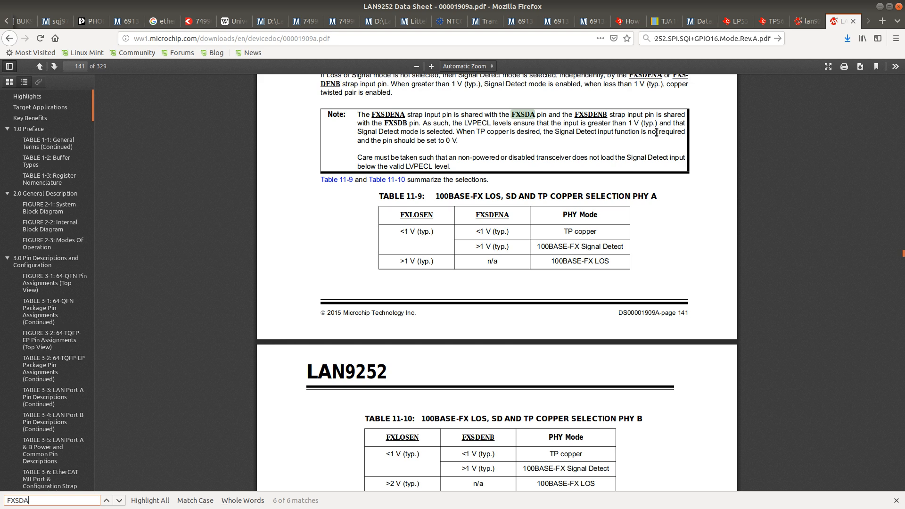
pyautogui.scroll(10, 656, 131)
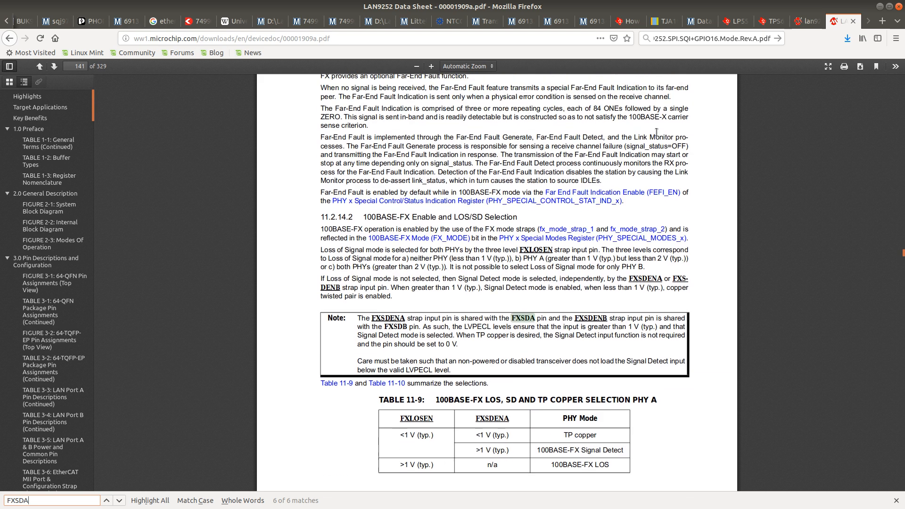
pyautogui.scroll(3, 657, 132)
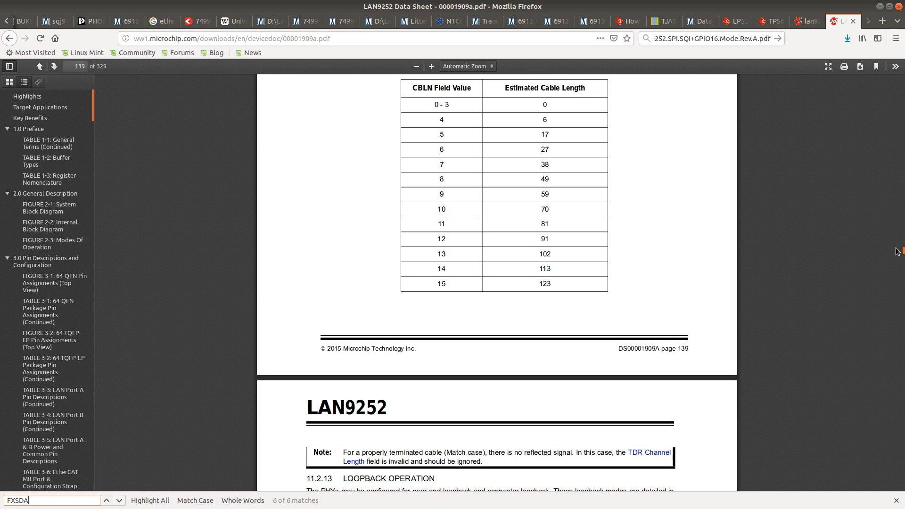
# Step: Go back to page 11 and step through the FXSDA matches to the Port A pin descriptions on page 18
pyautogui.moveTo(901, 251); pyautogui.dragTo(902, 91)
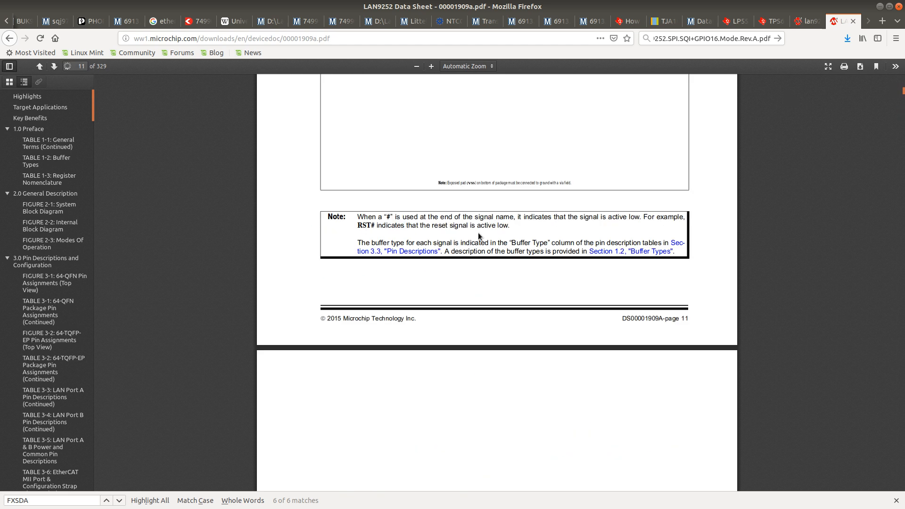
pyautogui.scroll(3, 455, 262)
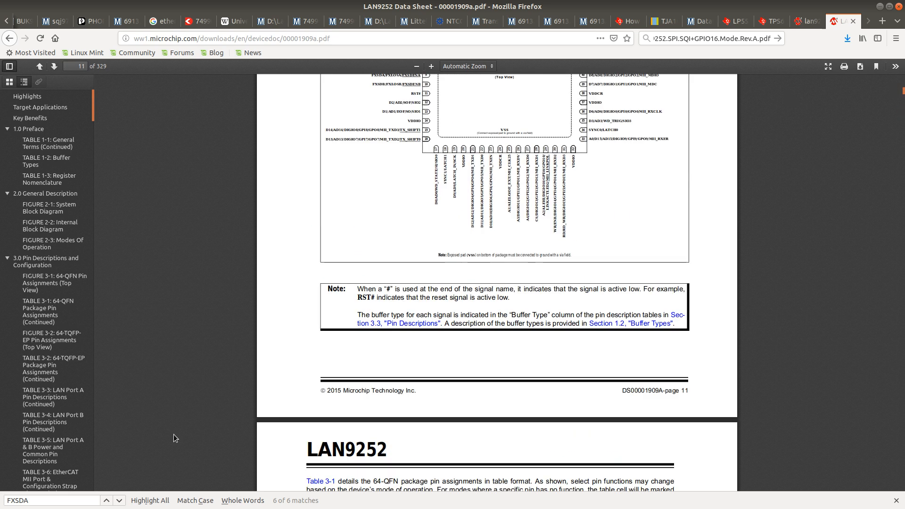
pyautogui.click(120, 501)
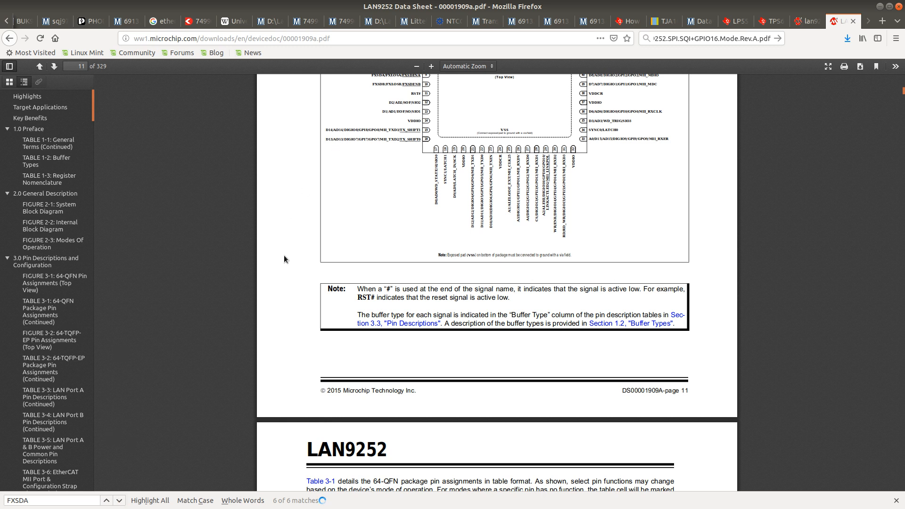
pyautogui.click(119, 501)
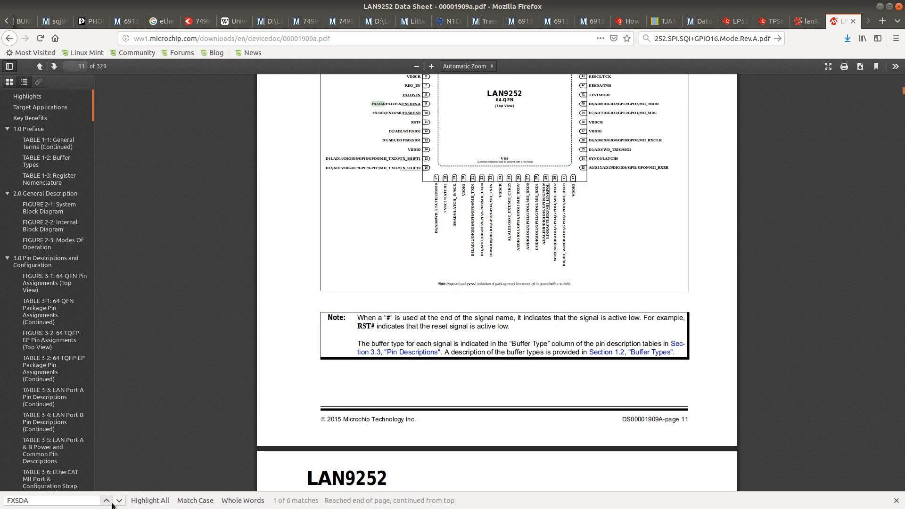
pyautogui.click(116, 502)
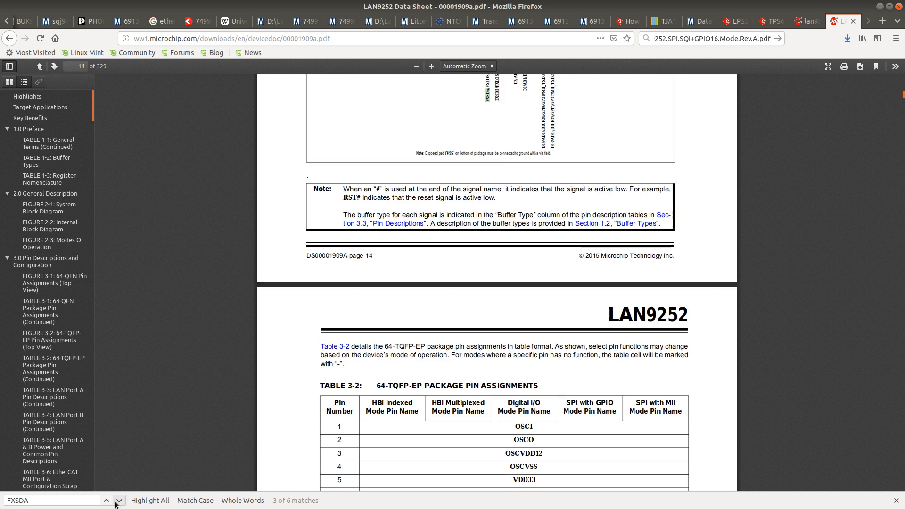
pyautogui.click(118, 501)
pyautogui.click(119, 501)
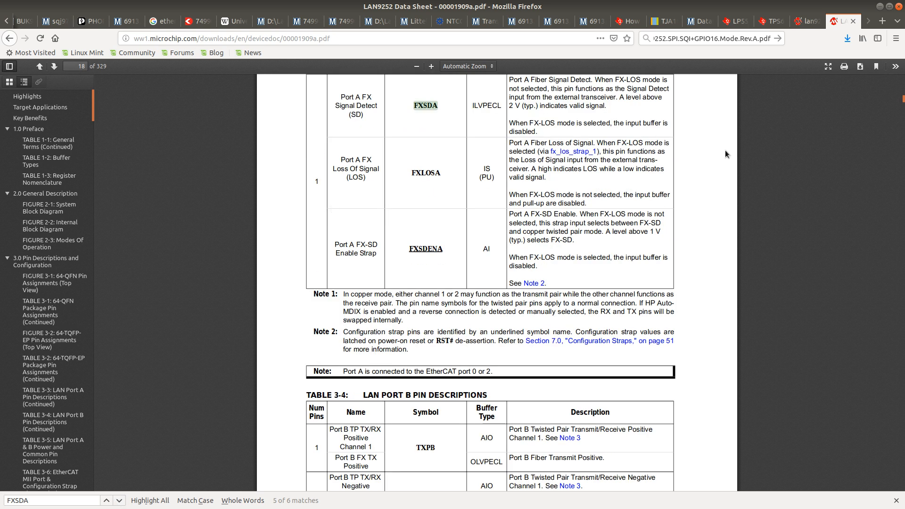
pyautogui.scroll(3, 726, 153)
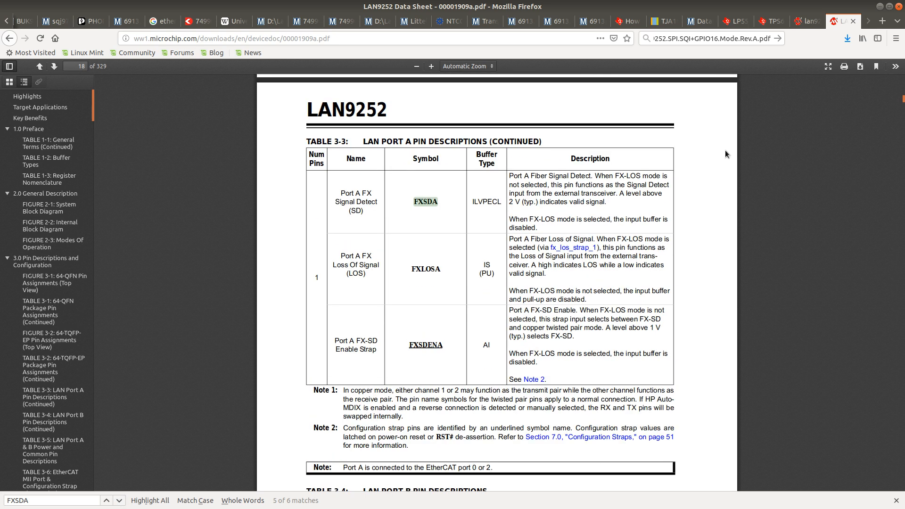
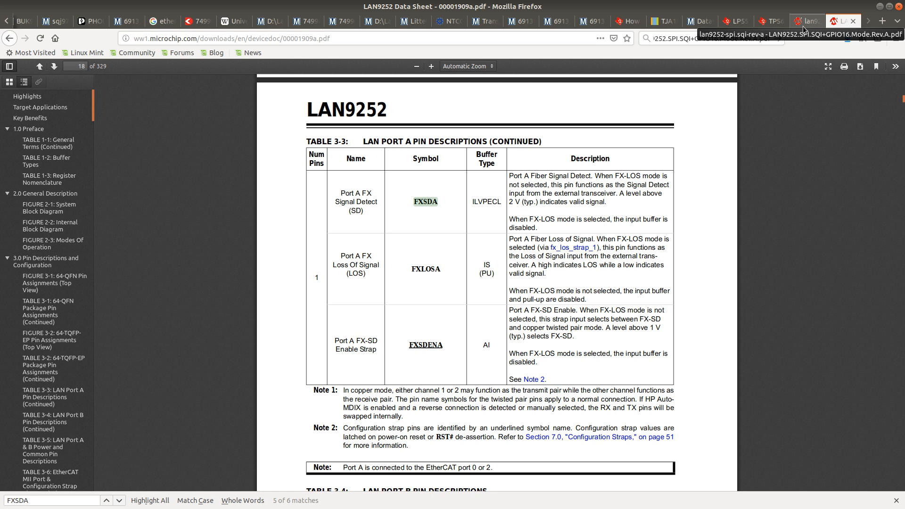
# Step: Step back through the FXSDA matches in the LAN9252 data sheet to the pin assignment table on page 15
pyautogui.click(107, 500)
pyautogui.click(107, 501)
pyautogui.click(107, 501)
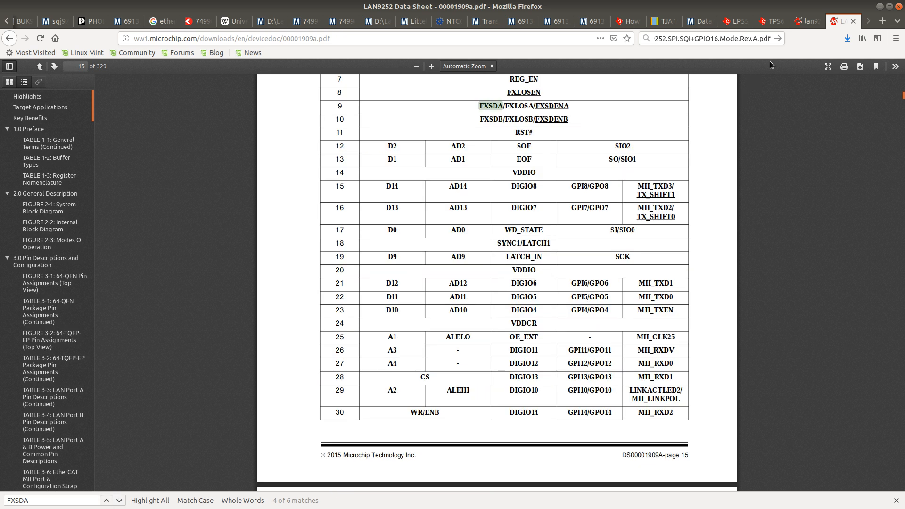
# Step: Open the LAN9252 SPI/SQI+GPIO16 reference schematic and trace the FXSDA and FXSDB connections to the FX_Mode_Strap resistors on page 4
pyautogui.click(804, 21)
pyautogui.scroll(4, 465, 232)
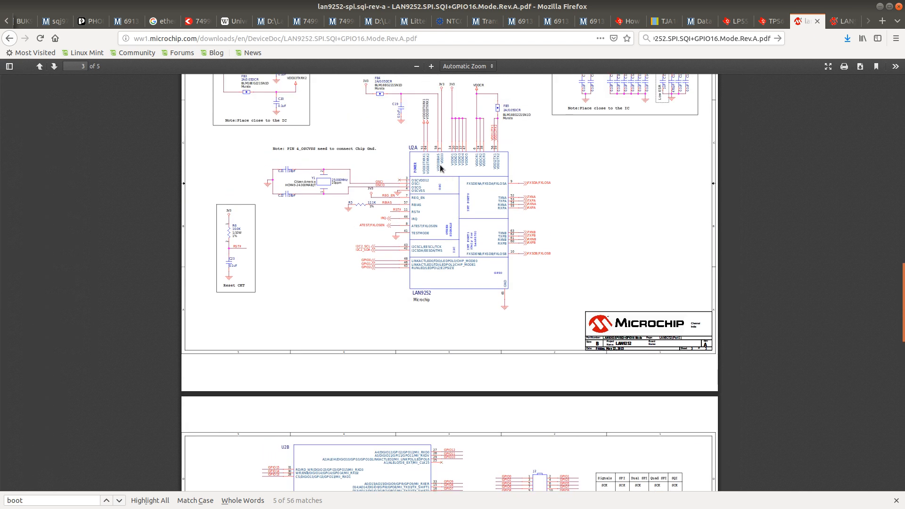
pyautogui.scroll(-5, 517, 280)
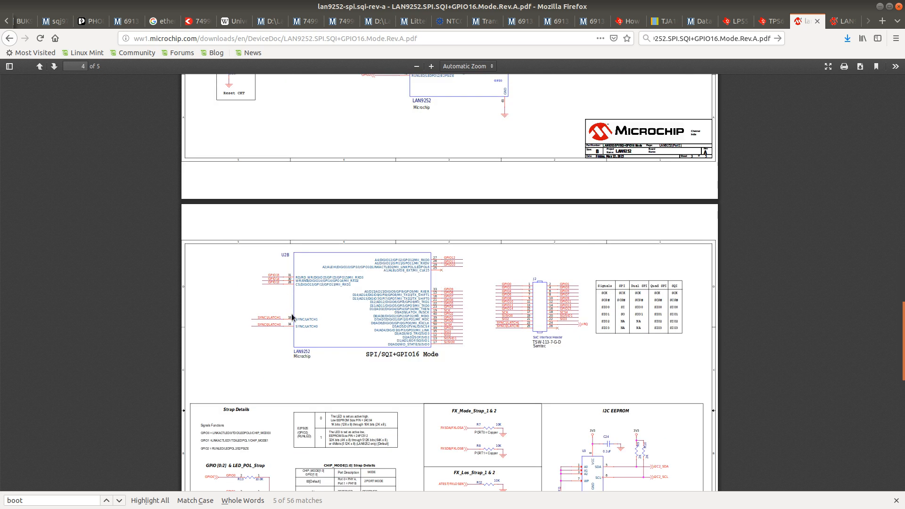
pyautogui.scroll(-5, 297, 359)
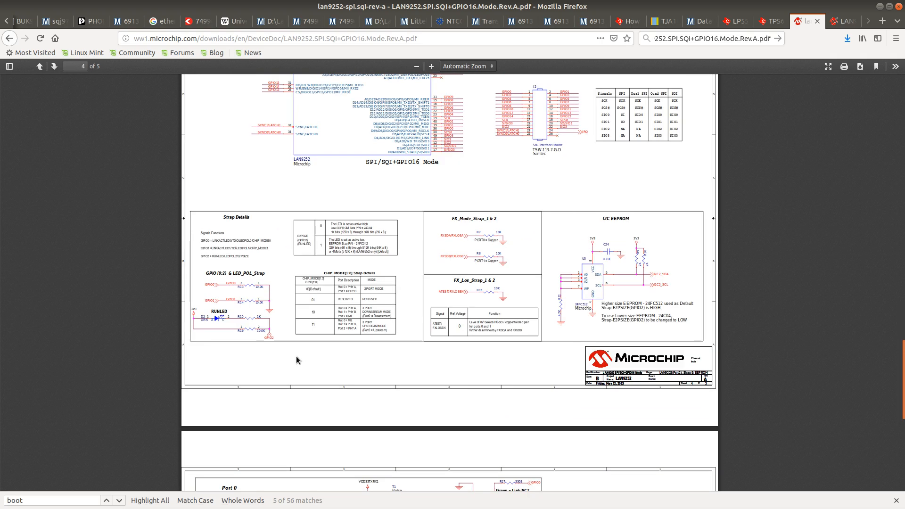
pyautogui.scroll(-9, 296, 360)
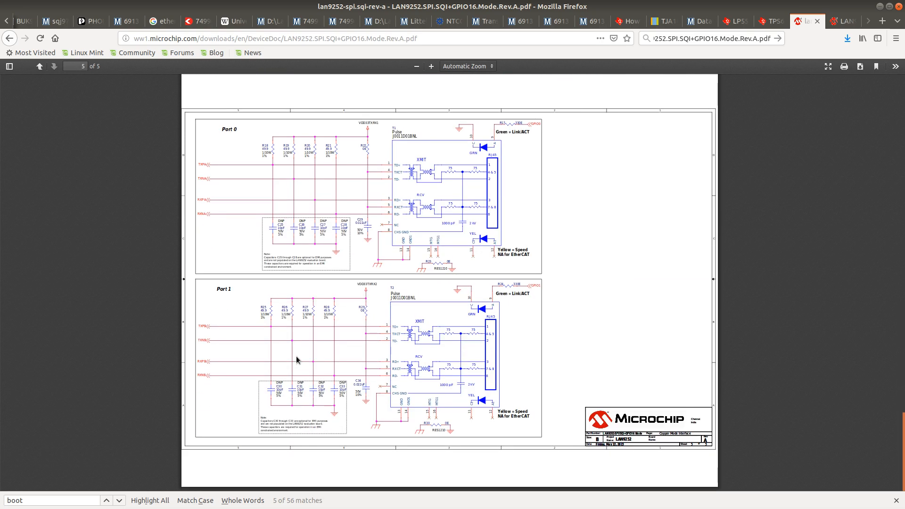
pyautogui.scroll(15, 297, 360)
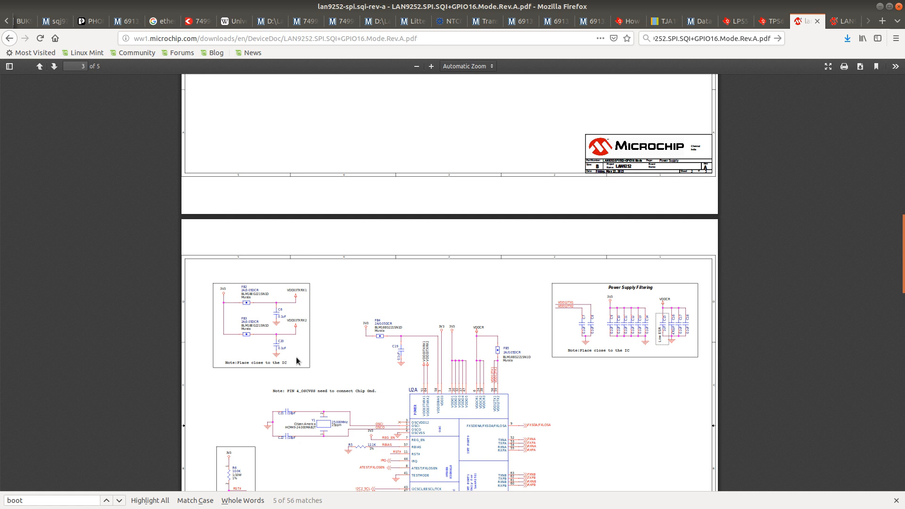
pyautogui.scroll(-2, 296, 360)
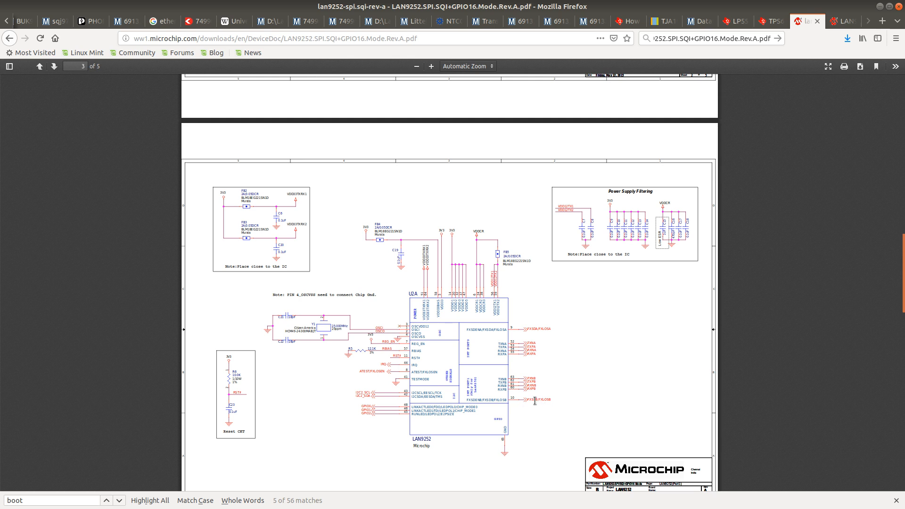
pyautogui.scroll(-6, 535, 400)
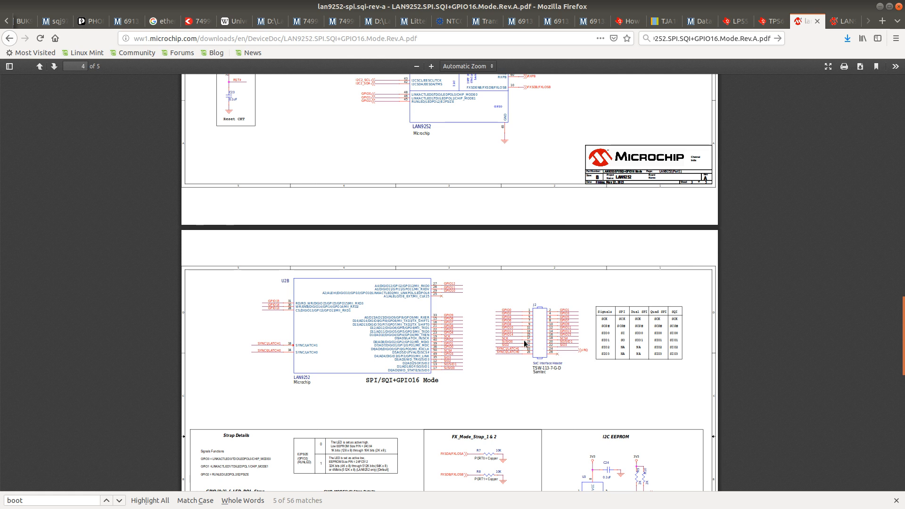
pyautogui.scroll(-3, 513, 359)
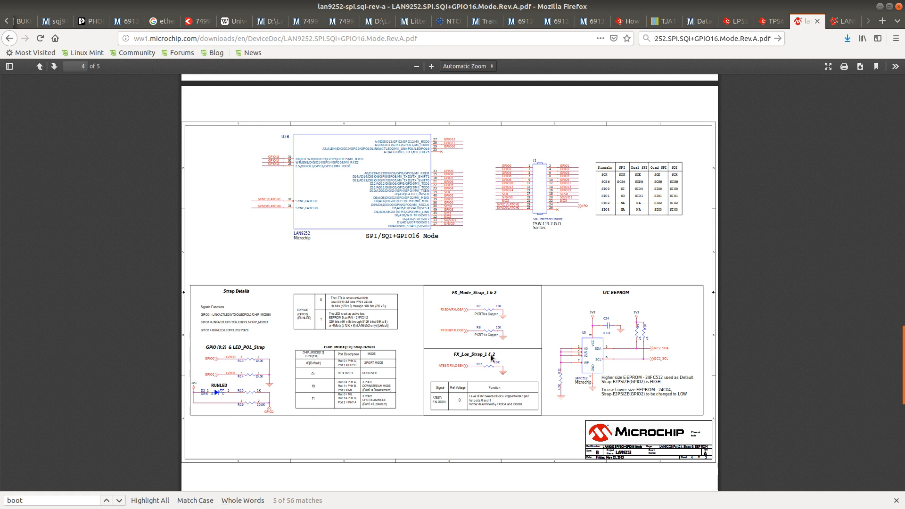
# Step: Switch to Eeschema and compare the EtherCAT strap resistors R108, R110, R113 and R116 with the reference schematic's strap circuits
pyautogui.hotkey('alt', 'Tab')
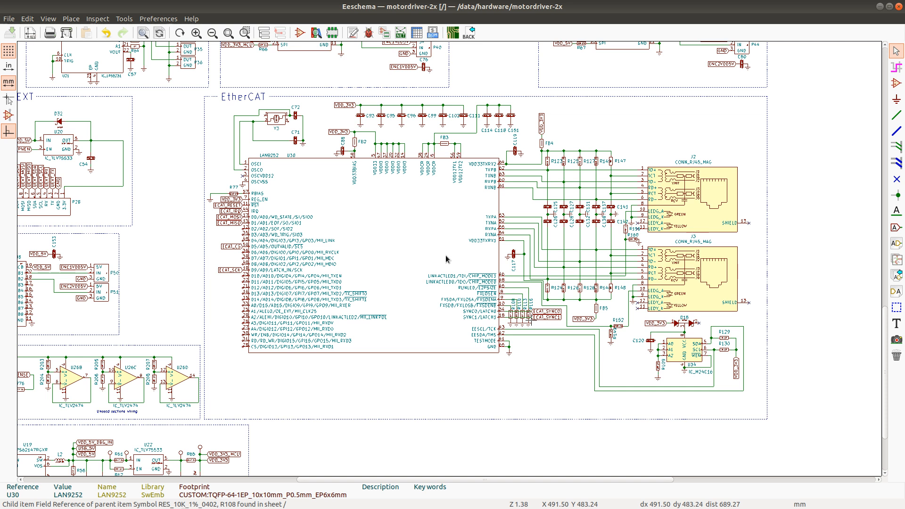
pyautogui.scroll(4, 542, 313)
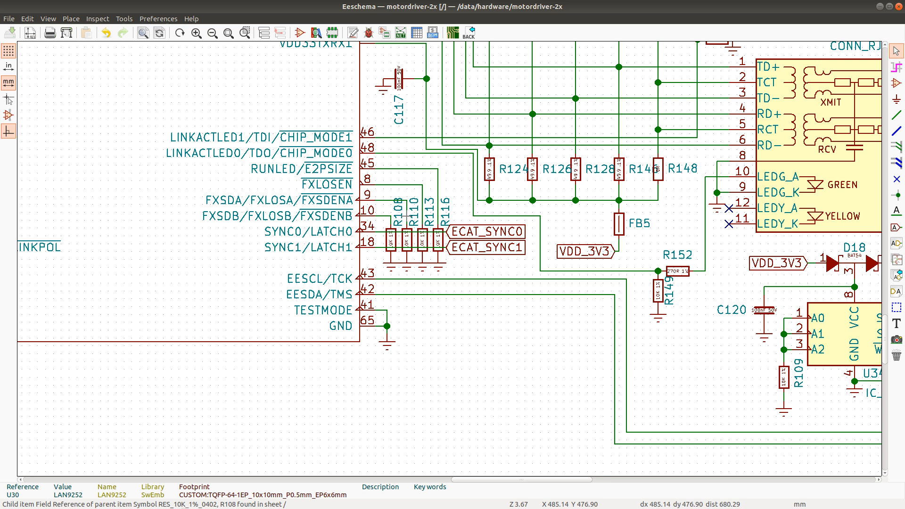
pyautogui.click(399, 180)
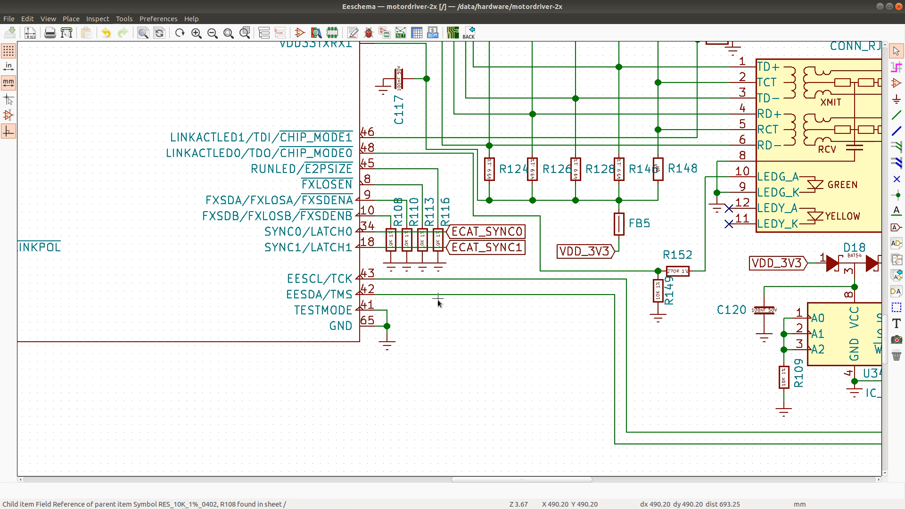
pyautogui.hotkey('alt', 'Tab')
pyautogui.hotkey('alt', 'Tab')
pyautogui.hotkey('alt', 'Tab')
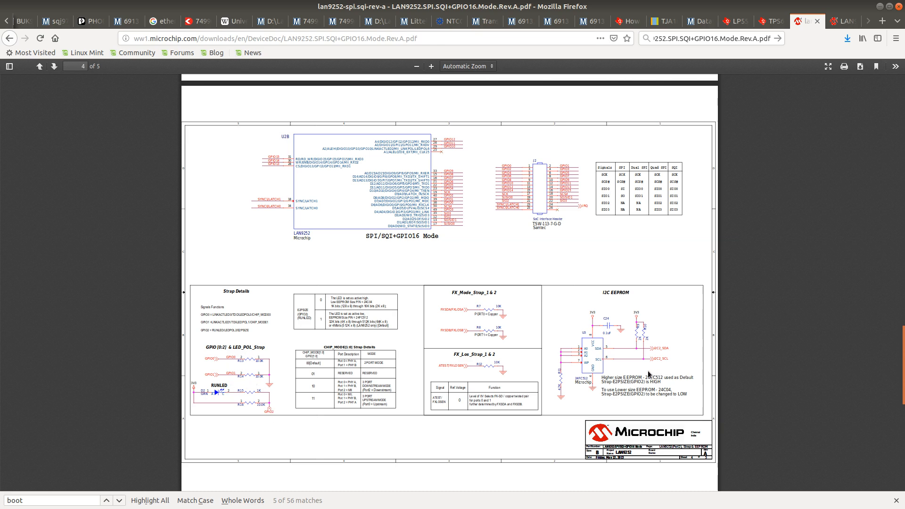
# Step: Check the LAN9252's RUNLED/E2PSIZE pin in Eeschema, then search the reference schematic in Firefox for GPIO2
pyautogui.hotkey('alt', 'Tab')
pyautogui.hotkey('alt', 'Tab')
pyautogui.hotkey('alt', 'Tab')
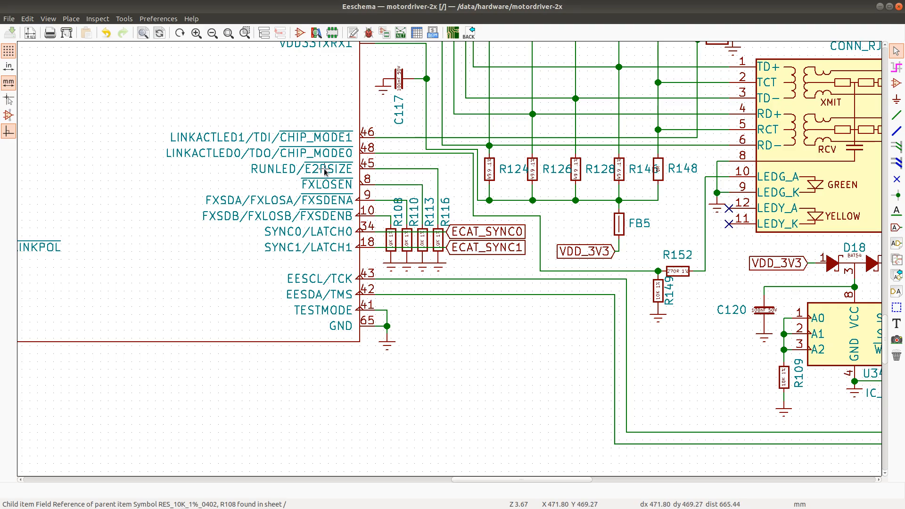
pyautogui.hotkey('alt', 'Tab')
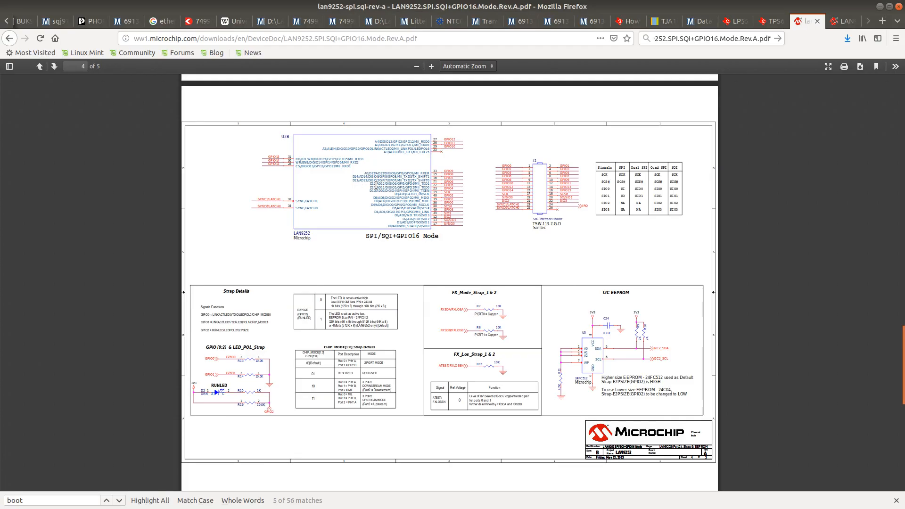
pyautogui.hotkey('ctrl', 'f')
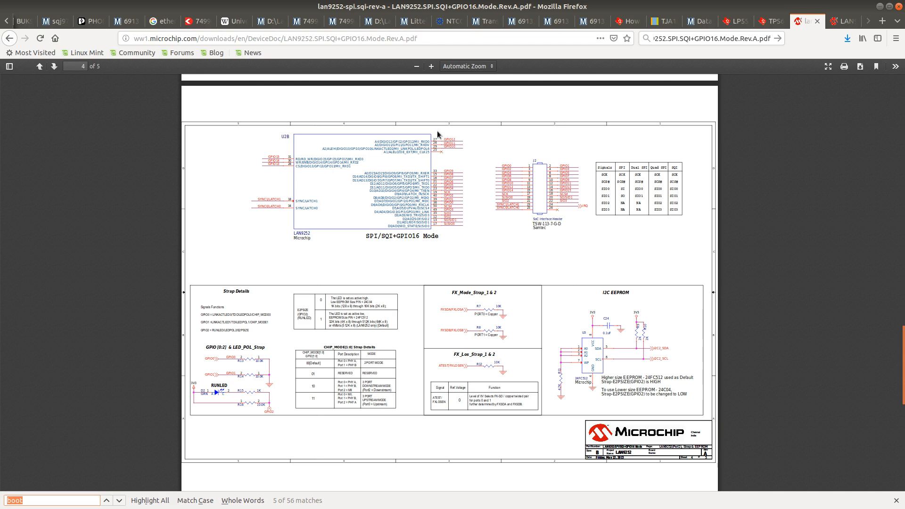
pyautogui.write('GPIO2')
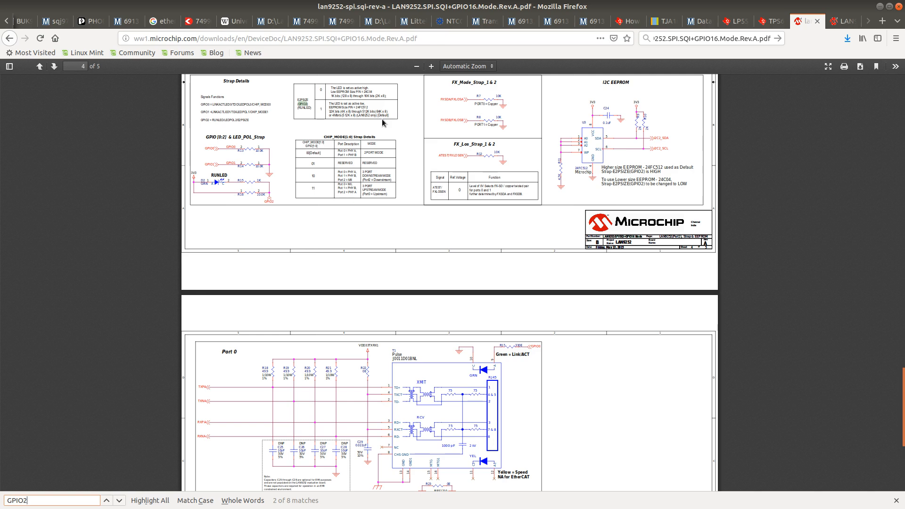
# Step: Compare the EtherCAT schematic's CHIP_MODE and E2PSIZE strap wiring in Eeschema with the reference schematic's Strap Details tables
pyautogui.hotkey('alt', 'Tab')
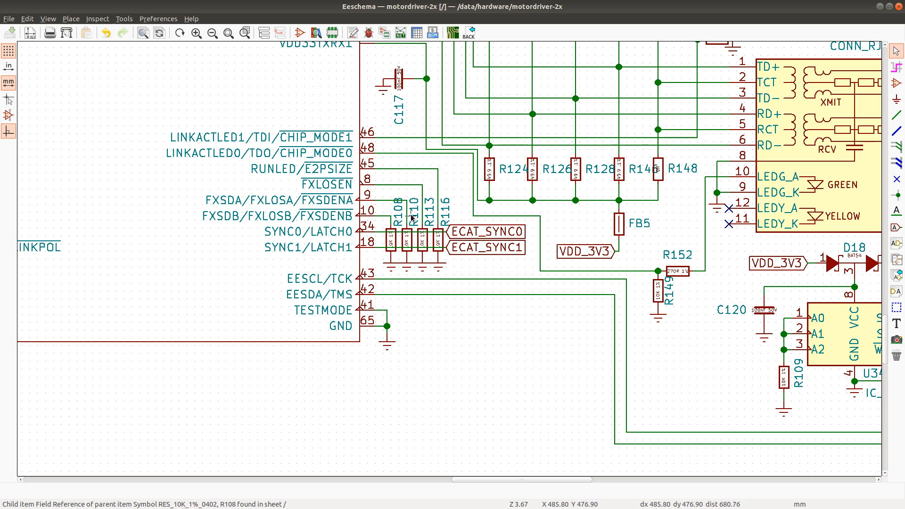
pyautogui.hotkey('alt', 'Tab')
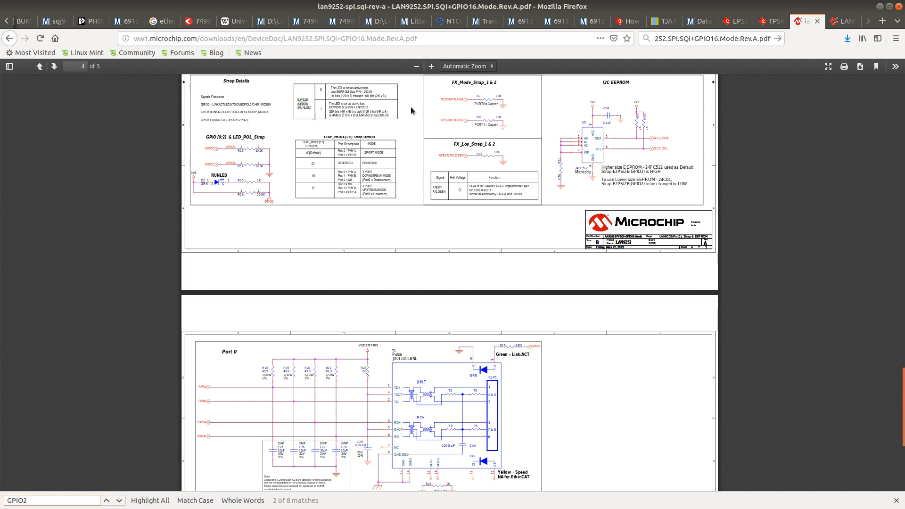
pyautogui.hotkey('alt', 'Tab')
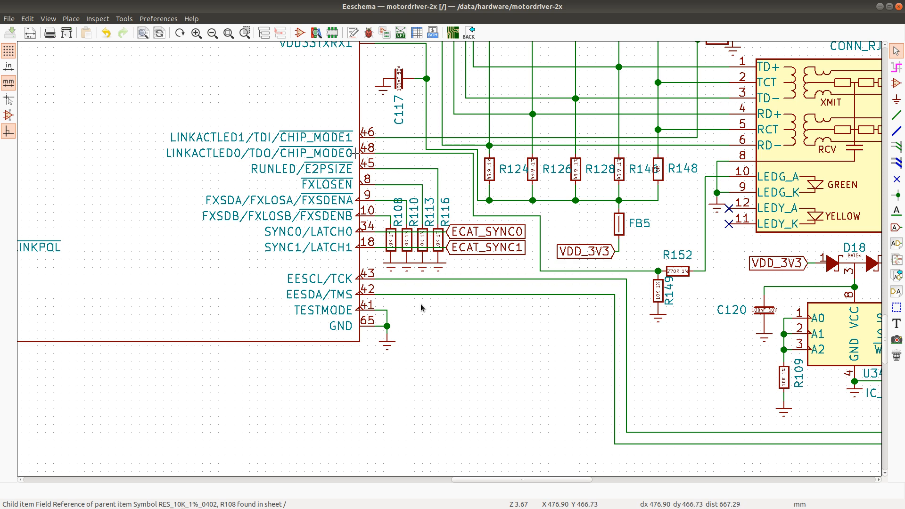
pyautogui.hotkey('alt', 'Tab')
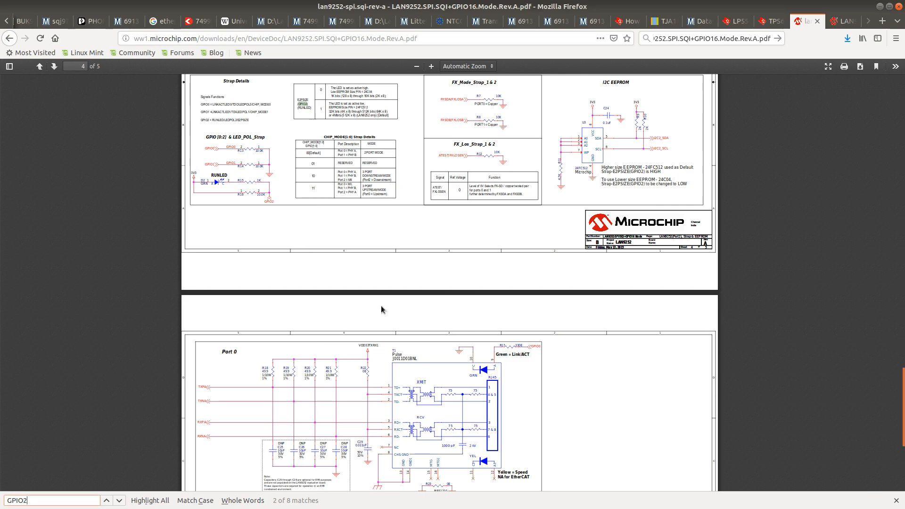
pyautogui.scroll(2, 349, 220)
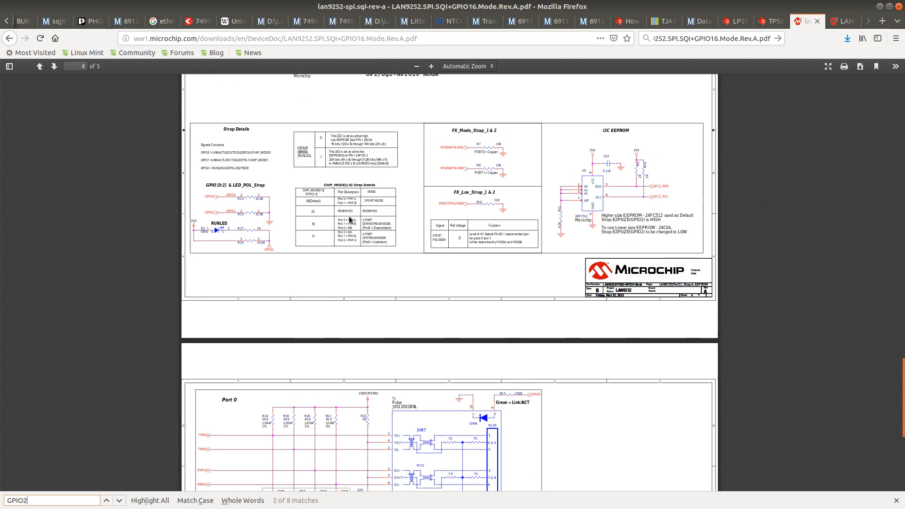
pyautogui.hotkey('alt', 'Tab')
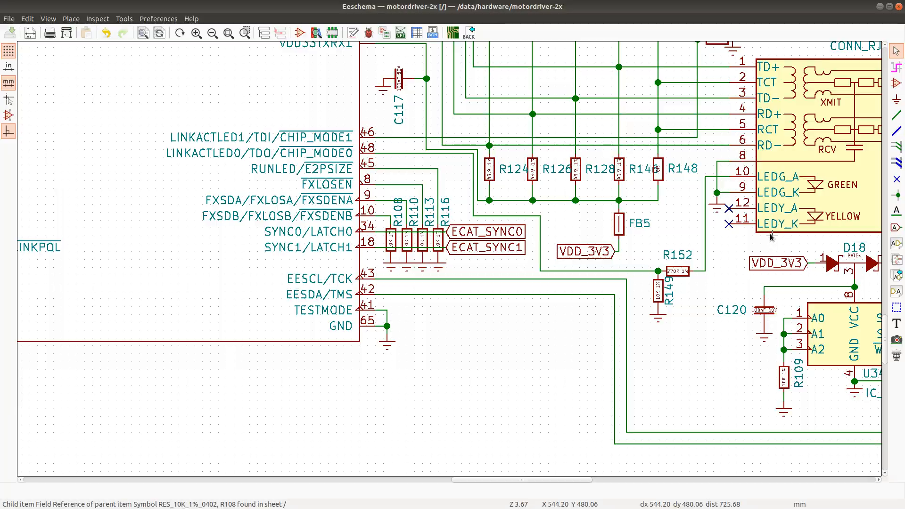
pyautogui.hotkey('alt', 'Tab')
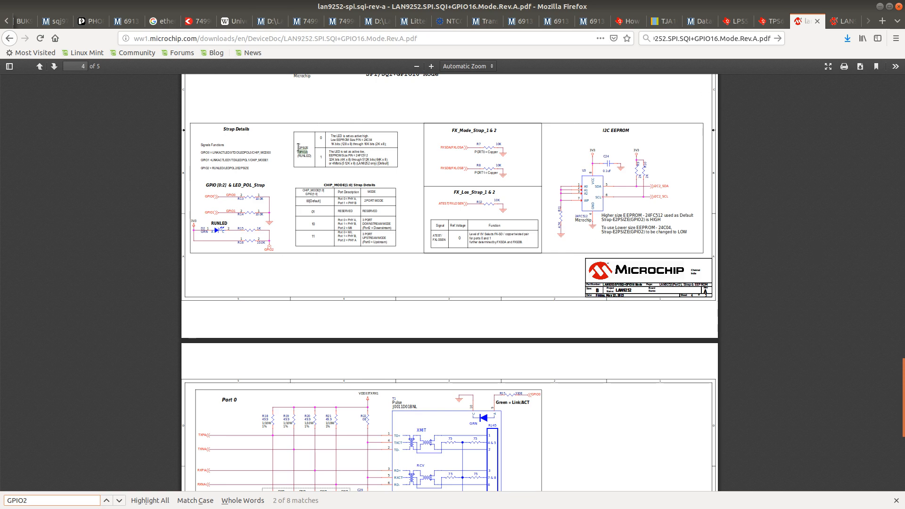
pyautogui.click(320, 163)
# Step: Compare the EEPROM circuit around U34 in Eeschema with the reference schematic's I2C EEPROM circuit and E2PSIZE options
pyautogui.hotkey('alt', 'Tab')
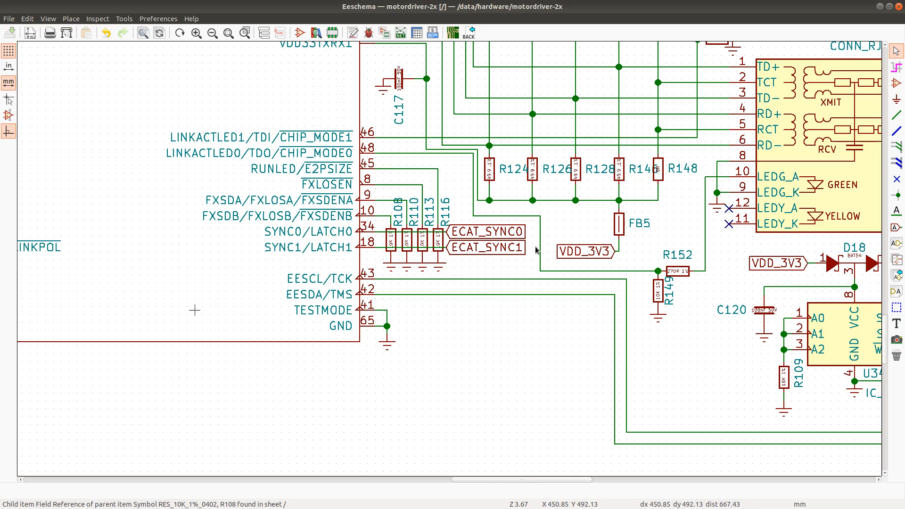
pyautogui.hotkey('alt', 'Tab')
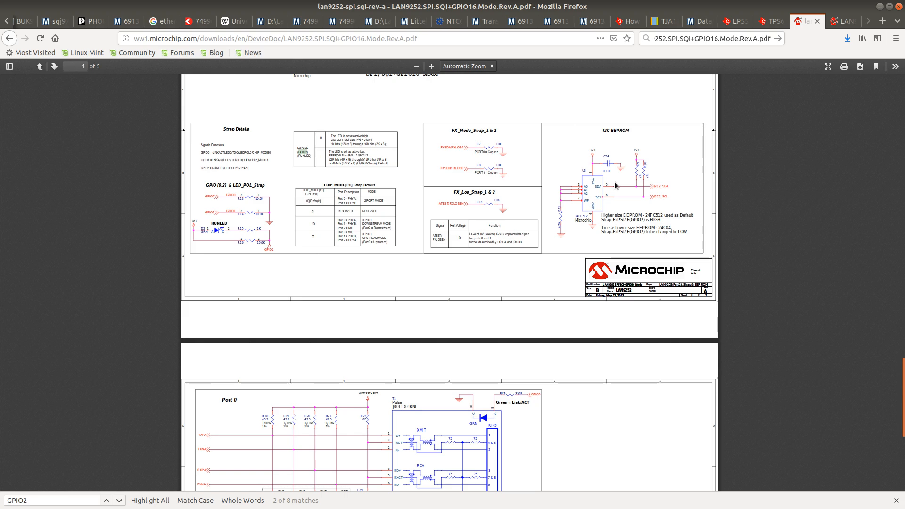
pyautogui.hotkey('alt', 'Tab')
pyautogui.scroll(-1, 582, 334)
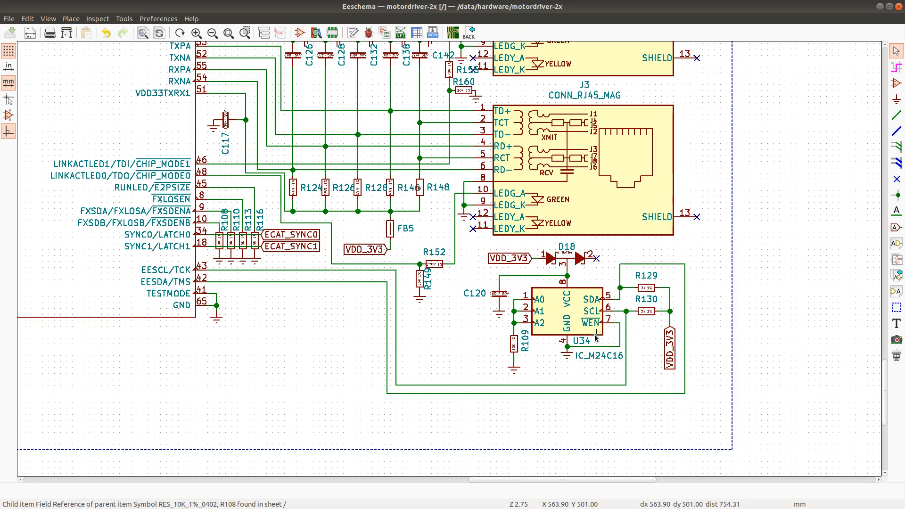
pyautogui.hotkey('alt', 'Tab')
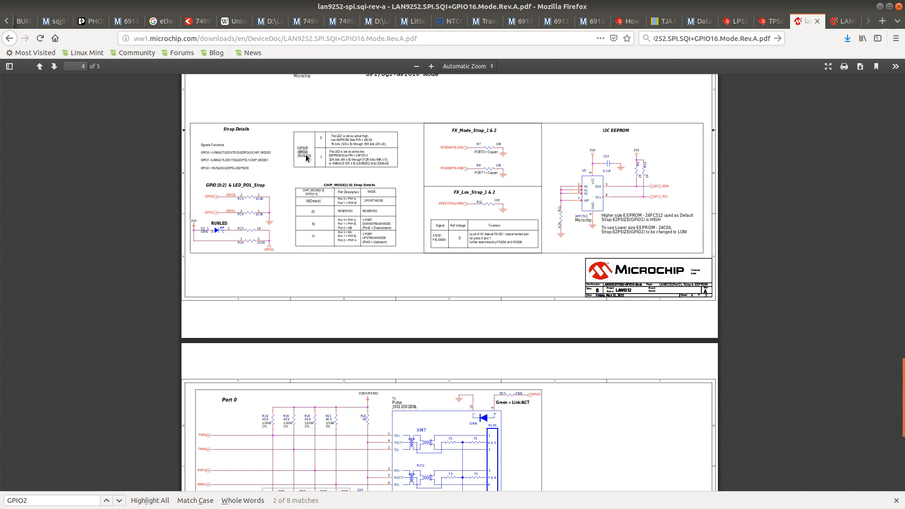
# Step: Check R116 on the RUNLED/E2PSIZE pin in Eeschema against the EEPROM size strap table in the reference schematic
pyautogui.hotkey('alt', 'Tab')
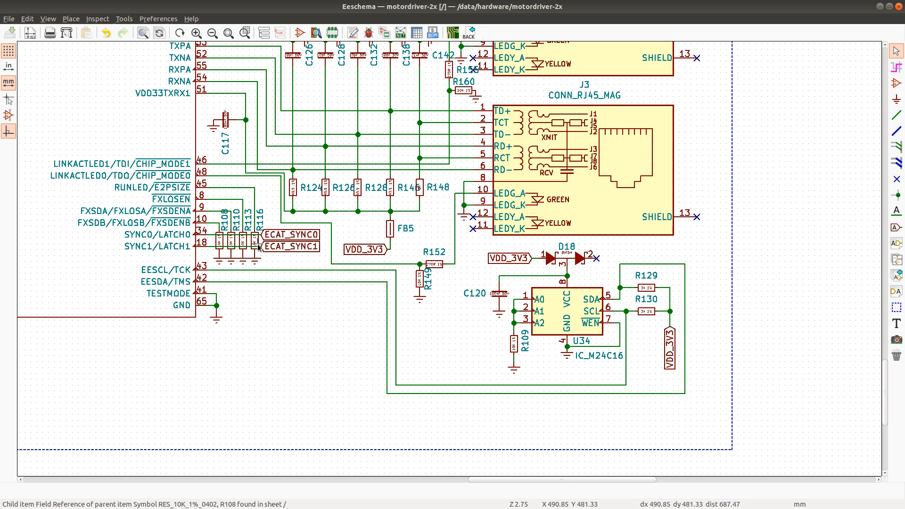
pyautogui.hotkey('alt', 'Tab')
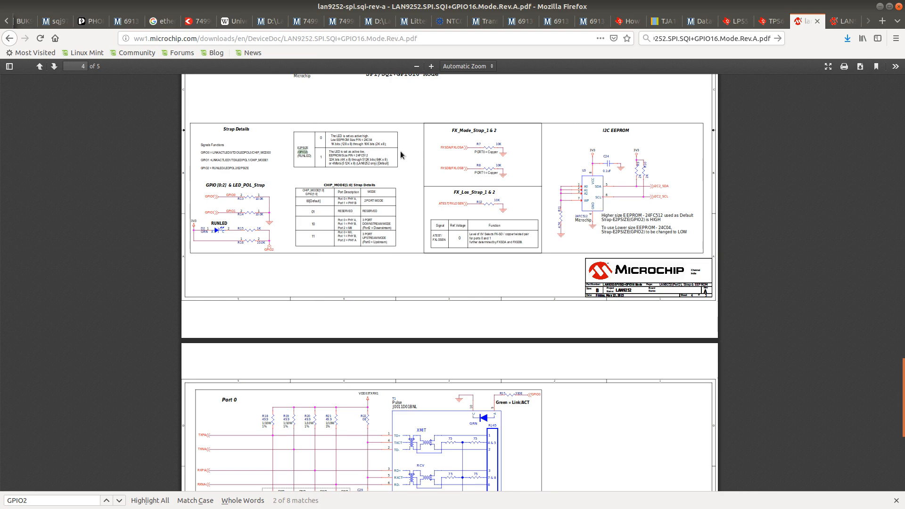
pyautogui.hotkey('alt', 'Tab')
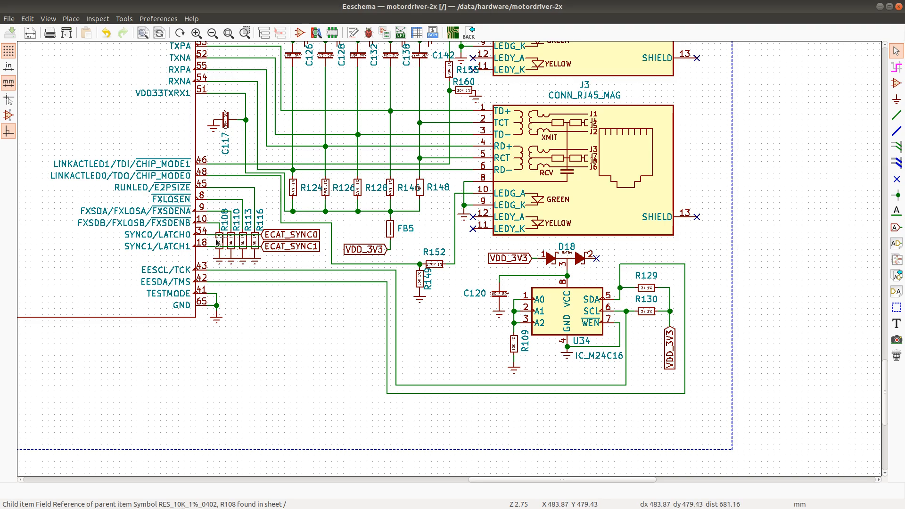
pyautogui.hotkey('alt', 'Tab')
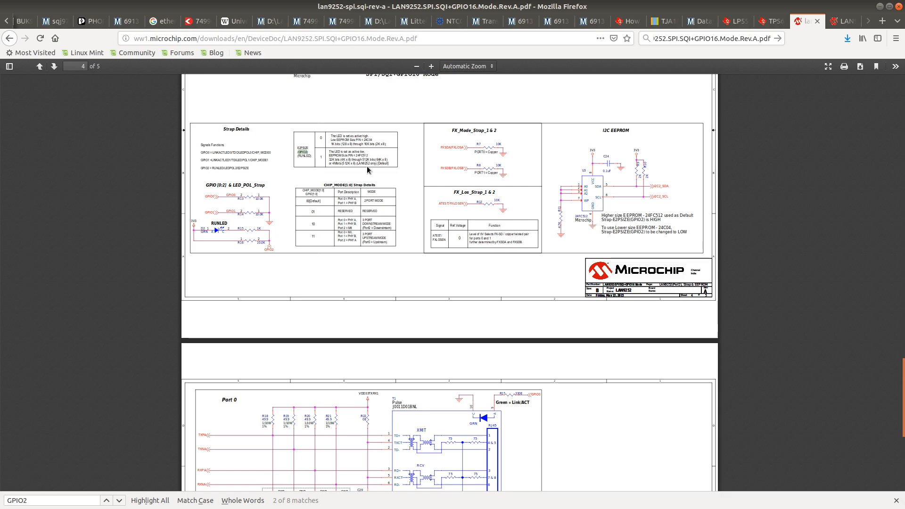
# Step: Recheck the EtherCAT strap resistors in Eeschema, then search the LAN9252 reference schematic for "pullup"
pyautogui.hotkey('alt', 'Tab')
pyautogui.hotkey('alt', 'Tab')
pyautogui.hotkey('ctrl', 'f')
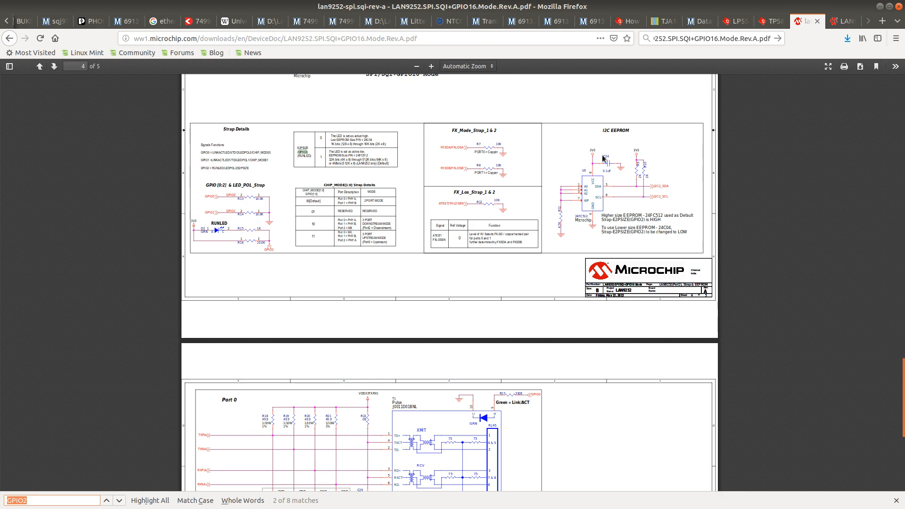
pyautogui.write('pullup')
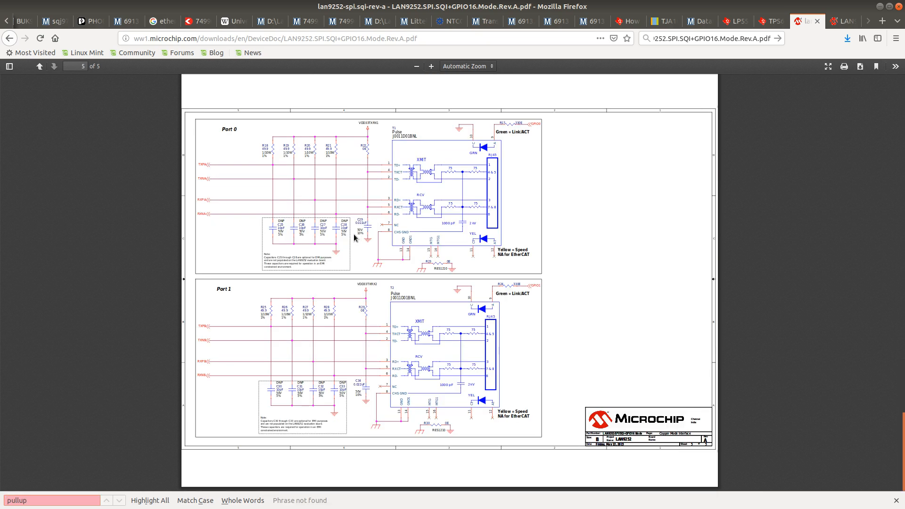
# Step: Search the LAN9252 reference schematic for "pull-up" and for the shorter term "pull"
pyautogui.press('BackSpace')
pyautogui.press('BackSpace')
pyautogui.write('-up')
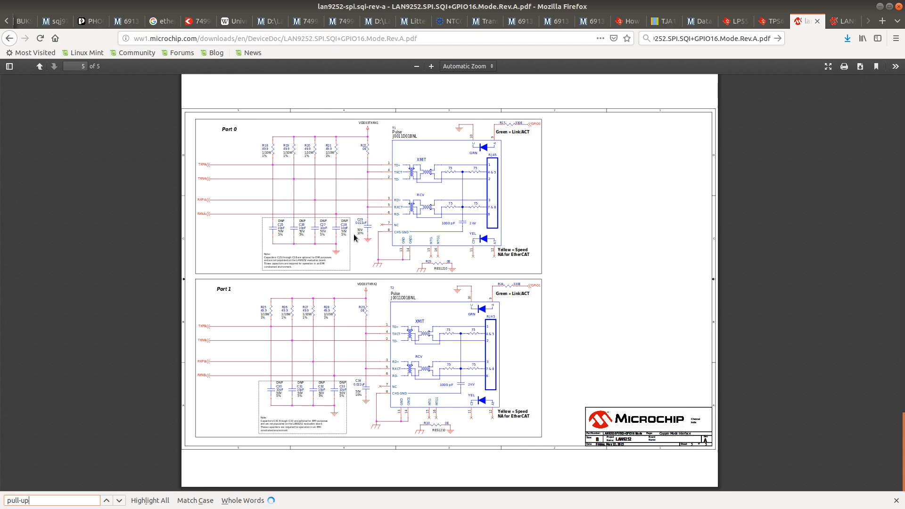
pyautogui.press('BackSpace')
pyautogui.press('BackSpace')
pyautogui.press('BackSpace')
pyautogui.press('BackSpace')
pyautogui.press('BackSpace')
pyautogui.press('BackSpace')
pyautogui.press('BackSpace')
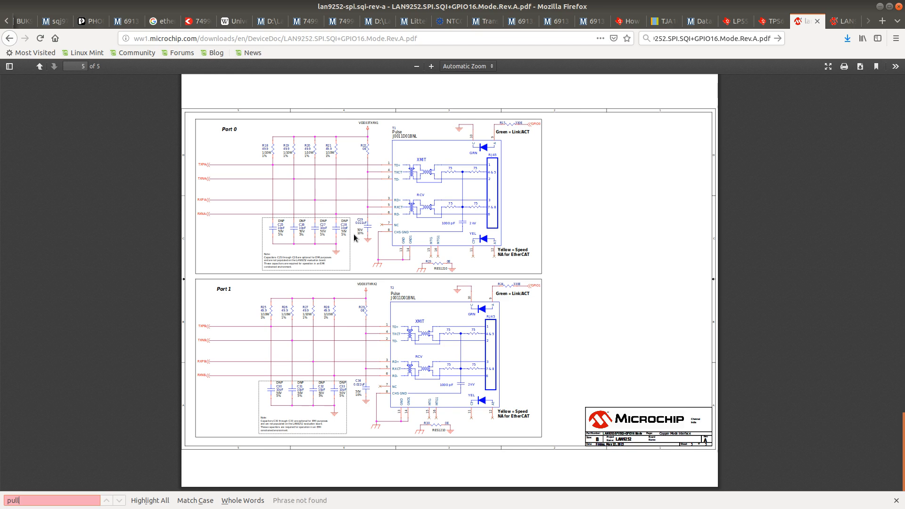
pyautogui.press('alt')
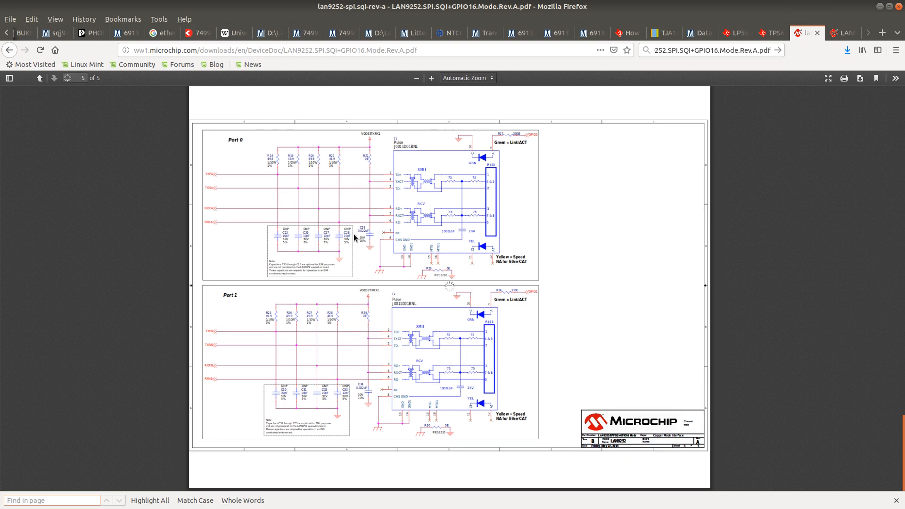
# Step: Search the LAN9252 data sheet for "pull-up" and go through the matches to the DC specifications' pull-up impedance entry
pyautogui.click(838, 33)
pyautogui.hotkey('ctrl', 'f')
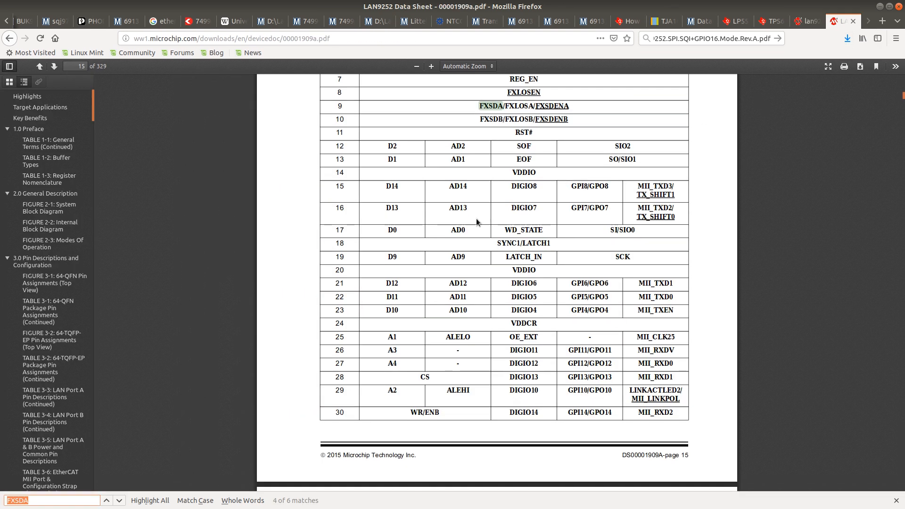
pyautogui.write('pullup')
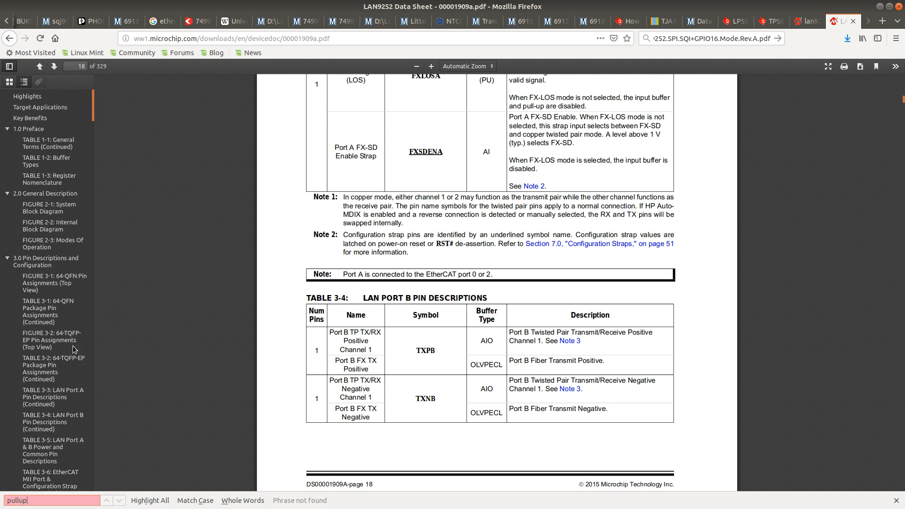
pyautogui.press('BackSpace')
pyautogui.press('BackSpace')
pyautogui.write('-up')
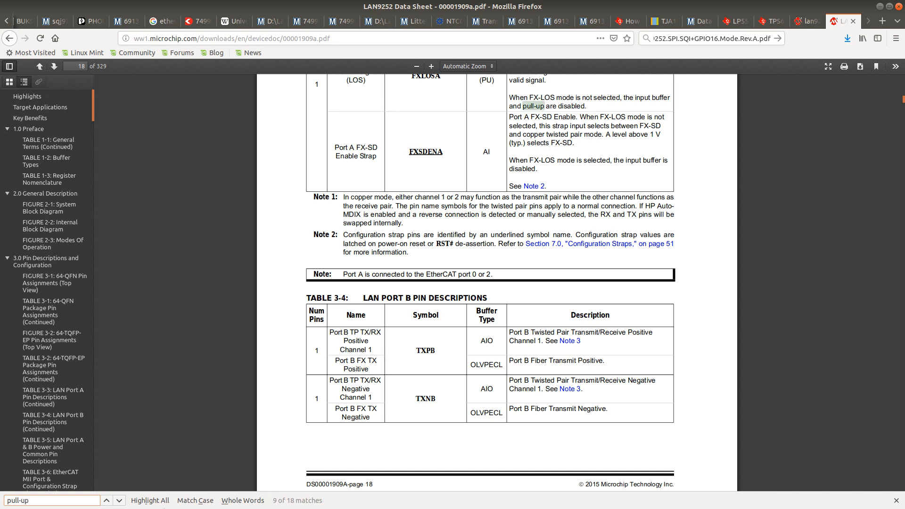
pyautogui.press('Return')
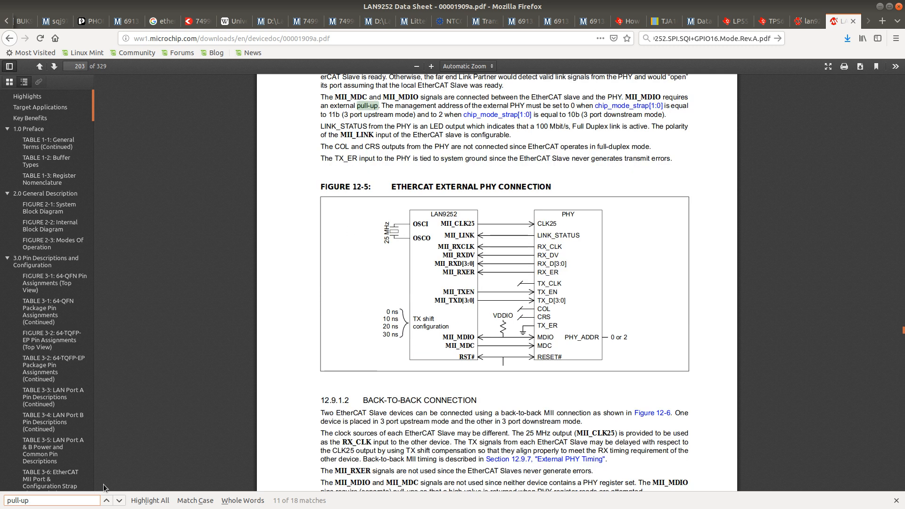
pyautogui.click(119, 501)
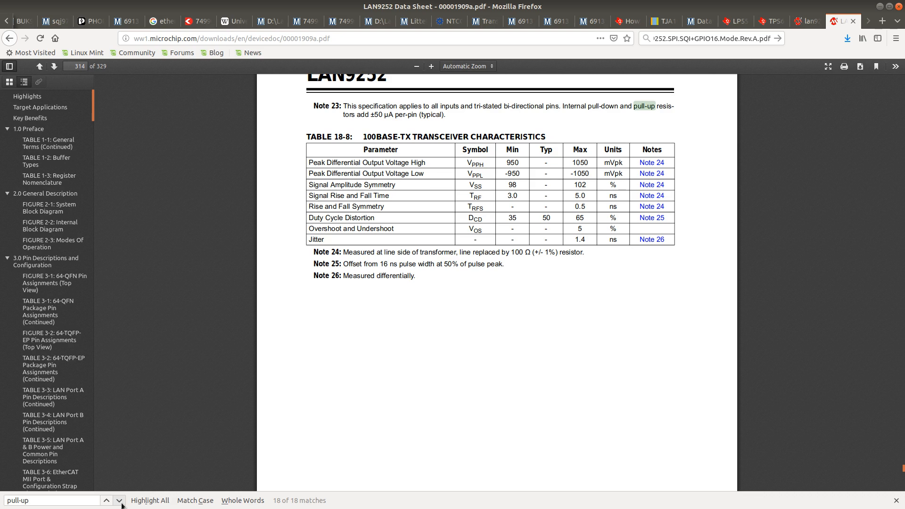
pyautogui.click(120, 501)
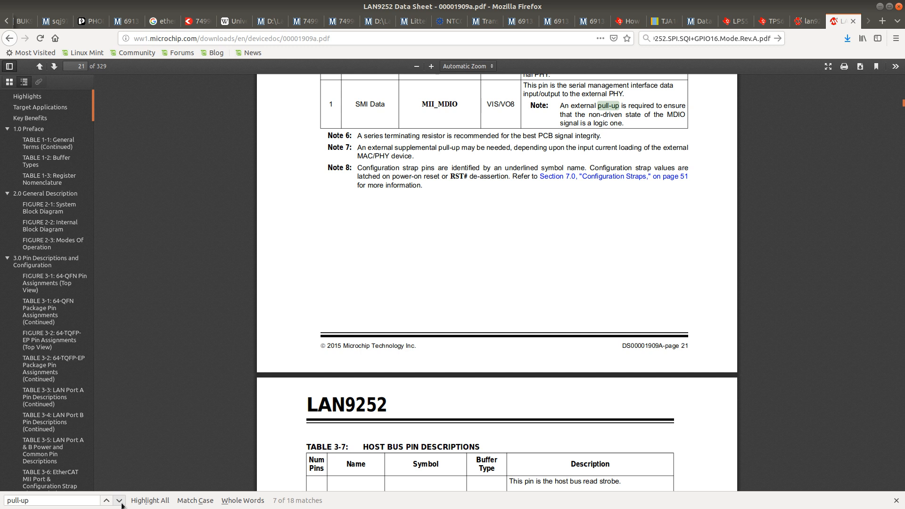
pyautogui.click(119, 501)
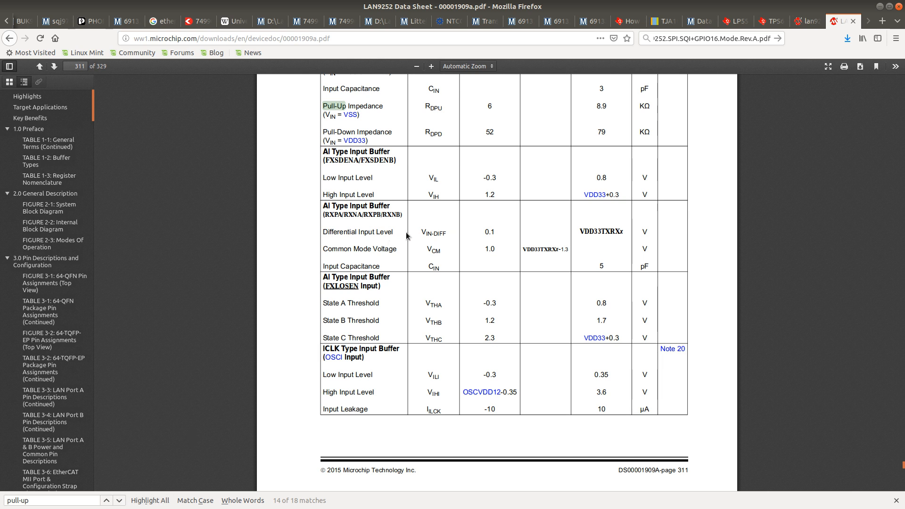
# Step: Examine the pull-up and pull-down impedances and the FXSDENA/FXSDENB and FXLOSEN input levels in Table 18-6 of the LAN9252 data sheet
pyautogui.scroll(5, 406, 236)
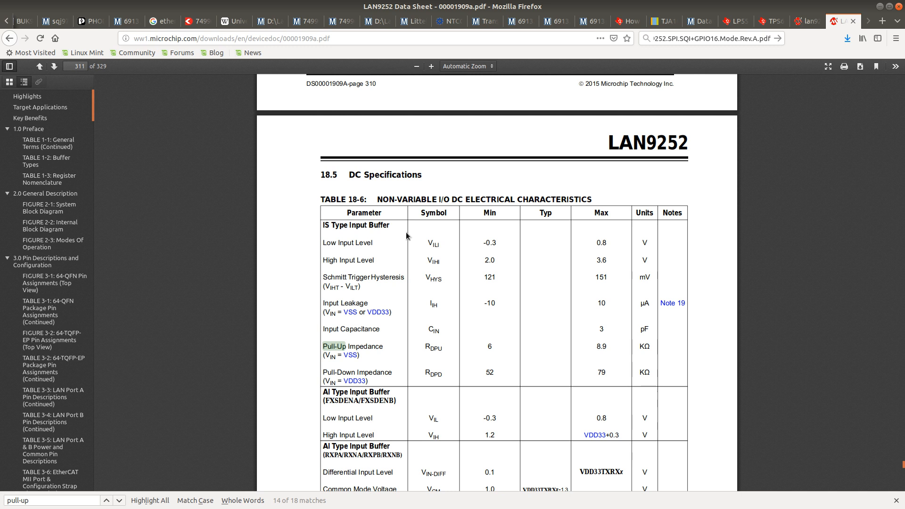
pyautogui.scroll(-4, 407, 236)
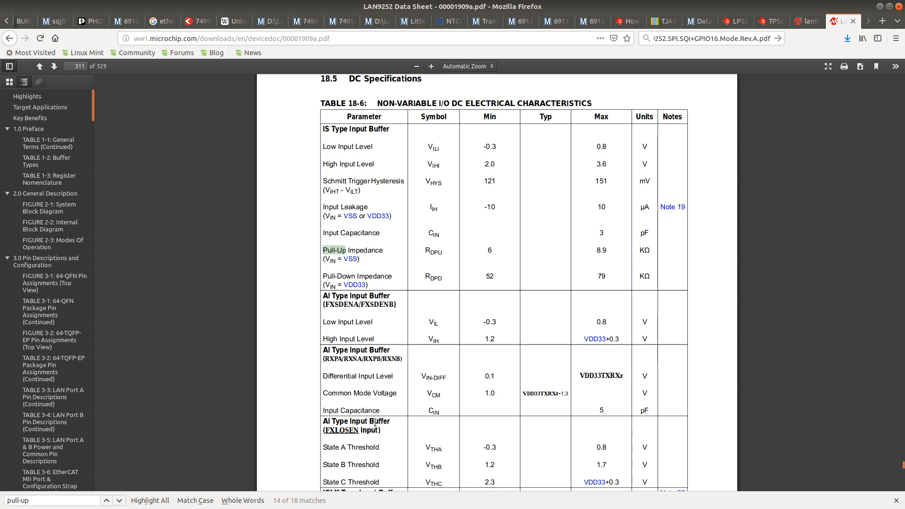
pyautogui.scroll(-1, 379, 353)
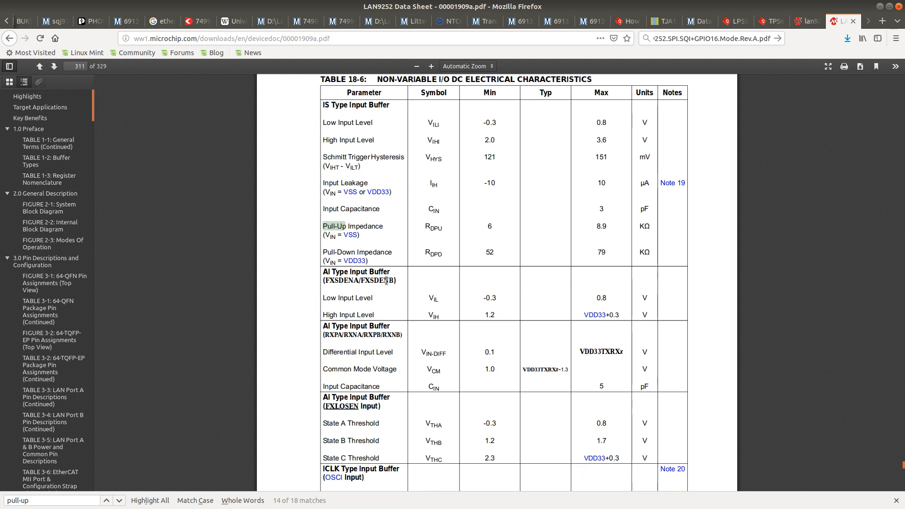
pyautogui.scroll(1, 387, 282)
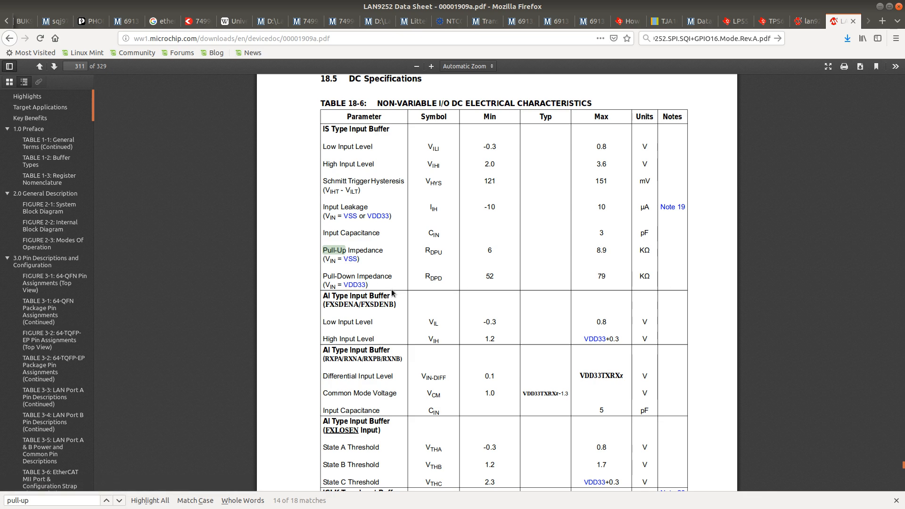
pyautogui.scroll(-3, 391, 289)
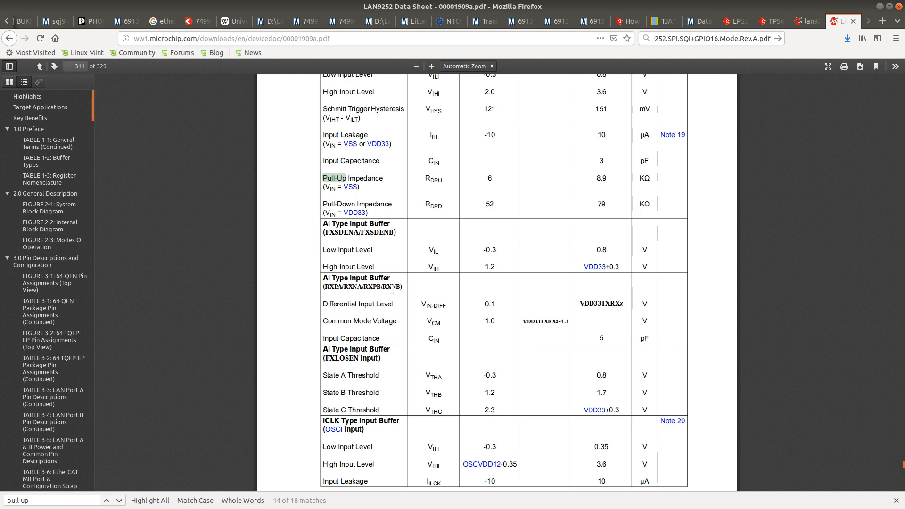
pyautogui.scroll(-2, 392, 290)
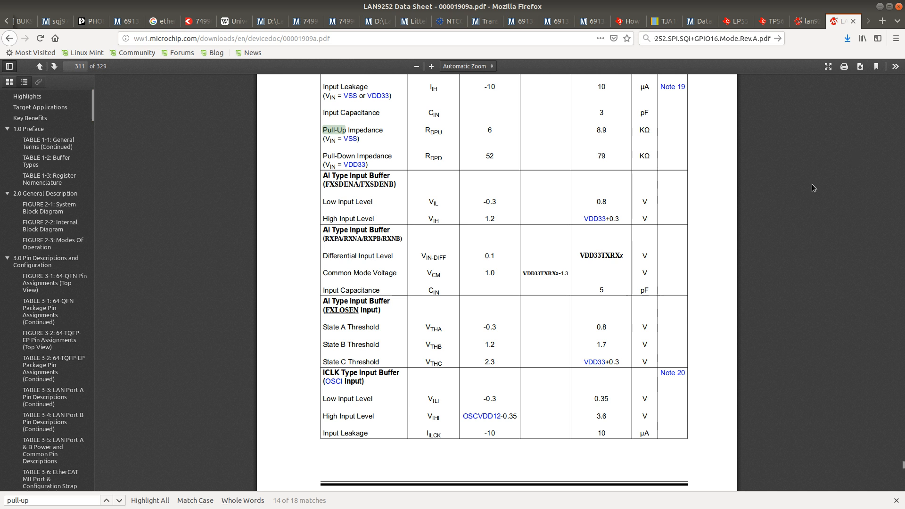
# Step: Switch to the review spreadsheet in LibreOffice Calc and mark the R108, R110, R113 and R116 rows with the green background
pyautogui.hotkey('alt', 'Tab')
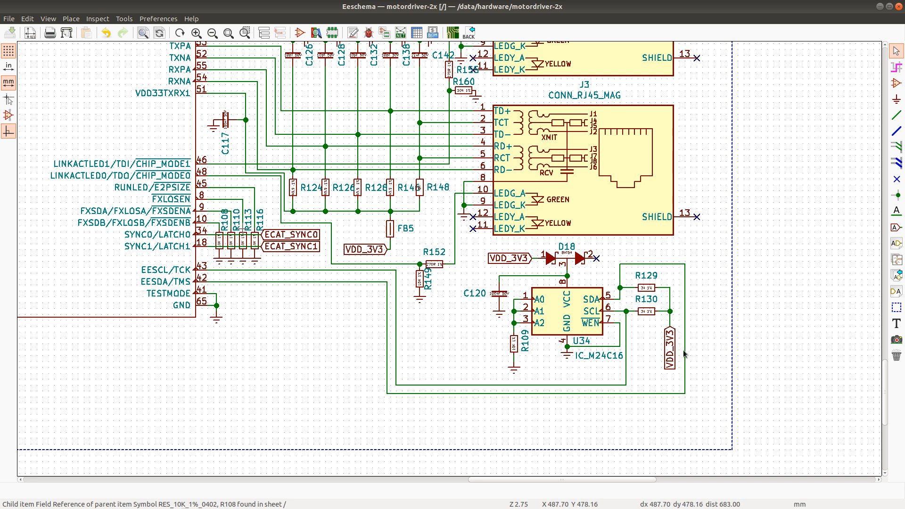
pyautogui.hotkey('alt', 'Tab')
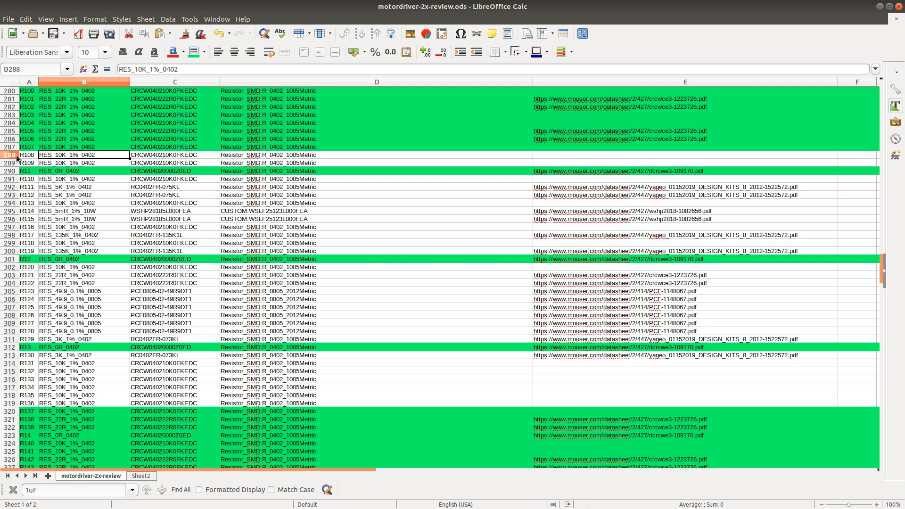
pyautogui.click(10, 155)
pyautogui.keyDown('ctrl'); pyautogui.click(10, 178); pyautogui.keyUp('ctrl')
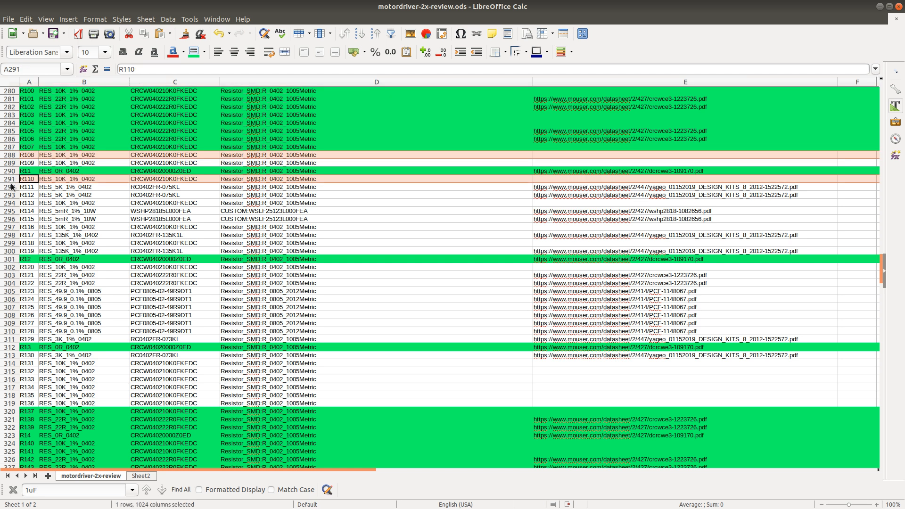
pyautogui.keyDown('ctrl'); pyautogui.click(11, 204); pyautogui.keyUp('ctrl')
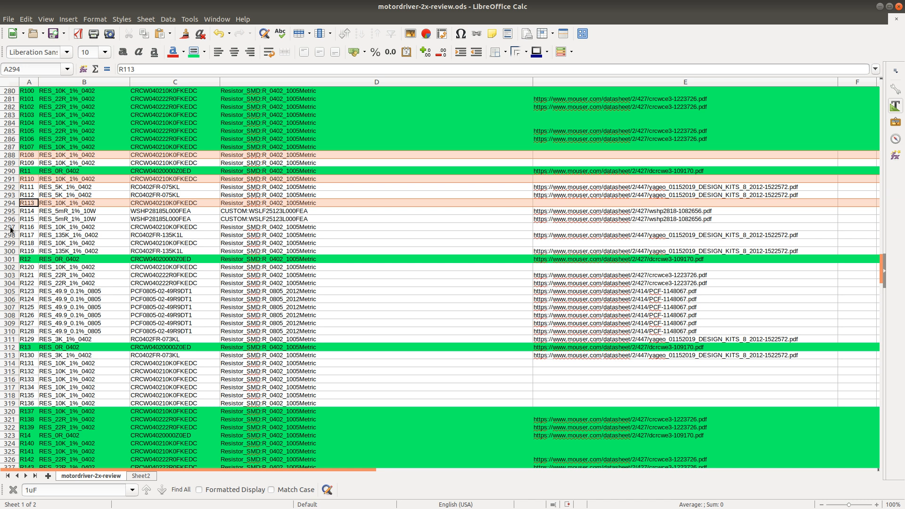
pyautogui.keyDown('ctrl'); pyautogui.click(11, 227); pyautogui.keyUp('ctrl')
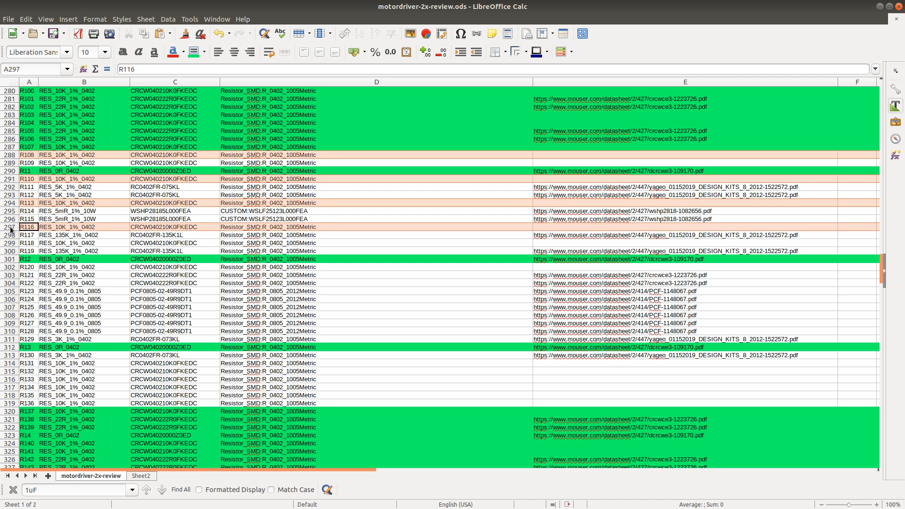
pyautogui.click(192, 54)
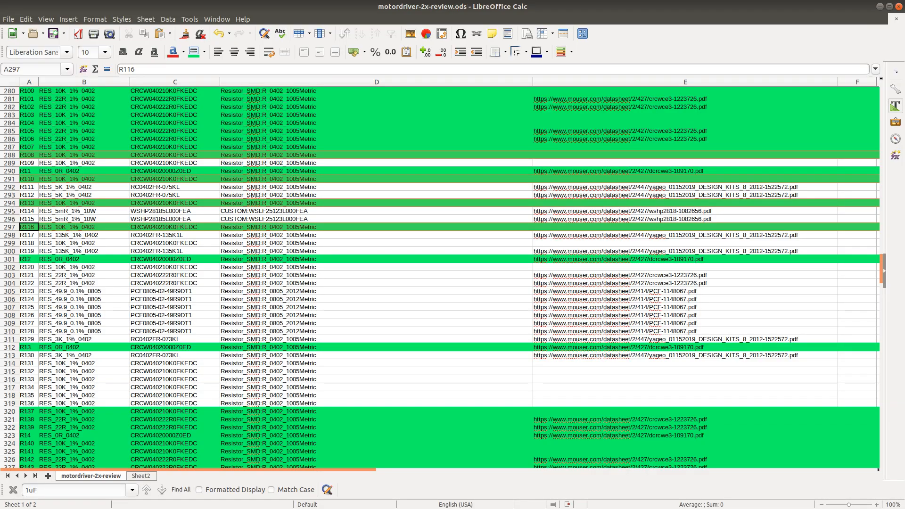
# Step: Switch to Eeschema and find resistor R109 in the schematic
pyautogui.hotkey('alt', 'Tab')
pyautogui.hotkey('ctrl', 'f')
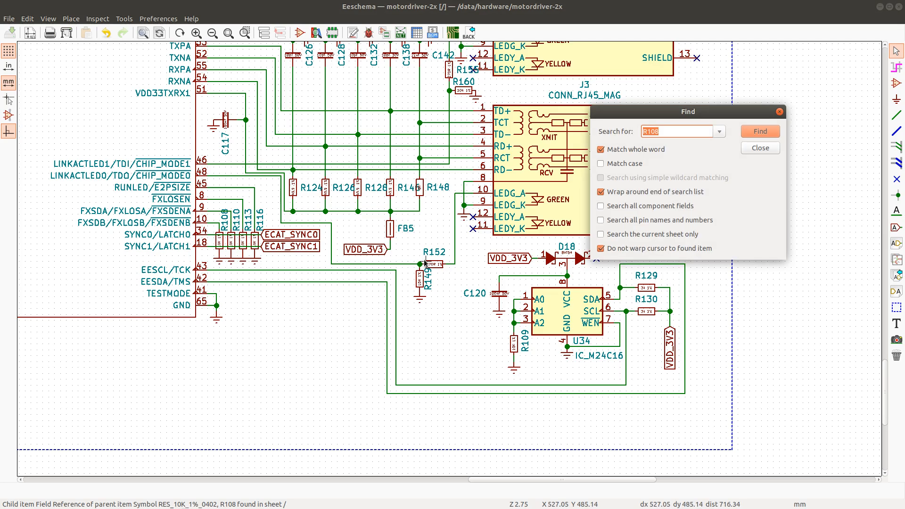
pyautogui.write('R109')
pyautogui.press('Return')
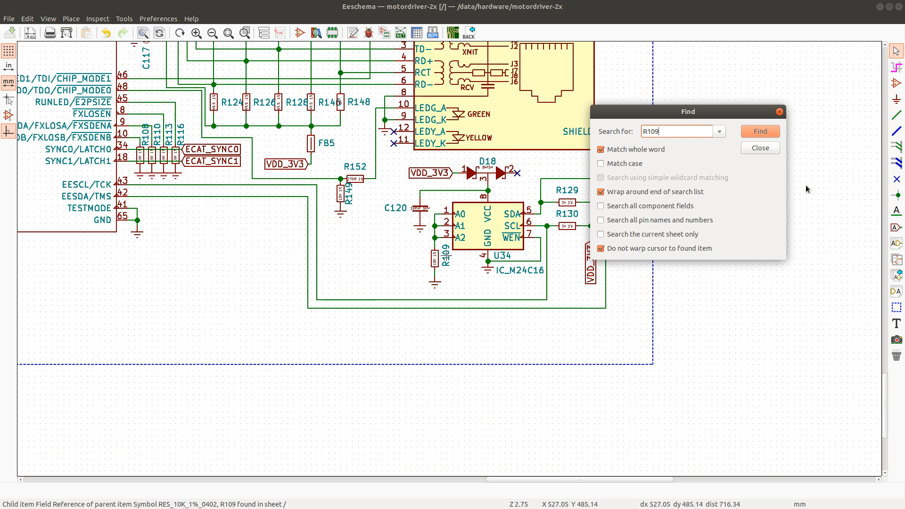
pyautogui.click(760, 149)
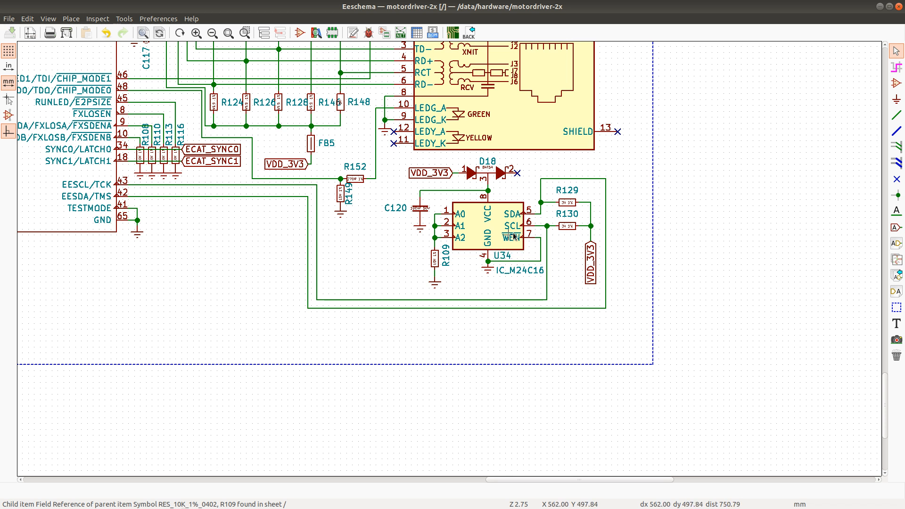
# Step: Open the datasheet linked in the symbol properties of EEPROM U34 and bring it up in Firefox
pyautogui.doubleClick(527, 214)
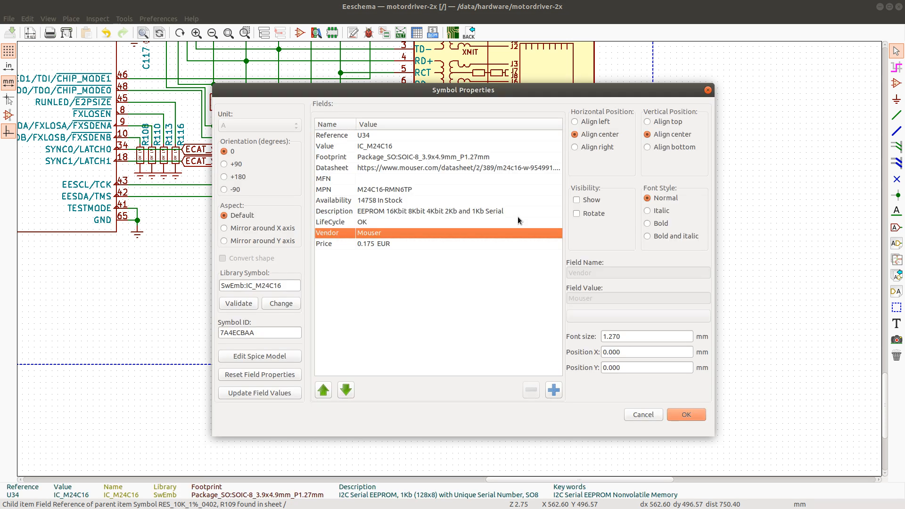
pyautogui.click(456, 169)
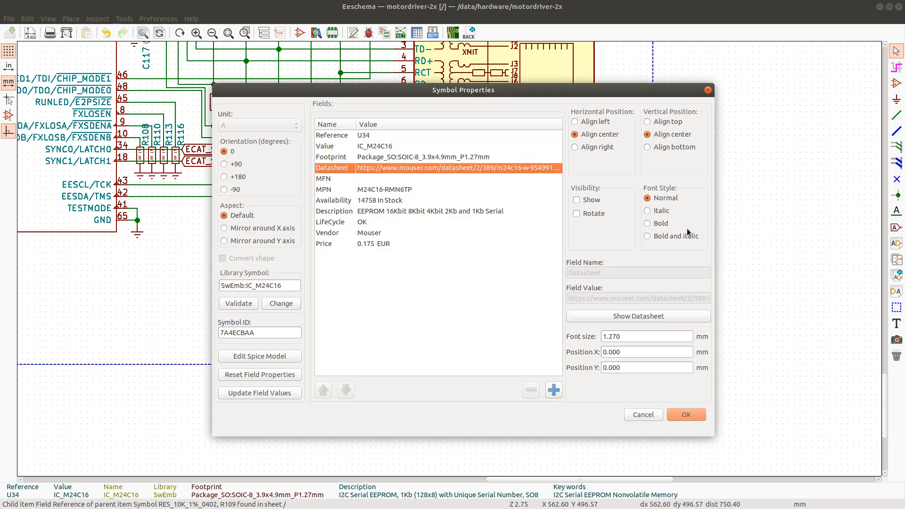
pyautogui.click(646, 317)
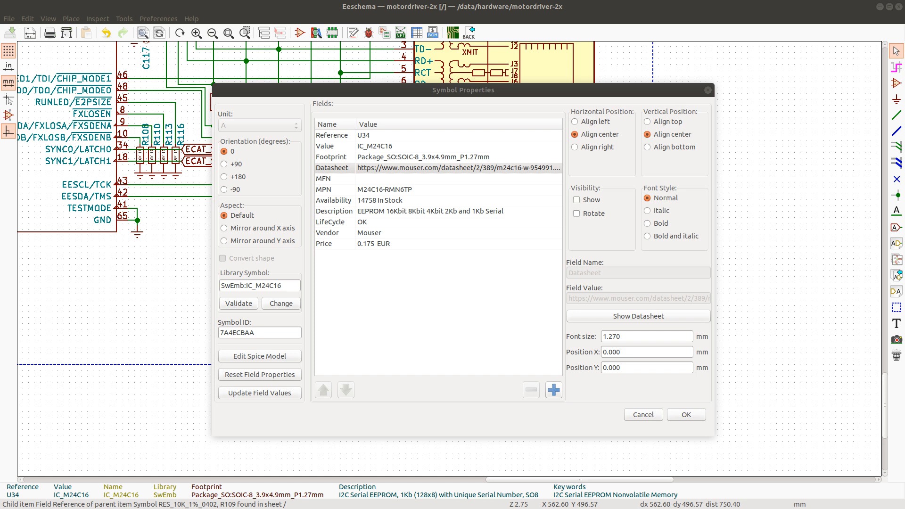
pyautogui.hotkey('alt', 'Tab')
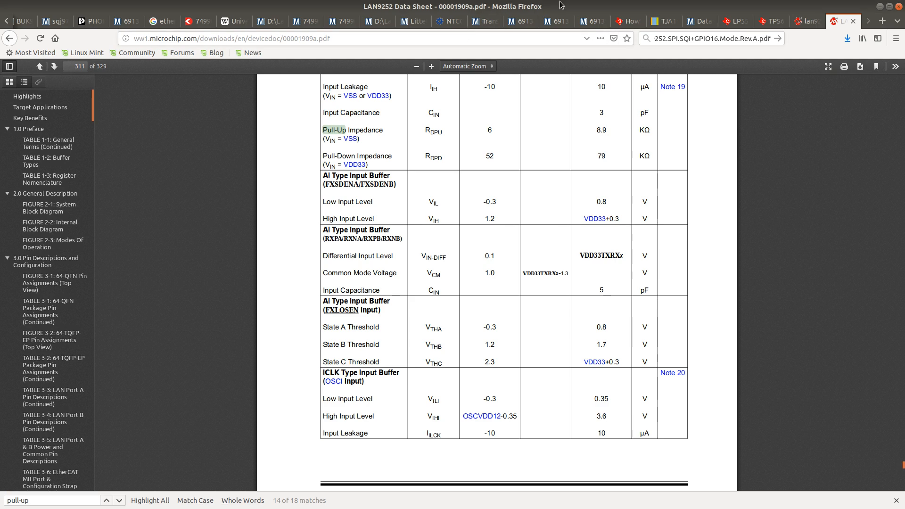
pyautogui.click(771, 20)
pyautogui.moveTo(496, 21); pyautogui.dragTo(511, 37)
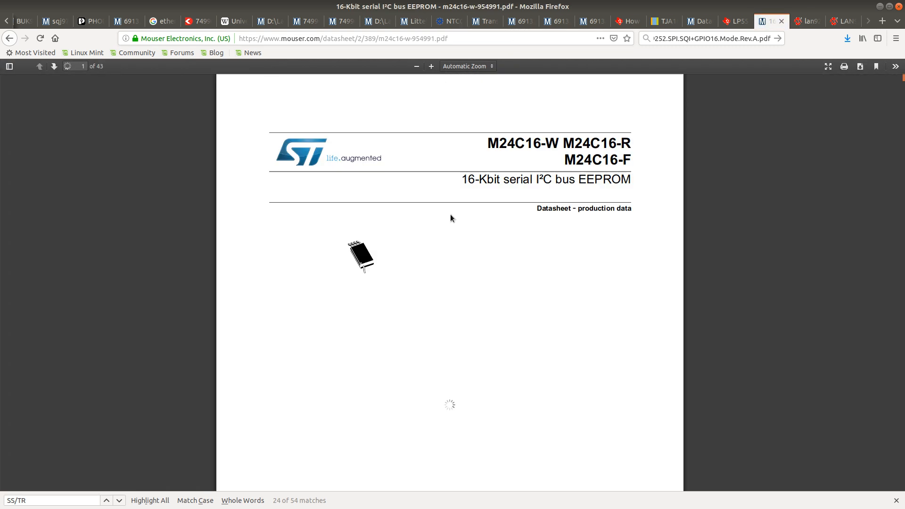
# Step: Search the M24C16 datasheet for "A0" and check each match for information on the address pins
pyautogui.hotkey('ctrl', 'f')
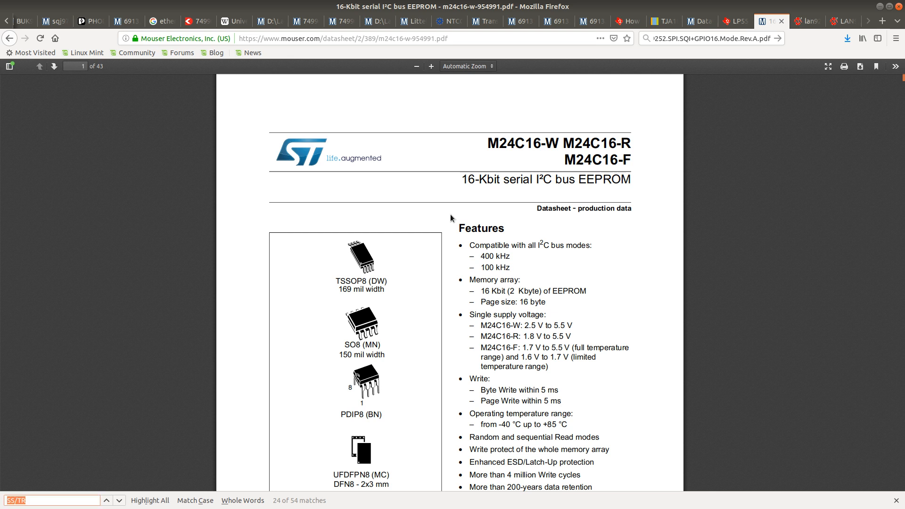
pyautogui.write('A0')
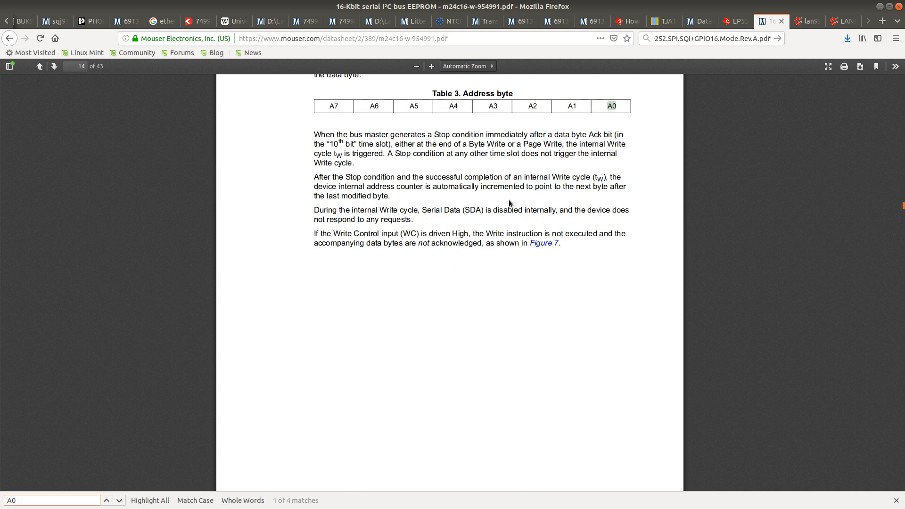
pyautogui.scroll(3, 509, 199)
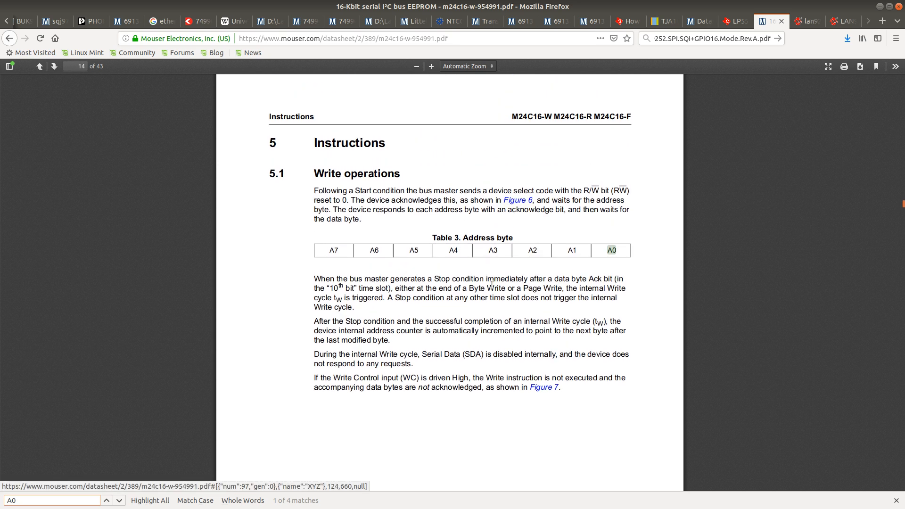
pyautogui.scroll(-3, 489, 321)
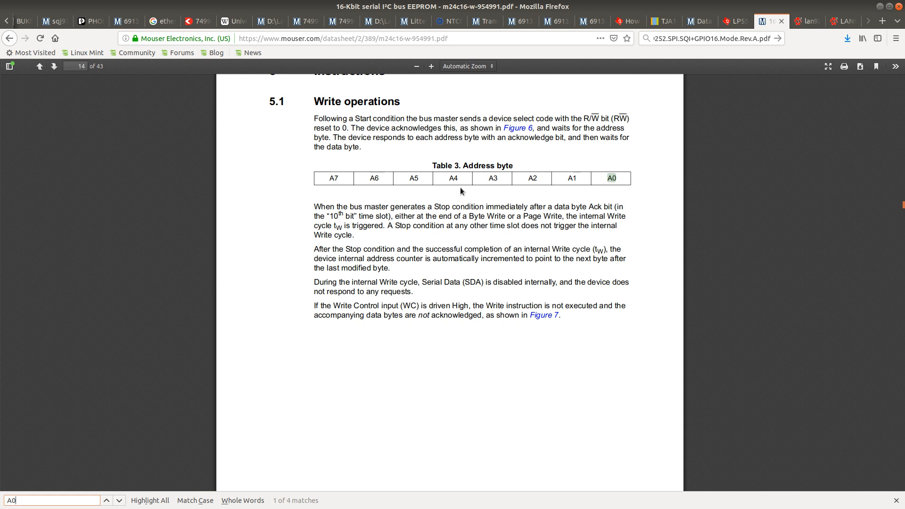
pyautogui.press('Return')
pyautogui.press('Return')
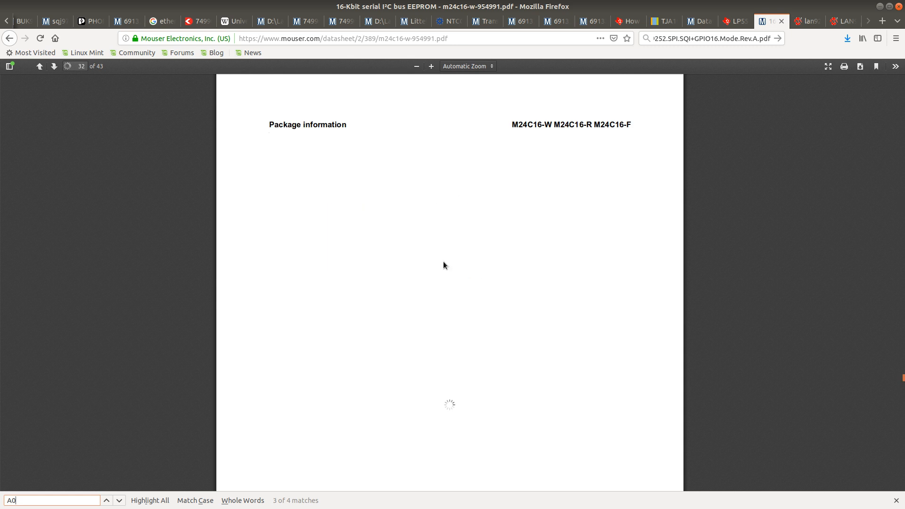
pyautogui.press('Return')
pyautogui.press('Return')
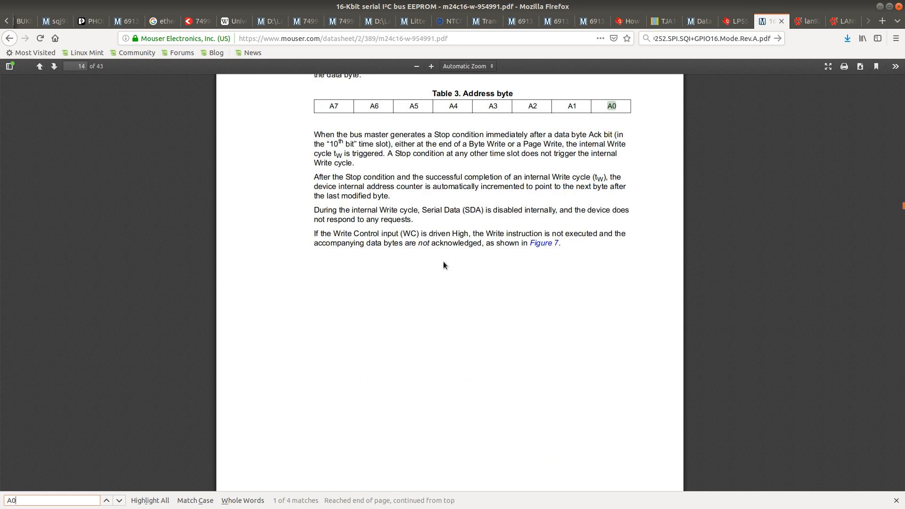
pyautogui.press('Return')
pyautogui.press('Return')
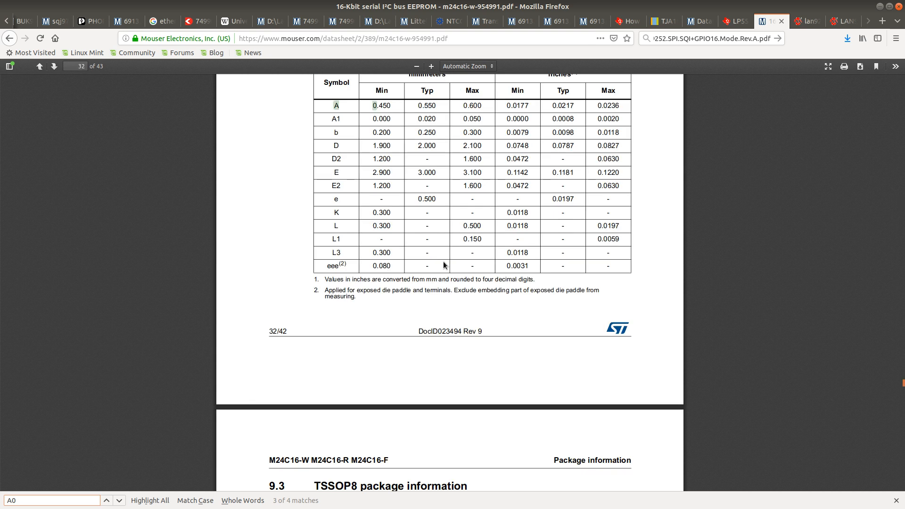
pyautogui.press('Return')
pyautogui.press('Return')
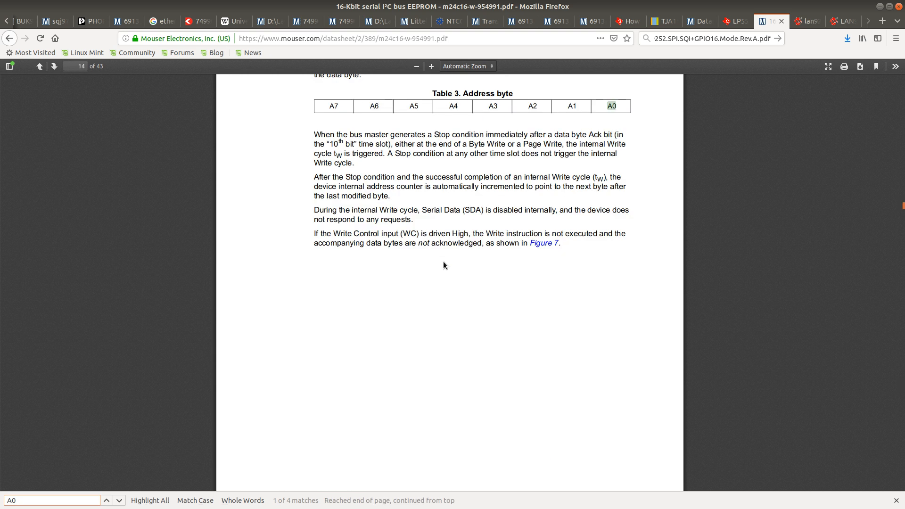
pyautogui.press('BackSpace')
pyautogui.press('BackSpace')
pyautogui.write('ele')
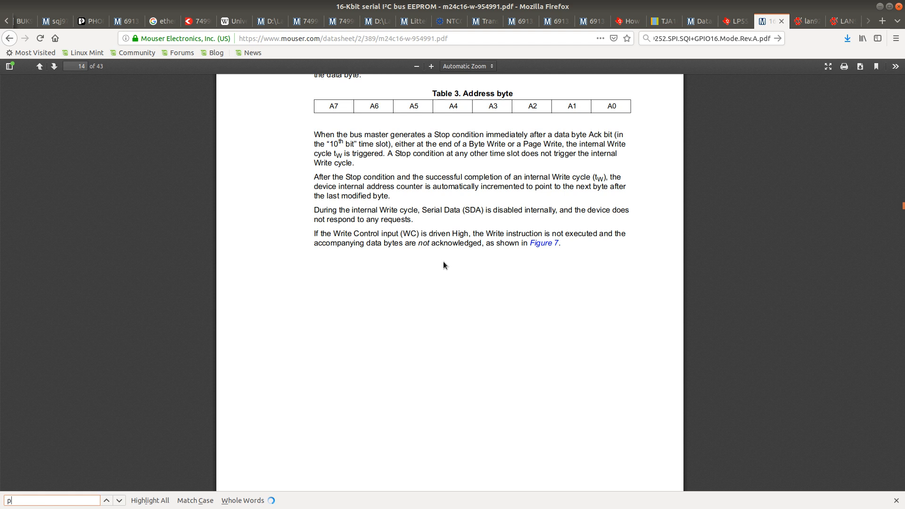
pyautogui.write('ctri')
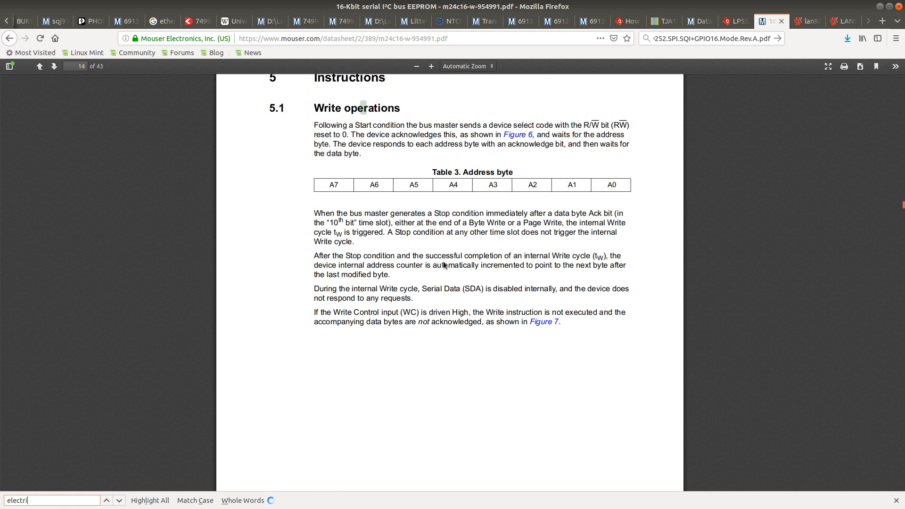
pyautogui.press('BackSpace')
pyautogui.press('BackSpace')
pyautogui.press('BackSpace')
pyautogui.press('BackSpace')
pyautogui.press('BackSpace')
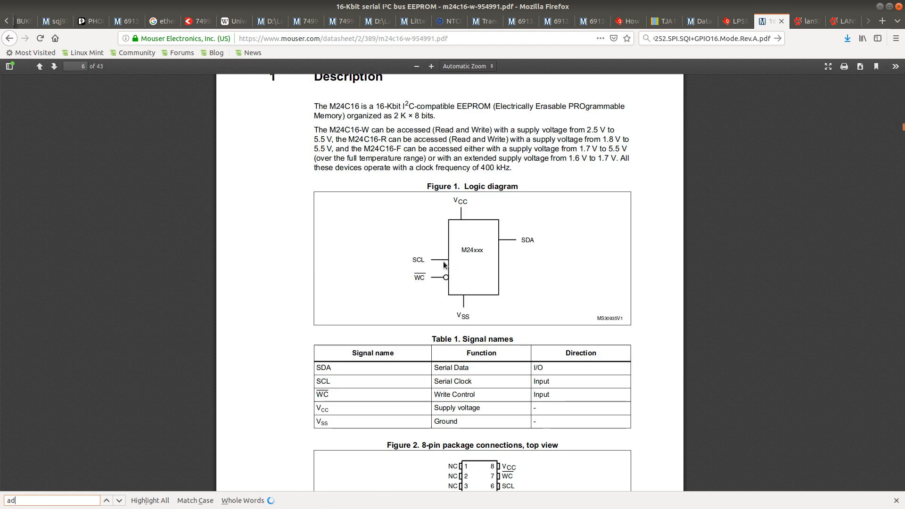
pyautogui.press('BackSpace')
pyautogui.press('BackSpace')
# Step: Search the datasheet for "address" and examine the signal descriptions and the device select code in Table 2
pyautogui.write('address')
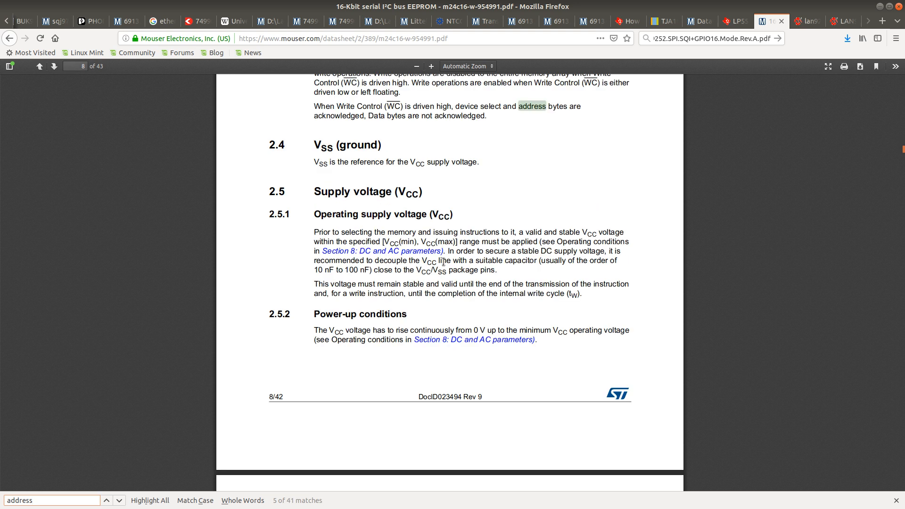
pyautogui.scroll(4, 429, 161)
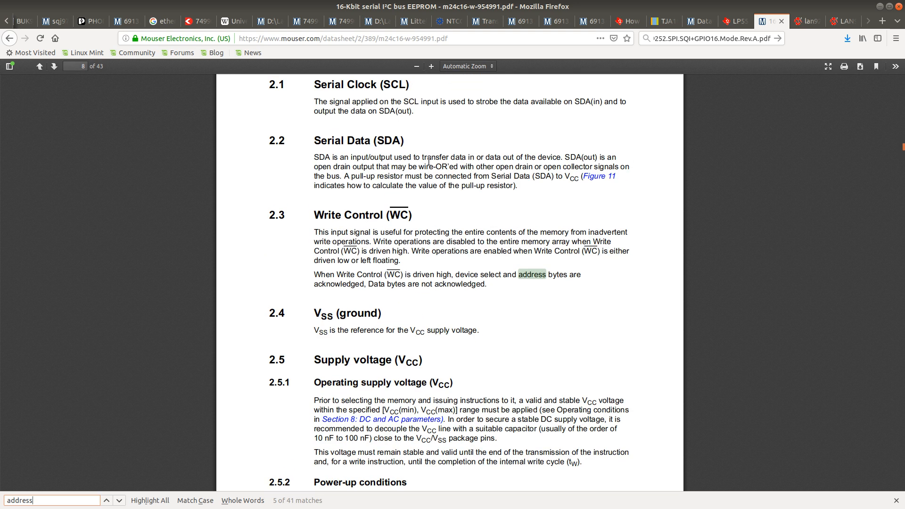
pyautogui.scroll(-5, 429, 160)
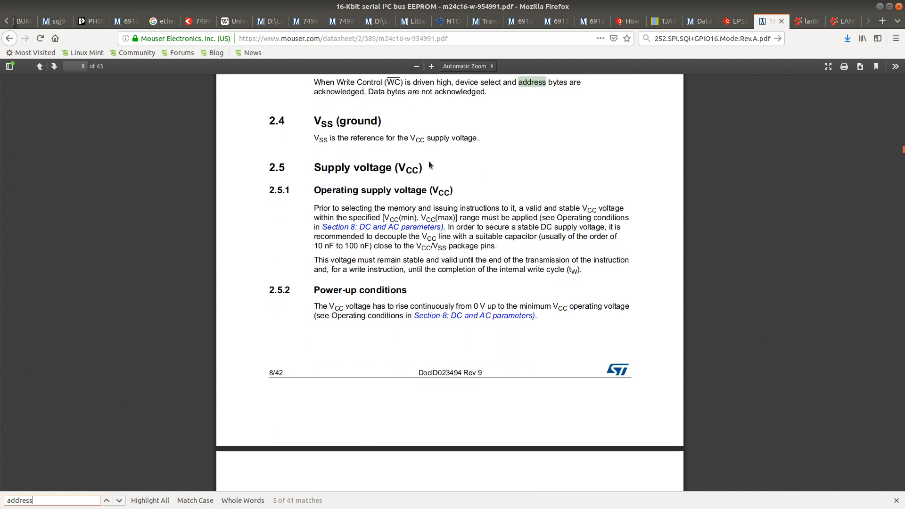
pyautogui.press('Return')
pyautogui.press('Return')
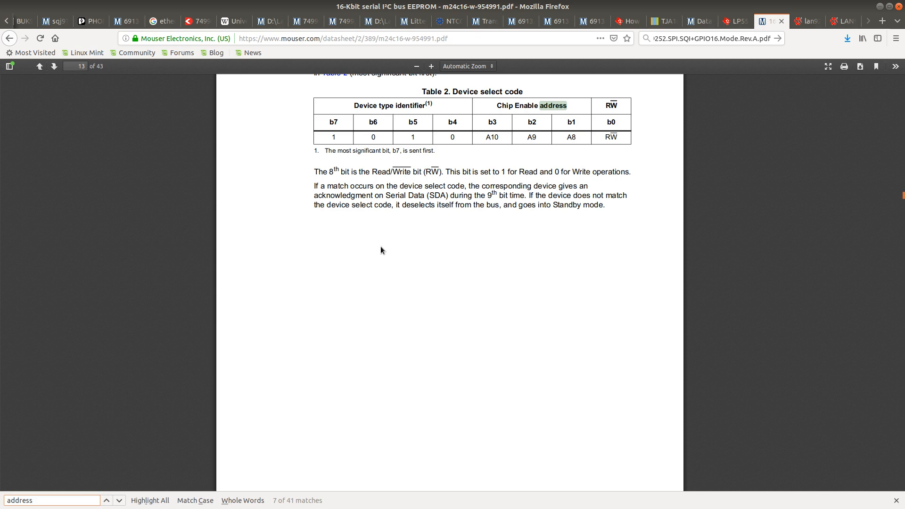
pyautogui.scroll(-3, 381, 250)
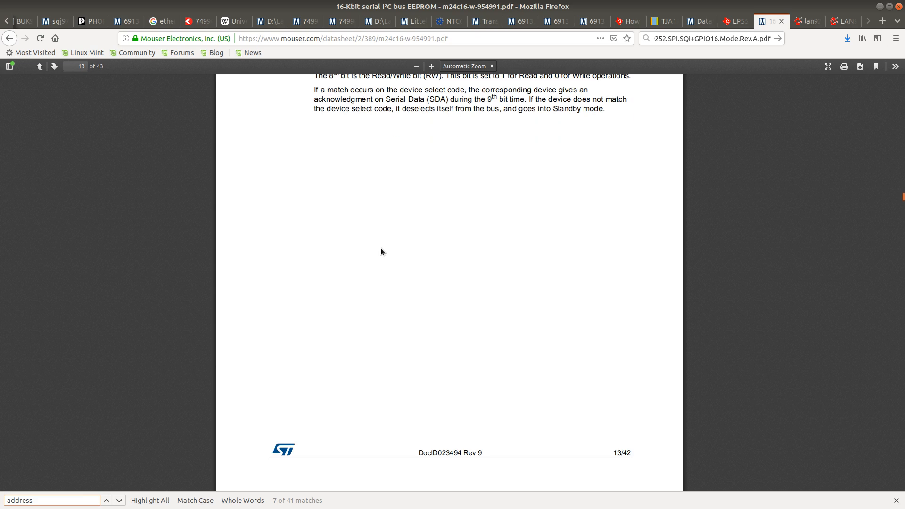
pyautogui.scroll(-2, 381, 251)
pyautogui.scroll(-3, 381, 251)
pyautogui.scroll(-1, 380, 251)
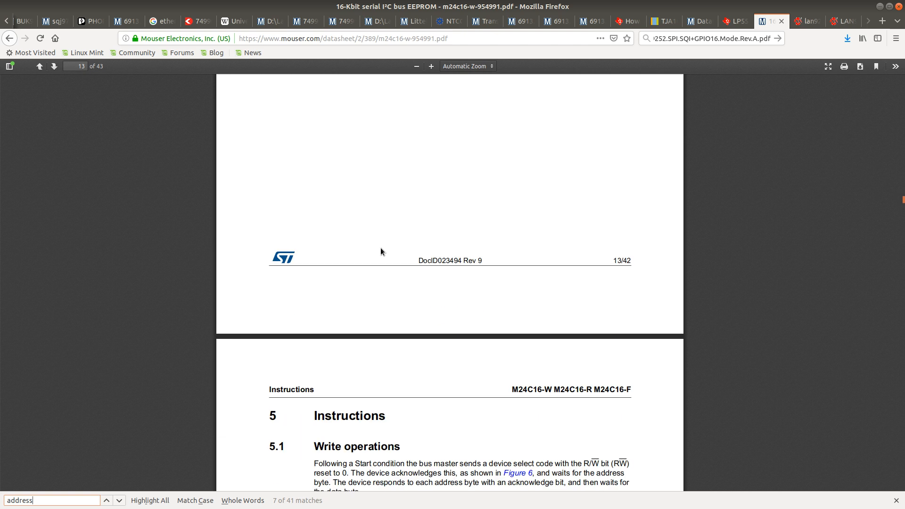
# Step: Step through the following "address" matches in the write operations sections, covering Address byte, Byte Write and Page Write
pyautogui.press('Return')
pyautogui.press('Return')
pyautogui.press('Return')
pyautogui.press('Return')
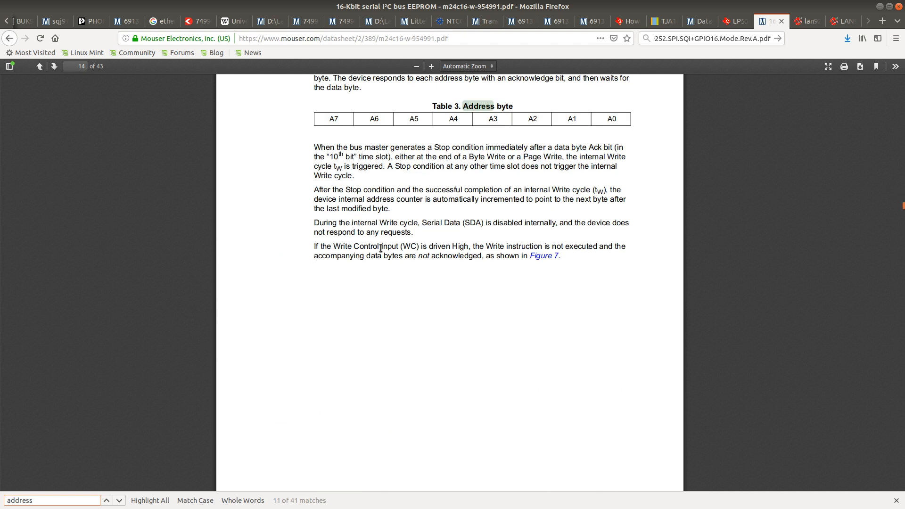
pyautogui.press('Return')
pyautogui.press('Return')
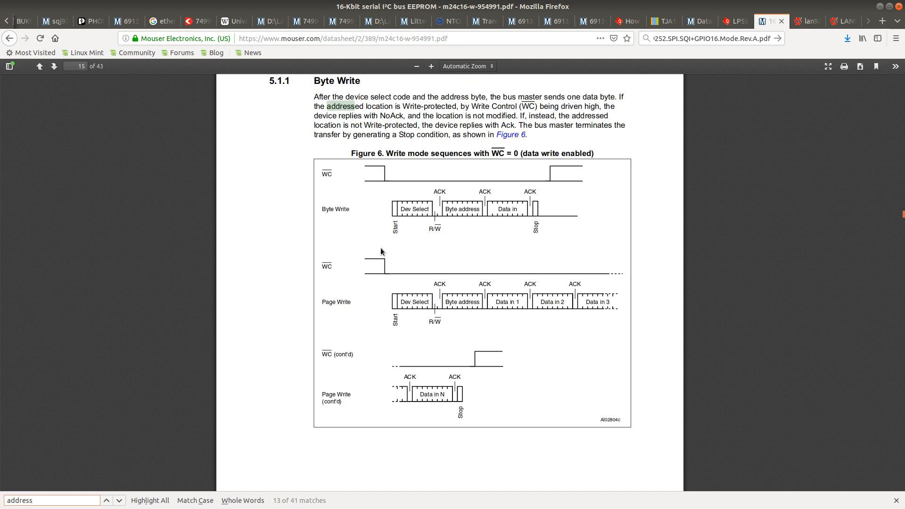
pyautogui.press('Return')
pyautogui.press('Return')
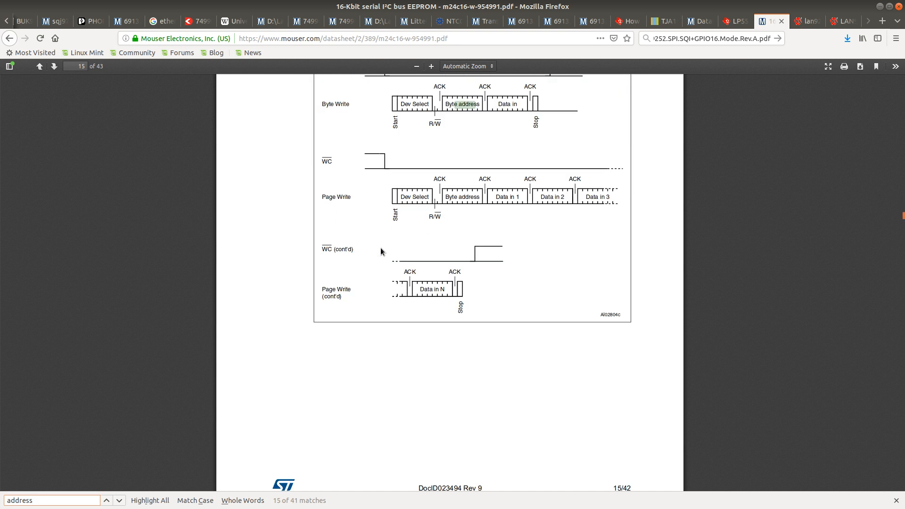
pyautogui.press('Return')
pyautogui.press('Return')
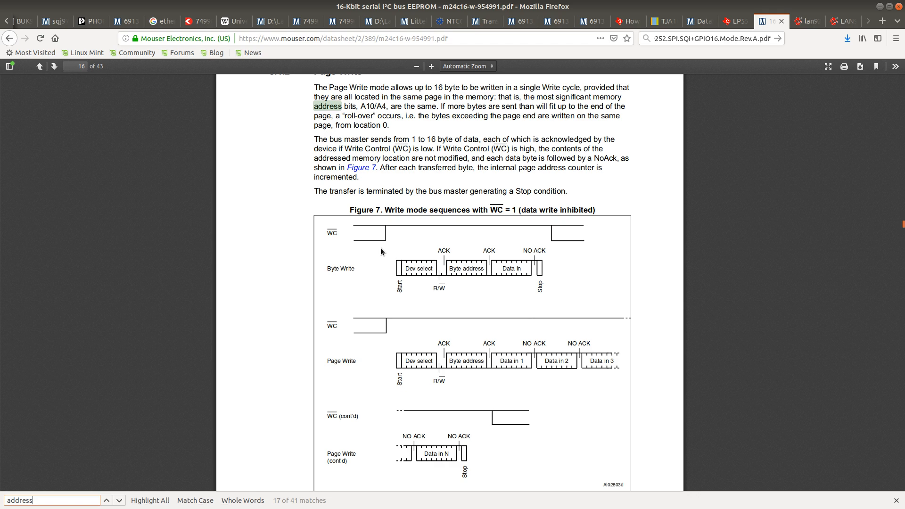
pyautogui.press('Return')
pyautogui.press('Return')
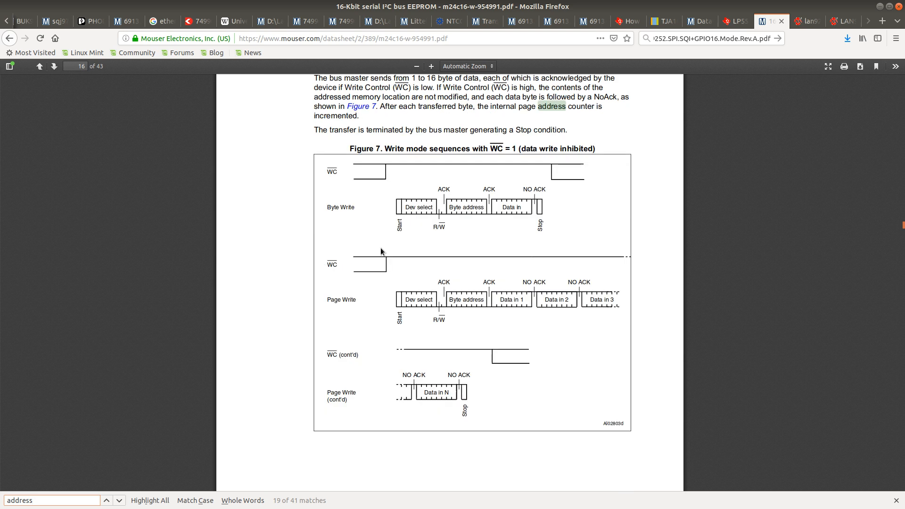
# Step: Step through the remaining "address" matches in the read operations sections until the search wraps around to the table of contents
pyautogui.press('Return')
pyautogui.press('Return')
pyautogui.press('Return')
pyautogui.press('Return')
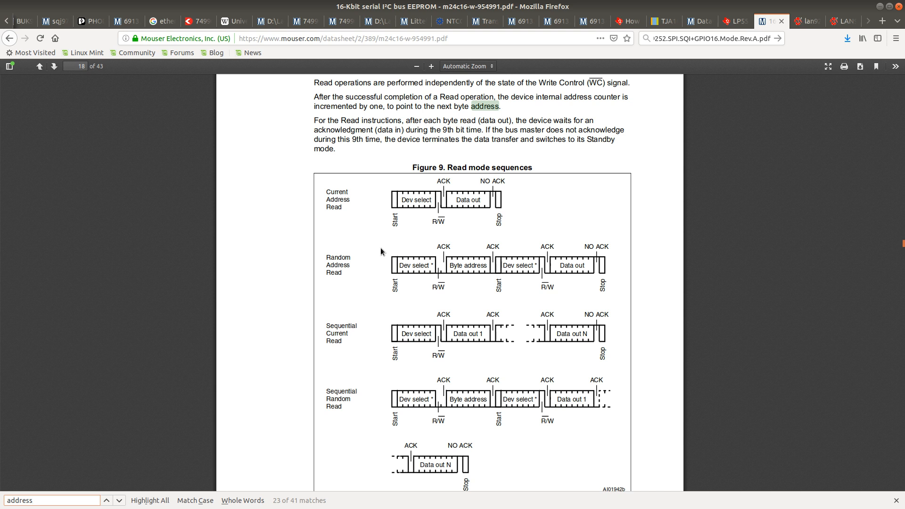
pyautogui.press('Return')
pyautogui.press('Return')
pyautogui.press('Return')
pyautogui.press('Return')
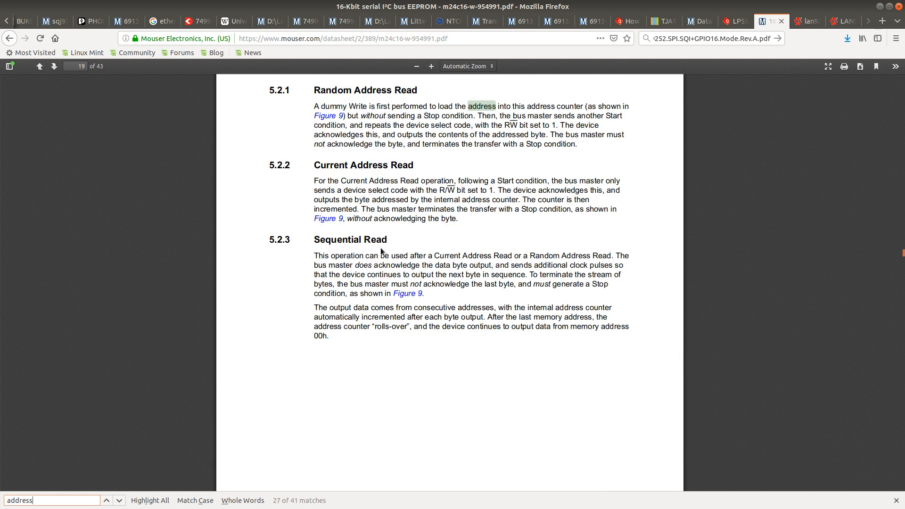
pyautogui.press('Return')
pyautogui.press('Return')
pyautogui.press('Return')
pyautogui.press('Return')
pyautogui.press('Return')
pyautogui.press('Return')
pyautogui.press('Return')
pyautogui.press('Return')
pyautogui.press('Return')
pyautogui.press('Return')
pyautogui.press('Return')
pyautogui.press('Return')
pyautogui.press('Return')
pyautogui.press('Return')
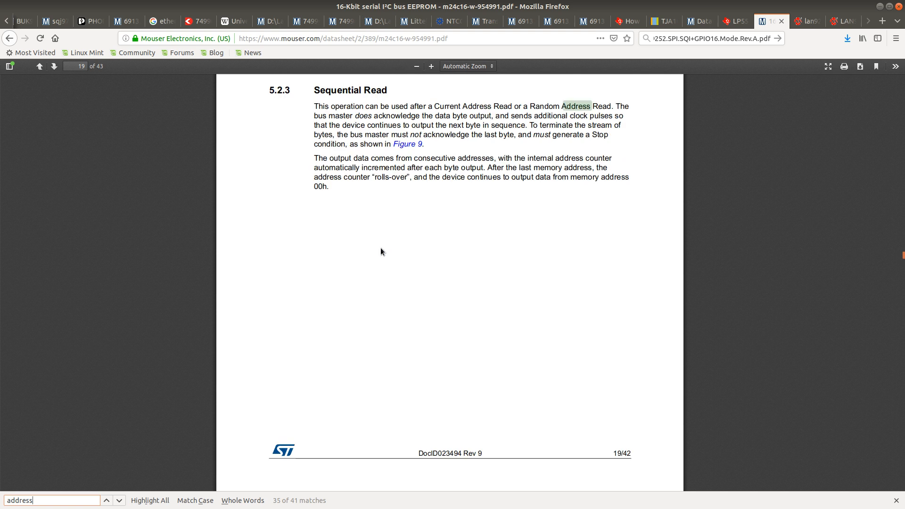
pyautogui.press('Return')
pyautogui.press('Return')
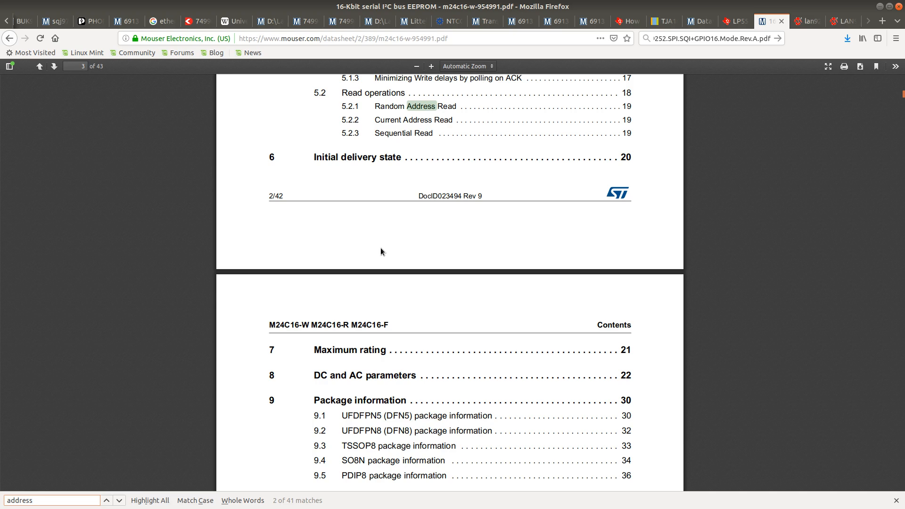
# Step: Look over the datasheet's first page and contents list and open section 4.5 Device addressing
pyautogui.scroll(15, 402, 213)
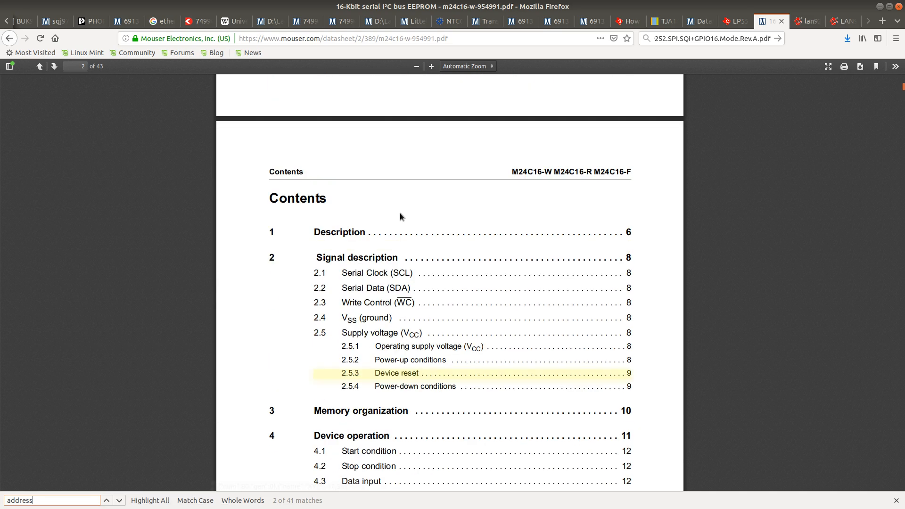
pyautogui.scroll(10, 399, 216)
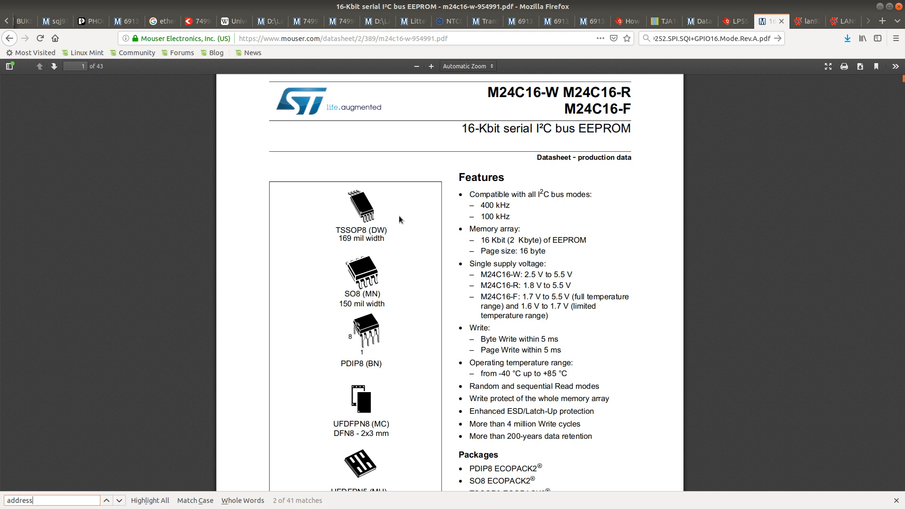
pyautogui.scroll(-15, 398, 218)
pyautogui.scroll(-2, 400, 220)
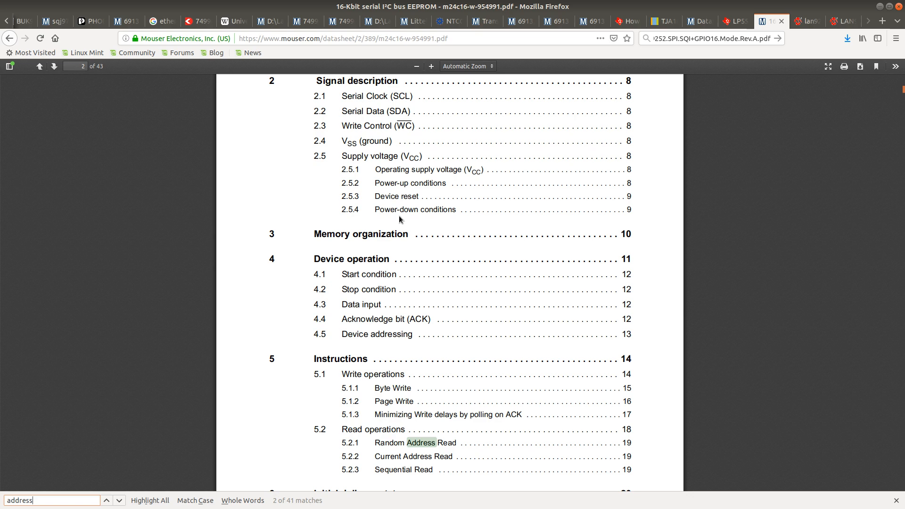
pyautogui.click(380, 334)
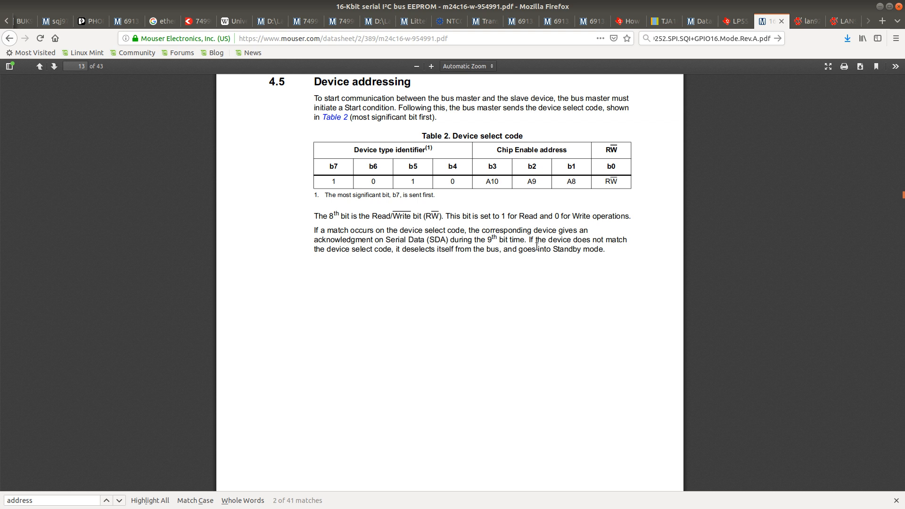
# Step: Read section 4.5 Device addressing, including the chip enable address bits in Table 2 and the notes beneath it
pyautogui.scroll(-6, 537, 246)
pyautogui.scroll(3, 537, 247)
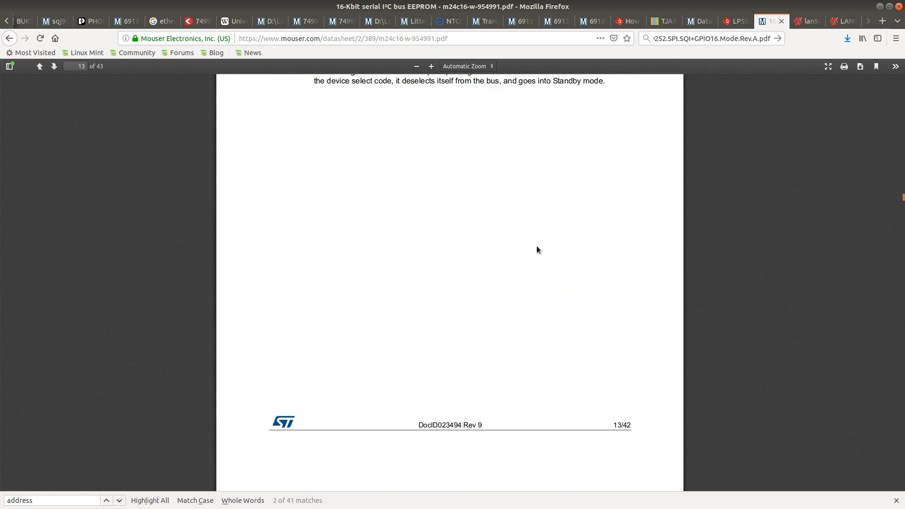
pyautogui.scroll(5, 537, 248)
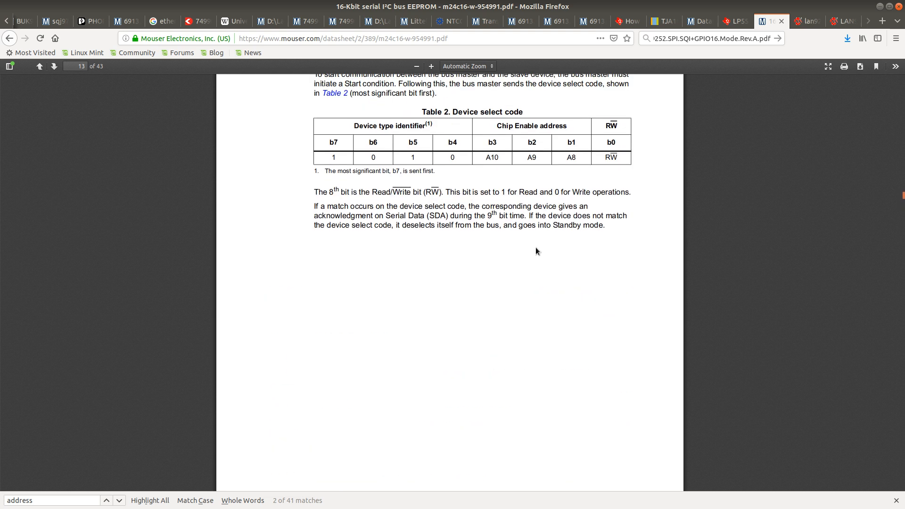
pyautogui.scroll(4, 535, 247)
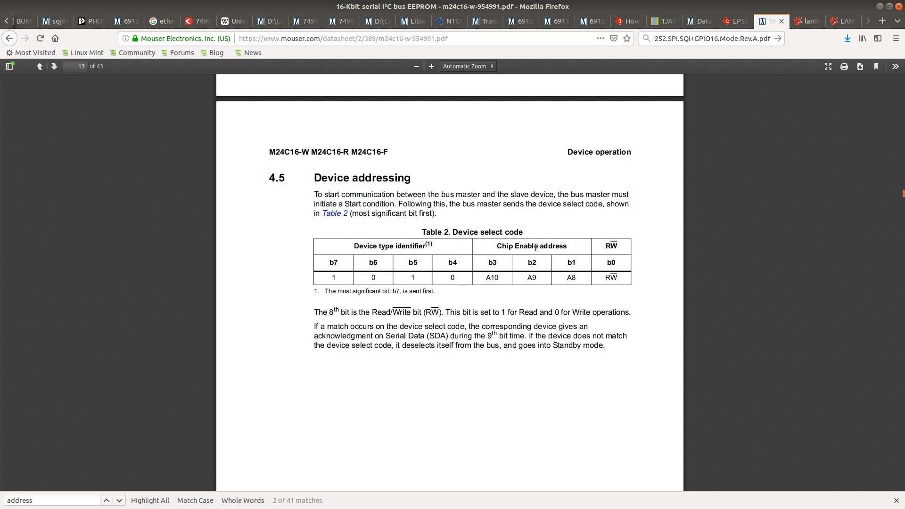
# Step: Skim the datasheet from the write operations through the DC and AC parameters to the UFDFPN5 package information in section 9.1
pyautogui.scroll(-20, 535, 247)
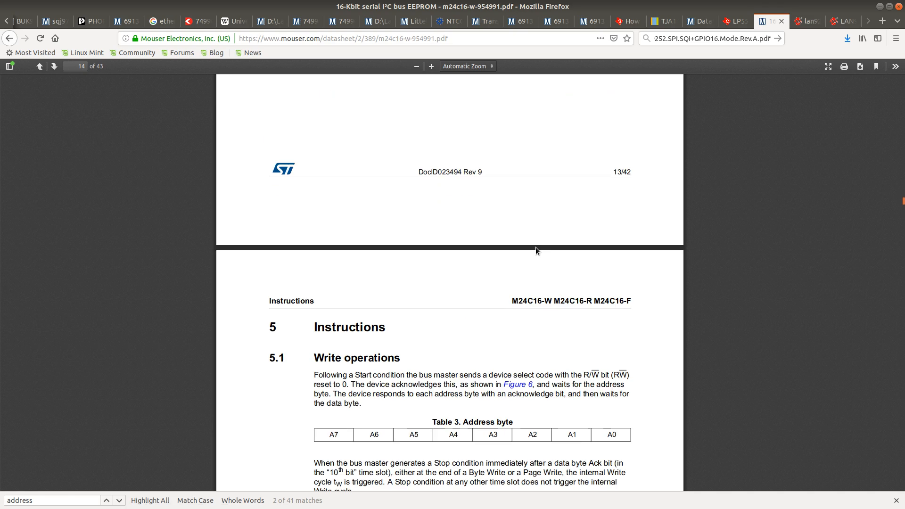
pyautogui.scroll(-20, 536, 247)
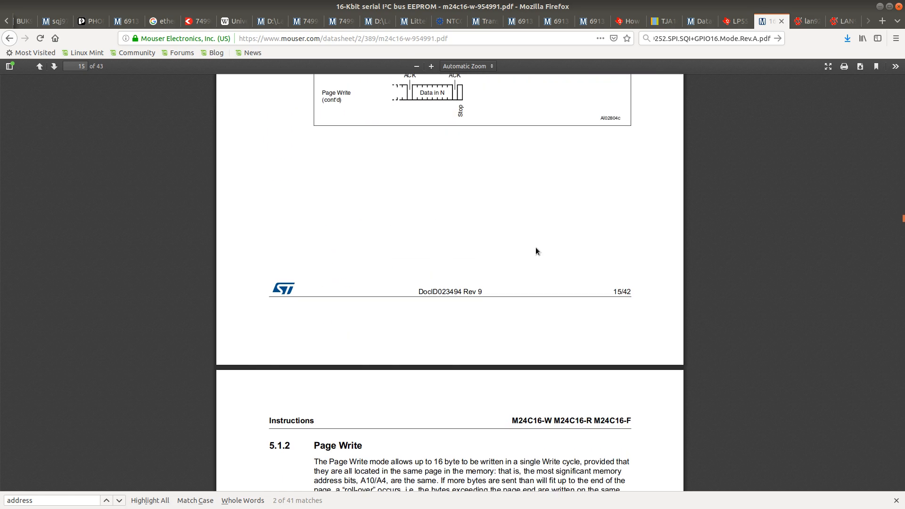
pyautogui.scroll(-20, 535, 247)
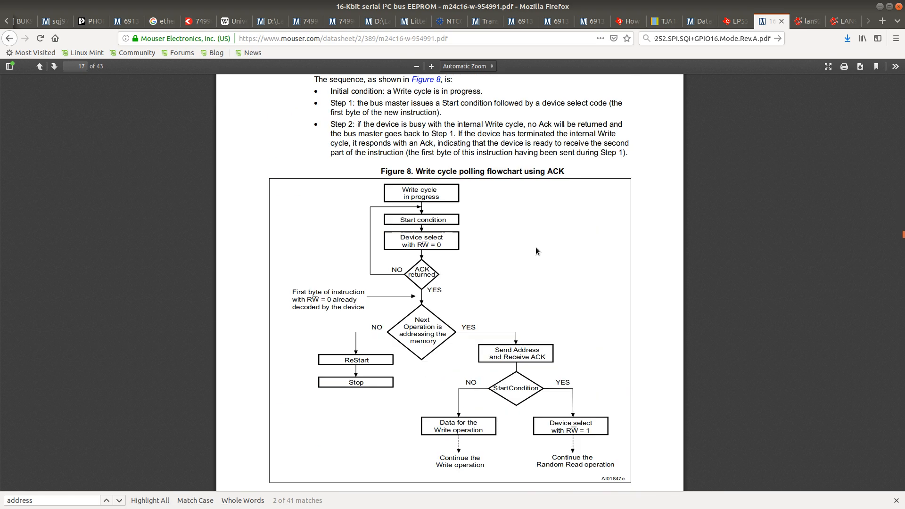
pyautogui.scroll(-20, 535, 250)
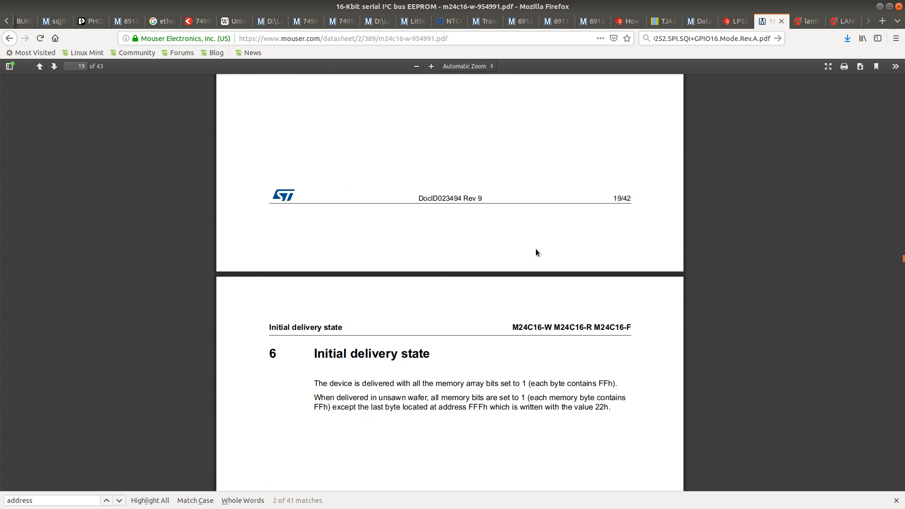
pyautogui.scroll(-20, 535, 249)
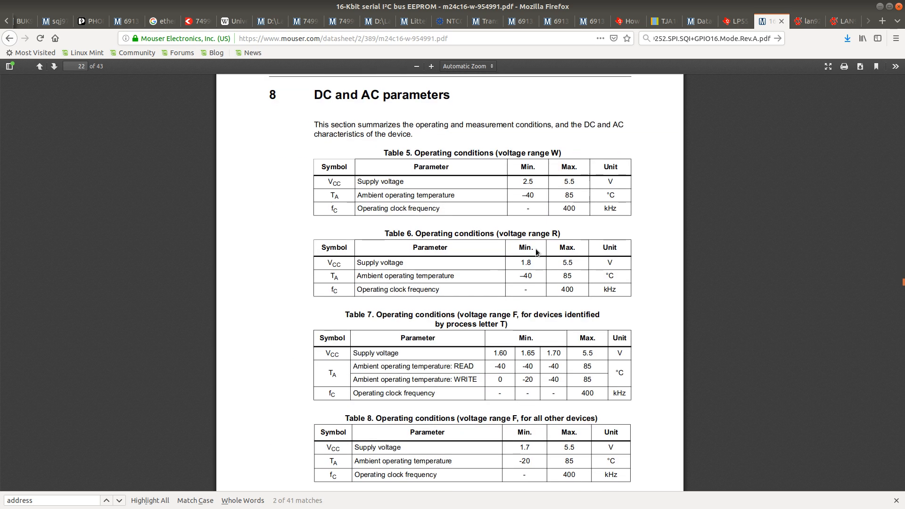
pyautogui.scroll(-20, 535, 253)
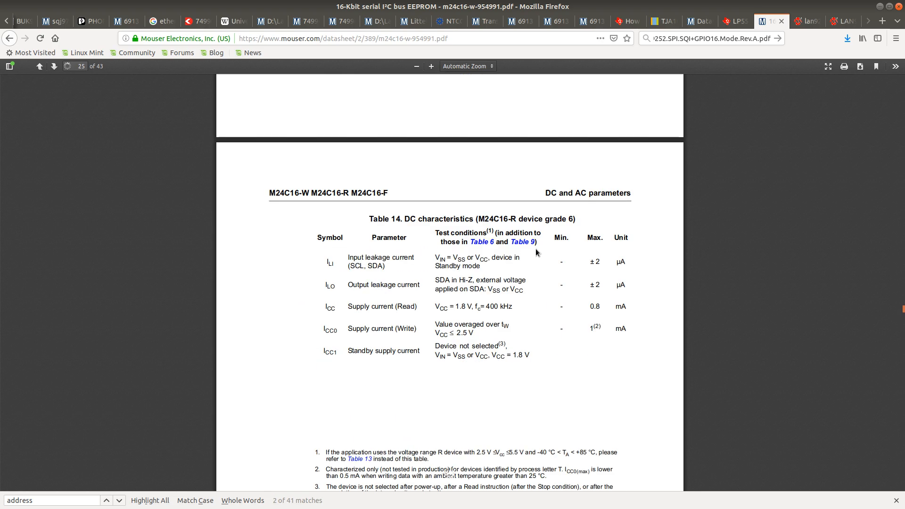
pyautogui.scroll(-20, 535, 253)
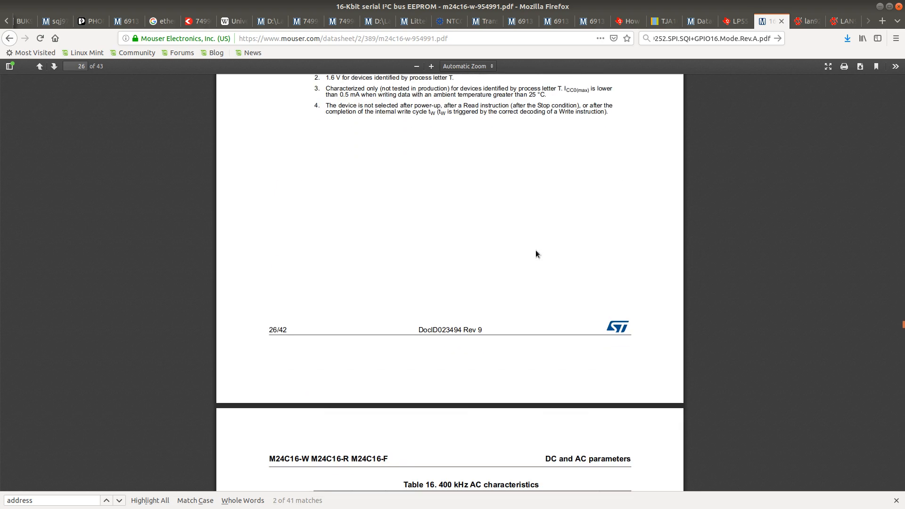
pyautogui.scroll(-20, 535, 254)
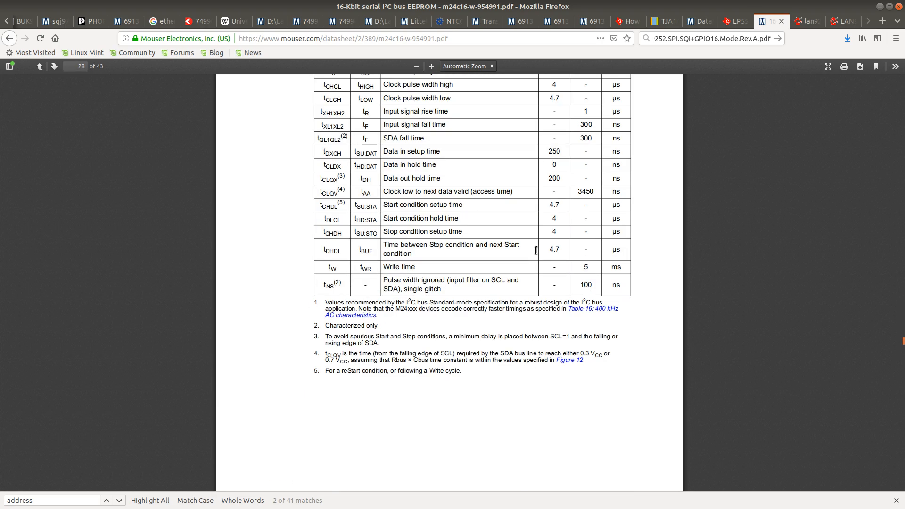
pyautogui.scroll(-20, 535, 254)
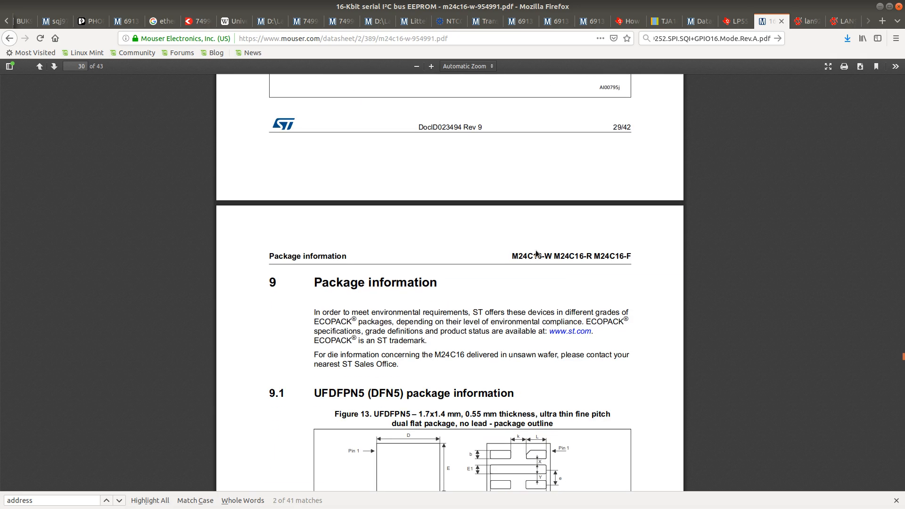
pyautogui.scroll(-8, 536, 254)
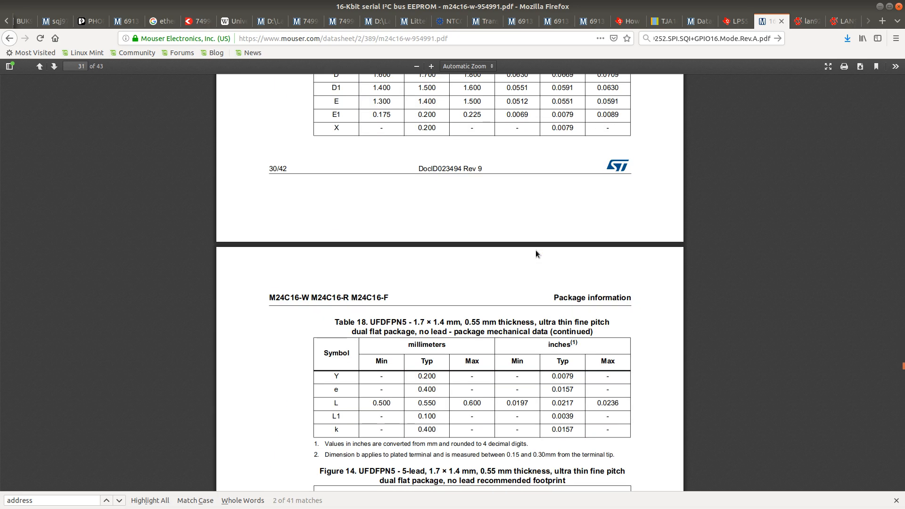
pyautogui.scroll(10, 536, 253)
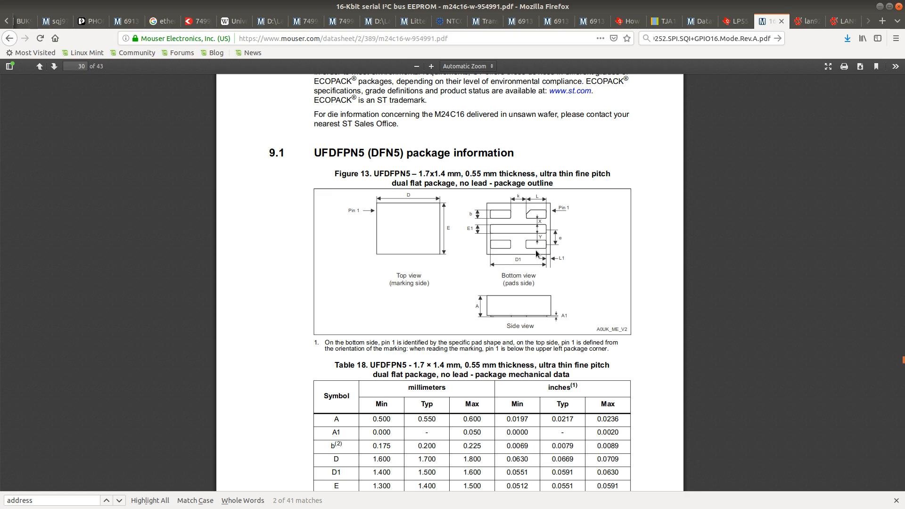
# Step: Look through the M24C16 datasheet's package information, covering the UFDFPN5, UFDFPN8 and TSSOP8 drawings and dimension tables
pyautogui.scroll(10, 535, 254)
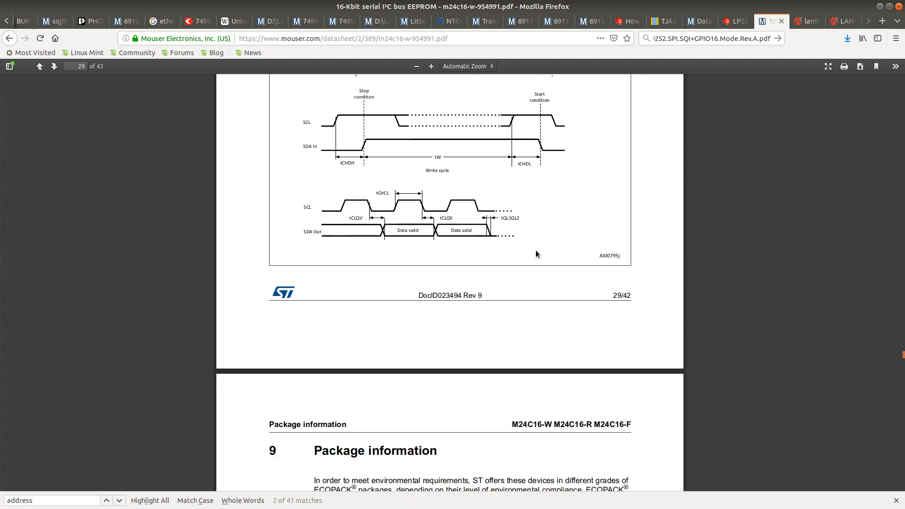
pyautogui.scroll(-20, 535, 254)
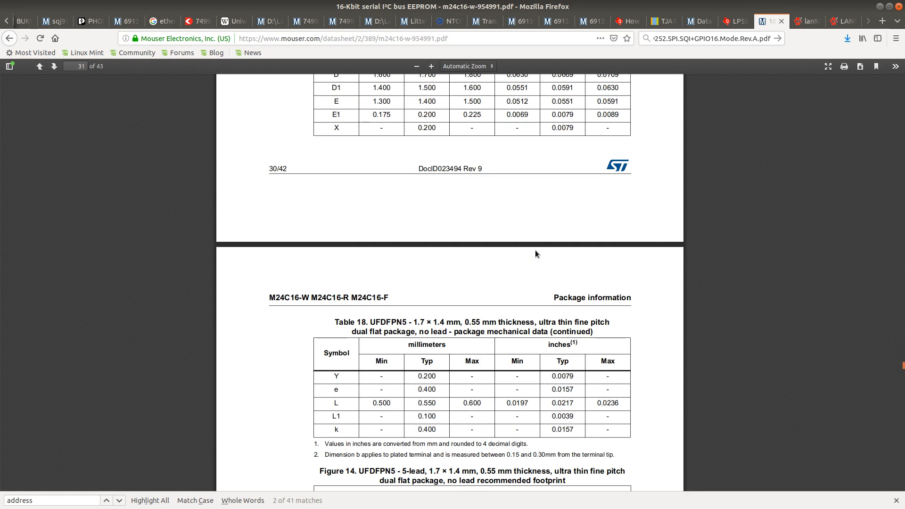
pyautogui.scroll(-15, 536, 254)
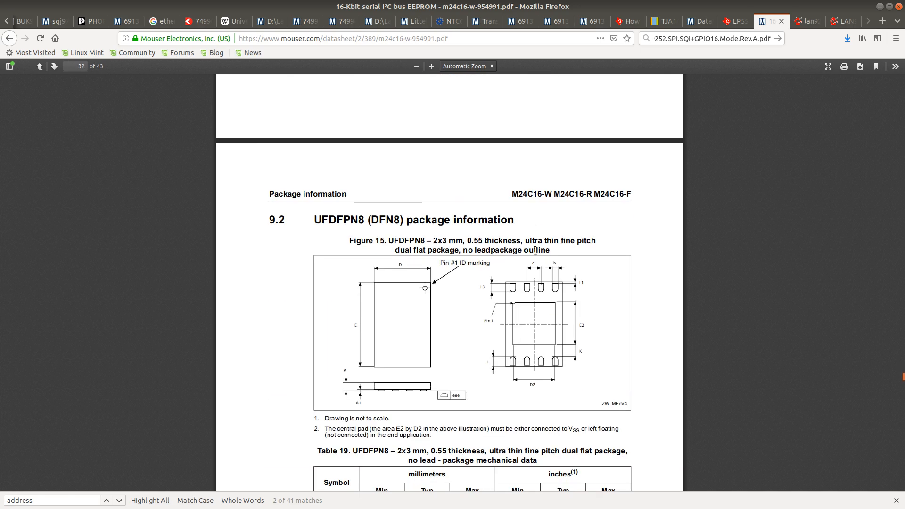
pyautogui.scroll(4, 536, 254)
pyautogui.scroll(-20, 535, 254)
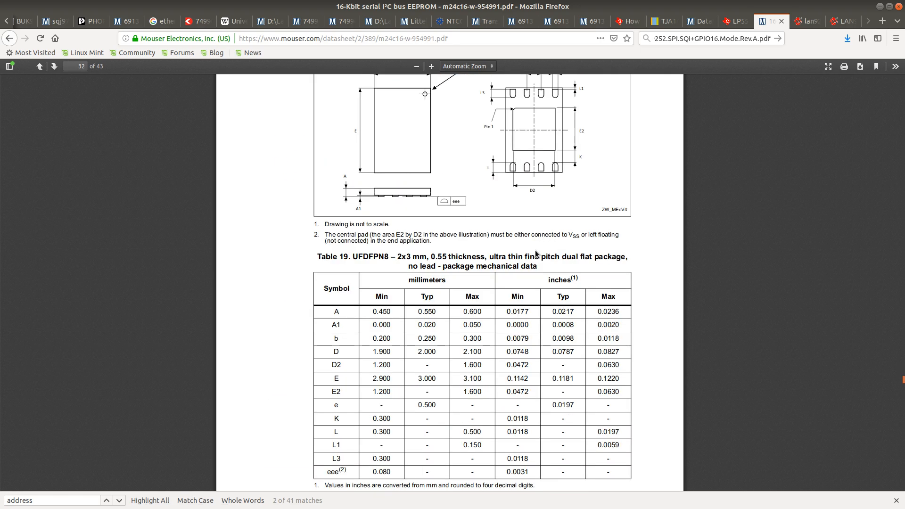
pyautogui.scroll(2, 535, 254)
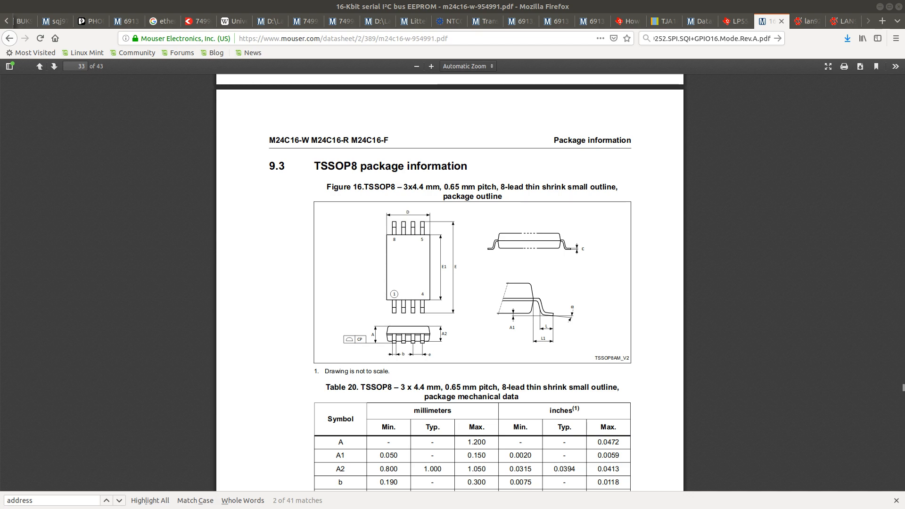
# Step: Switch to the motordriver-2x-review spreadsheet in LibreOffice Calc and fill the whole R109 row with yellow
pyautogui.hotkey('alt', 'Tab')
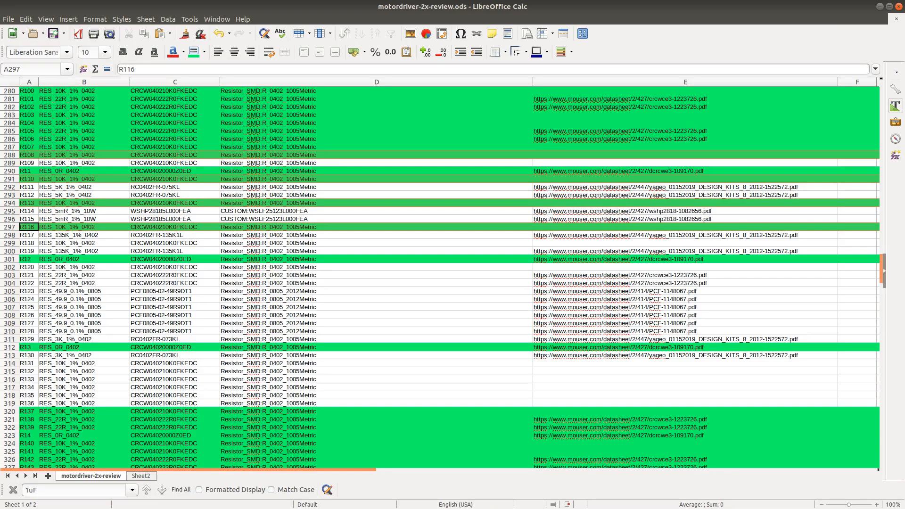
pyautogui.click(11, 162)
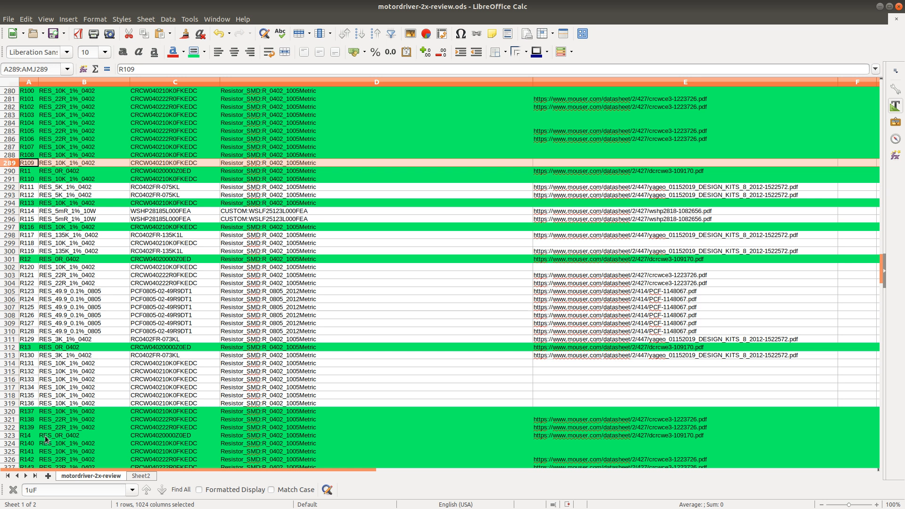
pyautogui.click(204, 52)
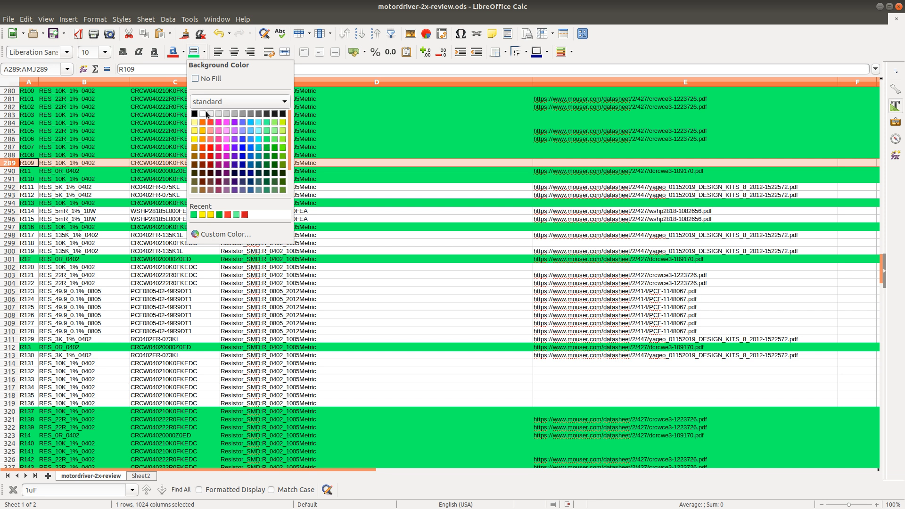
pyautogui.click(195, 140)
# Step: Take the next unreviewed resistor, R111, from the spreadsheet and locate it in the Eeschema schematic
pyautogui.click(33, 187)
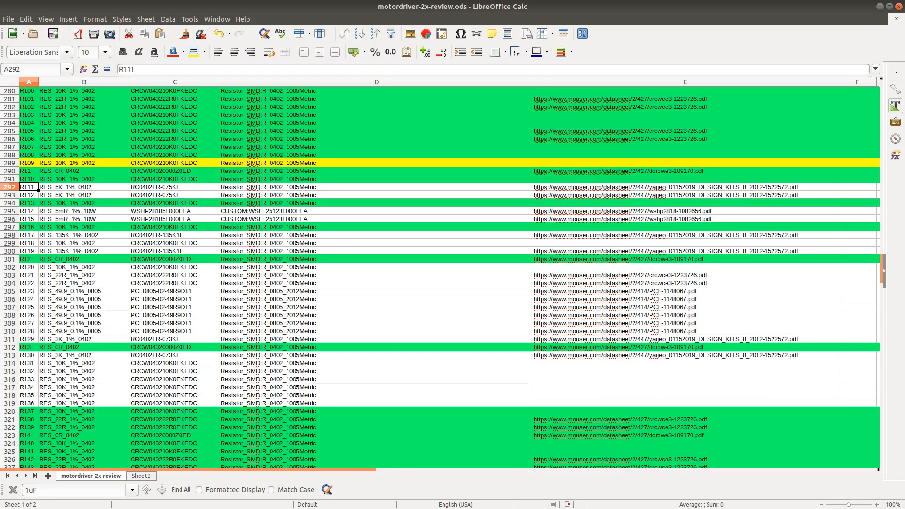
pyautogui.hotkey('alt', 'Tab')
pyautogui.click(644, 415)
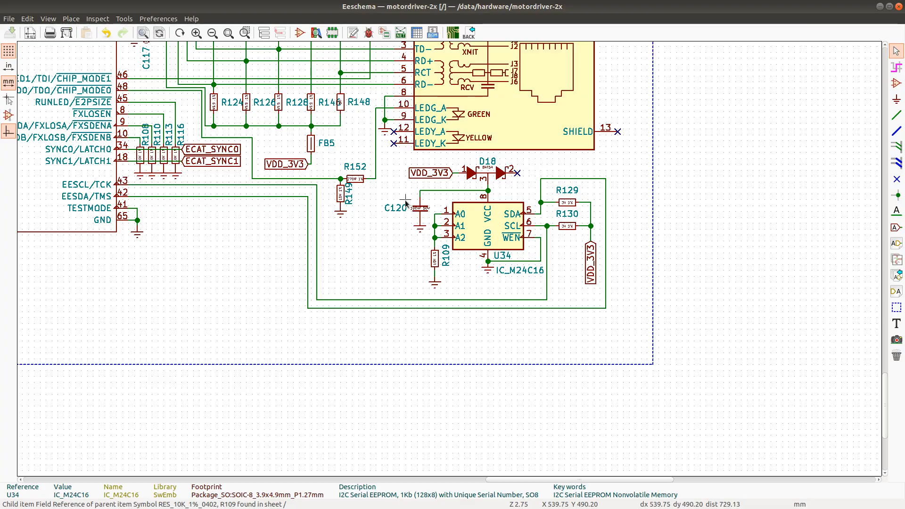
pyautogui.hotkey('alt', 'Tab')
pyautogui.hotkey('alt', 'Tab')
pyautogui.hotkey('ctrl', 'f')
pyautogui.write('R111')
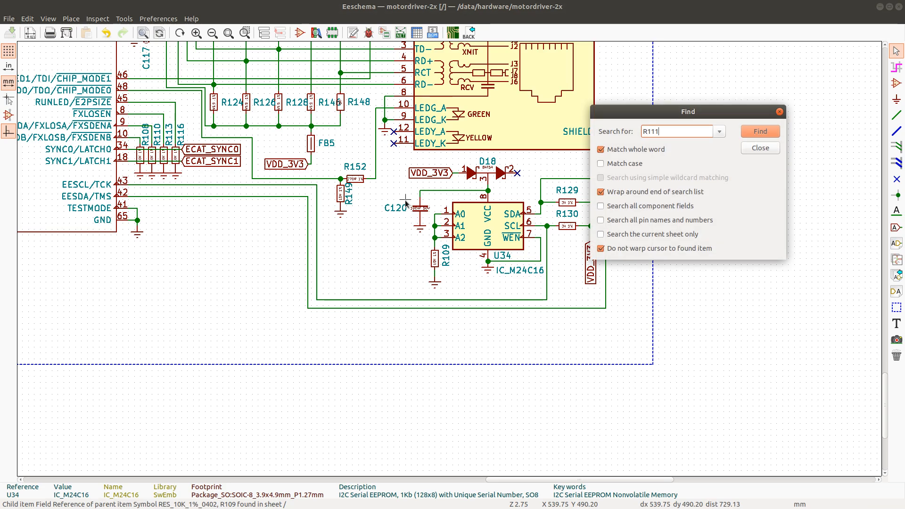
pyautogui.press('Return')
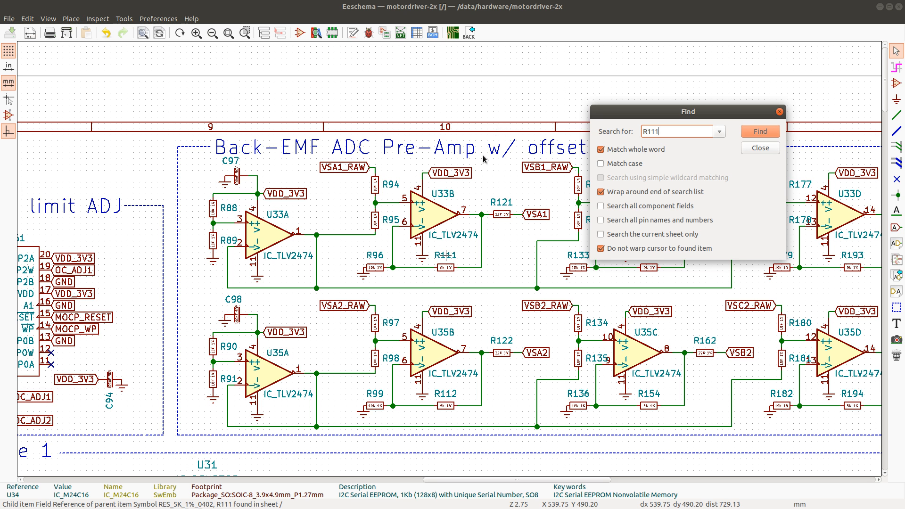
pyautogui.click(760, 148)
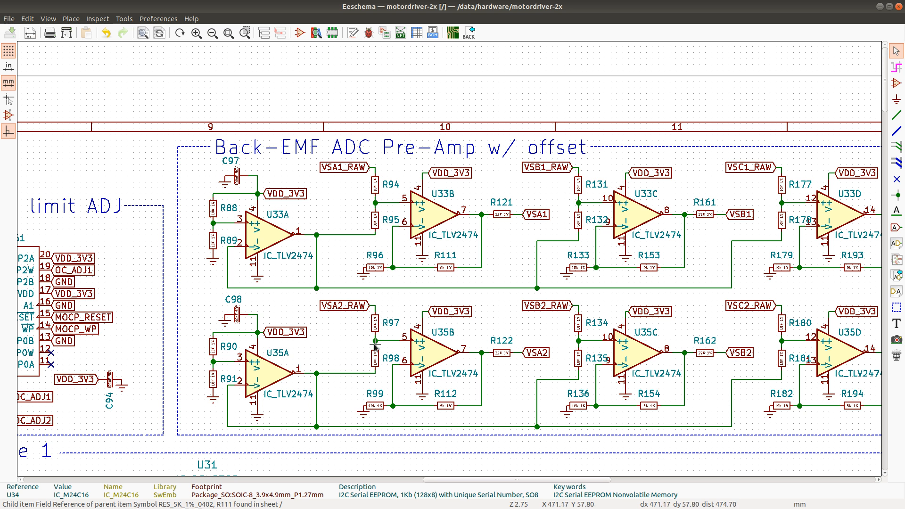
# Step: Examine the Back-EMF ADC Pre-Amp circuit around R111, including the U33A offset stage and the U33B amplifier
pyautogui.scroll(-4, 375, 347)
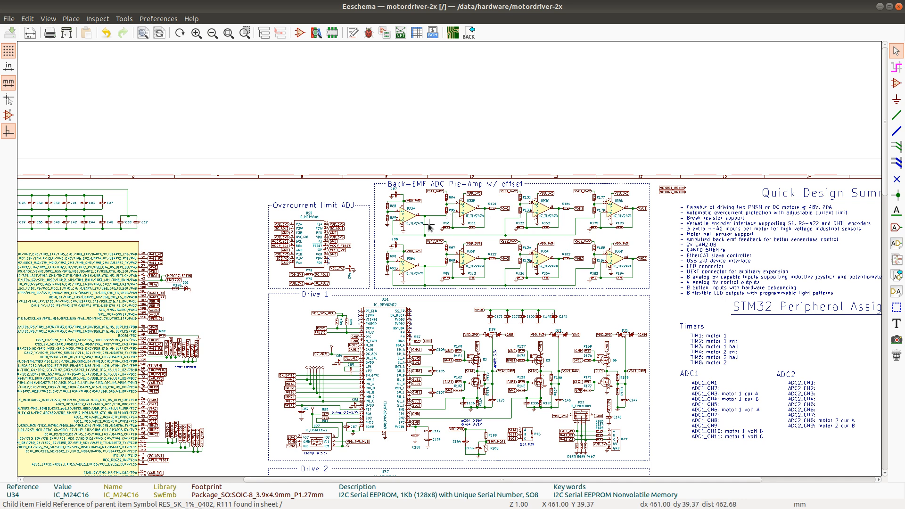
pyautogui.scroll(3, 446, 259)
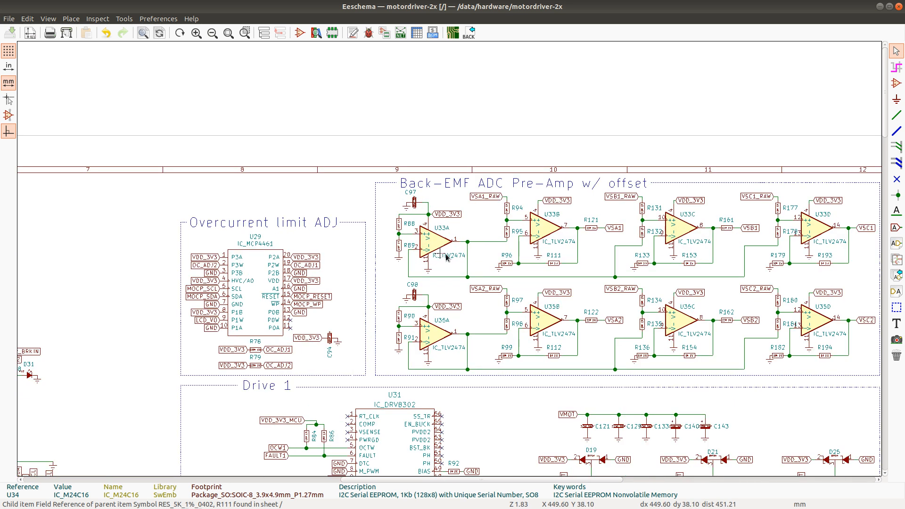
pyautogui.scroll(5, 446, 259)
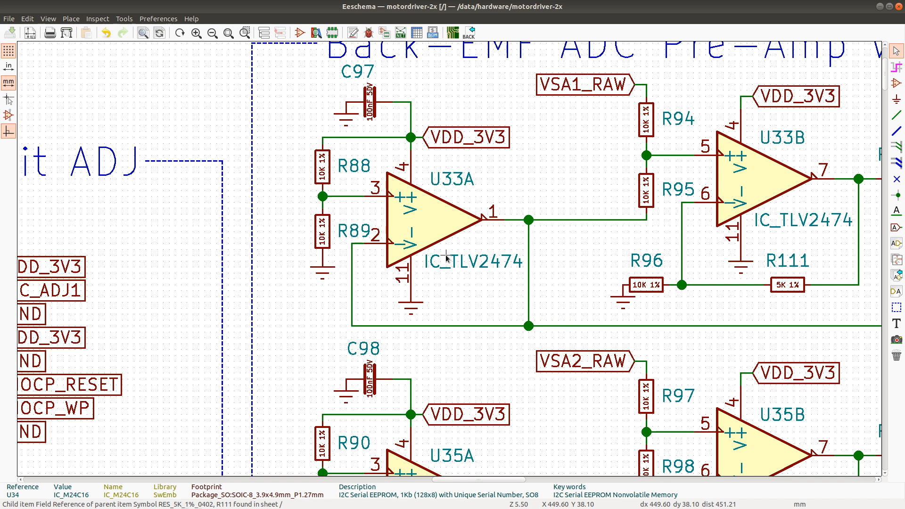
pyautogui.scroll(-2, 446, 258)
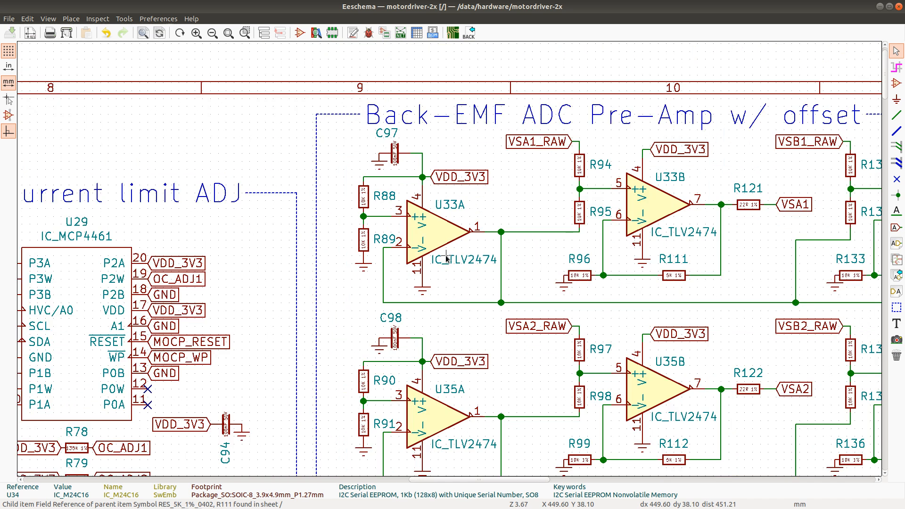
pyautogui.scroll(-2, 446, 259)
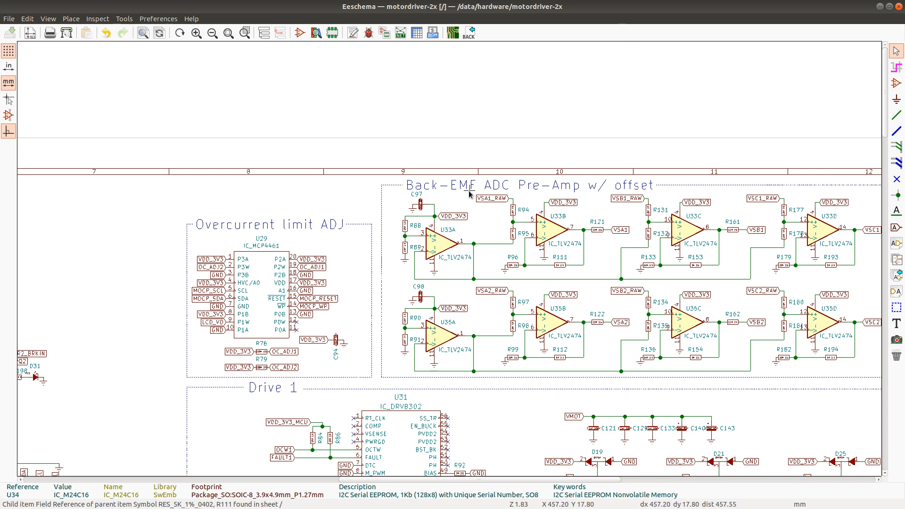
pyautogui.scroll(-2, 448, 260)
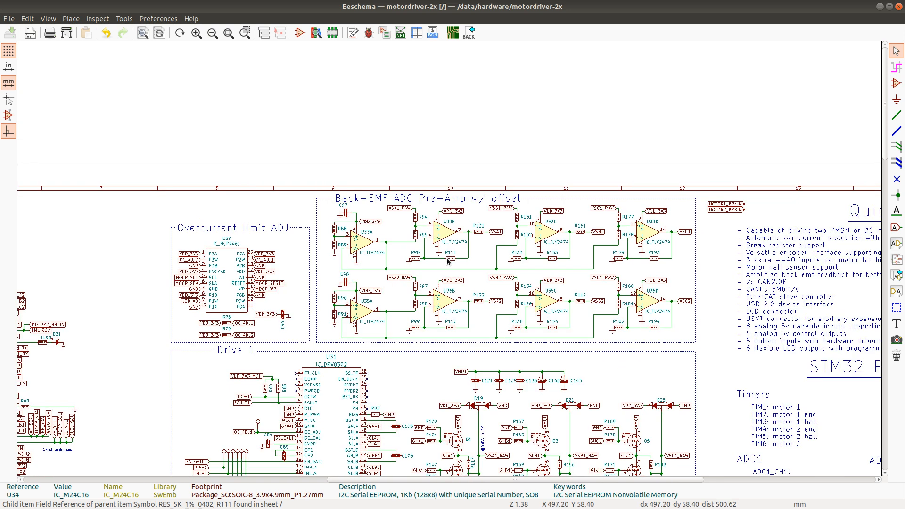
# Step: Trace the VSA1_RAW signal from its Drive 1 divider, R117 and R118, back to the Back-EMF pre-amp inputs
pyautogui.scroll(3, 447, 257)
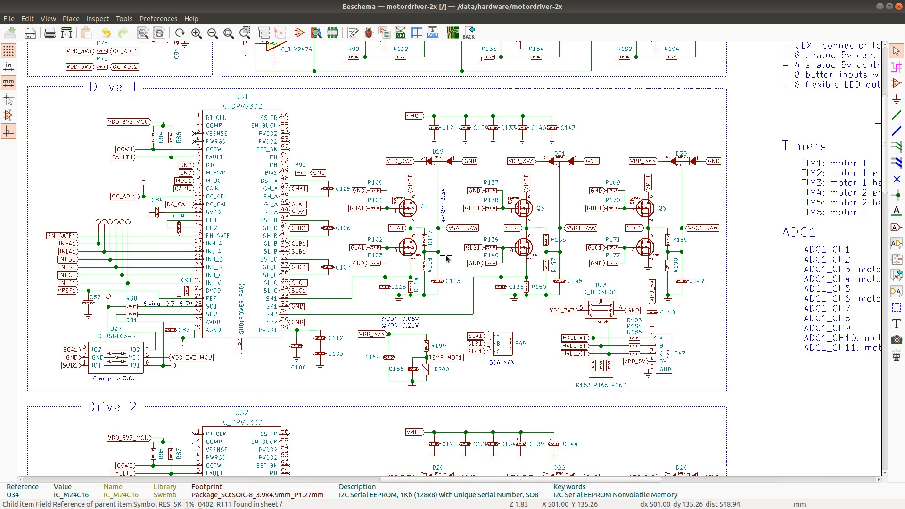
pyautogui.scroll(1, 445, 252)
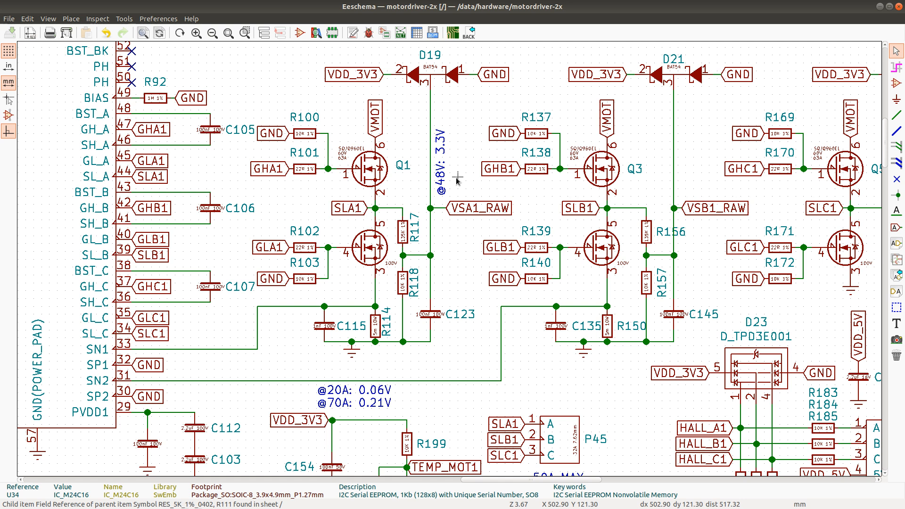
pyautogui.scroll(-1, 446, 259)
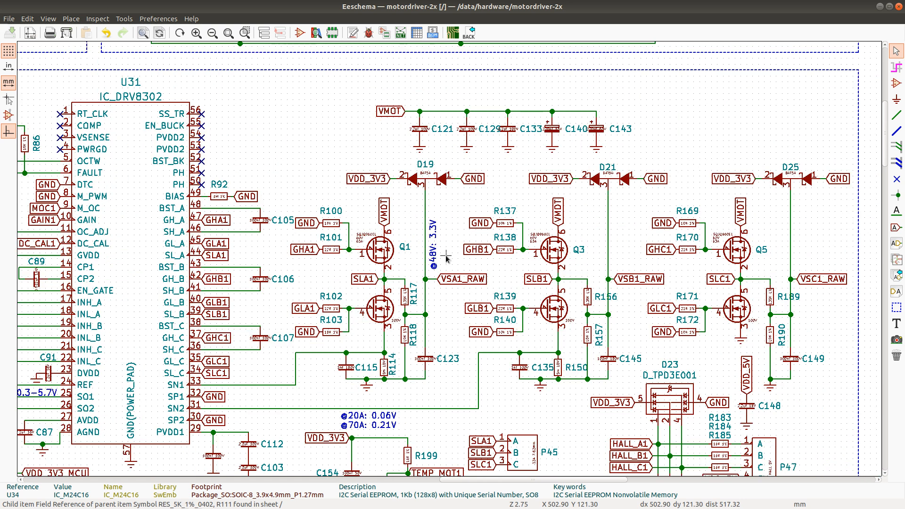
pyautogui.scroll(-1, 446, 259)
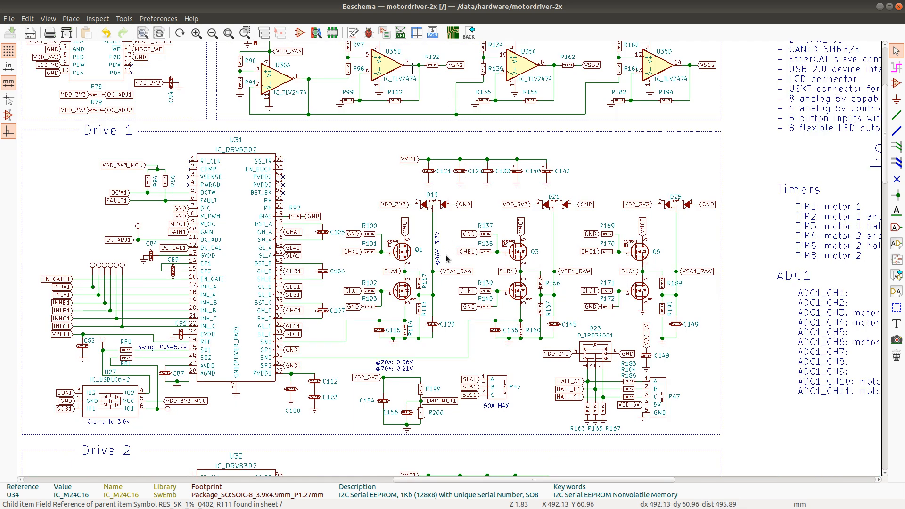
pyautogui.scroll(1, 446, 258)
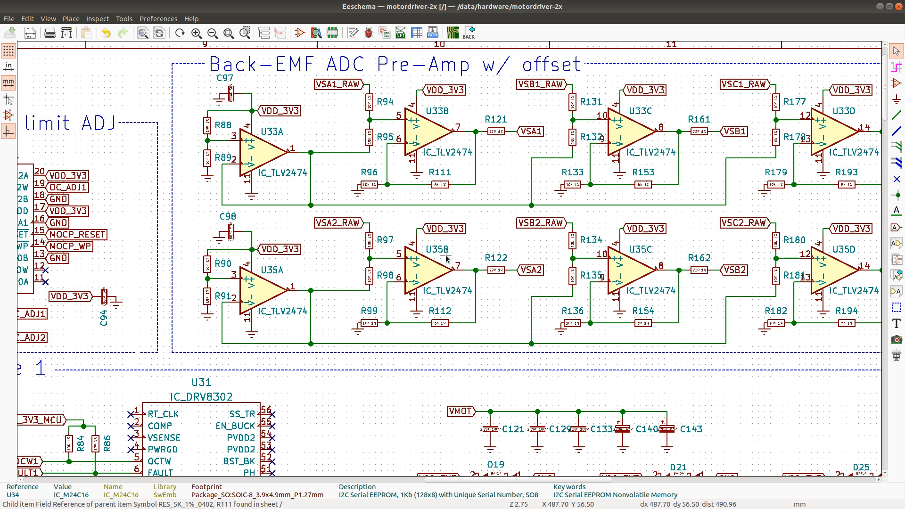
pyautogui.scroll(-1, 446, 259)
pyautogui.scroll(2, 446, 259)
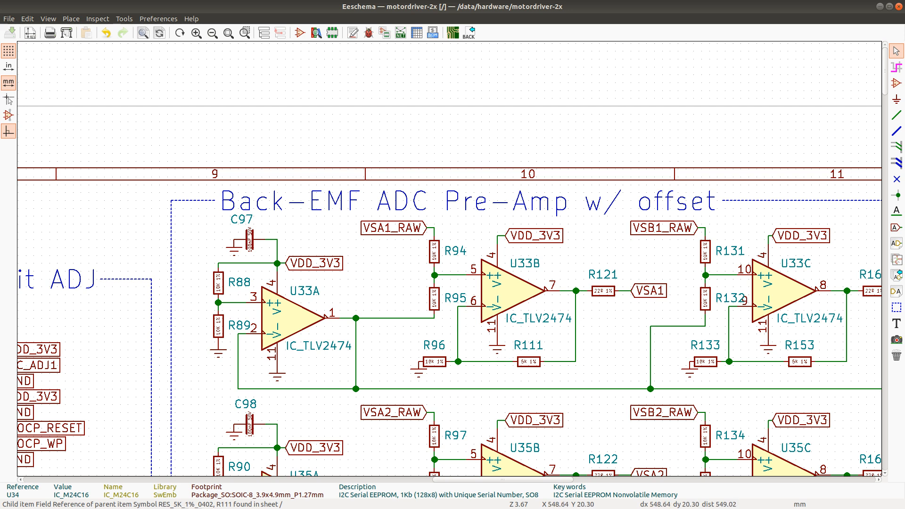
# Step: Switch to Firefox and search the web for "opamp gain formula" from the ESDCAN datasheet's tab
pyautogui.hotkey('alt', 'Tab')
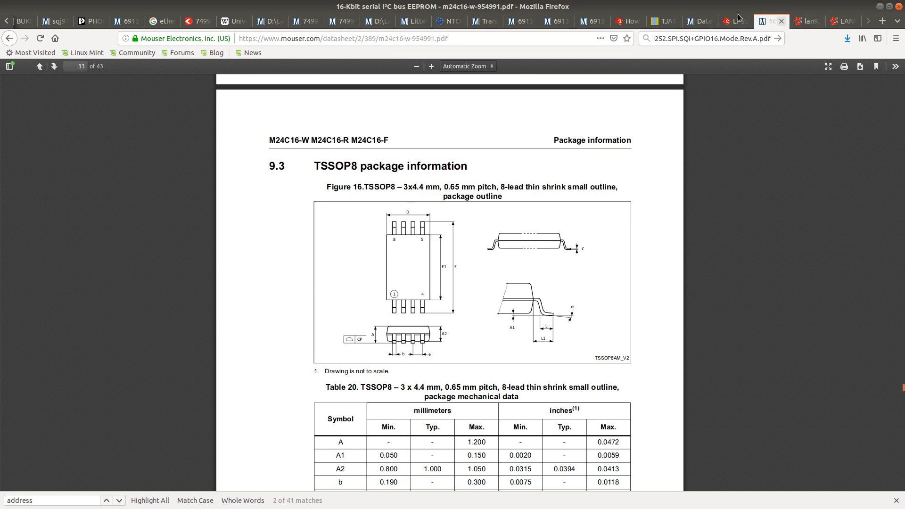
pyautogui.click(695, 21)
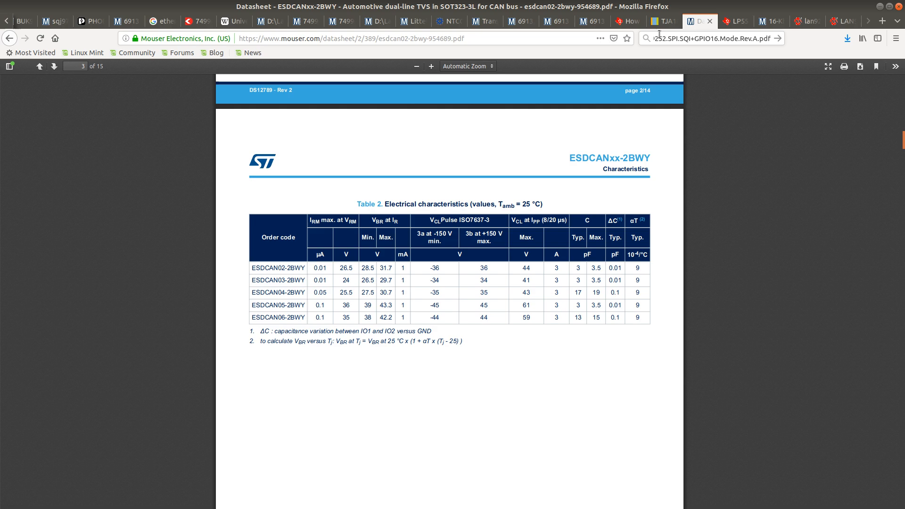
pyautogui.click(689, 40)
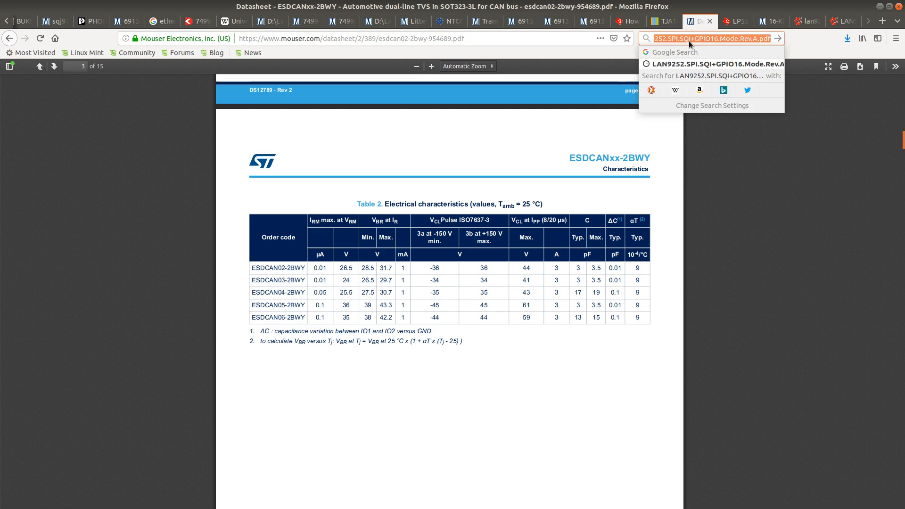
pyautogui.write('opamp gain formula')
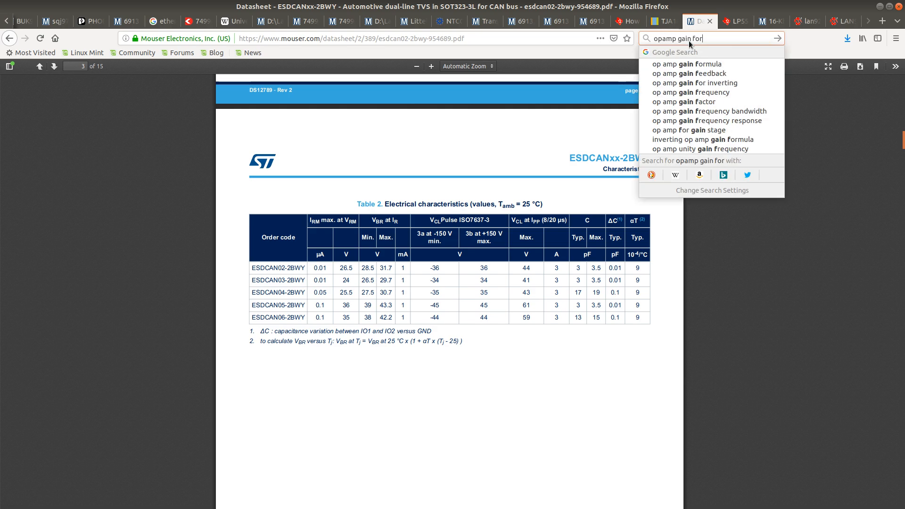
pyautogui.press('Return')
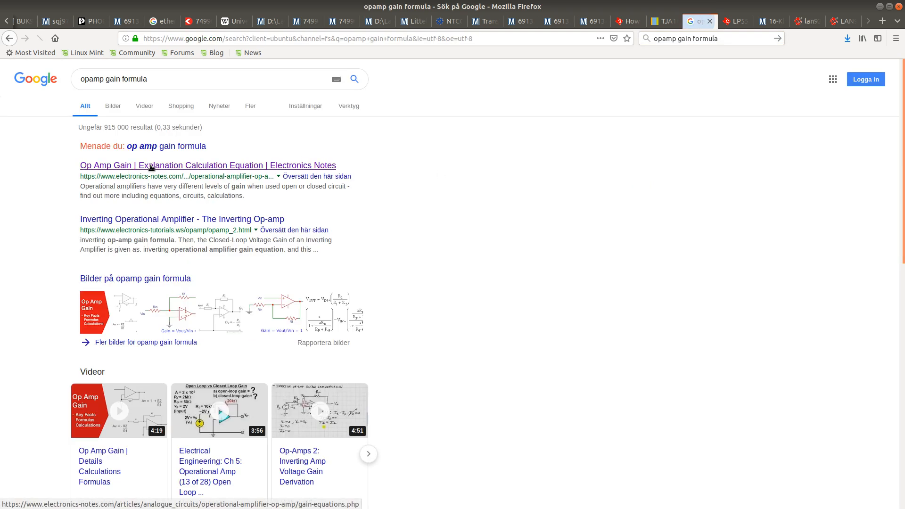
# Step: Open the Electronics Notes article on op amp gain and examine its generalised and inverting gain sections
pyautogui.click(149, 166)
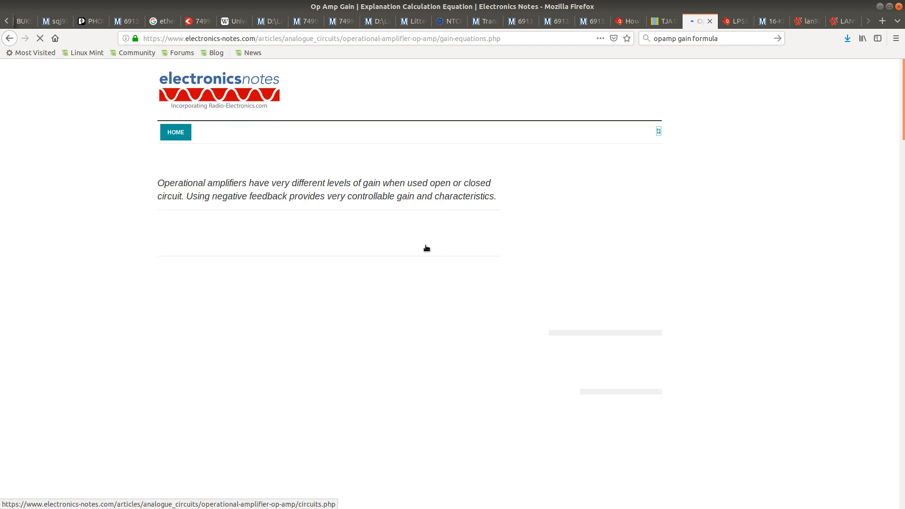
pyautogui.scroll(-5, 426, 248)
pyautogui.scroll(-10, 426, 248)
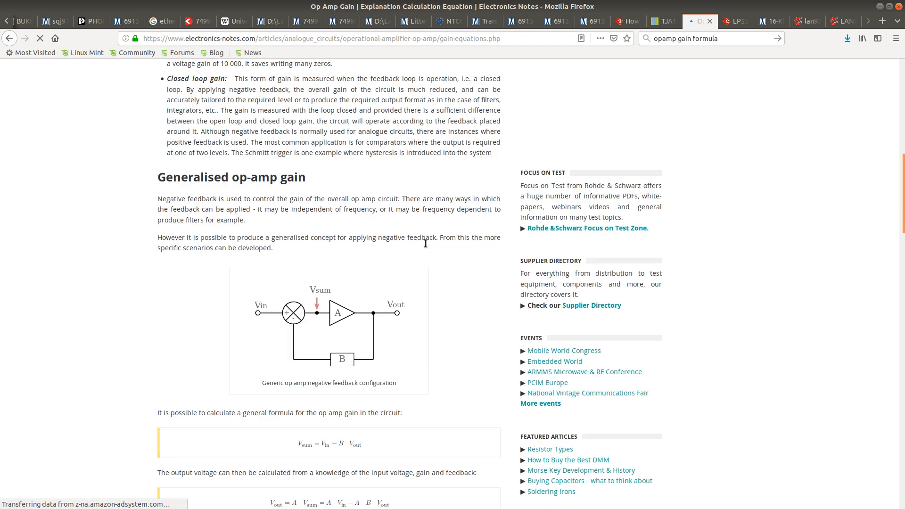
pyautogui.scroll(-7, 426, 244)
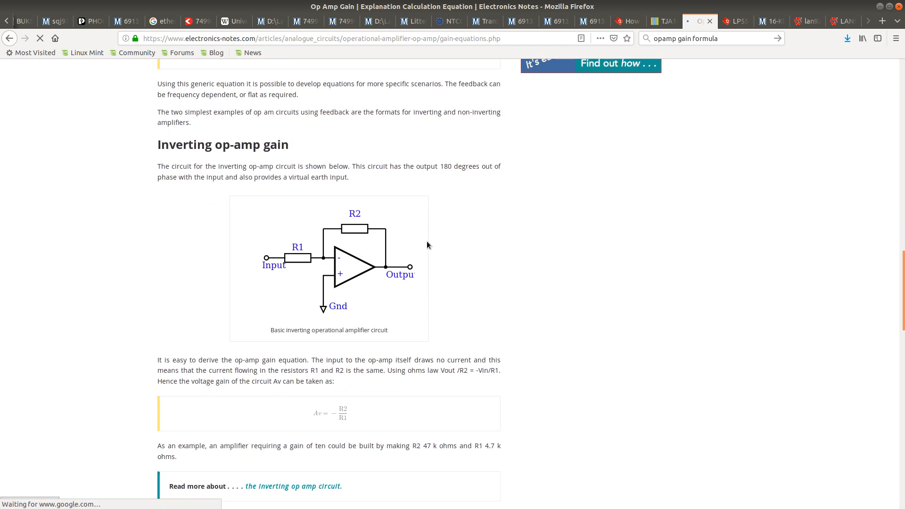
pyautogui.scroll(-1, 427, 244)
pyautogui.scroll(-1, 427, 244)
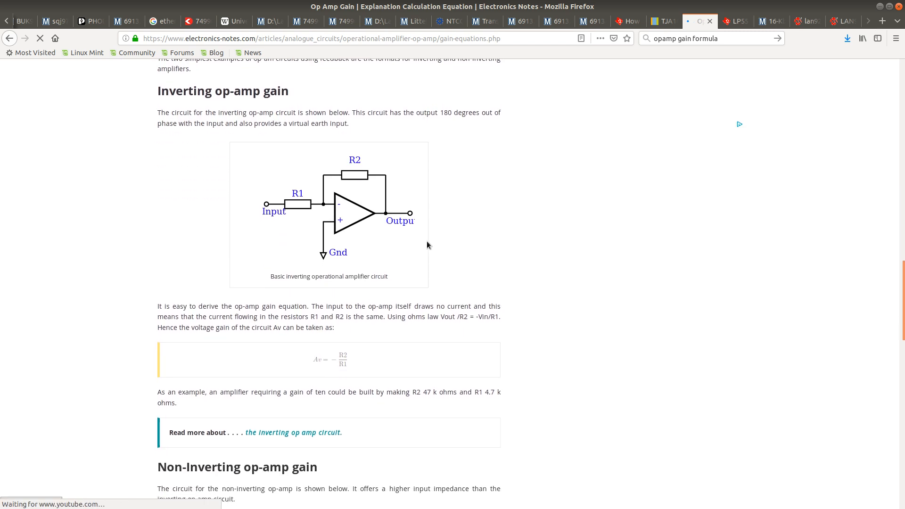
pyautogui.scroll(14, 427, 244)
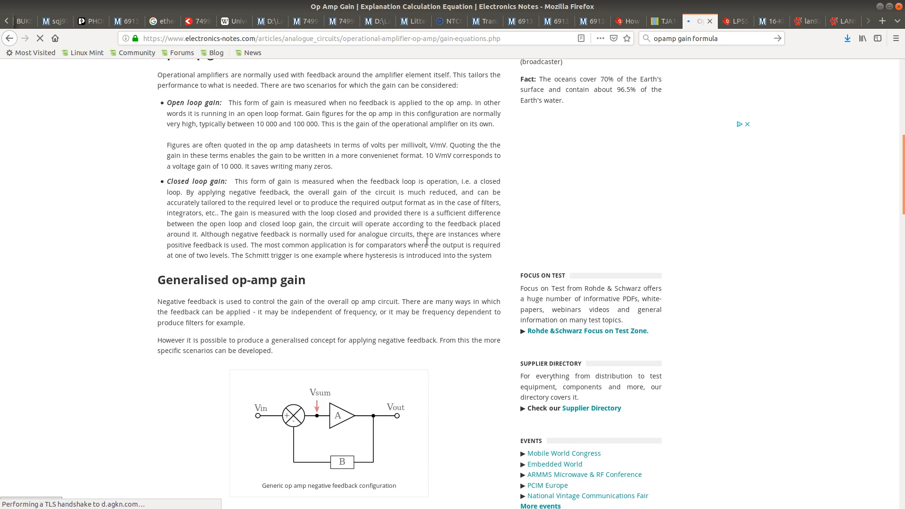
# Step: Examine the article's non-inverting op-amp gain circuit and formula, comparing them with the R96 and R111 feedback pair in the schematic
pyautogui.scroll(-10, 427, 241)
pyautogui.scroll(-4, 427, 241)
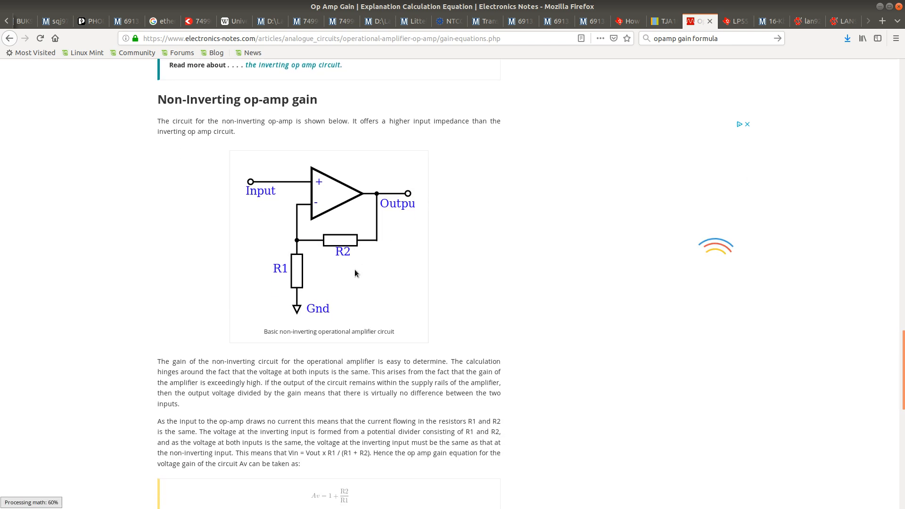
pyautogui.scroll(-5, 354, 270)
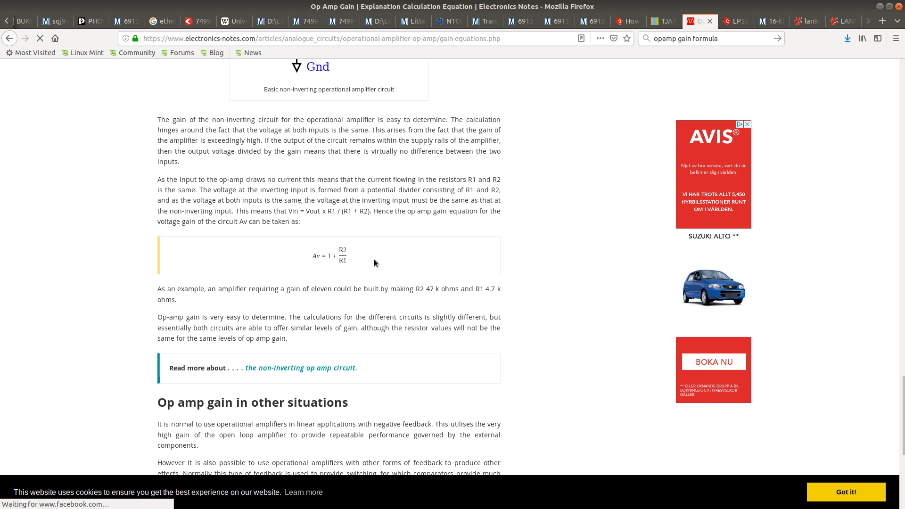
pyautogui.hotkey('alt', 'Tab')
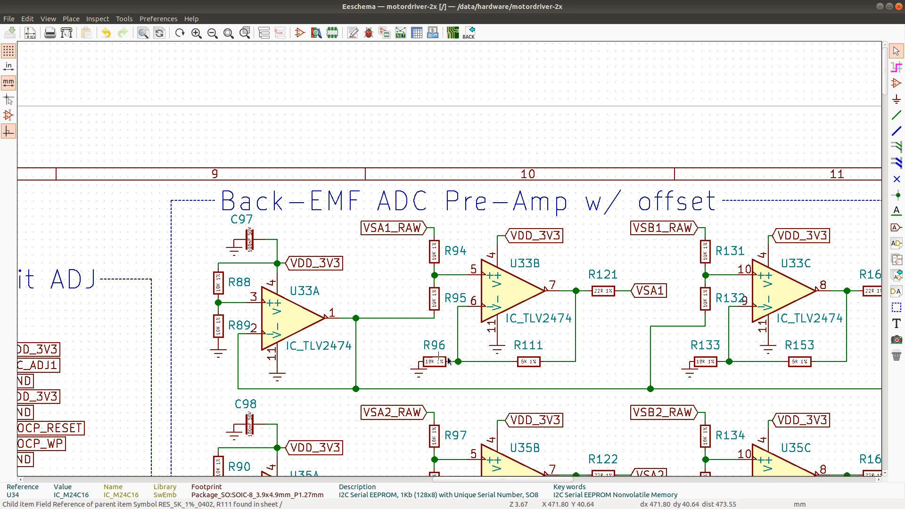
pyautogui.hotkey('alt', 'Tab')
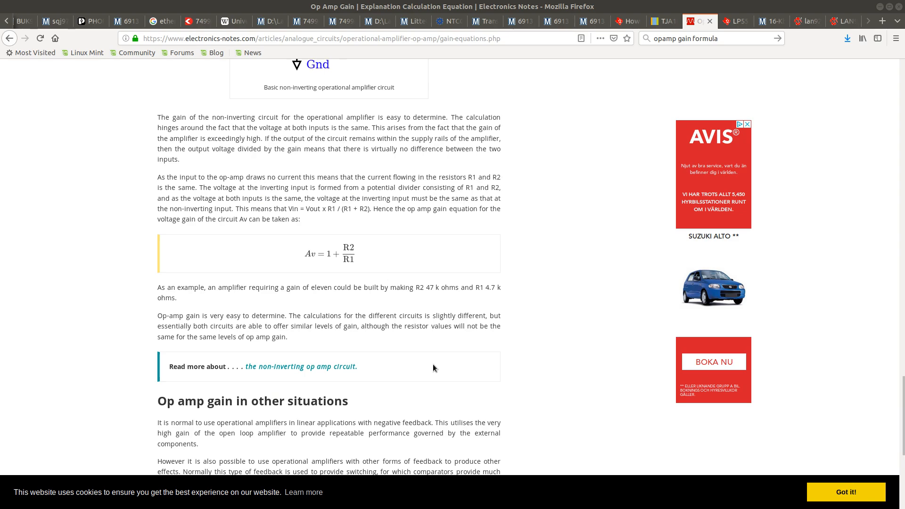
pyautogui.scroll(5, 470, 270)
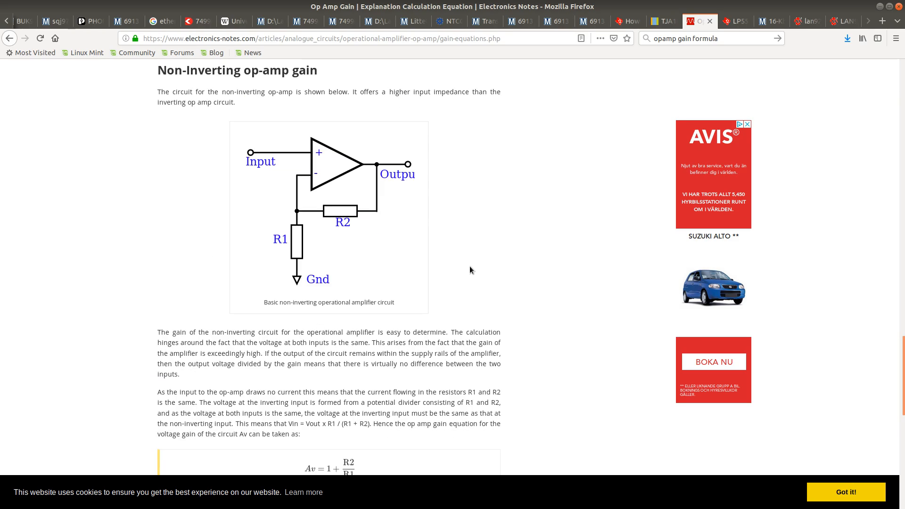
# Step: Switch to the Eeschema schematic and examine the Back-EMF ADC Pre-Amp block, including the U33B amplifier and its input resistors
pyautogui.hotkey('alt', 'Tab')
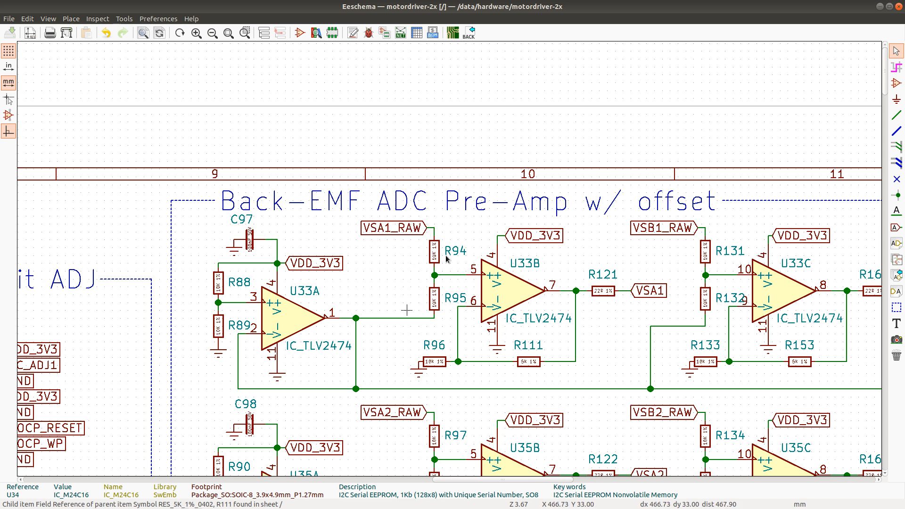
pyautogui.scroll(-4, 446, 259)
pyautogui.scroll(-2, 445, 255)
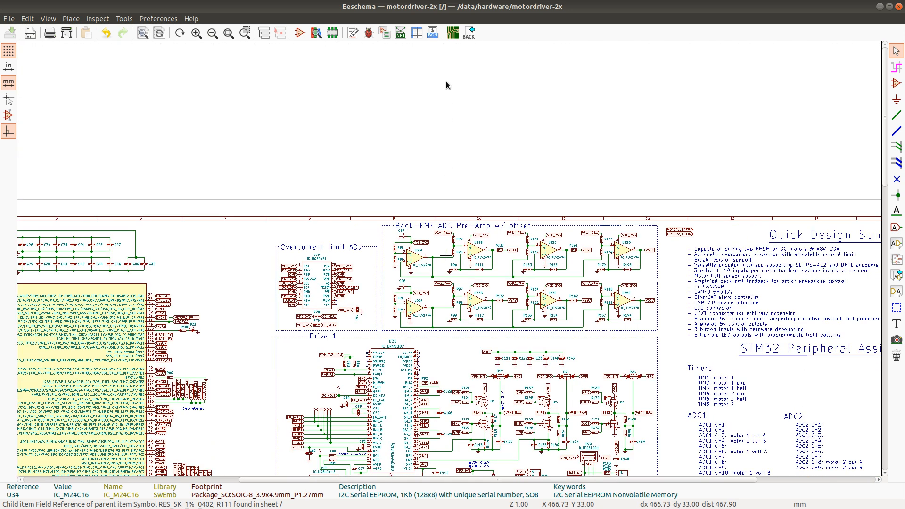
pyautogui.scroll(-2, 447, 258)
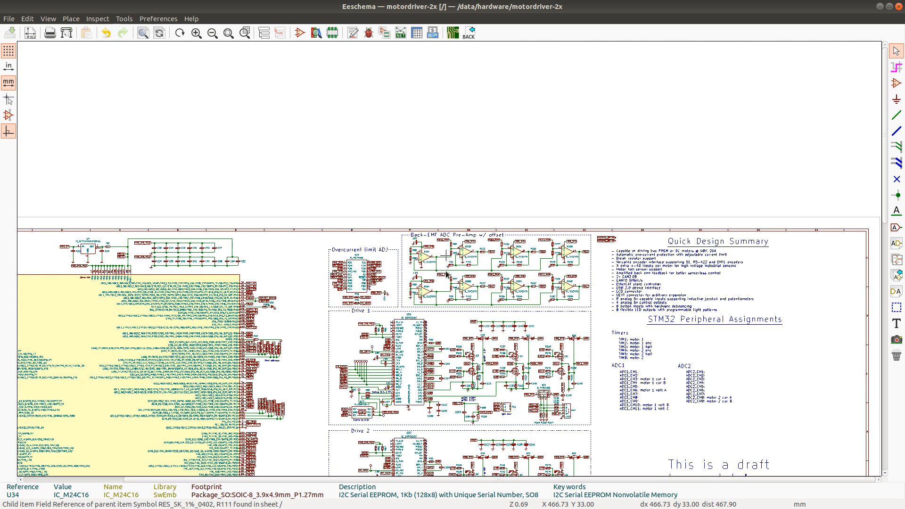
pyautogui.scroll(-1, 465, 234)
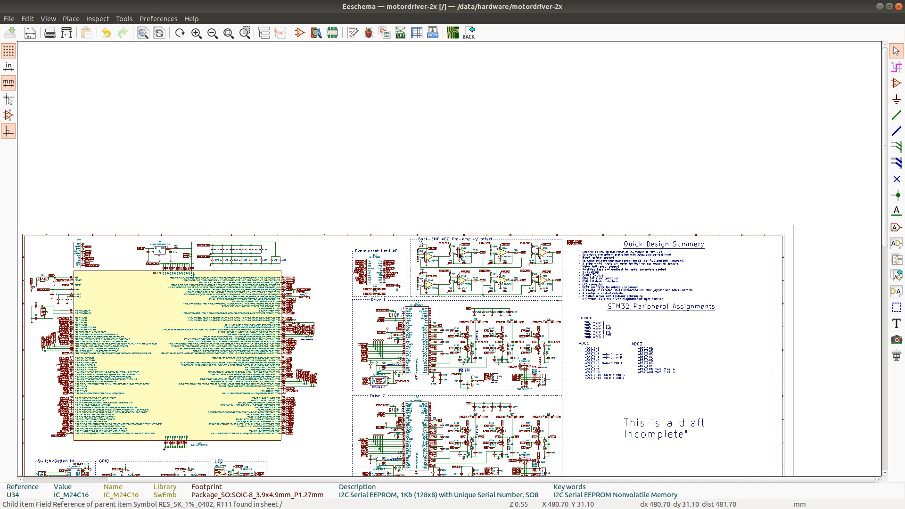
pyautogui.scroll(1, 446, 258)
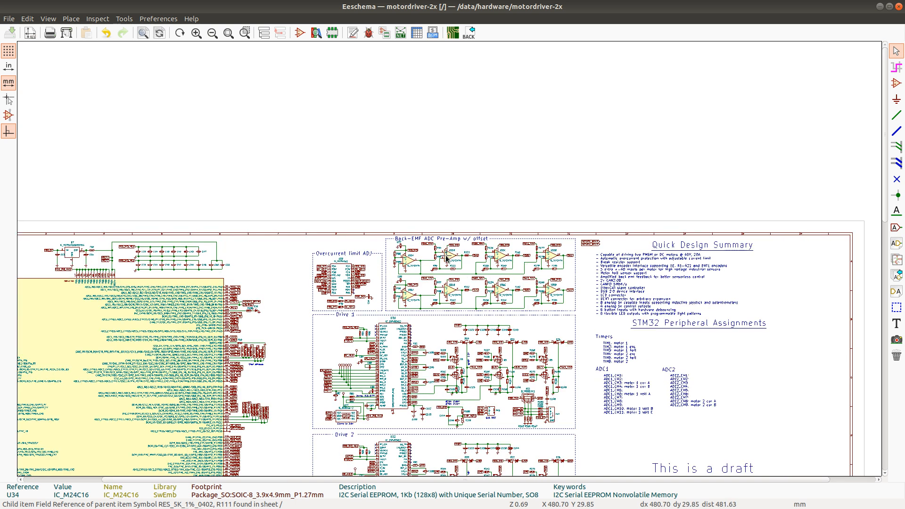
pyautogui.scroll(6, 446, 258)
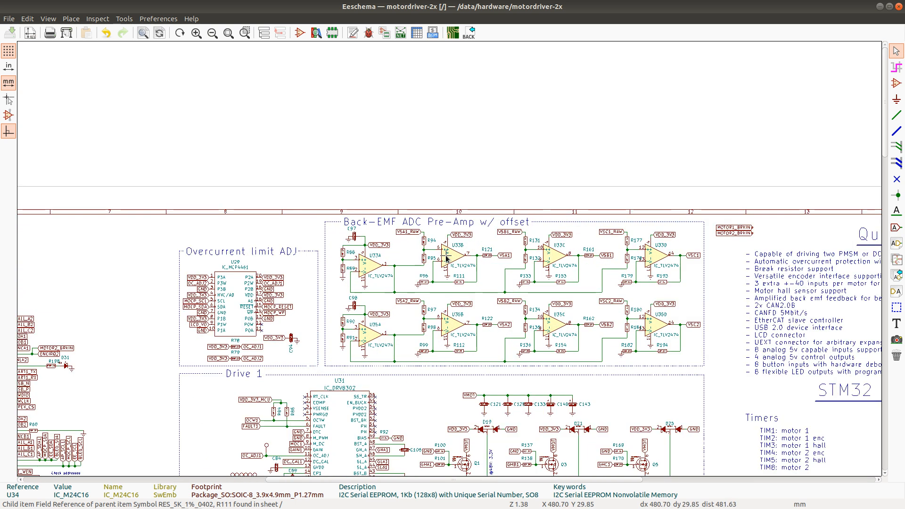
pyautogui.scroll(6, 446, 258)
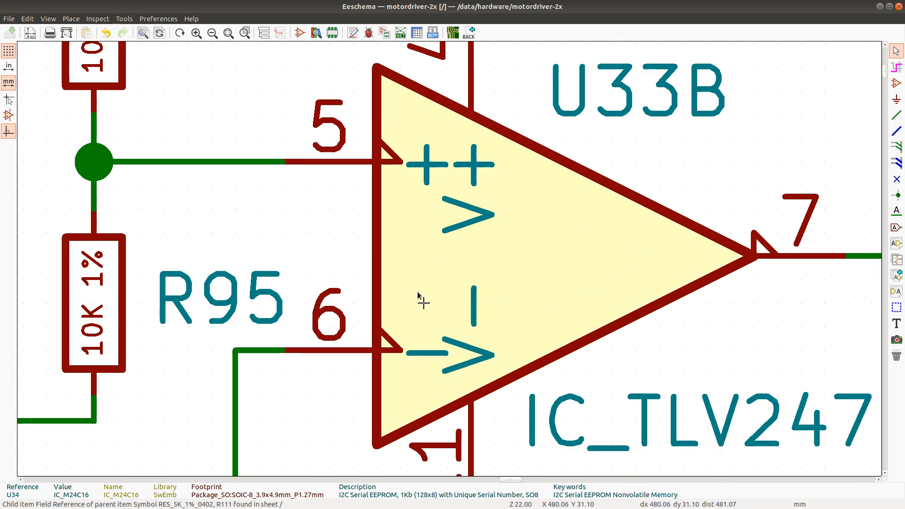
pyautogui.scroll(-6, 445, 258)
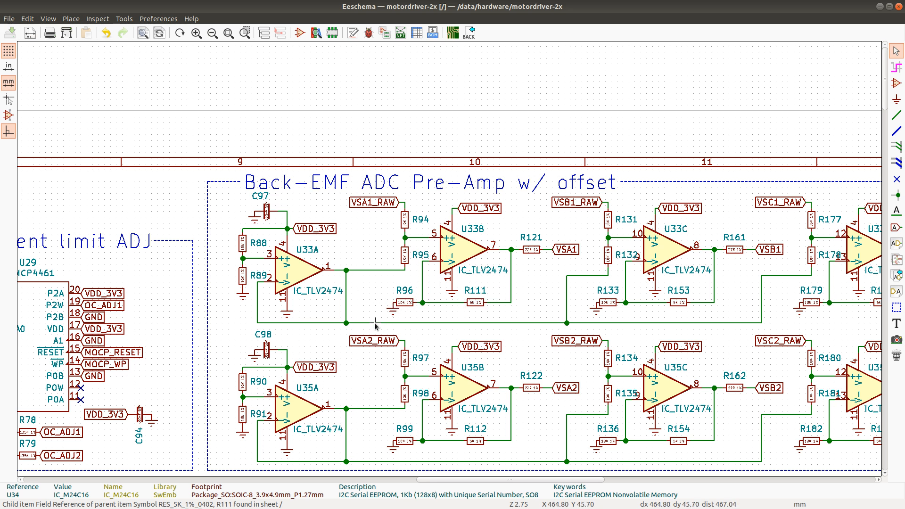
# Step: Select the R111 row in the review spreadsheet, cross-checking the gain article and the Back-EMF pre-amp schematic
pyautogui.hotkey('alt', 'Tab')
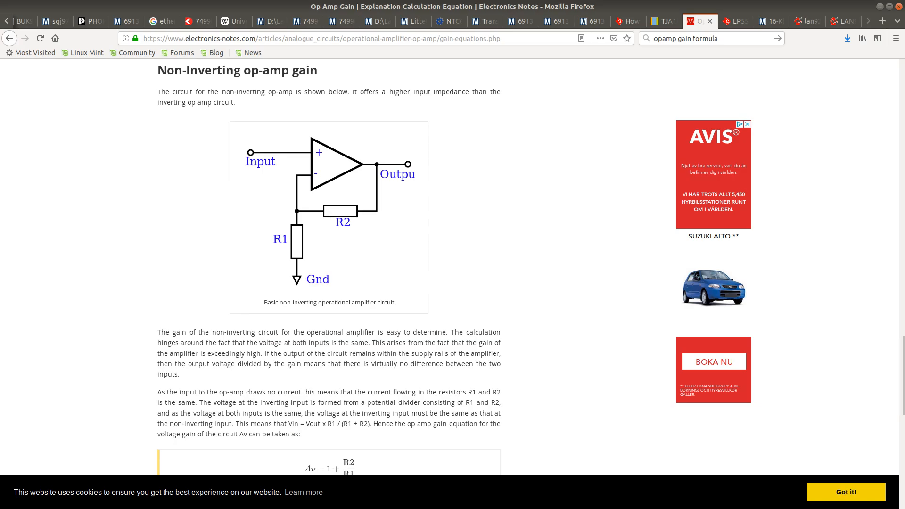
pyautogui.hotkey('alt', 'Tab')
pyautogui.click(8, 187)
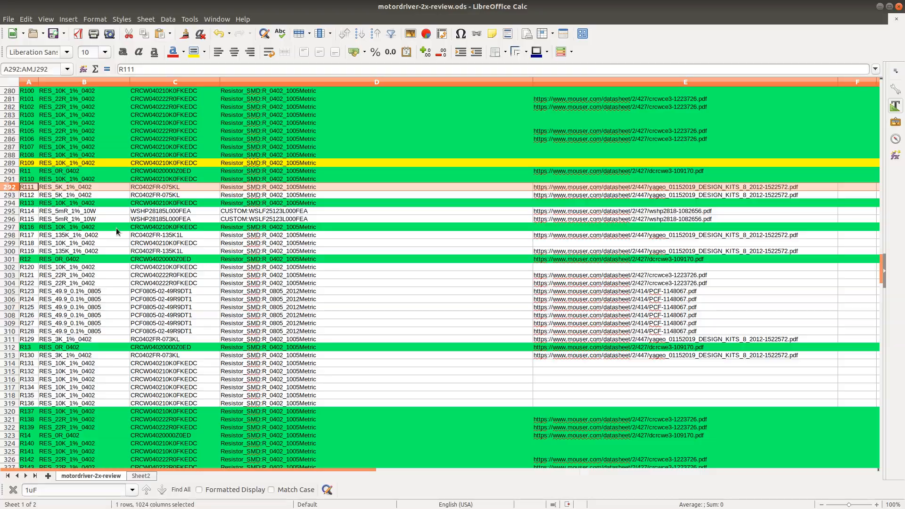
pyautogui.hotkey('alt', 'Tab')
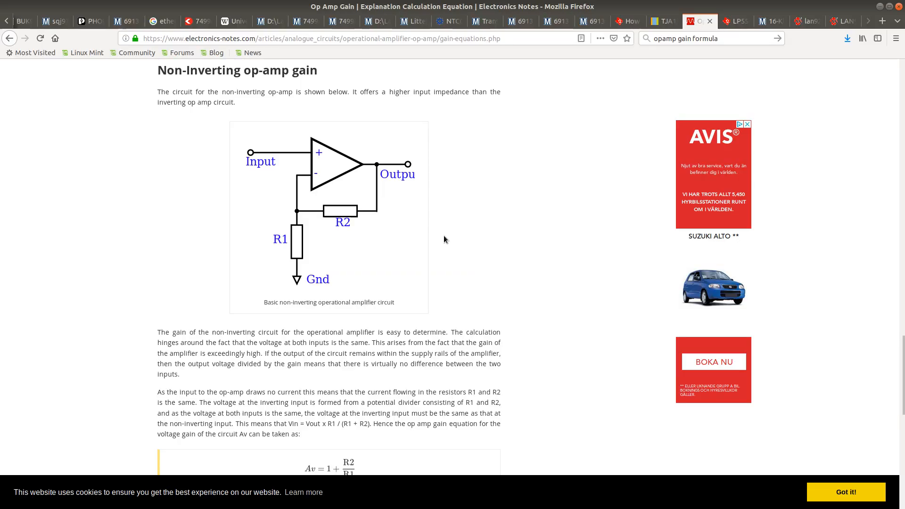
pyautogui.hotkey('alt', 'Tab')
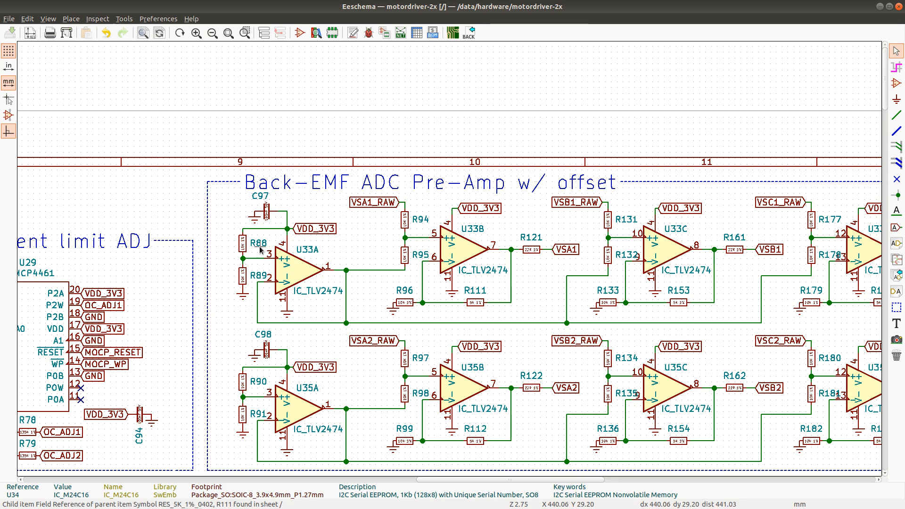
pyautogui.hotkey('alt', 'Tab')
pyautogui.hotkey('alt', 'Tab')
pyautogui.hotkey('alt', 'Tab')
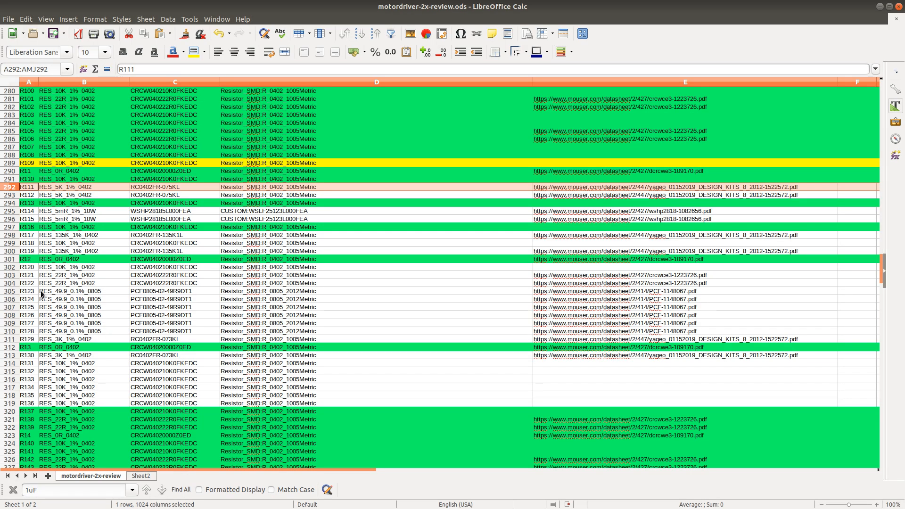
# Step: Add the R88 and R89 resistor rows to the spreadsheet selection that holds R111
pyautogui.scroll(-20, 42, 293)
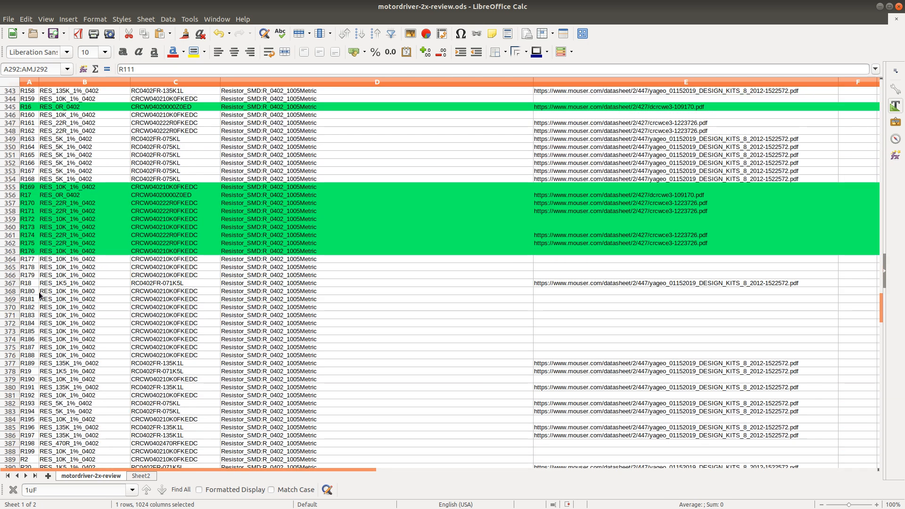
pyautogui.scroll(-14, 40, 295)
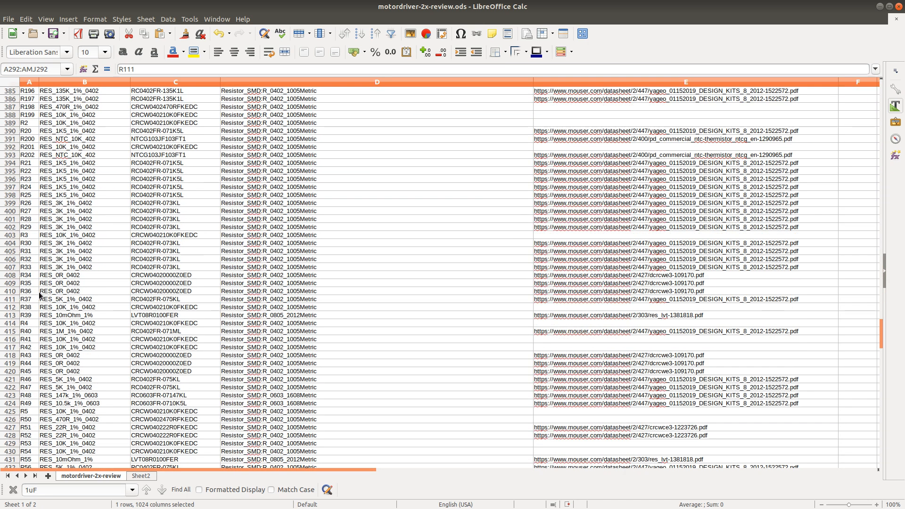
pyautogui.scroll(-13, 40, 295)
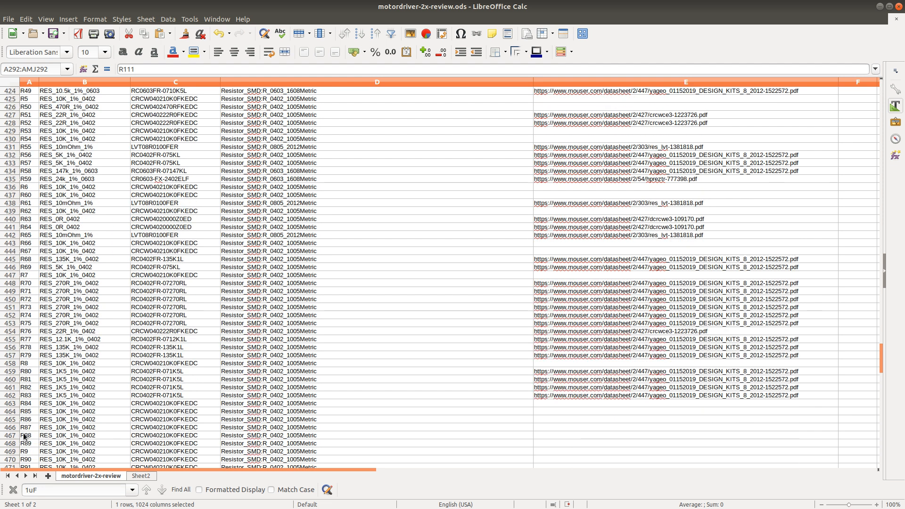
pyautogui.keyDown('ctrl'); pyautogui.click(6, 435); pyautogui.keyUp('ctrl')
pyautogui.keyDown('ctrl'); pyautogui.click(11, 443); pyautogui.keyUp('ctrl')
# Step: Add the R94, R95 and R96 rows to the selection, checking the references against the U33B circuit in the schematic
pyautogui.hotkey('alt', 'Tab')
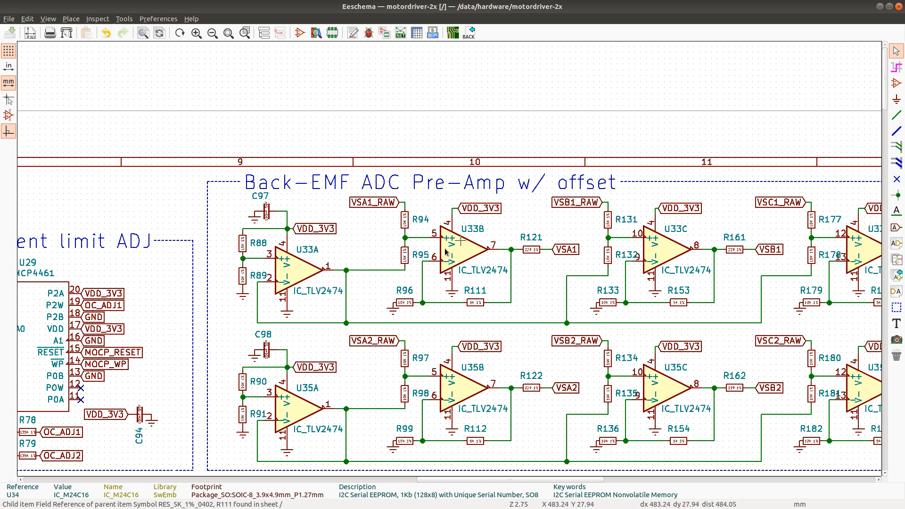
pyautogui.hotkey('alt', 'Tab')
pyautogui.scroll(-4, 199, 332)
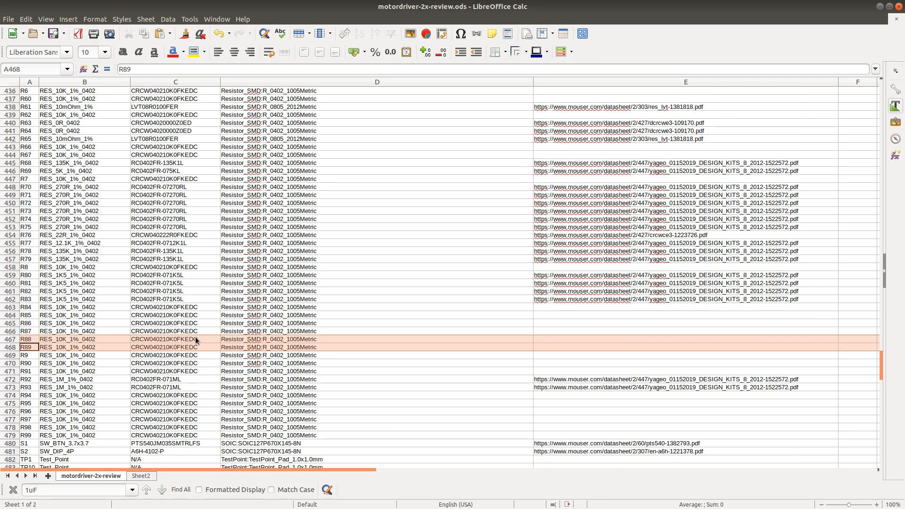
pyautogui.keyDown('ctrl'); pyautogui.click(6, 397); pyautogui.keyUp('ctrl')
pyautogui.keyDown('ctrl'); pyautogui.click(13, 405); pyautogui.keyUp('ctrl')
pyautogui.hotkey('alt', 'Tab')
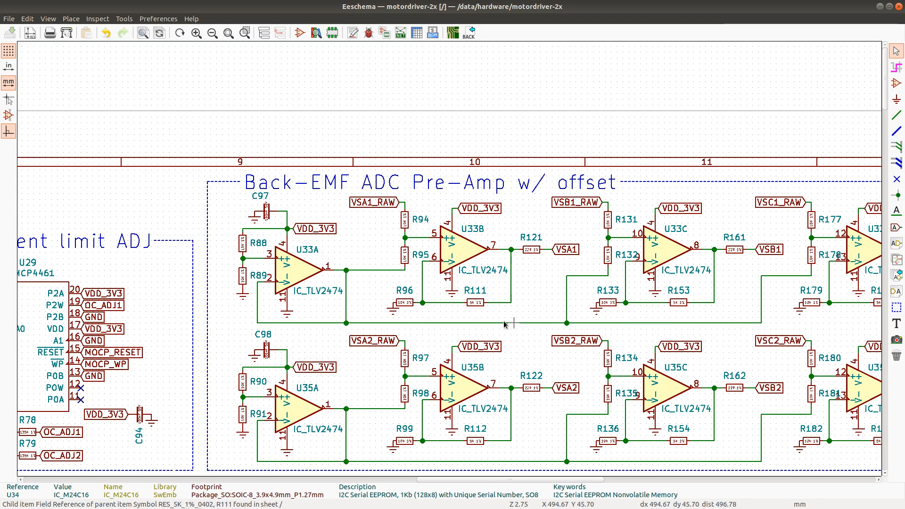
pyautogui.hotkey('alt', 'Tab')
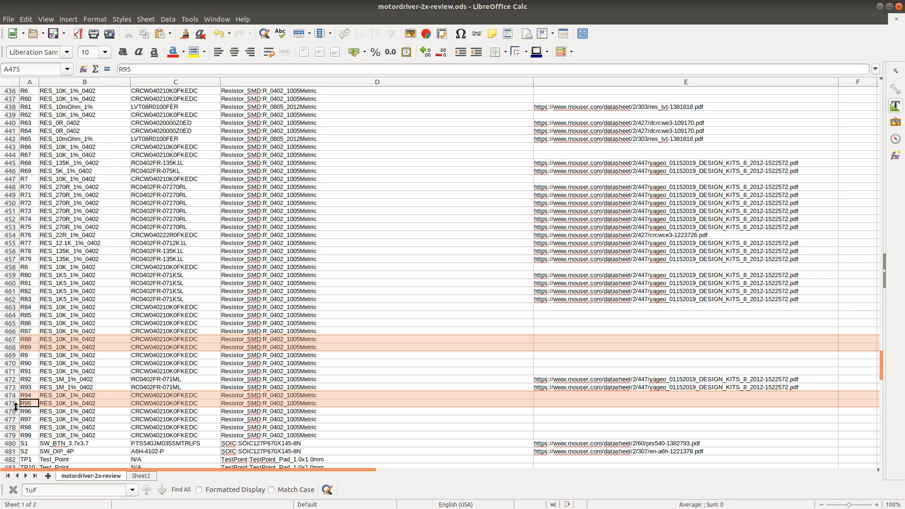
# Step: Add the R133 row to the selection after checking the schematic, and fill all the selected resistor rows green
pyautogui.scroll(20, 103, 259)
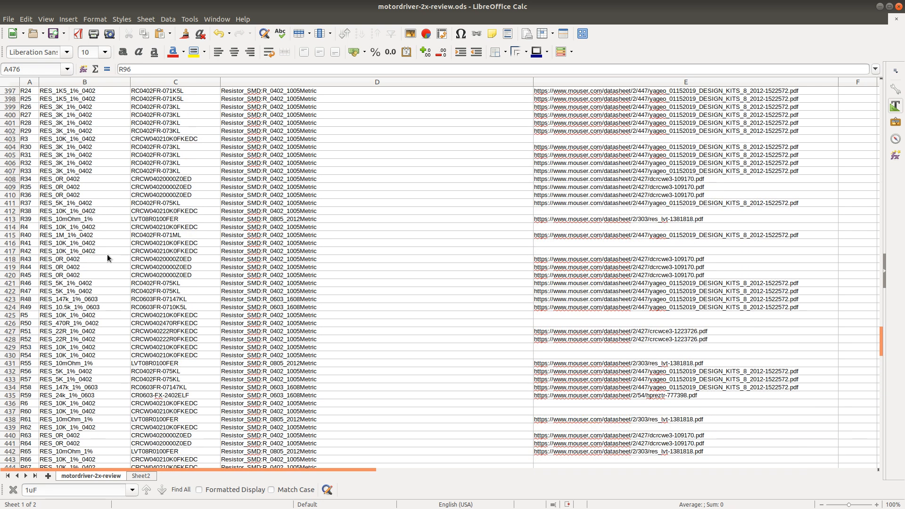
pyautogui.scroll(17, 114, 246)
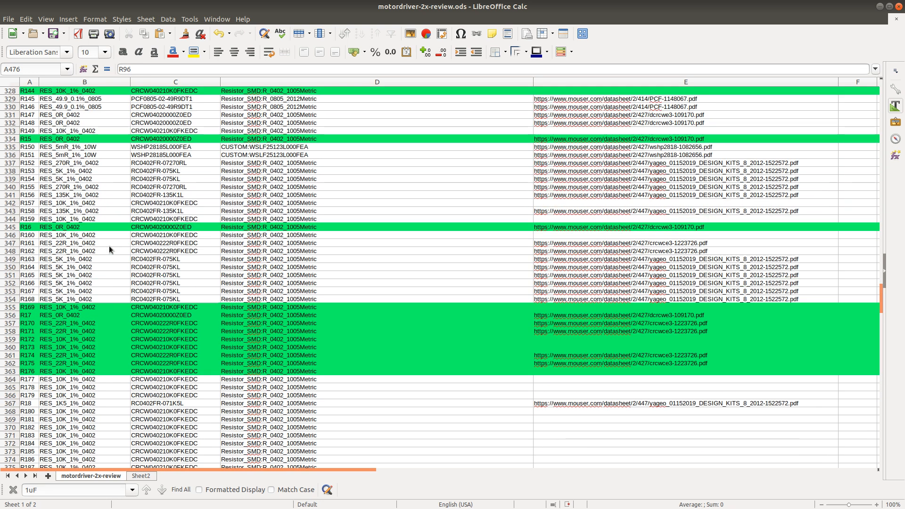
pyautogui.scroll(10, 109, 245)
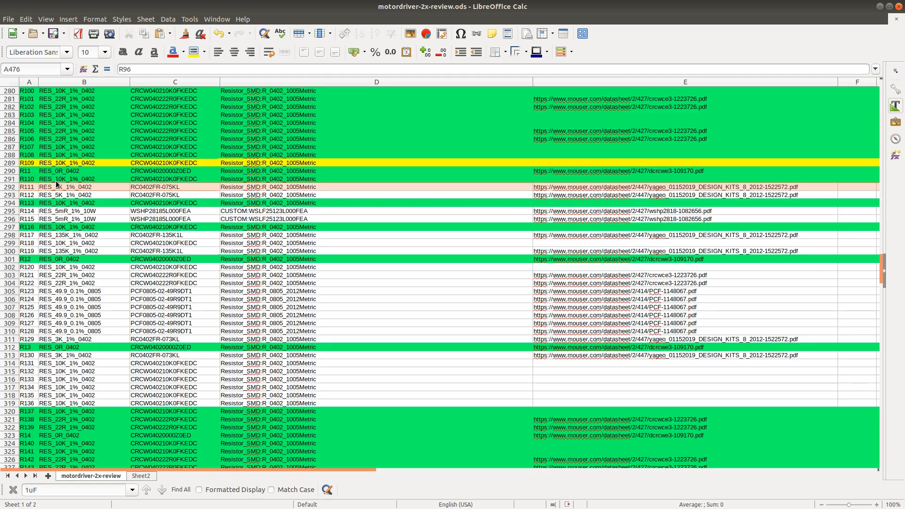
pyautogui.hotkey('alt', 'Tab')
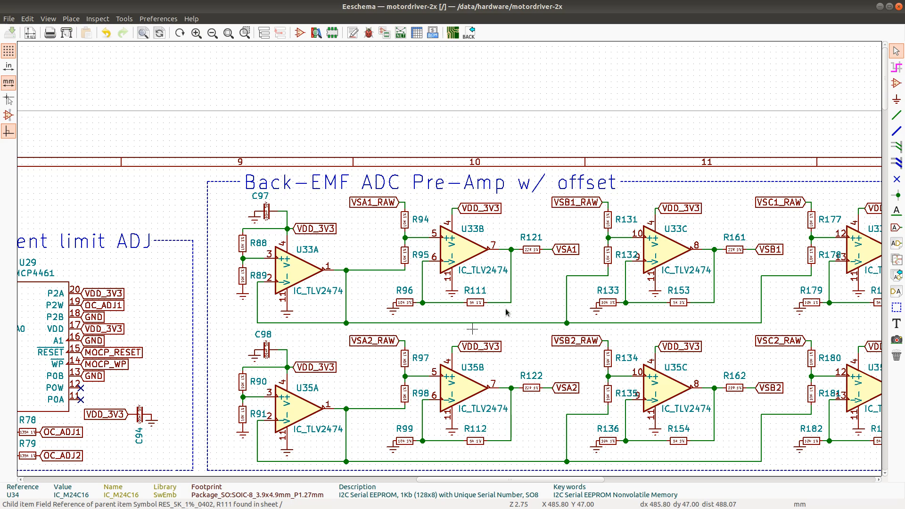
pyautogui.hotkey('alt', 'Tab')
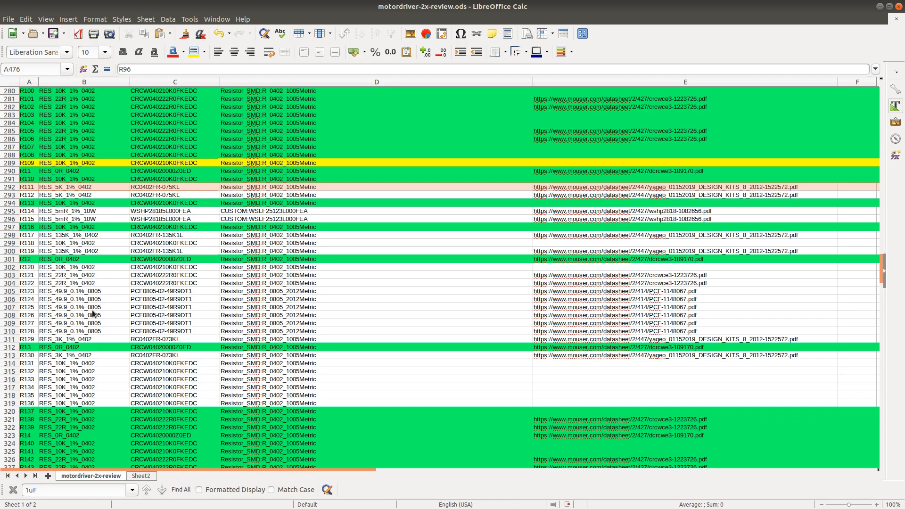
pyautogui.scroll(-1, 41, 323)
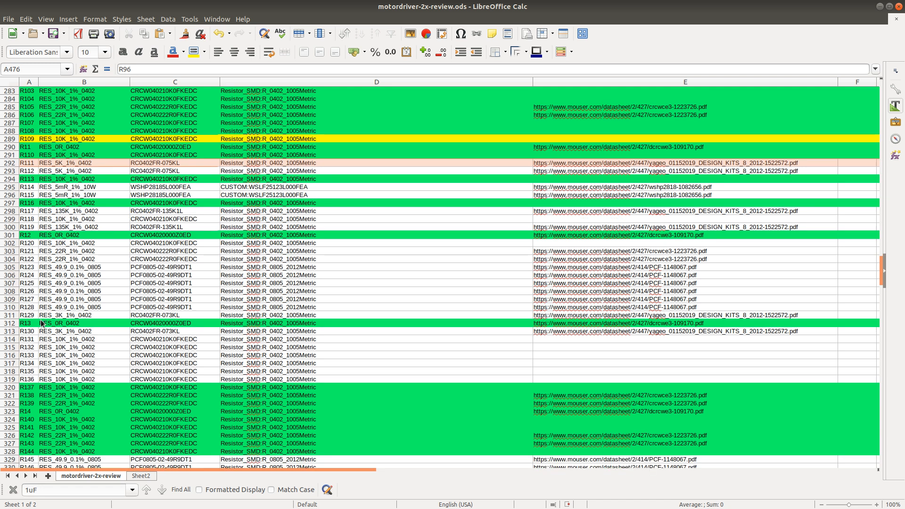
pyautogui.click(11, 356)
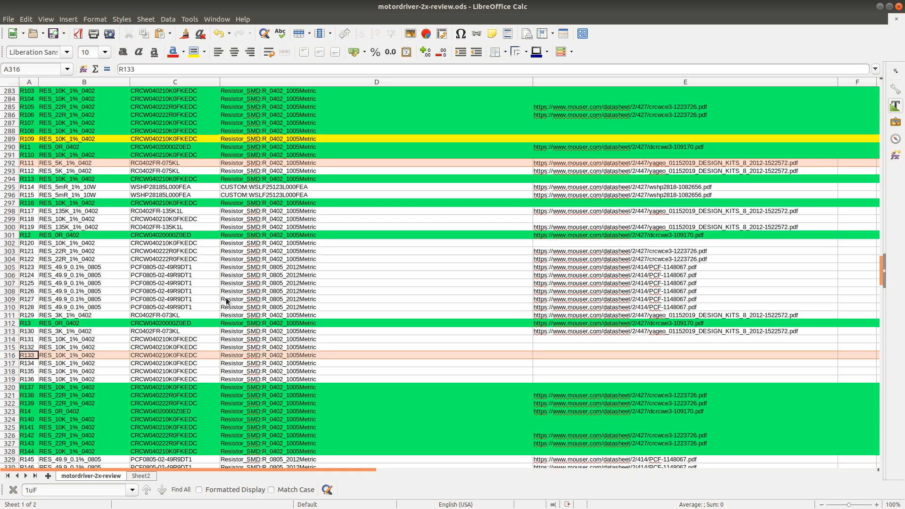
pyautogui.click(205, 52)
pyautogui.click(202, 214)
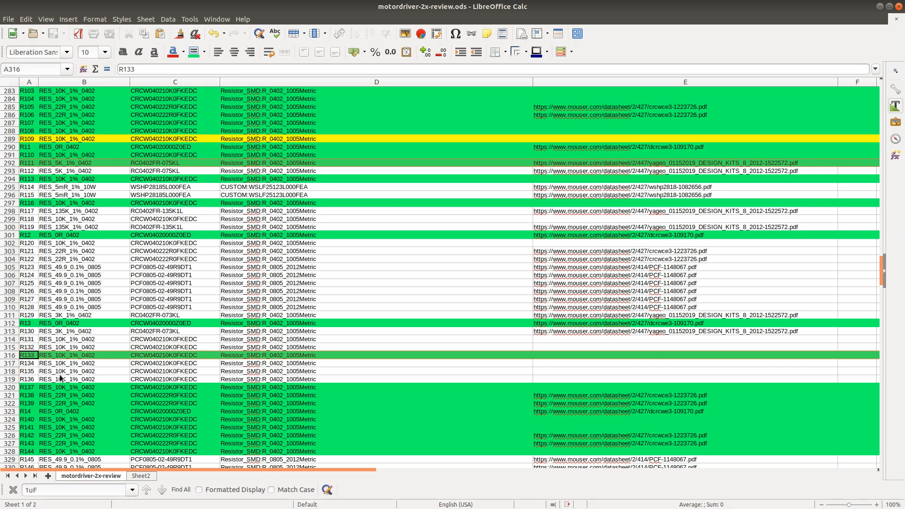
# Step: Select the R153, R131 and R132 resistor rows in the spreadsheet, checking the references against the U33C circuit in the schematic
pyautogui.scroll(-7, 72, 371)
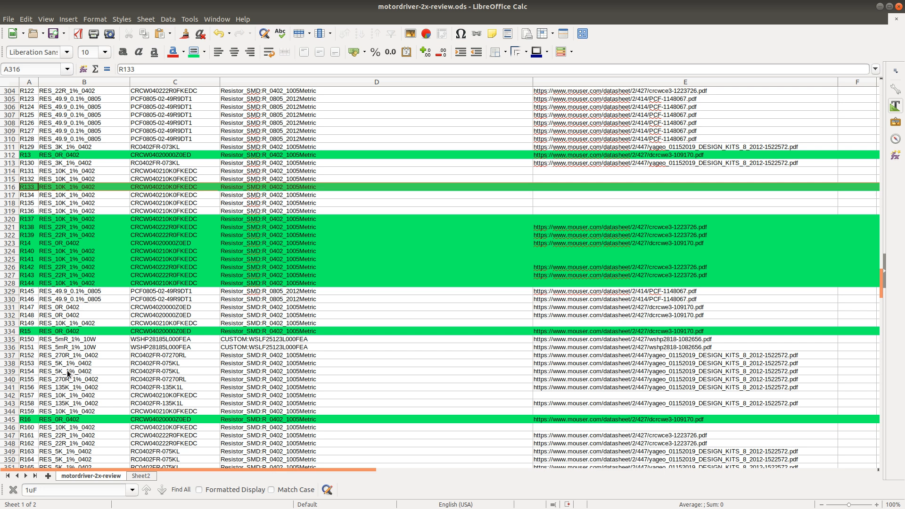
pyautogui.click(9, 366)
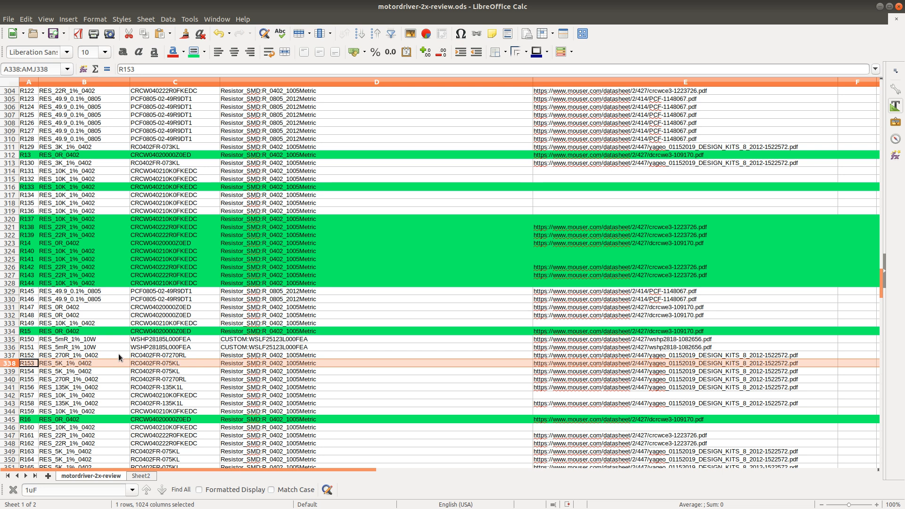
pyautogui.hotkey('alt', 'Tab')
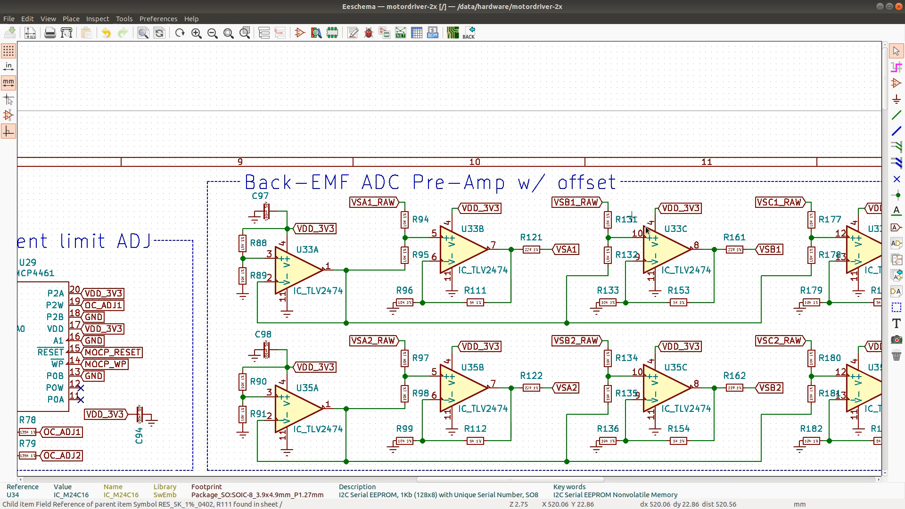
pyautogui.hotkey('alt', 'Tab')
pyautogui.scroll(-2, 57, 293)
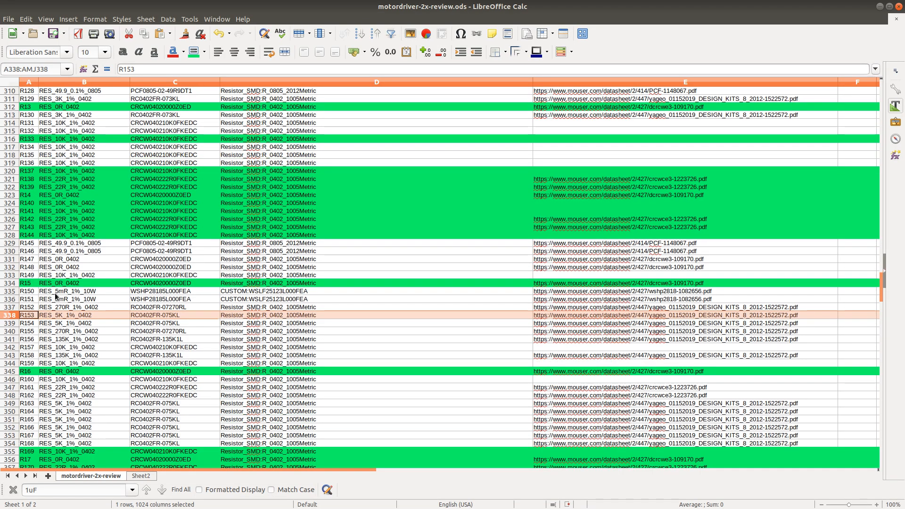
pyautogui.click(13, 124)
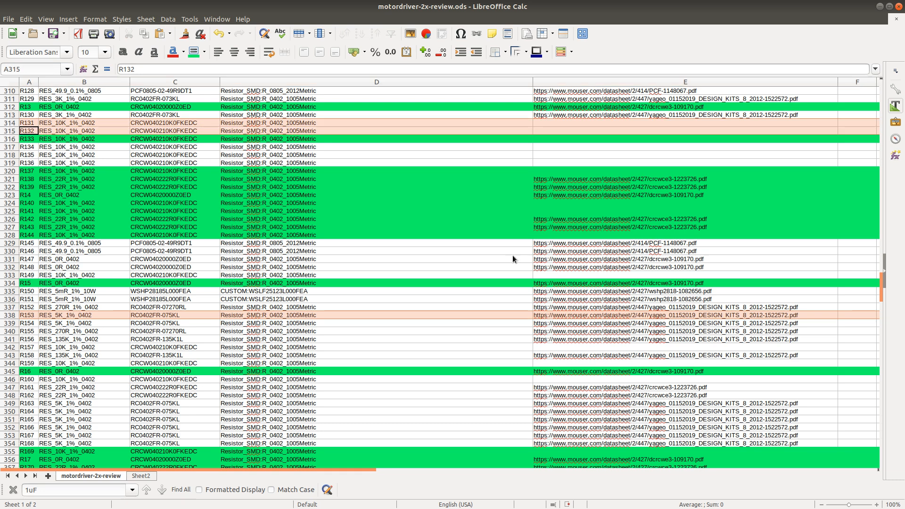
# Step: Add the R121 and R161 output resistor rows to the selection after checking the schematic, and fill all selected rows green
pyautogui.hotkey('alt', 'Tab')
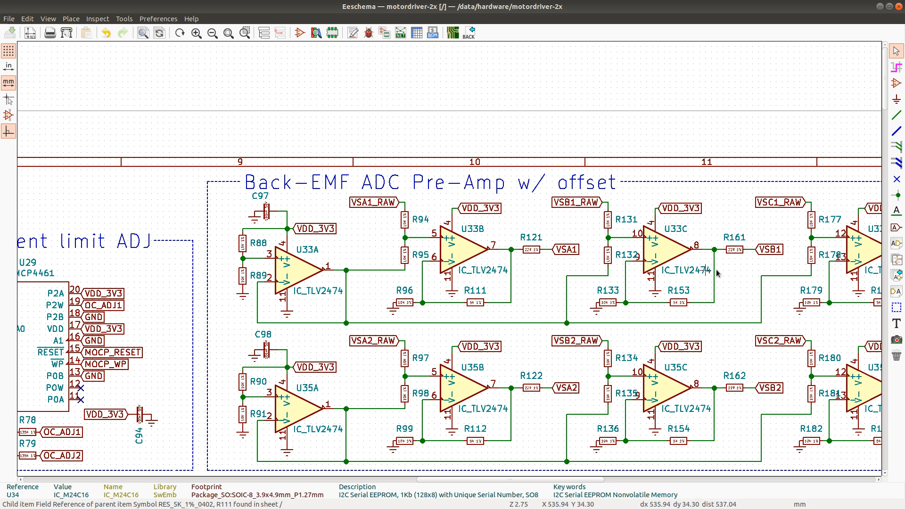
pyautogui.hotkey('alt', 'Tab')
pyautogui.scroll(2, 50, 186)
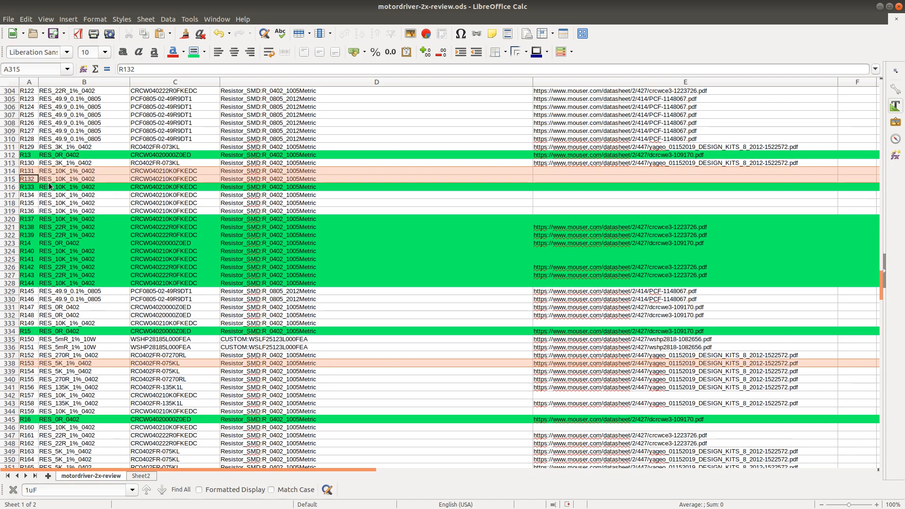
pyautogui.scroll(3, 50, 184)
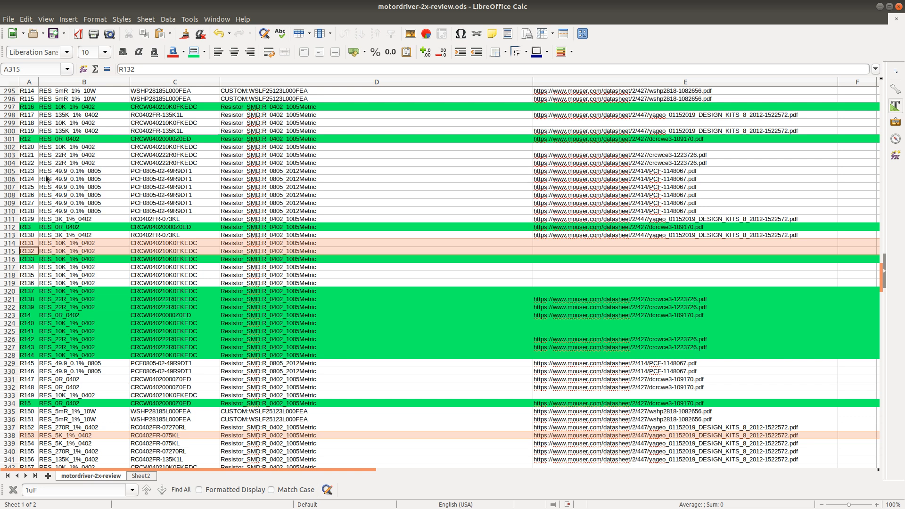
pyautogui.click(14, 154)
pyautogui.scroll(-6, 95, 326)
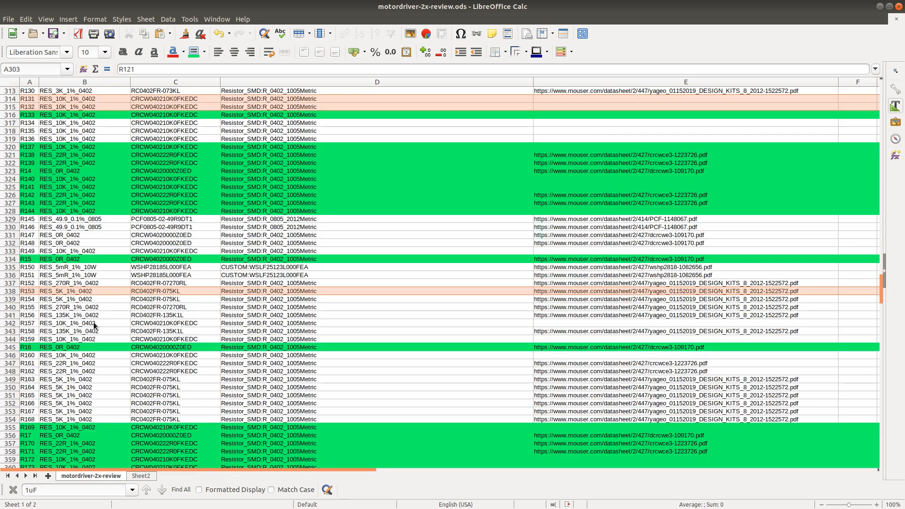
pyautogui.click(12, 364)
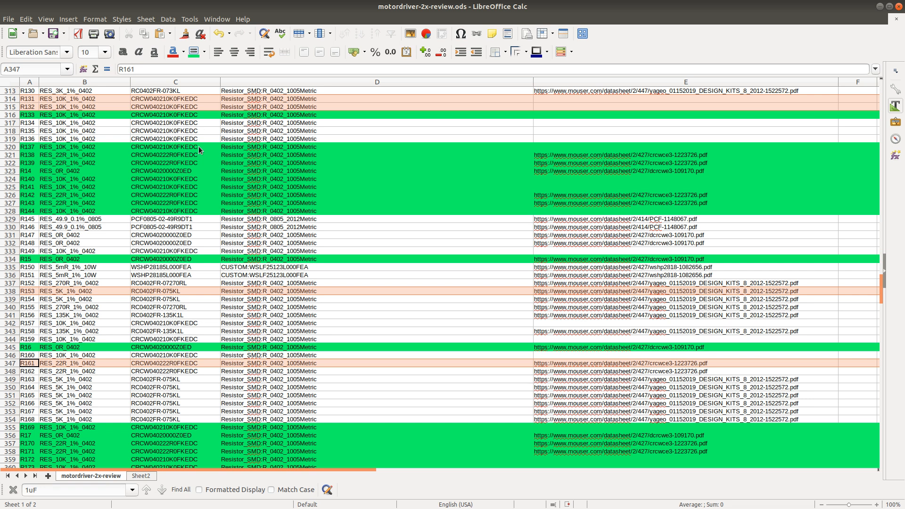
pyautogui.click(193, 52)
# Step: Check the schematic again and select the R177 and R178 resistor rows in the spreadsheet
pyautogui.hotkey('alt', 'Tab')
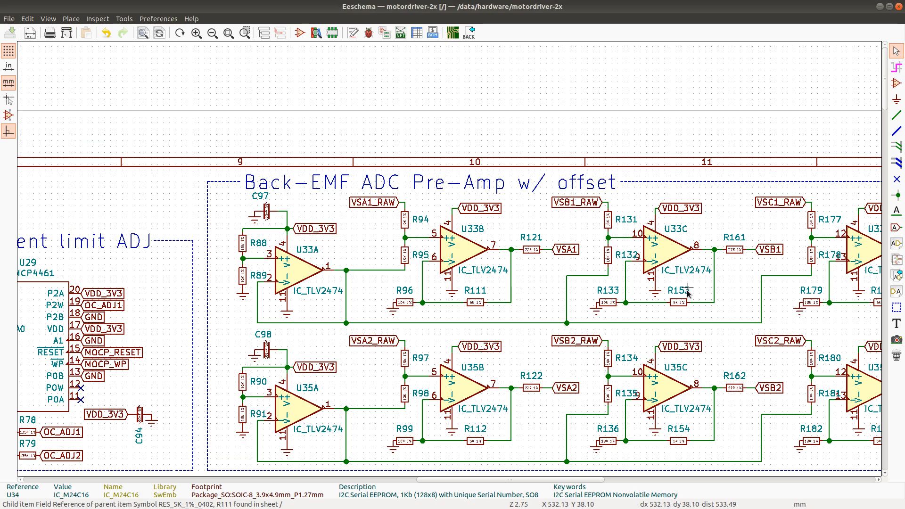
pyautogui.hotkey('alt', 'Tab')
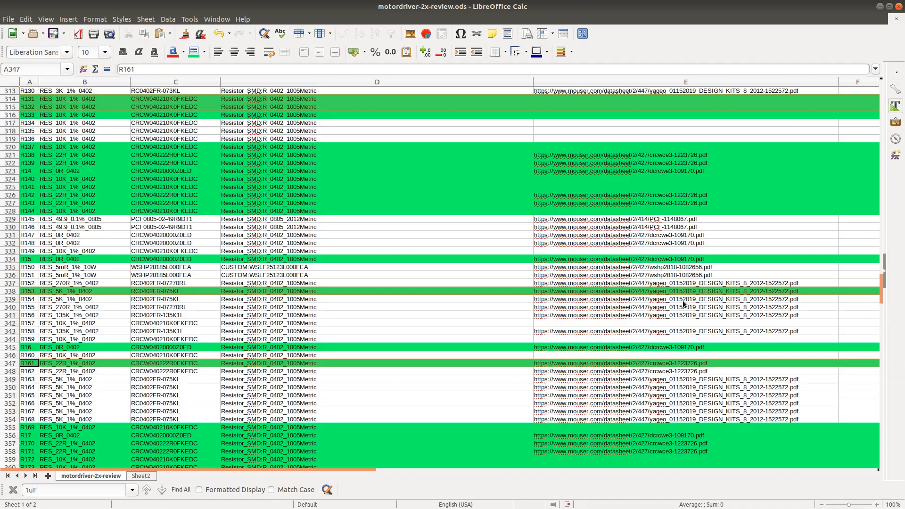
pyautogui.hotkey('alt', 'Tab')
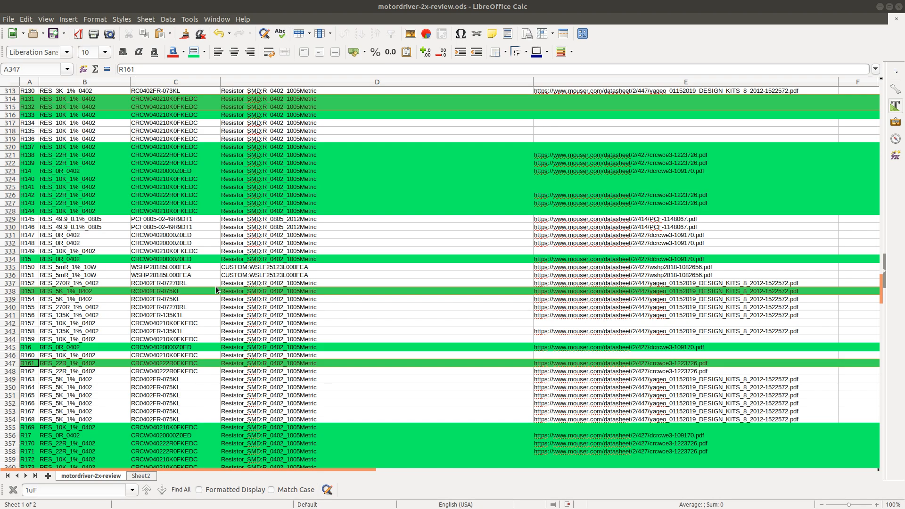
pyautogui.hotkey('alt', 'Tab')
pyautogui.scroll(-6, 110, 340)
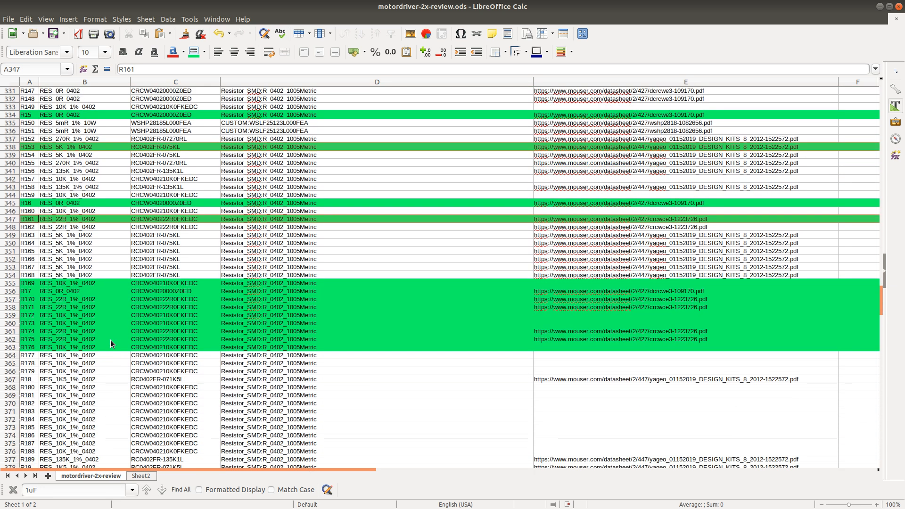
pyautogui.click(9, 354)
pyautogui.keyDown('ctrl'); pyautogui.click(9, 363); pyautogui.keyUp('ctrl')
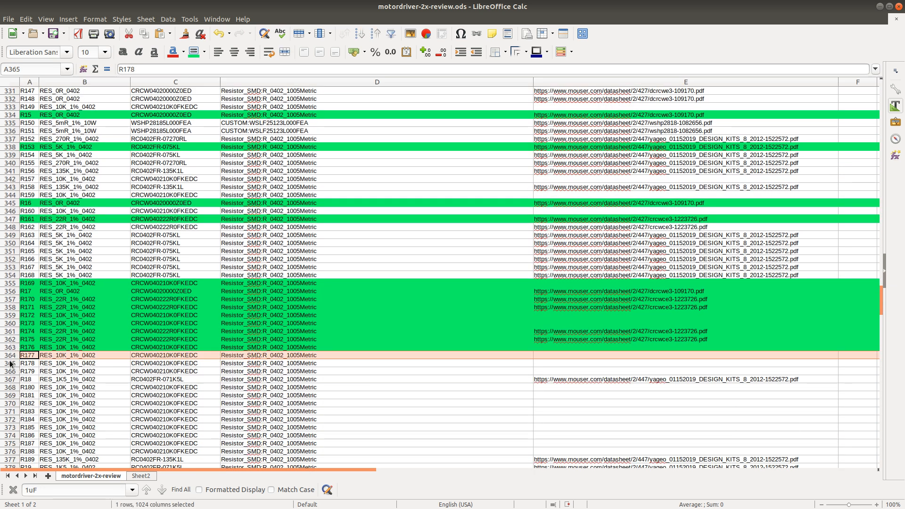
# Step: Add the R179 and R193 rows to the selection, checking the references against the U33D circuit in the schematic
pyautogui.hotkey('alt', 'Tab')
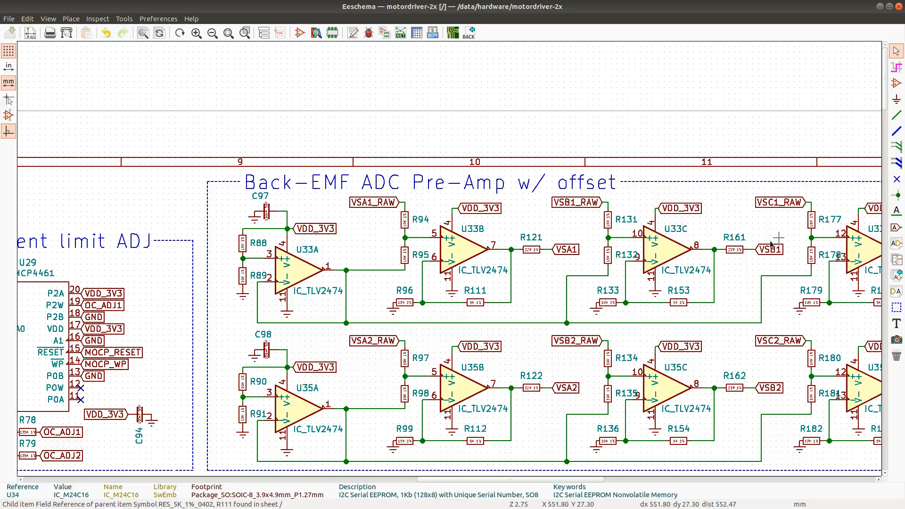
pyautogui.hotkey('alt', 'Tab')
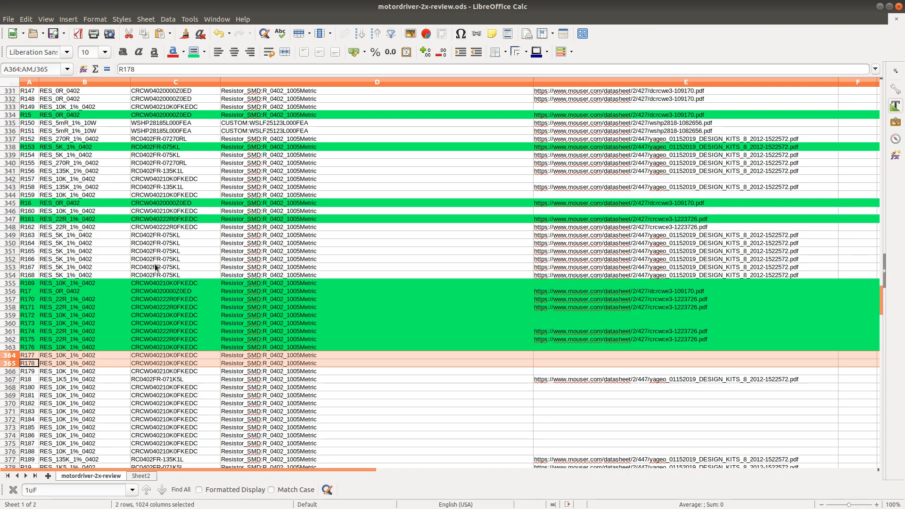
pyautogui.hotkey('alt', 'Tab')
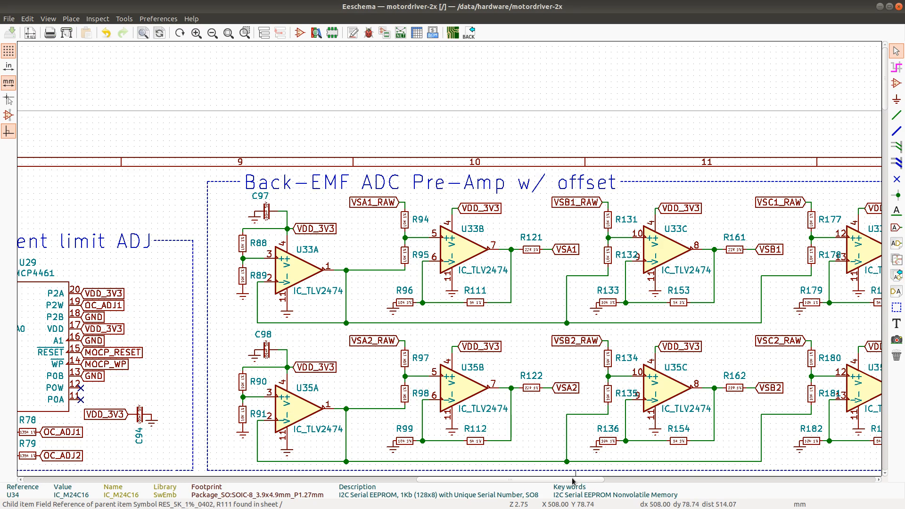
pyautogui.moveTo(594, 478); pyautogui.dragTo(646, 478)
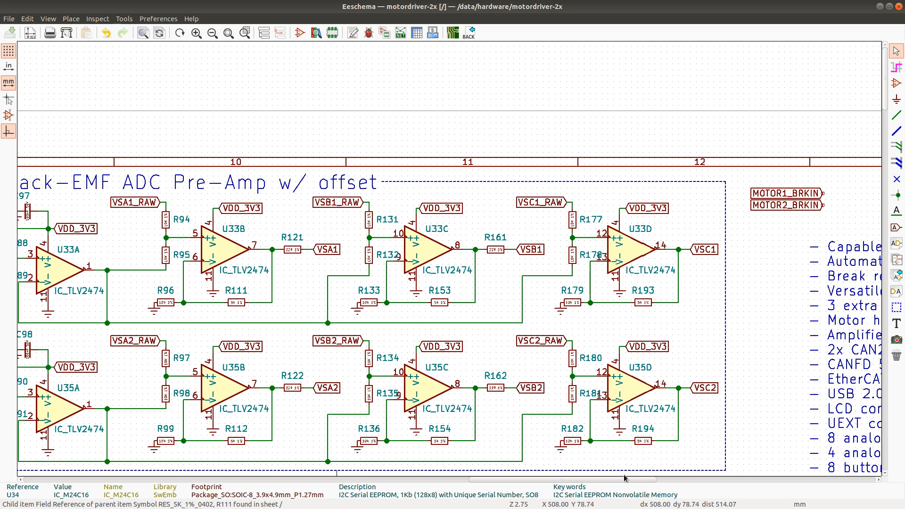
pyautogui.hotkey('alt', 'Tab')
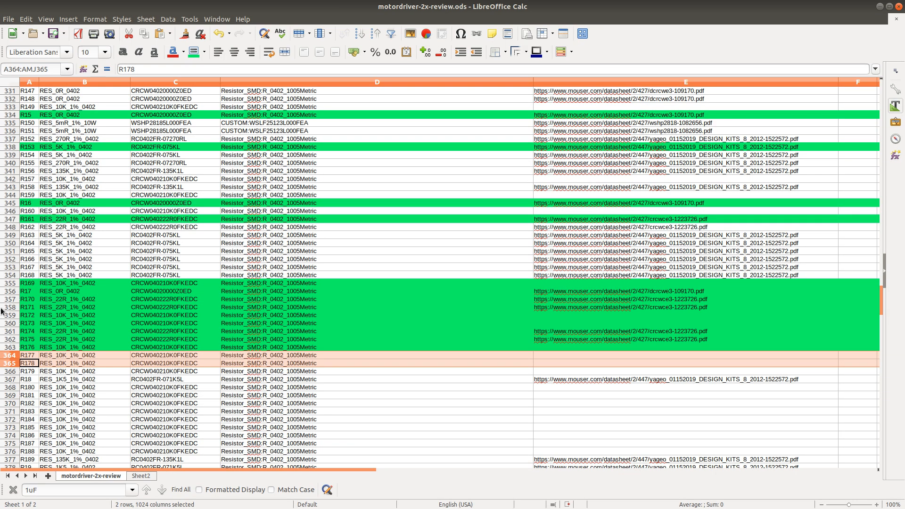
pyautogui.keyDown('shift'); pyautogui.click(13, 373); pyautogui.keyUp('shift')
pyautogui.scroll(-6, 27, 415)
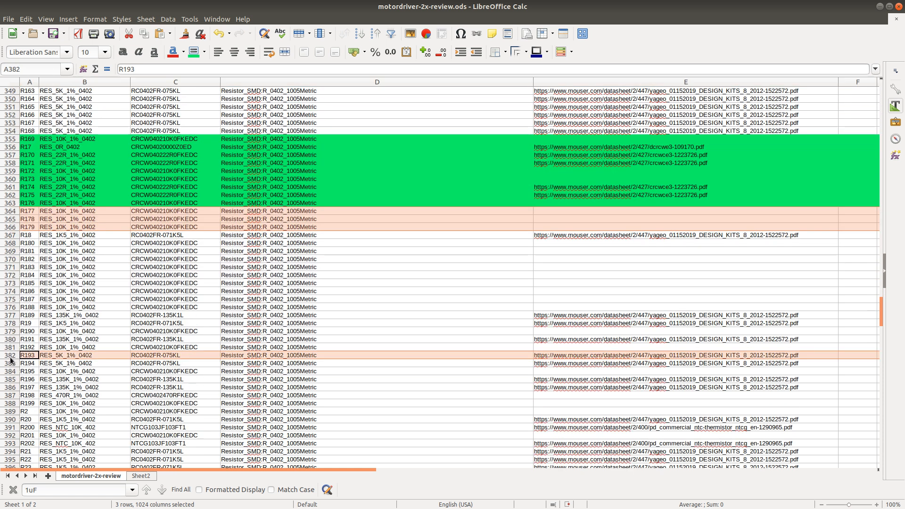
# Step: Inspect both rows of Back-EMF pre-amp circuits in the schematic, and fill the selected R177, R178, R179 and R193 rows green
pyautogui.hotkey('alt', 'Tab')
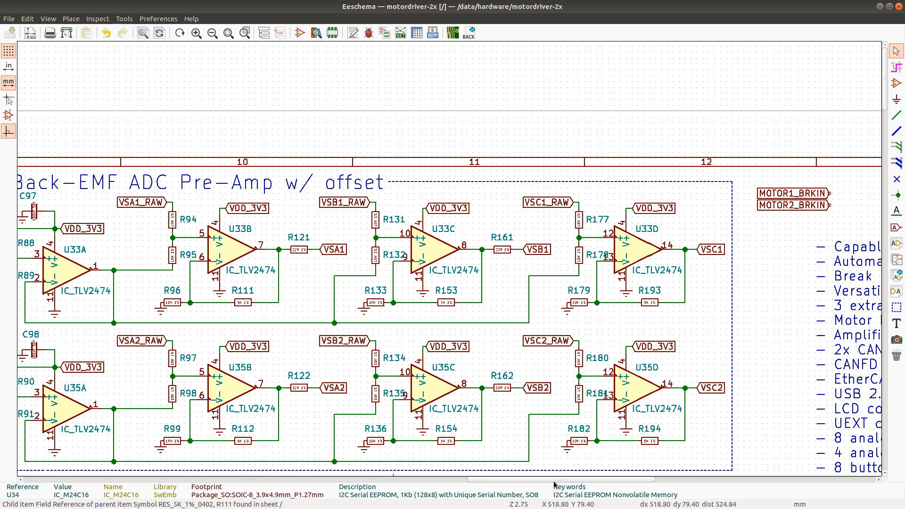
pyautogui.moveTo(554, 482); pyautogui.dragTo(524, 488)
pyautogui.scroll(-2, 322, 287)
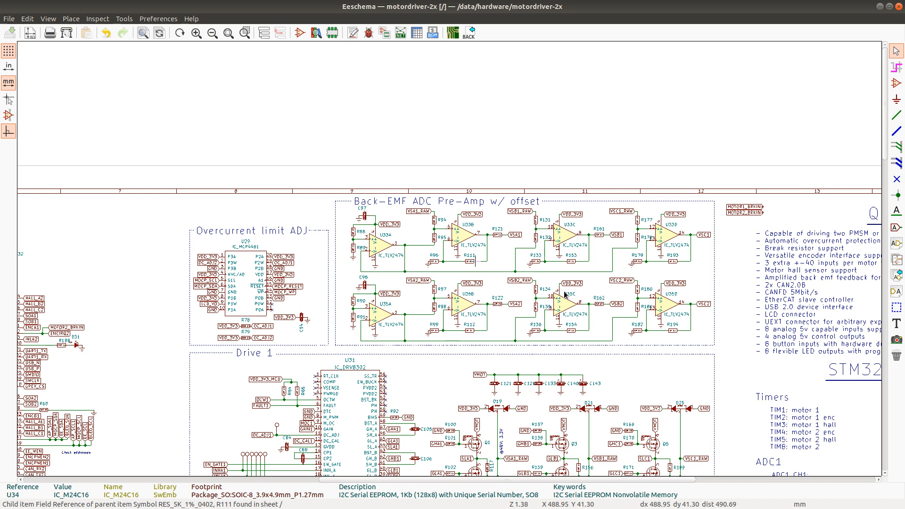
pyautogui.scroll(3, 445, 260)
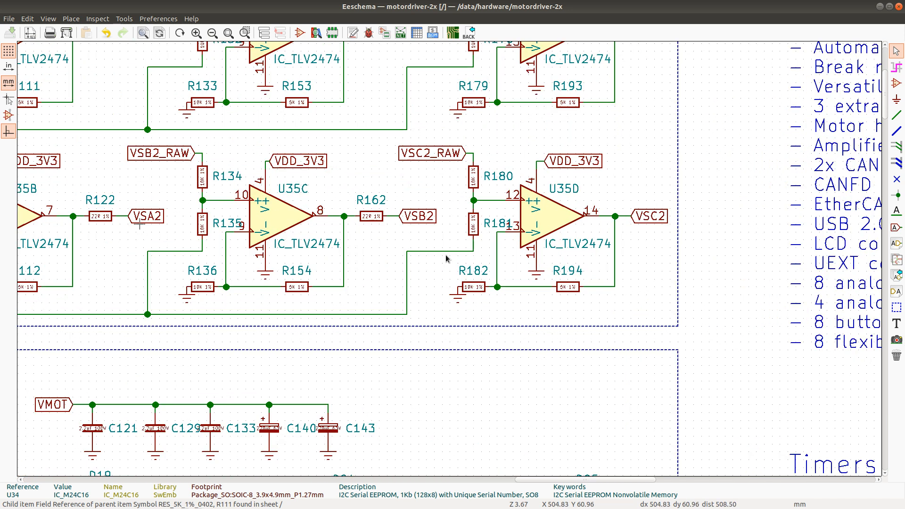
pyautogui.scroll(-2, 445, 258)
pyautogui.scroll(2, 445, 257)
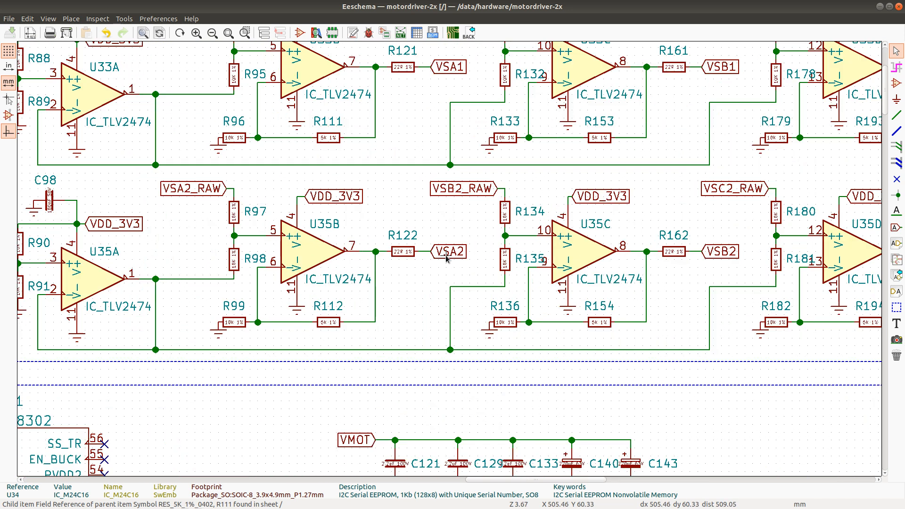
pyautogui.scroll(-1, 446, 258)
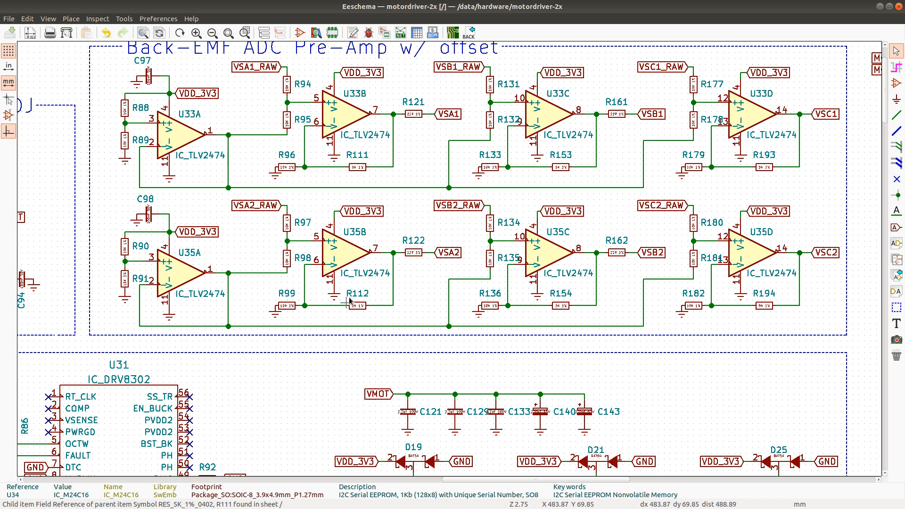
pyautogui.hotkey('alt', 'Tab')
pyautogui.hotkey('alt', 'Tab')
pyautogui.hotkey('alt', 'Tab')
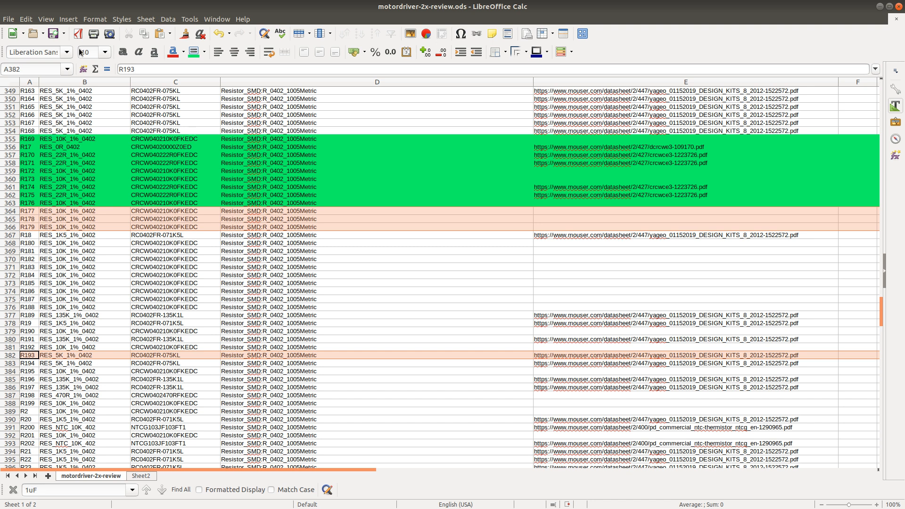
pyautogui.click(195, 53)
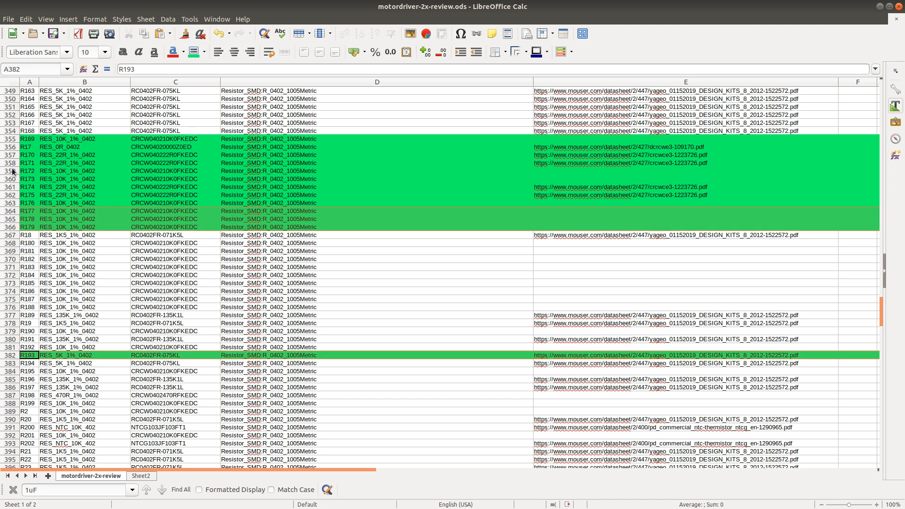
# Step: Select the R90 and R91 resistor rows in the spreadsheet and check the U35A and U35B circuits in the schematic
pyautogui.scroll(-15, 77, 255)
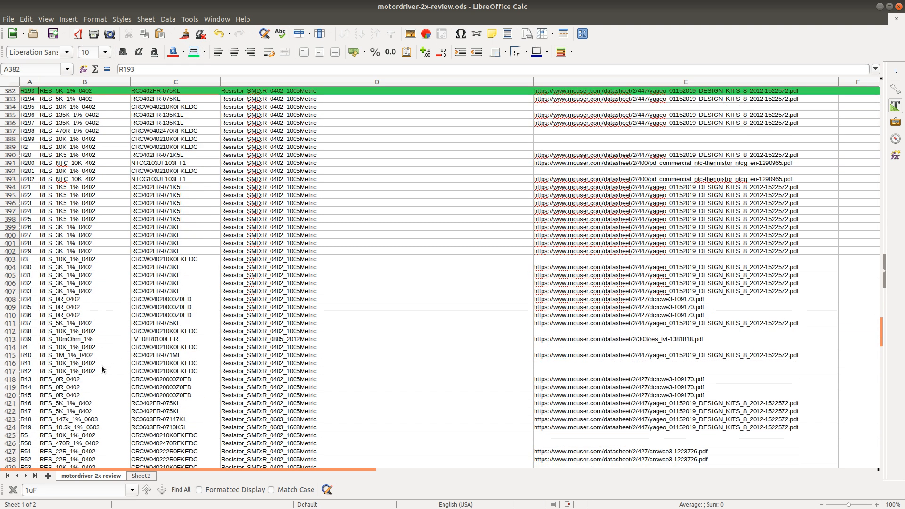
pyautogui.scroll(-10, 102, 366)
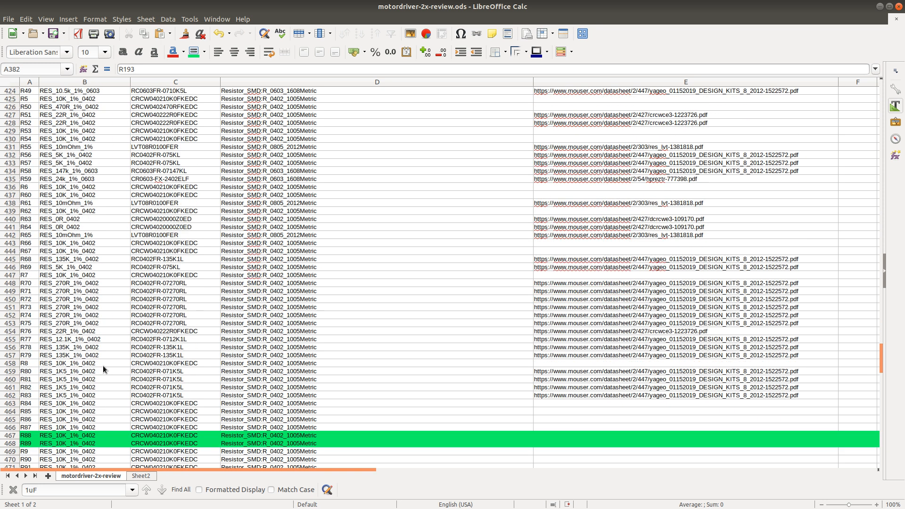
pyautogui.scroll(-4, 7, 395)
pyautogui.click(7, 364)
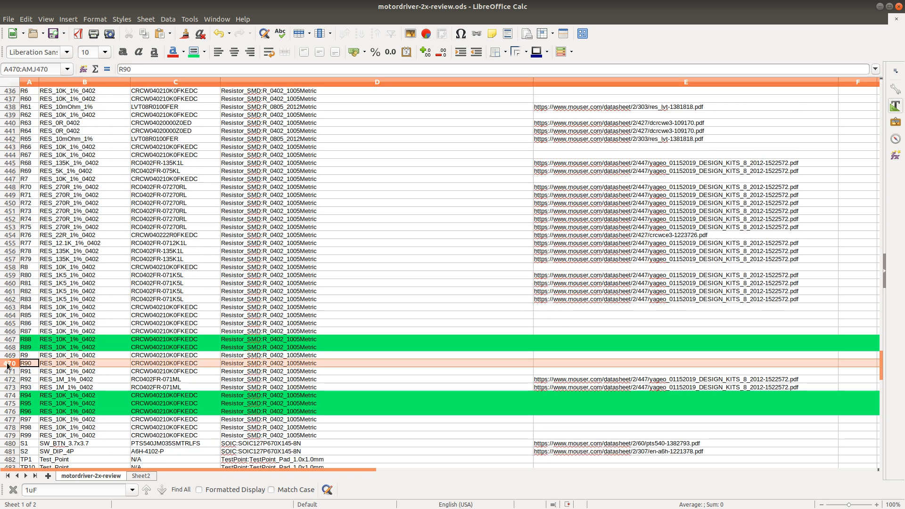
pyautogui.keyDown('ctrl'); pyautogui.click(4, 373); pyautogui.keyUp('ctrl')
pyautogui.hotkey('alt', 'Tab')
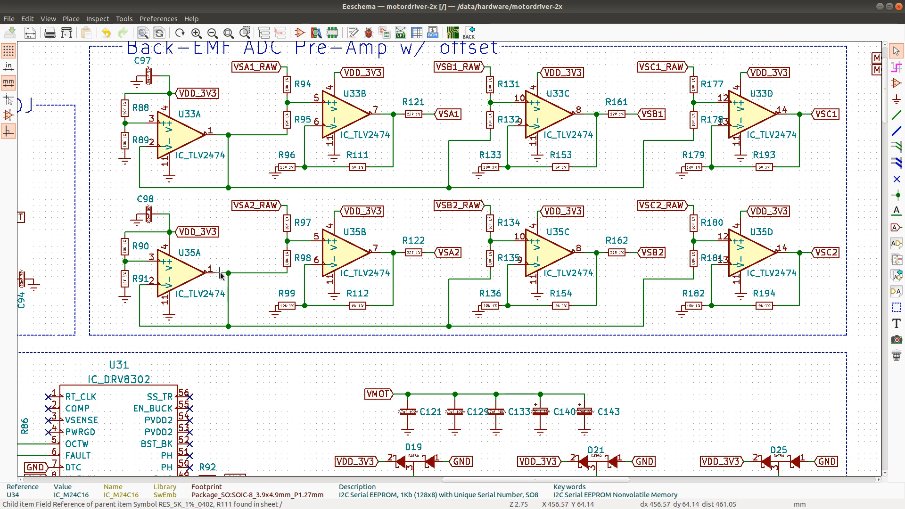
pyautogui.hotkey('alt', 'Tab')
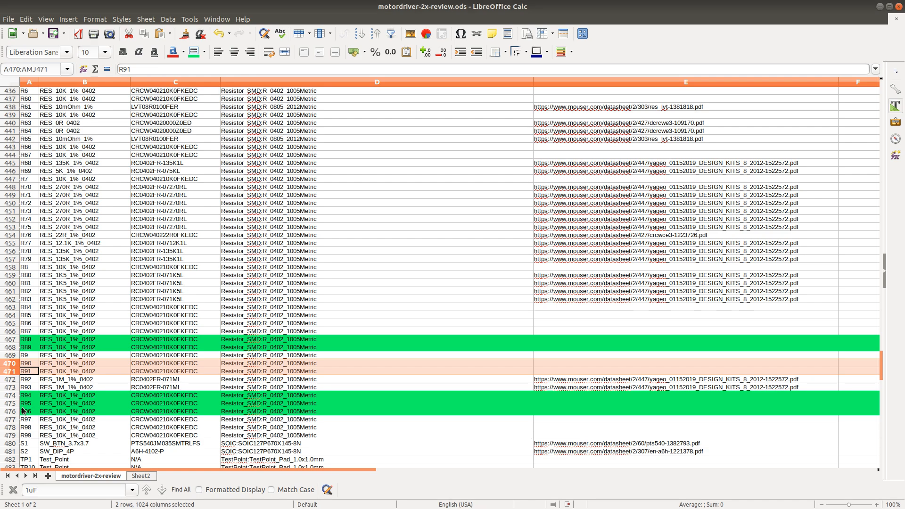
# Step: Add the R97, R98 and R99 rows to the selection that holds R90 and R91
pyautogui.keyDown('ctrl'); pyautogui.click(15, 436); pyautogui.keyUp('ctrl')
pyautogui.keyDown('ctrl'); pyautogui.click(11, 427); pyautogui.keyUp('ctrl')
pyautogui.keyDown('ctrl'); pyautogui.click(13, 415); pyautogui.keyUp('ctrl')
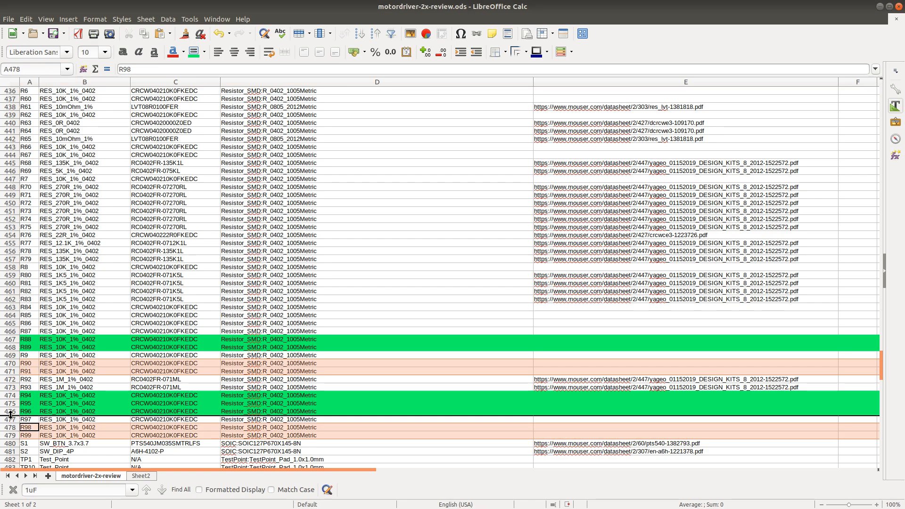
pyautogui.keyDown('ctrl'); pyautogui.click(10, 420); pyautogui.keyUp('ctrl')
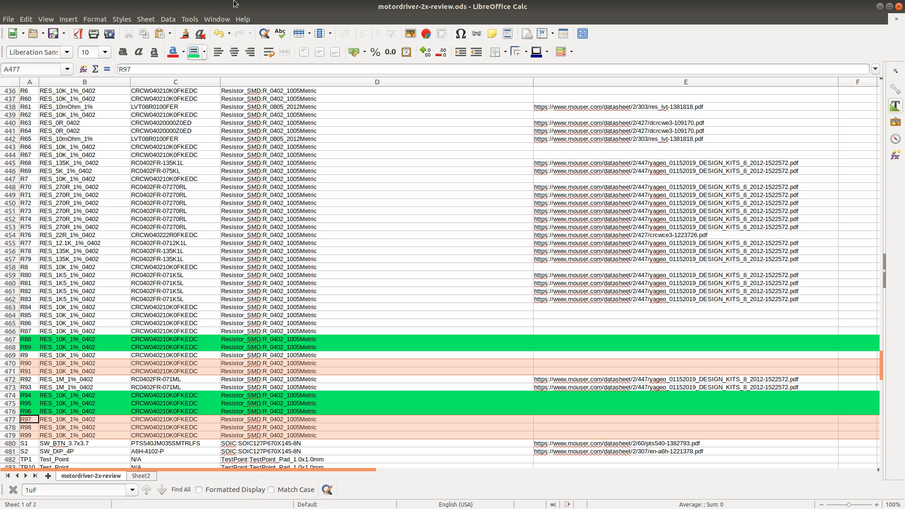
# Step: Fill the selected R90, R91, R97, R98 and R99 rows green and check the U35B circuit's remaining resistor references in the schematic
pyautogui.click(193, 55)
pyautogui.hotkey('alt', 'Tab')
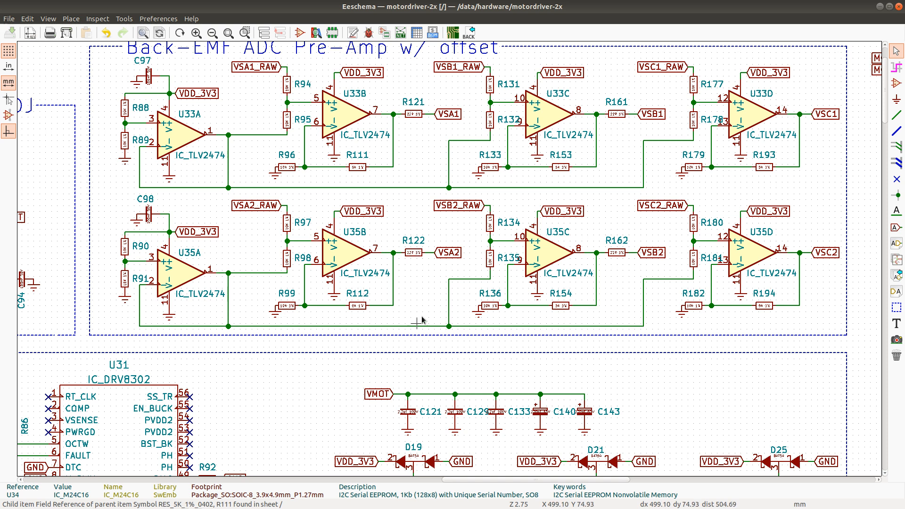
pyautogui.hotkey('alt', 'Tab')
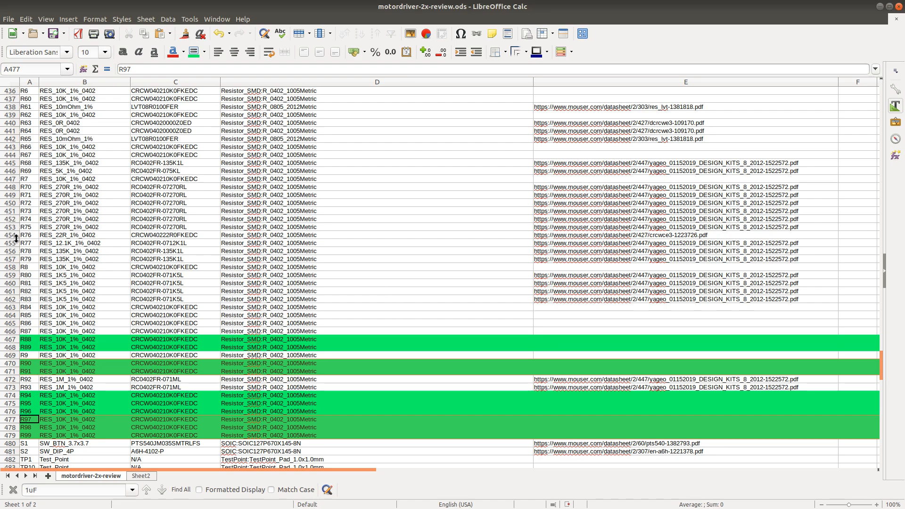
# Step: Select the R112 and R122 resistor rows together in the review spreadsheet
pyautogui.scroll(20, 48, 243)
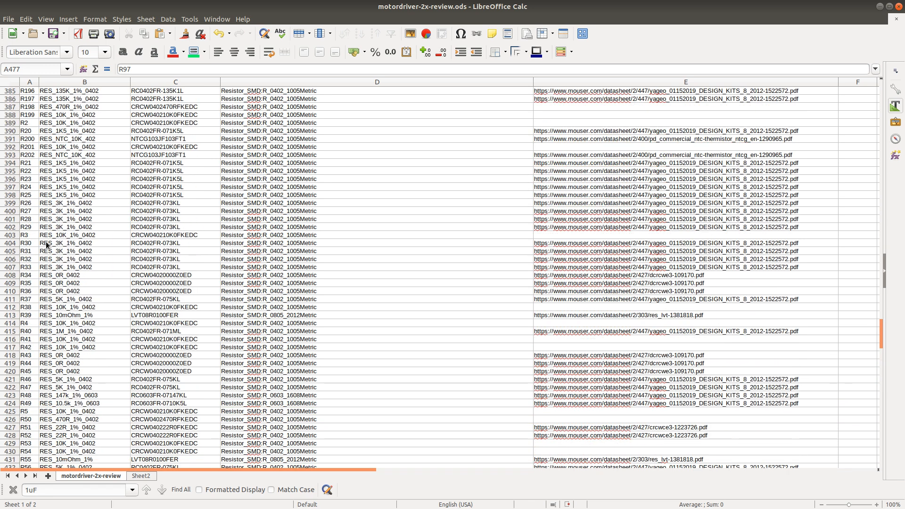
pyautogui.scroll(20, 48, 244)
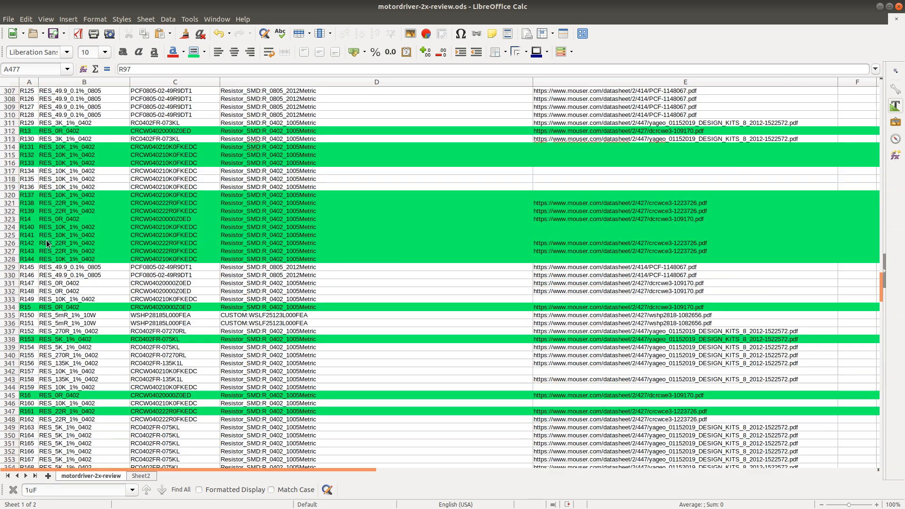
pyautogui.scroll(5, 47, 244)
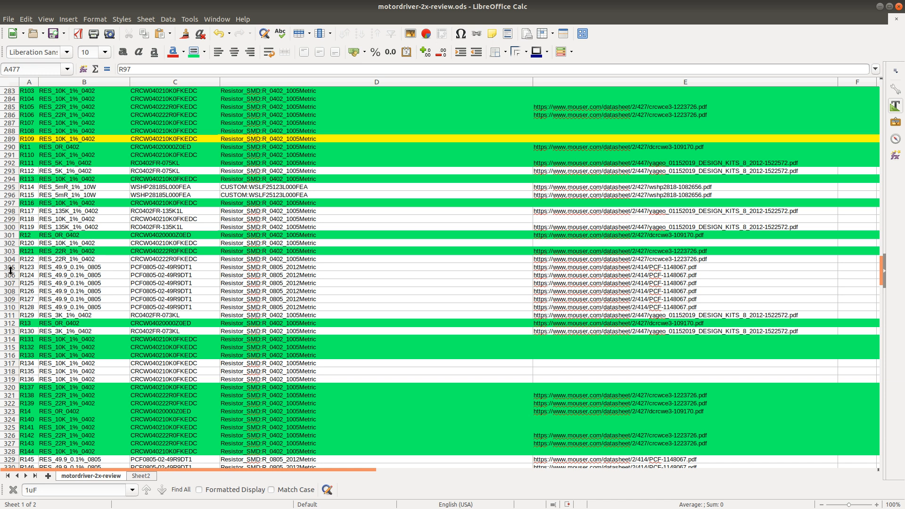
pyautogui.scroll(8, 38, 235)
pyautogui.scroll(-7, 39, 235)
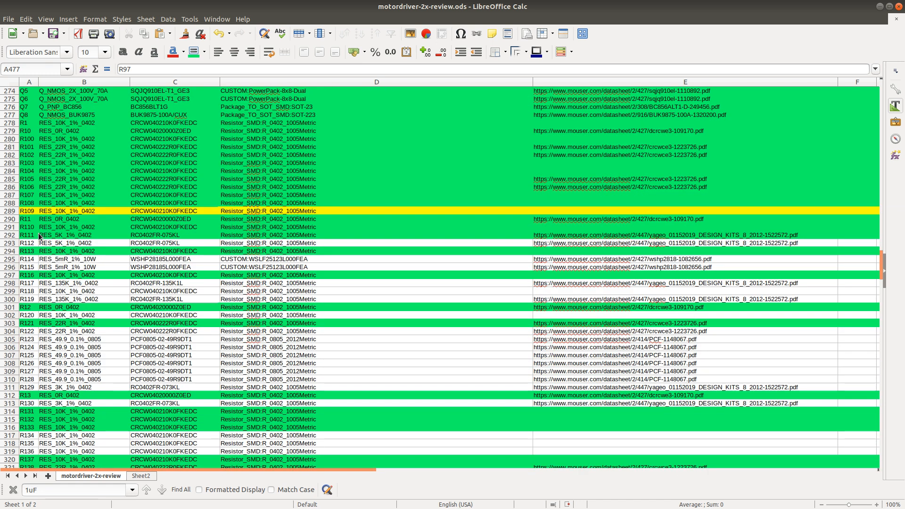
pyautogui.scroll(-1, 40, 237)
pyautogui.click(9, 171)
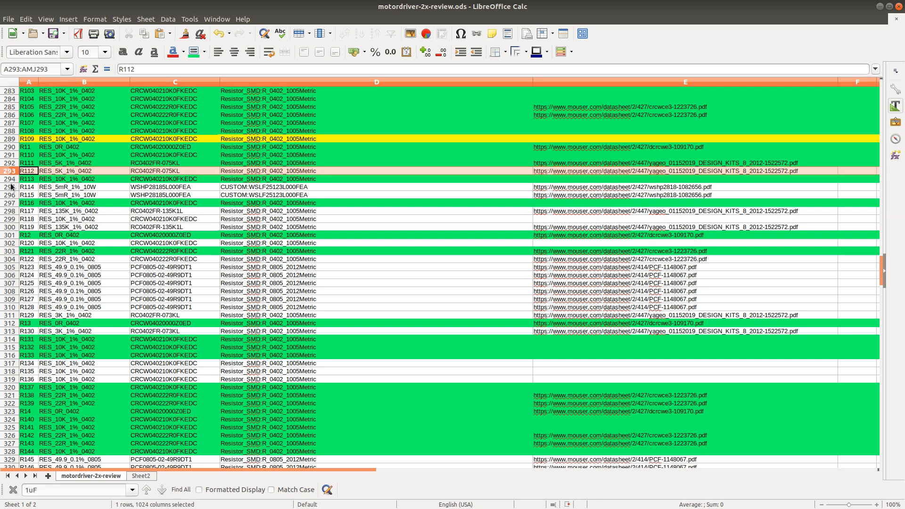
pyautogui.click(10, 259)
# Step: Add the R134, R135, R136 and R154 rows to the selection, checking the references against the U35C circuit in the schematic
pyautogui.hotkey('alt', 'Tab')
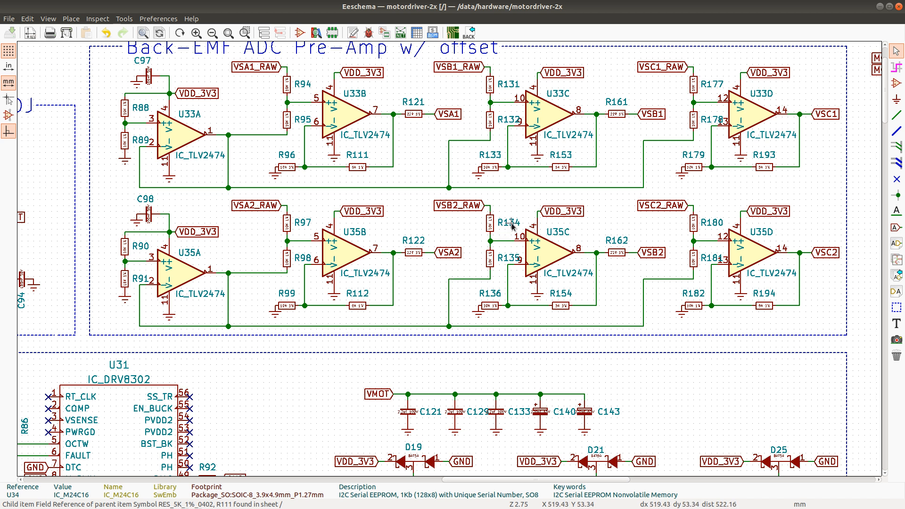
pyautogui.hotkey('alt', 'Tab')
pyautogui.scroll(-7, 47, 265)
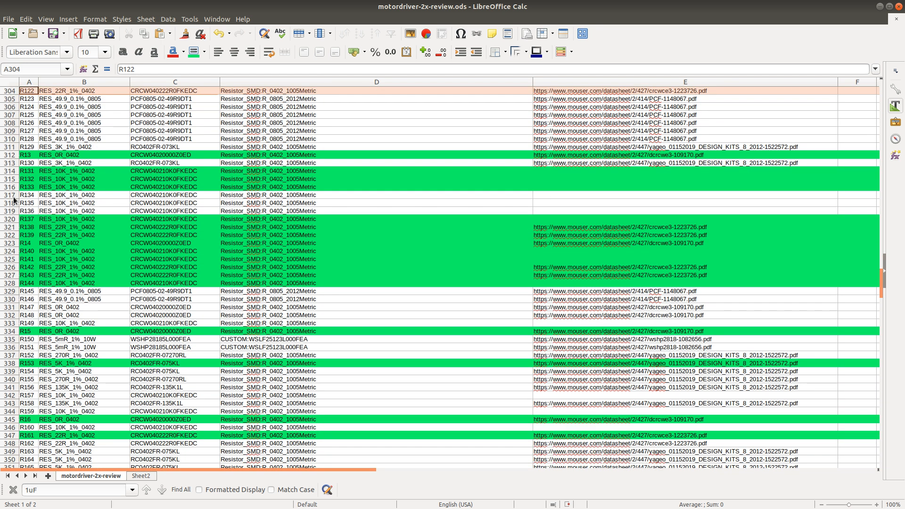
pyautogui.keyDown('ctrl'); pyautogui.moveTo(14, 197); pyautogui.dragTo(14, 203); pyautogui.keyUp('ctrl')
pyautogui.hotkey('alt', 'Tab')
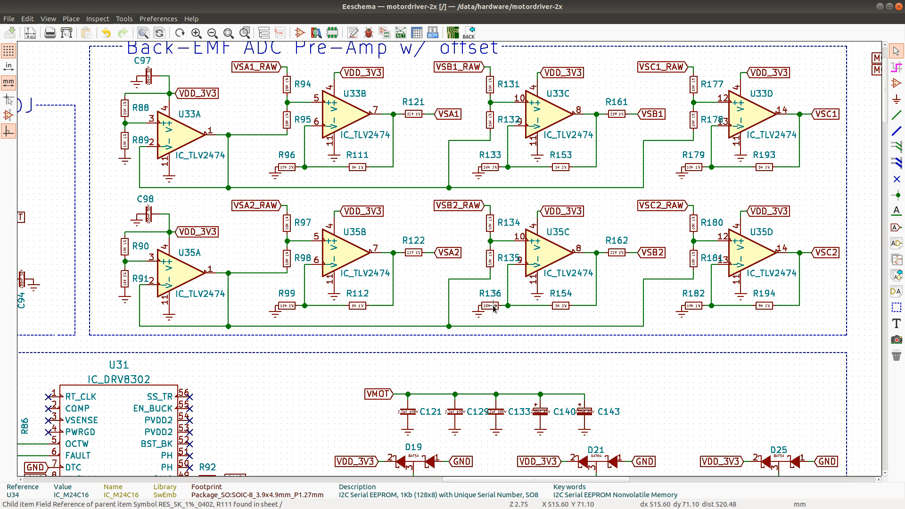
pyautogui.hotkey('alt', 'Tab')
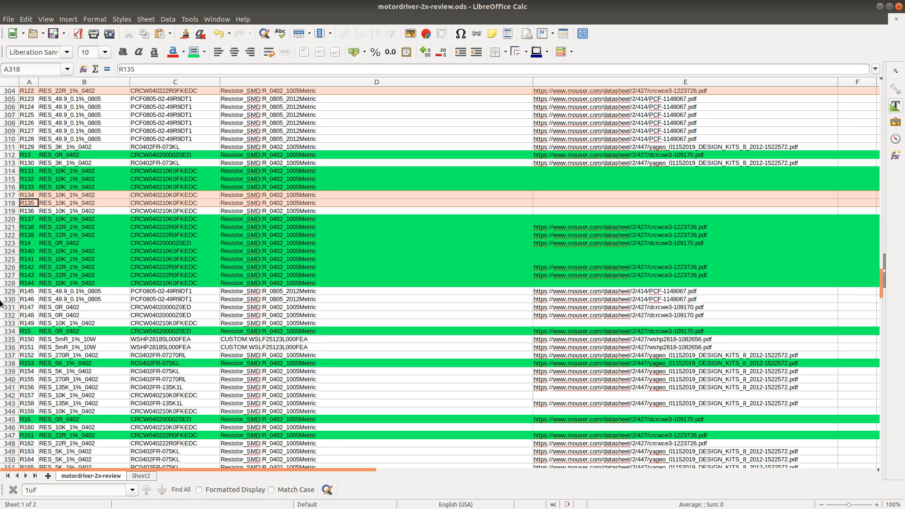
pyautogui.keyDown('ctrl'); pyautogui.click(16, 212); pyautogui.keyUp('ctrl')
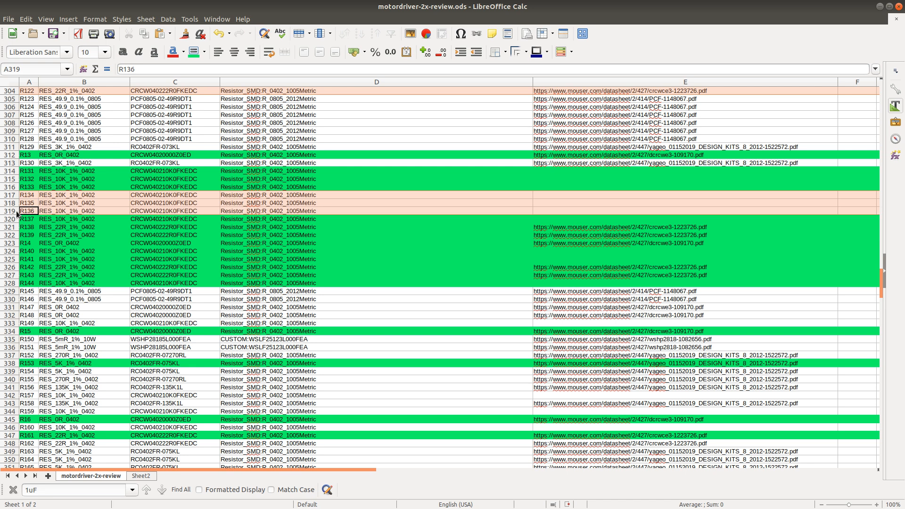
pyautogui.keyDown('ctrl'); pyautogui.click(12, 373); pyautogui.keyUp('ctrl')
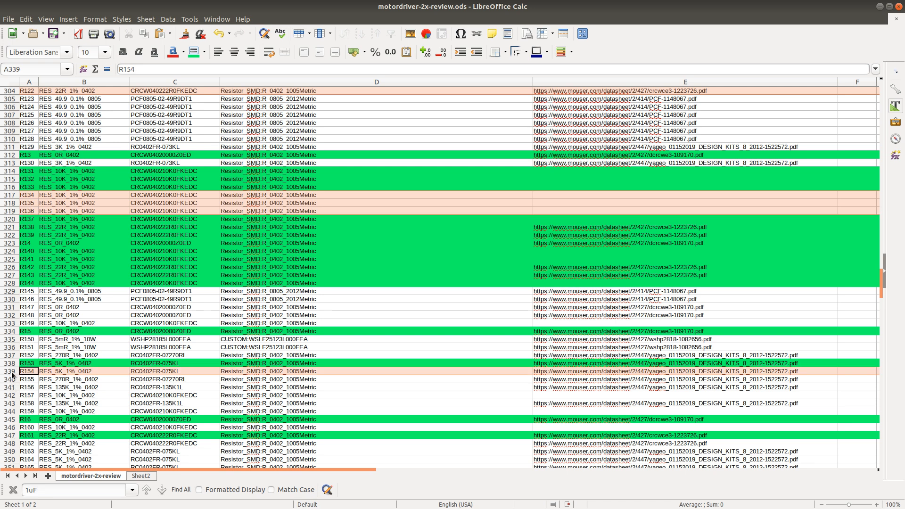
# Step: Check the U35C output resistor in the schematic and add the R162, R180 and R181 rows to the spreadsheet selection
pyautogui.hotkey('alt', 'Tab')
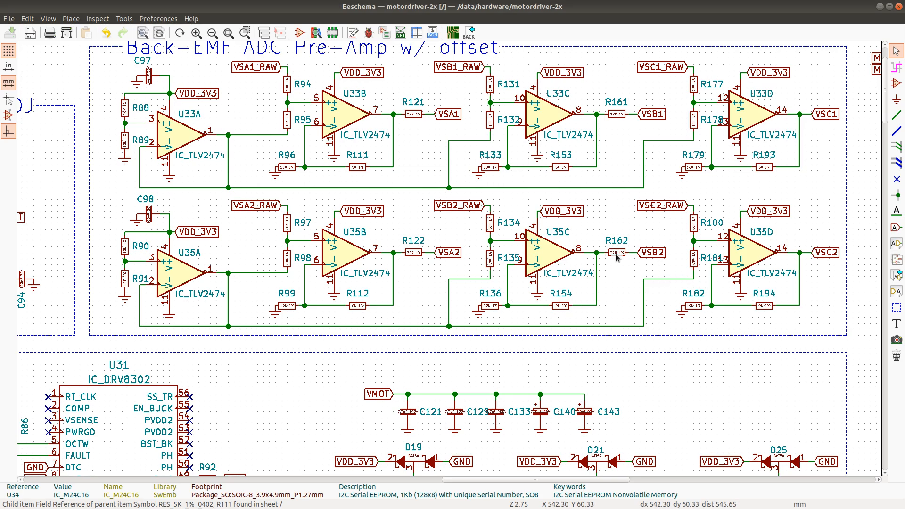
pyautogui.hotkey('alt', 'Tab')
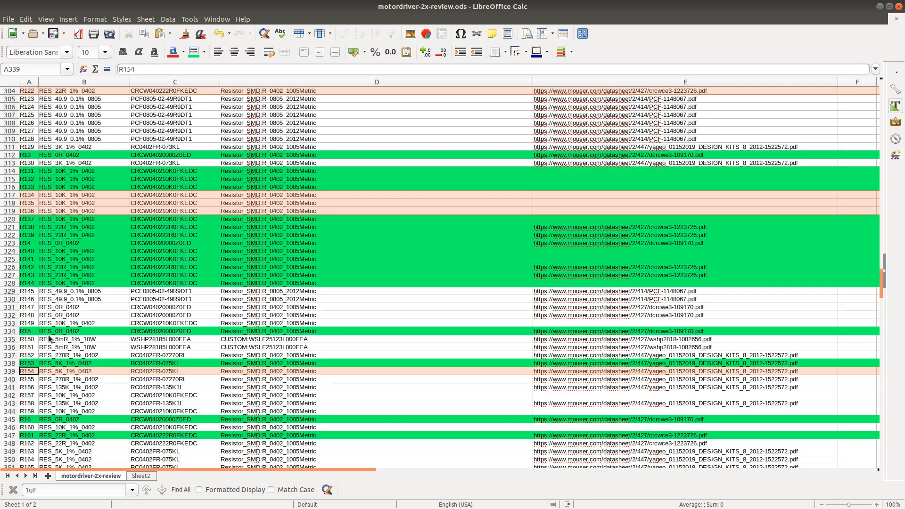
pyautogui.scroll(-3, 49, 341)
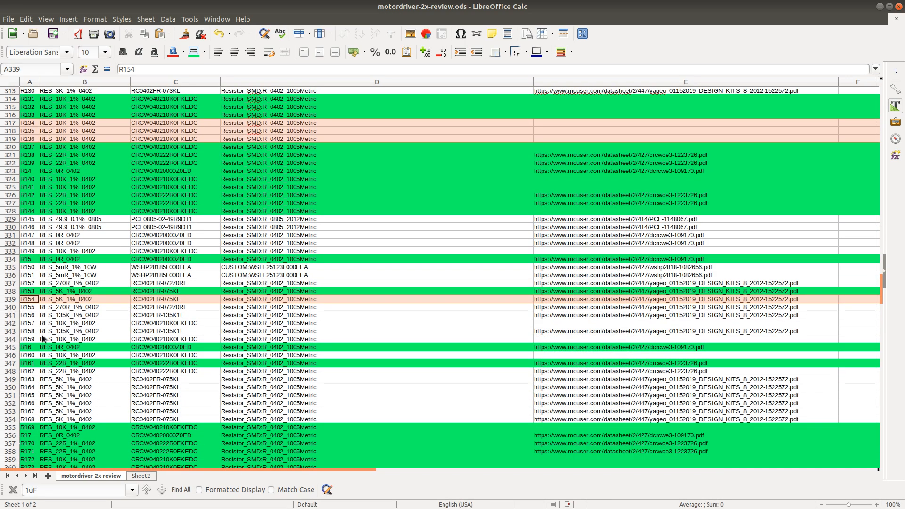
pyautogui.click(21, 372)
pyautogui.scroll(-6, 23, 421)
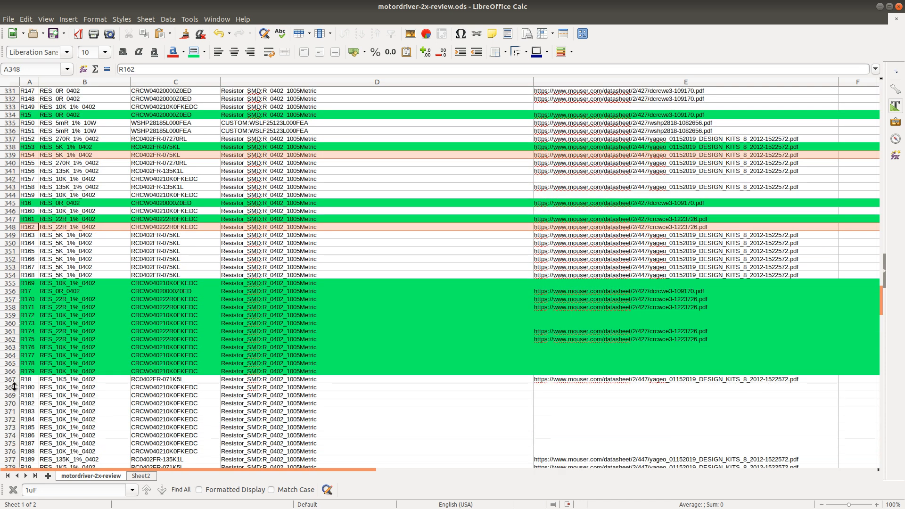
pyautogui.click(20, 388)
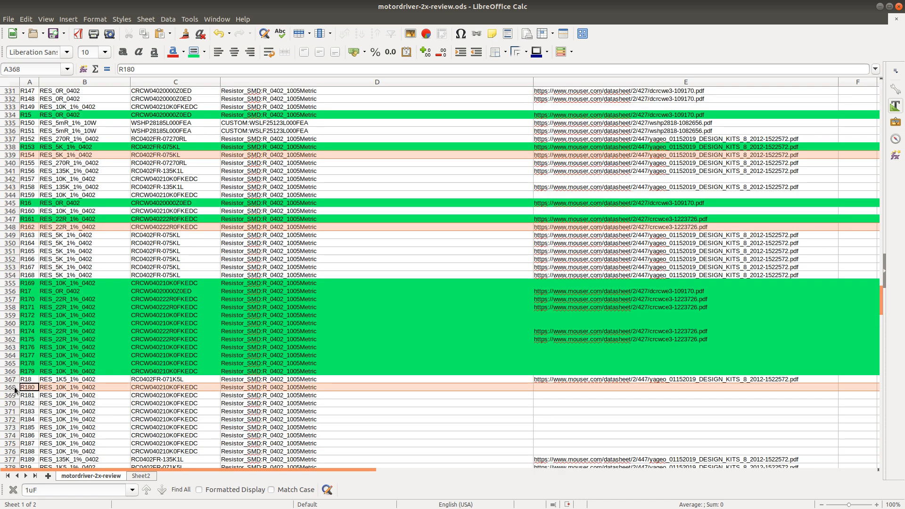
pyautogui.click(31, 394)
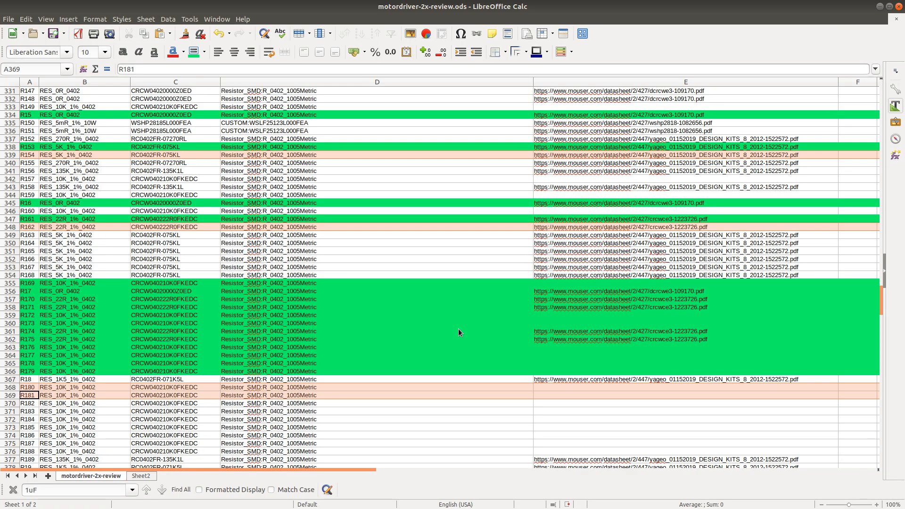
# Step: Check the U35D circuit in the schematic, and fill the selected rows from R112 through R181 green in the spreadsheet
pyautogui.hotkey('alt', 'Tab')
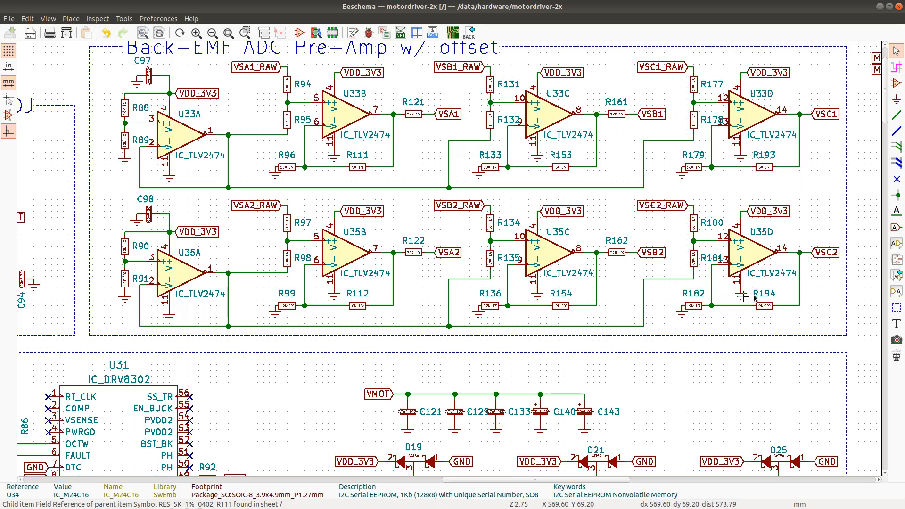
pyautogui.hotkey('alt', 'Tab')
pyautogui.hotkey('alt', 'Tab')
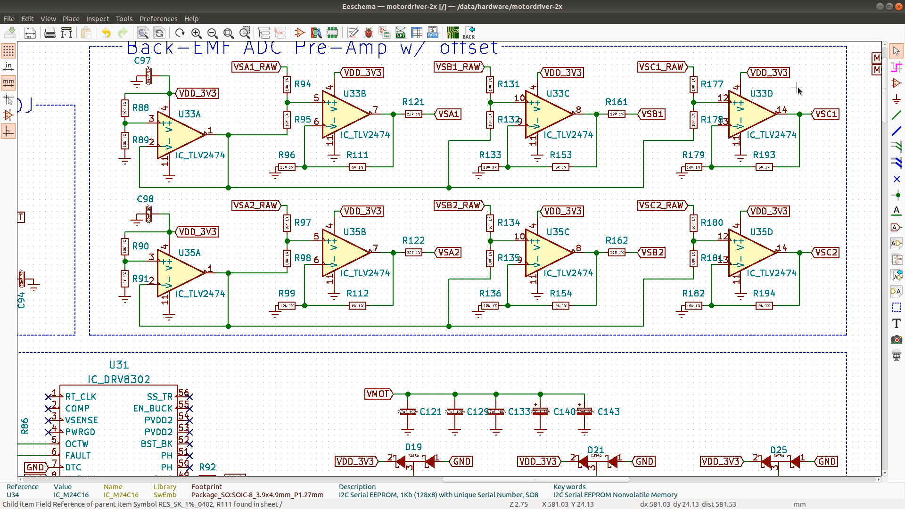
pyautogui.hotkey('alt', 'Tab')
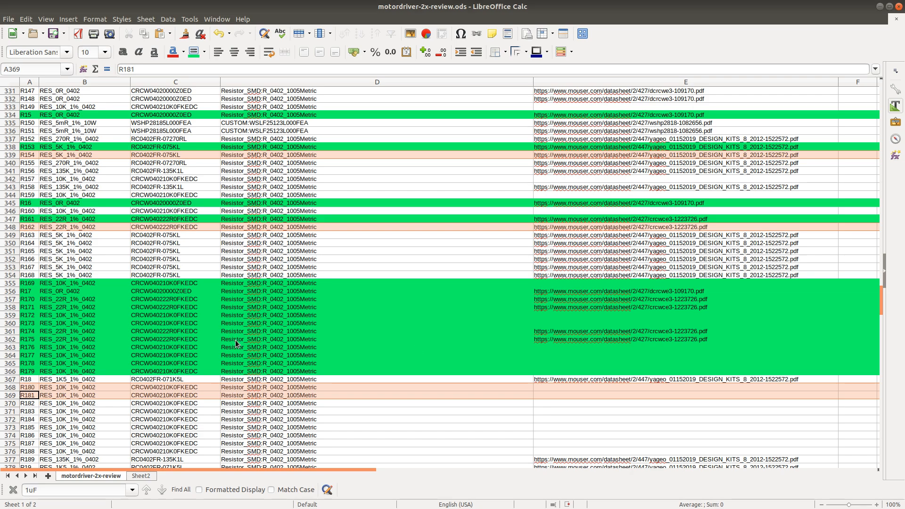
pyautogui.click(194, 52)
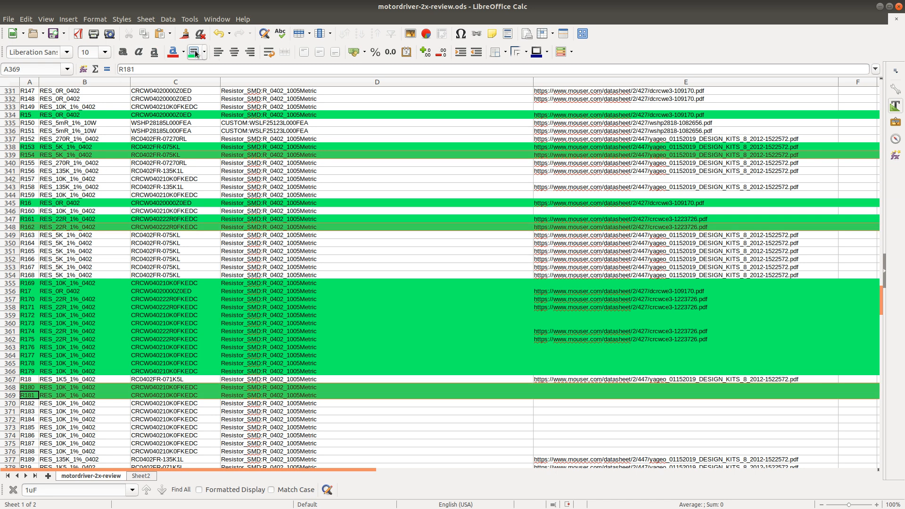
# Step: Check the remaining U35D resistors in the schematic, and fill the R182 and R194 rows green
pyautogui.hotkey('alt', 'Tab')
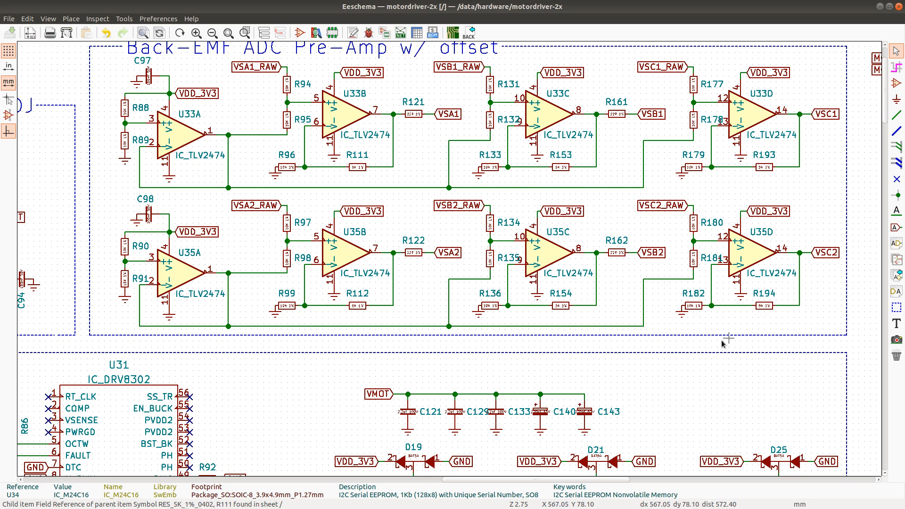
pyautogui.hotkey('alt', 'Tab')
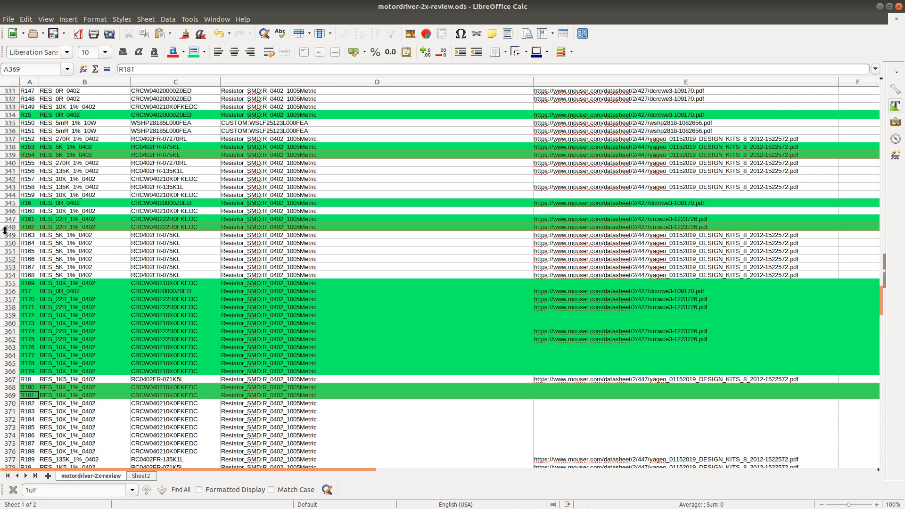
pyautogui.scroll(-6, 19, 309)
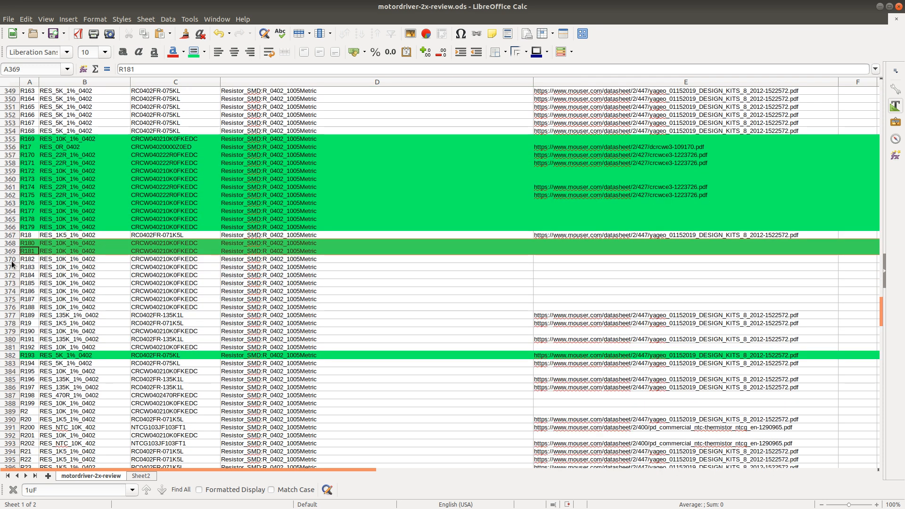
pyautogui.click(12, 259)
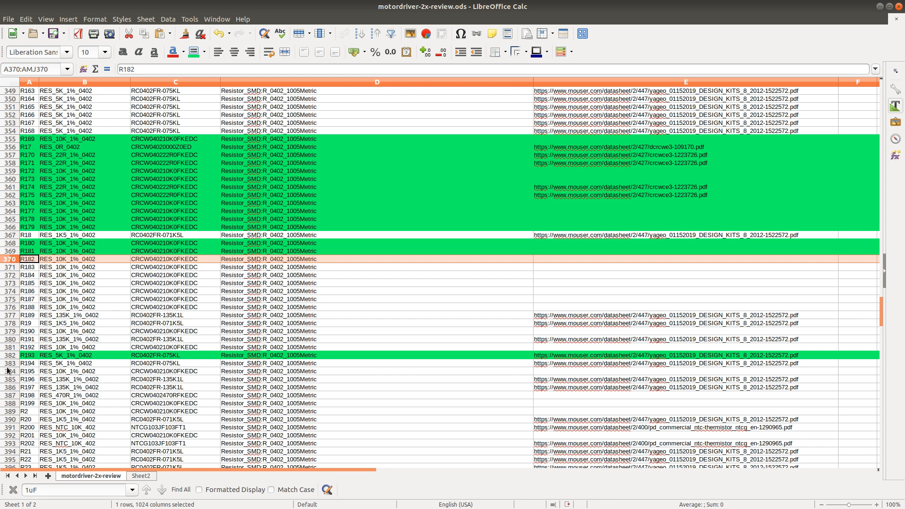
pyautogui.click(23, 364)
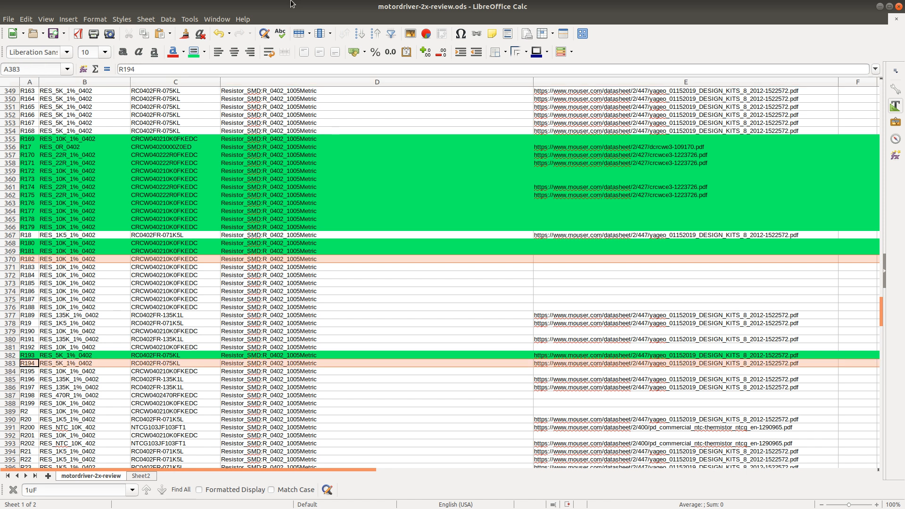
pyautogui.click(193, 55)
# Step: Delete the output resistors R121, R122, R162 and R161 from the Back-EMF ADC pre-amp circuits in the schematic
pyautogui.hotkey('alt', 'Tab')
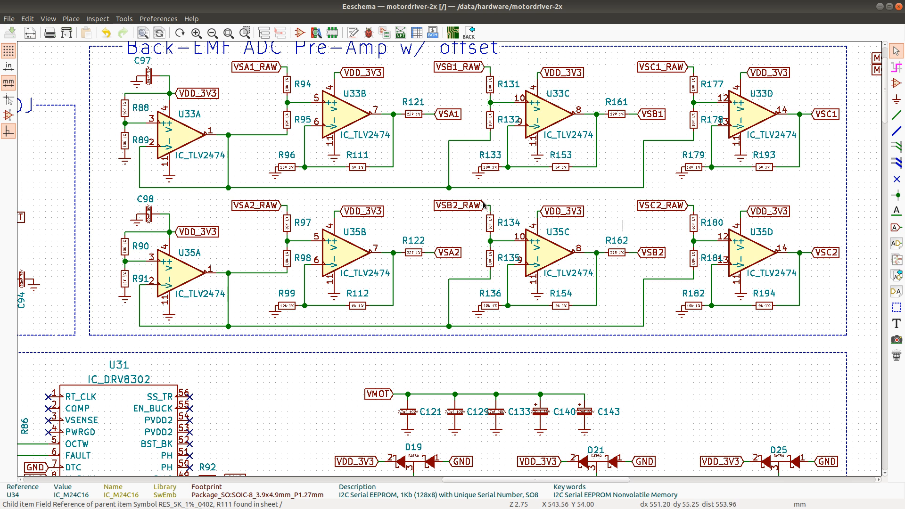
pyautogui.scroll(-2, 446, 258)
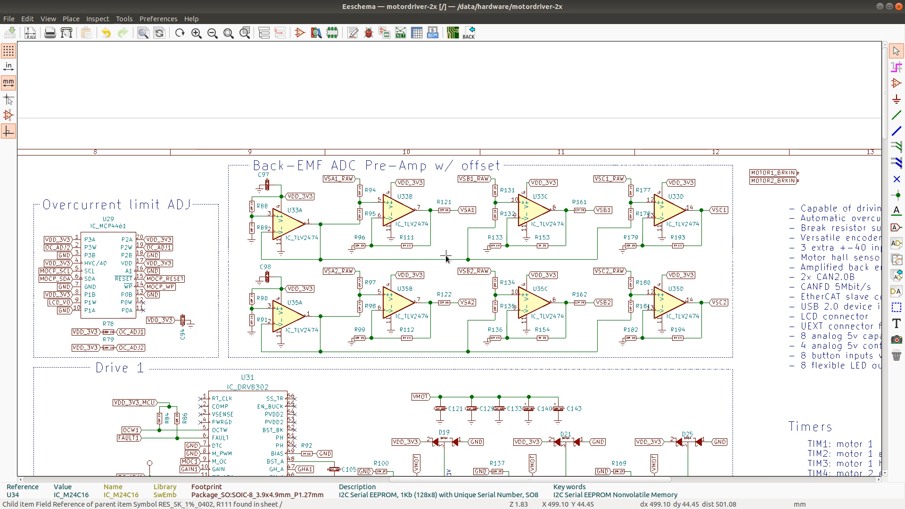
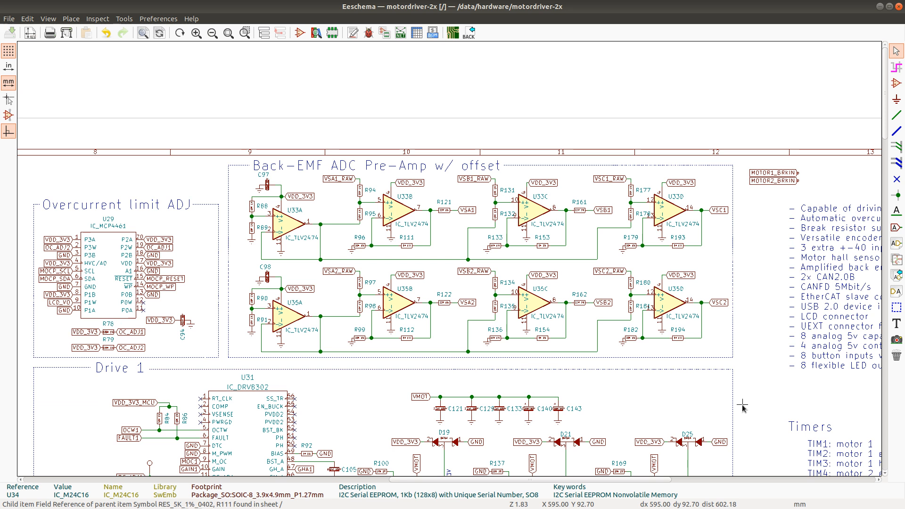
pyautogui.click(450, 203)
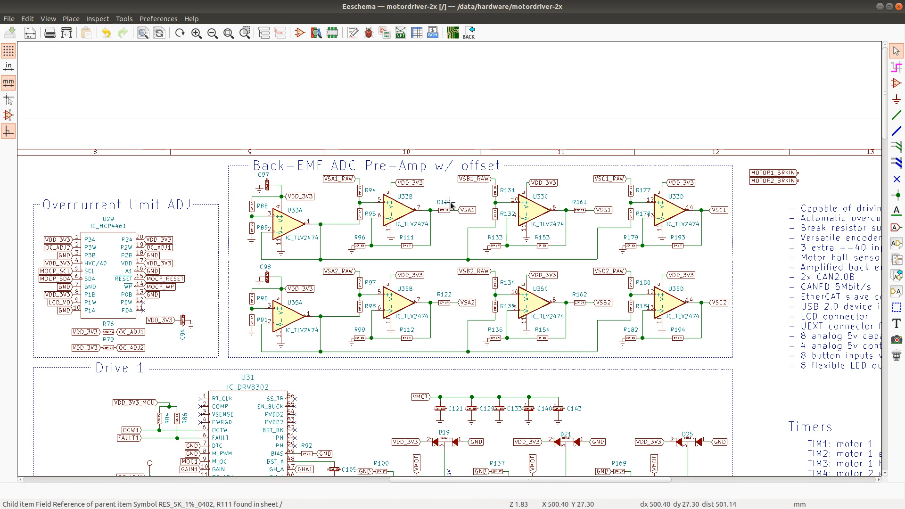
pyautogui.press('Delete')
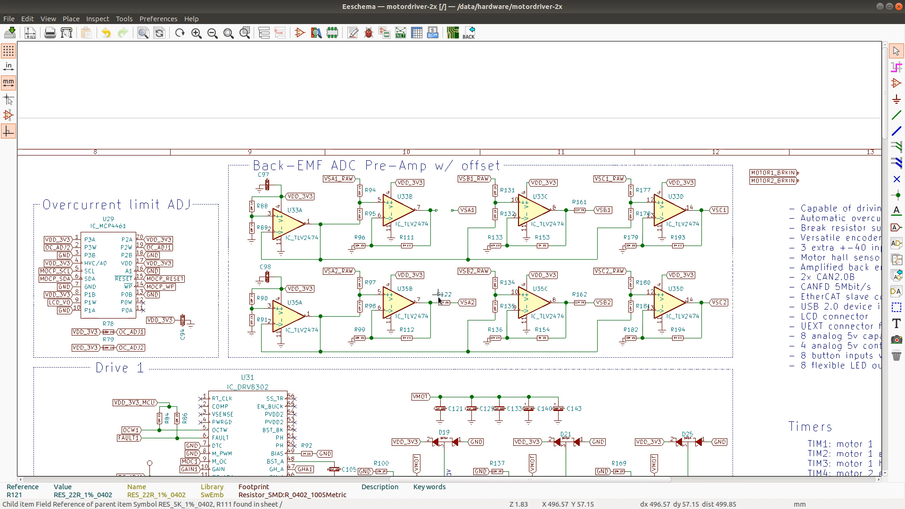
pyautogui.press('Delete')
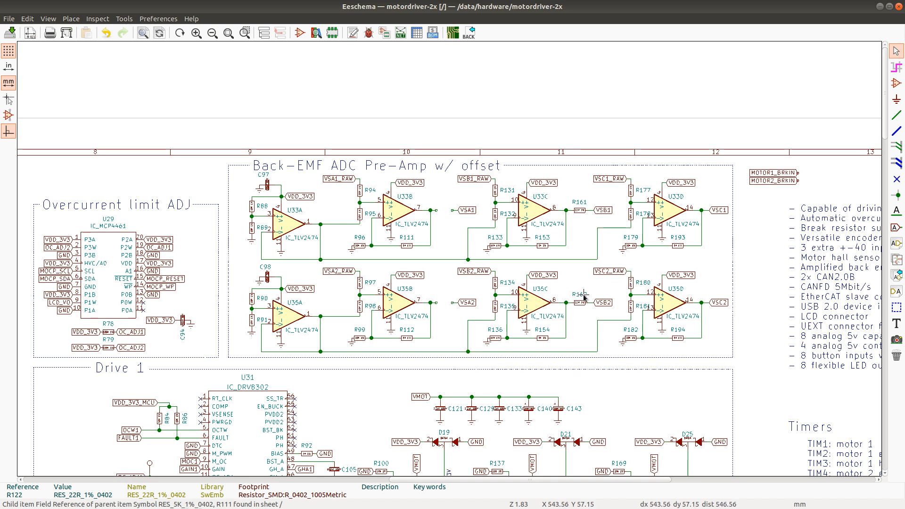
pyautogui.press('Delete')
pyautogui.press('Delete')
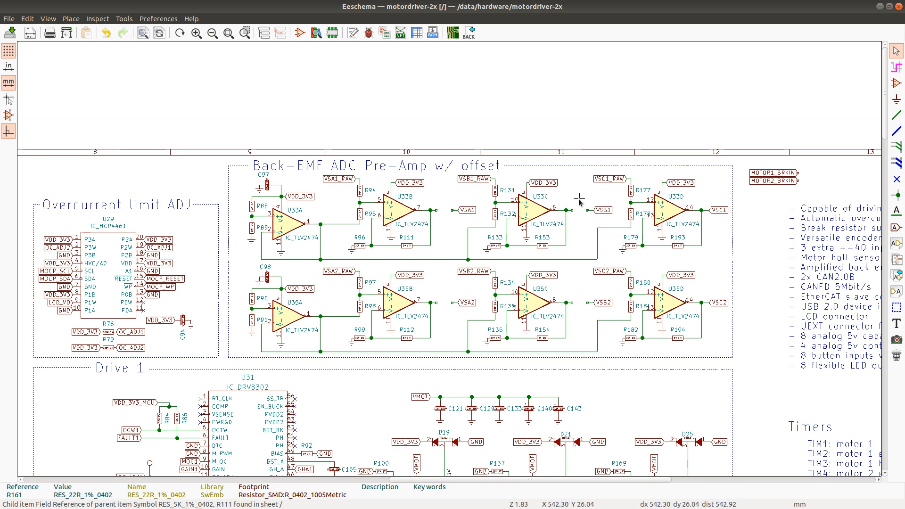
# Step: Move the VSB1 and VSB2 labels onto the outputs of U33C and U35C in the Back-EMF ADC pre-amp circuits
pyautogui.moveTo(578, 198); pyautogui.dragTo(613, 223)
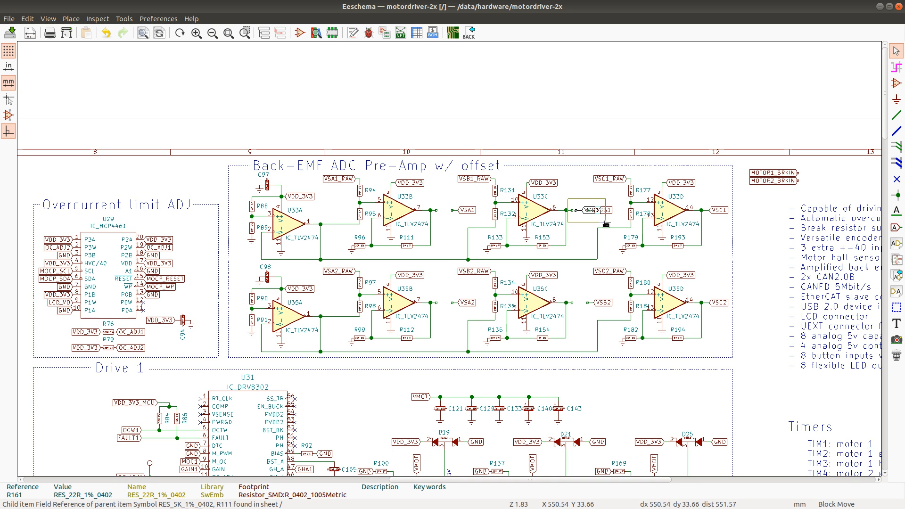
pyautogui.click(584, 260)
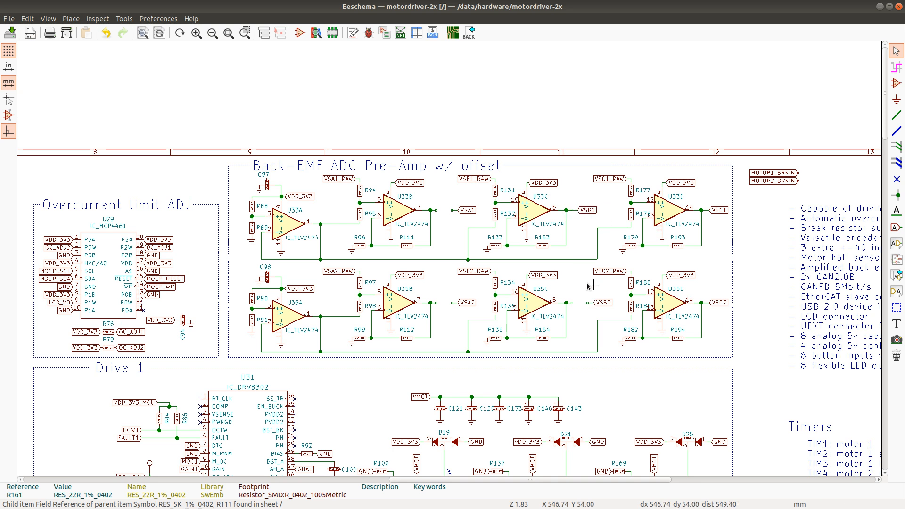
pyautogui.moveTo(584, 284); pyautogui.dragTo(614, 312)
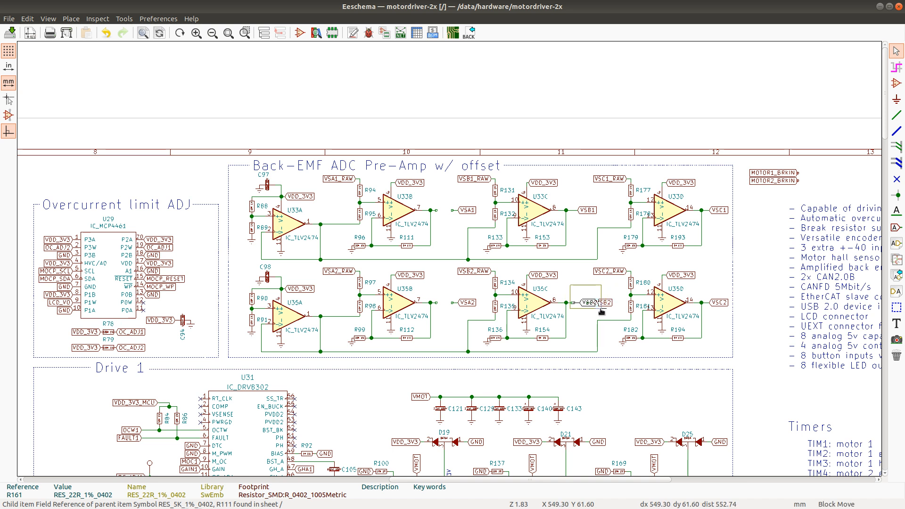
pyautogui.click(600, 311)
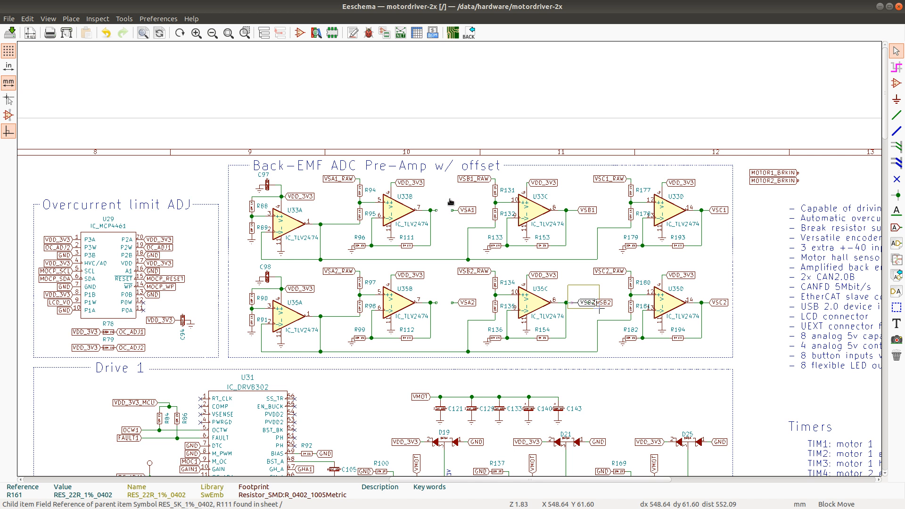
# Step: Move the VSA1 and VSA2 labels onto the outputs of U33B and U35B, and save the schematic
pyautogui.moveTo(445, 201); pyautogui.dragTo(484, 221)
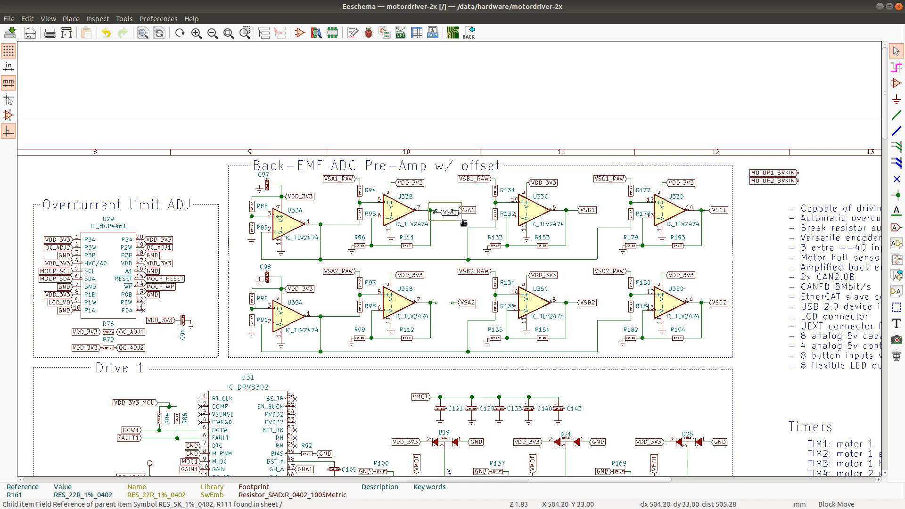
pyautogui.click(447, 294)
pyautogui.moveTo(448, 289); pyautogui.dragTo(479, 311)
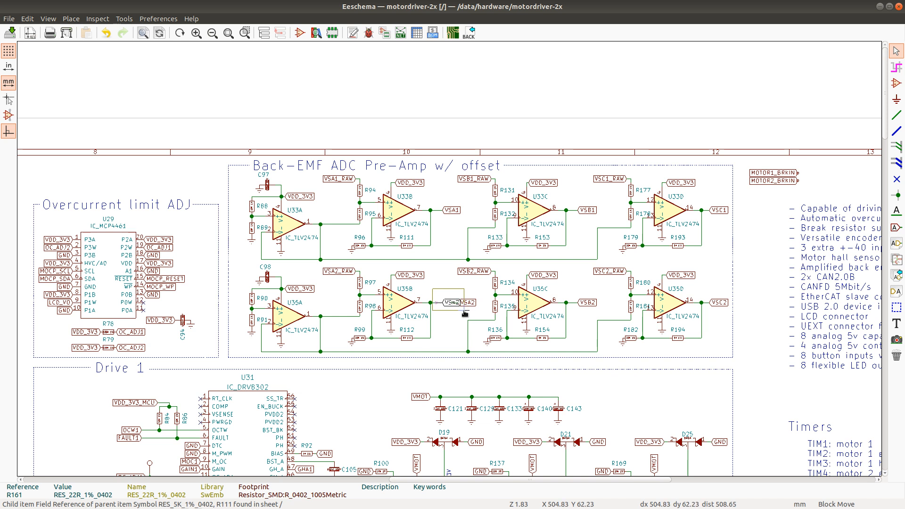
pyautogui.click(477, 235)
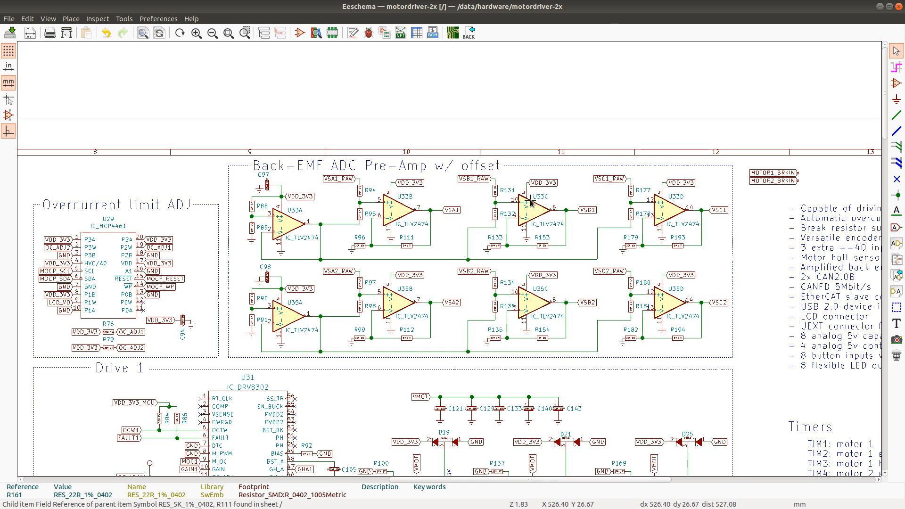
pyautogui.hotkey('ctrl', 's')
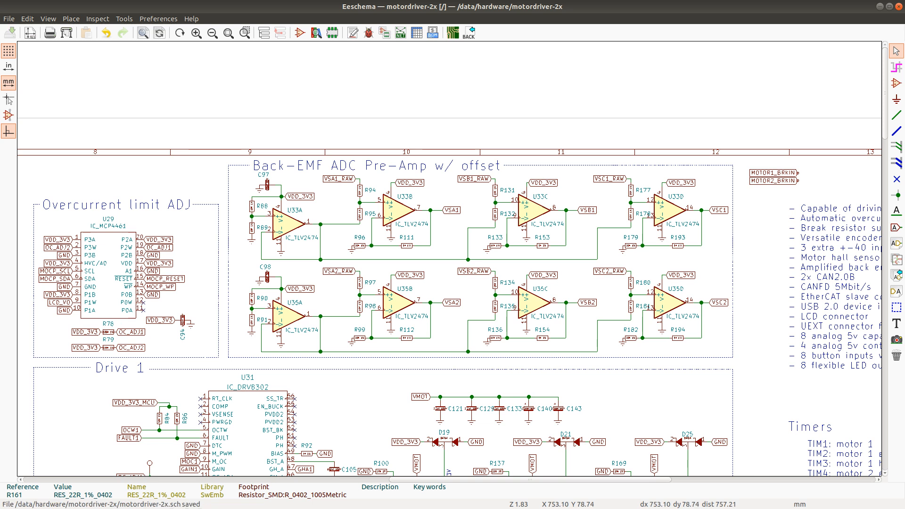
# Step: Look up the next unmarked resistor in the review spreadsheet, then find R114 in the schematic and examine its Drive 1 circuit
pyautogui.hotkey('alt', 'Tab')
pyautogui.scroll(15, 123, 287)
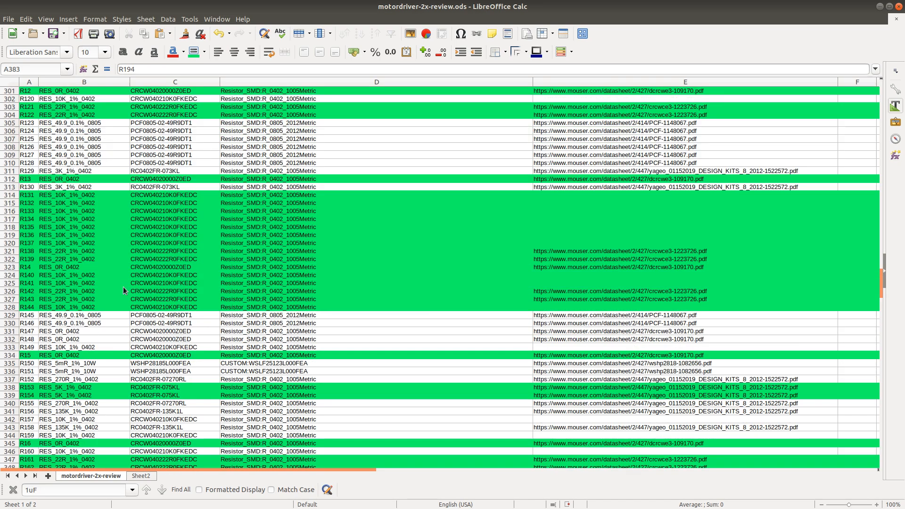
pyautogui.scroll(9, 123, 287)
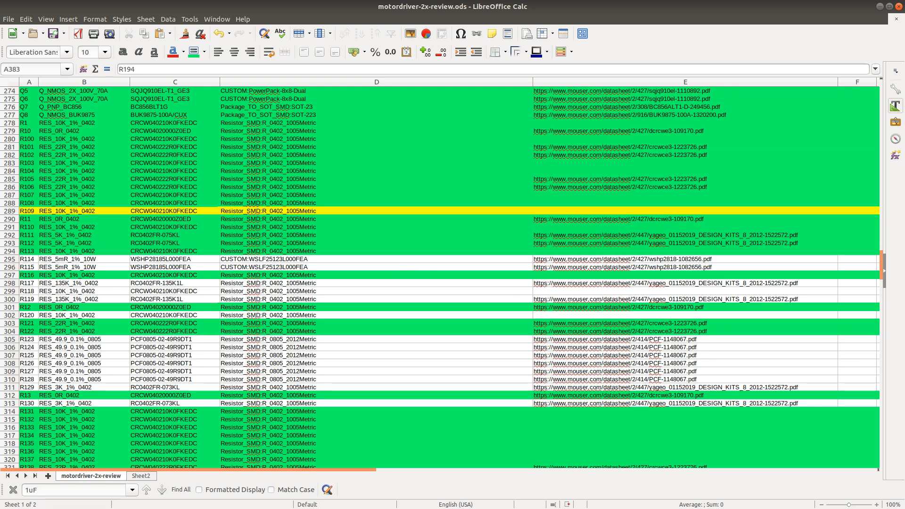
pyautogui.hotkey('alt', 'Tab')
pyautogui.hotkey('ctrl', 'f')
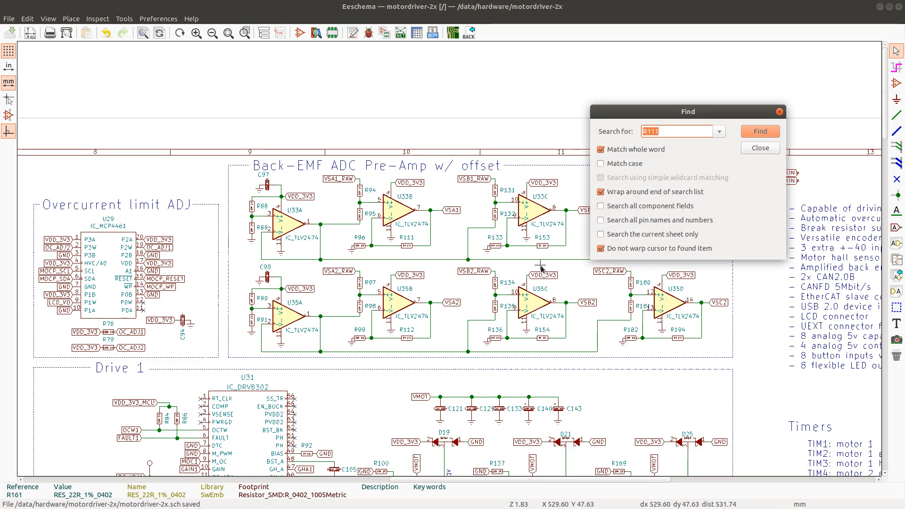
pyautogui.write('R114')
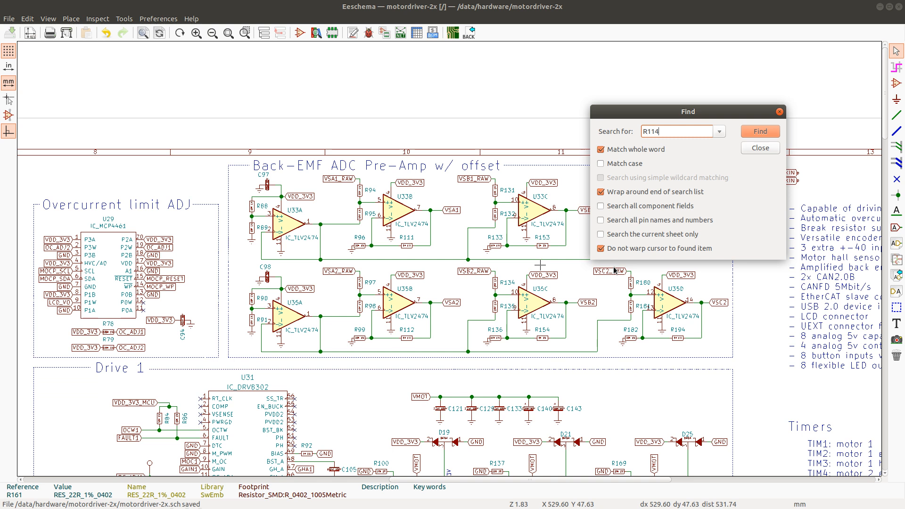
pyautogui.press('Return')
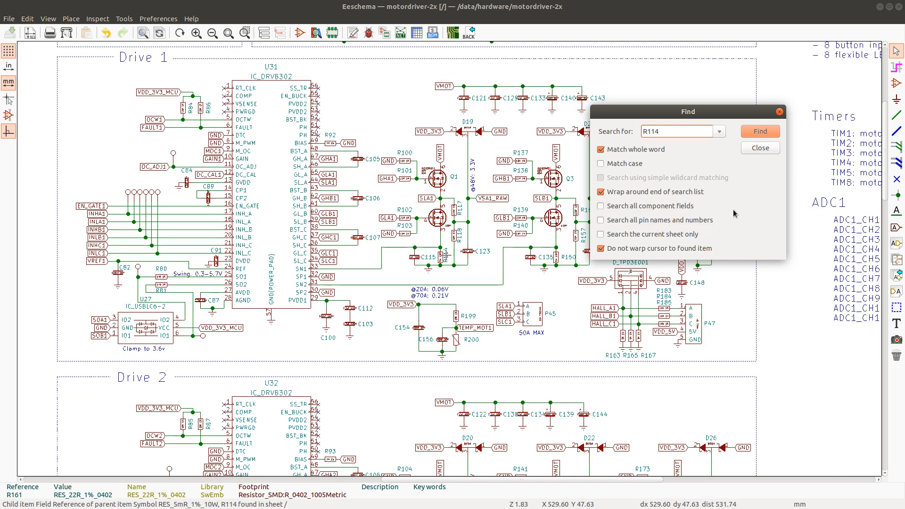
pyautogui.click(760, 148)
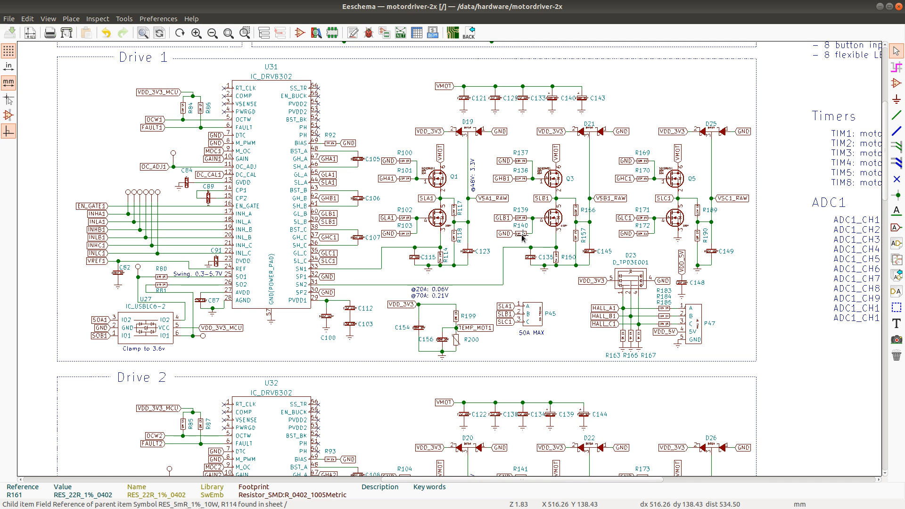
pyautogui.scroll(7, 446, 257)
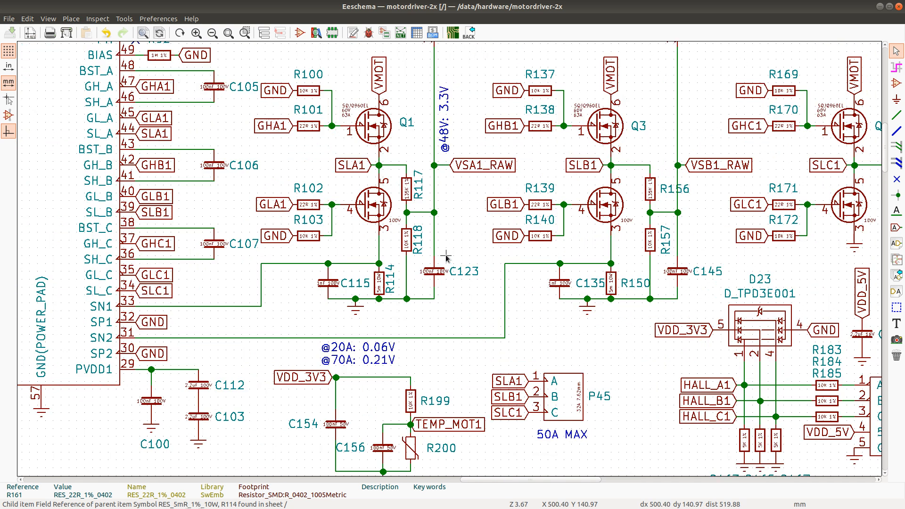
pyautogui.scroll(-3, 446, 257)
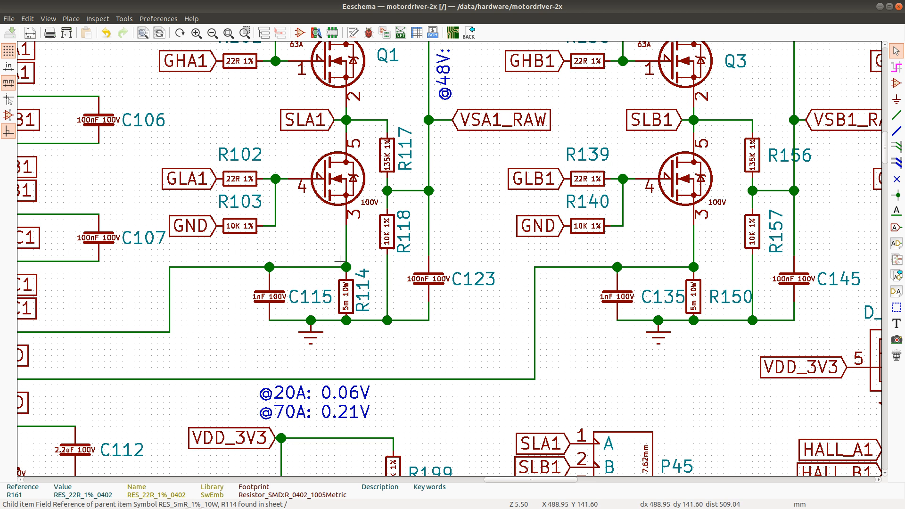
# Step: Copy R114's part number WSHP28185L000FEA from the review spreadsheet
pyautogui.hotkey('alt', 'Tab')
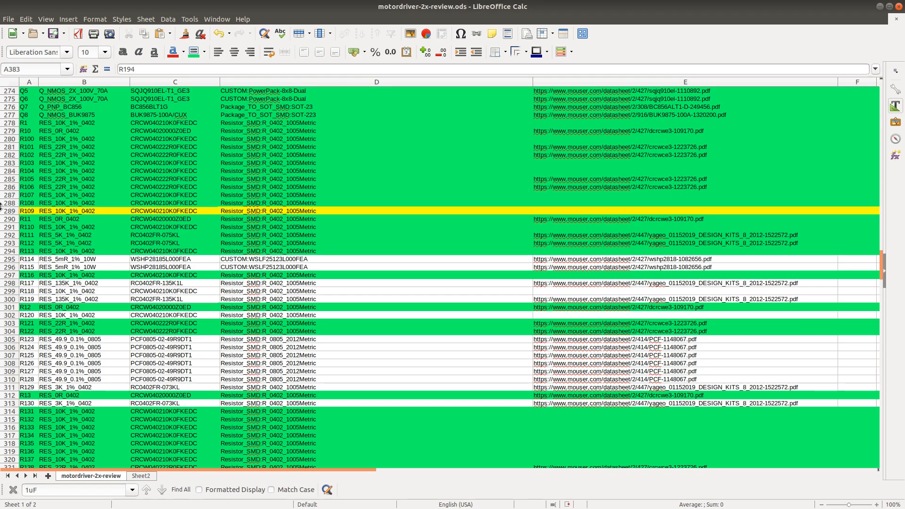
pyautogui.click(165, 259)
pyautogui.doubleClick(168, 259)
pyautogui.doubleClick(168, 258)
pyautogui.hotkey('ctrl', 'c')
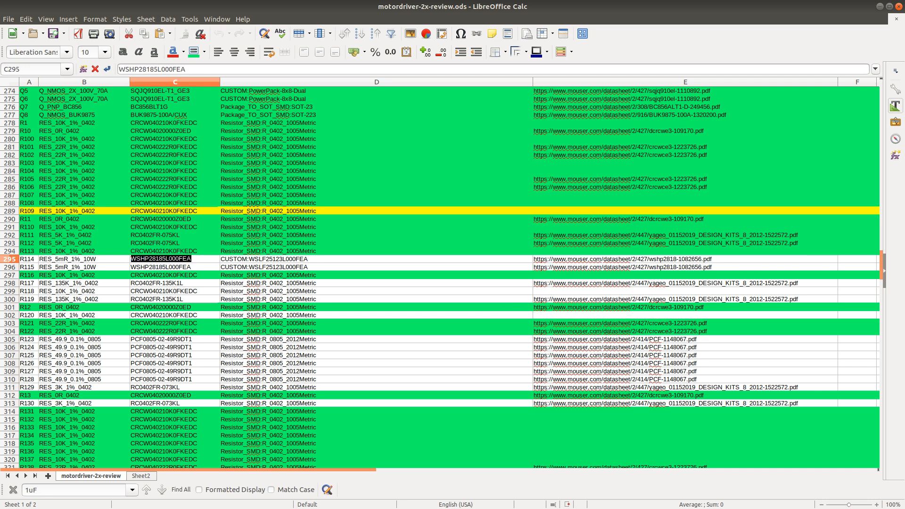
pyautogui.hotkey('alt', 'Tab')
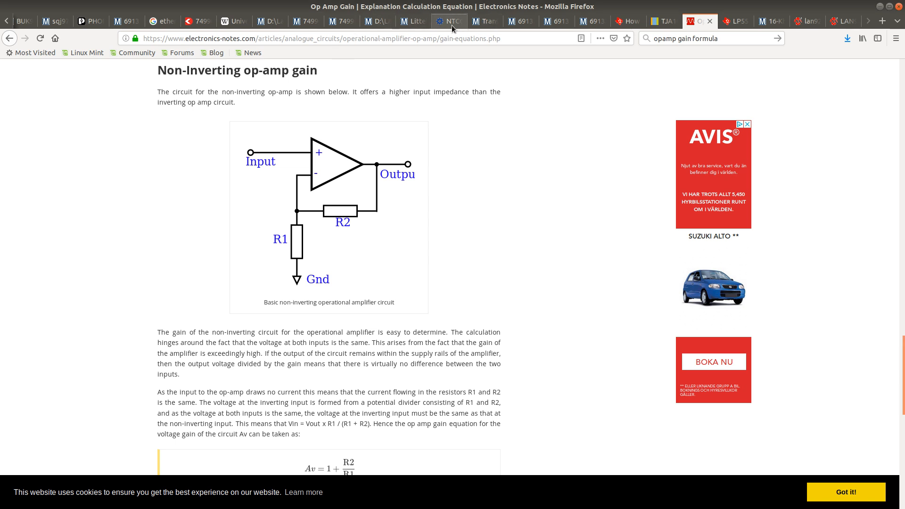
pyautogui.click(380, 21)
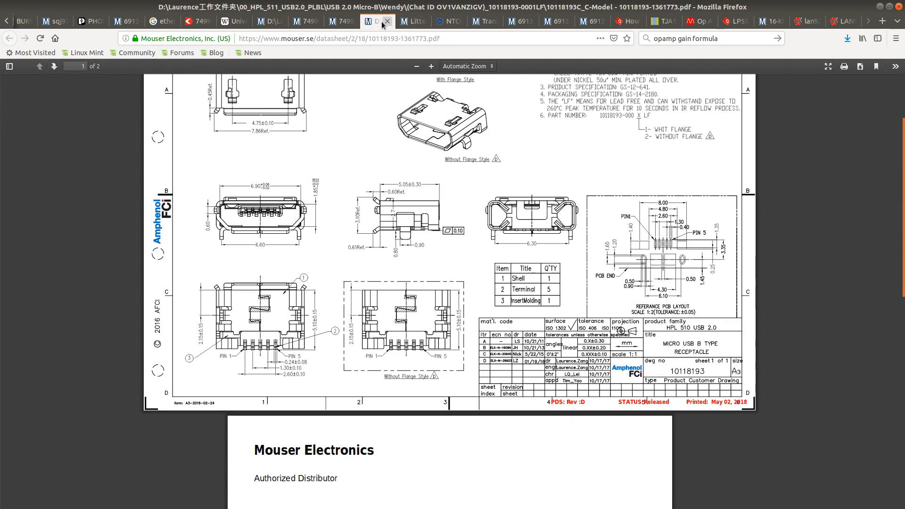
pyautogui.click(387, 21)
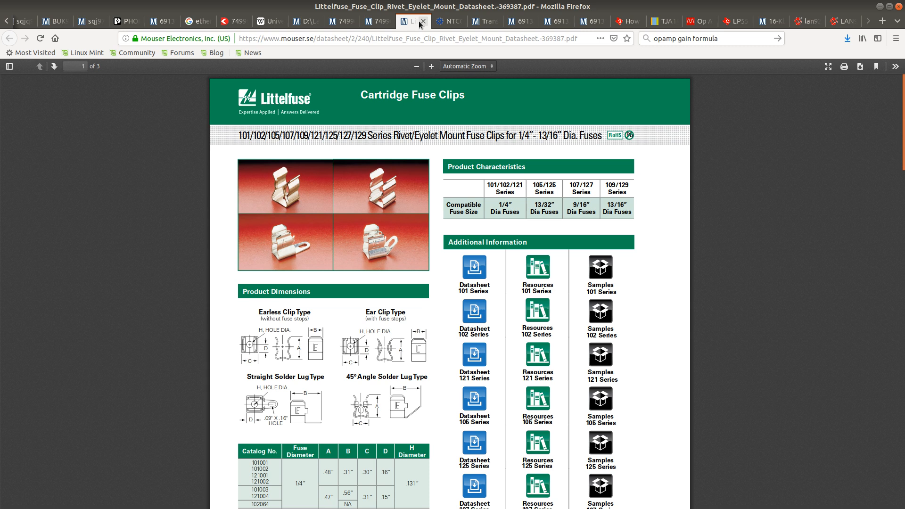
pyautogui.click(422, 21)
pyautogui.click(384, 22)
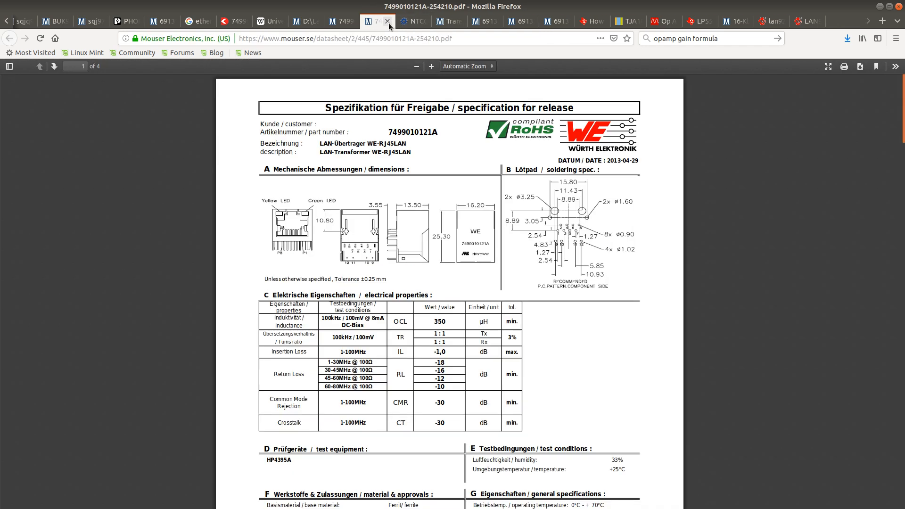
pyautogui.click(387, 21)
pyautogui.click(354, 22)
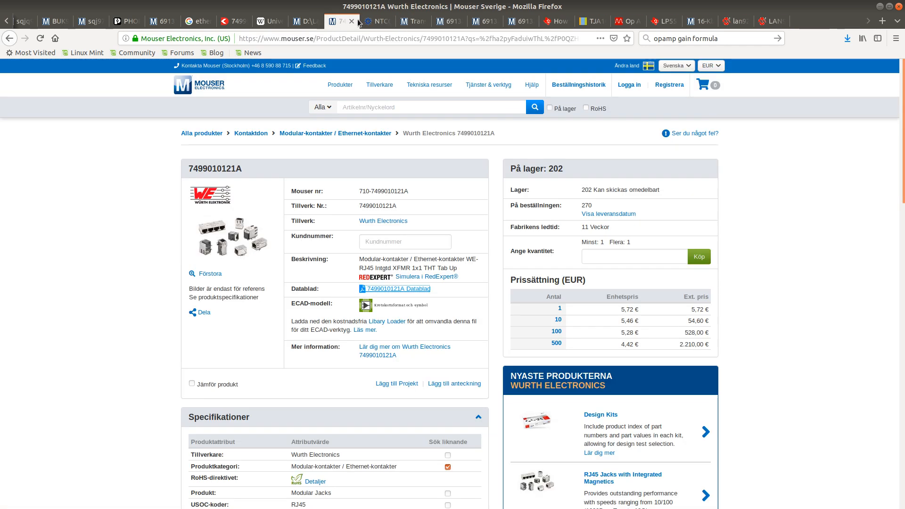
# Step: Search Mouser for WSHP28185L000FEA, open its product page and examine the specifications, including the case code and dimensions
pyautogui.click(372, 107)
pyautogui.hotkey('ctrl', 'v')
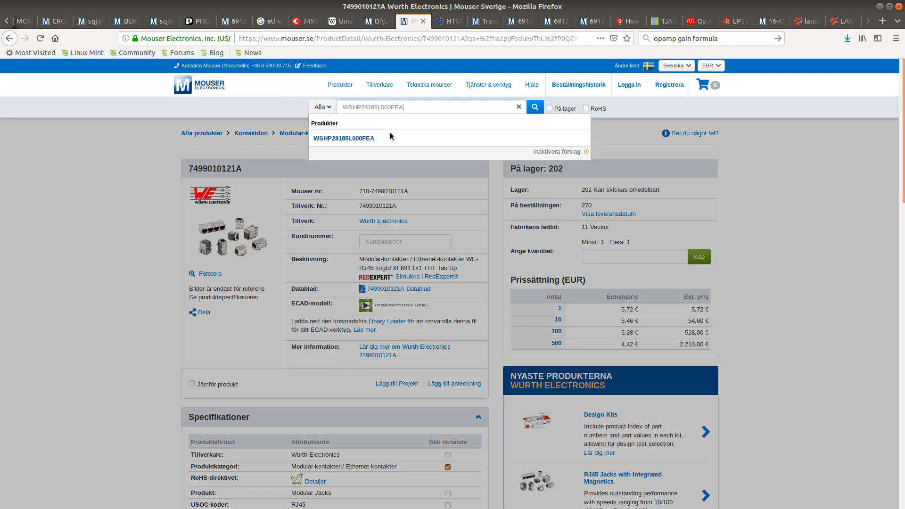
pyautogui.click(378, 139)
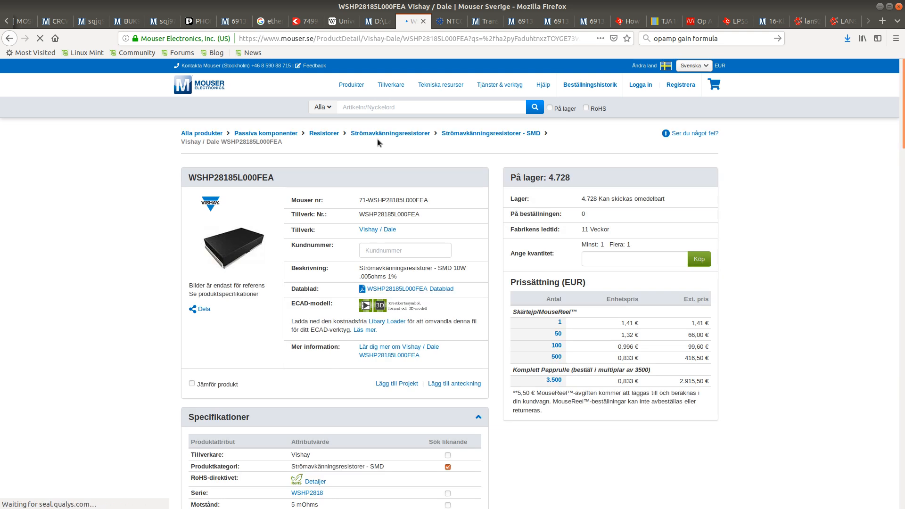
pyautogui.scroll(-3, 385, 164)
pyautogui.scroll(-5, 386, 164)
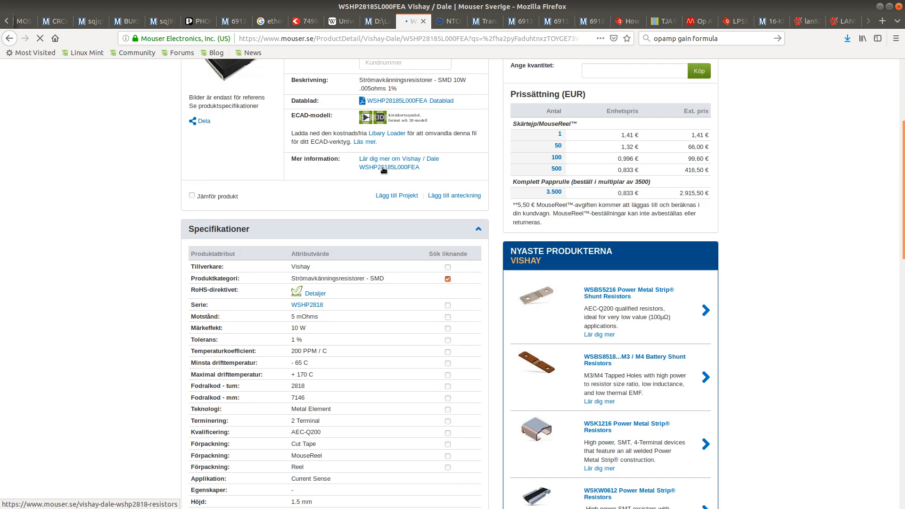
pyautogui.scroll(-2, 329, 330)
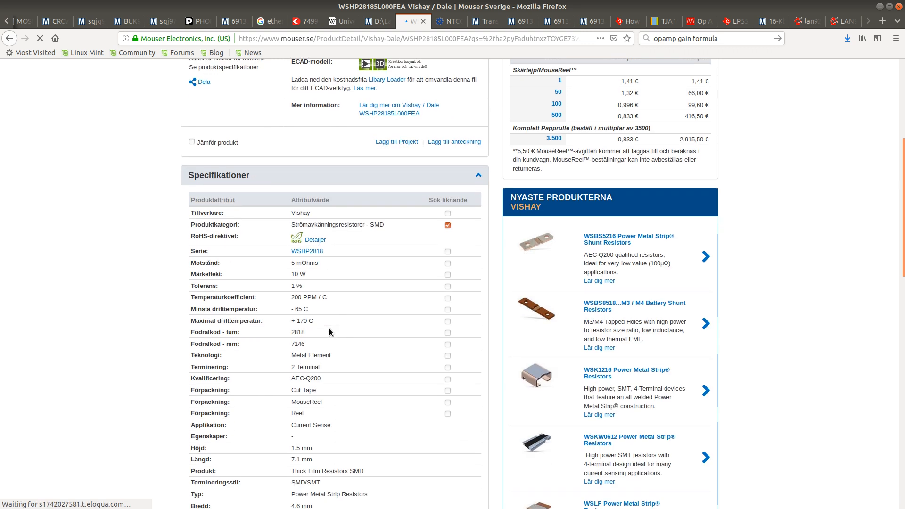
pyautogui.scroll(-2, 329, 332)
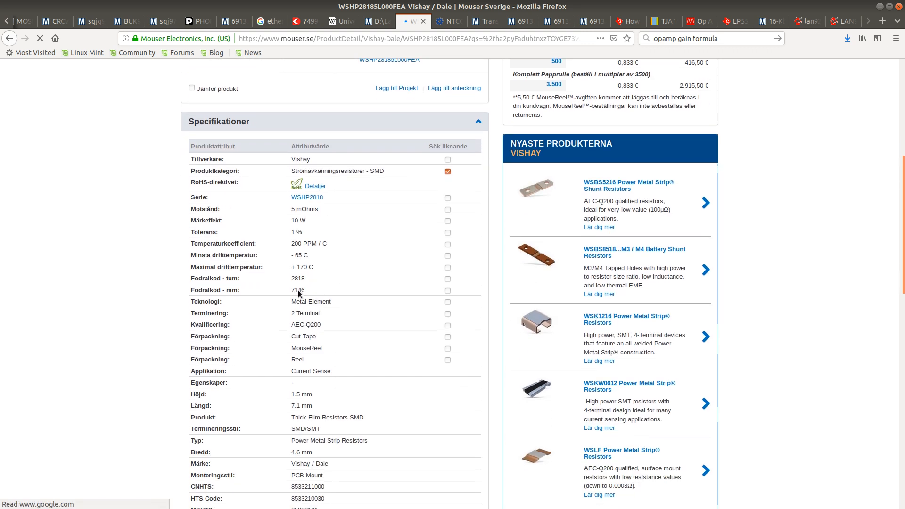
# Step: Check R114's footprint in the spreadsheet, then open the WSHP28185L000FEA datasheet and examine its dimensions and solder pad layout
pyautogui.hotkey('alt', 'Tab')
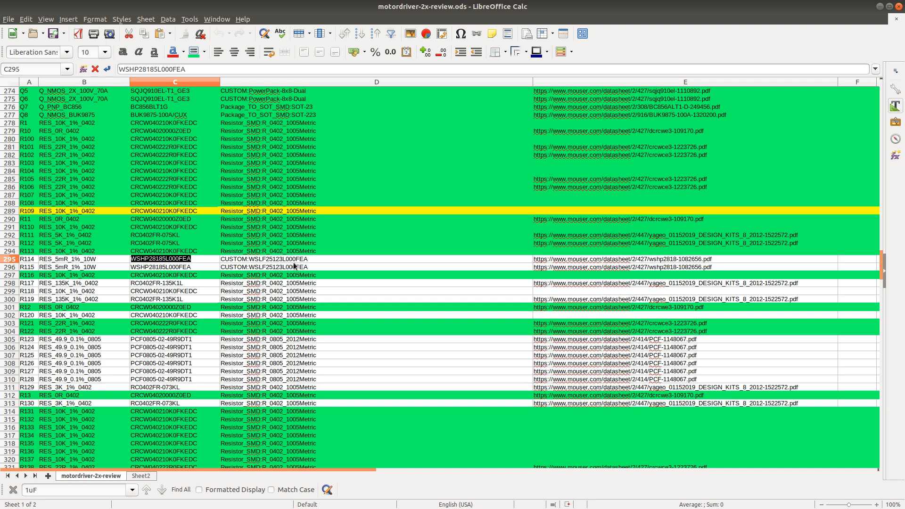
pyautogui.hotkey('alt', 'Tab')
pyautogui.scroll(6, 417, 206)
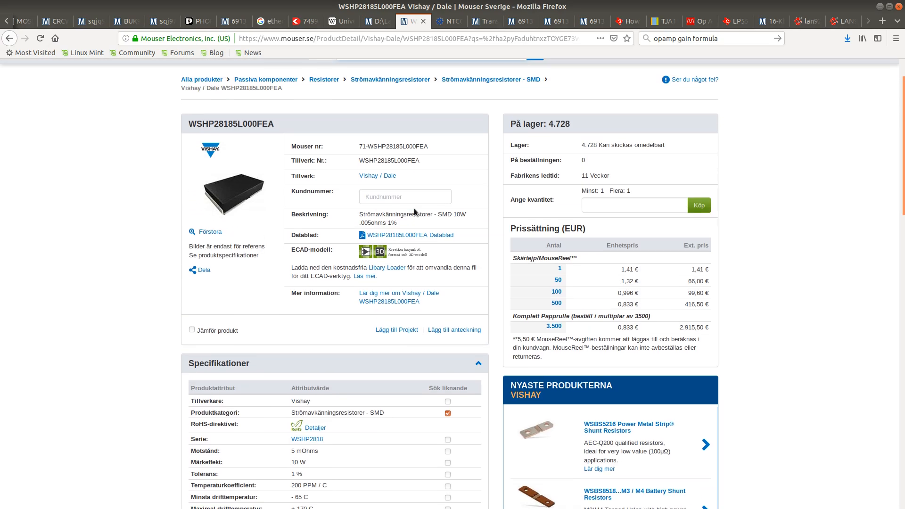
pyautogui.click(415, 236)
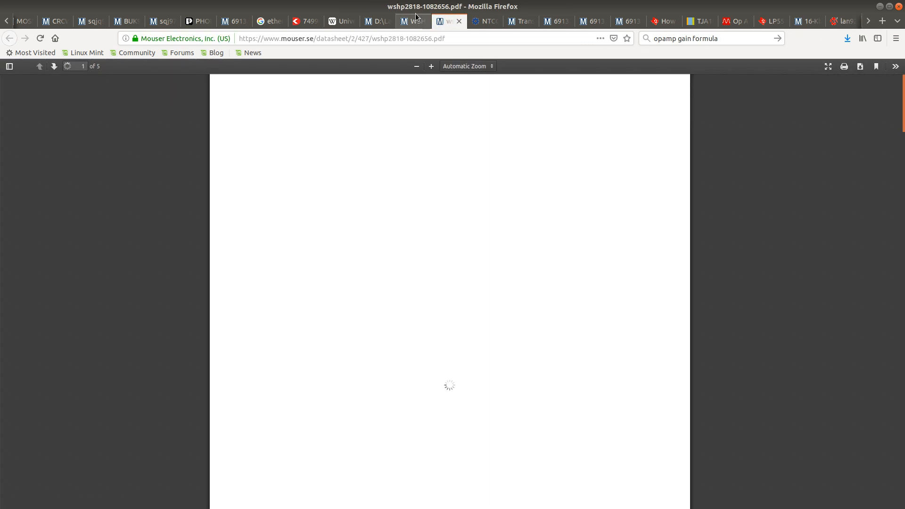
pyautogui.click(413, 22)
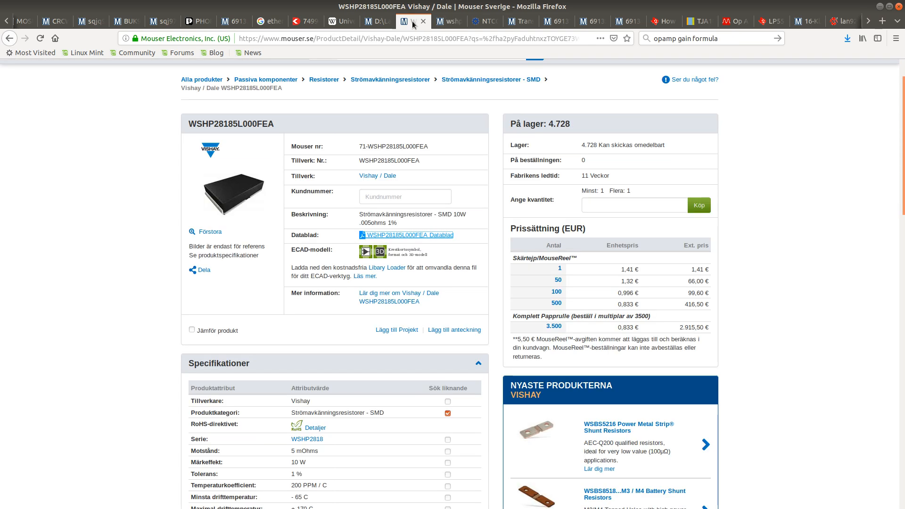
pyautogui.click(443, 22)
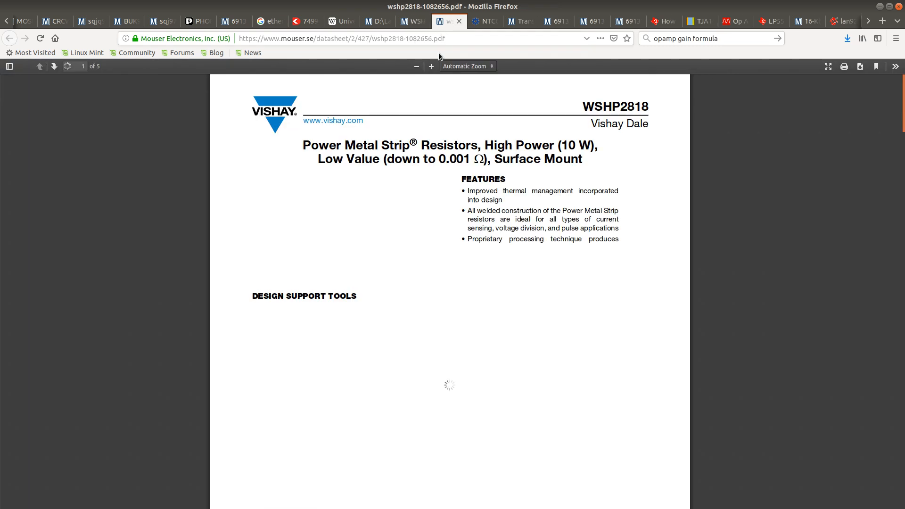
pyautogui.scroll(-10, 546, 297)
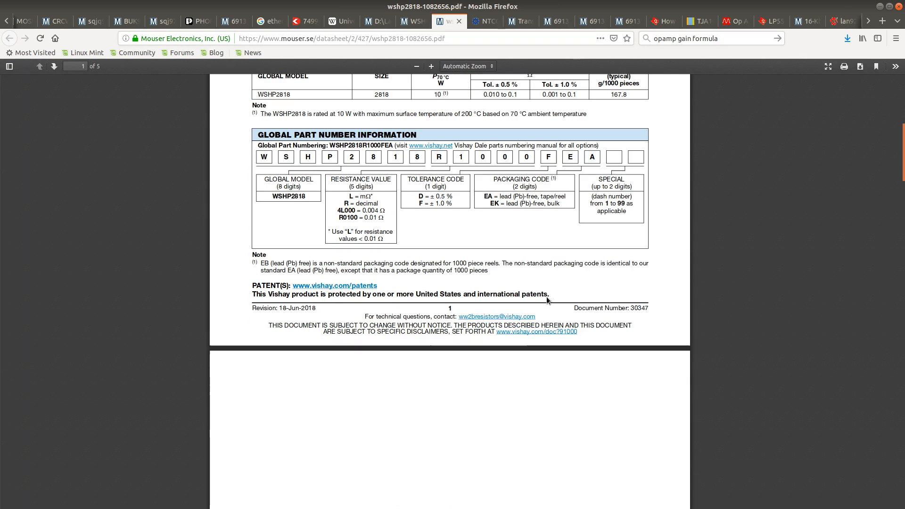
pyautogui.scroll(-10, 546, 297)
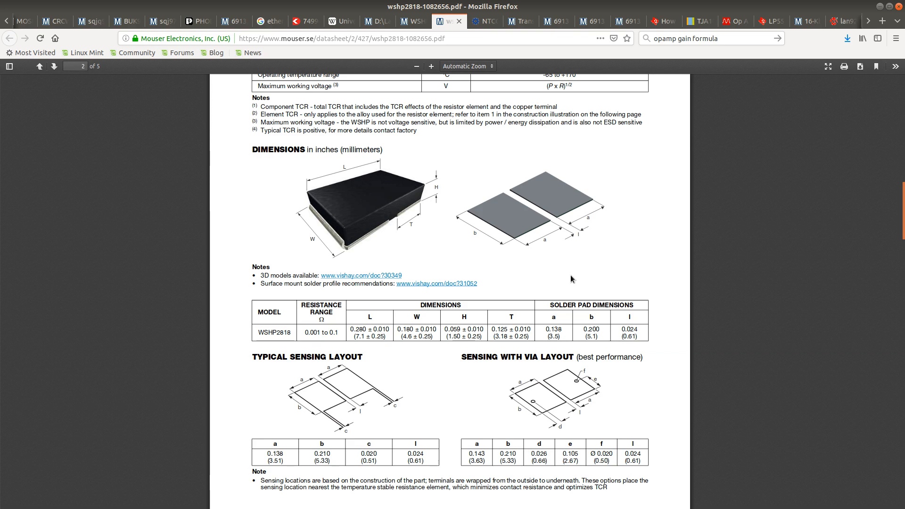
# Step: Check R114's assigned footprint in the review spreadsheet, then compare it with the WSHP2818 solder pad dimensions in the datasheet
pyautogui.hotkey('alt', 'Tab')
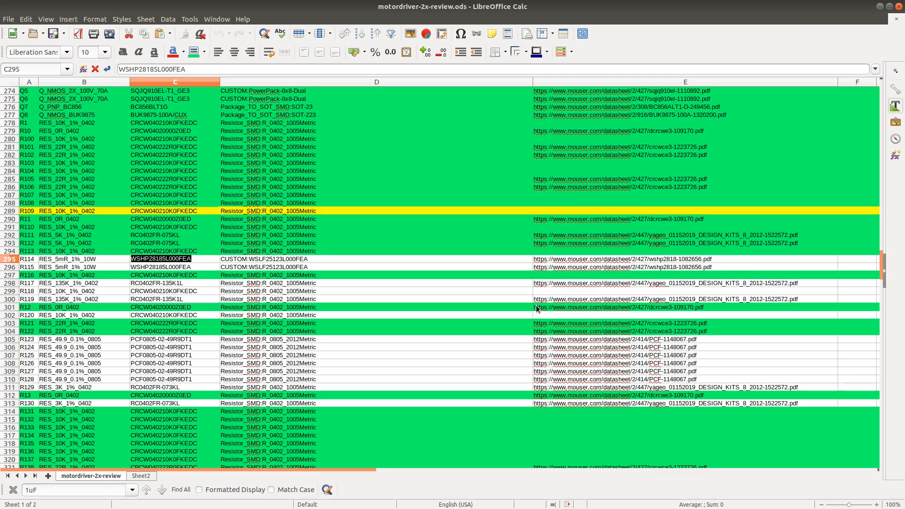
pyautogui.press('Right')
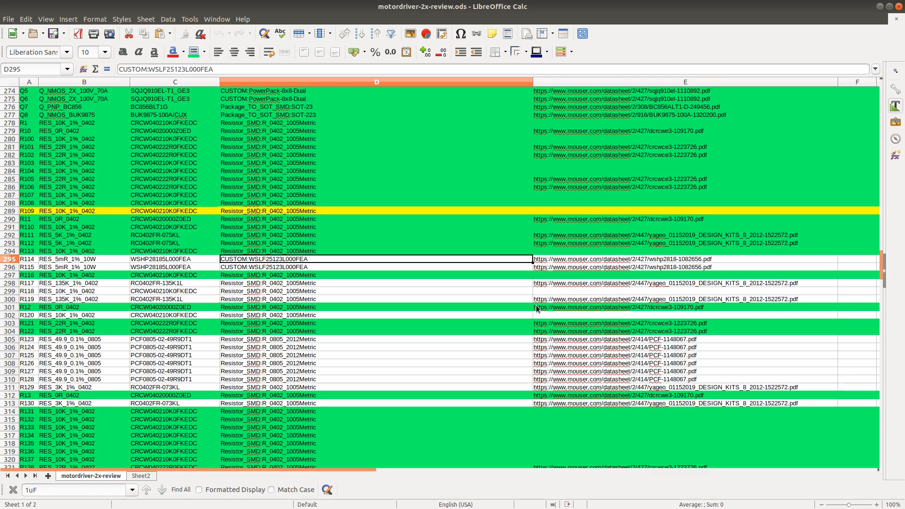
pyautogui.hotkey('alt', 'Tab')
pyautogui.hotkey('alt', 'Tab')
pyautogui.hotkey('alt', 'Tab')
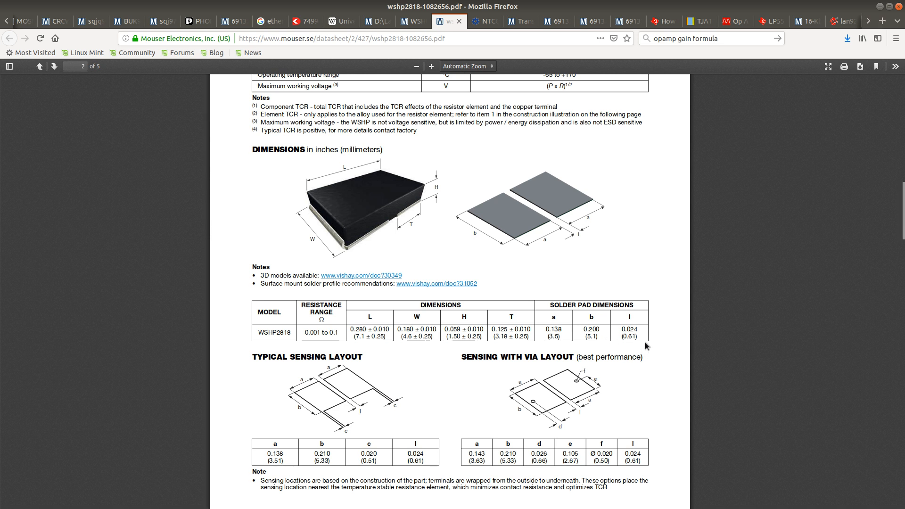
# Step: Switch to KiCad's Footprint Editor and open the footprint library browser, rechecking the WSHP2818 datasheet
pyautogui.hotkey('alt', 'Tab')
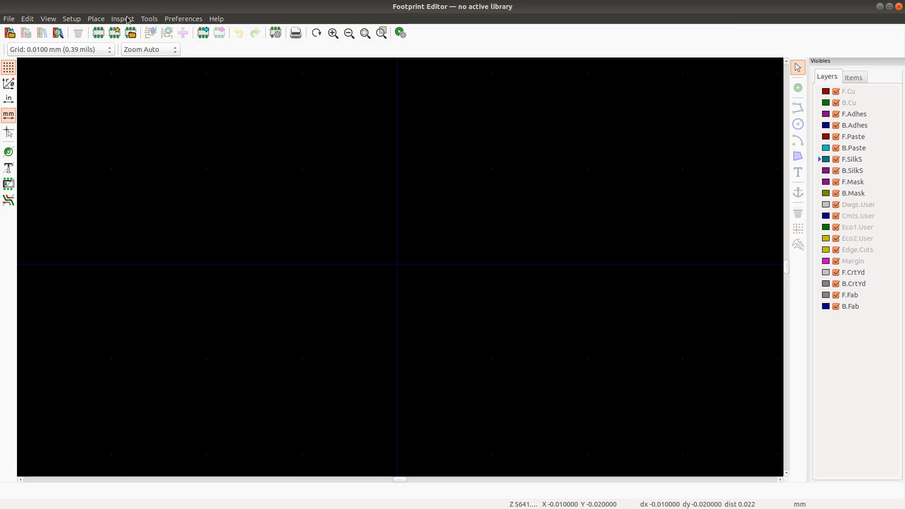
pyautogui.click(130, 32)
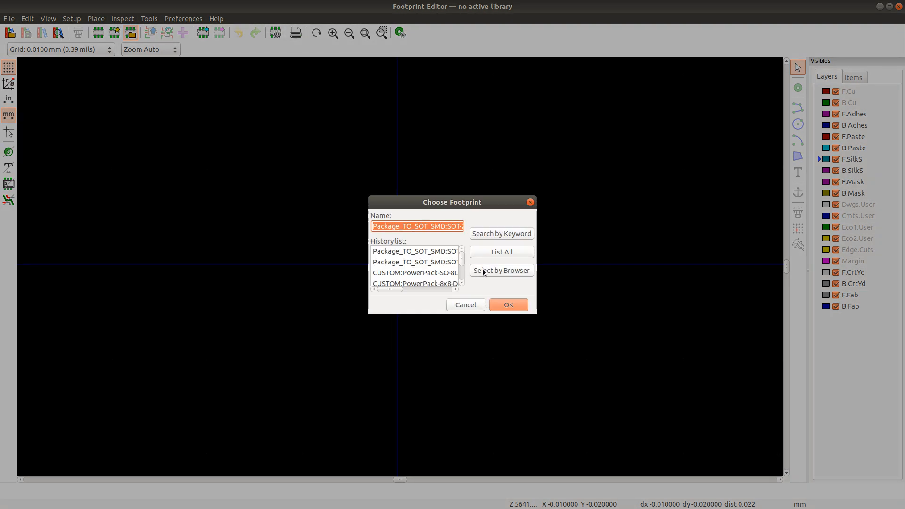
pyautogui.click(502, 270)
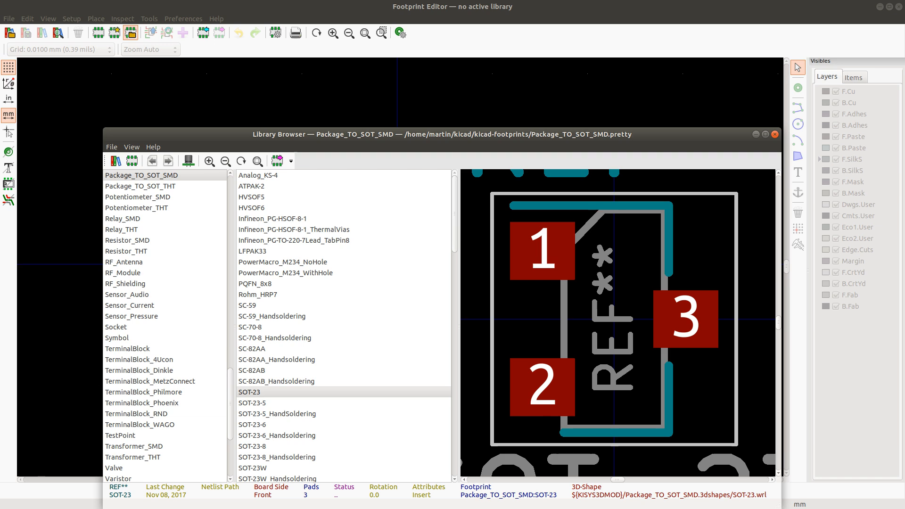
pyautogui.hotkey('alt', 'Tab')
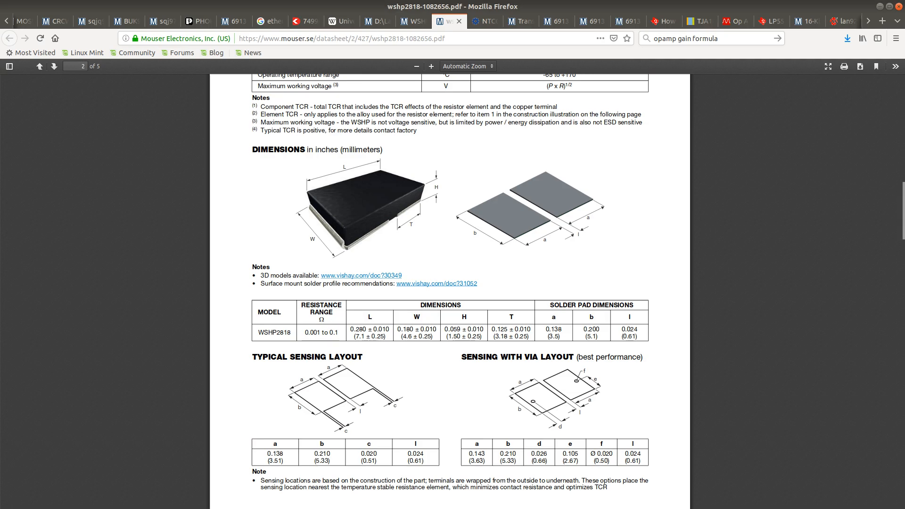
pyautogui.hotkey('alt', 'Tab')
pyautogui.scroll(-5, 126, 252)
pyautogui.scroll(3, 127, 255)
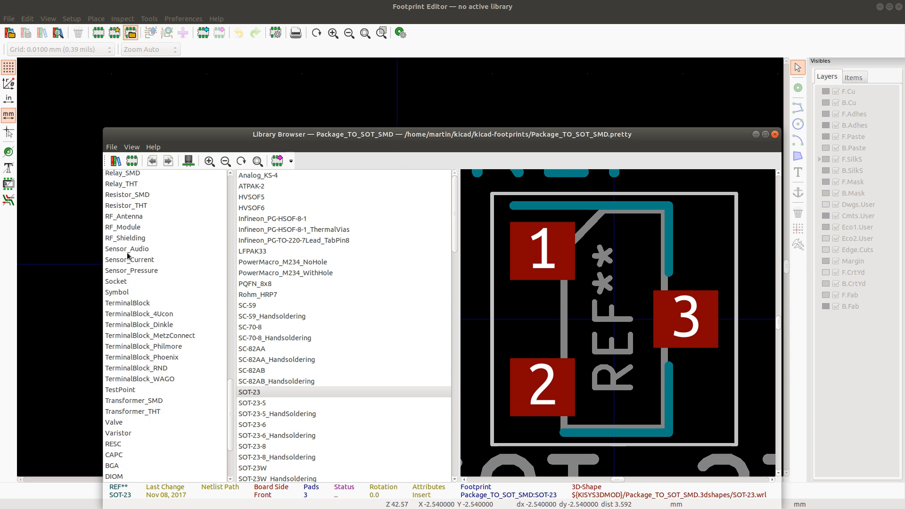
# Step: Preview the R_2816_7142Metric and R_2512_6332Metric footprints from the Resistor_SMD library and compare their pads
pyautogui.click(131, 197)
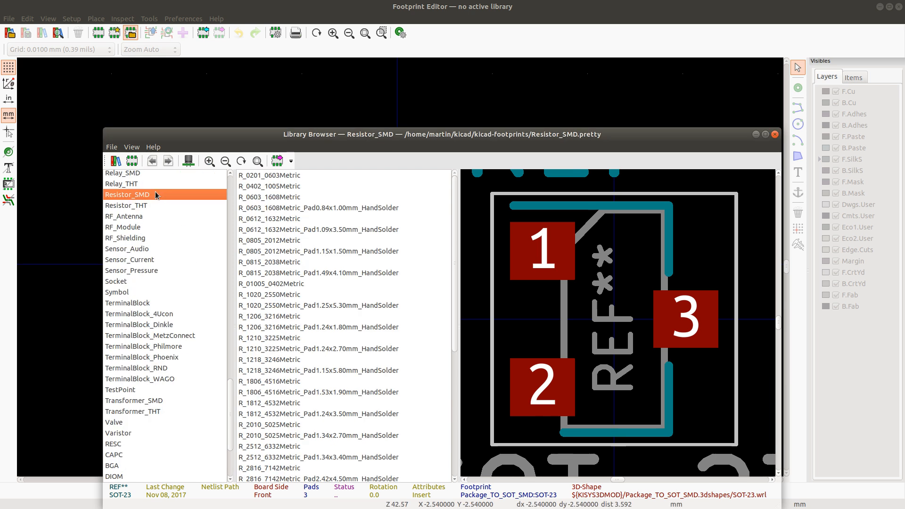
pyautogui.scroll(-6, 332, 296)
pyautogui.scroll(3, 335, 291)
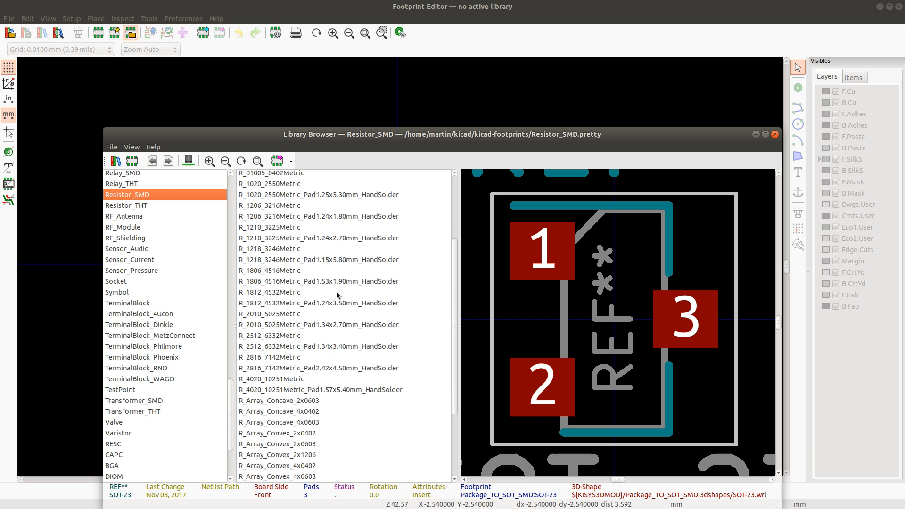
pyautogui.click(281, 357)
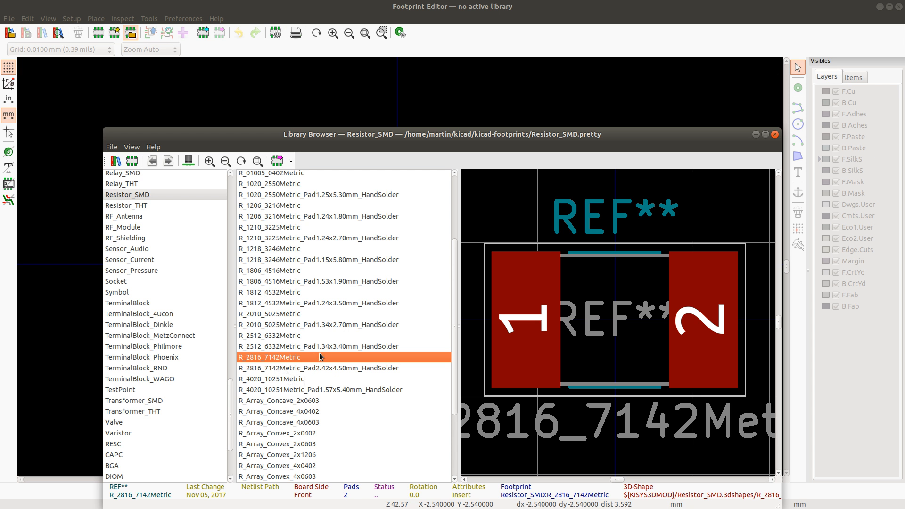
pyautogui.scroll(-2, 285, 366)
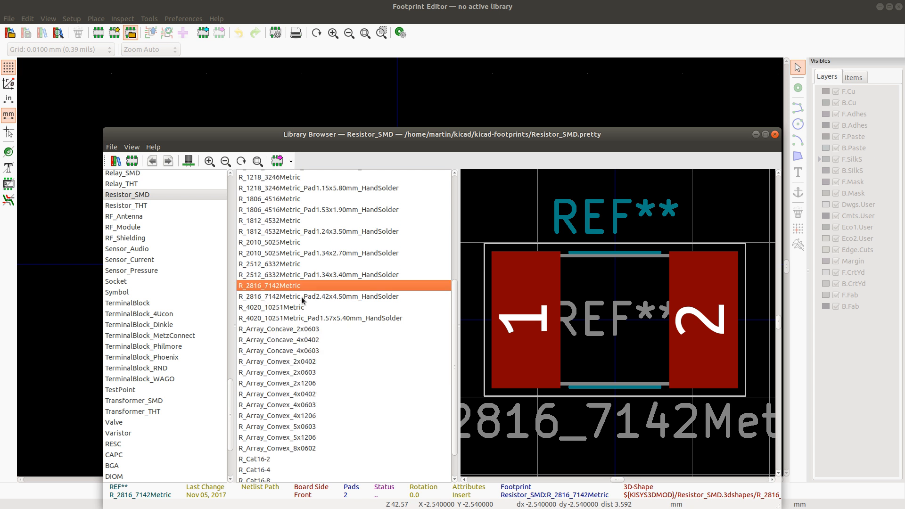
pyautogui.click(295, 265)
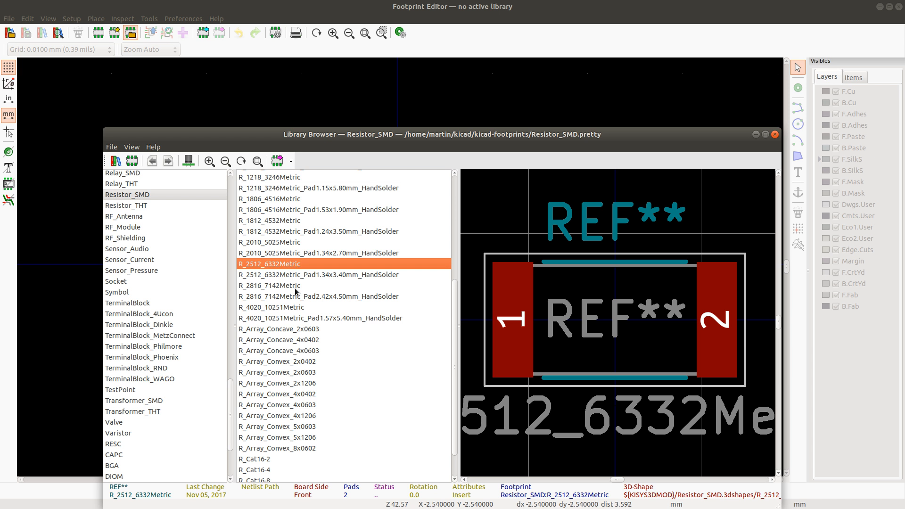
pyautogui.click(276, 287)
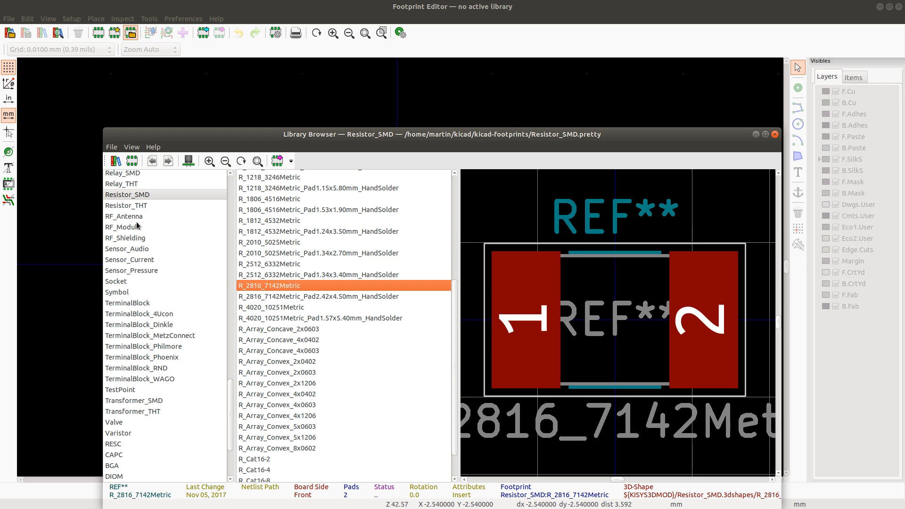
# Step: Find WSLF25123L000FEA in the CUSTOM footprint library and preview its pad layout
pyautogui.scroll(12, 172, 298)
pyautogui.scroll(10, 161, 295)
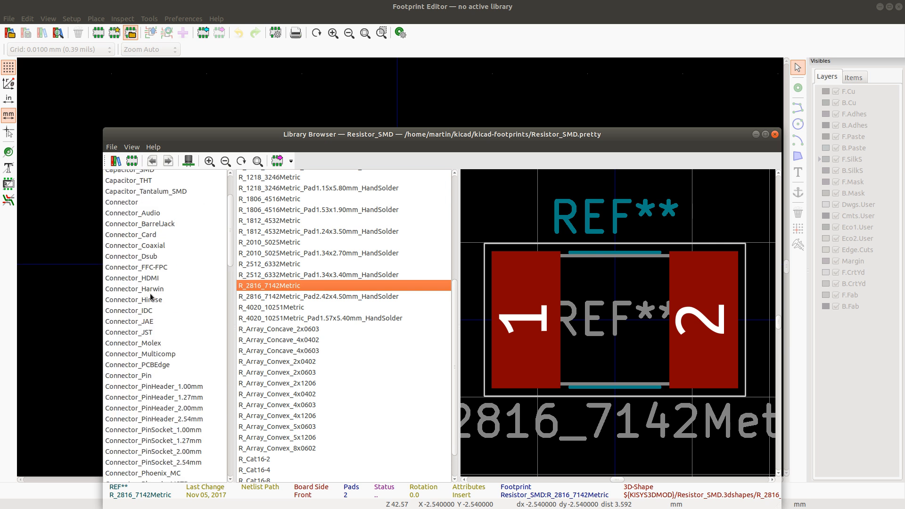
pyautogui.click(127, 185)
pyautogui.click(127, 177)
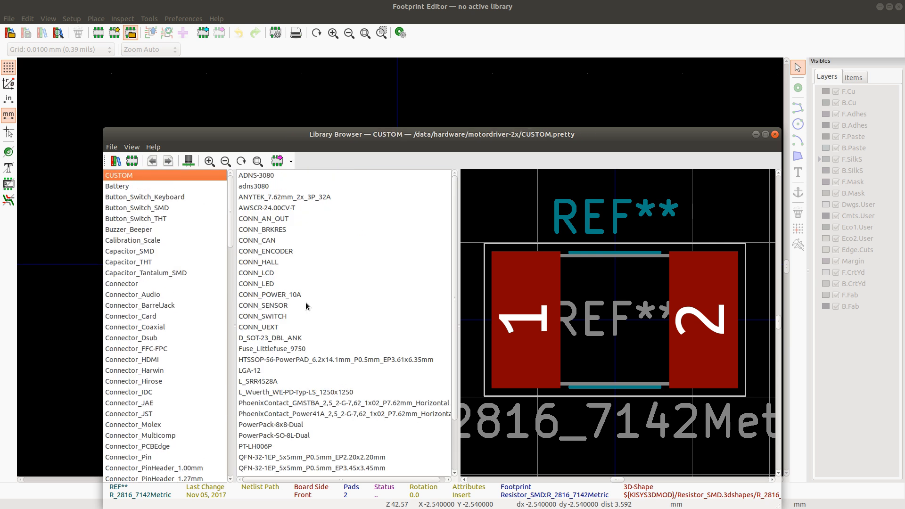
pyautogui.scroll(-3, 293, 302)
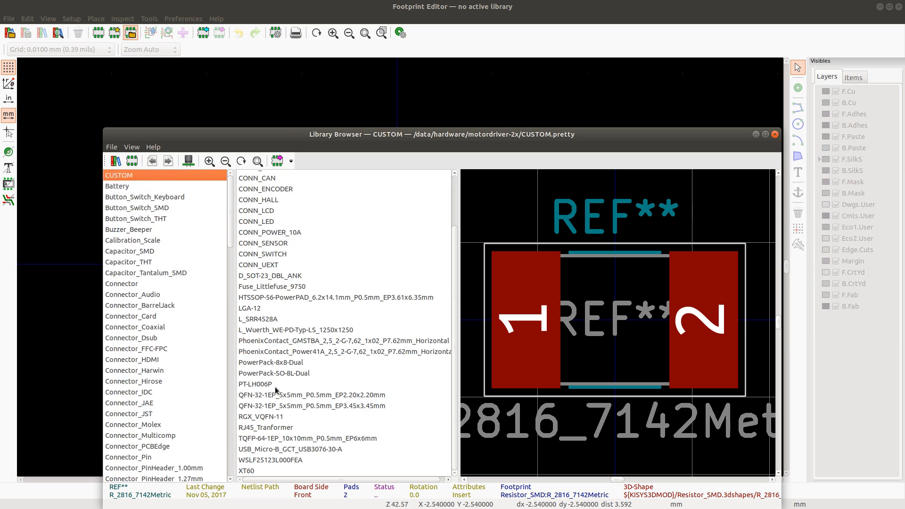
pyautogui.scroll(2, 283, 357)
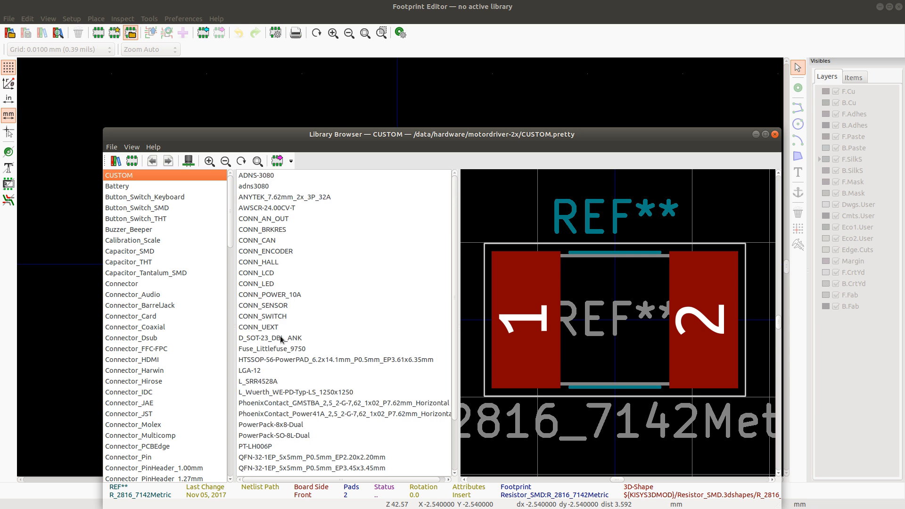
pyautogui.scroll(-2, 285, 351)
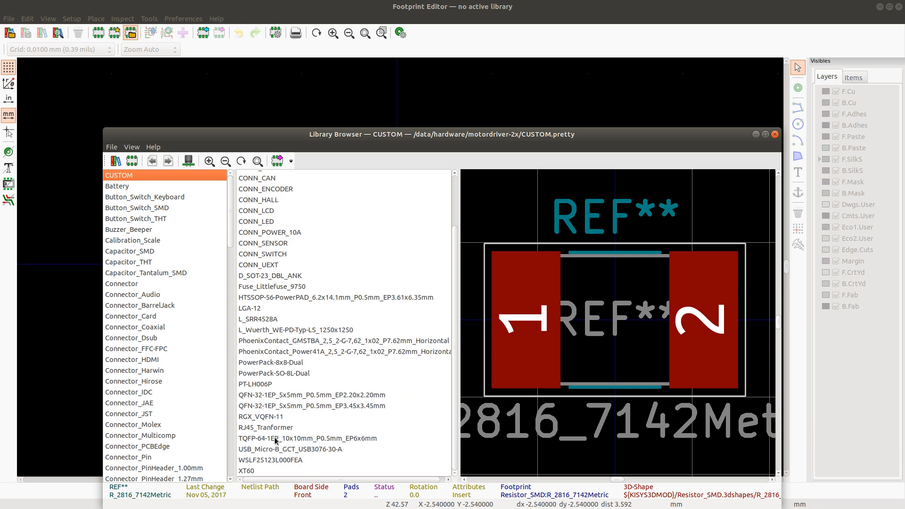
pyautogui.click(277, 460)
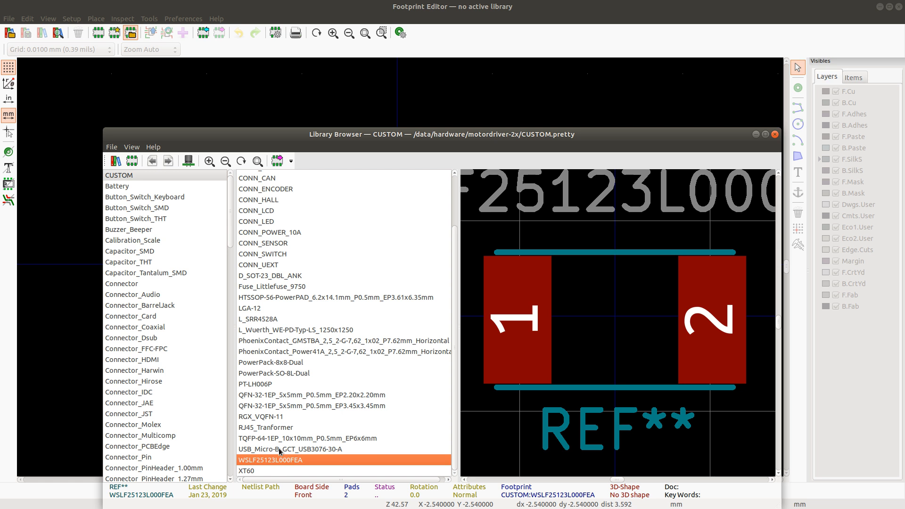
pyautogui.click(281, 449)
pyautogui.click(279, 462)
# Step: Load the R_2816_7142Metric footprint from the Resistor_SMD library into the footprint editor
pyautogui.scroll(-15, 179, 329)
pyautogui.scroll(-5, 179, 353)
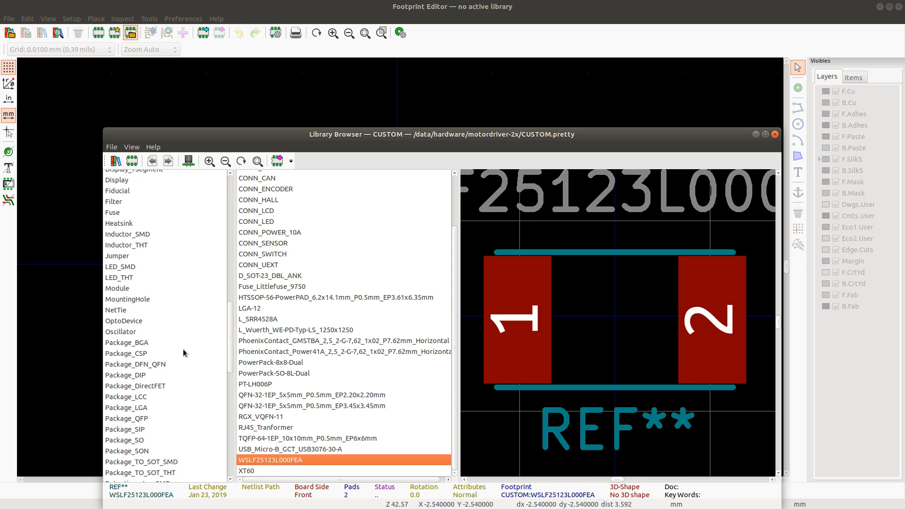
pyautogui.scroll(9, 184, 354)
pyautogui.scroll(-10, 187, 354)
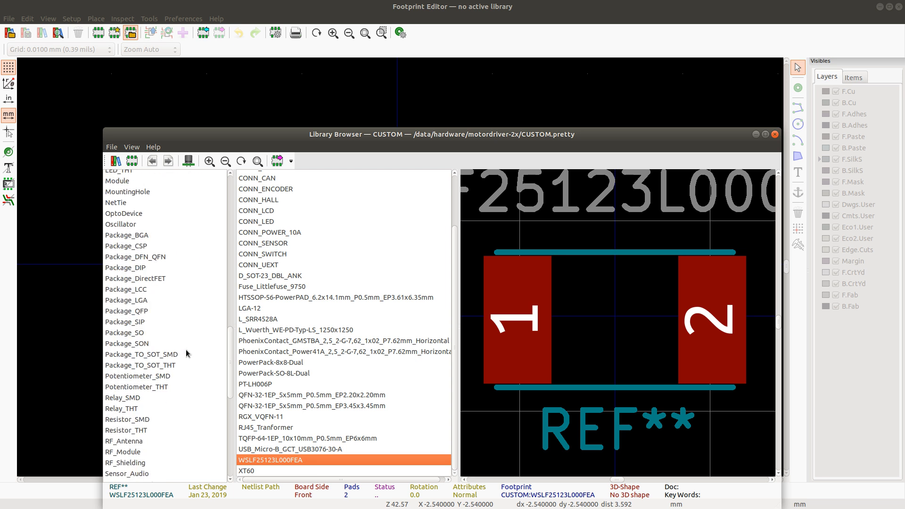
pyautogui.click(127, 384)
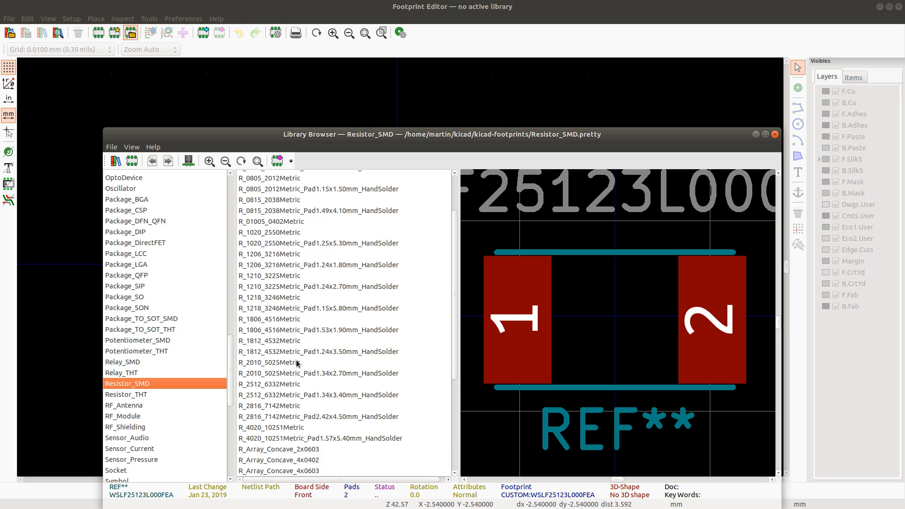
pyautogui.click(272, 407)
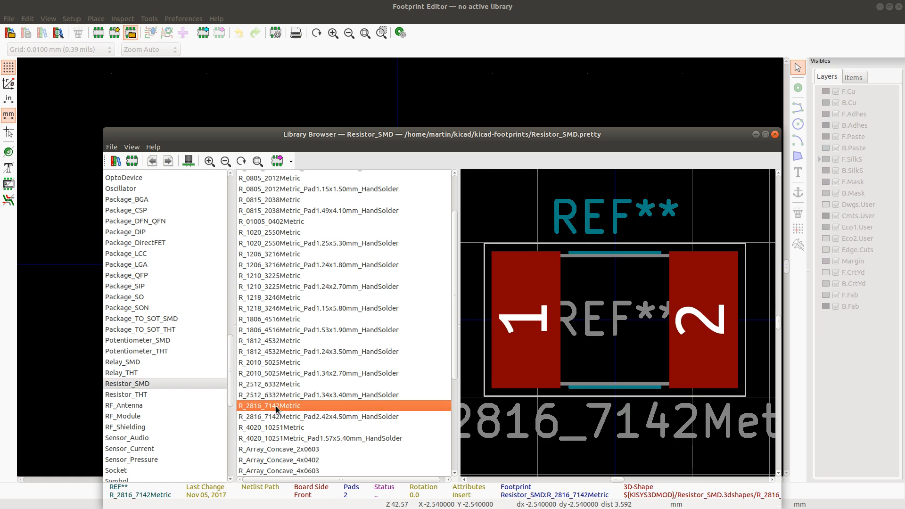
pyautogui.doubleClick(277, 407)
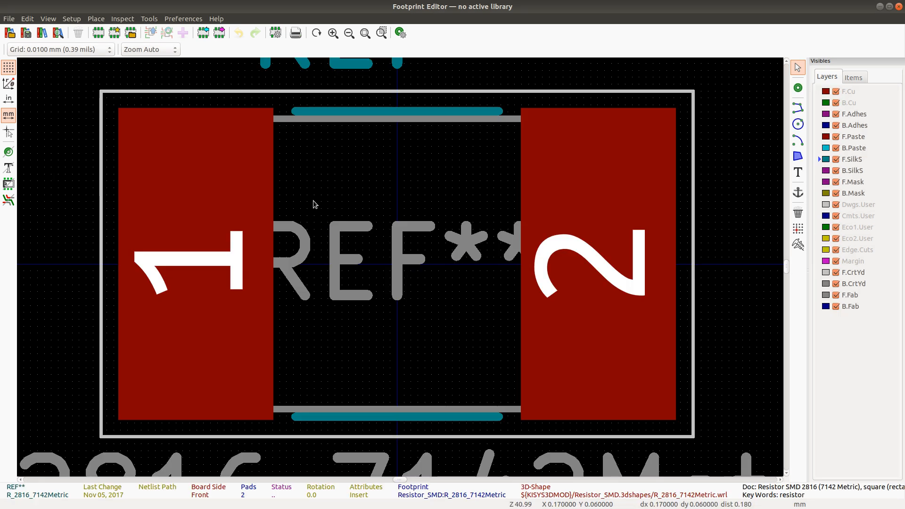
# Step: Compare the loaded footprint's pads with R114's spreadsheet entry and the solder pad dimensions in the WSHP2818 datasheet
pyautogui.click(250, 220)
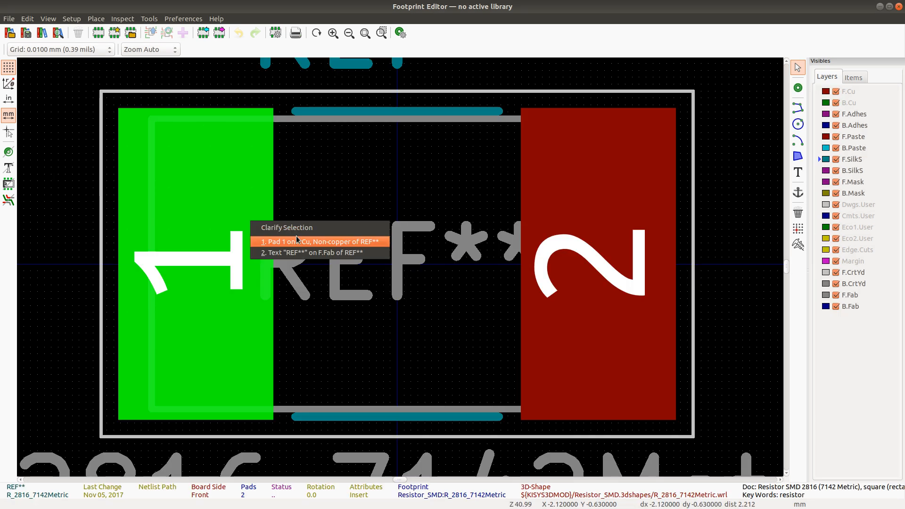
pyautogui.click(305, 190)
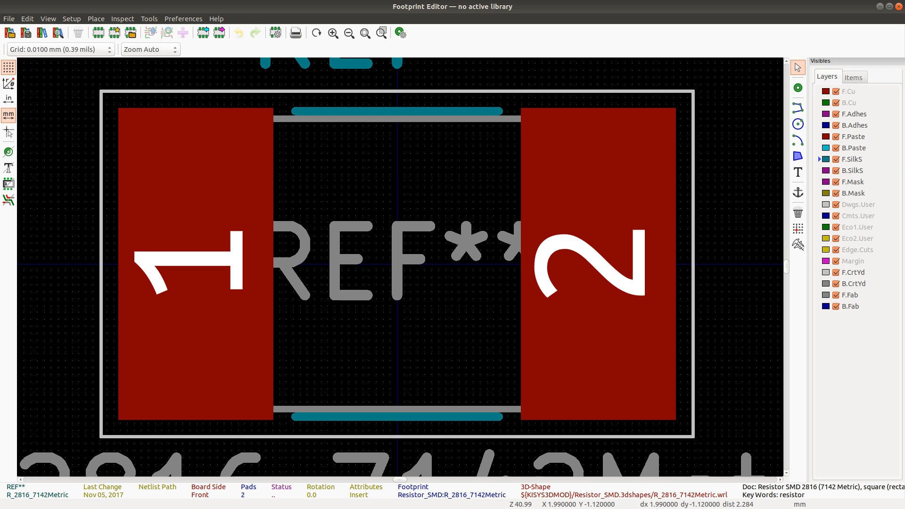
pyautogui.hotkey('alt', 'Tab')
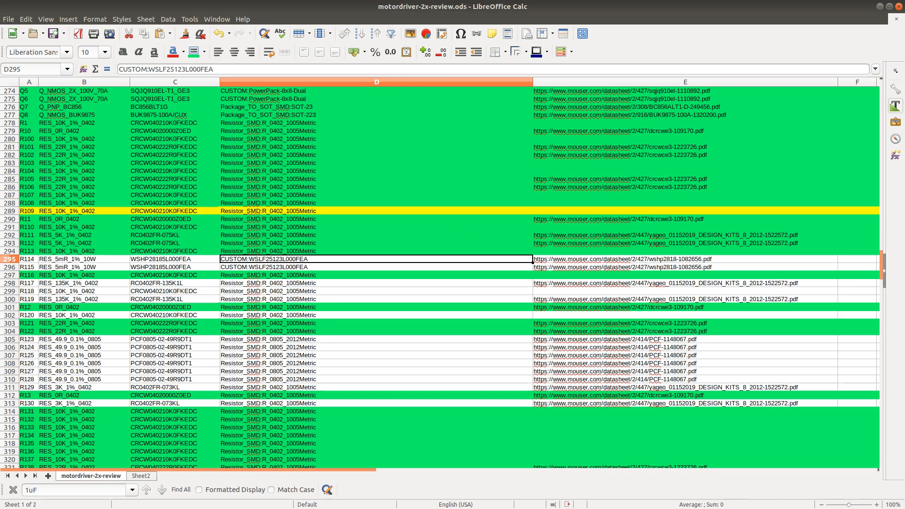
pyautogui.hotkey('alt', 'Tab')
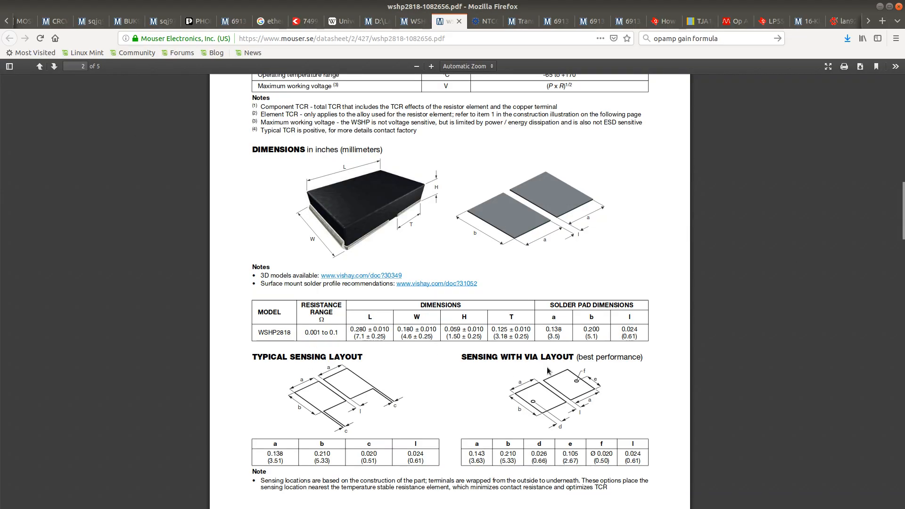
pyautogui.hotkey('alt', 'Tab')
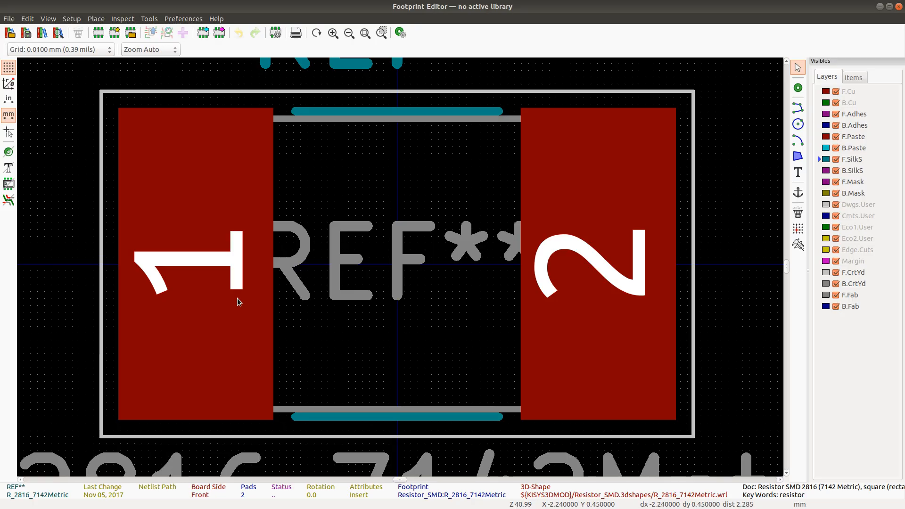
# Step: Set pad 1's X size to 3.5 mm, following dimension a in the WSHP2818 datasheet
pyautogui.click(234, 301)
pyautogui.press('e')
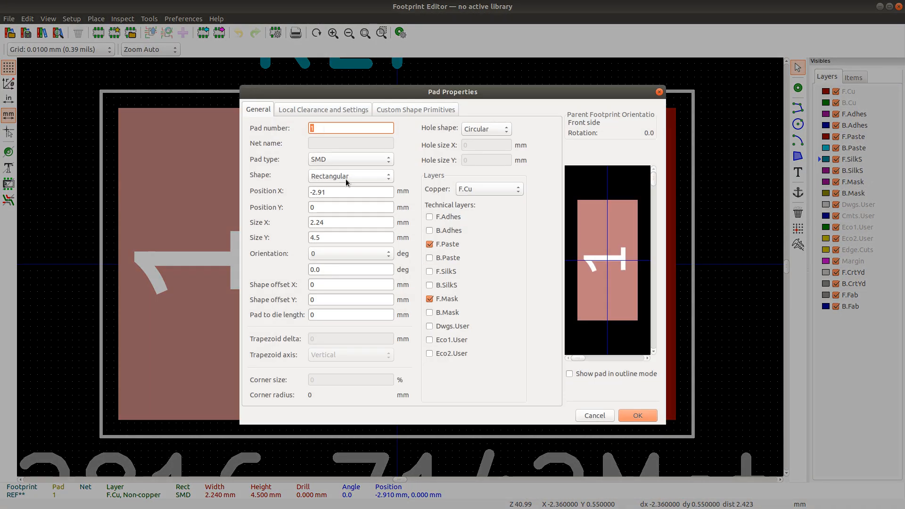
pyautogui.doubleClick(337, 227)
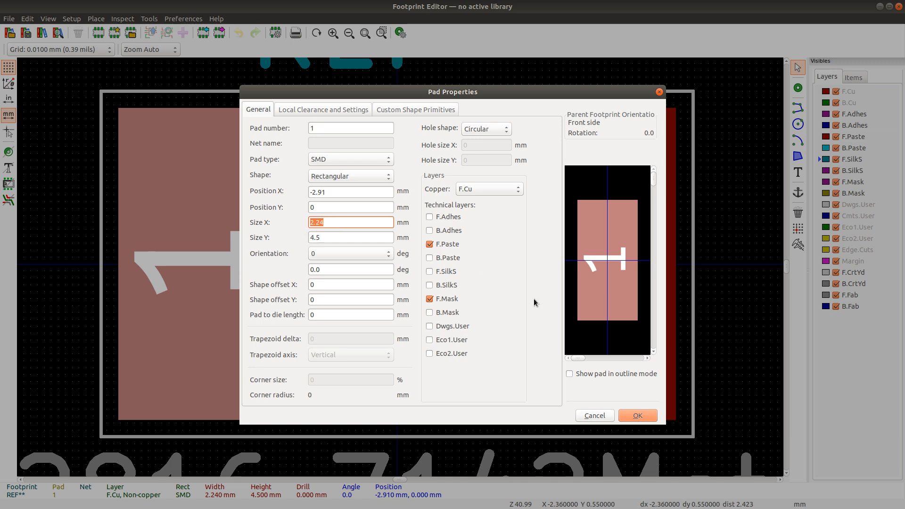
pyautogui.hotkey('alt', 'Tab')
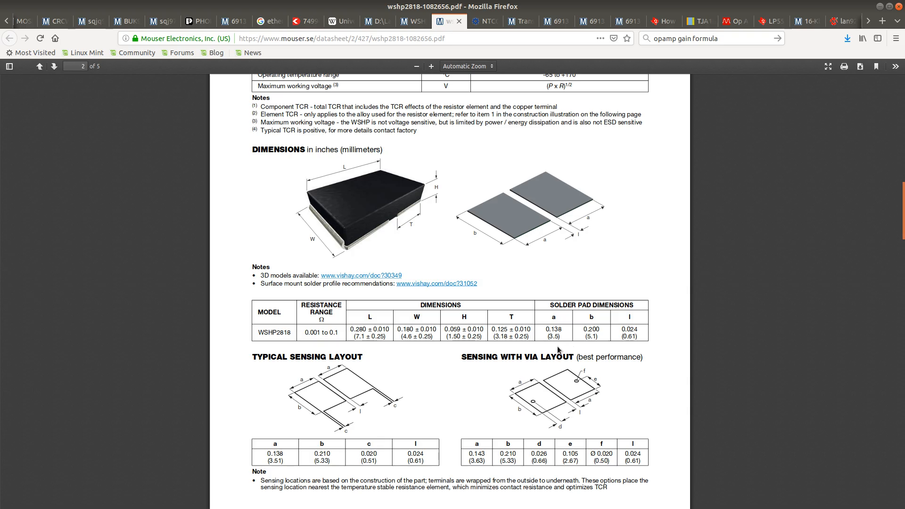
pyautogui.hotkey('alt', 'Tab')
pyautogui.doubleClick(338, 222)
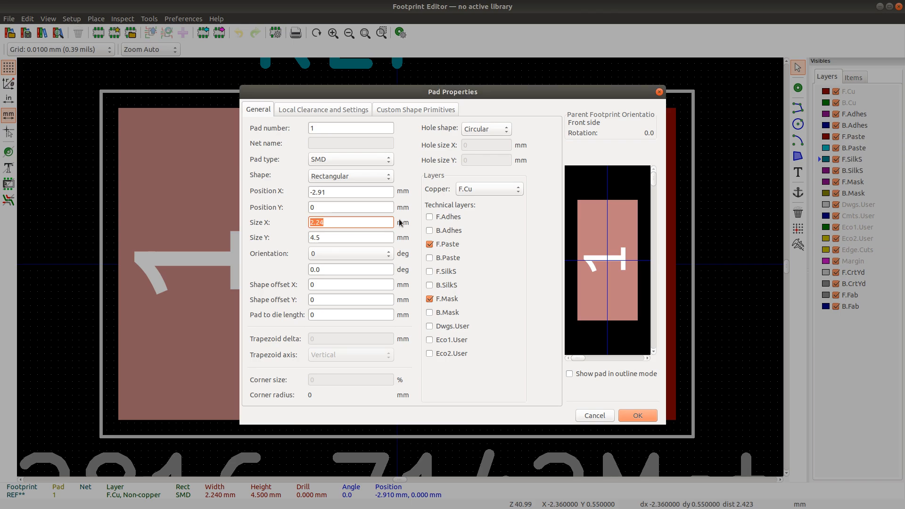
pyautogui.write('3.4')
pyautogui.press('Tab')
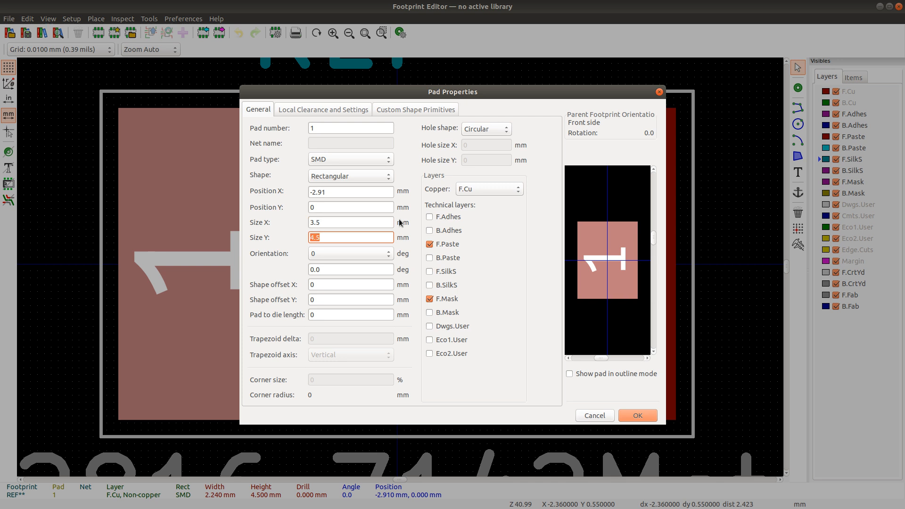
# Step: Set pad 1's Y size to 5.1 mm, following dimension b in the datasheet, and apply the pad properties
pyautogui.hotkey('alt', 'Tab')
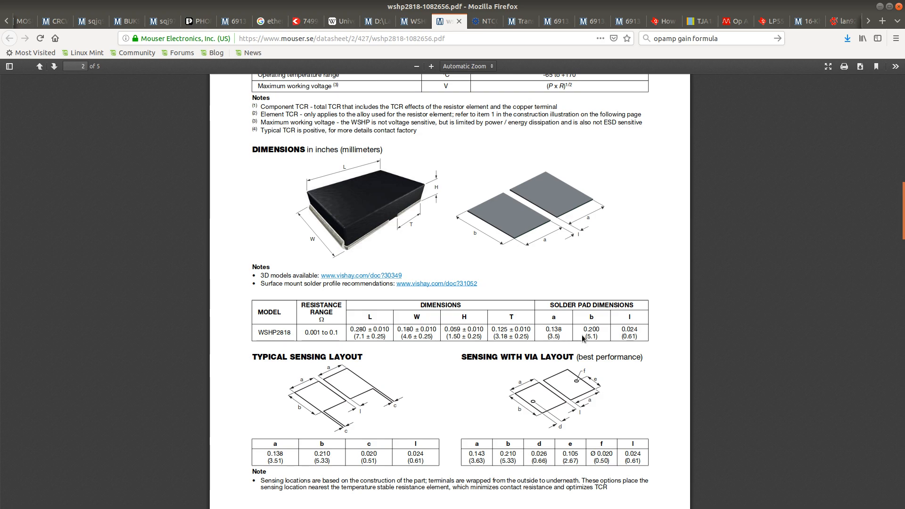
pyautogui.hotkey('alt', 'Tab')
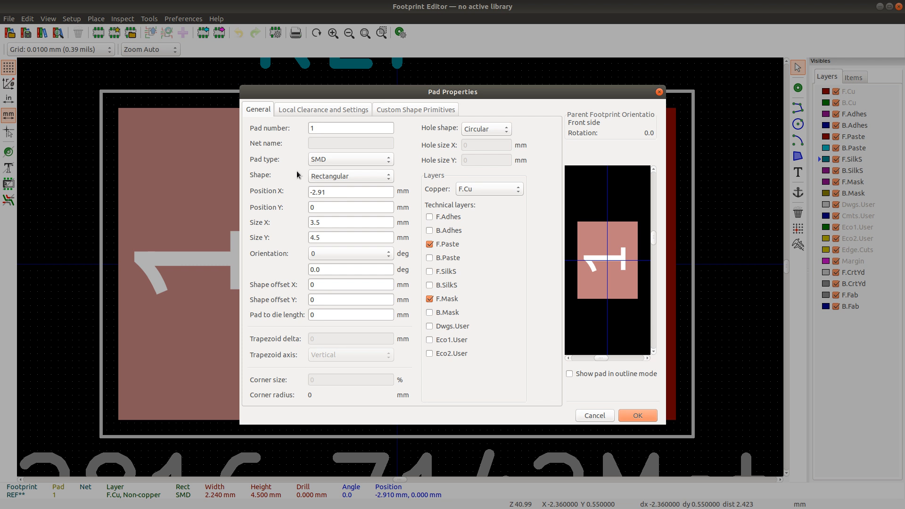
pyautogui.click(339, 235)
pyautogui.press('BackSpace')
pyautogui.press('BackSpace')
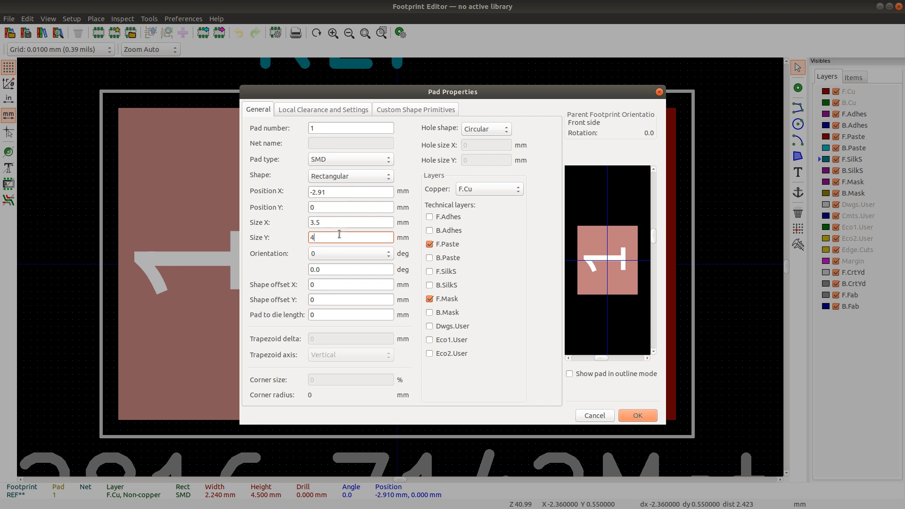
pyautogui.write('5.1')
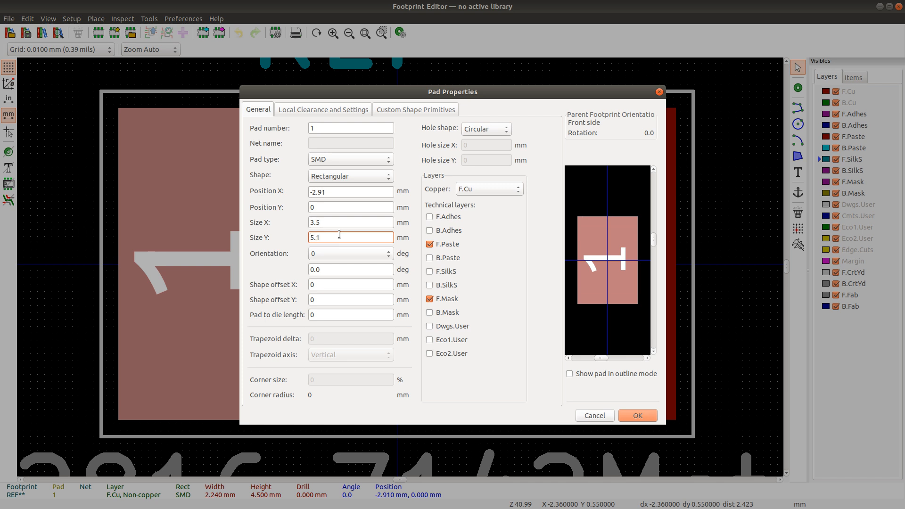
pyautogui.click(579, 275)
pyautogui.click(645, 417)
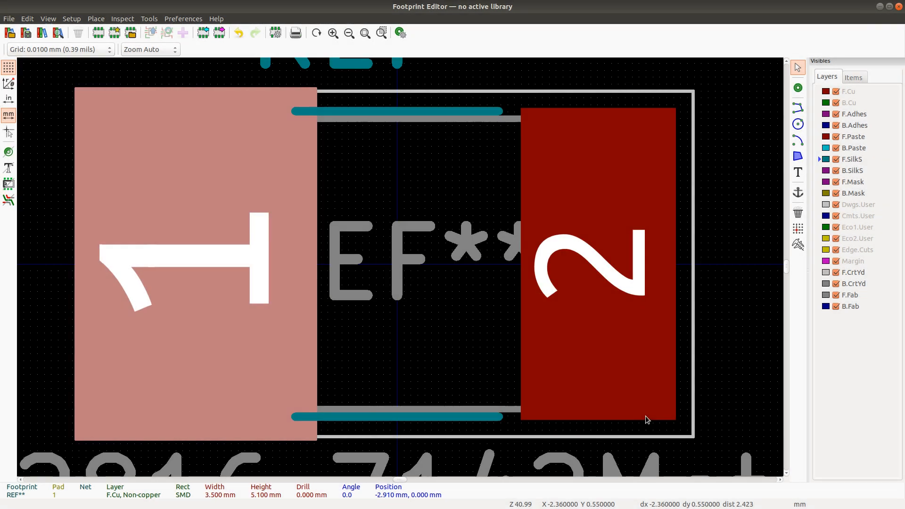
# Step: Set pad 2's size to 3.5 mm in X and 5 mm in Y
pyautogui.click(586, 302)
pyautogui.doubleClick(586, 304)
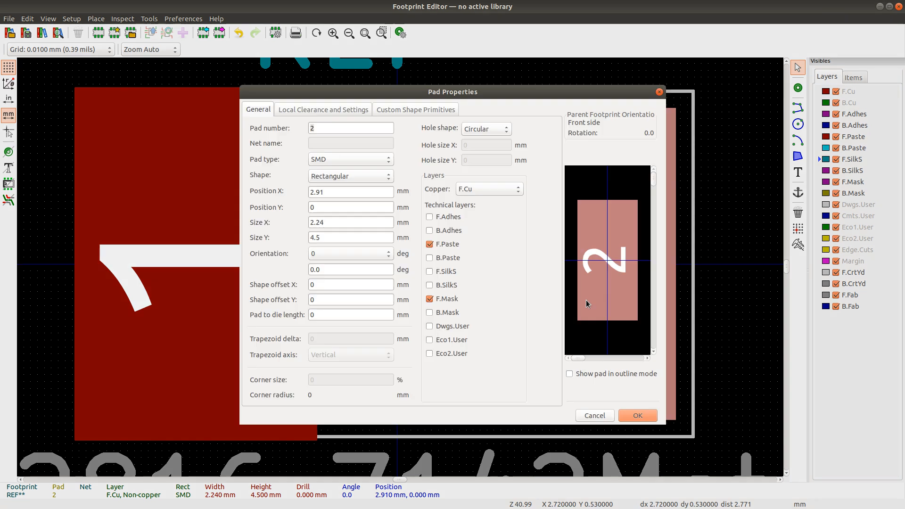
pyautogui.click(328, 221)
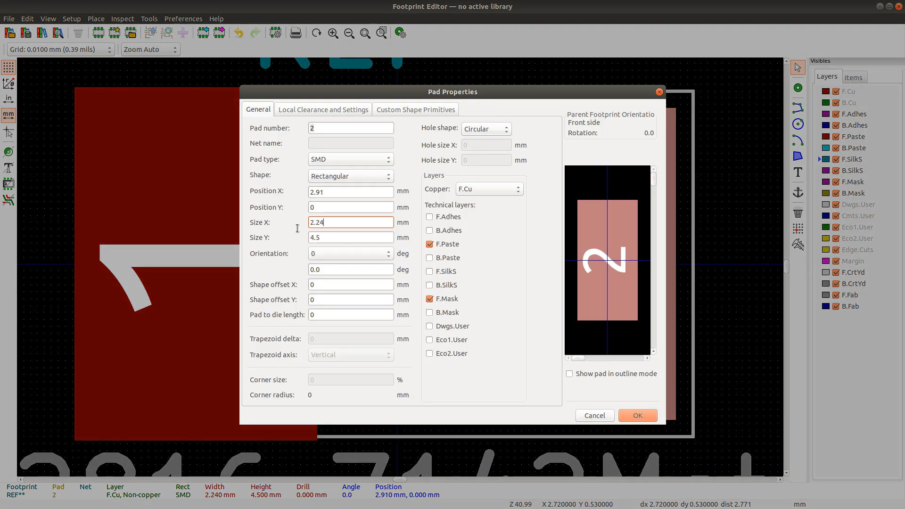
pyautogui.doubleClick(328, 221)
pyautogui.write('3')
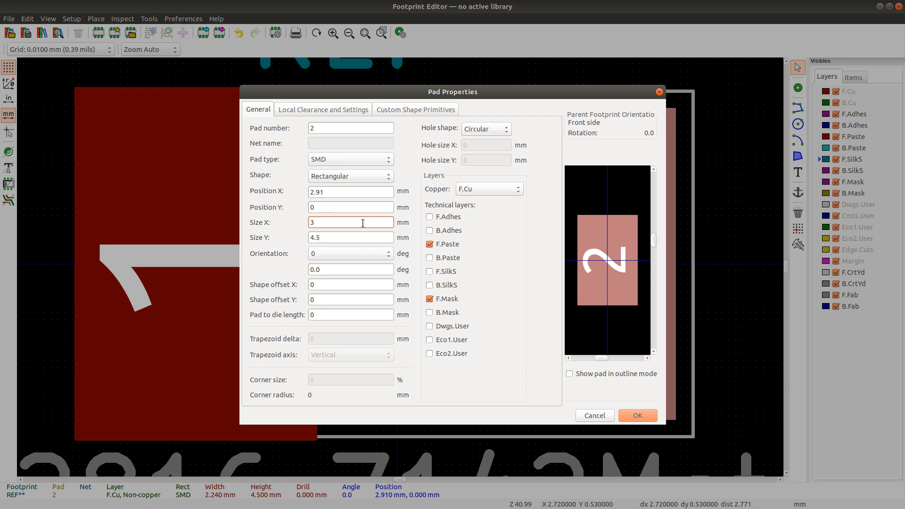
pyautogui.write('.5')
pyautogui.press('Tab')
pyautogui.write('4')
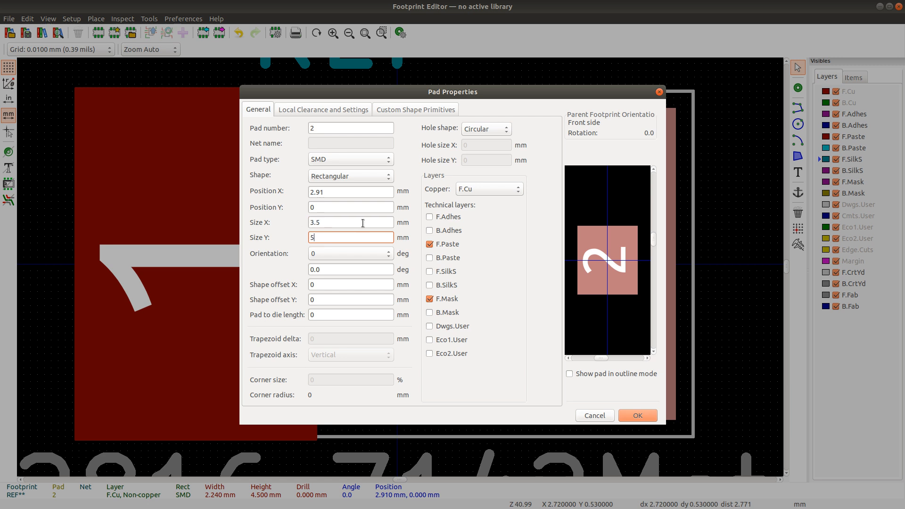
pyautogui.press('Return')
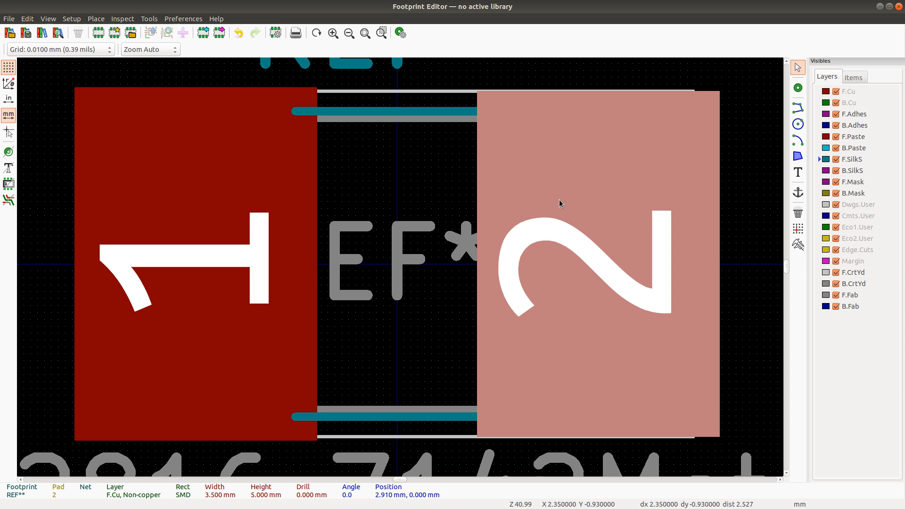
# Step: Set pad 2's Y size to 5.1 mm
pyautogui.press('e')
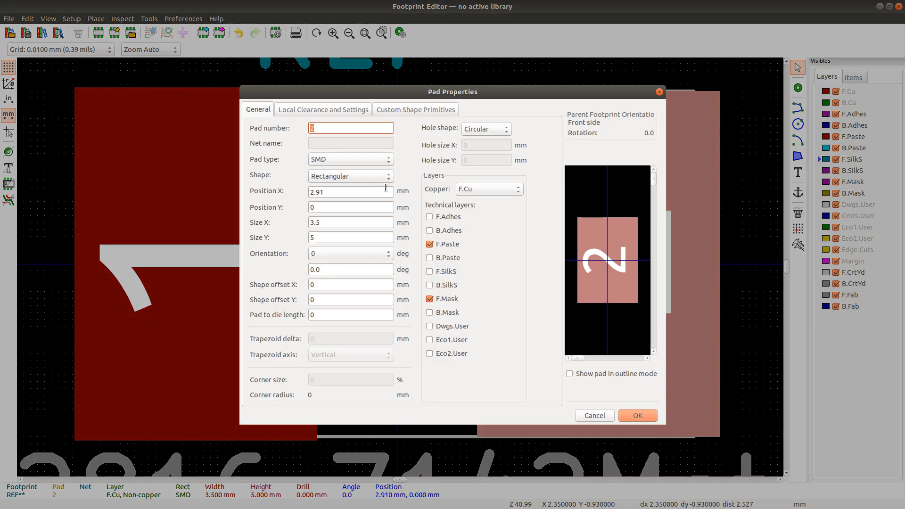
pyautogui.click(323, 237)
pyautogui.write('.1')
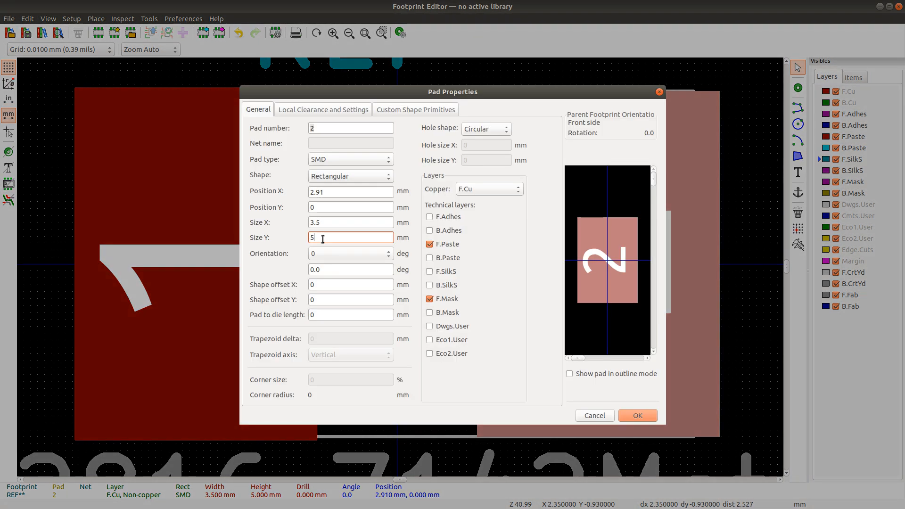
pyautogui.press('Return')
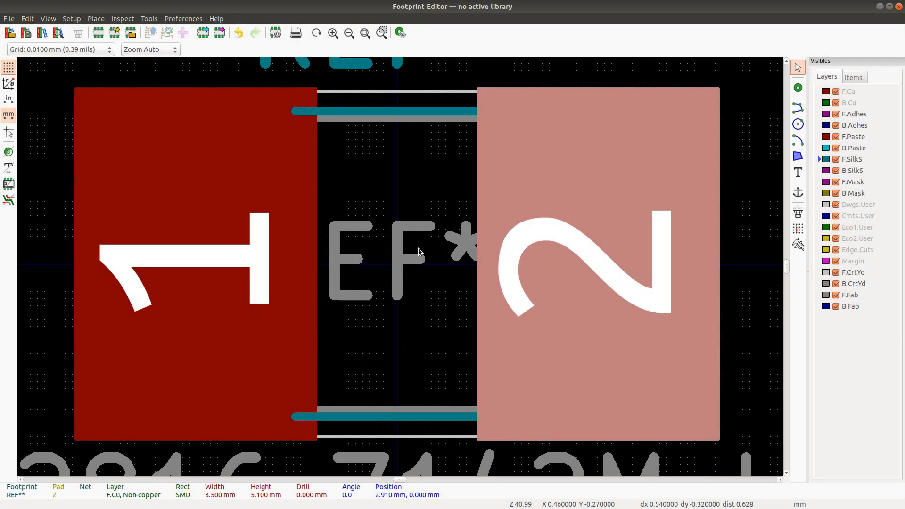
# Step: Look up the gap l between the solder pads in the WSHP2818 datasheet
pyautogui.hotkey('alt', 'Tab')
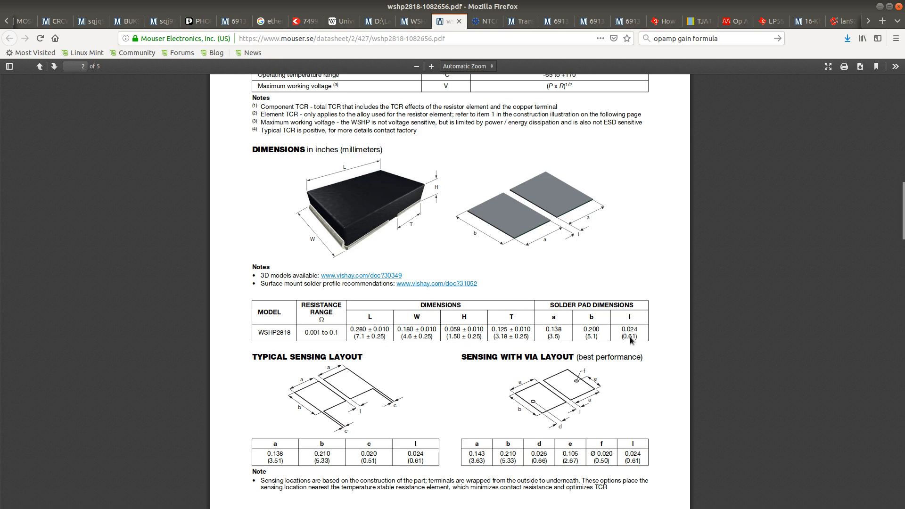
pyautogui.hotkey('alt', 'Tab')
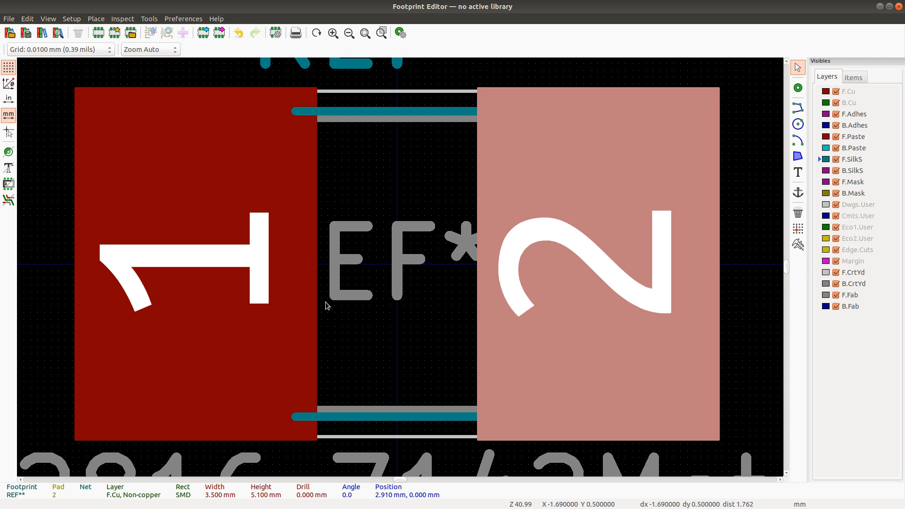
pyautogui.click(198, 243)
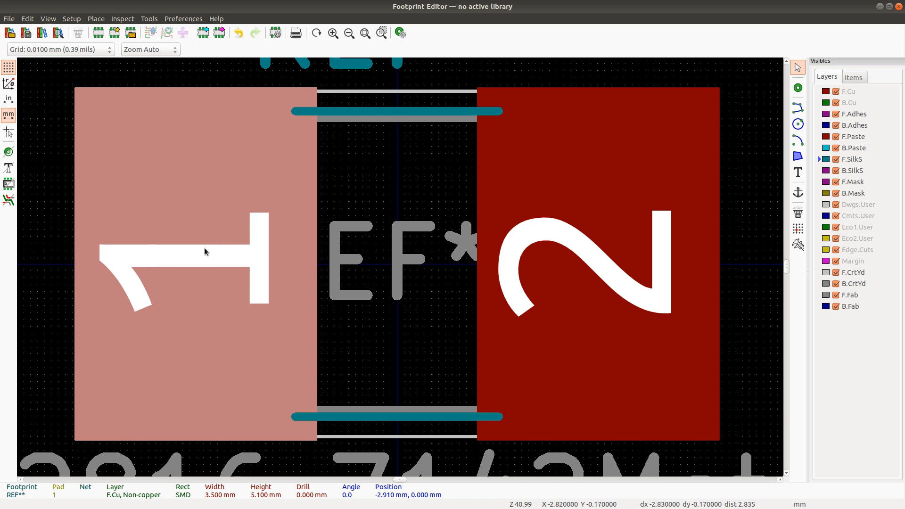
pyautogui.moveTo(200, 250); pyautogui.dragTo(272, 264)
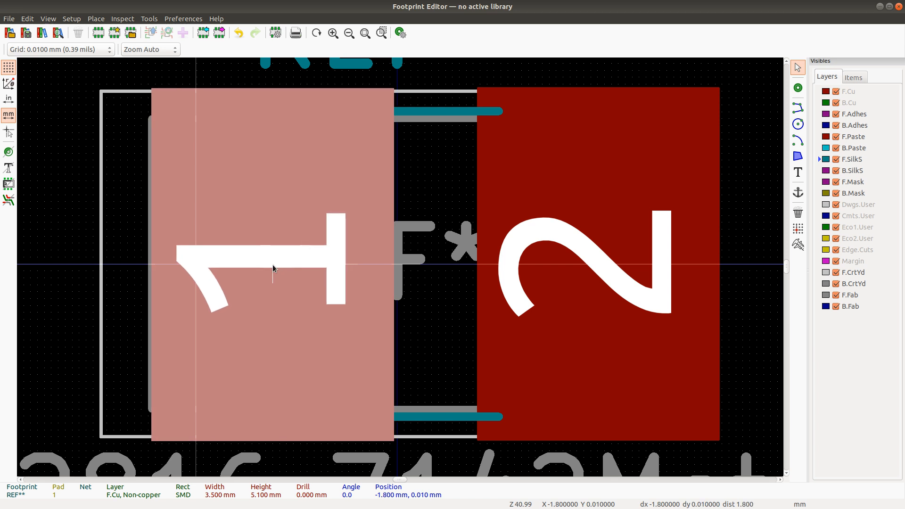
pyautogui.press('Escape')
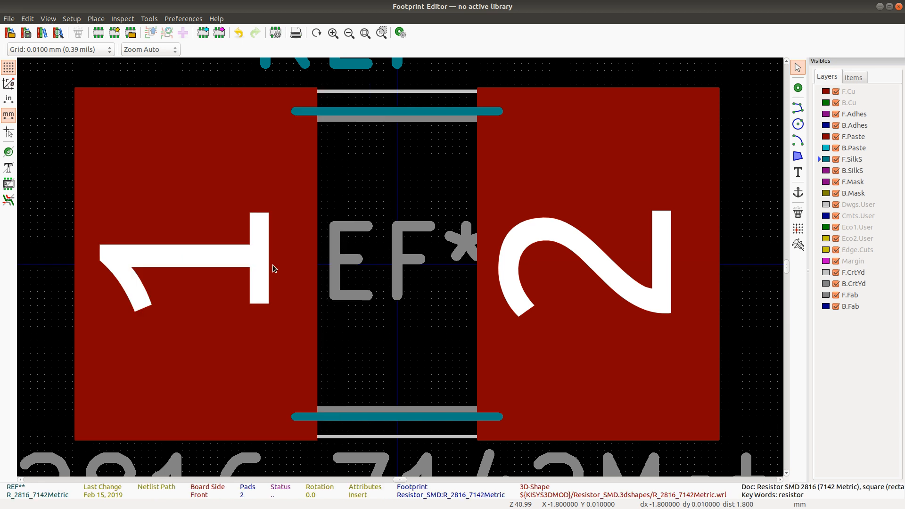
# Step: Set the grid to 0.1 mm and move pad 1 inward along the horizontal axis to X -2.1 mm, Y 0
pyautogui.click(60, 49)
pyautogui.scroll(3, 49, 115)
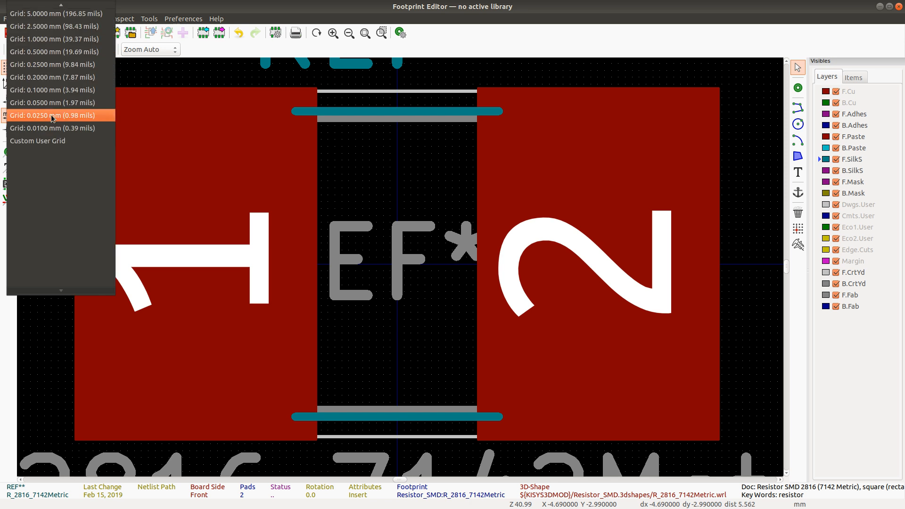
pyautogui.click(52, 88)
pyautogui.click(195, 270)
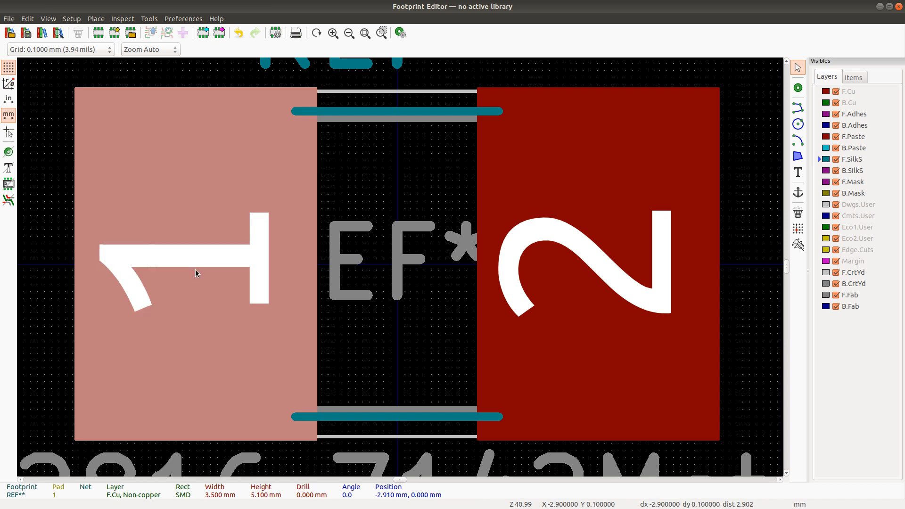
pyautogui.press('m')
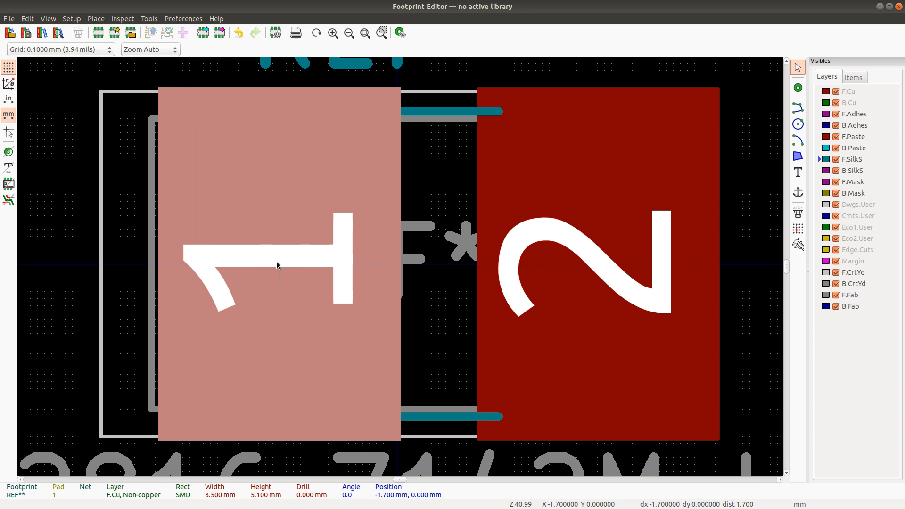
pyautogui.click(274, 262)
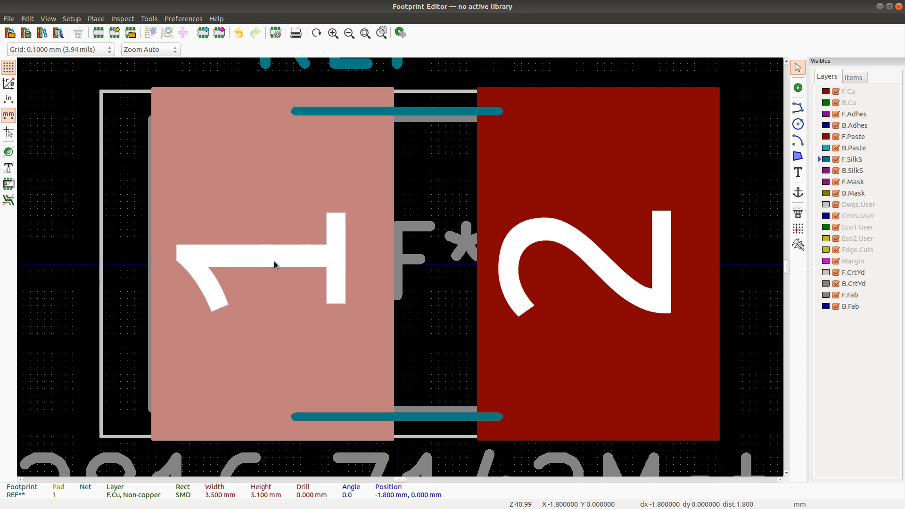
pyautogui.press('m')
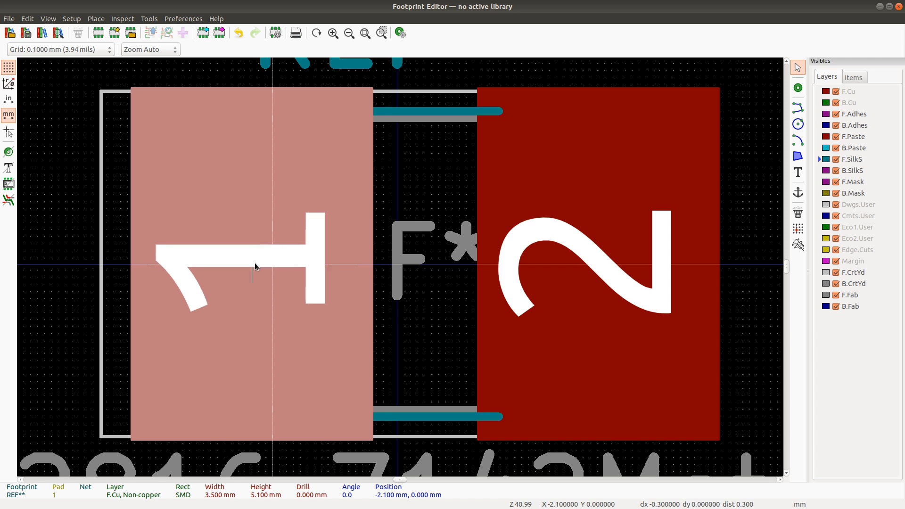
pyautogui.click(255, 262)
# Step: Move pad 2 inward along the horizontal axis to X 2.1 mm, Y 0
pyautogui.click(521, 251)
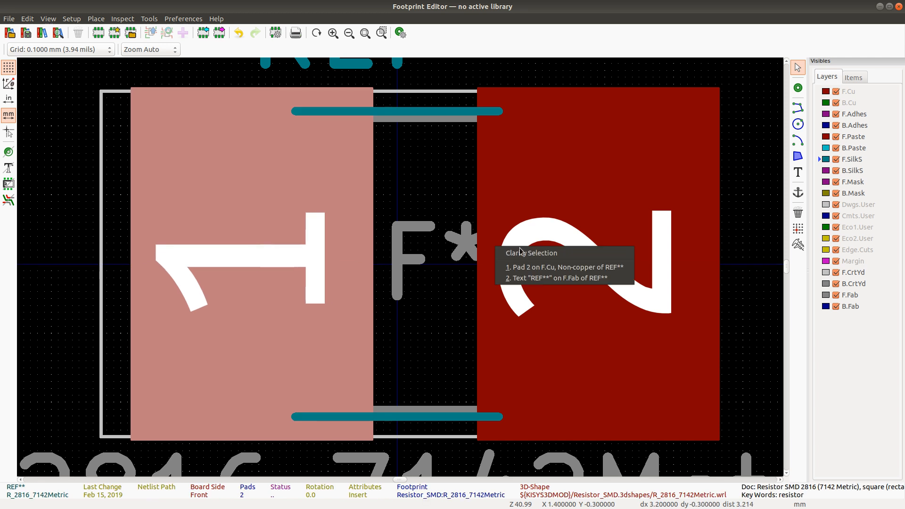
pyautogui.click(522, 267)
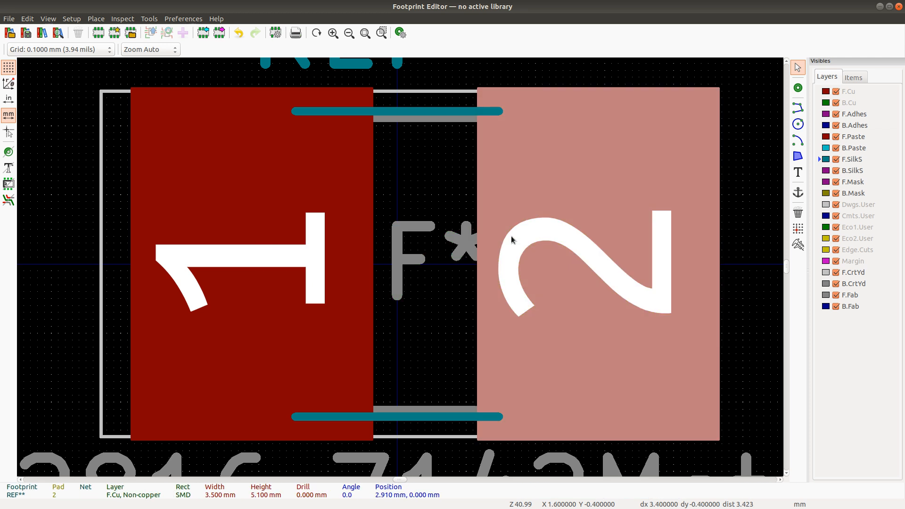
pyautogui.press('m')
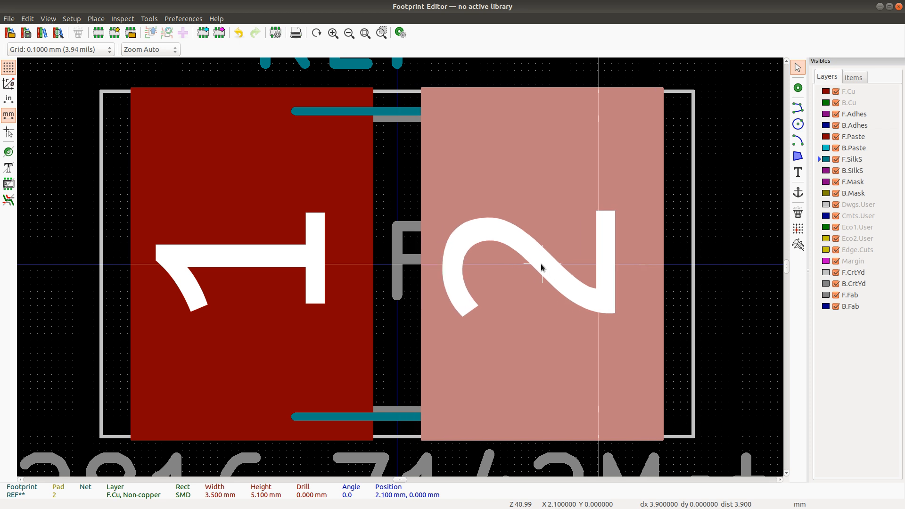
pyautogui.click(541, 265)
# Step: Move the lower silkscreen line down to Y 2.7 mm so it clears the bottom edges of both pads
pyautogui.scroll(-4, 515, 380)
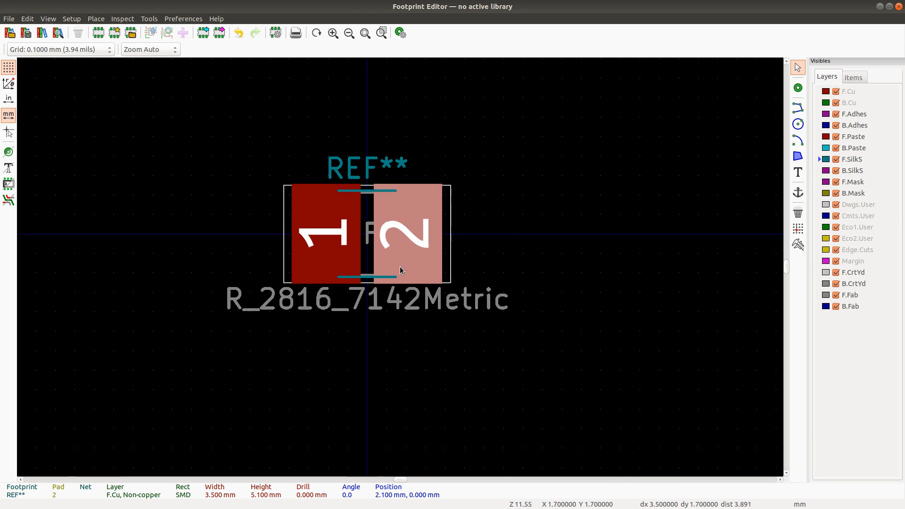
pyautogui.scroll(5, 400, 267)
pyautogui.scroll(-3, 312, 298)
pyautogui.scroll(3, 400, 267)
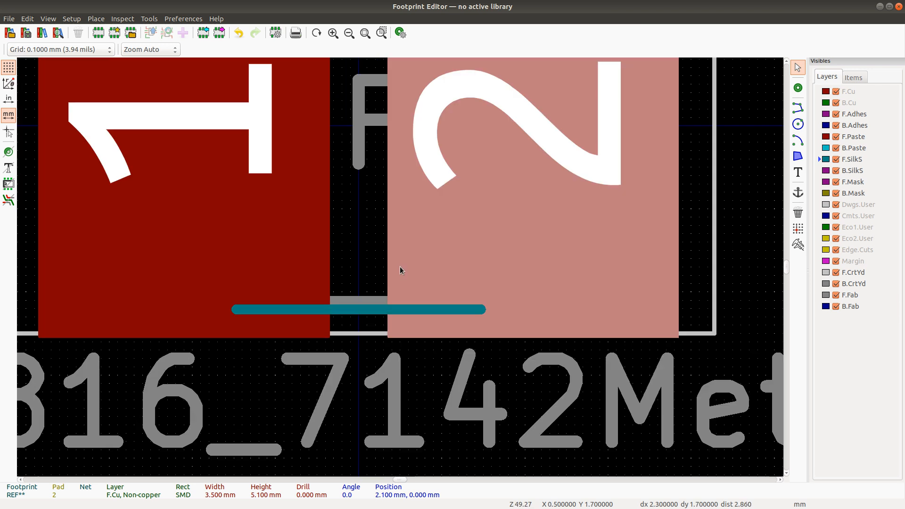
pyautogui.click(362, 310)
pyautogui.press('m')
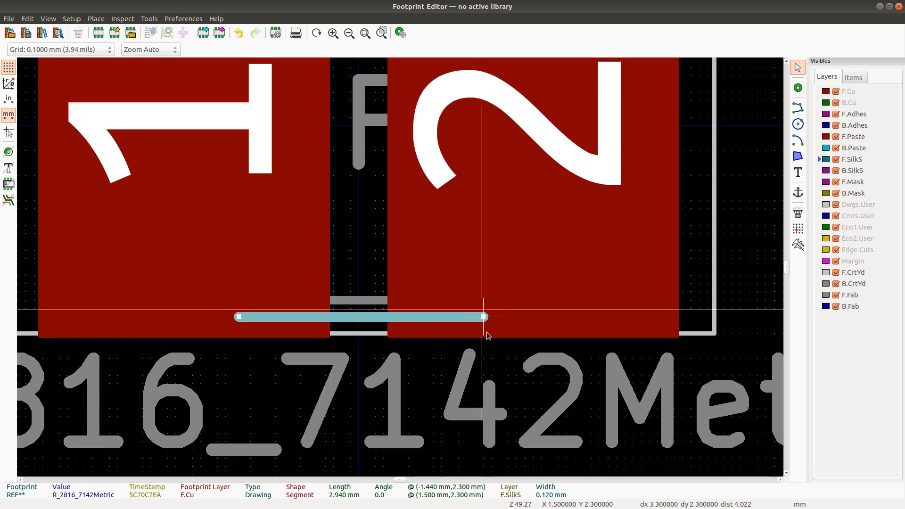
pyautogui.click(475, 349)
pyautogui.scroll(-3, 475, 350)
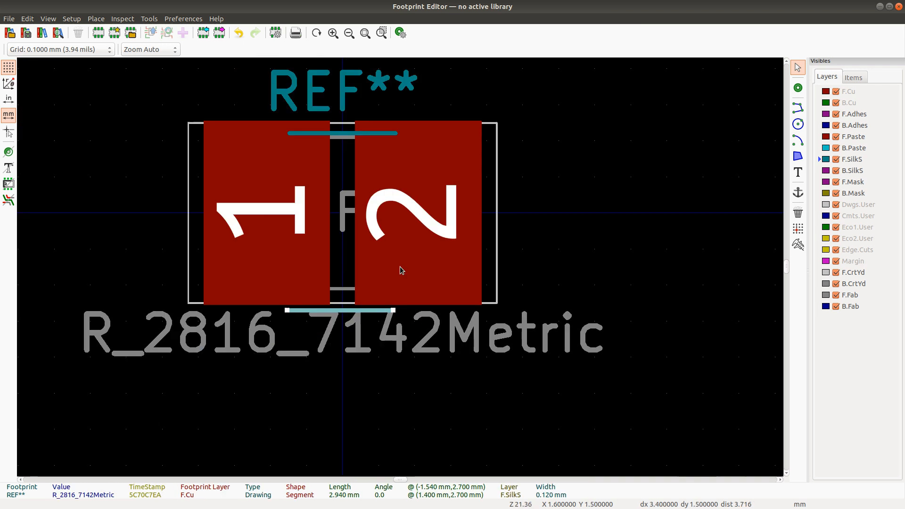
# Step: Try to move the upper silkscreen line up to Y -2.7 mm, above the top edges of both pads
pyautogui.click(347, 133)
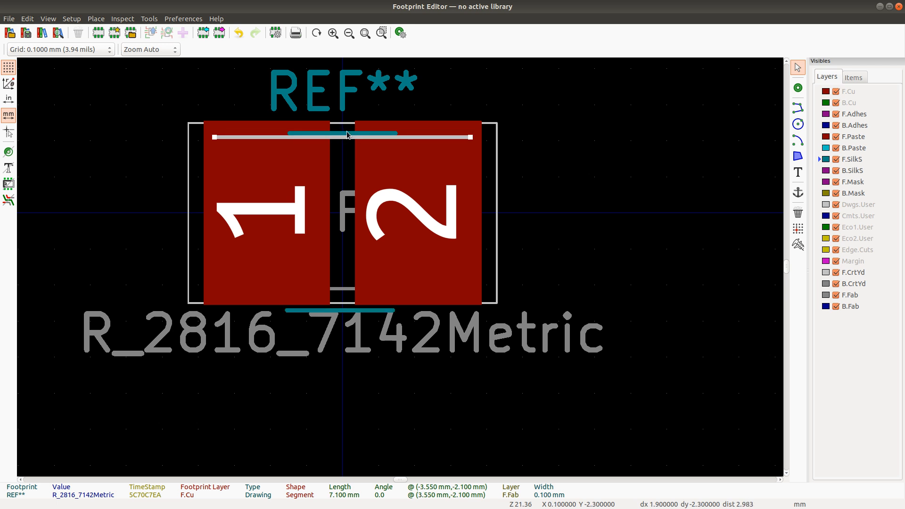
pyautogui.click(345, 133)
pyautogui.scroll(8, 345, 133)
pyautogui.press('m')
pyautogui.scroll(-11, 436, 156)
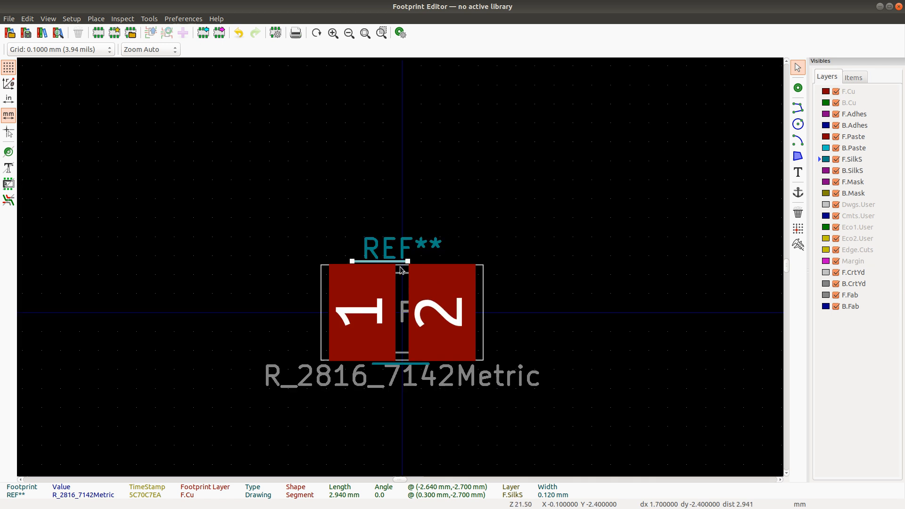
pyautogui.scroll(3, 405, 264)
pyautogui.click(400, 265)
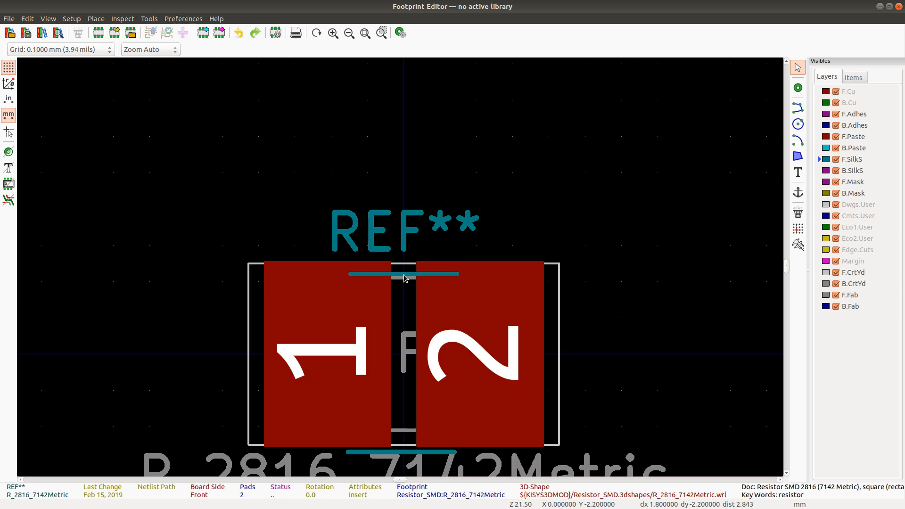
# Step: Move the upper silkscreen line straight up to Y -2.7 mm, spanning X -1.47 to 1.47 mm
pyautogui.click(404, 274)
pyautogui.press('m')
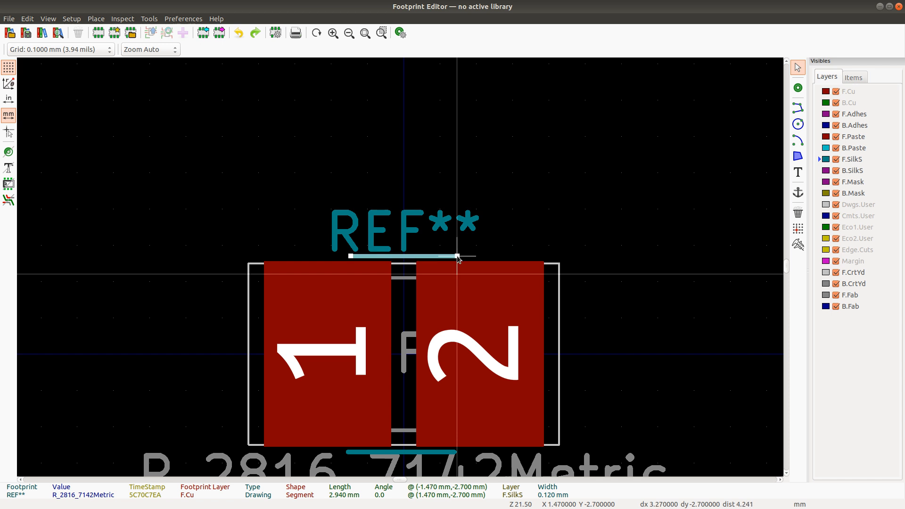
pyautogui.click(458, 256)
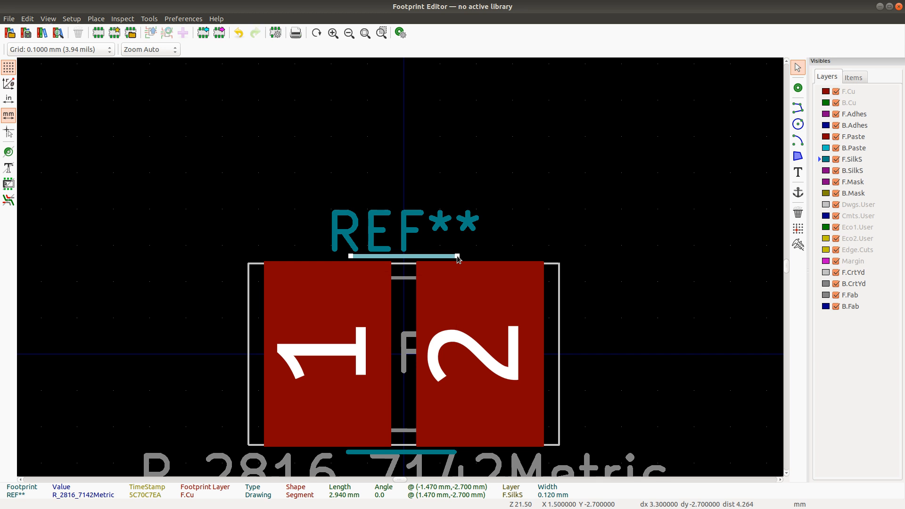
pyautogui.press('Escape')
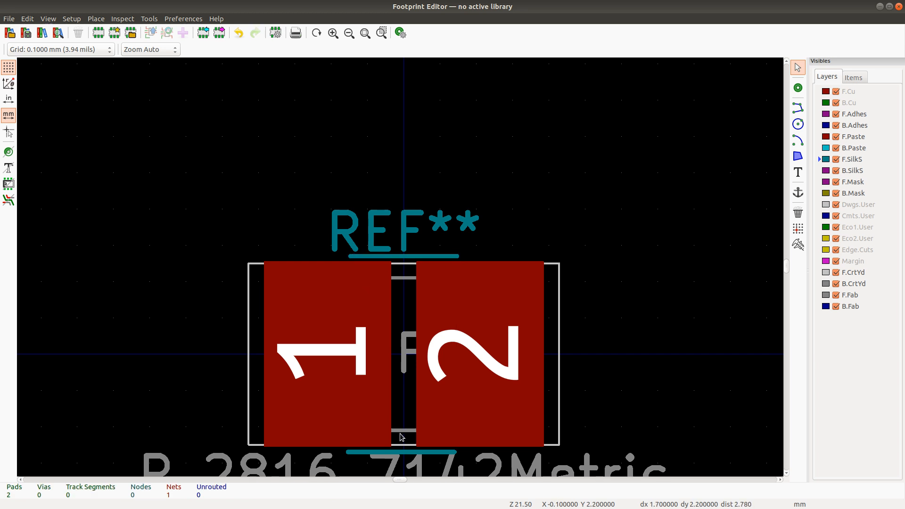
# Step: Move the lower fabrication-layer line down to Y 2.8 mm, below the pads and the lower silkscreen line
pyautogui.click(402, 430)
pyautogui.press('m')
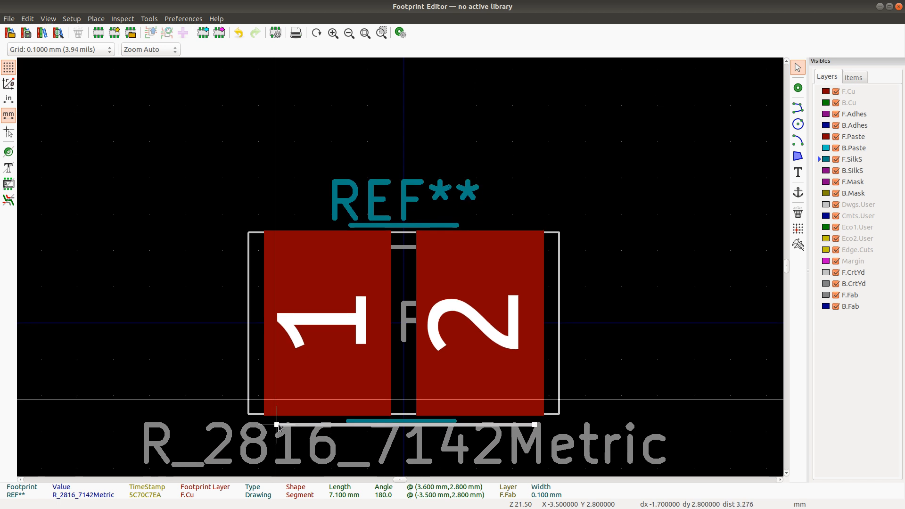
pyautogui.click(283, 410)
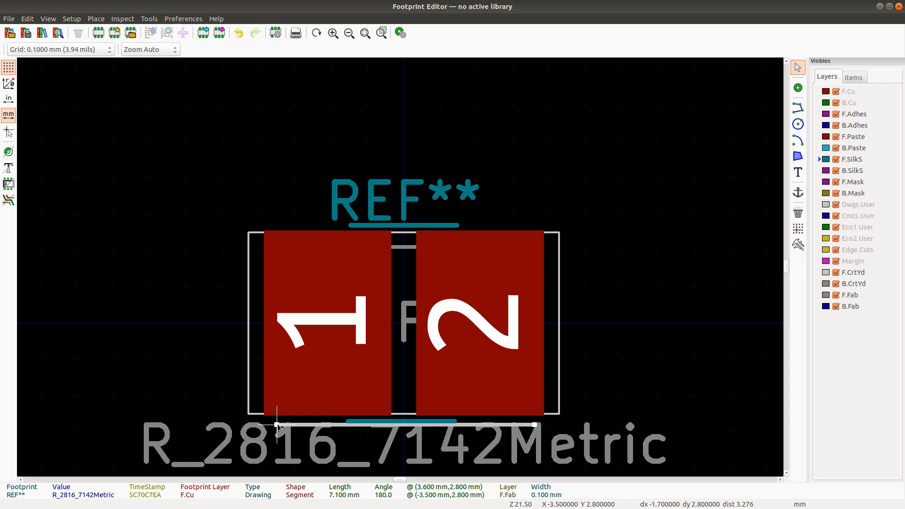
pyautogui.click(277, 425)
pyautogui.click(465, 429)
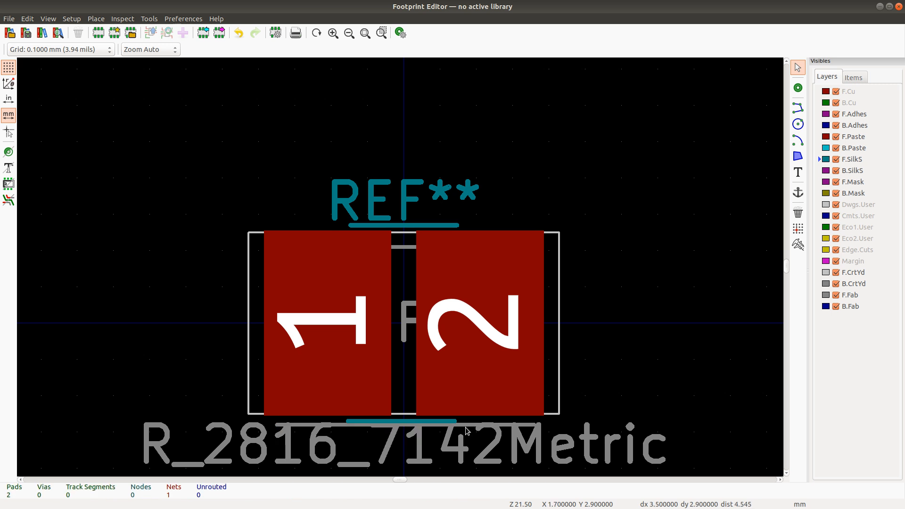
# Step: Move the footprint's value text down clear of the lower fabrication line and shift that line to span X -3.6 to 3.5 mm
pyautogui.click(466, 430)
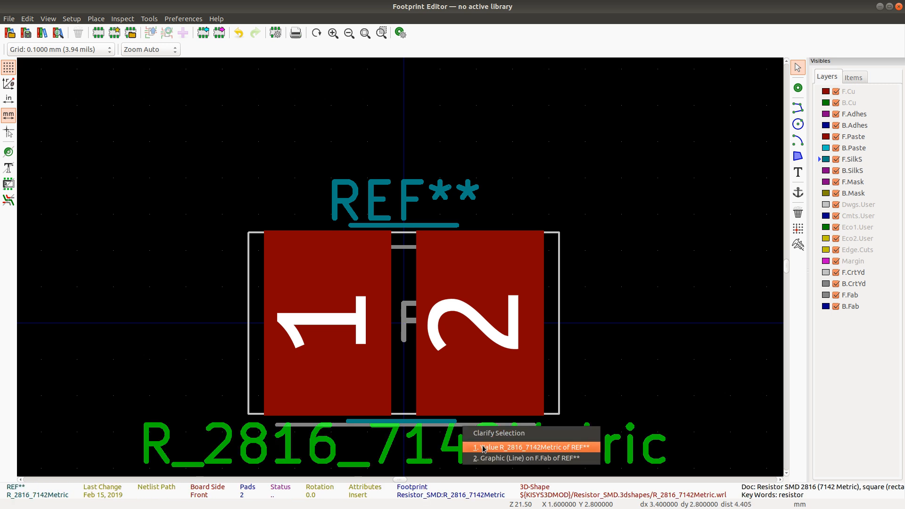
pyautogui.click(483, 447)
pyautogui.moveTo(427, 446); pyautogui.dragTo(403, 409)
pyautogui.click(419, 376)
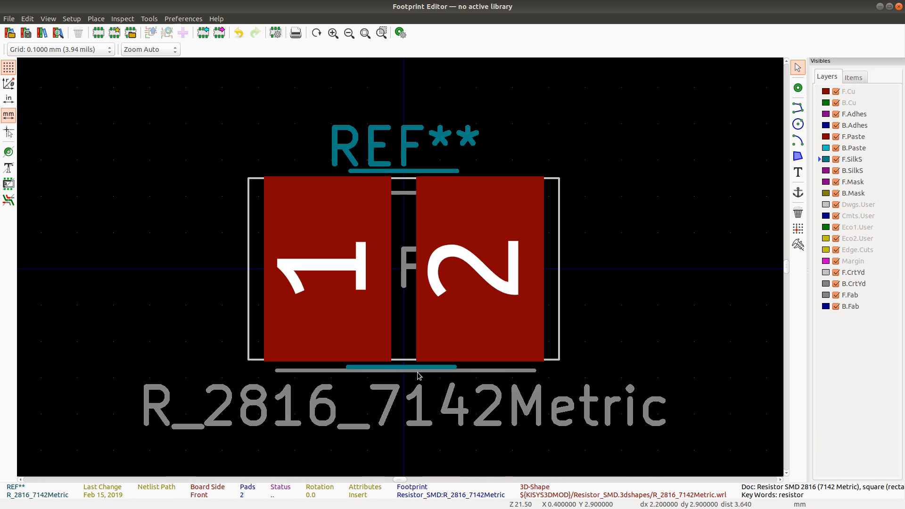
pyautogui.click(419, 372)
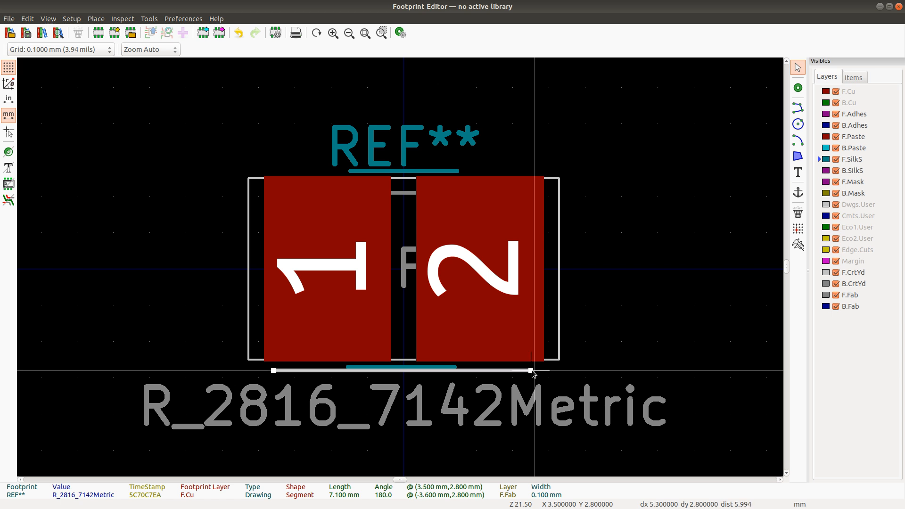
# Step: Move the upper fabrication line up to Y -2.9 mm and the lower fabrication line down to Y 2.9 mm
pyautogui.click(404, 193)
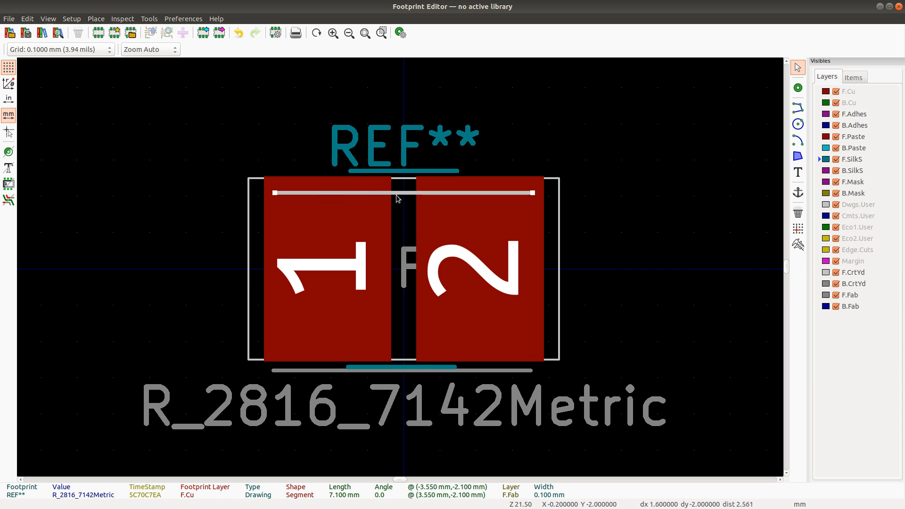
pyautogui.press('m')
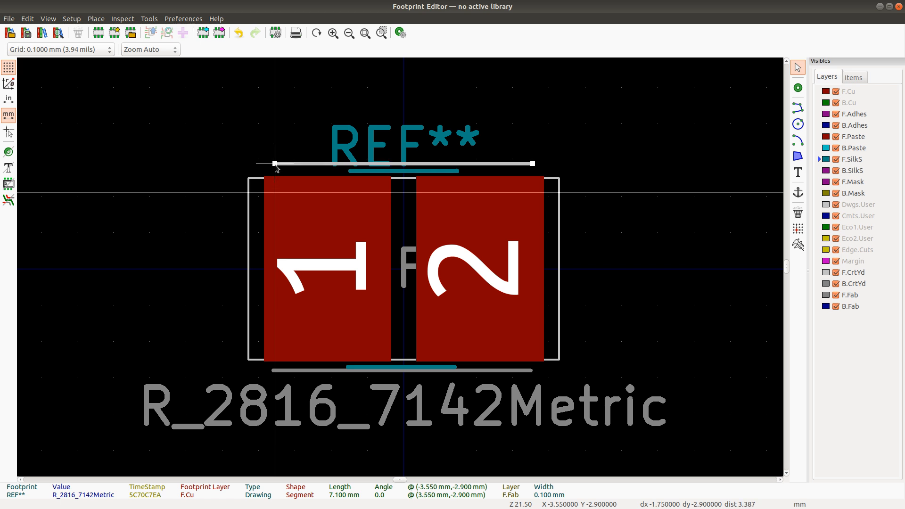
pyautogui.click(275, 164)
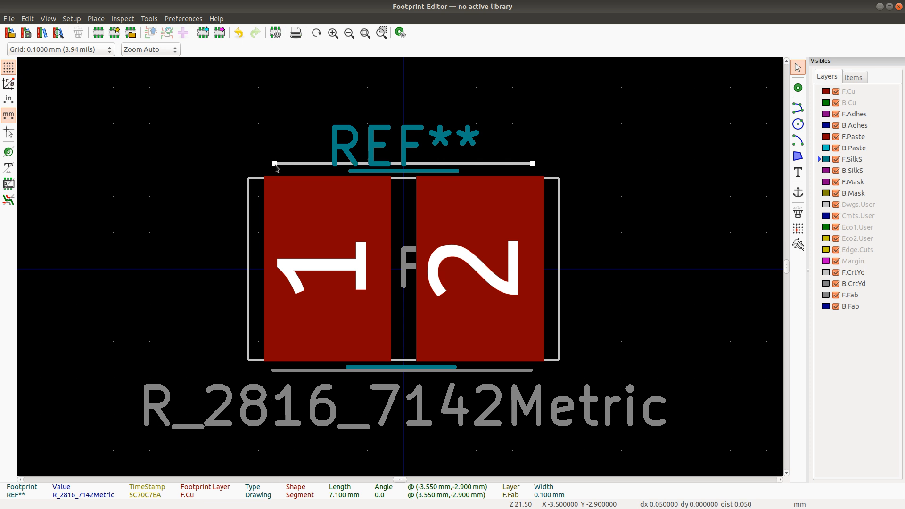
pyautogui.click(290, 376)
pyautogui.click(289, 371)
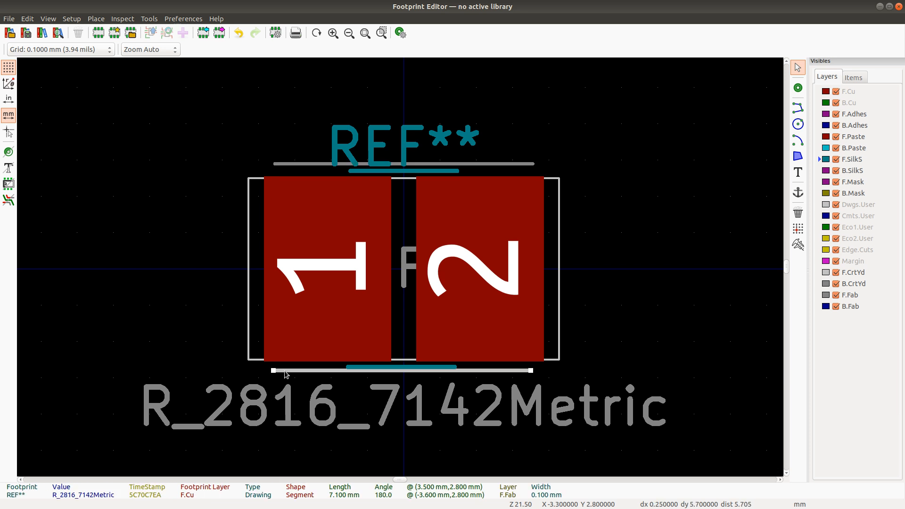
pyautogui.press('m')
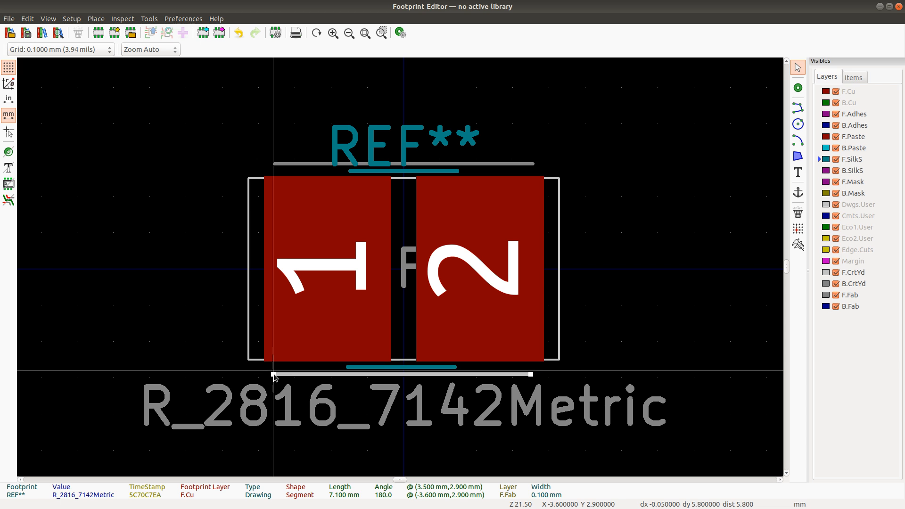
pyautogui.click(274, 375)
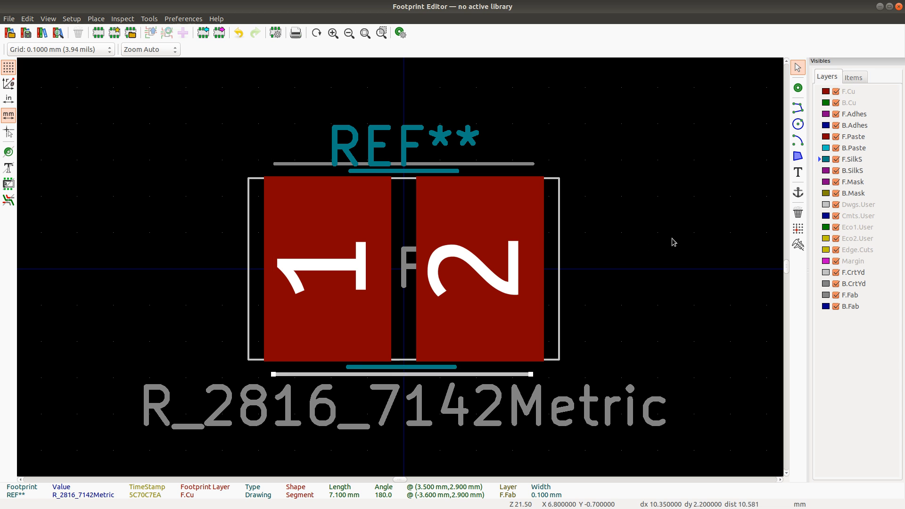
# Step: Move the upper courtyard line up to Y -3.1 mm, with its right end at X 4.3 mm
pyautogui.click(552, 180)
pyautogui.click(552, 179)
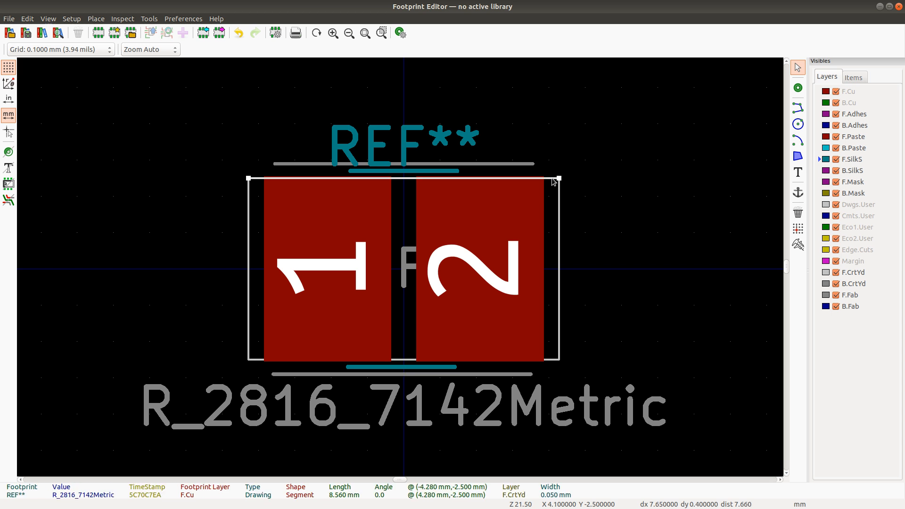
pyautogui.press('m')
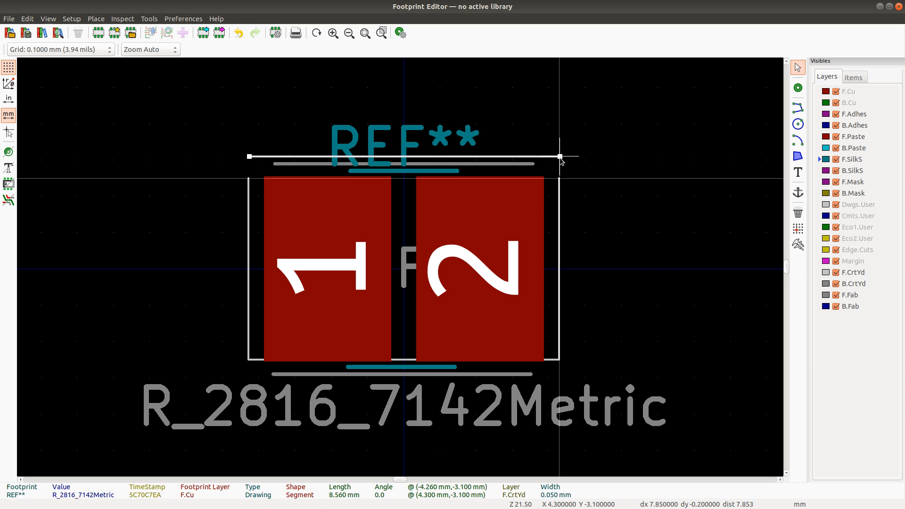
pyautogui.click(560, 157)
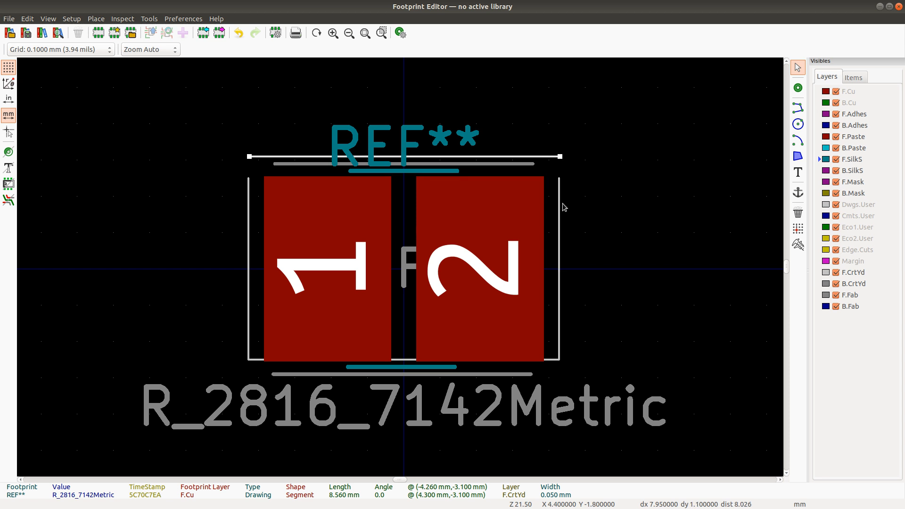
# Step: Stretch the right courtyard line at X 4.3 mm so it runs from Y -3.1 to 3.0 mm
pyautogui.click(561, 210)
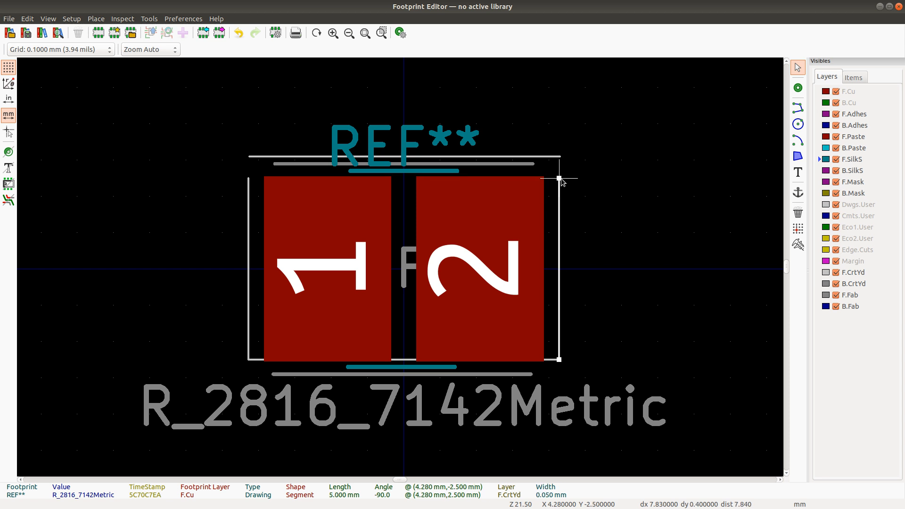
pyautogui.moveTo(560, 178); pyautogui.dragTo(561, 159)
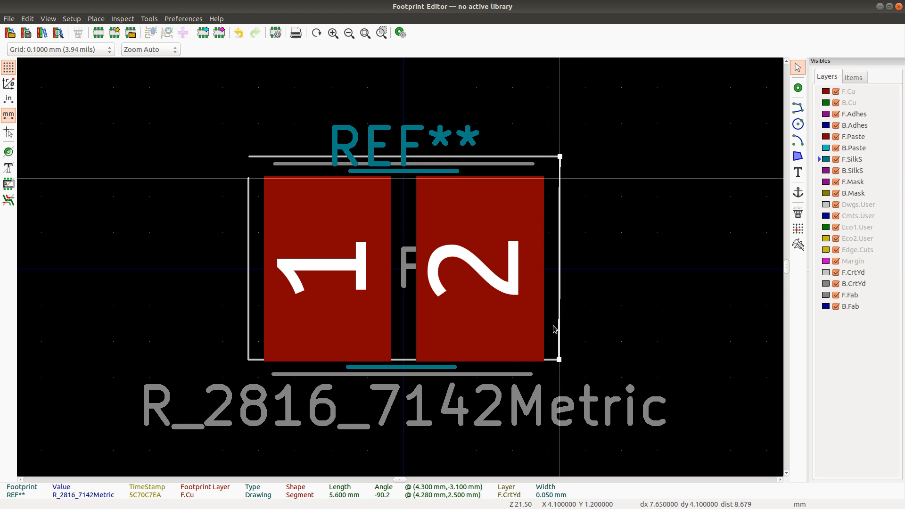
pyautogui.moveTo(560, 359); pyautogui.dragTo(560, 378)
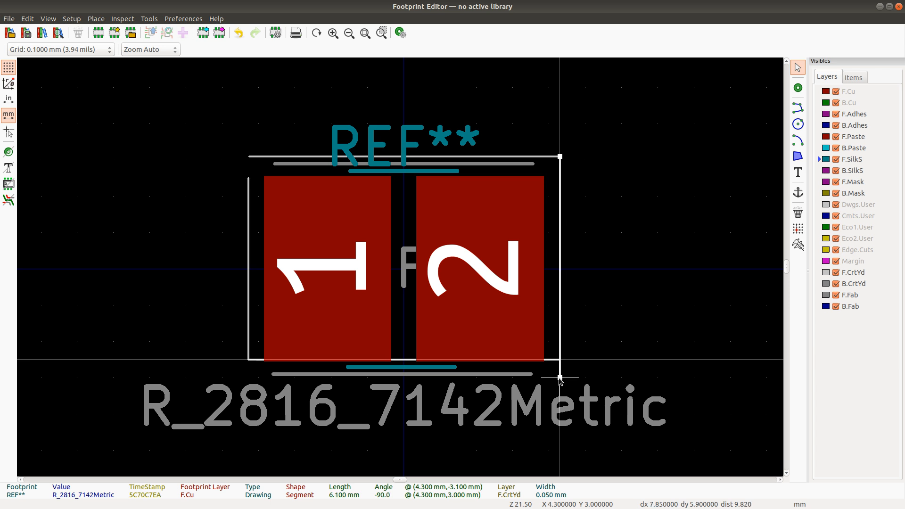
pyautogui.press('Escape')
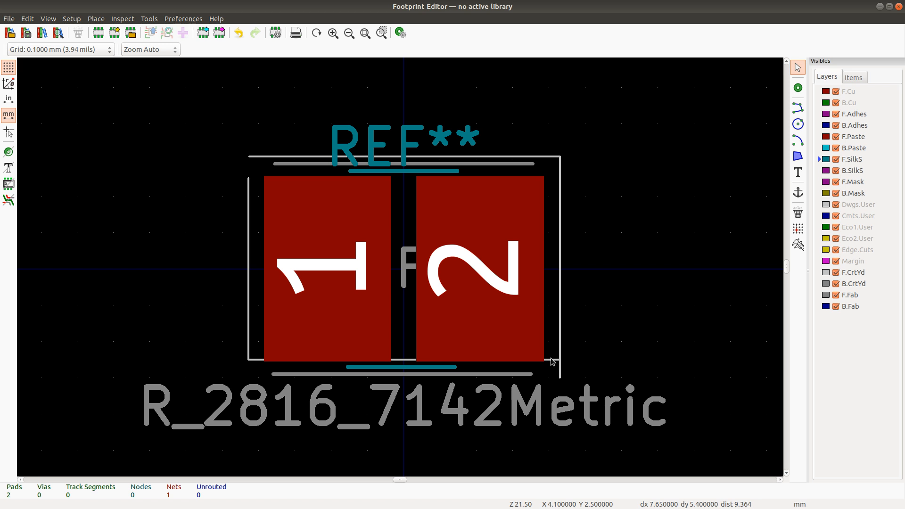
# Step: Move the lower courtyard line below the fabrication line and extend the right courtyard line to Y 3.1 mm to meet it
pyautogui.click(552, 360)
pyautogui.moveTo(553, 360); pyautogui.dragTo(559, 381)
pyautogui.click(559, 384)
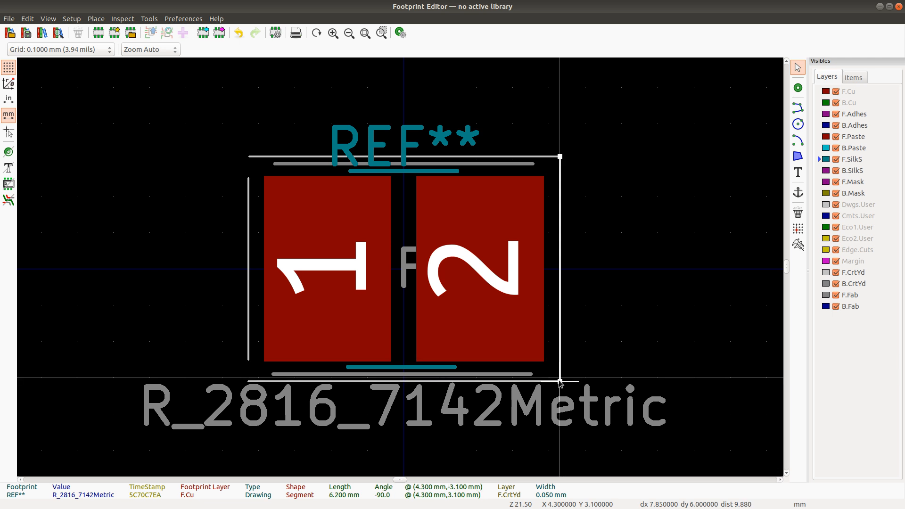
# Step: Stretch both ends of the left courtyard line at X -4.3 mm to the upper and lower lines, closing the courtyard rectangle
pyautogui.click(249, 327)
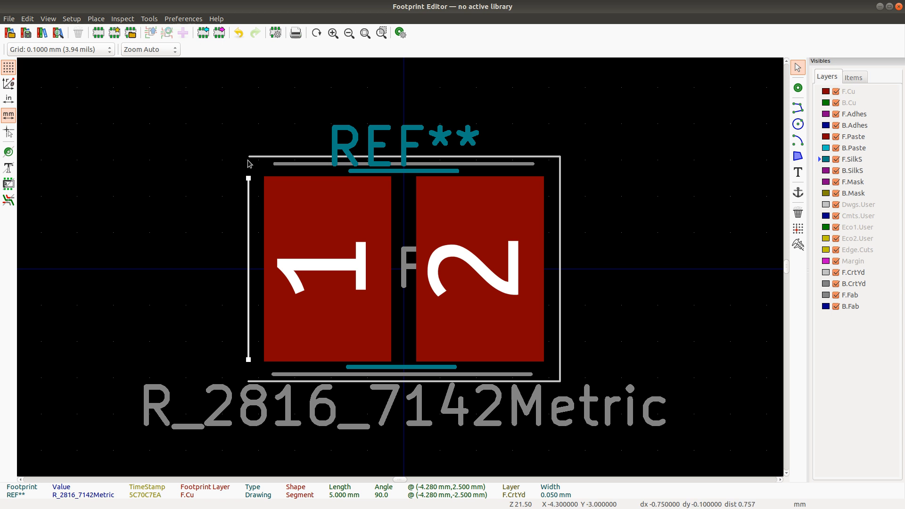
pyautogui.moveTo(249, 179); pyautogui.dragTo(248, 157)
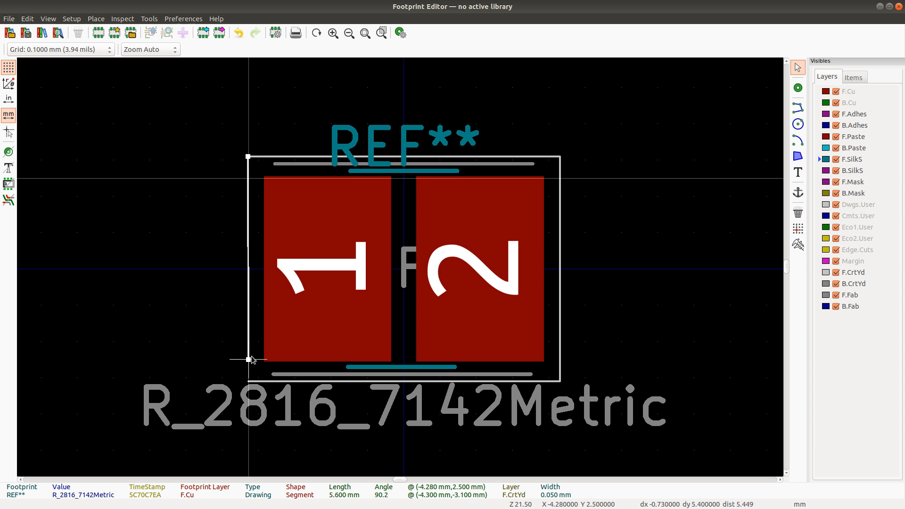
pyautogui.moveTo(249, 361); pyautogui.dragTo(248, 378)
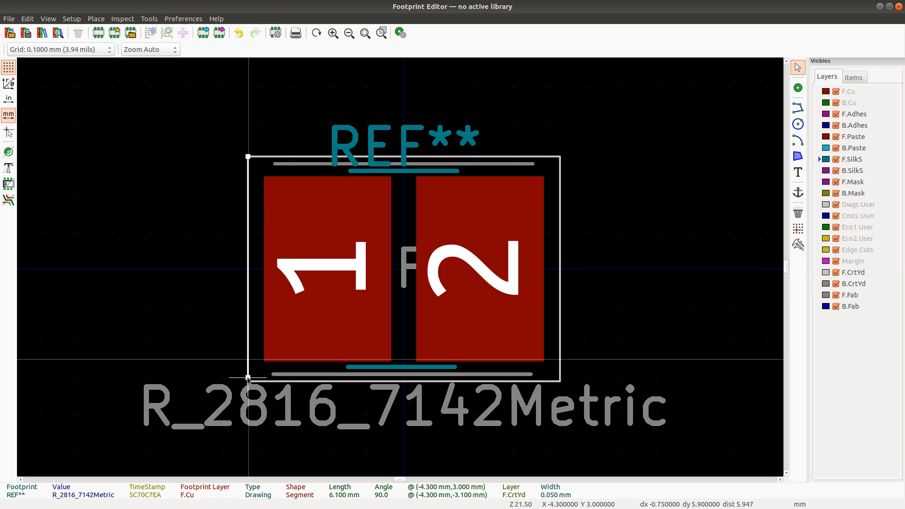
pyautogui.click(217, 204)
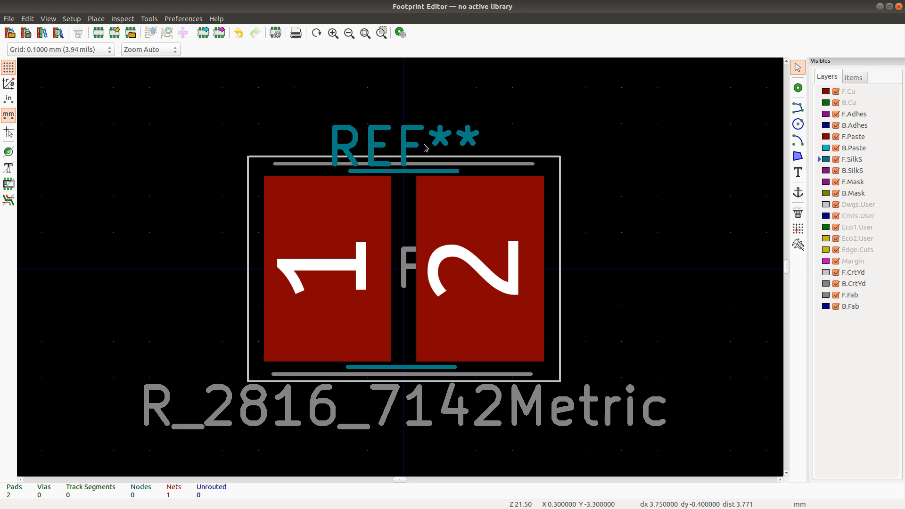
# Step: Move the REF** text up to X 0, Y -3.8 mm, outside the courtyard
pyautogui.click(394, 127)
pyautogui.press('m')
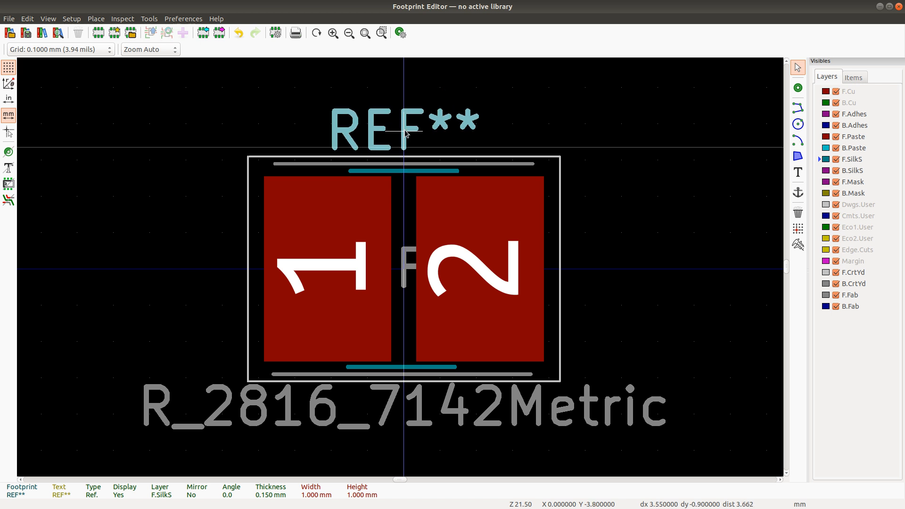
pyautogui.click(406, 133)
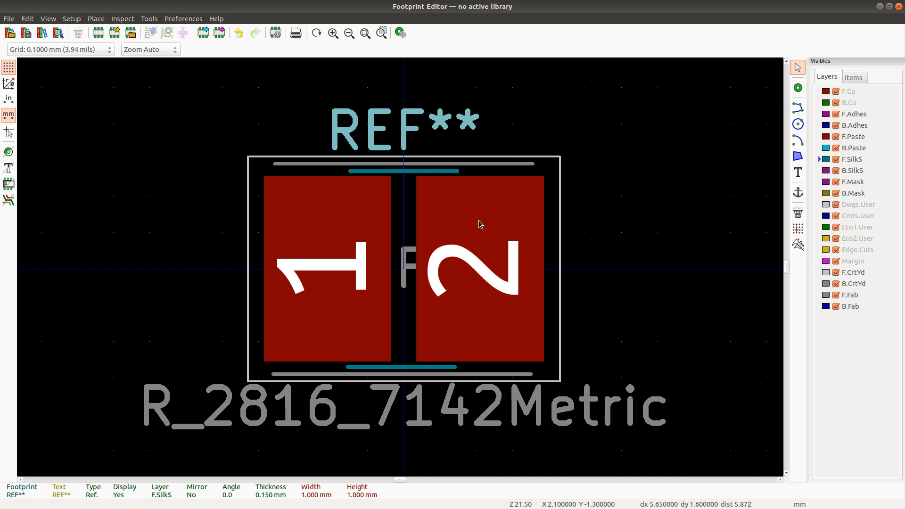
# Step: Move the value text R_2816_7142Metric down to X 0, Y 4.3 mm
pyautogui.scroll(-5, 386, 283)
pyautogui.scroll(5, 387, 288)
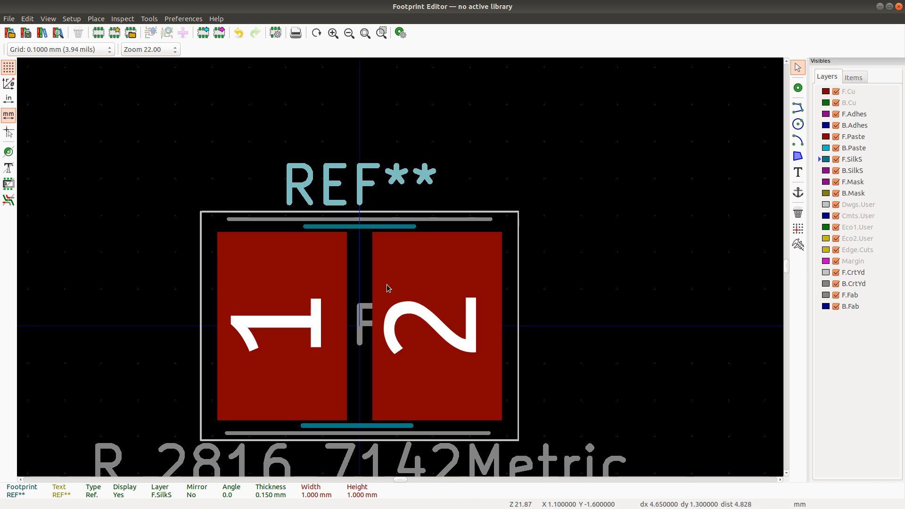
pyautogui.press('Home')
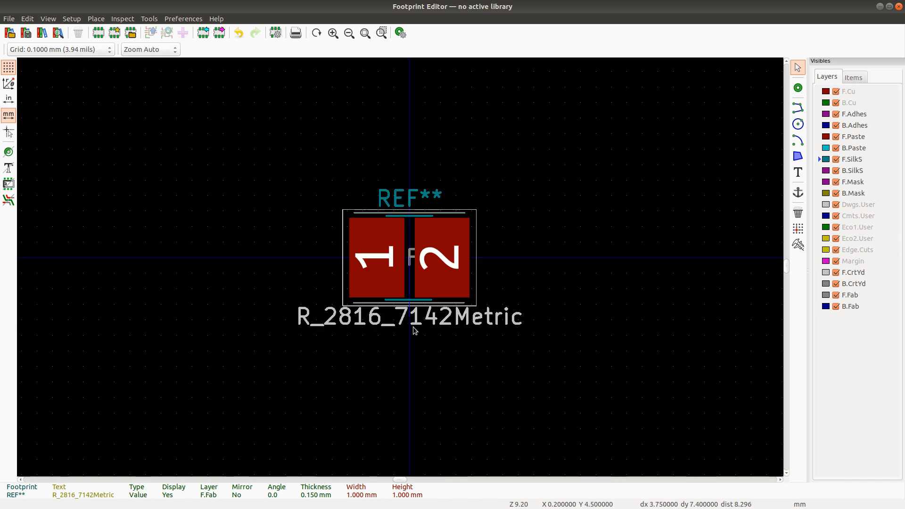
pyautogui.press('m')
pyautogui.click(408, 323)
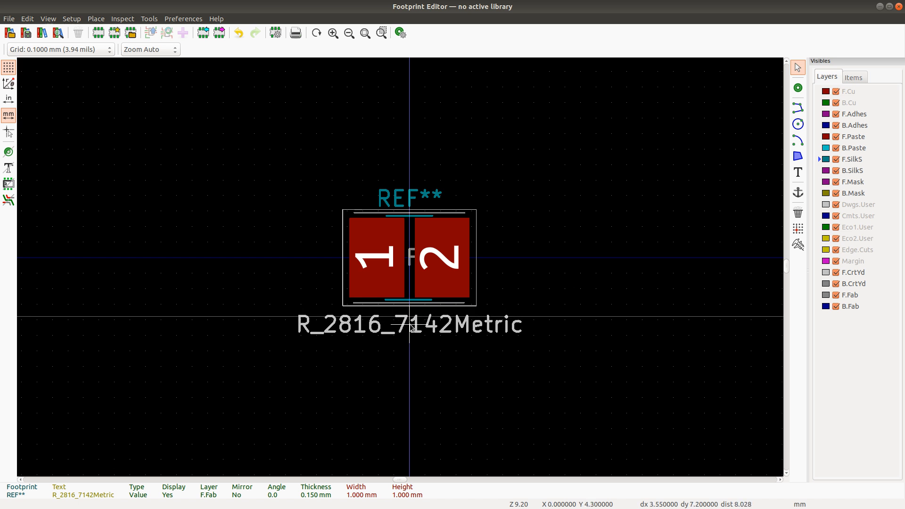
# Step: Start saving the modified footprint to the CUSTOM library, changing 2816 in its name to 2818
pyautogui.click(480, 172)
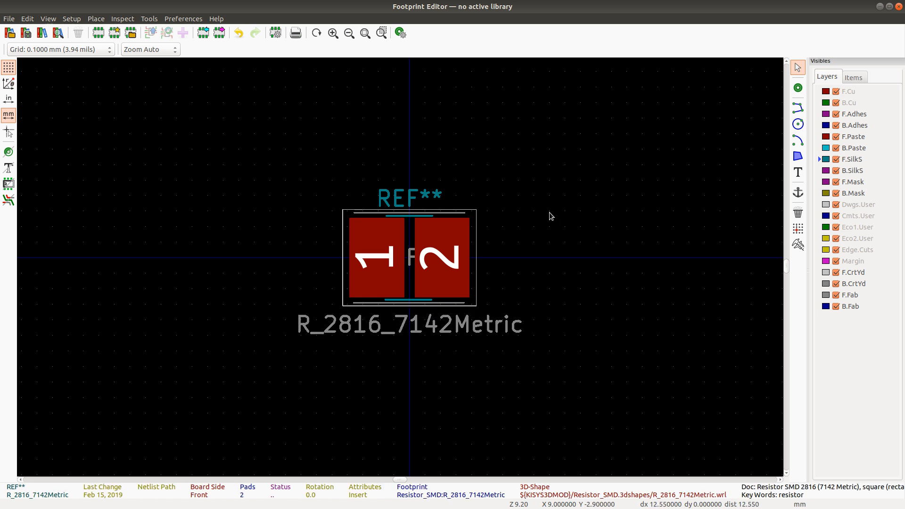
pyautogui.hotkey('ctrl', 's')
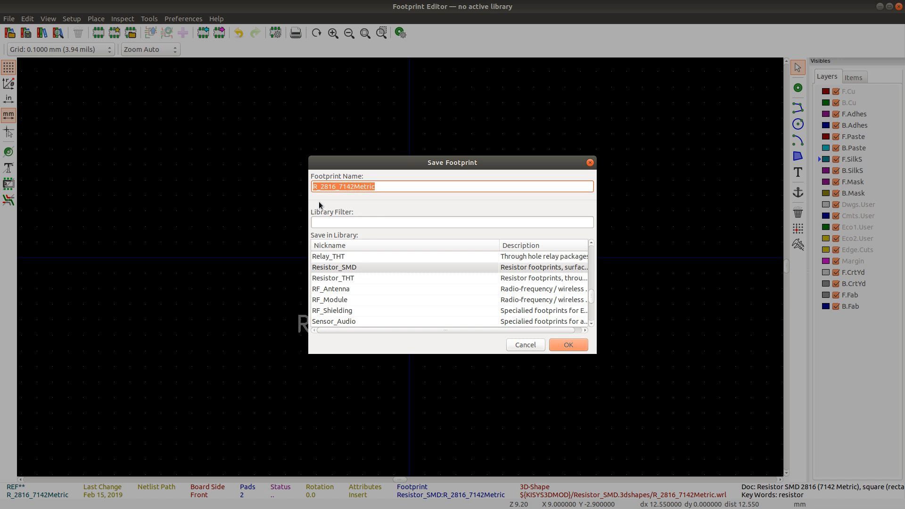
pyautogui.scroll(20, 359, 302)
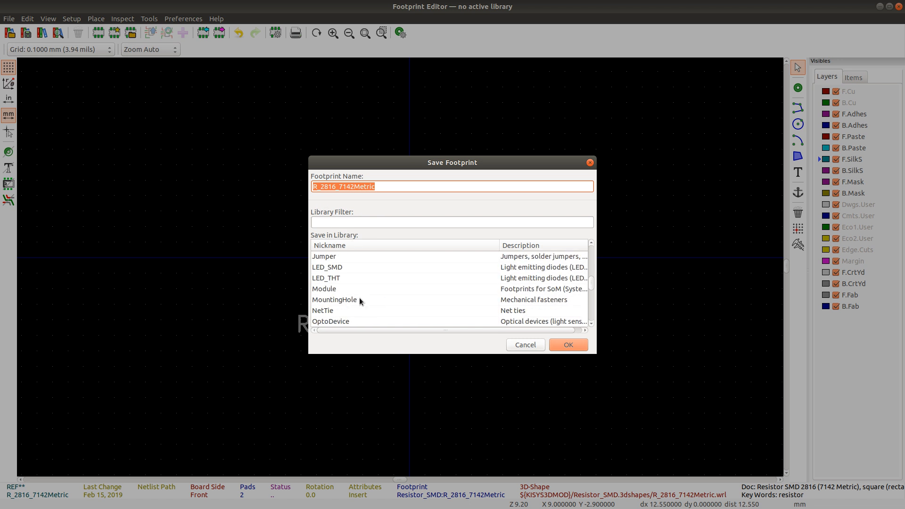
pyautogui.scroll(5, 359, 298)
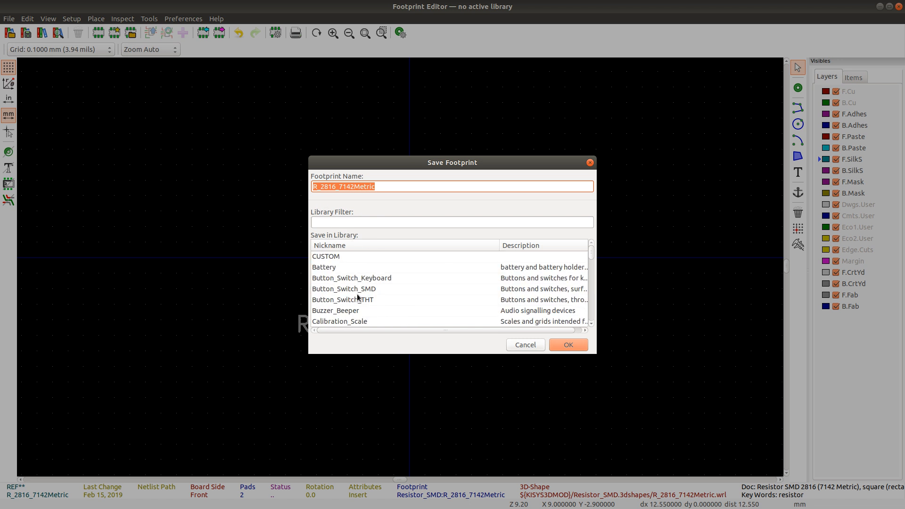
pyautogui.click(326, 256)
pyautogui.click(337, 187)
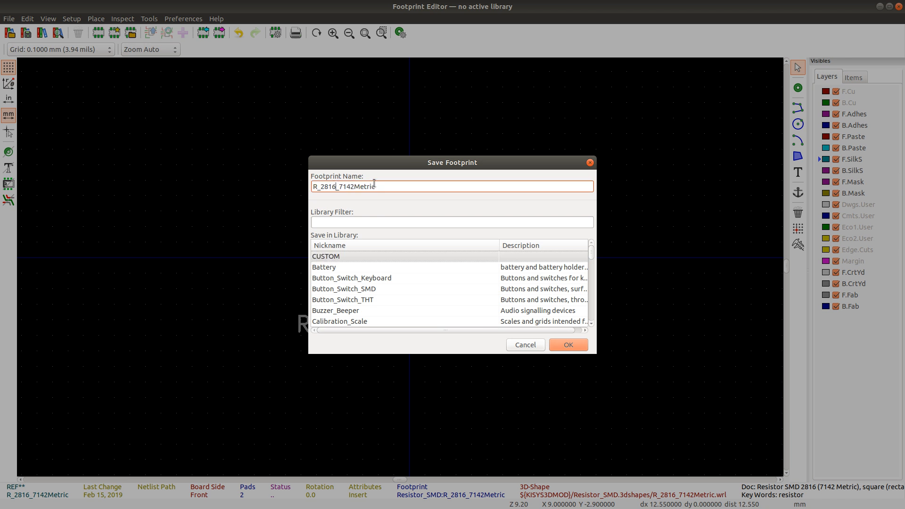
pyautogui.press('BackSpace')
pyautogui.write('8')
pyautogui.press('Return')
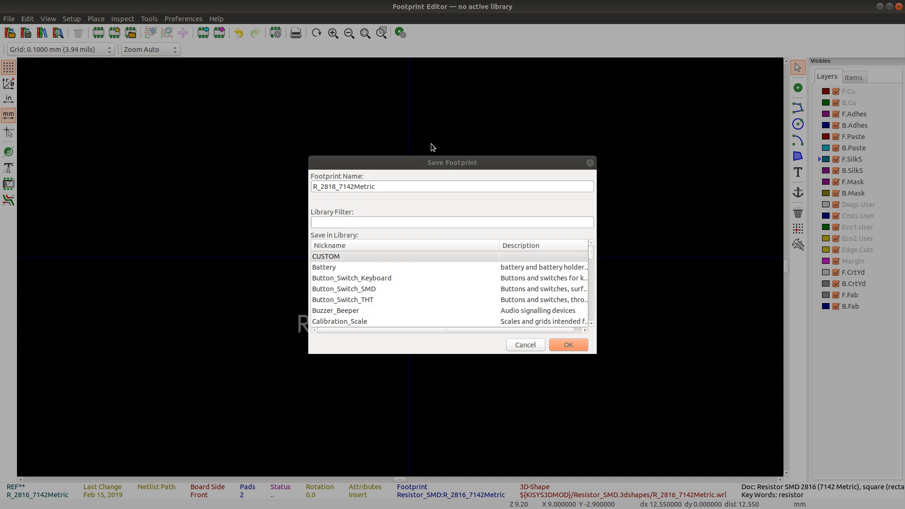
# Step: Look up the WSHP2818's metric case code in the datasheet and on the Mouser product page for WSHP28185L000FEA
pyautogui.hotkey('alt', 'Tab')
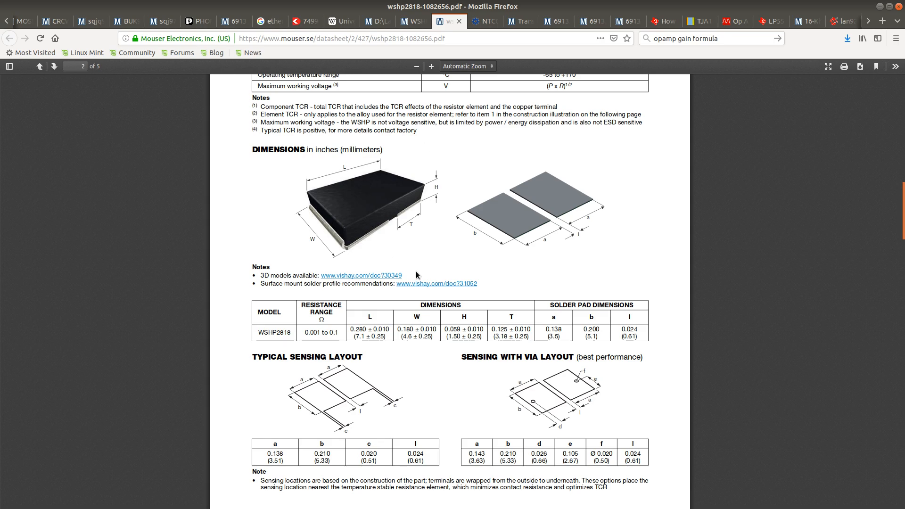
pyautogui.scroll(15, 415, 275)
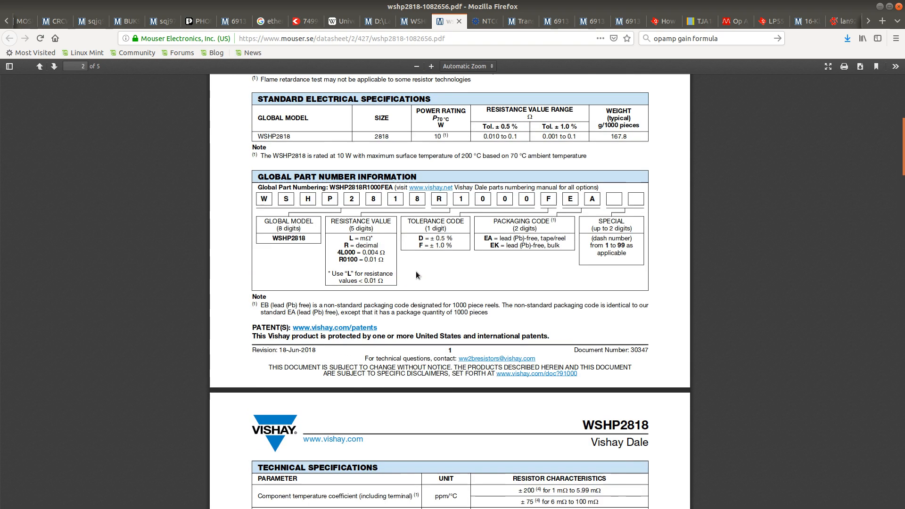
pyautogui.scroll(2, 416, 272)
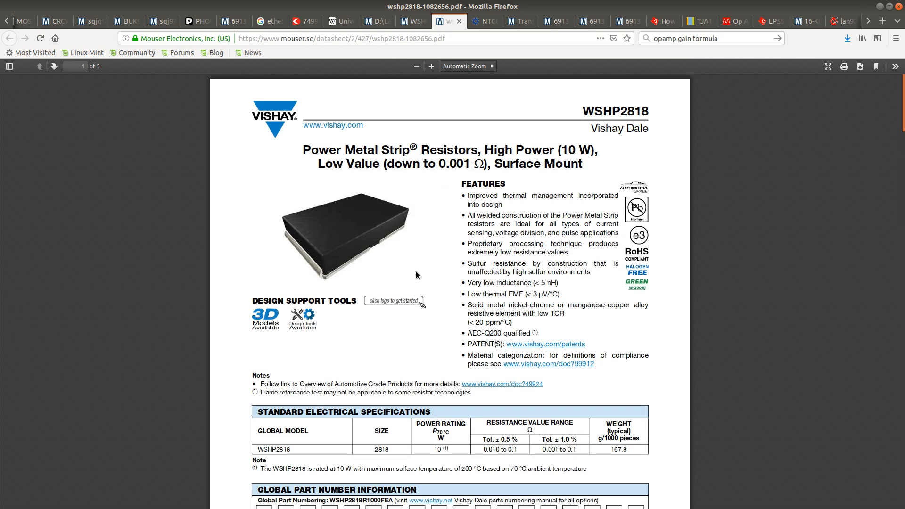
pyautogui.click(418, 24)
pyautogui.scroll(-3, 437, 301)
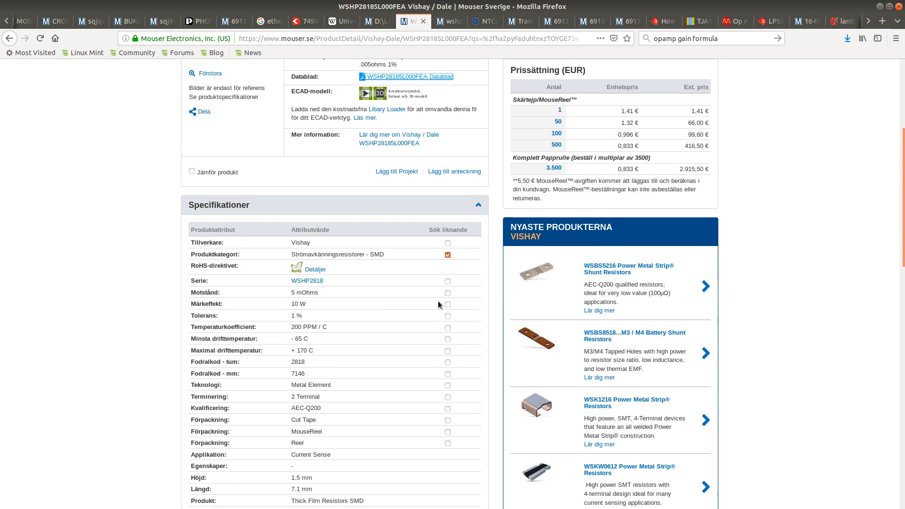
pyautogui.click(387, 339)
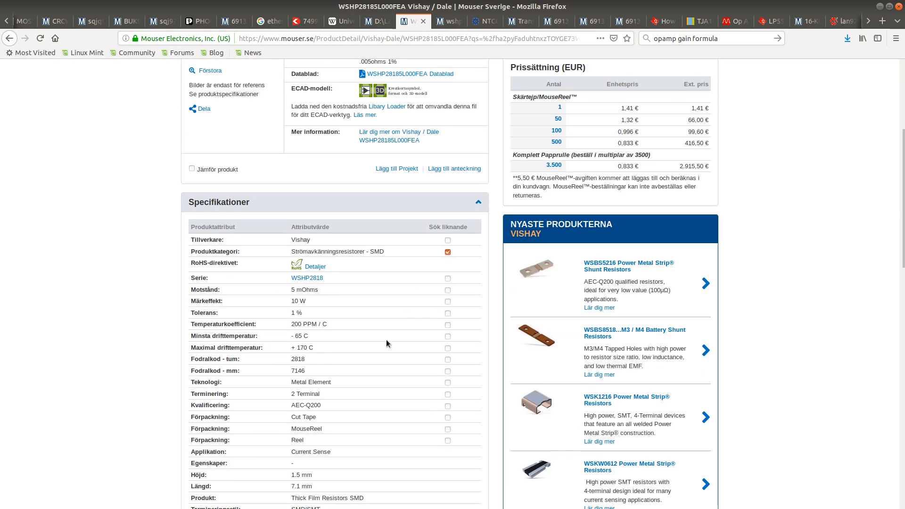
# Step: Return to the footprint editor, save the footprint as R_2818_7146Metric in the CUSTOM library and close the editor
pyautogui.hotkey('alt', 'Tab')
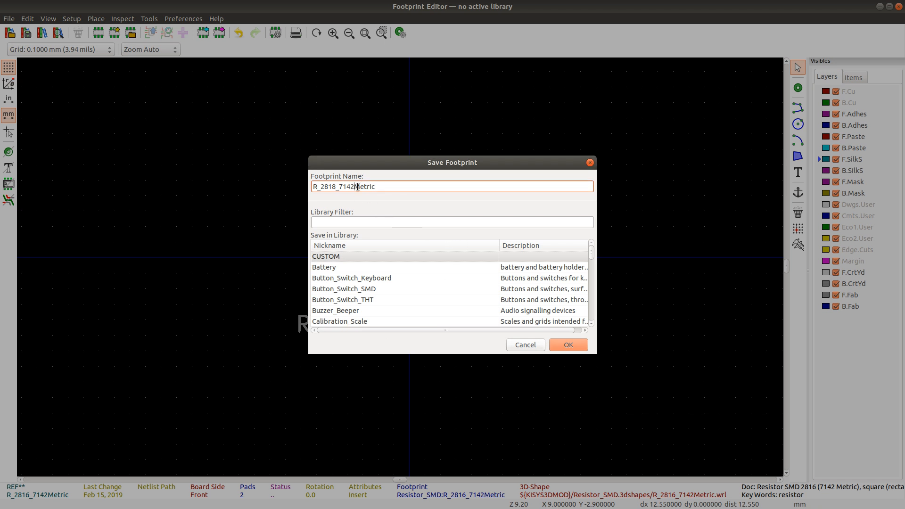
pyautogui.press('BackSpace')
pyautogui.write('6')
pyautogui.press('Return')
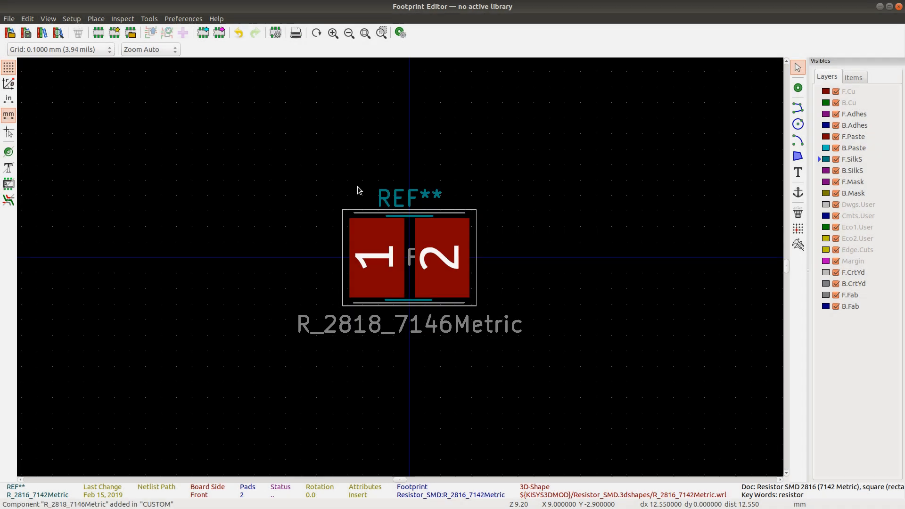
pyautogui.hotkey('ctrl', 's')
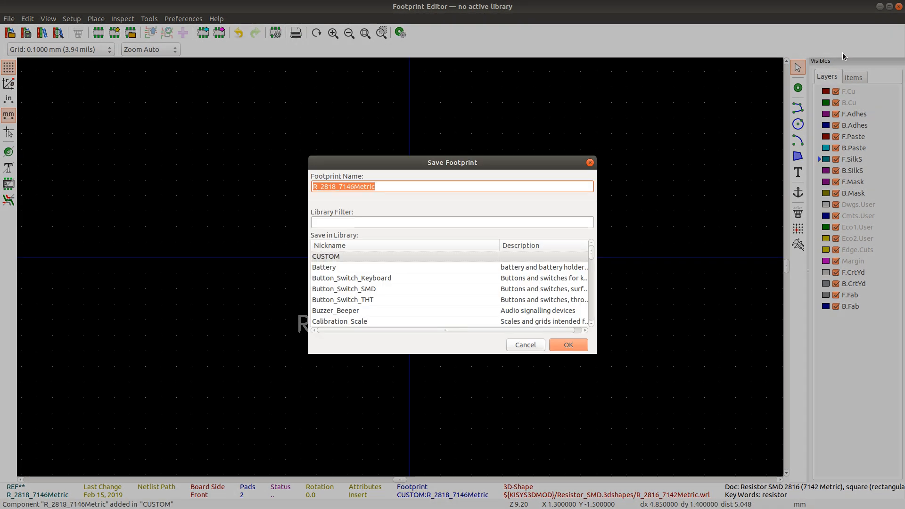
pyautogui.click(569, 346)
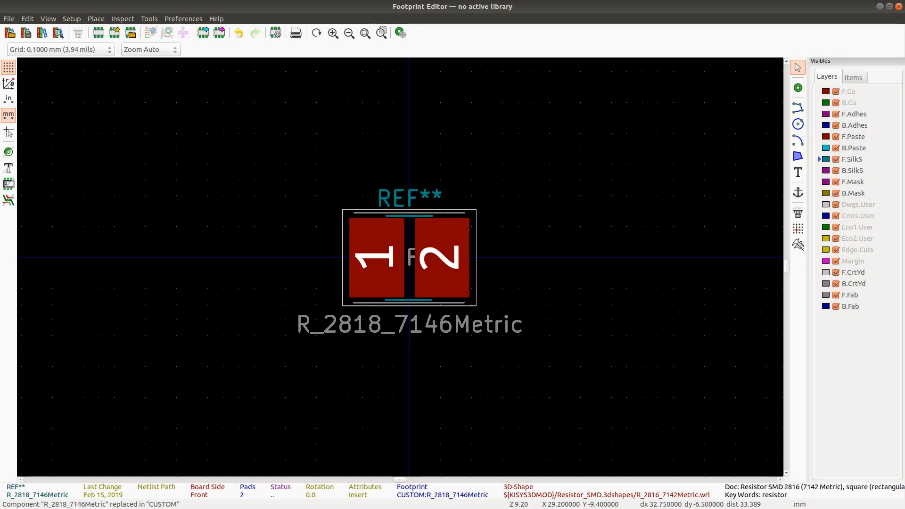
pyautogui.click(899, 6)
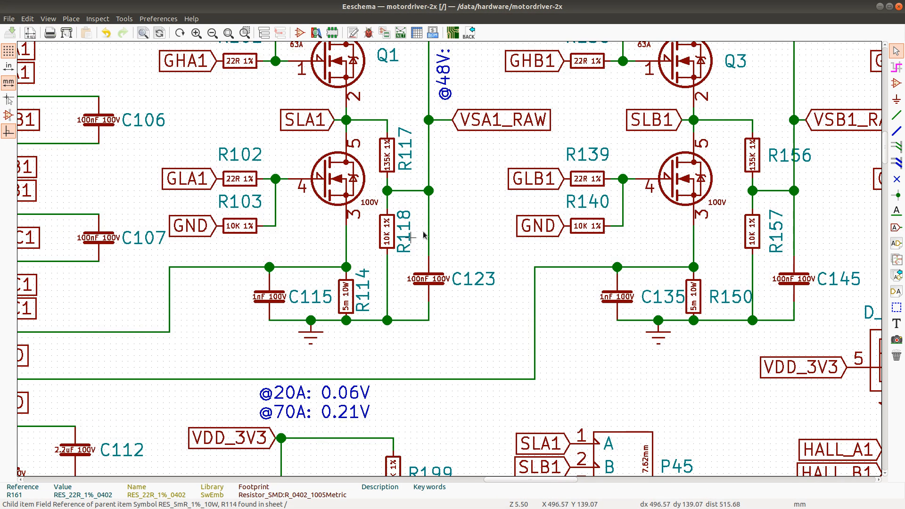
# Step: Open the symbol of R114 in the symbol library editor
pyautogui.rightClick(348, 302)
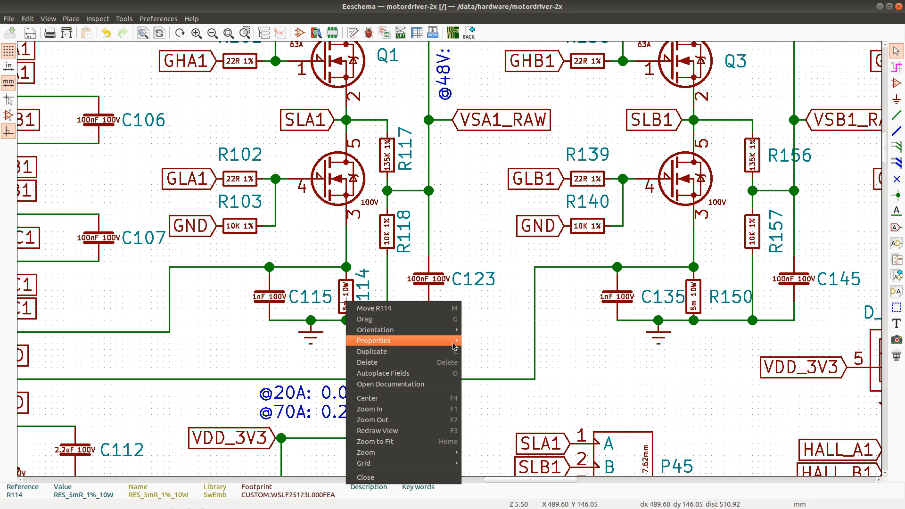
pyautogui.moveTo(420, 341)
pyautogui.click(508, 384)
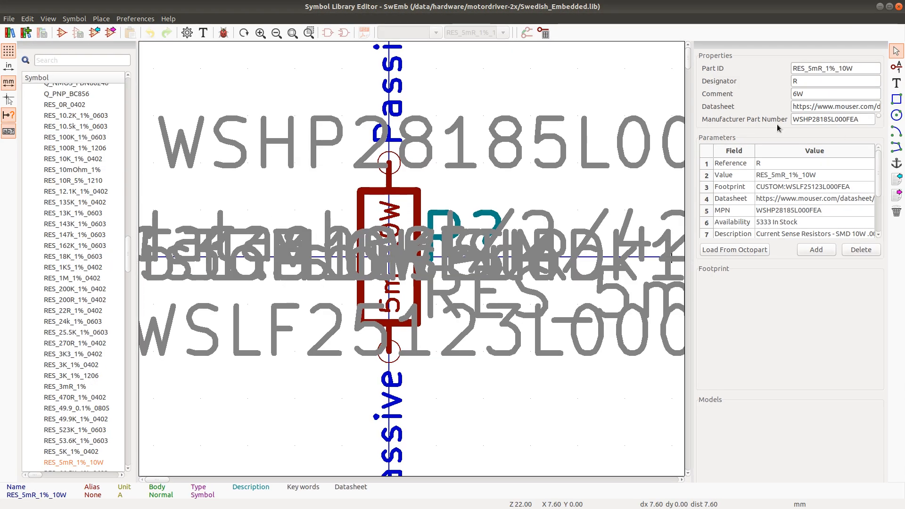
pyautogui.click(792, 186)
pyautogui.click(792, 186)
pyautogui.click(791, 186)
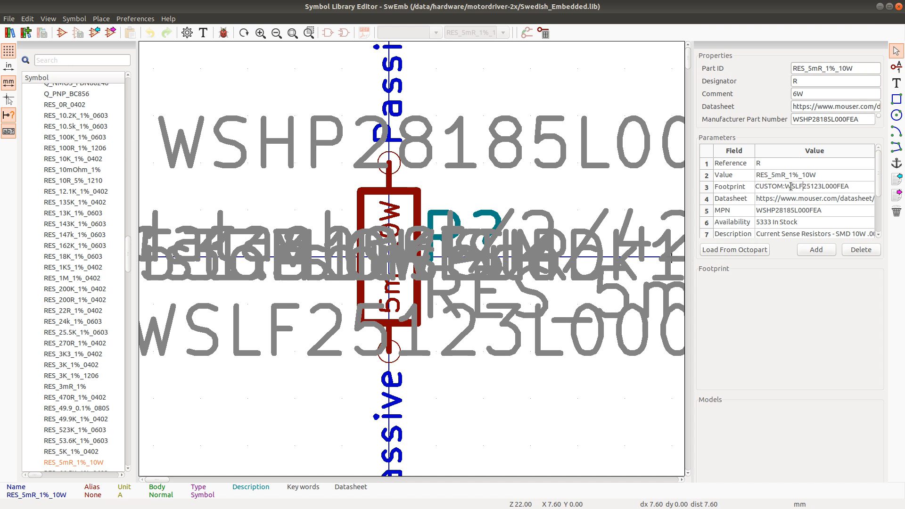
# Step: Set the footprint field of RES_5mR_1%_10W to CUSTOM:R_2818_7146Metric, save the symbol library and close the editor
pyautogui.click(203, 32)
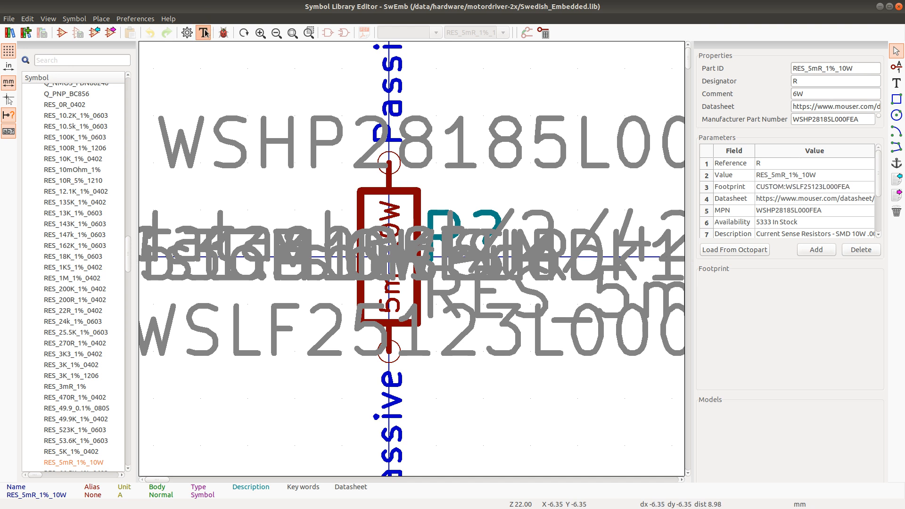
pyautogui.click(338, 155)
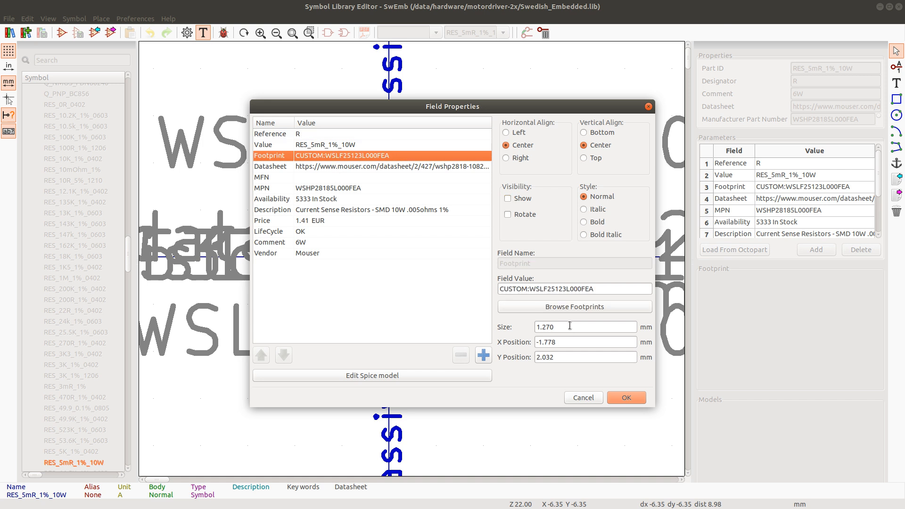
pyautogui.click(570, 310)
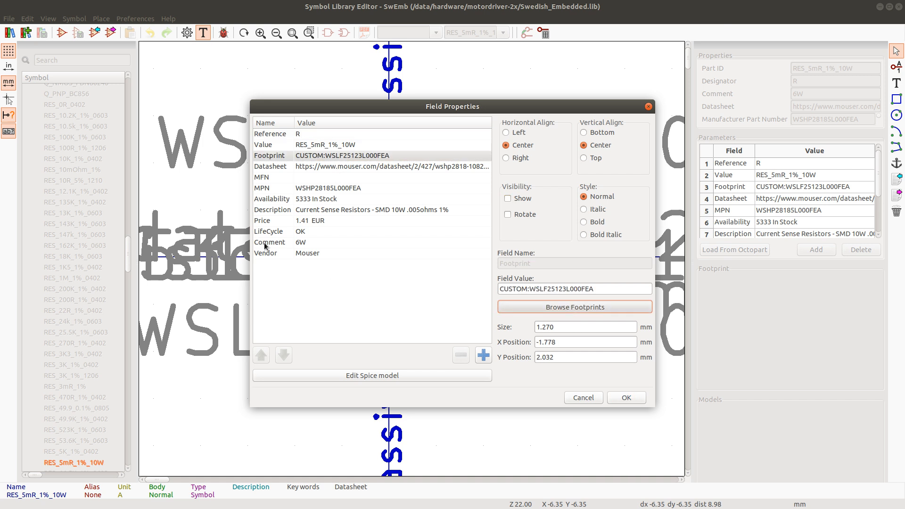
pyautogui.scroll(20, 153, 262)
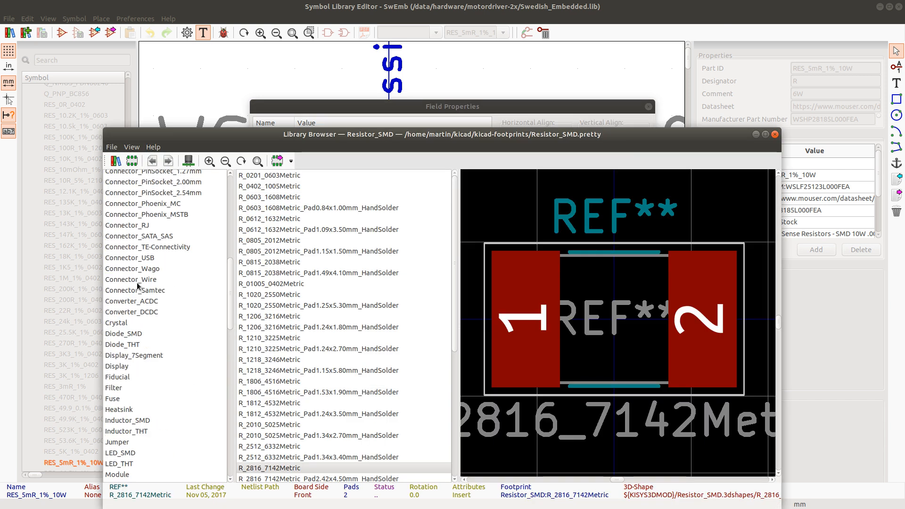
pyautogui.click(121, 176)
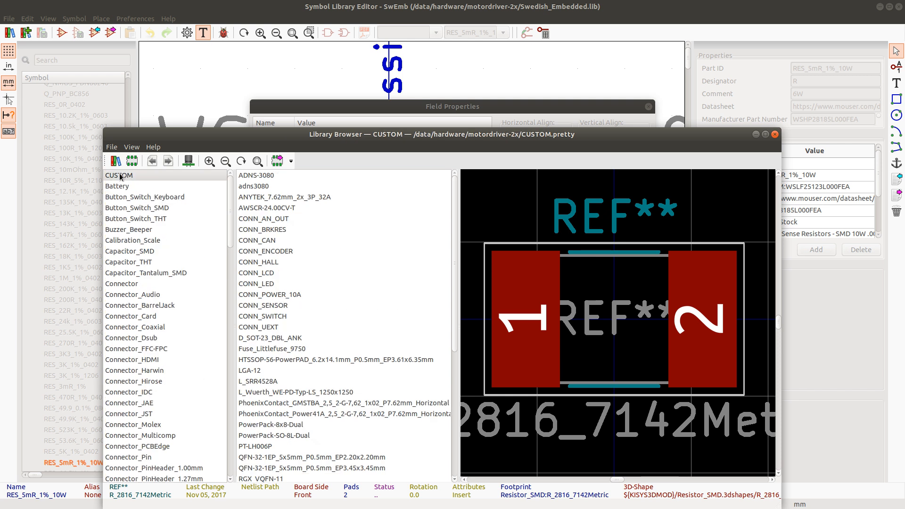
pyautogui.scroll(-3, 255, 293)
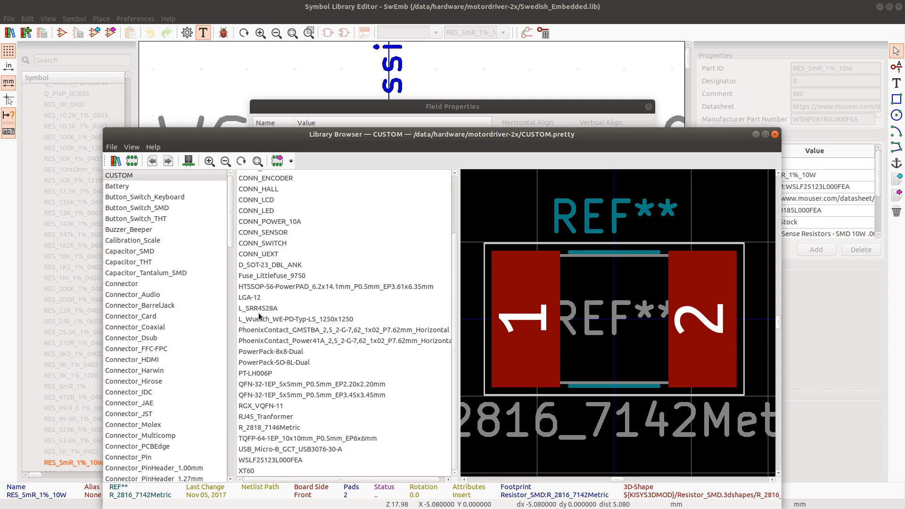
pyautogui.click(265, 430)
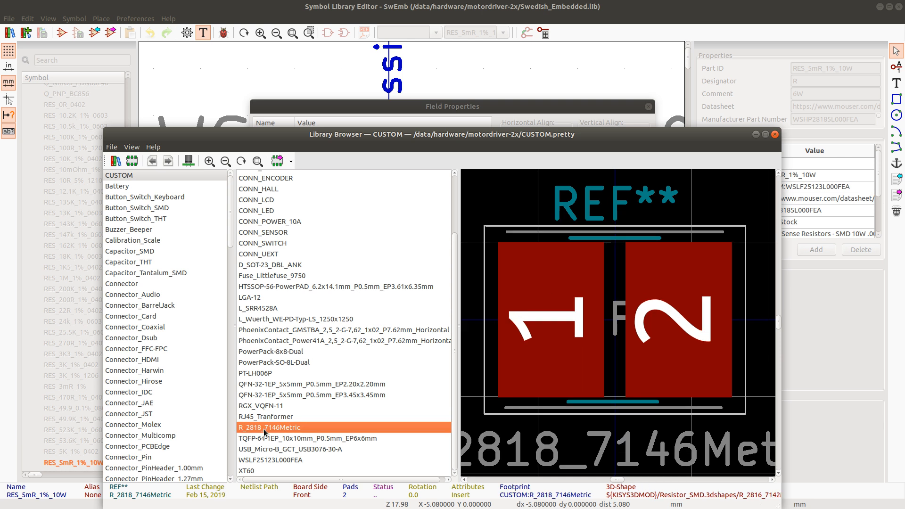
pyautogui.doubleClick(264, 430)
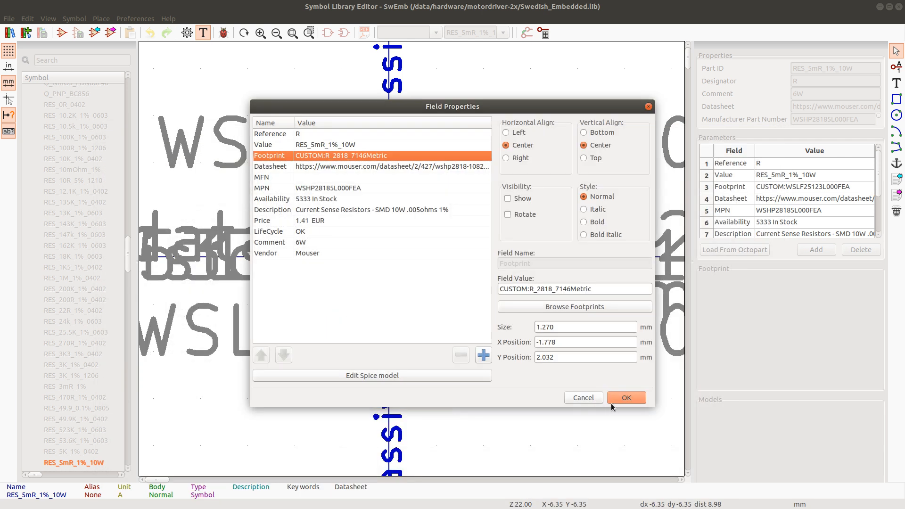
pyautogui.click(625, 398)
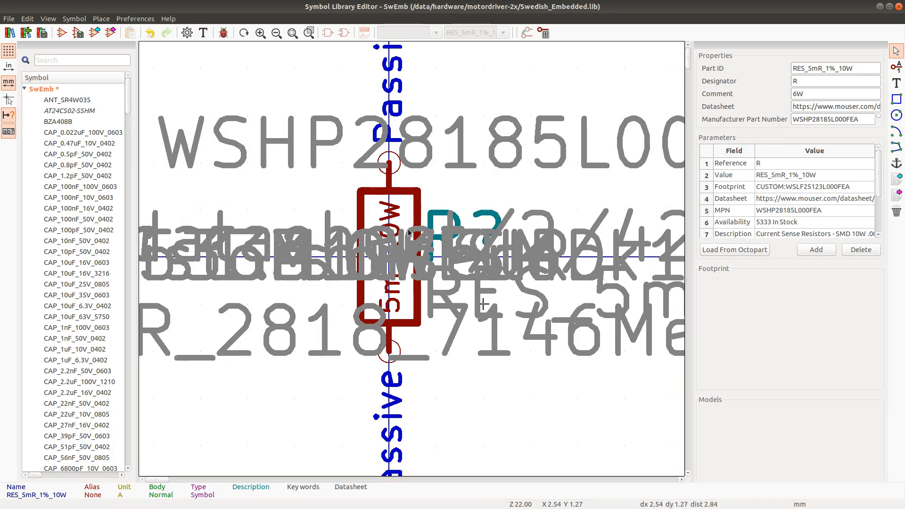
pyautogui.hotkey('ctrl', 's')
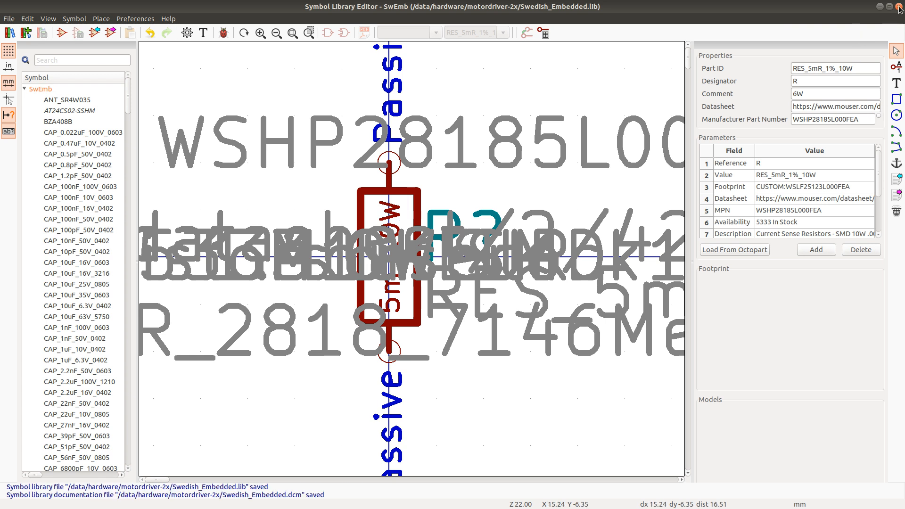
pyautogui.click(899, 7)
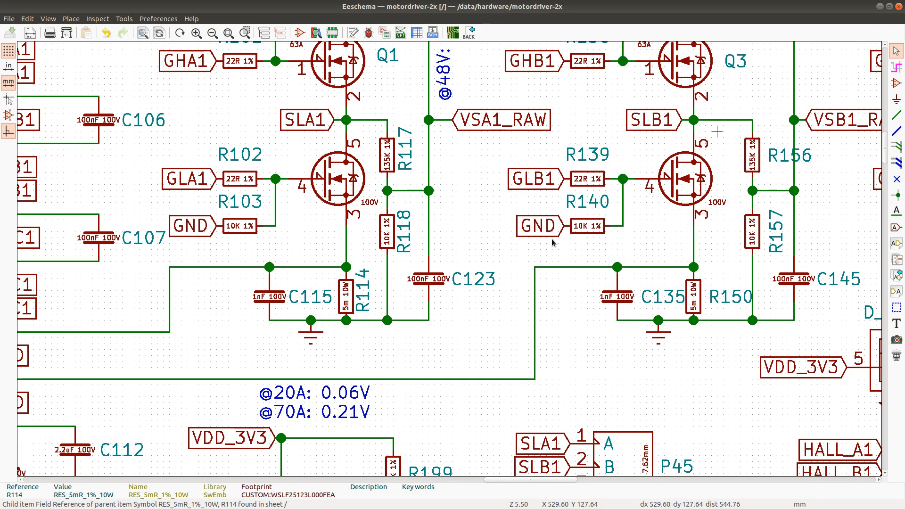
# Step: Open the symbol of Q1 in the symbol library editor and delete the 100V text beside its lower transistor
pyautogui.rightClick(346, 177)
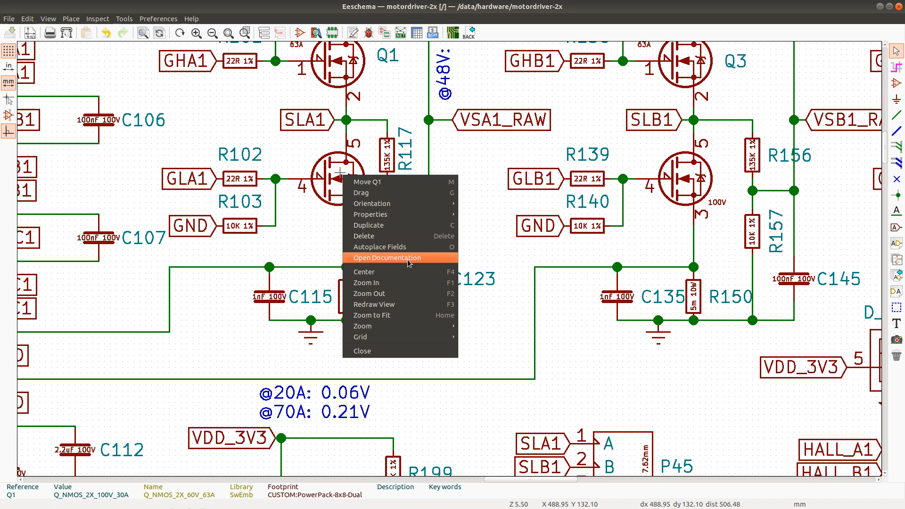
pyautogui.moveTo(428, 215)
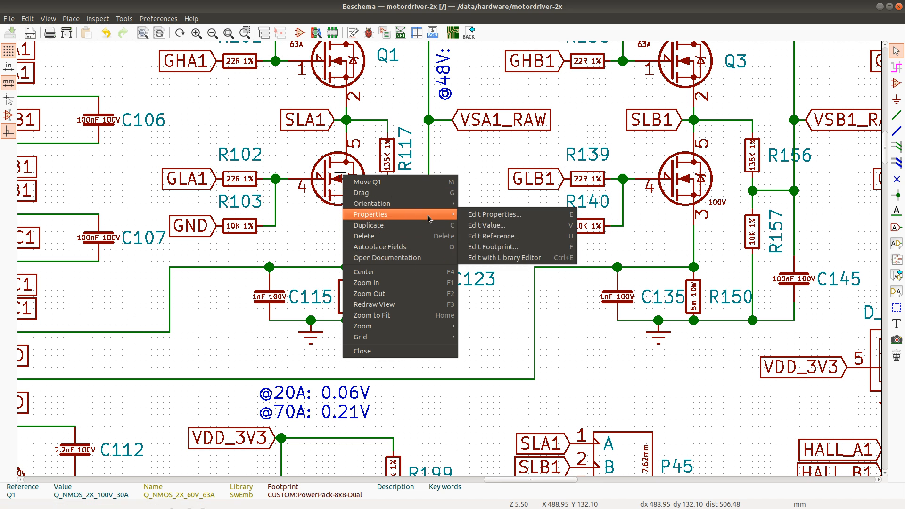
pyautogui.click(514, 259)
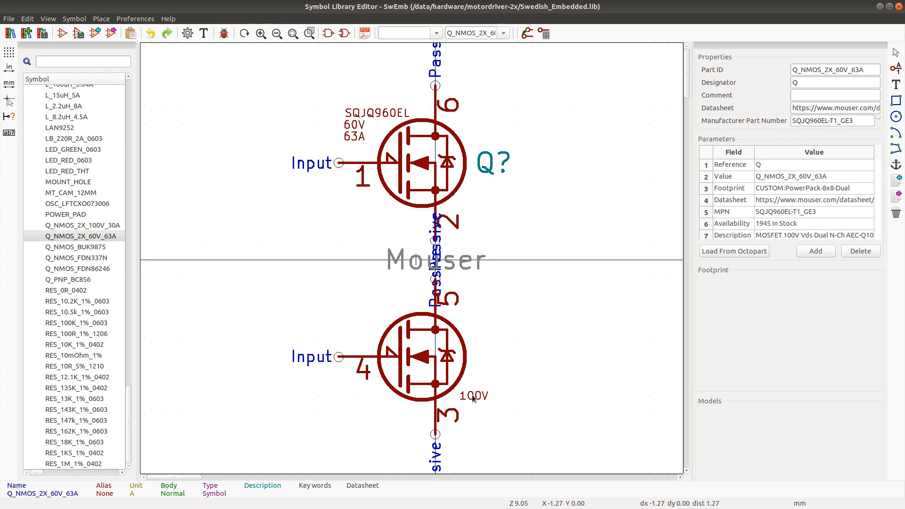
pyautogui.click(476, 395)
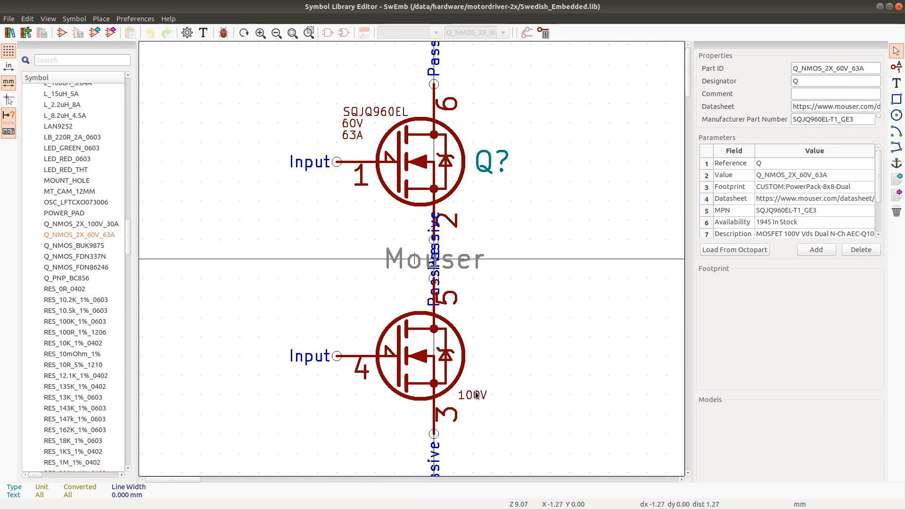
pyautogui.press('Delete')
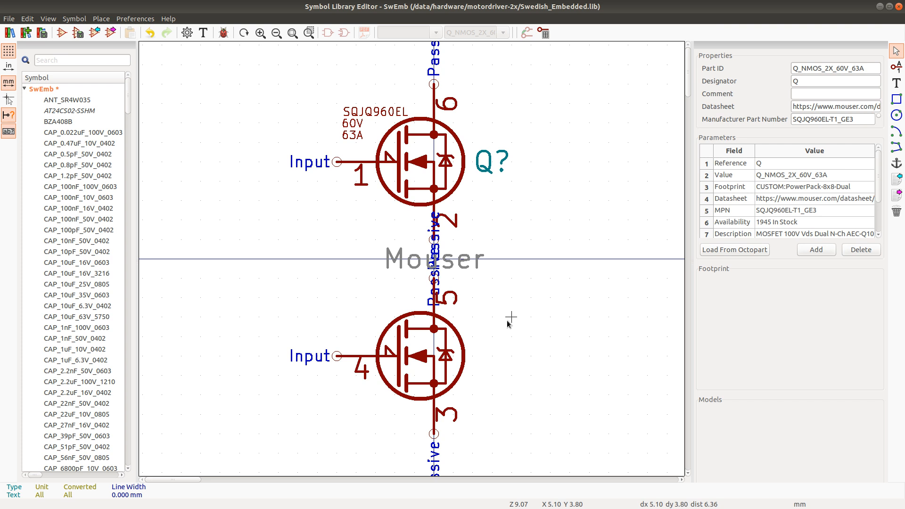
# Step: Save the symbol library and close the symbol library editor
pyautogui.hotkey('ctrl', 's')
pyautogui.click(898, 7)
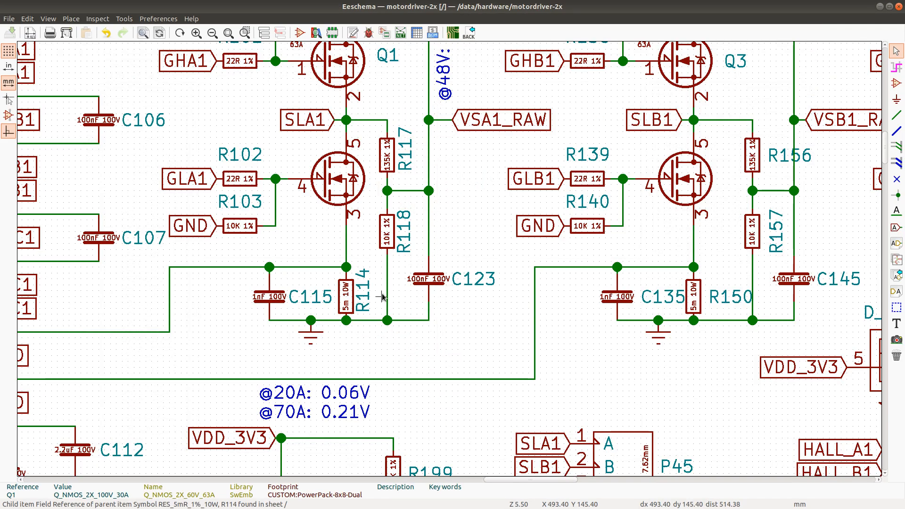
pyautogui.scroll(-2, 382, 296)
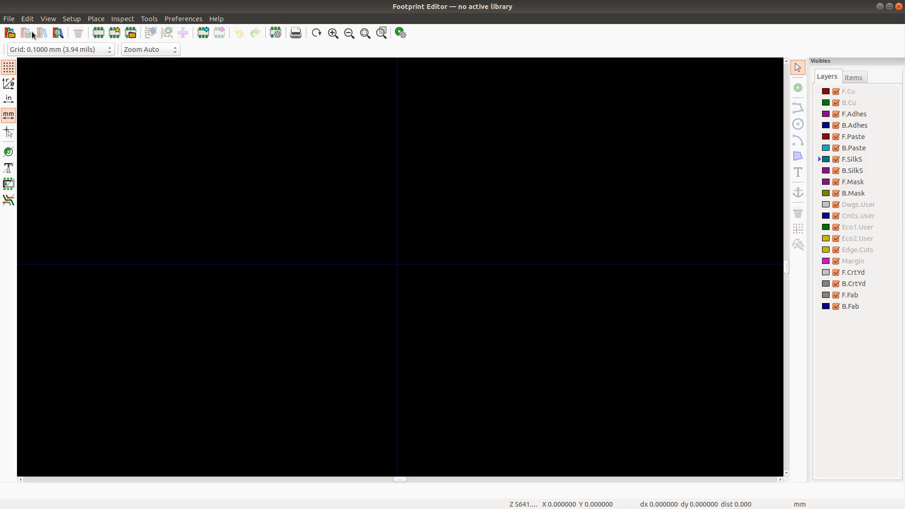
# Step: Load the R_2818_7146Metric footprint from the CUSTOM library into the footprint editor
pyautogui.click(133, 33)
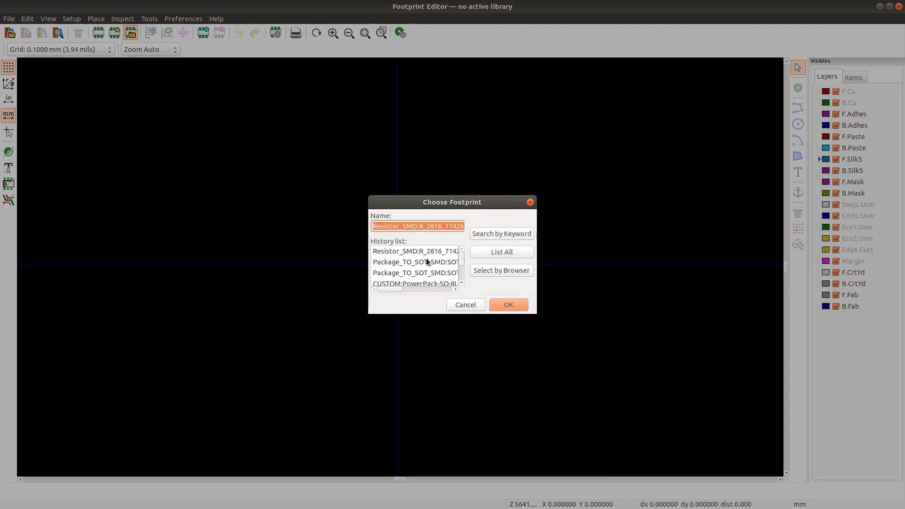
pyautogui.doubleClick(435, 251)
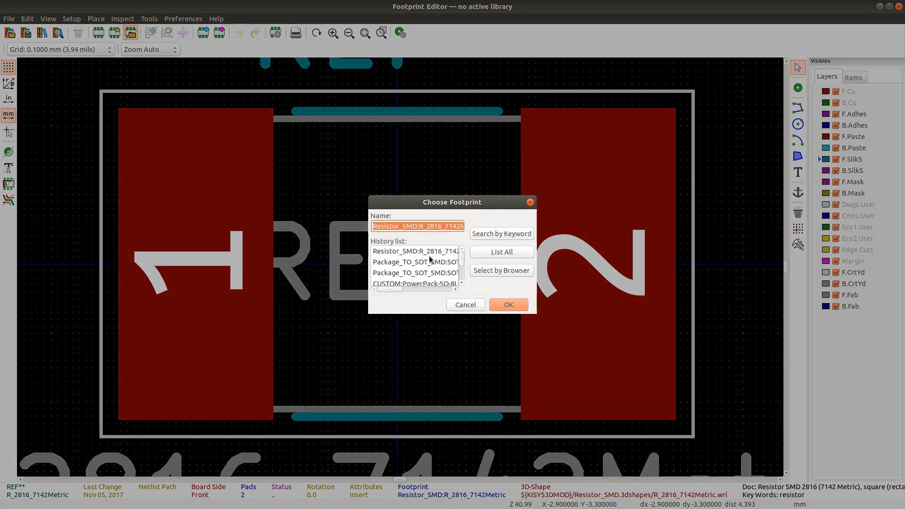
pyautogui.click(498, 270)
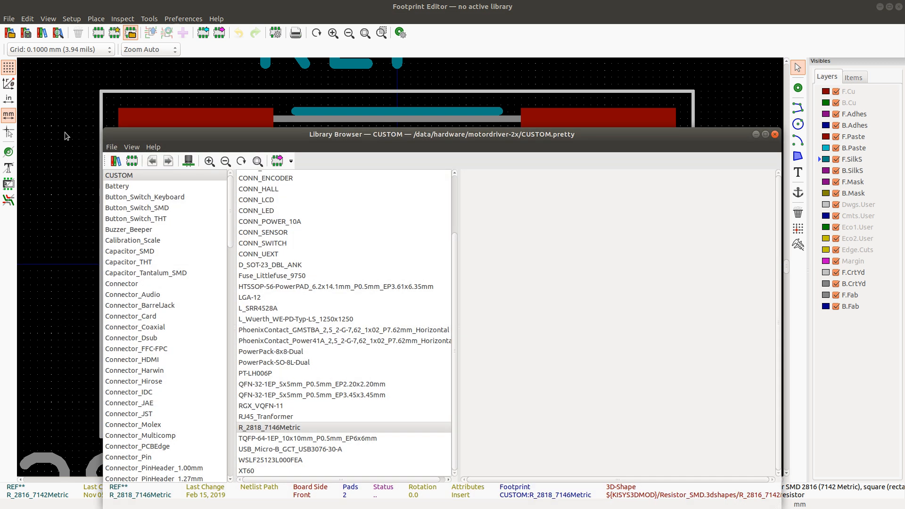
pyautogui.click(258, 432)
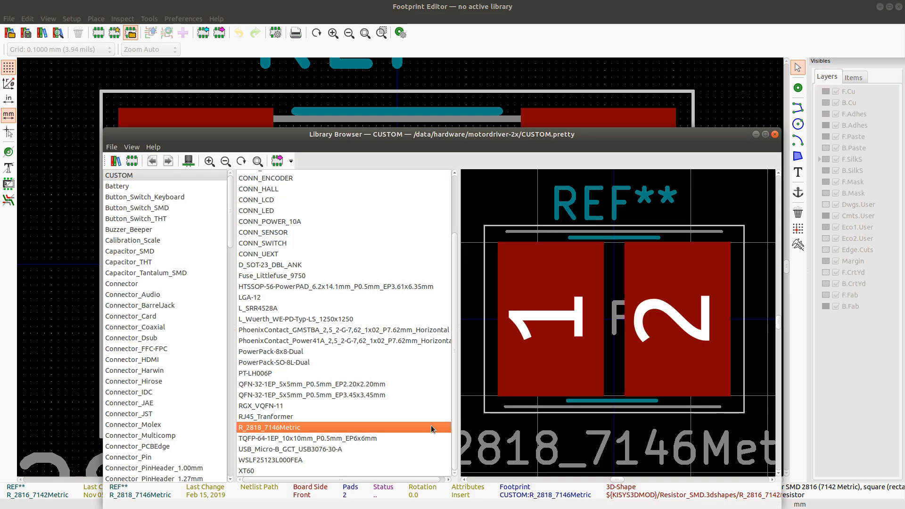
pyautogui.doubleClick(259, 427)
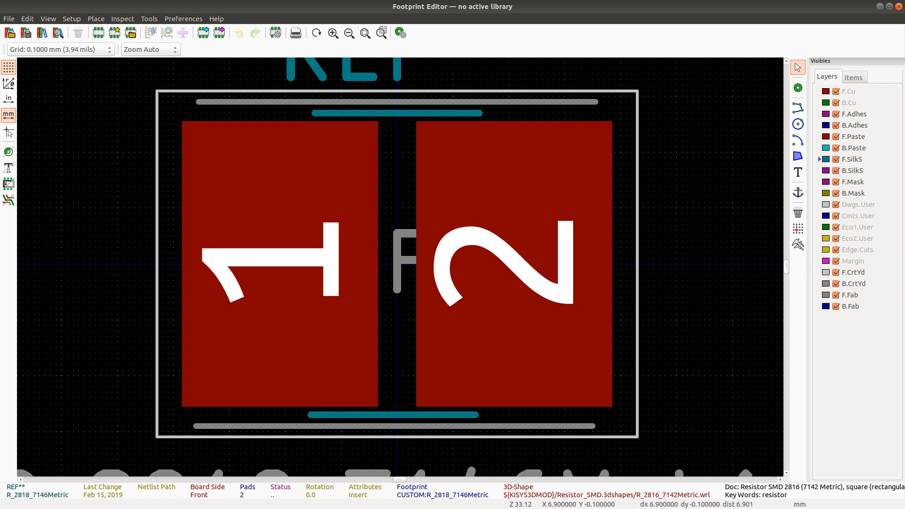
# Step: Look up the solder pad dimensions of the WSHP2818 resistor in its datasheet in the browser
pyautogui.hotkey('alt', 'Tab')
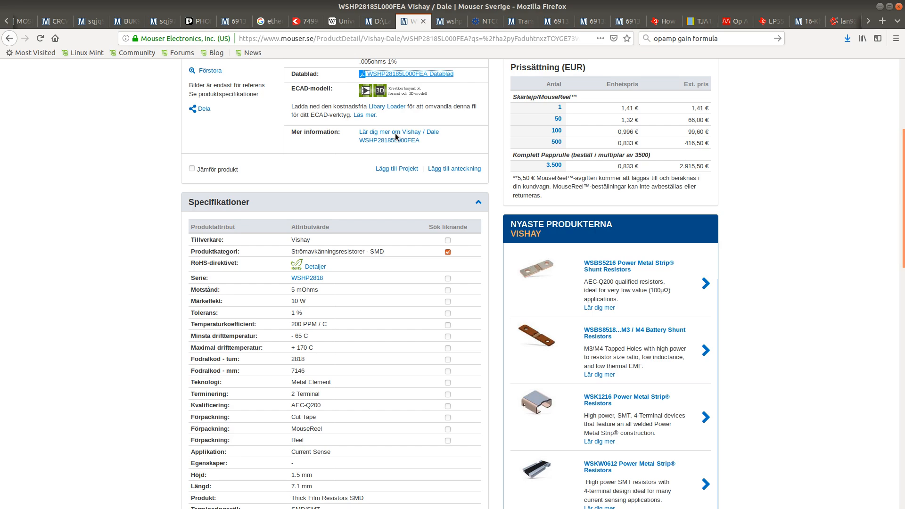
pyautogui.click(449, 24)
pyautogui.scroll(-10, 489, 275)
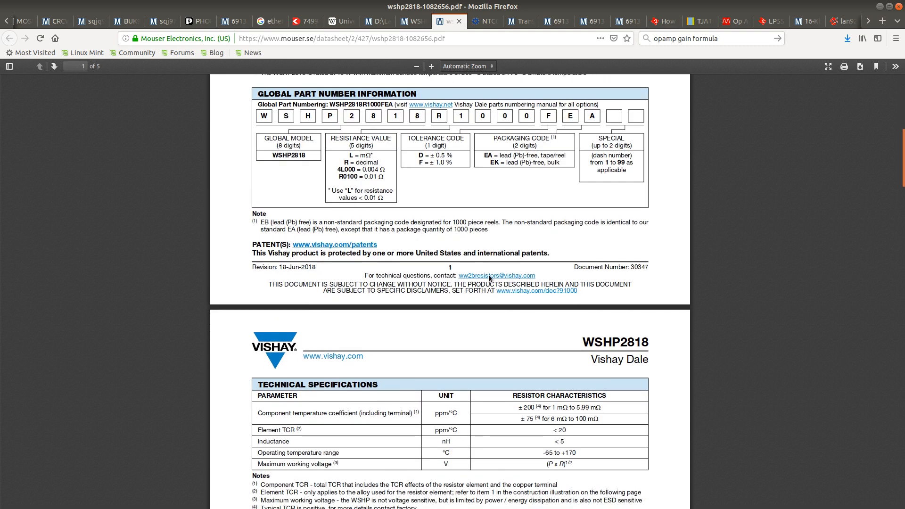
pyautogui.scroll(-8, 489, 278)
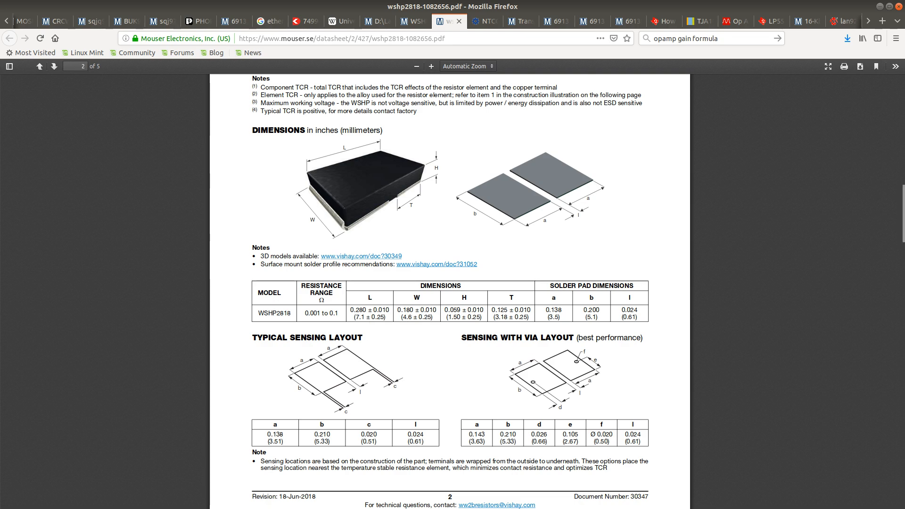
# Step: Return to the footprint editor and measure the width across the pads and the height of pad 1
pyautogui.hotkey('alt', 'Tab')
pyautogui.click(799, 246)
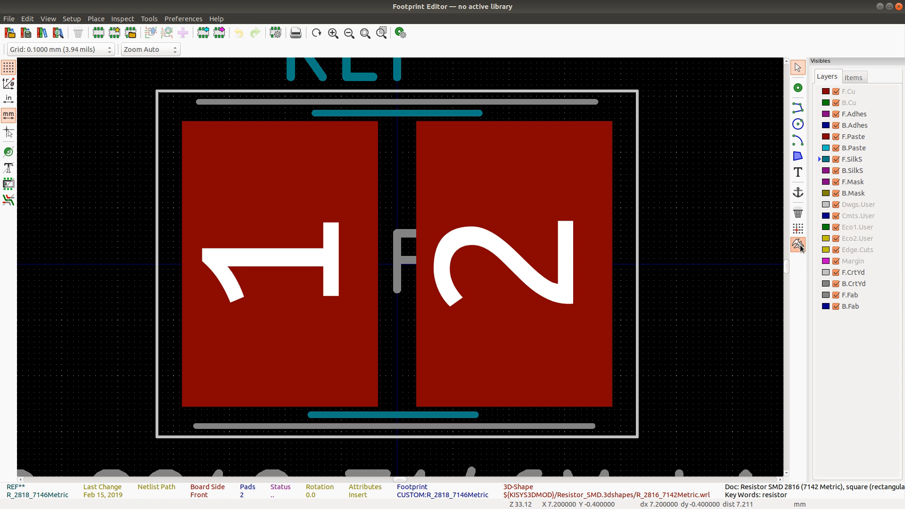
pyautogui.click(196, 129)
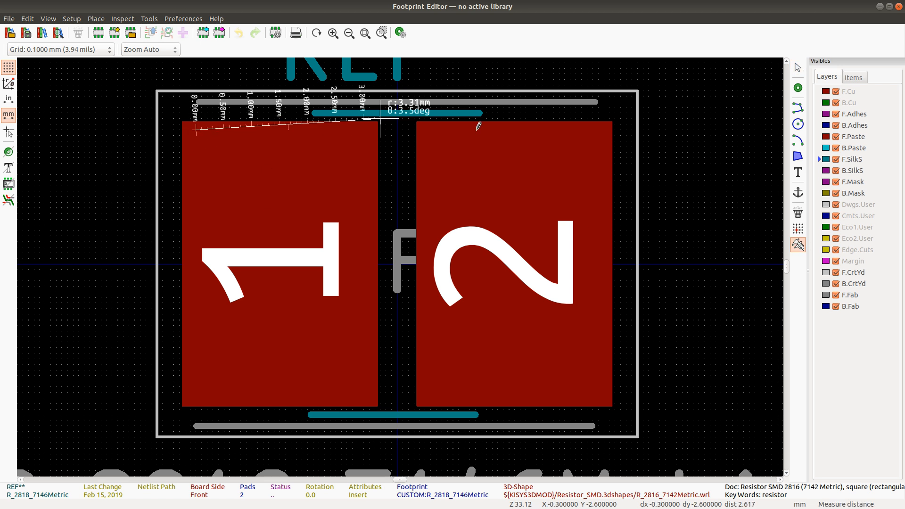
pyautogui.click(595, 127)
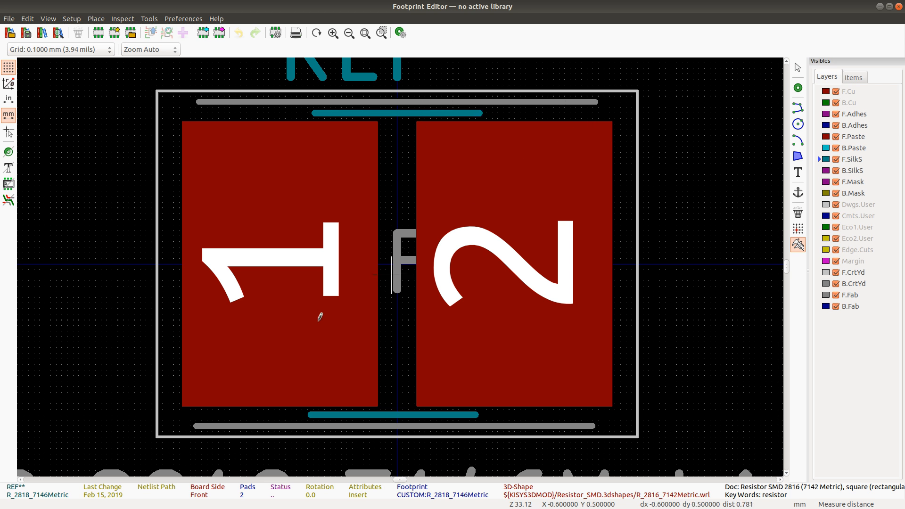
pyautogui.click(268, 130)
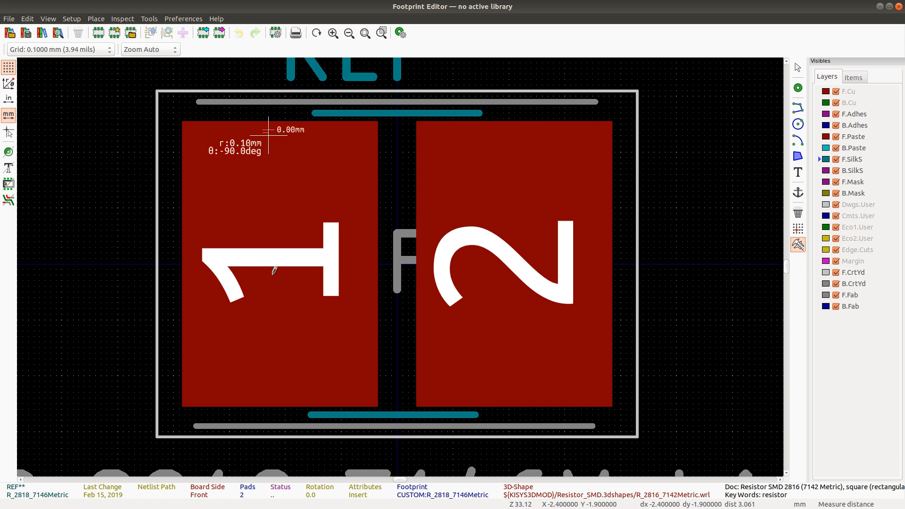
pyautogui.click(270, 378)
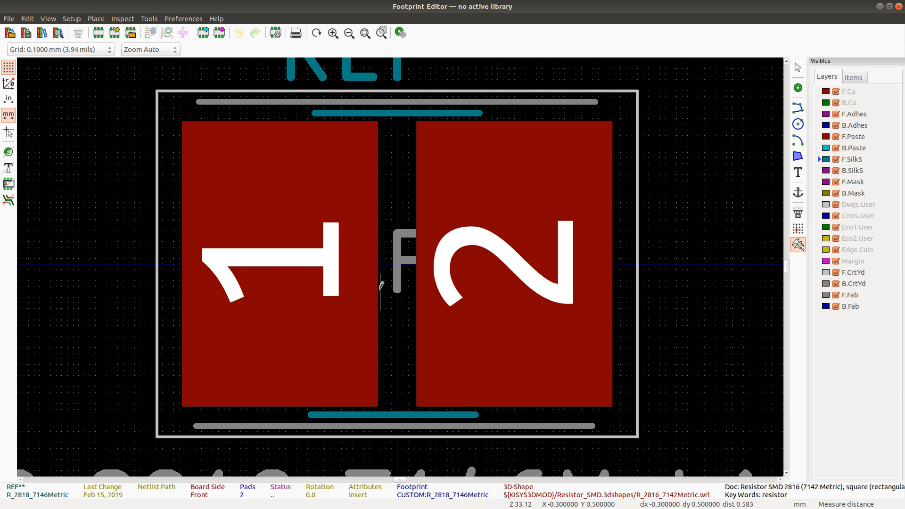
# Step: Recheck the datasheet's pad dimensions and select the R114 and R115 rows in the review spreadsheet
pyautogui.hotkey('alt', 'Tab')
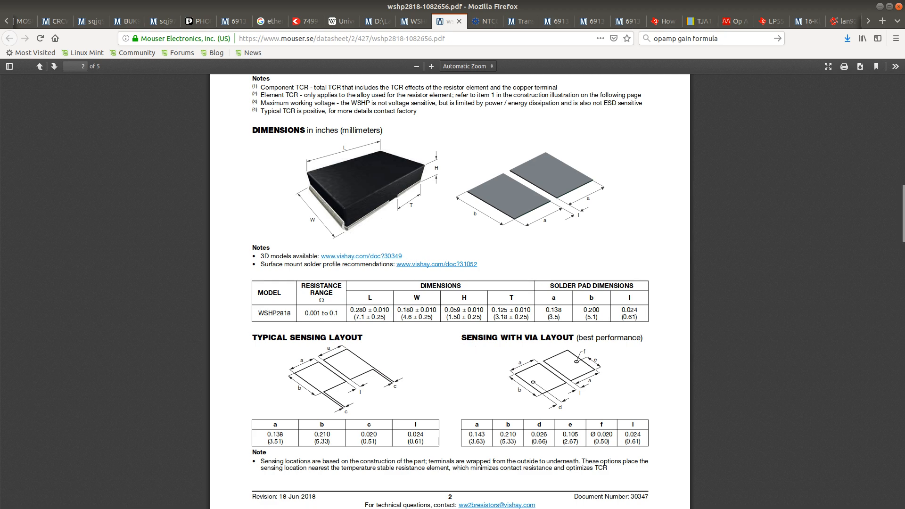
pyautogui.hotkey('alt', 'Tab')
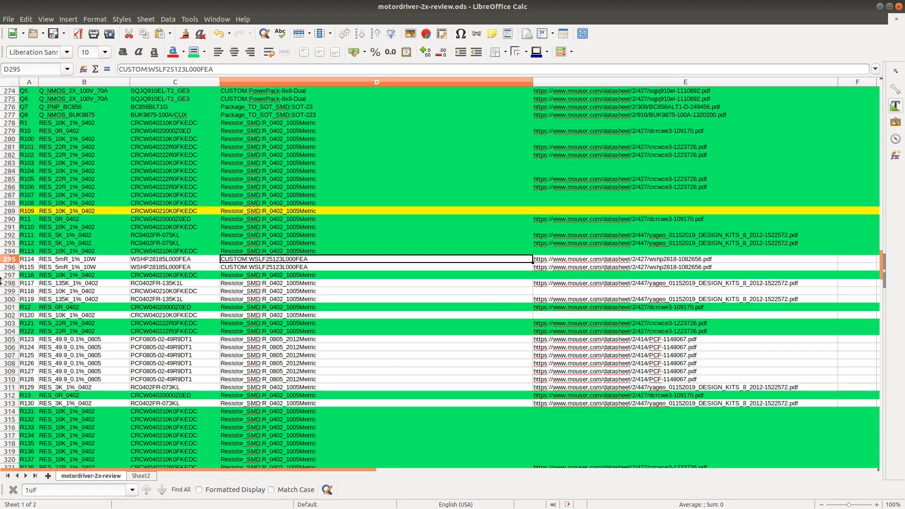
pyautogui.moveTo(16, 260); pyautogui.dragTo(15, 267)
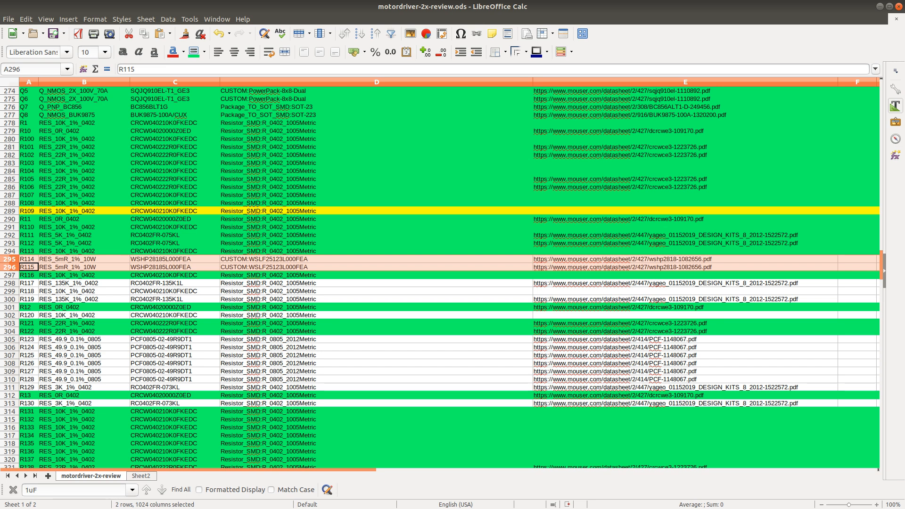
# Step: Close the footprint editor and examine the schematic's Power section from the P18 input to the 3.3 V output at R65
pyautogui.hotkey('alt', 'Tab')
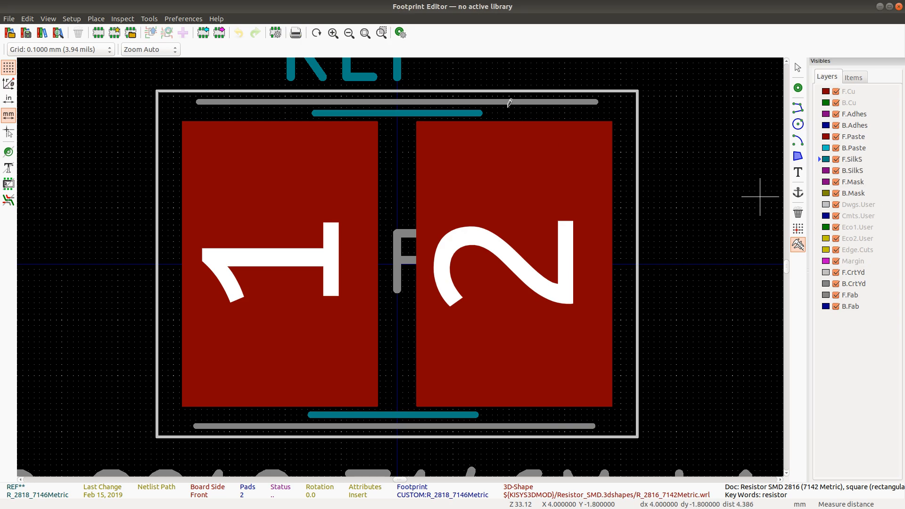
pyautogui.click(899, 7)
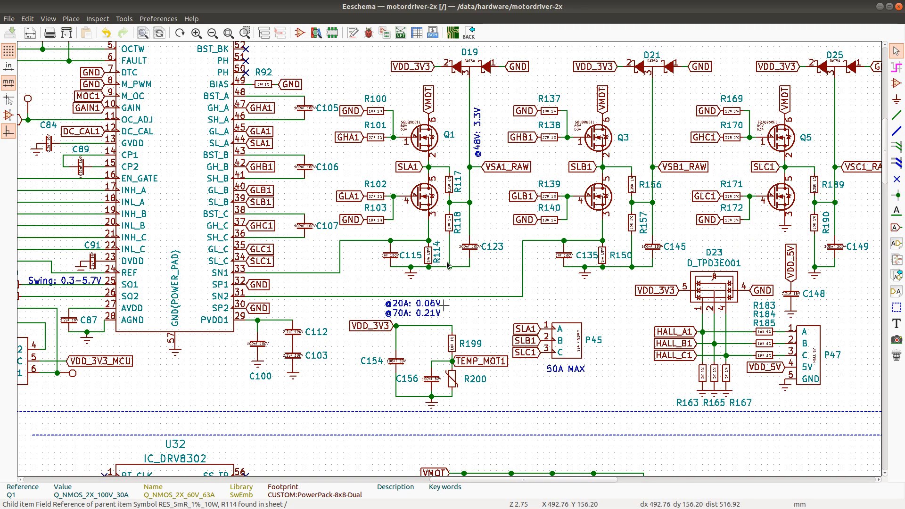
pyautogui.scroll(-3, 419, 294)
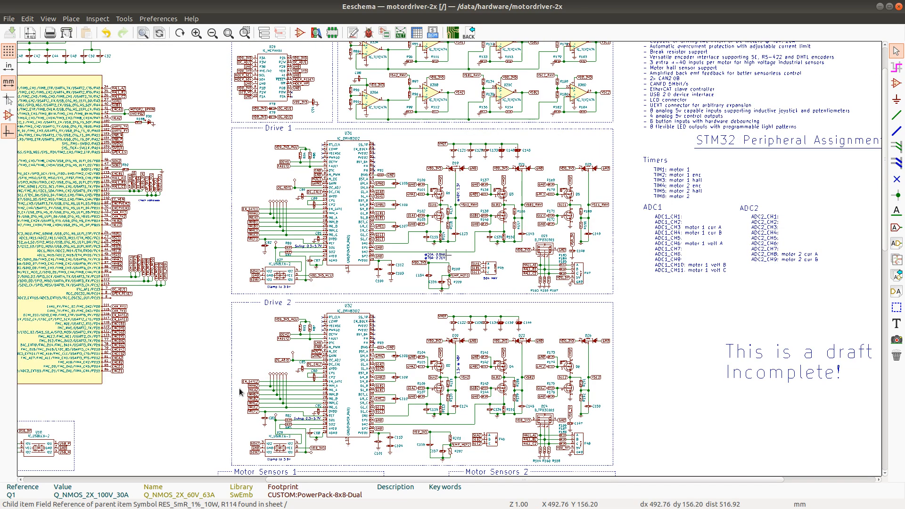
pyautogui.keyDown('shift'); pyautogui.scroll(-5, 445, 259); pyautogui.keyUp('shift')
pyautogui.scroll(3, 445, 258)
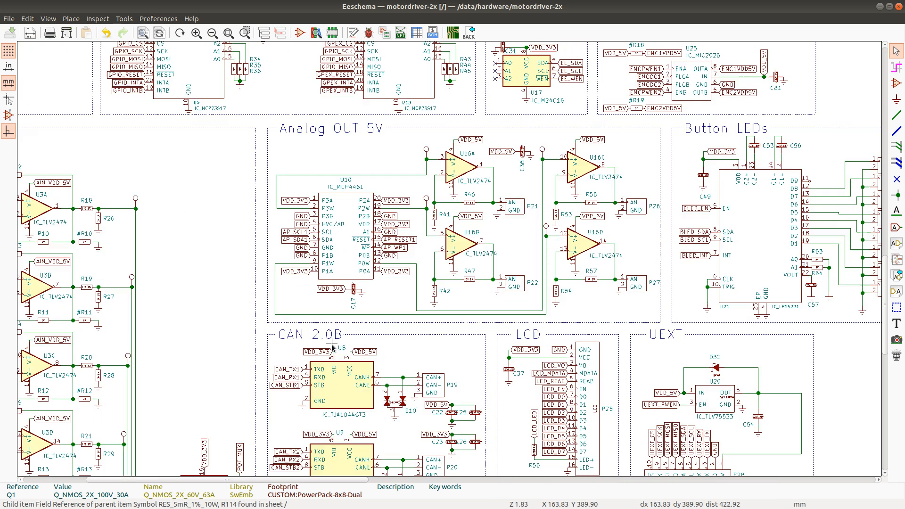
pyautogui.scroll(-5, 445, 258)
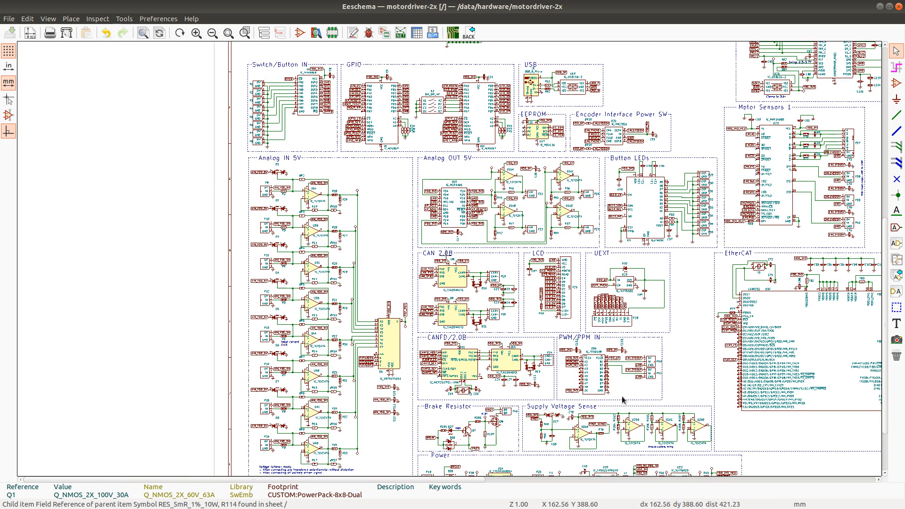
pyautogui.scroll(2, 576, 430)
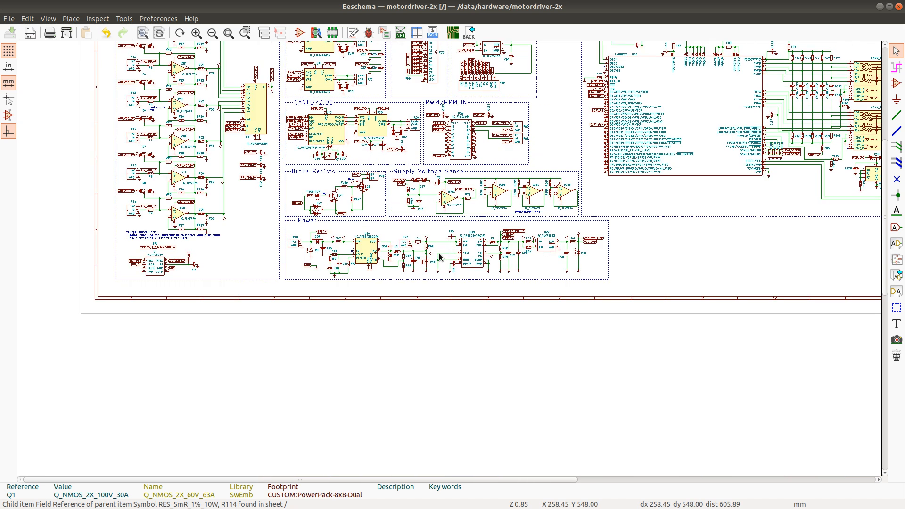
pyautogui.scroll(3, 350, 236)
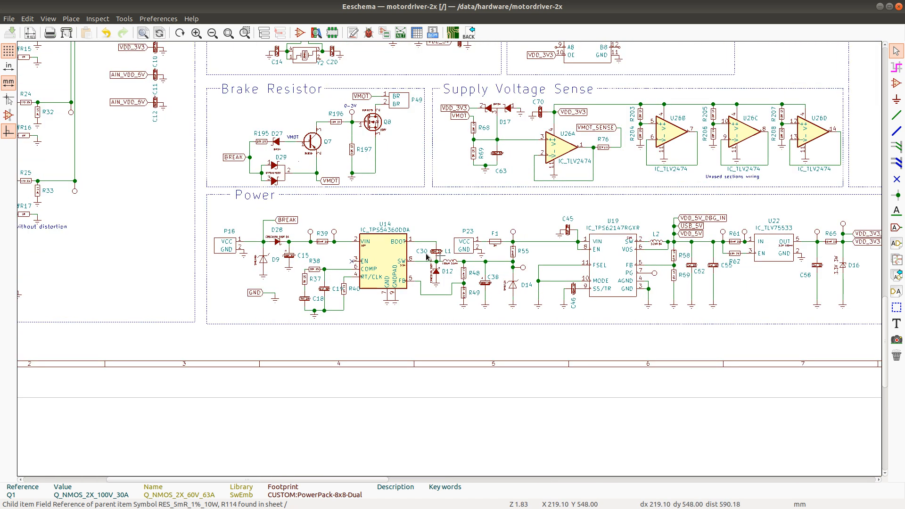
pyautogui.scroll(3, 340, 260)
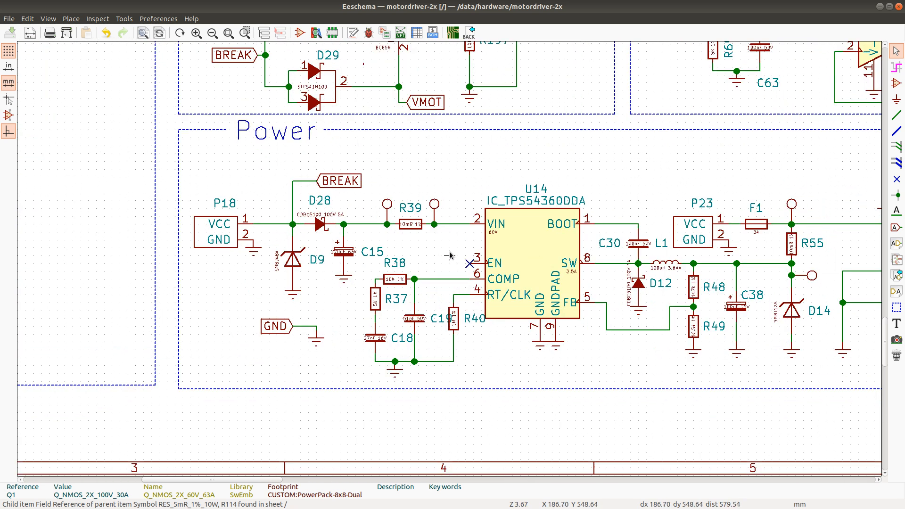
pyautogui.scroll(-1, 447, 258)
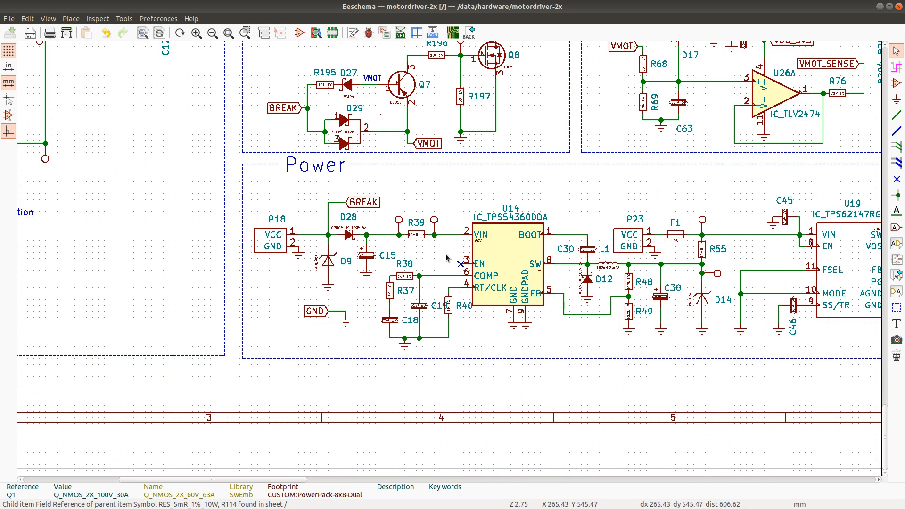
pyautogui.scroll(-1, 446, 254)
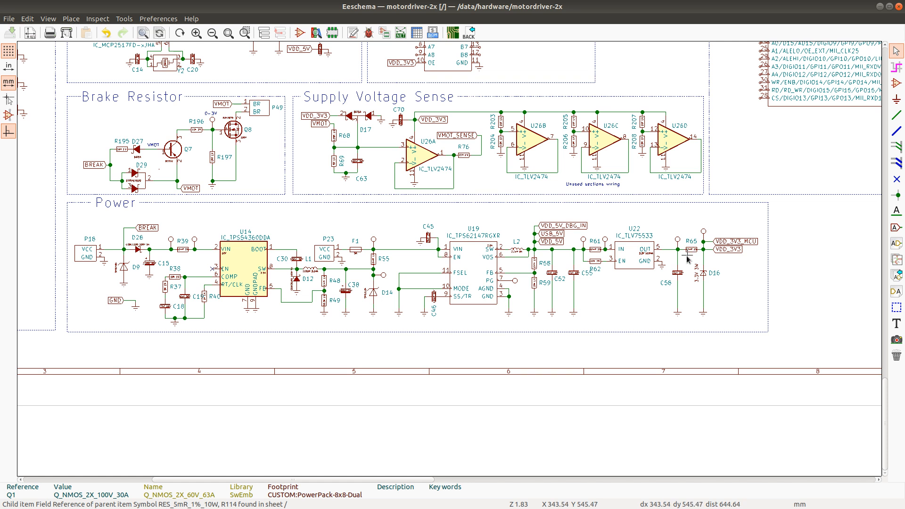
pyautogui.scroll(2, 687, 258)
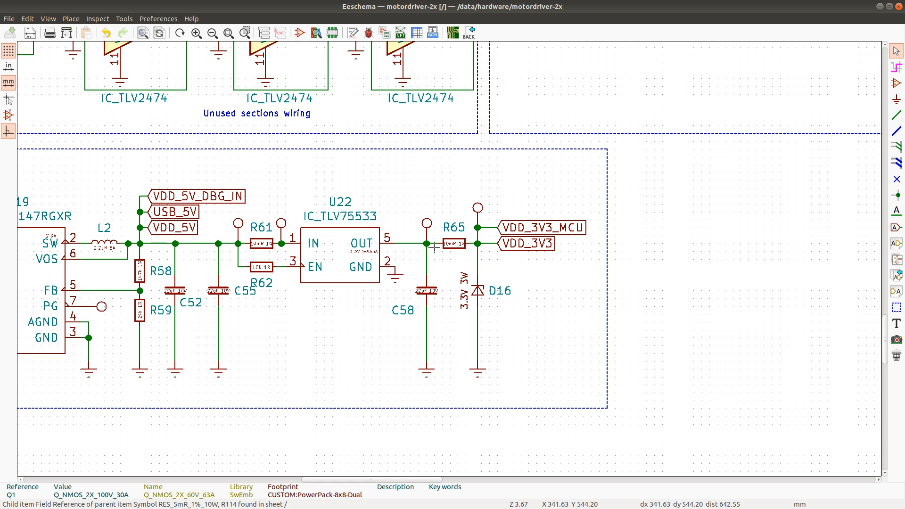
# Step: Check the resistor rows after R115 in the review spreadsheet and survey the schematic from the Power section up to the motor sensor sections
pyautogui.hotkey('alt', 'Tab')
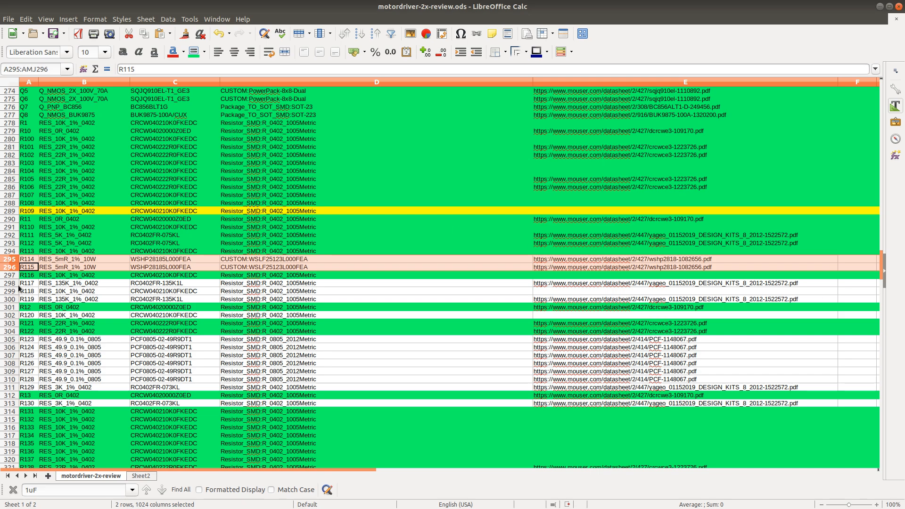
pyautogui.scroll(-1, 23, 322)
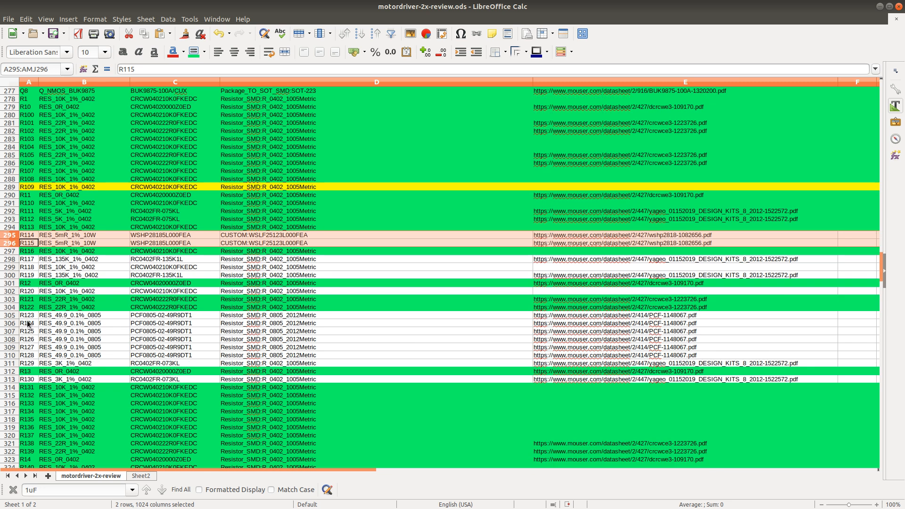
pyautogui.scroll(-2, 28, 323)
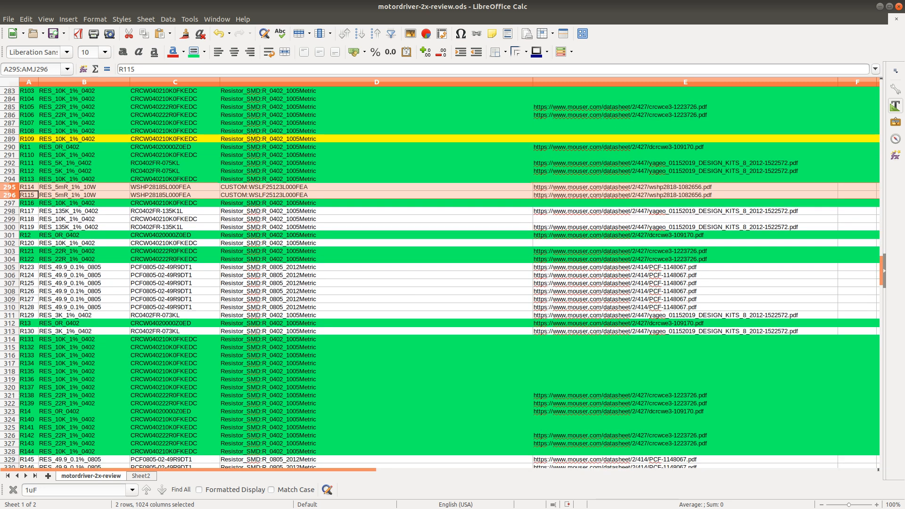
pyautogui.hotkey('alt', 'Tab')
pyautogui.scroll(-2, 246, 182)
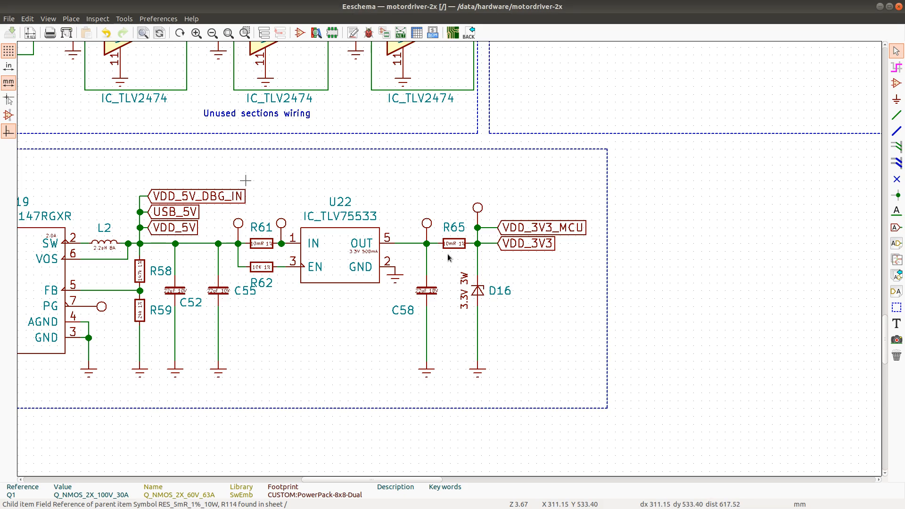
pyautogui.scroll(-1, 446, 256)
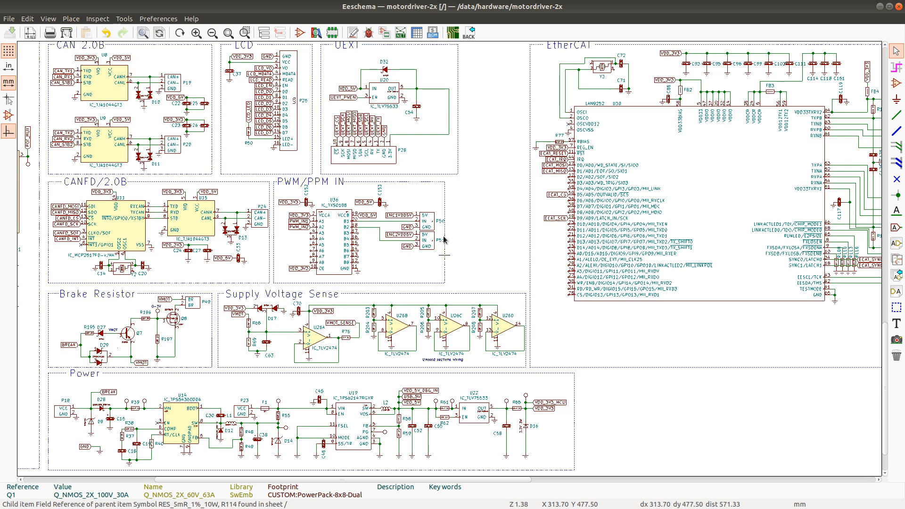
pyautogui.scroll(1, 646, 48)
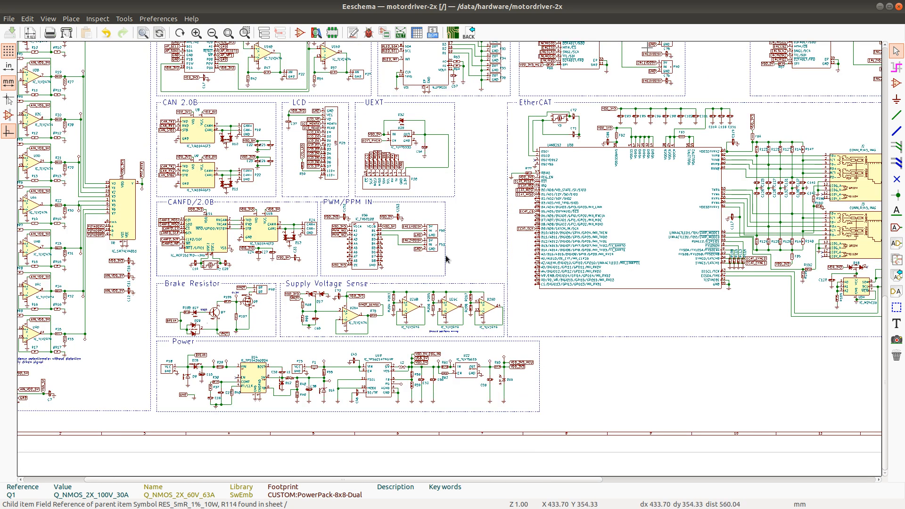
pyautogui.scroll(1, 430, 259)
pyautogui.scroll(-2, 446, 258)
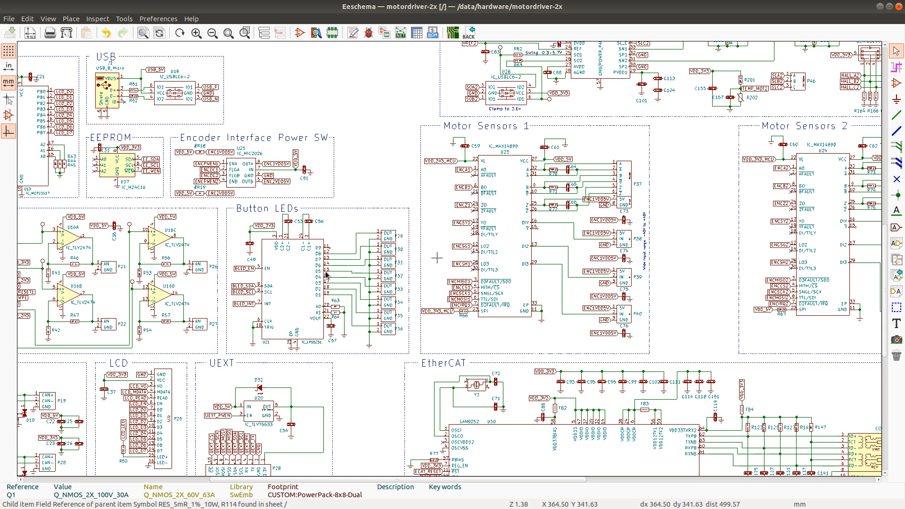
pyautogui.scroll(-1, 411, 242)
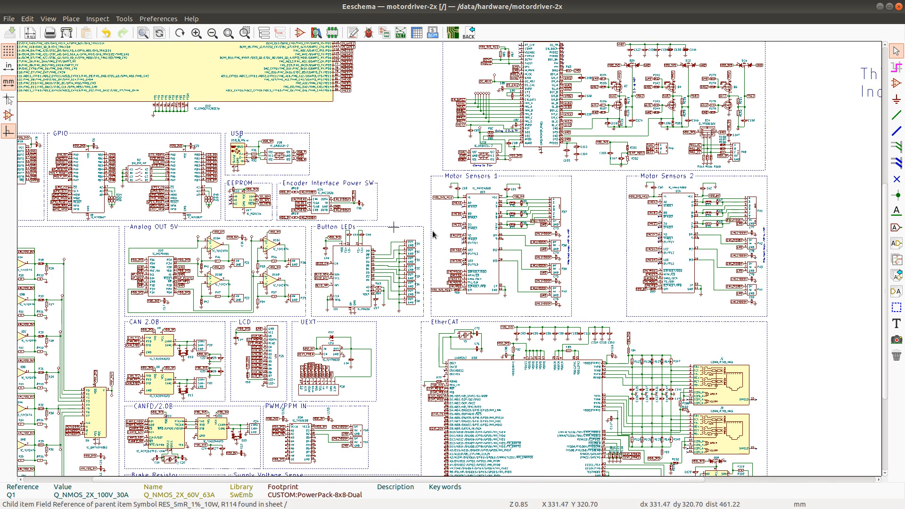
pyautogui.scroll(-1, 404, 268)
pyautogui.scroll(-1, 443, 278)
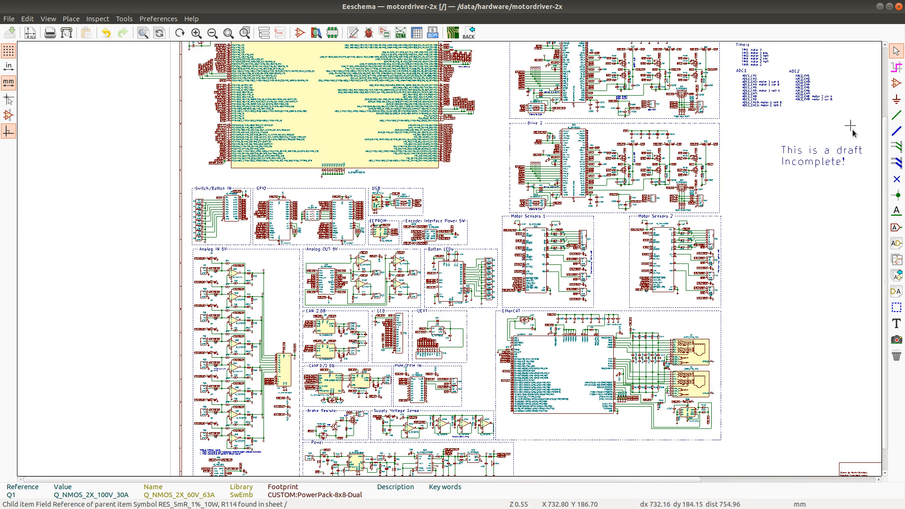
# Step: Examine the sense resistors R114, R150, R115 and R151 in the schematic's Drive 1 and Drive 2 sections
pyautogui.moveTo(894, 109); pyautogui.dragTo(893, 71)
pyautogui.scroll(1, 462, 248)
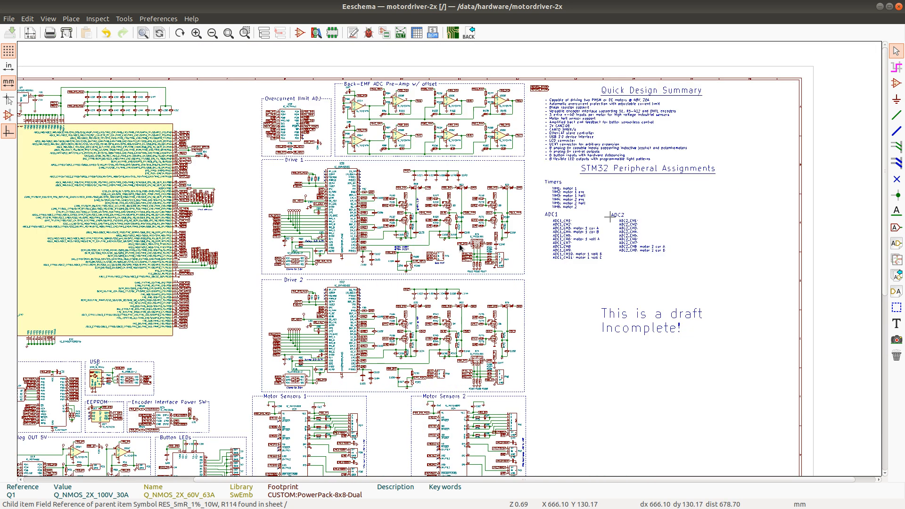
pyautogui.scroll(4, 416, 255)
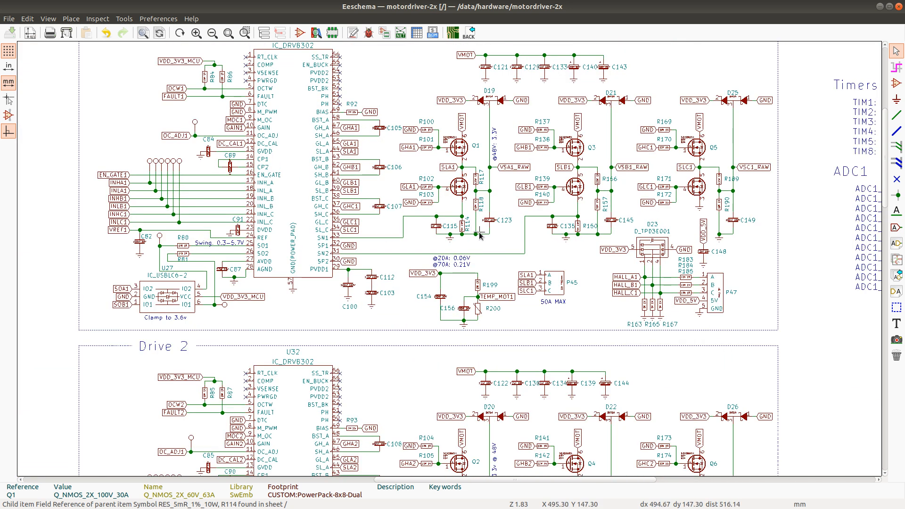
pyautogui.scroll(3, 460, 253)
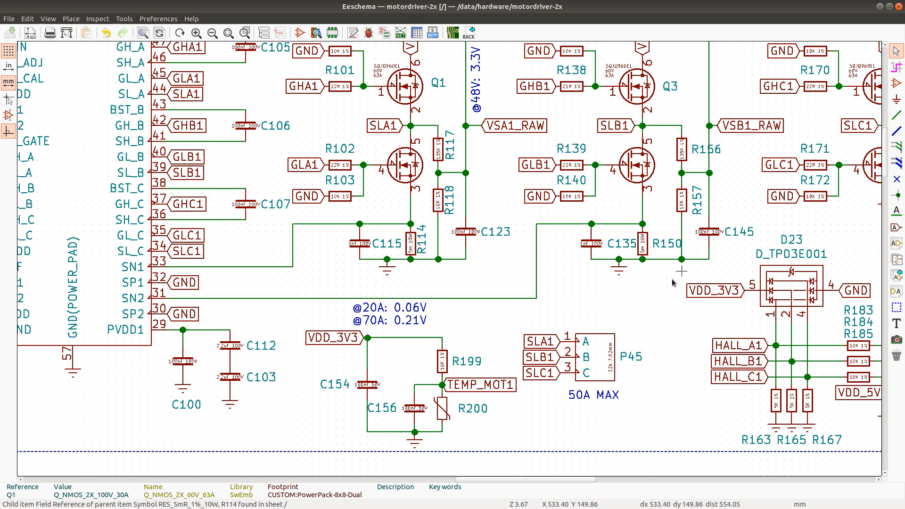
pyautogui.hscroll(5, 491, 481)
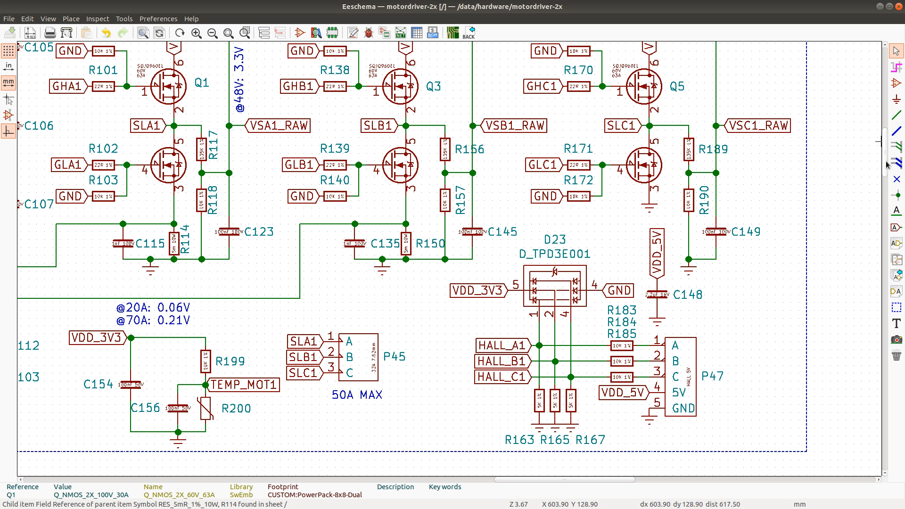
pyautogui.moveTo(887, 168); pyautogui.dragTo(879, 229)
pyautogui.scroll(-5, 879, 229)
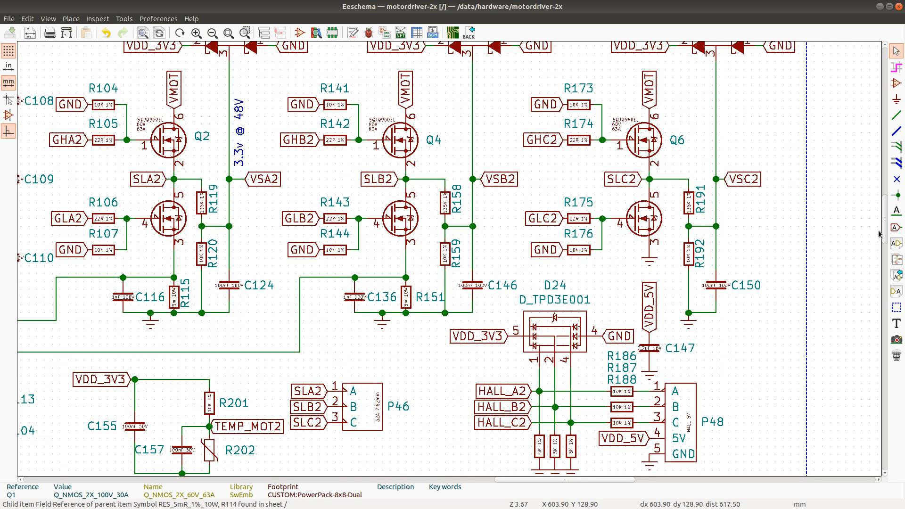
# Step: Mark the R150 and R151 rows as reviewed in the review spreadsheet with the recent green background colour
pyautogui.hotkey('alt', 'Tab')
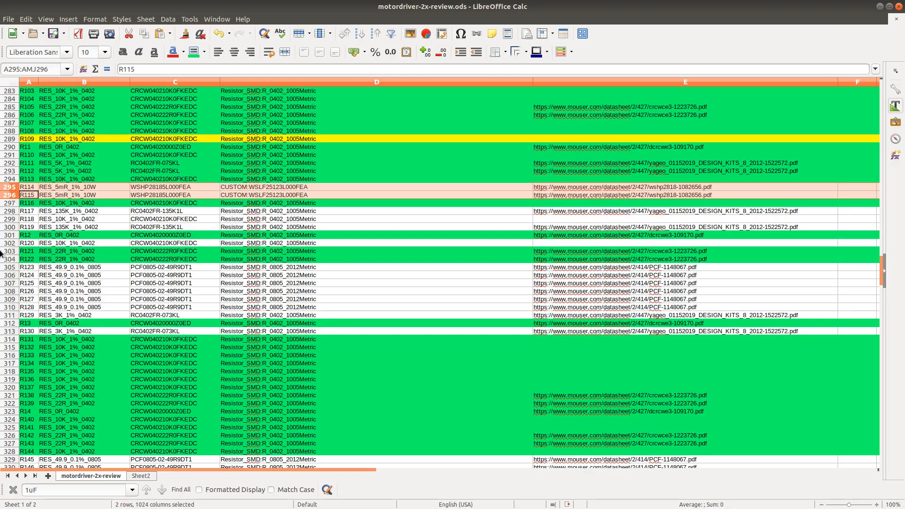
pyautogui.hotkey('alt', 'Tab')
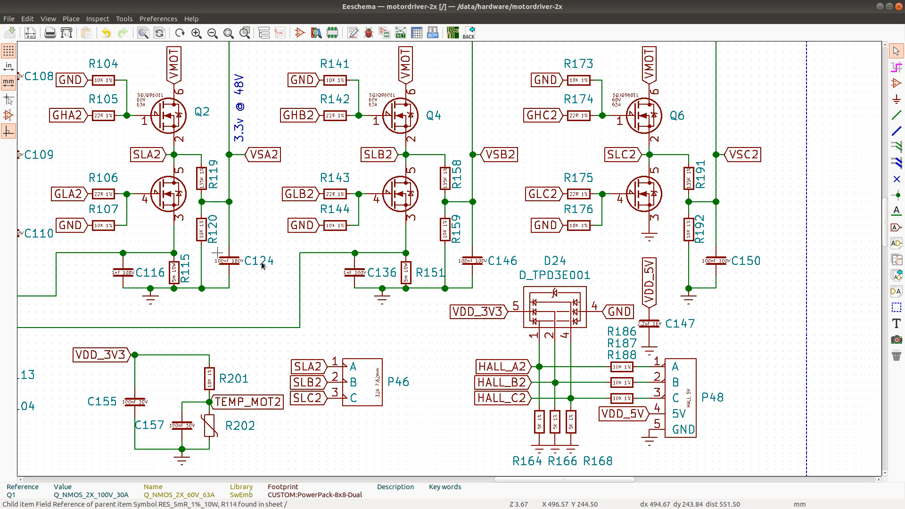
pyautogui.hotkey('alt', 'Tab')
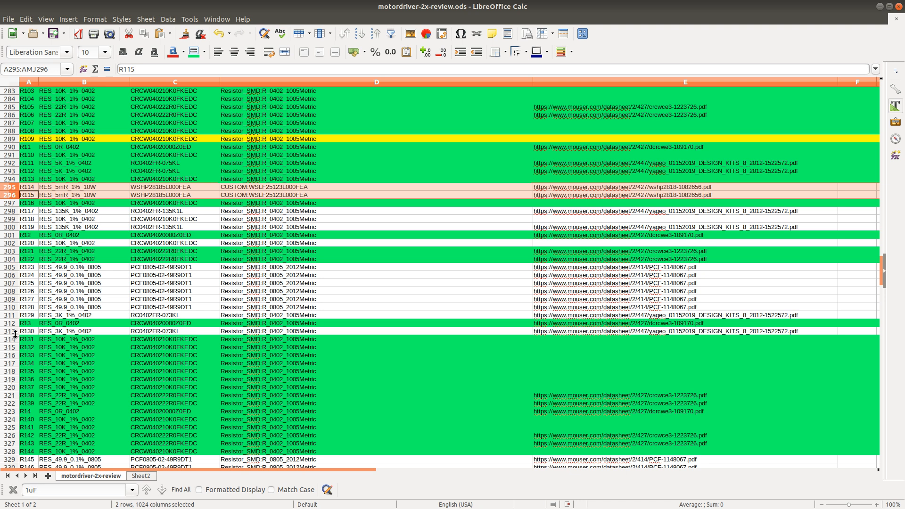
pyautogui.scroll(-6, 23, 342)
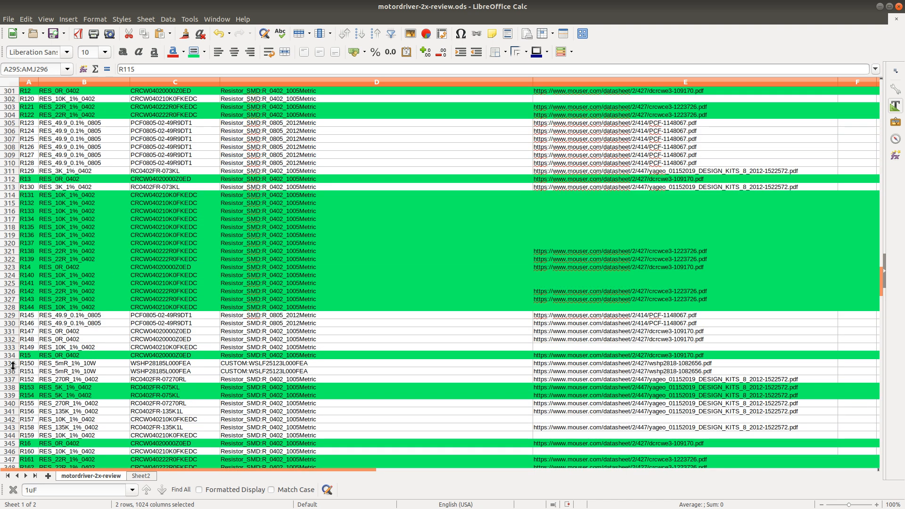
pyautogui.click(21, 364)
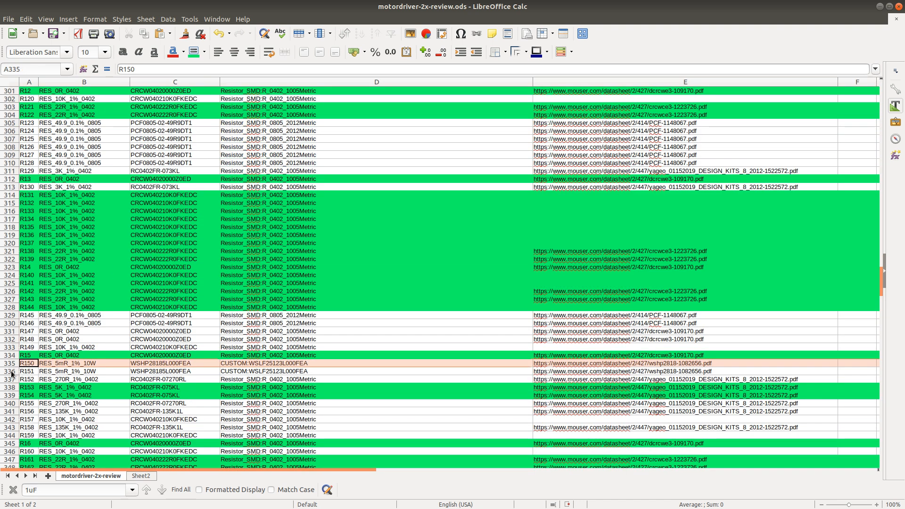
pyautogui.keyDown('shift'); pyautogui.click(12, 372); pyautogui.keyUp('shift')
pyautogui.click(194, 55)
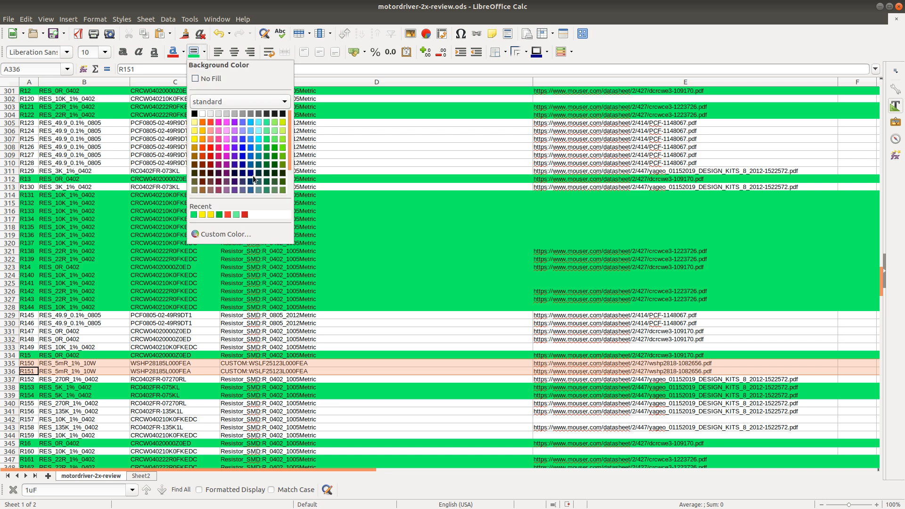
pyautogui.click(194, 215)
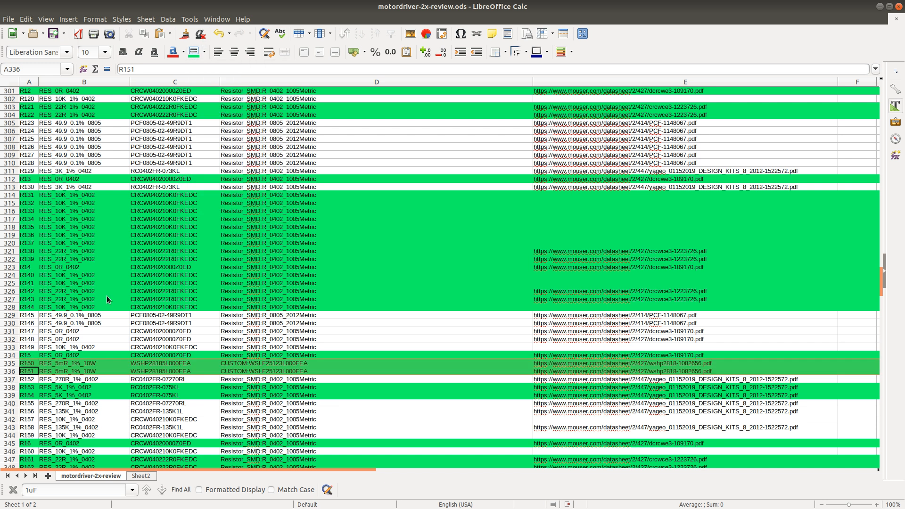
# Step: Go back to the unreviewed resistors in the spreadsheet and select R117's RES_135K_1%_0402 cell
pyautogui.click(76, 331)
pyautogui.scroll(7, 76, 331)
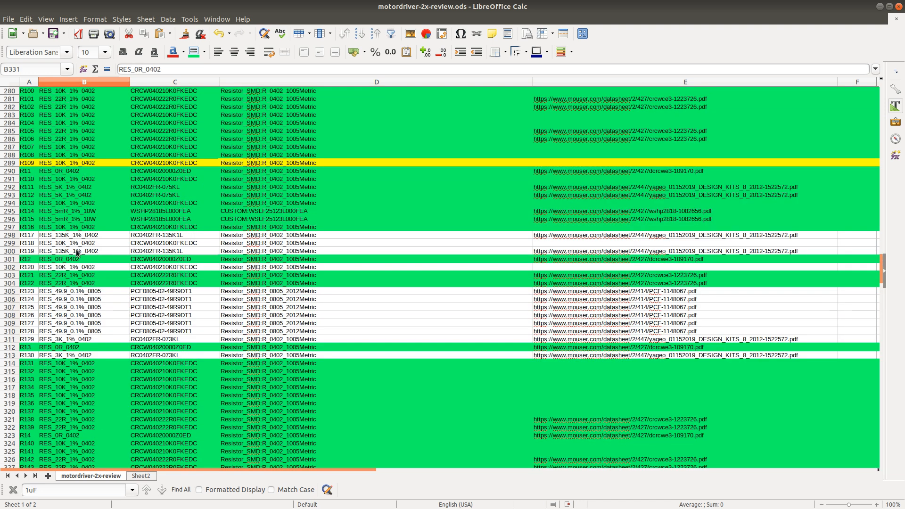
pyautogui.click(76, 236)
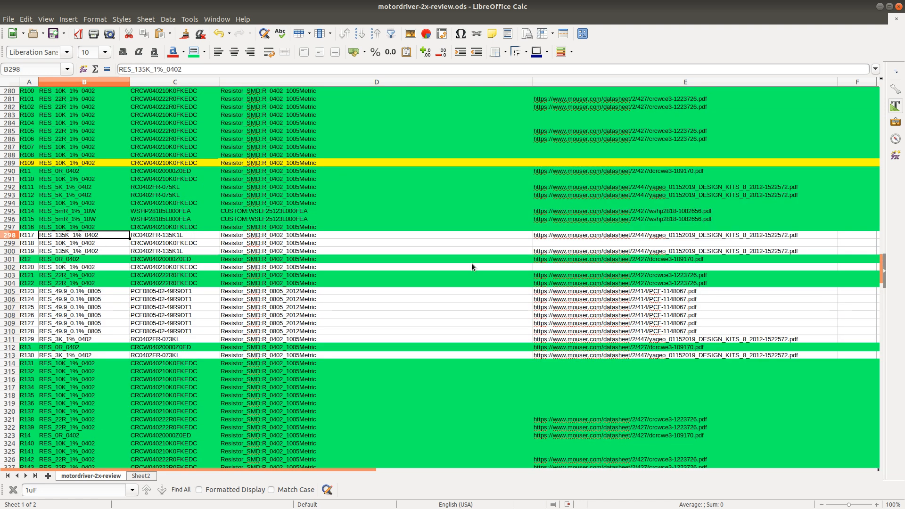
# Step: Find R117 in the schematic and inspect the divider it forms with R118 at VSA1_RAW
pyautogui.hotkey('alt', 'Tab')
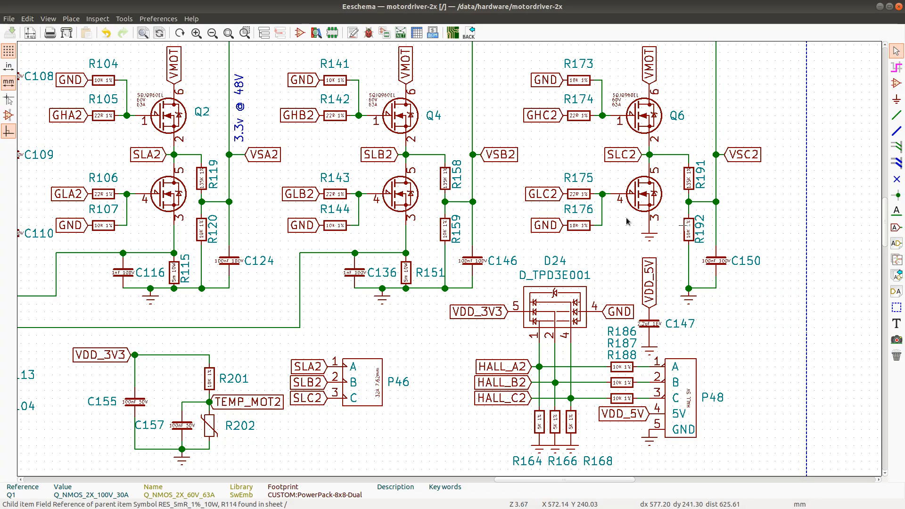
pyautogui.hotkey('ctrl', 'f')
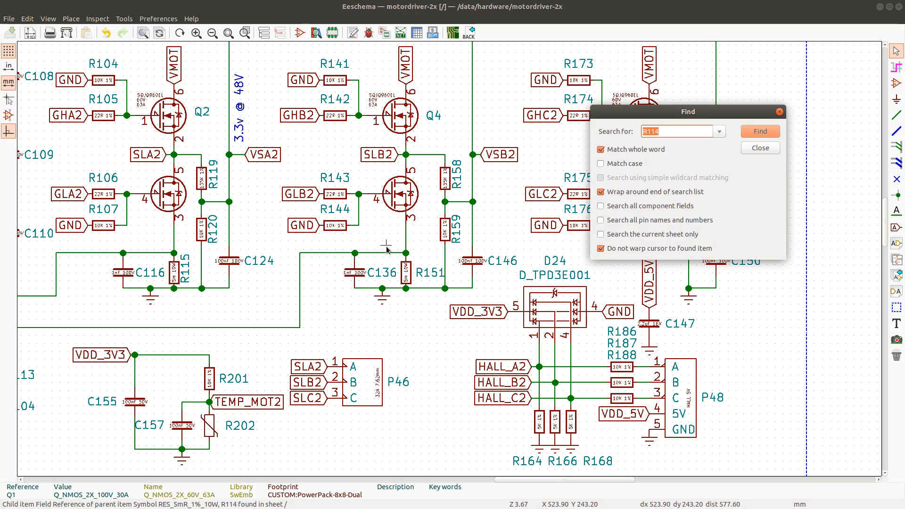
pyautogui.write('117')
pyautogui.press('Return')
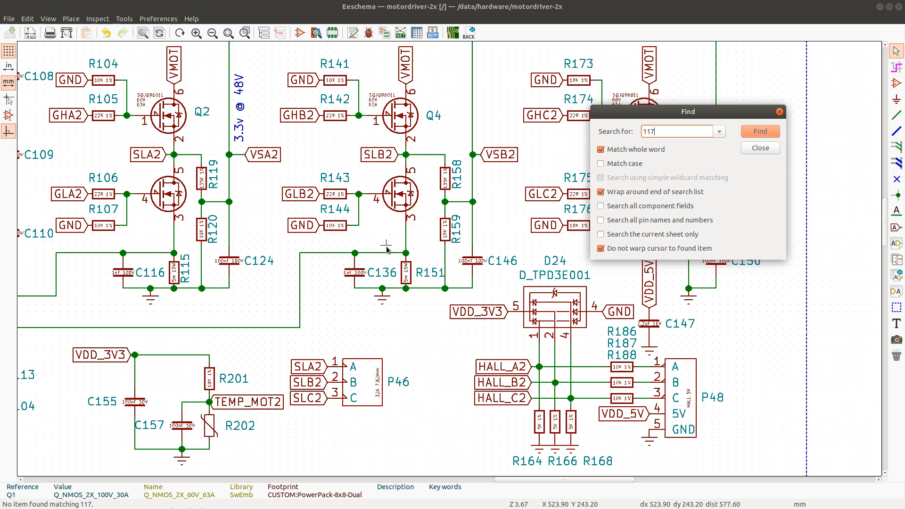
pyautogui.click(758, 133)
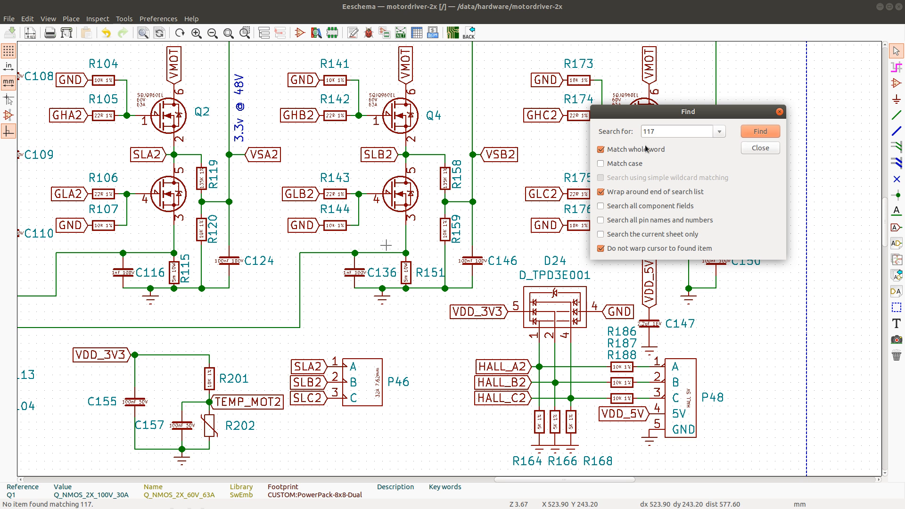
pyautogui.click(643, 132)
pyautogui.write('R')
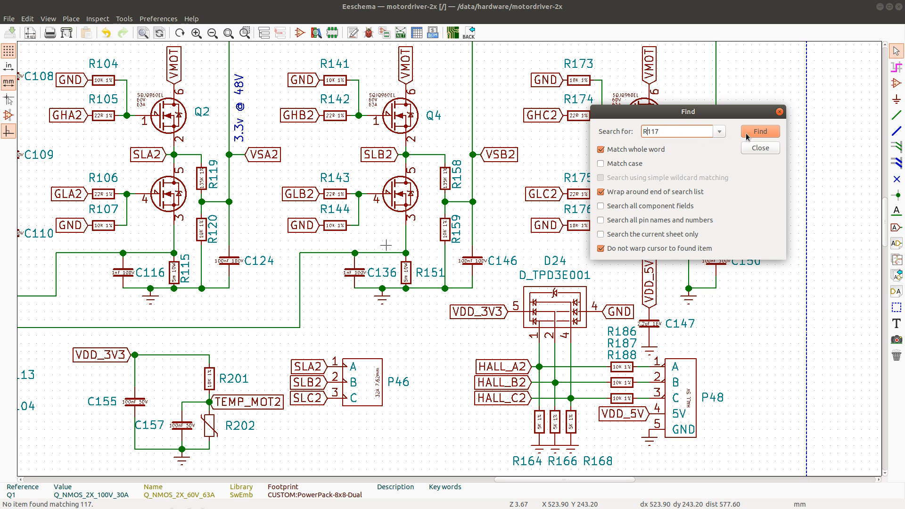
pyautogui.click(749, 134)
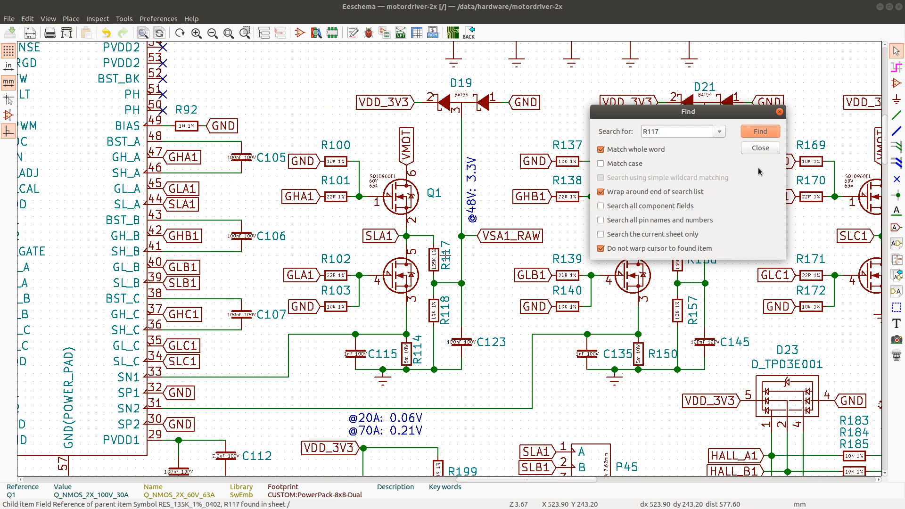
pyautogui.click(760, 148)
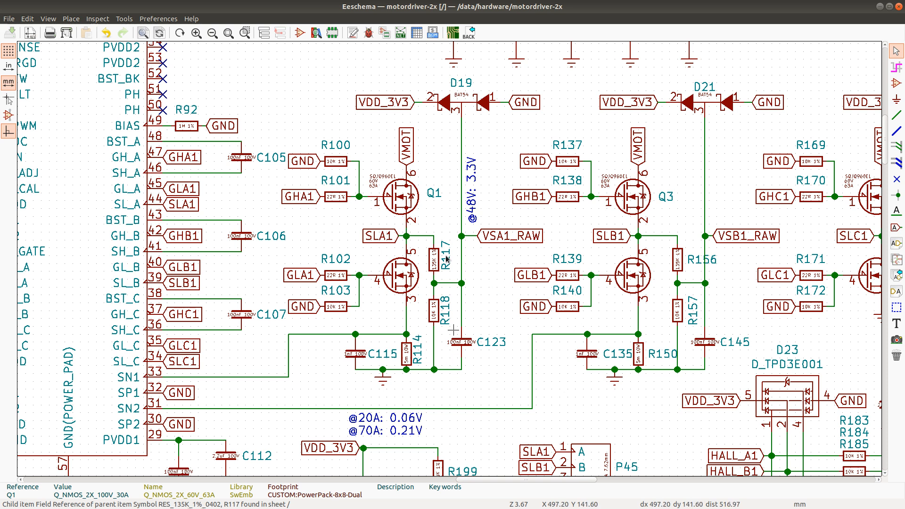
pyautogui.scroll(2, 449, 260)
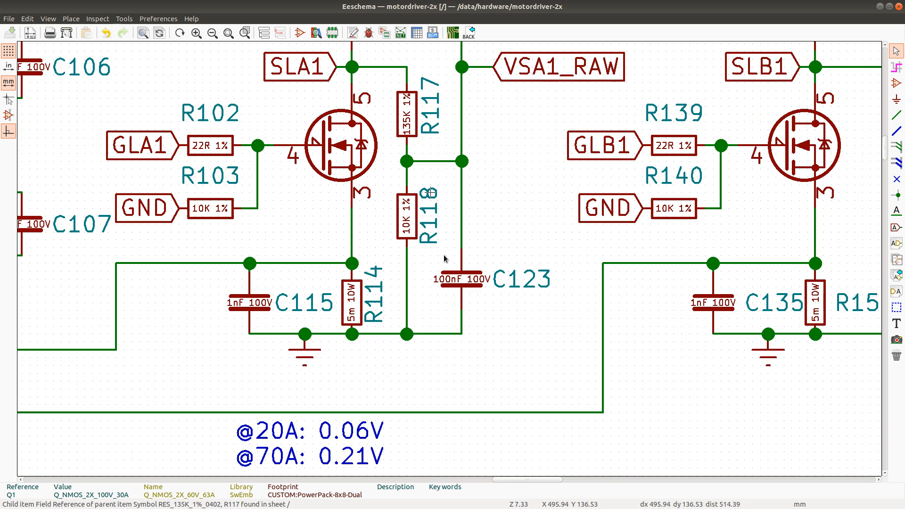
pyautogui.scroll(-2, 446, 259)
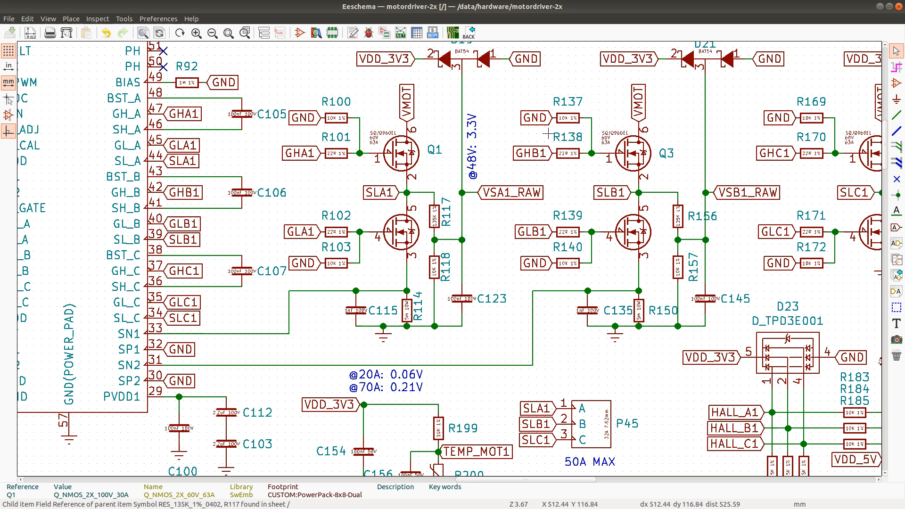
# Step: Switch to the calculator and compute the R117/R118 divider ratio as 10/(135+10)
pyautogui.hotkey('alt', 'Tab')
pyautogui.click(648, 173)
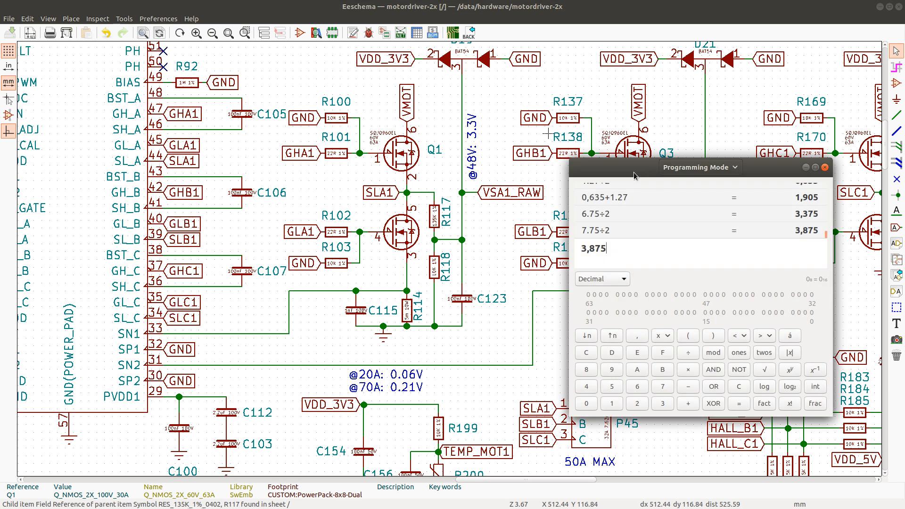
pyautogui.moveTo(633, 171); pyautogui.dragTo(568, 187)
pyautogui.doubleClick(554, 269)
pyautogui.tripleClick(553, 270)
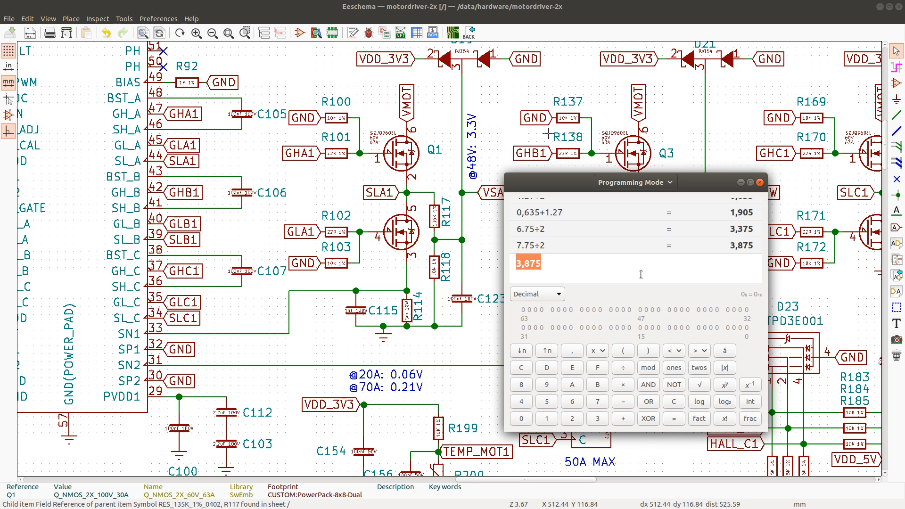
pyautogui.write('10')
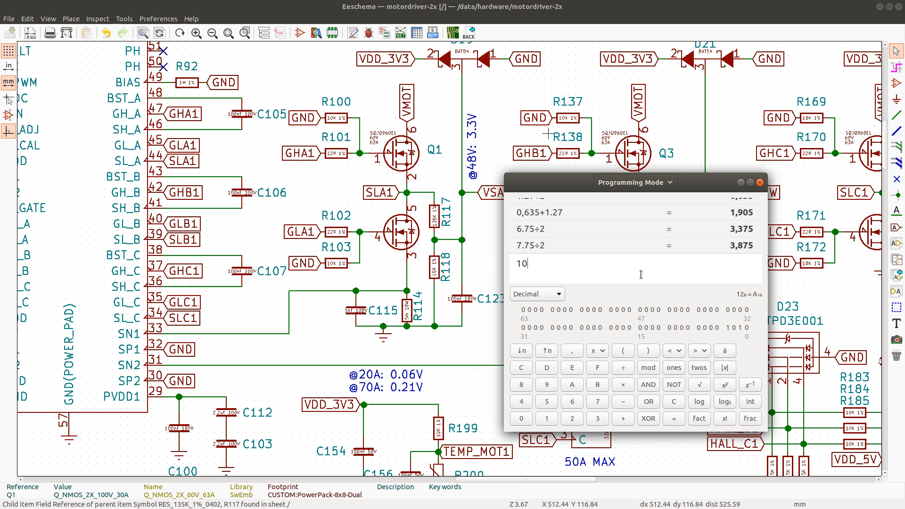
pyautogui.write('/(')
pyautogui.write('135+1')
pyautogui.write('0)')
pyautogui.press('Return')
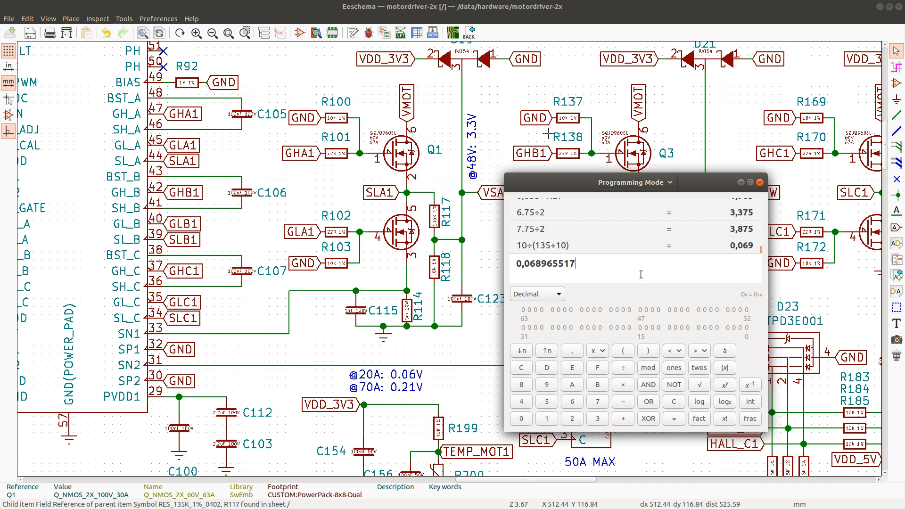
# Step: Multiply the divider ratio by 48 to get the sense voltage at a 48 V motor supply
pyautogui.write('*')
pyautogui.write('48')
pyautogui.press('Return')
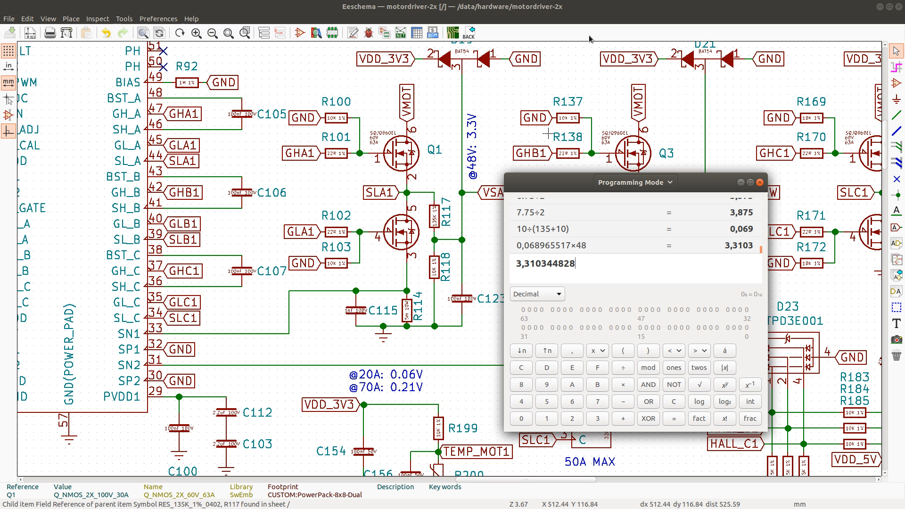
# Step: Reuse the earlier divider formula in the calculator to compute 5÷(135+5) × 60
pyautogui.moveTo(703, 185); pyautogui.dragTo(706, 184)
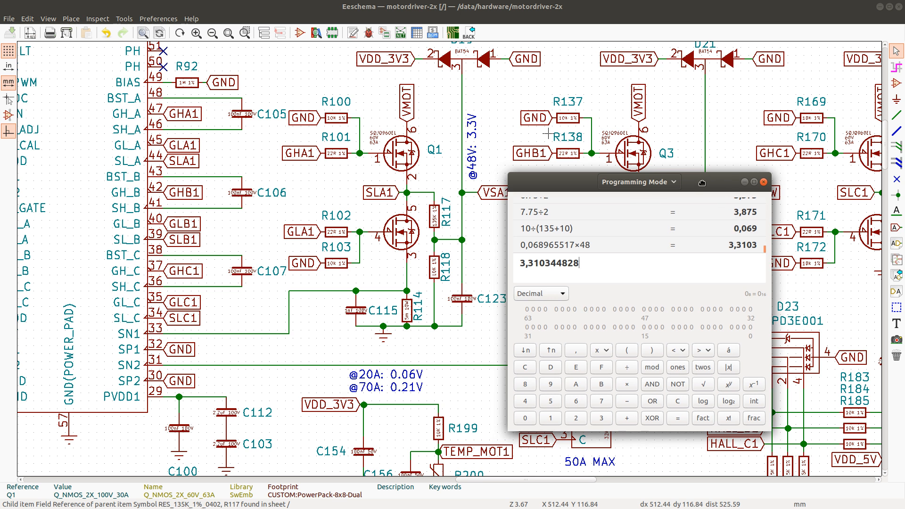
pyautogui.click(586, 240)
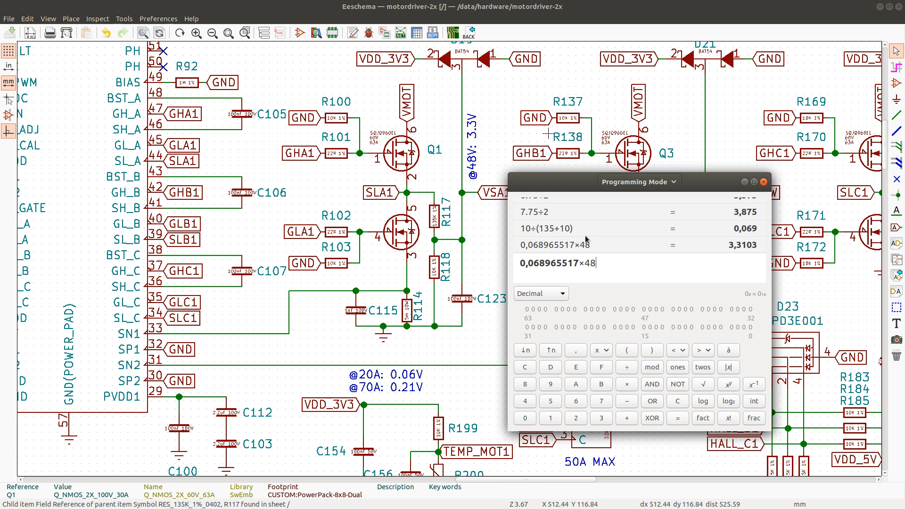
pyautogui.click(538, 231)
pyautogui.click(529, 263)
pyautogui.press('BackSpace')
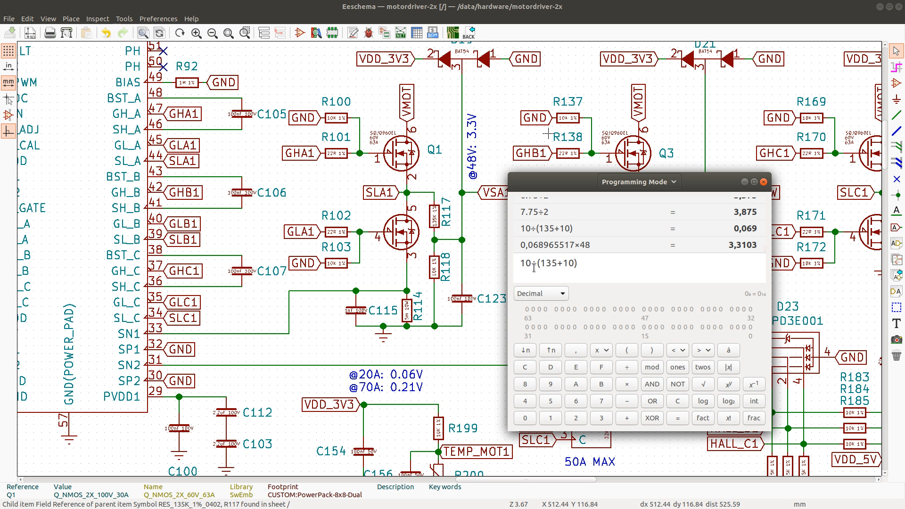
pyautogui.press('BackSpace')
pyautogui.write('5')
pyautogui.click(567, 264)
pyautogui.press('BackSpace')
pyautogui.press('BackSpace')
pyautogui.write('5')
pyautogui.press('End')
pyautogui.write('* 60')
pyautogui.press('Return')
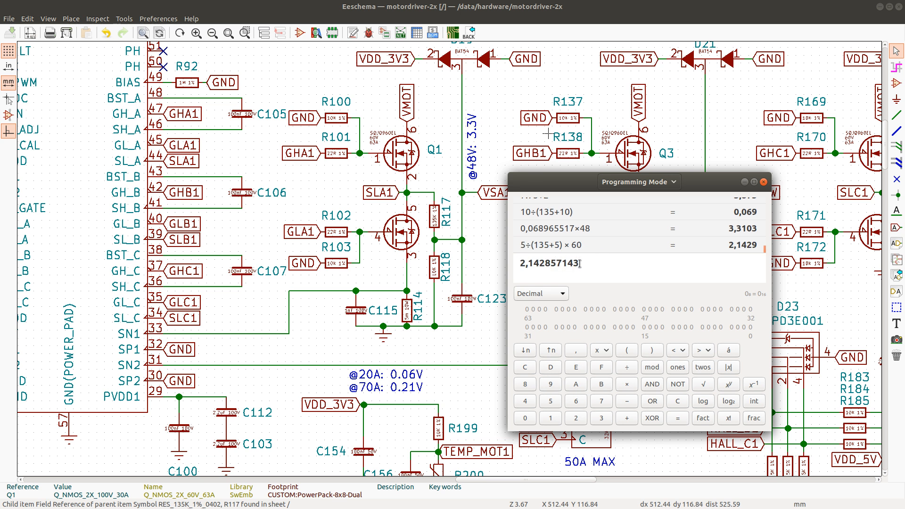
# Step: Change both 5 values in the formula to 10, compute 10÷(135+10) × 60, and close the calculator
pyautogui.hotkey('ctrl', 'z')
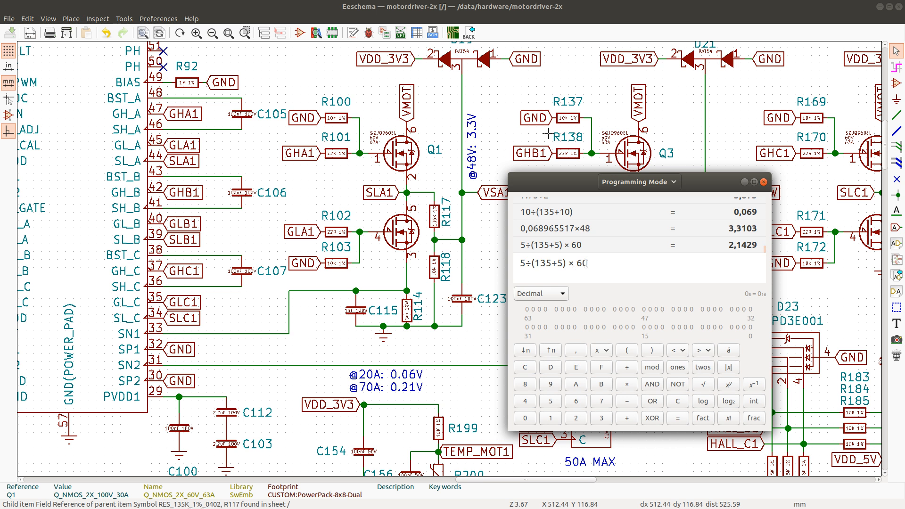
pyautogui.doubleClick(561, 264)
pyautogui.write('10')
pyautogui.press('Home')
pyautogui.press('Delete')
pyautogui.write('10')
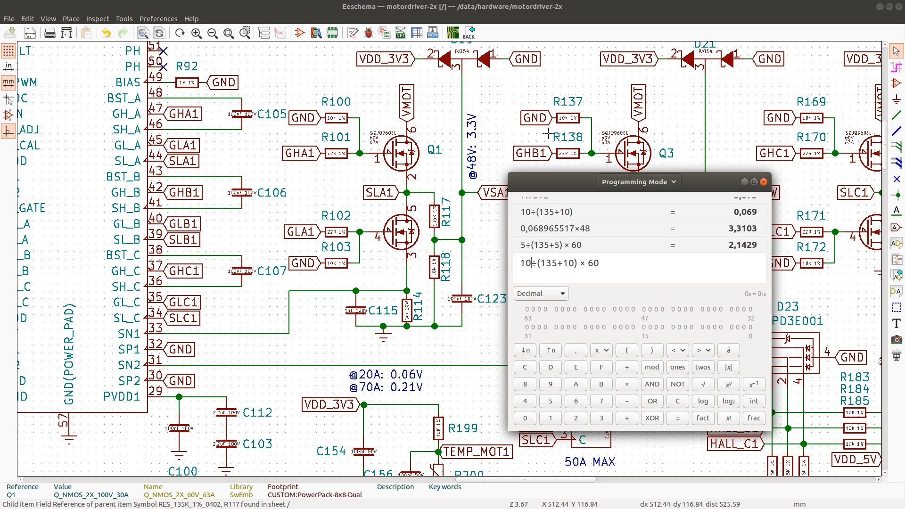
pyautogui.press('Return')
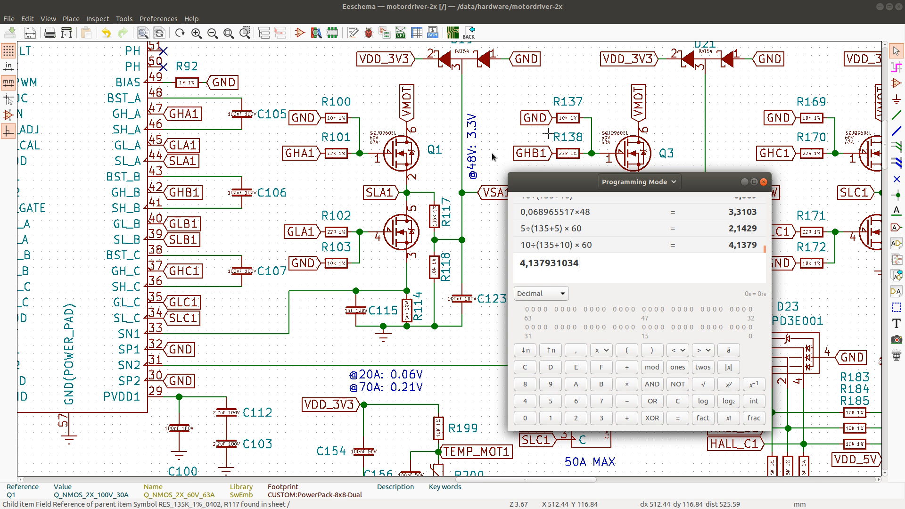
pyautogui.scroll(-2, 451, 254)
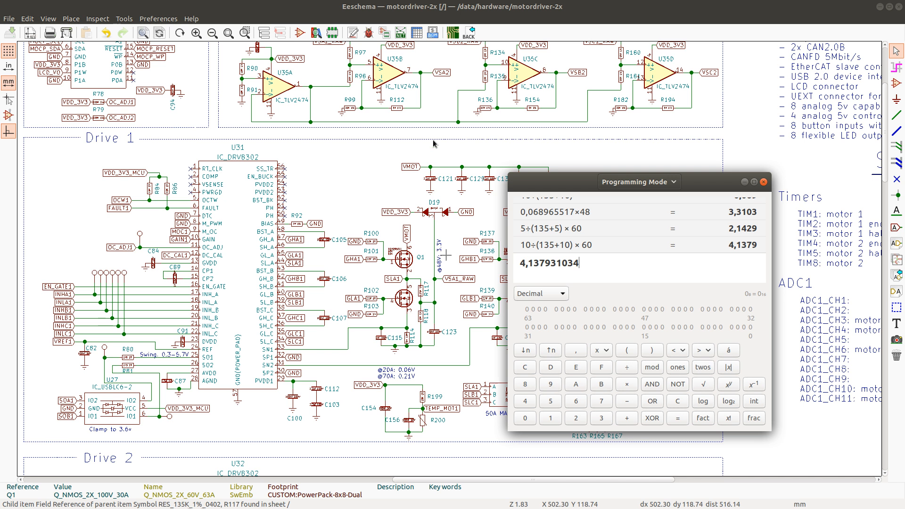
pyautogui.scroll(2, 446, 257)
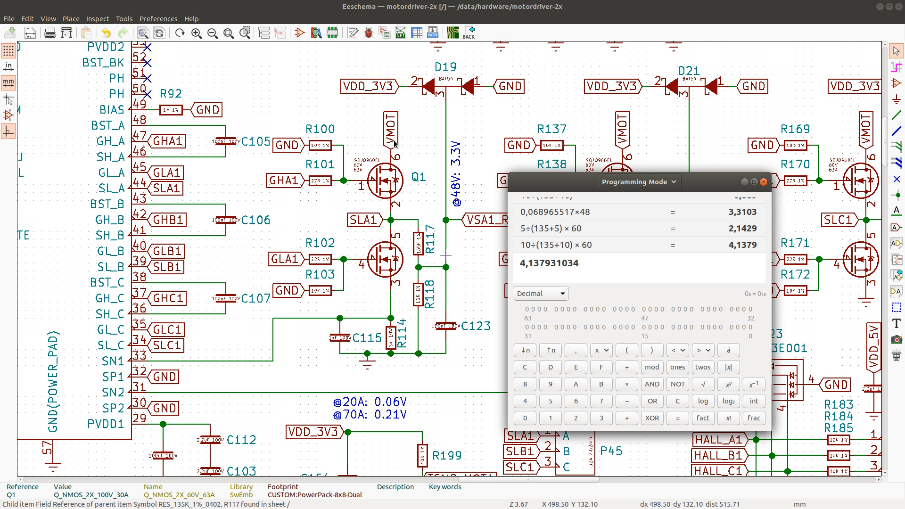
pyautogui.click(765, 184)
pyautogui.doubleClick(418, 294)
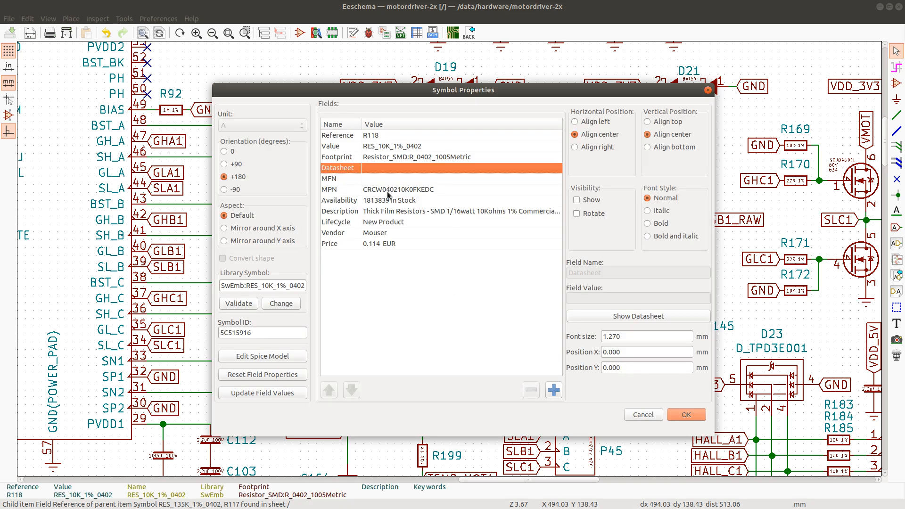
pyautogui.click(271, 286)
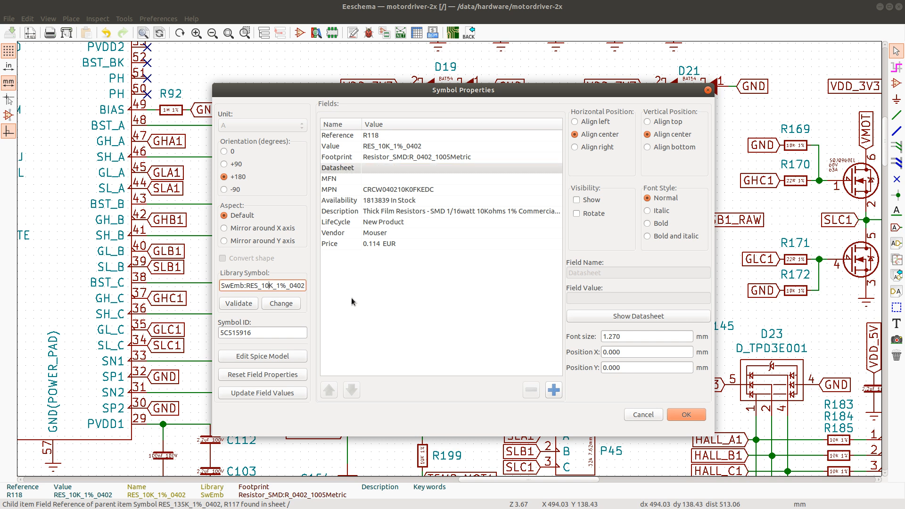
pyautogui.press('BackSpace')
pyautogui.press('BackSpace')
pyautogui.click(644, 415)
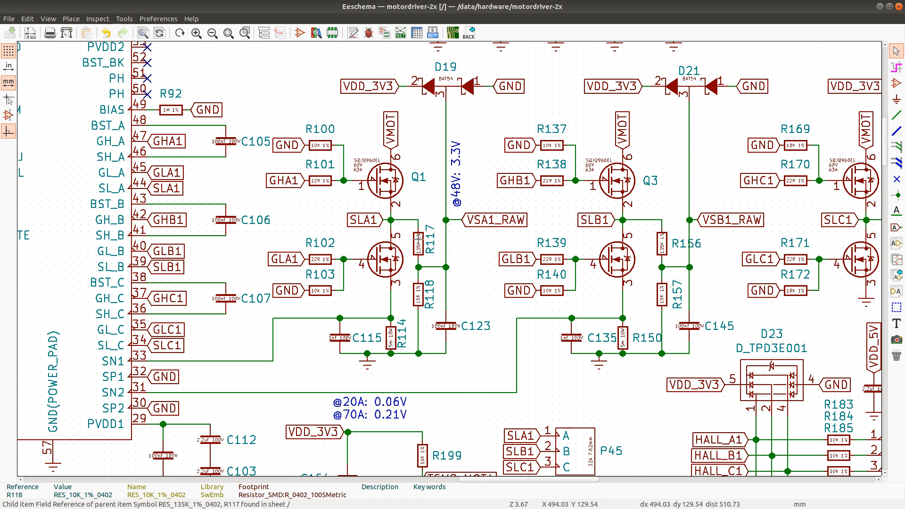
# Step: Switch to the LibreOffice Calc review sheet and copy R117's part number, RC0402FR-135K1L
pyautogui.hotkey('alt', 'Tab')
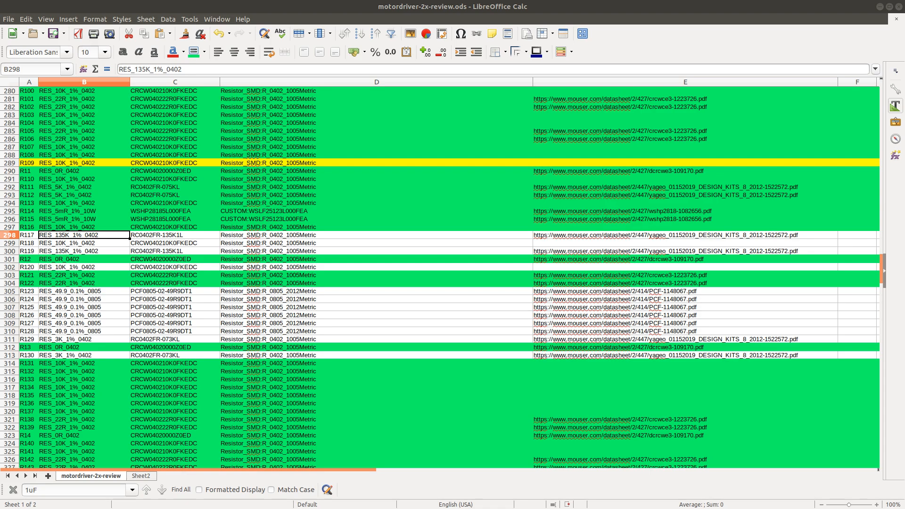
pyautogui.click(161, 235)
pyautogui.doubleClick(161, 235)
pyautogui.hotkey('ctrl', 'c')
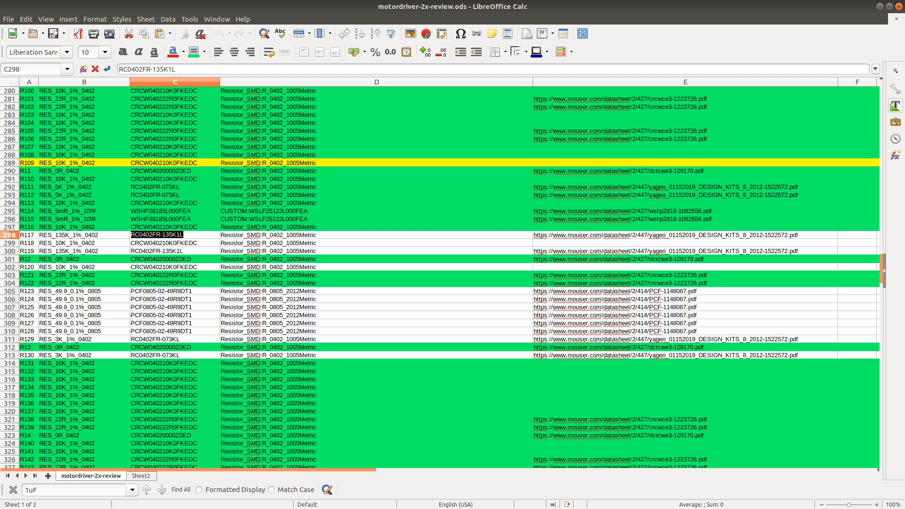
# Step: Switch to Firefox and search Mouser for RC0402FR-135K1L from the open WSHP28185L000FEA product page
pyautogui.hotkey('alt', 'Tab')
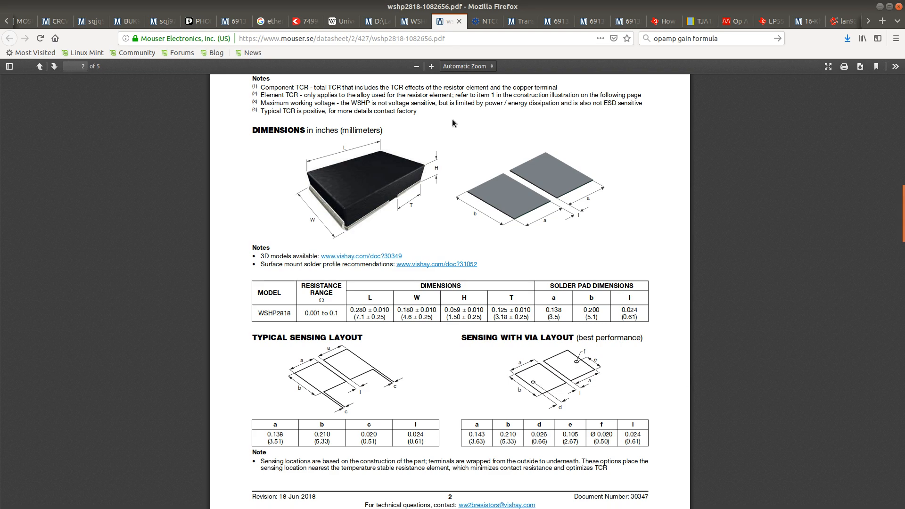
pyautogui.click(381, 24)
pyautogui.click(412, 21)
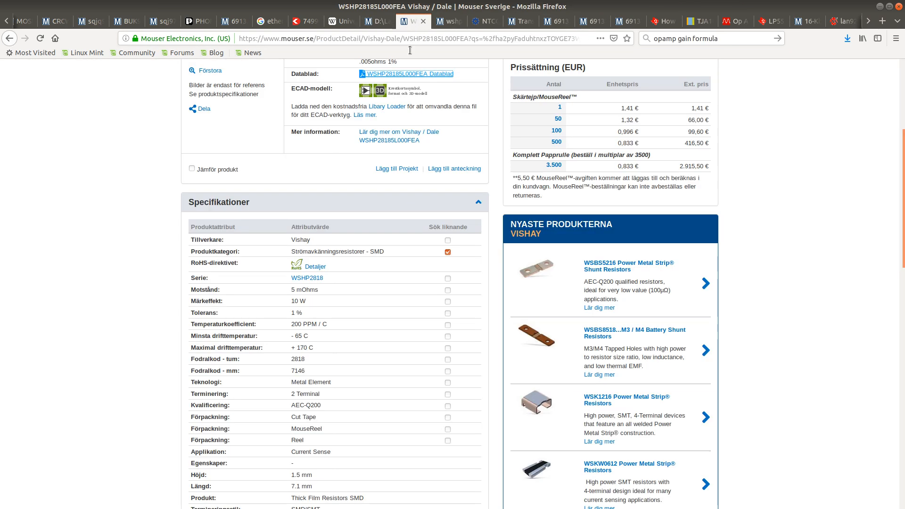
pyautogui.scroll(1, 410, 259)
pyautogui.scroll(5, 410, 260)
pyautogui.click(470, 108)
pyautogui.hotkey('ctrl', 'v')
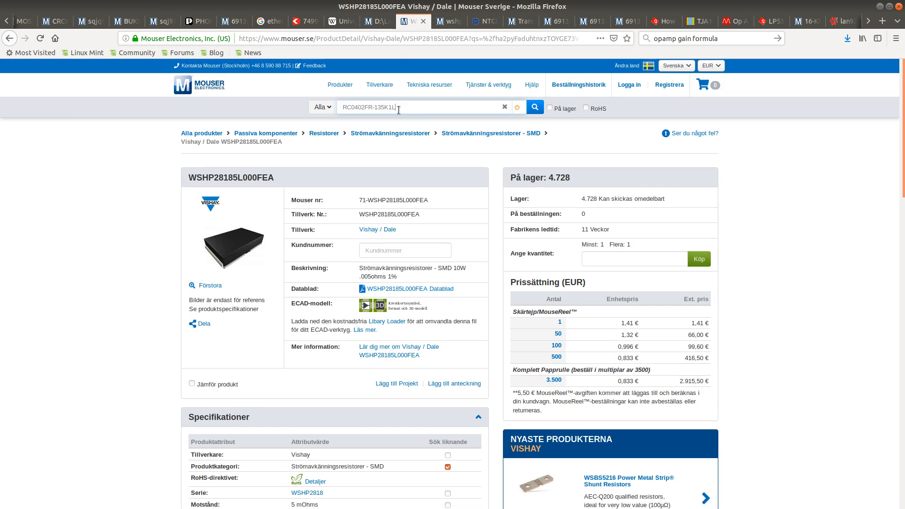
pyautogui.click(535, 108)
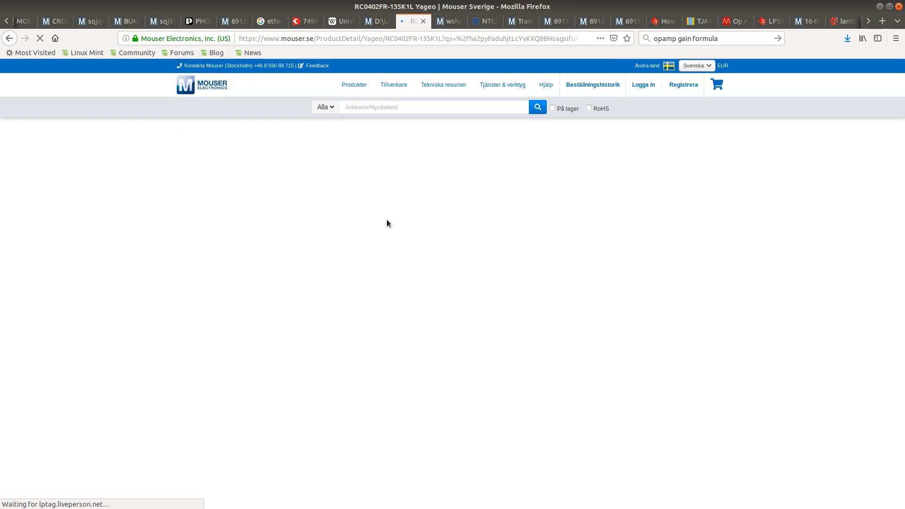
# Step: Compare the RC0402FR-135K1L page's description and resistance specification with the part number in the review sheet
pyautogui.scroll(-5, 361, 364)
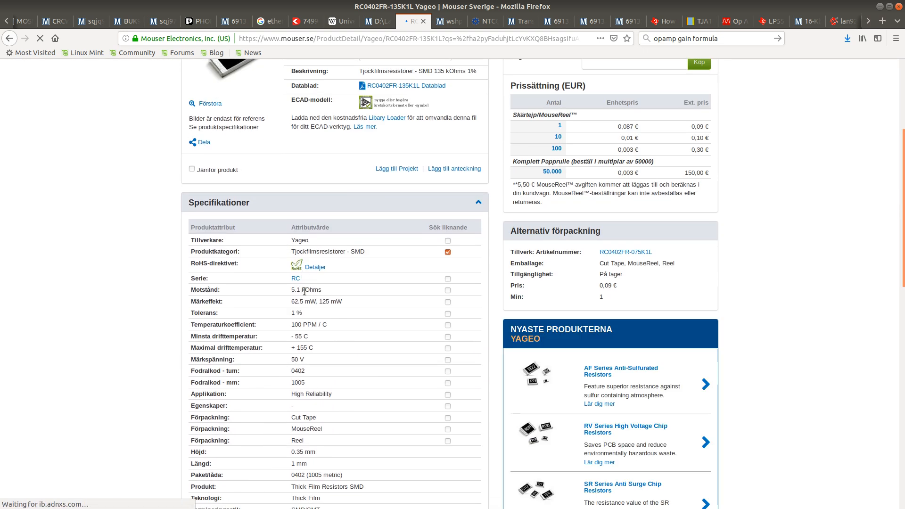
pyautogui.scroll(4, 306, 296)
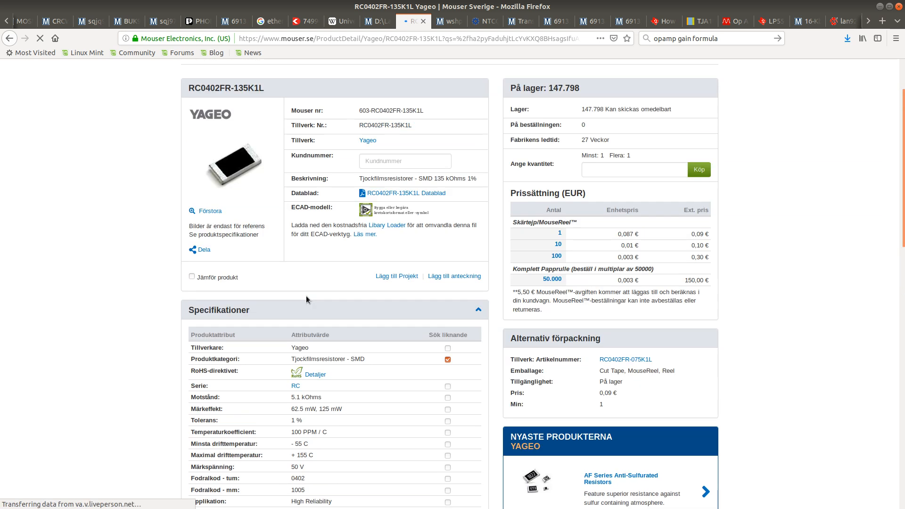
pyautogui.scroll(-3, 307, 296)
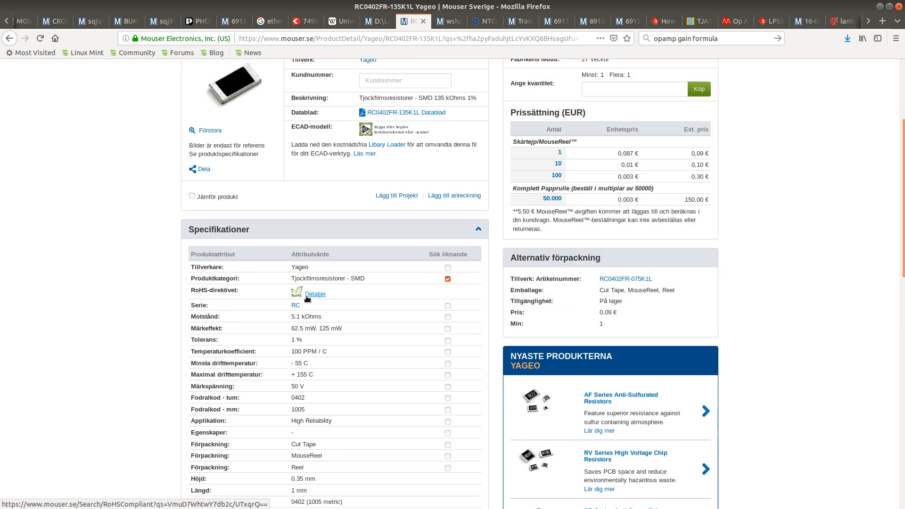
pyautogui.scroll(4, 306, 297)
pyautogui.hotkey('alt', 'Tab')
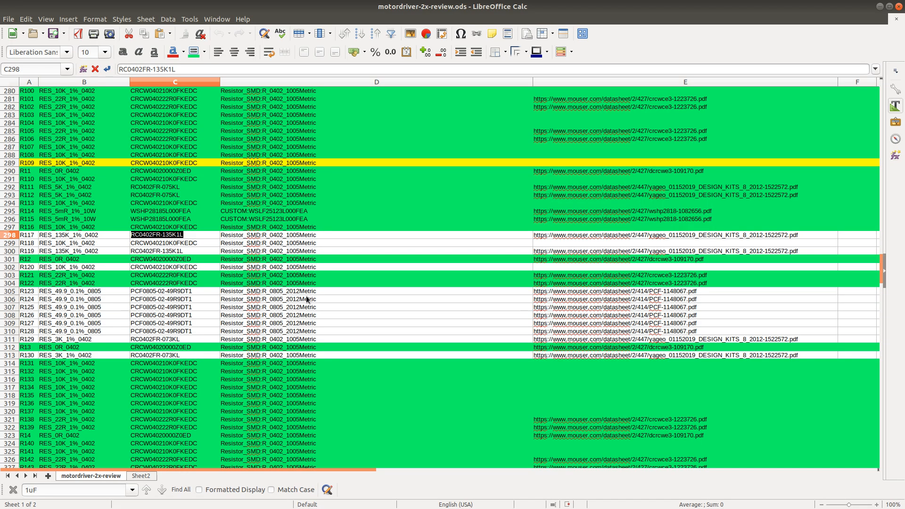
pyautogui.hotkey('alt', 'Tab')
pyautogui.scroll(-2, 307, 296)
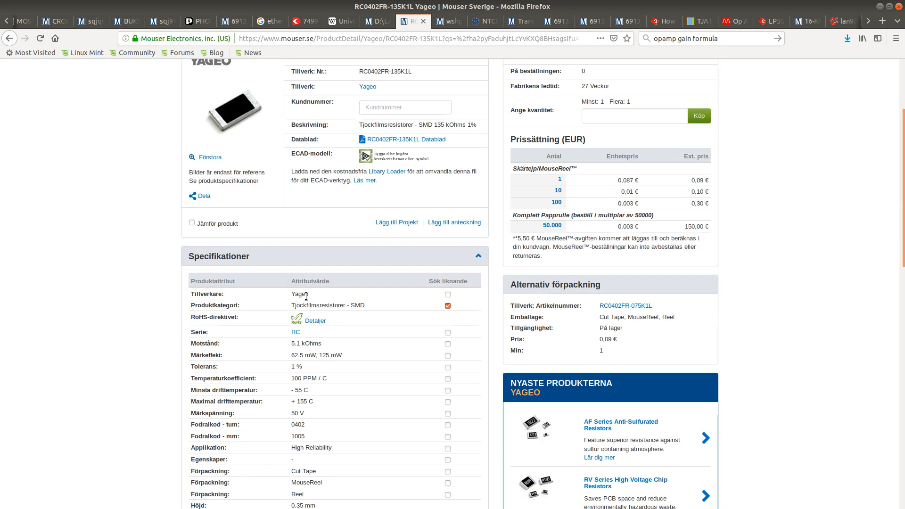
# Step: Search Mouser for "135k 0402" resistors
pyautogui.scroll(3, 306, 296)
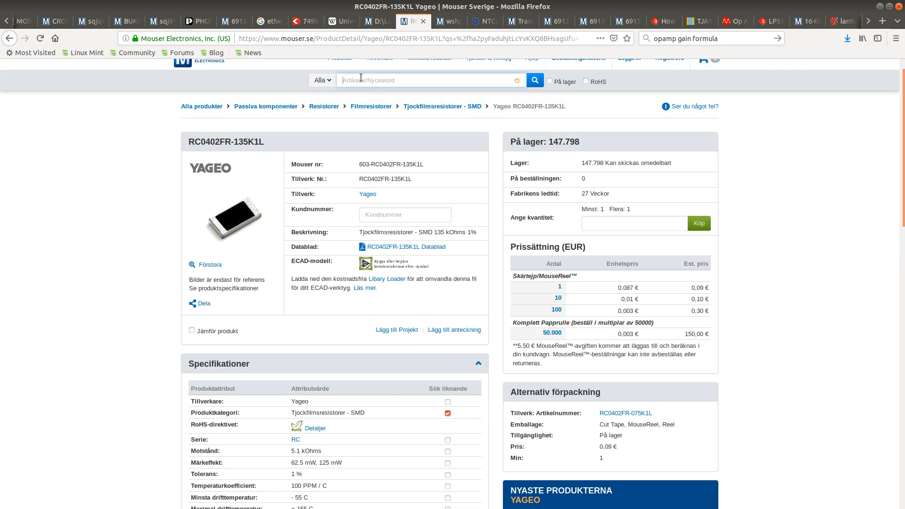
pyautogui.hotkey('alt', 'Tab')
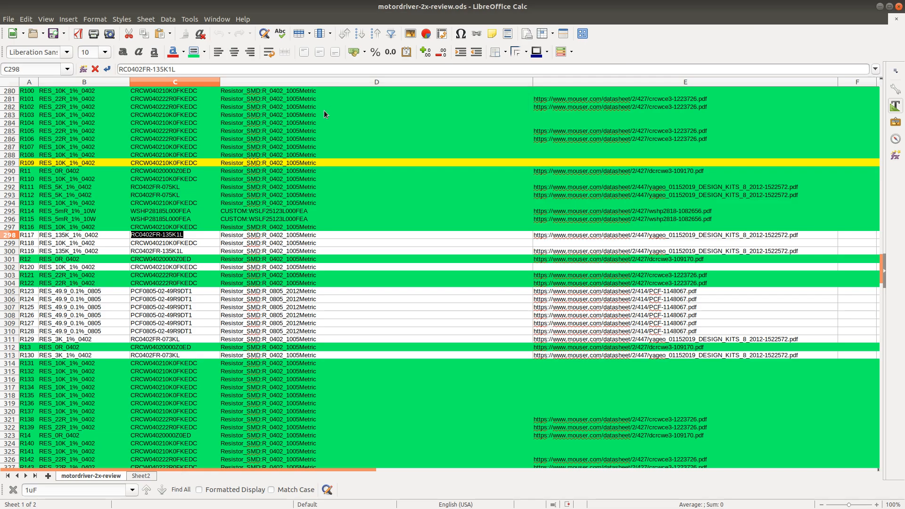
pyautogui.hotkey('alt', 'Tab')
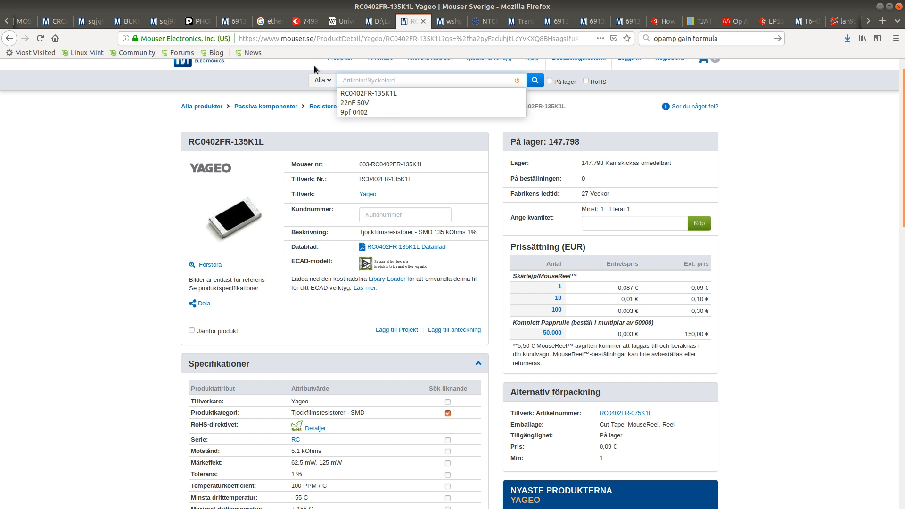
pyautogui.write('135k 0')
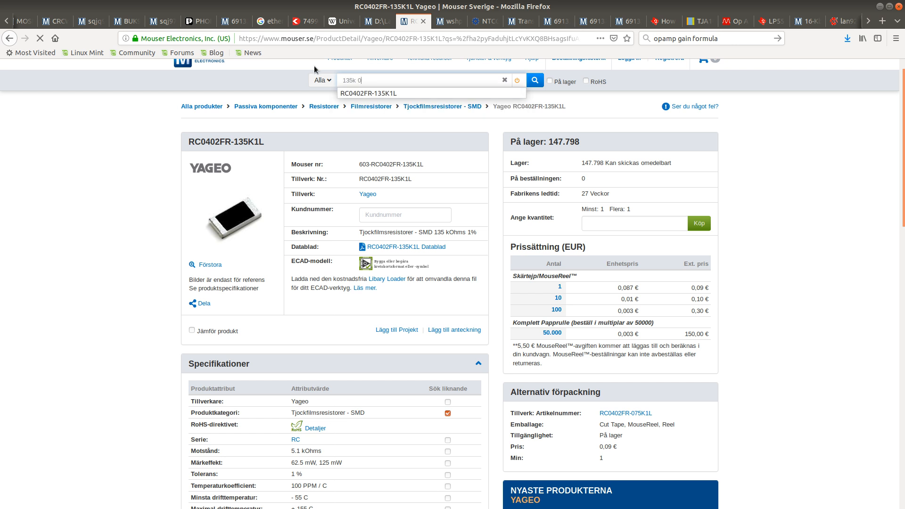
pyautogui.write('402')
pyautogui.press('Return')
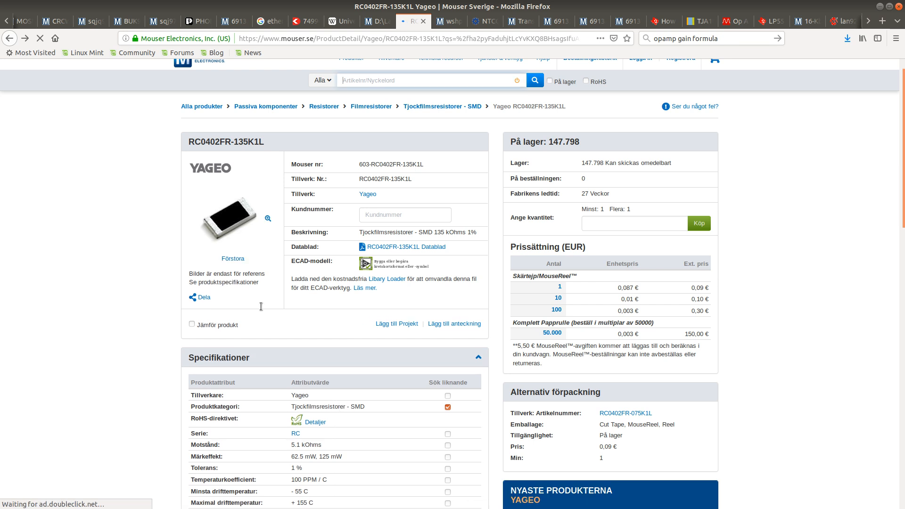
# Step: Bring up the "135k 0402" search results and examine the listed resistors' descriptions and availability
pyautogui.scroll(-3, 259, 235)
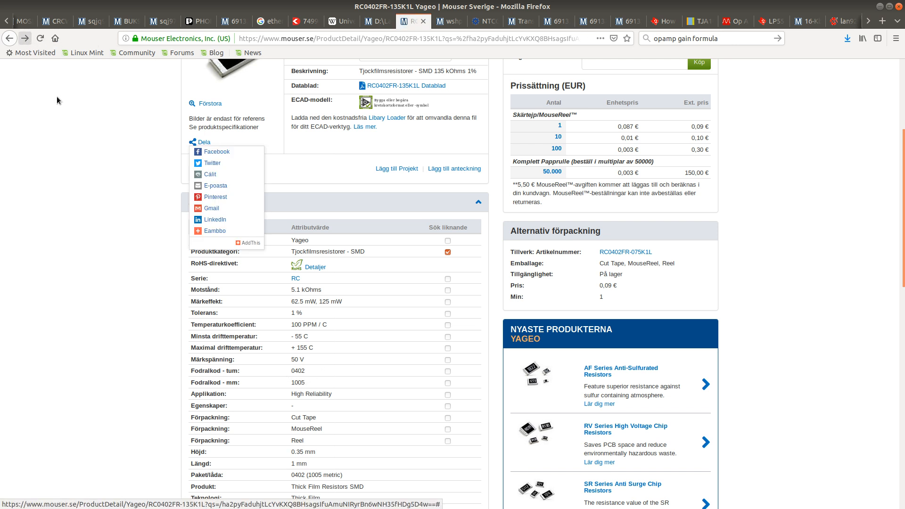
pyautogui.click(25, 38)
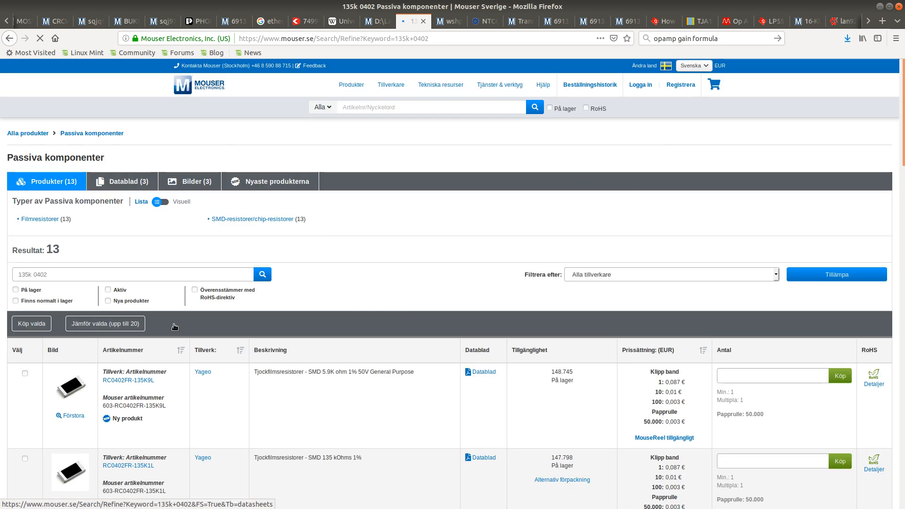
pyautogui.scroll(-3, 231, 462)
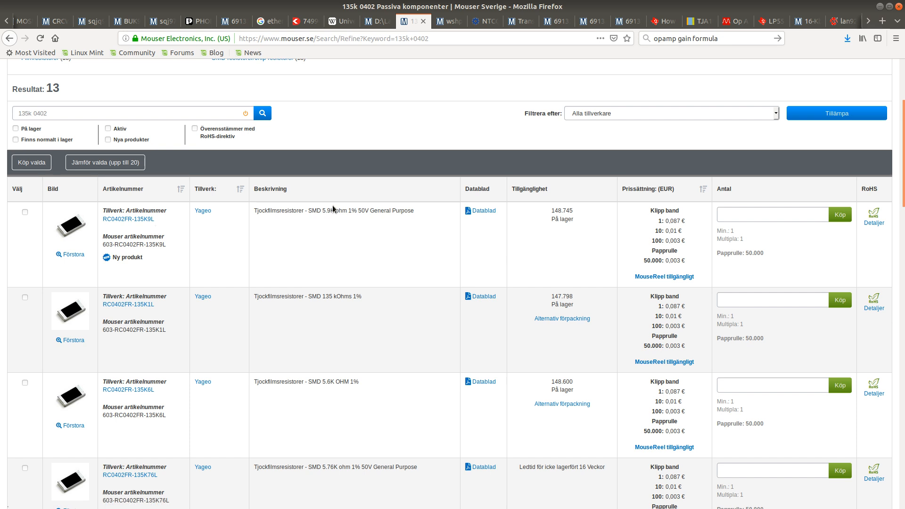
pyautogui.scroll(-2, 409, 229)
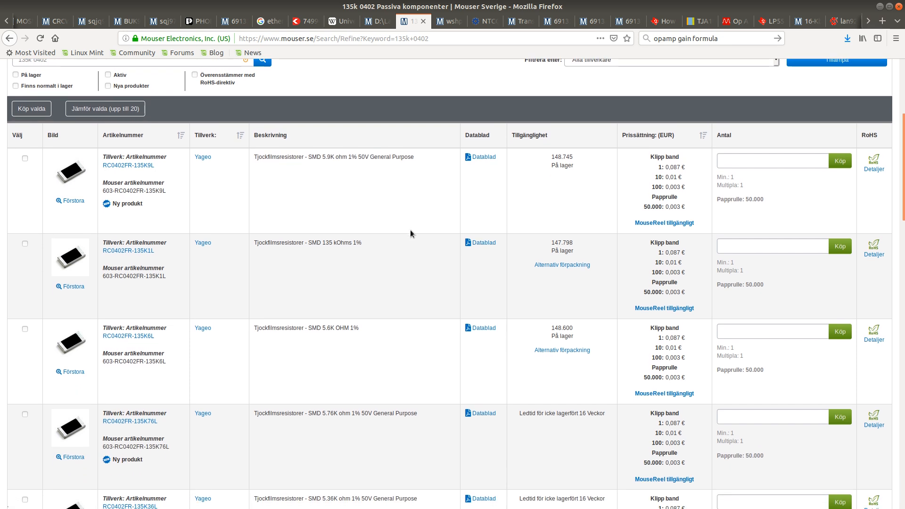
pyautogui.scroll(-3, 410, 233)
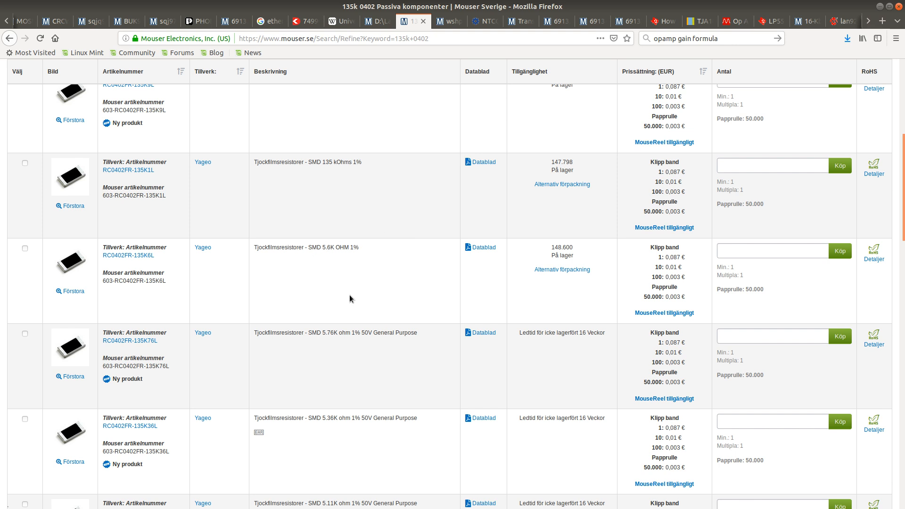
pyautogui.scroll(-5, 350, 297)
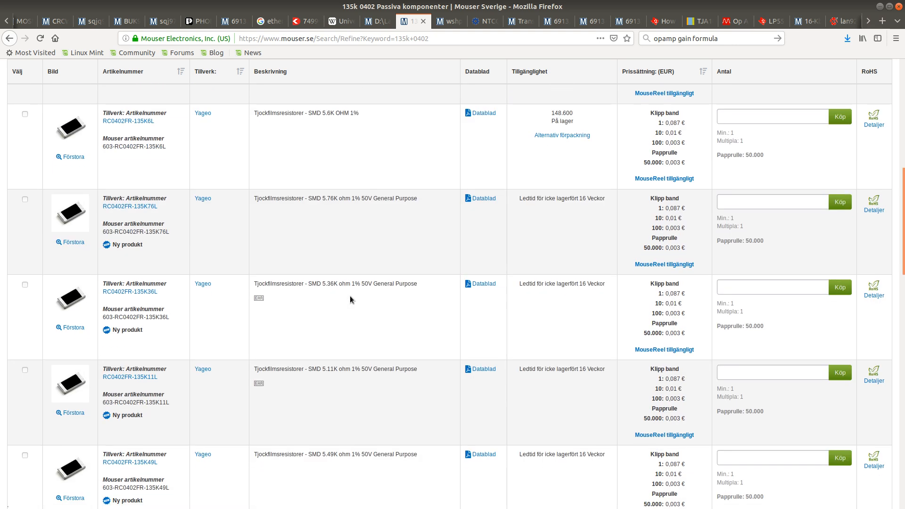
pyautogui.scroll(10, 349, 297)
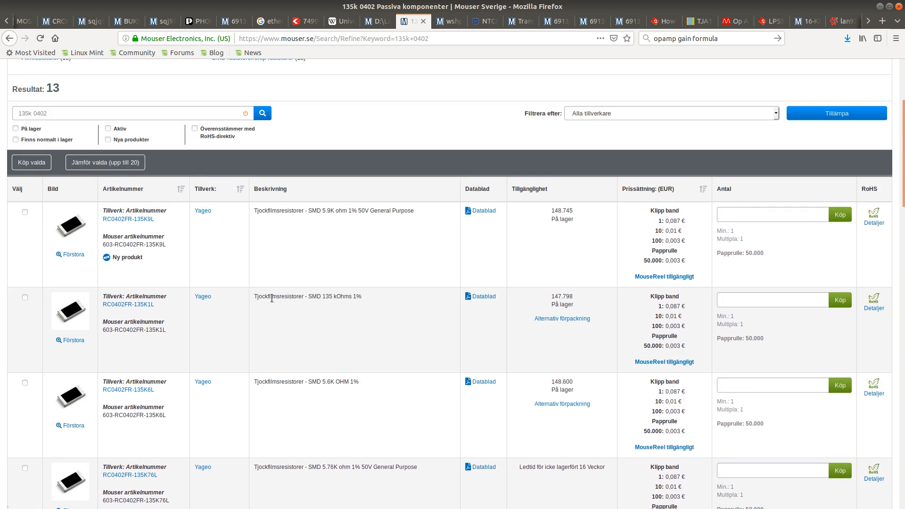
# Step: Check the description and resistance specification on the RC0402FR-135K1L product page, then recheck its description in the "135k 0402" search results
pyautogui.click(141, 305)
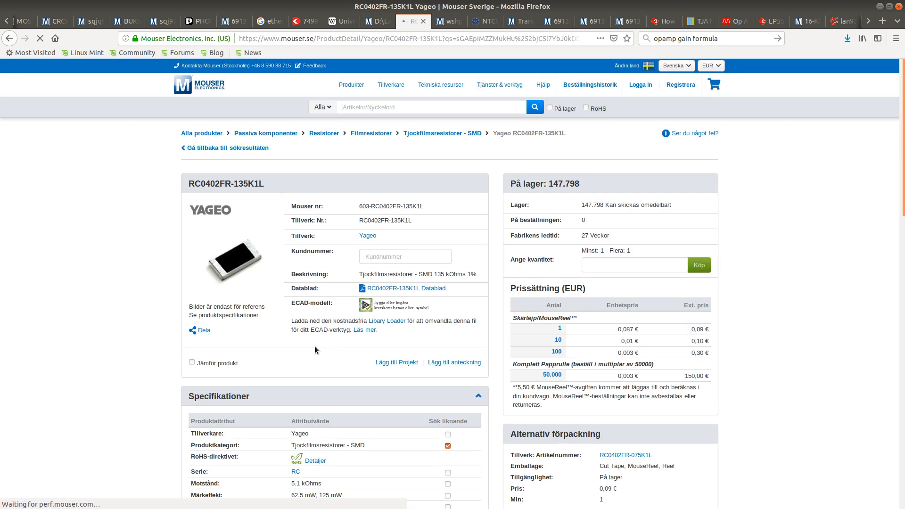
pyautogui.scroll(-1, 315, 350)
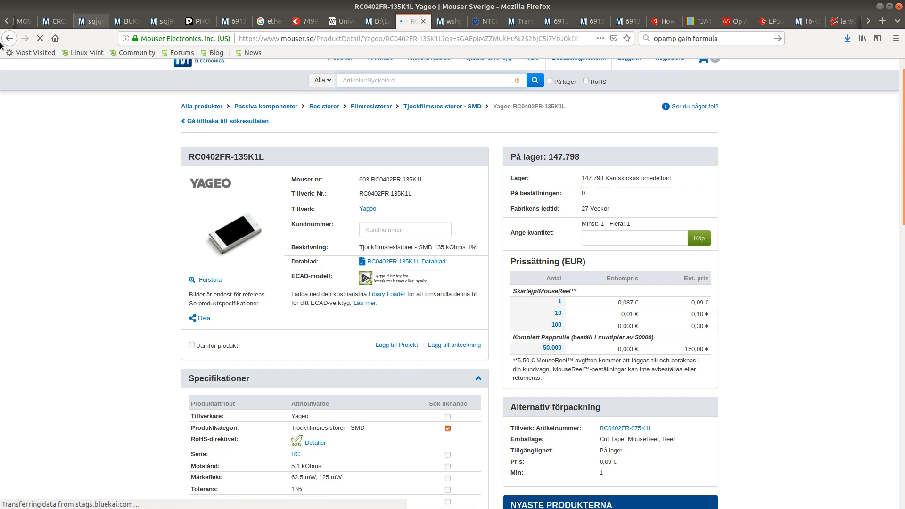
pyautogui.hotkey('alt', 'Left')
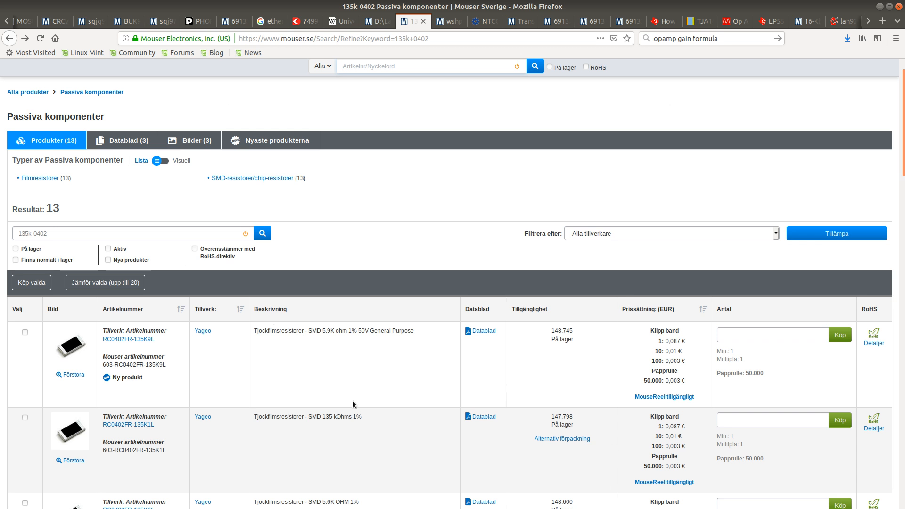
pyautogui.moveTo(258, 417); pyautogui.dragTo(355, 417)
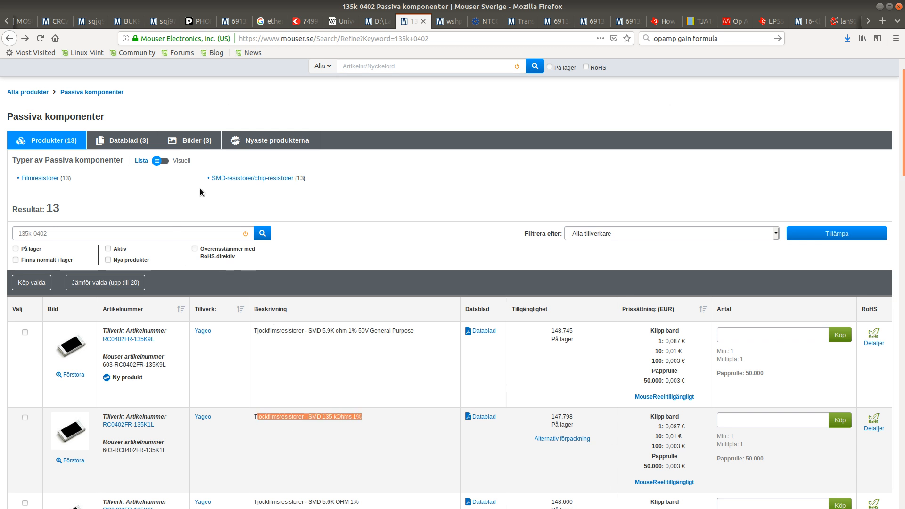
pyautogui.scroll(-2, 243, 196)
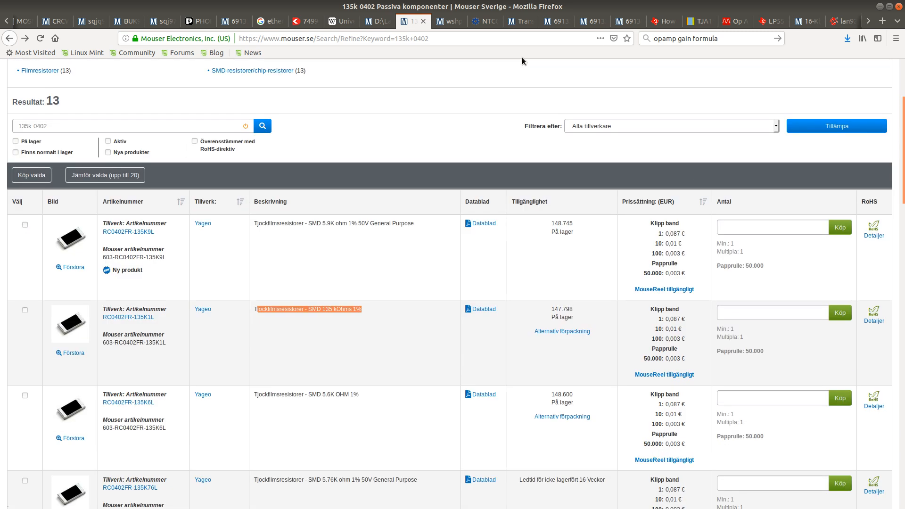
pyautogui.scroll(2, 281, 116)
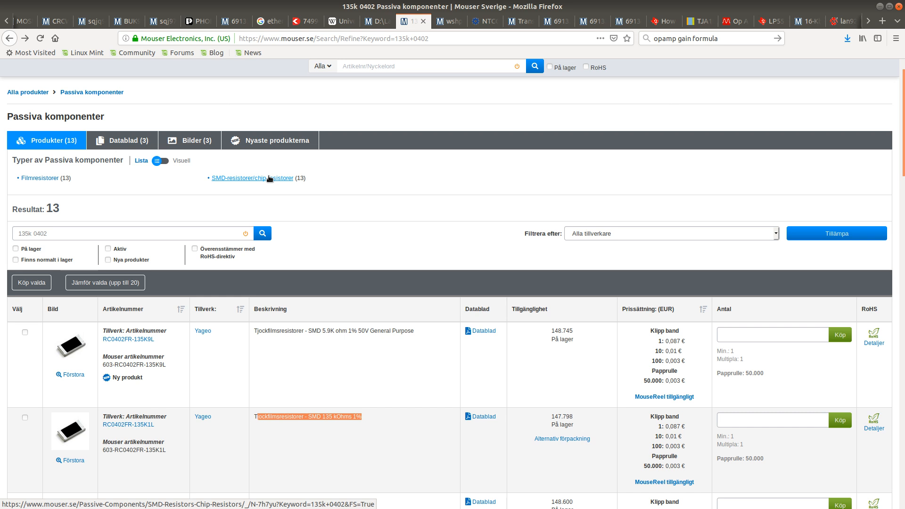
# Step: Narrow the "135k 0402" results to SMD chip resistors with a resistance of 135 kOhms
pyautogui.click(270, 179)
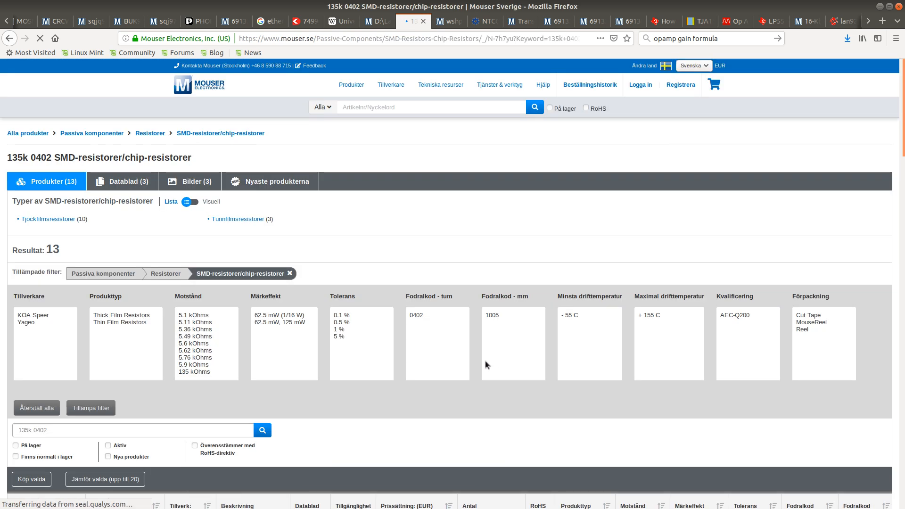
pyautogui.scroll(-2, 218, 212)
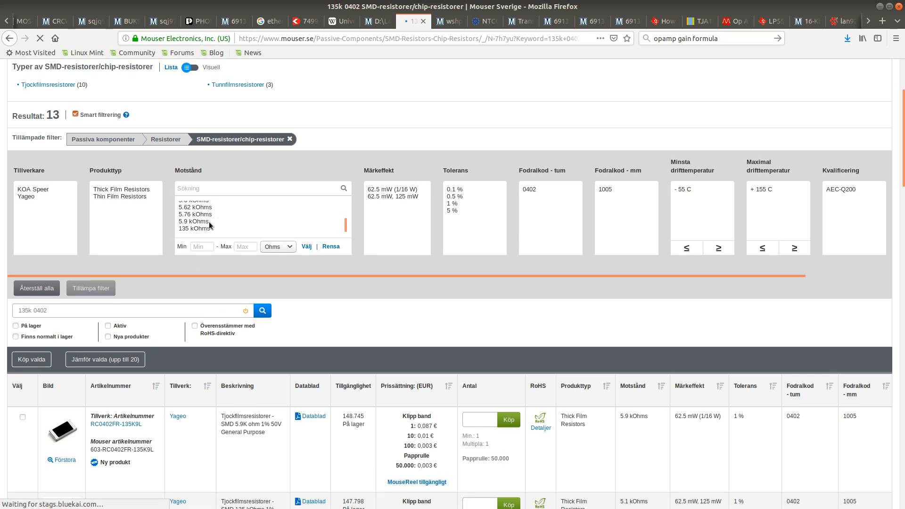
pyautogui.click(201, 228)
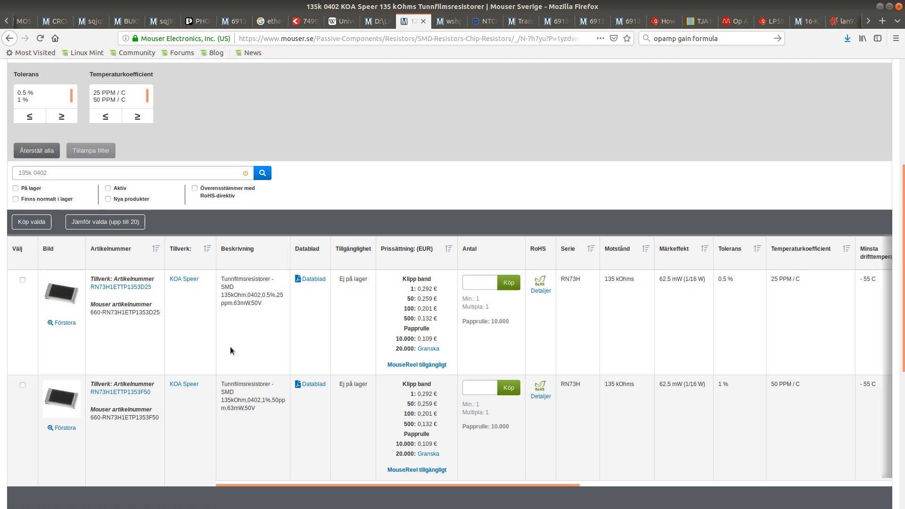
# Step: Open the full SMD chip resistor category without the keyword and filter it to a resistance of 135 kOhms
pyautogui.scroll(5, 231, 348)
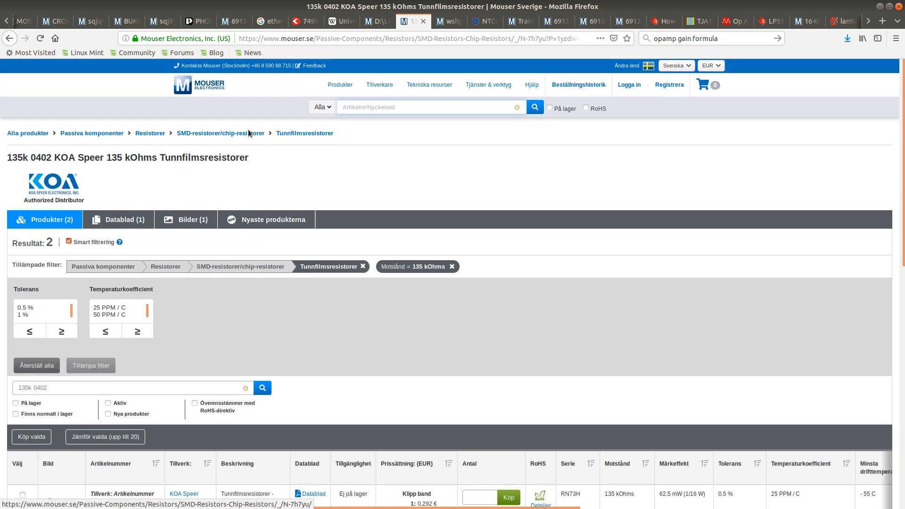
pyautogui.click(203, 135)
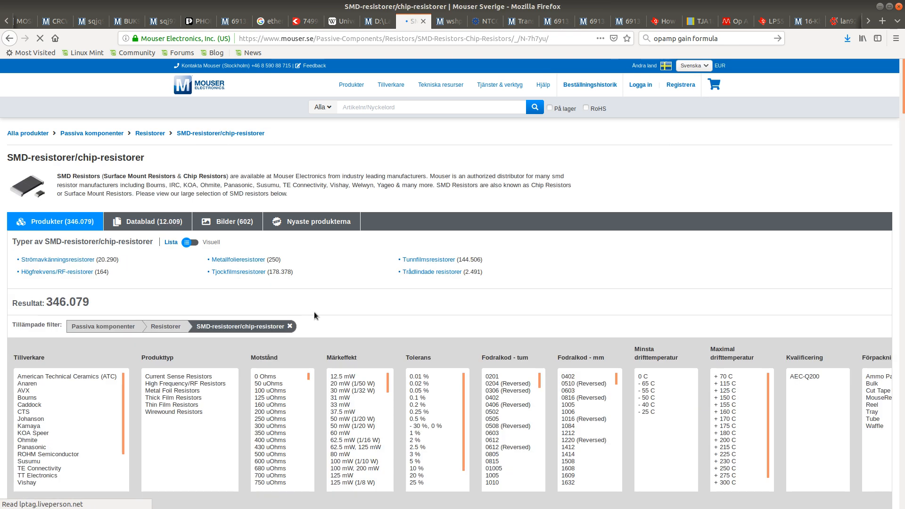
pyautogui.scroll(-5, 313, 311)
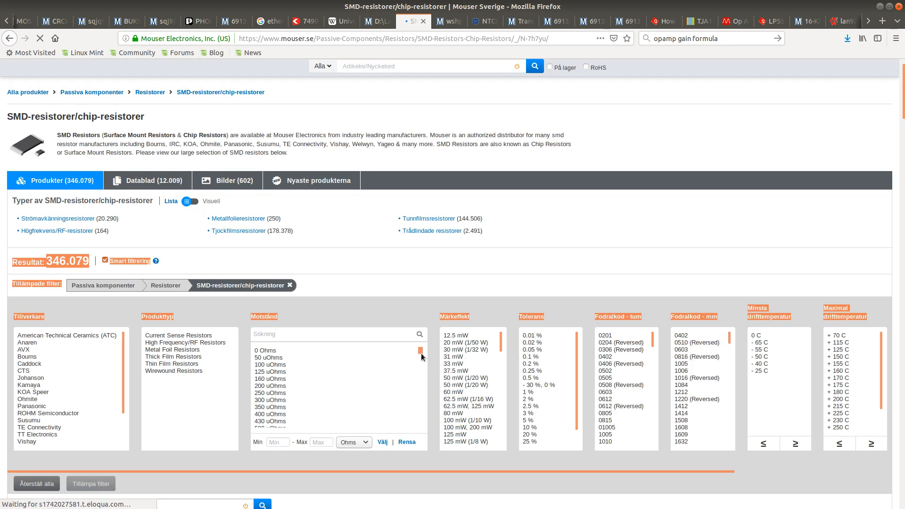
pyautogui.moveTo(422, 357); pyautogui.dragTo(421, 410)
pyautogui.scroll(-5, 312, 403)
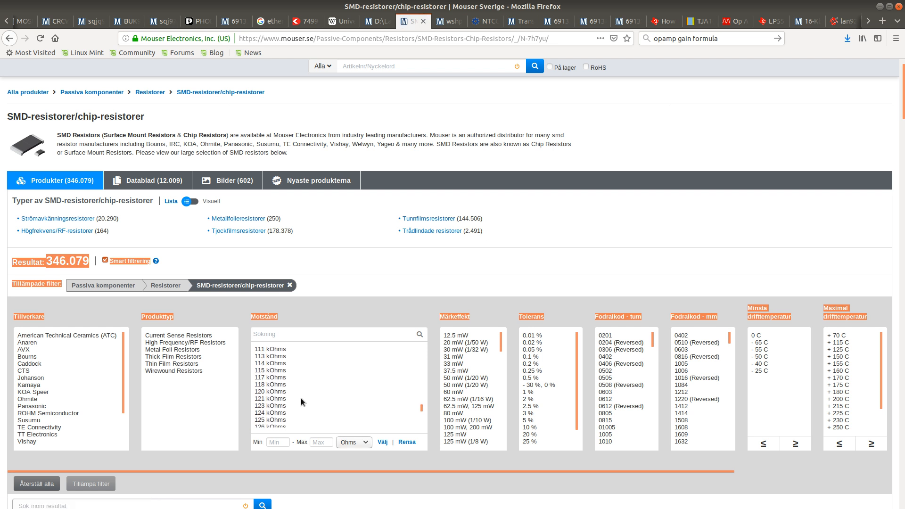
pyautogui.scroll(-3, 269, 389)
pyautogui.click(267, 406)
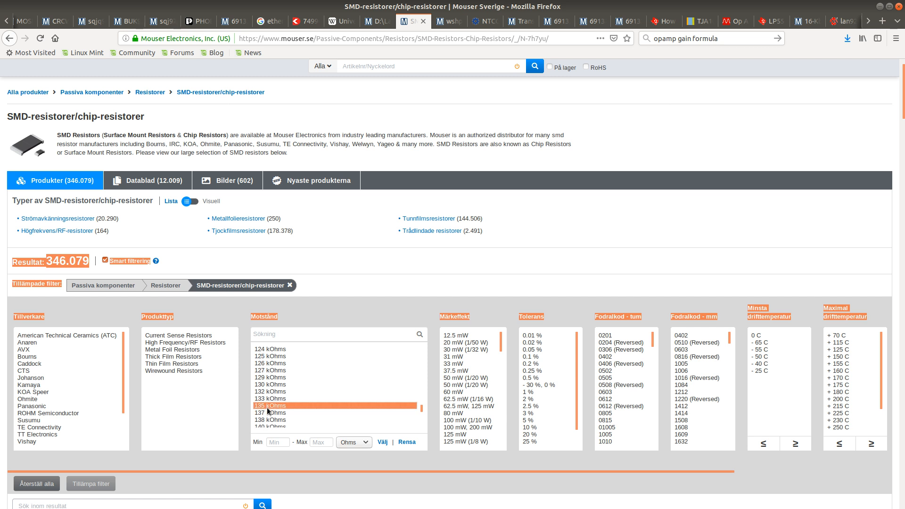
pyautogui.click(90, 486)
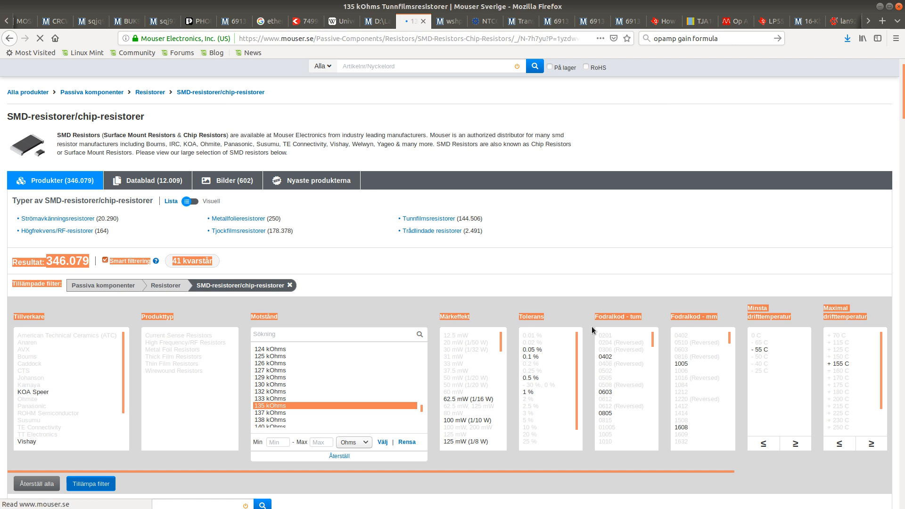
# Step: Filter the 135 kOhms thin film resistors to the 0402 inch case code
pyautogui.scroll(-5, 527, 330)
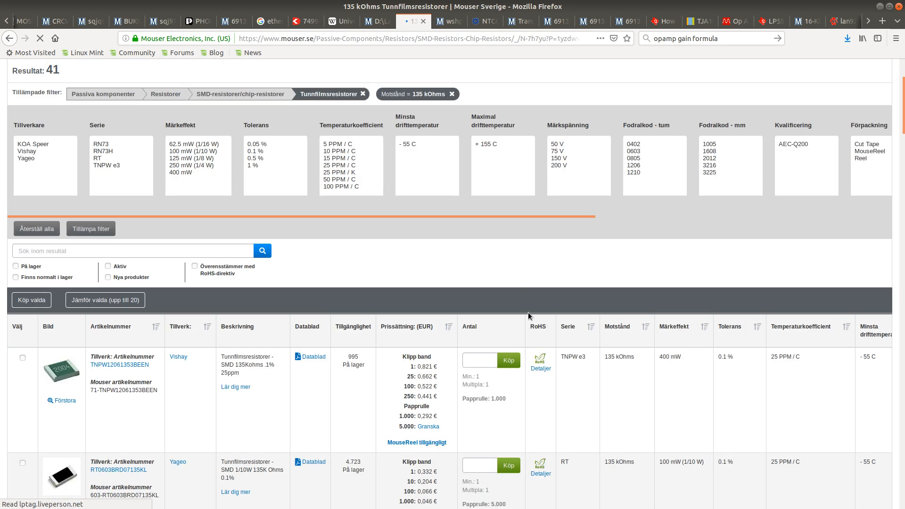
pyautogui.scroll(3, 557, 171)
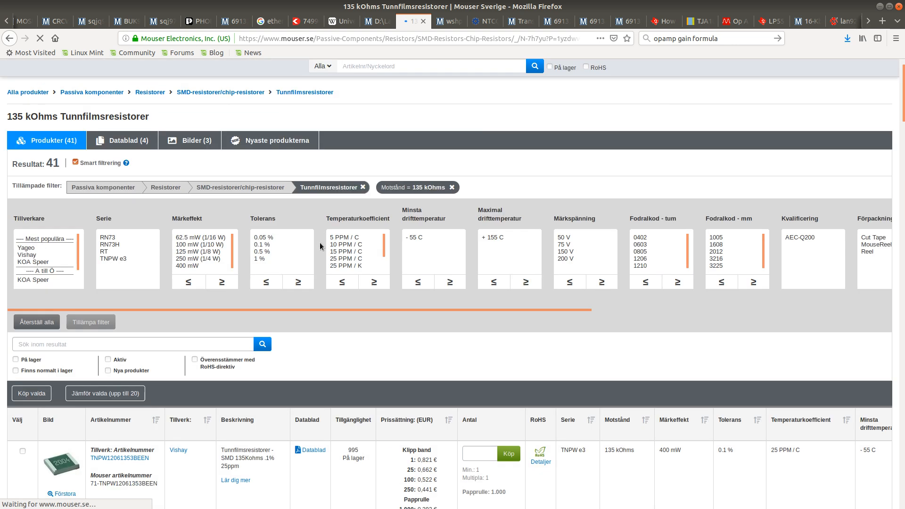
pyautogui.click(641, 239)
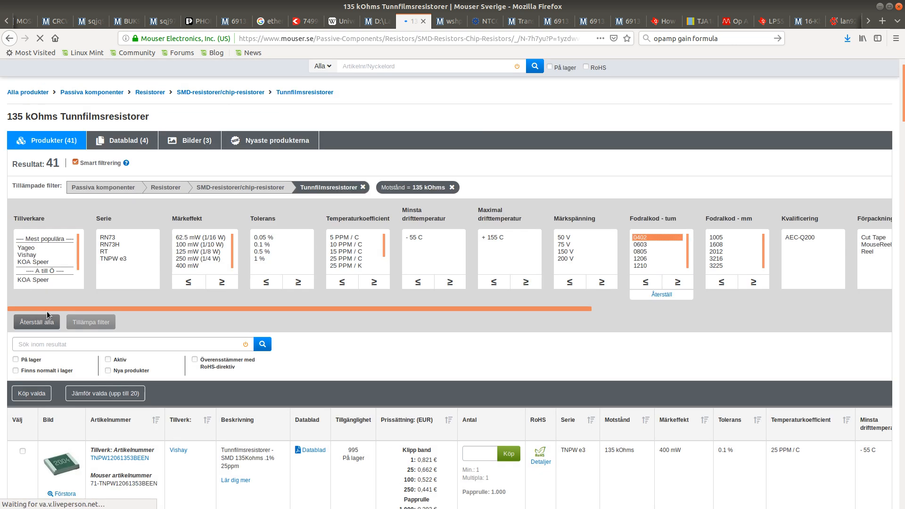
pyautogui.click(91, 323)
pyautogui.click(90, 324)
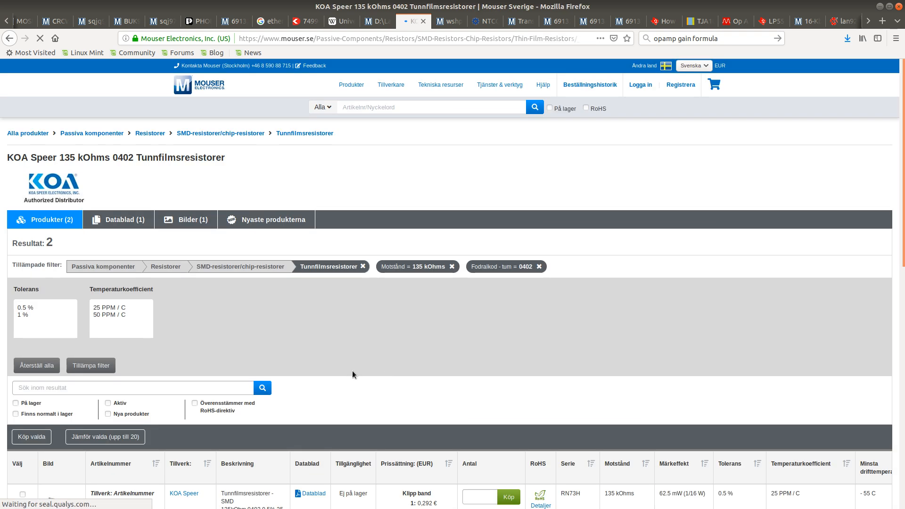
# Step: Examine the availability of the 135 kOhms 0402 resistors and check the R117/R118 divider in the Eeschema schematic
pyautogui.scroll(-5, 326, 413)
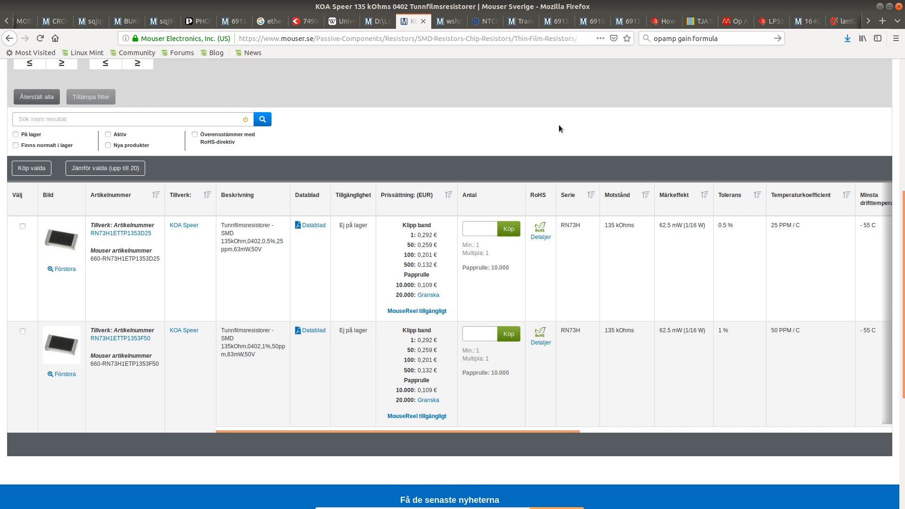
pyautogui.scroll(6, 338, 219)
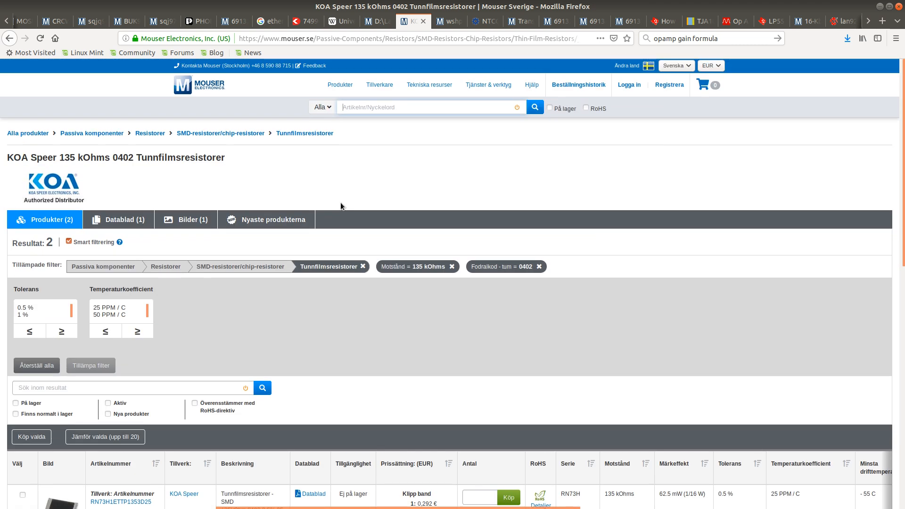
pyautogui.scroll(-2, 342, 206)
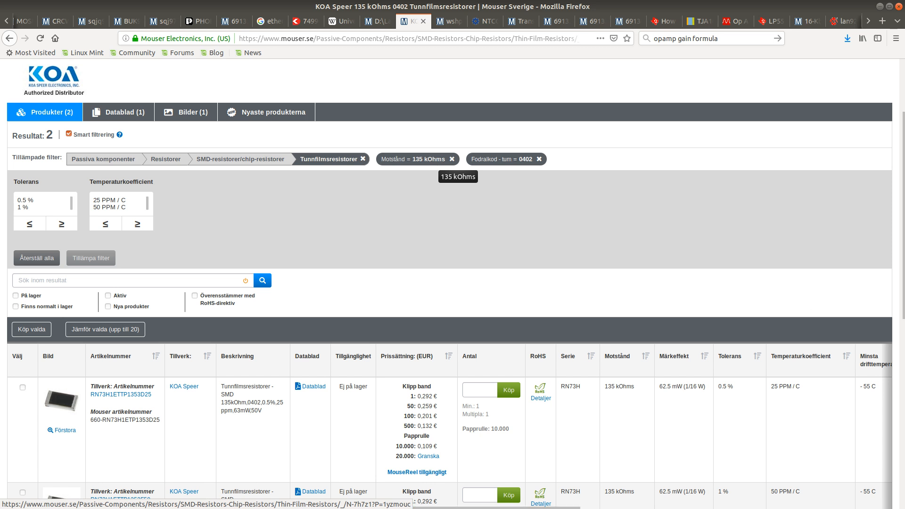
pyautogui.hotkey('alt', 'Tab')
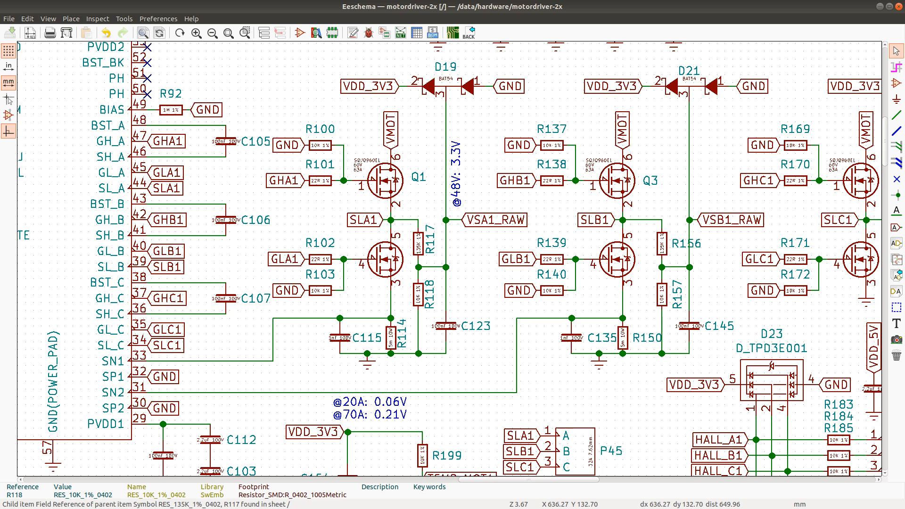
pyautogui.hotkey('alt', 'Tab')
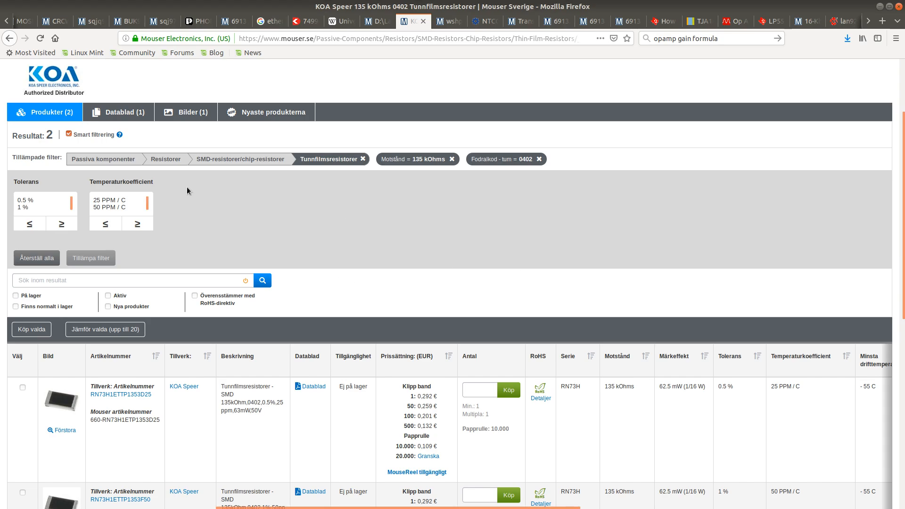
pyautogui.scroll(-1, 309, 218)
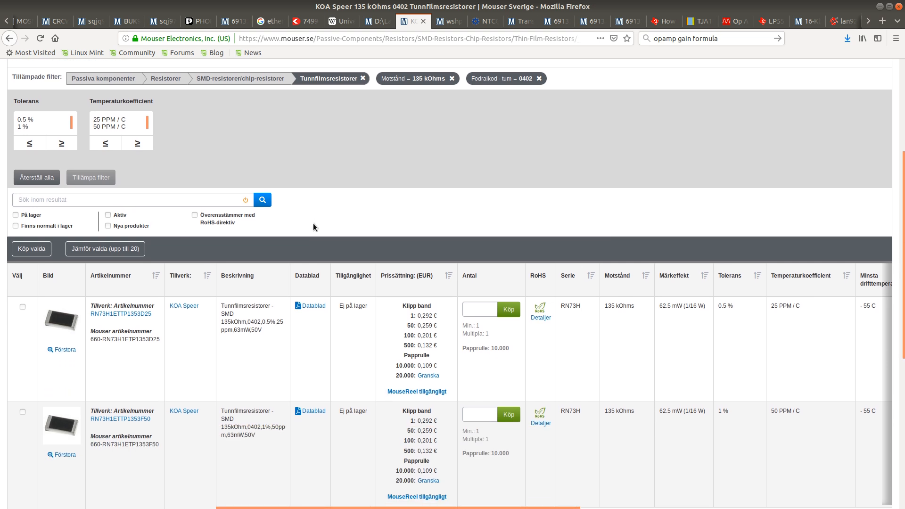
pyautogui.scroll(2, 273, 218)
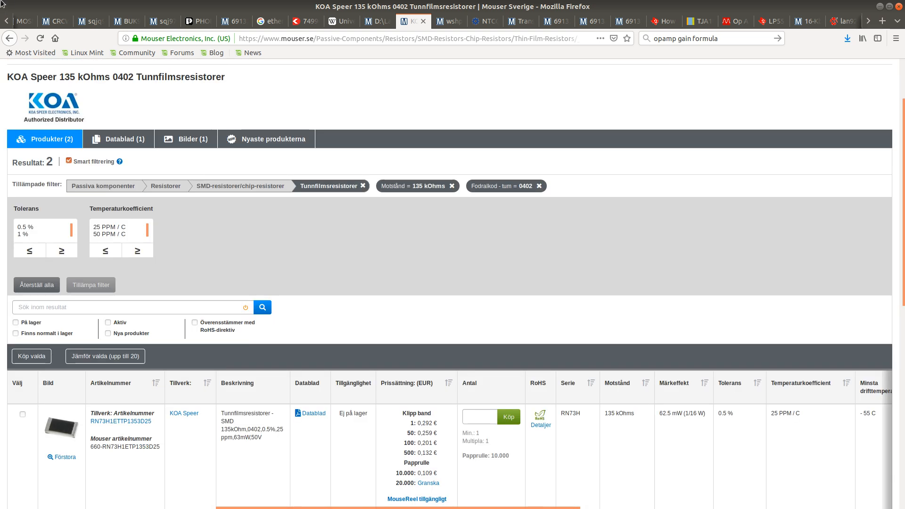
# Step: Return to the 135 kOhms resistor list without the 0402 filter applied and examine the listed parts
pyautogui.click(12, 40)
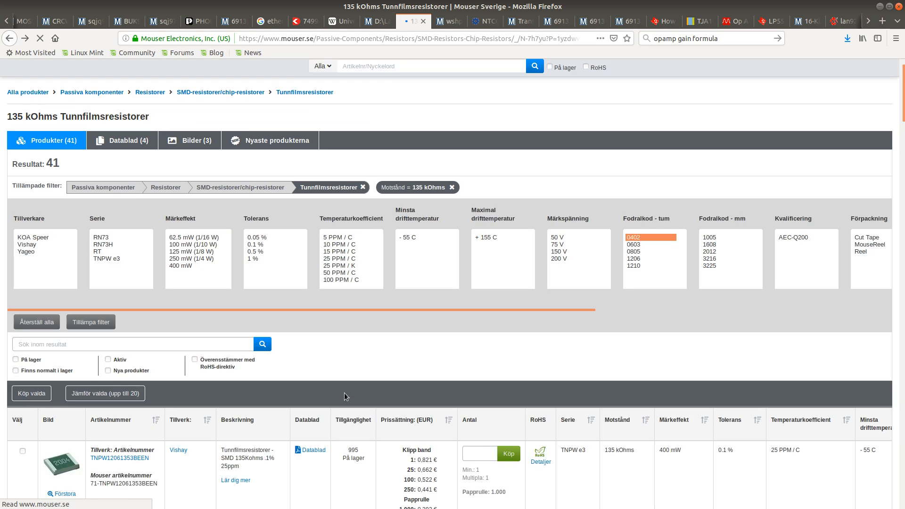
pyautogui.scroll(-5, 368, 372)
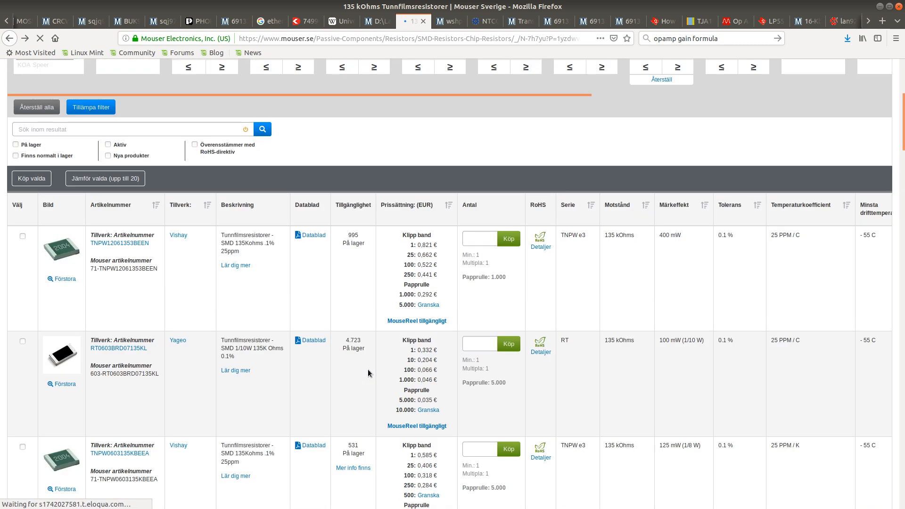
pyautogui.scroll(4, 366, 375)
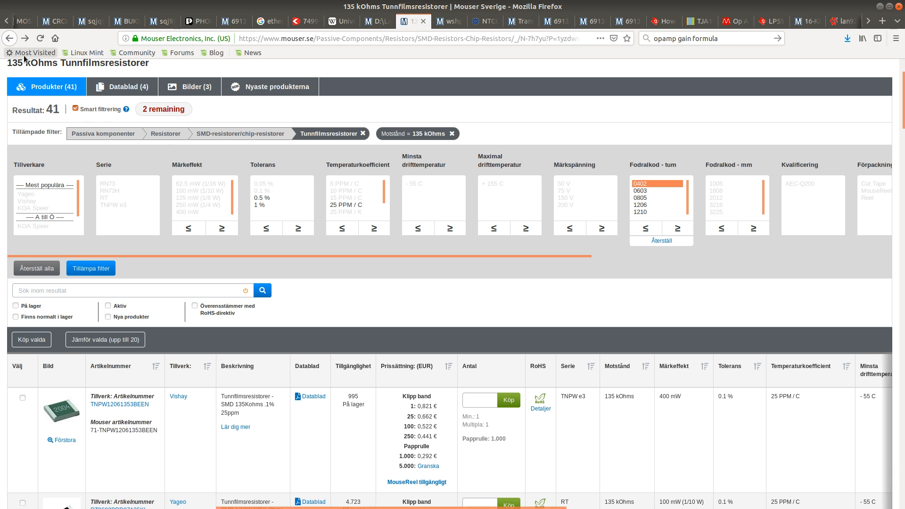
# Step: Return to the full SMD chip resistor category and filter it to resistances from 130 to 140 kOhms
pyautogui.click(10, 37)
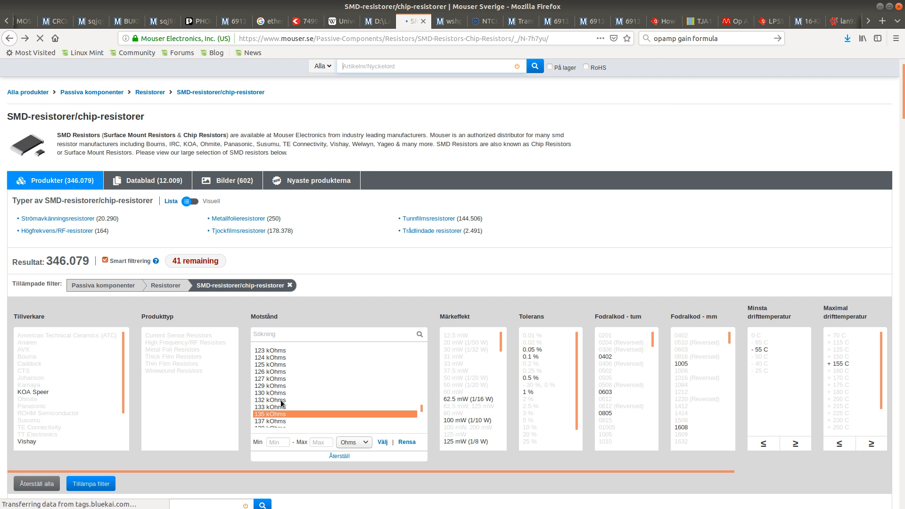
pyautogui.click(308, 393)
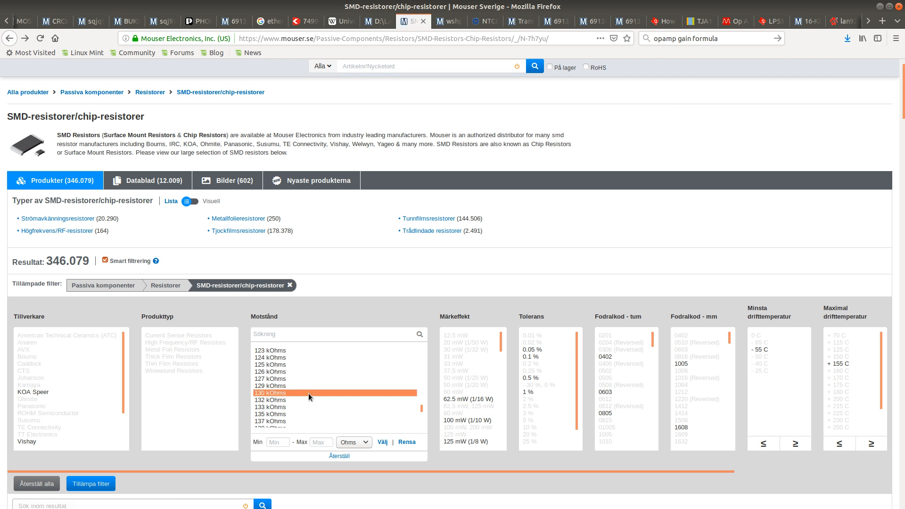
pyautogui.scroll(-3, 308, 393)
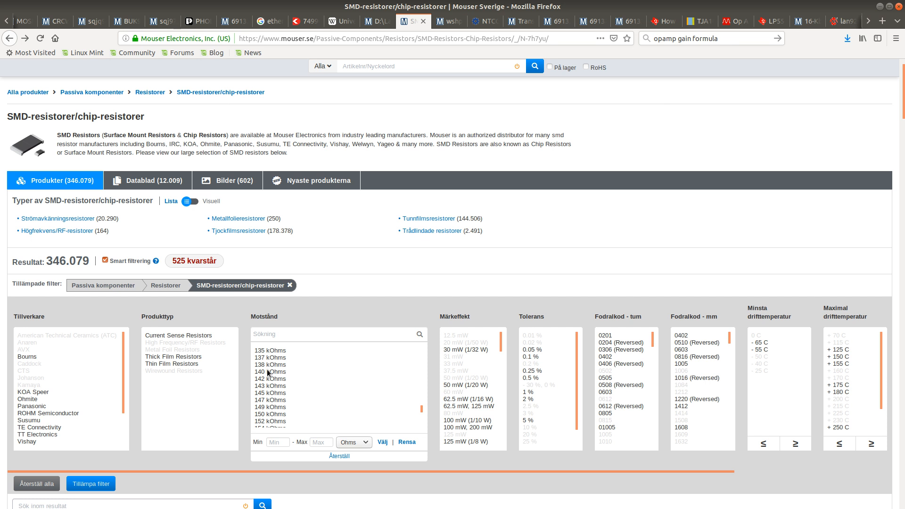
pyautogui.keyDown('shift'); pyautogui.click(267, 370); pyautogui.keyUp('shift')
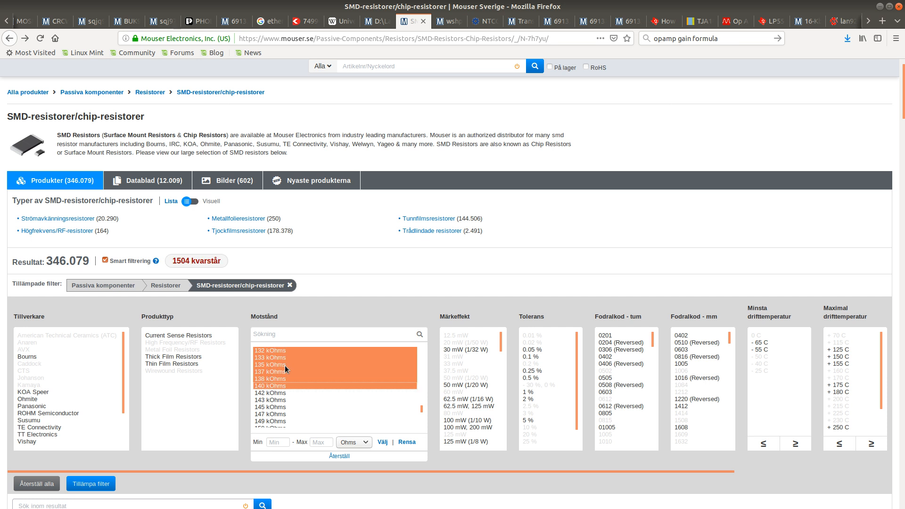
pyautogui.click(85, 483)
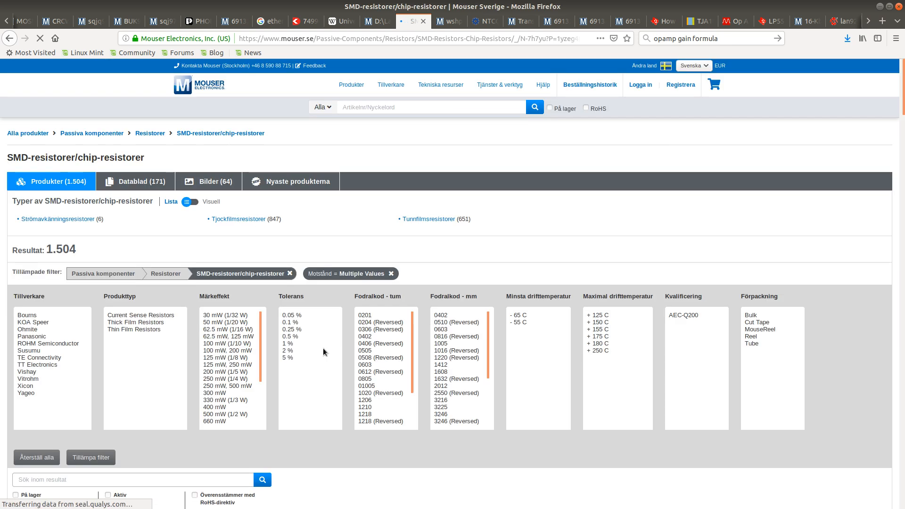
pyautogui.scroll(-3, 218, 317)
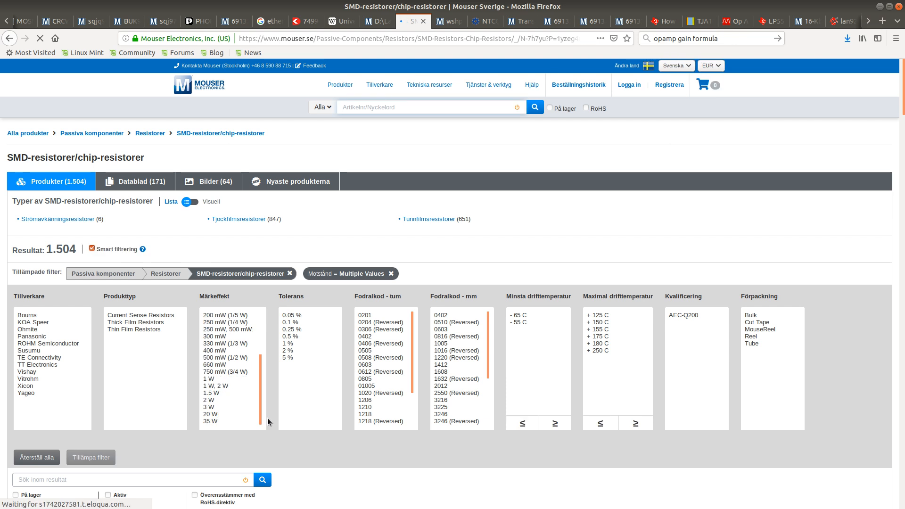
# Step: Filter the 130 to 140 kOhms SMD chip resistors to the 0402 inch case code
pyautogui.scroll(-5, 312, 476)
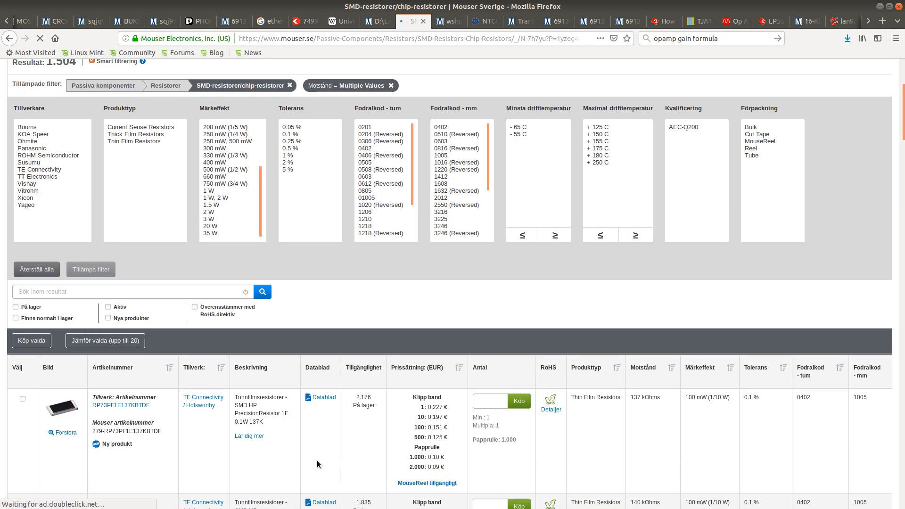
pyautogui.click(364, 149)
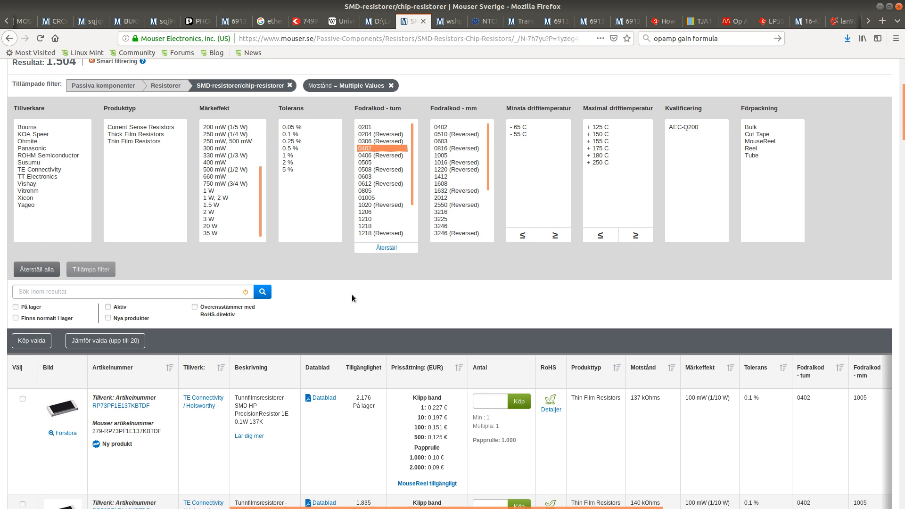
pyautogui.scroll(3, 335, 299)
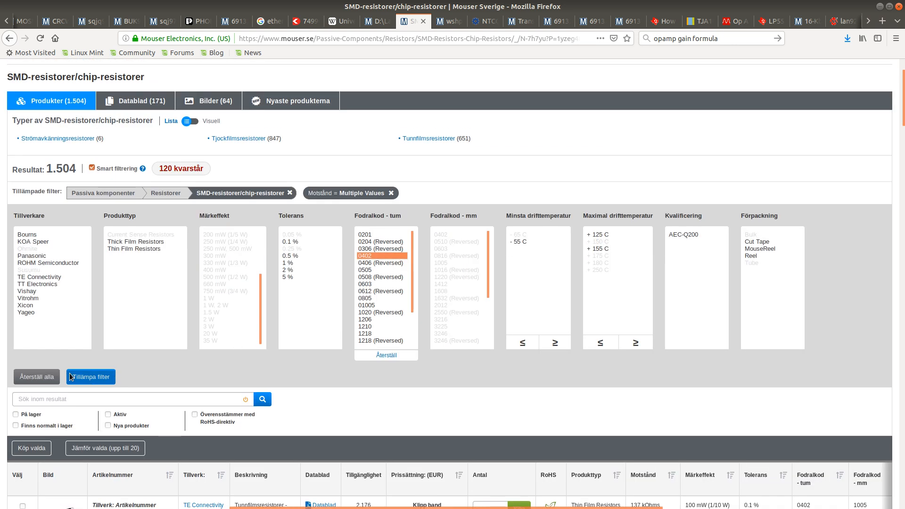
pyautogui.click(89, 379)
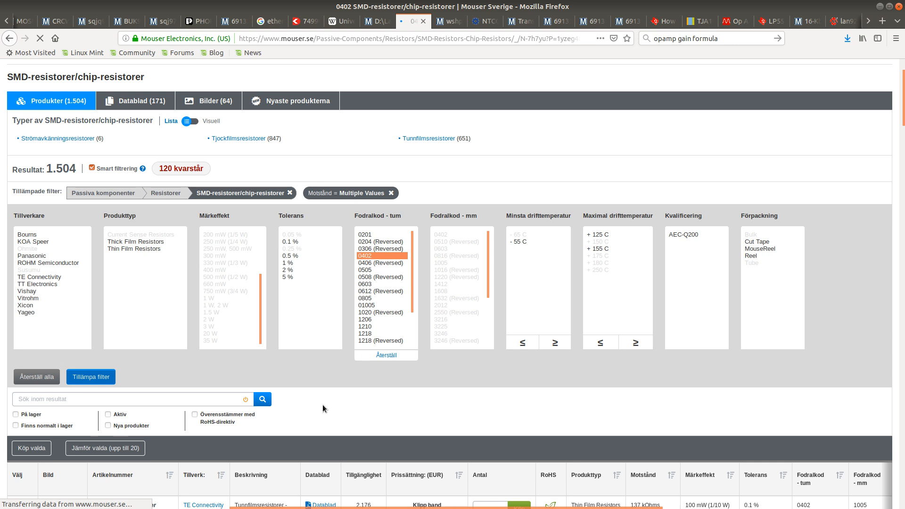
# Step: Sort the filtered 0402 resistors by price and examine the resistance and stock of the cheapest parts
pyautogui.scroll(-6, 340, 405)
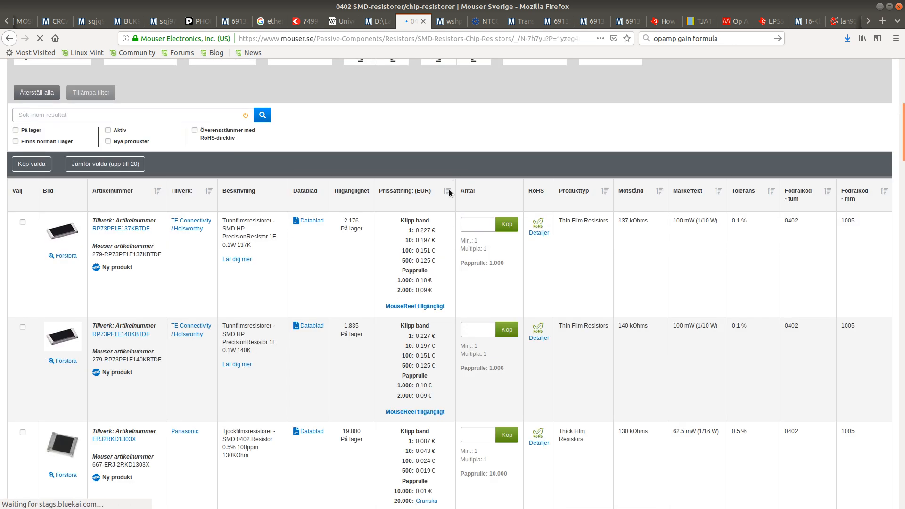
pyautogui.click(447, 191)
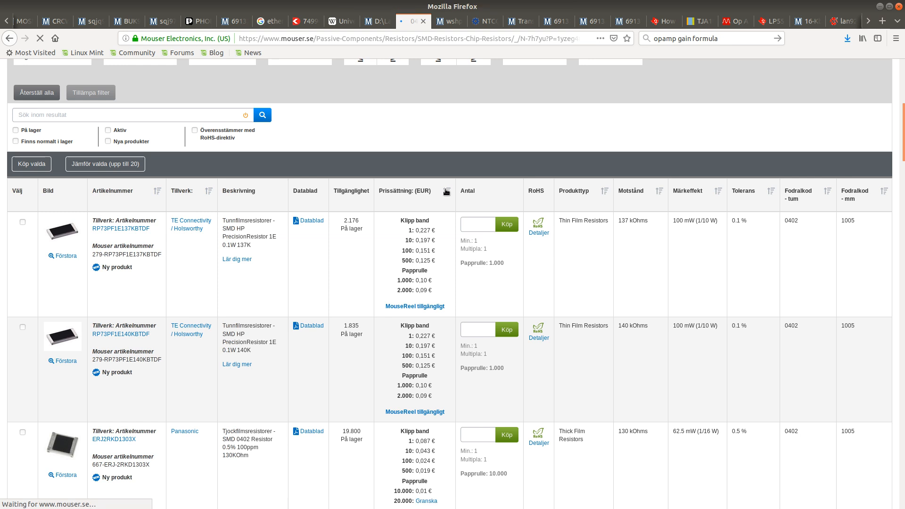
pyautogui.scroll(-5, 428, 224)
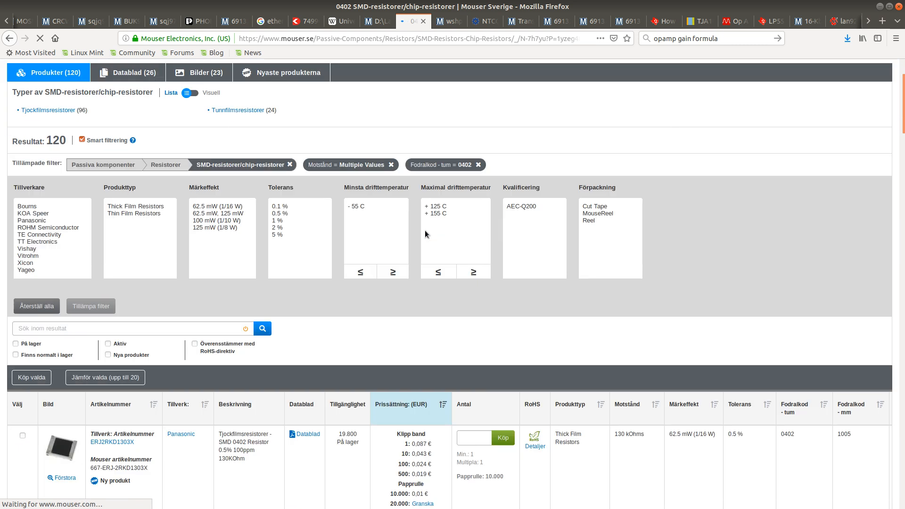
pyautogui.scroll(-5, 425, 230)
pyautogui.scroll(-3, 425, 230)
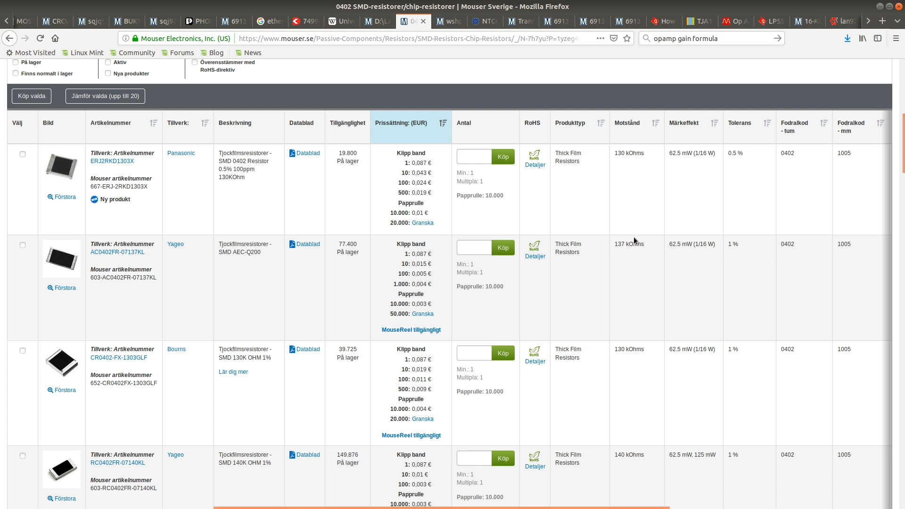
pyautogui.scroll(-2, 627, 293)
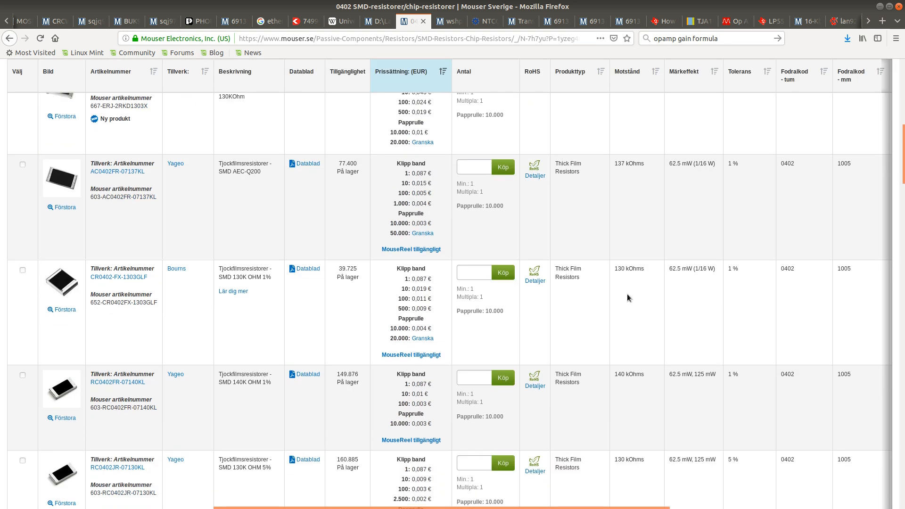
pyautogui.scroll(2, 627, 295)
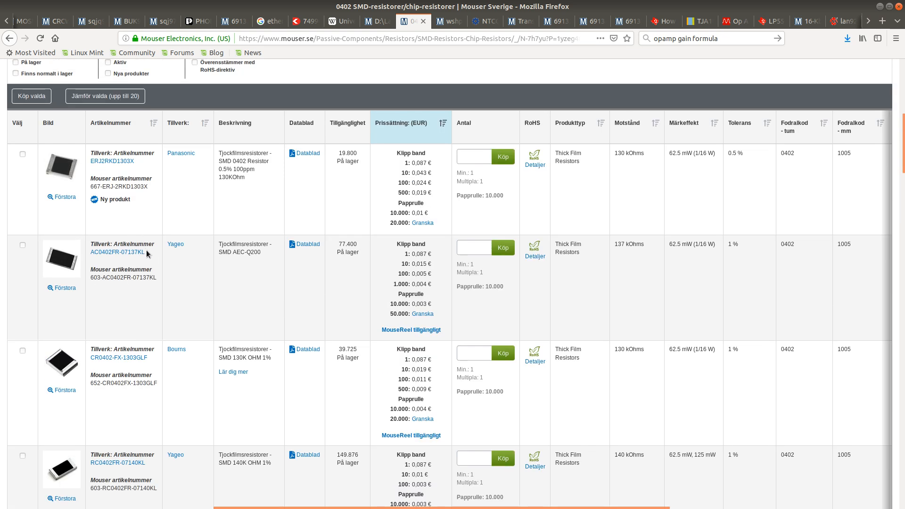
# Step: Switch to the calculator and compute the divider output for a 137 kOhms resistor at 48 V as 10÷(137+10)×48
pyautogui.moveTo(146, 250); pyautogui.dragTo(89, 250)
pyautogui.hotkey('alt', 'Tab')
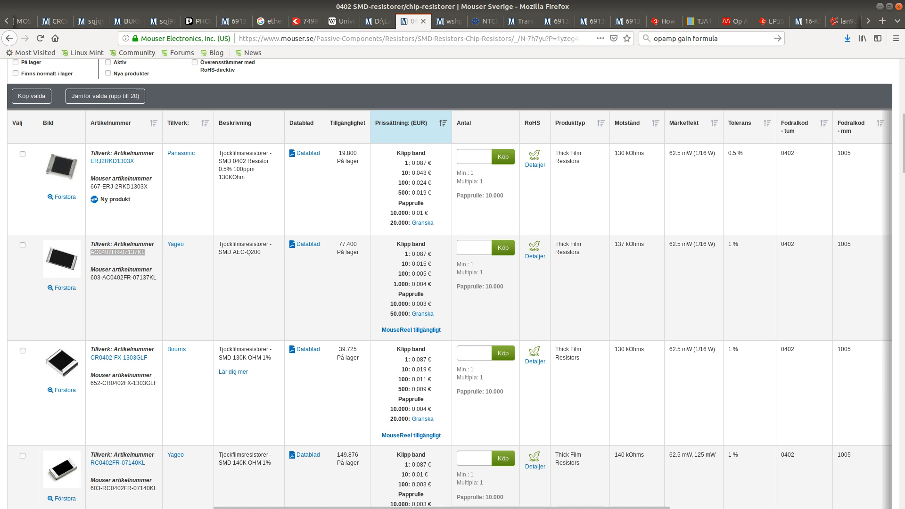
pyautogui.hotkey('alt', 'Tab')
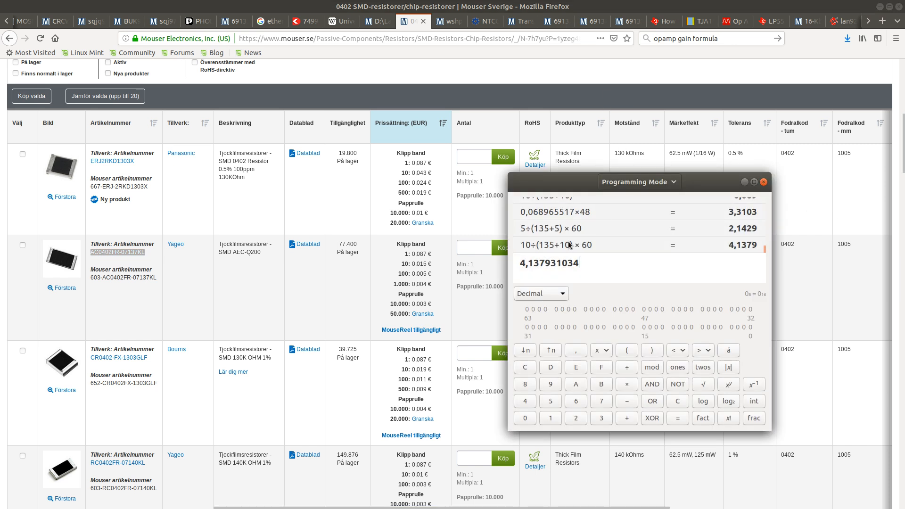
pyautogui.click(564, 246)
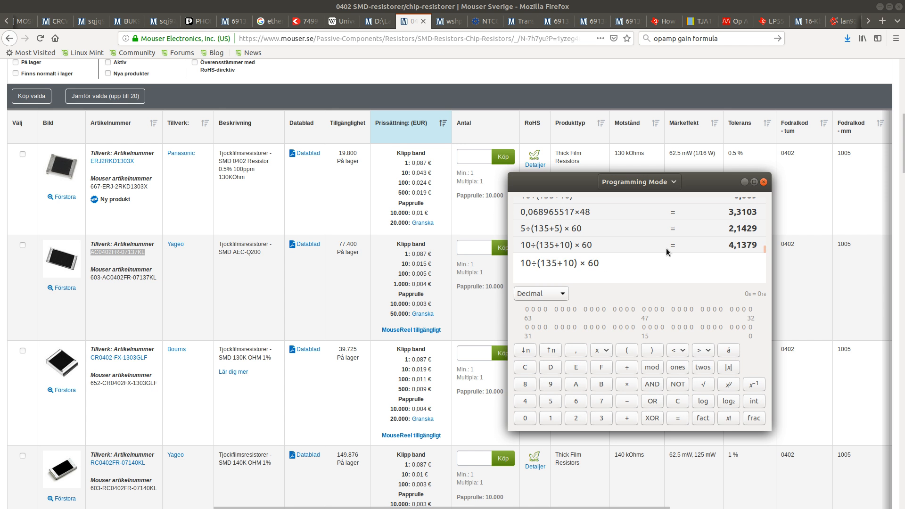
pyautogui.press('BackSpace')
pyautogui.write('7')
pyautogui.press('End')
pyautogui.press('BackSpace')
pyautogui.press('BackSpace')
pyautogui.write('48')
pyautogui.press('Return')
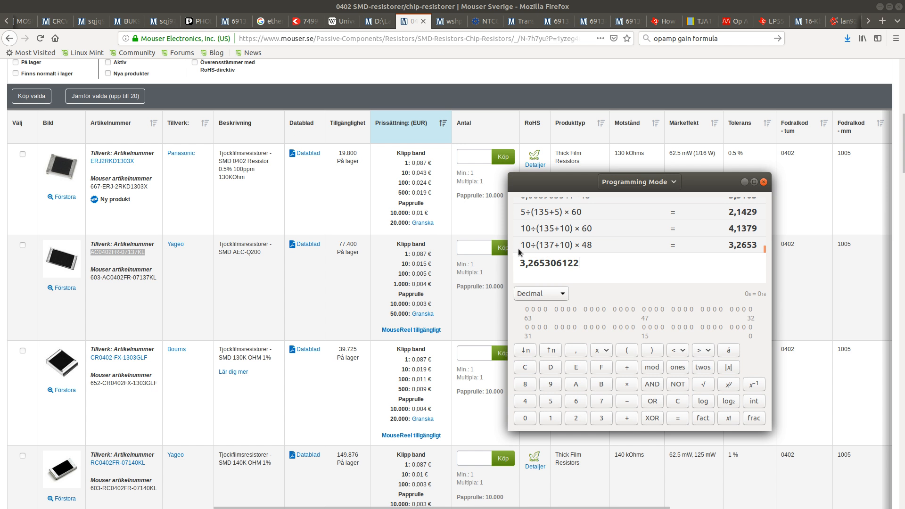
# Step: Open the Mouser product page of the Yageo AC0402FR-07137KL resistor and examine its specifications
pyautogui.click(519, 88)
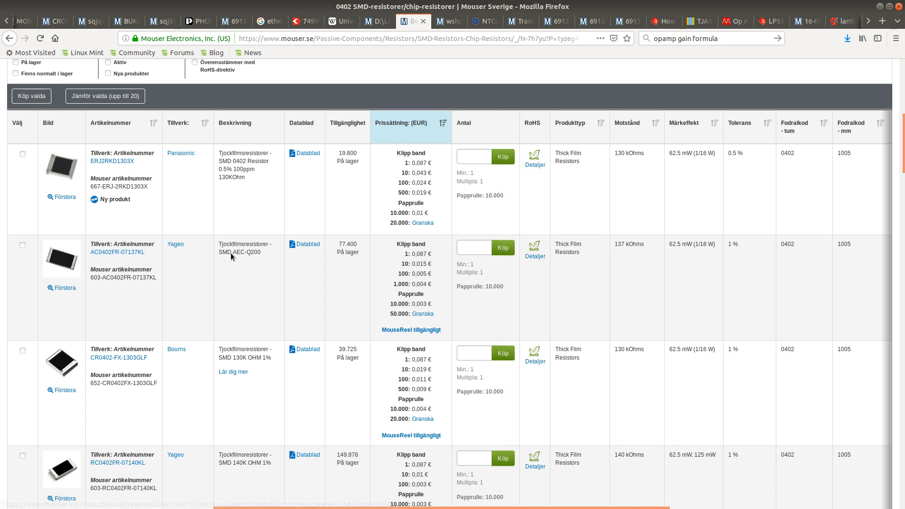
pyautogui.click(139, 254)
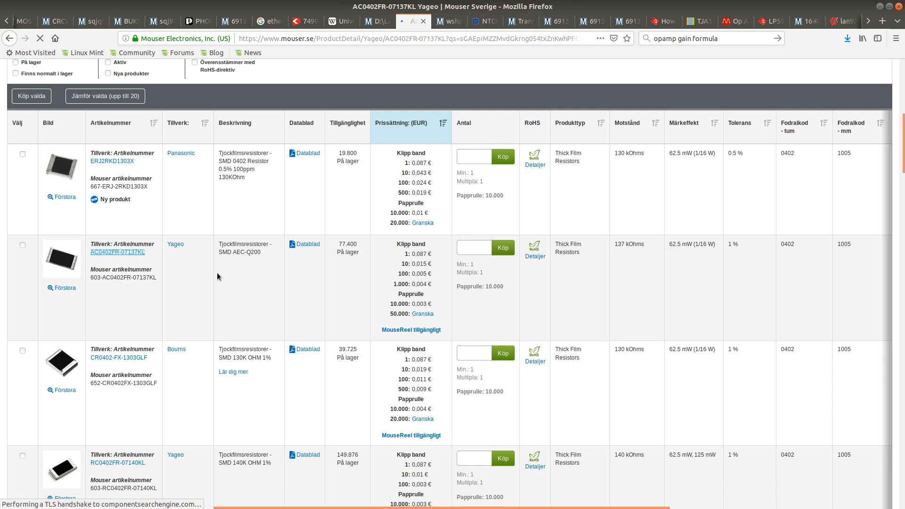
pyautogui.scroll(-7, 435, 248)
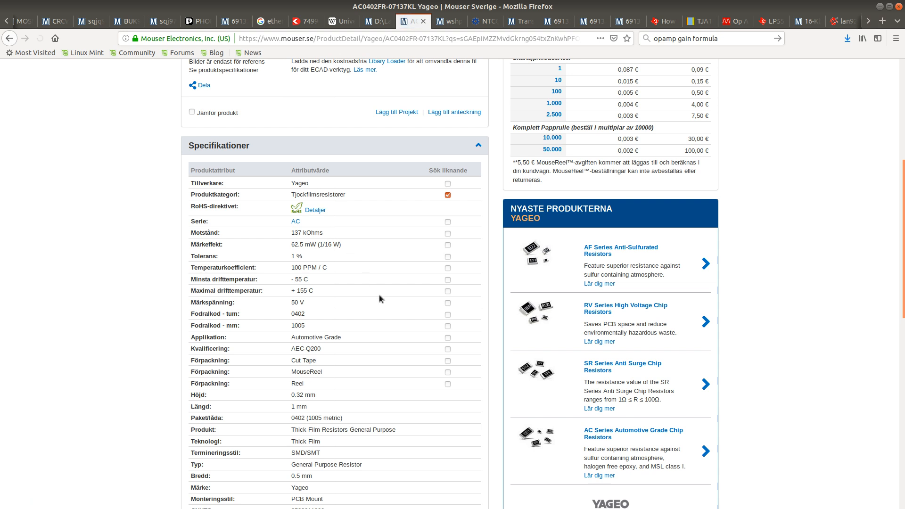
pyautogui.scroll(-3, 379, 295)
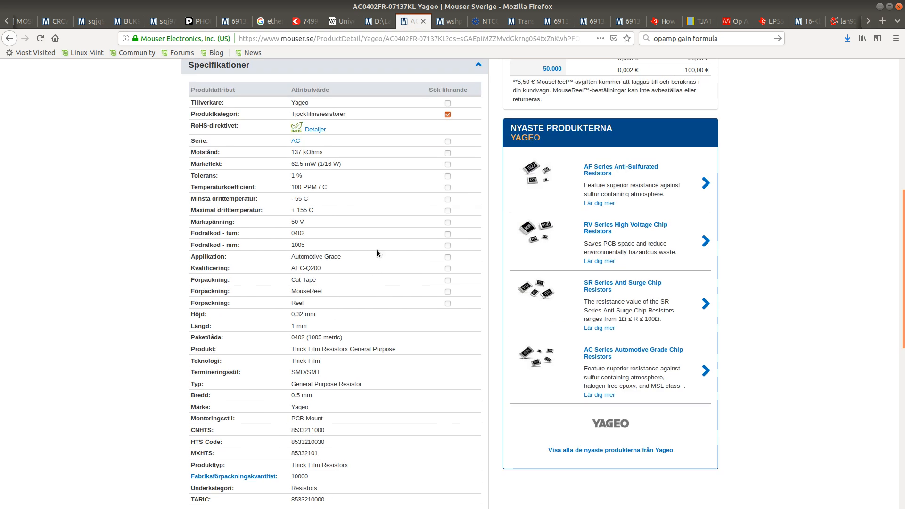
pyautogui.scroll(13, 434, 206)
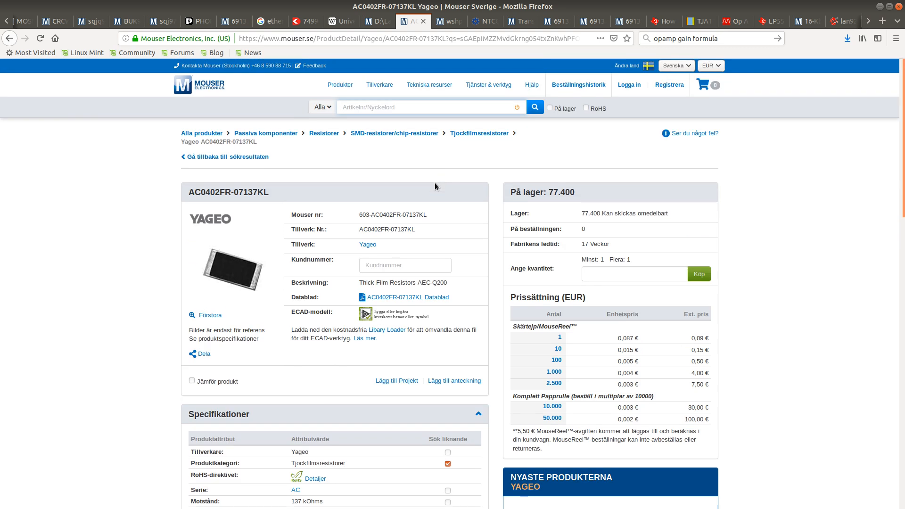
# Step: Copy the manufacturer part number AC0402FR-07137KL from the product page
pyautogui.moveTo(362, 241); pyautogui.dragTo(354, 225)
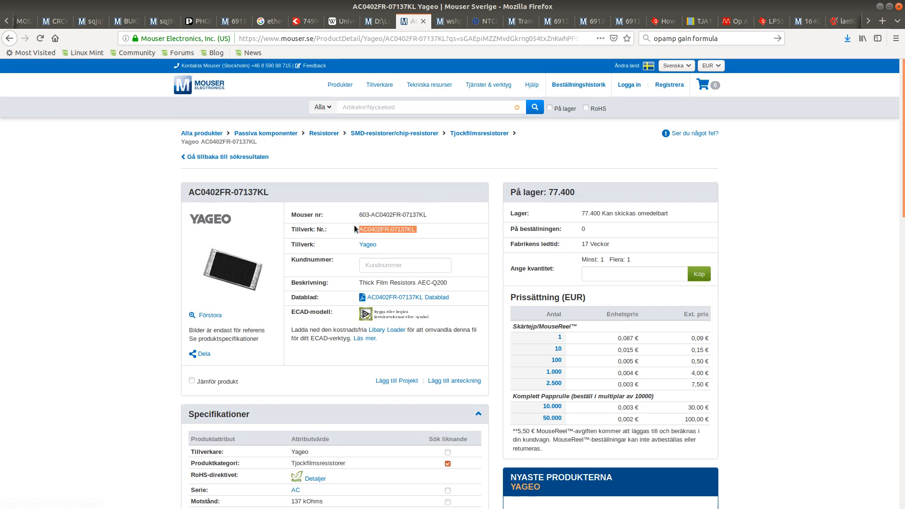
pyautogui.click(381, 227)
pyautogui.moveTo(360, 231); pyautogui.dragTo(415, 229)
pyautogui.hotkey('ctrl', 'c')
# Step: Switch to Eeschema, duplicate RES_135K_1%_0402 in the SwEmb library of the Symbol Library Editor, and open the duplicate
pyautogui.hotkey('alt', 'Tab')
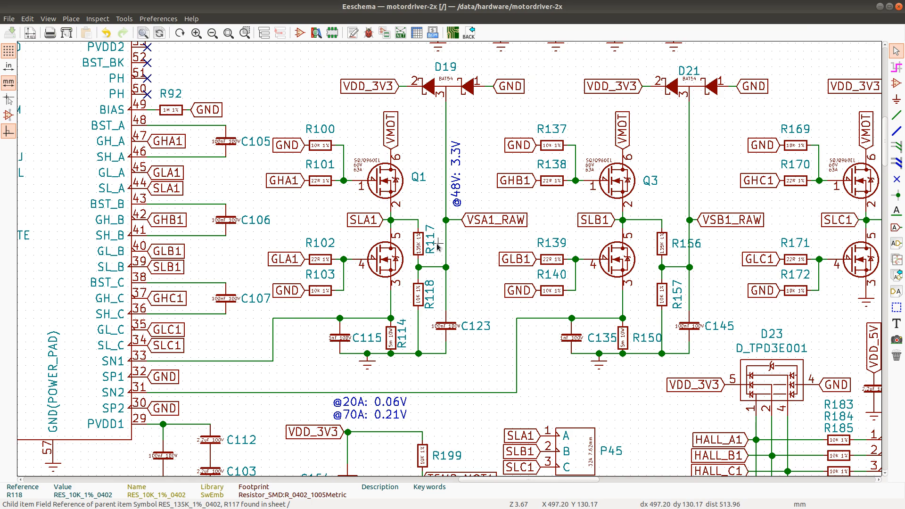
pyautogui.click(300, 33)
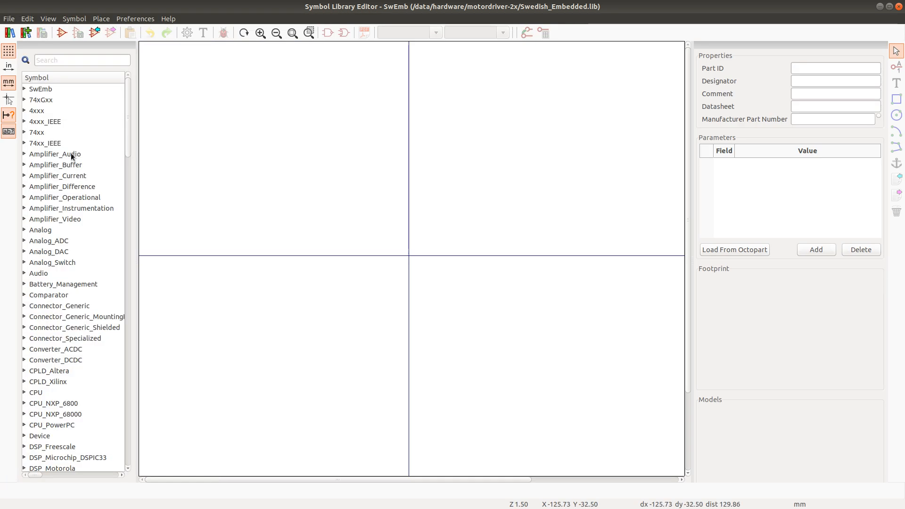
pyautogui.doubleClick(42, 89)
pyautogui.scroll(-5, 89, 312)
pyautogui.scroll(-20, 91, 314)
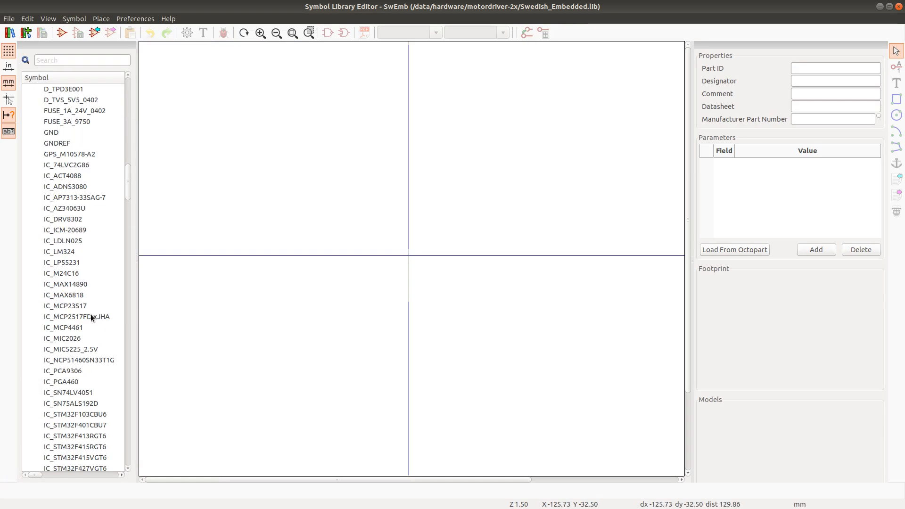
pyautogui.scroll(-12, 90, 314)
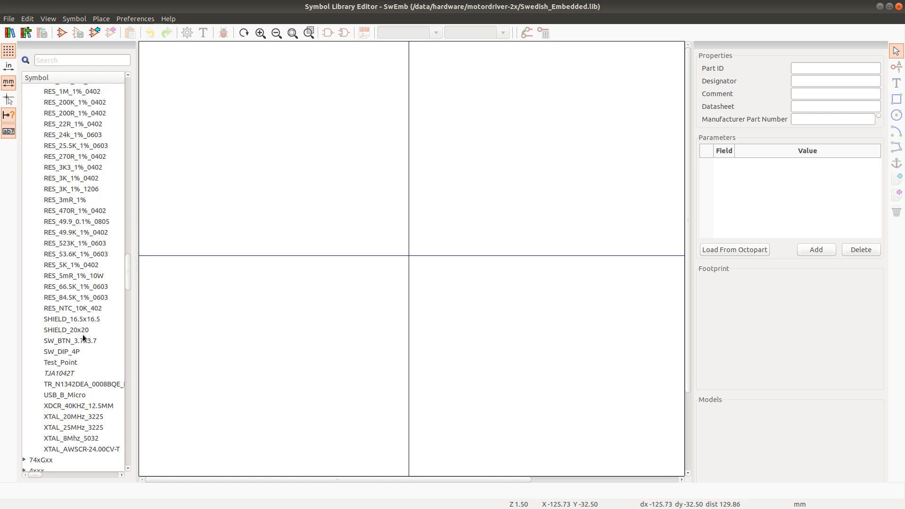
pyautogui.scroll(5, 81, 195)
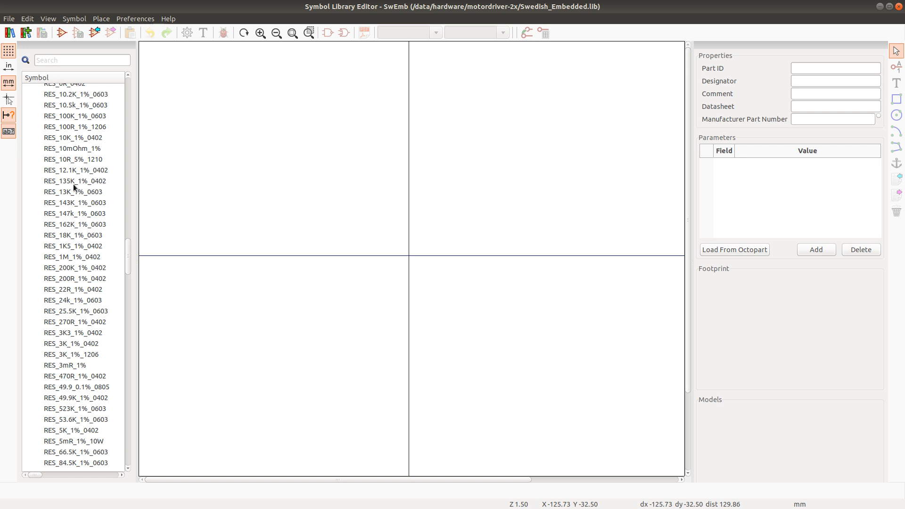
pyautogui.click(73, 183)
pyautogui.rightClick(69, 181)
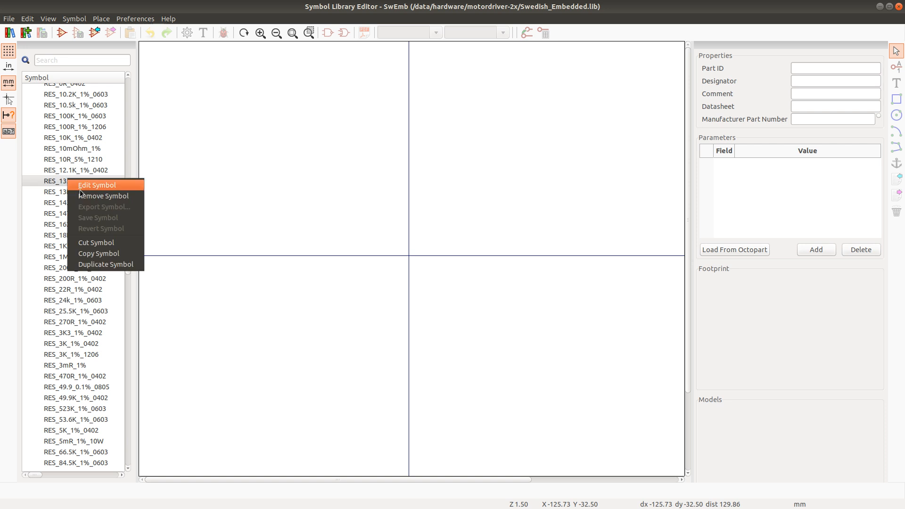
pyautogui.click(98, 265)
pyautogui.doubleClick(86, 94)
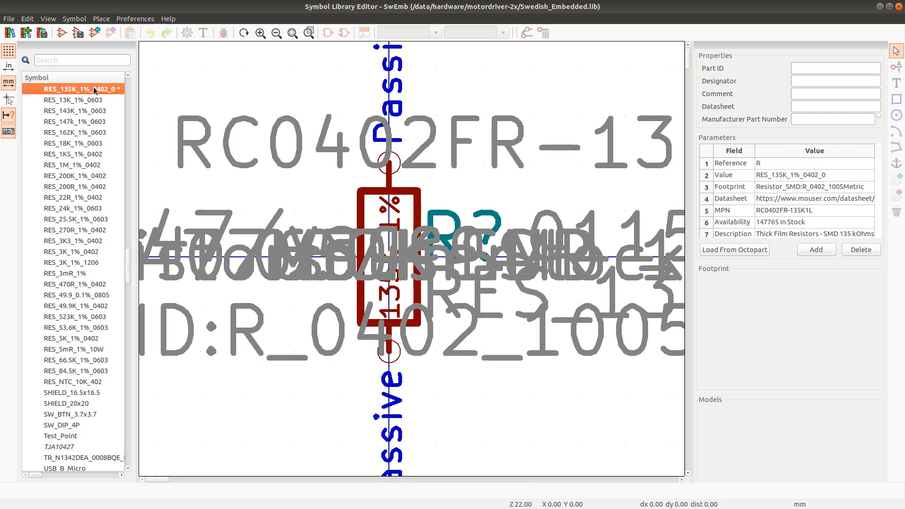
# Step: Set the duplicated symbol's part ID to RES_137K_1%_0402 and its manufacturer part number to AC0402FR-07137KL
pyautogui.click(864, 68)
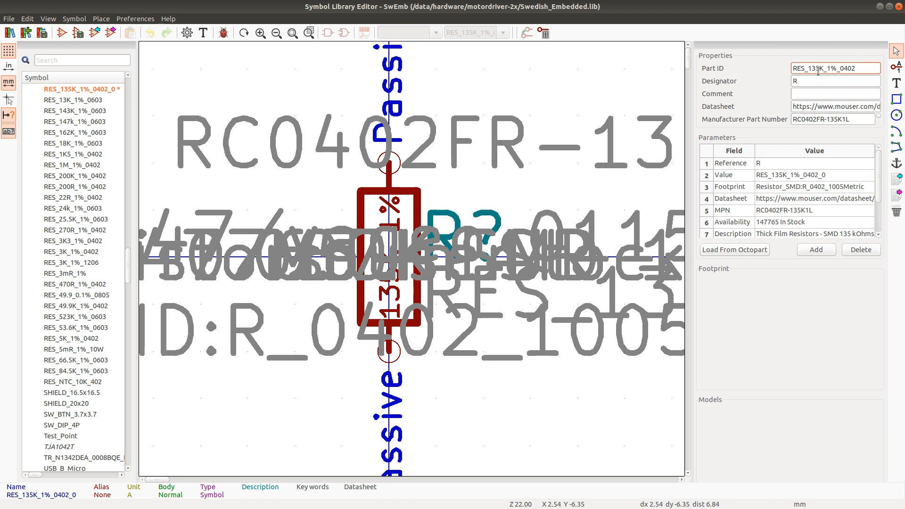
pyautogui.press('BackSpace')
pyautogui.write('7')
pyautogui.tripleClick(842, 122)
pyautogui.hotkey('ctrl', 'v')
pyautogui.click(843, 108)
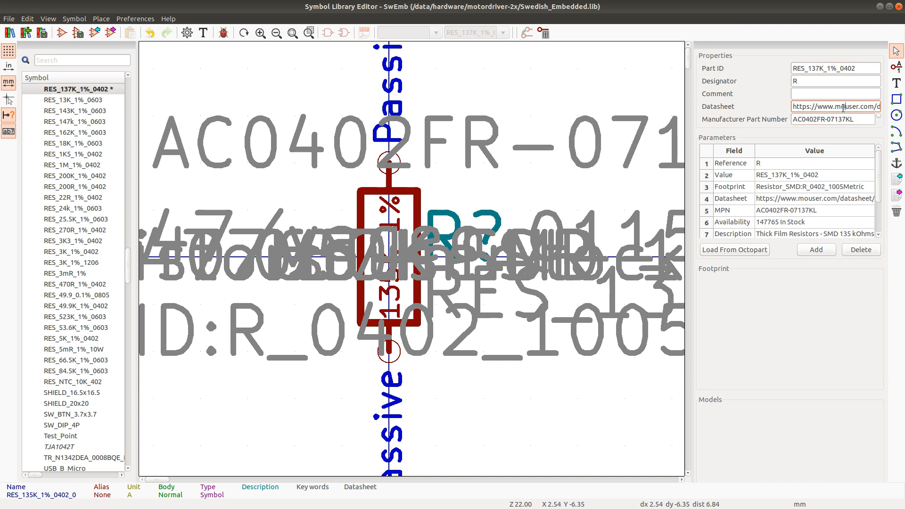
# Step: Clear the Mouser entry from the symbol's Vendor field and save the symbol library
pyautogui.click(203, 33)
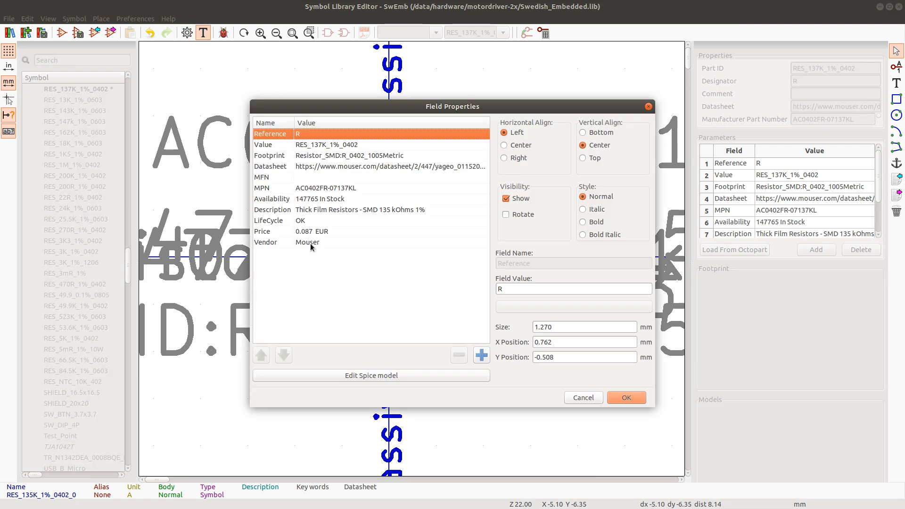
pyautogui.click(306, 242)
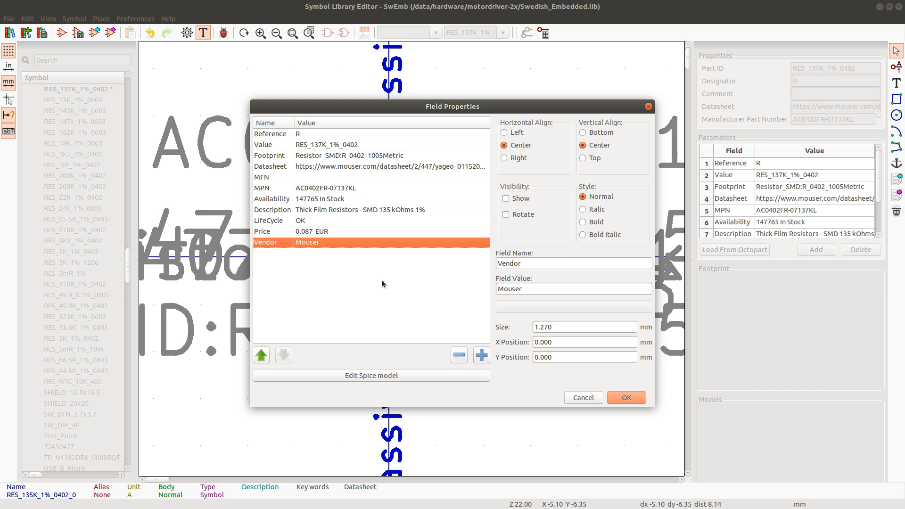
pyautogui.click(461, 354)
pyautogui.click(626, 398)
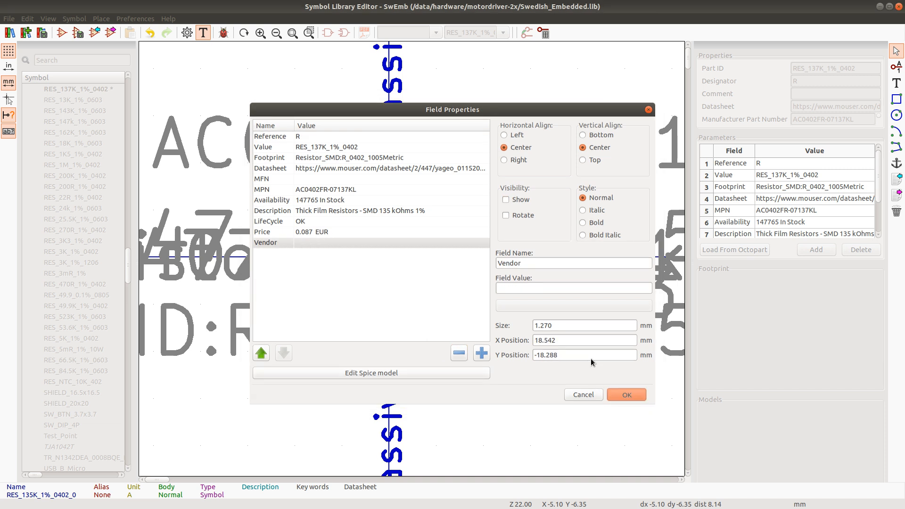
pyautogui.hotkey('ctrl', 's')
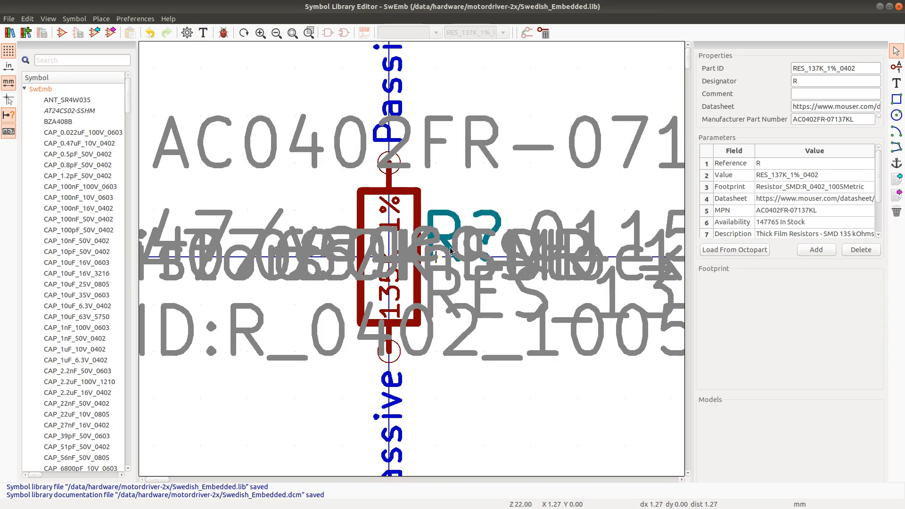
pyautogui.click(388, 302)
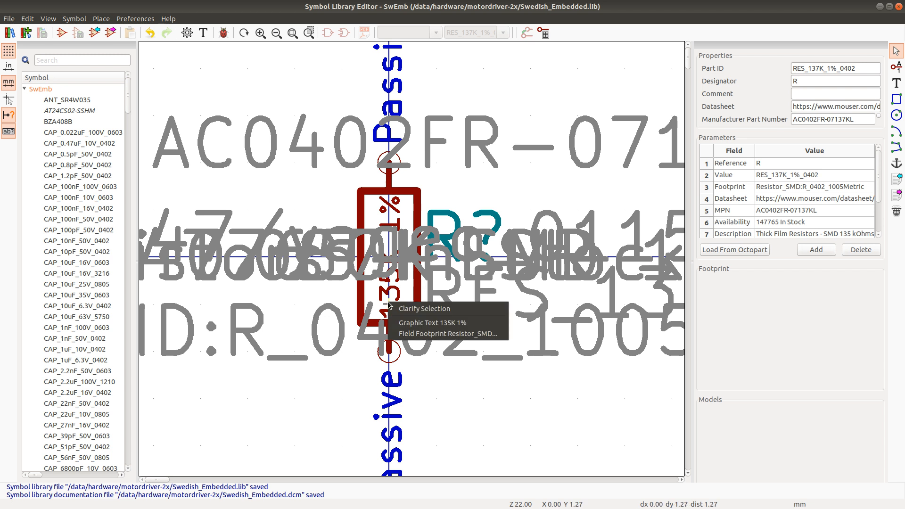
pyautogui.click(435, 334)
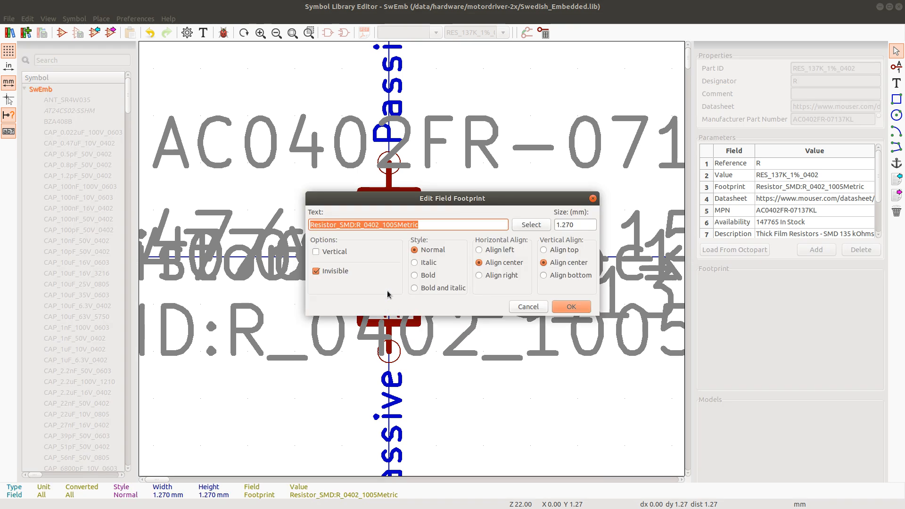
pyautogui.click(542, 312)
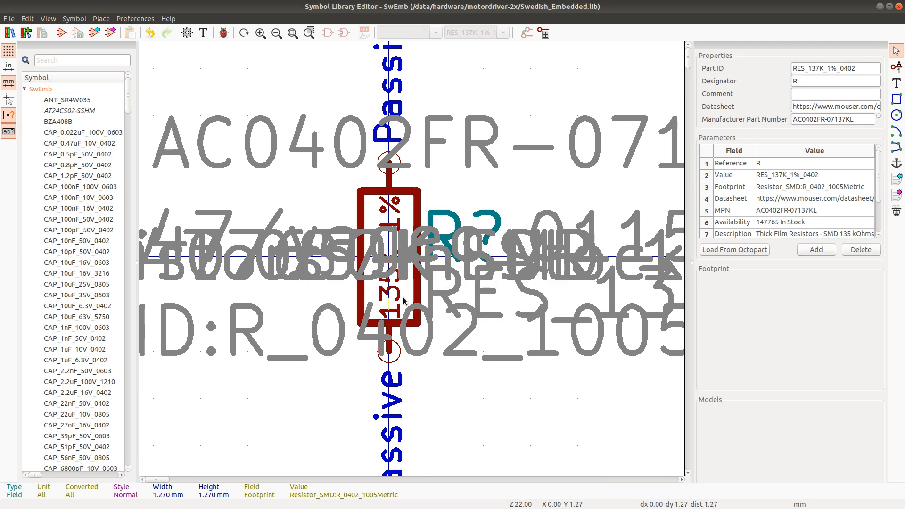
# Step: Change the graphic text inside the resistor symbol to 137K 1%, save the library and close the Symbol Library Editor
pyautogui.click(391, 302)
pyautogui.click(411, 322)
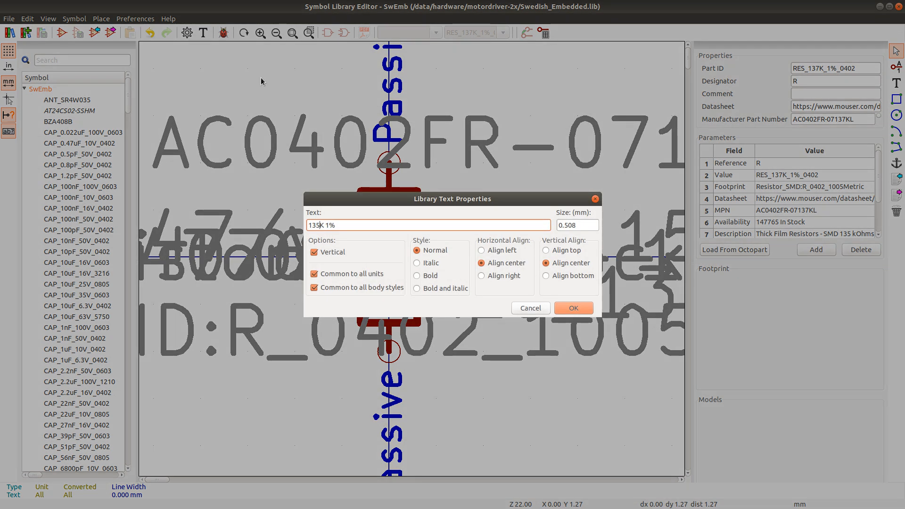
pyautogui.press('BackSpace')
pyautogui.write('7')
pyautogui.press('Return')
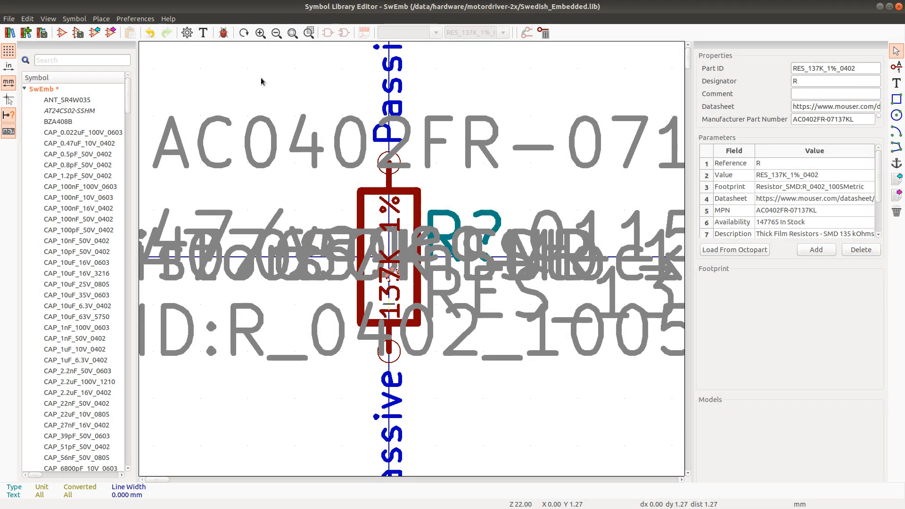
pyautogui.hotkey('ctrl', 's')
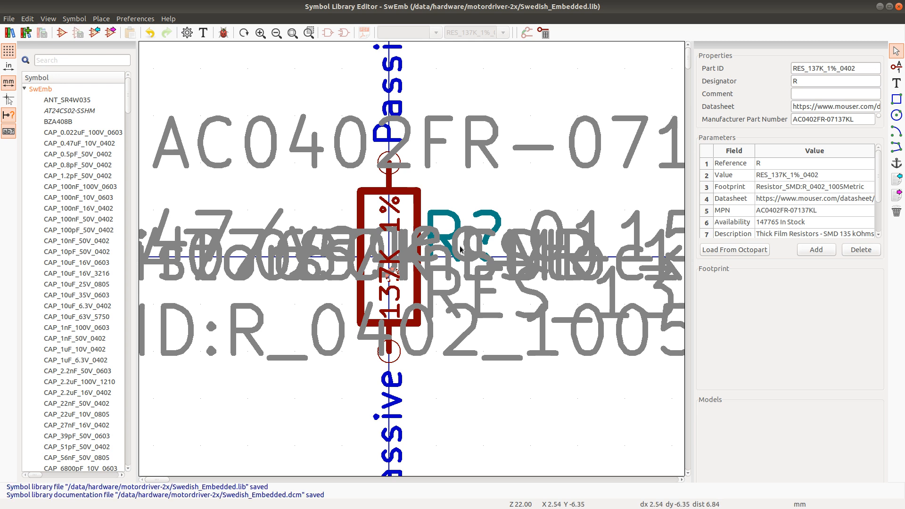
pyautogui.click(899, 6)
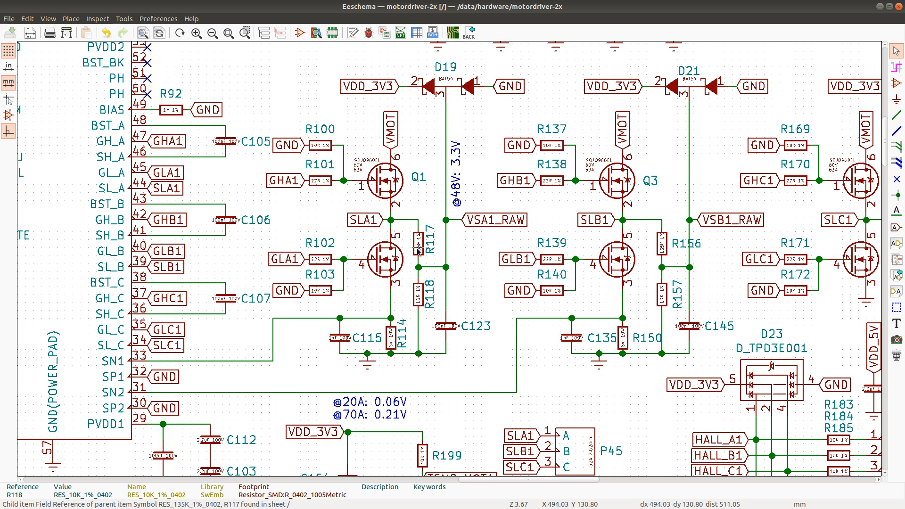
pyautogui.hotkey('ctrl', 'f')
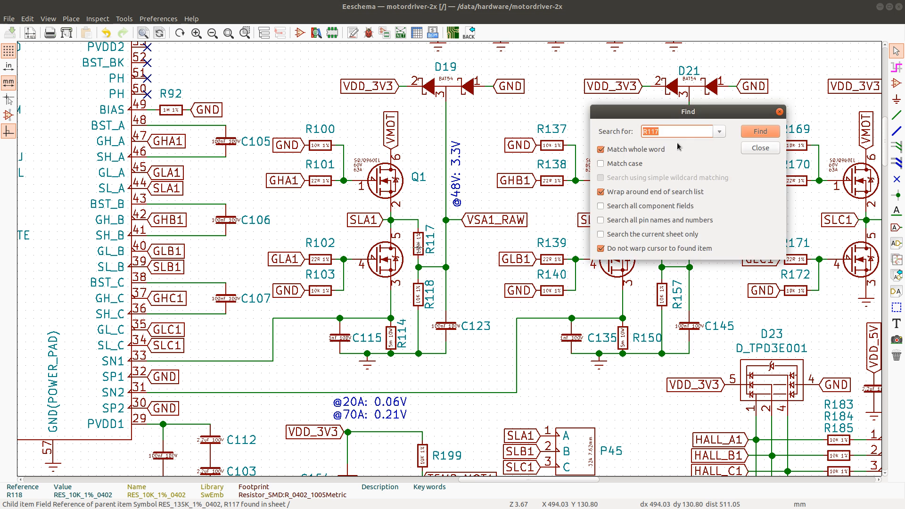
pyautogui.click(666, 131)
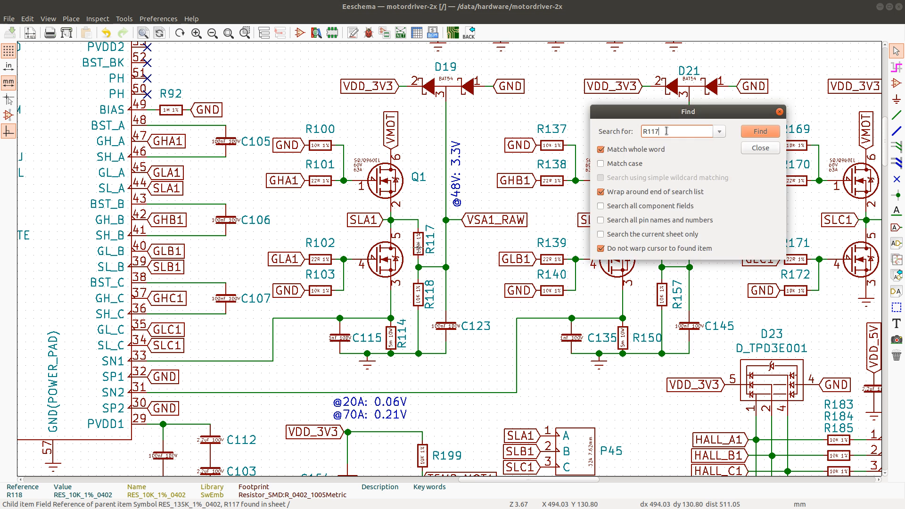
pyautogui.click(758, 149)
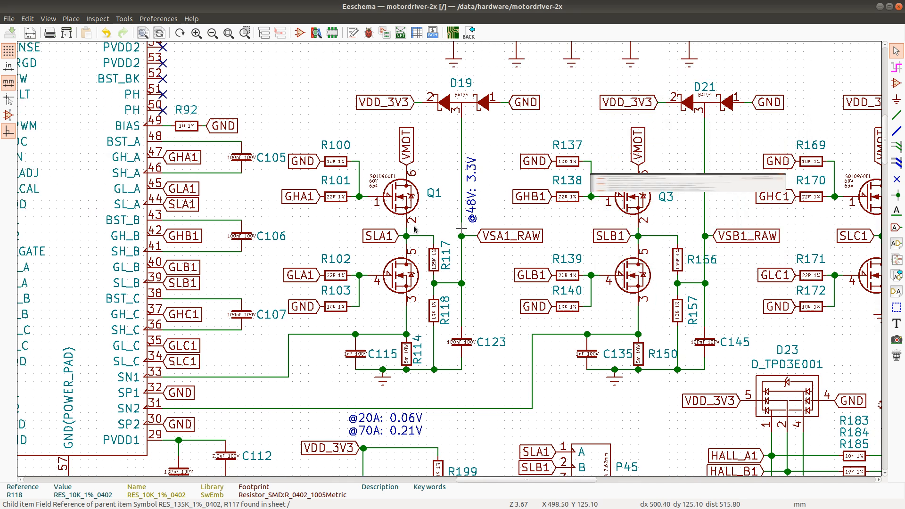
# Step: Set R117's library symbol to SwEmb:RES_137K_1%_0402 and copy that symbol reference for reuse
pyautogui.doubleClick(434, 260)
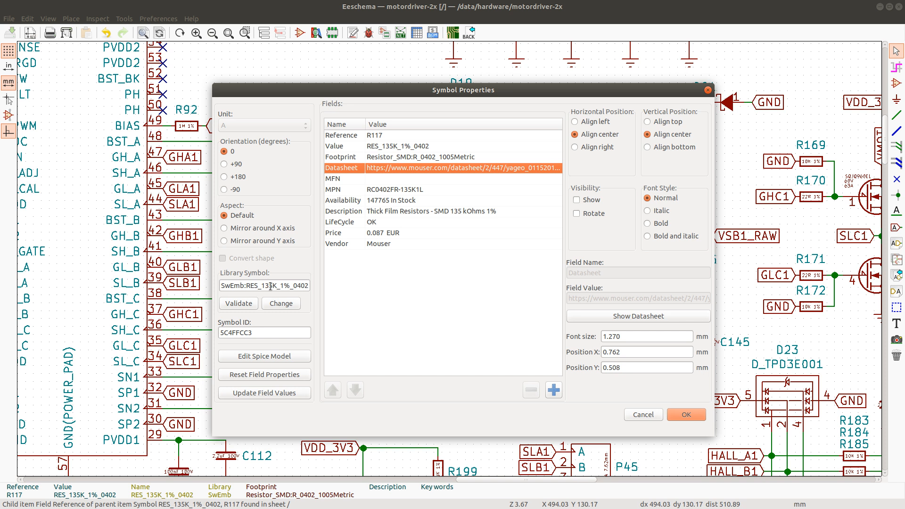
pyautogui.click(270, 285)
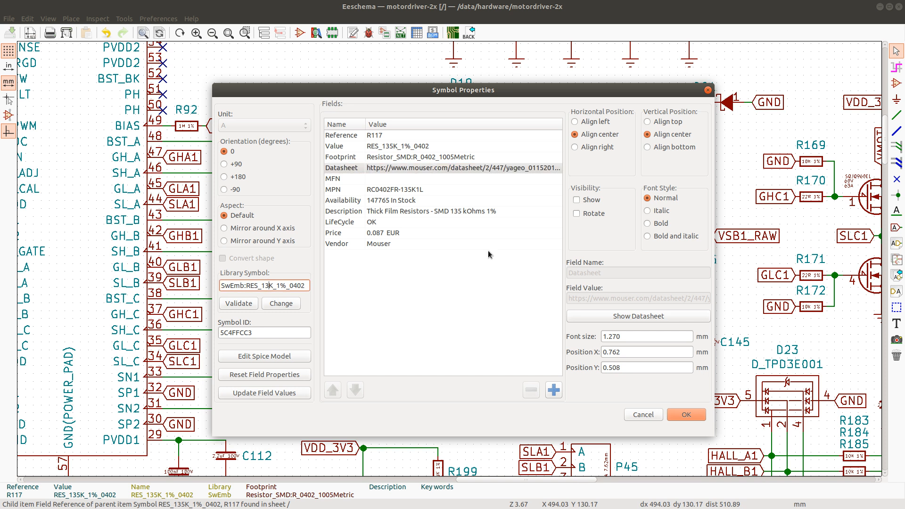
pyautogui.press('Return')
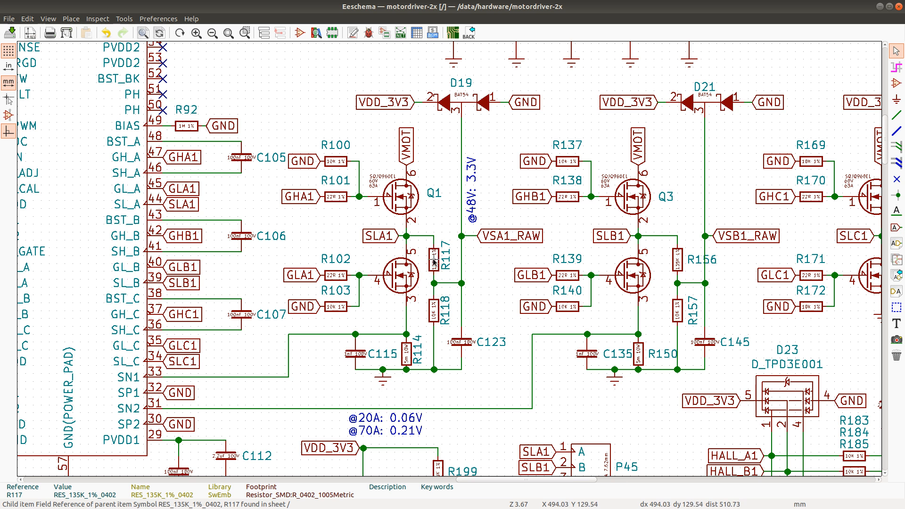
pyautogui.doubleClick(434, 254)
pyautogui.click(250, 286)
pyautogui.tripleClick(250, 286)
pyautogui.hotkey('ctrl', 'c')
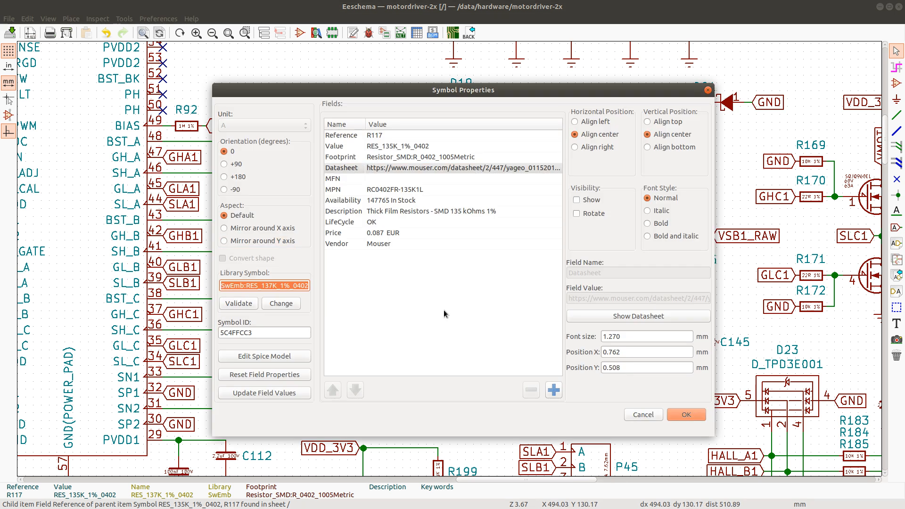
pyautogui.click(687, 415)
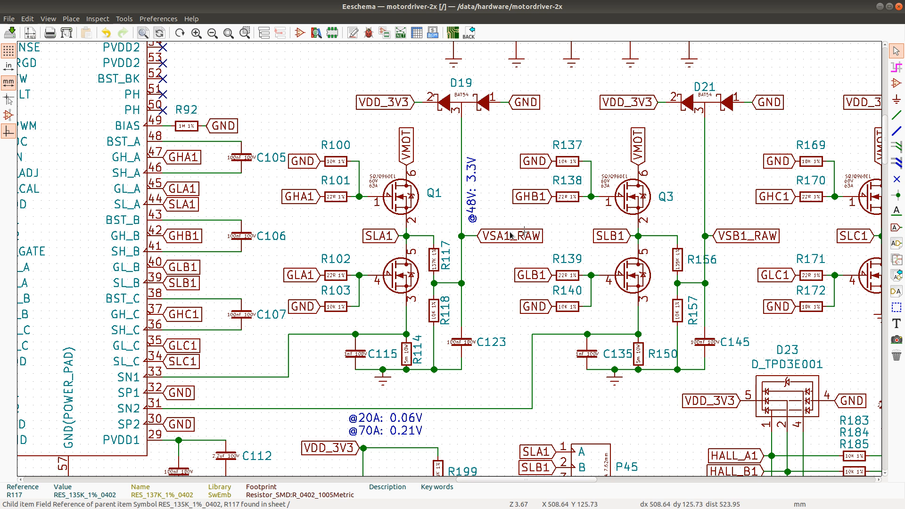
# Step: Replace R156's library symbol reference with the copied SwEmb:RES_137K_1%_0402
pyautogui.doubleClick(677, 263)
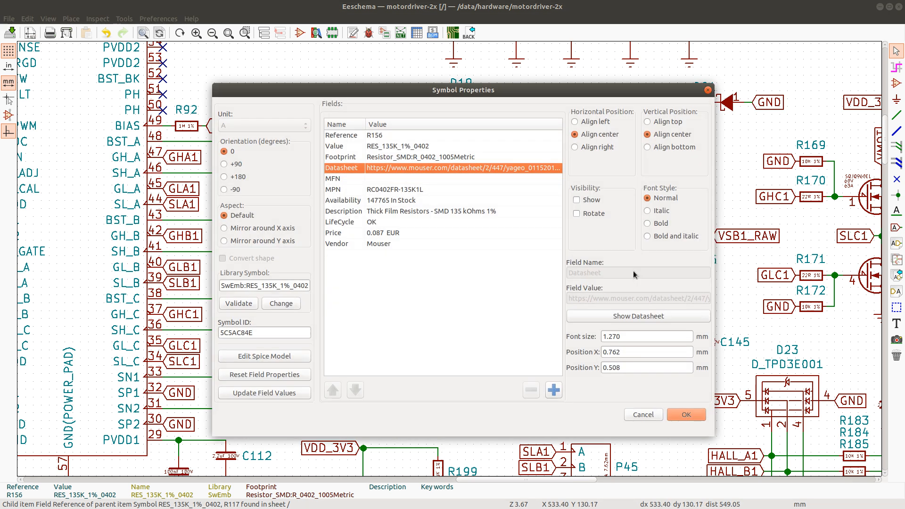
pyautogui.tripleClick(291, 284)
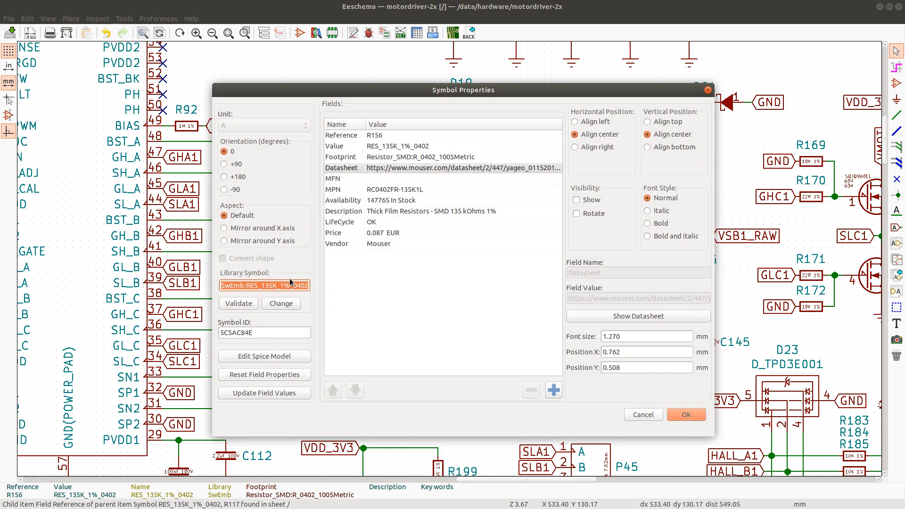
pyautogui.hotkey('ctrl', 'v')
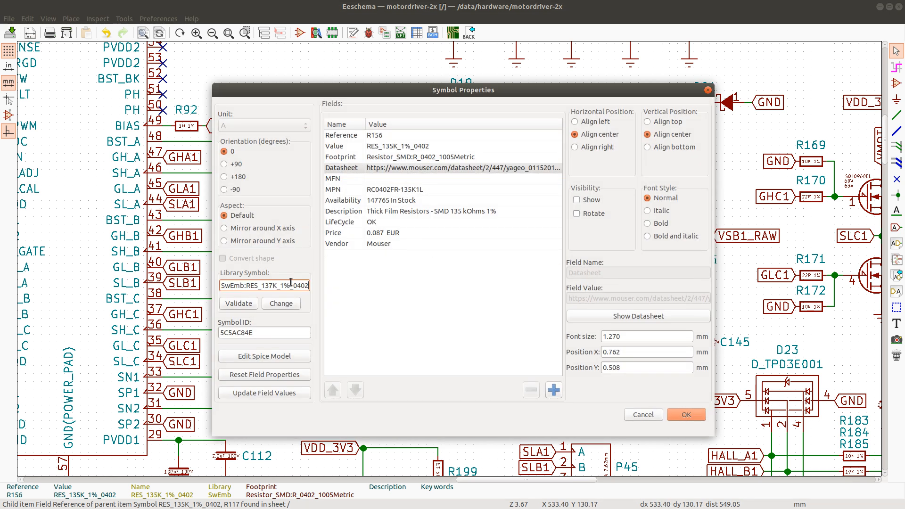
pyautogui.click(686, 414)
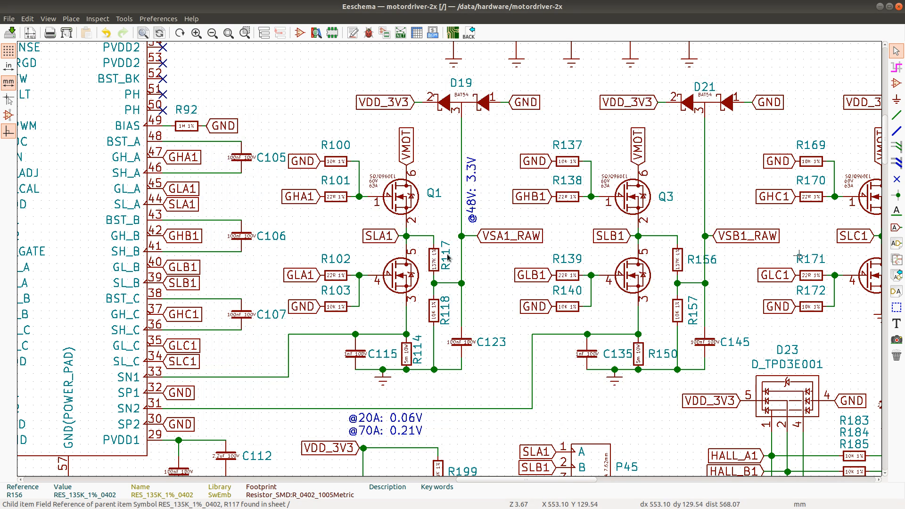
# Step: Replace the library symbol reference of R189 in the SLC1 divider with the copied SwEmb:RES_137K_1%_0402
pyautogui.scroll(-1, 448, 257)
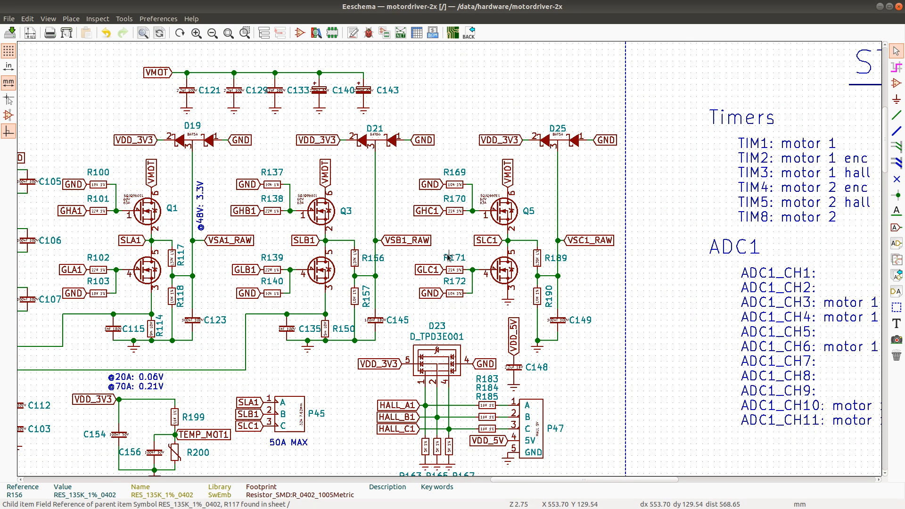
pyautogui.doubleClick(539, 262)
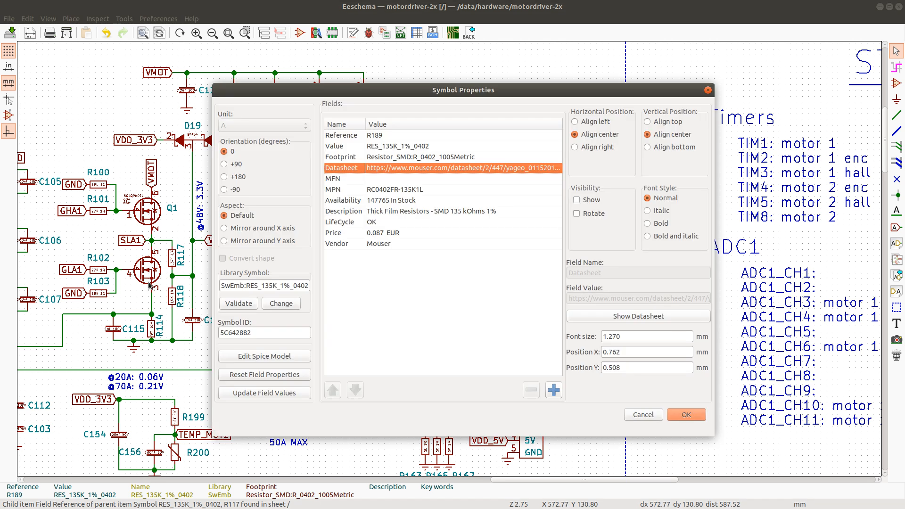
pyautogui.click(272, 284)
pyautogui.hotkey('ctrl', 'a')
pyautogui.hotkey('ctrl', 'v')
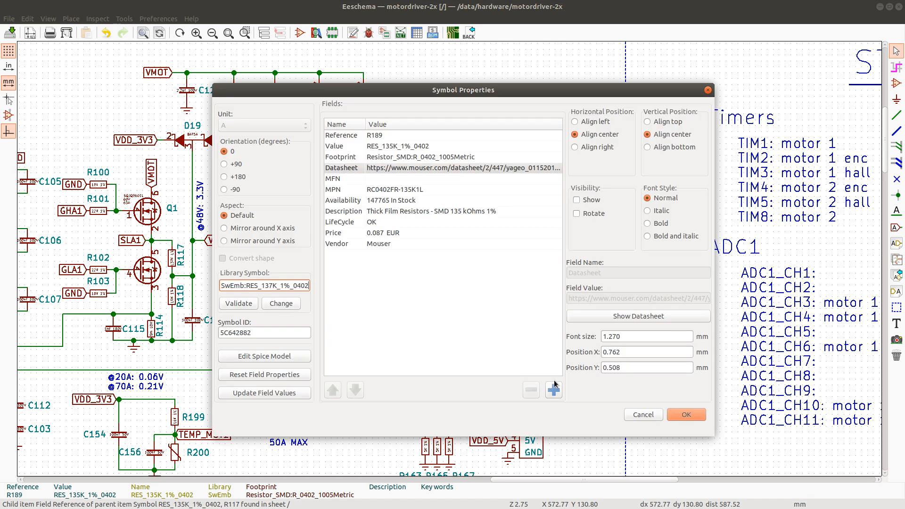
pyautogui.click(688, 417)
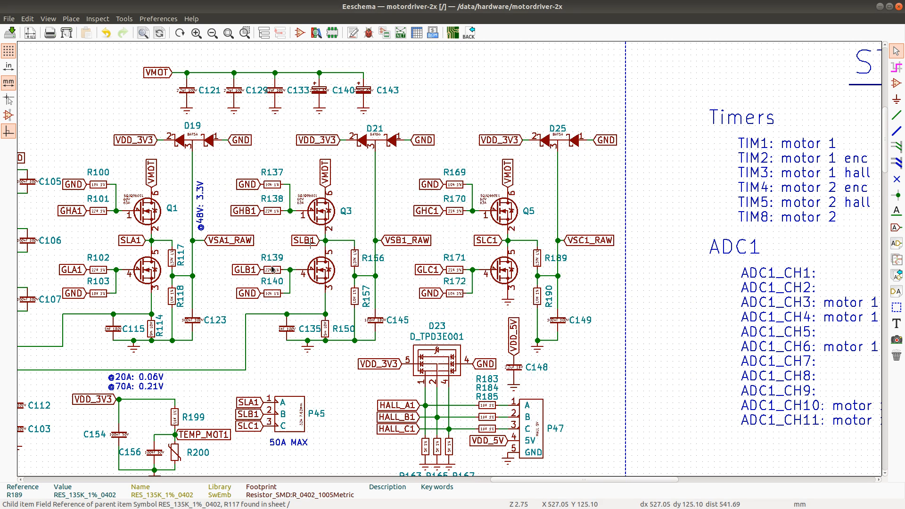
# Step: In the Drive 2 section, set the library symbol of divider resistor R119 to SwEmb:RES_137K_1%_0402
pyautogui.scroll(-3, 446, 259)
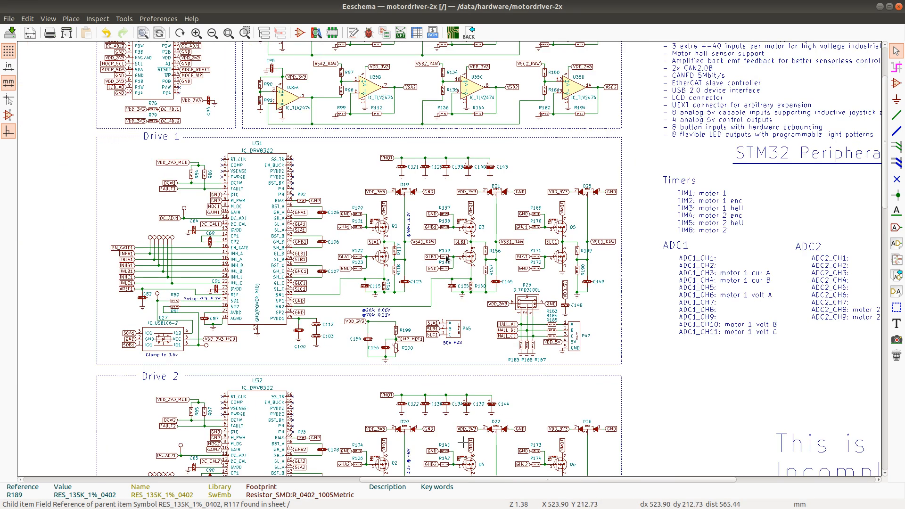
pyautogui.scroll(1, 444, 259)
pyautogui.scroll(1, 443, 259)
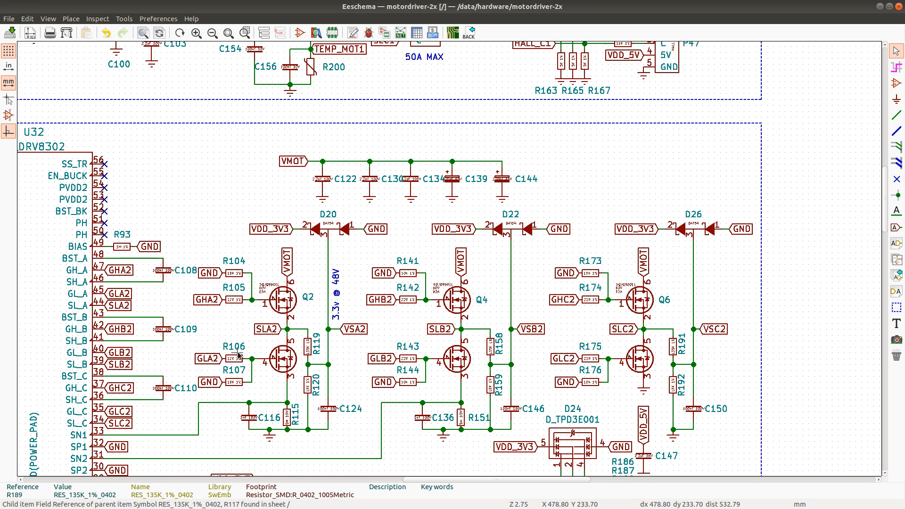
pyautogui.doubleClick(307, 351)
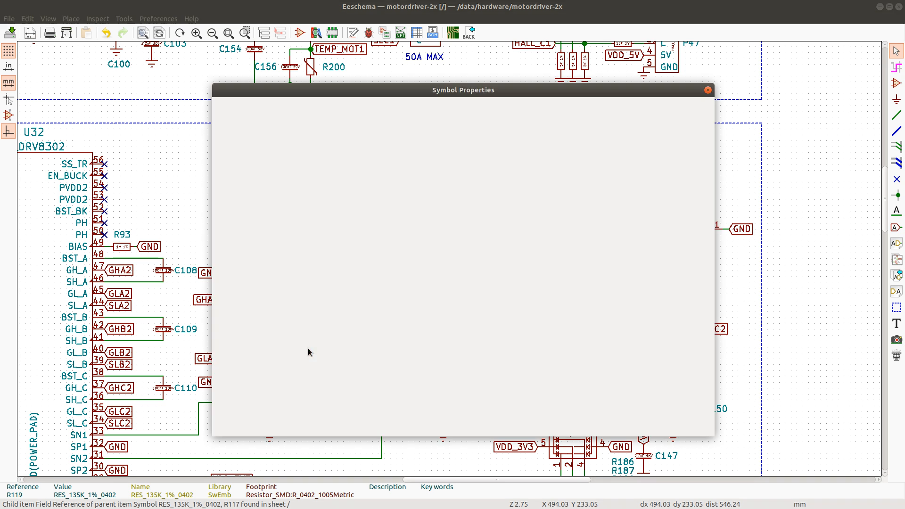
pyautogui.click(301, 286)
pyautogui.hotkey('ctrl', 'a')
pyautogui.hotkey('ctrl', 'v')
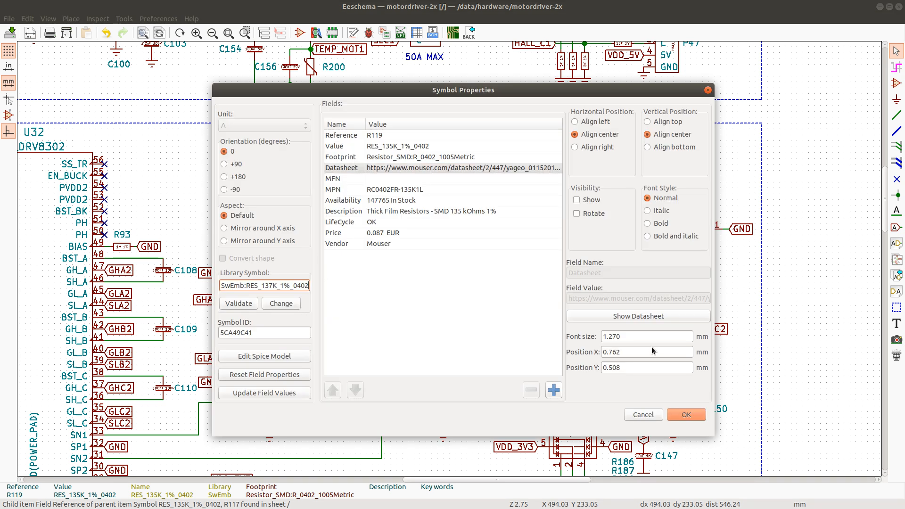
pyautogui.click(691, 416)
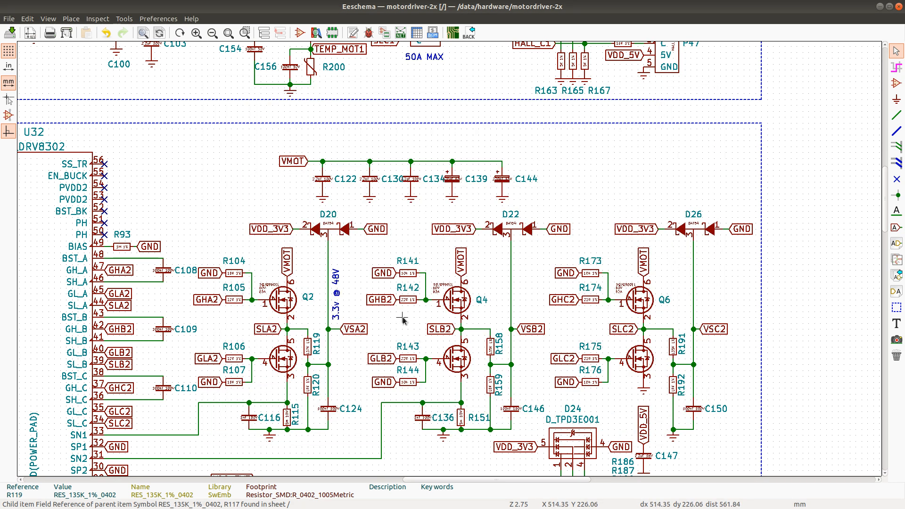
# Step: Set the library symbol of R158 in the SLB2 divider to SwEmb:RES_137K_1%_0402
pyautogui.doubleClick(491, 350)
pyautogui.click(279, 288)
pyautogui.press('BackSpace')
pyautogui.press('BackSpace')
pyautogui.write('7K_1%_0402')
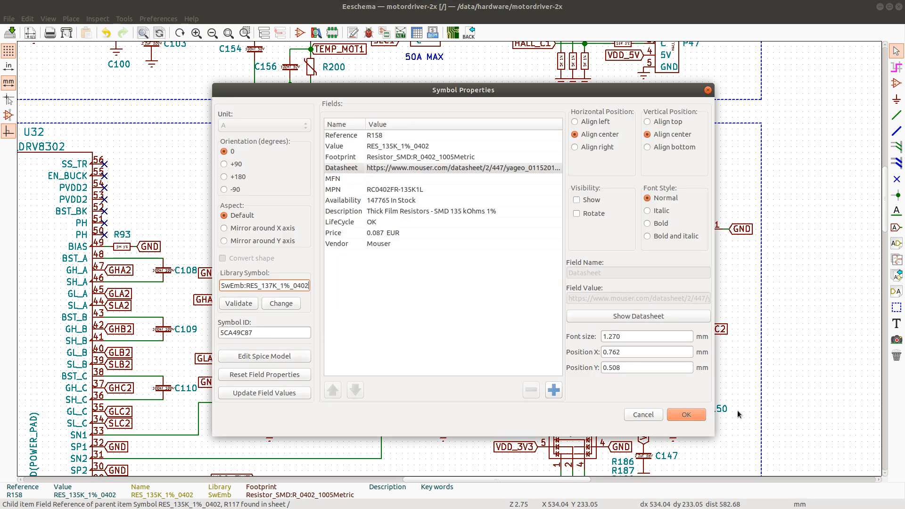
pyautogui.click(691, 419)
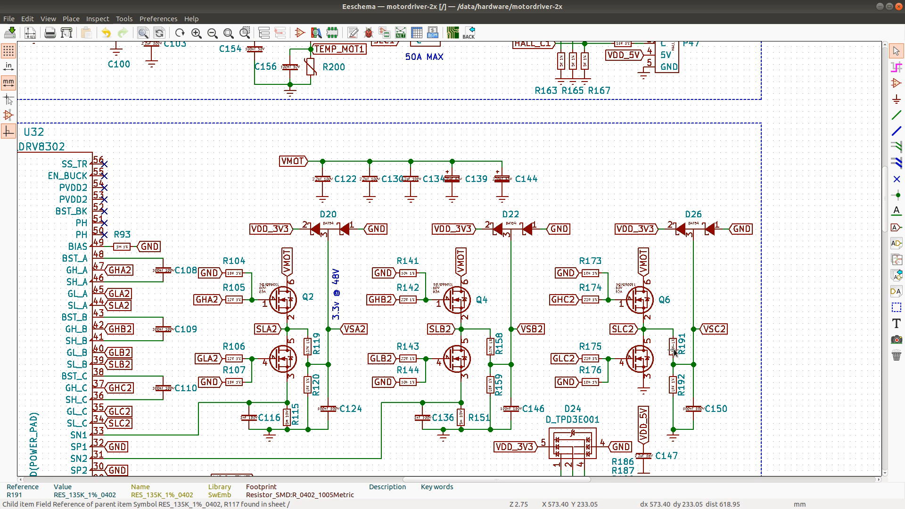
# Step: Set the library symbol of R191 in the SLC2 divider to SwEmb:RES_137K_1%_0402
pyautogui.doubleClick(674, 352)
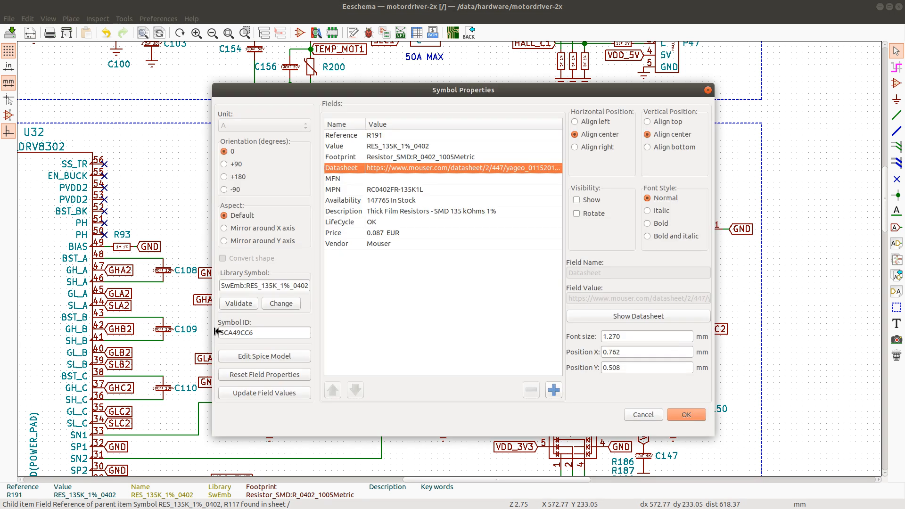
pyautogui.click(290, 286)
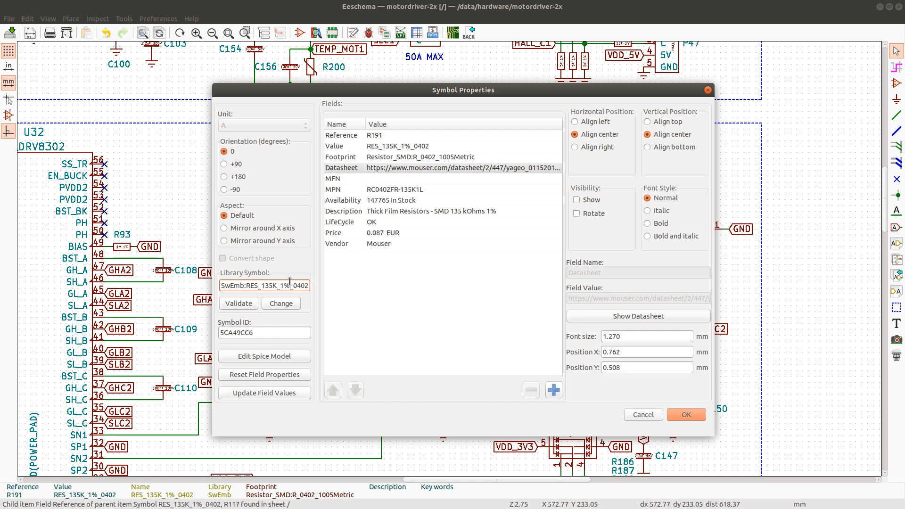
pyautogui.click(687, 414)
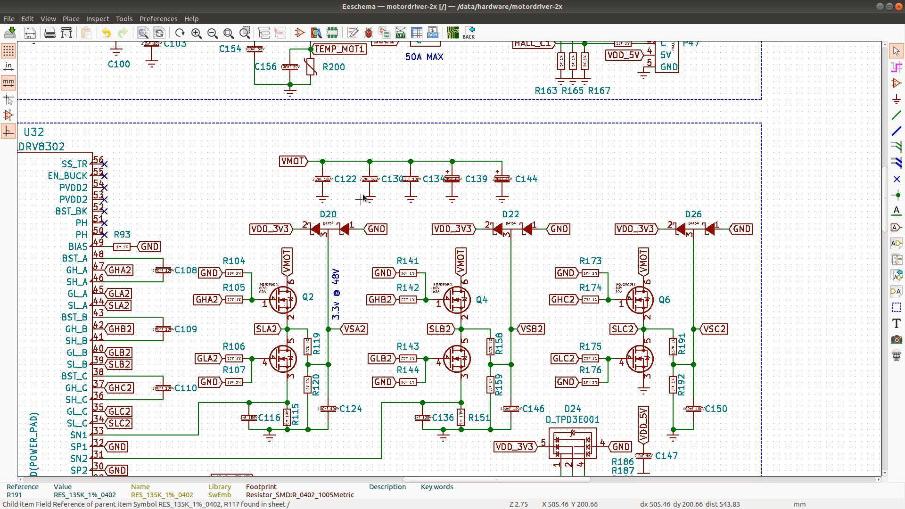
pyautogui.scroll(-2, 368, 184)
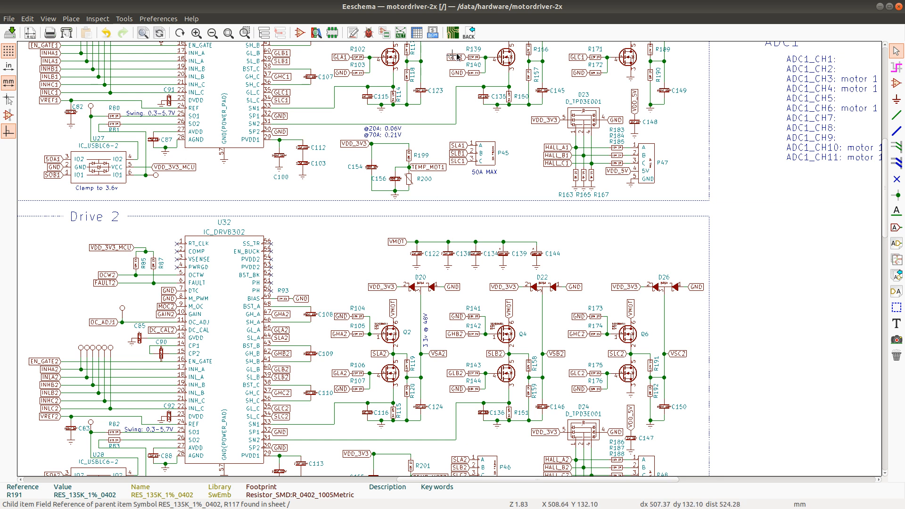
pyautogui.scroll(3, 886, 151)
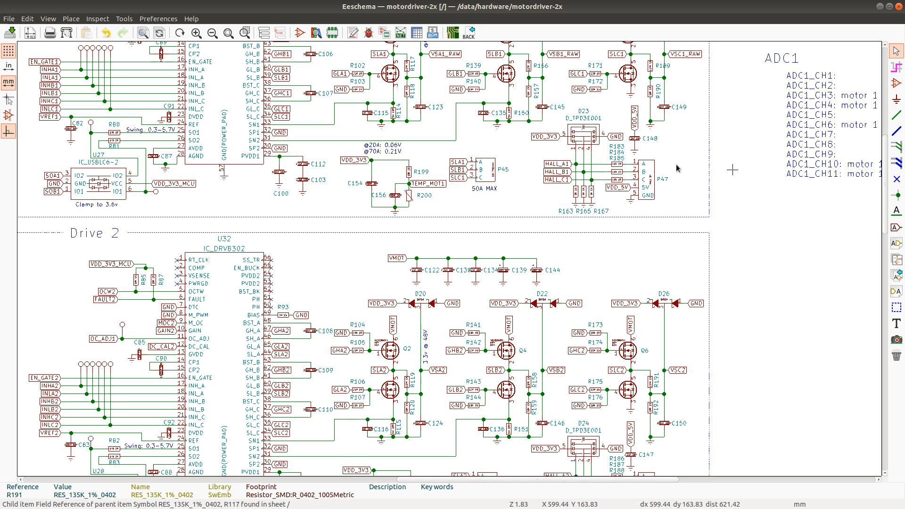
# Step: Switch to the motordriver-2x-review spreadsheet in LibreOffice Calc and select the full rows of R117 and R118
pyautogui.hotkey('alt', 'Tab')
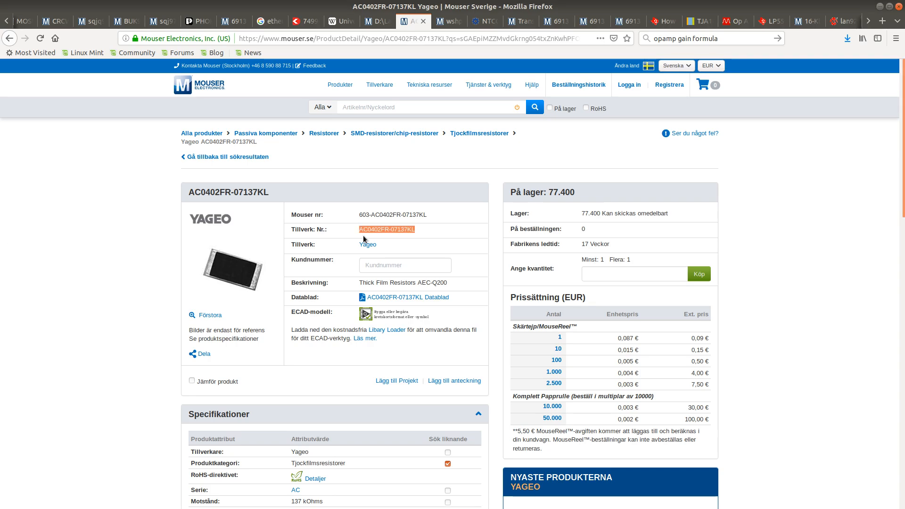
pyautogui.hotkey('alt', 'Tab')
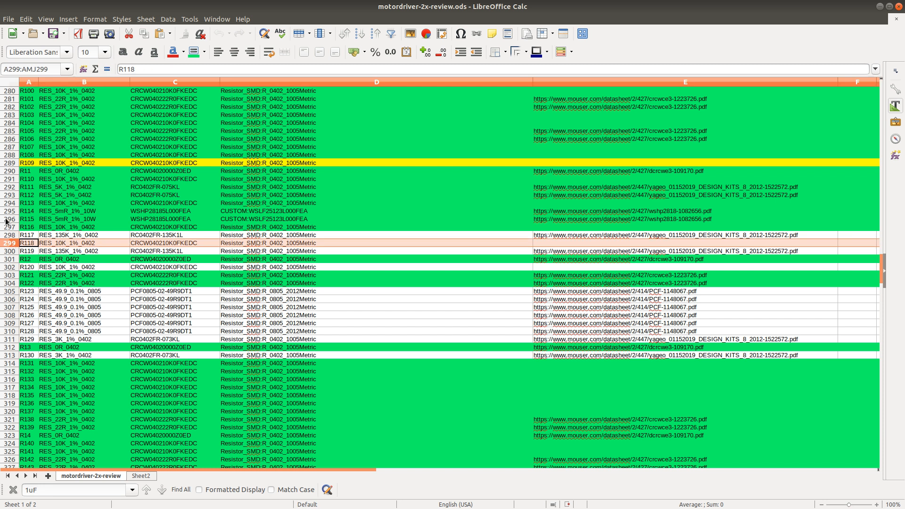
pyautogui.click(9, 243)
pyautogui.keyDown('shift'); pyautogui.click(19, 235); pyautogui.keyUp('shift')
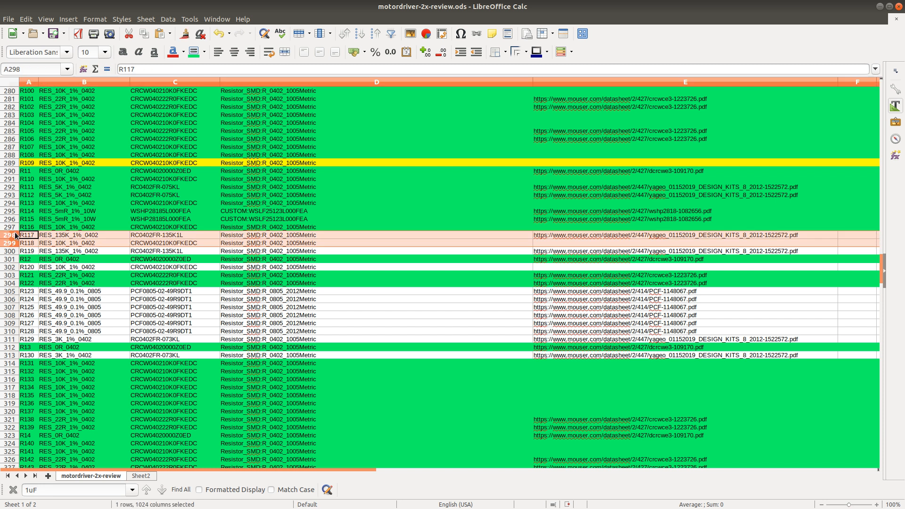
# Step: Back in the Eeschema schematic, turn the reference labels of R156 and R189 in Drive 1 vertical and place them beside their resistors
pyautogui.hotkey('alt', 'Tab')
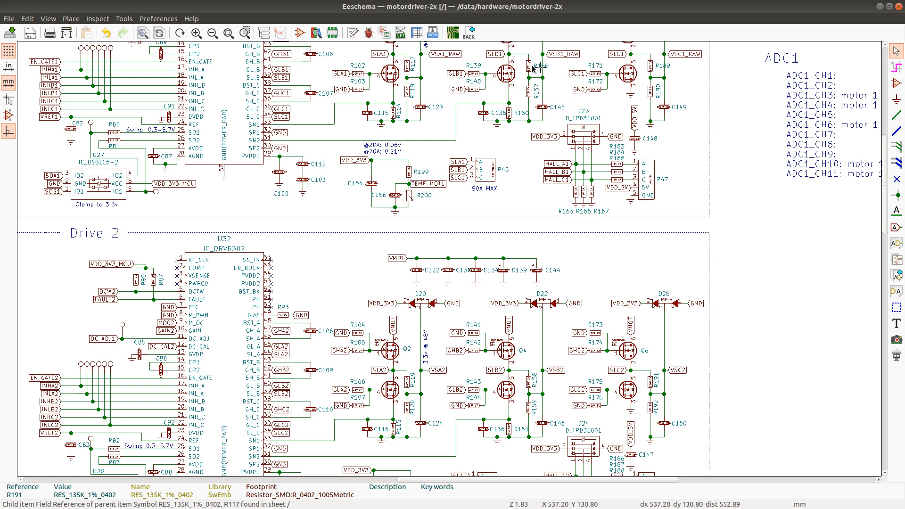
pyautogui.press('m')
pyautogui.press('r')
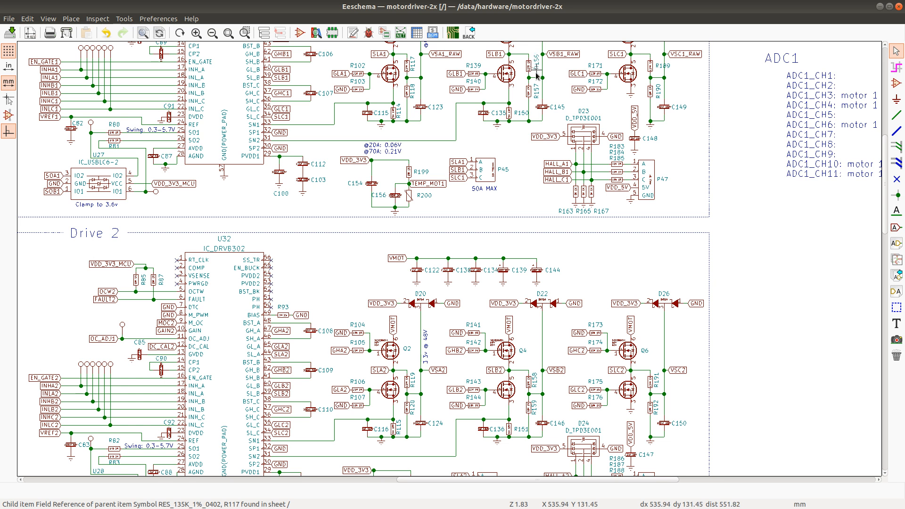
pyautogui.click(543, 73)
pyautogui.press('m')
pyautogui.press('r')
pyautogui.click(659, 76)
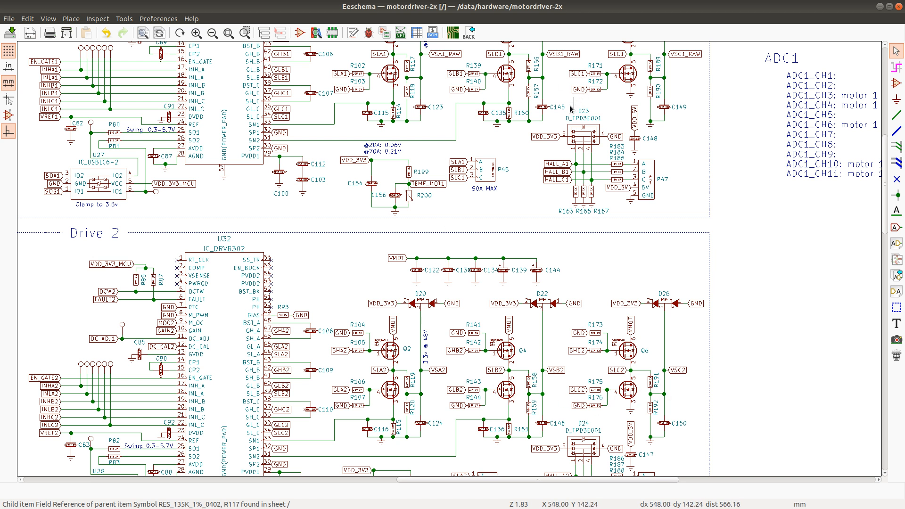
# Step: In the review spreadsheet, add the rows of R156 and R157 to the row selection
pyautogui.hotkey('alt', 'Tab')
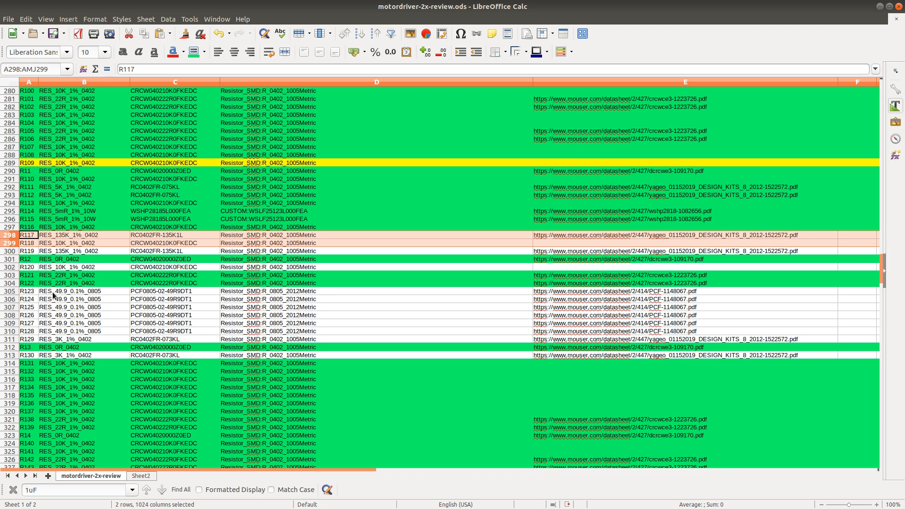
pyautogui.scroll(-6, 70, 316)
pyautogui.scroll(-3, 69, 316)
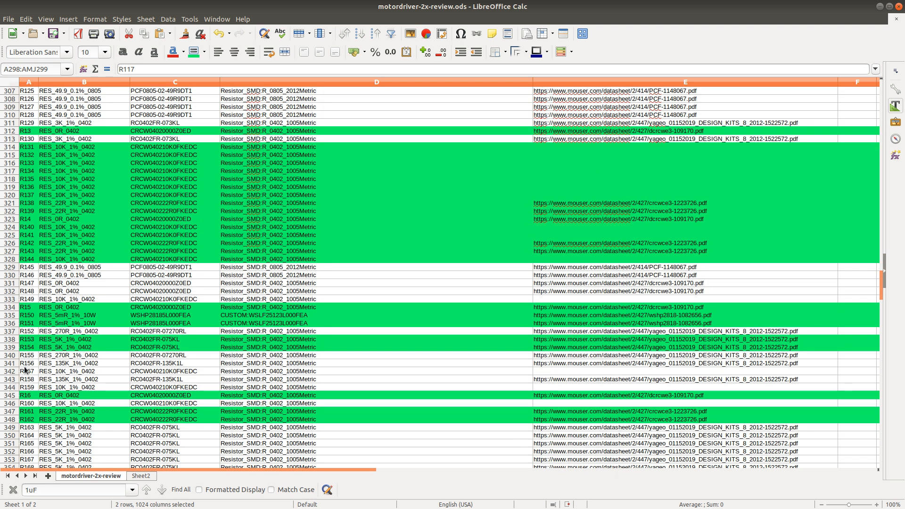
pyautogui.click(7, 364)
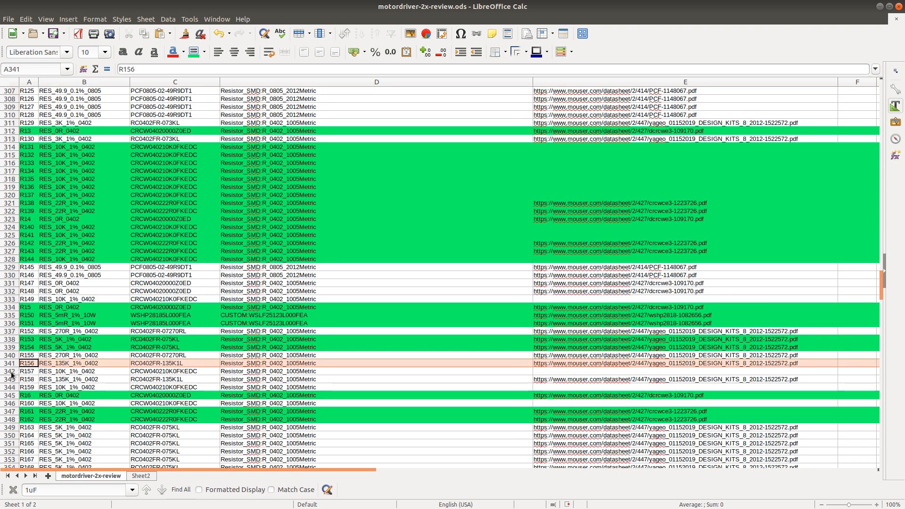
pyautogui.keyDown('shift'); pyautogui.click(9, 373); pyautogui.keyUp('shift')
# Step: Check the SLC1 divider references in the schematic, add rows R189 and R190 to the spreadsheet selection, and fill all selected rows green
pyautogui.hotkey('alt', 'Tab')
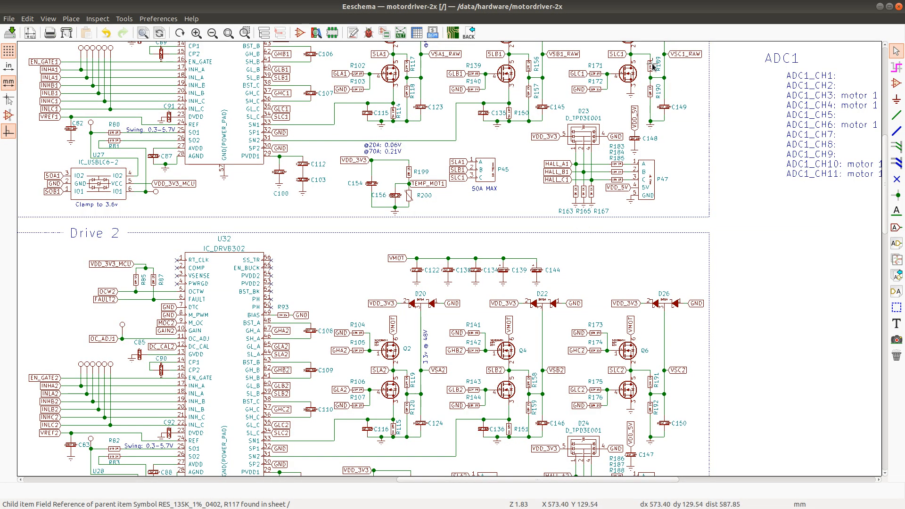
pyautogui.hotkey('alt', 'Tab')
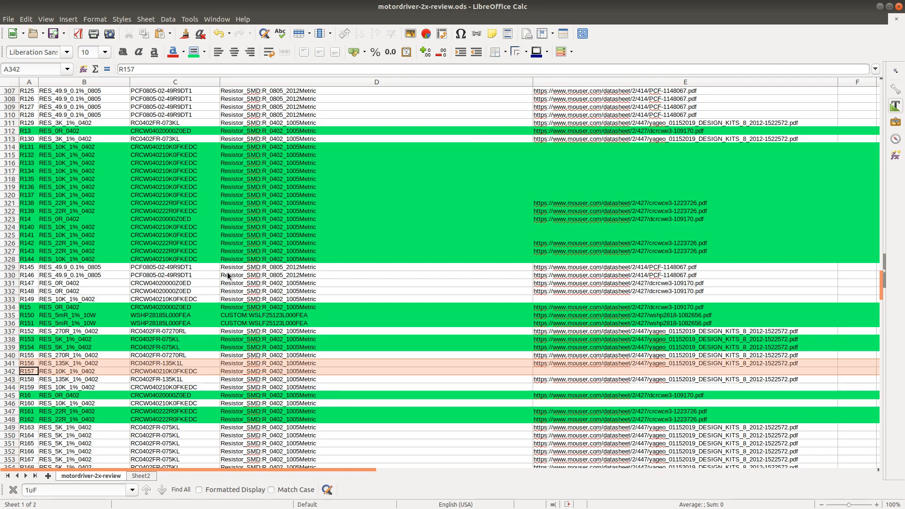
pyautogui.scroll(-1, 50, 348)
pyautogui.scroll(-11, 51, 346)
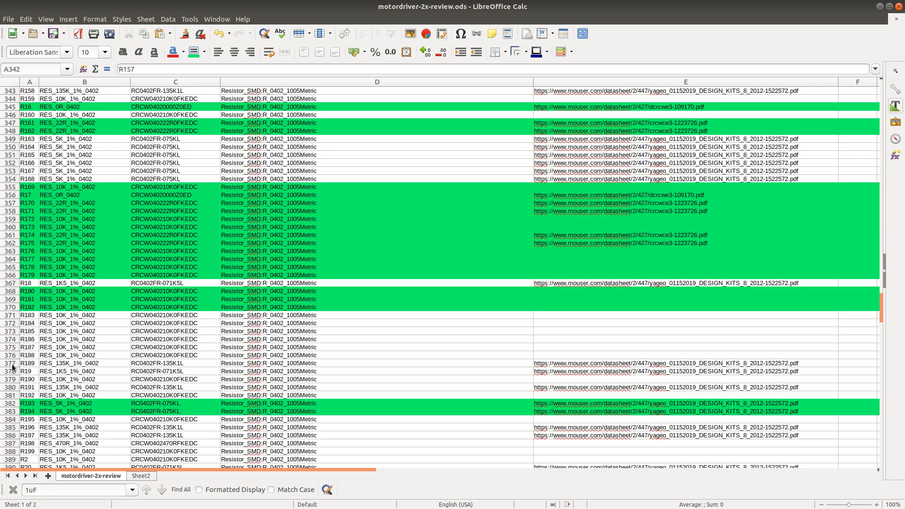
pyautogui.click(24, 363)
pyautogui.click(17, 379)
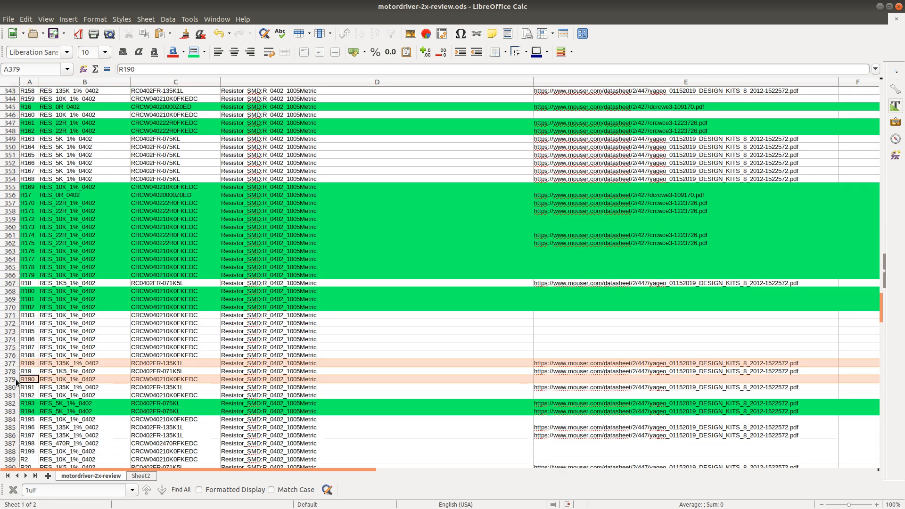
pyautogui.click(192, 53)
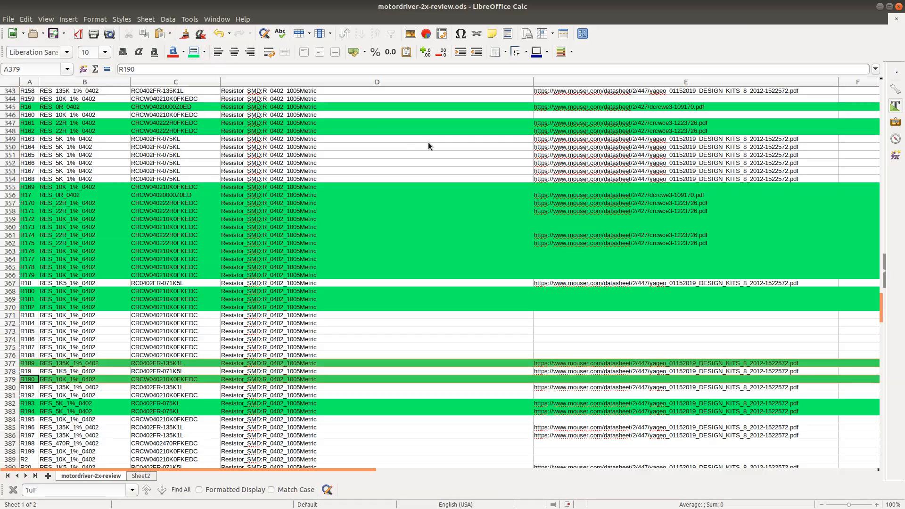
# Step: Check the SLA2 divider references in the schematic and select the rows of R119 and R120 in the review spreadsheet
pyautogui.hotkey('alt', 'Tab')
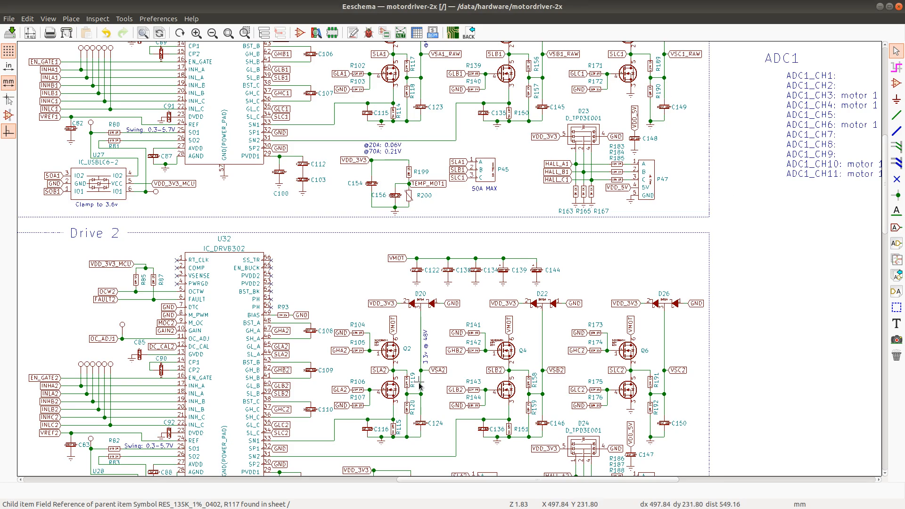
pyautogui.hotkey('alt', 'Tab')
pyautogui.scroll(8, 135, 227)
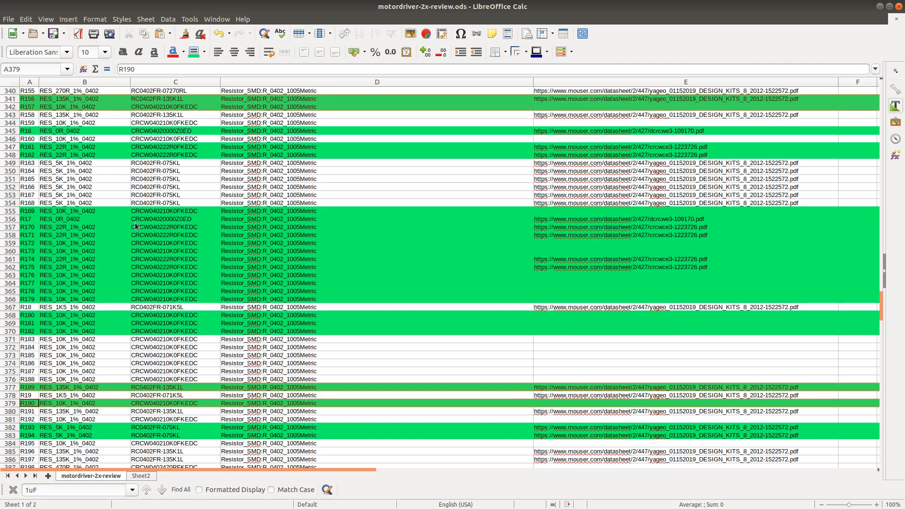
pyautogui.scroll(7, 136, 226)
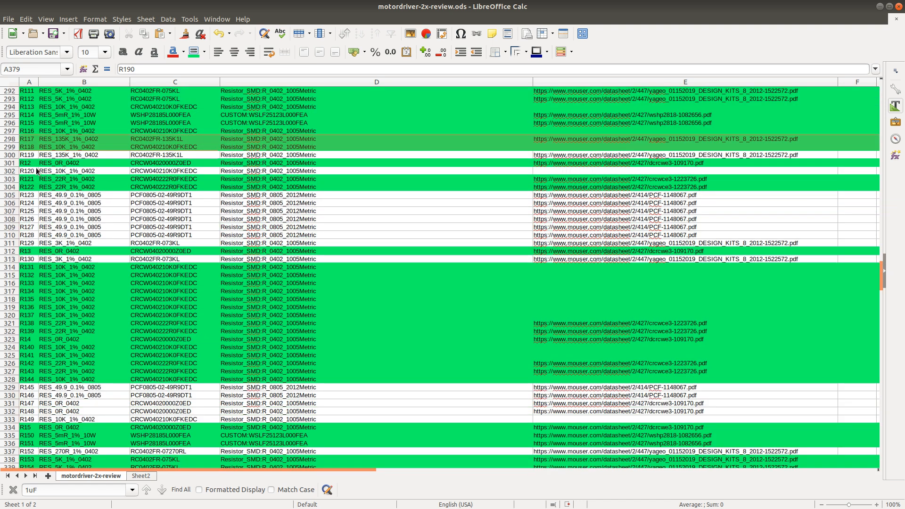
pyautogui.click(11, 156)
pyautogui.keyDown('ctrl'); pyautogui.click(4, 170); pyautogui.keyUp('ctrl')
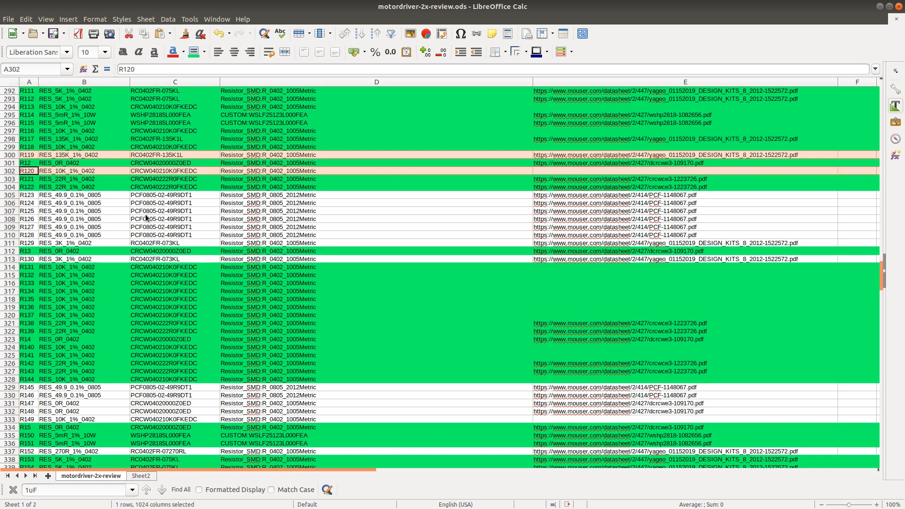
# Step: Check the remaining Drive 2 divider references in the schematic and add the rows of R158 and R159 to the spreadsheet selection
pyautogui.hotkey('alt', 'Tab')
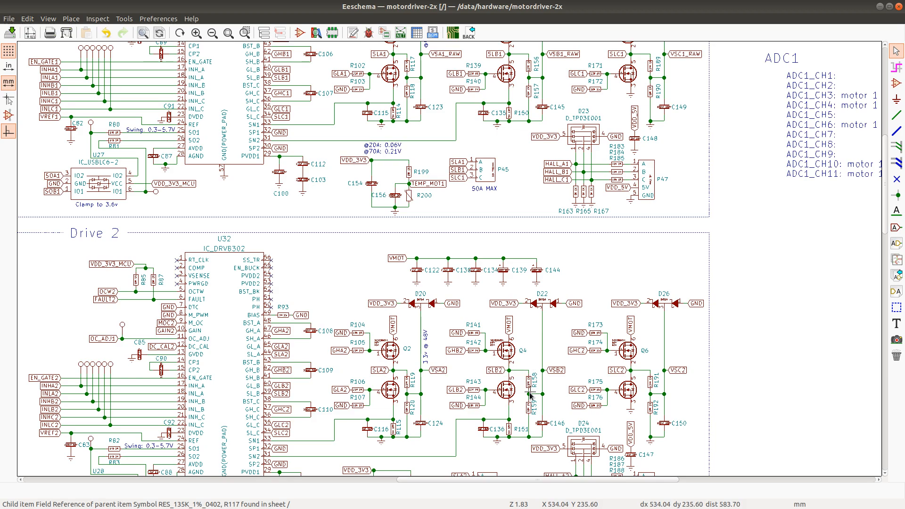
pyautogui.hotkey('alt', 'Tab')
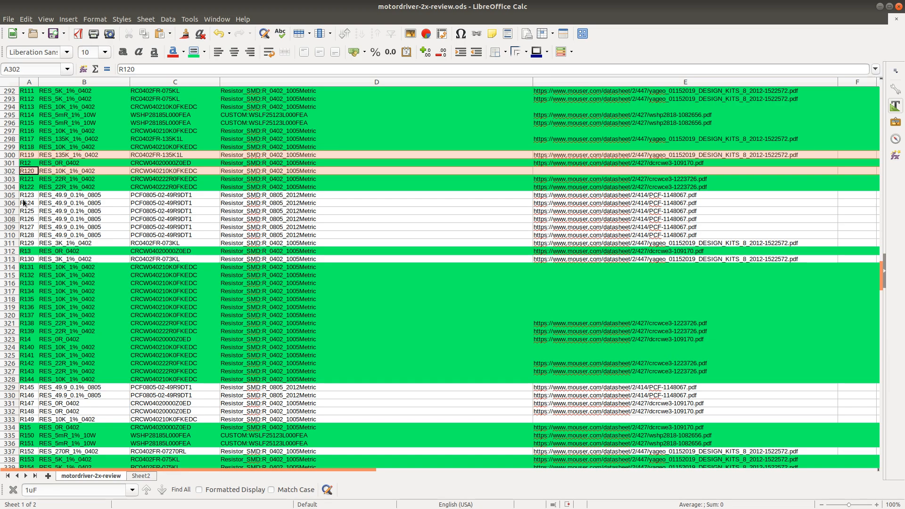
pyautogui.scroll(-2, 86, 365)
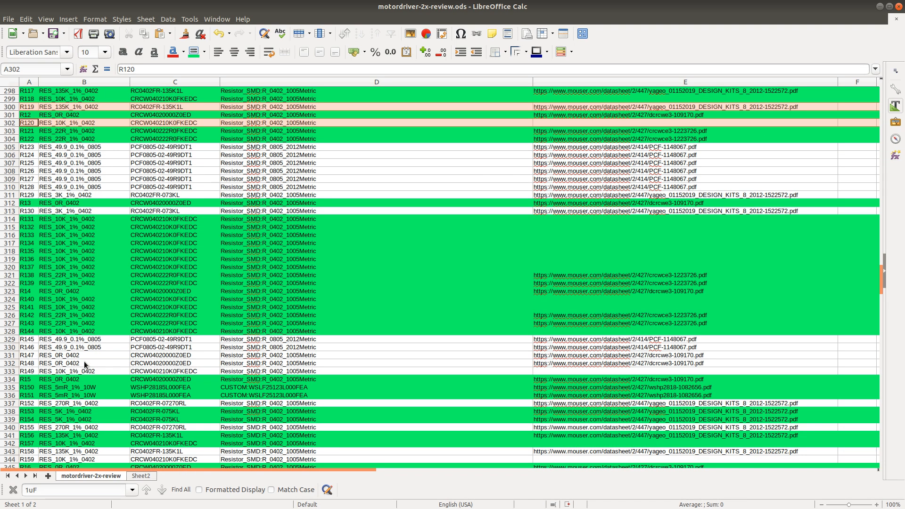
pyautogui.scroll(-4, 85, 365)
pyautogui.click(13, 354)
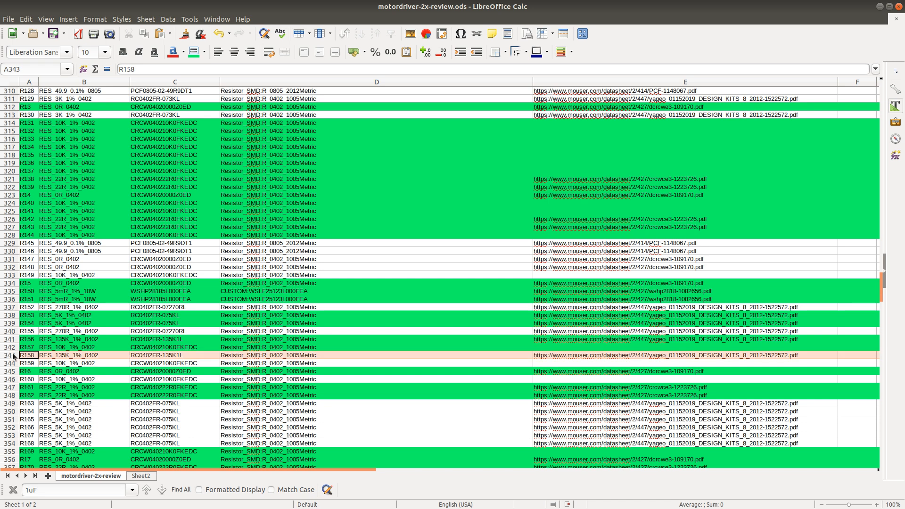
pyautogui.click(12, 357)
pyautogui.hotkey('alt', 'Tab')
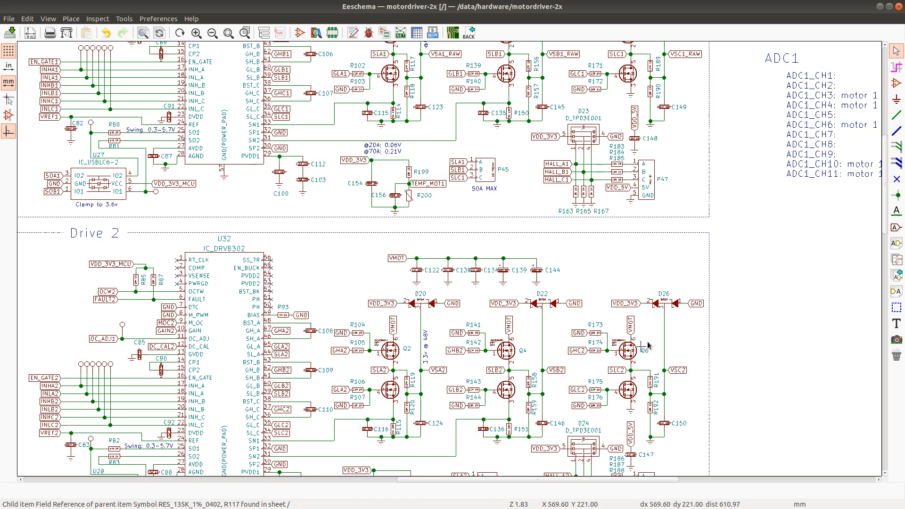
pyautogui.hotkey('alt', 'Tab')
pyautogui.hotkey('shift', 'Down')
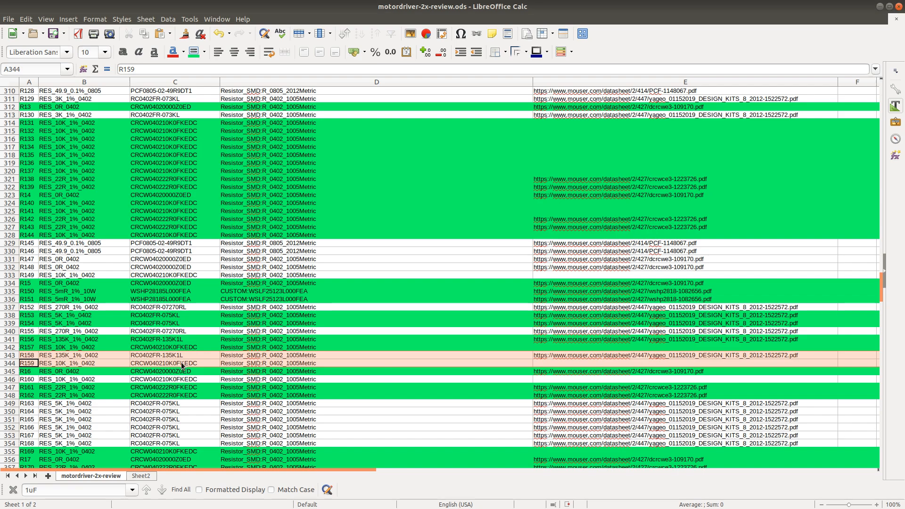
# Step: Add the rows of R191 and R192 to the selection and fill all selected Drive 2 divider rows green
pyautogui.scroll(-12, 100, 395)
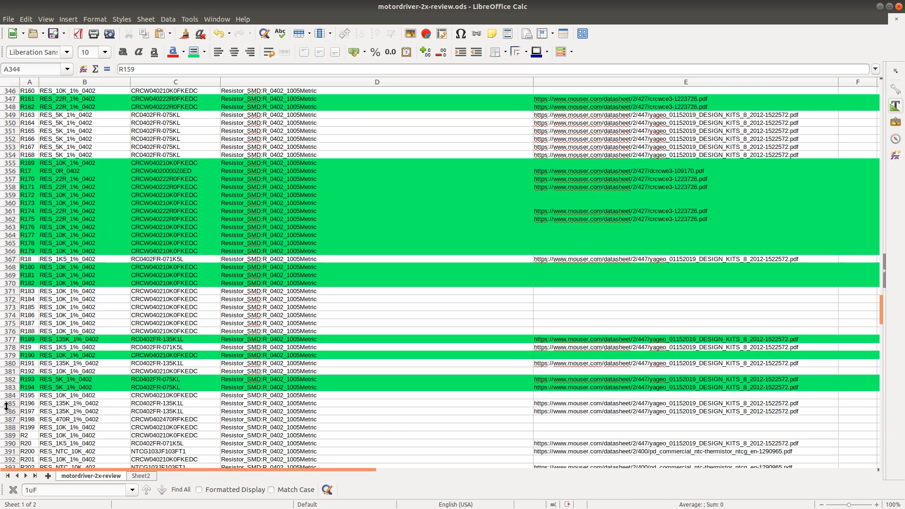
pyautogui.moveTo(16, 364); pyautogui.dragTo(17, 375)
pyautogui.click(194, 52)
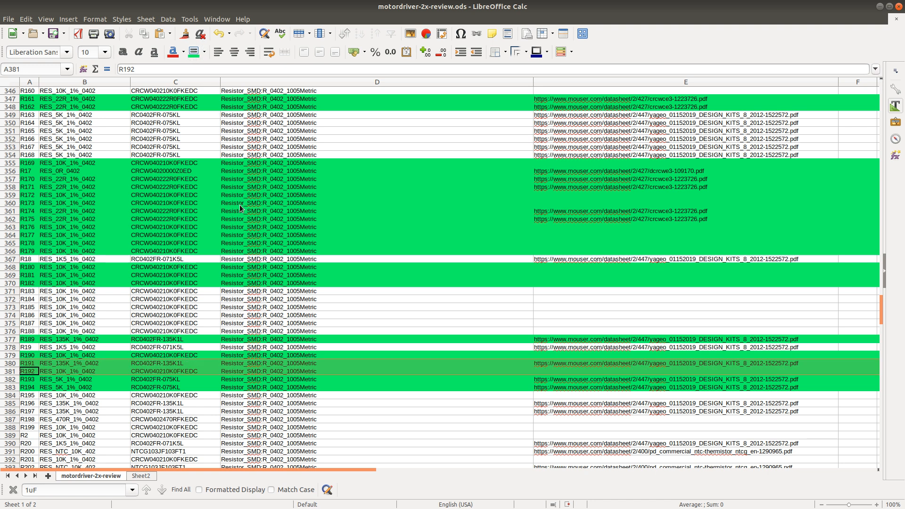
pyautogui.scroll(5, 222, 302)
pyautogui.scroll(13, 221, 301)
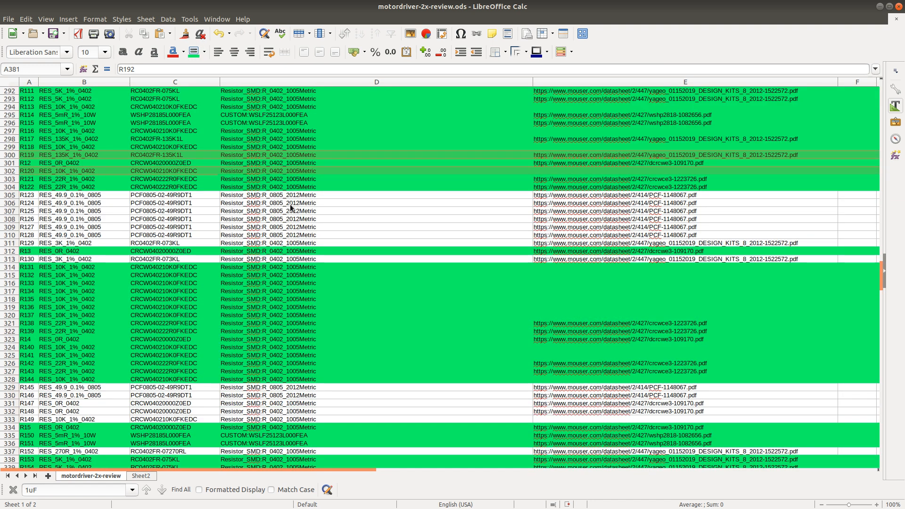
# Step: In the Eeschema schematic, search for 135K without whole-word matching, then close the search
pyautogui.hotkey('alt', 'Tab')
pyautogui.hotkey('ctrl', 'f')
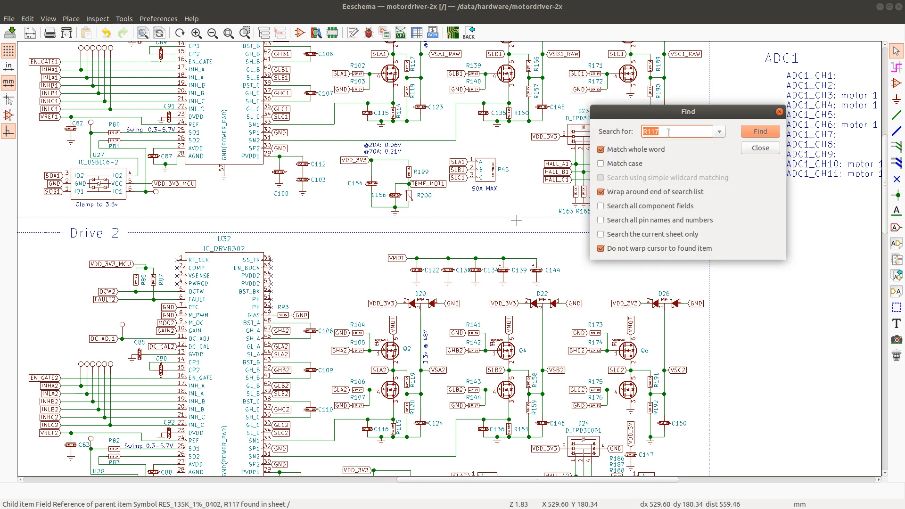
pyautogui.click(651, 150)
pyautogui.click(663, 131)
pyautogui.doubleClick(662, 132)
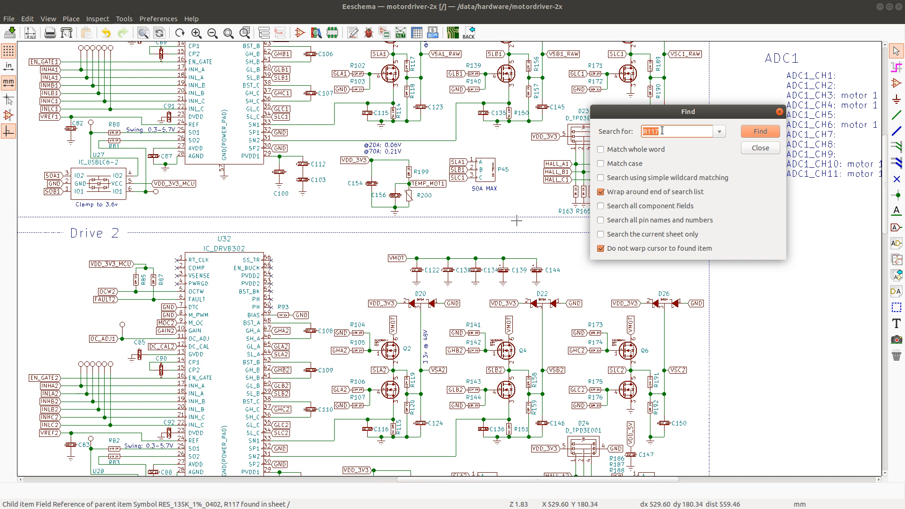
pyautogui.write('135K')
pyautogui.press('Return')
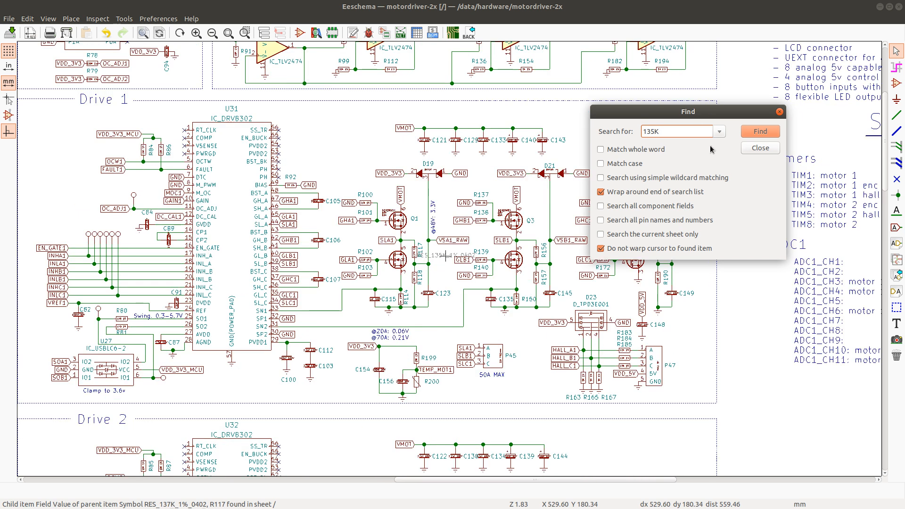
pyautogui.click(759, 149)
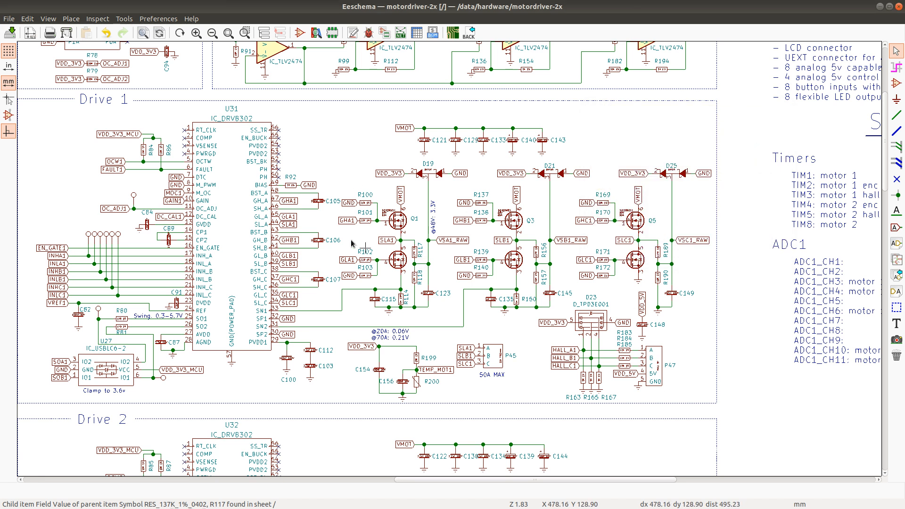
# Step: Update all symbol fields except Reference to their original library values
pyautogui.click(26, 19)
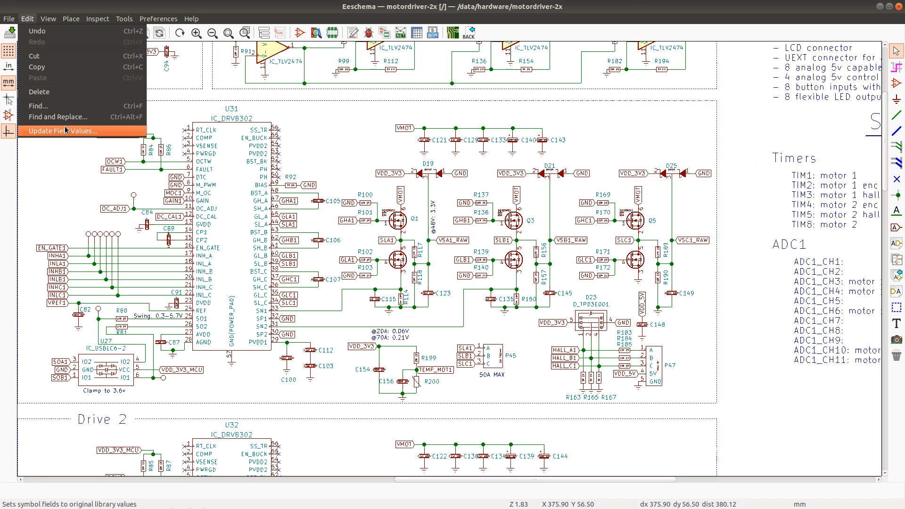
pyautogui.click(66, 130)
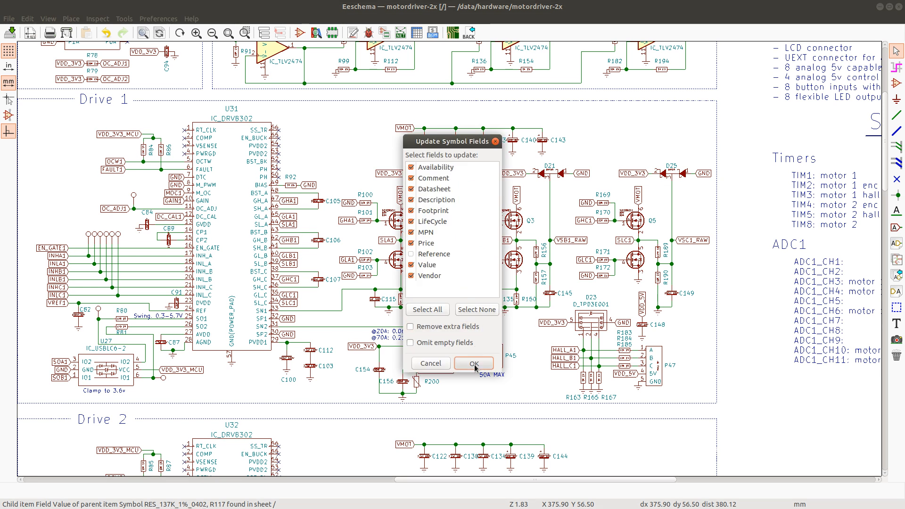
pyautogui.click(474, 364)
# Step: Search the schematic again for any symbol still using 135K
pyautogui.hotkey('ctrl', 'f')
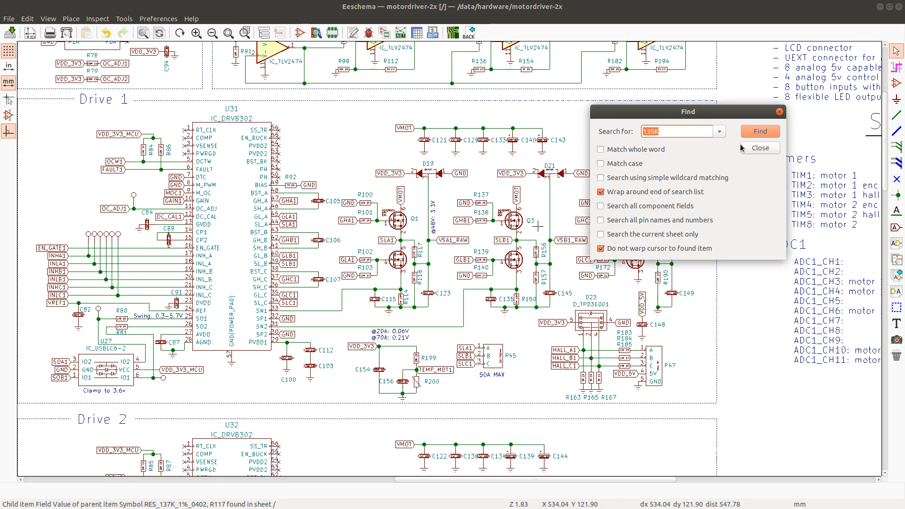
pyautogui.click(760, 134)
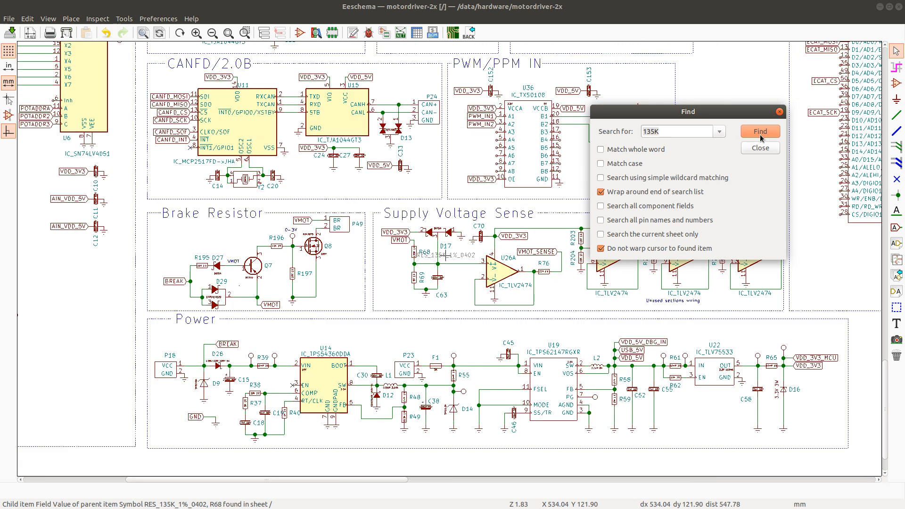
# Step: Find the next symbol using 135K and examine R78 and R79 beside U29 in the Overcurrent limit ADJ circuit
pyautogui.click(760, 134)
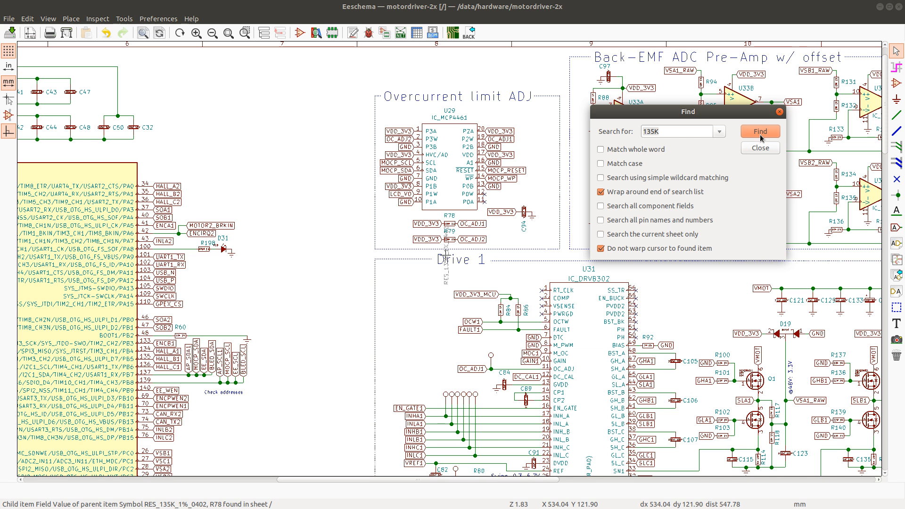
pyautogui.click(760, 148)
pyautogui.scroll(2, 474, 231)
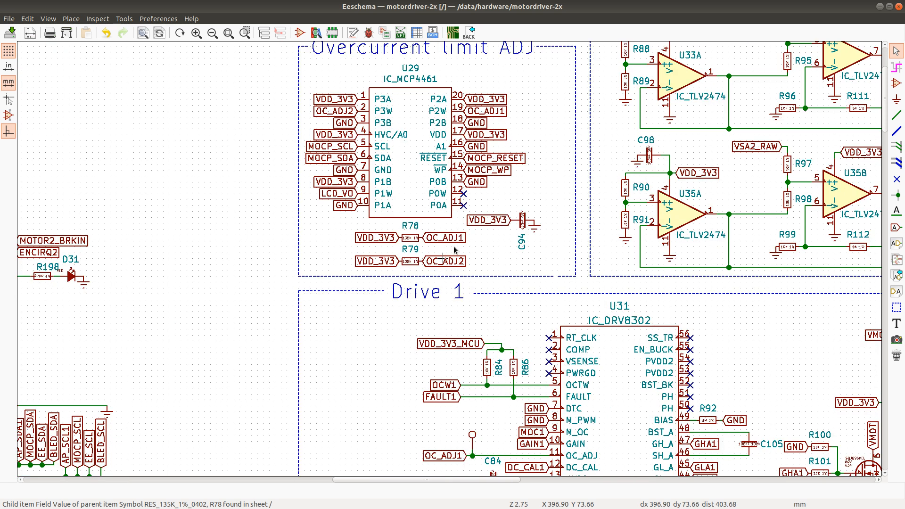
pyautogui.scroll(2, 455, 250)
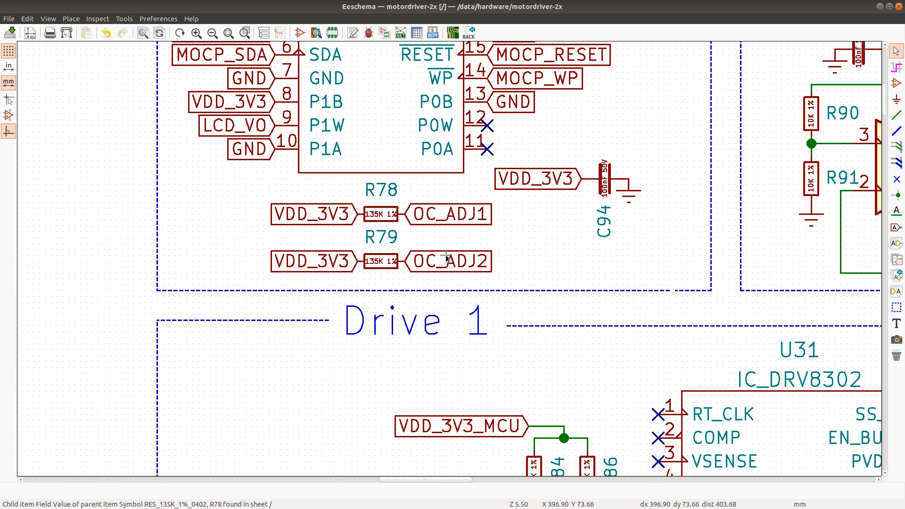
pyautogui.scroll(-2, 446, 258)
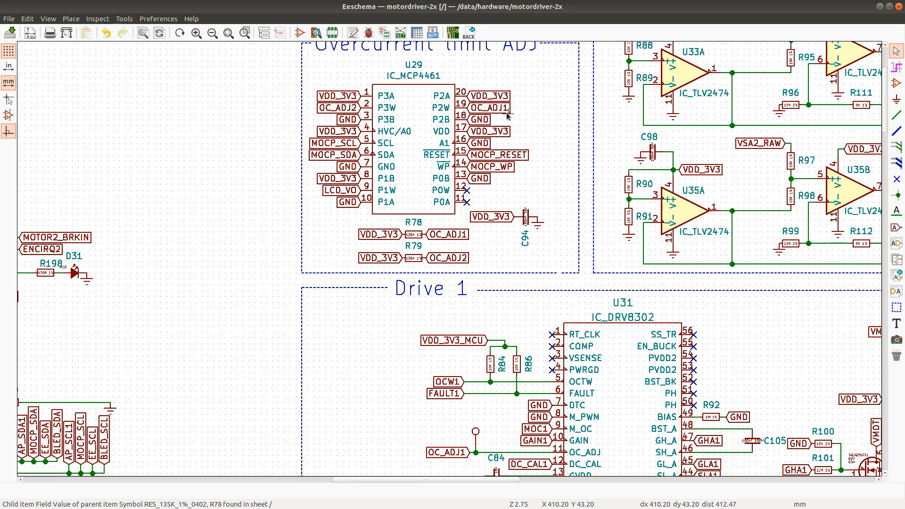
pyautogui.scroll(-2, 446, 259)
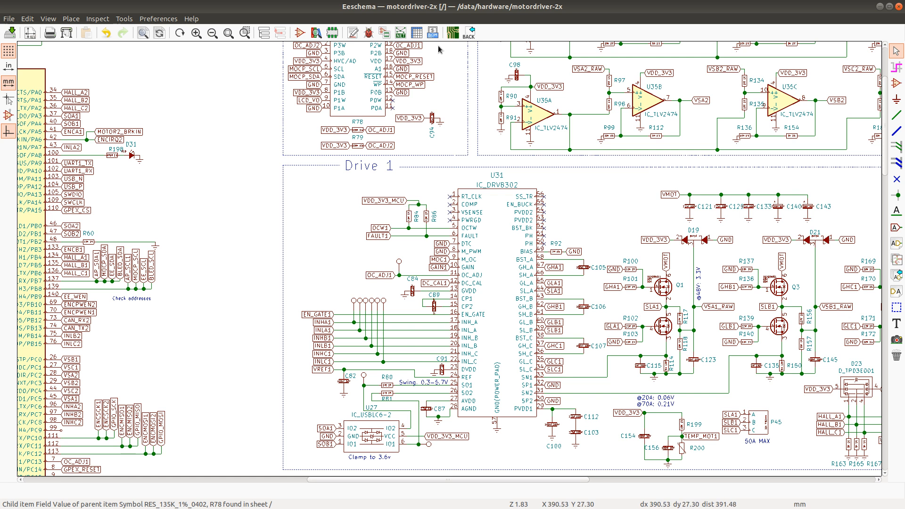
pyautogui.scroll(1, 466, 97)
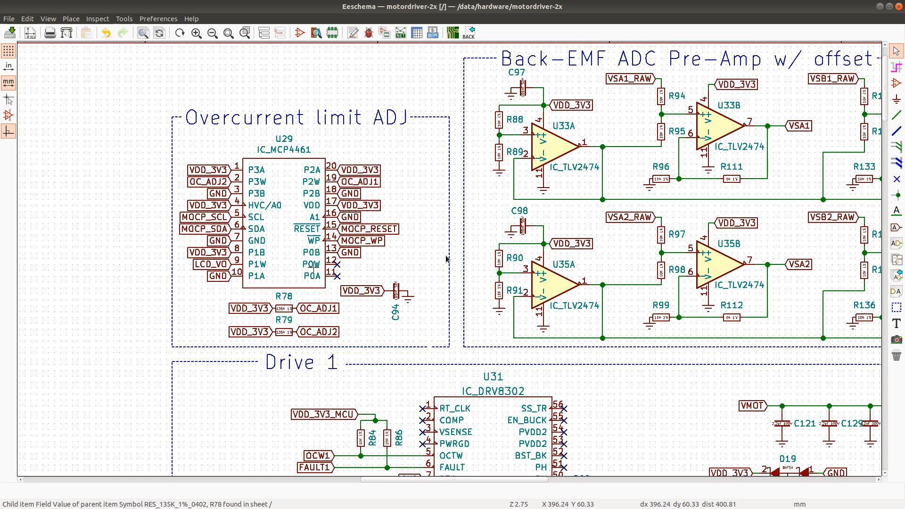
pyautogui.scroll(-1, 448, 259)
pyautogui.scroll(1, 422, 276)
pyautogui.scroll(1, 446, 259)
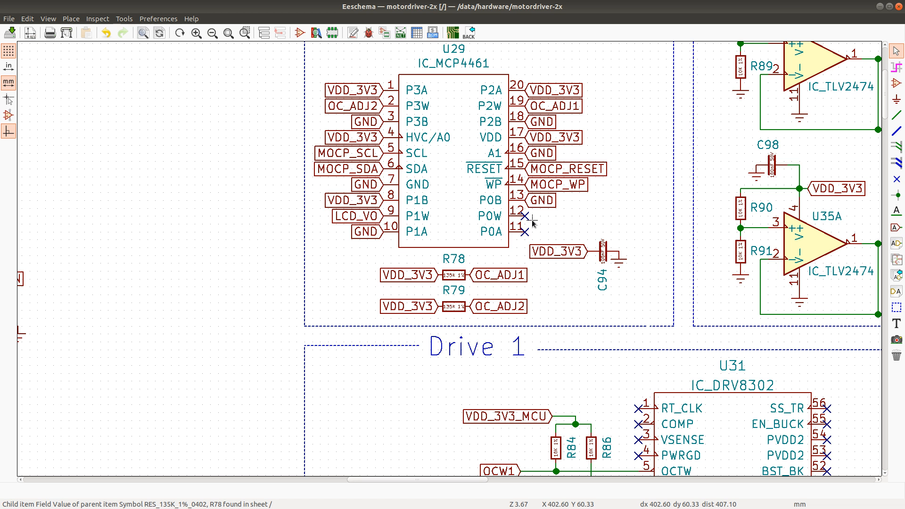
# Step: Change the library symbol of resistor R78 to SwEmb:RES_137K_1%_0402
pyautogui.doubleClick(457, 275)
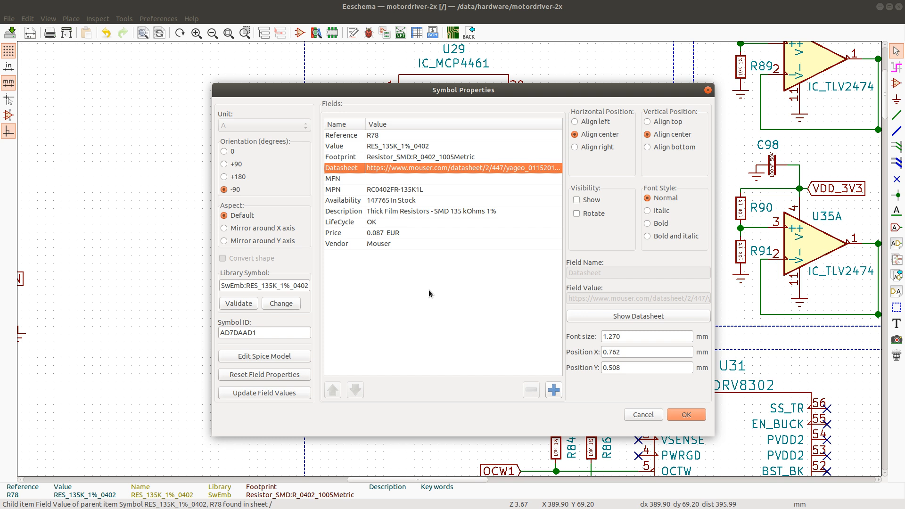
pyautogui.click(265, 286)
pyautogui.press('Right')
pyautogui.press('Right')
pyautogui.press('BackSpace')
pyautogui.write('7')
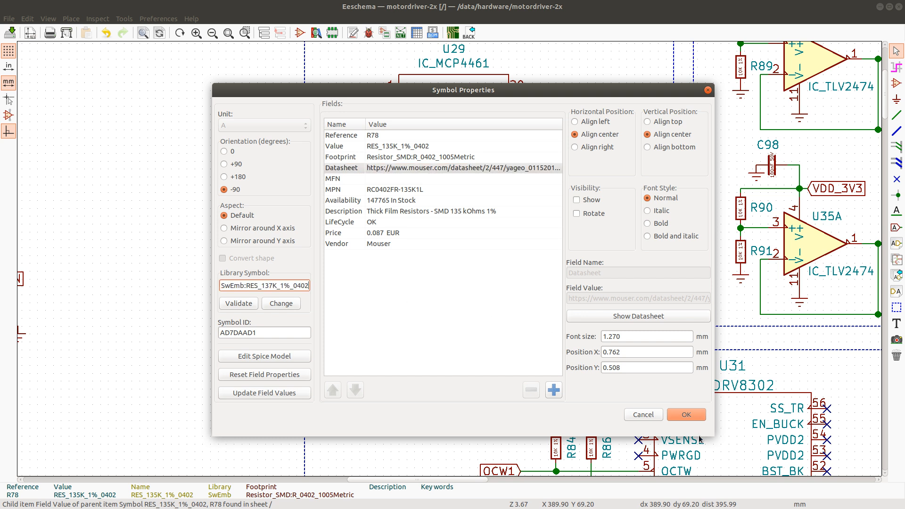
pyautogui.click(687, 415)
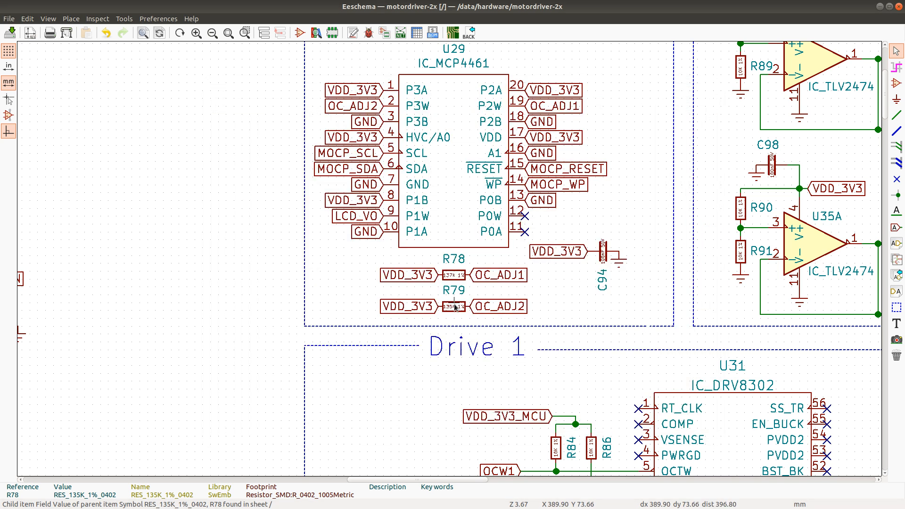
# Step: Change the library symbol of resistor R79 to SwEmb:RES_137K_1%_0402
pyautogui.doubleClick(454, 306)
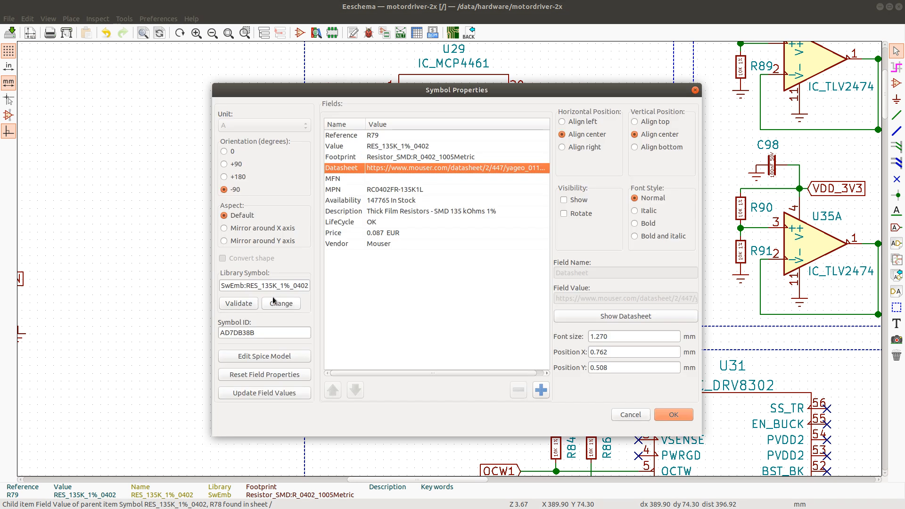
pyautogui.click(265, 286)
pyautogui.press('Right')
pyautogui.press('Right')
pyautogui.press('BackSpace')
pyautogui.write('7')
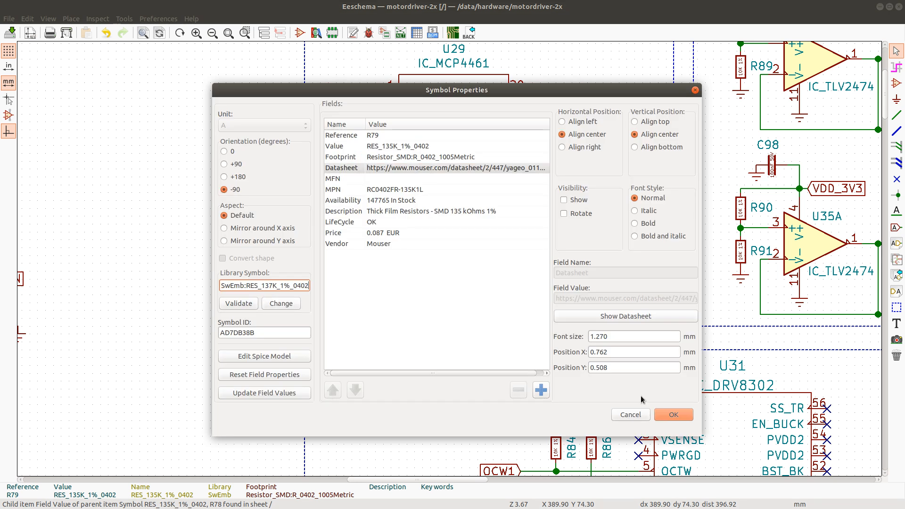
pyautogui.click(674, 415)
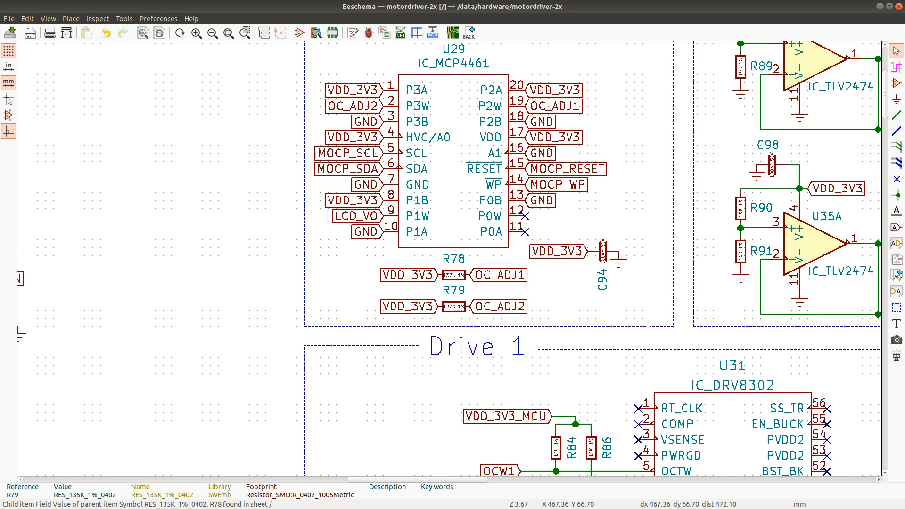
# Step: In the LibreOffice Calc review sheet, fill the rows of R78 and R79 with yellow
pyautogui.hotkey('alt', 'Tab')
pyautogui.scroll(-2, 61, 197)
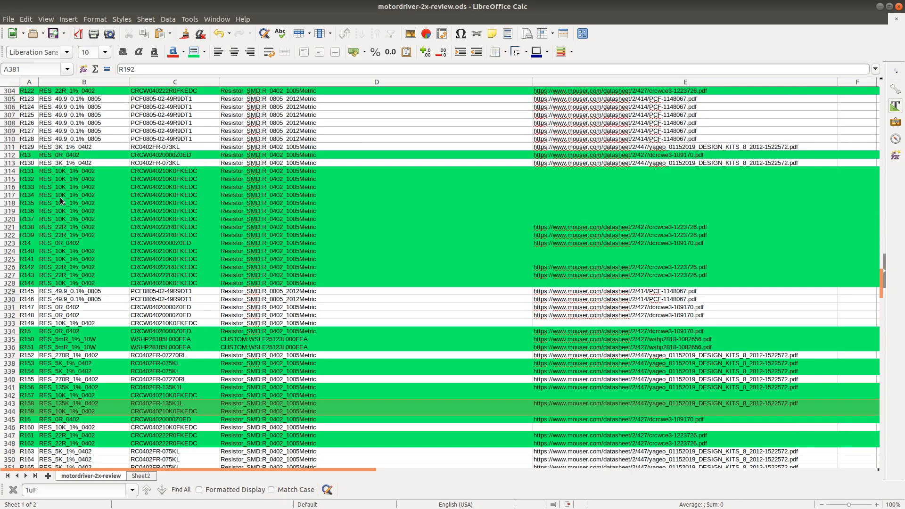
pyautogui.scroll(-13, 60, 197)
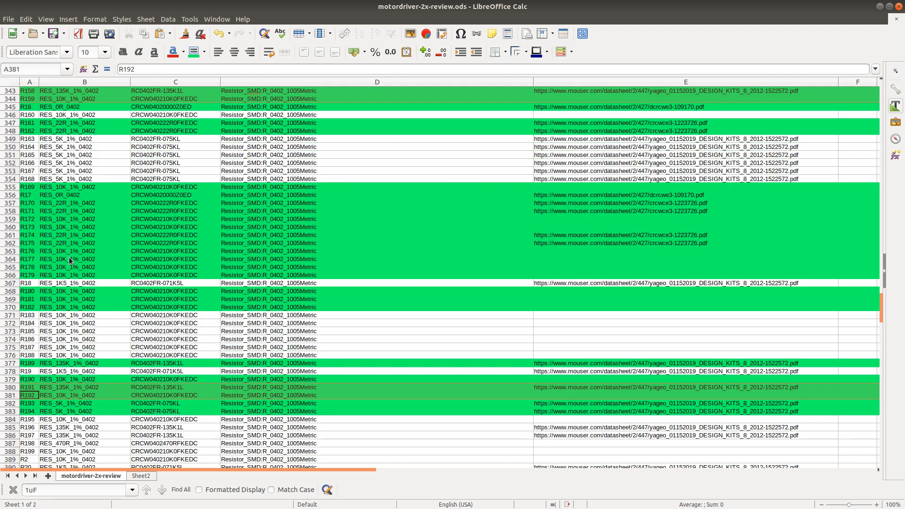
pyautogui.scroll(-8, 52, 305)
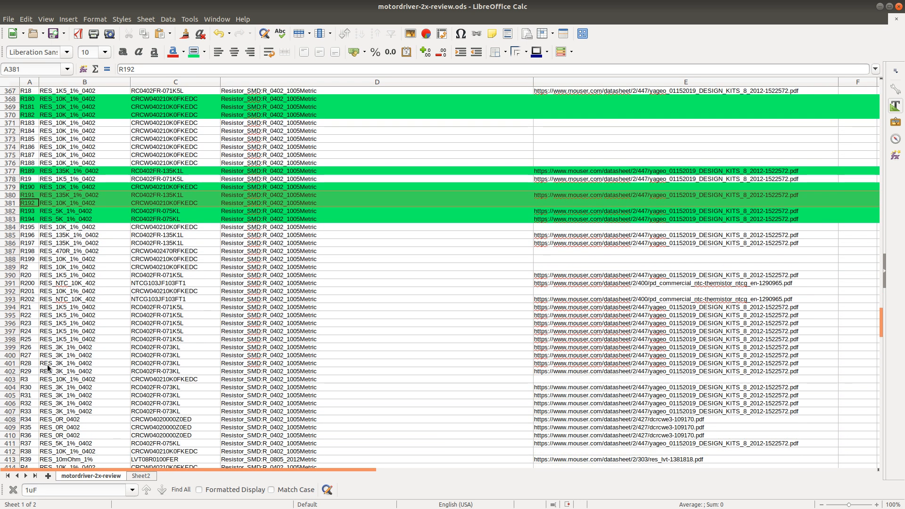
pyautogui.scroll(-16, 48, 369)
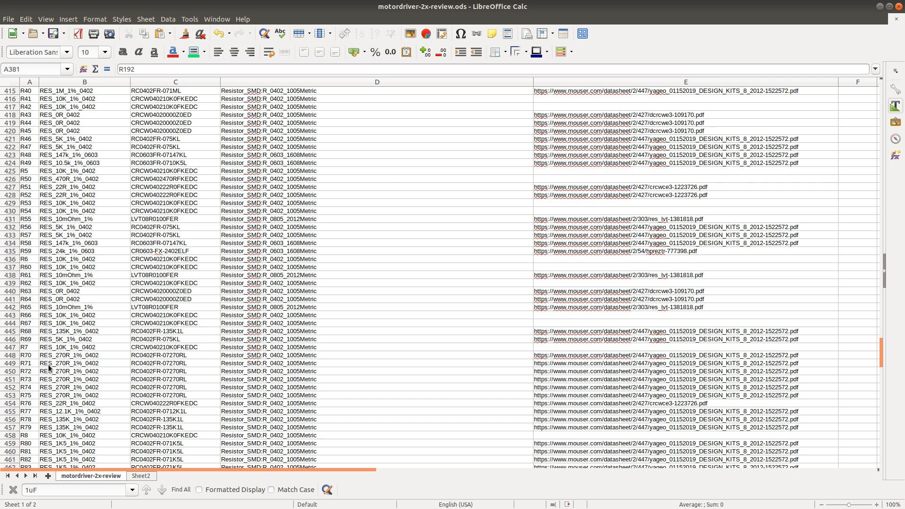
pyautogui.scroll(-2, 49, 367)
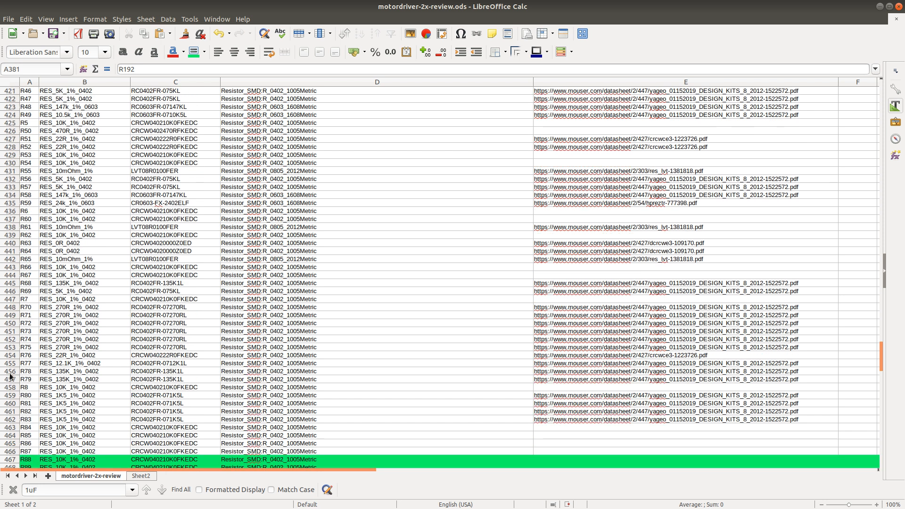
pyautogui.moveTo(11, 375); pyautogui.dragTo(12, 381)
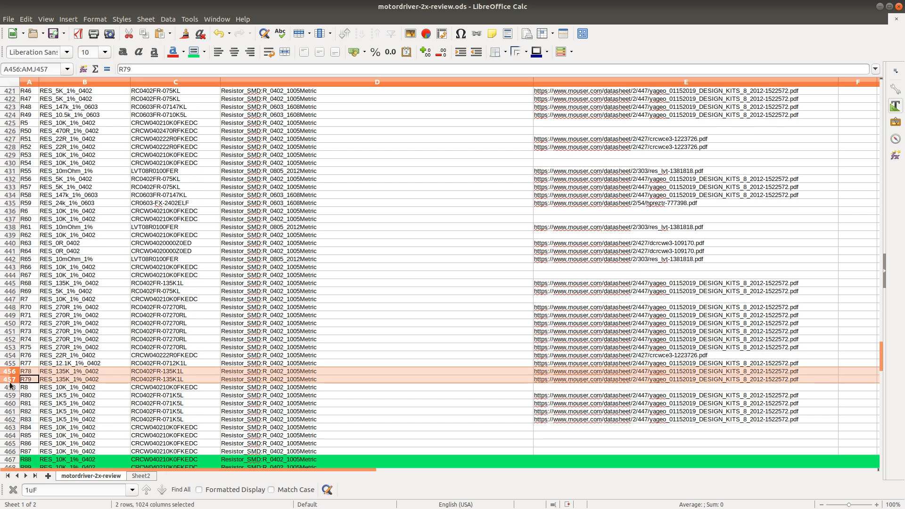
pyautogui.click(206, 52)
pyautogui.click(206, 219)
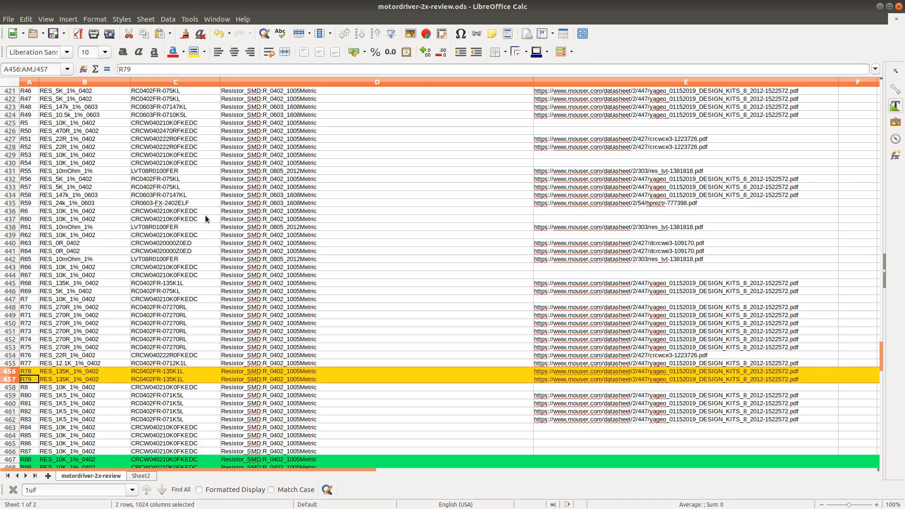
# Step: Return to the Eeschema schematic, step through the remaining 135K matches to R68, and close the search
pyautogui.hotkey('alt', 'Tab')
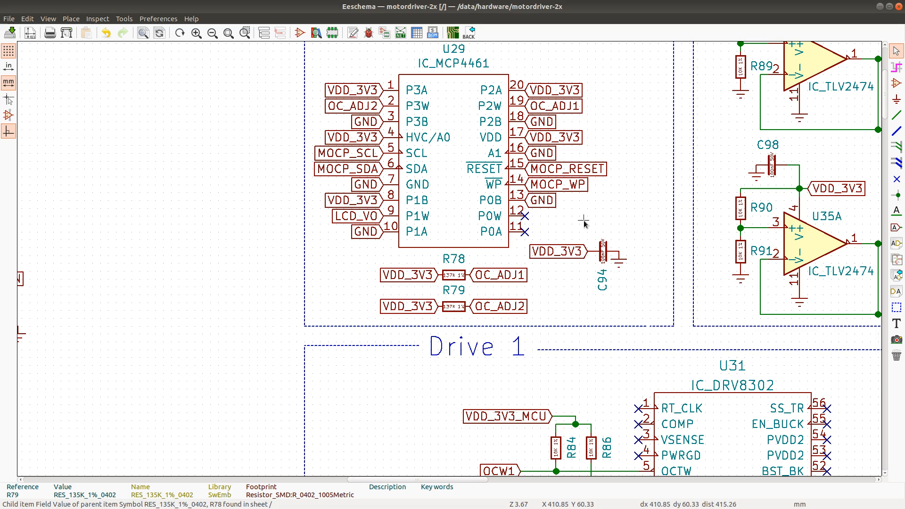
pyautogui.hotkey('ctrl', 'f')
pyautogui.click(770, 132)
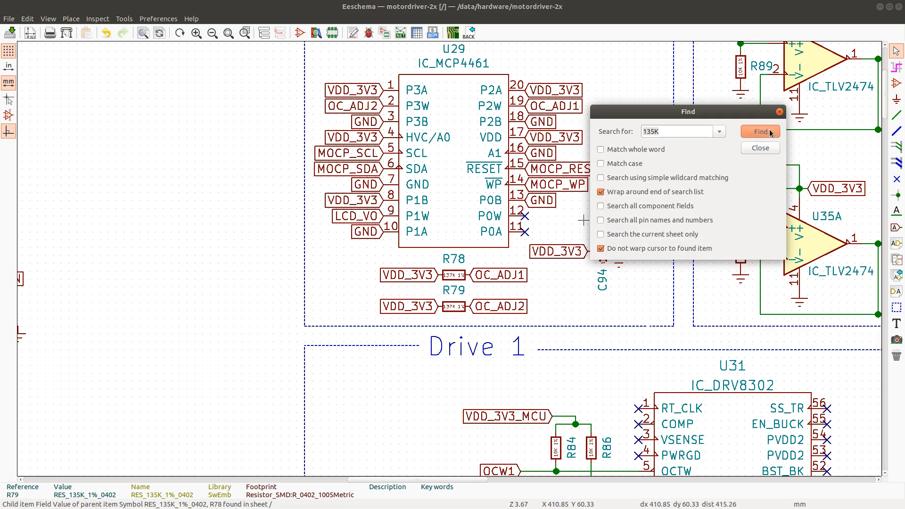
pyautogui.click(769, 132)
pyautogui.click(770, 132)
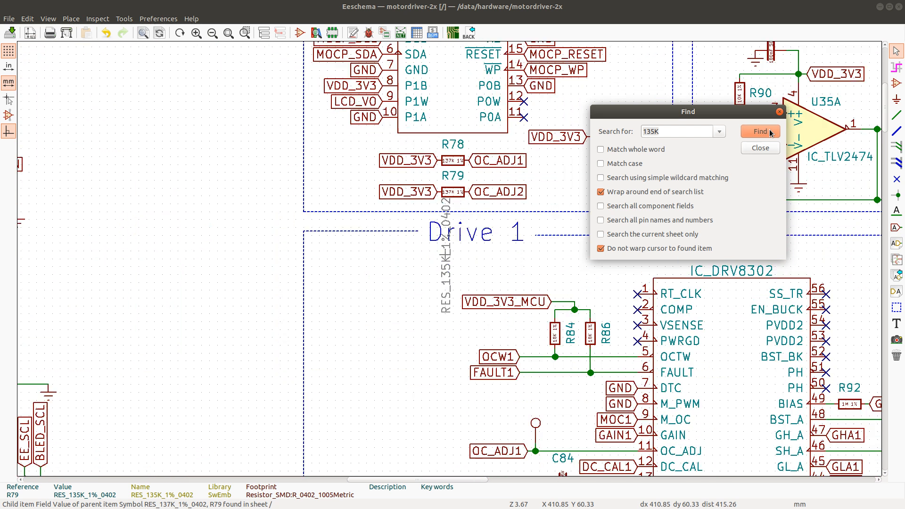
pyautogui.click(770, 132)
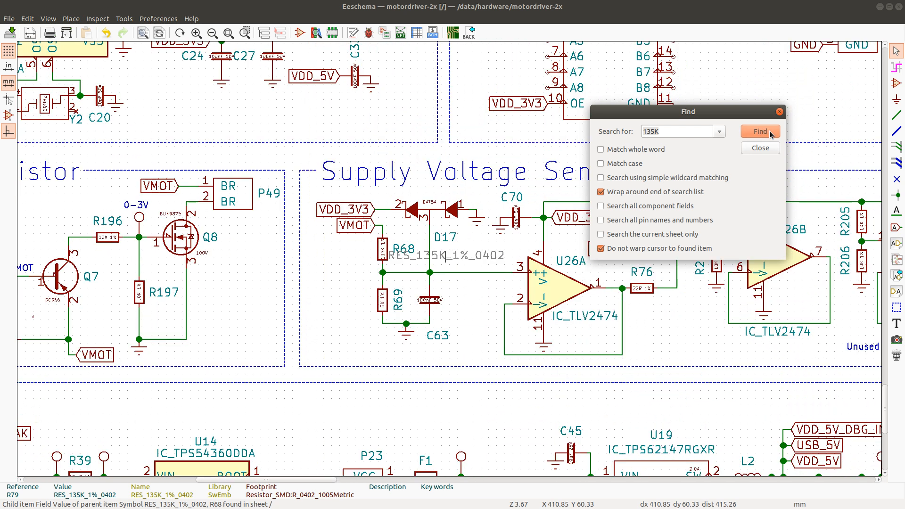
pyautogui.click(761, 150)
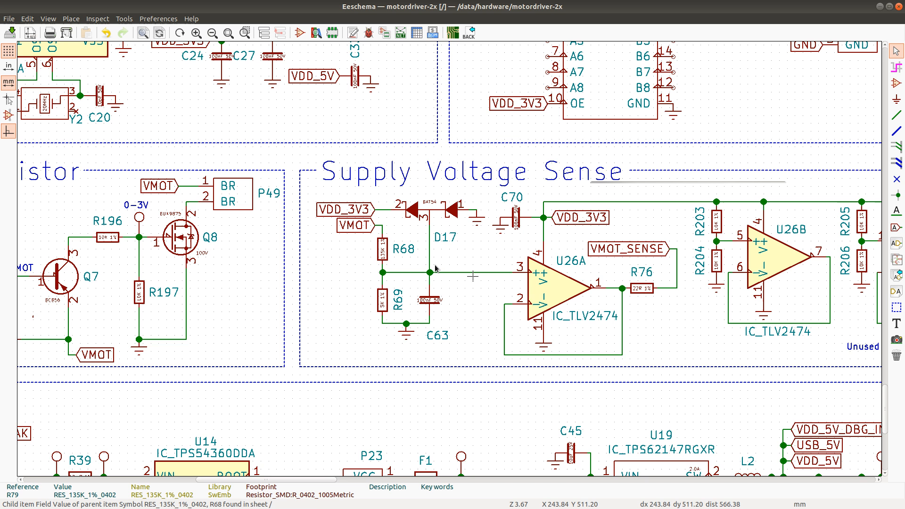
# Step: Change the library symbol of R68 in the Supply Voltage Sense circuit to SwEmb:RES_137K_1%_0402
pyautogui.doubleClick(386, 250)
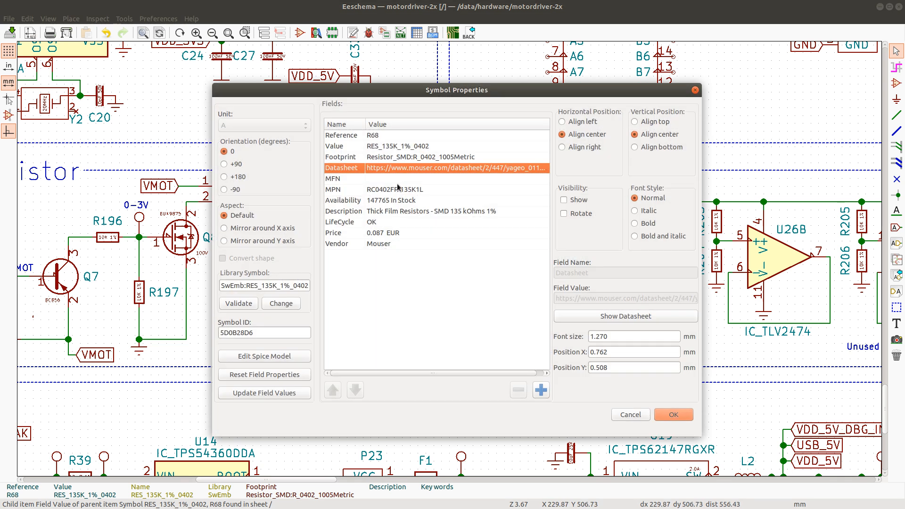
pyautogui.click(287, 285)
pyautogui.hotkey('ctrl', 'a')
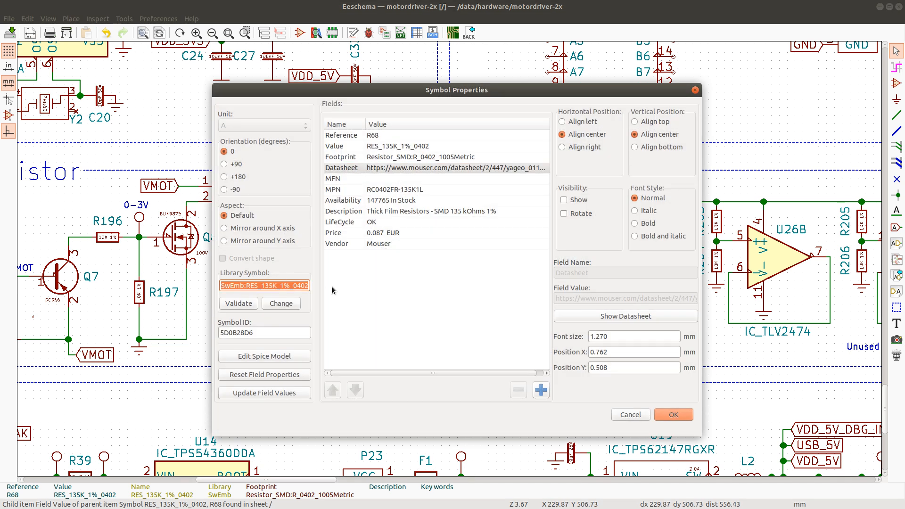
pyautogui.write('SwEmb:RES_137K_1%_0402')
pyautogui.click(675, 415)
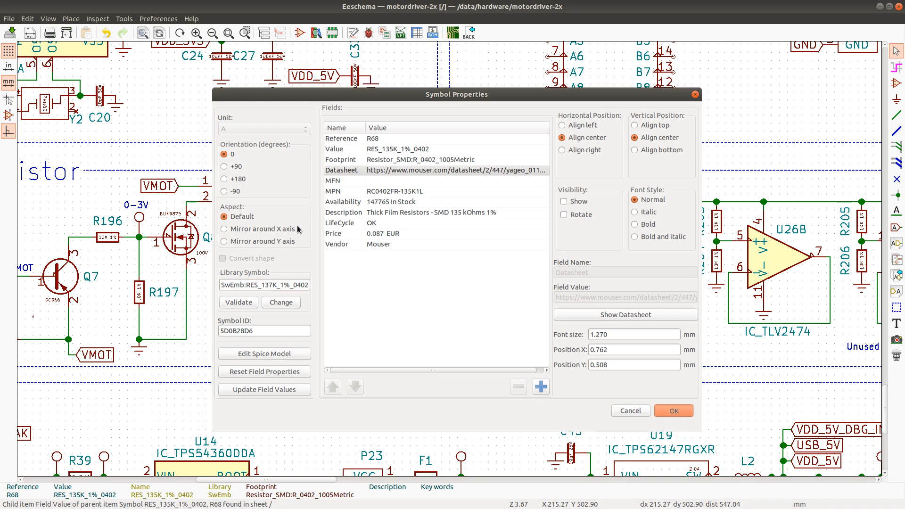
# Step: Update all symbol fields from the library, leaving Reference excluded
pyautogui.click(26, 17)
pyautogui.click(57, 134)
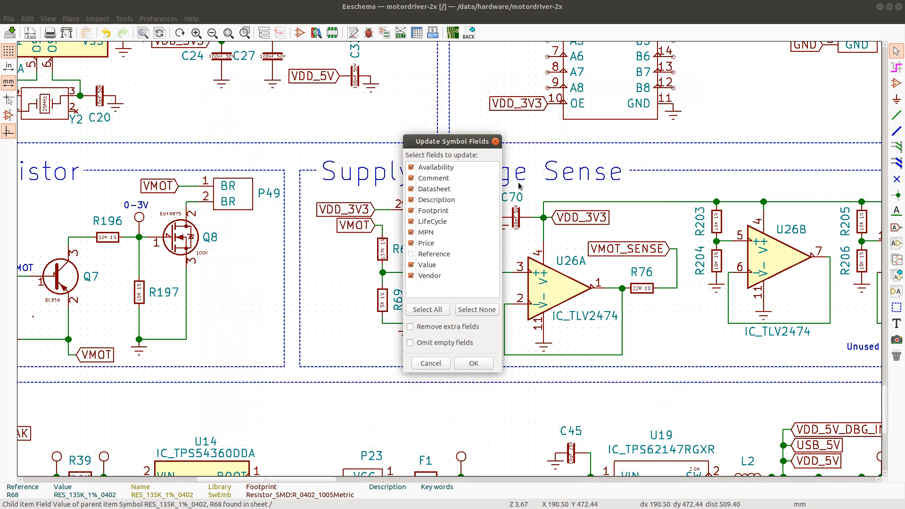
pyautogui.click(474, 364)
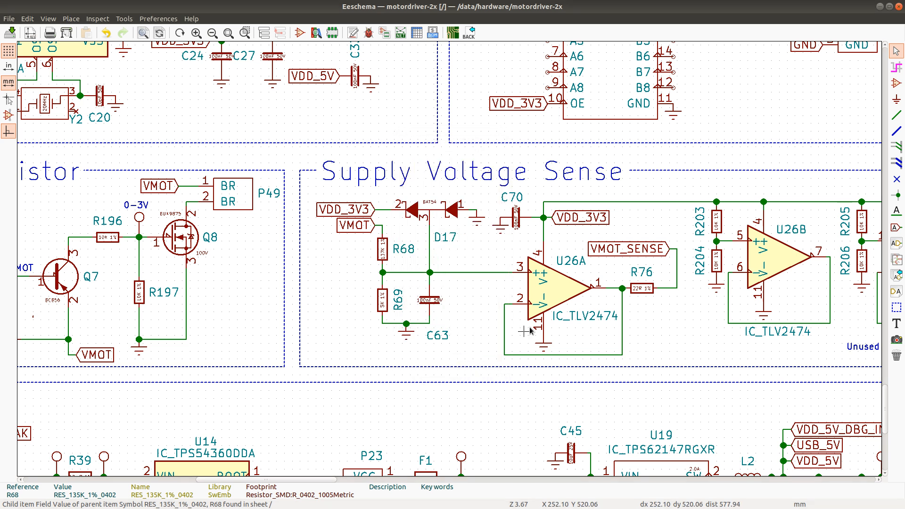
# Step: Check the schematic for leftover 135K symbols, re-enable whole-word matching, and close the search
pyautogui.hotkey('ctrl', 'f')
pyautogui.click(759, 133)
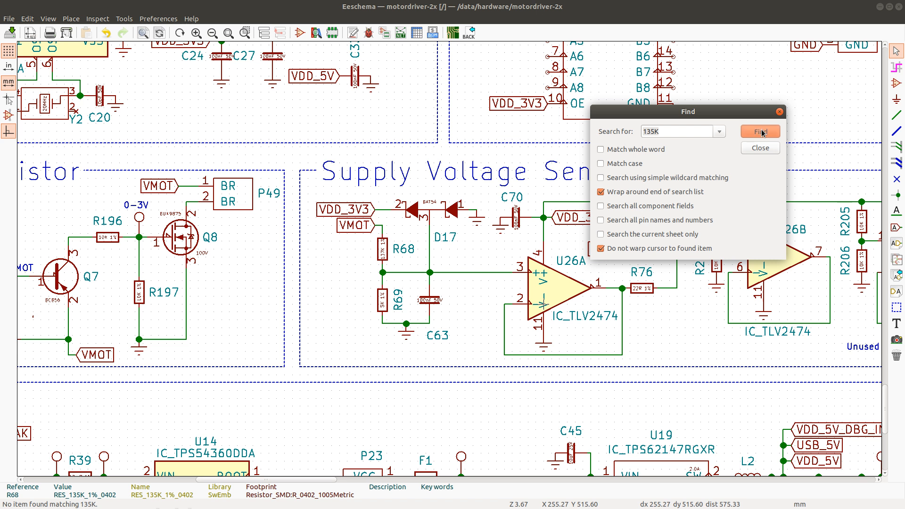
pyautogui.click(601, 150)
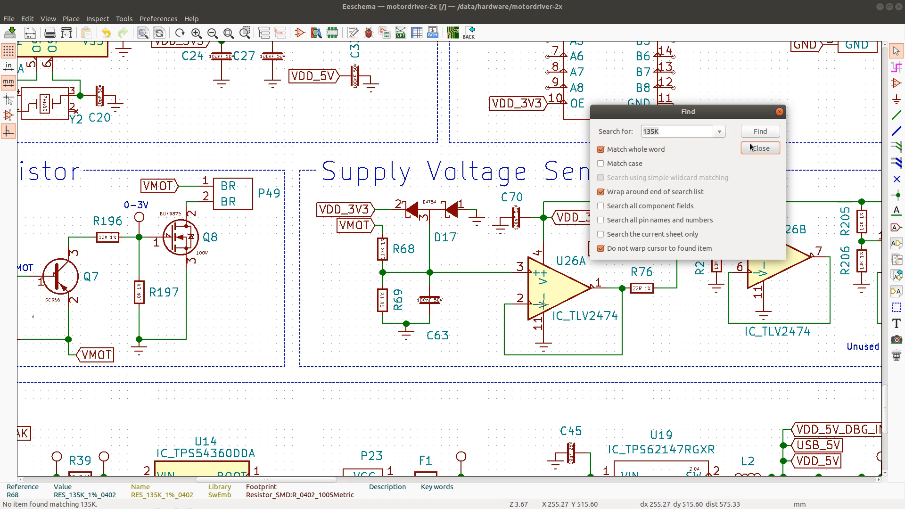
pyautogui.click(754, 148)
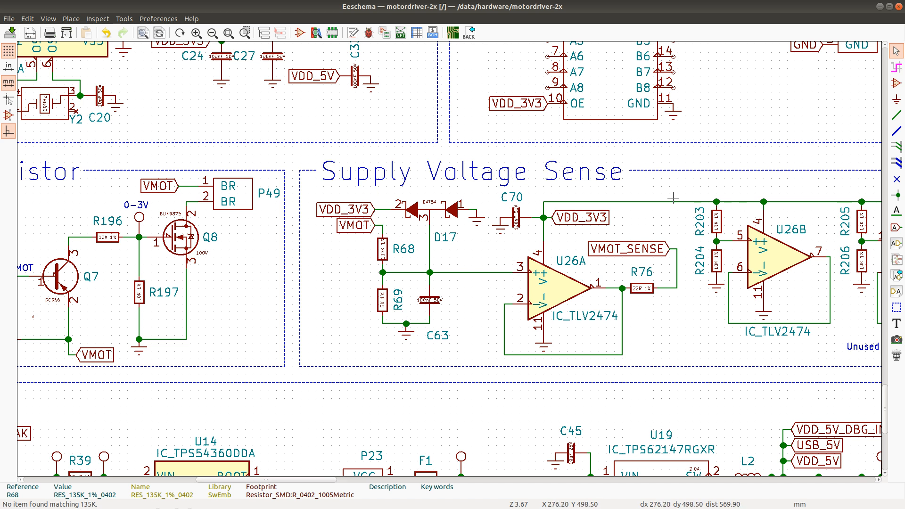
# Step: Switch to the calculator and recompute the supply sense divider output as 5÷(137+5)×60
pyautogui.hotkey('alt', 'Tab')
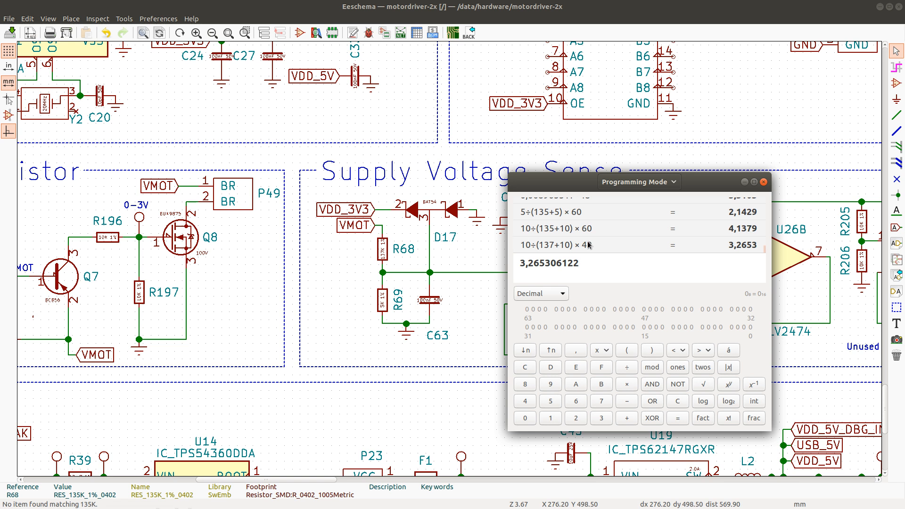
pyautogui.click(562, 250)
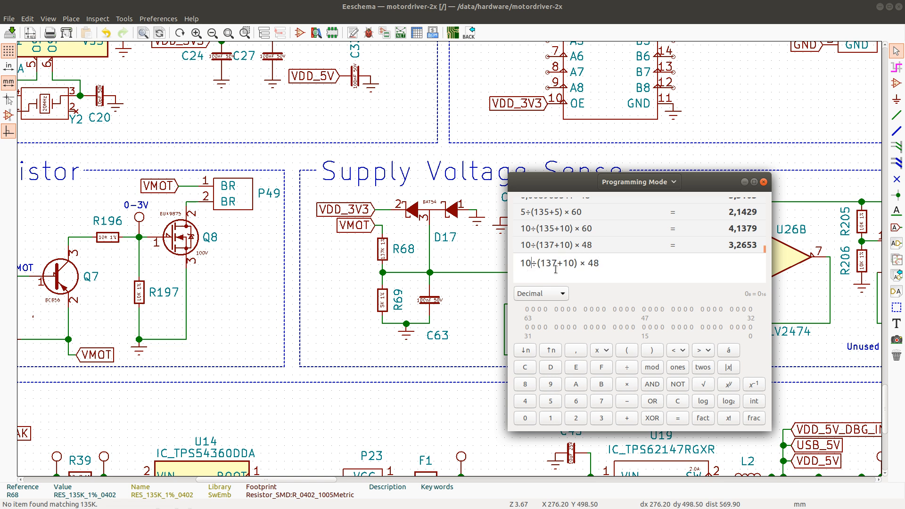
pyautogui.press('BackSpace')
pyautogui.press('BackSpace')
pyautogui.write('5')
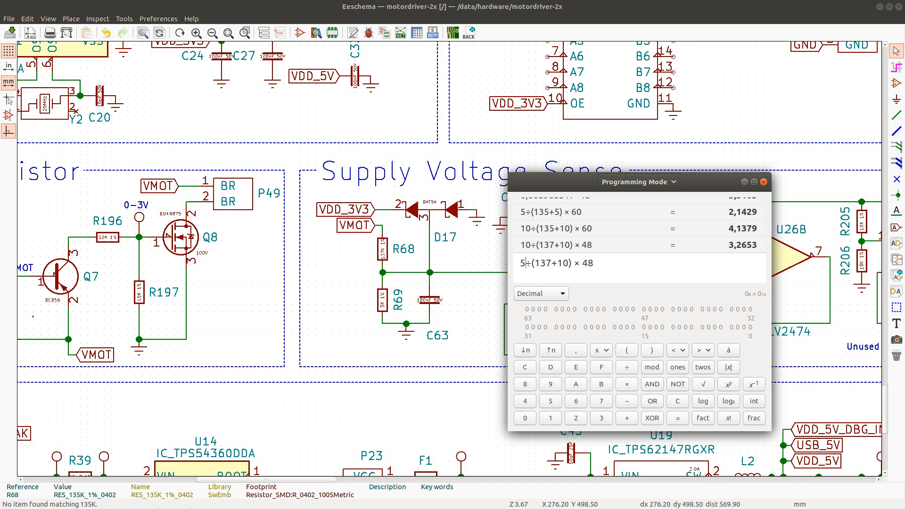
pyautogui.press('Right')
pyautogui.press('BackSpace')
pyautogui.press('BackSpace')
pyautogui.write('5')
pyautogui.press('Right')
pyautogui.press('BackSpace')
pyautogui.press('BackSpace')
pyautogui.press('Return')
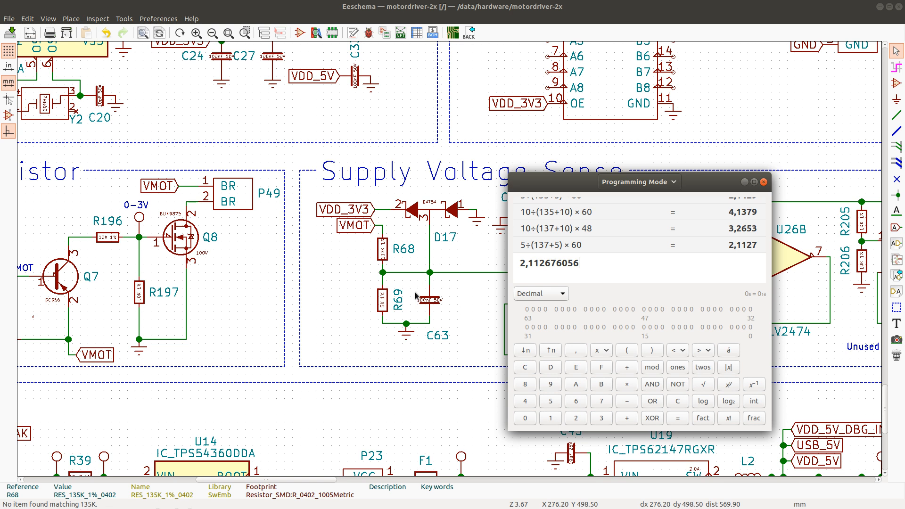
# Step: In the Eeschema schematic, rotate the R68 reference label to vertical and place it beside its resistor
pyautogui.click(402, 248)
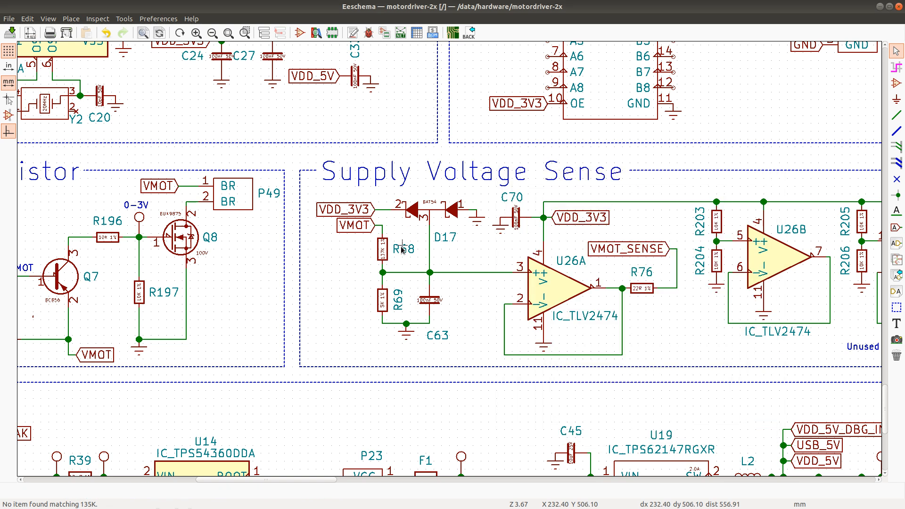
pyautogui.press('m')
pyautogui.press('r')
pyautogui.click(399, 263)
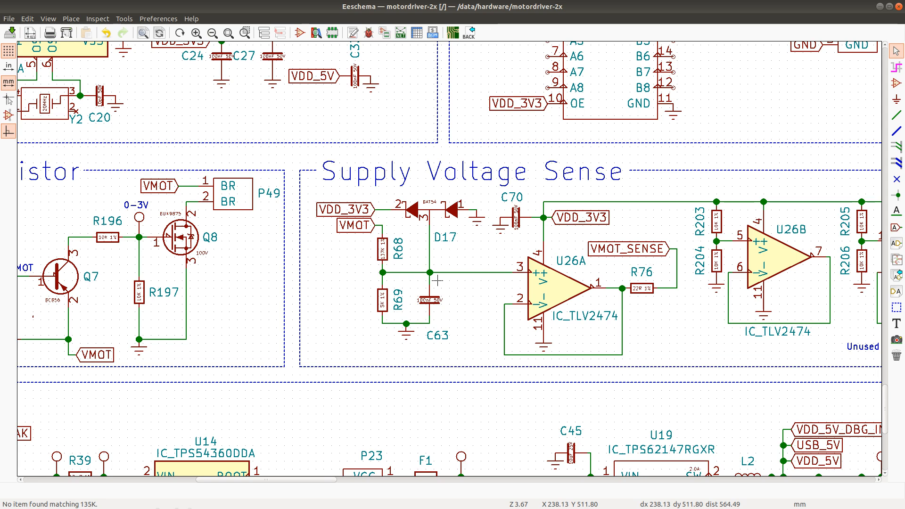
# Step: Switch to the LibreOffice Calc review sheet and fill the R68 and R69 rows with green
pyautogui.hotkey('alt', 'Tab')
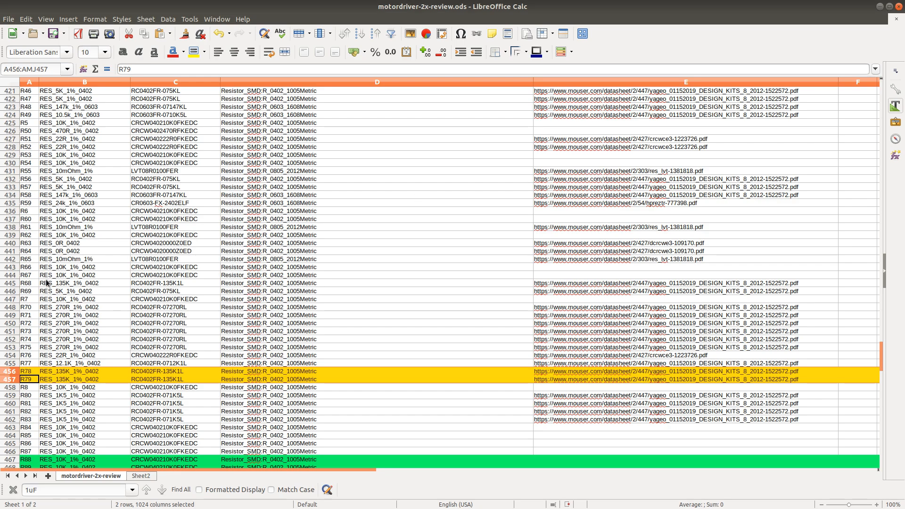
pyautogui.click(9, 283)
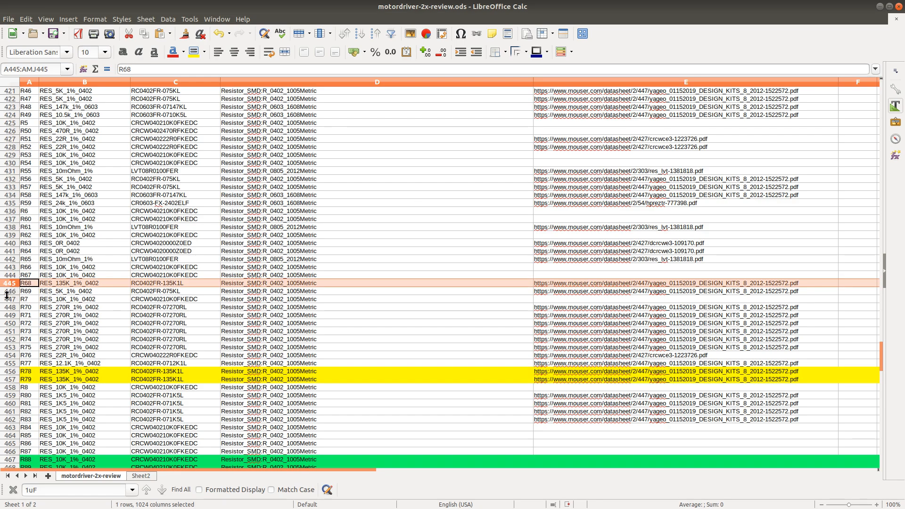
pyautogui.keyDown('shift'); pyautogui.click(9, 292); pyautogui.keyUp('shift')
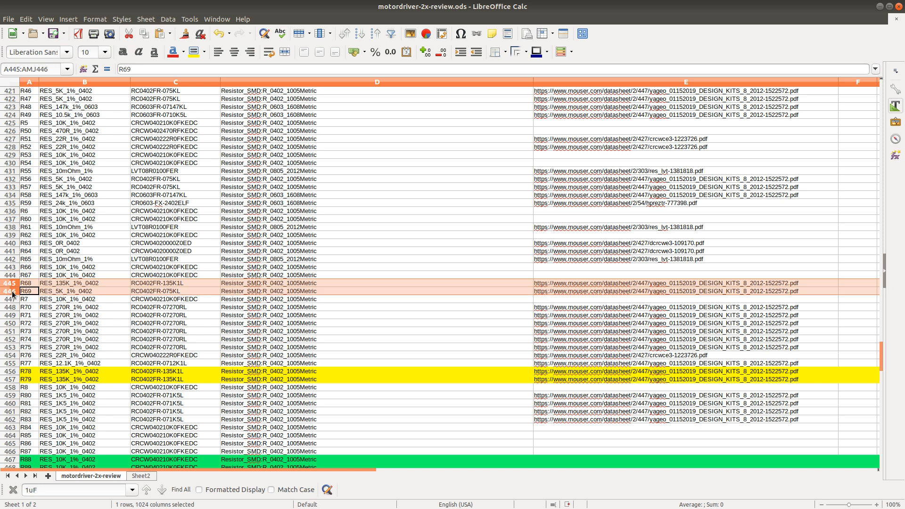
pyautogui.click(194, 51)
pyautogui.click(205, 52)
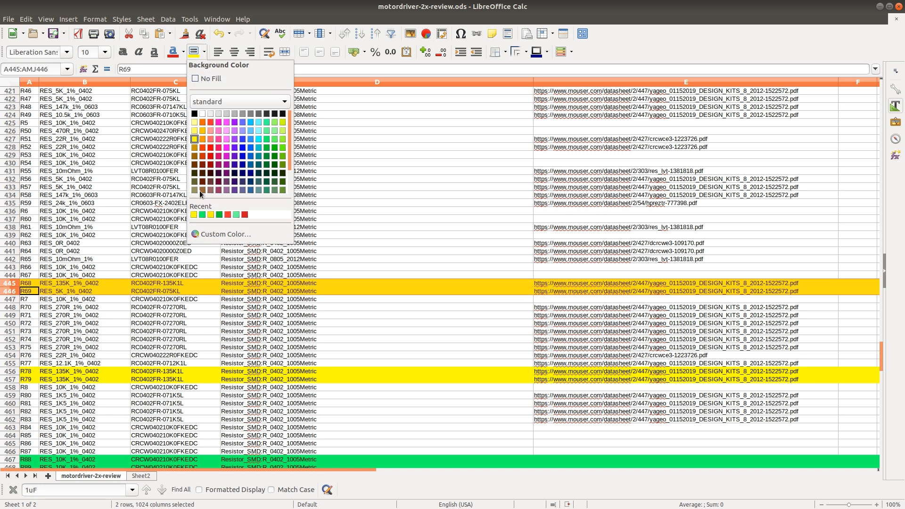
pyautogui.click(202, 215)
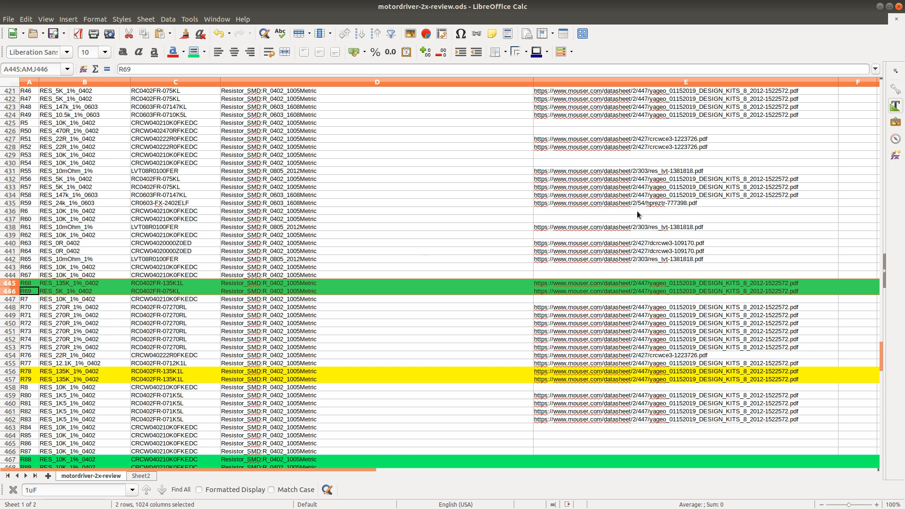
# Step: Scan the review sheet for unmarked resistor rows, then find R123 in the Eeschema schematic and view the surrounding EtherCAT circuit
pyautogui.scroll(20, 127, 197)
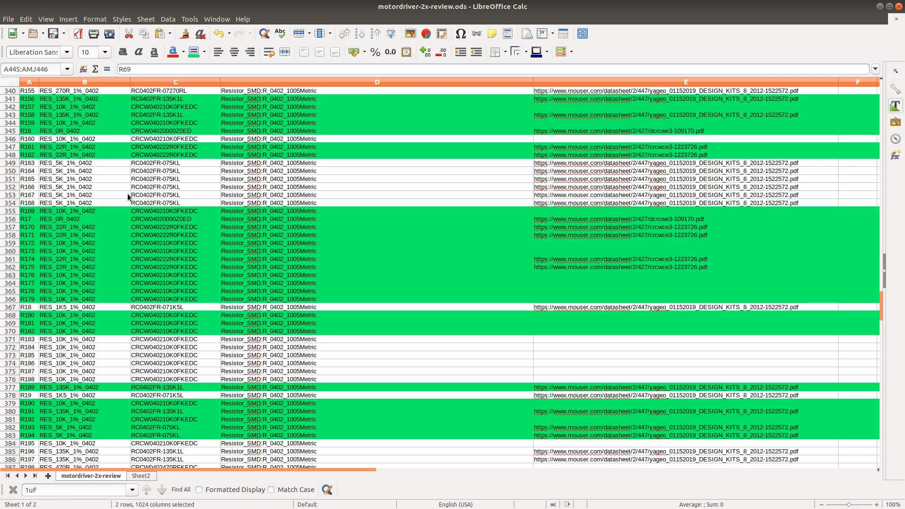
pyautogui.scroll(20, 127, 197)
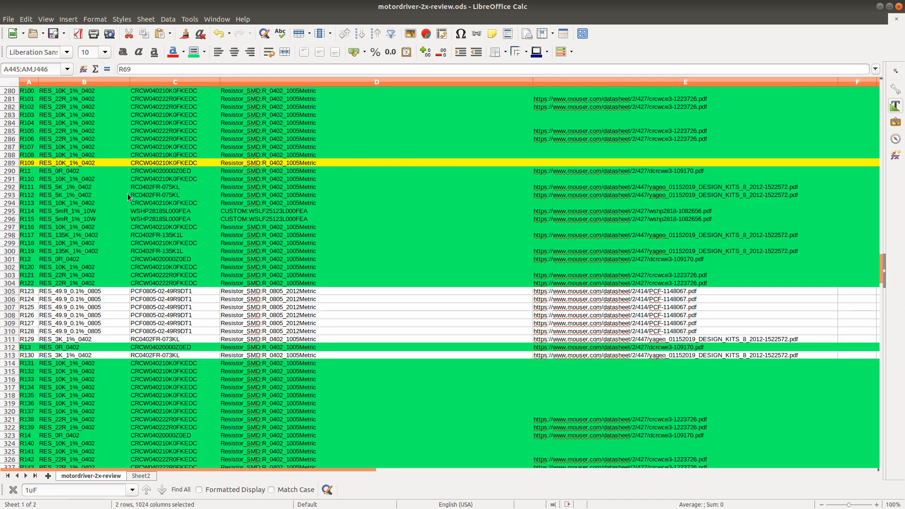
pyautogui.scroll(-4, 122, 214)
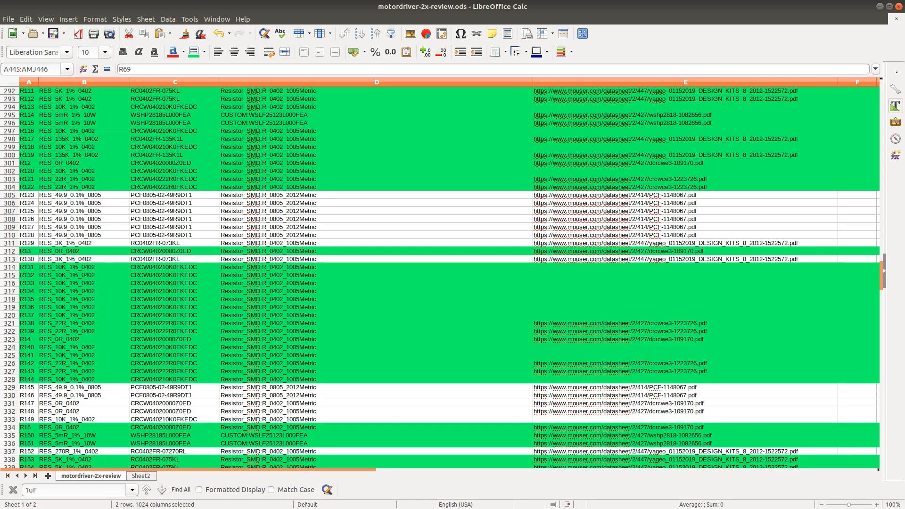
pyautogui.hotkey('alt', 'Tab')
pyautogui.hotkey('ctrl', 'f')
pyautogui.write('R')
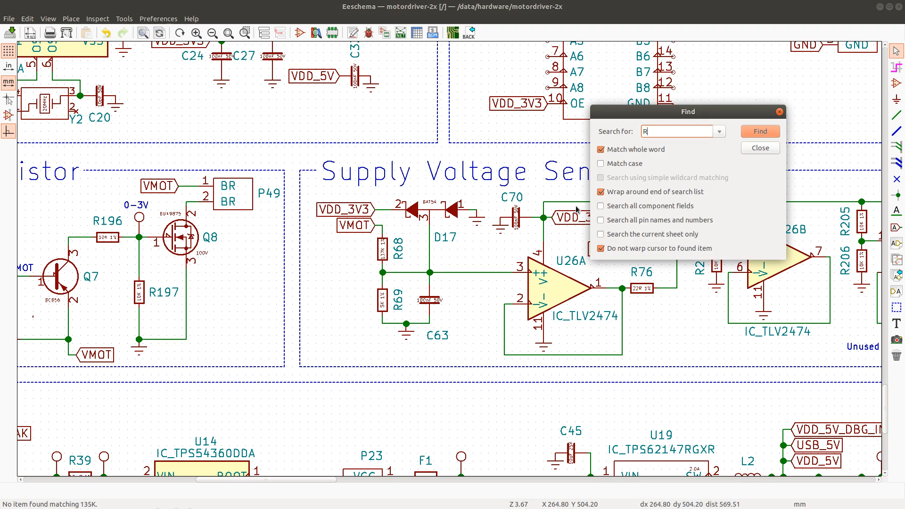
pyautogui.write('123')
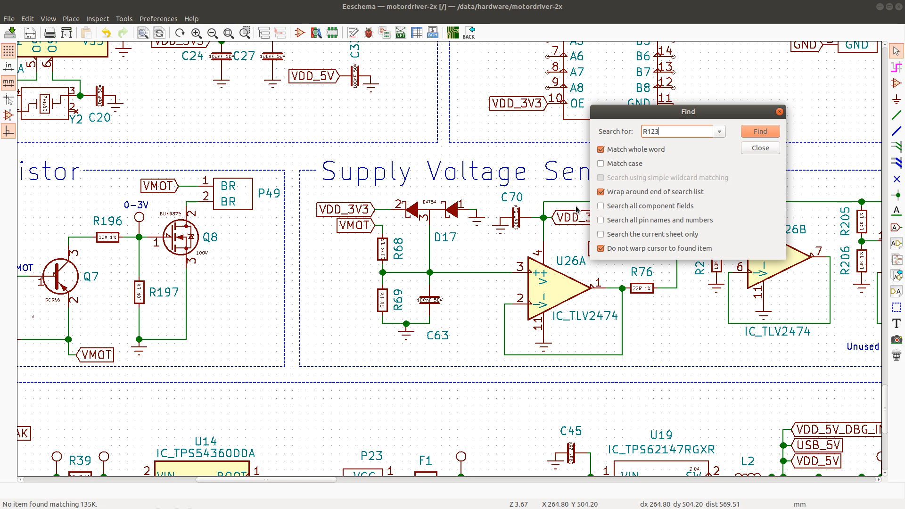
pyautogui.press('Return')
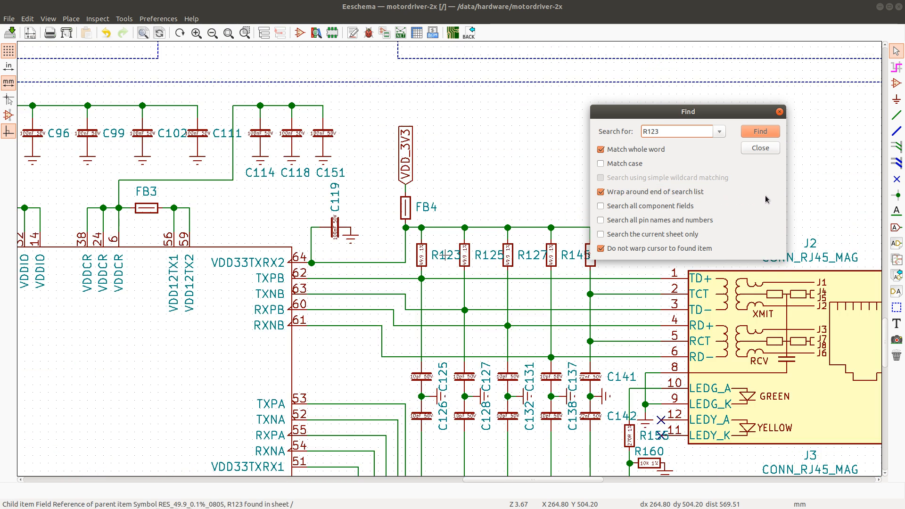
pyautogui.click(760, 148)
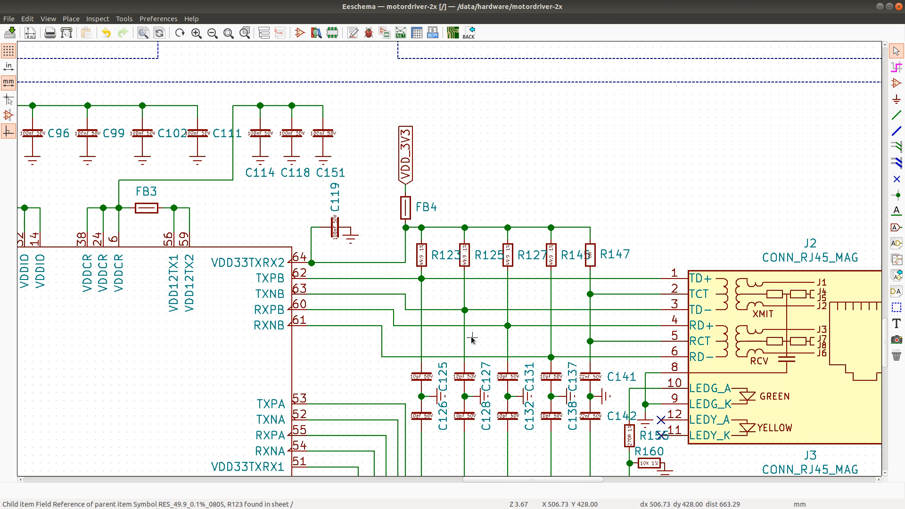
pyautogui.scroll(2, 448, 425)
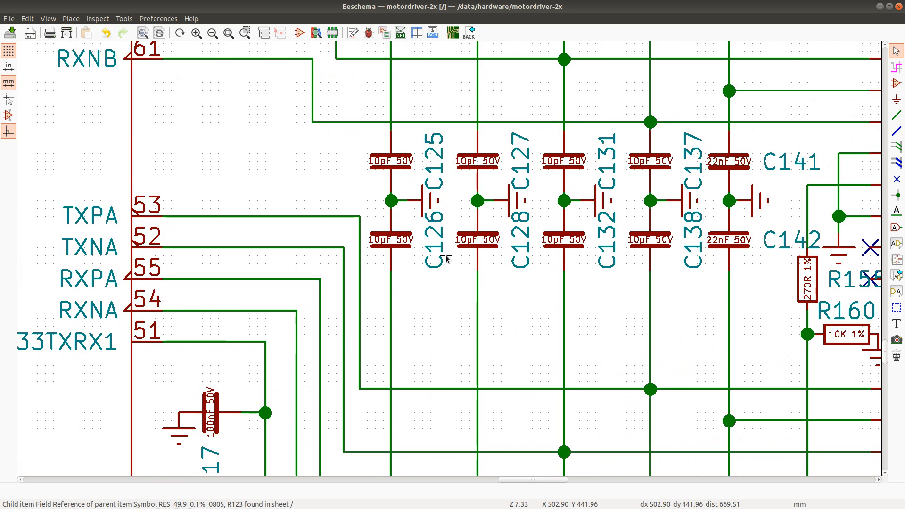
pyautogui.scroll(-4, 445, 258)
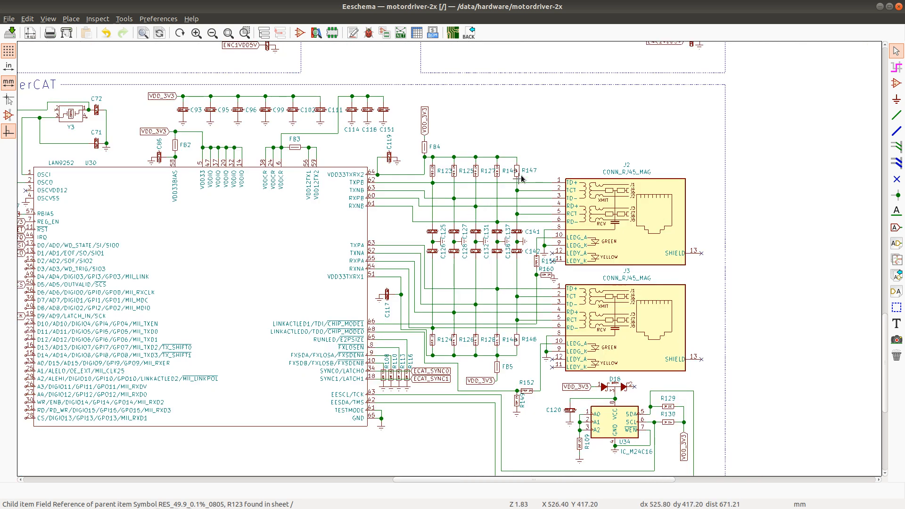
# Step: Open the LAN9252 reference schematic PDF in Firefox and compare its Ethernet termination resistors with the review sheet rows
pyautogui.hotkey('alt', 'Tab')
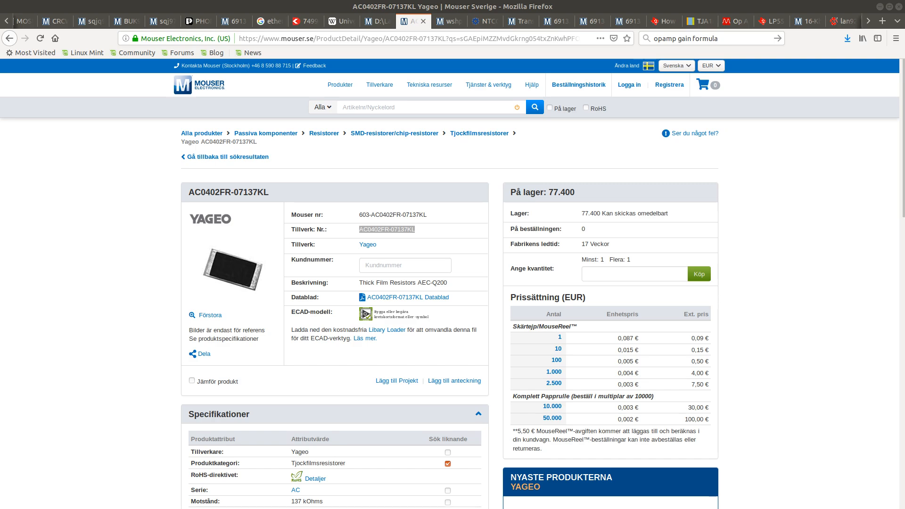
pyautogui.click(842, 21)
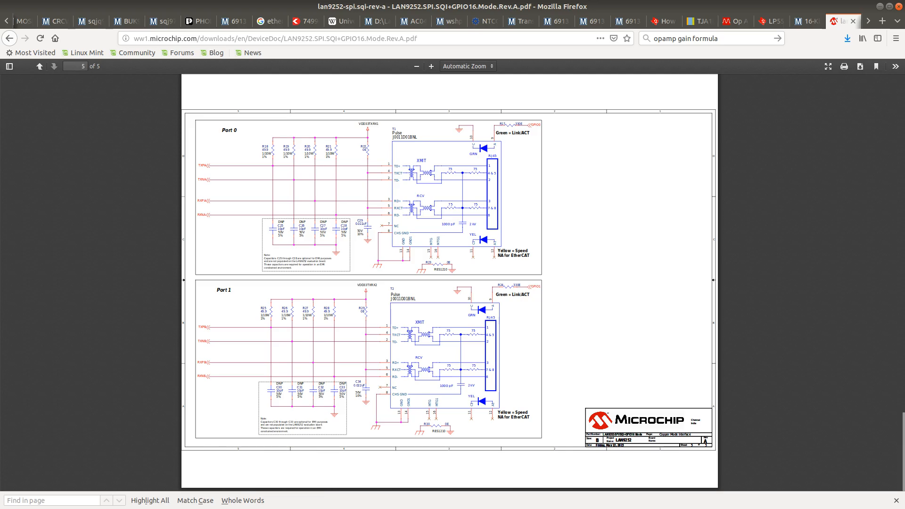
pyautogui.hotkey('alt', 'Tab')
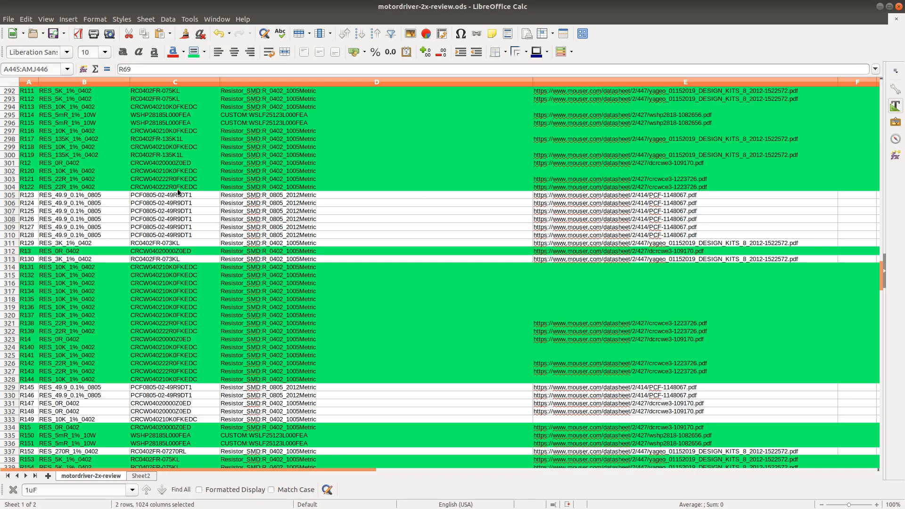
pyautogui.hotkey('alt', 'Tab')
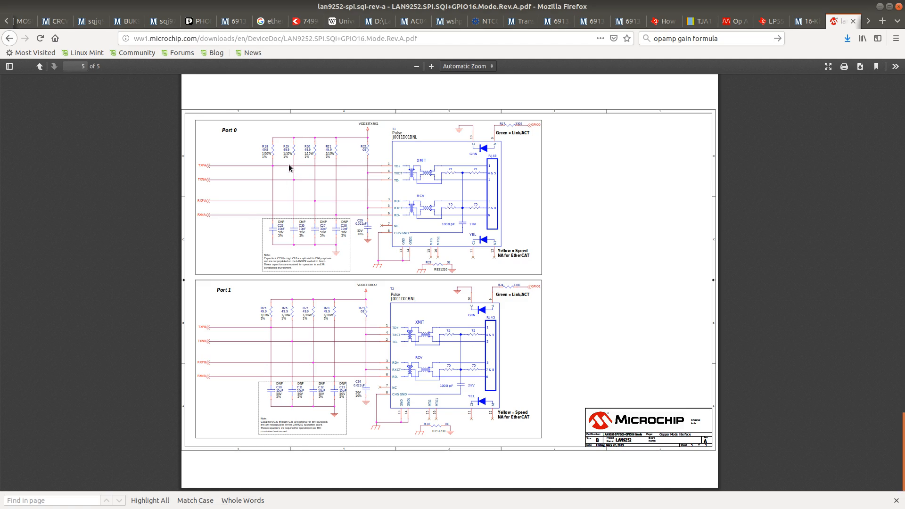
# Step: Copy part number PCF0805-02-49R9DT1 from the R123 row of the review sheet and search for it on Mouser in Firefox
pyautogui.hotkey('alt', 'Tab')
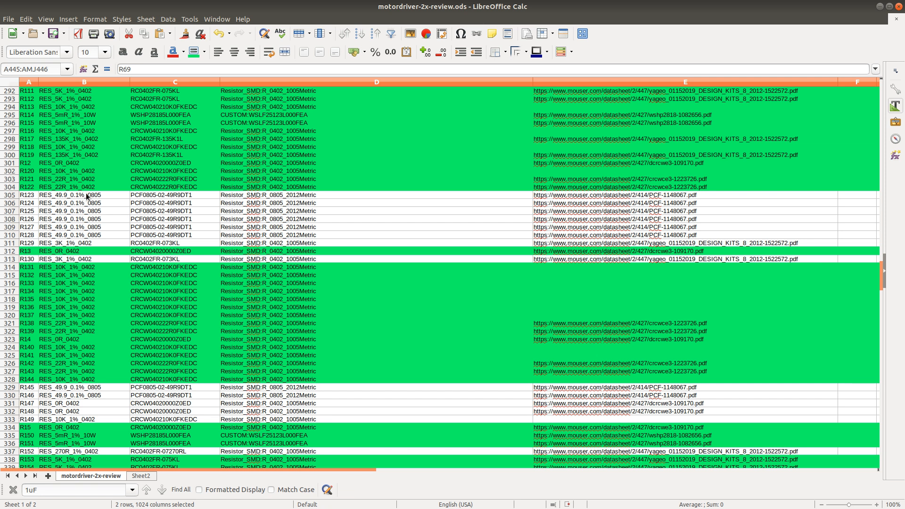
pyautogui.click(151, 194)
pyautogui.doubleClick(152, 194)
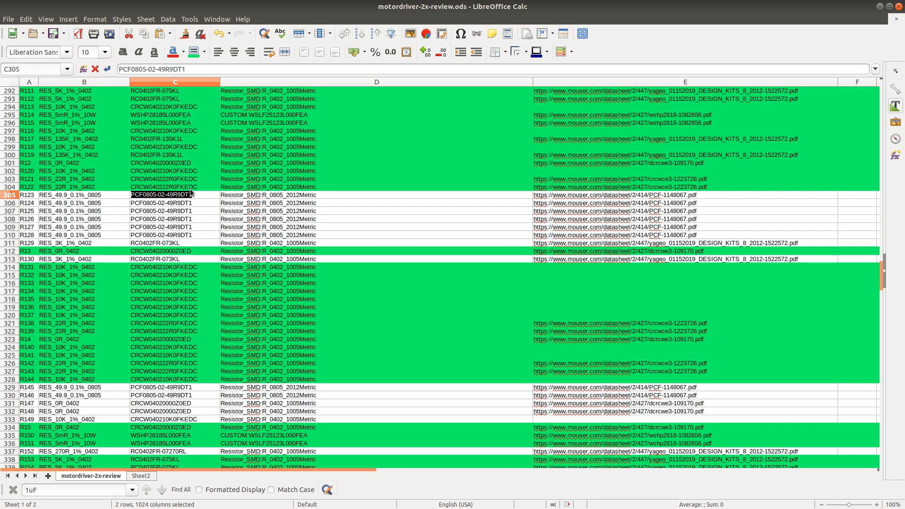
pyautogui.hotkey('ctrl', 'c')
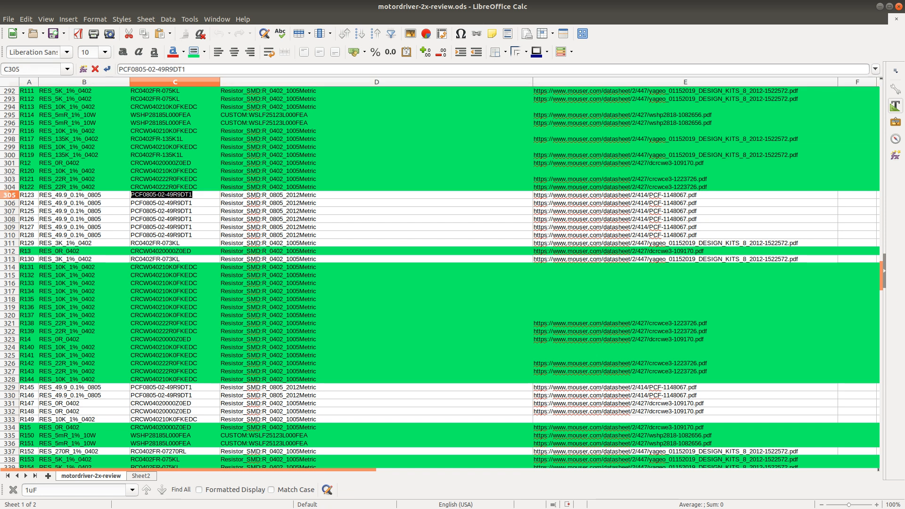
pyautogui.hotkey('alt', 'Tab')
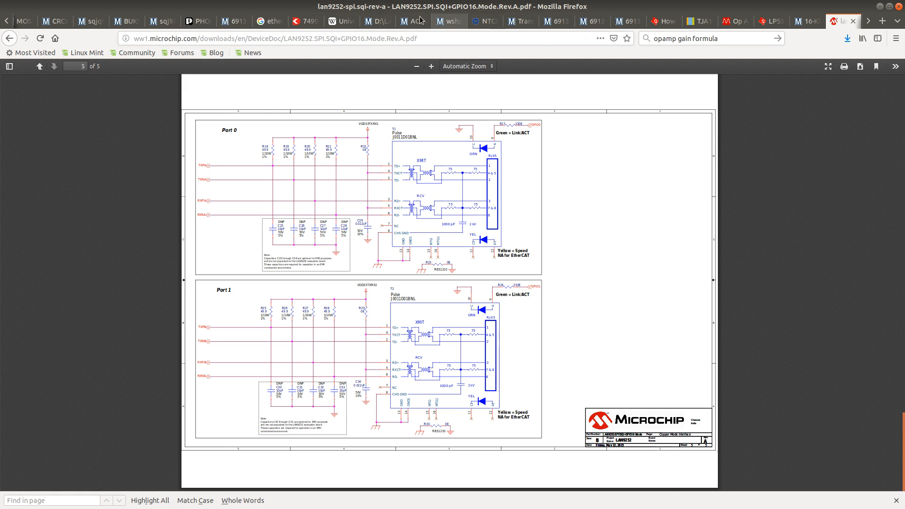
pyautogui.click(411, 20)
pyautogui.click(414, 104)
pyautogui.hotkey('ctrl', 'v')
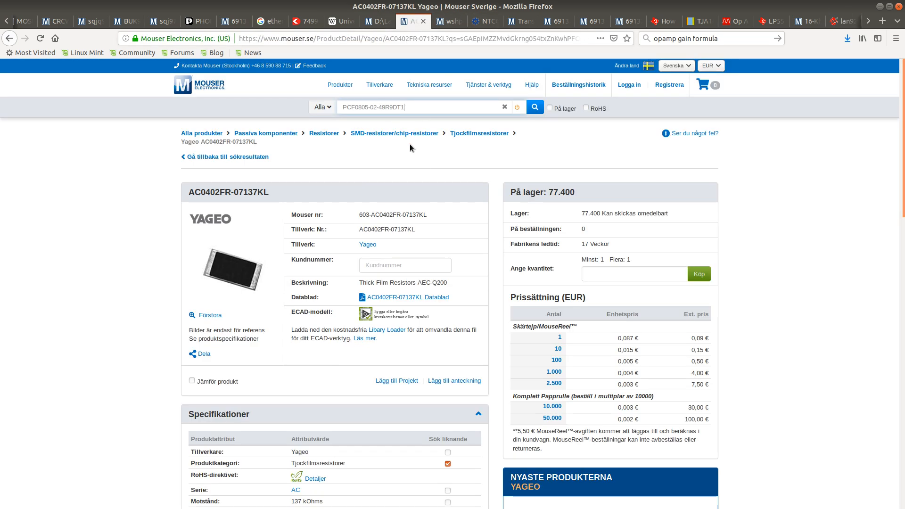
pyautogui.click(534, 108)
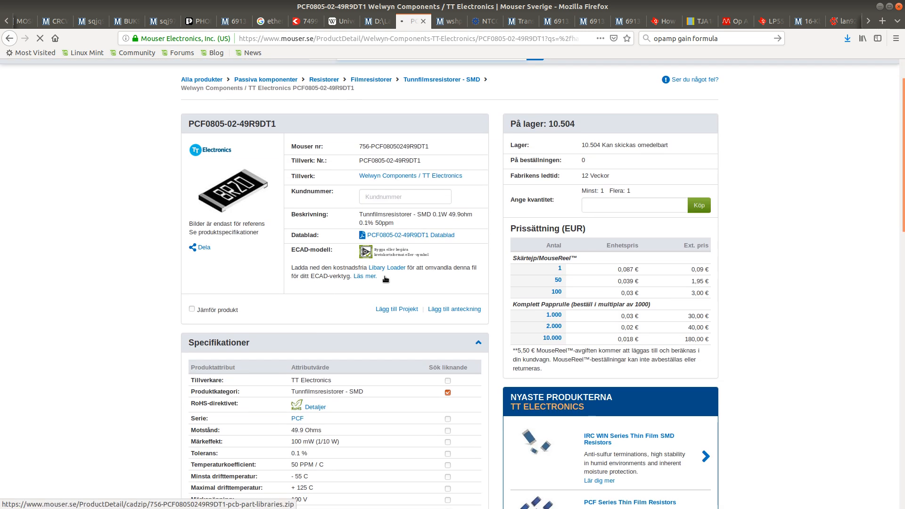
# Step: Check the PCF0805-02-49R9DT1 specifications on Mouser against the R123 entry in the review sheet
pyautogui.scroll(-3, 382, 282)
pyautogui.scroll(-2, 381, 282)
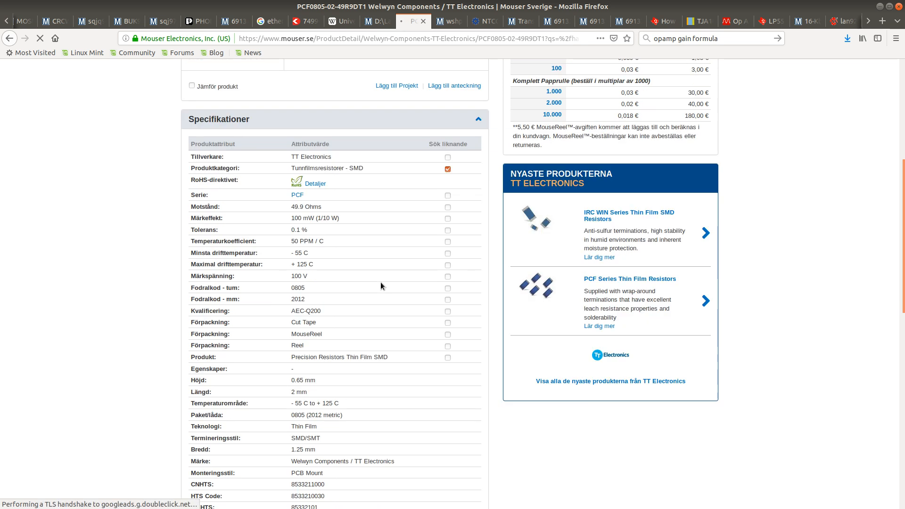
pyautogui.hotkey('alt', 'Tab')
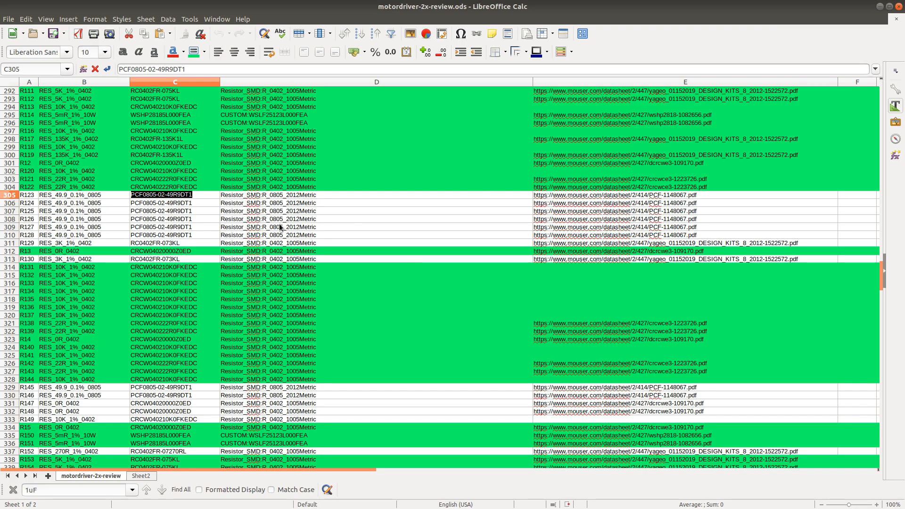
pyautogui.hotkey('alt', 'Tab')
pyautogui.scroll(-2, 333, 366)
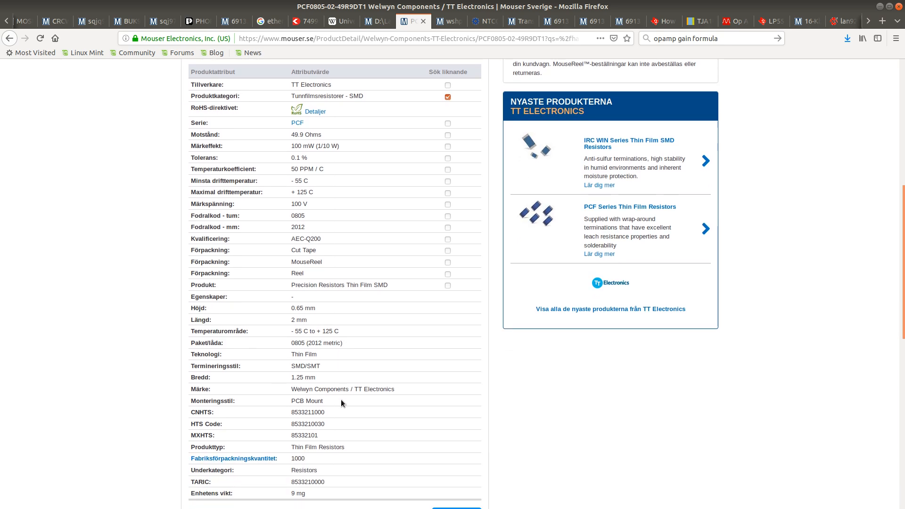
pyautogui.hotkey('alt', 'Tab')
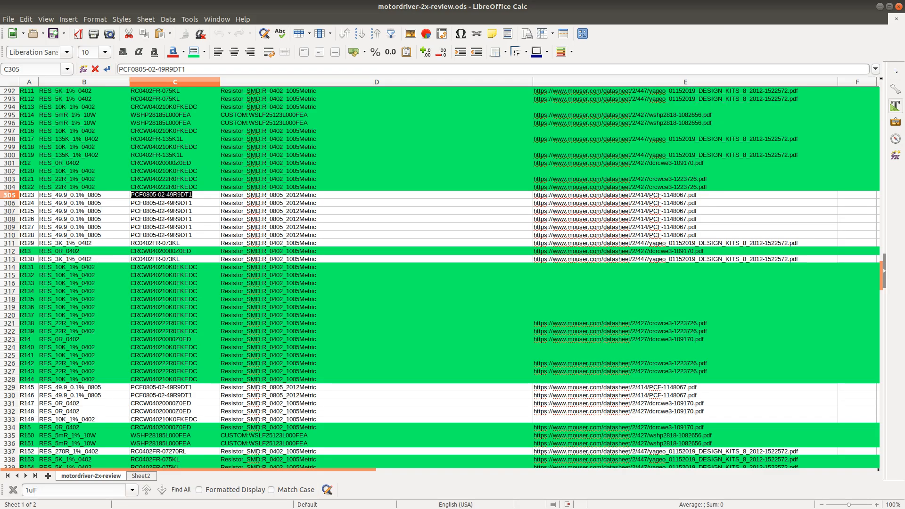
pyautogui.hotkey('alt', 'Tab')
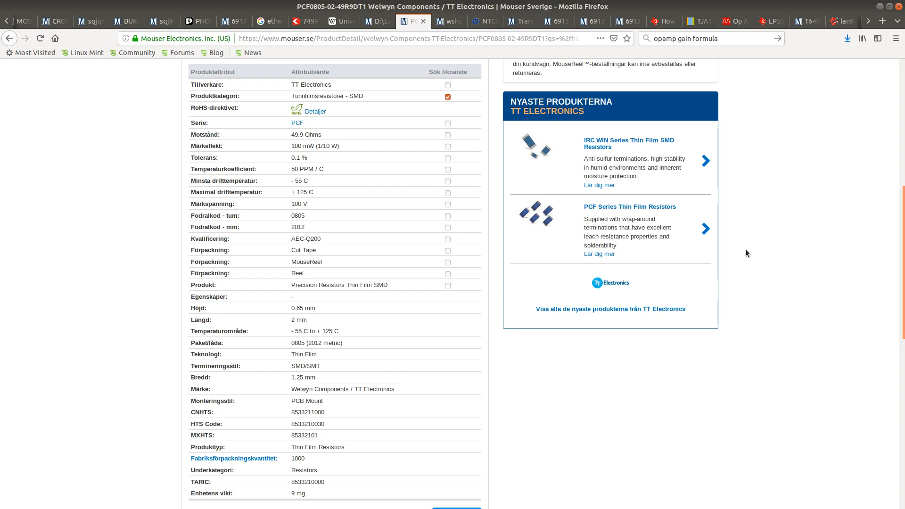
# Step: Compare the Ethernet port resistors in the LAN9252 reference schematic PDF with the EtherCAT circuit in Eeschema, then return to the review sheet
pyautogui.click(835, 24)
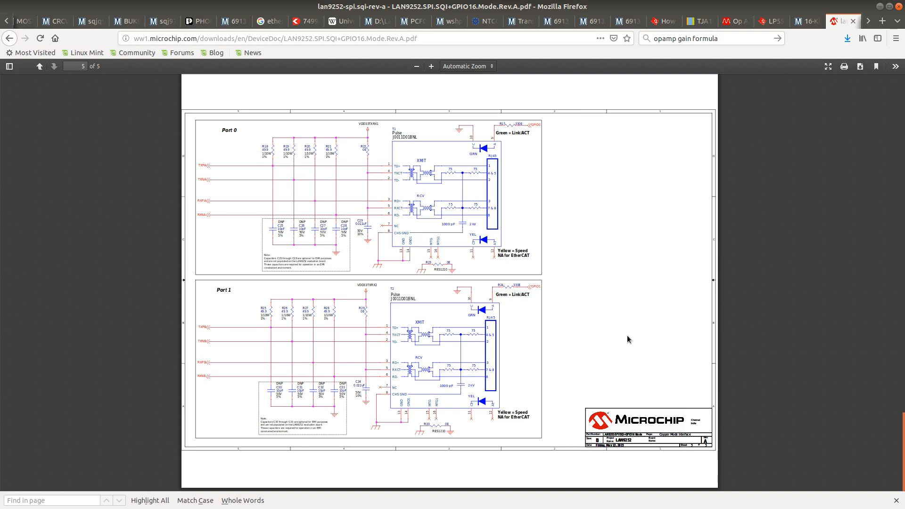
pyautogui.hotkey('alt', 'Tab')
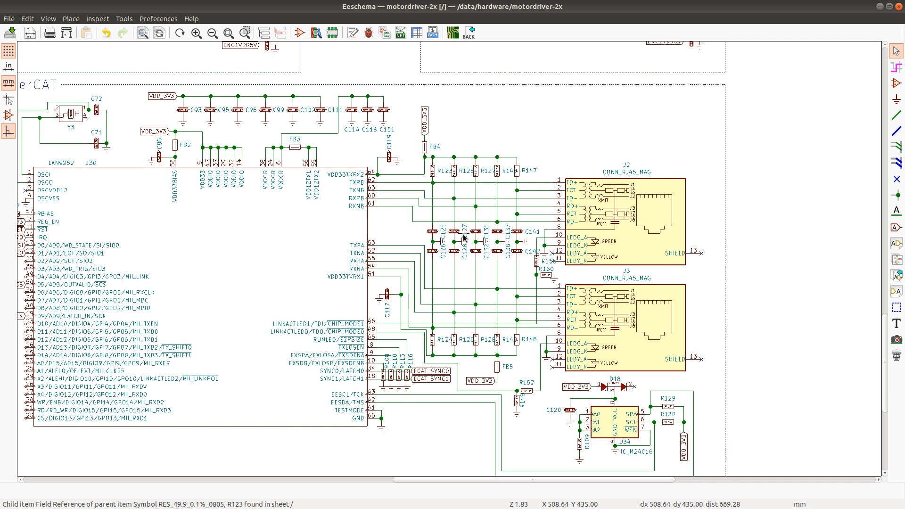
pyautogui.hotkey('alt', 'Tab')
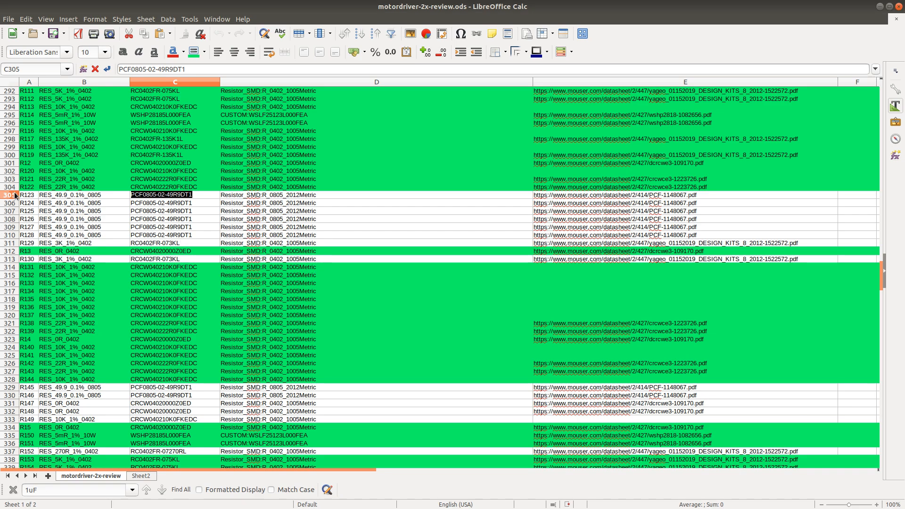
# Step: Cross-check the 49.9 ohm resistors in Eeschema and colour the review sheet rows for R123 to R128, R145 and R146 green
pyautogui.click(16, 195)
pyautogui.keyDown('ctrl'); pyautogui.click(15, 211); pyautogui.keyUp('ctrl')
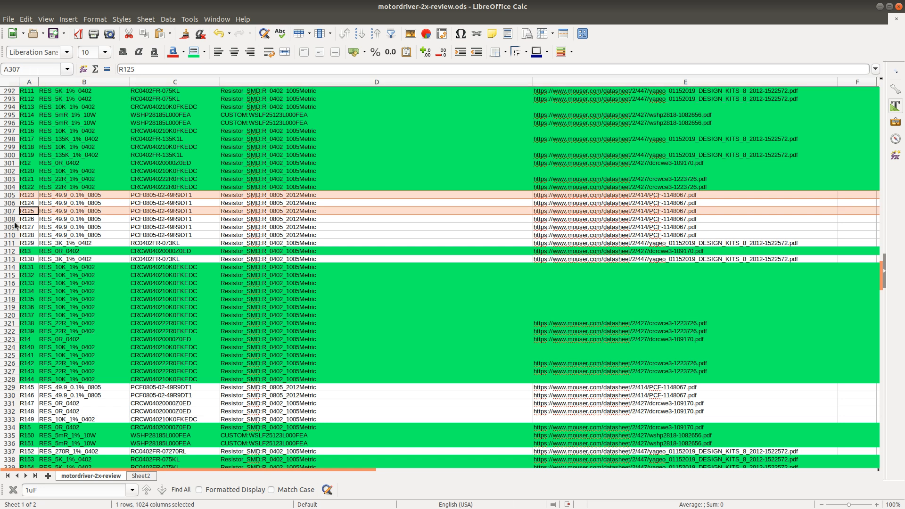
pyautogui.keyDown('ctrl'); pyautogui.click(14, 227); pyautogui.keyUp('ctrl')
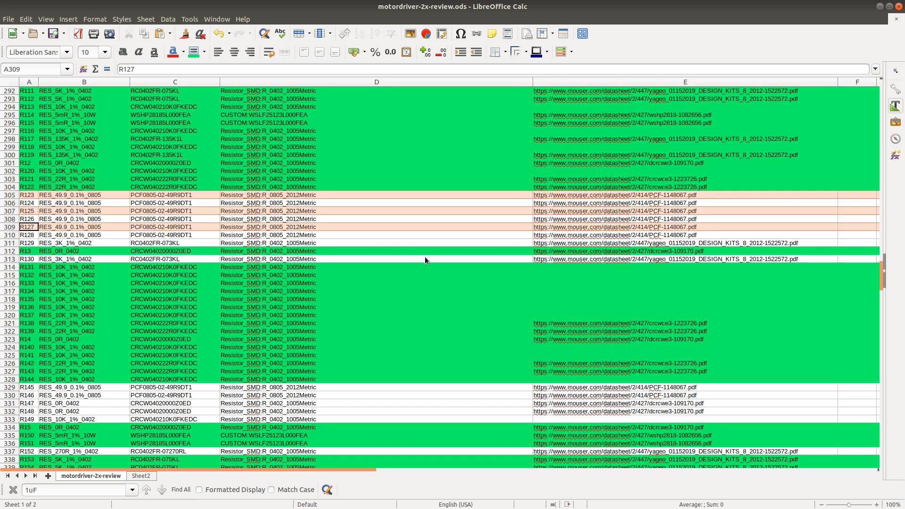
pyautogui.hotkey('alt', 'Tab')
pyautogui.scroll(4, 455, 253)
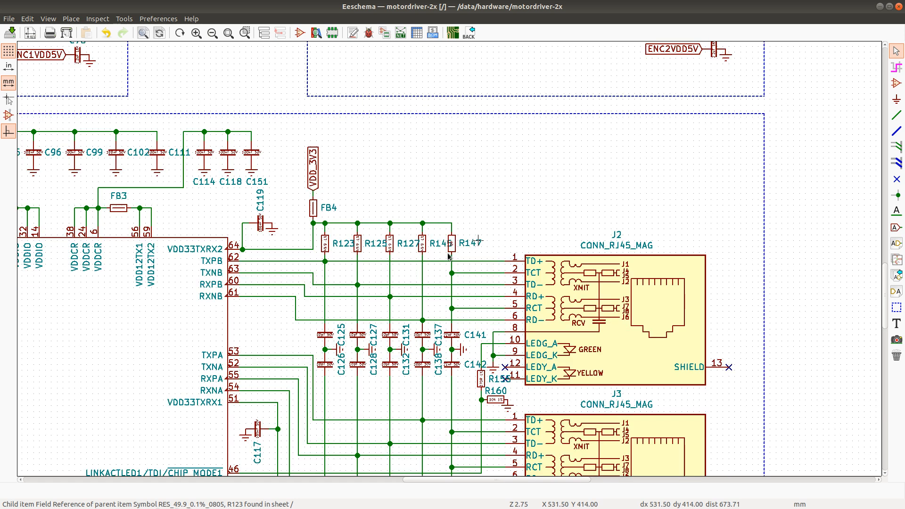
pyautogui.scroll(-3, 446, 258)
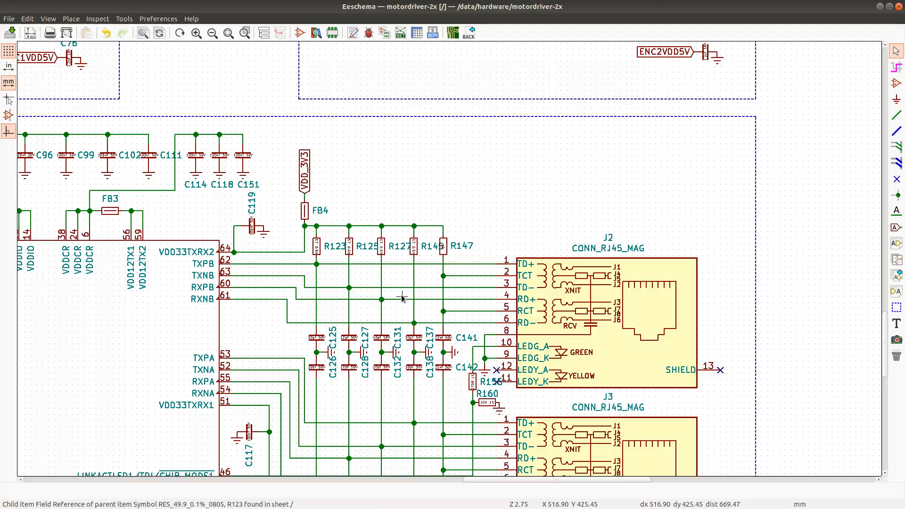
pyautogui.hotkey('alt', 'Tab')
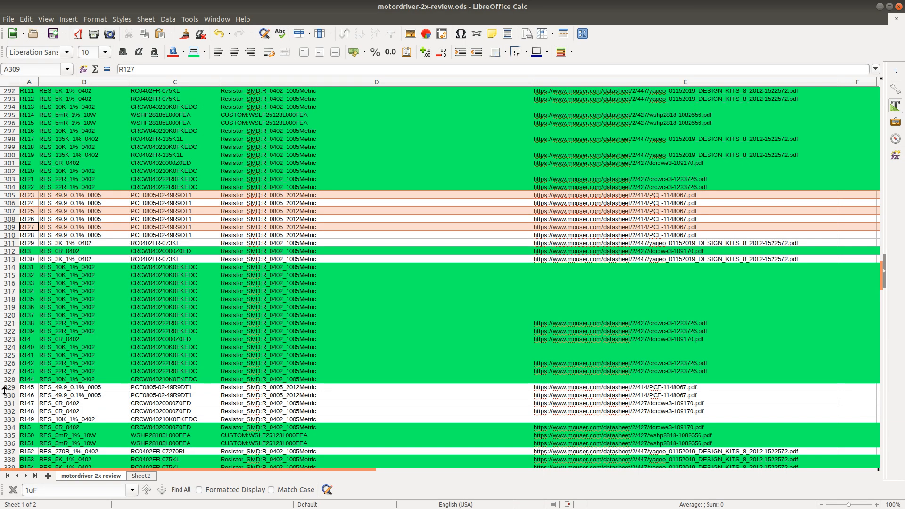
pyautogui.click(12, 387)
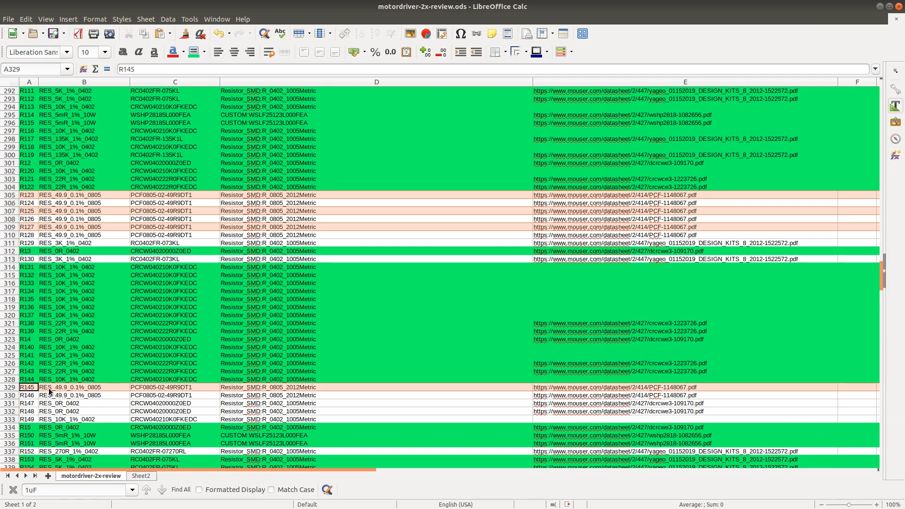
pyautogui.keyDown('ctrl'); pyautogui.click(13, 395); pyautogui.keyUp('ctrl')
pyautogui.keyDown('ctrl'); pyautogui.click(13, 395); pyautogui.keyUp('ctrl')
pyautogui.keyDown('ctrl'); pyautogui.click(14, 395); pyautogui.keyUp('ctrl')
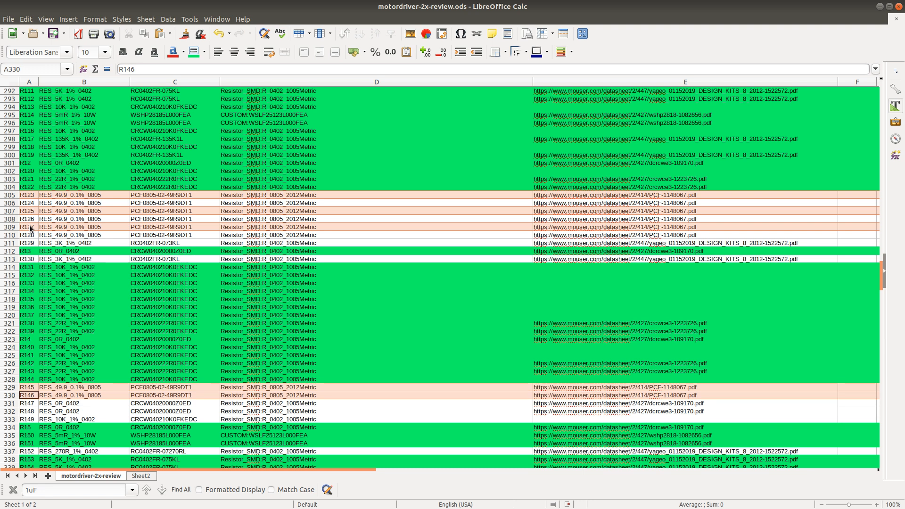
pyautogui.keyDown('ctrl'); pyautogui.click(12, 219); pyautogui.keyUp('ctrl')
pyautogui.keyDown('ctrl'); pyautogui.click(12, 204); pyautogui.keyUp('ctrl')
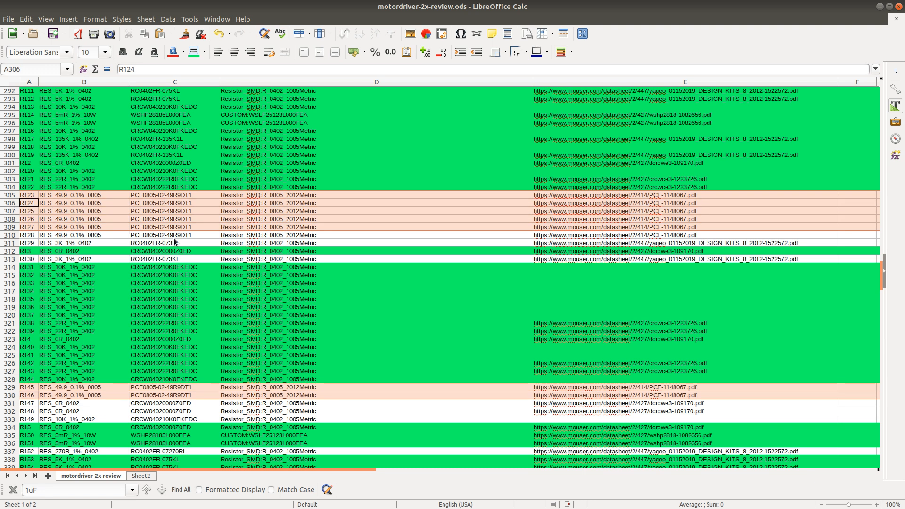
pyautogui.hotkey('alt', 'Tab')
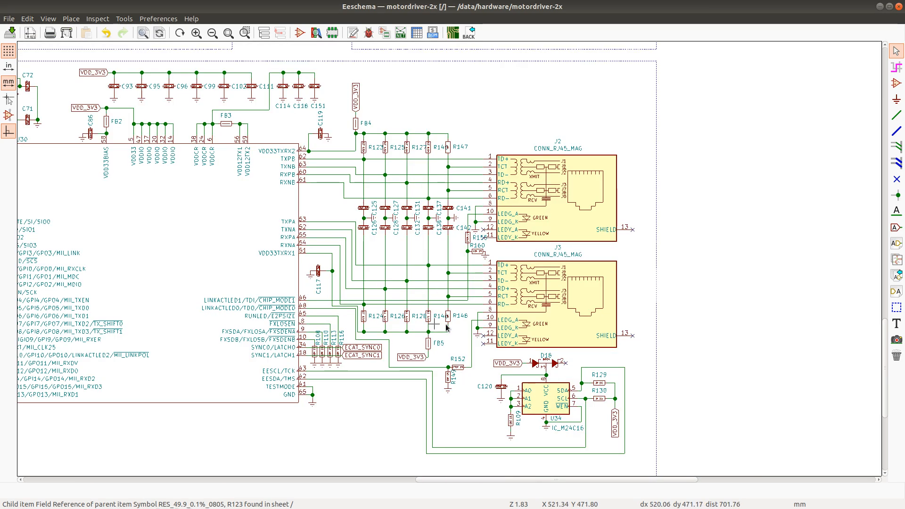
pyautogui.hotkey('alt', 'Tab')
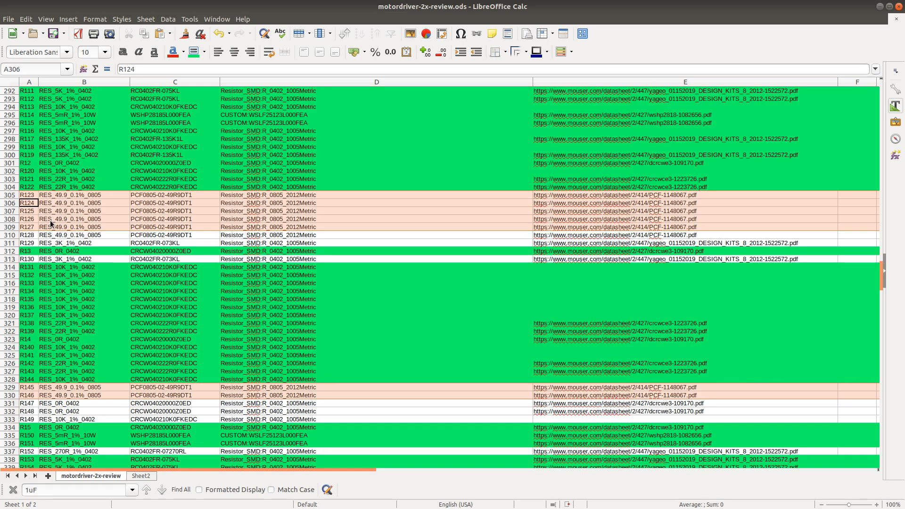
pyautogui.keyDown('ctrl'); pyautogui.click(15, 235); pyautogui.keyUp('ctrl')
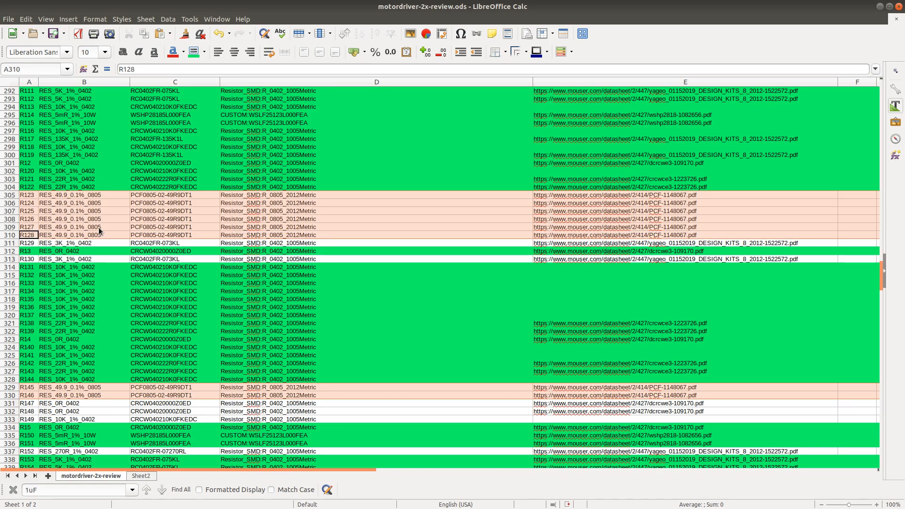
pyautogui.hotkey('alt', 'Tab')
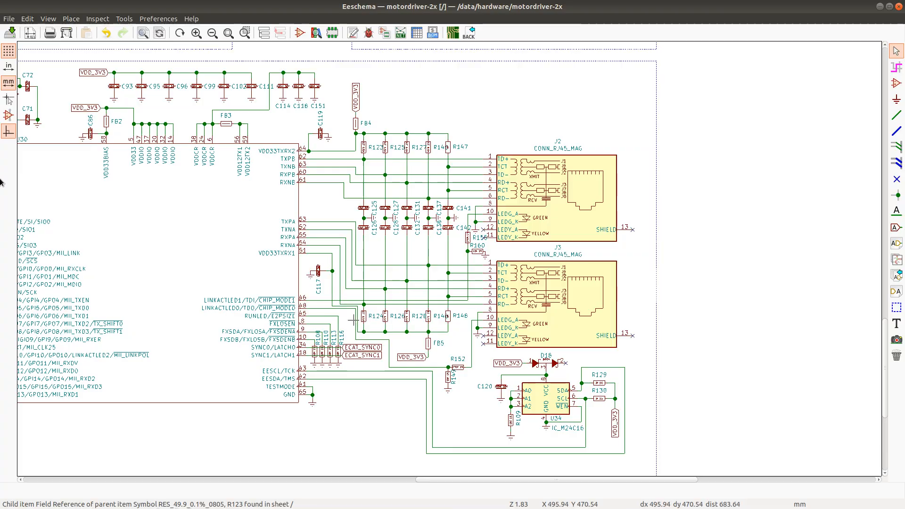
pyautogui.hotkey('alt', 'Tab')
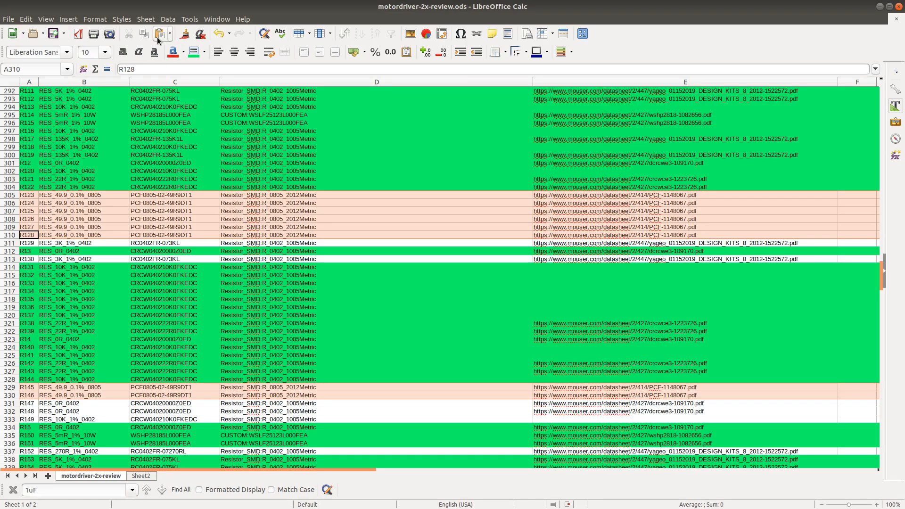
pyautogui.click(194, 54)
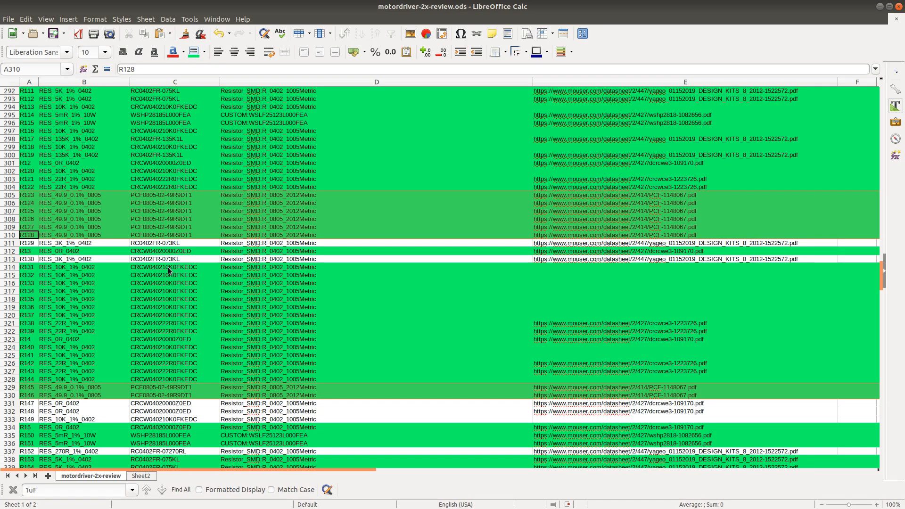
# Step: Check R147 and R148 against the LAN9252 reference schematic in Firefox and colour their review sheet rows green
pyautogui.hotkey('alt', 'Tab')
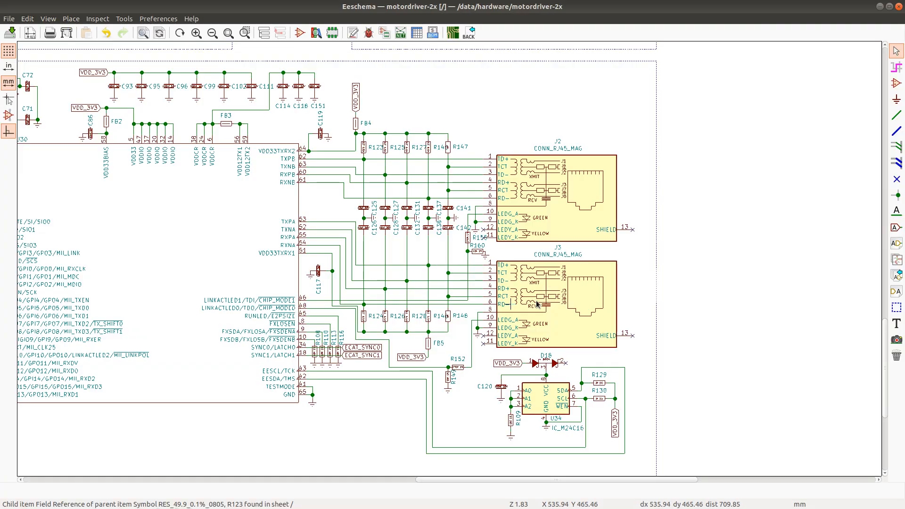
pyautogui.hotkey('alt', 'Tab')
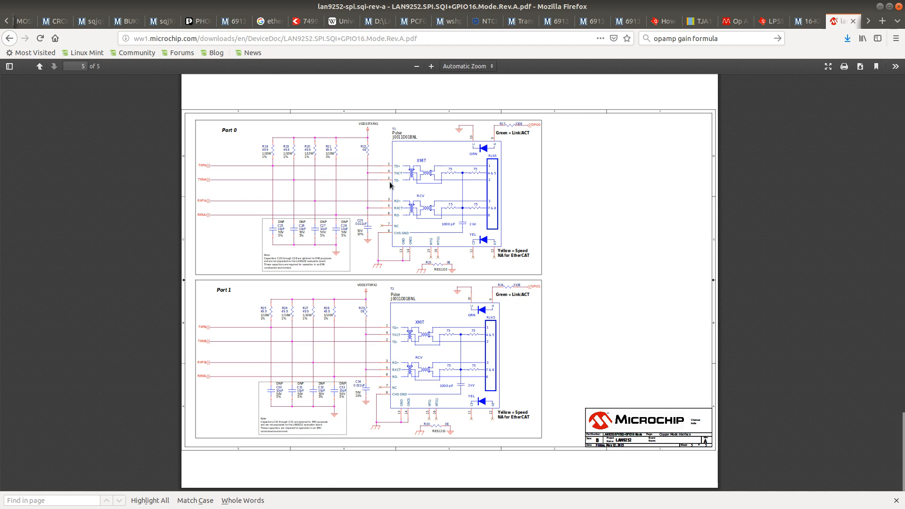
pyautogui.hotkey('alt', 'Tab')
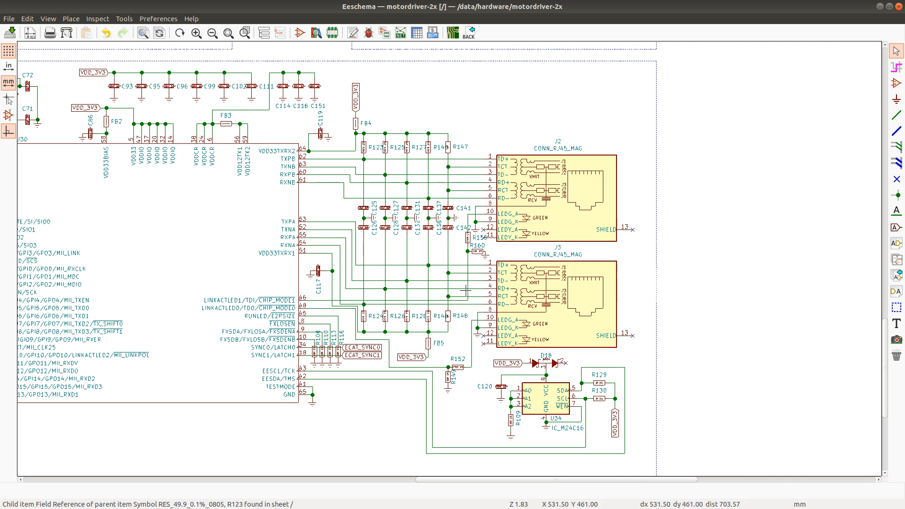
pyautogui.hotkey('alt', 'Tab')
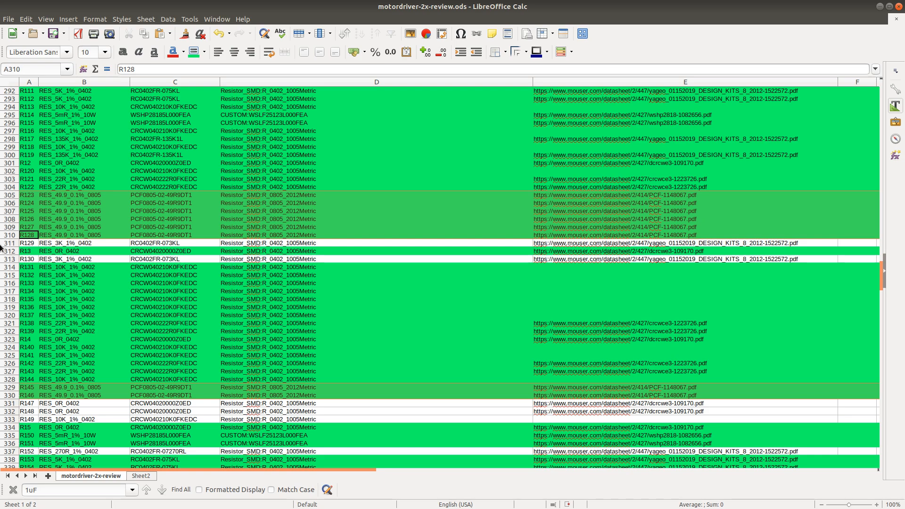
pyautogui.click(13, 403)
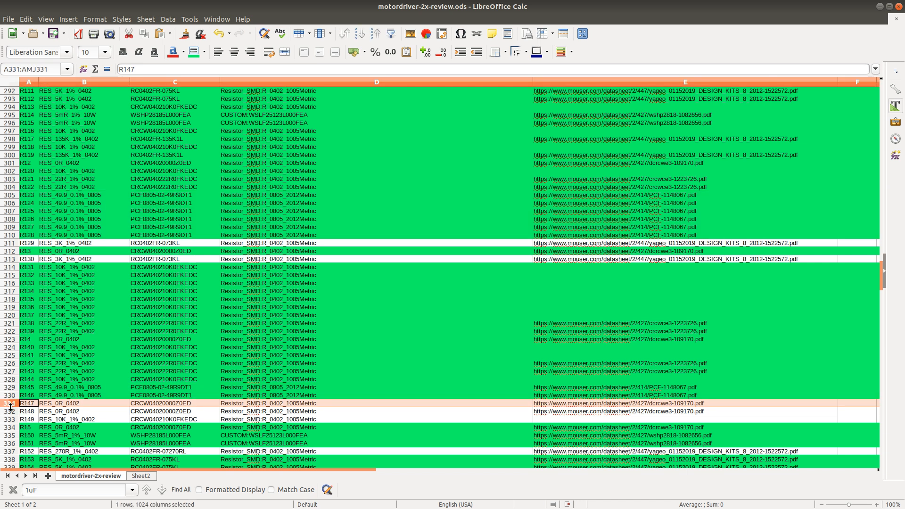
pyautogui.keyDown('shift'); pyautogui.click(11, 412); pyautogui.keyUp('shift')
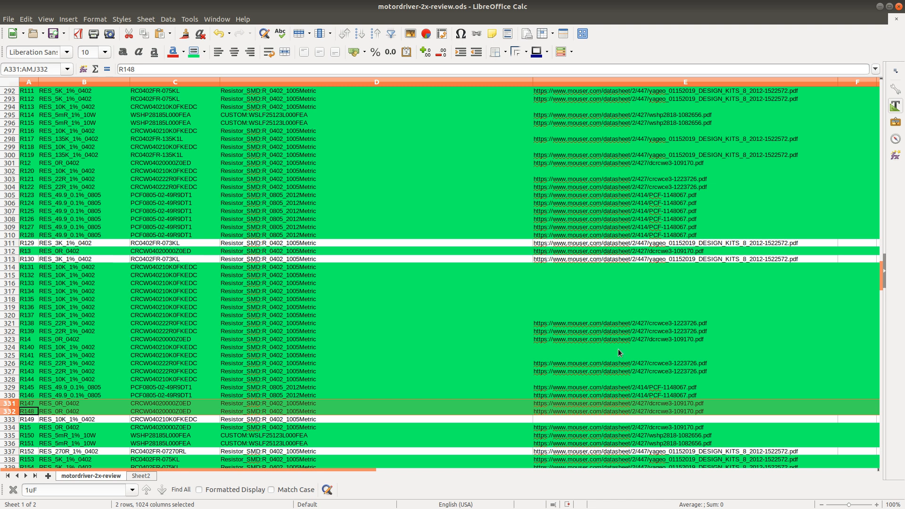
# Step: Find R129 in the Eeschema schematic and examine the R129 and R130 resistors on the SDA and SCL lines of the M24C16
pyautogui.hotkey('alt', 'Tab')
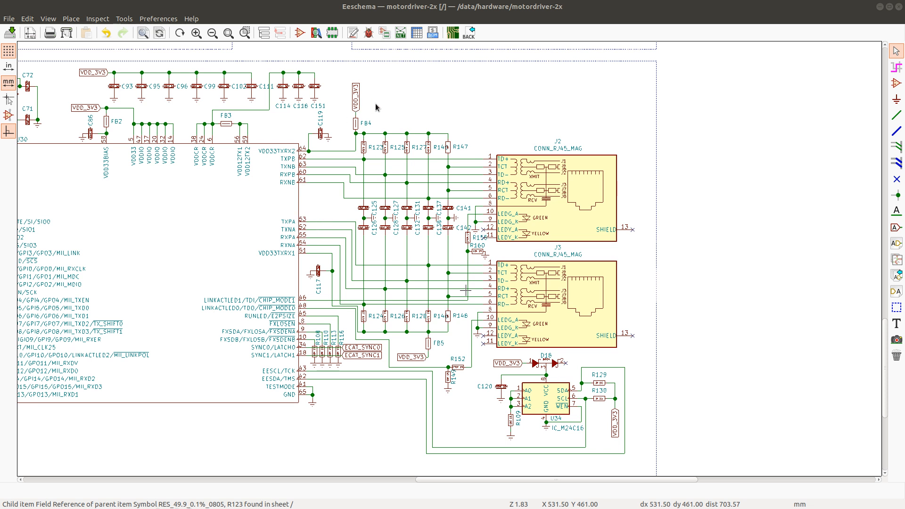
pyautogui.hotkey('ctrl', 'f')
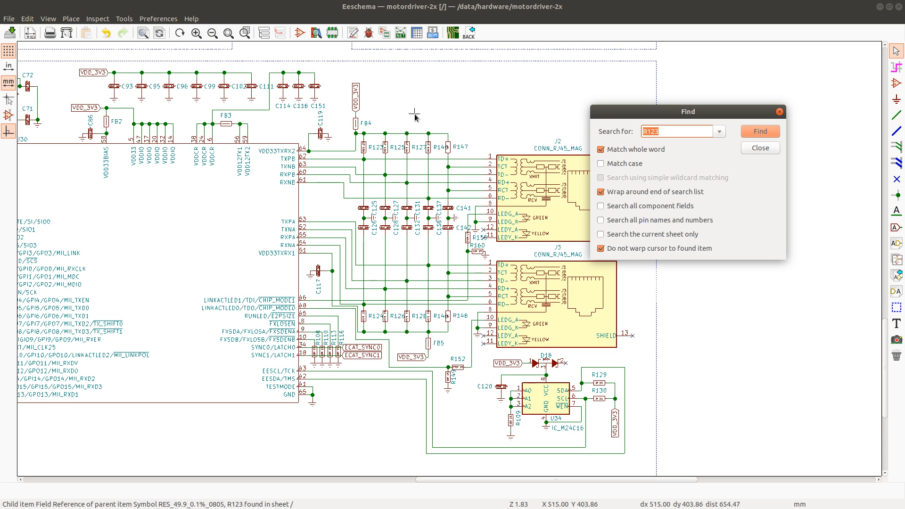
pyautogui.write('R1')
pyautogui.press('Return')
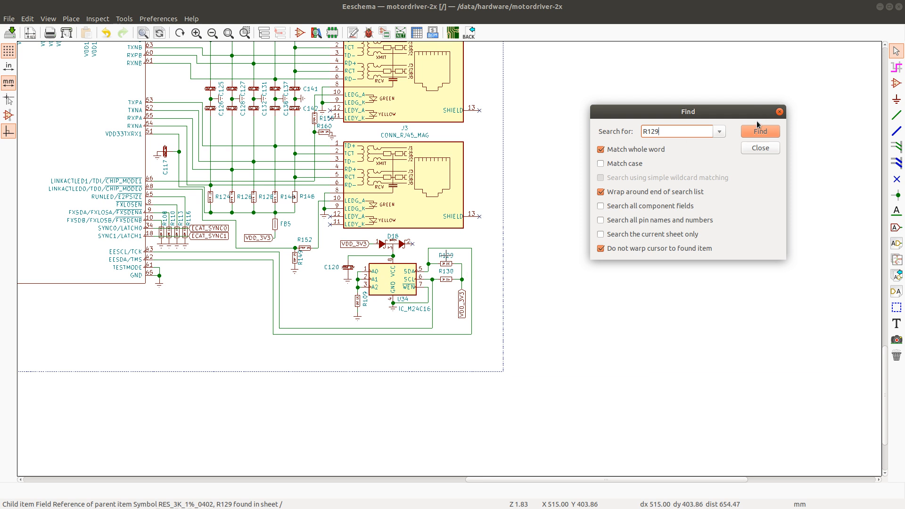
pyautogui.click(762, 149)
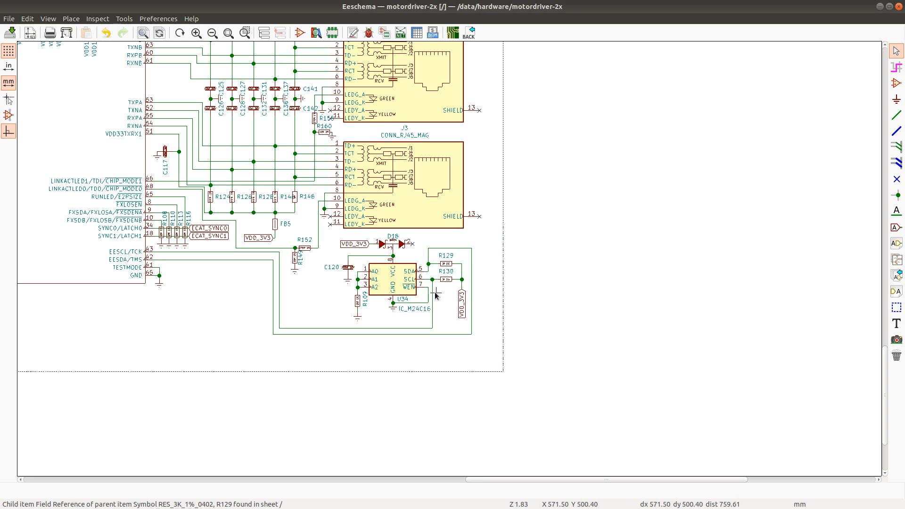
pyautogui.scroll(2, 446, 259)
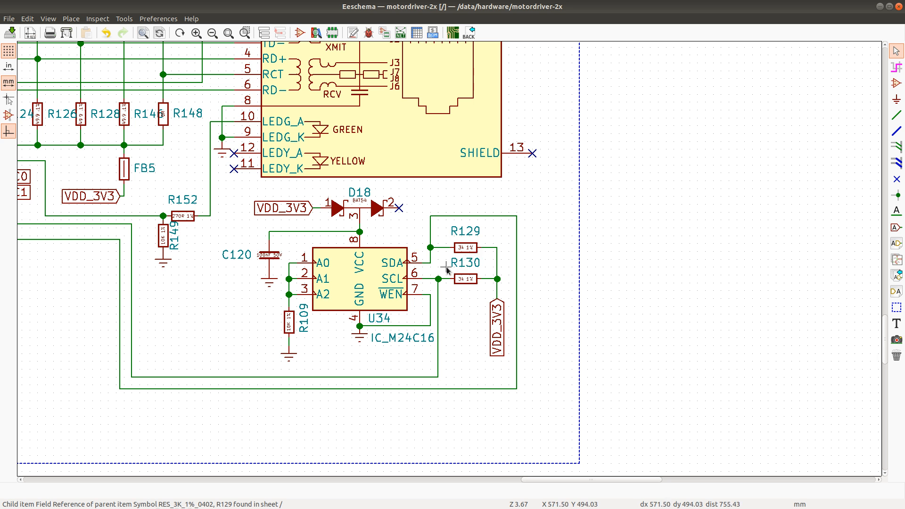
pyautogui.scroll(-1, 446, 268)
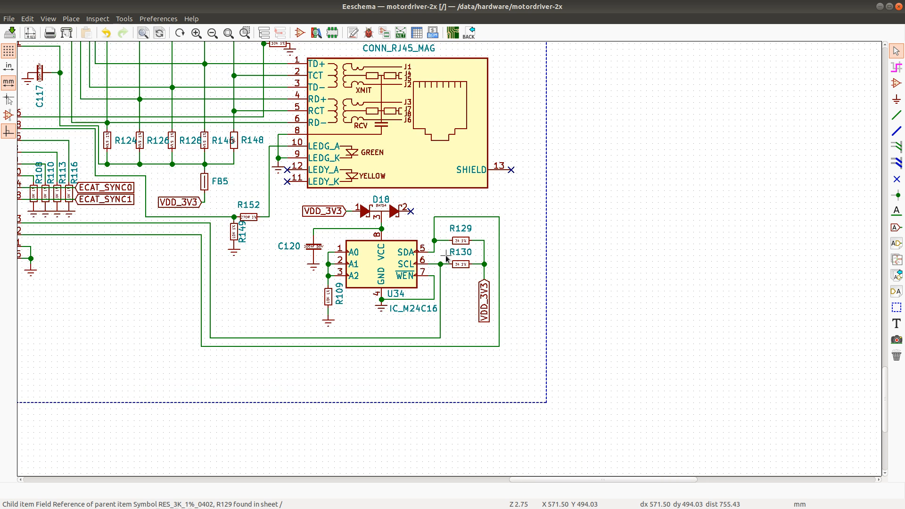
pyautogui.scroll(-1, 49, 223)
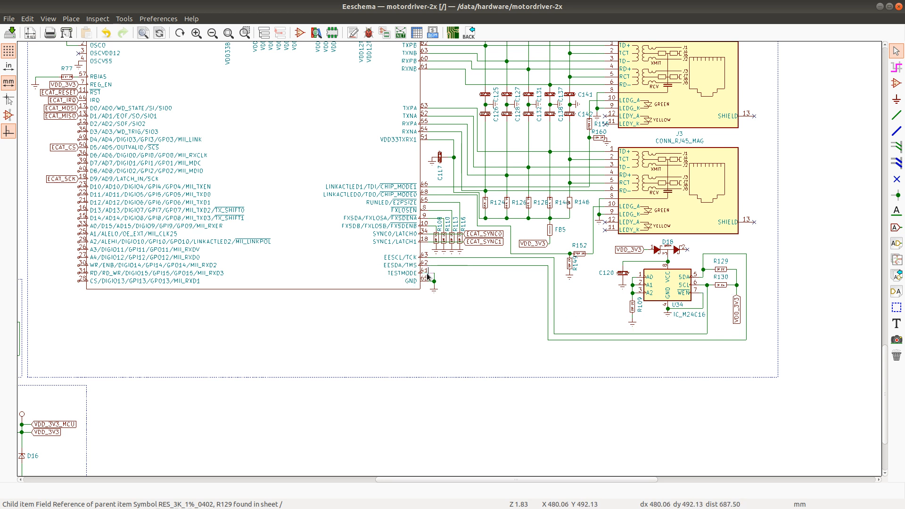
pyautogui.scroll(3, 717, 281)
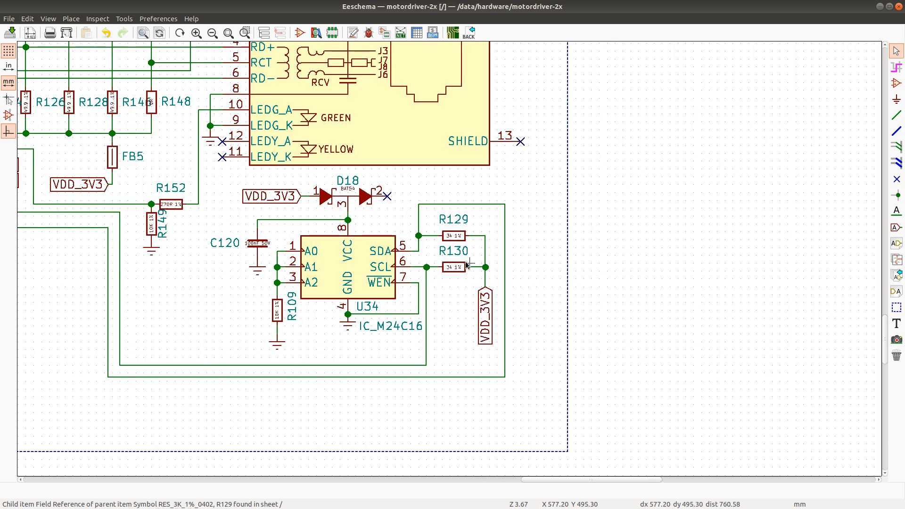
pyautogui.scroll(2, 447, 258)
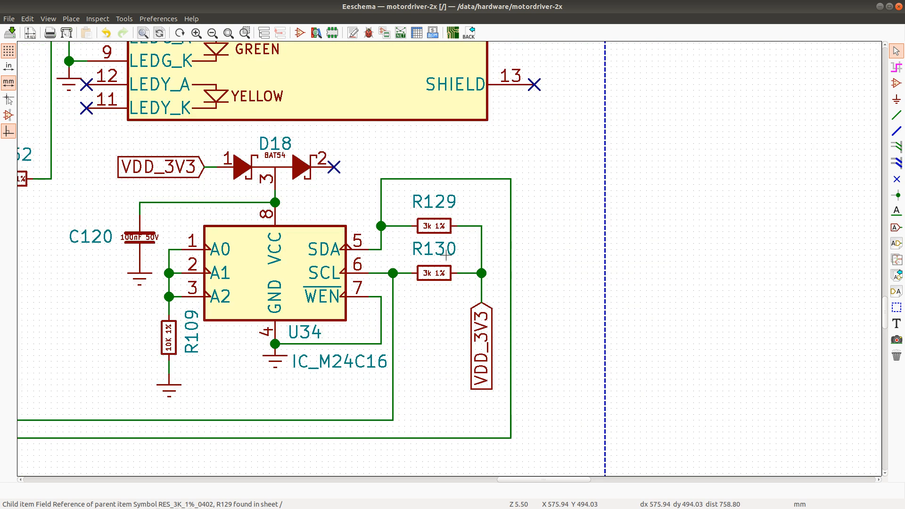
# Step: Find the I2C EEPROM circuit in the LAN9252 reference schematic PDF in Firefox and examine its SDA and SCL pull-up resistors
pyautogui.hotkey('alt', 'Tab')
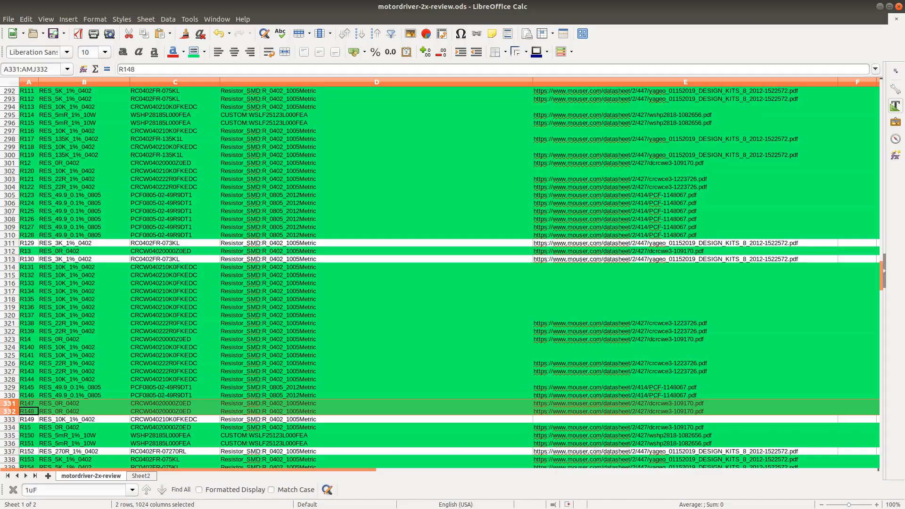
pyautogui.hotkey('alt', 'Tab')
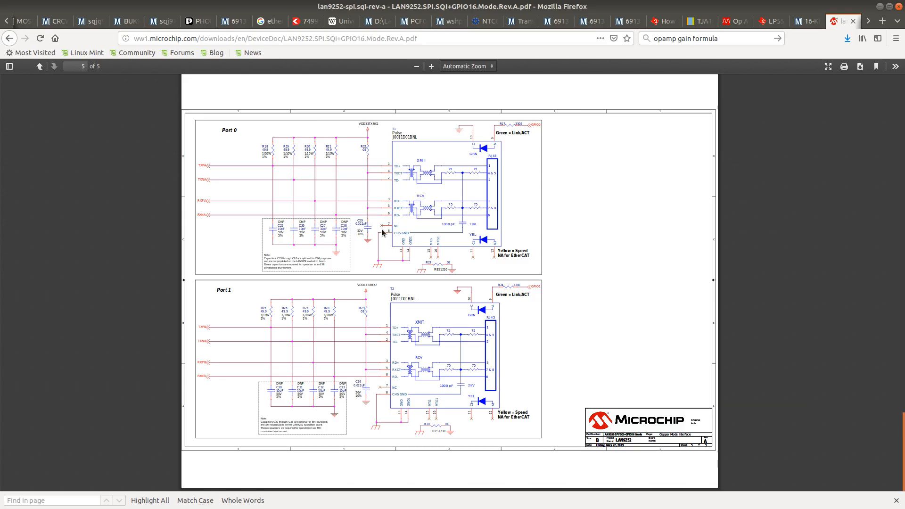
pyautogui.scroll(3, 402, 210)
pyautogui.scroll(10, 402, 210)
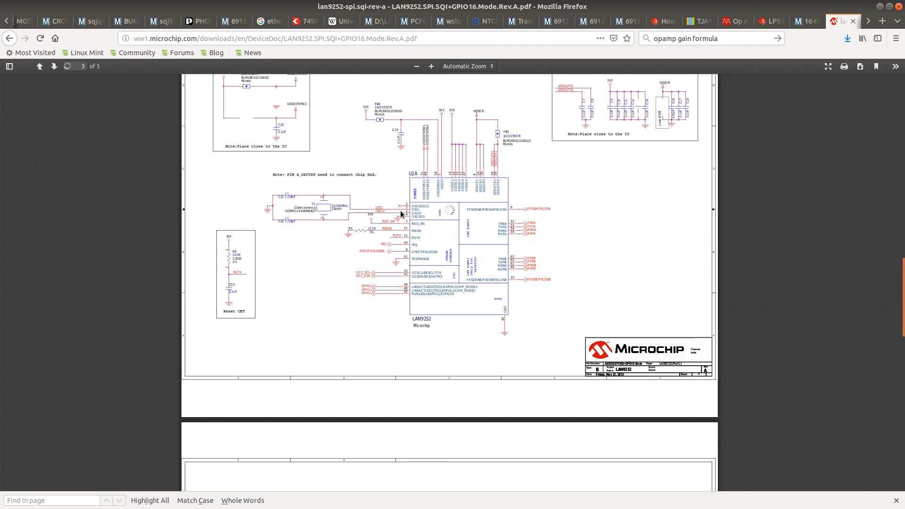
pyautogui.scroll(1, 401, 212)
pyautogui.scroll(3, 400, 213)
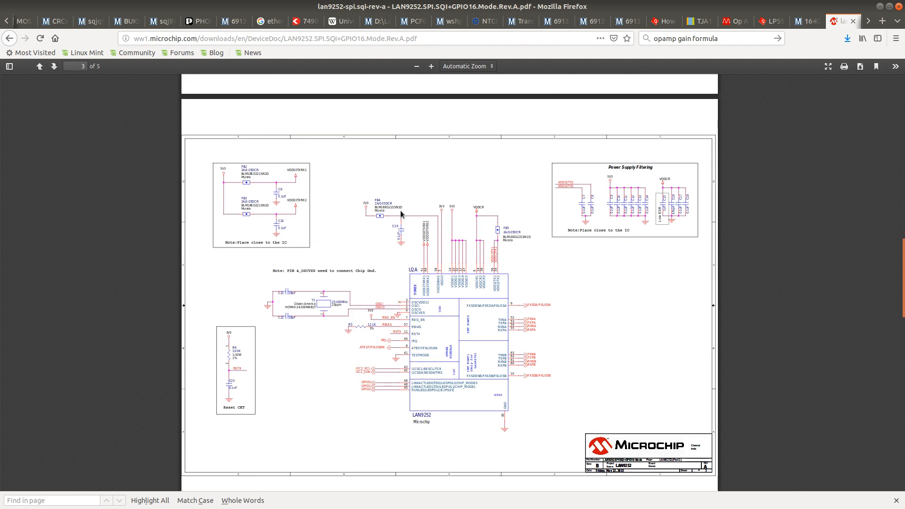
pyautogui.scroll(13, 401, 213)
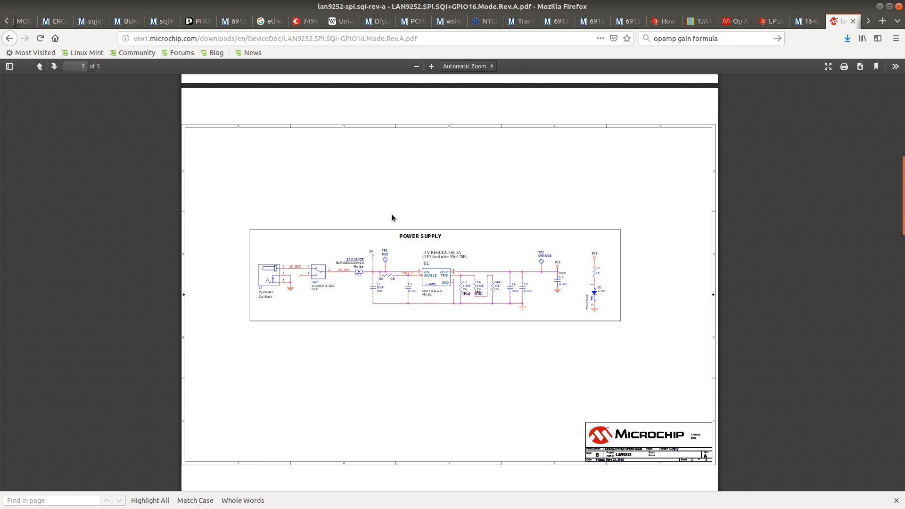
pyautogui.scroll(9, 382, 227)
pyautogui.scroll(-12, 398, 236)
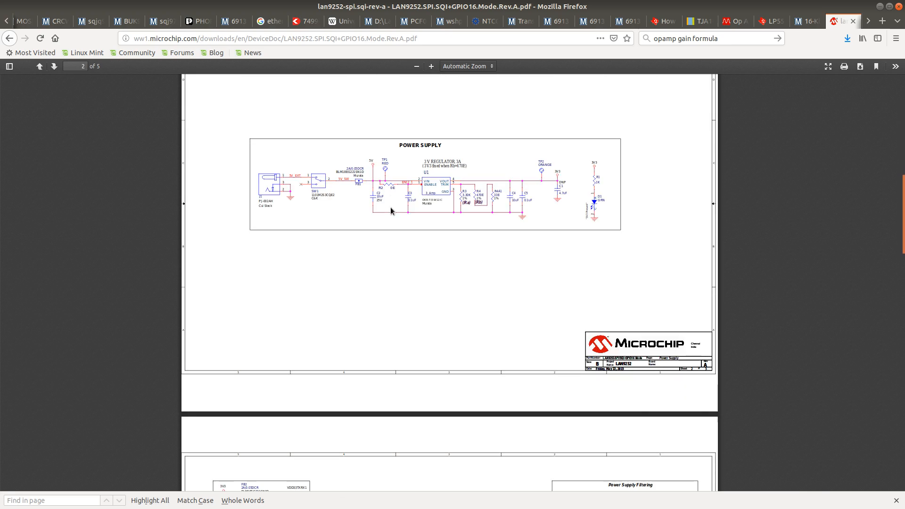
pyautogui.scroll(-20, 391, 208)
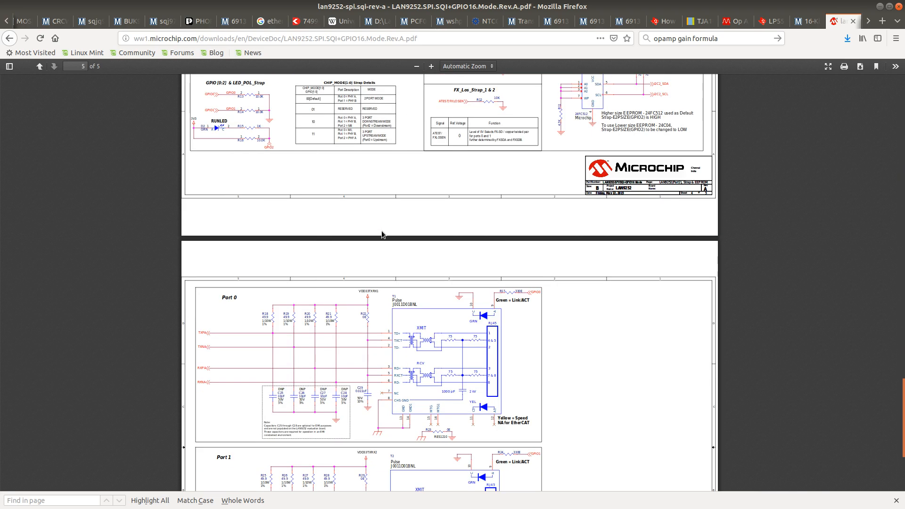
pyautogui.scroll(4, 381, 231)
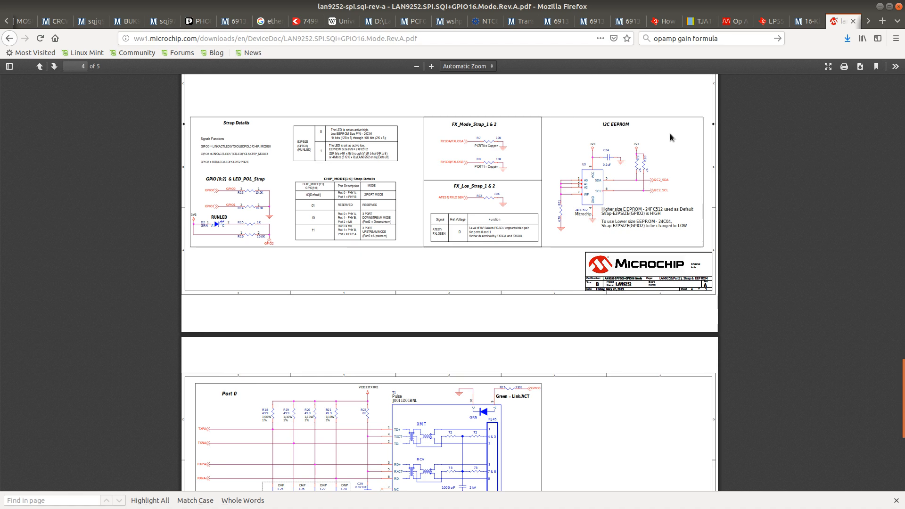
# Step: Return to Eeschema and inspect the symbol properties of R129, leaving them without changes
pyautogui.hotkey('alt', 'Tab')
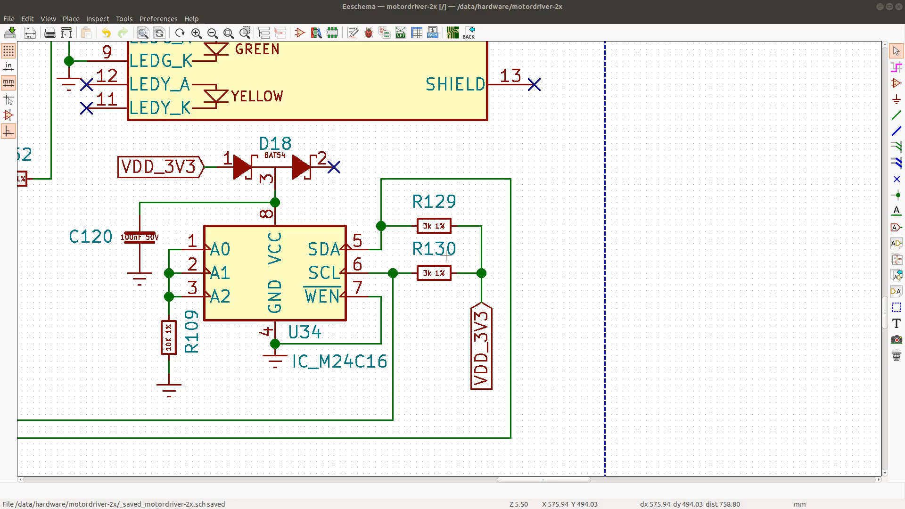
pyautogui.doubleClick(440, 227)
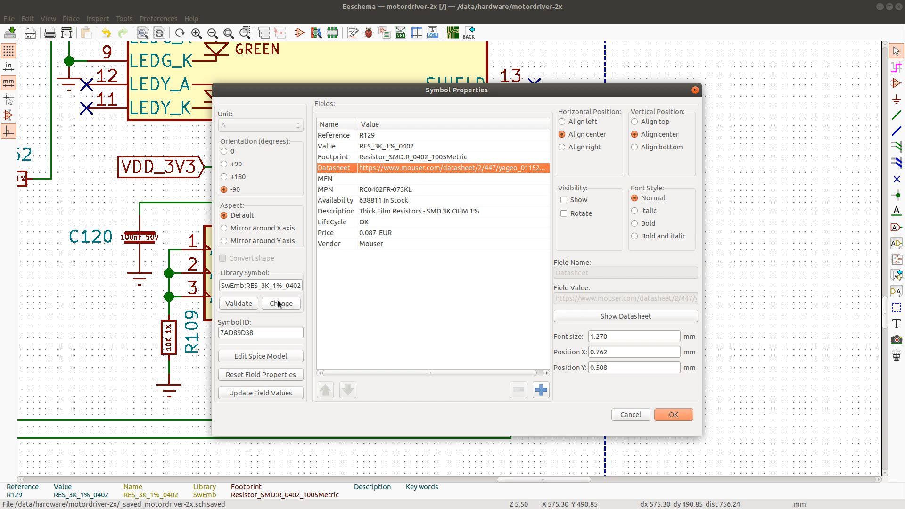
pyautogui.click(628, 415)
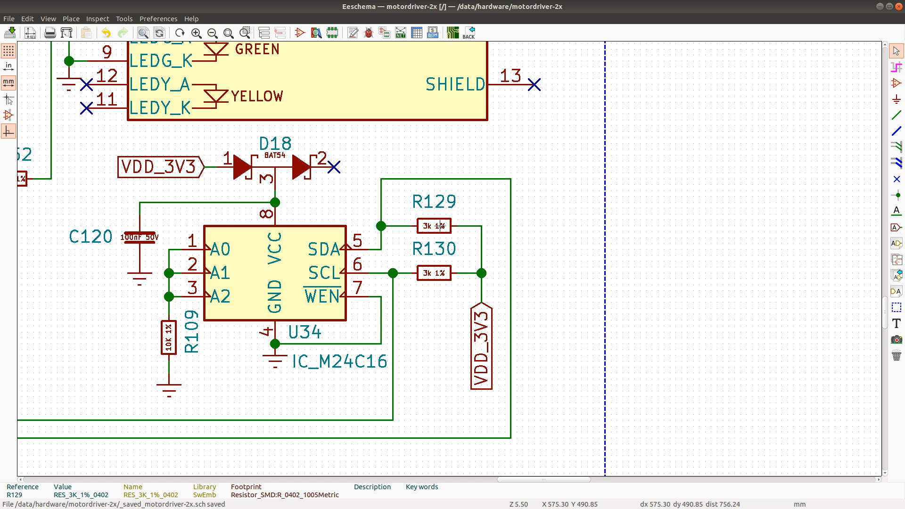
# Step: Switch to the review sheet in LibreOffice Calc and copy the part number RC0402FR-073KL from the R129 row
pyautogui.hotkey('alt', 'Tab')
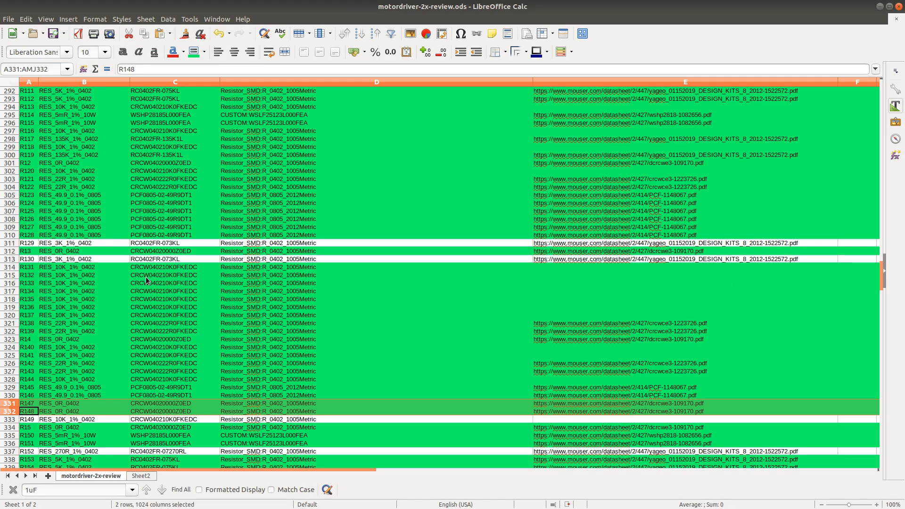
pyautogui.click(178, 243)
pyautogui.hotkey('ctrl', 'a')
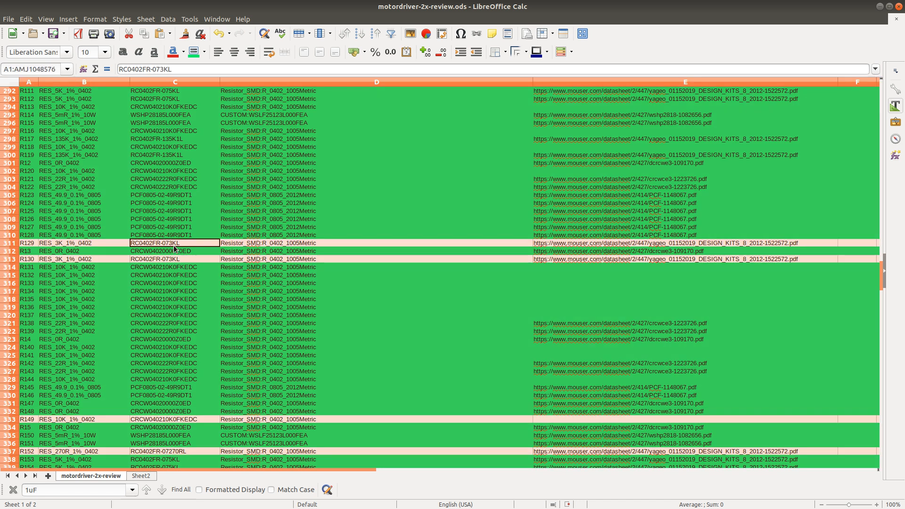
pyautogui.doubleClick(179, 244)
pyautogui.hotkey('ctrl', 'a')
pyautogui.hotkey('ctrl', 'c')
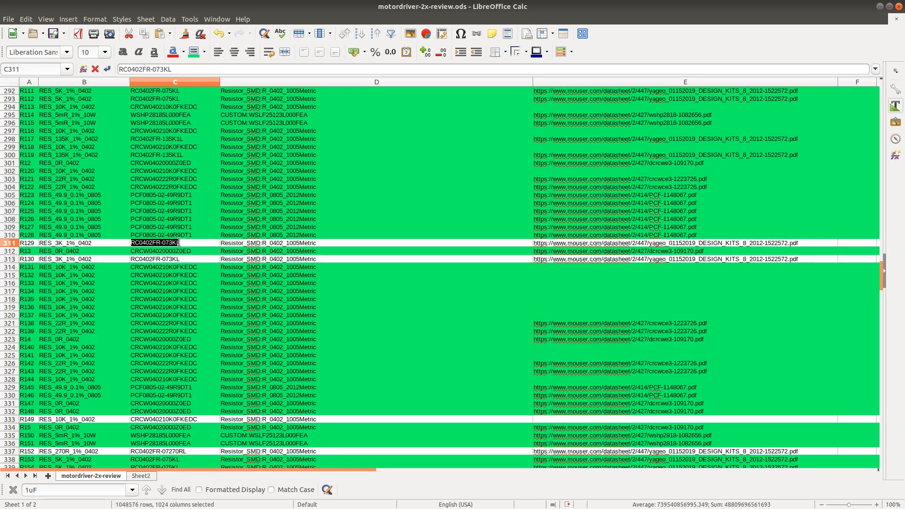
# Step: Look up RC0402FR-073KL on the Mouser site in Firefox and examine its resistance, power rating and tolerance
pyautogui.hotkey('alt', 'Tab')
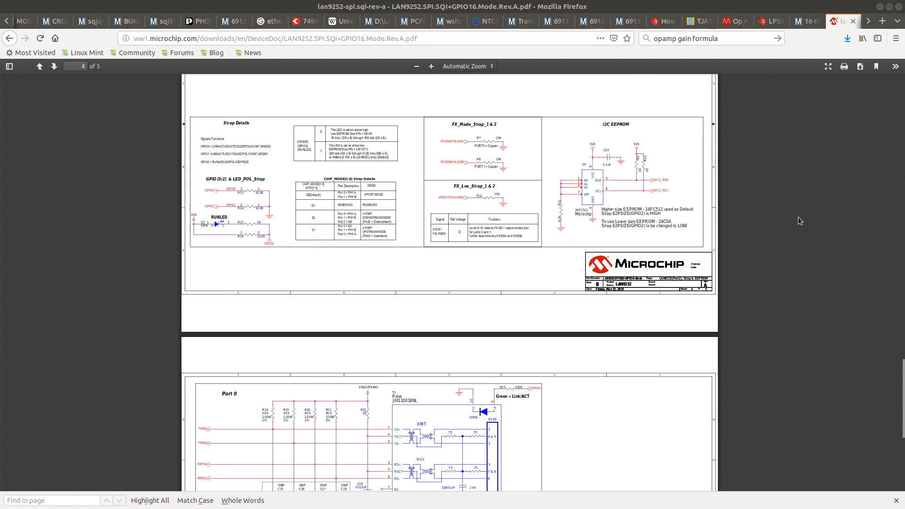
pyautogui.click(412, 21)
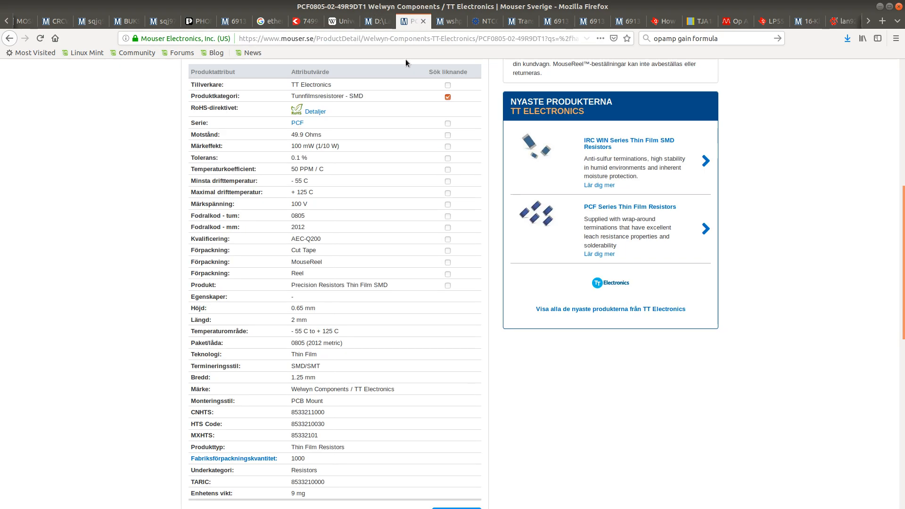
pyautogui.scroll(10, 418, 157)
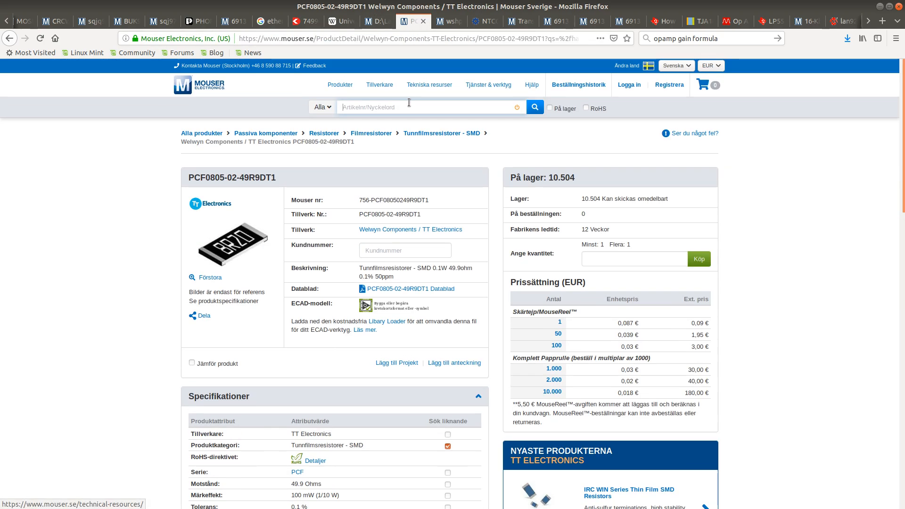
pyautogui.click(410, 107)
pyautogui.hotkey('ctrl', 'v')
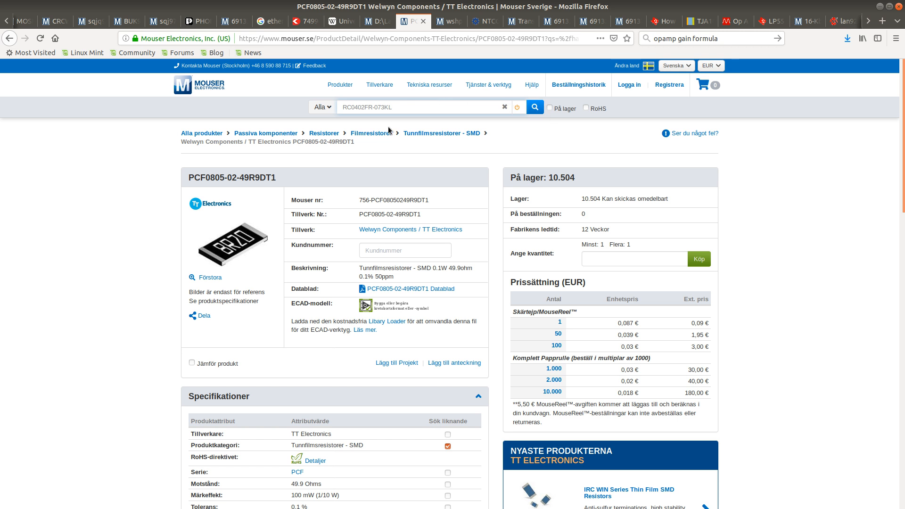
pyautogui.click(535, 108)
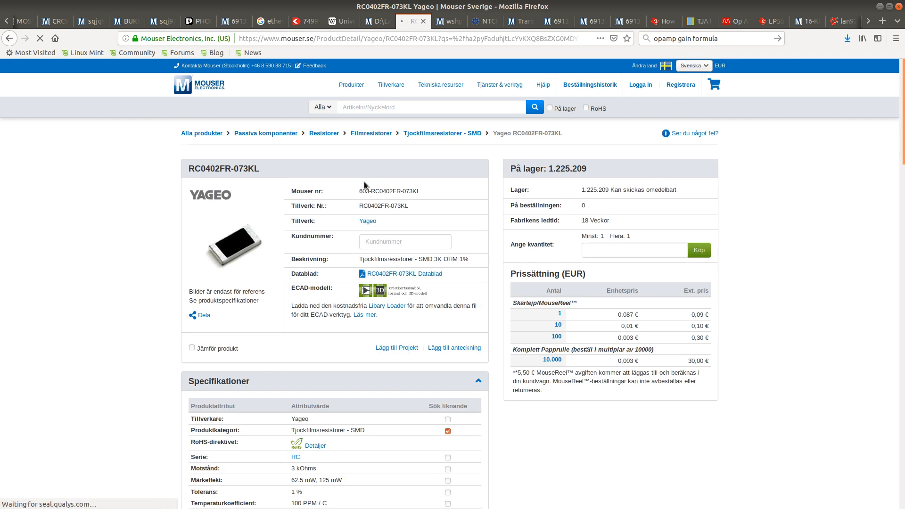
pyautogui.scroll(-3, 356, 206)
pyautogui.scroll(-3, 357, 206)
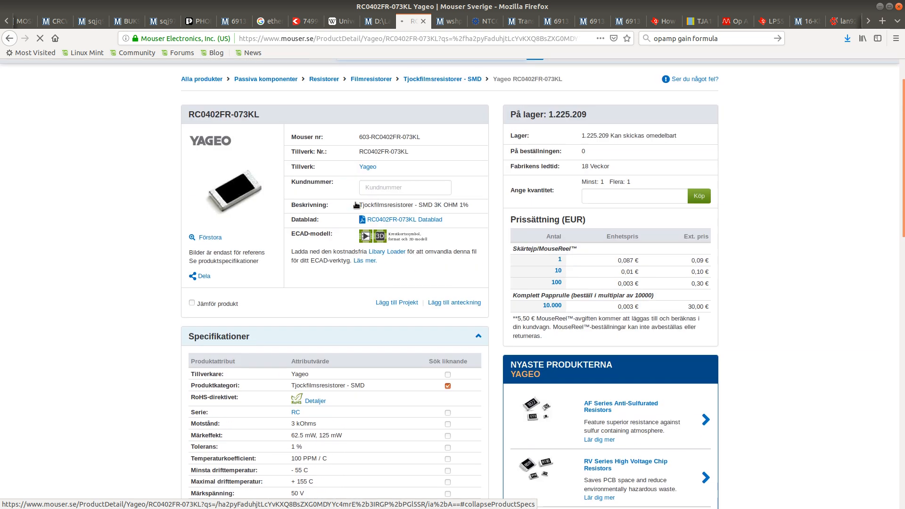
# Step: Search the web for "i2c pullup" and read the pull-up resistor formulas in the Texas Instruments application note
pyautogui.click(447, 21)
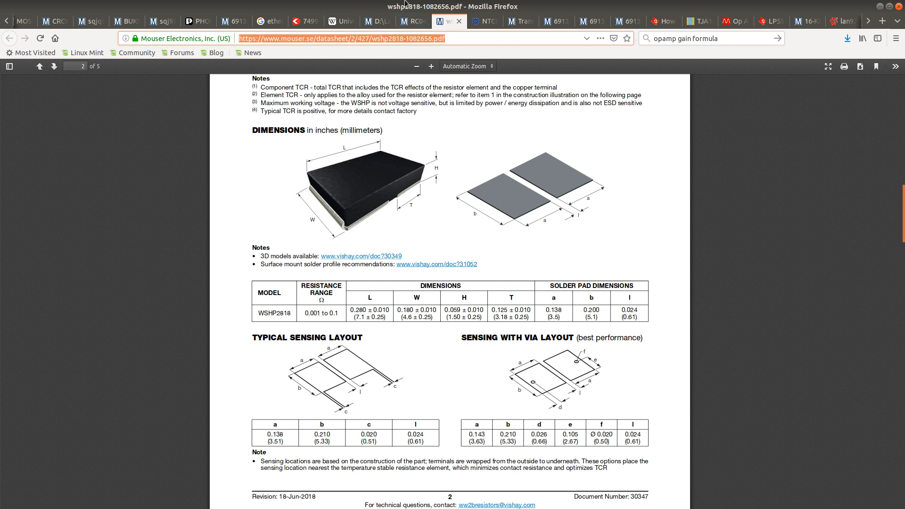
pyautogui.write('i2c pull')
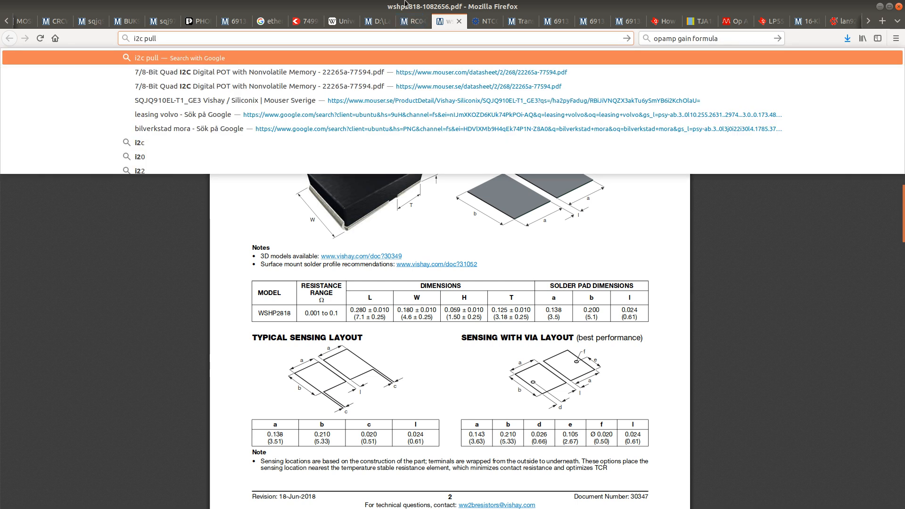
pyautogui.write('up')
pyautogui.press('Return')
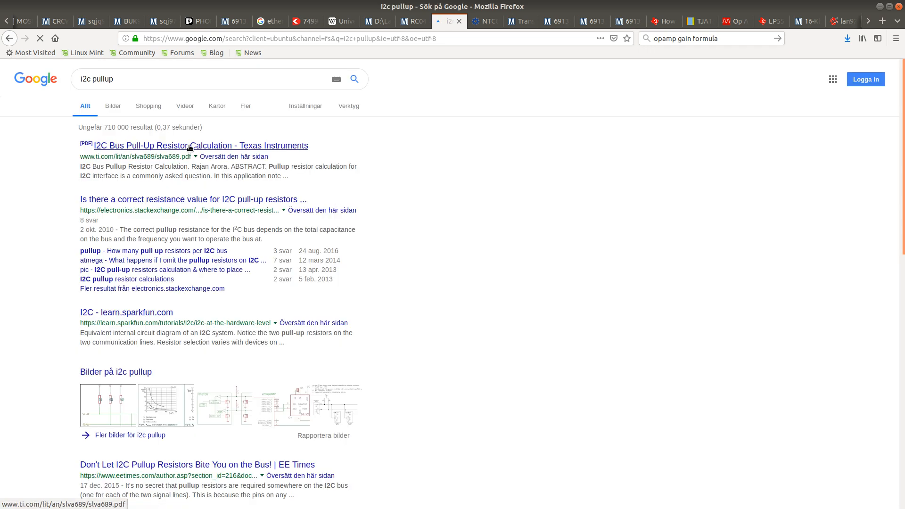
pyautogui.click(331, 148)
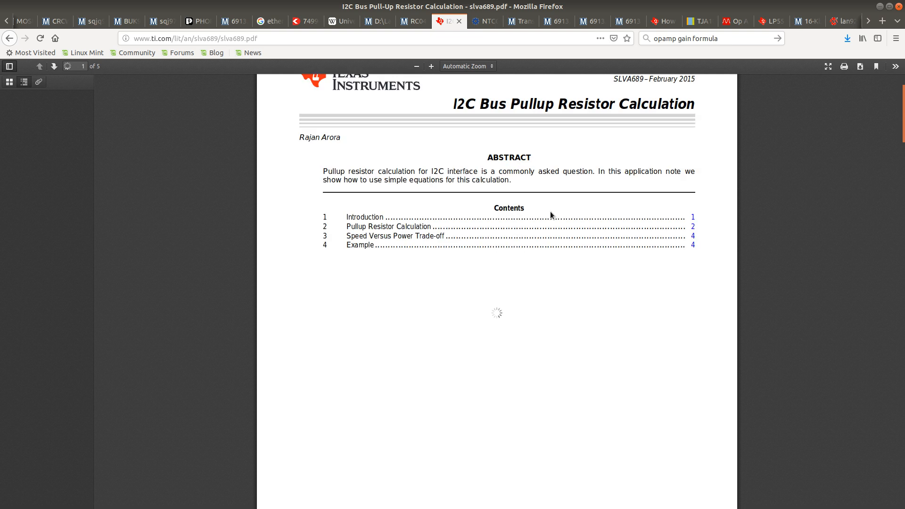
pyautogui.scroll(-1, 552, 215)
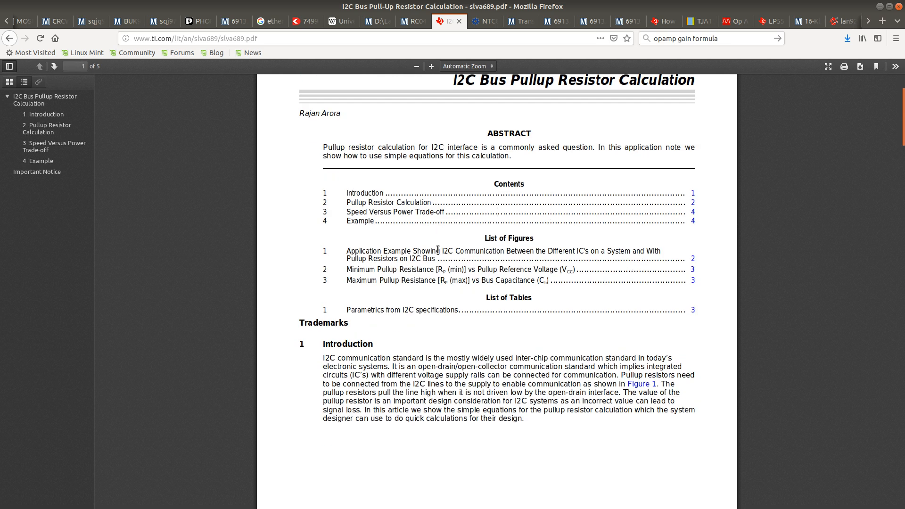
pyautogui.scroll(-20, 438, 250)
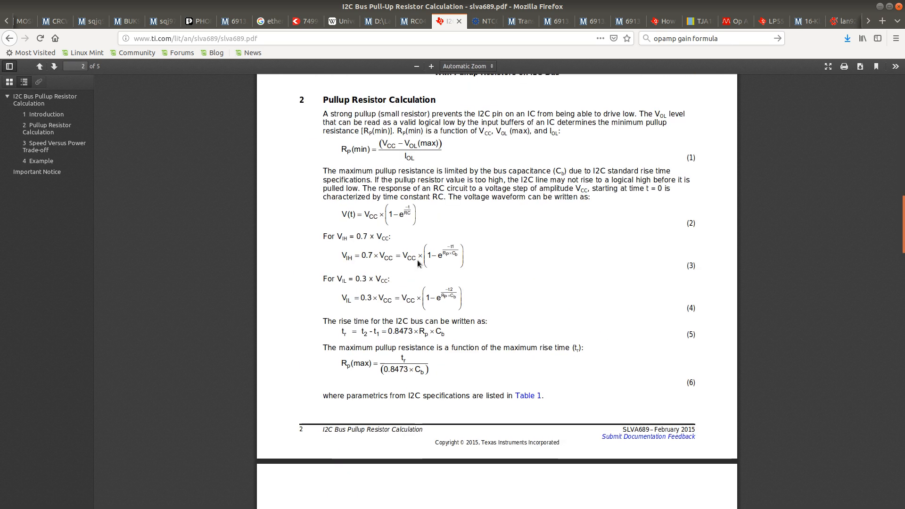
pyautogui.scroll(5, 418, 263)
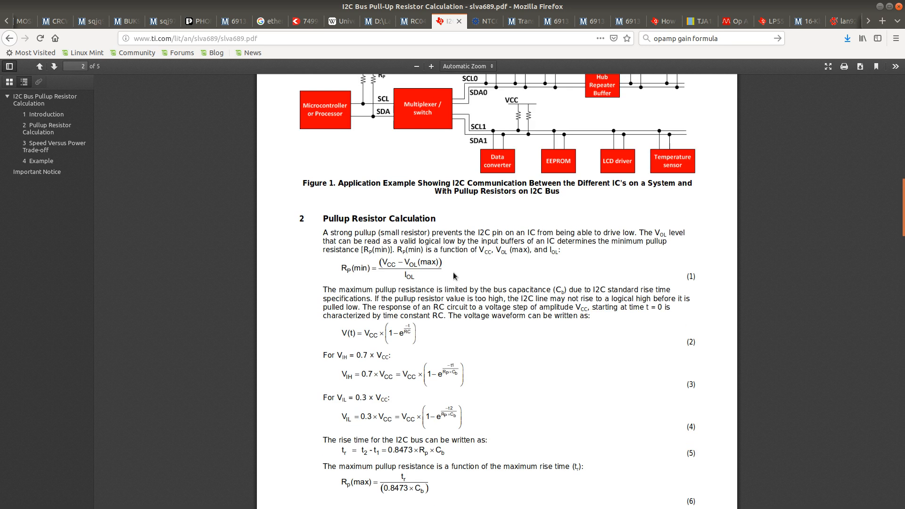
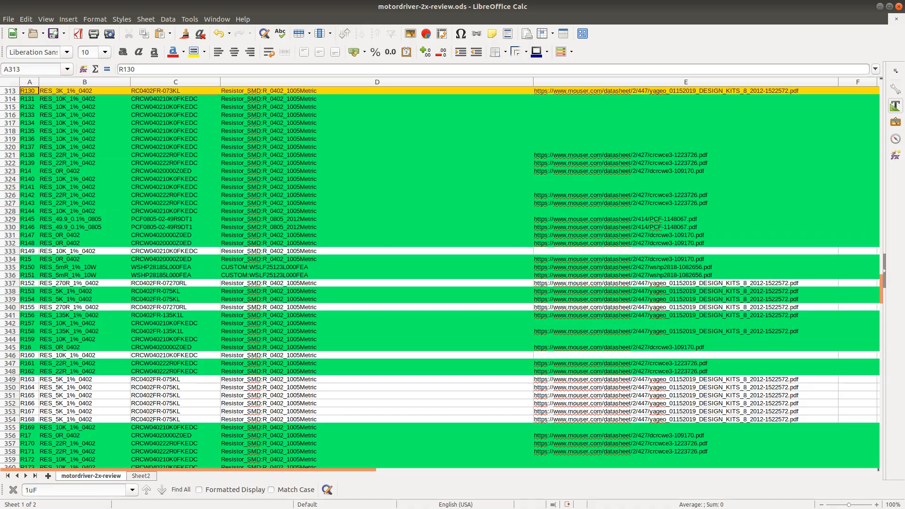
# Step: Find R149 in the Eeschema schematic and examine how it and R152 connect to the LAN9252 and the RJ45 LED
pyautogui.hotkey('alt', 'Tab')
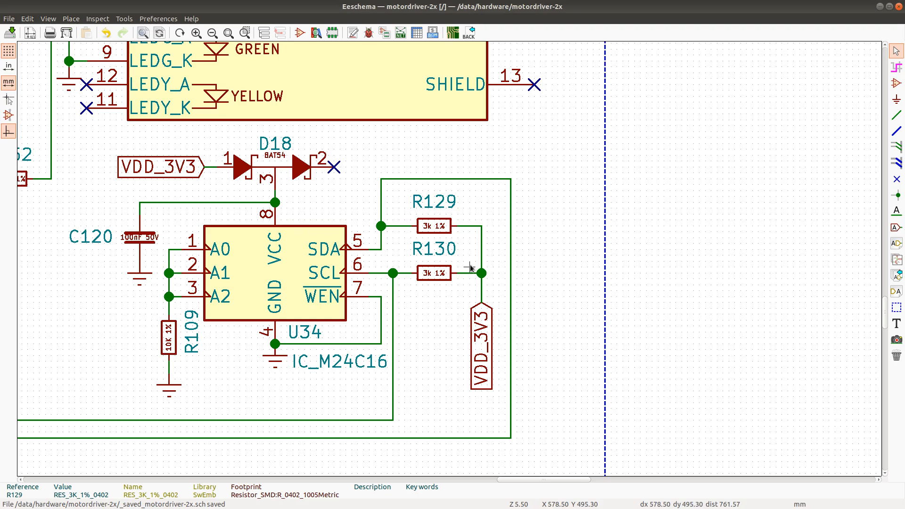
pyautogui.hotkey('ctrl', 'f')
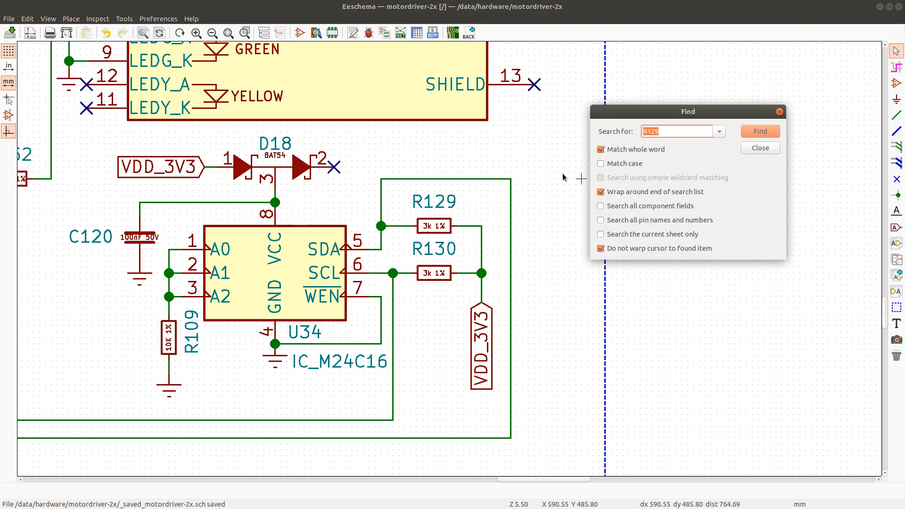
pyautogui.write('R149')
pyautogui.press('Return')
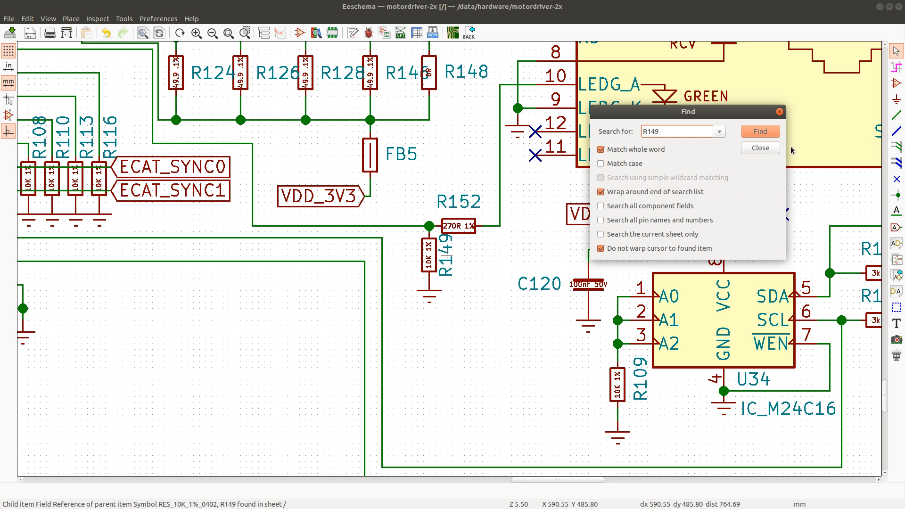
pyautogui.click(769, 150)
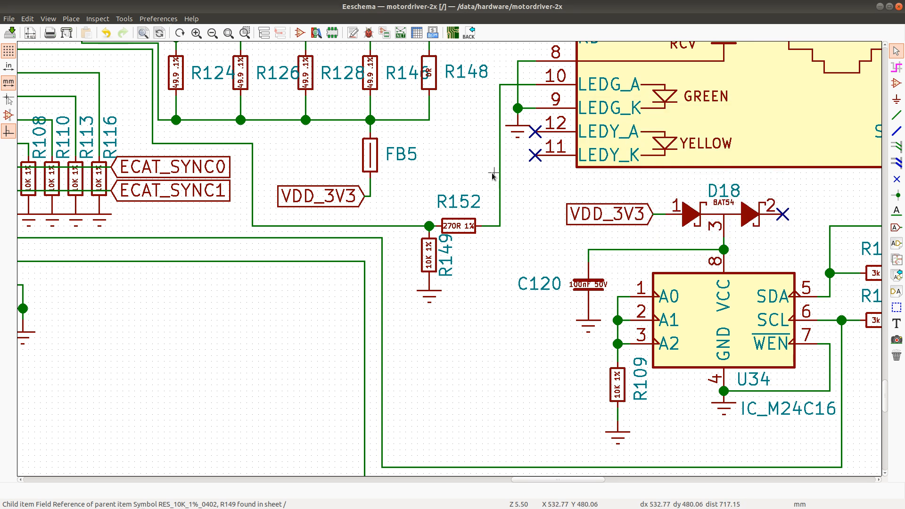
pyautogui.scroll(-2, 446, 258)
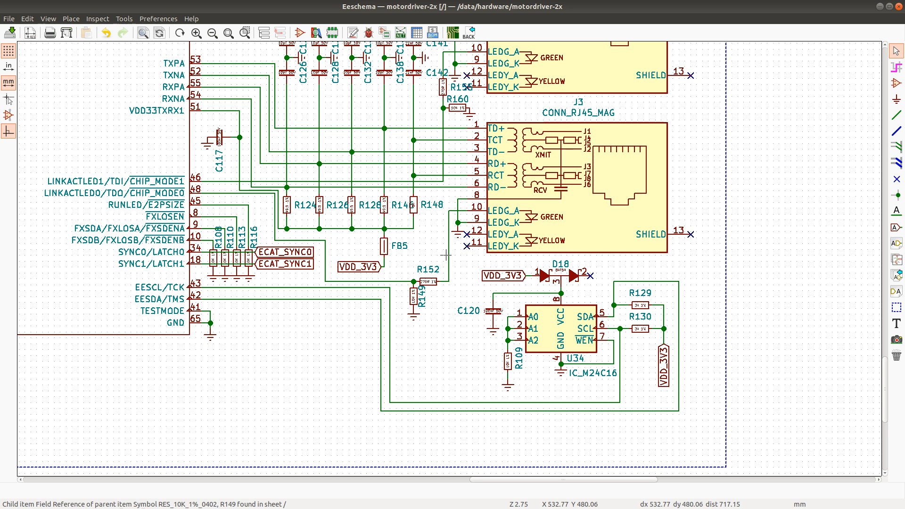
# Step: Return to the LAN9252 reference schematic PDF in Firefox and examine the GPIO and LED_POL strap resistors
pyautogui.hotkey('alt', 'Tab')
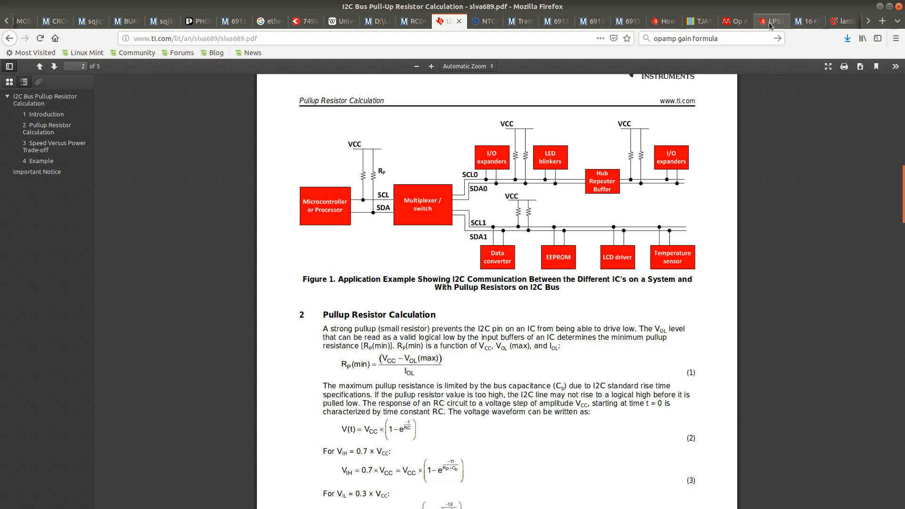
pyautogui.click(769, 22)
pyautogui.click(843, 21)
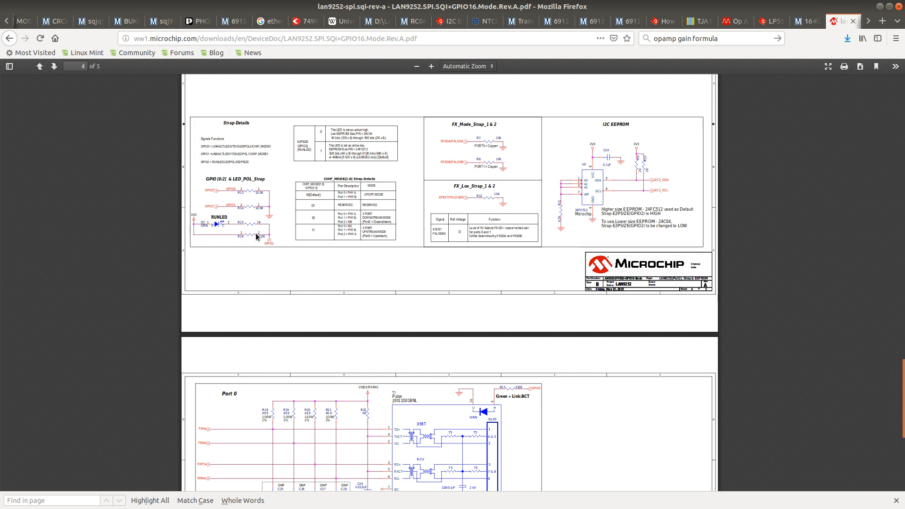
# Step: Switch to the Eeschema schematic and examine the LED strap resistors between the LAN9252 and the two RJ45 connectors
pyautogui.hotkey('alt', 'Tab')
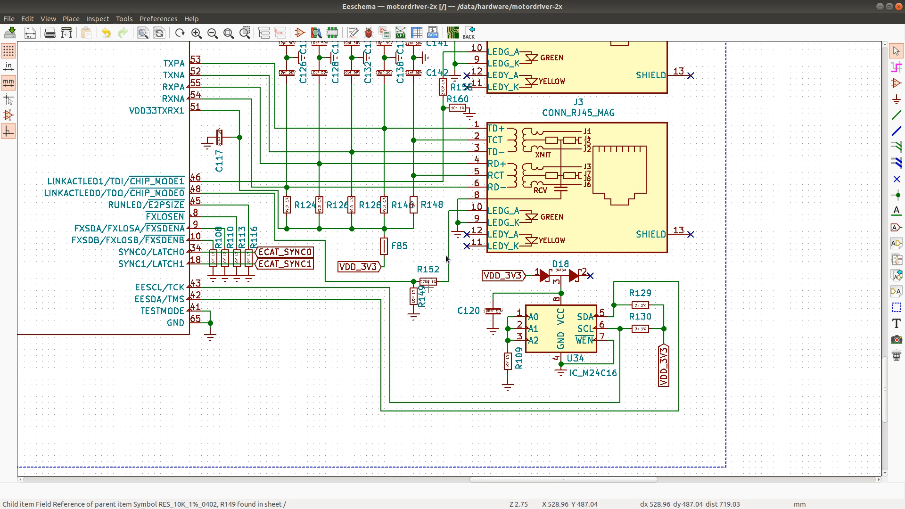
pyautogui.scroll(-1, 447, 260)
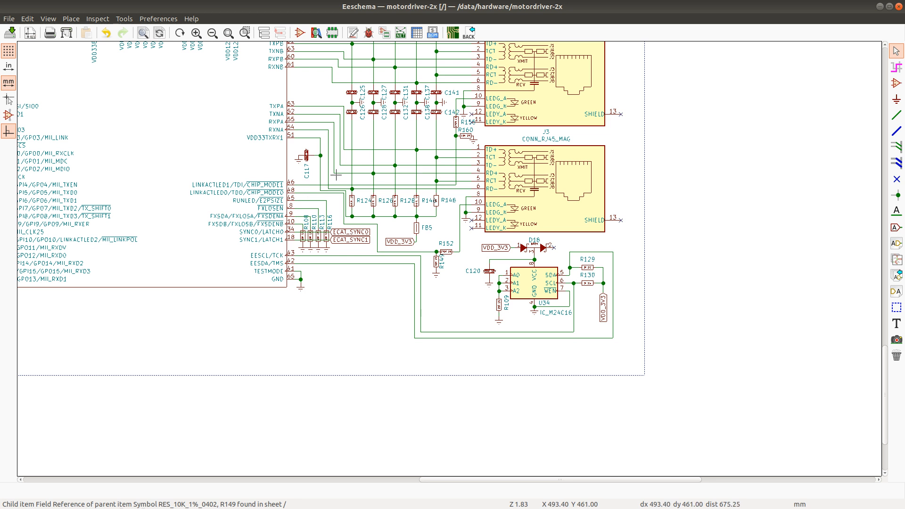
# Step: Open the LAN9252 data sheet in Firefox, search it for "CHIP_MODE" and read the chip_mode_strap description in the hard-strap table
pyautogui.hotkey('alt', 'Tab')
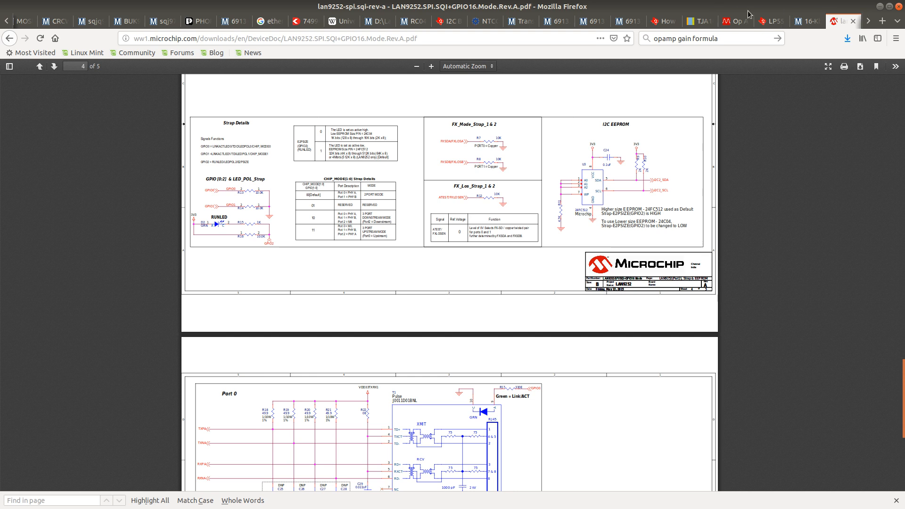
pyautogui.click(767, 22)
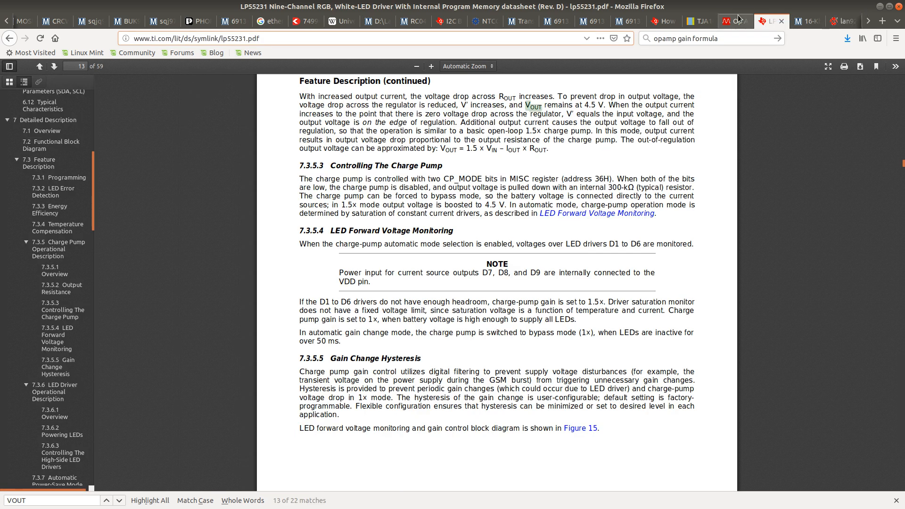
pyautogui.click(781, 21)
pyautogui.click(842, 23)
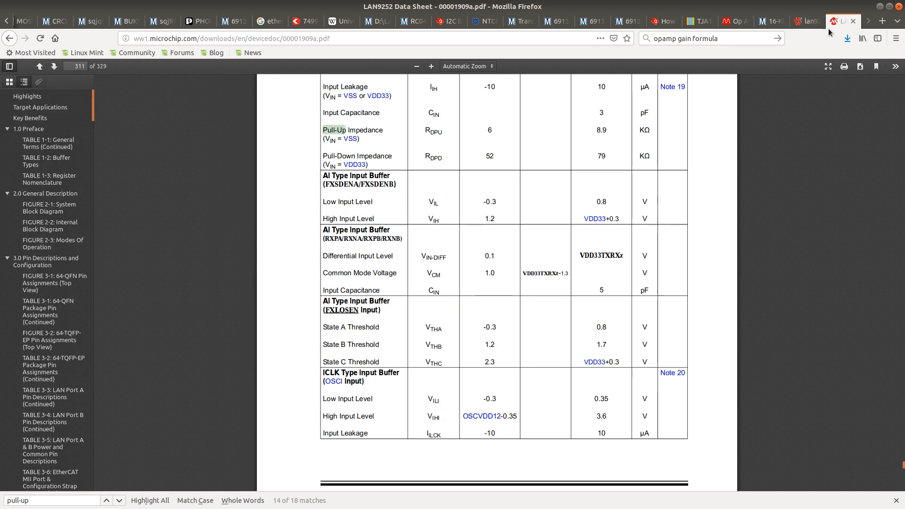
pyautogui.hotkey('ctrl', 'f')
pyautogui.write('CHIP_MODE')
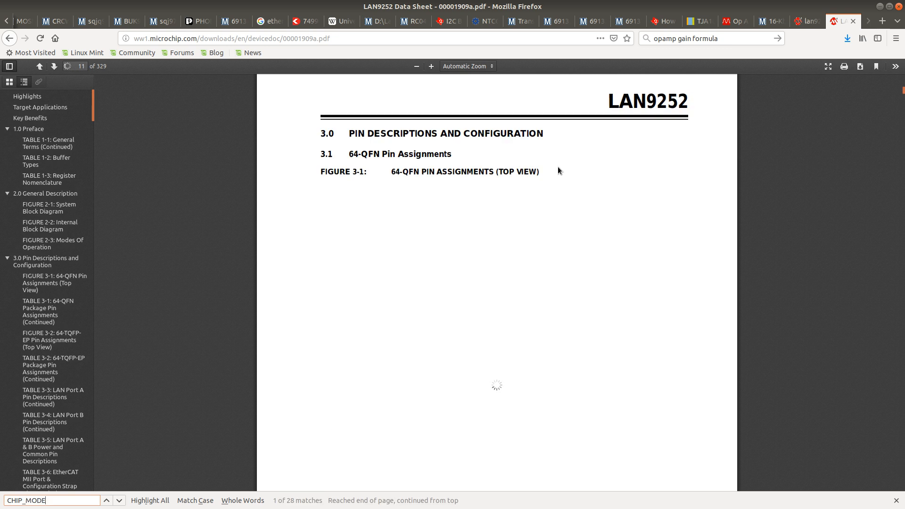
pyautogui.press('Return')
pyautogui.press('Return')
pyautogui.press('Return')
pyautogui.press('Return')
pyautogui.press('Return')
pyautogui.press('Return')
pyautogui.press('Return')
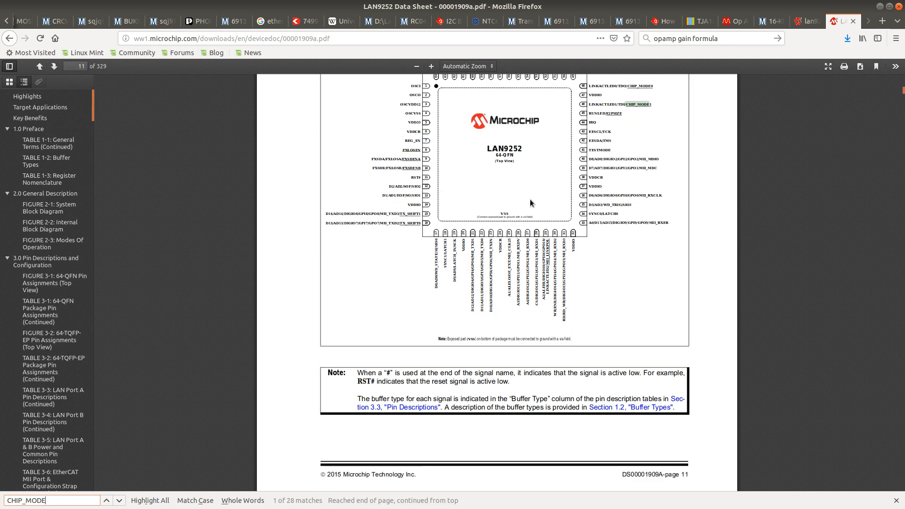
pyautogui.press('Return')
pyautogui.press('Return')
pyautogui.press('Return')
pyautogui.press('Return')
pyautogui.press('Return')
pyautogui.press('Return')
pyautogui.press('Return')
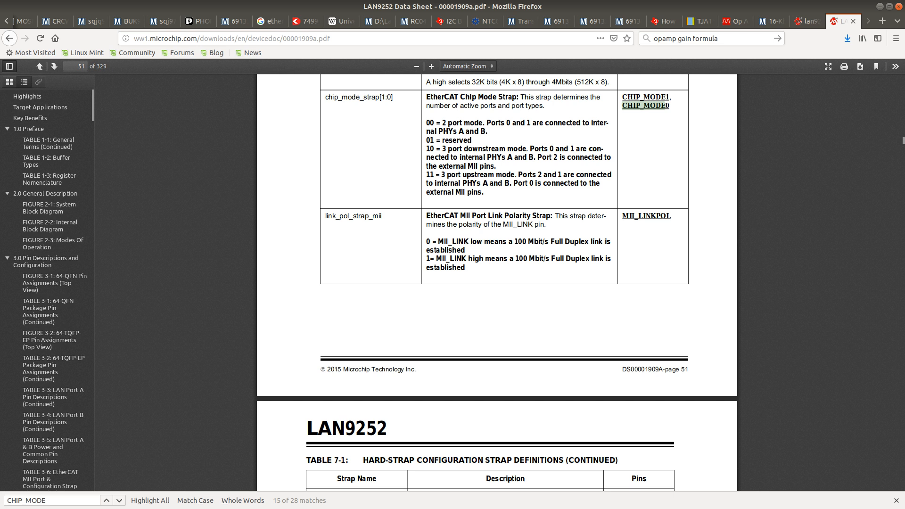
# Step: Switch to the review spreadsheet in LibreOffice Calc and colour the R149 and R160 rows yellow
pyautogui.hotkey('alt', 'Tab')
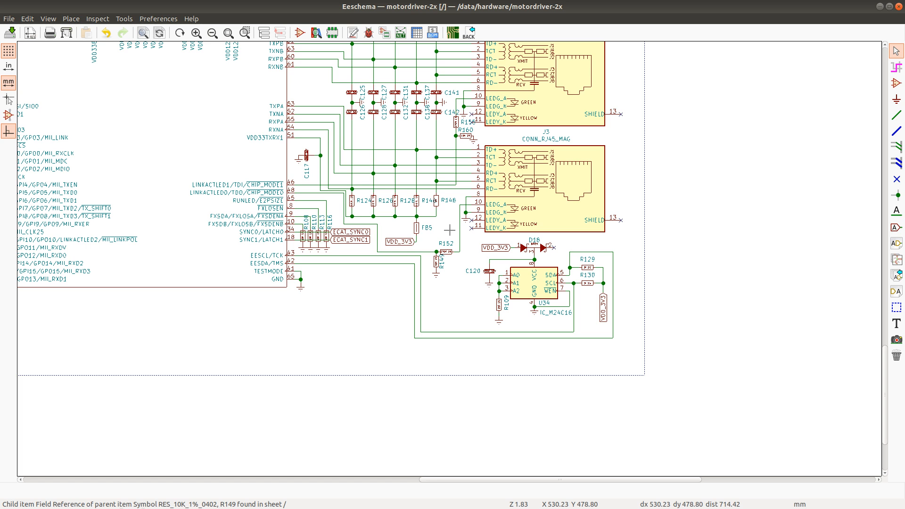
pyautogui.hotkey('alt', 'Tab')
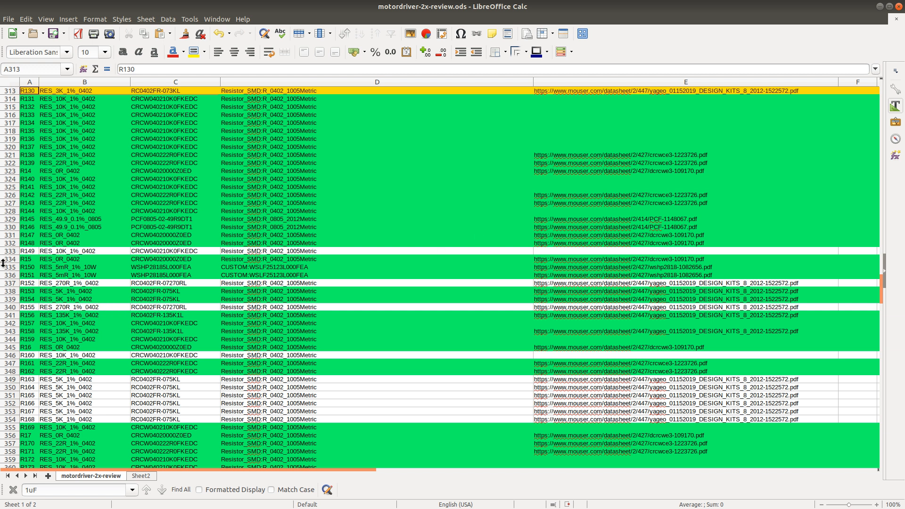
pyautogui.click(10, 252)
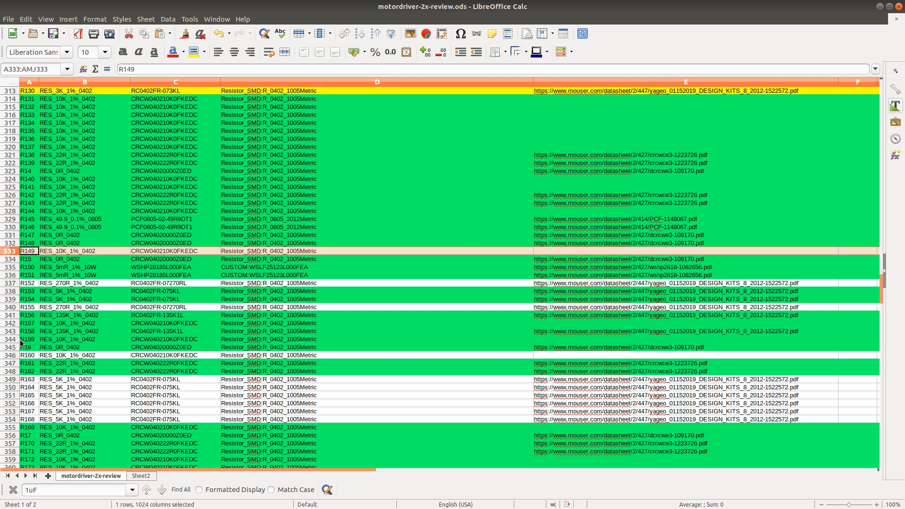
pyautogui.click(21, 356)
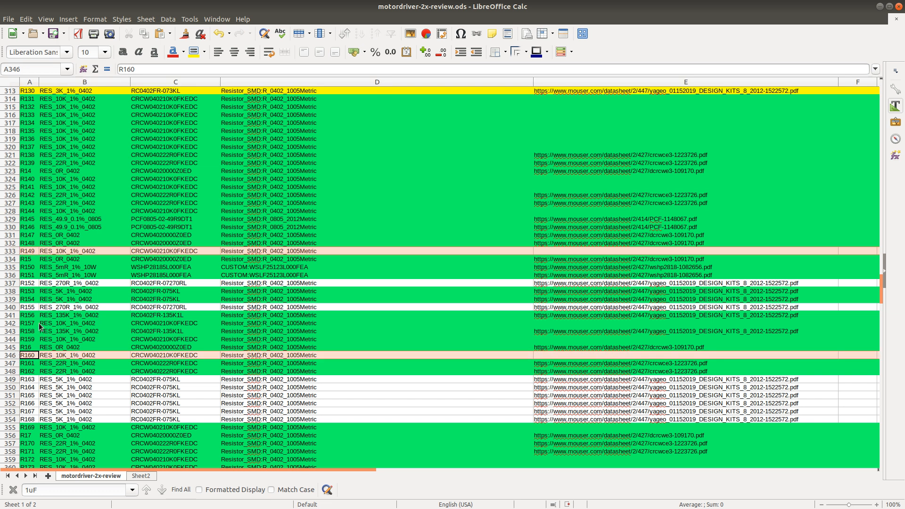
pyautogui.click(194, 53)
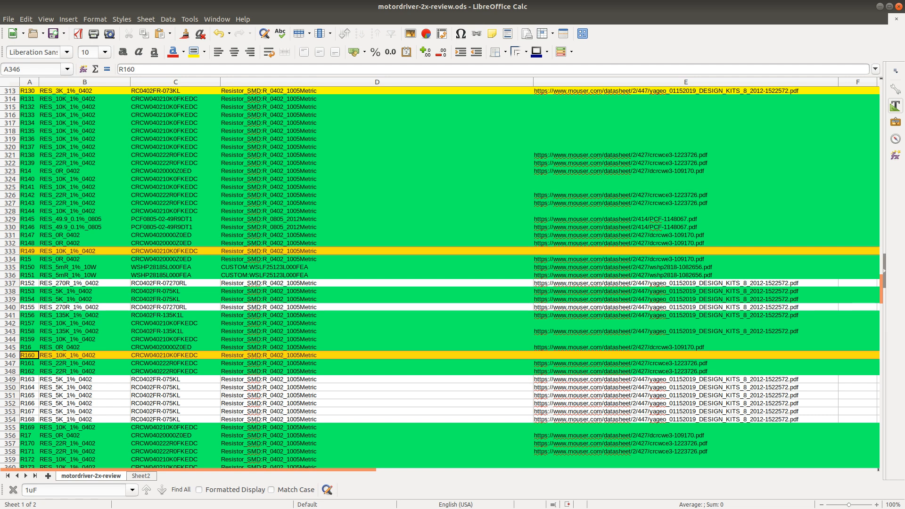
# Step: Return to the Eeschema schematic and examine the R152 and R155 LED series resistors at connectors J2 and J3
pyautogui.hotkey('alt', 'Tab')
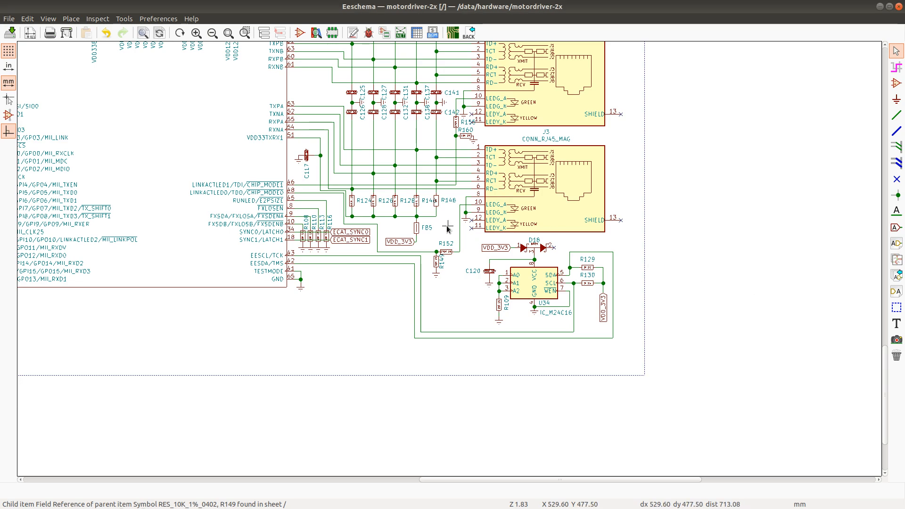
pyautogui.hotkey('ctrl', 'f')
pyautogui.write('R')
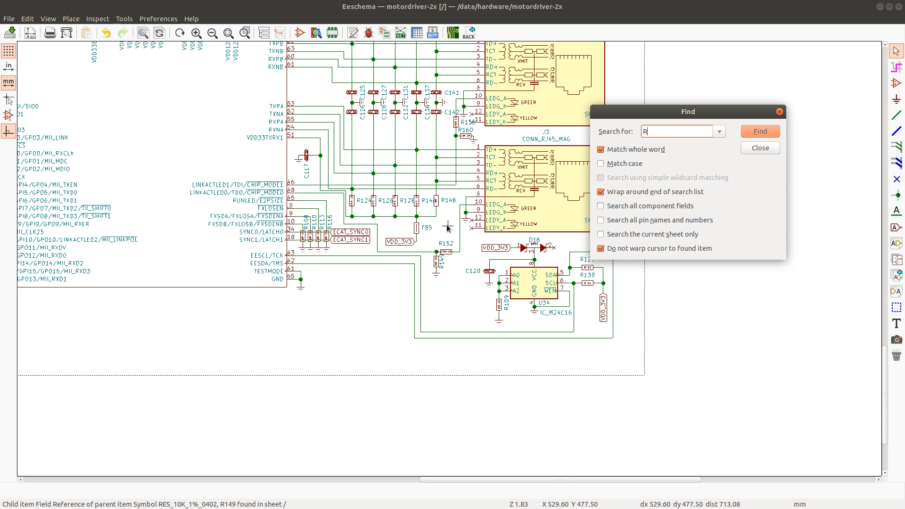
pyautogui.hotkey('alt', 'Tab')
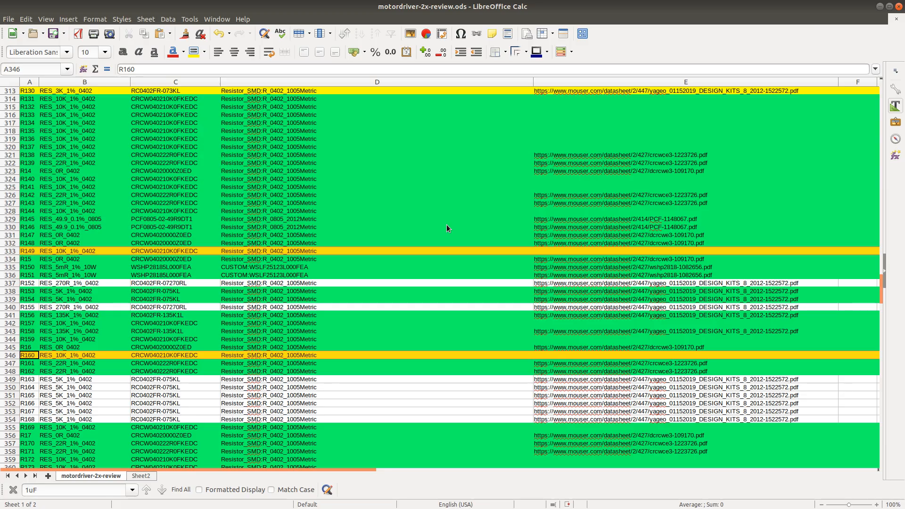
pyautogui.hotkey('alt', 'Tab')
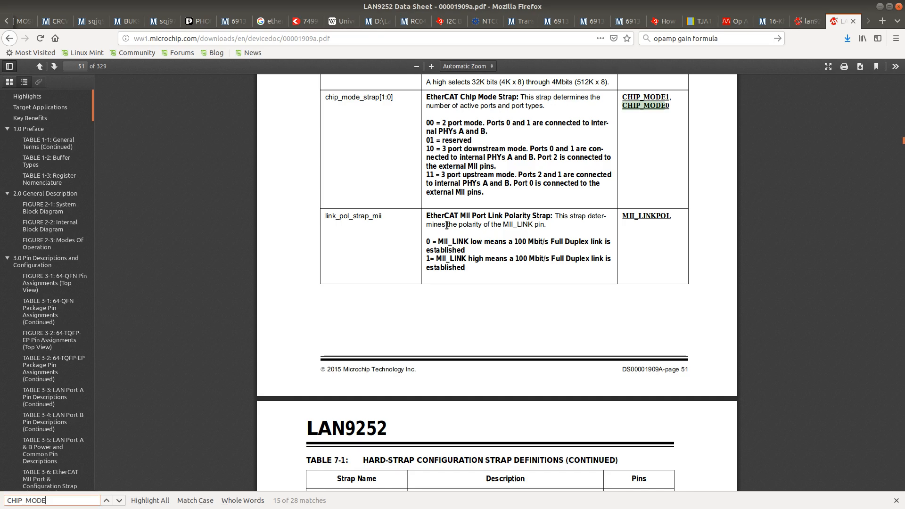
pyautogui.hotkey('alt', 'Tab')
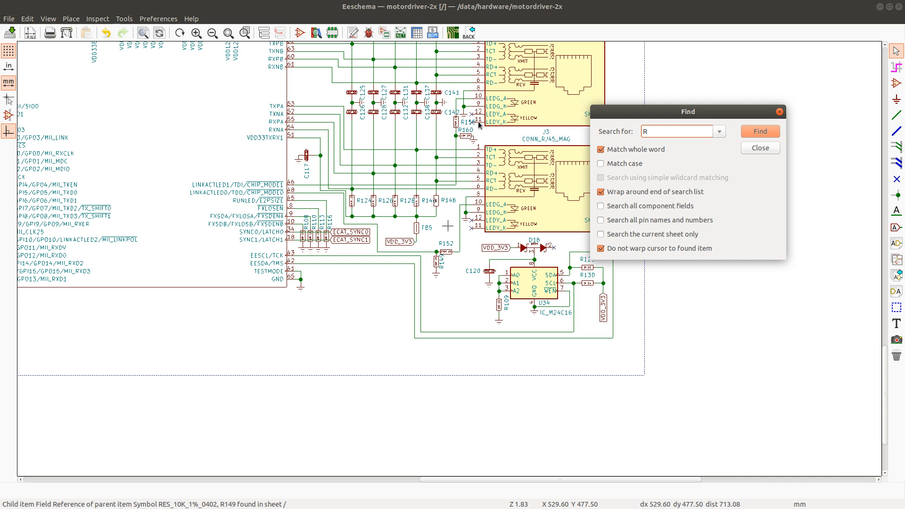
pyautogui.hotkey('alt', 'Tab')
pyautogui.hotkey('alt', 'Tab')
pyautogui.scroll(4, 446, 249)
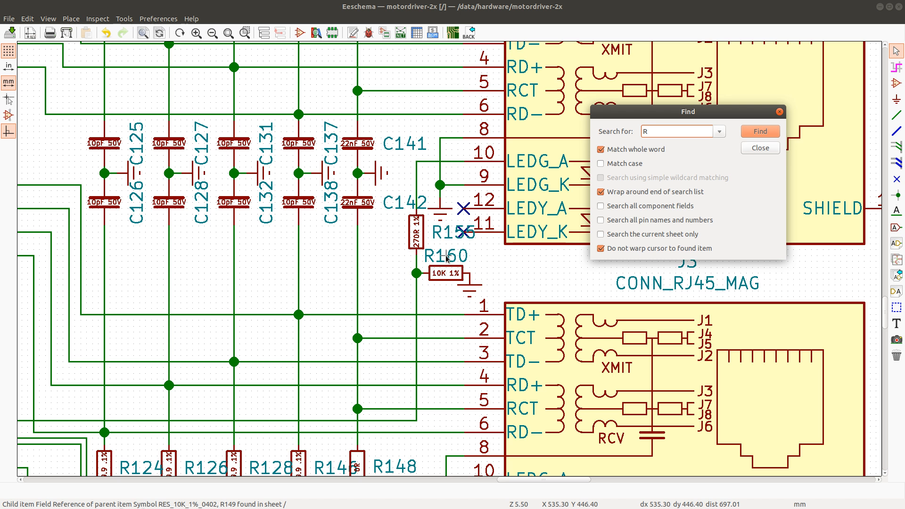
pyautogui.scroll(-2, 436, 271)
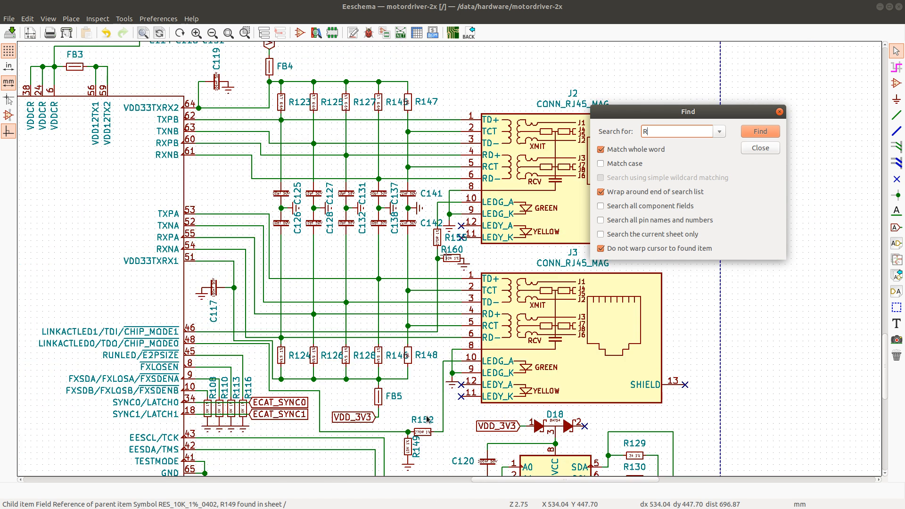
# Step: Switch to the review spreadsheet in LibreOffice Calc and colour the R152 and R155 rows green
pyautogui.hotkey('alt', 'Tab')
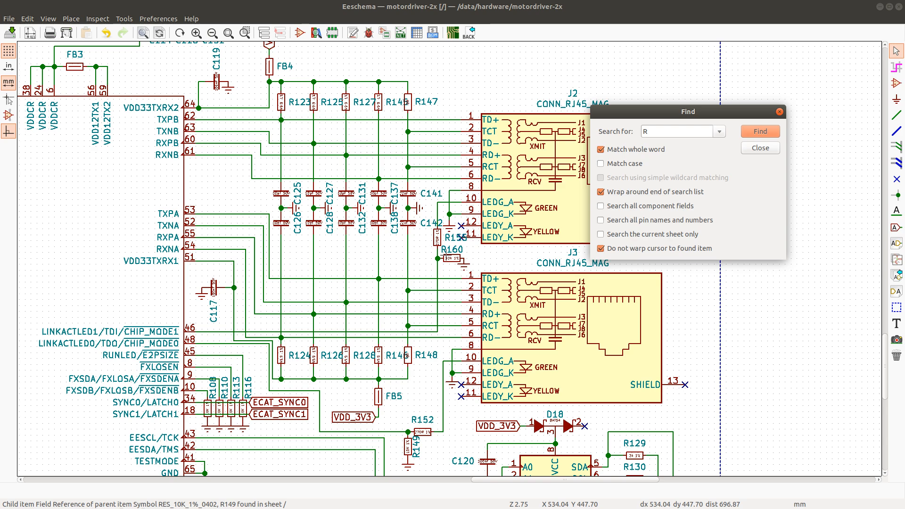
pyautogui.hotkey('alt', 'Tab')
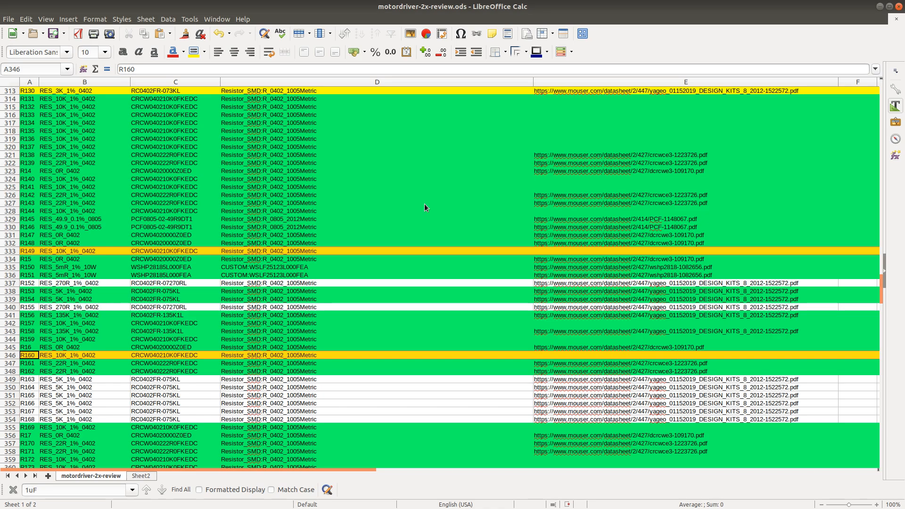
pyautogui.click(10, 283)
pyautogui.keyDown('ctrl'); pyautogui.click(10, 307); pyautogui.keyUp('ctrl')
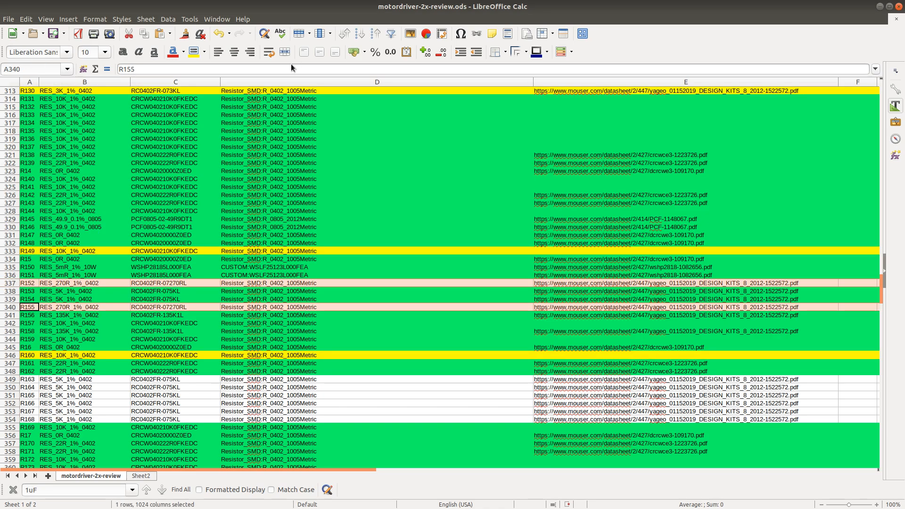
pyautogui.click(203, 52)
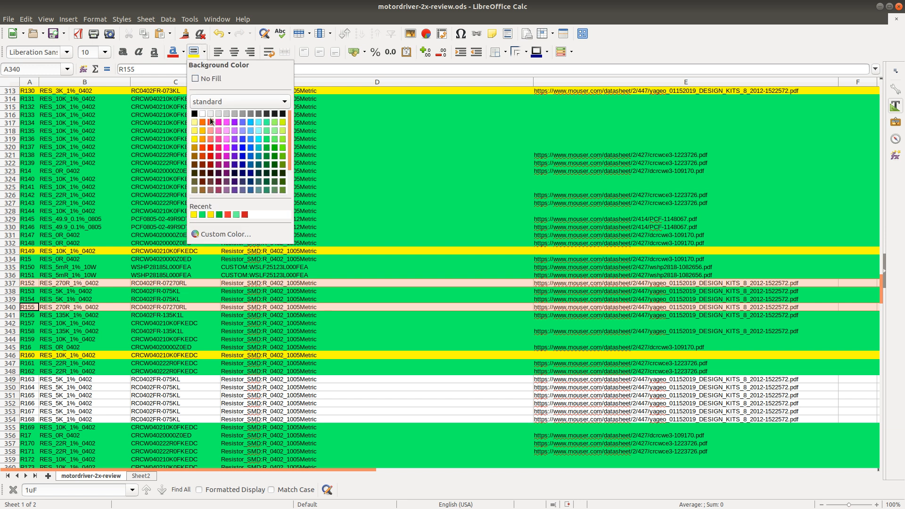
pyautogui.click(202, 214)
# Step: Pick the next uncoloured resistors from R163, find R163 in Eeschema and examine the Hall-signal dividers at connector P47
pyautogui.scroll(-5, 55, 351)
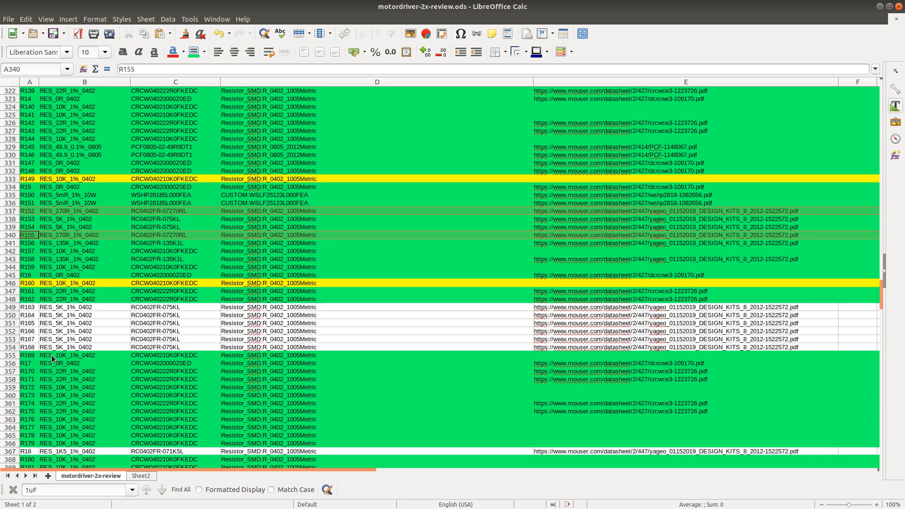
pyautogui.scroll(-2, 55, 350)
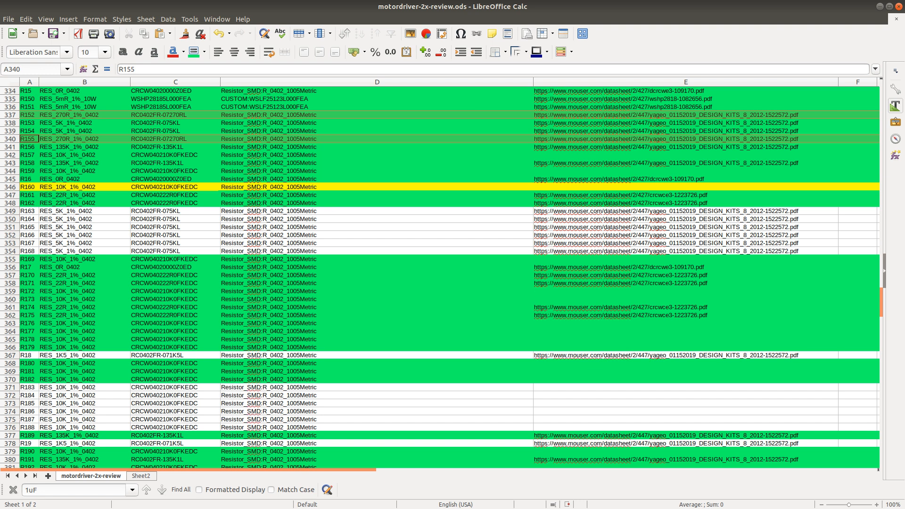
pyautogui.hotkey('alt', 'Tab')
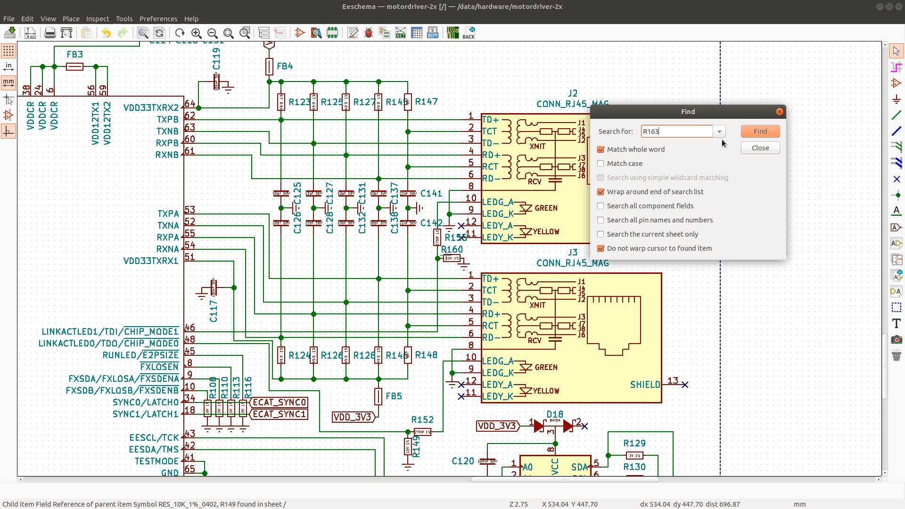
pyautogui.click(763, 134)
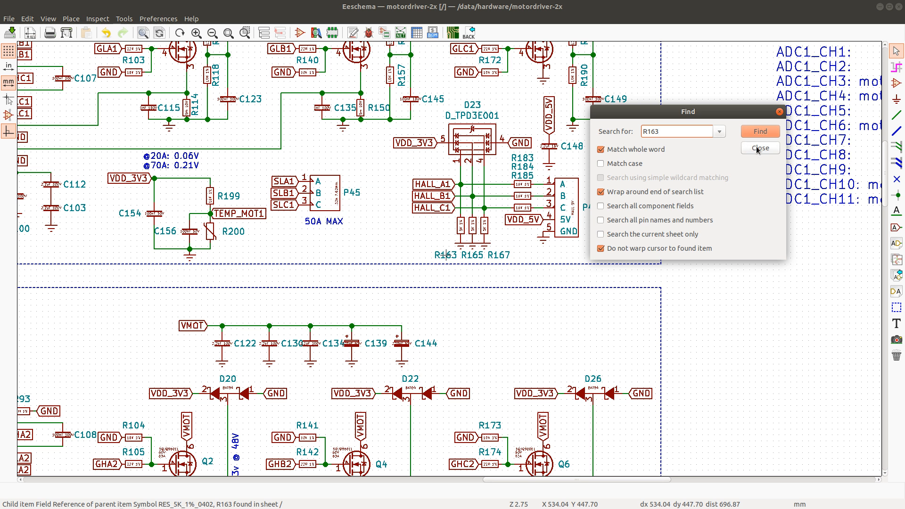
pyautogui.click(759, 148)
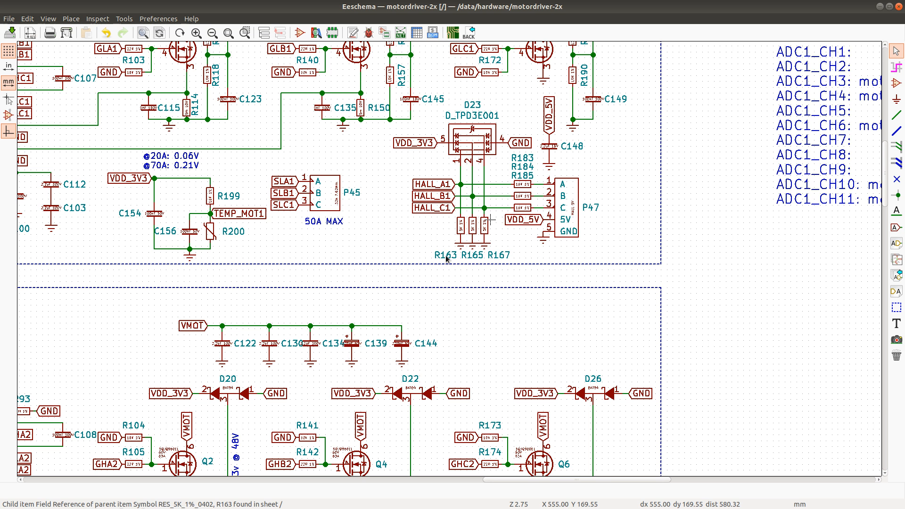
pyautogui.scroll(4, 446, 259)
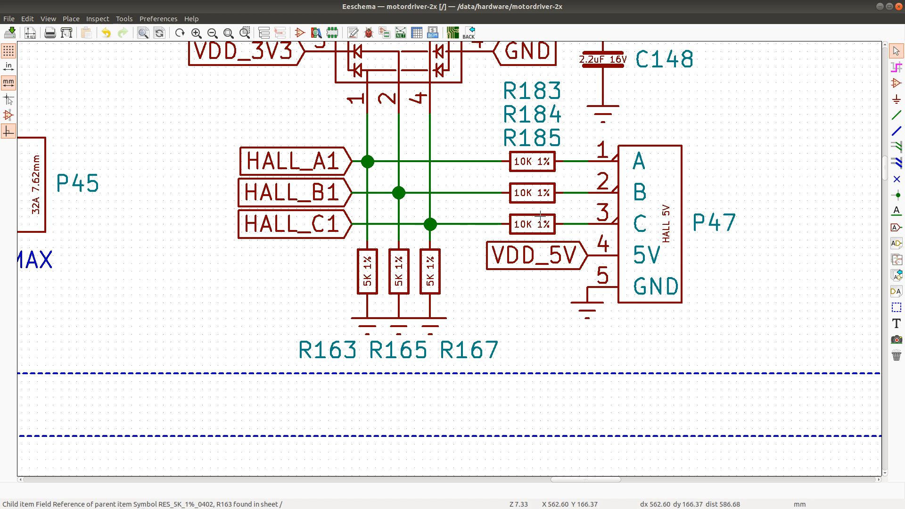
# Step: Open the calculator and compute the Hall divider's output voltage as 5÷(10+5)×5
pyautogui.hotkey('alt', 'Tab')
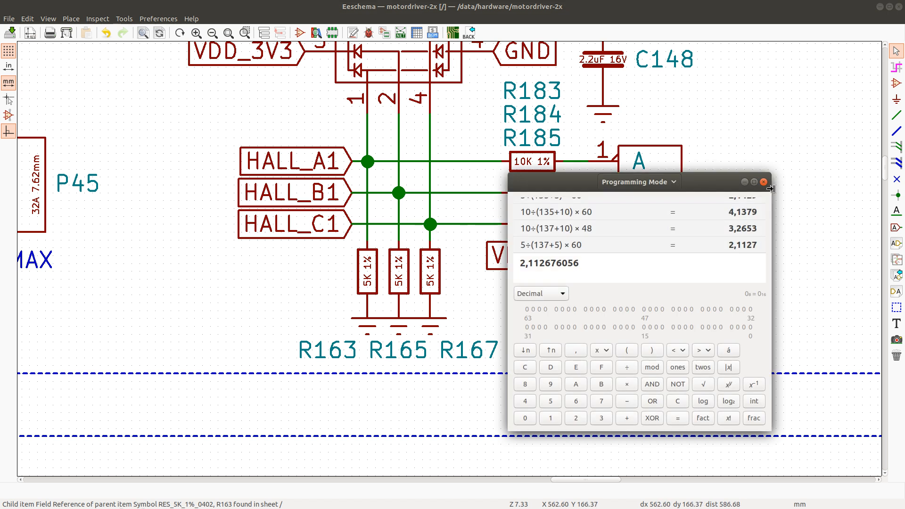
pyautogui.click(549, 212)
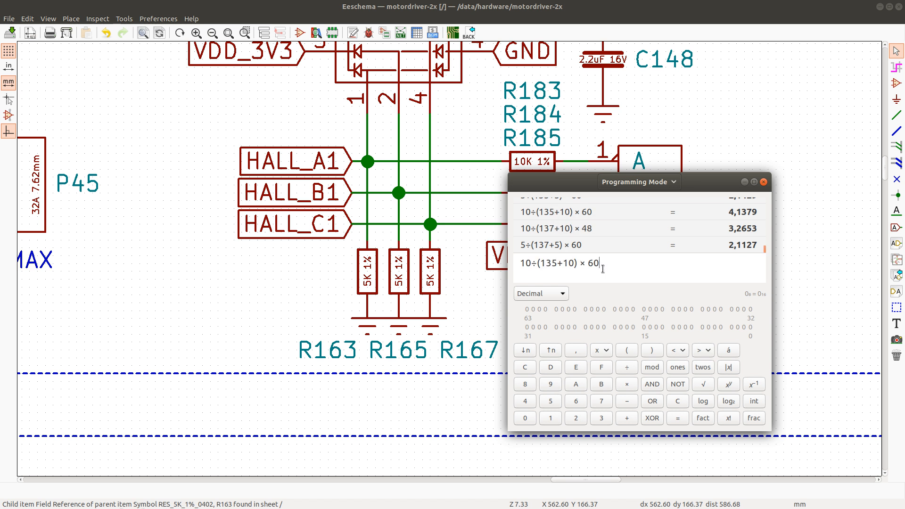
pyautogui.press('BackSpace')
pyautogui.press('BackSpace')
pyautogui.press('BackSpace')
pyautogui.press('BackSpace')
pyautogui.press('BackSpace')
pyautogui.write('10')
pyautogui.press('Delete')
pyautogui.press('Left')
pyautogui.press('Left')
pyautogui.press('Left')
pyautogui.press('Left')
pyautogui.press('Left')
pyautogui.press('Left')
pyautogui.press('BackSpace')
pyautogui.press('BackSpace')
pyautogui.write('5')
pyautogui.press('Return')
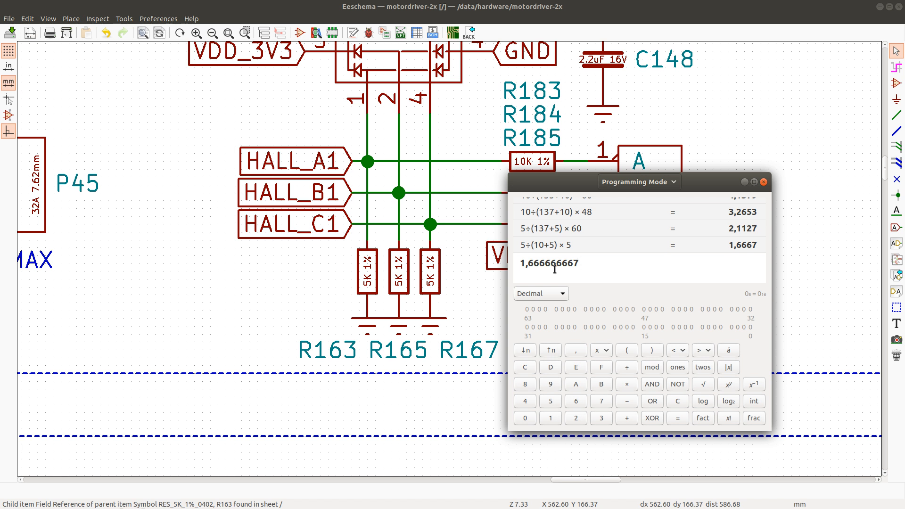
# Step: Compute the divider voltage with the resistor values swapped as 10÷(5+10)×5 and return to the Eeschema schematic
pyautogui.press('Up')
pyautogui.doubleClick(546, 266)
pyautogui.write('5')
pyautogui.press('Delete')
pyautogui.write('10')
pyautogui.press('Home')
pyautogui.press('Delete')
pyautogui.write('10')
pyautogui.press('Return')
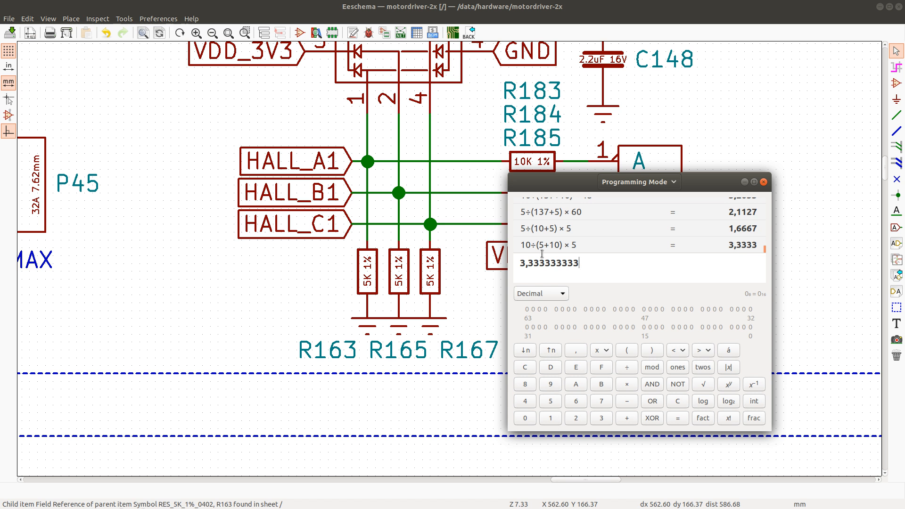
pyautogui.click(477, 148)
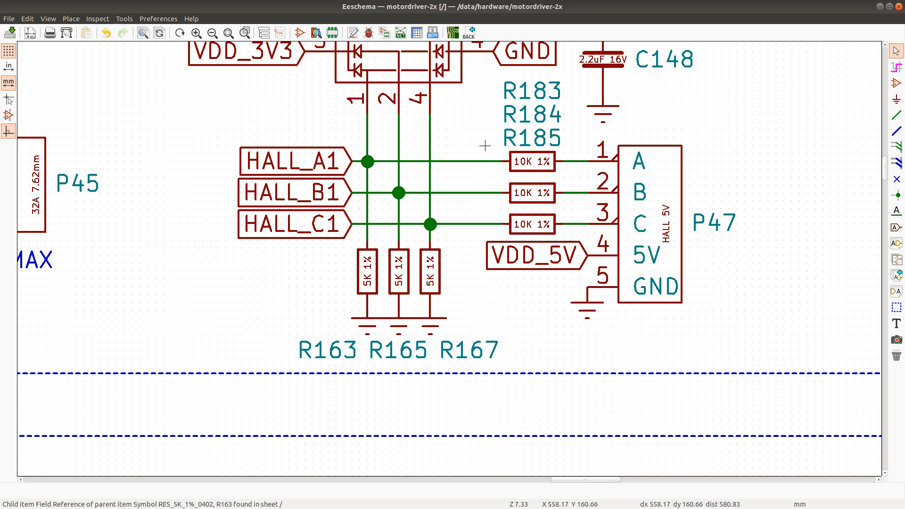
# Step: Switch to Firefox, search the web for "resistor divider calculator" and open the Ohms Law Calculator voltage divider page
pyautogui.hotkey('alt', 'Tab')
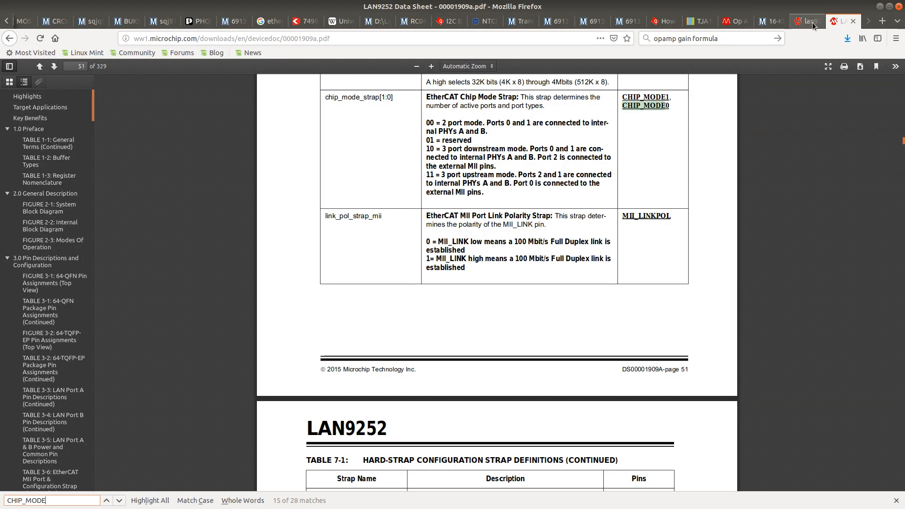
pyautogui.tripleClick(750, 38)
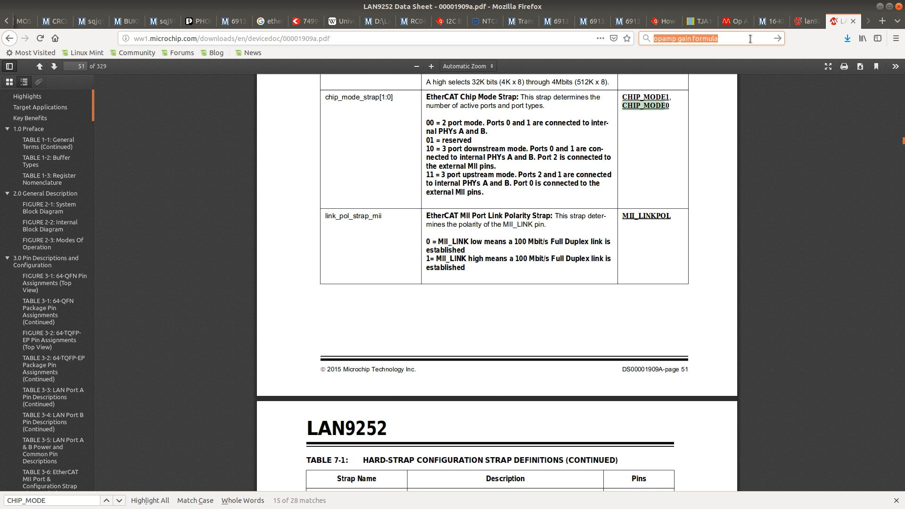
pyautogui.click(729, 21)
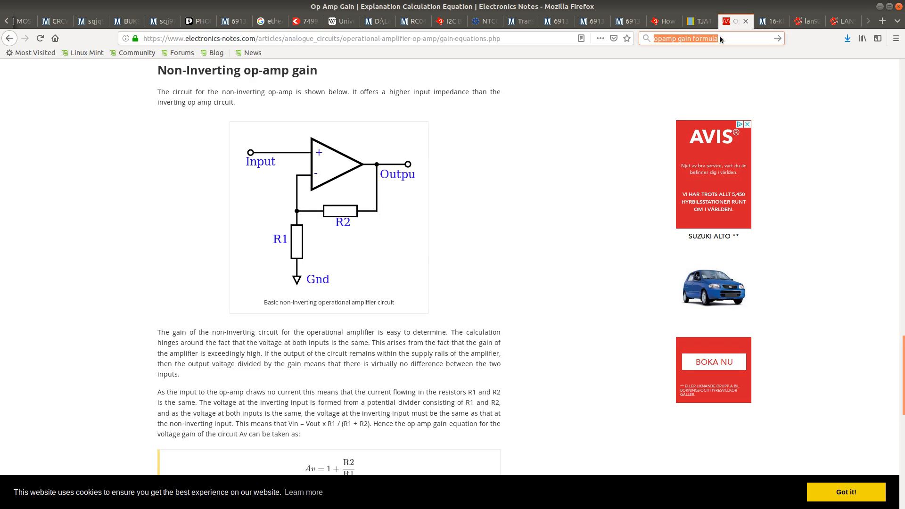
pyautogui.click(719, 39)
pyautogui.write('resisto')
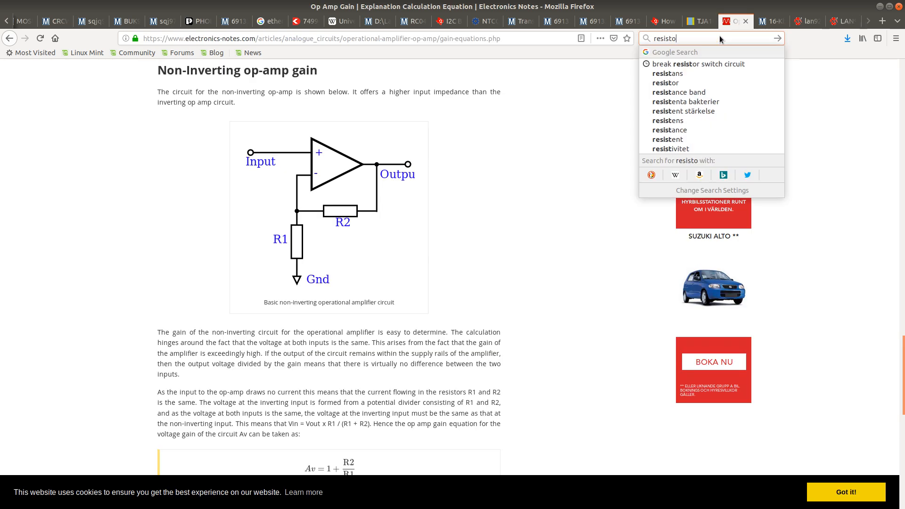
pyautogui.write('r divider calculator')
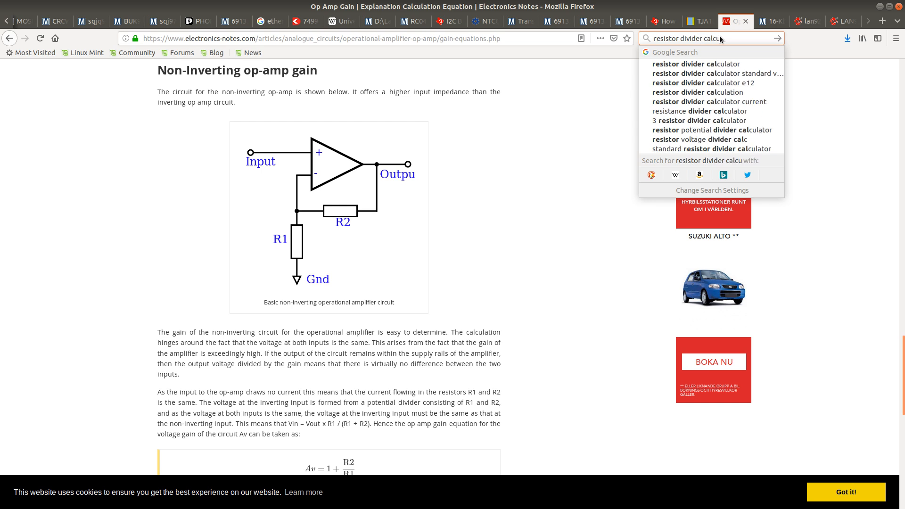
pyautogui.press('Return')
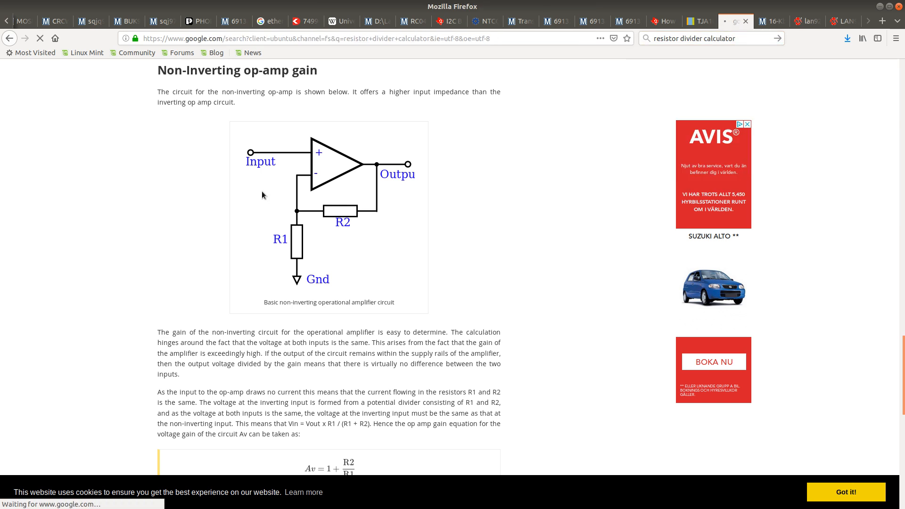
pyautogui.click(182, 147)
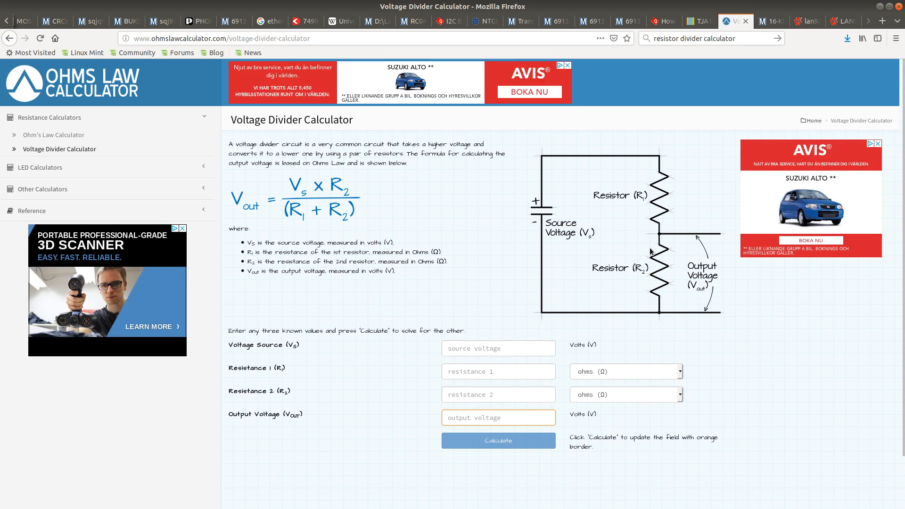
# Step: Bring up the desktop calculator results, and calculate the online divider output for a 5 V source, resistance 1 of 10 and resistance 2 of 5
pyautogui.hotkey('alt', 'Tab')
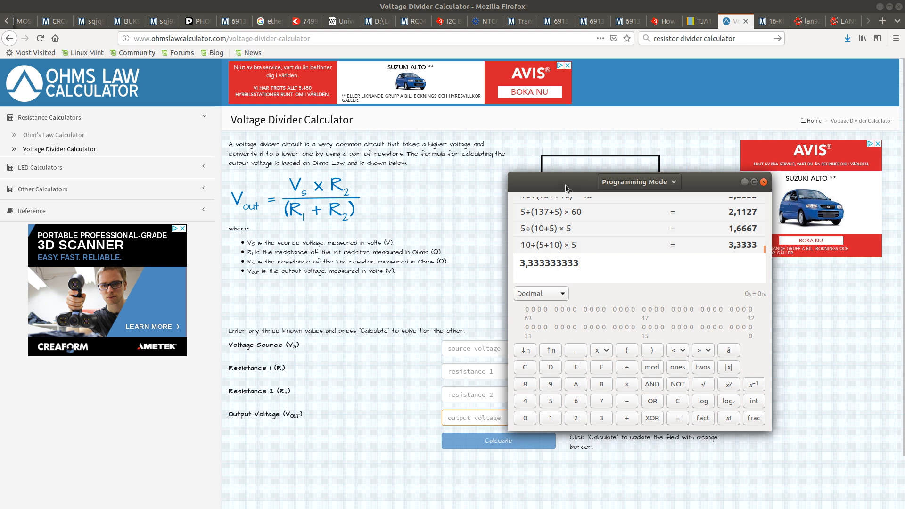
pyautogui.moveTo(556, 185); pyautogui.dragTo(544, 242)
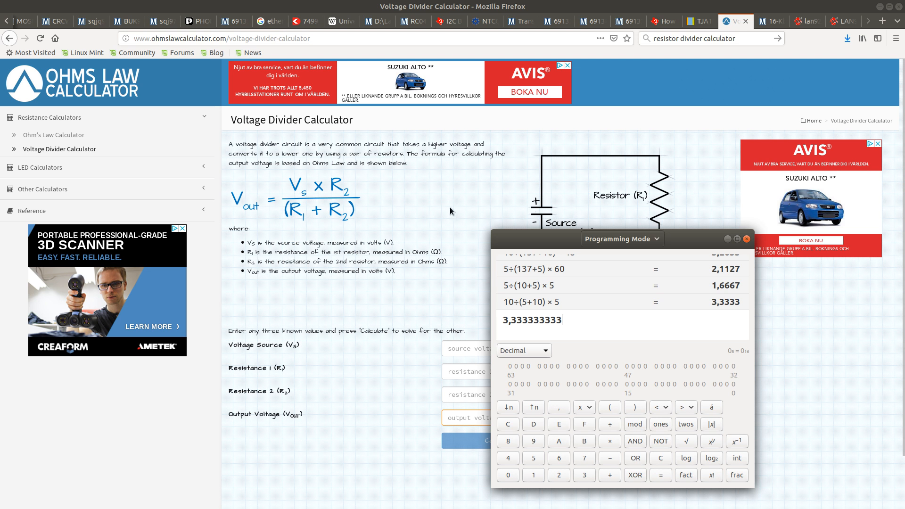
pyautogui.click(453, 286)
pyautogui.write('5')
pyautogui.press('Tab')
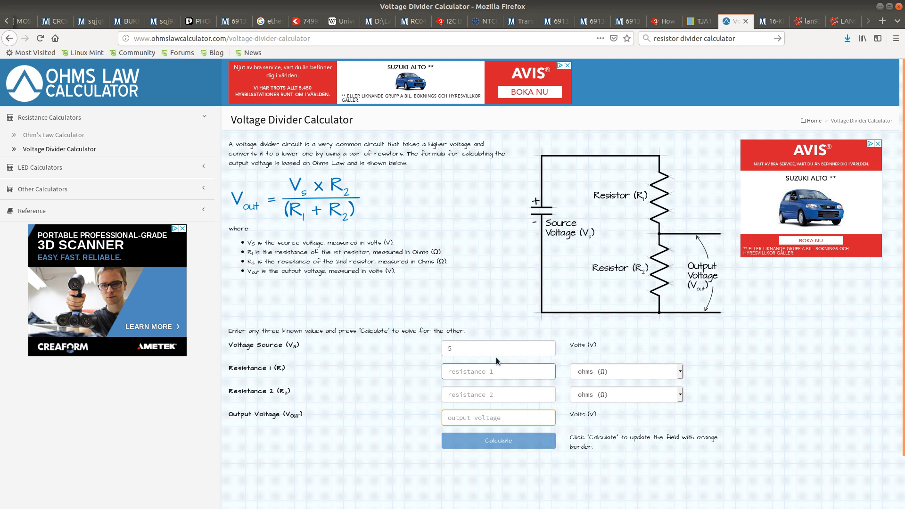
pyautogui.write('10')
pyautogui.press('Tab')
pyautogui.press('Tab')
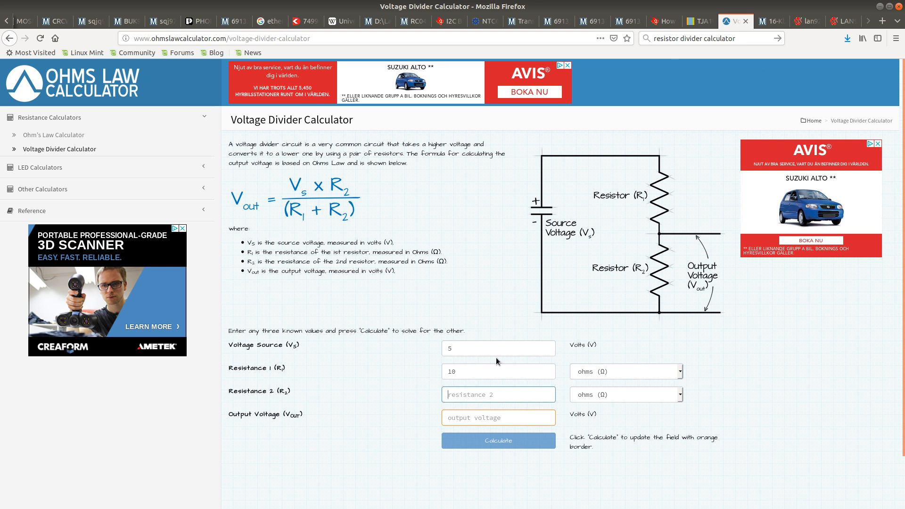
pyautogui.write('5')
pyautogui.click(499, 441)
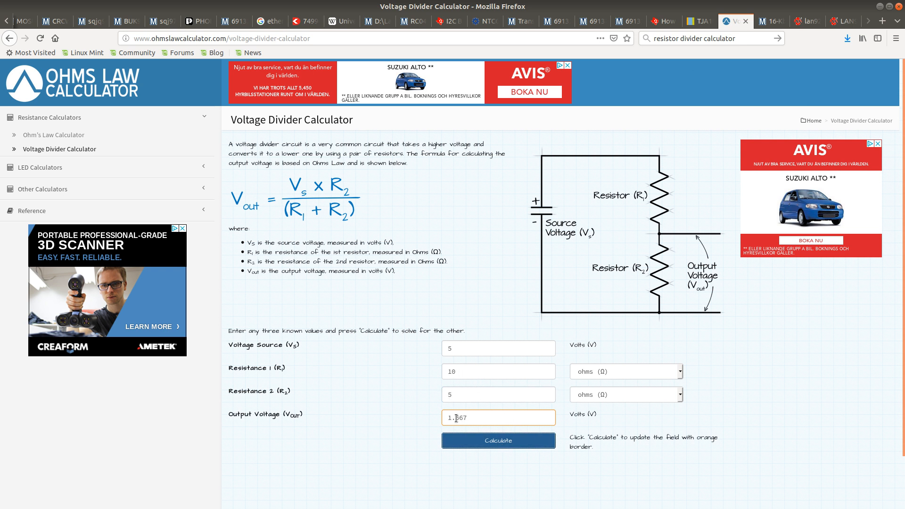
# Step: Recalculate the divider output with resistance 1 set to 5 and resistance 2 set to 10, and return to the Eeschema schematic
pyautogui.doubleClick(461, 371)
pyautogui.write('5')
pyautogui.doubleClick(462, 398)
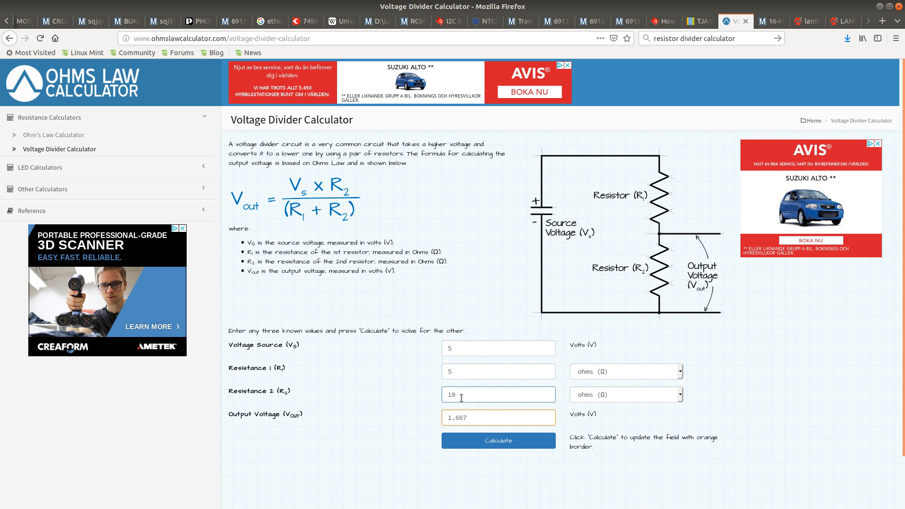
pyautogui.click(495, 441)
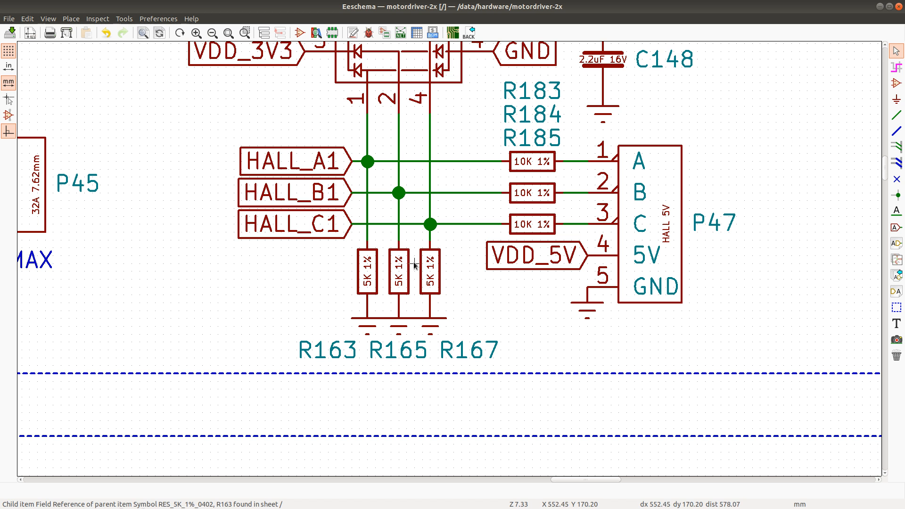
# Step: Move R167 aside, place R185 vertically in its pull-down position on HALL_C1 and set its reference horizontally below the ground symbol
pyautogui.moveTo(430, 280); pyautogui.dragTo(532, 327)
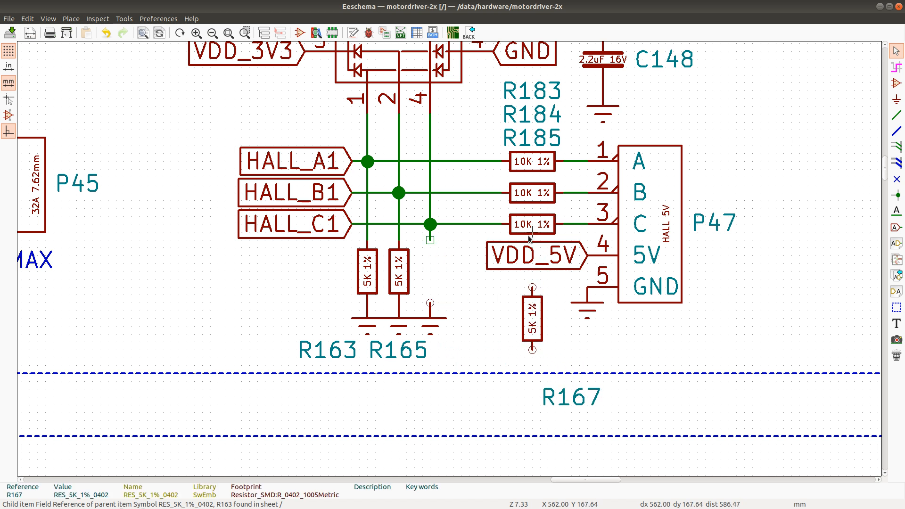
pyautogui.click(572, 232)
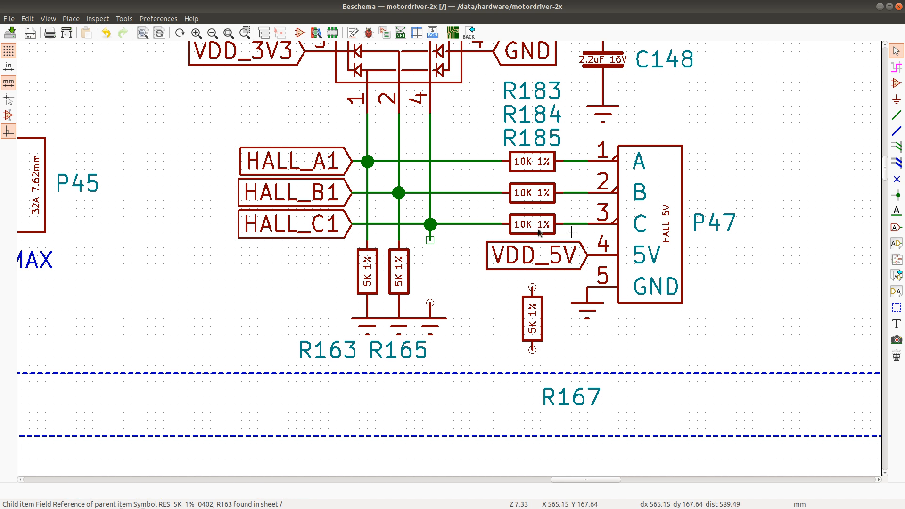
pyautogui.moveTo(532, 225); pyautogui.dragTo(432, 272)
pyautogui.press('r')
pyautogui.click(431, 272)
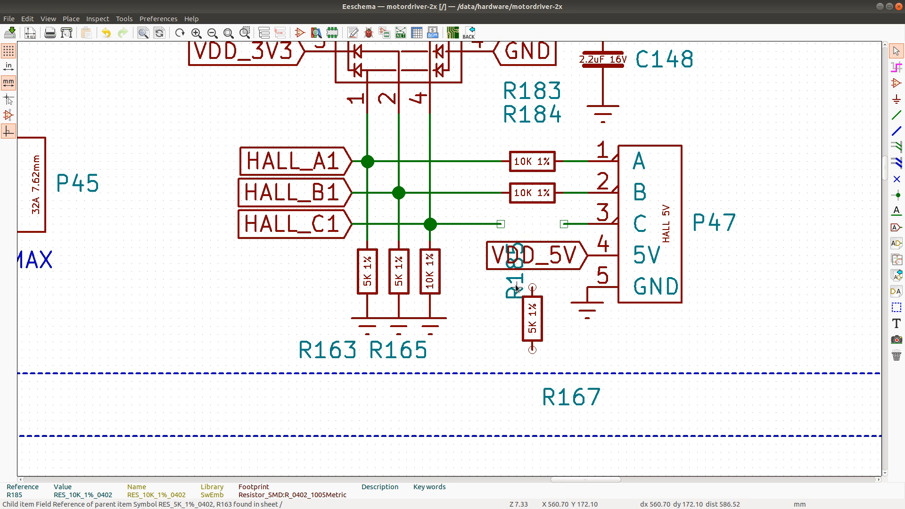
pyautogui.press('m')
pyautogui.press('r')
pyautogui.click(461, 351)
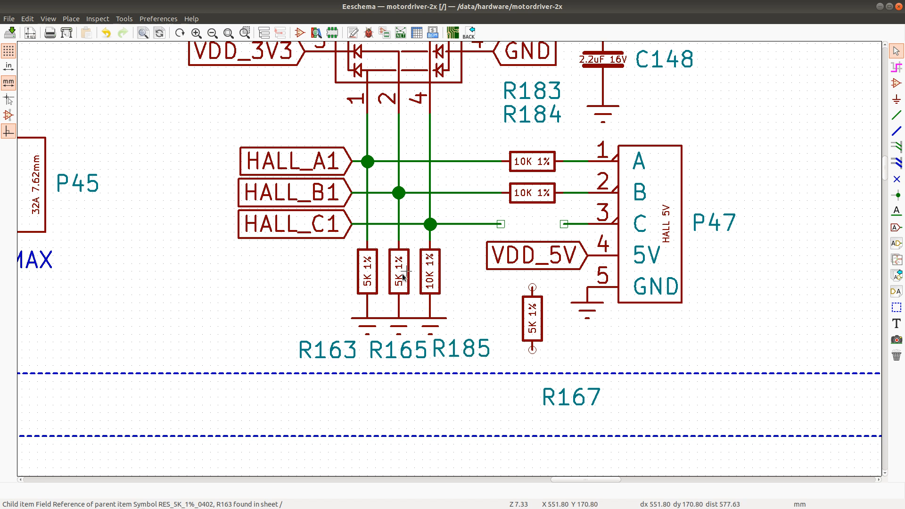
# Step: Move R165 beside R167, place R184 vertically as the HALL_B1 pull-down and set its reference horizontally next to R185
pyautogui.click(403, 276)
pyautogui.press('m')
pyautogui.click(564, 318)
pyautogui.click(526, 197)
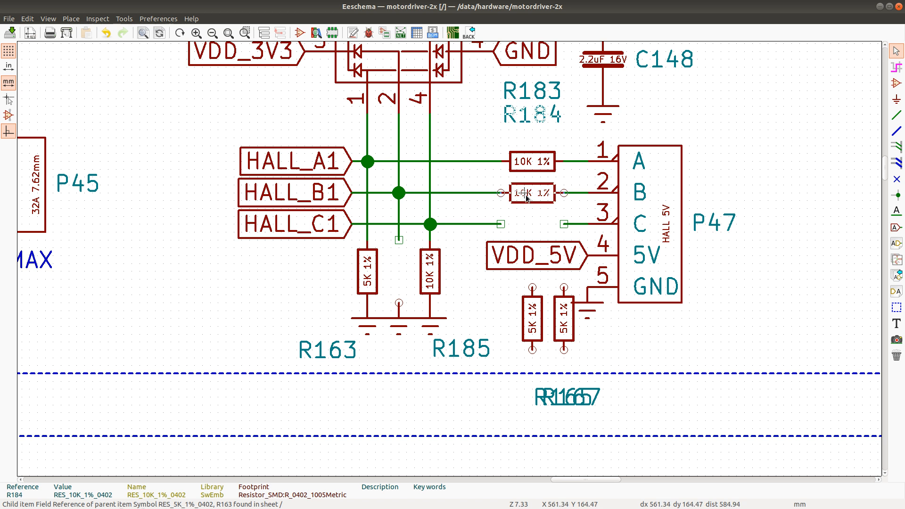
pyautogui.press('m')
pyautogui.press('r')
pyautogui.click(394, 275)
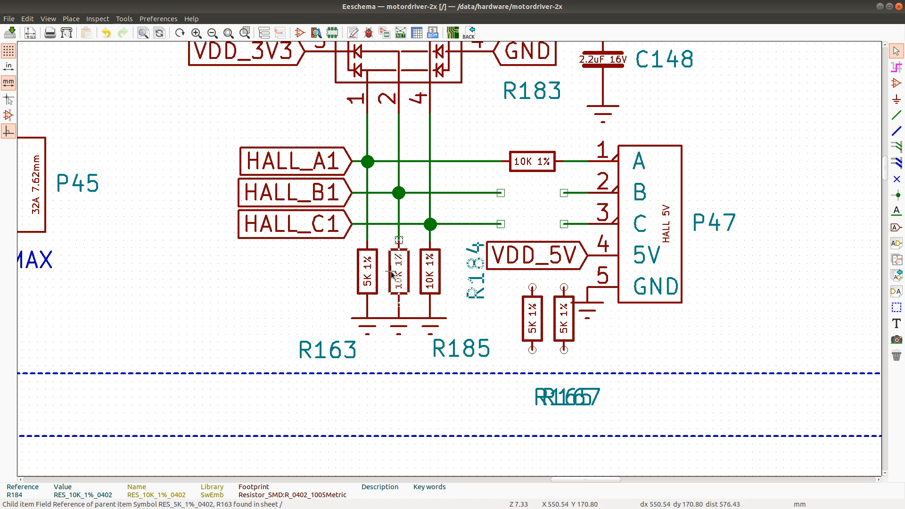
pyautogui.press('m')
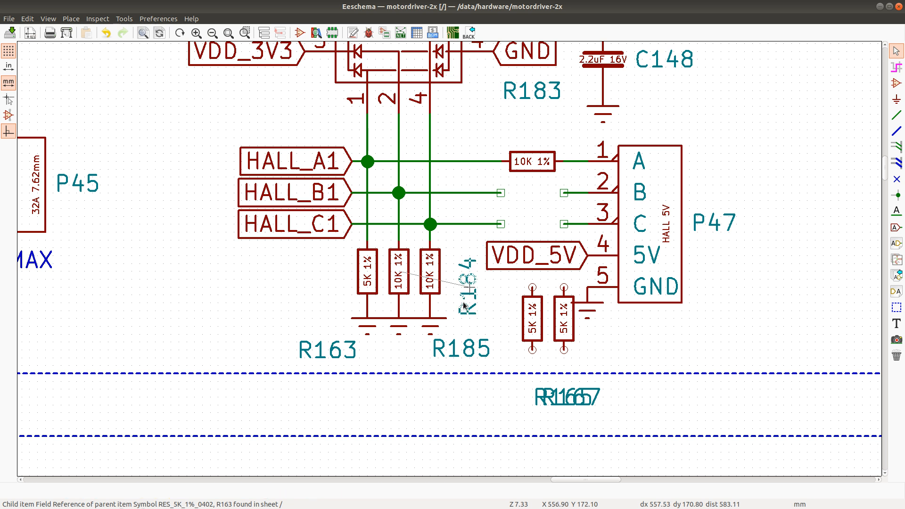
pyautogui.press('r')
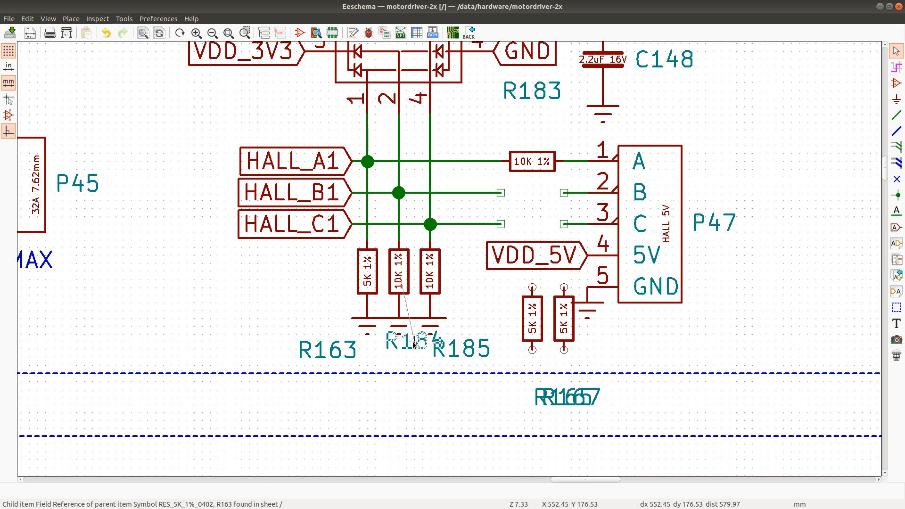
pyautogui.click(401, 354)
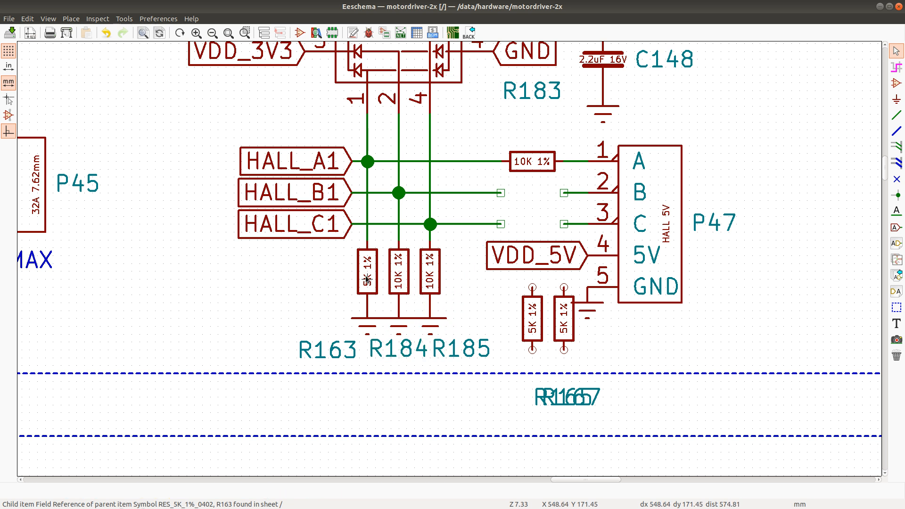
# Step: Move R163 aside, place R183 vertically as the HALL_A1 pull-down and set its reference horizontally next to R184
pyautogui.press('m')
pyautogui.click(282, 283)
pyautogui.press('m')
pyautogui.press('r')
pyautogui.click(360, 273)
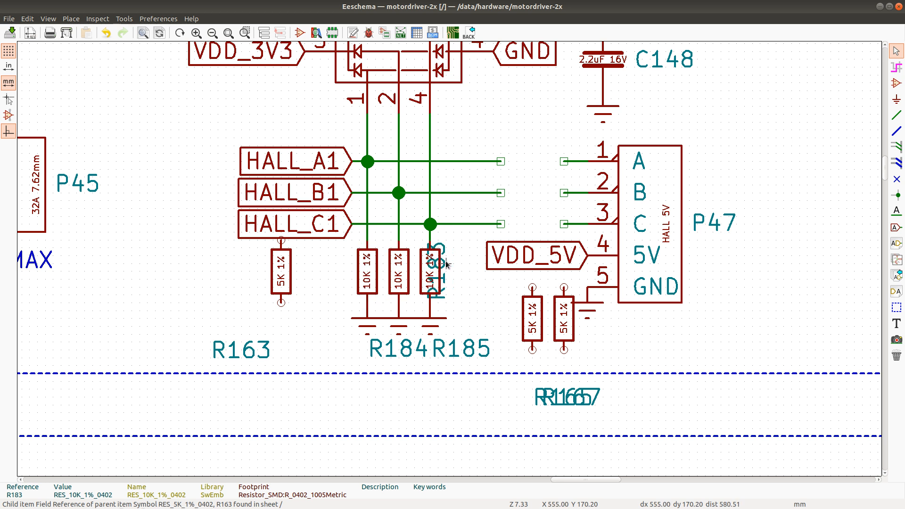
pyautogui.press('m')
pyautogui.press('r')
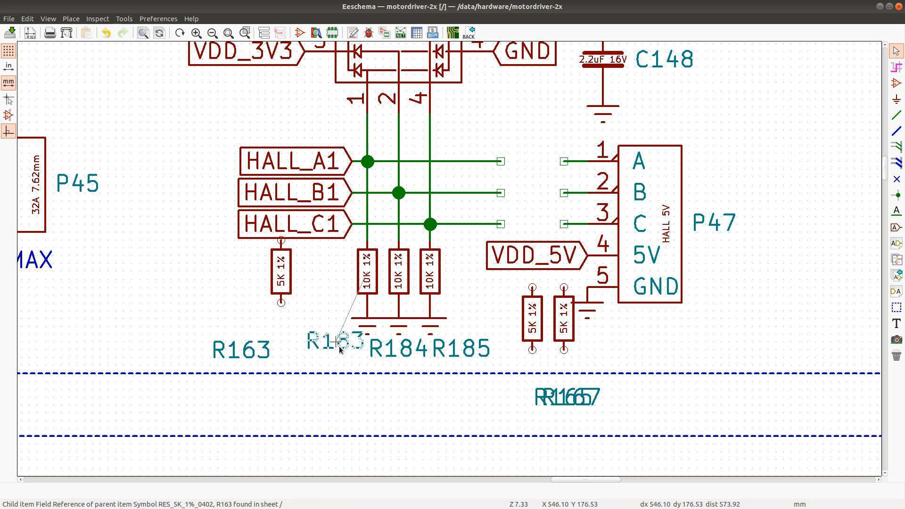
pyautogui.click(265, 347)
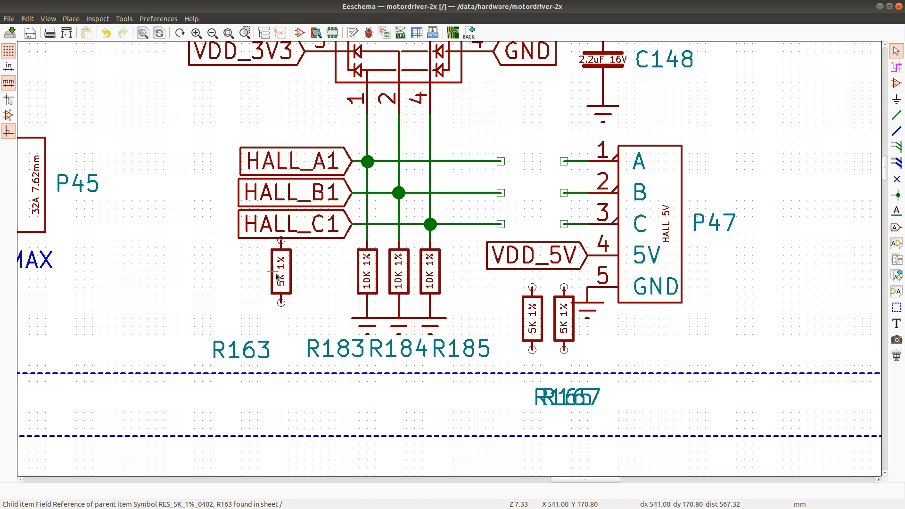
# Step: Rotate R163 horizontally into the series position between HALL_A1 and P47 pin 1, and set its reference horizontally above it
pyautogui.press('m')
pyautogui.press('r')
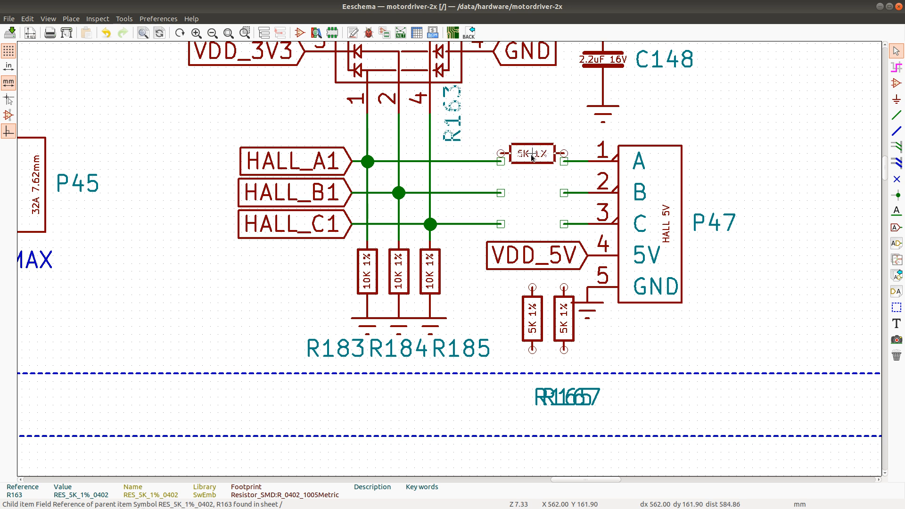
pyautogui.click(530, 163)
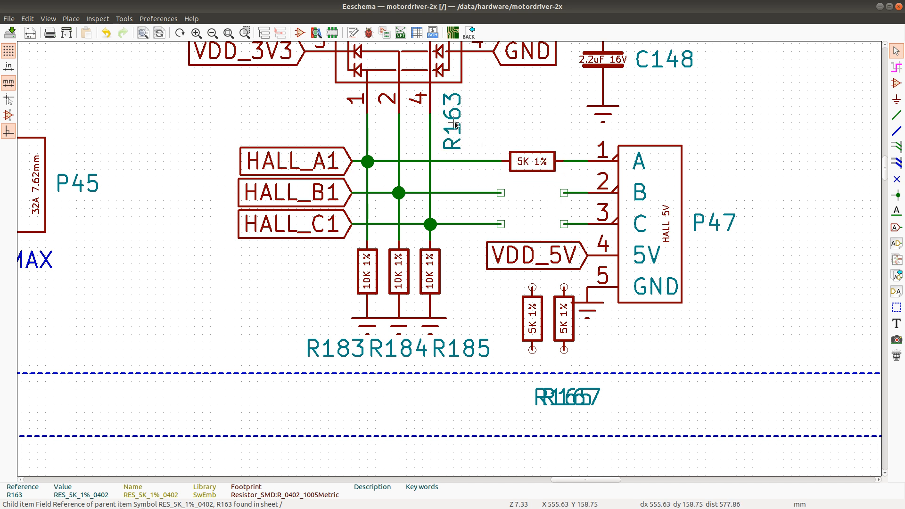
pyautogui.press('m')
pyautogui.press('r')
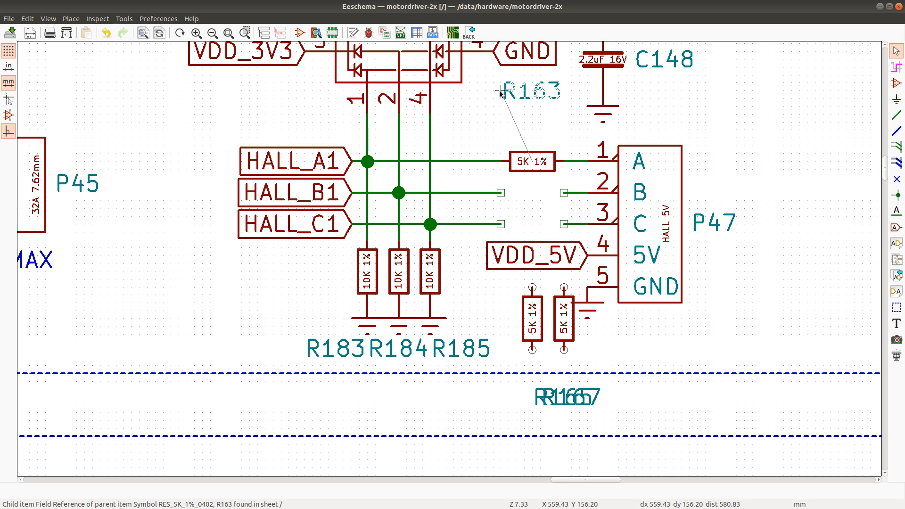
pyautogui.click(501, 92)
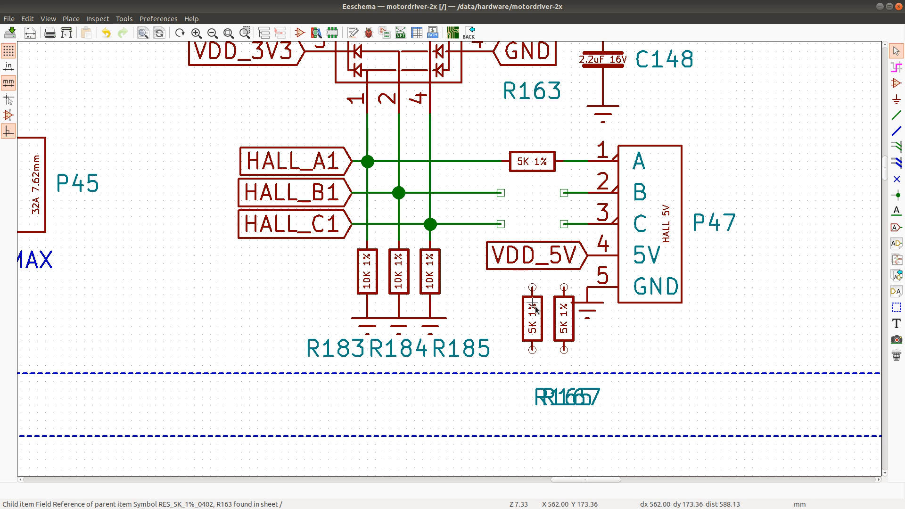
# Step: Rotate R167 horizontally into the series position between HALL_B1 and P47 pin 2, and start moving R165 towards the HALL_C1 gap
pyautogui.press('m')
pyautogui.press('r')
pyautogui.click(531, 176)
pyautogui.press('m')
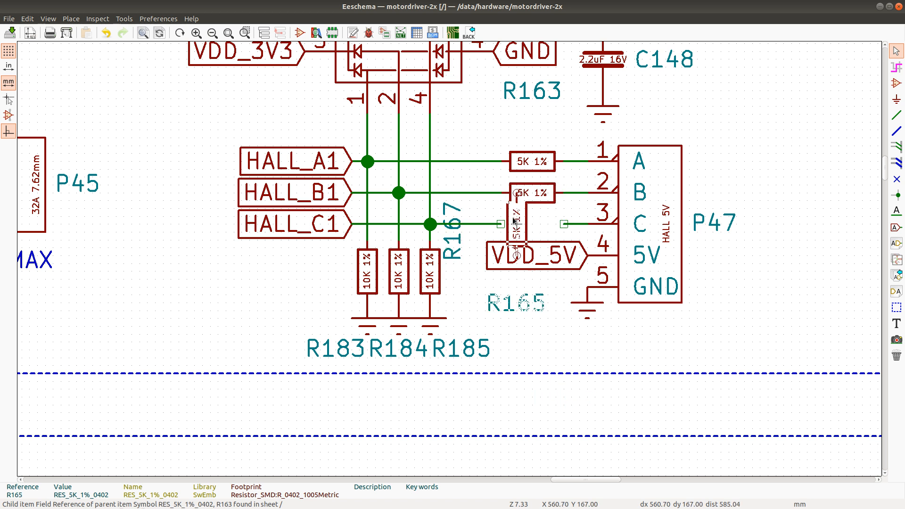
# Step: Place R165 horizontally in the HALL_C1 line, and stack the R167 and R165 reference labels horizontally beneath the R163 label
pyautogui.press('r')
pyautogui.click(531, 230)
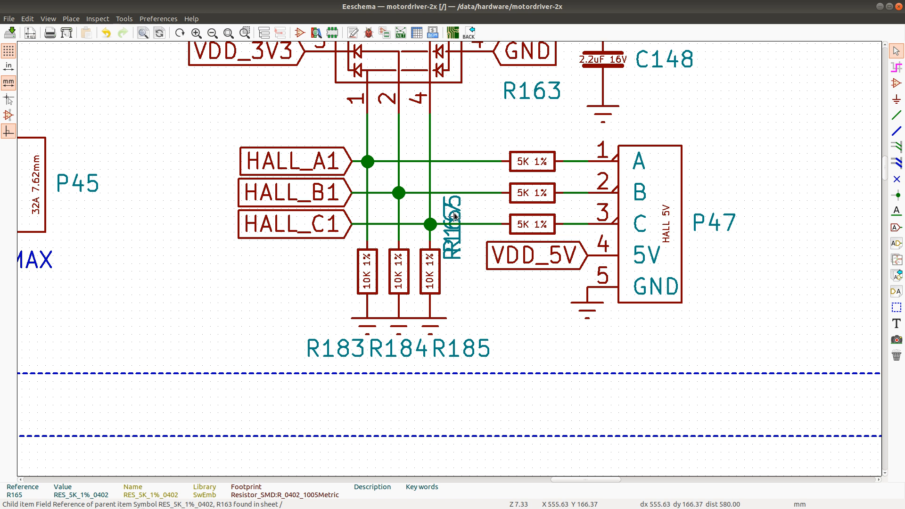
pyautogui.click(455, 217)
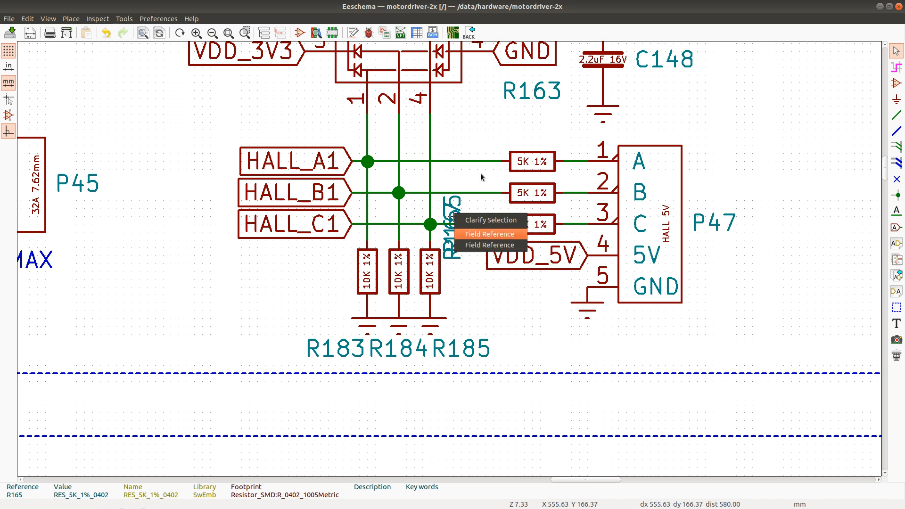
pyautogui.click(490, 234)
pyautogui.press('m')
pyautogui.press('r')
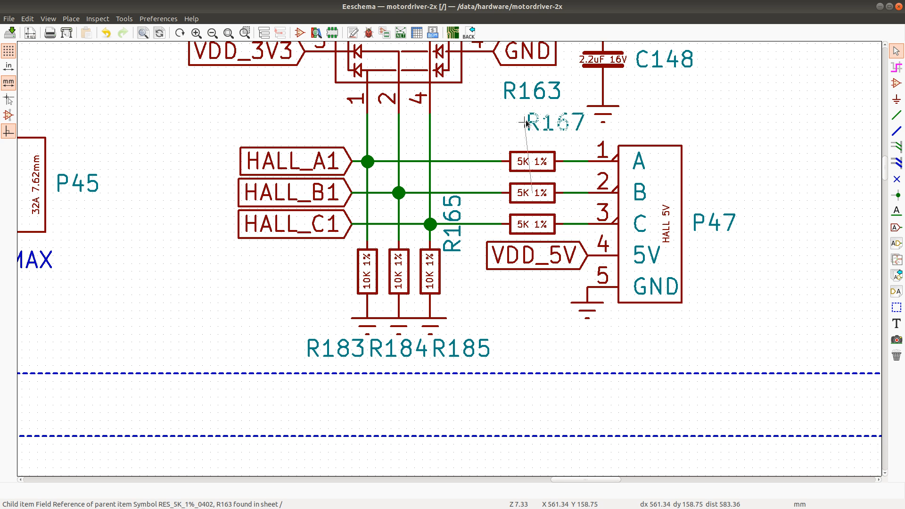
pyautogui.click(500, 118)
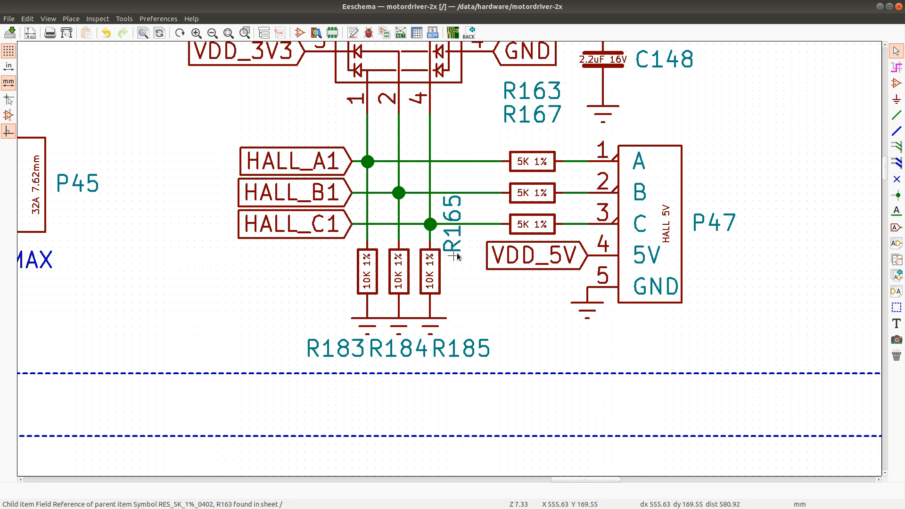
pyautogui.press('m')
pyautogui.press('r')
pyautogui.click(500, 137)
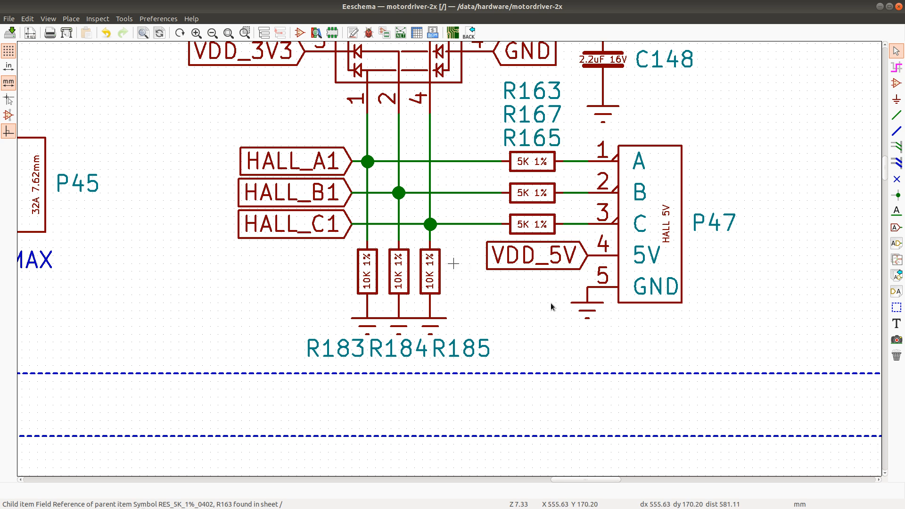
# Step: Switch to the motordriver-2x-review spreadsheet in LibreOffice Calc and highlight the rows for R183, R184, R185, R163, R167 and R165 in green
pyautogui.hotkey('alt', 'Tab')
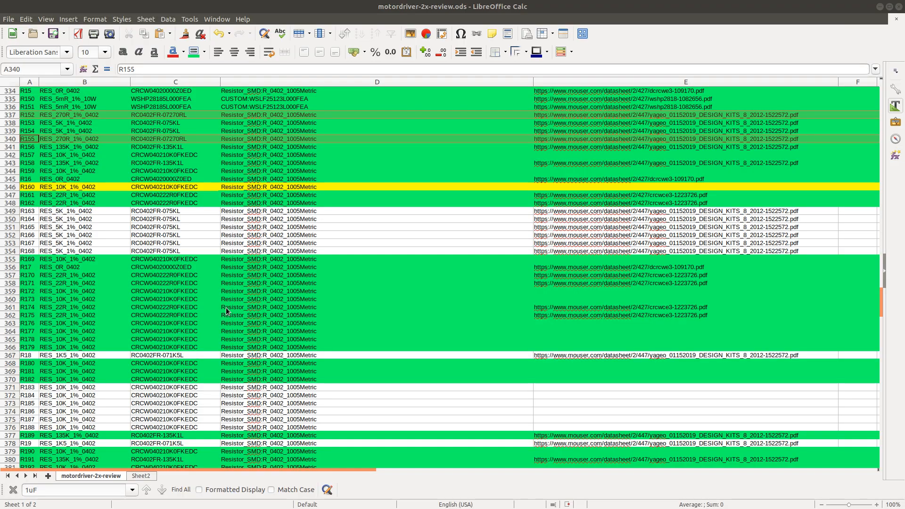
pyautogui.scroll(-3, 100, 312)
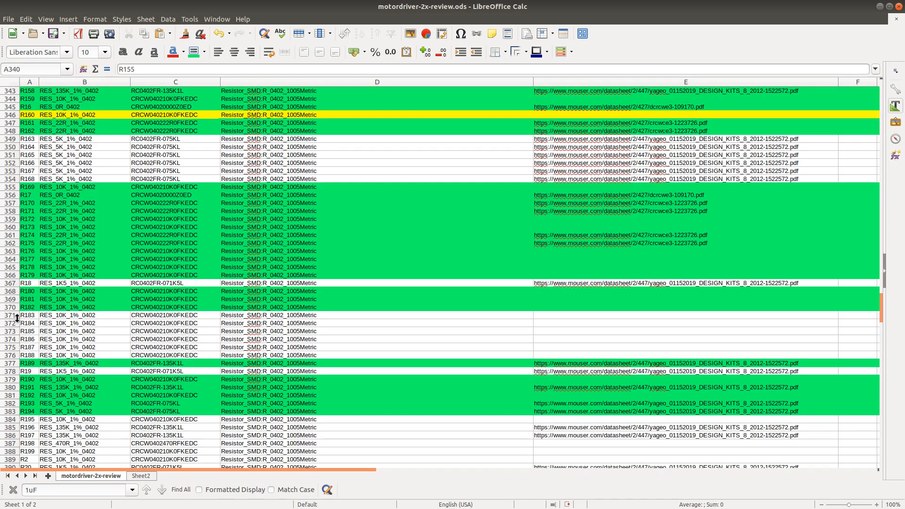
pyautogui.click(9, 315)
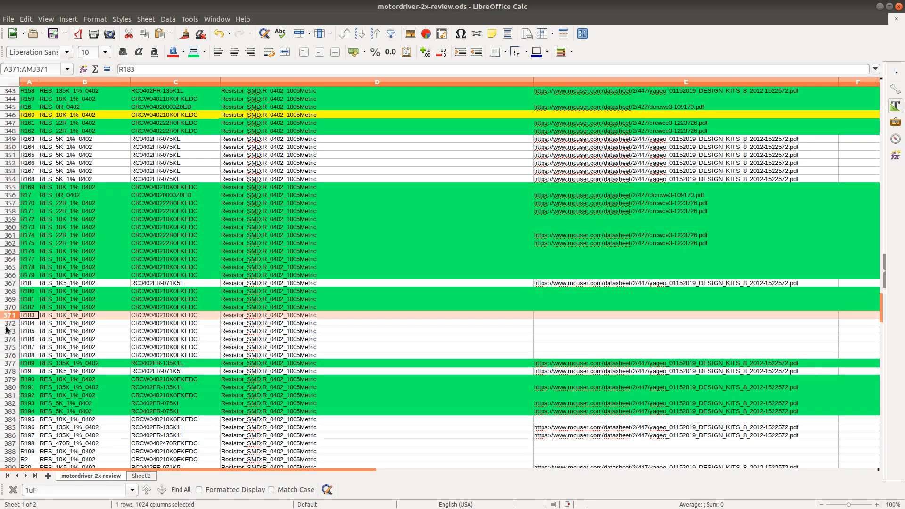
pyautogui.keyDown('shift'); pyautogui.click(10, 332); pyautogui.keyUp('shift')
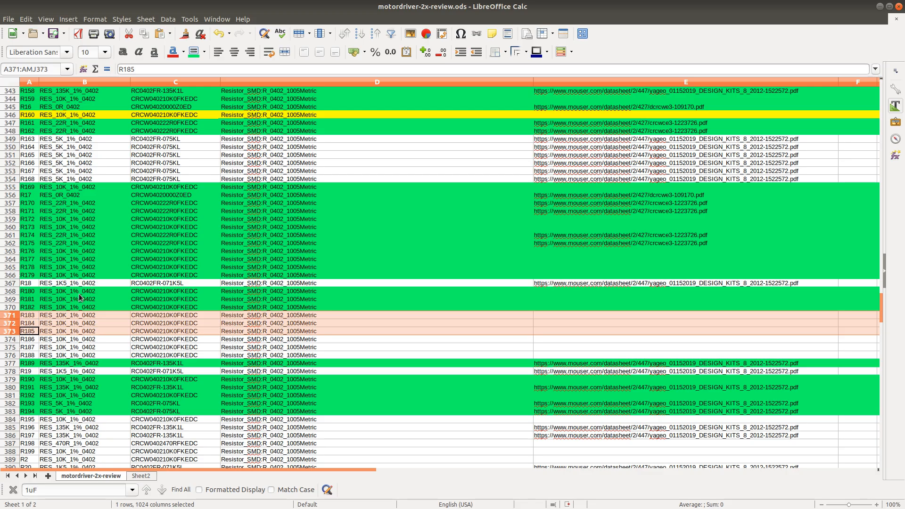
pyautogui.hotkey('alt', 'Tab')
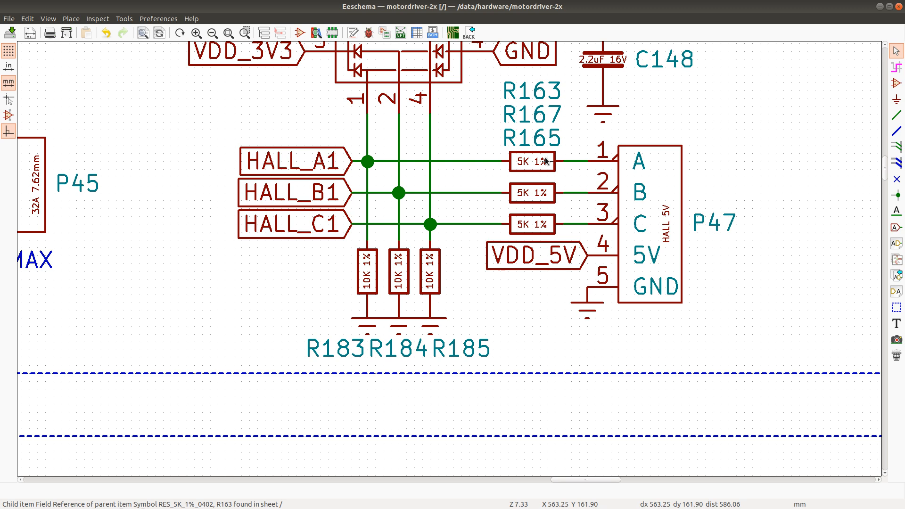
pyautogui.hotkey('alt', 'Tab')
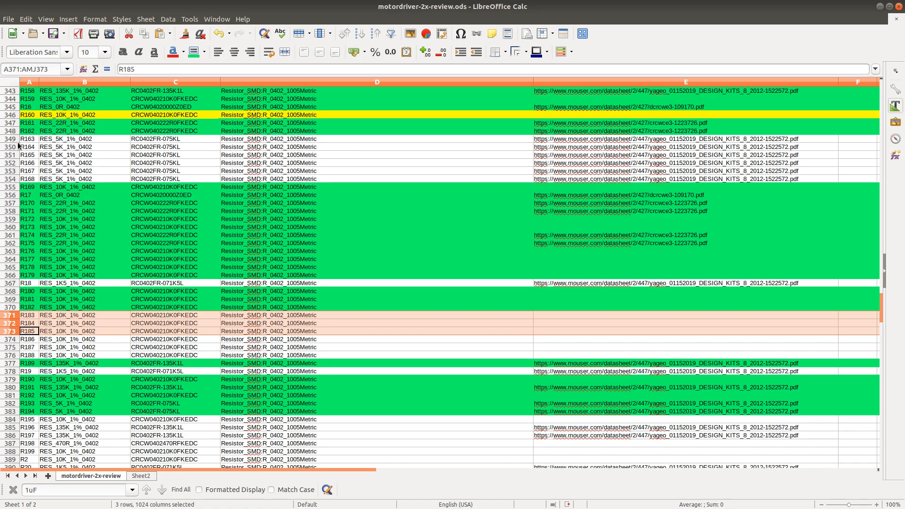
pyautogui.keyDown('ctrl'); pyautogui.click(14, 140); pyautogui.keyUp('ctrl')
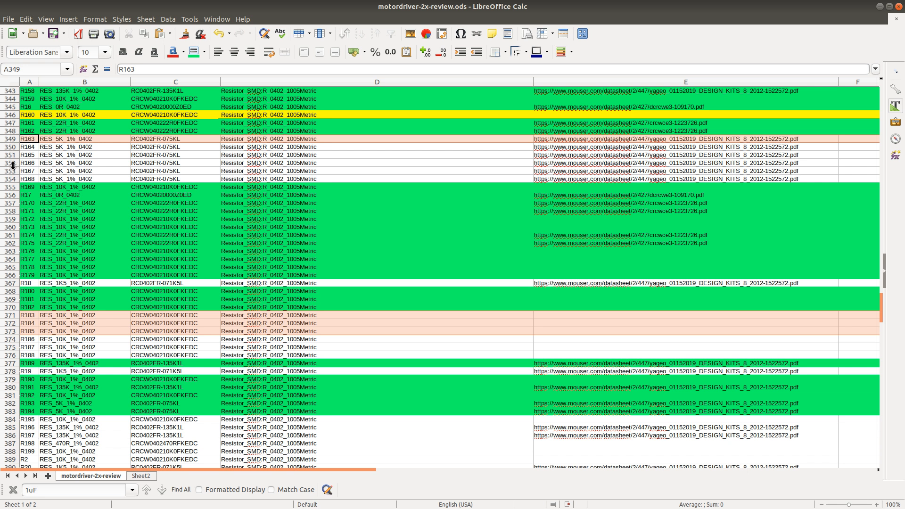
pyautogui.keyDown('ctrl'); pyautogui.click(11, 171); pyautogui.keyUp('ctrl')
pyautogui.keyDown('ctrl'); pyautogui.click(14, 155); pyautogui.keyUp('ctrl')
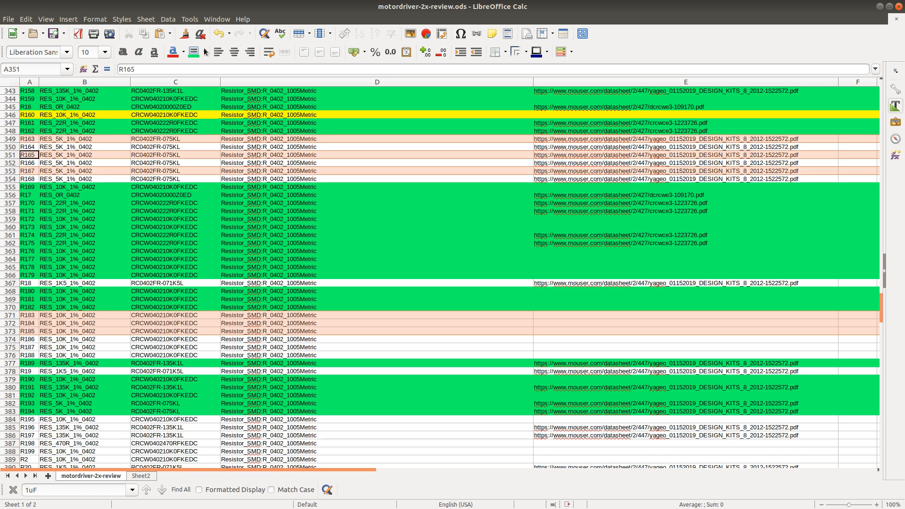
pyautogui.click(193, 52)
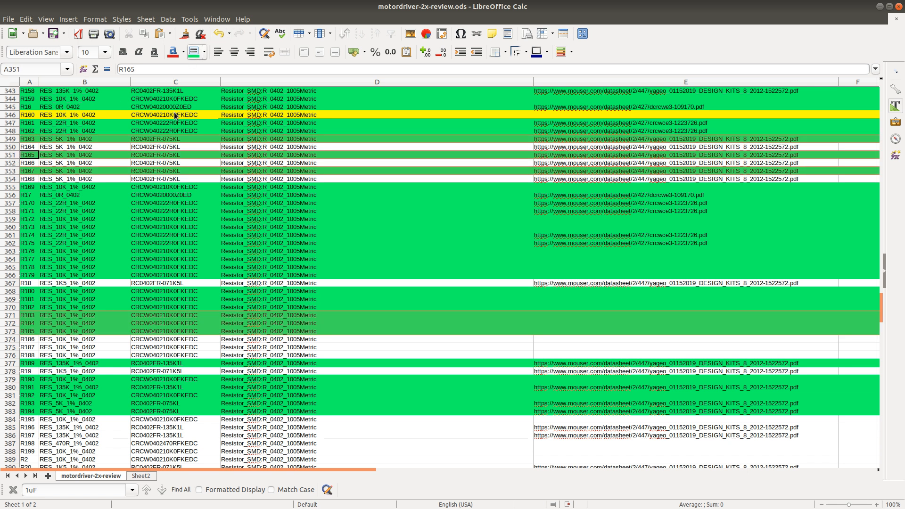
# Step: Look up R163's part number RC0402FR-075KL on the Mouser site in Firefox and check the resistor's specifications
pyautogui.click(171, 140)
pyautogui.tripleClick(171, 140)
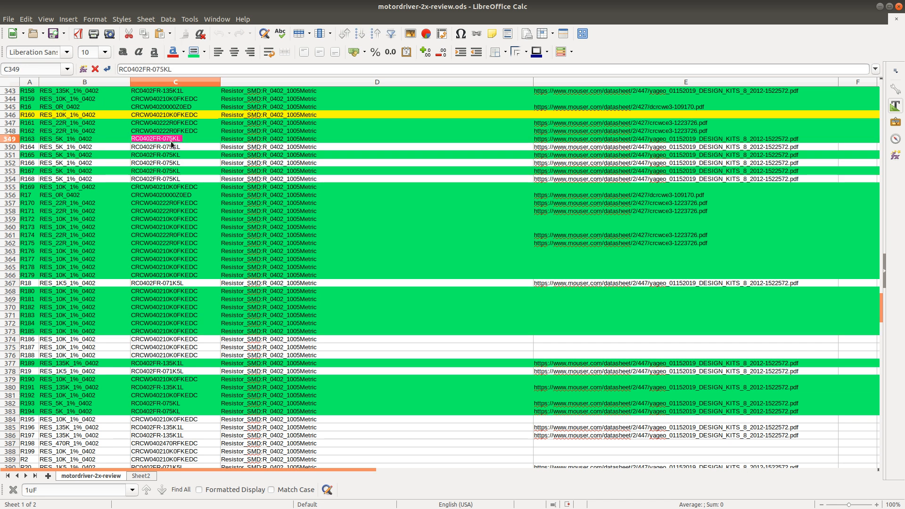
pyautogui.hotkey('alt', 'Tab')
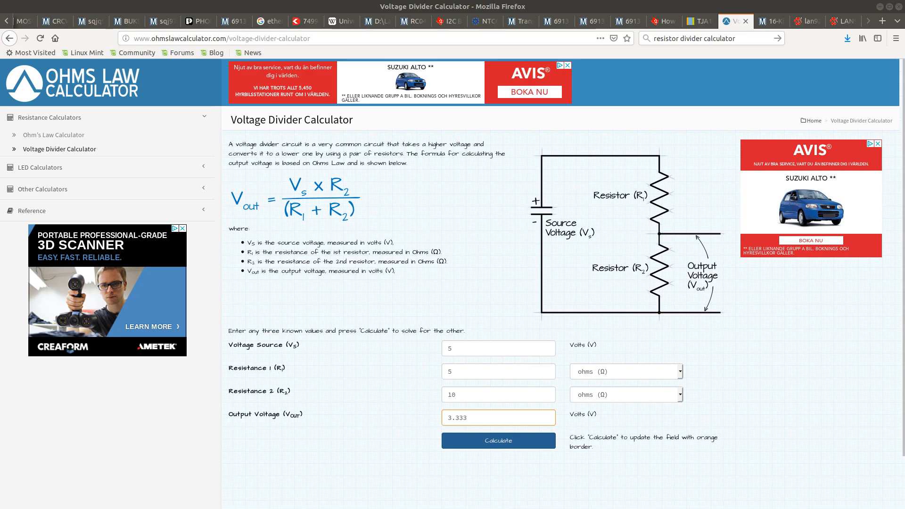
pyautogui.click(417, 22)
pyautogui.scroll(2, 423, 184)
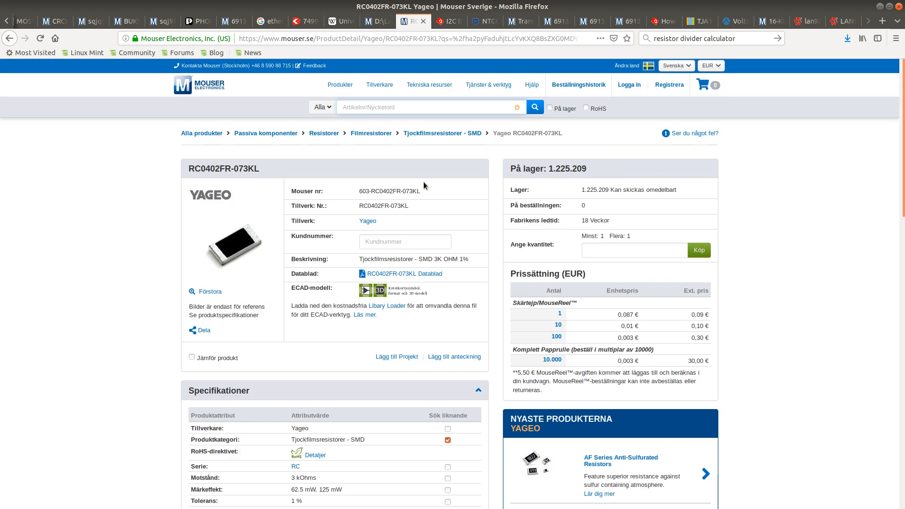
pyautogui.write('RC0402FR-075KL')
pyautogui.click(533, 112)
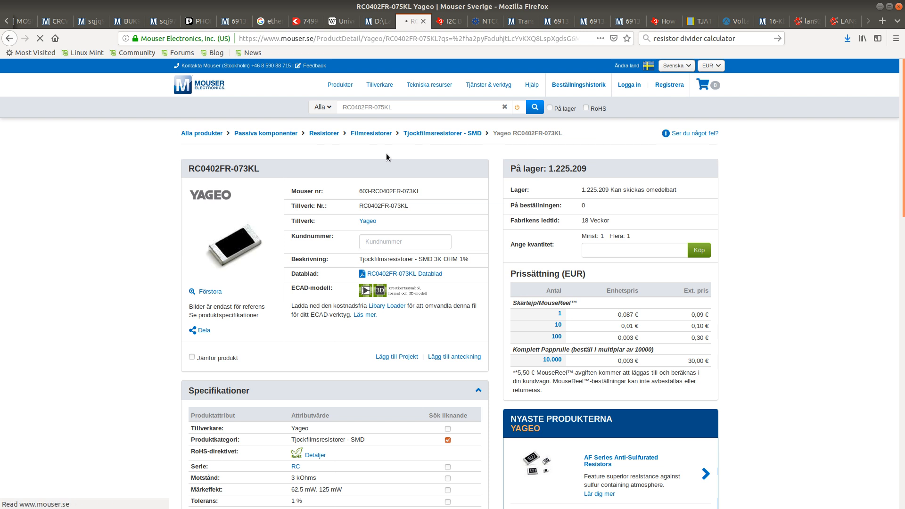
pyautogui.scroll(-5, 377, 219)
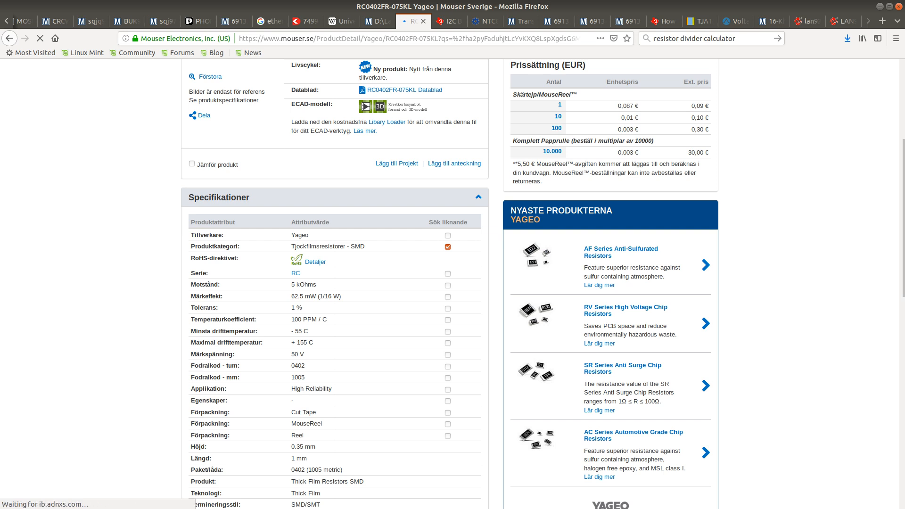
# Step: Return to the Eeschema schematic and move the 5K resistors R168, R166 and R164 out of the second motor's hall sensor ground connections
pyautogui.hotkey('alt', 'Tab')
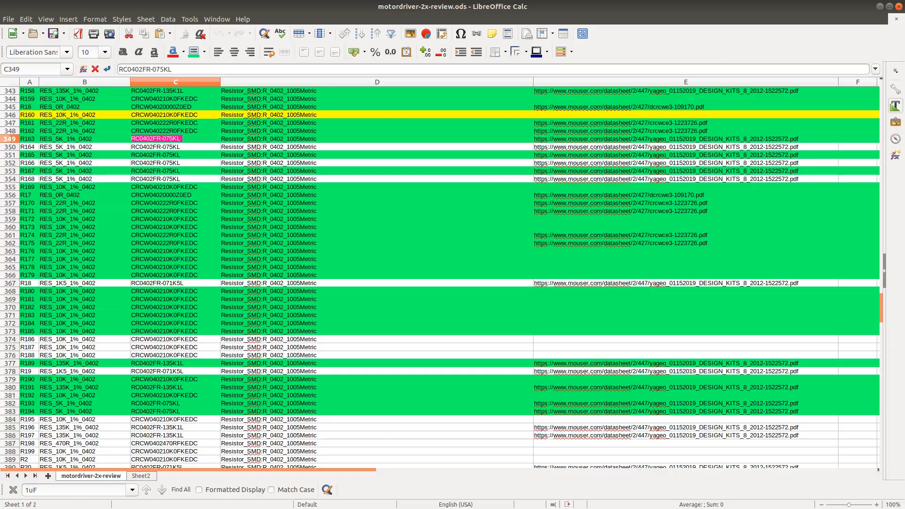
pyautogui.hotkey('alt', 'Tab')
pyautogui.scroll(-4, 371, 306)
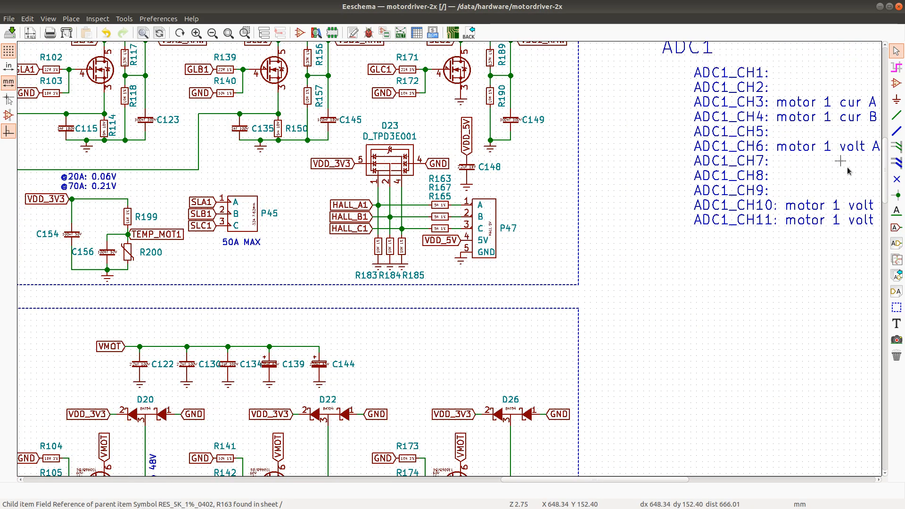
pyautogui.moveTo(886, 150); pyautogui.dragTo(879, 244)
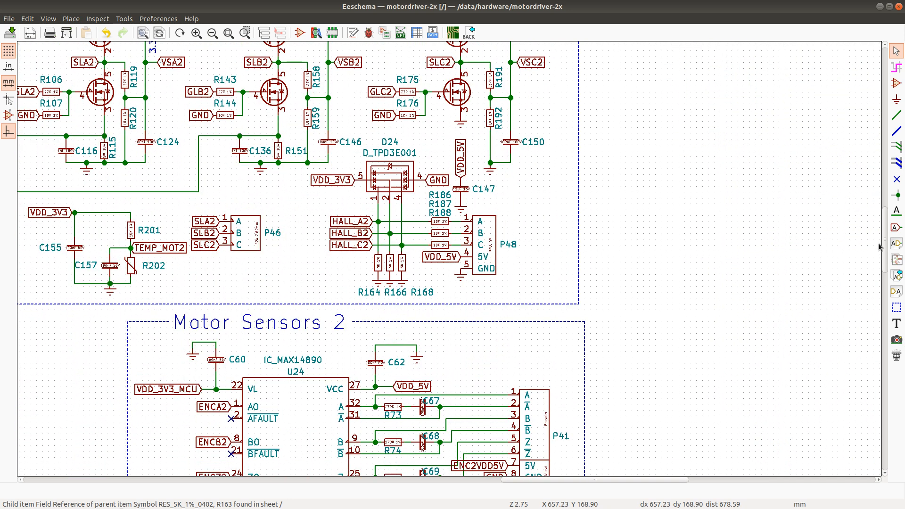
pyautogui.scroll(4, 390, 216)
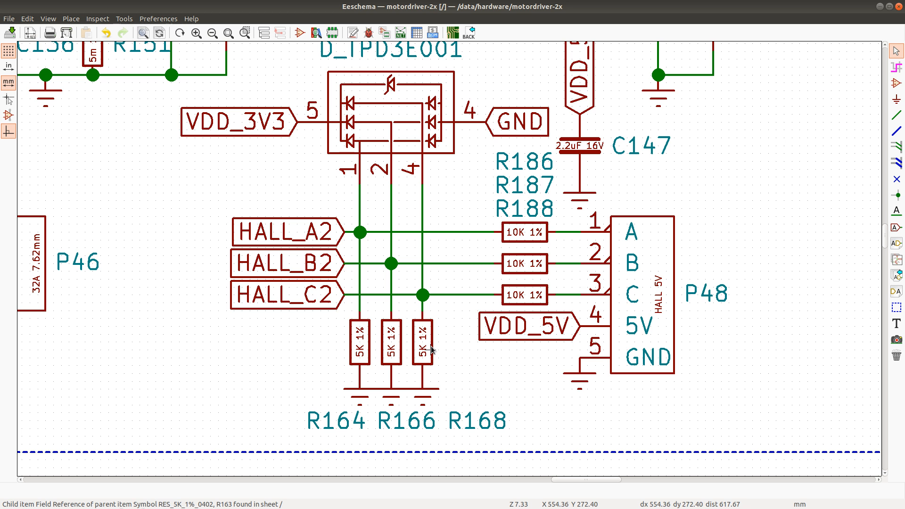
pyautogui.moveTo(423, 343); pyautogui.dragTo(533, 381)
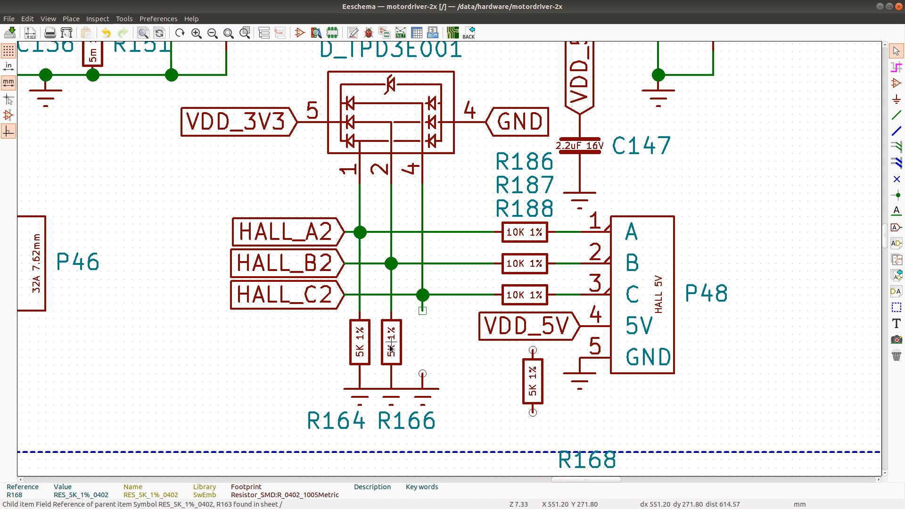
pyautogui.moveTo(391, 348); pyautogui.dragTo(508, 387)
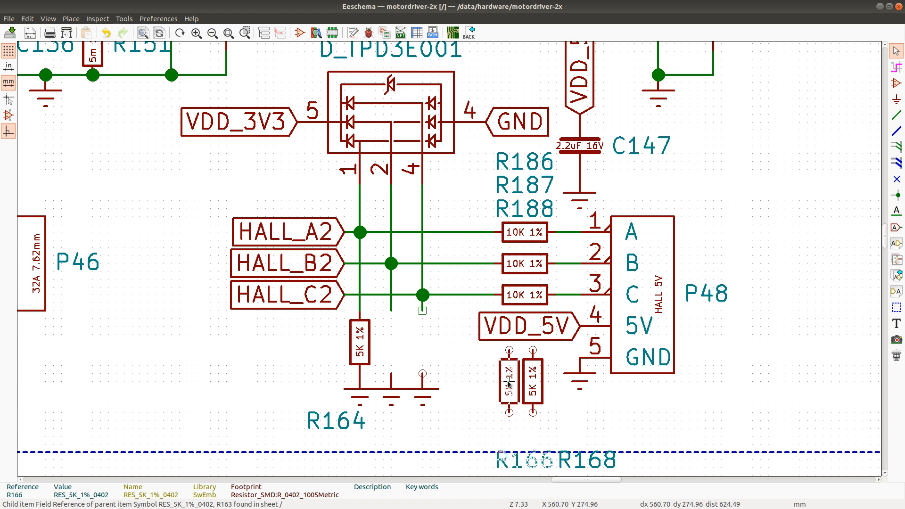
pyautogui.moveTo(360, 334); pyautogui.dragTo(697, 372)
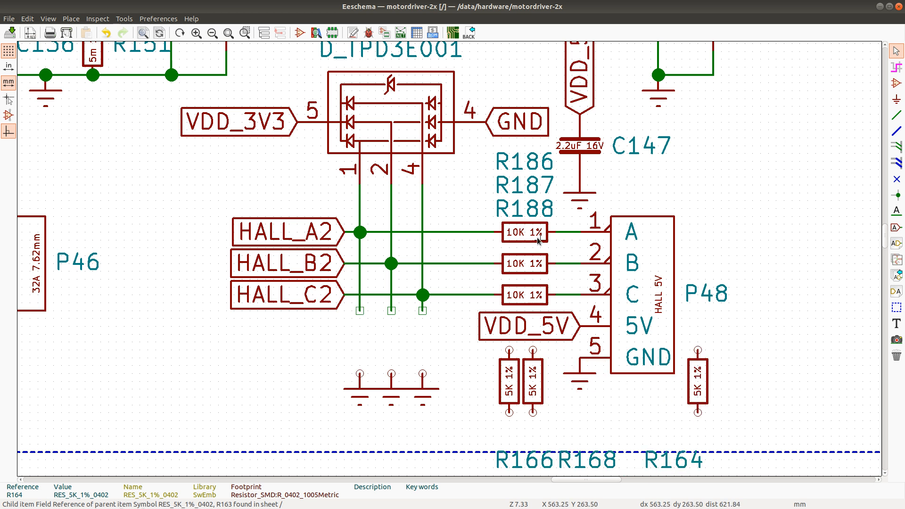
# Step: Move the 10K resistors R186, R187 and R188 vertically between the HALL_A2, HALL_B2 and HALL_C2 lines and ground
pyautogui.moveTo(539, 240); pyautogui.dragTo(365, 343)
pyautogui.press('r')
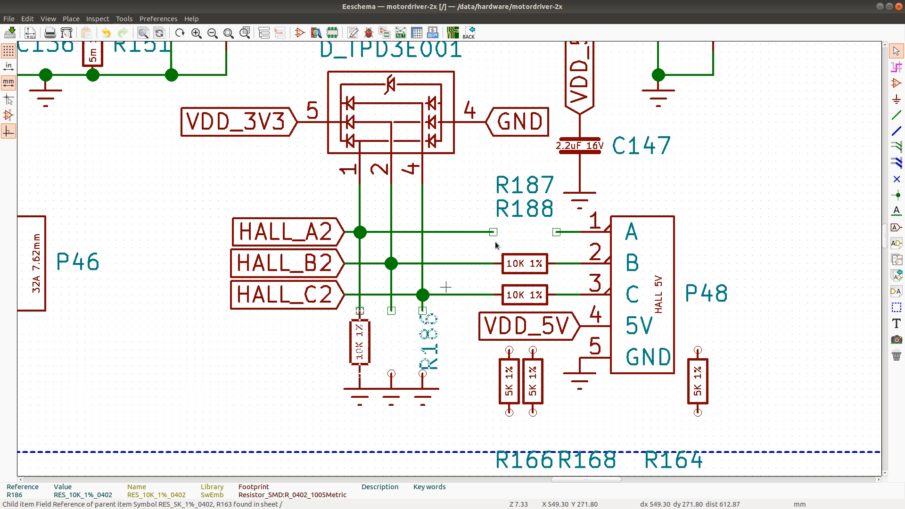
pyautogui.press('m')
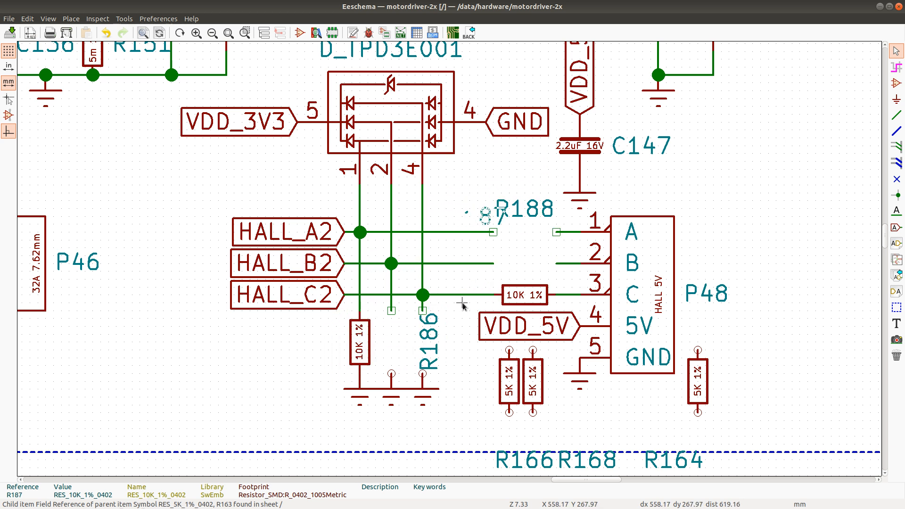
pyautogui.press('r')
pyautogui.press('r')
pyautogui.press('r')
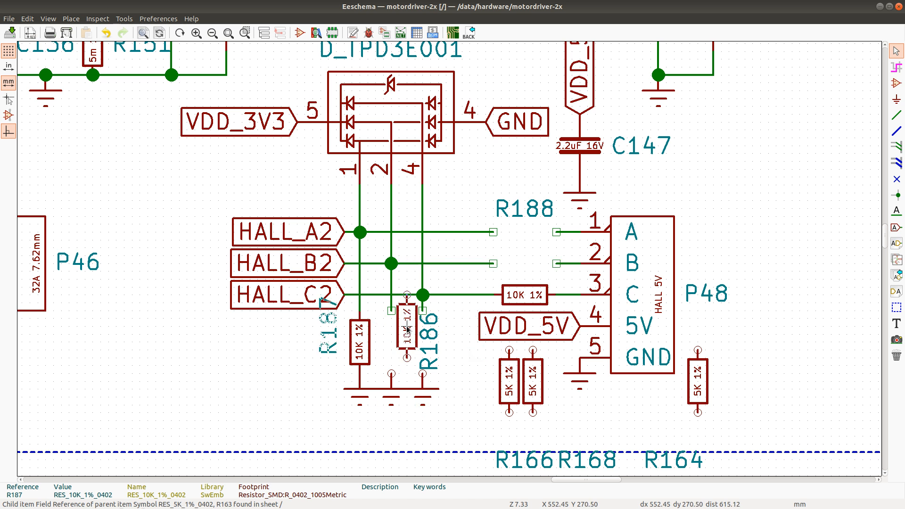
pyautogui.press('r')
pyautogui.press('r')
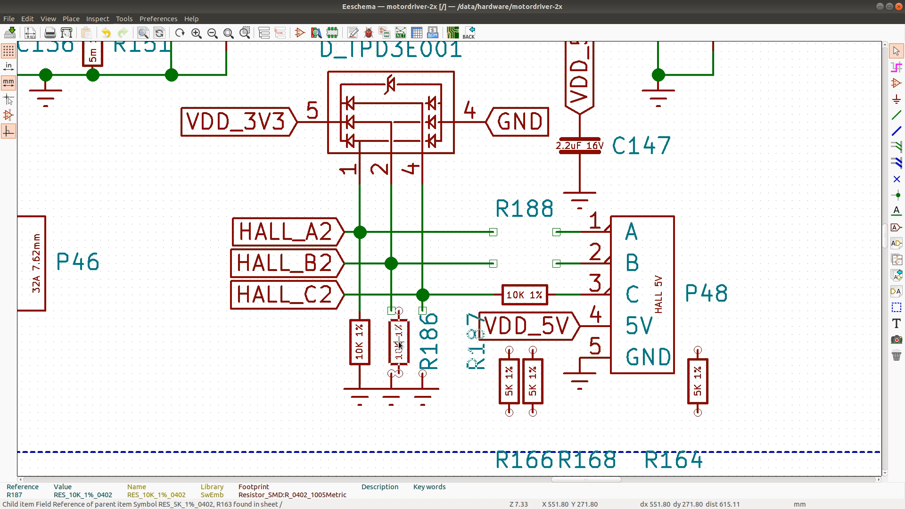
pyautogui.click(397, 342)
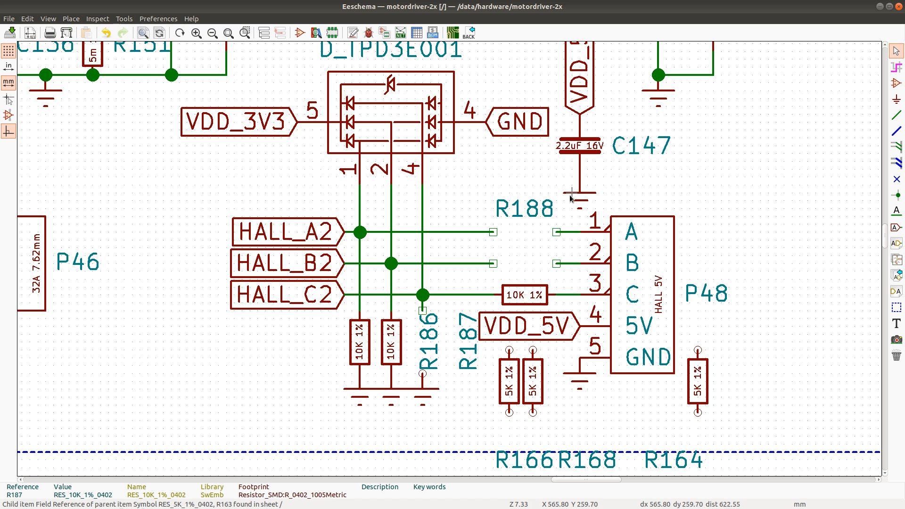
pyautogui.press('m')
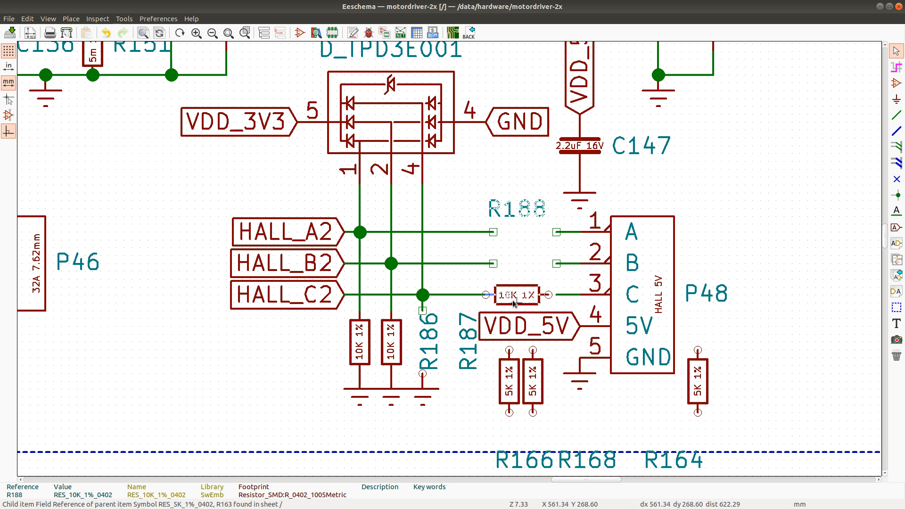
pyautogui.press('r')
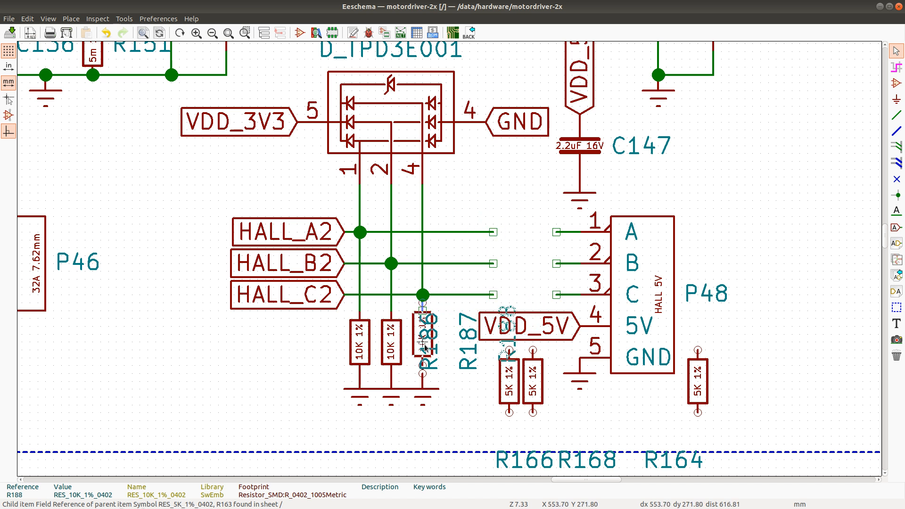
pyautogui.click(443, 348)
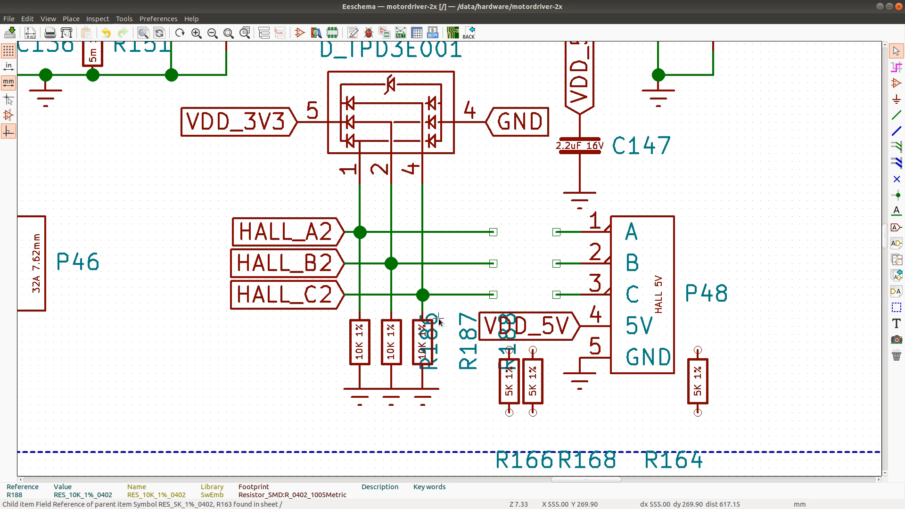
# Step: Rotate the R186 reference label to horizontal and place it below the ground symbol of its resistor
pyautogui.press('m')
pyautogui.press('r')
pyautogui.click(328, 419)
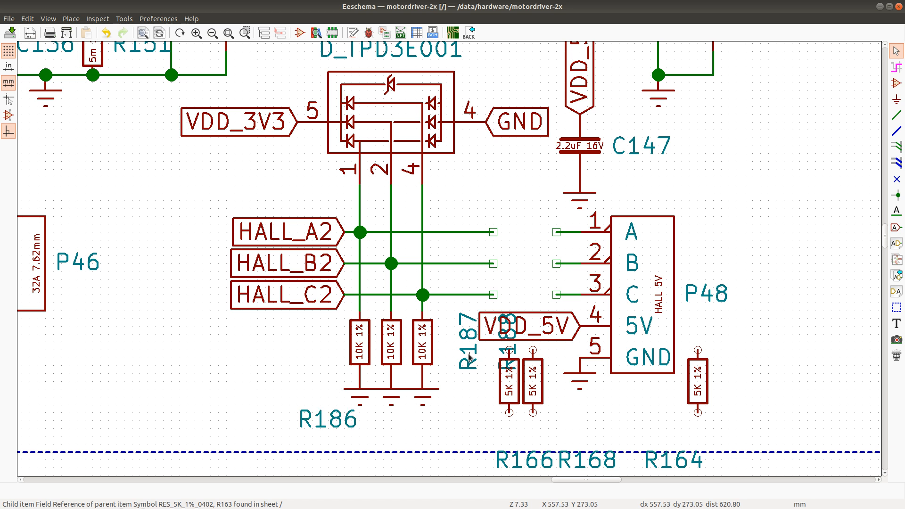
# Step: Rotate the R187 and R188 reference labels to horizontal and place them beside R186 below their resistors' ground symbols
pyautogui.press('m')
pyautogui.press('r')
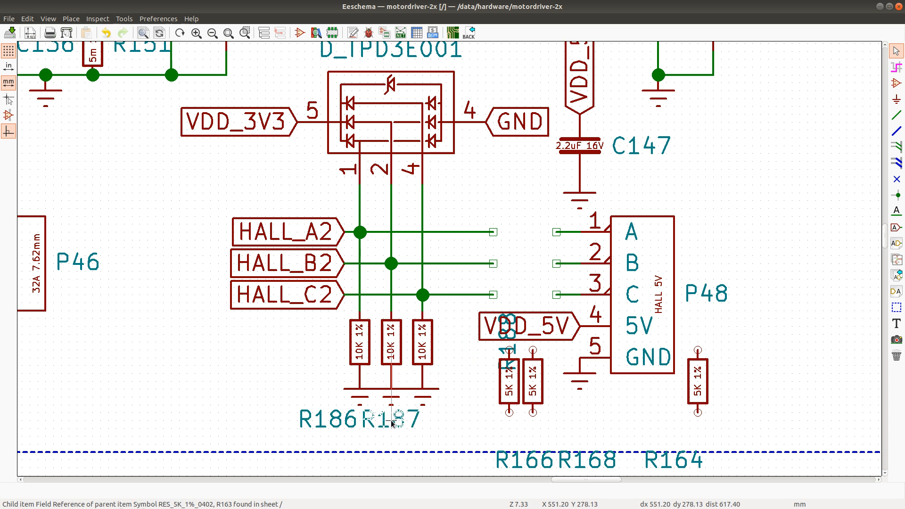
pyautogui.click(392, 418)
pyautogui.press('m')
pyautogui.press('r')
pyautogui.click(454, 418)
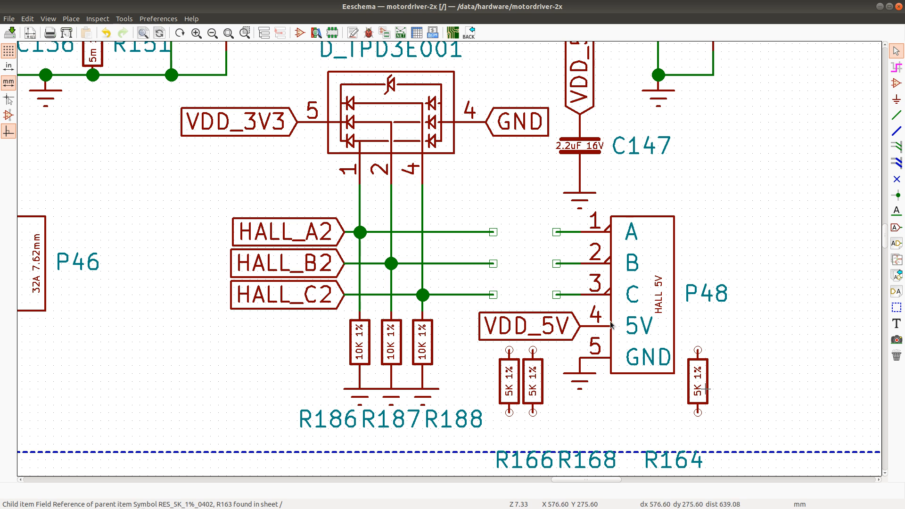
# Step: Rotate the 5K resistors R164, R166 and R168 to horizontal and place them between the HALL_A2, HALL_B2 and HALL_C2 lines and connector P48
pyautogui.press('m')
pyautogui.press('r')
pyautogui.click(534, 241)
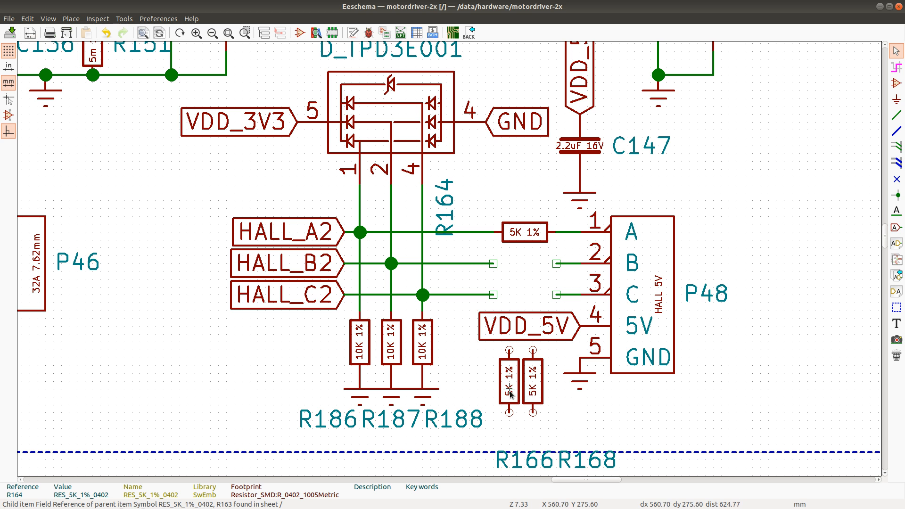
pyautogui.press('m')
pyautogui.press('r')
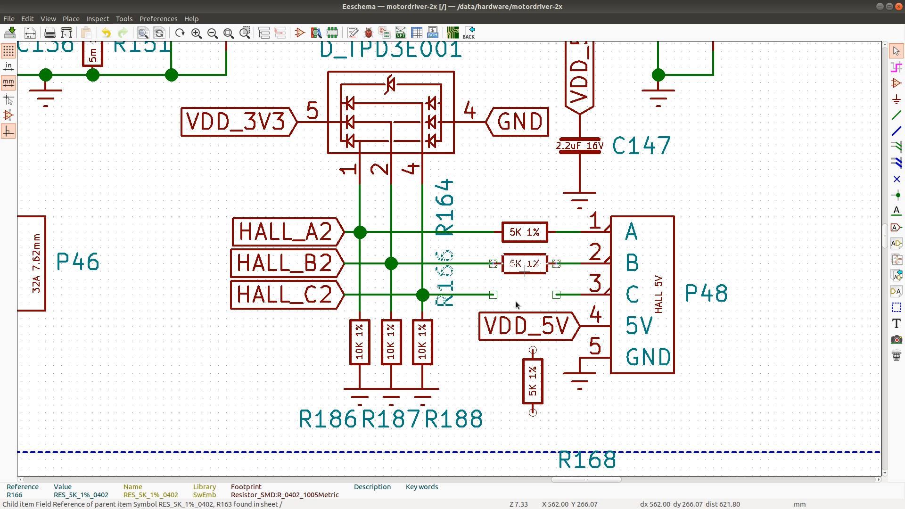
pyautogui.click(524, 272)
pyautogui.press('m')
pyautogui.press('r')
pyautogui.click(541, 294)
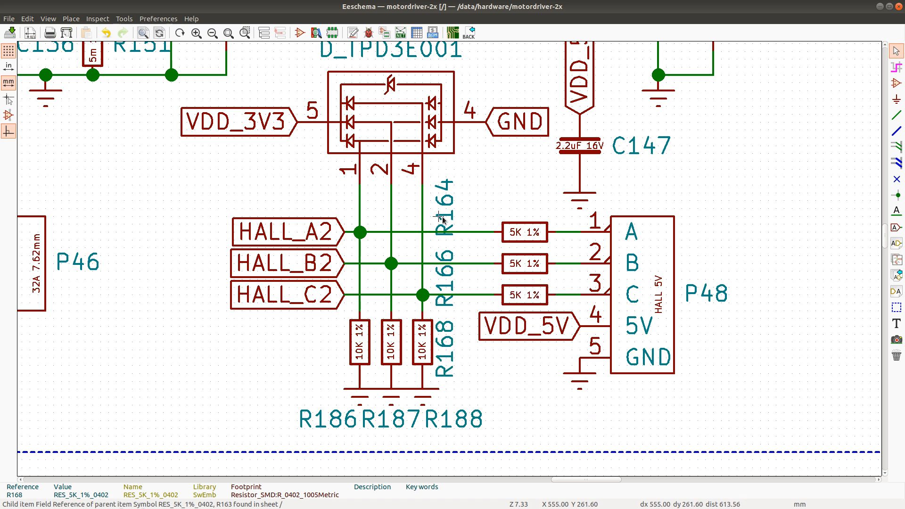
# Step: Rotate the R164, R166 and R168 reference labels to horizontal, stack them above the 5K resistors, and save the schematic
pyautogui.press('m')
pyautogui.press('r')
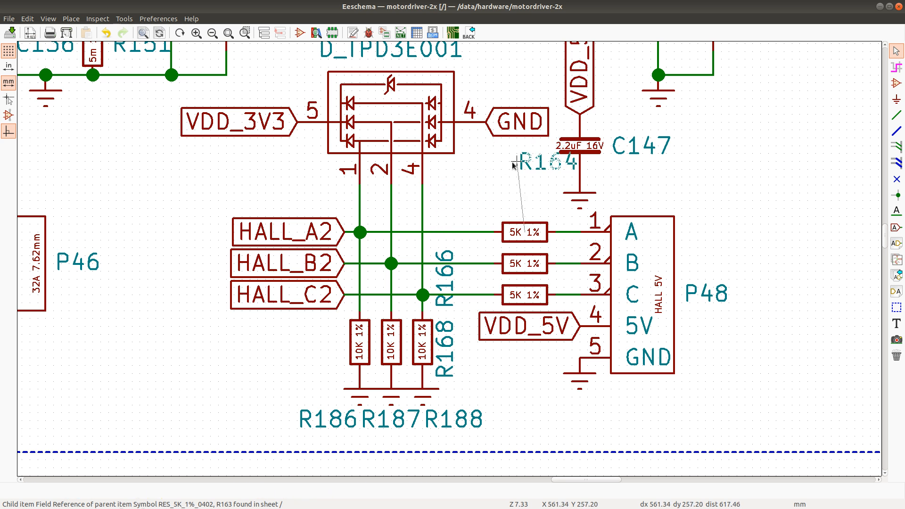
pyautogui.click(493, 162)
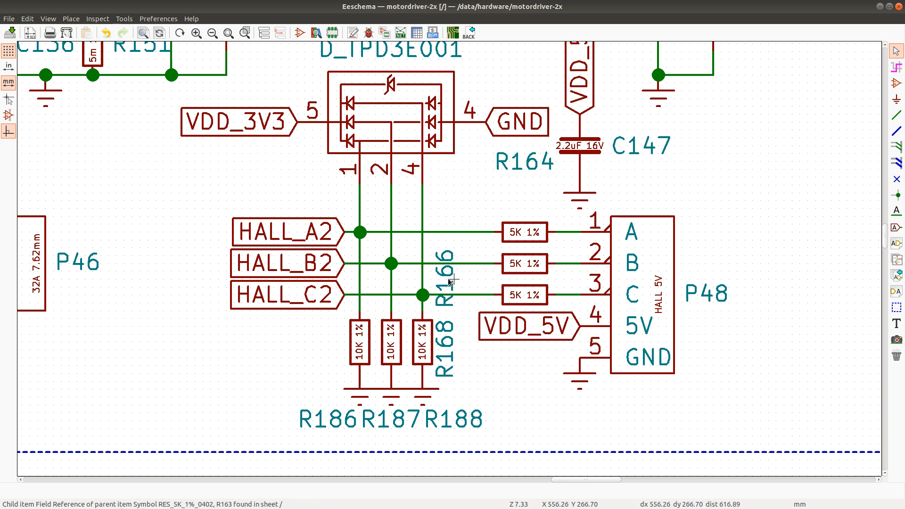
pyautogui.press('m')
pyautogui.press('r')
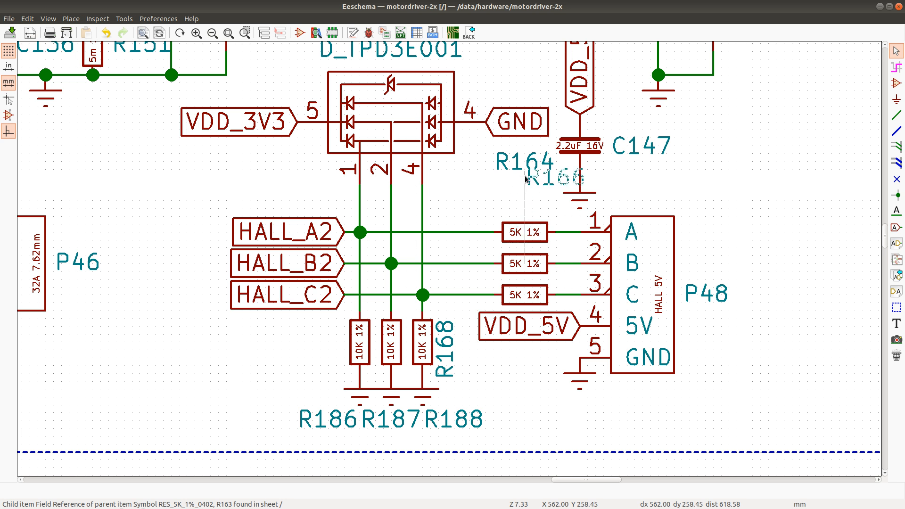
pyautogui.click(492, 184)
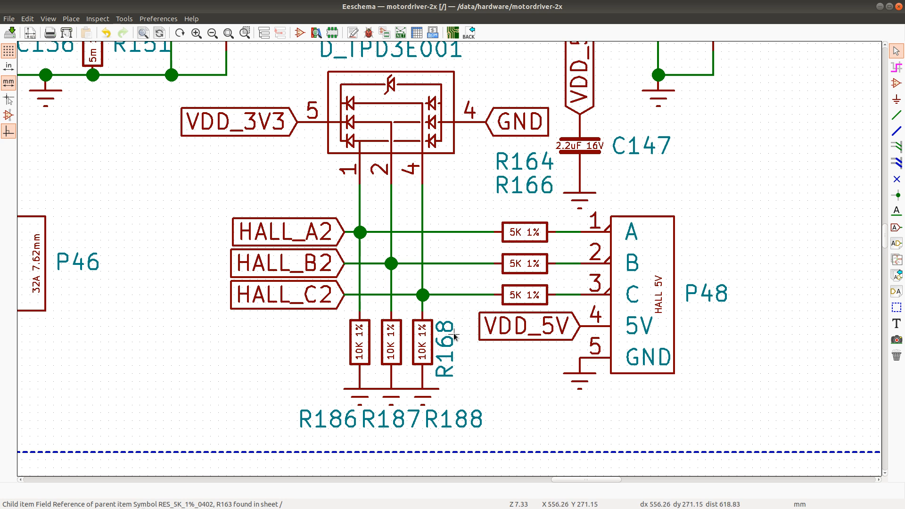
pyautogui.press('m')
pyautogui.press('r')
pyautogui.click(493, 207)
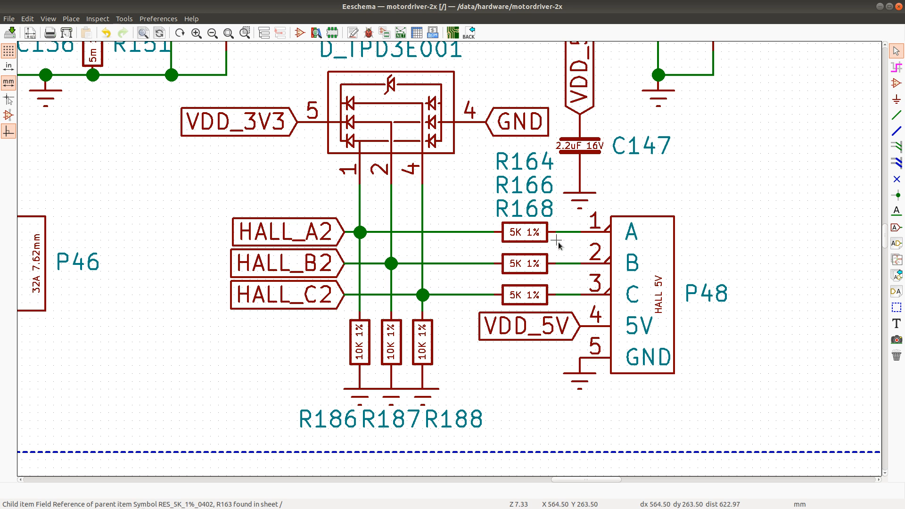
pyautogui.hotkey('ctrl', 's')
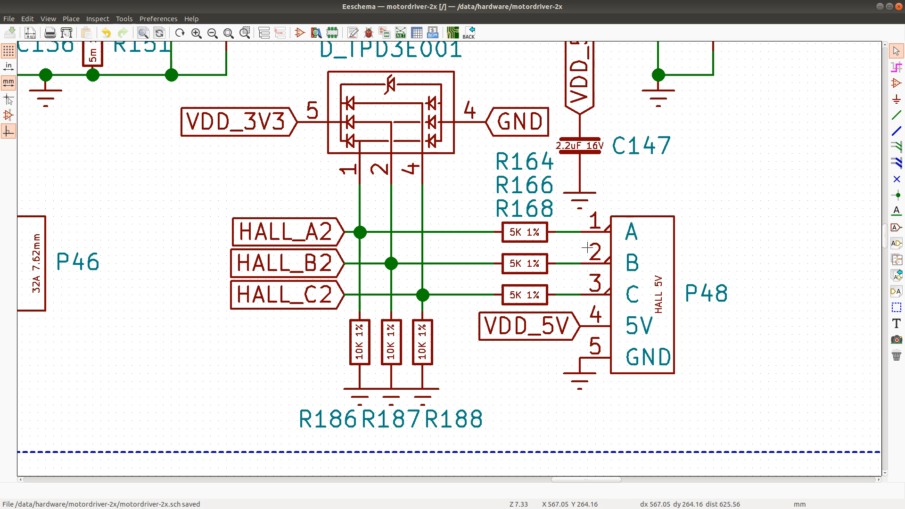
# Step: Switch to the review spreadsheet in LibreOffice Calc and mark the rows of R164, R166, R168 and R186 to R188 green
pyautogui.hotkey('alt', 'Tab')
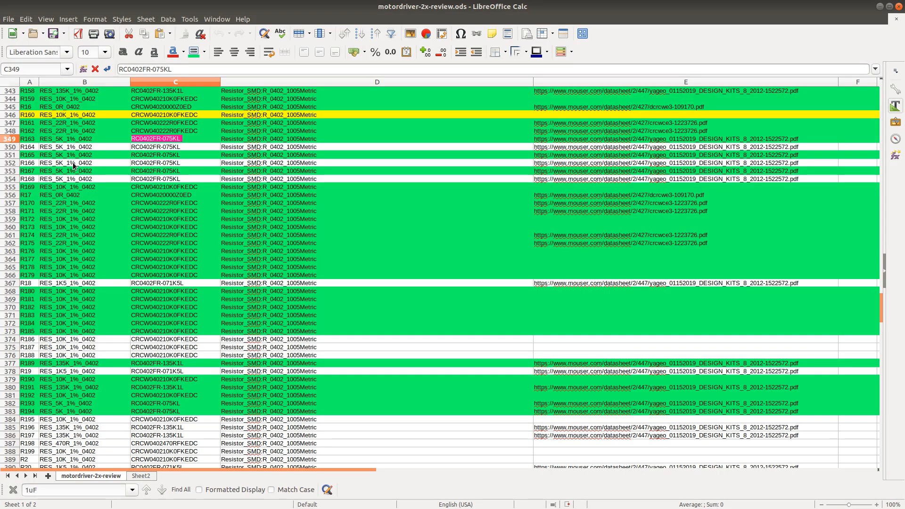
pyautogui.click(13, 148)
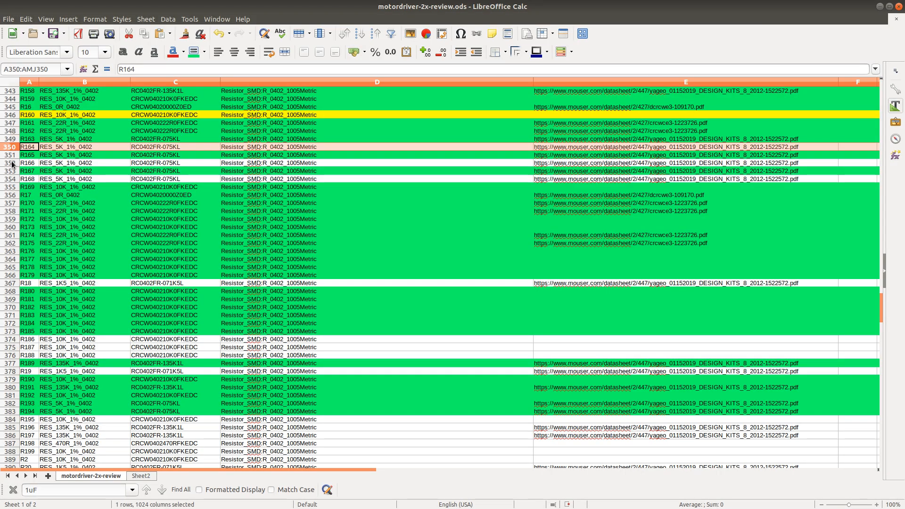
pyautogui.keyDown('ctrl'); pyautogui.click(12, 163); pyautogui.keyUp('ctrl')
pyautogui.keyDown('ctrl'); pyautogui.click(12, 179); pyautogui.keyUp('ctrl')
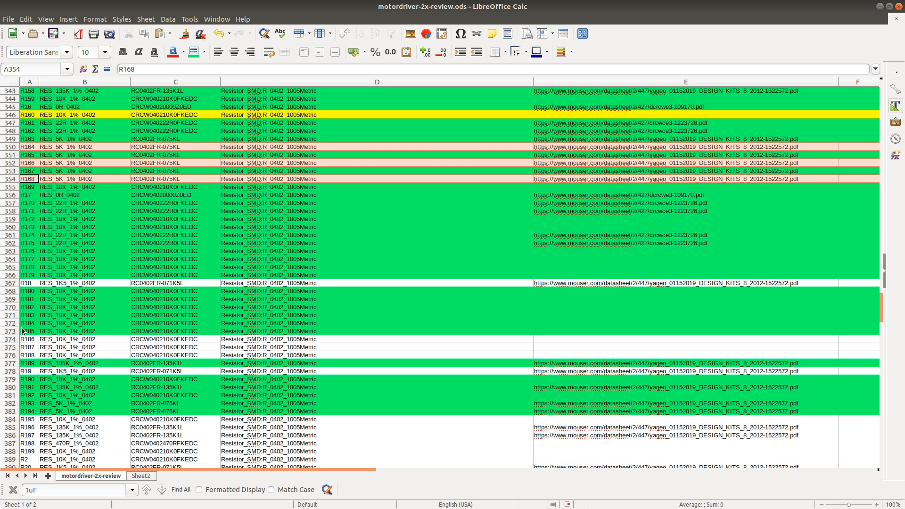
pyautogui.keyDown('ctrl'); pyautogui.moveTo(7, 344); pyautogui.dragTo(14, 356); pyautogui.keyUp('ctrl')
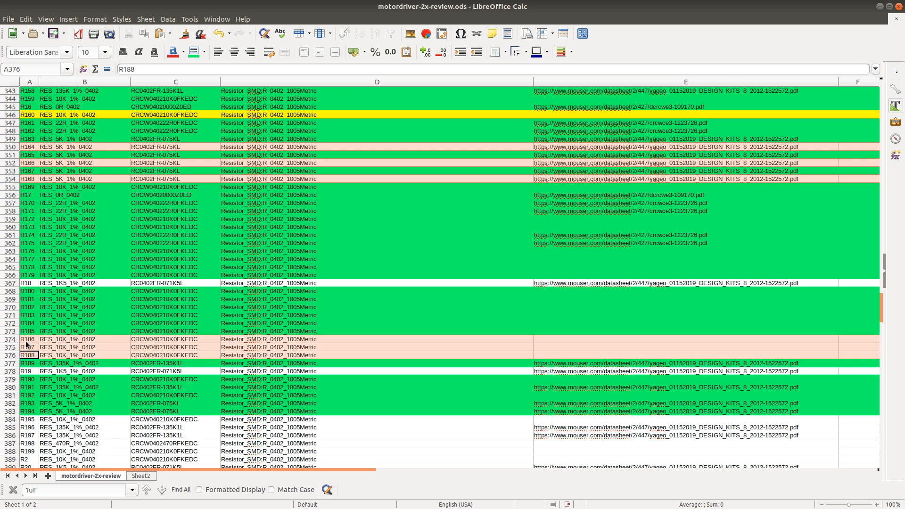
pyautogui.click(200, 35)
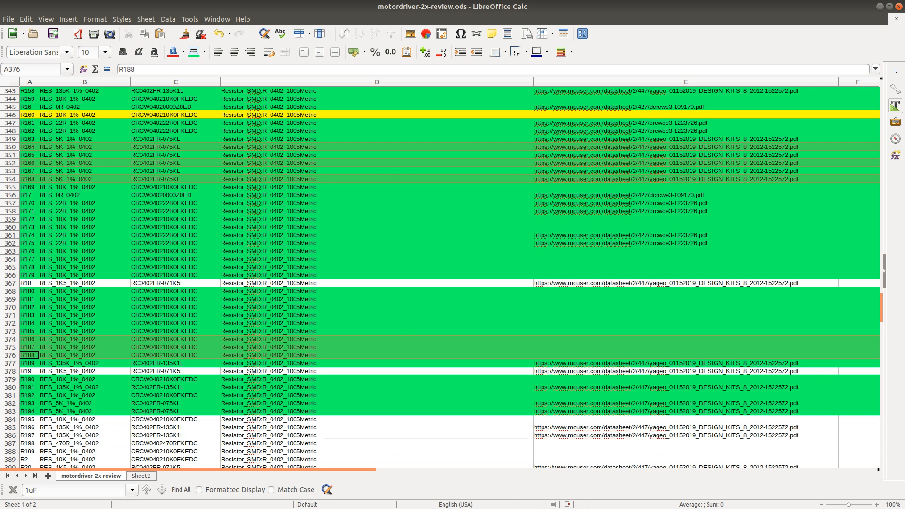
# Step: Return to the Eeschema schematic, find R18, and examine its divider with R26 at the output of op-amp U3A
pyautogui.hotkey('alt', 'Tab')
pyautogui.hotkey('ctrl', 'f')
pyautogui.write('R1')
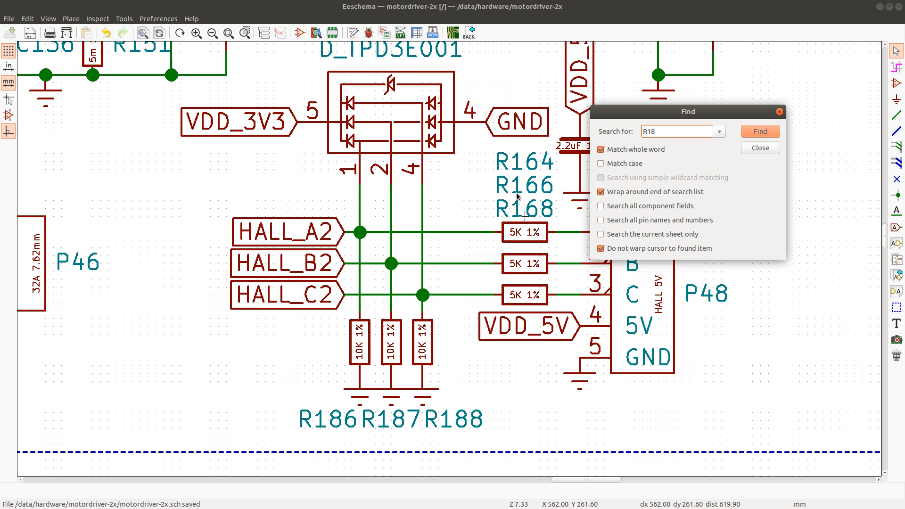
pyautogui.write('8')
pyautogui.press('Return')
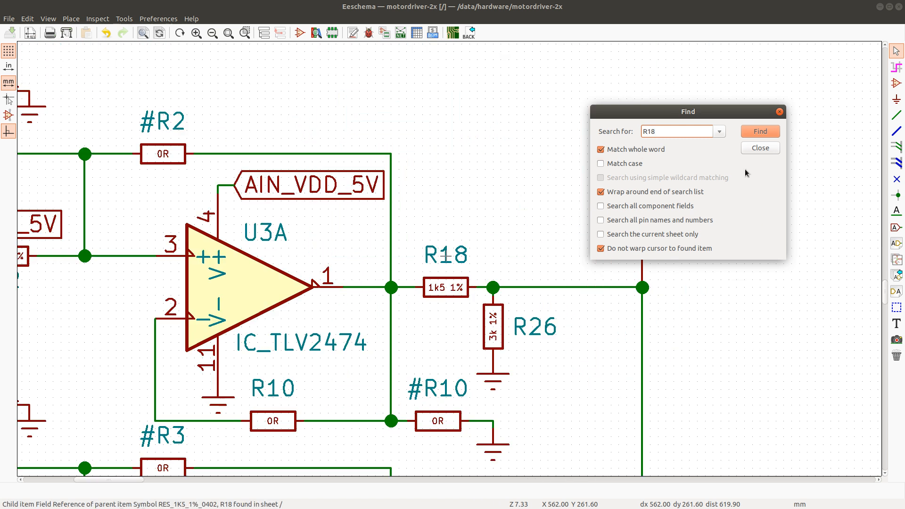
pyautogui.click(757, 148)
pyautogui.scroll(-2, 634, 343)
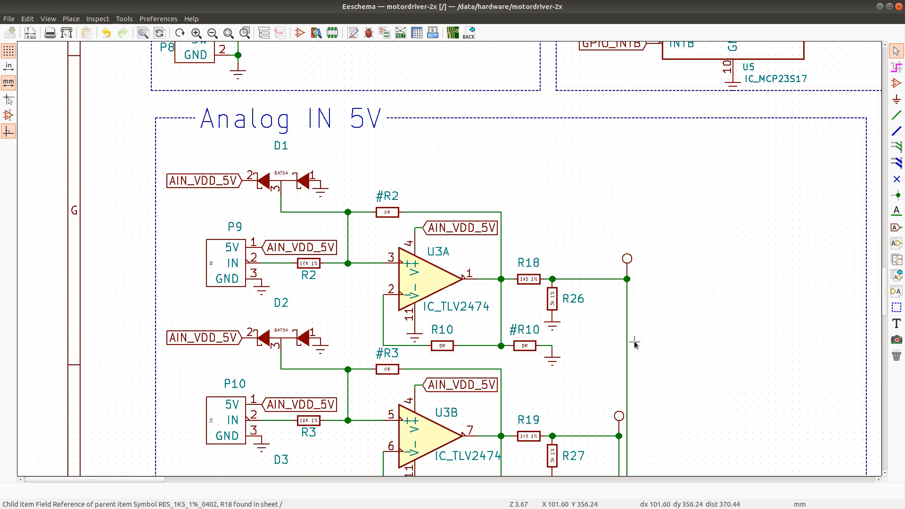
pyautogui.scroll(2, 635, 341)
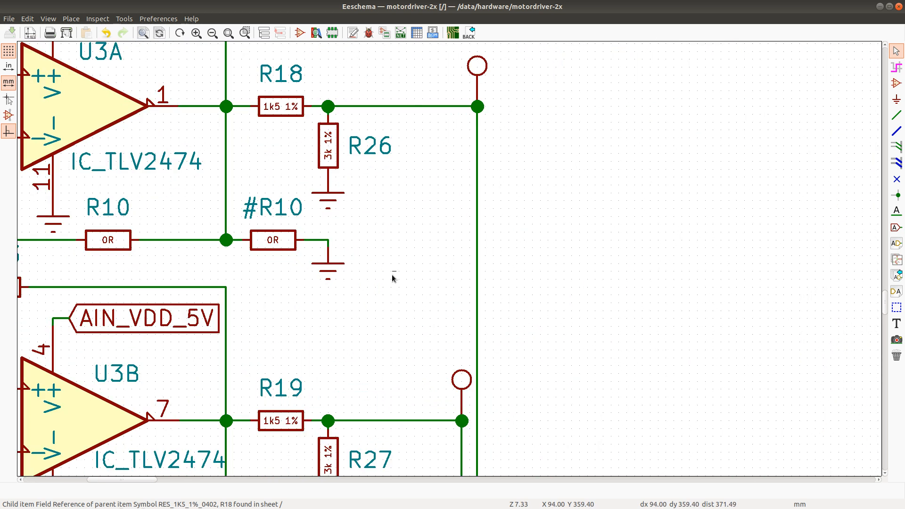
pyautogui.scroll(-1, 445, 256)
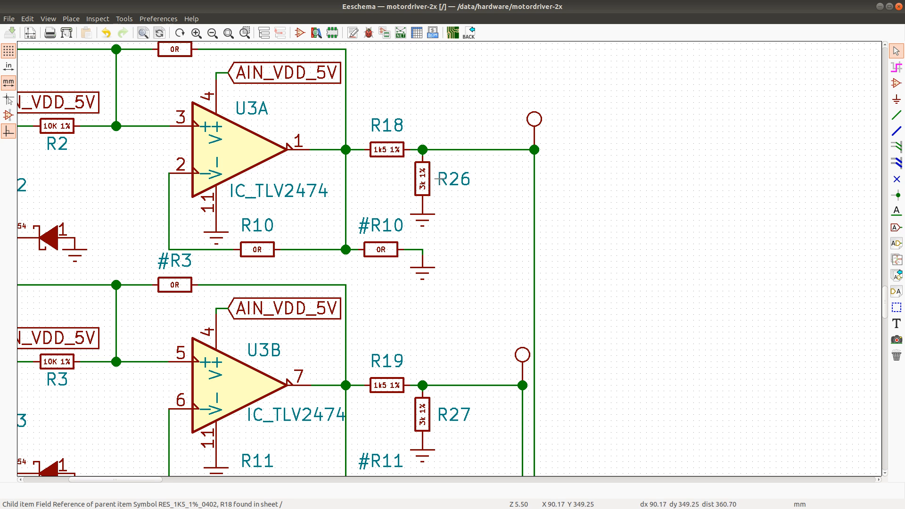
# Step: Switch to the calculator and compute the R18/R26 divider output for a 5 V input as 3÷(1.5+3)×5
pyautogui.hotkey('alt', 'Tab')
pyautogui.click(575, 324)
pyautogui.hotkey('ctrl', 'a')
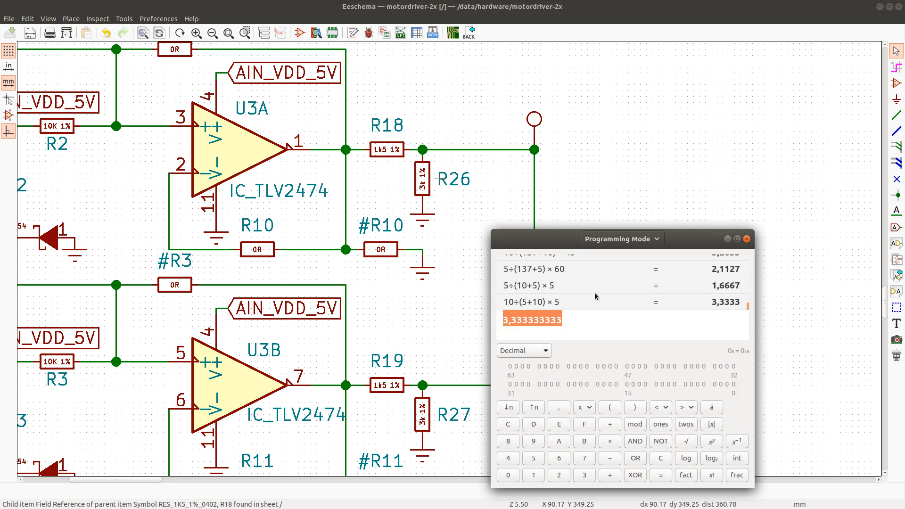
pyautogui.click(529, 303)
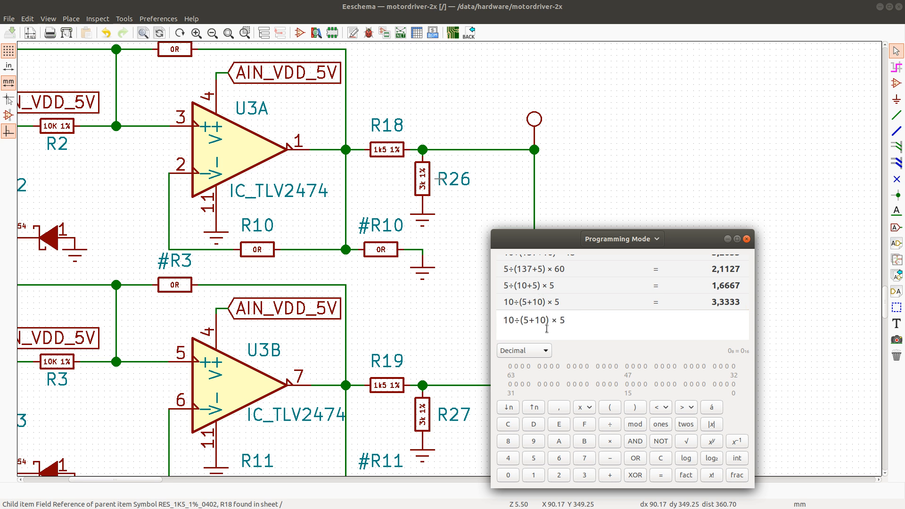
pyautogui.press('Home')
pyautogui.press('Delete')
pyautogui.press('Delete')
pyautogui.write('3')
pyautogui.press('Right')
pyautogui.press('Right')
pyautogui.press('Right')
pyautogui.press('BackSpace')
pyautogui.write('1.5')
pyautogui.press('Delete')
pyautogui.press('Delete')
pyautogui.write('3')
pyautogui.press('Return')
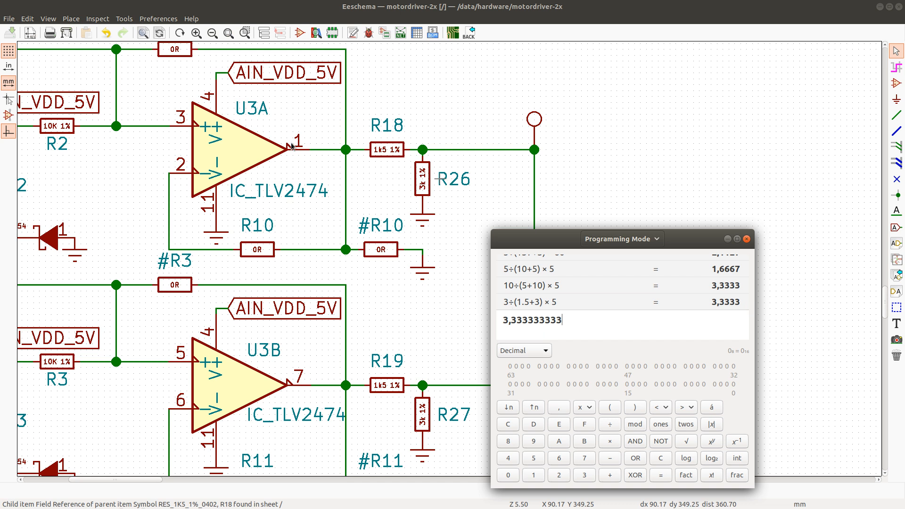
# Step: Move the calculator clear of the U3A circuit and recompute the divider output for 4.8 V as 3÷(1.5+3)×4.8
pyautogui.scroll(-1, 294, 143)
pyautogui.scroll(2, 446, 259)
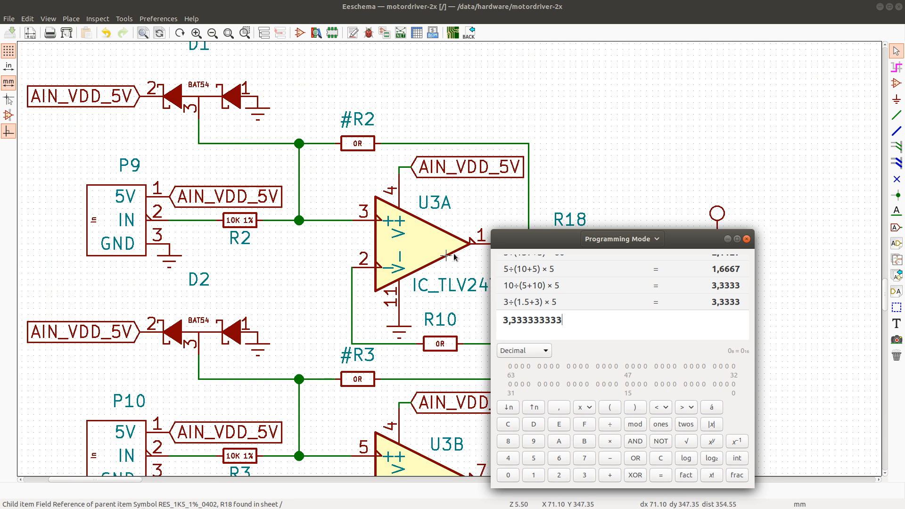
pyautogui.moveTo(686, 242); pyautogui.dragTo(769, 303)
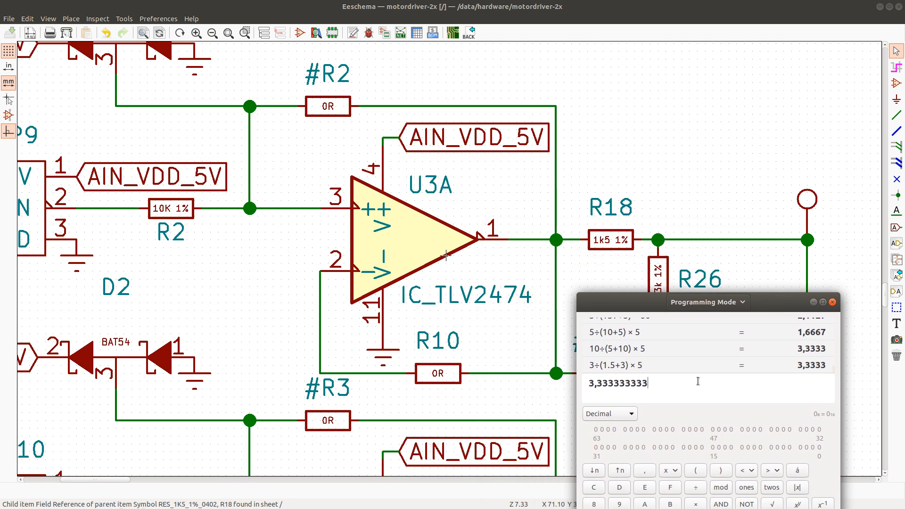
pyautogui.moveTo(660, 383); pyautogui.dragTo(582, 375)
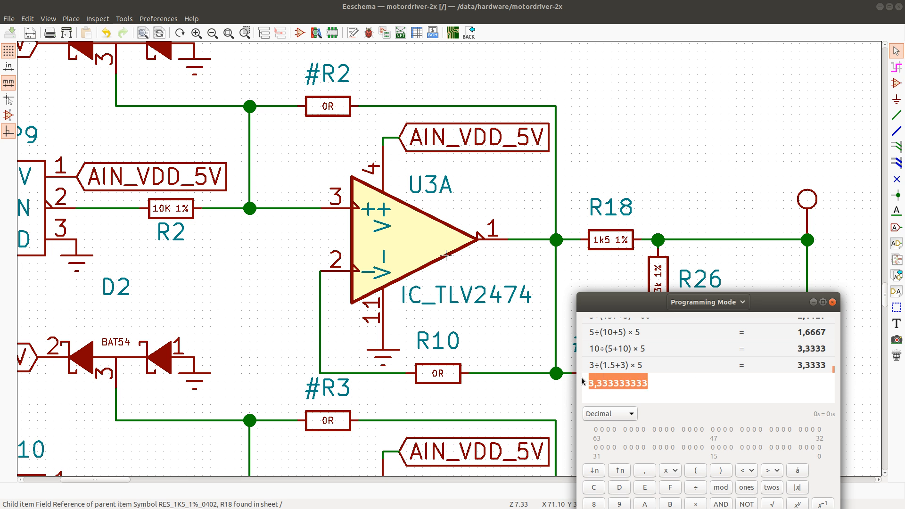
pyautogui.click(616, 366)
pyautogui.click(630, 383)
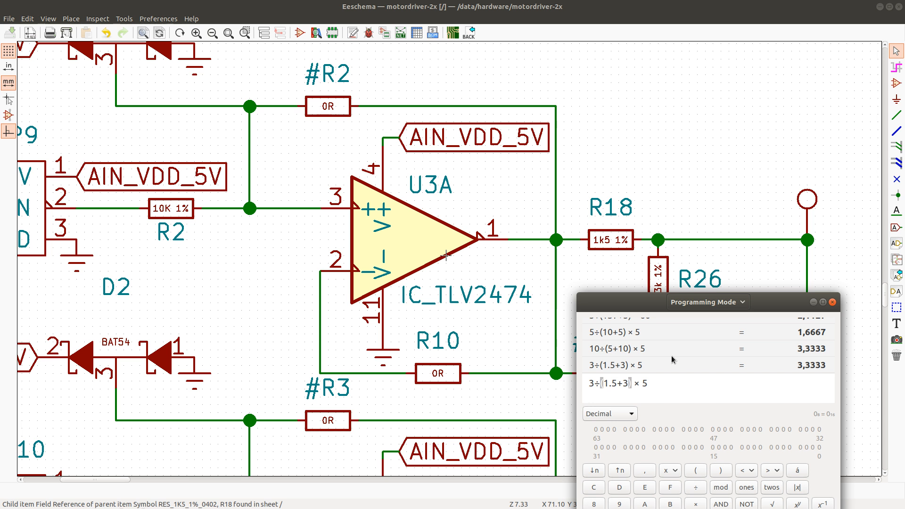
pyautogui.press('Right')
pyautogui.press('BackSpace')
pyautogui.write('4.8')
pyautogui.press('Return')
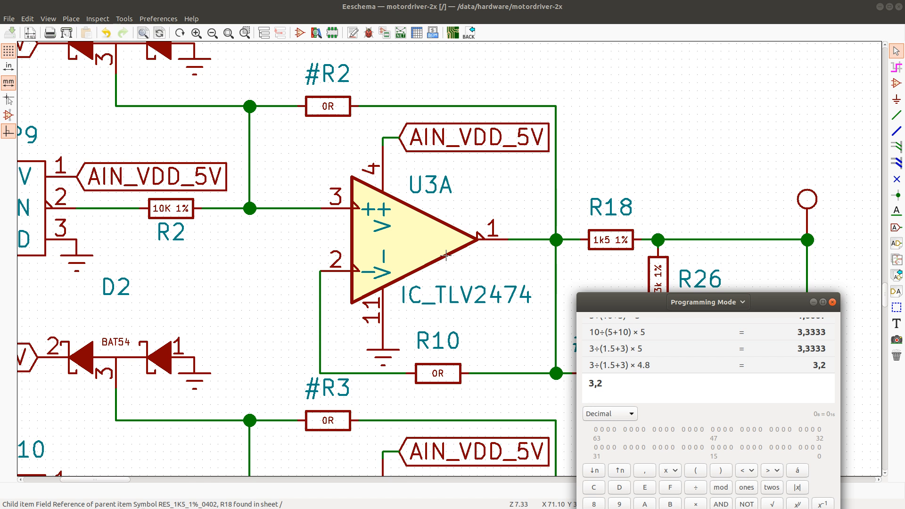
# Step: Switch to the review spreadsheet in LibreOffice Calc and copy R18's part number, RC0402FR-071K5L
pyautogui.hotkey('alt', 'Tab')
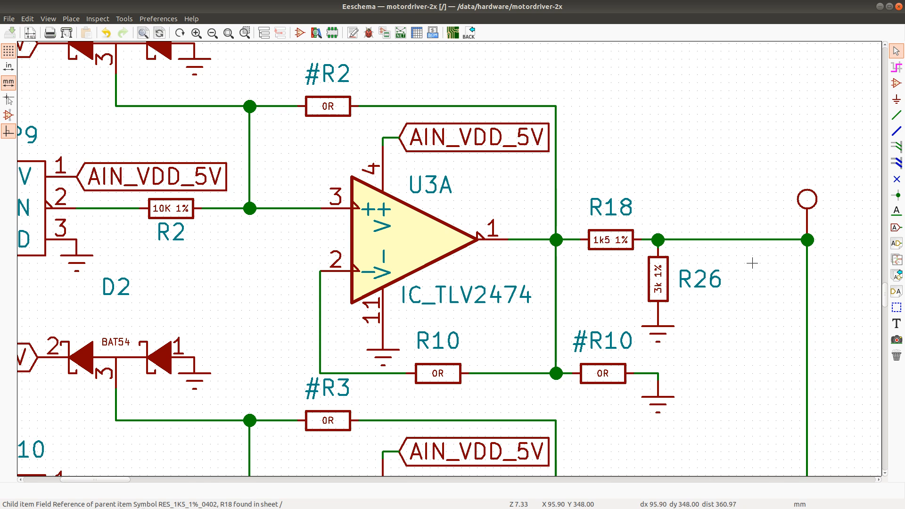
pyautogui.hotkey('alt', 'Tab')
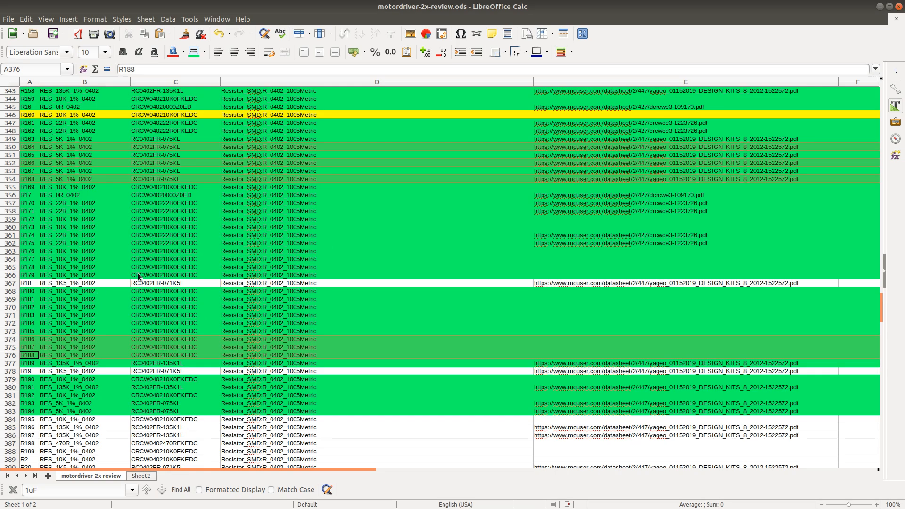
pyautogui.click(160, 283)
pyautogui.doubleClick(170, 283)
pyautogui.doubleClick(169, 282)
pyautogui.hotkey('ctrl', 'c')
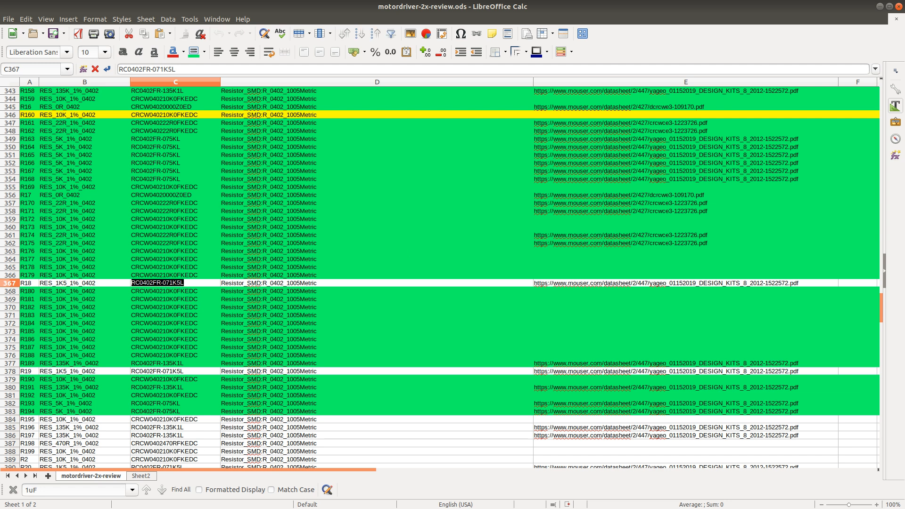
# Step: Switch to Firefox, search Mouser for RC0402FR-071K5L, and examine its specifications
pyautogui.hotkey('alt', 'Tab')
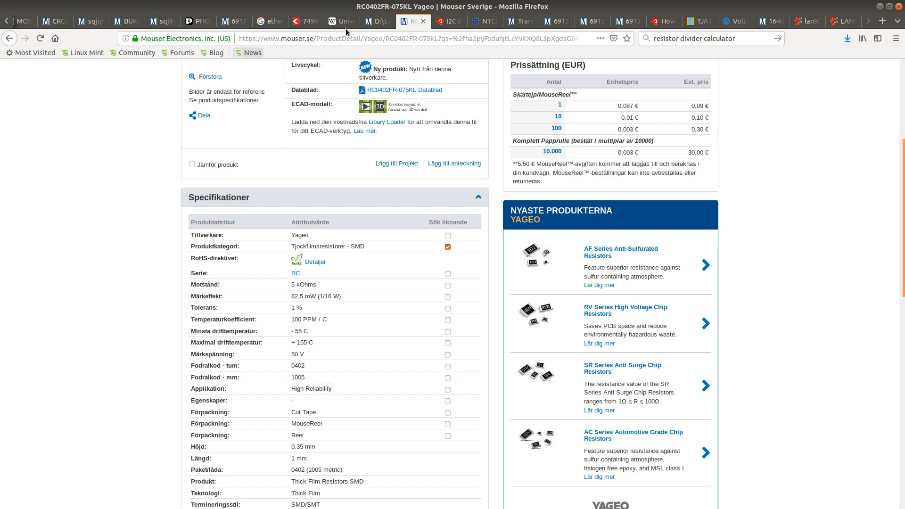
pyautogui.scroll(5, 338, 171)
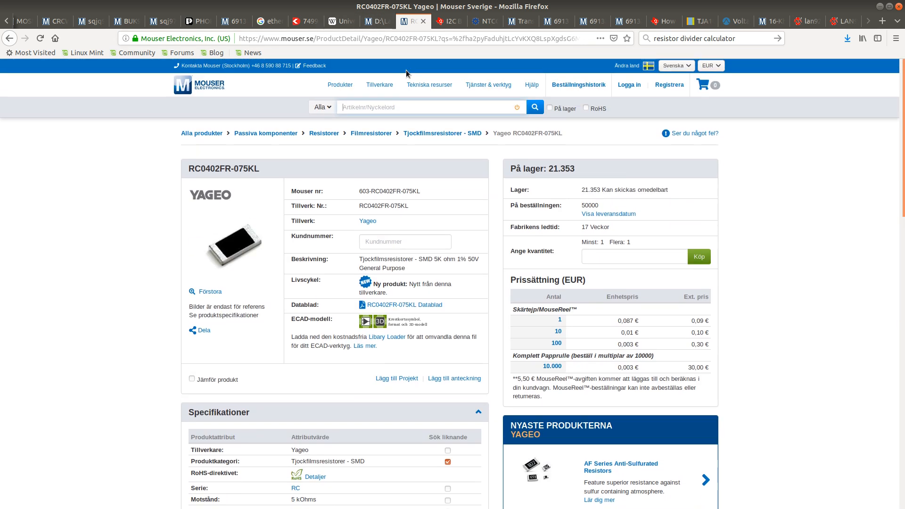
pyautogui.click(387, 107)
pyautogui.hotkey('ctrl', 'v')
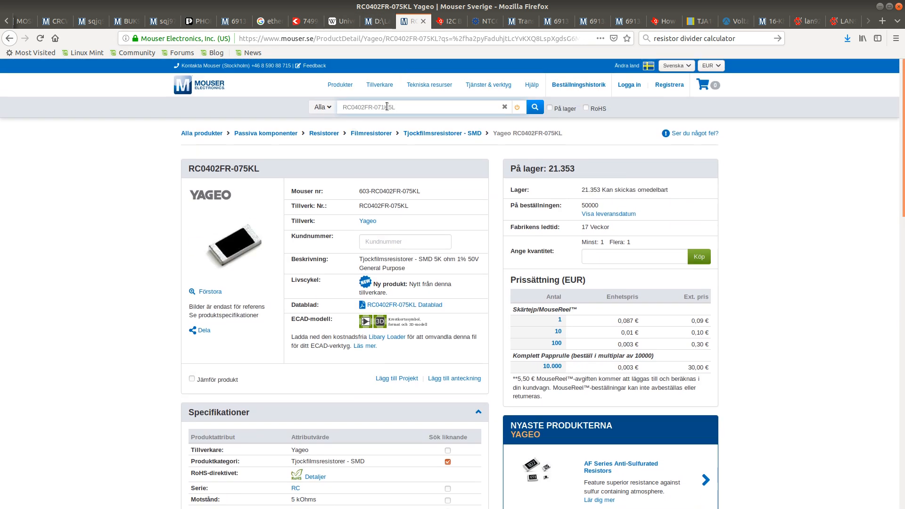
pyautogui.click(535, 107)
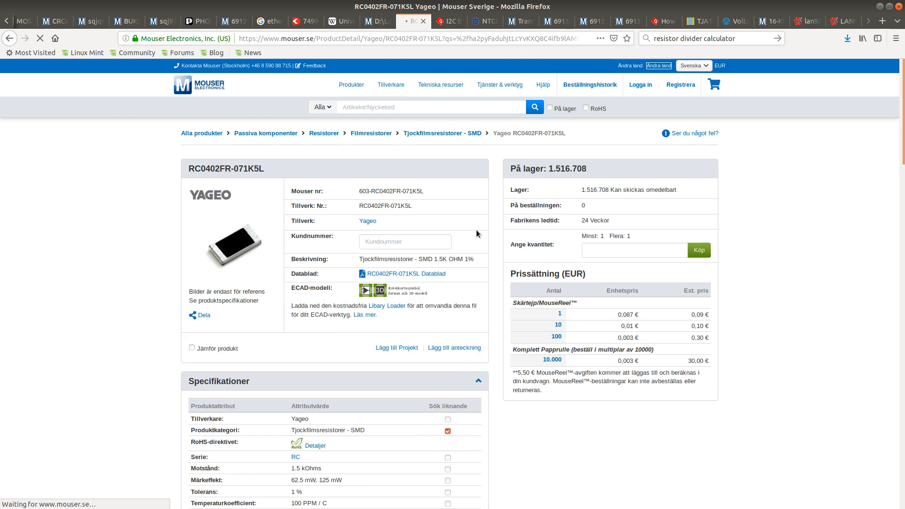
pyautogui.scroll(-5, 476, 230)
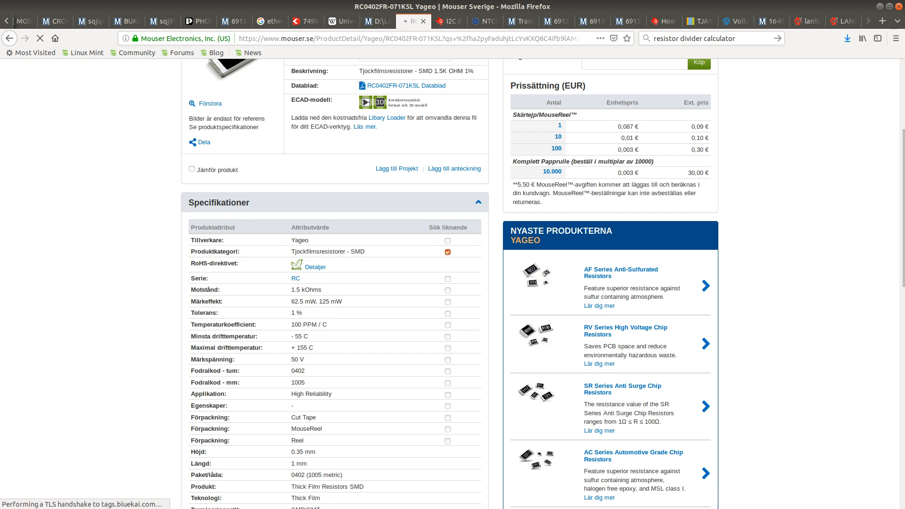
# Step: Return to the review spreadsheet in LibreOffice Calc and mark the R18 row green
pyautogui.hotkey('alt', 'Tab')
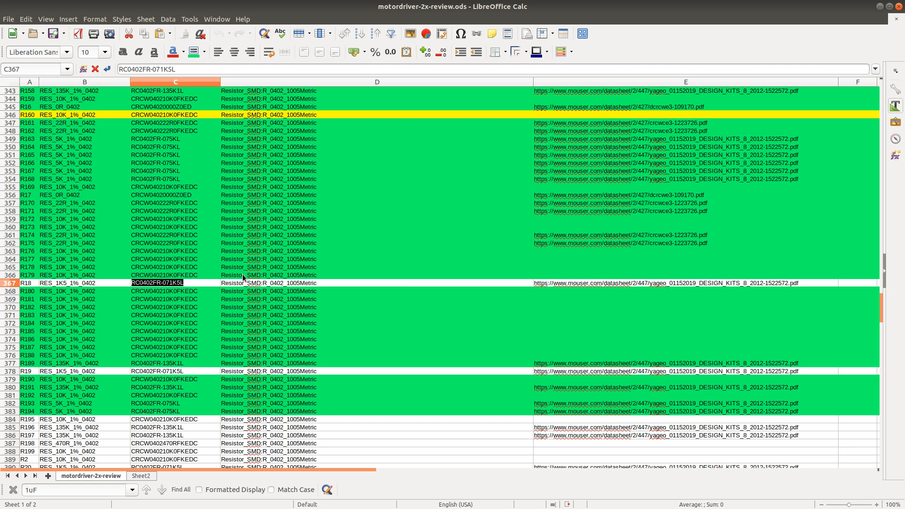
pyautogui.click(12, 284)
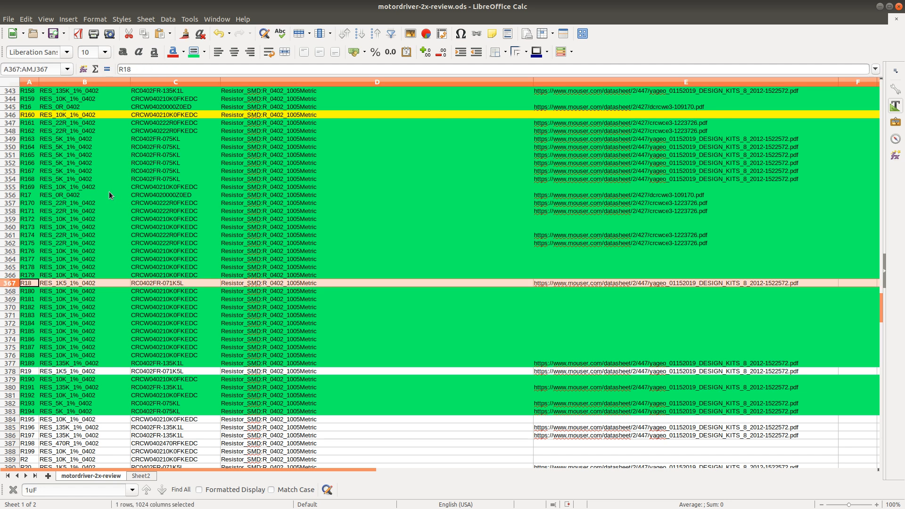
pyautogui.scroll(3, 109, 191)
pyautogui.scroll(6, 109, 191)
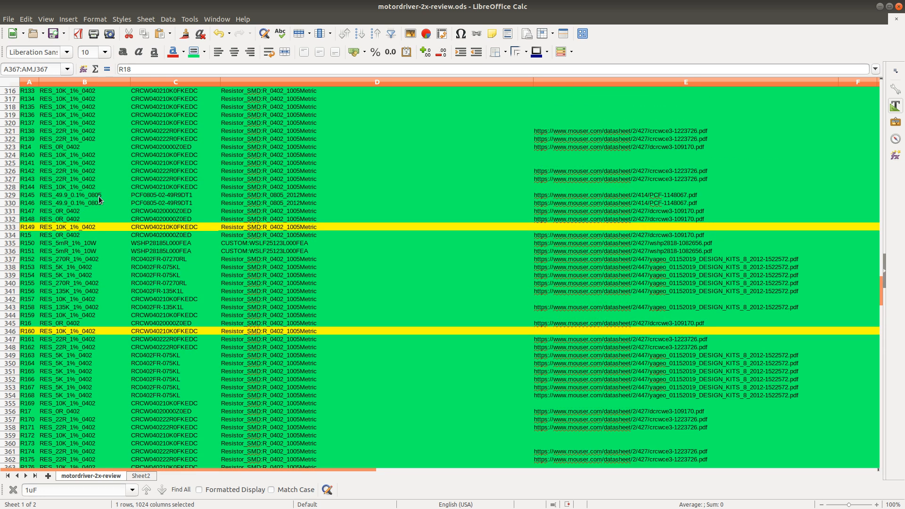
pyautogui.scroll(-9, 98, 196)
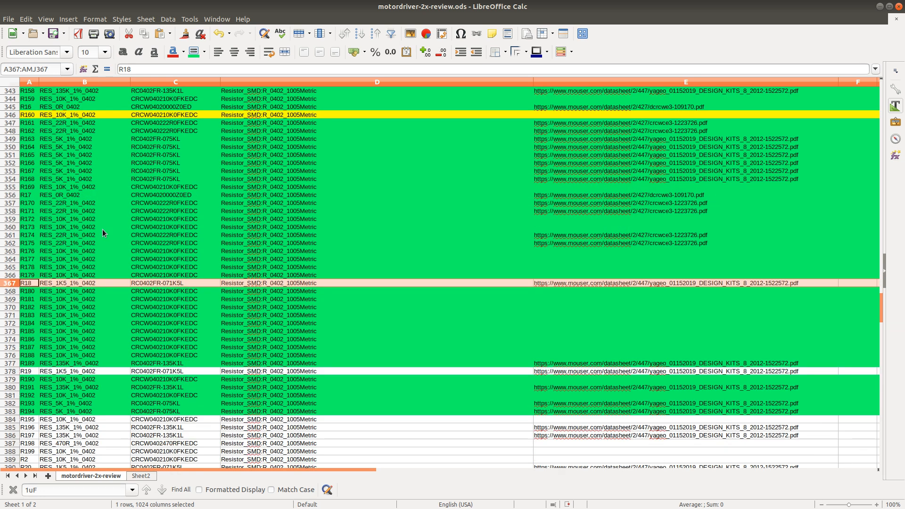
pyautogui.click(193, 51)
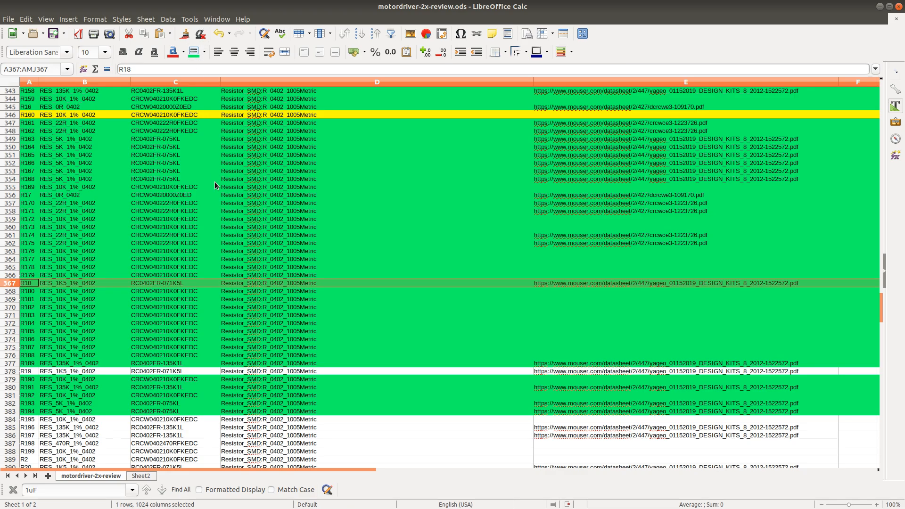
# Step: Check R26 in the Eeschema schematic, then copy its part number, RC0402FR-073KL, from the review spreadsheet
pyautogui.hotkey('alt', 'Tab')
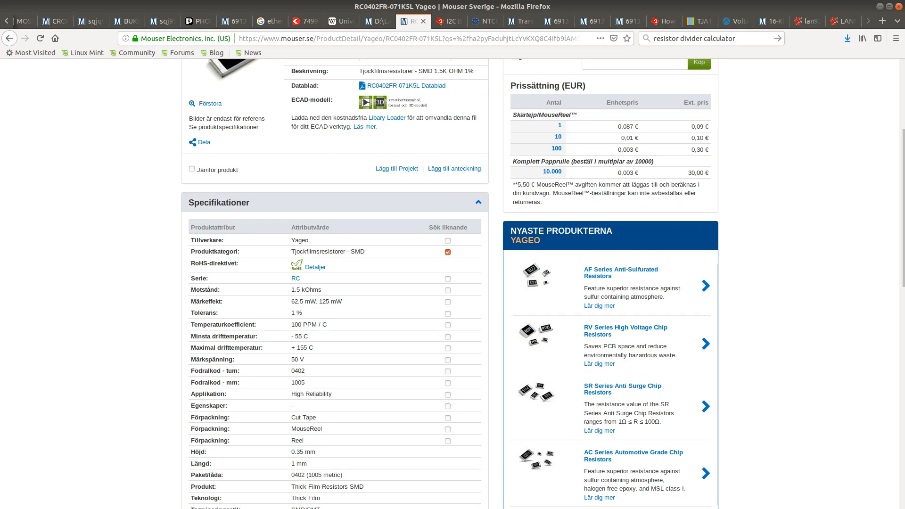
pyautogui.hotkey('alt', 'Tab')
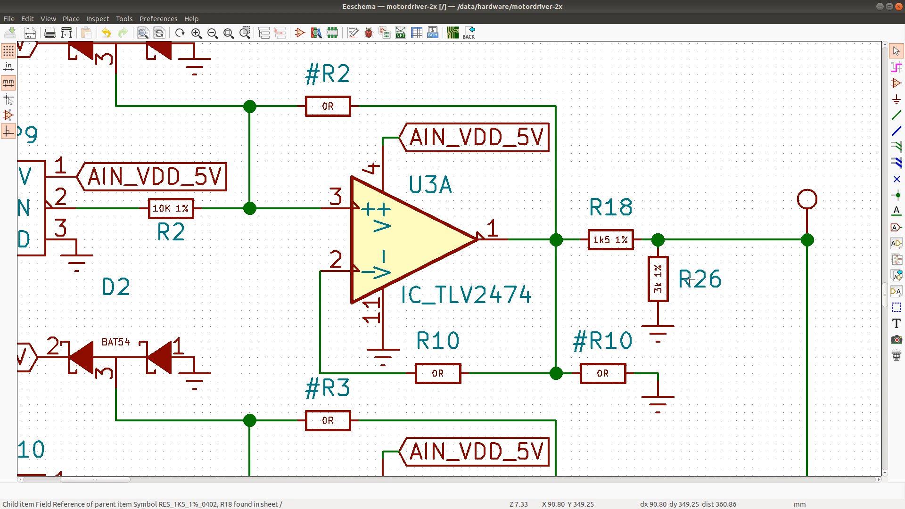
pyautogui.hotkey('alt', 'Tab')
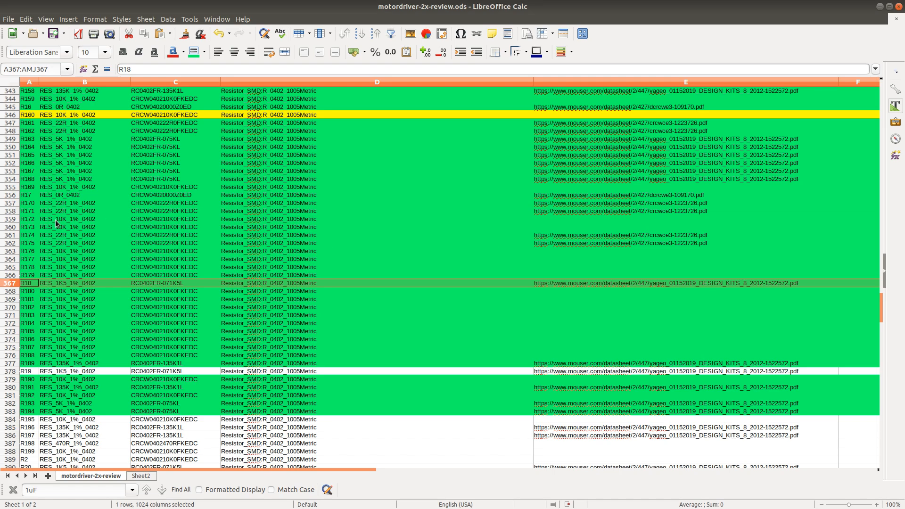
pyautogui.scroll(-7, 54, 221)
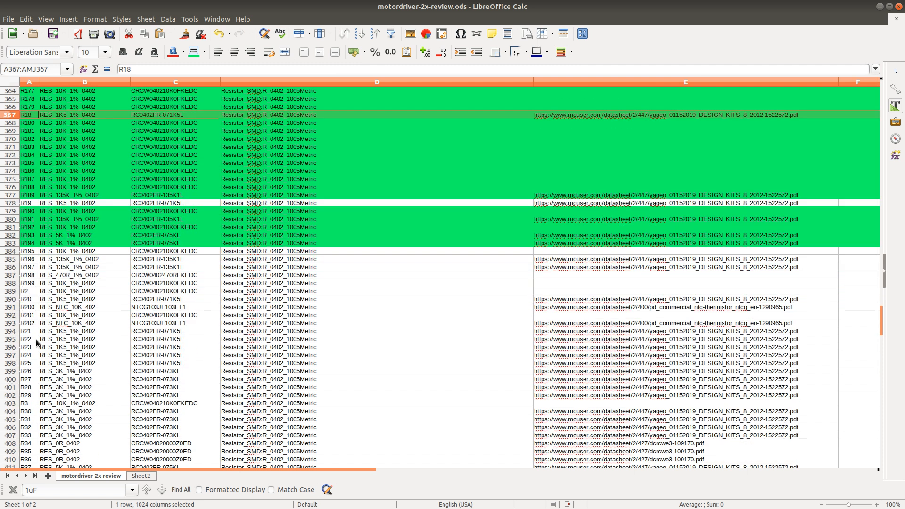
pyautogui.click(165, 372)
pyautogui.tripleClick(178, 371)
pyautogui.hotkey('ctrl', 'c')
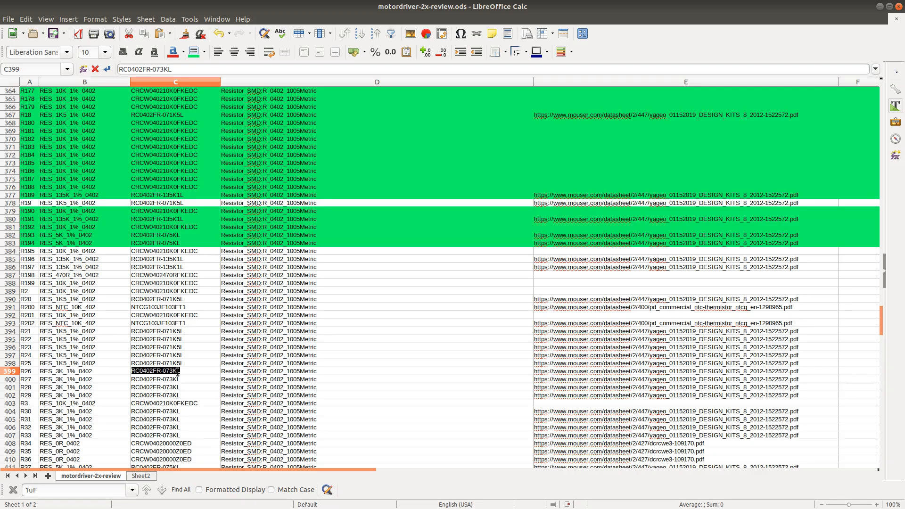
# Step: Switch to Firefox, search Mouser for RC0402FR-073KL, and examine its specifications
pyautogui.hotkey('alt', 'Tab')
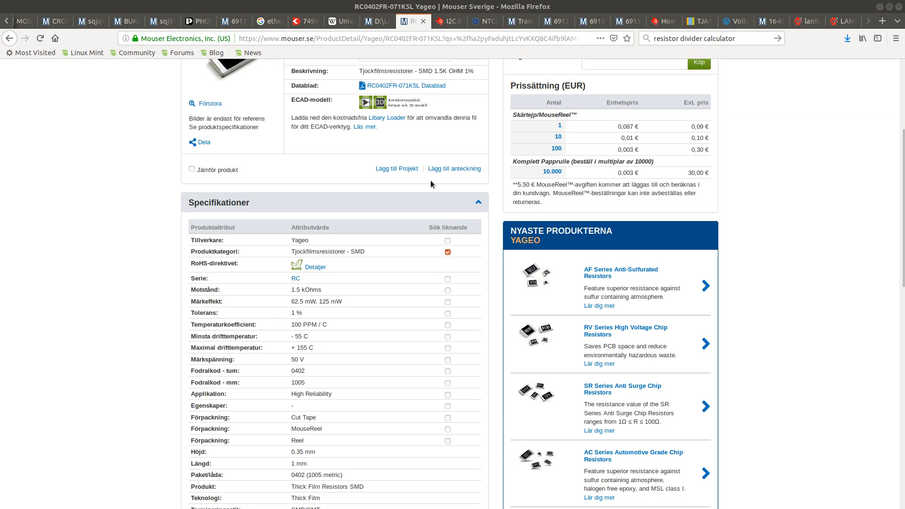
pyautogui.scroll(4, 431, 180)
pyautogui.click(423, 104)
pyautogui.hotkey('ctrl', 'v')
pyautogui.click(376, 120)
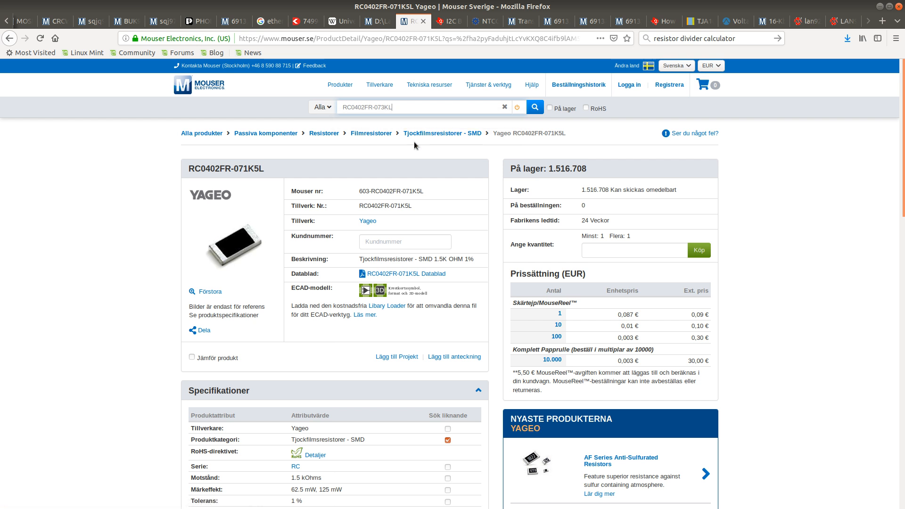
pyautogui.click(535, 107)
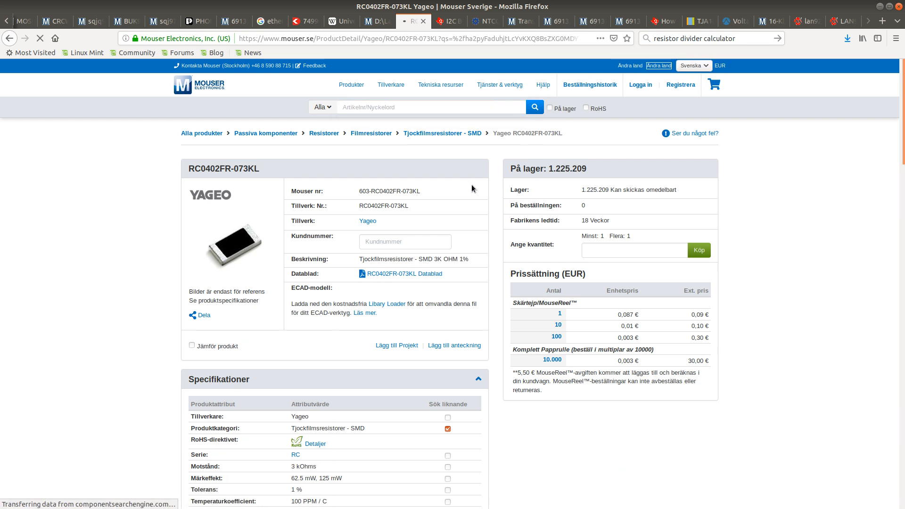
pyautogui.scroll(-3, 424, 208)
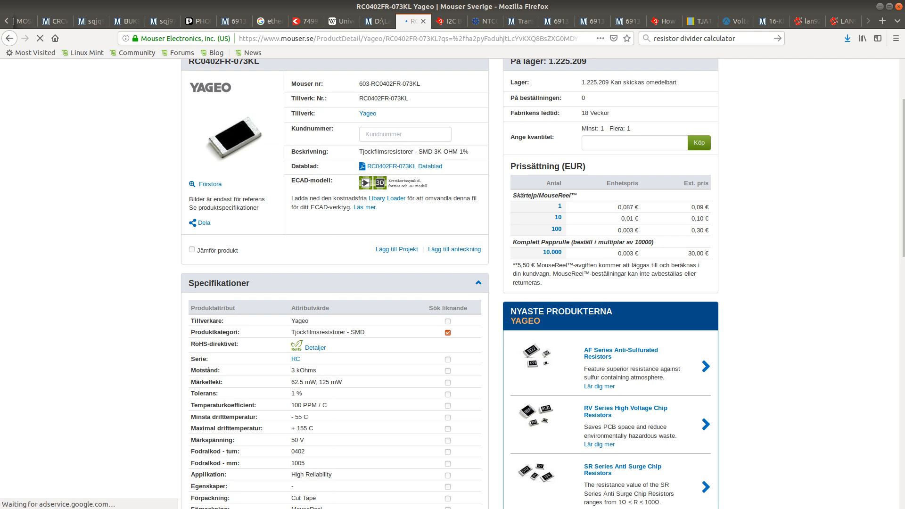
# Step: Select the R26 row in the review spreadsheet, adding the R19 and R27 rows after checking the U3B divider in Eeschema
pyautogui.hotkey('alt', 'Tab')
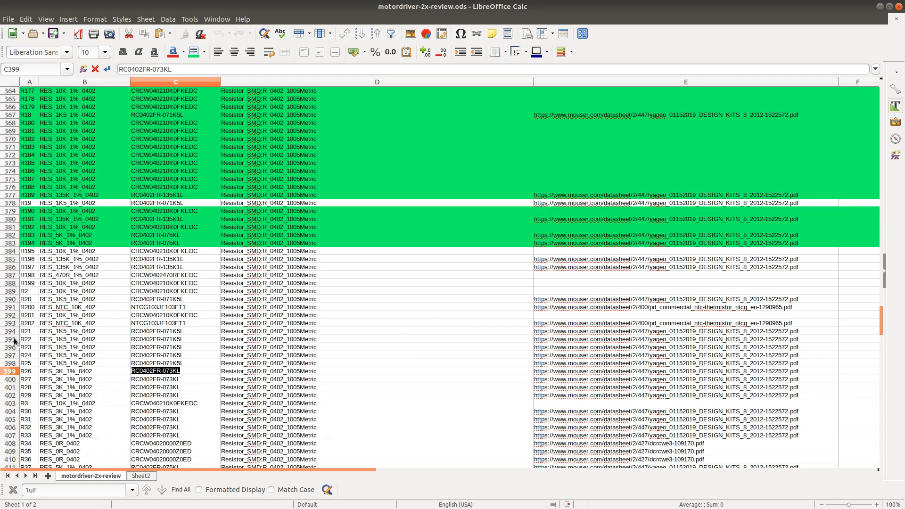
pyautogui.click(8, 371)
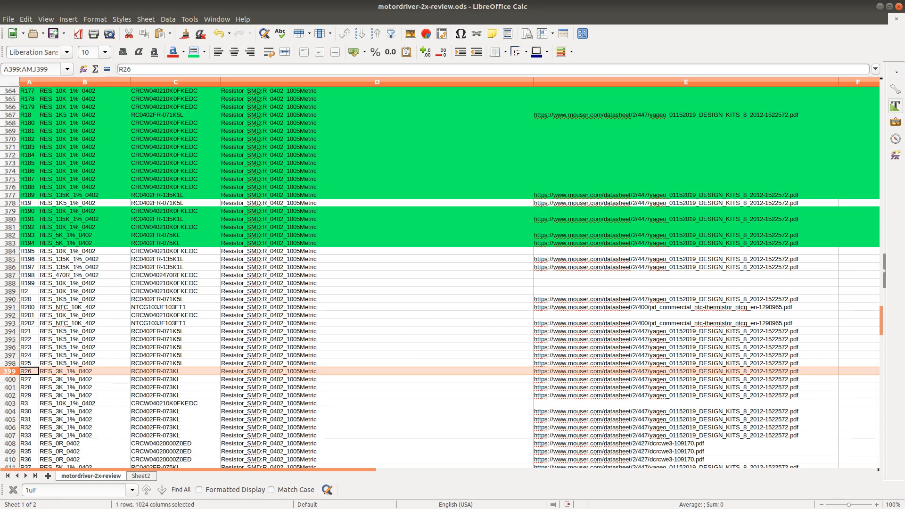
pyautogui.hotkey('alt', 'Tab')
pyautogui.scroll(-2, 820, 203)
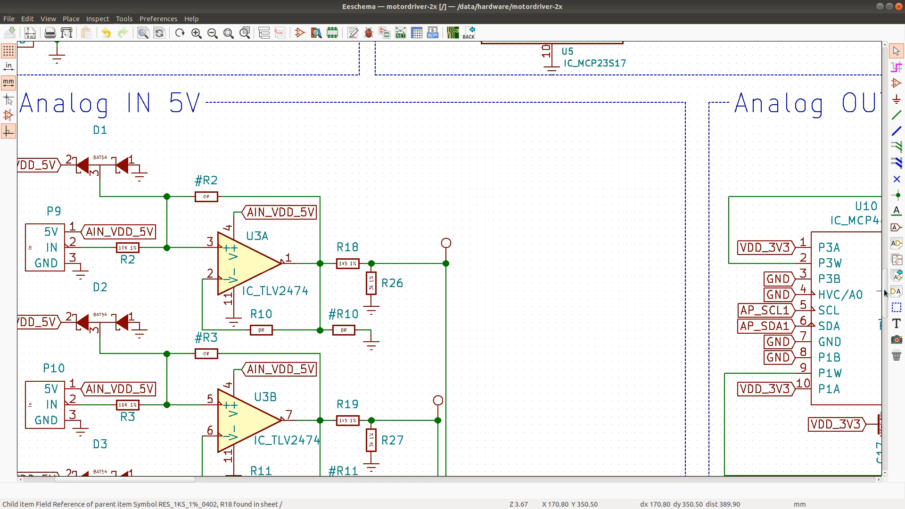
pyautogui.scroll(-5, 885, 293)
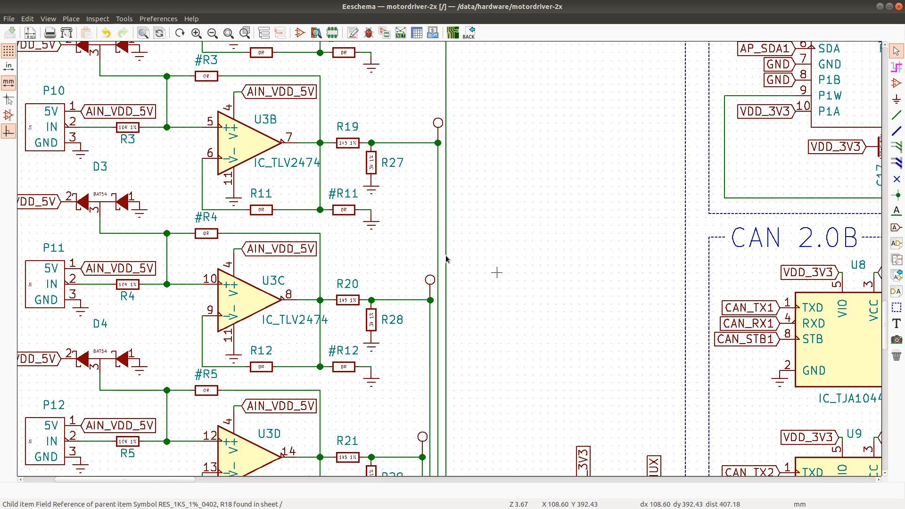
pyautogui.scroll(-2, 446, 259)
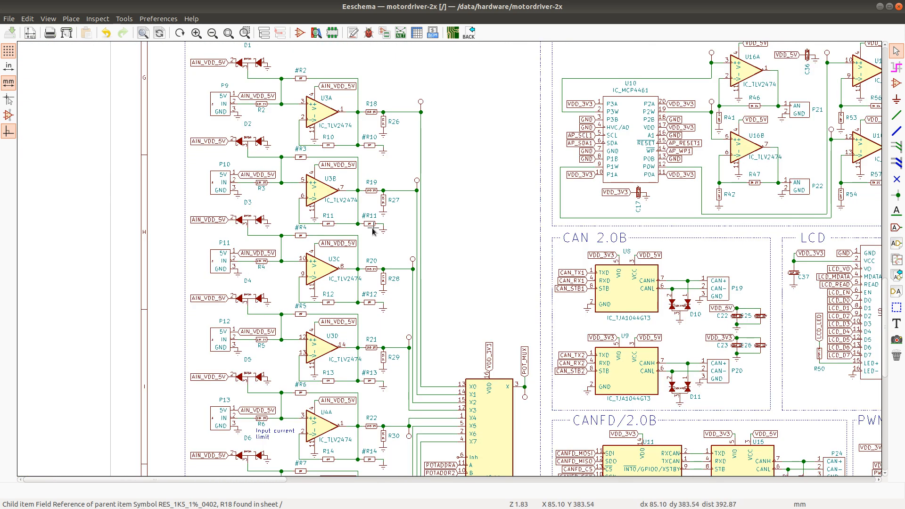
pyautogui.hotkey('alt', 'Tab')
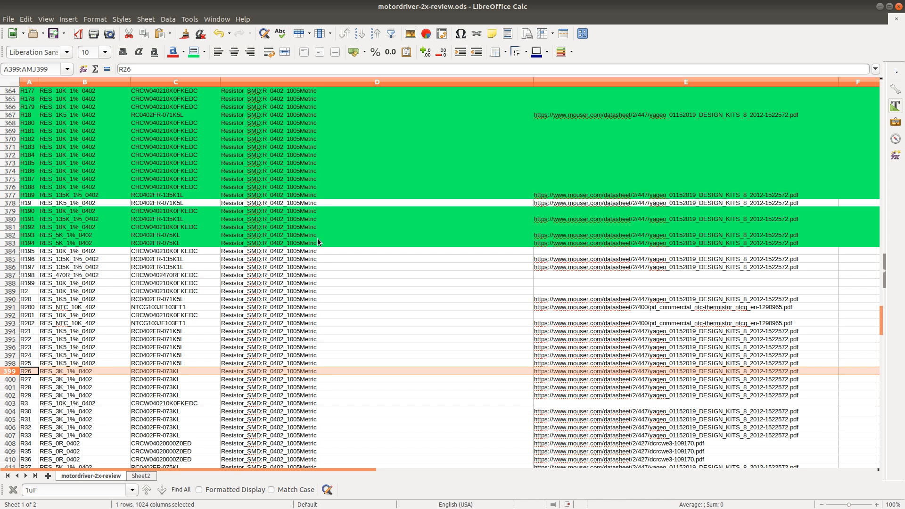
pyautogui.keyDown('ctrl'); pyautogui.click(7, 205); pyautogui.keyUp('ctrl')
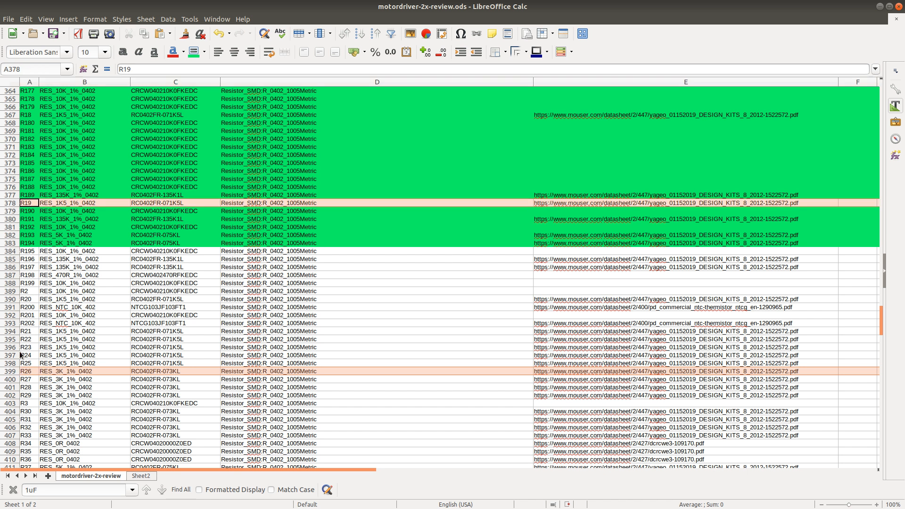
pyautogui.keyDown('ctrl'); pyautogui.click(11, 380); pyautogui.keyUp('ctrl')
# Step: Check the U3C and U3D dividers in Eeschema, and add the R28, R20, R21 and R29 rows to the spreadsheet selection
pyautogui.hotkey('alt', 'Tab')
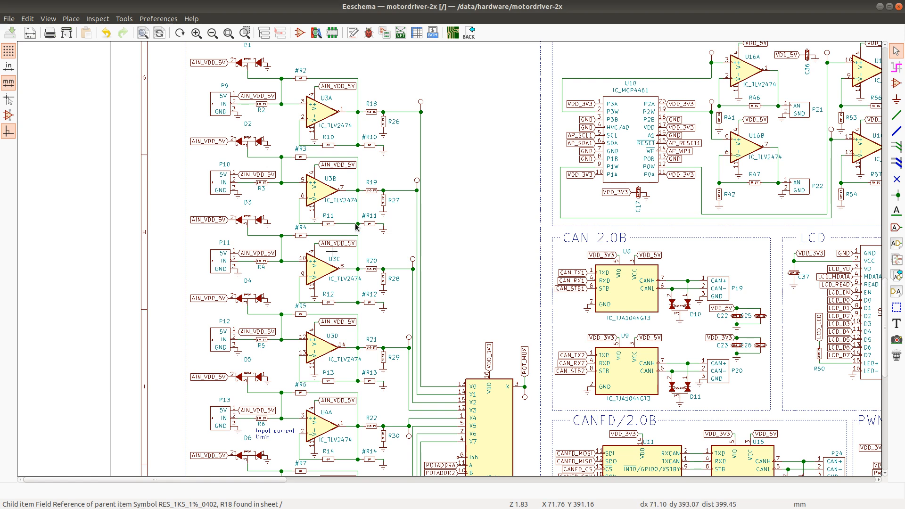
pyautogui.hotkey('alt', 'Tab')
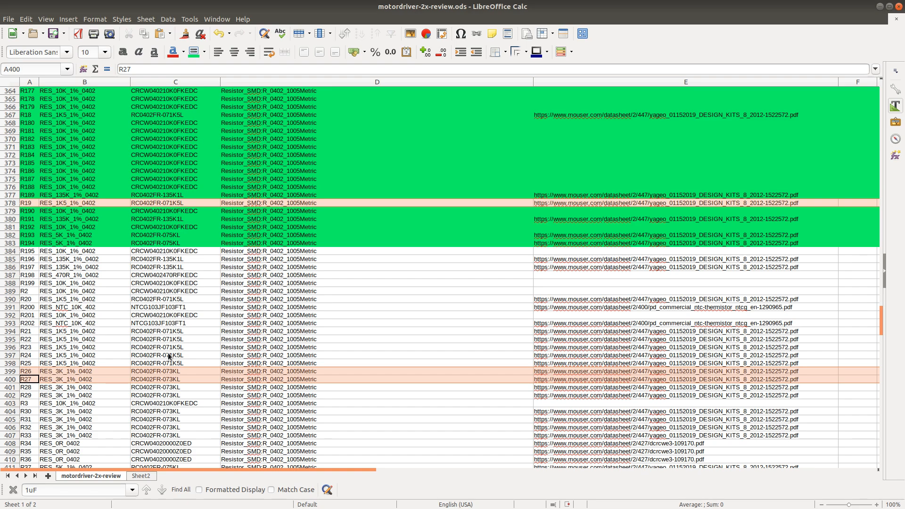
pyautogui.keyDown('ctrl'); pyautogui.click(9, 387); pyautogui.keyUp('ctrl')
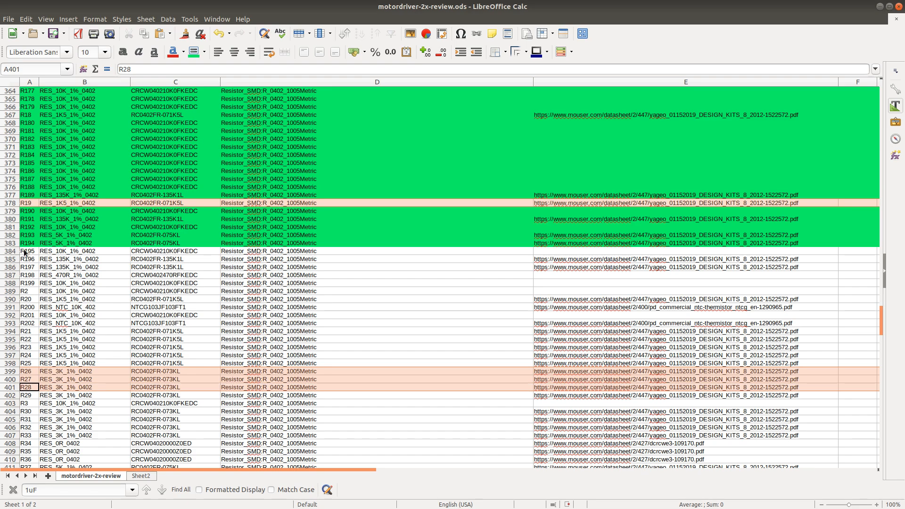
pyautogui.keyDown('ctrl'); pyautogui.click(14, 300); pyautogui.keyUp('ctrl')
pyautogui.hotkey('alt', 'Tab')
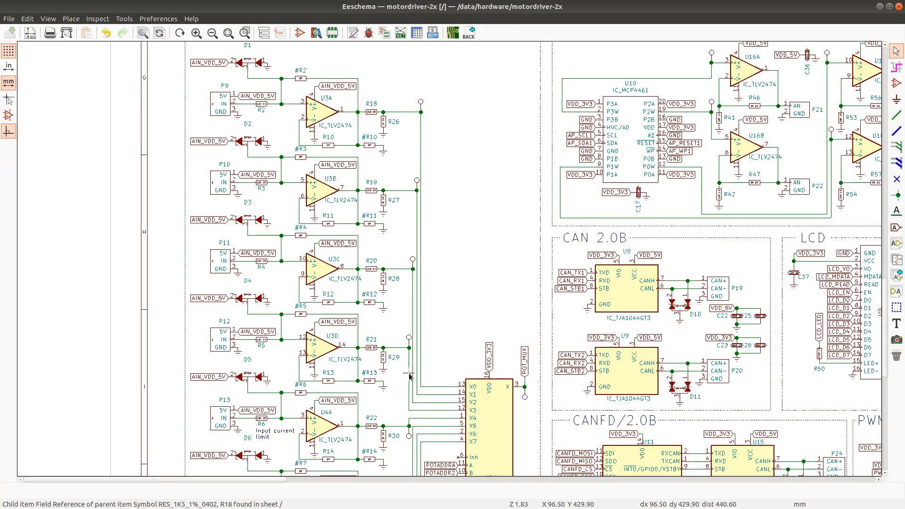
pyautogui.hotkey('alt', 'Tab')
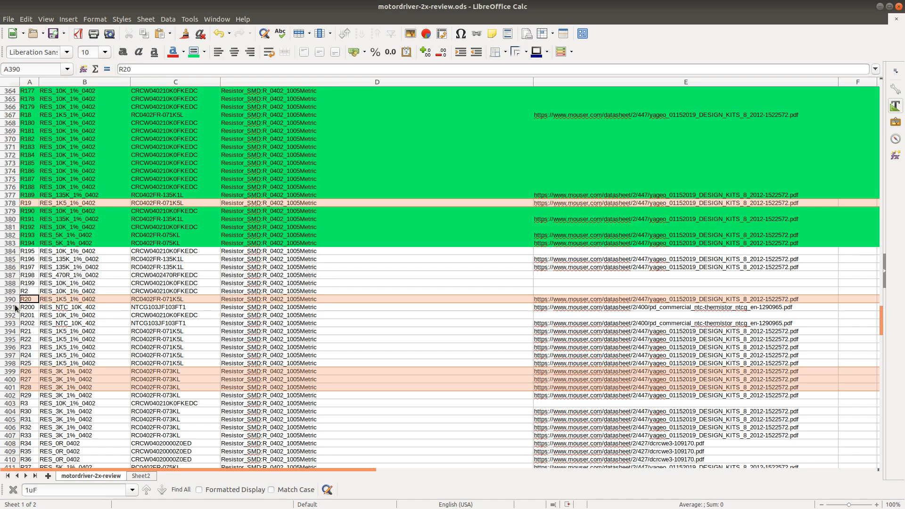
pyautogui.keyDown('ctrl'); pyautogui.click(10, 333); pyautogui.keyUp('ctrl')
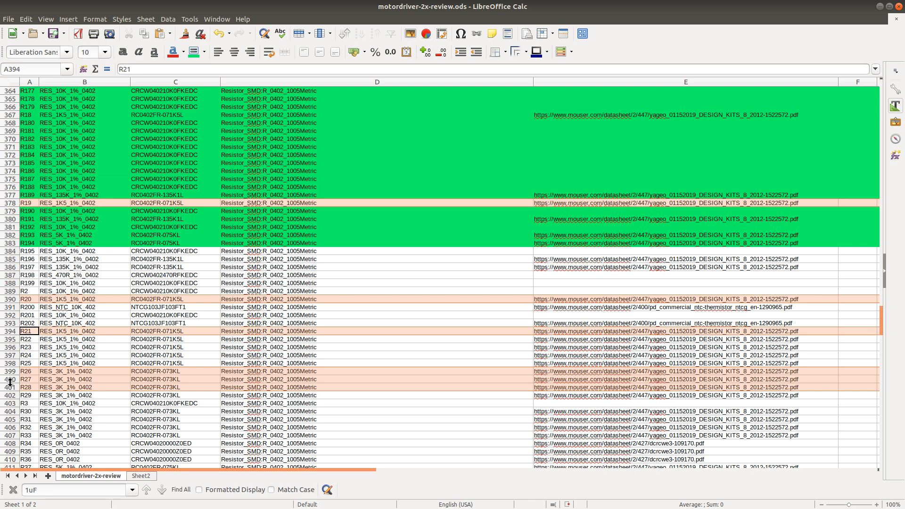
pyautogui.keyDown('ctrl'); pyautogui.click(10, 397); pyautogui.keyUp('ctrl')
# Step: Check the U4A and U4B dividers in Eeschema, and add the R30, R22, R23 and R31 rows to the spreadsheet selection
pyautogui.hotkey('alt', 'Tab')
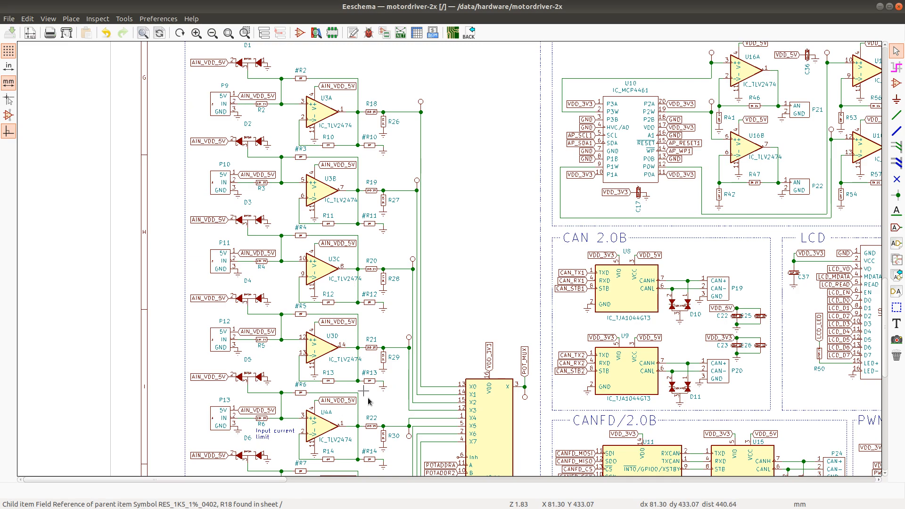
pyautogui.hotkey('alt', 'Tab')
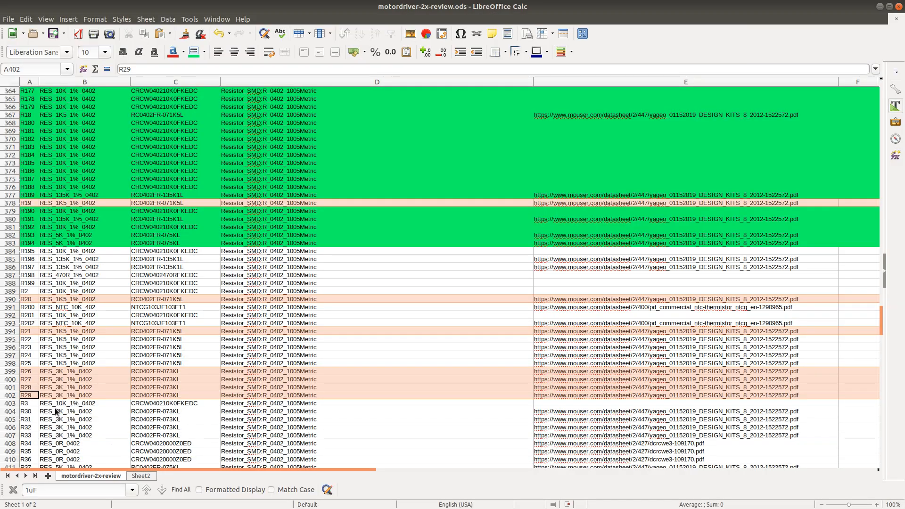
pyautogui.keyDown('ctrl'); pyautogui.click(13, 412); pyautogui.keyUp('ctrl')
pyautogui.keyDown('ctrl'); pyautogui.click(11, 340); pyautogui.keyUp('ctrl')
pyautogui.hotkey('alt', 'Tab')
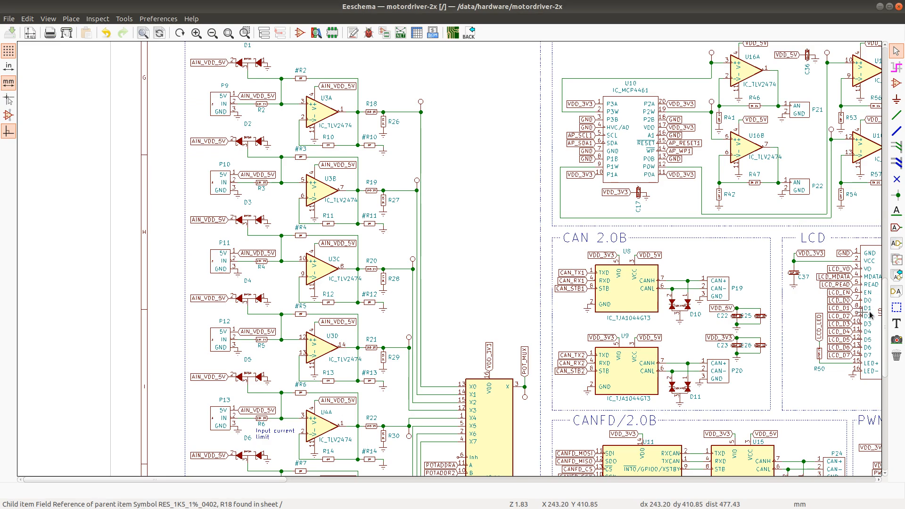
pyautogui.moveTo(885, 311); pyautogui.dragTo(887, 380)
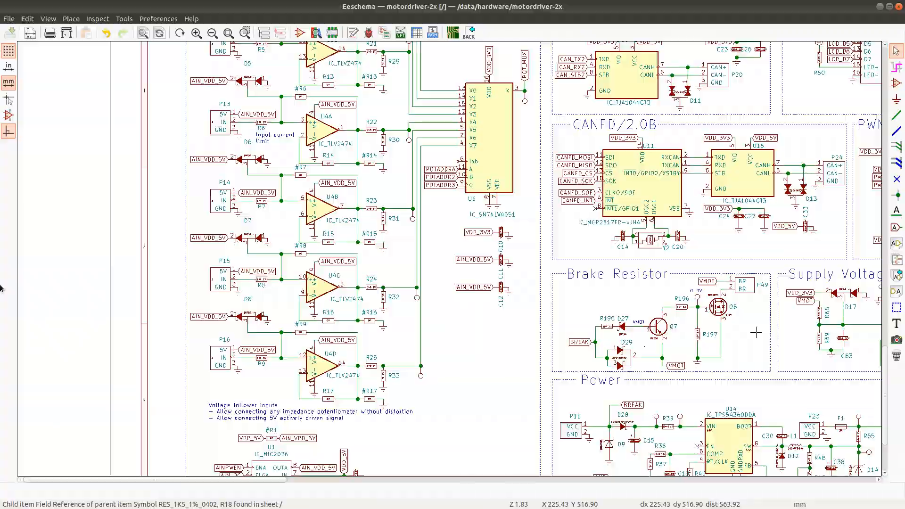
pyautogui.hotkey('alt', 'Tab')
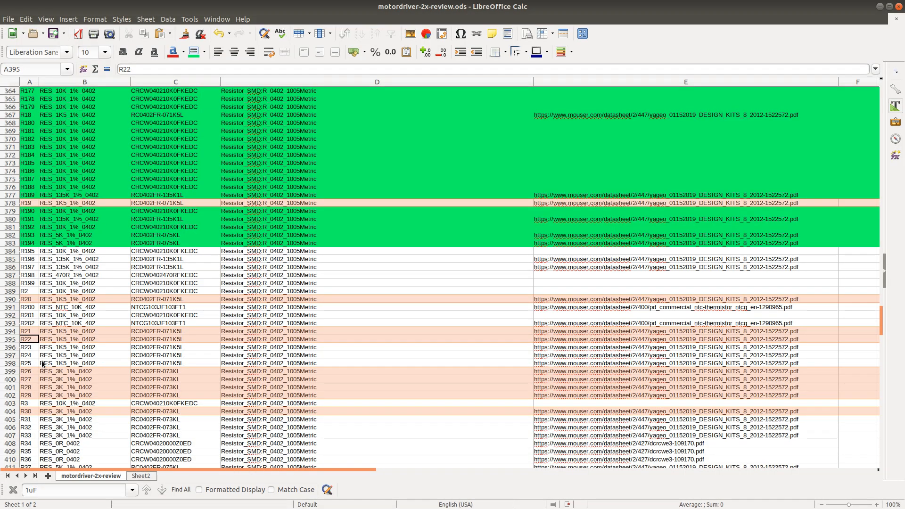
pyautogui.keyDown('ctrl'); pyautogui.click(13, 348); pyautogui.keyUp('ctrl')
pyautogui.keyDown('ctrl'); pyautogui.click(8, 421); pyautogui.keyUp('ctrl')
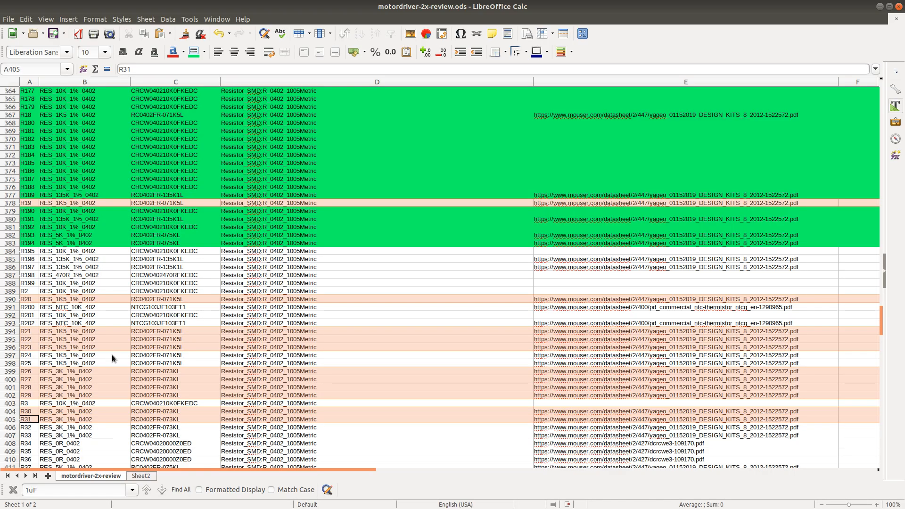
# Step: After checking the U4C and U4D dividers in Eeschema, add the R24, R32, R33 and R25 rows and mark all selected rows green
pyautogui.hotkey('alt', 'Tab')
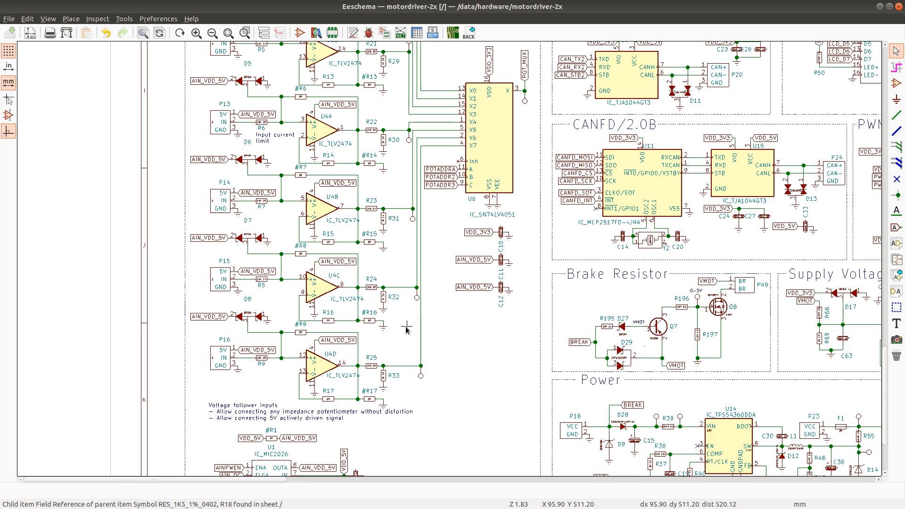
pyautogui.hotkey('alt', 'Tab')
pyautogui.hotkey('alt', 'Tab')
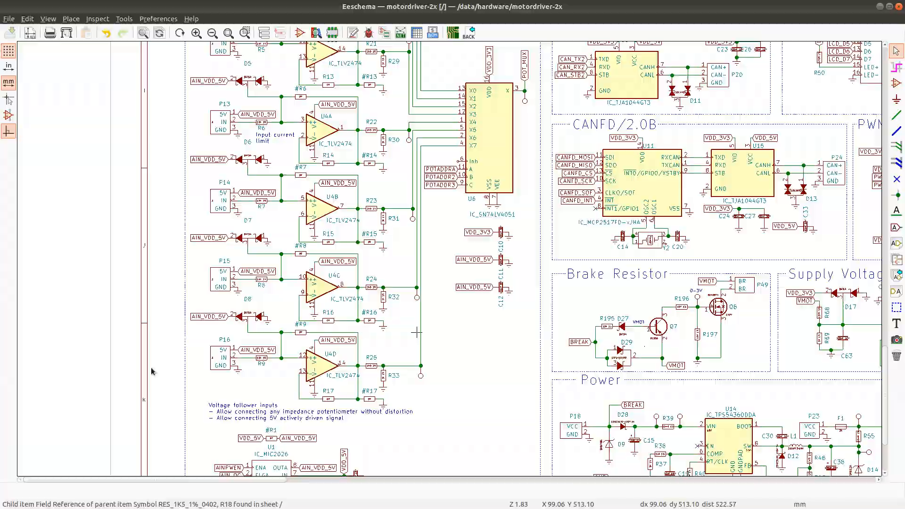
pyautogui.hotkey('alt', 'Tab')
pyautogui.keyDown('ctrl'); pyautogui.click(12, 357); pyautogui.keyUp('ctrl')
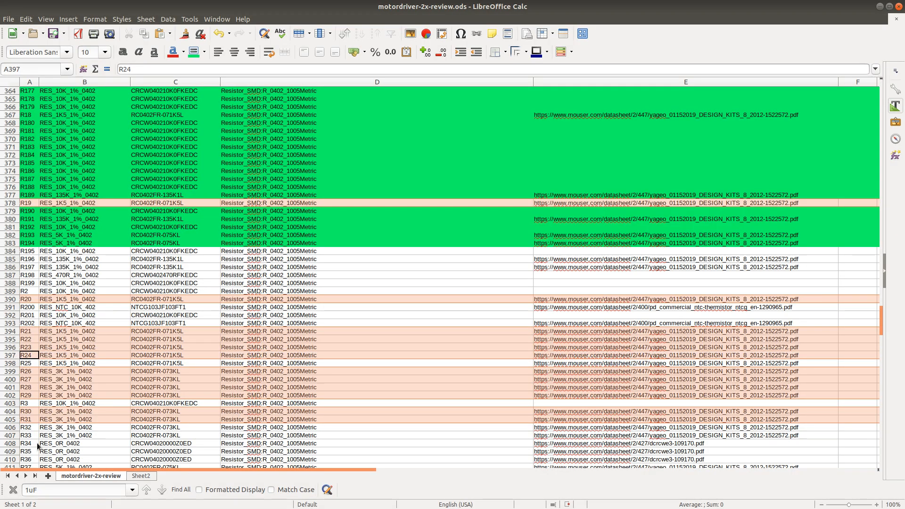
pyautogui.keyDown('ctrl'); pyautogui.click(14, 428); pyautogui.keyUp('ctrl')
pyautogui.keyDown('ctrl'); pyautogui.click(7, 436); pyautogui.keyUp('ctrl')
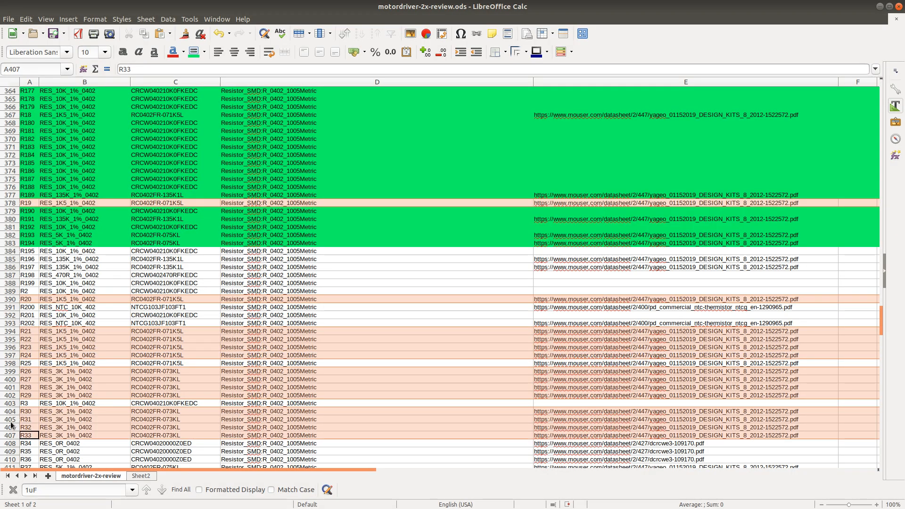
pyautogui.keyDown('ctrl'); pyautogui.click(11, 365); pyautogui.keyUp('ctrl')
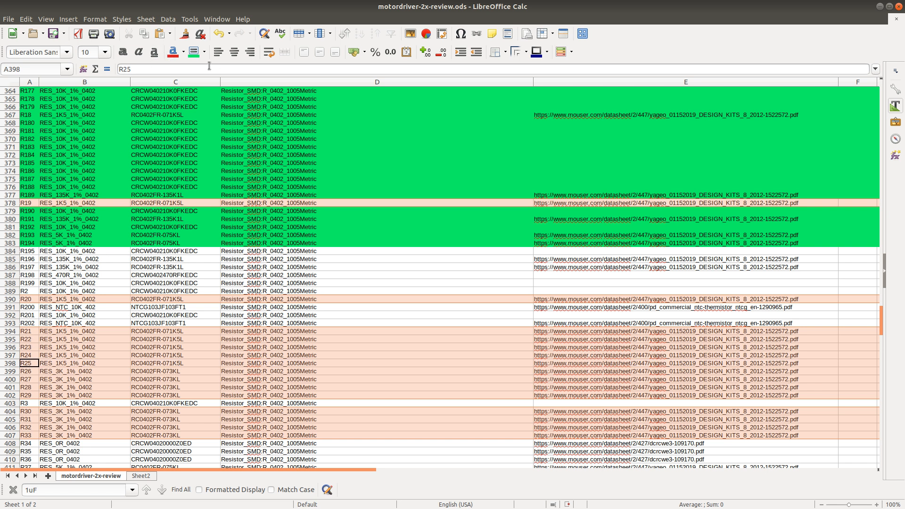
pyautogui.click(193, 51)
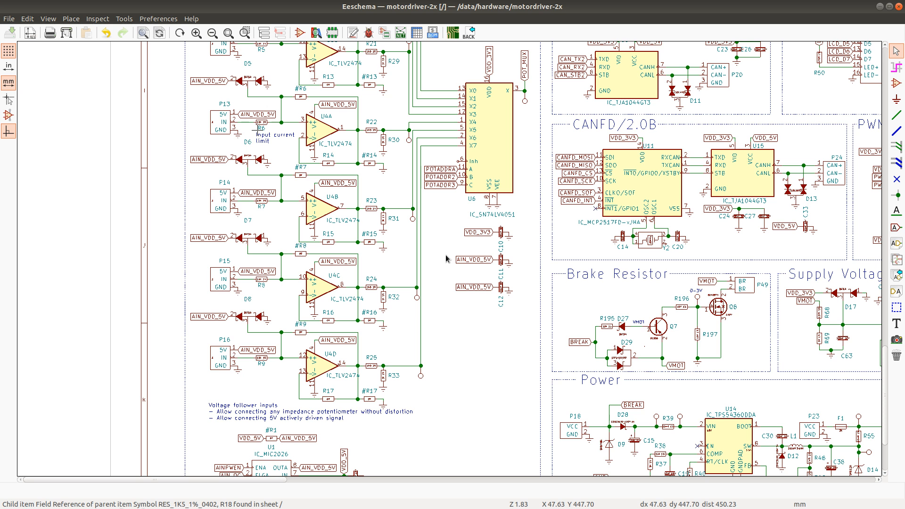
# Step: Examine the input current limit resistors from R2 onward in the Analog IN 5V block in Eeschema, comparing them with the review spreadsheet
pyautogui.scroll(3, 258, 133)
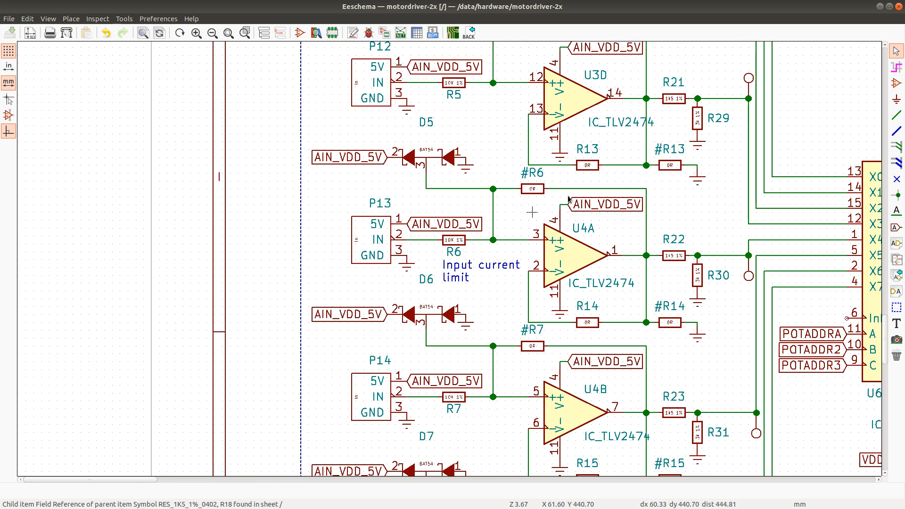
pyautogui.scroll(-2, 444, 259)
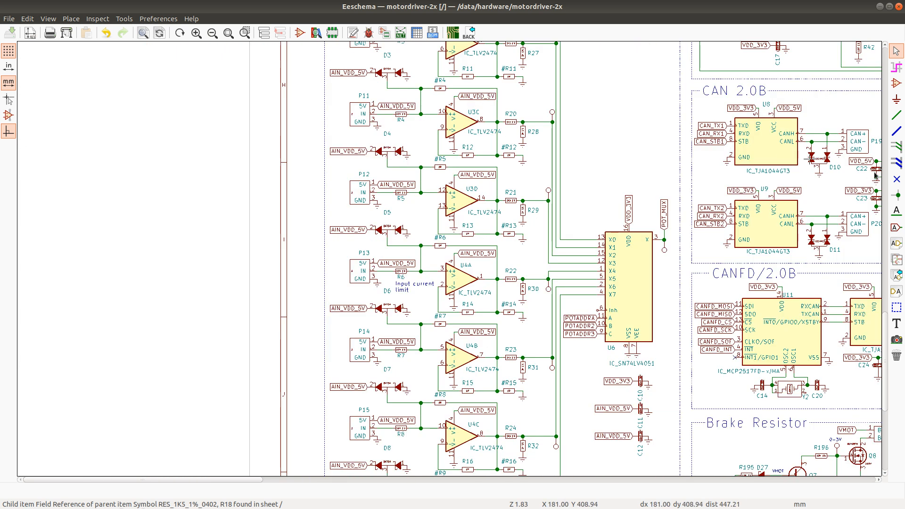
pyautogui.moveTo(889, 331); pyautogui.dragTo(889, 293)
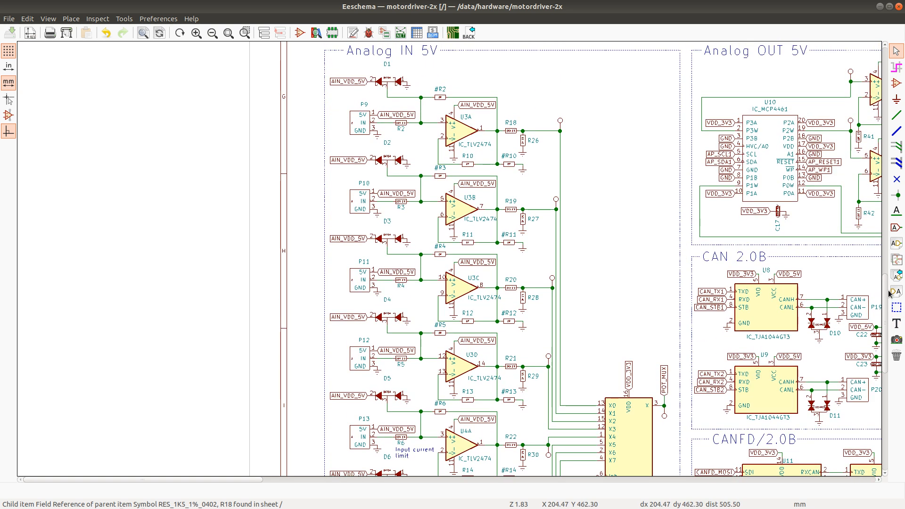
pyautogui.hotkey('alt', 'Tab')
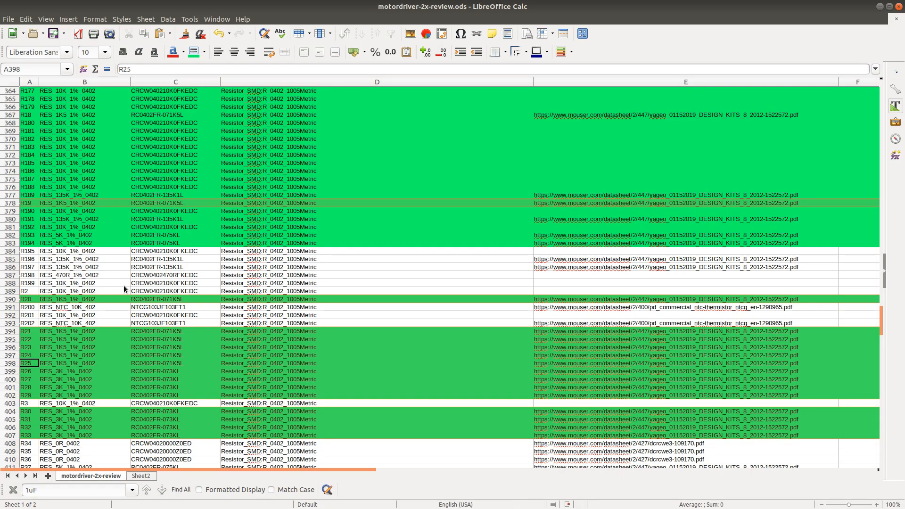
pyautogui.hotkey('alt', 'Tab')
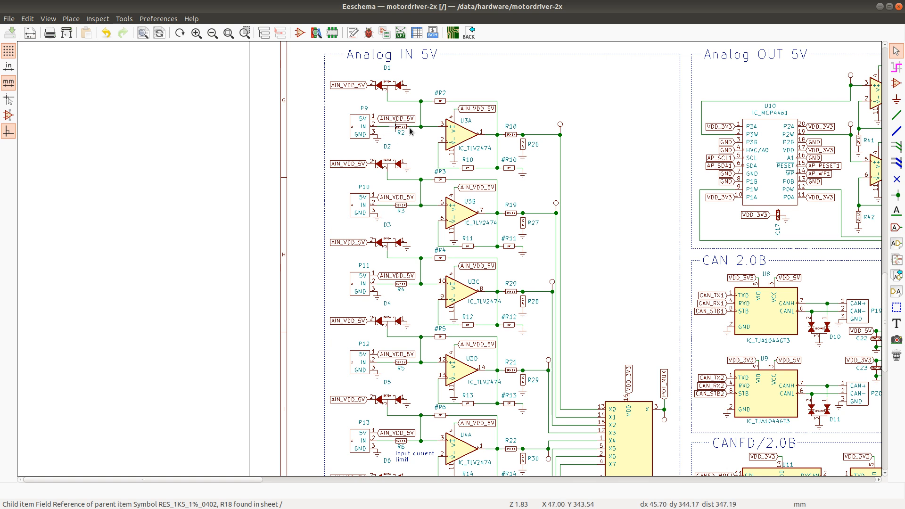
pyautogui.moveTo(886, 323); pyautogui.dragTo(889, 329)
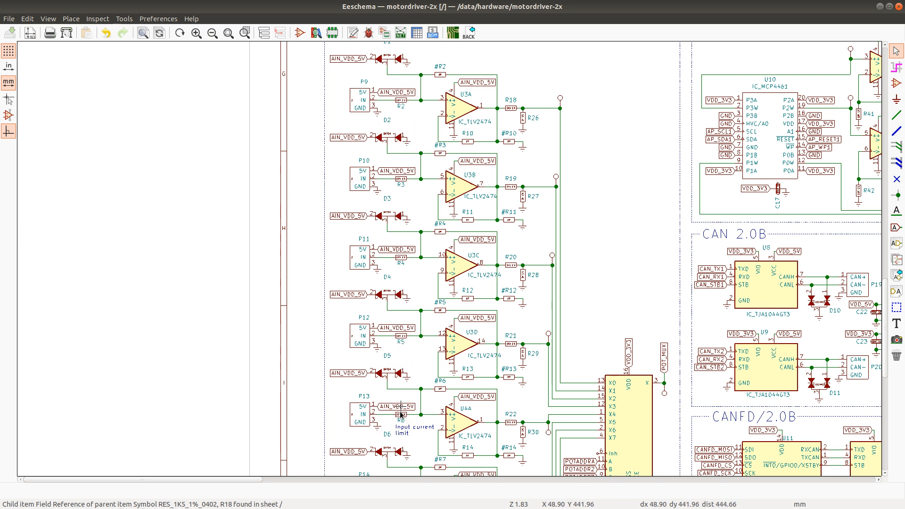
pyautogui.moveTo(884, 301); pyautogui.dragTo(880, 335)
# Step: Return to the review spreadsheet in LibreOffice Calc and select the R2, R3, R4, R5 and R6 rows together
pyautogui.hotkey('alt', 'Tab')
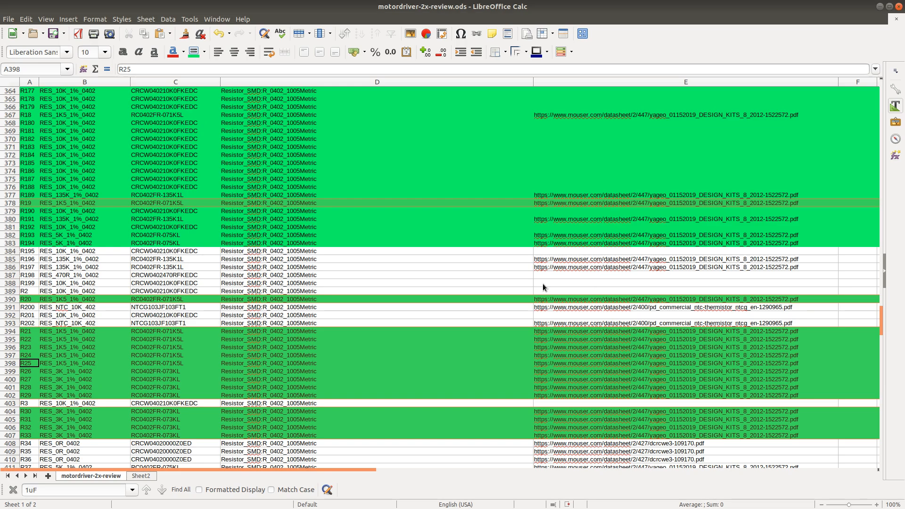
pyautogui.click(7, 294)
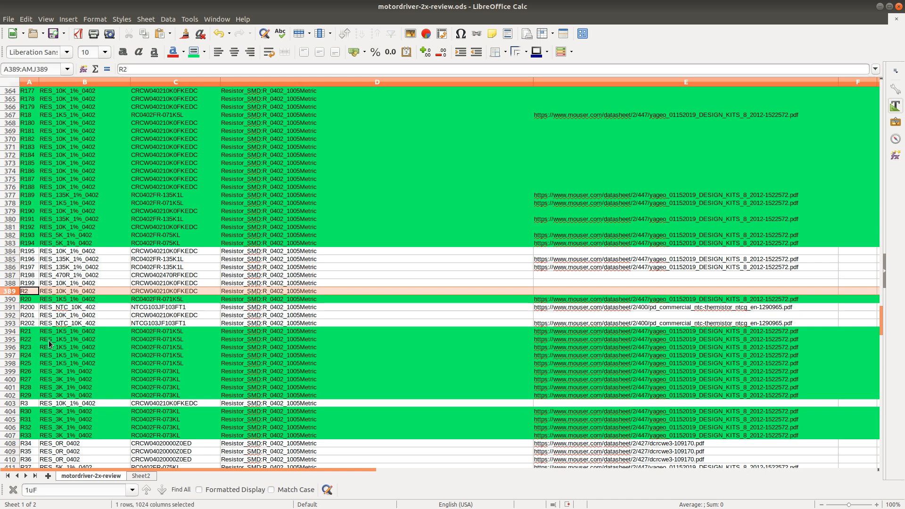
pyautogui.scroll(-2, 34, 358)
pyautogui.click(13, 359)
pyautogui.scroll(-3, 13, 360)
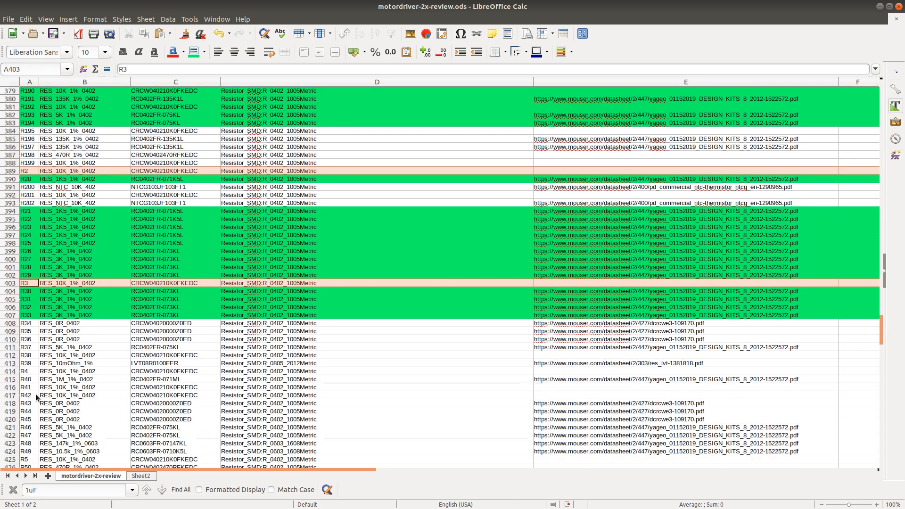
pyautogui.click(11, 372)
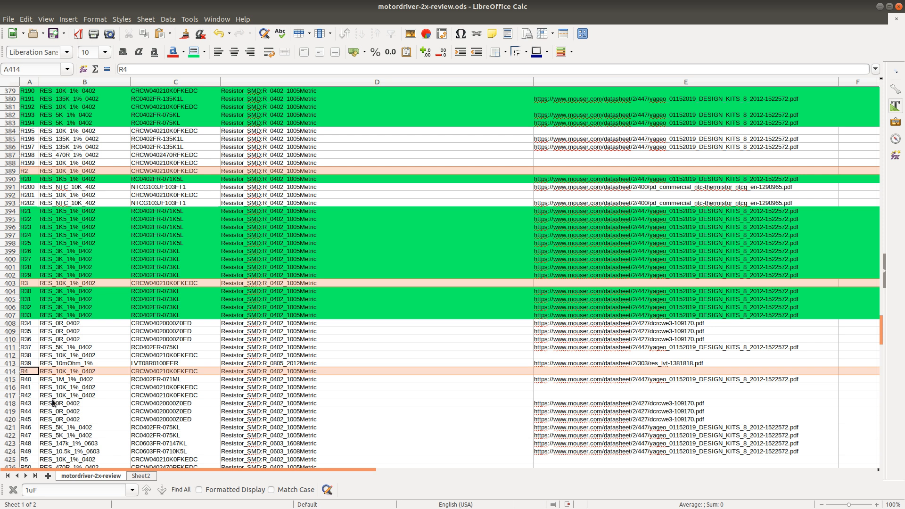
pyautogui.scroll(-5, 2, 333)
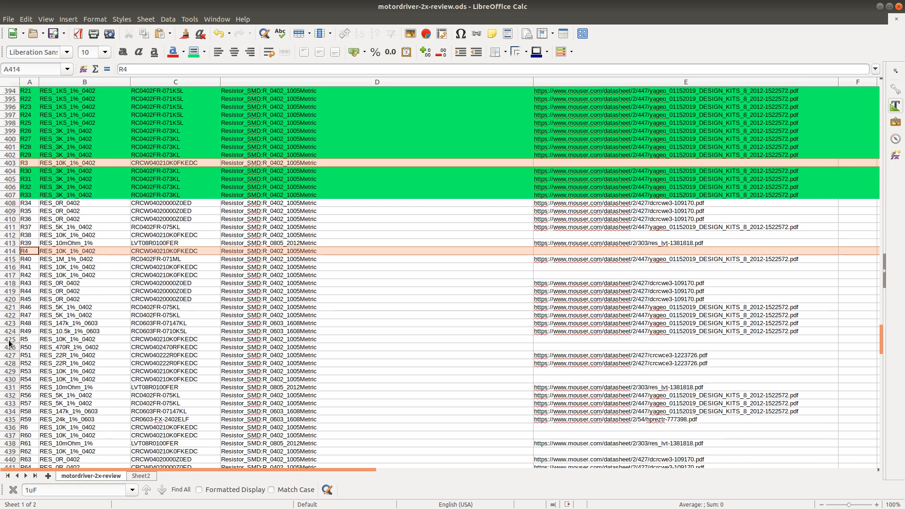
pyautogui.click(11, 339)
pyautogui.click(16, 427)
# Step: Add the R7 and R8 rows to the selection and mark all the selected resistor rows green
pyautogui.scroll(-3, 49, 410)
pyautogui.scroll(-1, 49, 410)
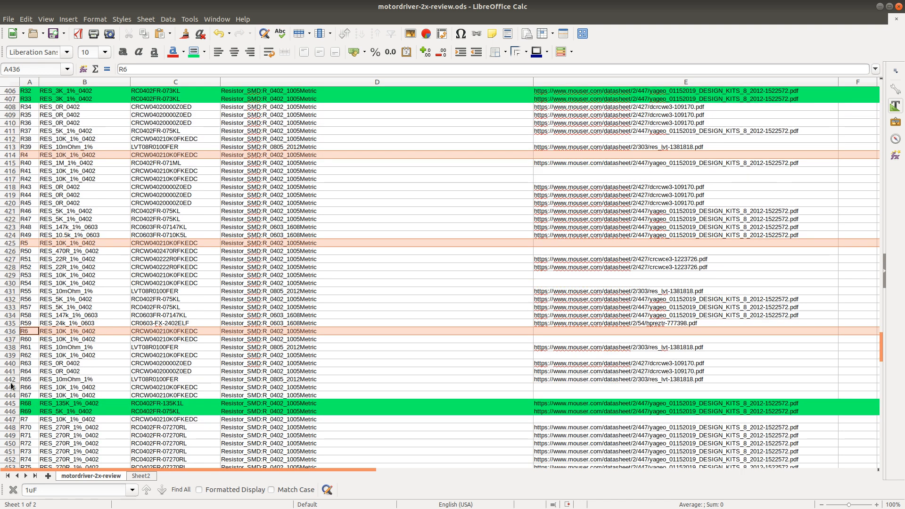
pyautogui.click(17, 420)
pyautogui.scroll(-4, 32, 388)
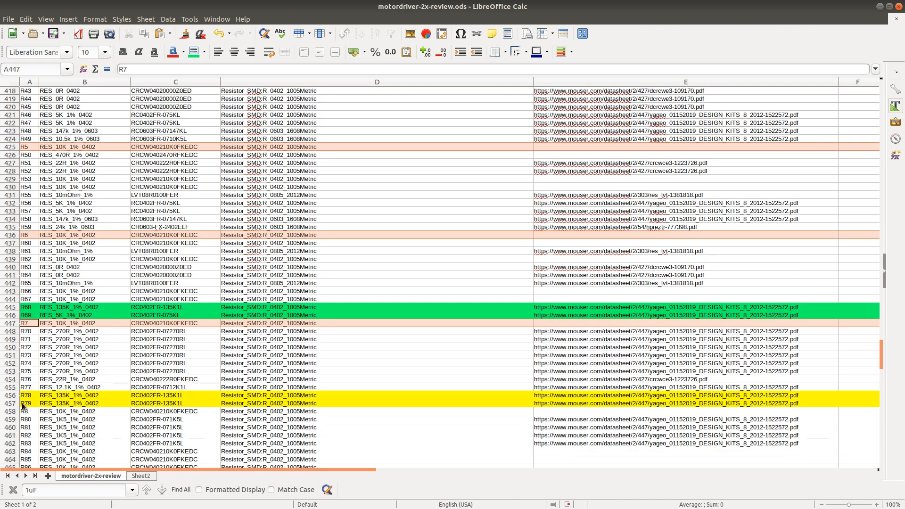
pyautogui.click(14, 413)
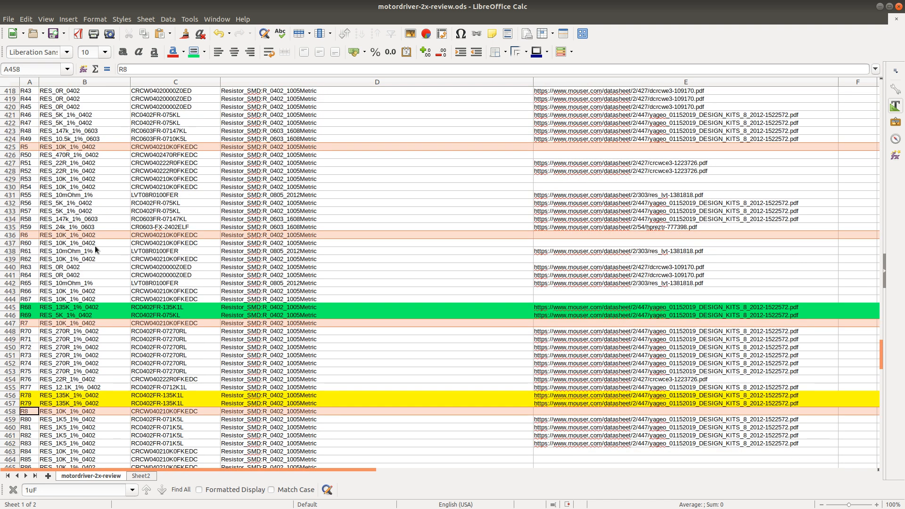
pyautogui.click(189, 56)
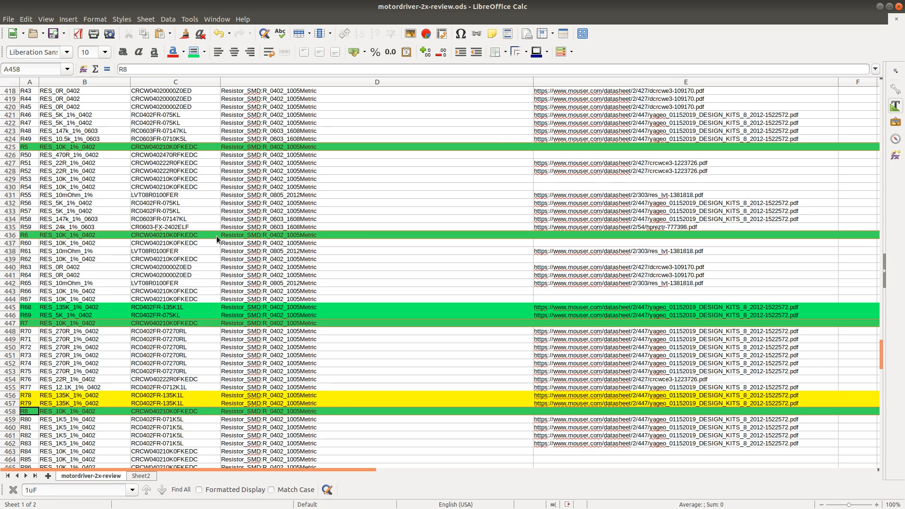
# Step: Examine the Analog IN 5V block in Eeschema, and look through the review spreadsheet's resistor rows for ones not yet marked
pyautogui.hotkey('alt', 'Tab')
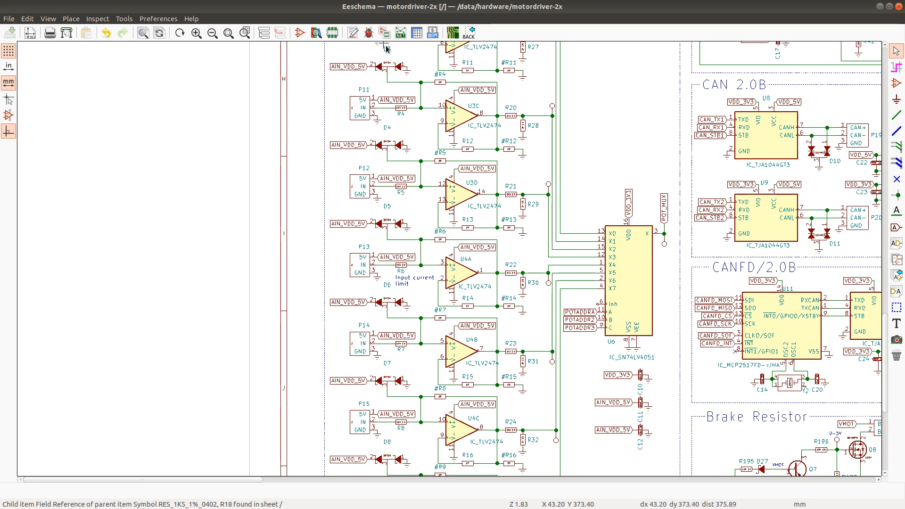
pyautogui.moveTo(884, 327); pyautogui.dragTo(894, 267)
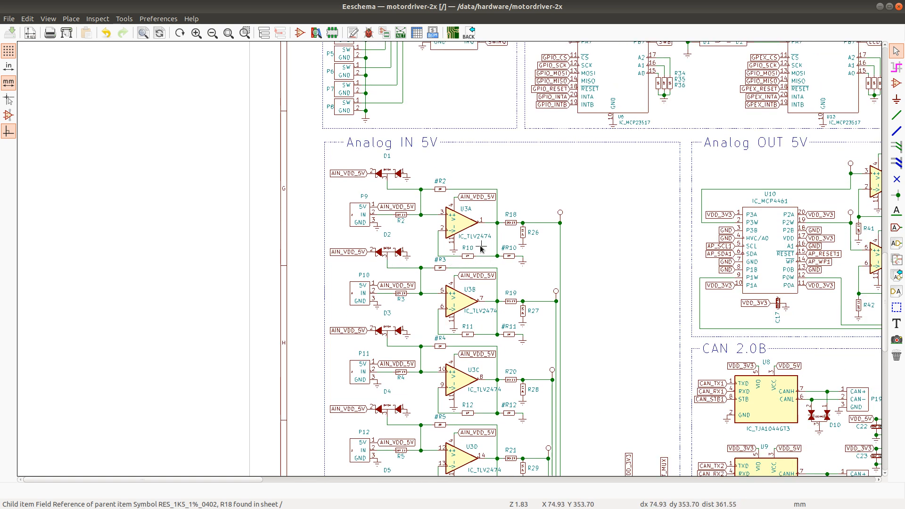
pyautogui.scroll(3, 480, 249)
pyautogui.hotkey('alt', 'Tab')
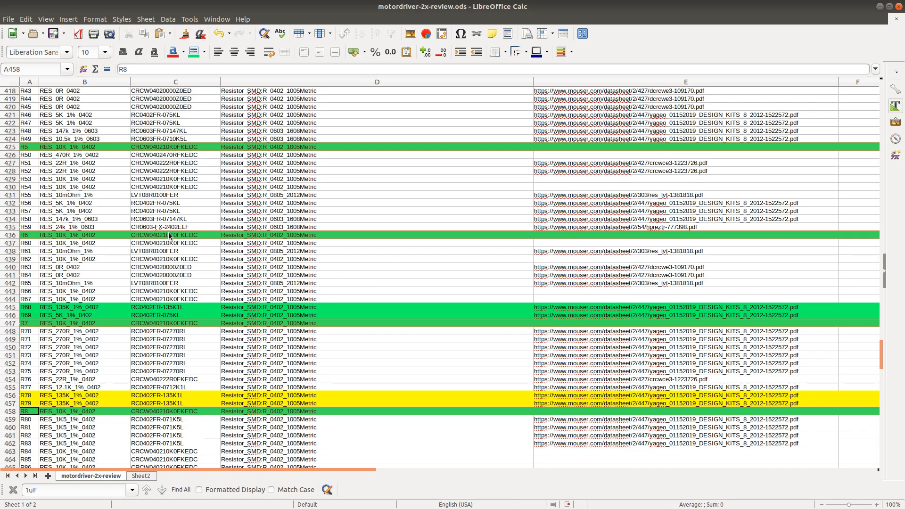
pyautogui.scroll(8, 71, 230)
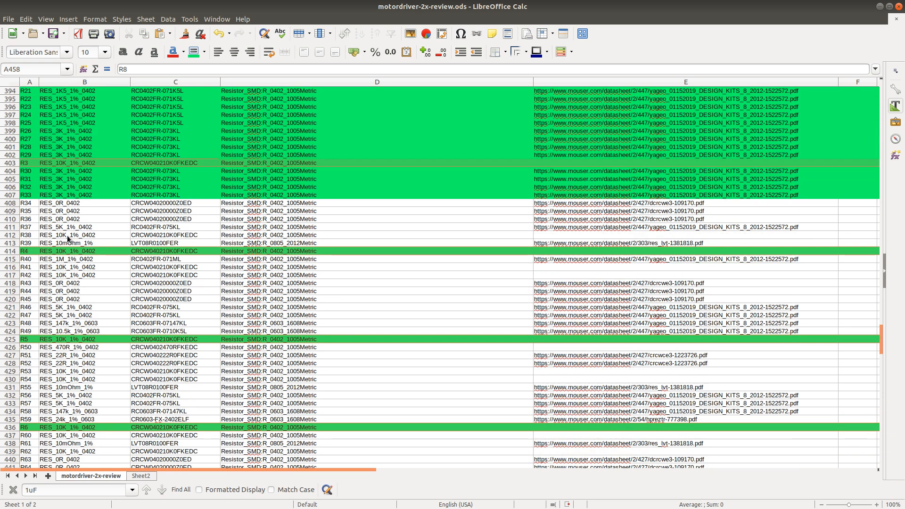
pyautogui.scroll(11, 67, 235)
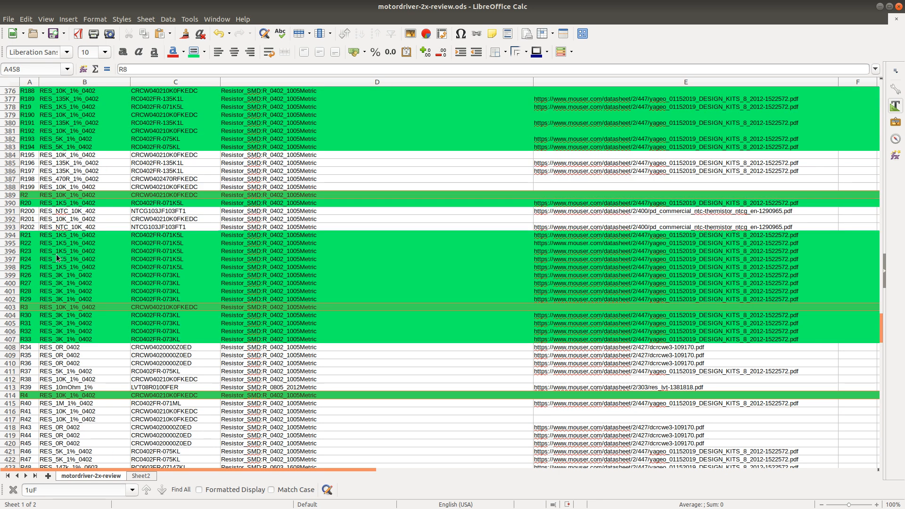
pyautogui.scroll(20, 56, 257)
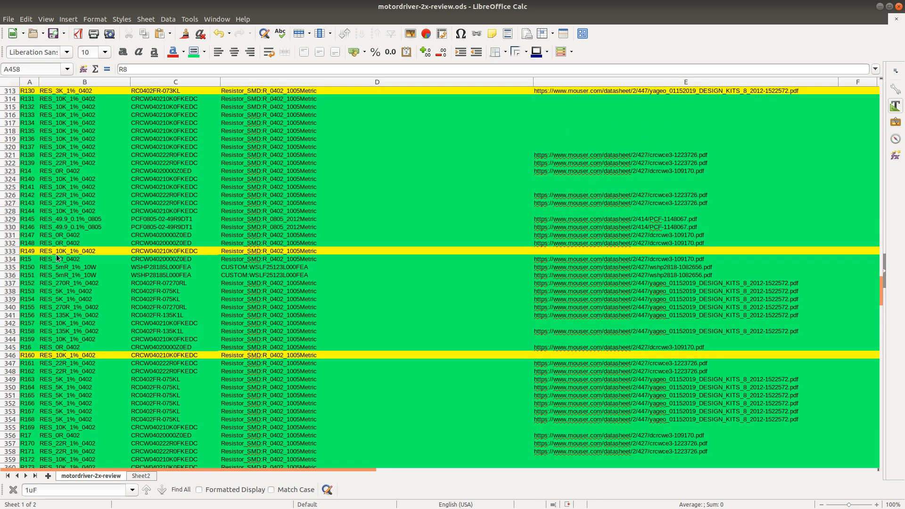
pyautogui.scroll(6, 55, 257)
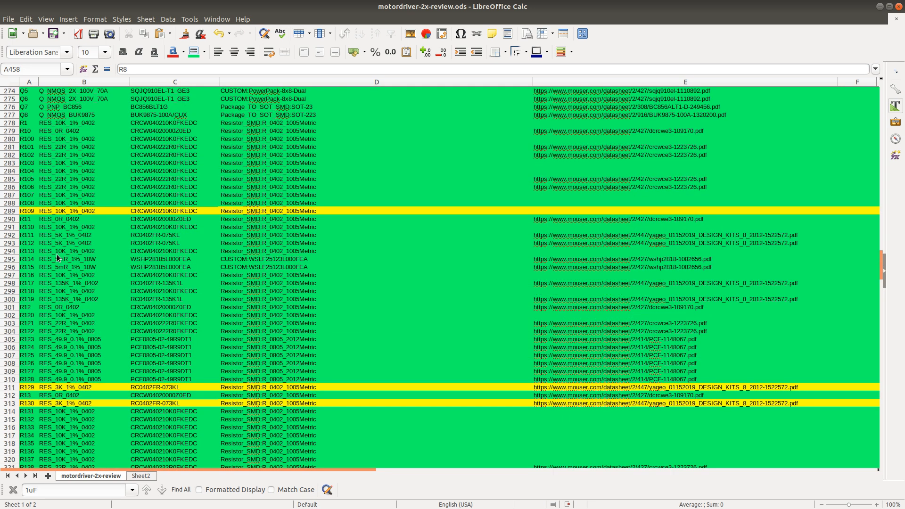
pyautogui.scroll(-14, 56, 254)
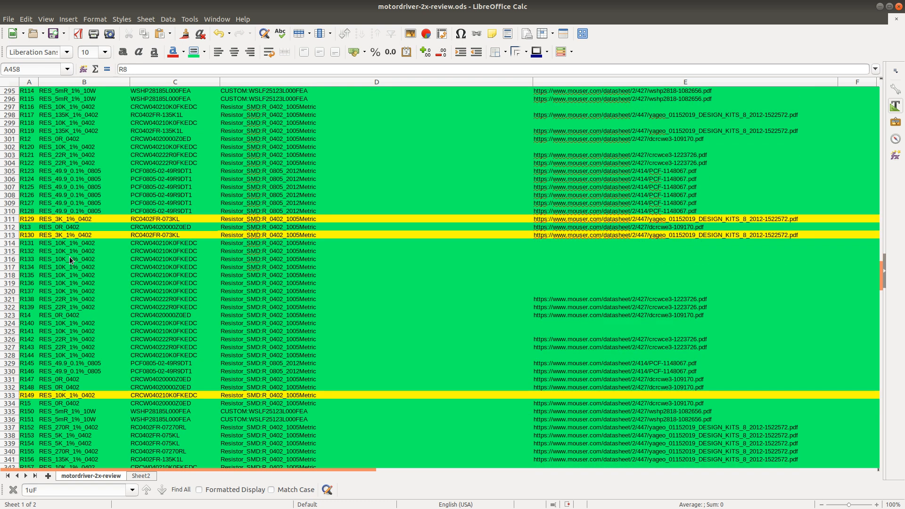
pyautogui.scroll(-16, 69, 259)
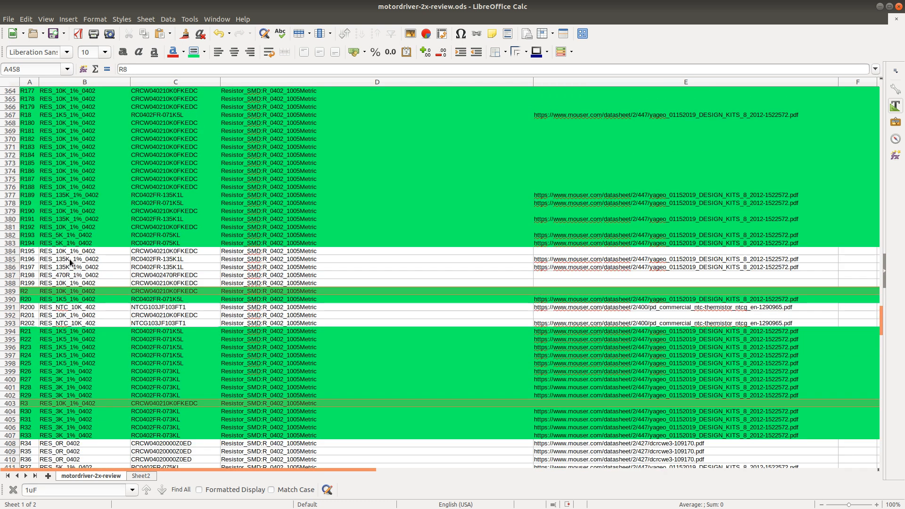
# Step: Compare the Analog IN 5V block in Eeschema with the unmarked spreadsheet rows from R195 onward in LibreOffice Calc
pyautogui.hotkey('alt', 'Tab')
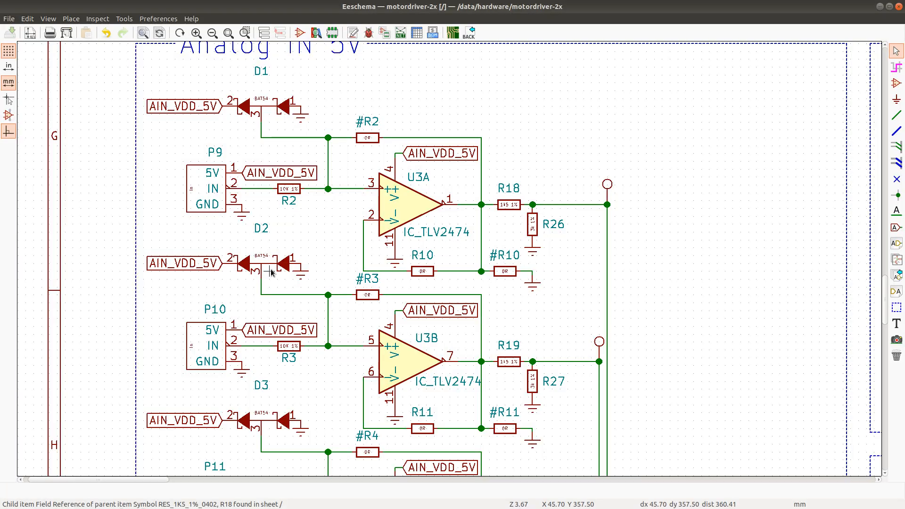
pyautogui.scroll(-4, 446, 281)
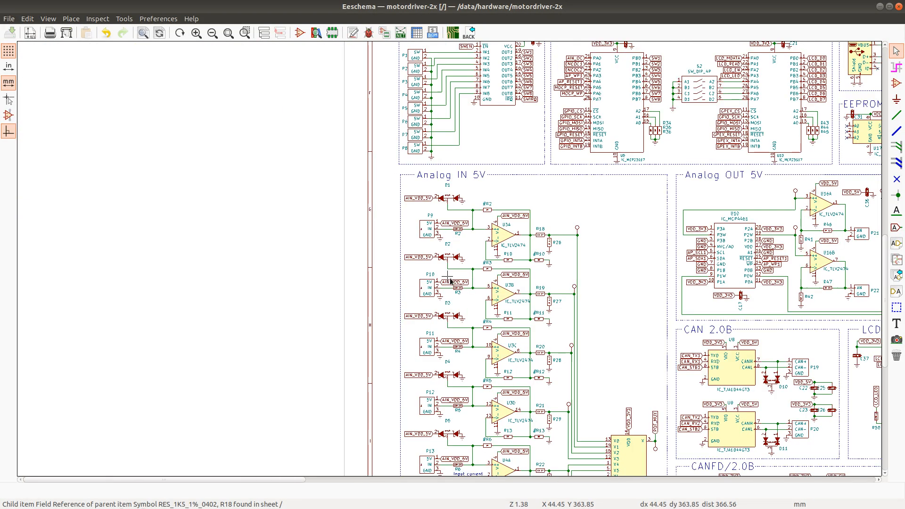
pyautogui.scroll(1, 523, 266)
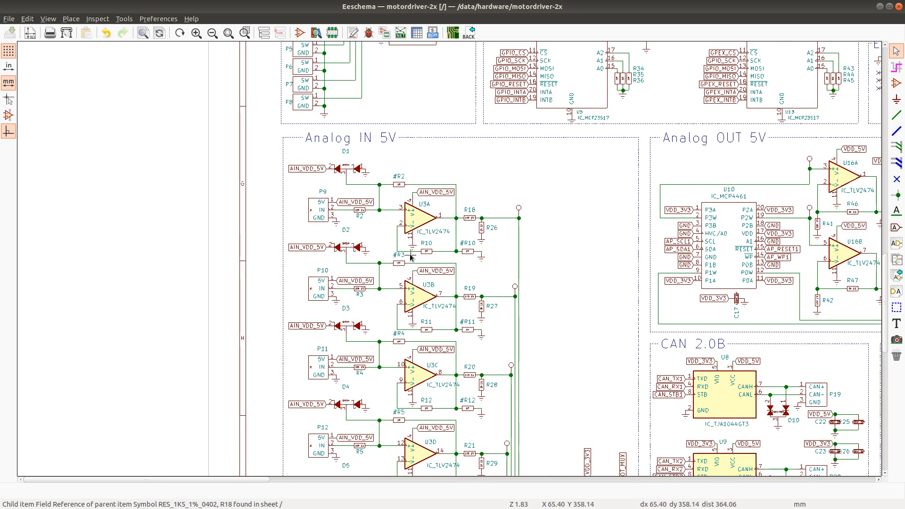
pyautogui.hotkey('alt', 'Tab')
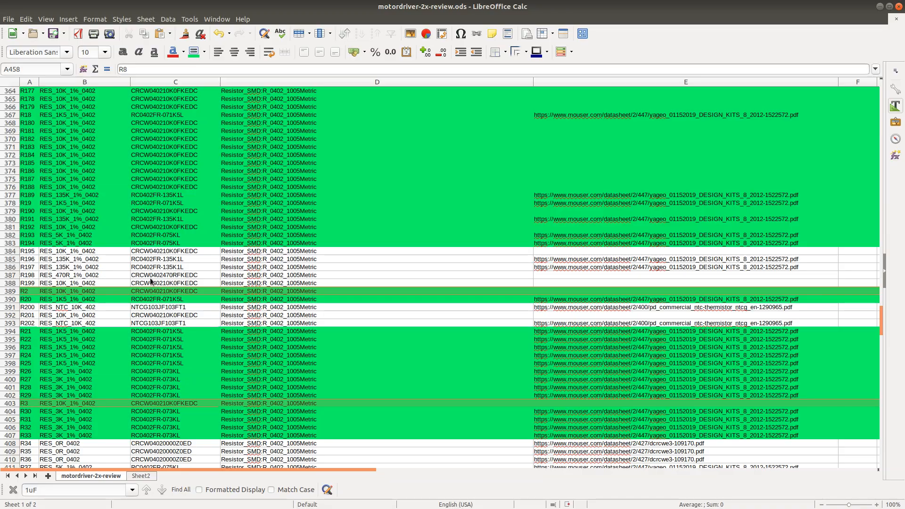
pyautogui.hotkey('alt', 'Tab')
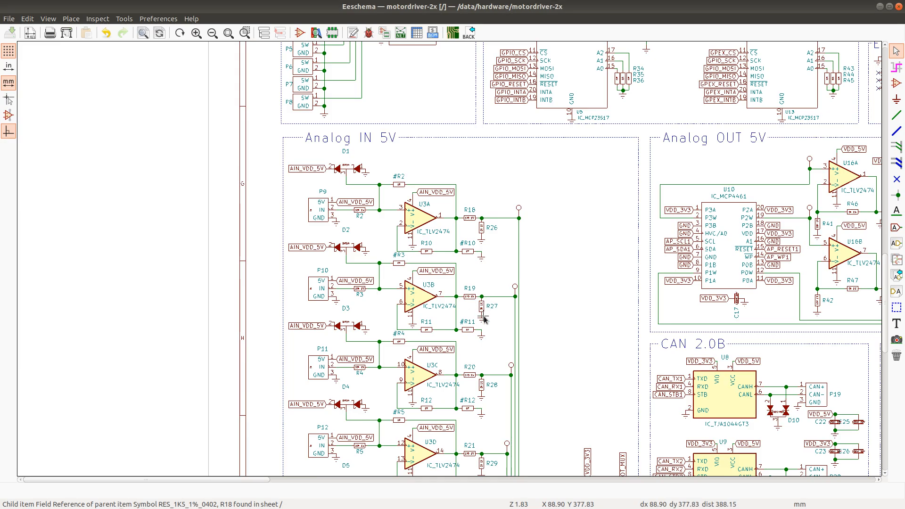
pyautogui.hotkey('alt', 'Tab')
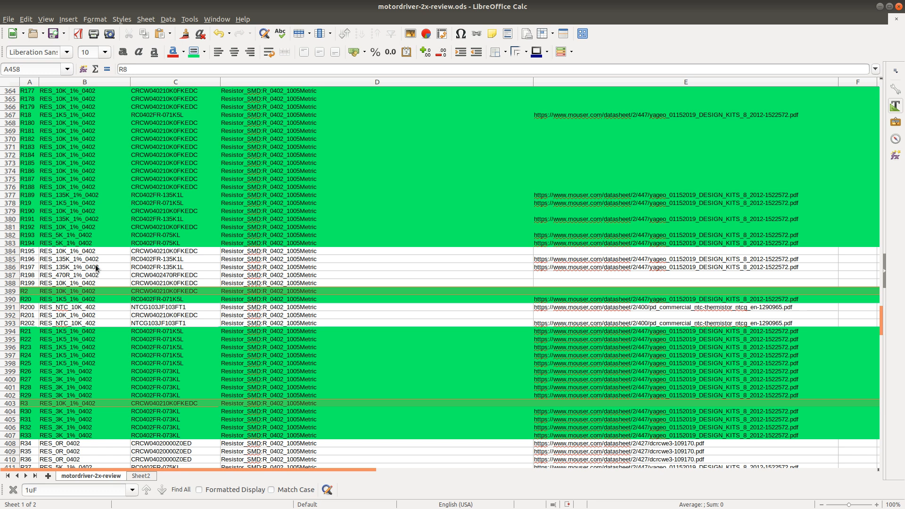
pyautogui.hotkey('alt', 'Tab')
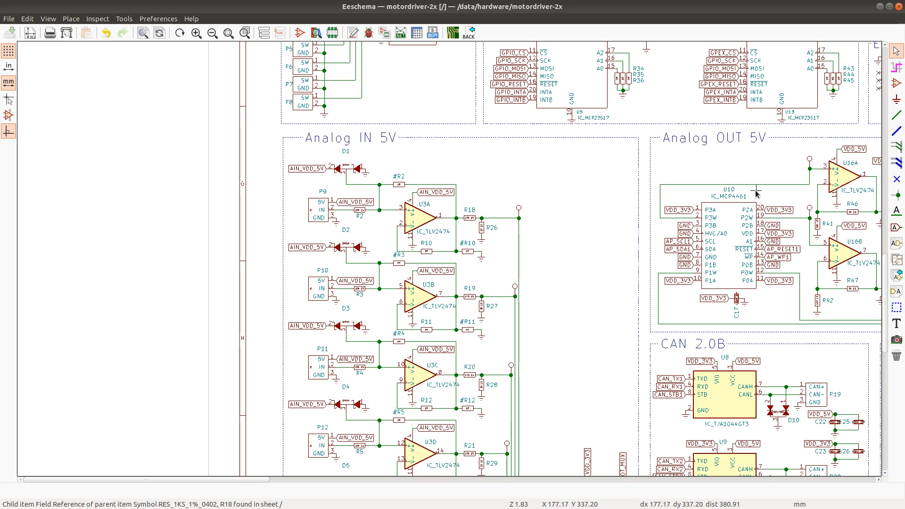
# Step: Search the Eeschema schematic for R195 and check it in the Brake Resistor block
pyautogui.hotkey('ctrl', 'f')
pyautogui.write('R')
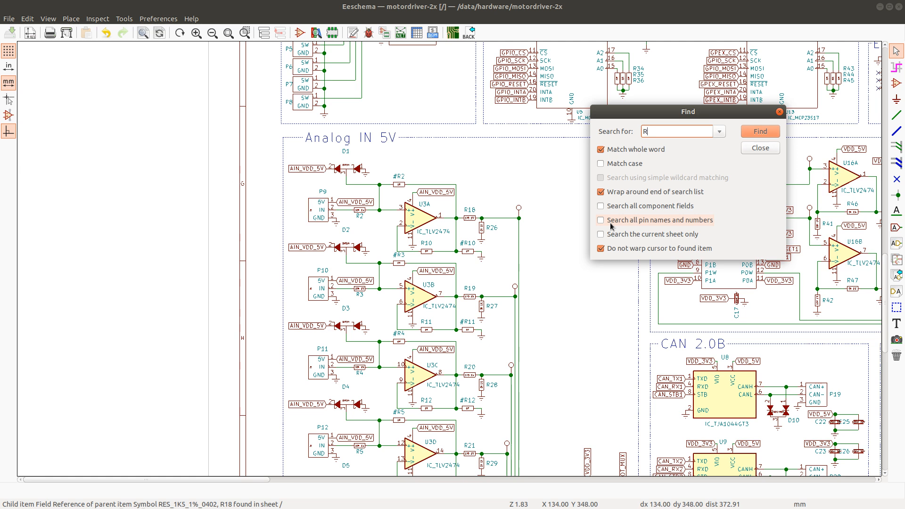
pyautogui.write('195')
pyautogui.press('Return')
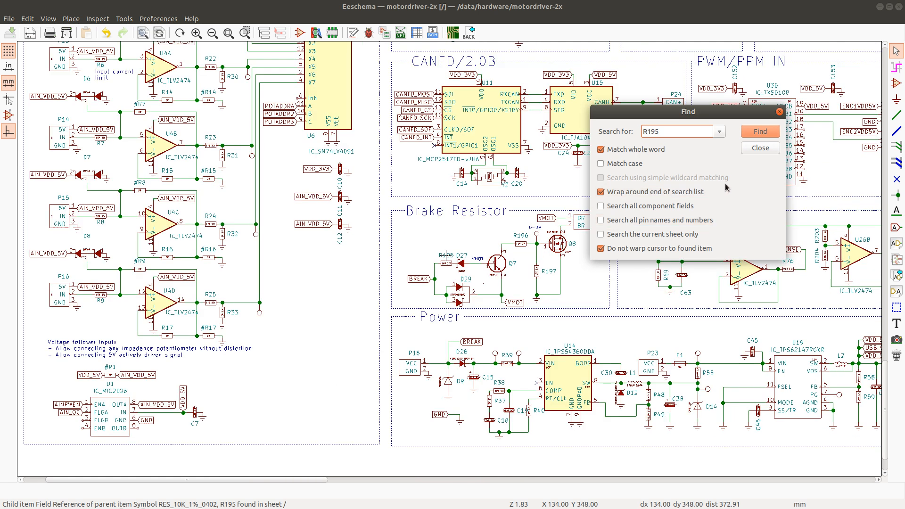
pyautogui.click(769, 149)
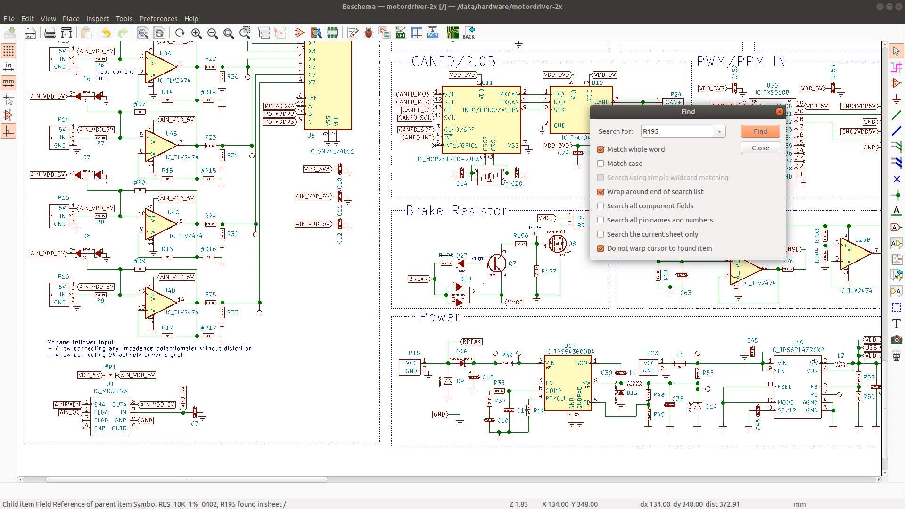
# Step: Mark the R195 row green in the review spreadsheet in LibreOffice Calc
pyautogui.hotkey('alt', 'Tab')
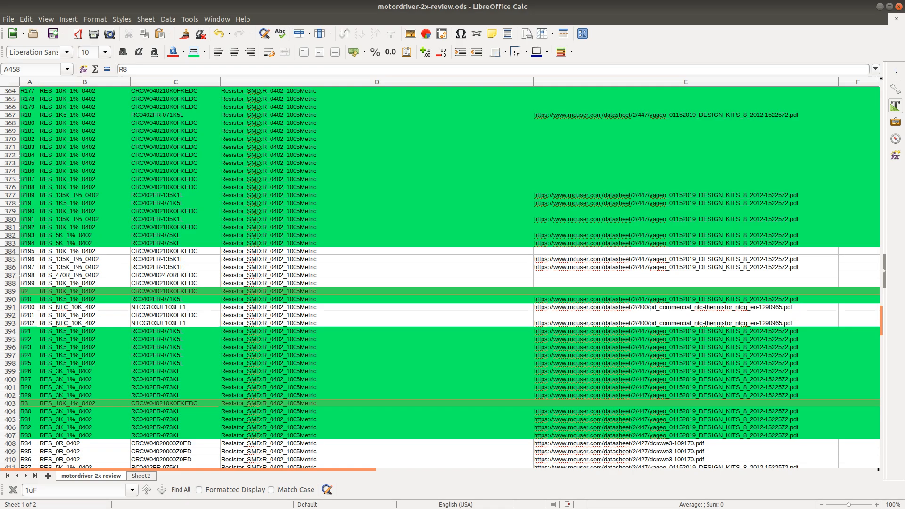
pyautogui.click(12, 254)
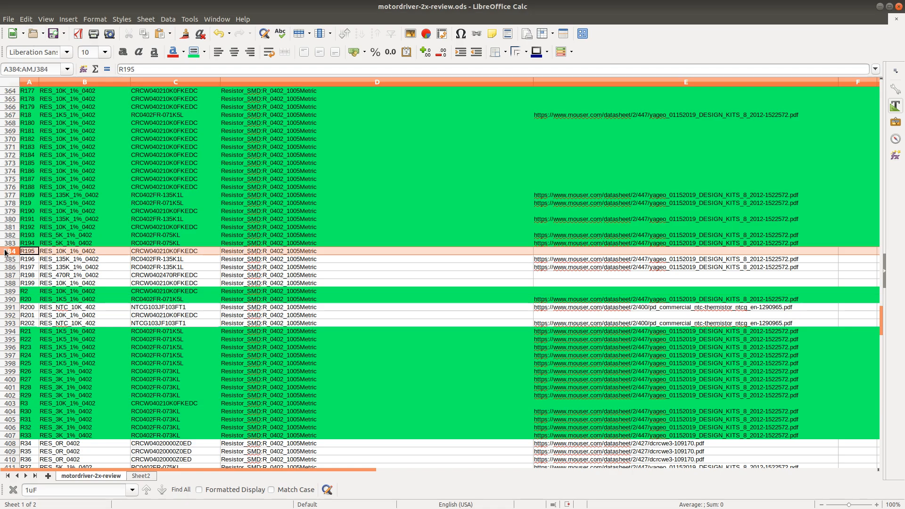
pyautogui.click(194, 52)
# Step: Search the Eeschema schematic for R196 and examine the Brake Resistor circuit around it up close
pyautogui.hotkey('alt', 'Tab')
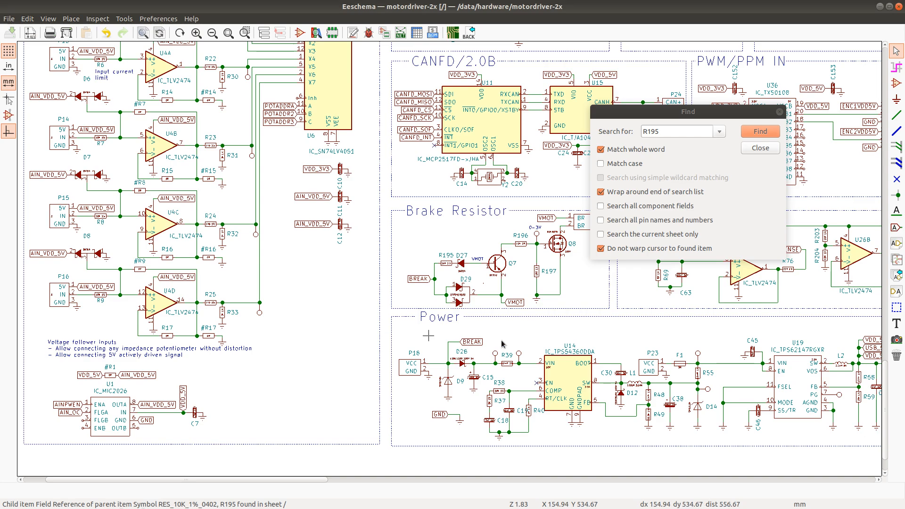
pyautogui.click(662, 131)
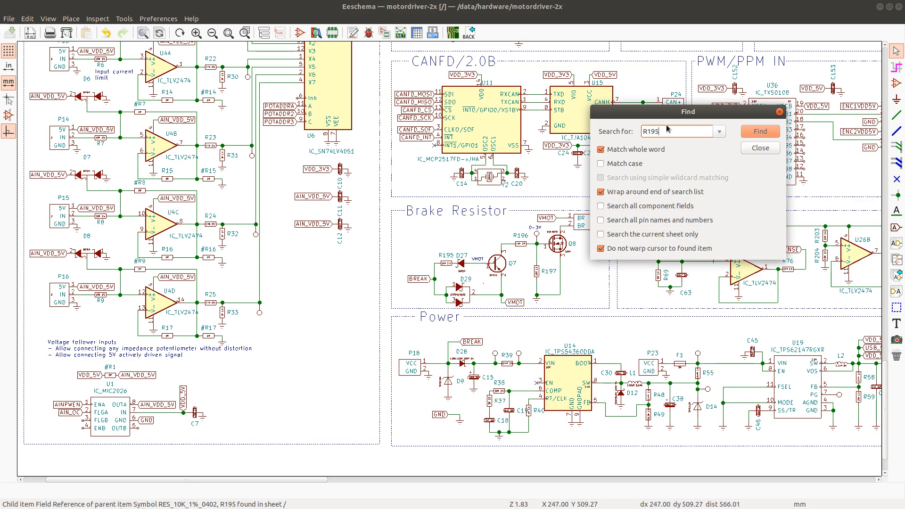
pyautogui.press('Return')
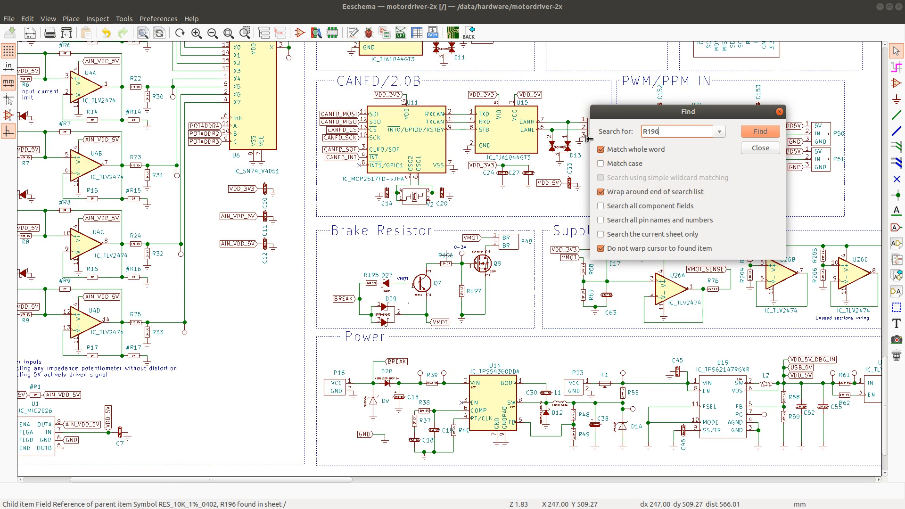
pyautogui.scroll(5, 446, 258)
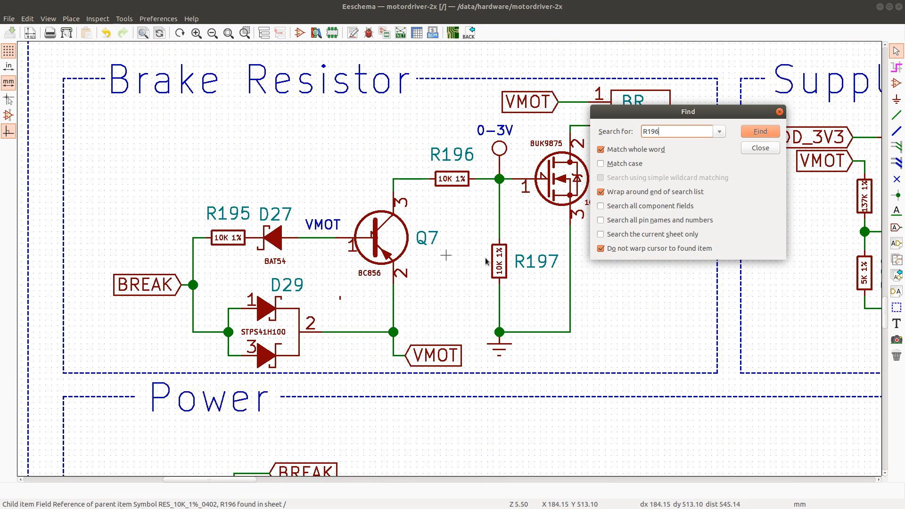
# Step: Select the R196 and R197 rows in LibreOffice Calc, recheck both resistors in Eeschema, and mark the rows green
pyautogui.hotkey('alt', 'Tab')
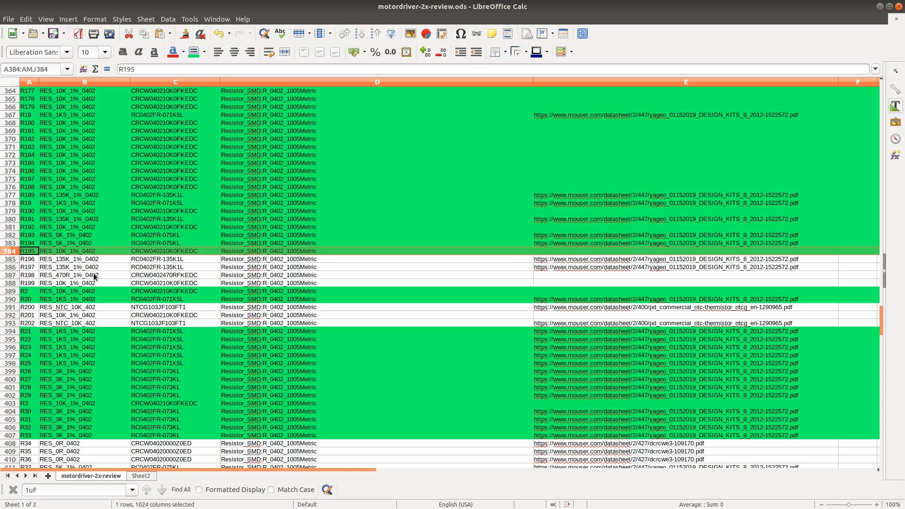
pyautogui.click(11, 261)
pyautogui.keyDown('shift'); pyautogui.click(6, 268); pyautogui.keyUp('shift')
pyautogui.hotkey('alt', 'Tab')
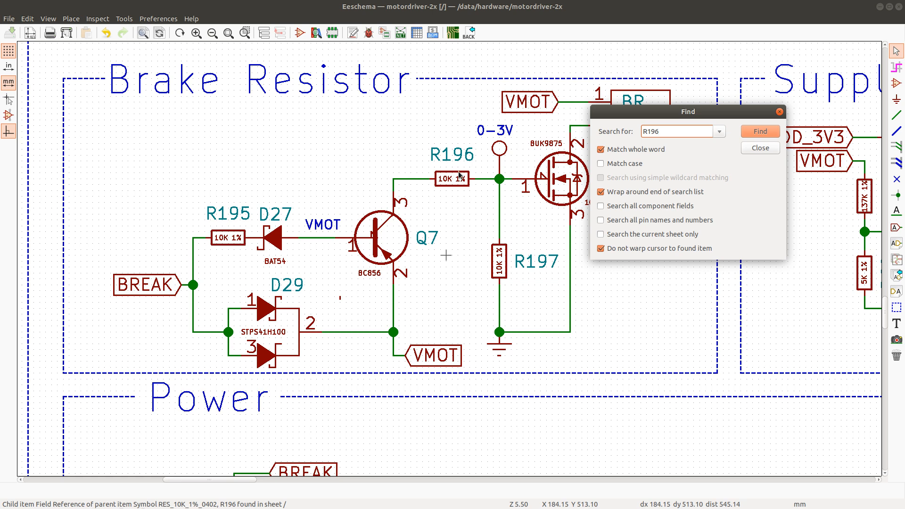
pyautogui.hotkey('alt', 'Tab')
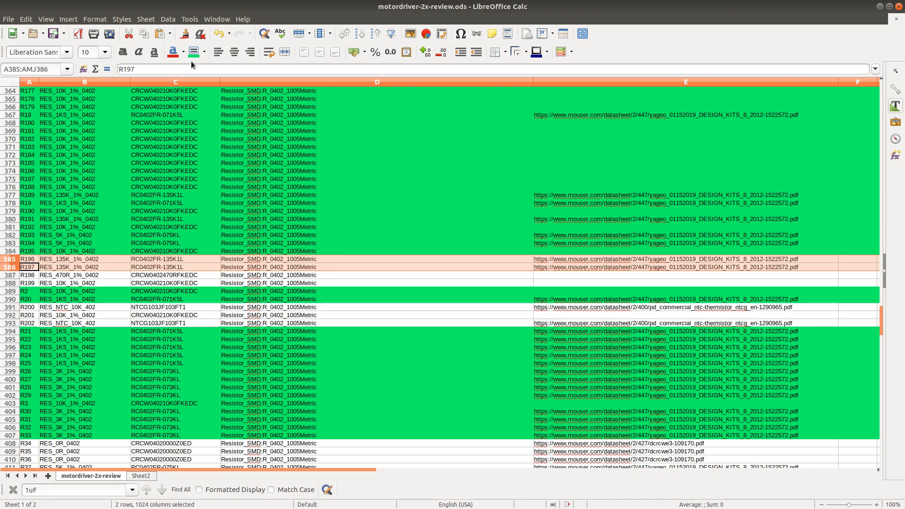
pyautogui.click(192, 52)
# Step: Search the Eeschema schematic for R198 and R199 in turn, checking each resistor against its spreadsheet row
pyautogui.hotkey('alt', 'Tab')
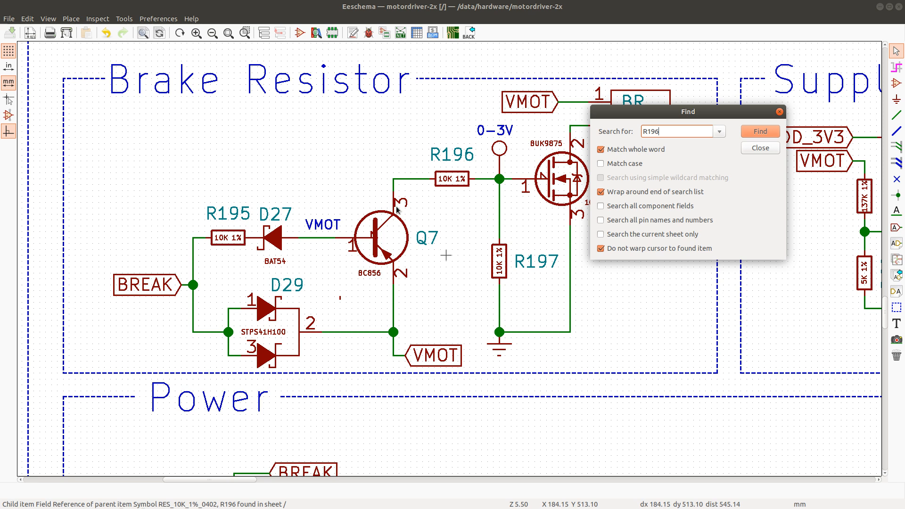
pyautogui.hotkey('alt', 'Tab')
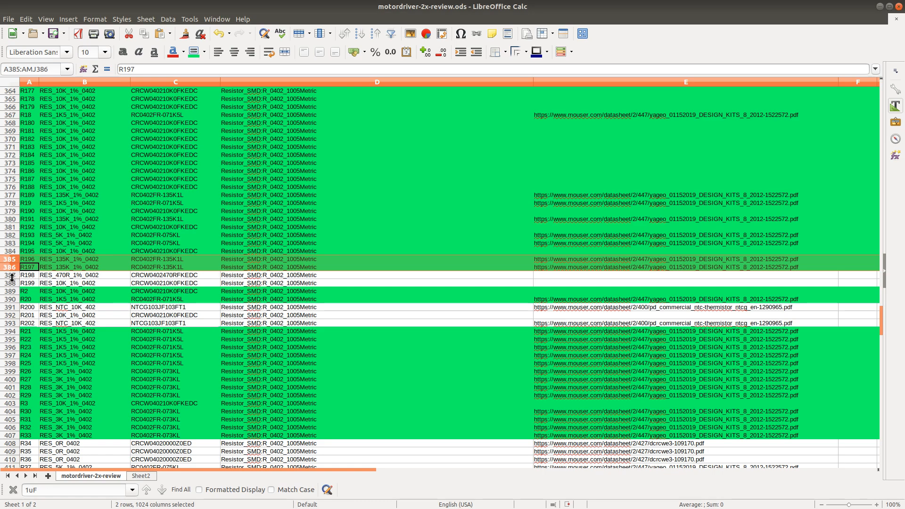
pyautogui.hotkey('alt', 'Tab')
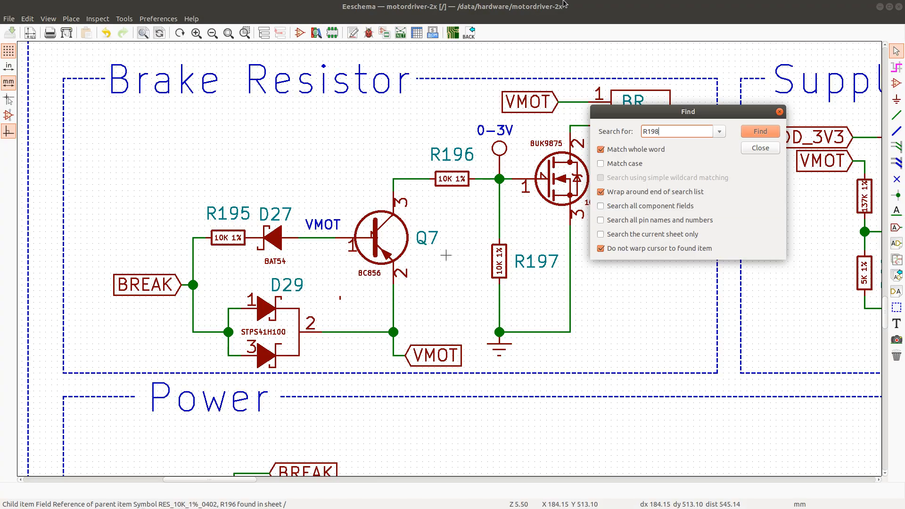
pyautogui.press('Return')
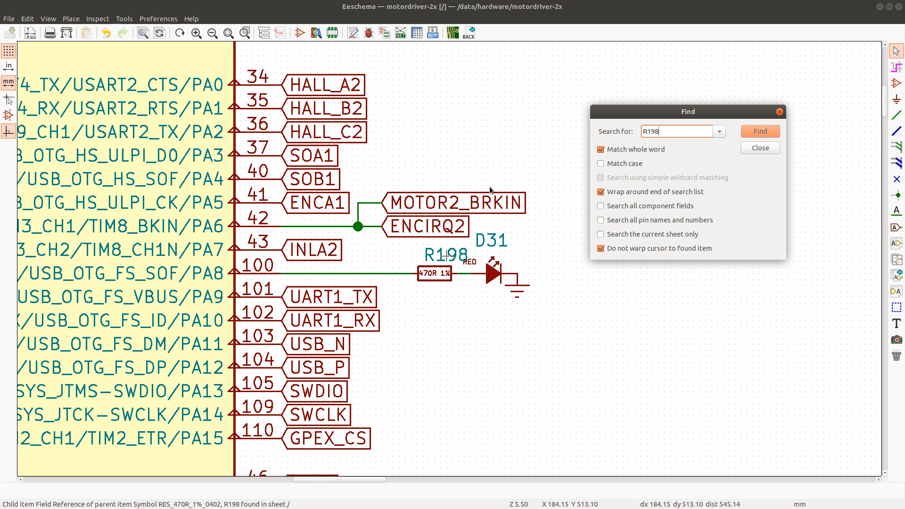
pyautogui.press('BackSpace')
pyautogui.write('9')
pyautogui.press('Return')
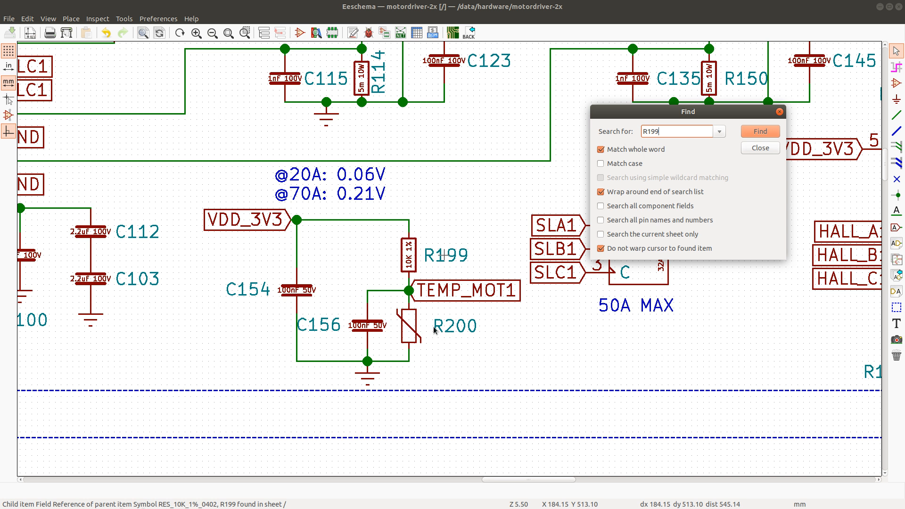
# Step: Switch to LibreOffice Calc and mark the R198 and R199 rows green in the review spreadsheet
pyautogui.hotkey('alt', 'Tab')
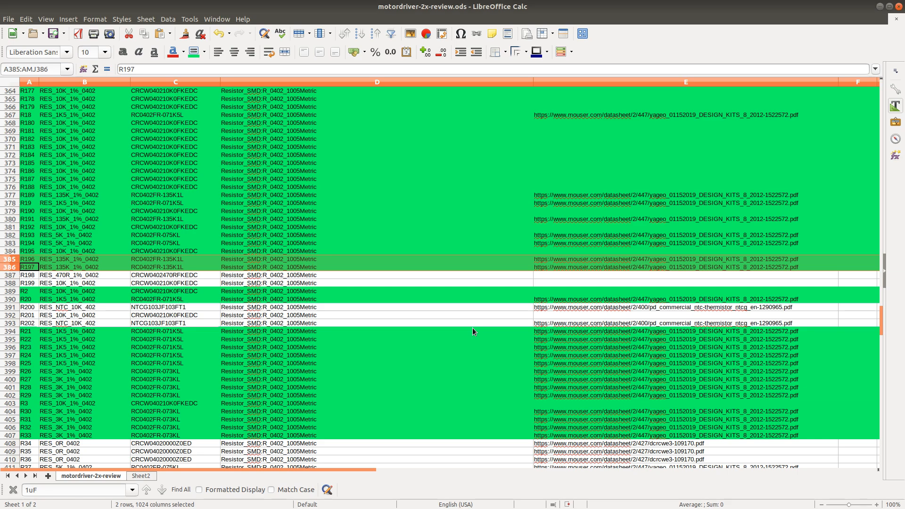
pyautogui.click(10, 277)
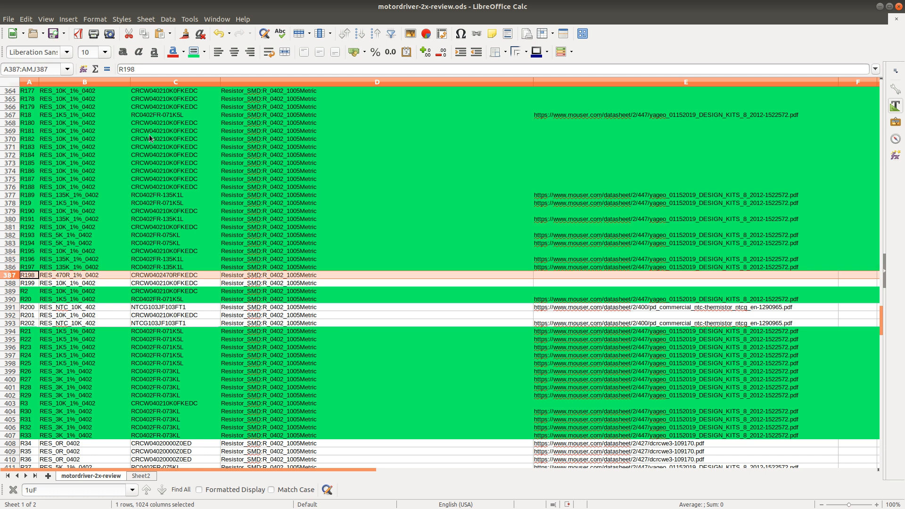
pyautogui.click(194, 52)
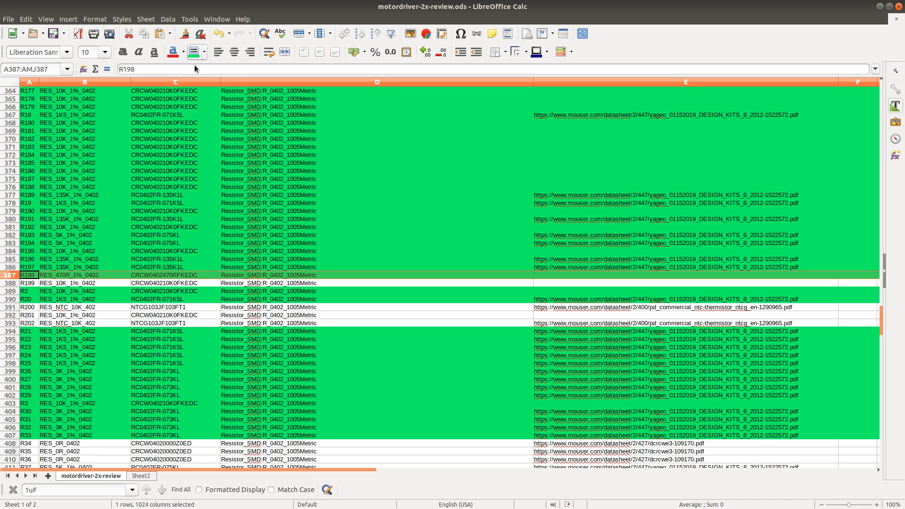
pyautogui.click(15, 284)
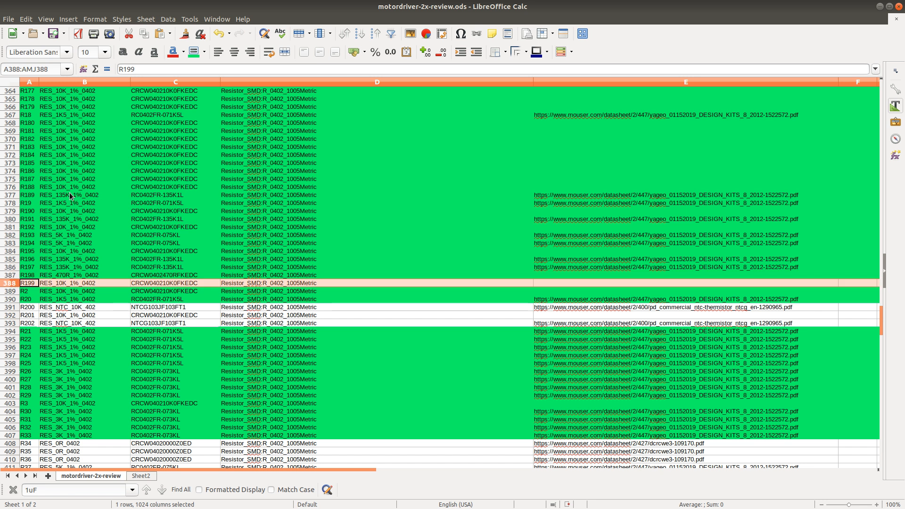
pyautogui.click(193, 52)
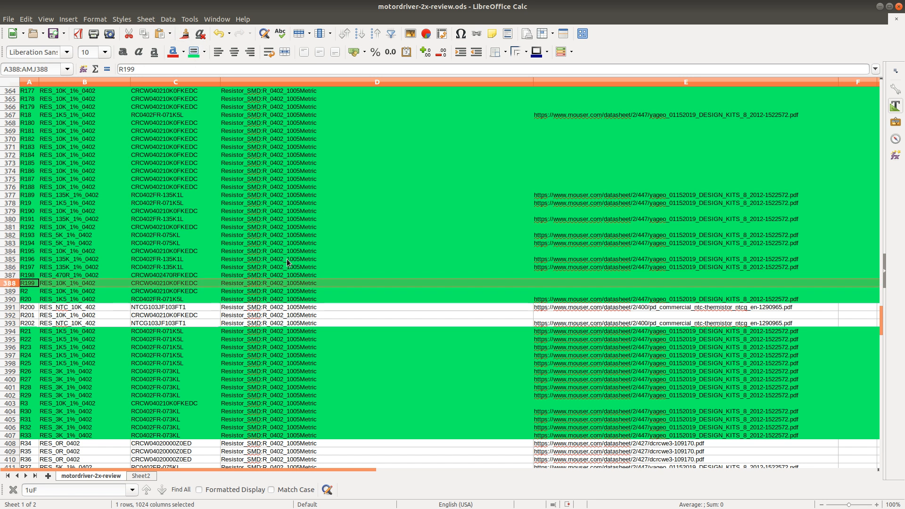
# Step: Switch to Eeschema, close the Find dialog, and open R200's symbol properties and its linked datasheet
pyautogui.hotkey('alt', 'Tab')
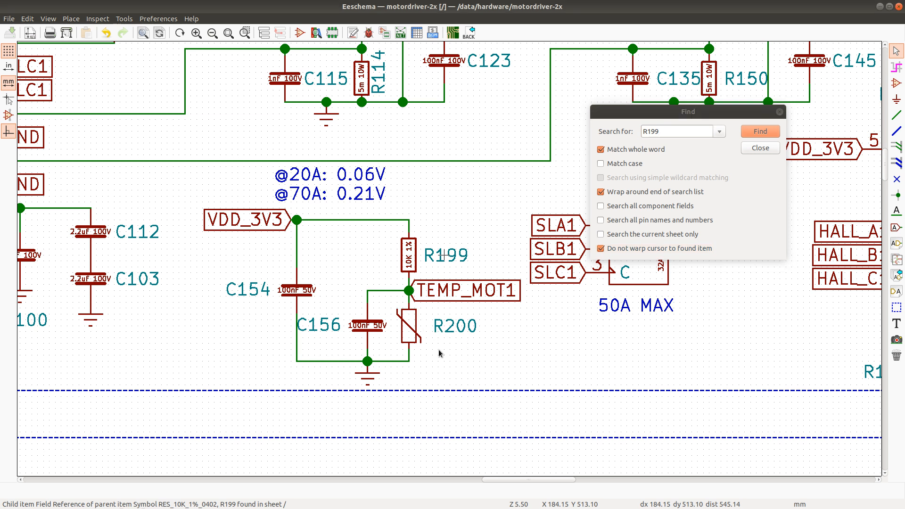
pyautogui.rightClick(413, 325)
pyautogui.moveTo(455, 366)
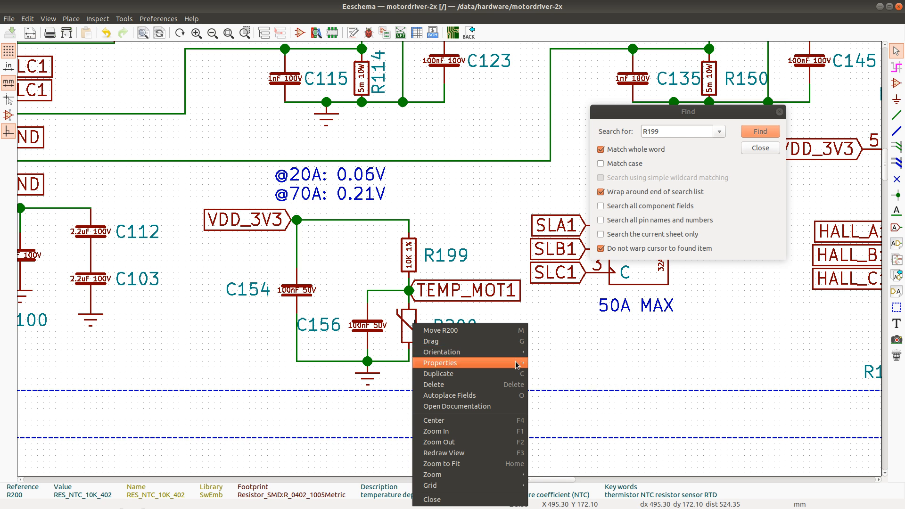
pyautogui.click(564, 406)
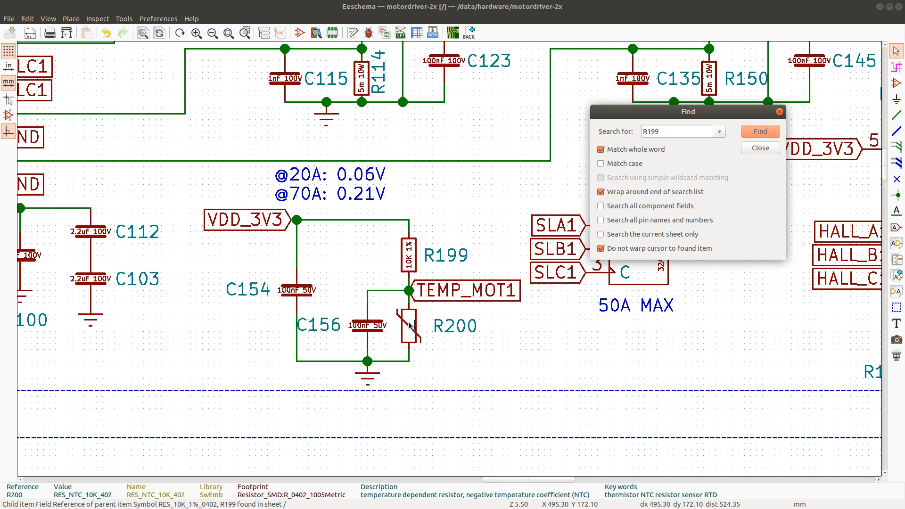
pyautogui.click(759, 145)
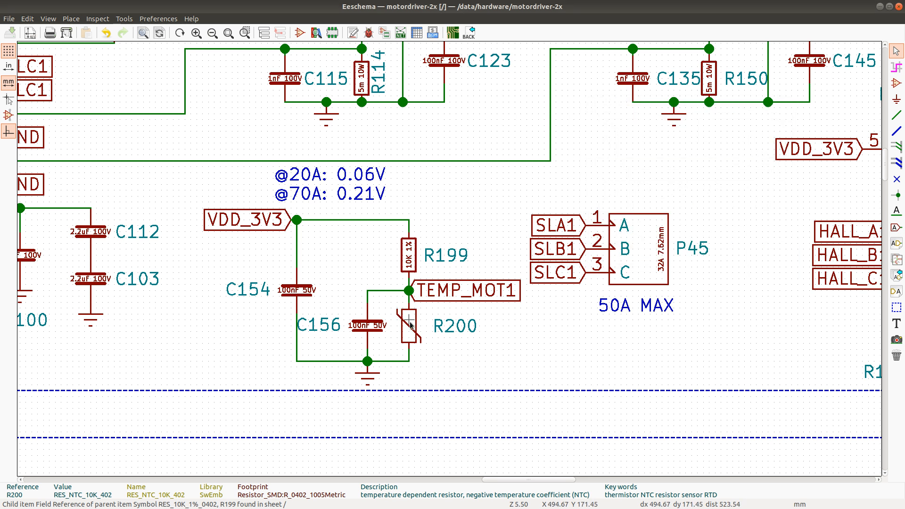
pyautogui.doubleClick(410, 325)
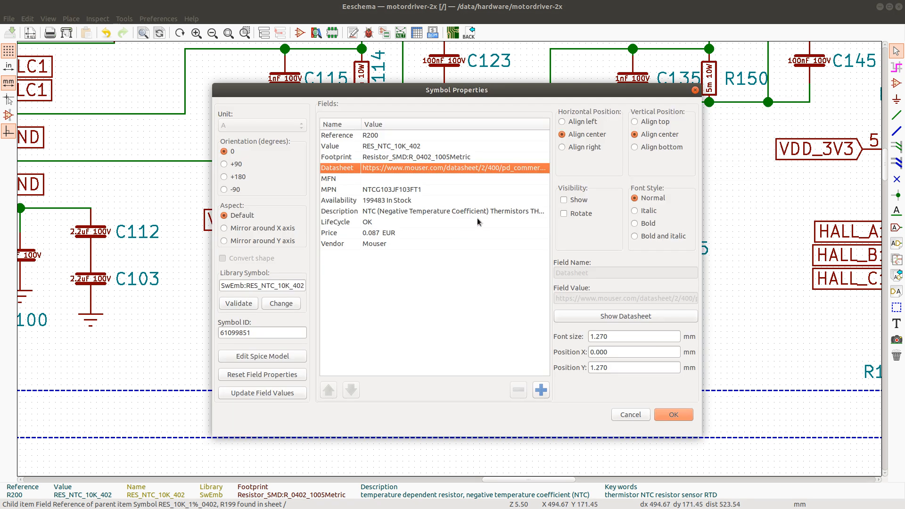
pyautogui.click(620, 316)
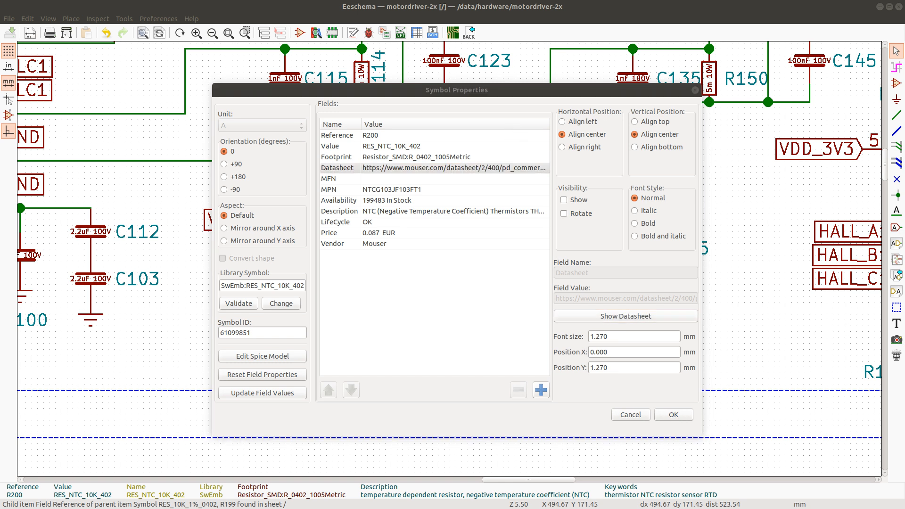
# Step: Copy R200's part number NTCG103JF103FT1 from the spreadsheet in Calc and search for it on Mouser in Firefox
pyautogui.hotkey('alt', 'Tab')
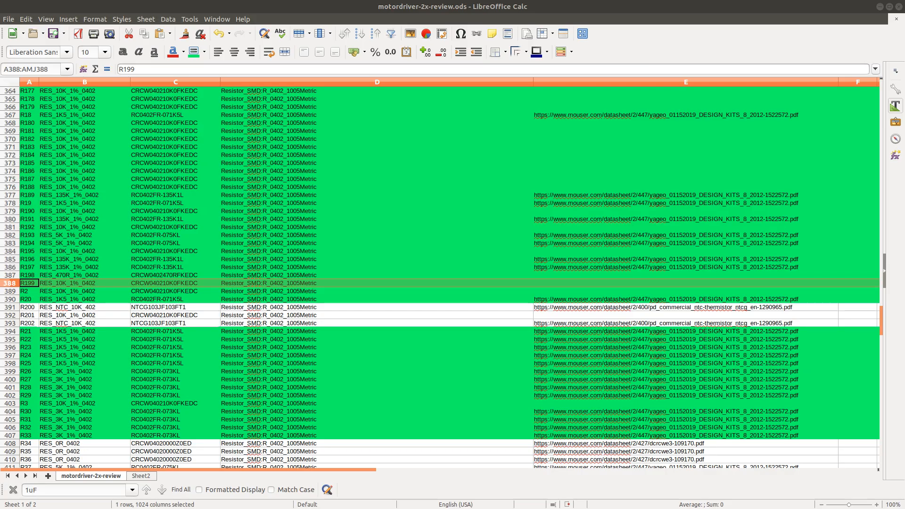
pyautogui.click(144, 308)
pyautogui.doubleClick(144, 309)
pyautogui.hotkey('ctrl', 'c')
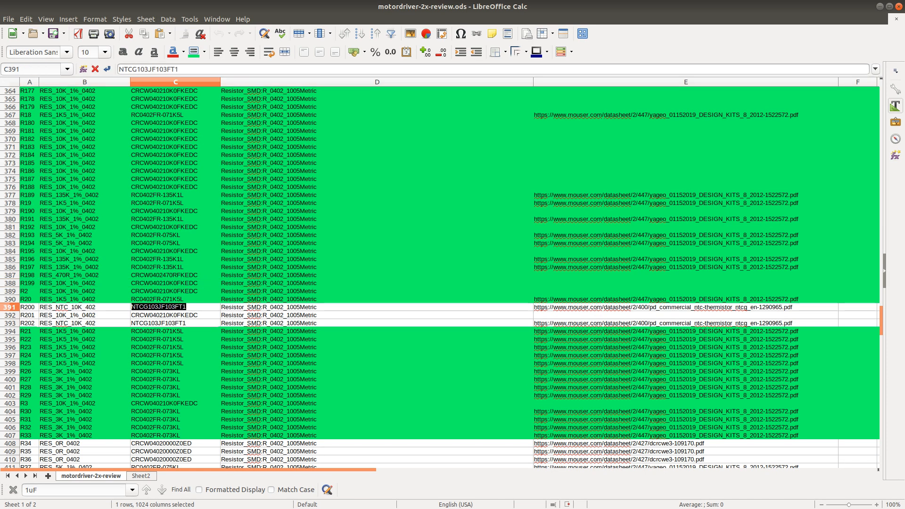
pyautogui.hotkey('alt', 'Tab')
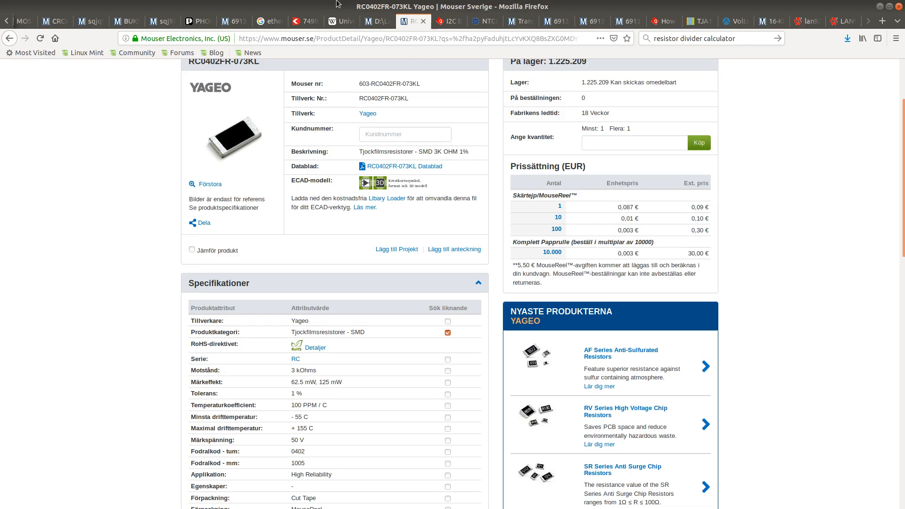
pyautogui.scroll(2, 395, 70)
pyautogui.click(403, 79)
pyautogui.hotkey('ctrl', 'v')
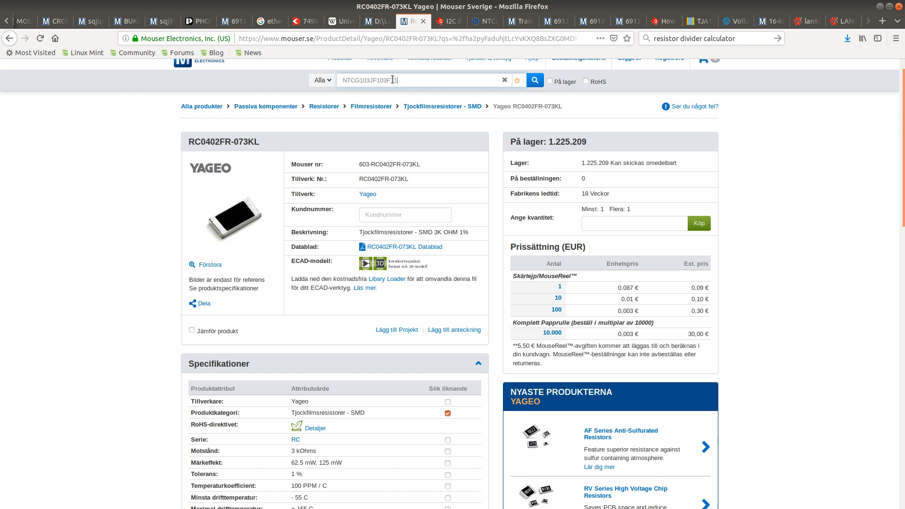
pyautogui.click(535, 80)
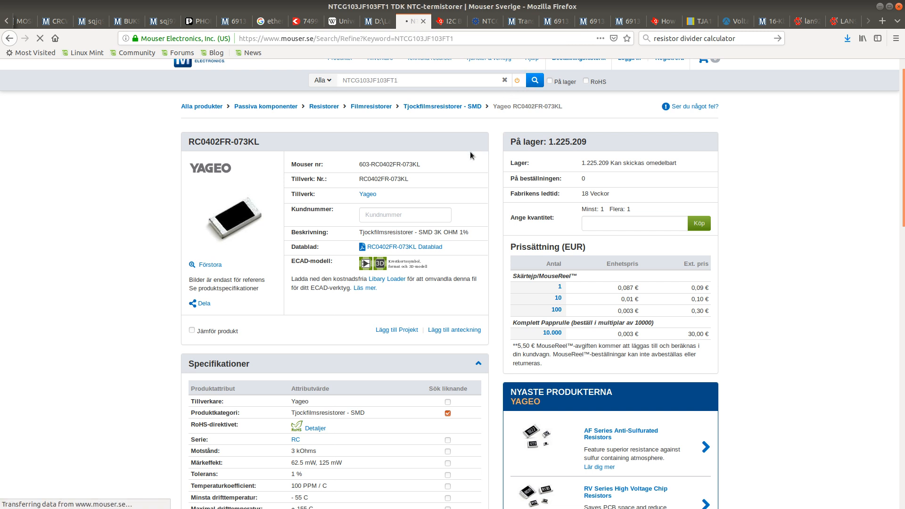
# Step: Open the NTCG103JF103FT1 product page from the results and examine its specifications, including resistance, tolerance and package size
pyautogui.scroll(-5, 400, 236)
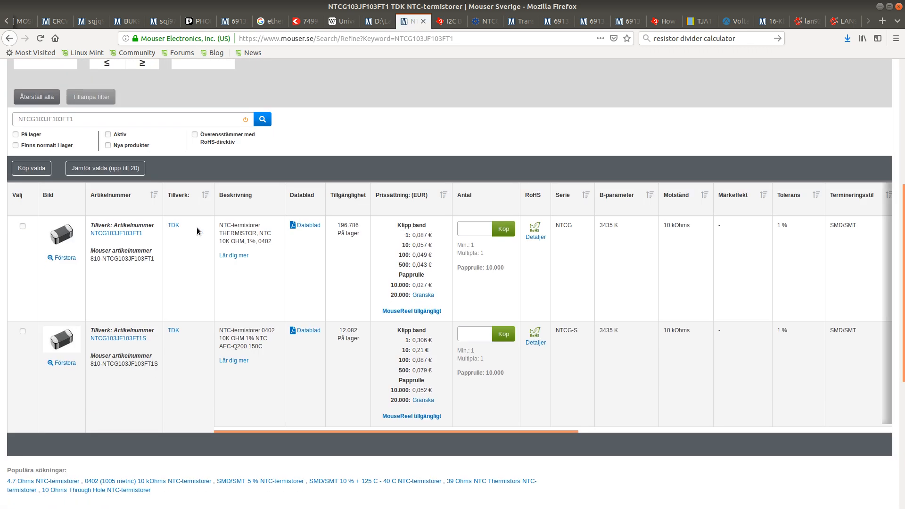
pyautogui.click(116, 233)
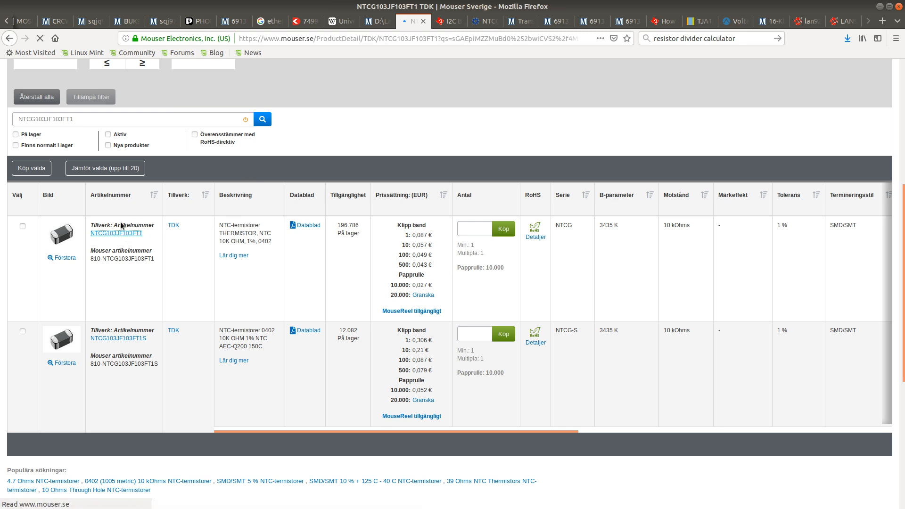
pyautogui.scroll(-5, 326, 363)
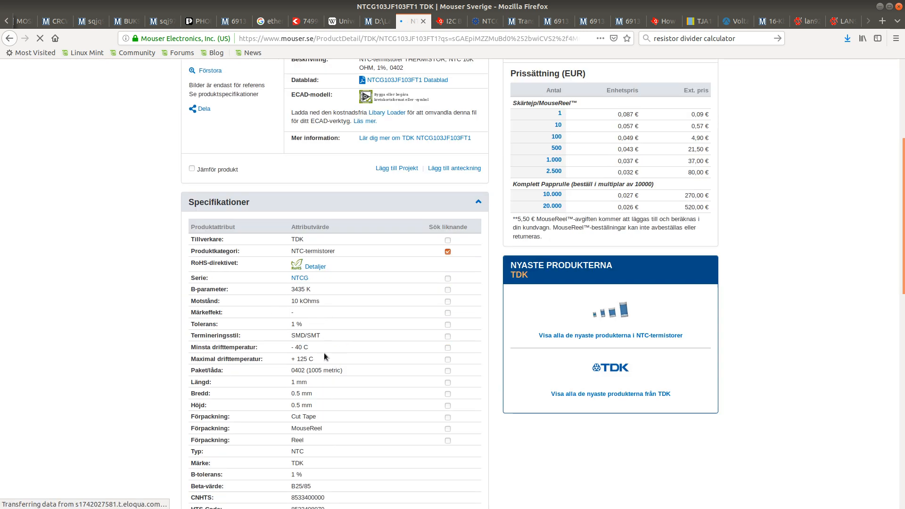
pyautogui.scroll(-2, 303, 438)
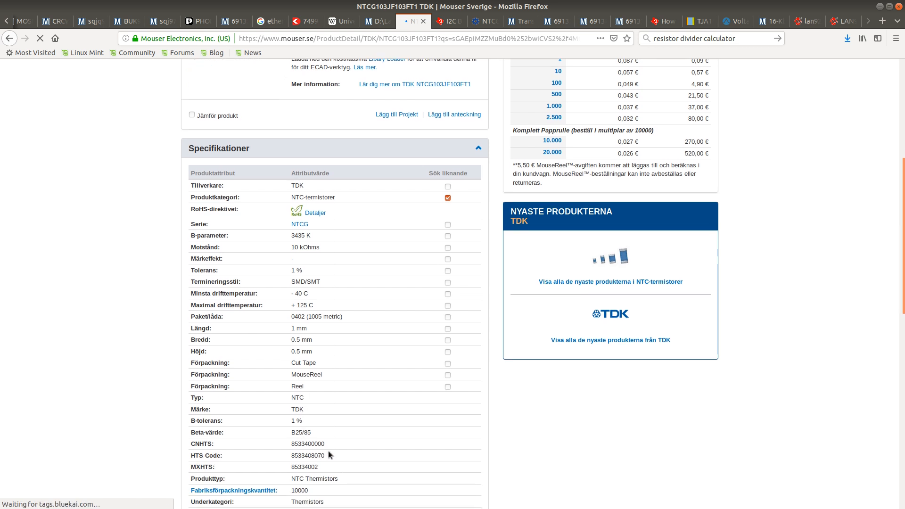
pyautogui.scroll(-2, 330, 450)
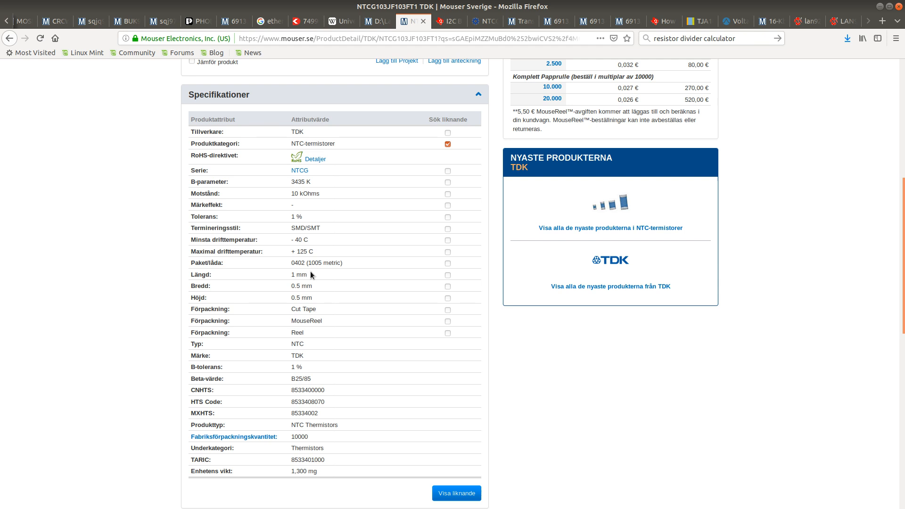
pyautogui.scroll(10, 355, 281)
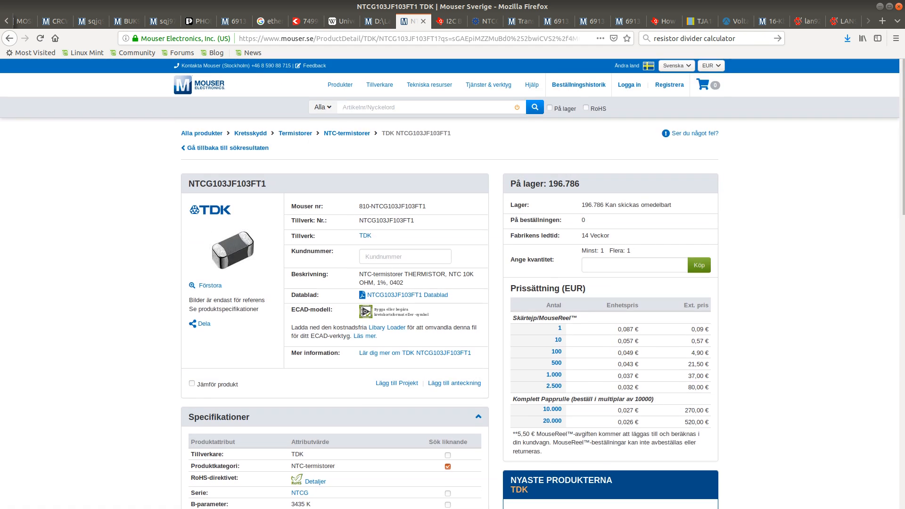
# Step: Return to Eeschema, dismiss R200's properties unchanged, and open its RES_NTC_10K_402 symbol in the Symbol Library Editor
pyautogui.hotkey('alt', 'Tab')
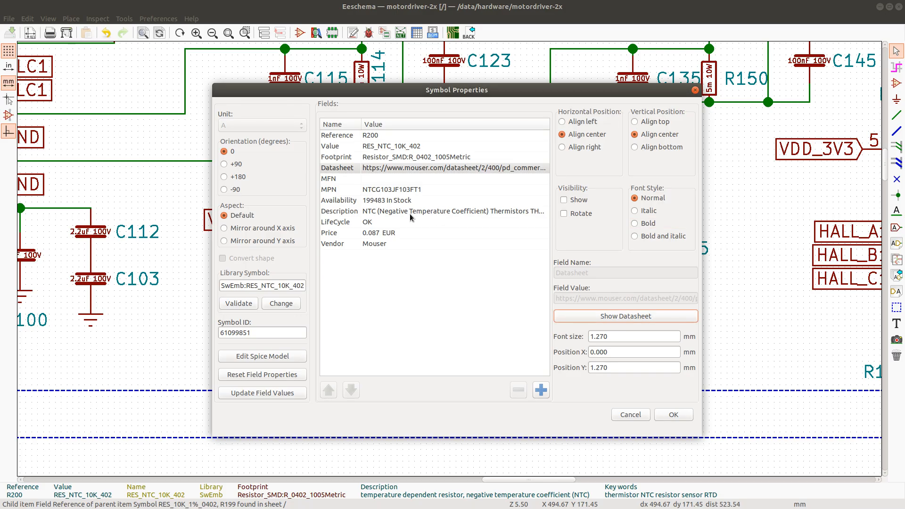
pyautogui.click(631, 414)
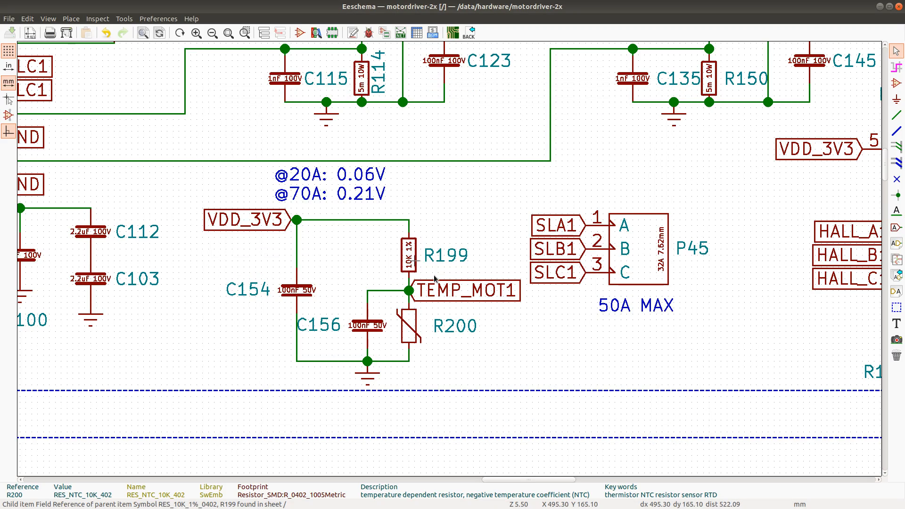
pyautogui.rightClick(418, 319)
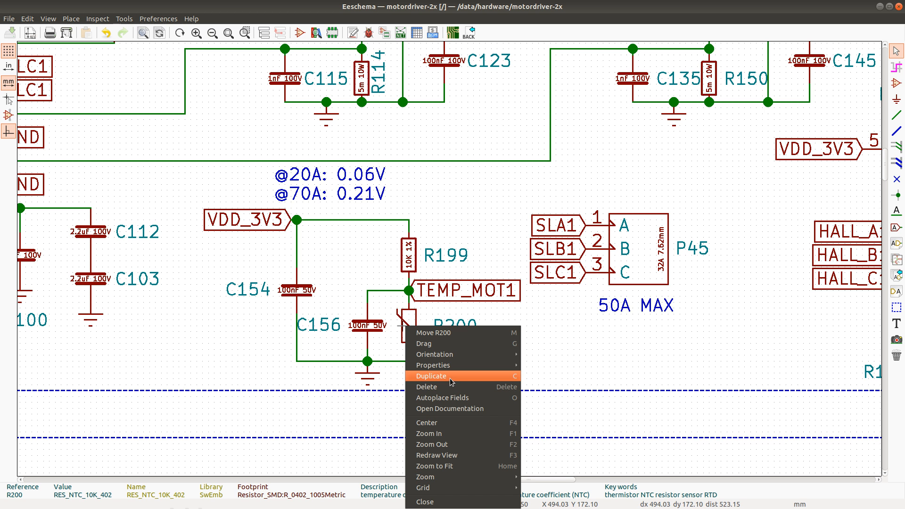
pyautogui.moveTo(456, 366)
pyautogui.click(605, 413)
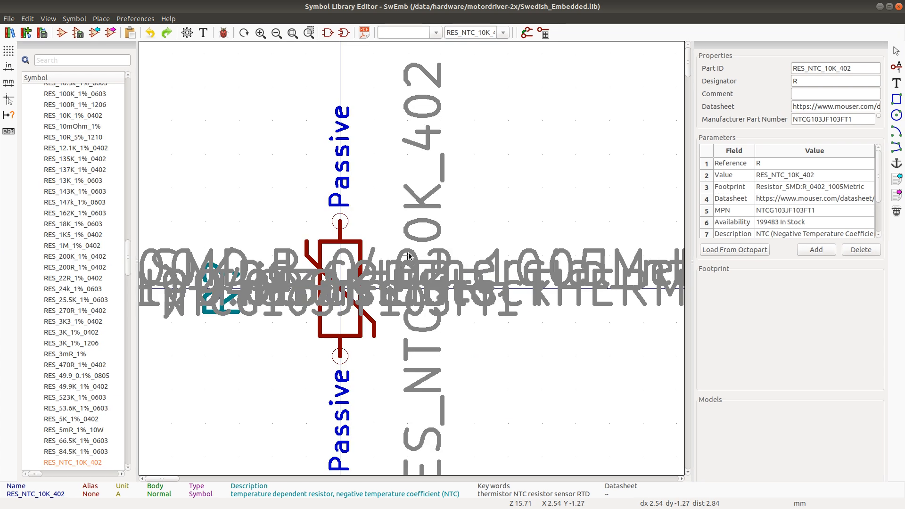
# Step: Block-move the overlapping field texts of the RES_NTC_10K_402 symbol away from the thermistor body to below it
pyautogui.scroll(-1, 383, 214)
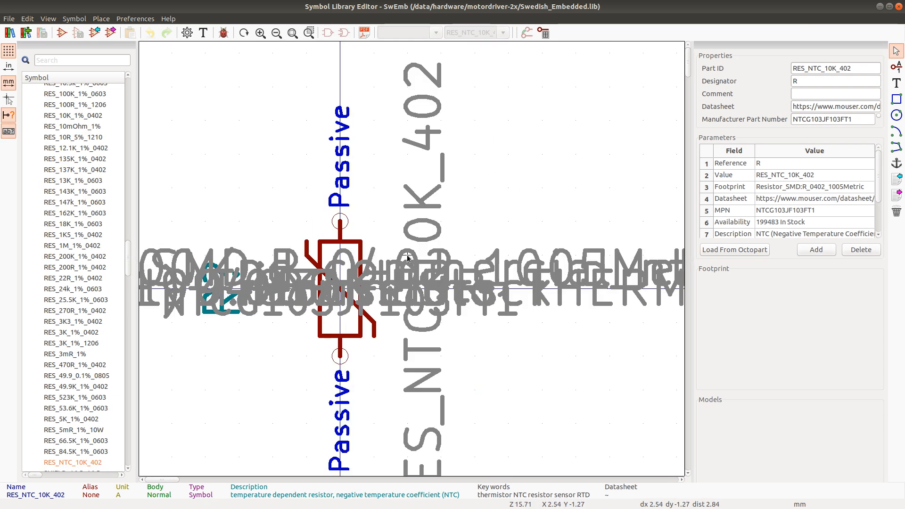
pyautogui.moveTo(374, 221); pyautogui.dragTo(543, 357)
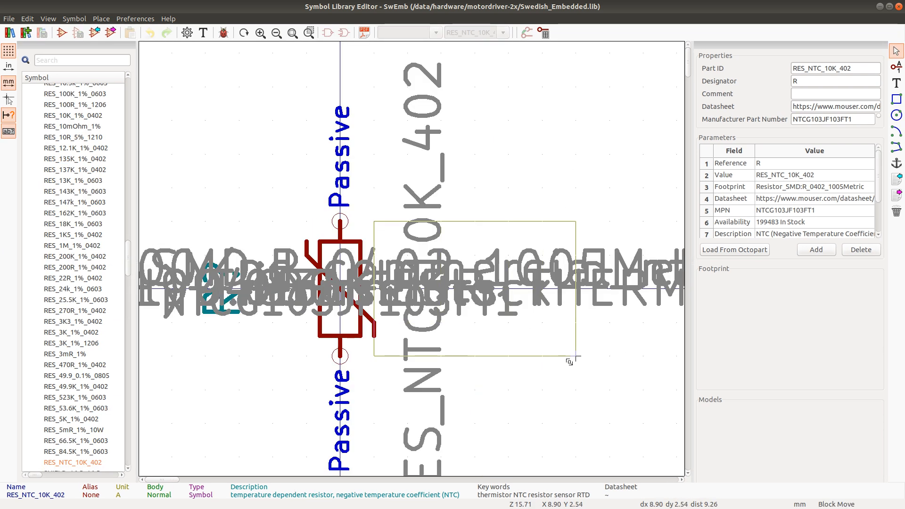
pyautogui.press('Escape')
pyautogui.moveTo(407, 221); pyautogui.dragTo(576, 457)
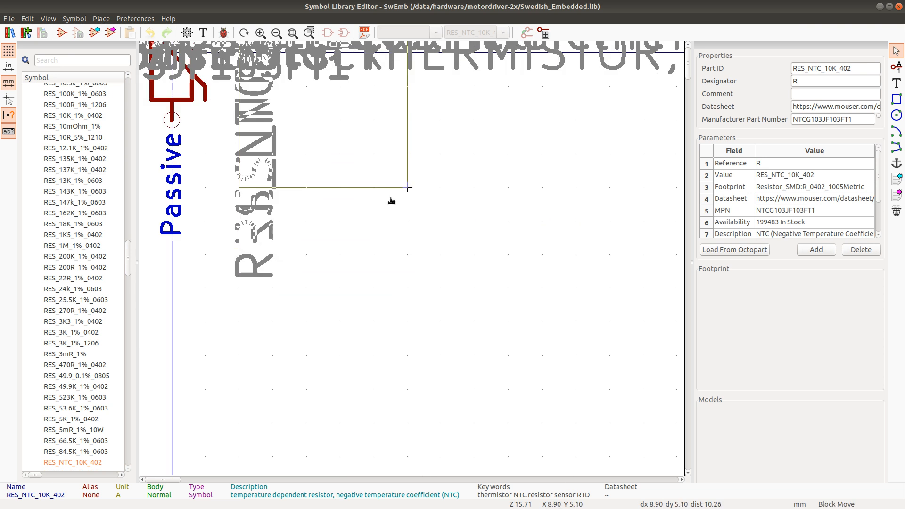
pyautogui.click(402, 392)
pyautogui.scroll(-2, 208, 116)
pyautogui.scroll(2, 391, 240)
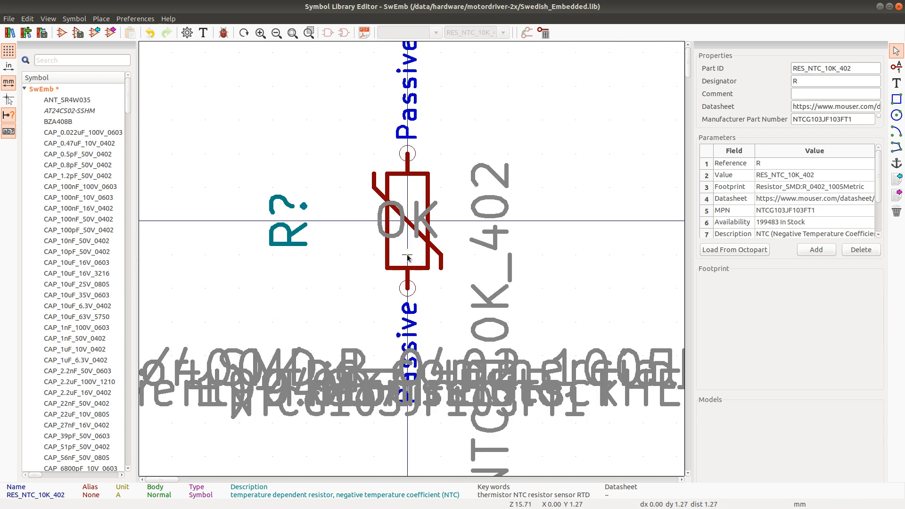
# Step: Add a vertical, centred 10k text of size 0.508 mm beside the thermistor body in the RES_NTC_10K_402 symbol
pyautogui.click(419, 217)
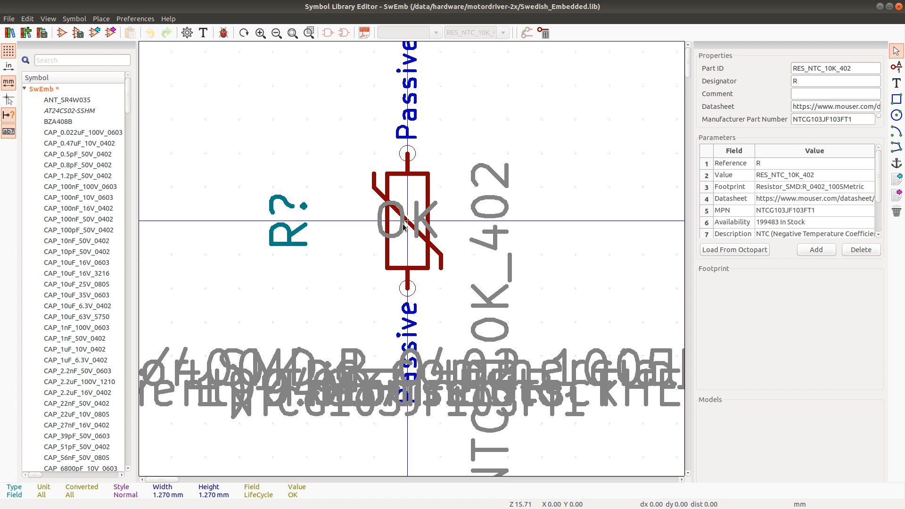
pyautogui.click(403, 218)
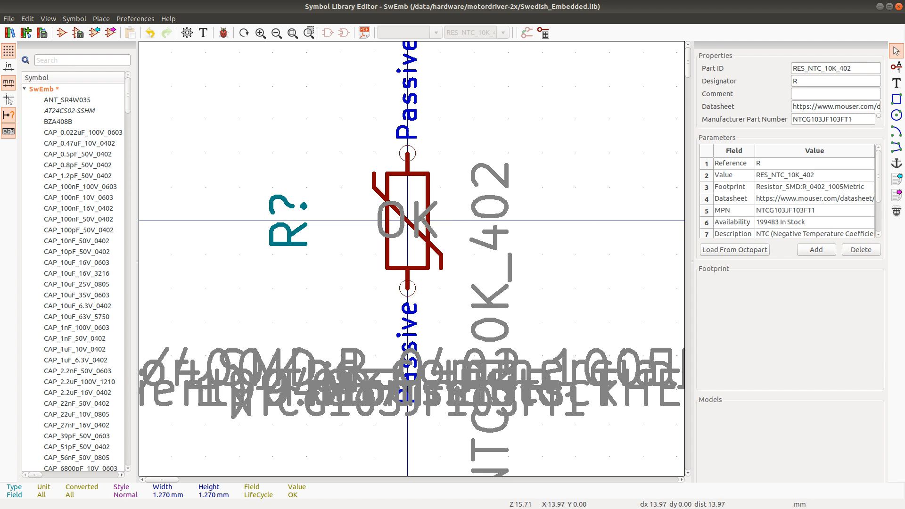
pyautogui.click(897, 83)
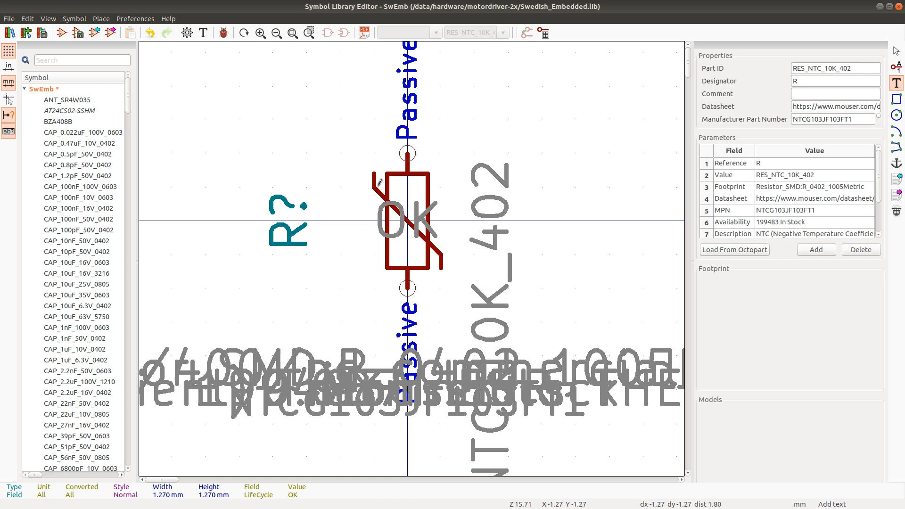
pyautogui.click(460, 222)
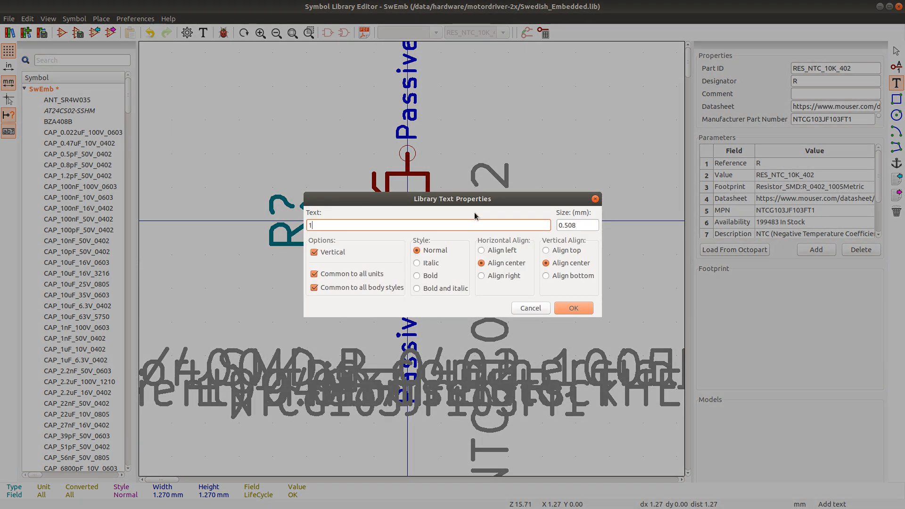
pyautogui.press('Return')
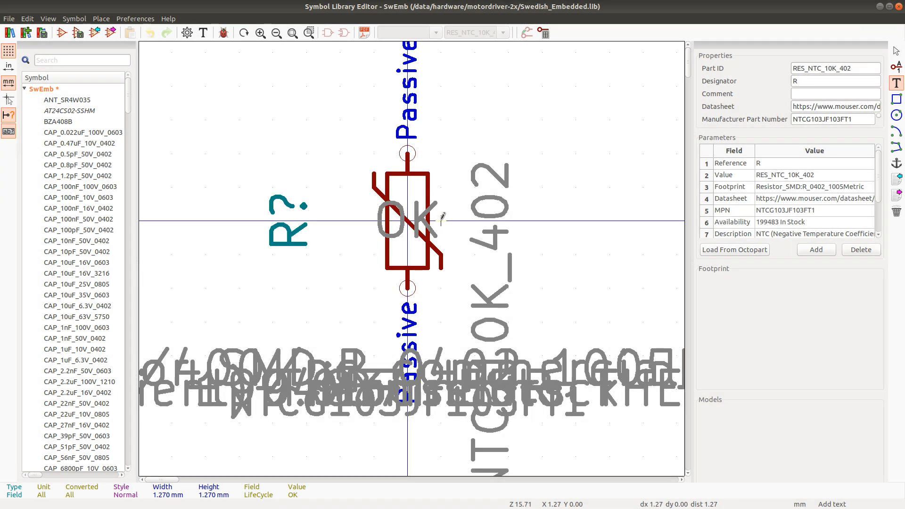
pyautogui.click(443, 219)
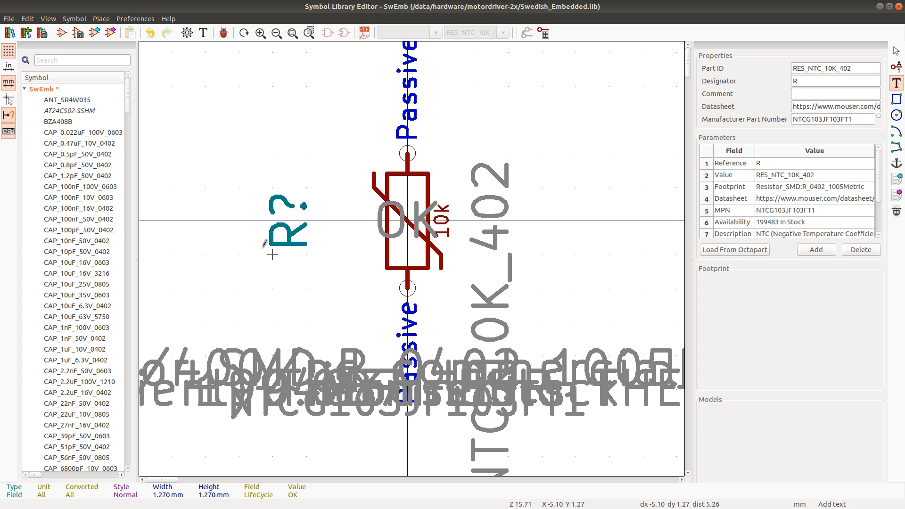
# Step: Move the symbol's R? reference closer to the thermistor body and save the symbol library
pyautogui.press('m')
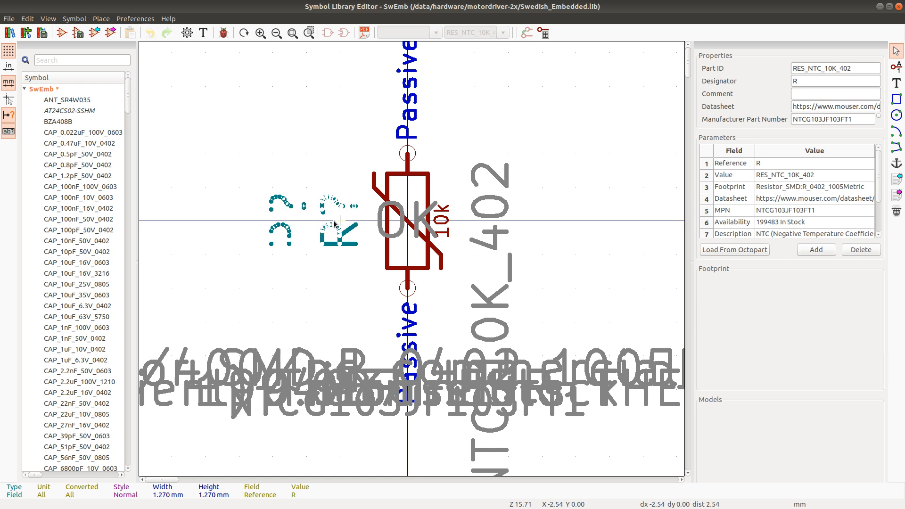
pyautogui.click(355, 216)
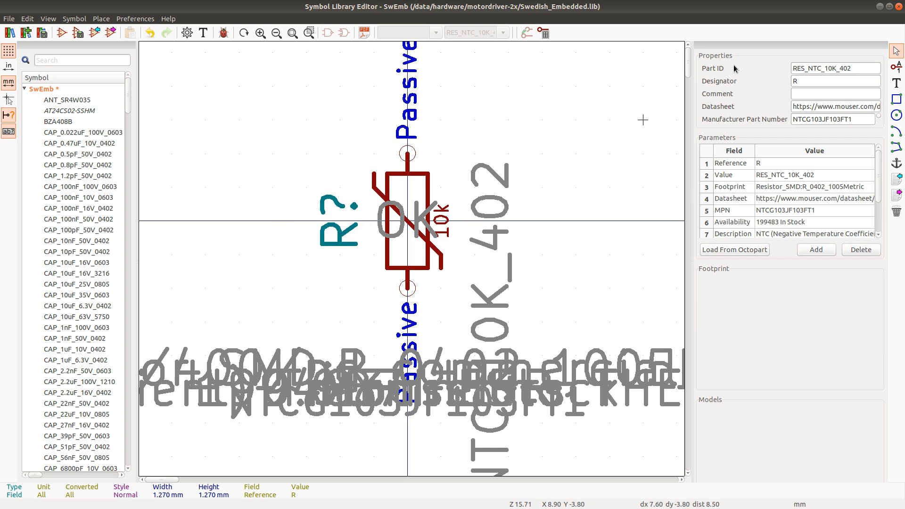
pyautogui.hotkey('ctrl', 's')
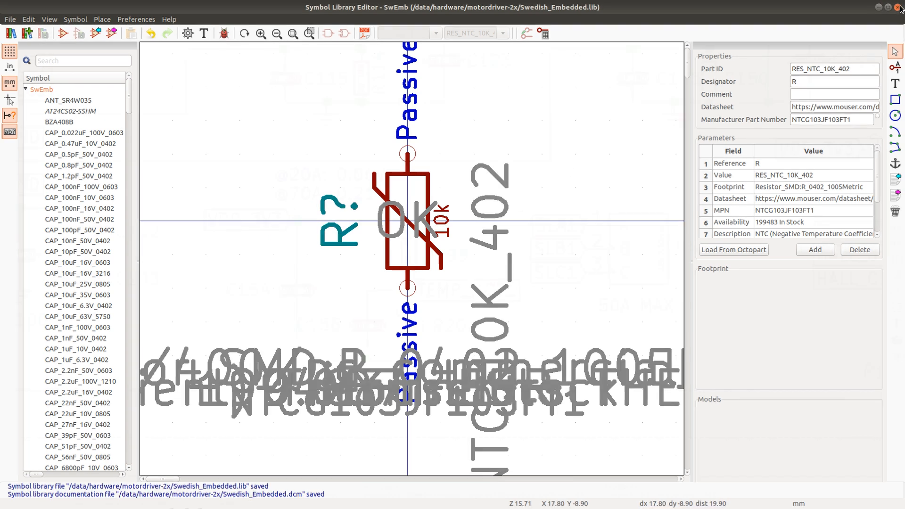
# Step: Close the Symbol Library Editor and move the R200 reference label closer to its thermistor in the schematic
pyautogui.click(899, 7)
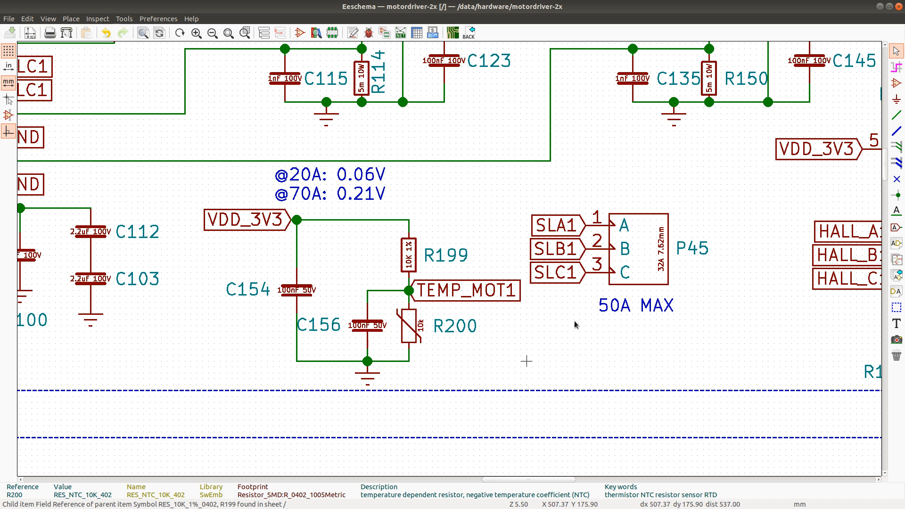
pyautogui.click(465, 330)
pyautogui.click(426, 326)
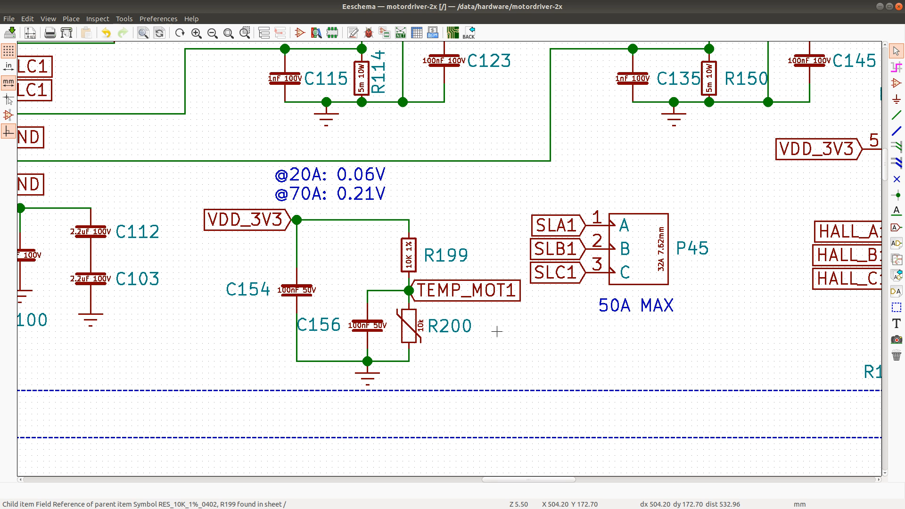
# Step: Switch to LibreOffice Calc and fill the R200 row (391) with green
pyautogui.hotkey('alt', 'Tab')
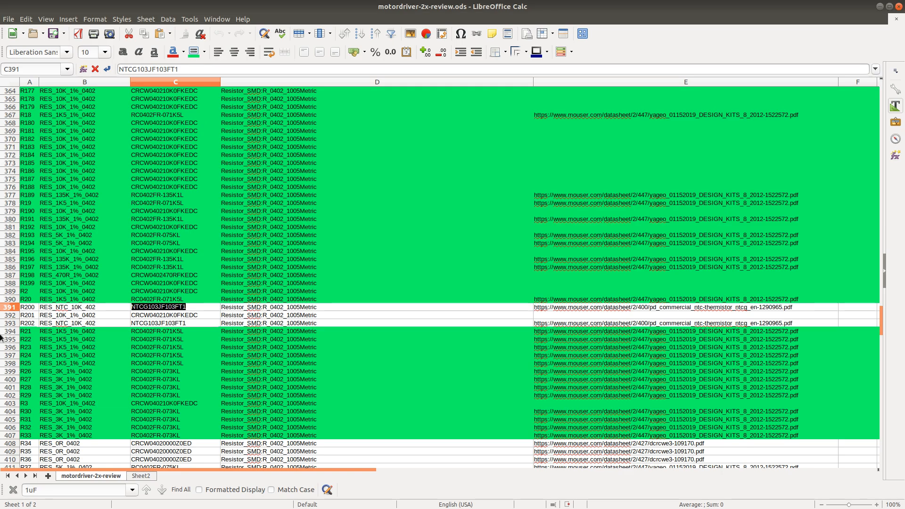
pyautogui.click(13, 307)
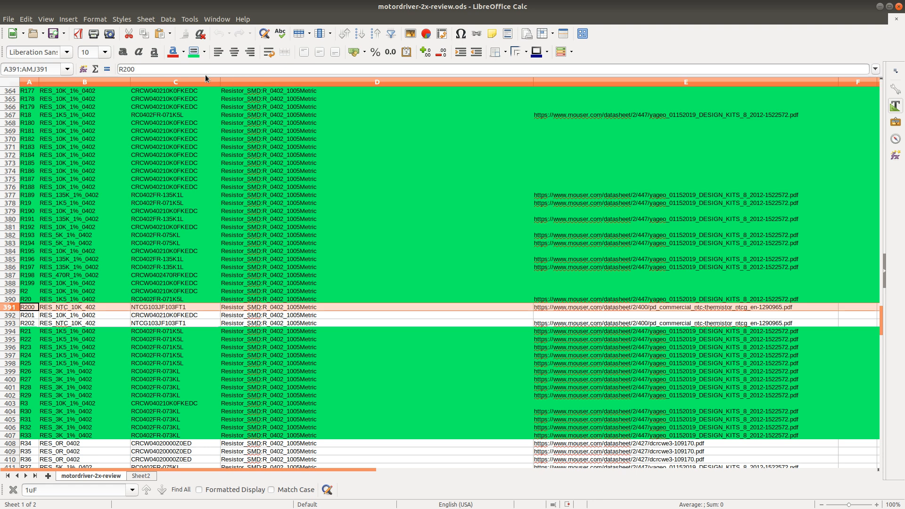
pyautogui.scroll(9, 120, 286)
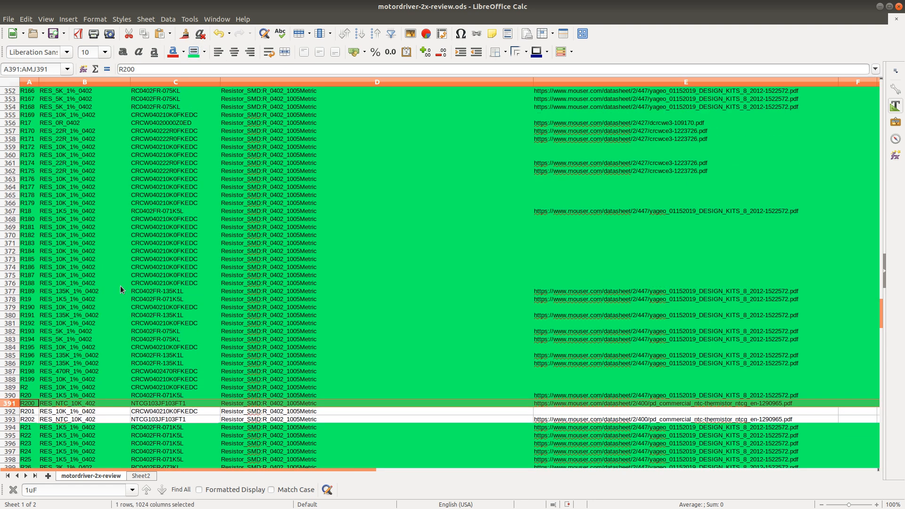
pyautogui.scroll(-12, 116, 291)
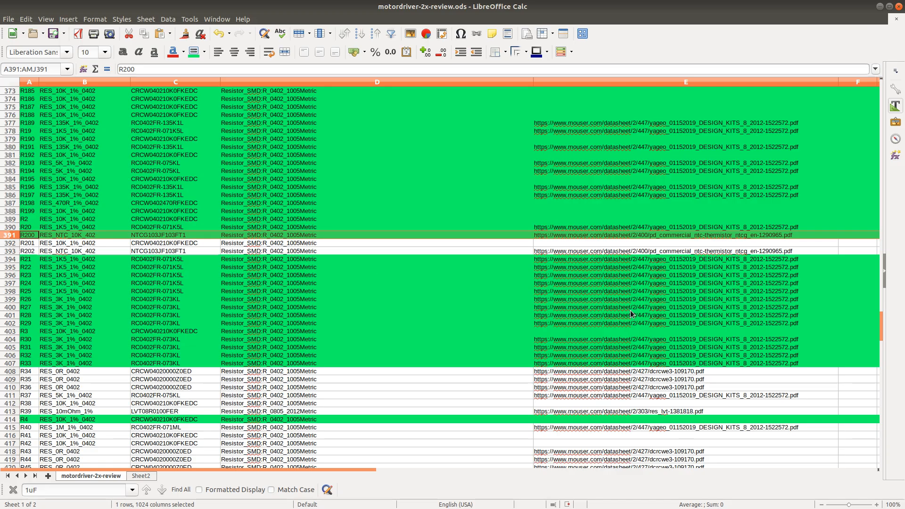
# Step: Switch to Eeschema and find resistor R201 in the schematic
pyautogui.hotkey('alt', 'Tab')
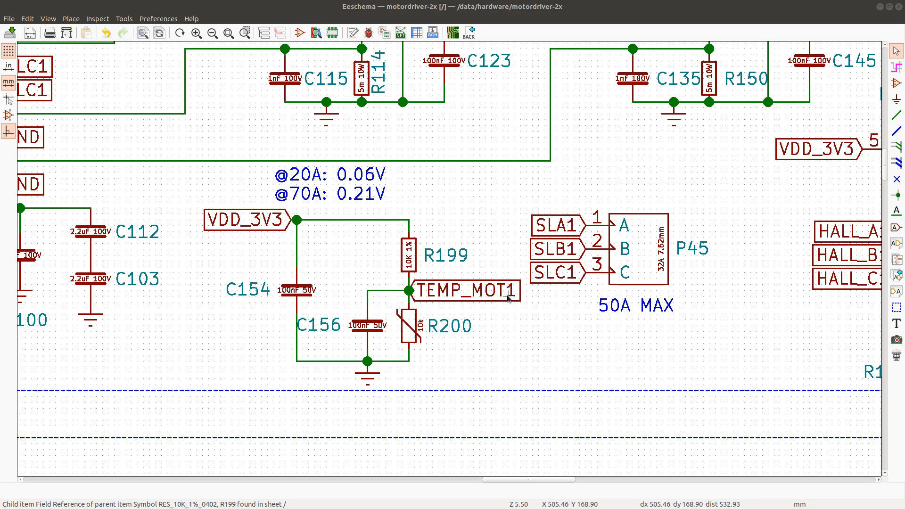
pyautogui.hotkey('ctrl', 'f')
pyautogui.write('R201')
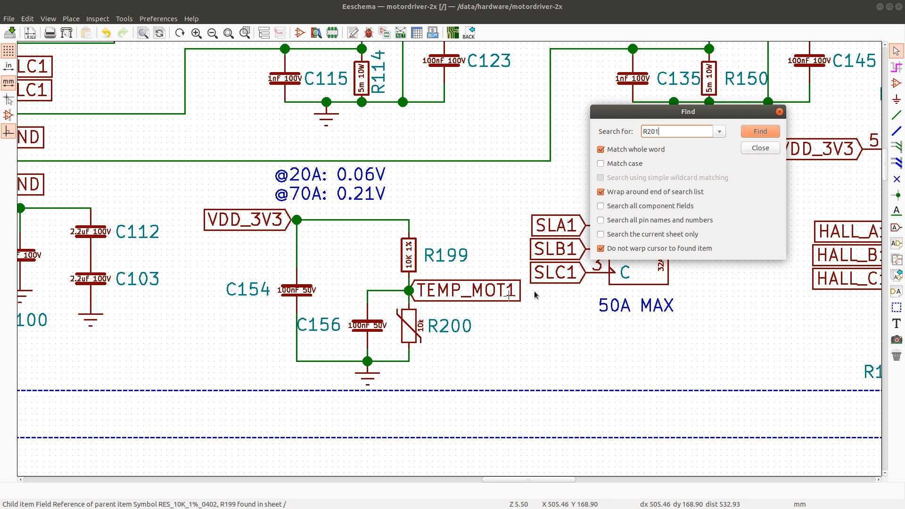
pyautogui.press('Return')
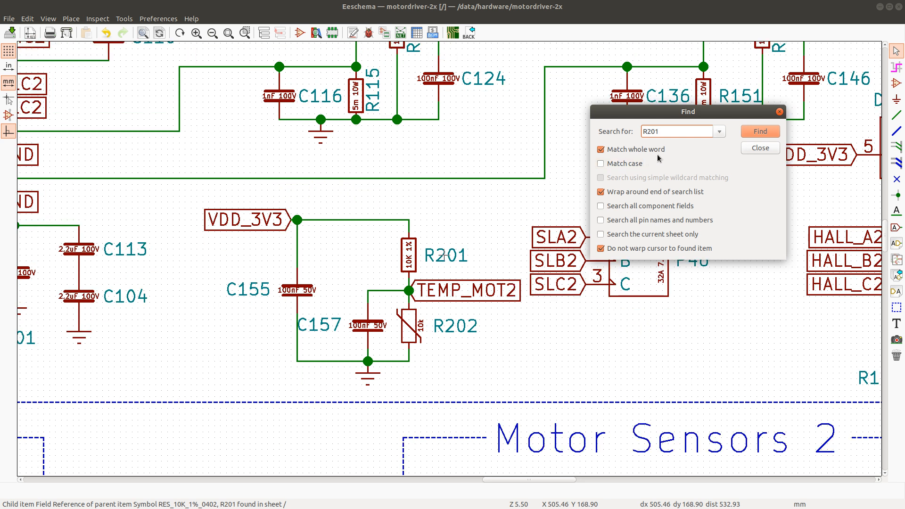
# Step: Return to Calc and fill the R201 row (392) with green
pyautogui.hotkey('alt', 'Tab')
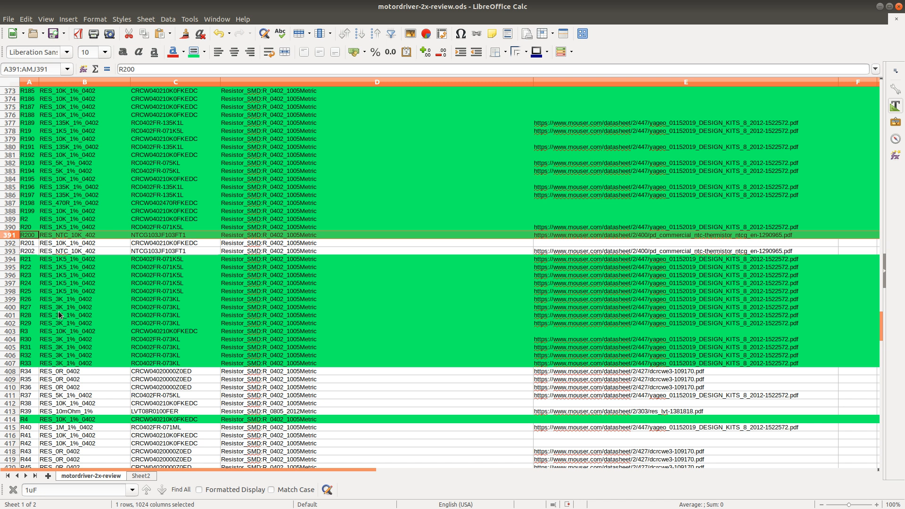
pyautogui.click(14, 243)
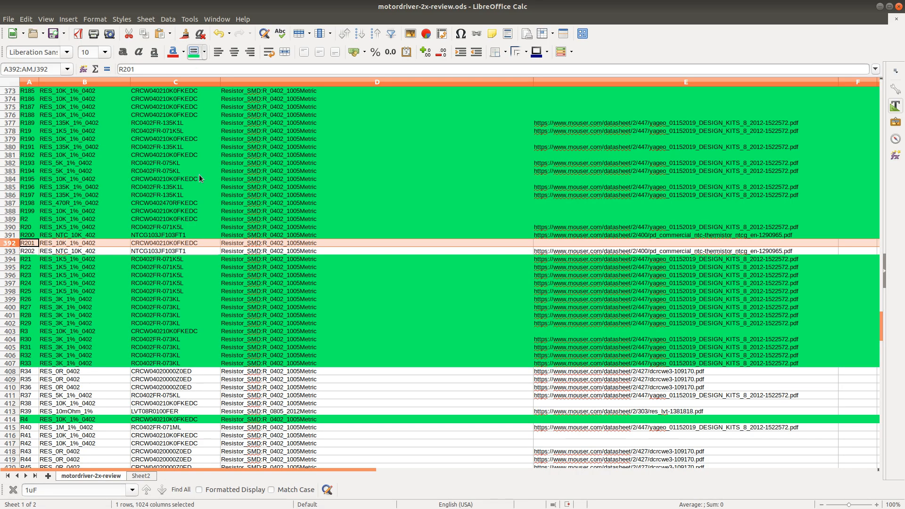
pyautogui.hotkey('alt', 'Tab')
pyautogui.hotkey('alt', 'Tab')
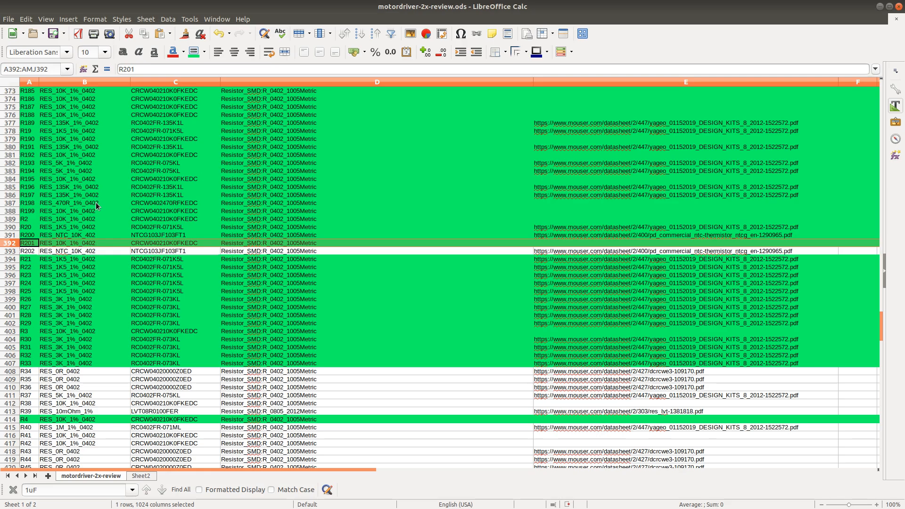
# Step: Compare R201 and R202 in Eeschema with their spreadsheet rows, then find R200 and examine the Drive 1 temperature circuit around it
pyautogui.hotkey('alt', 'Tab')
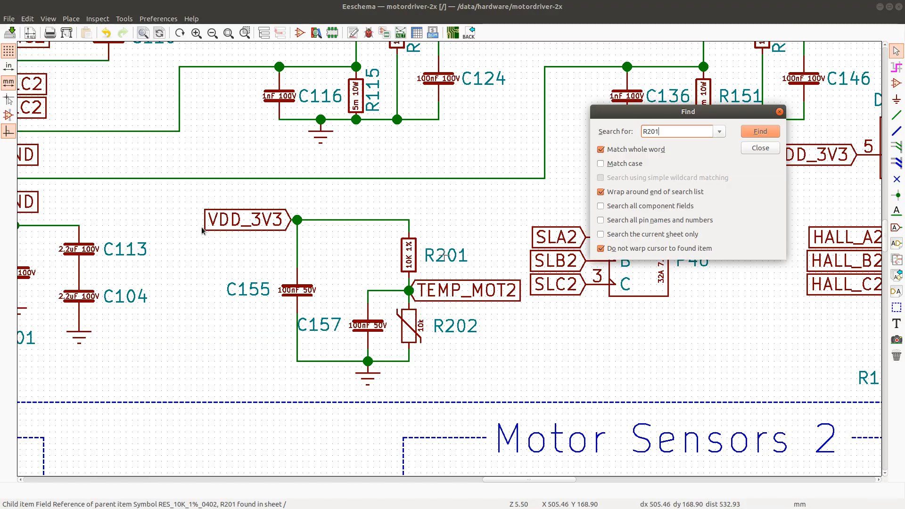
pyautogui.hotkey('alt', 'Tab')
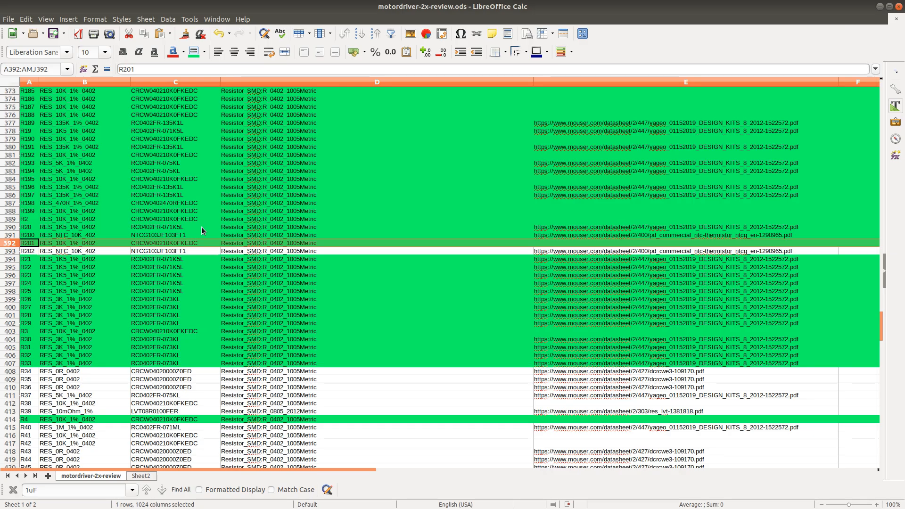
pyautogui.hotkey('alt', 'Tab')
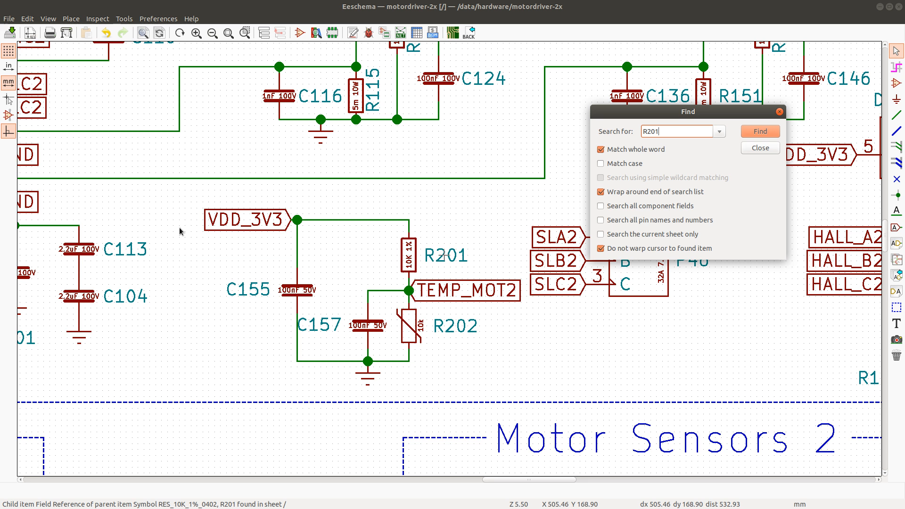
pyautogui.hotkey('alt', 'Tab')
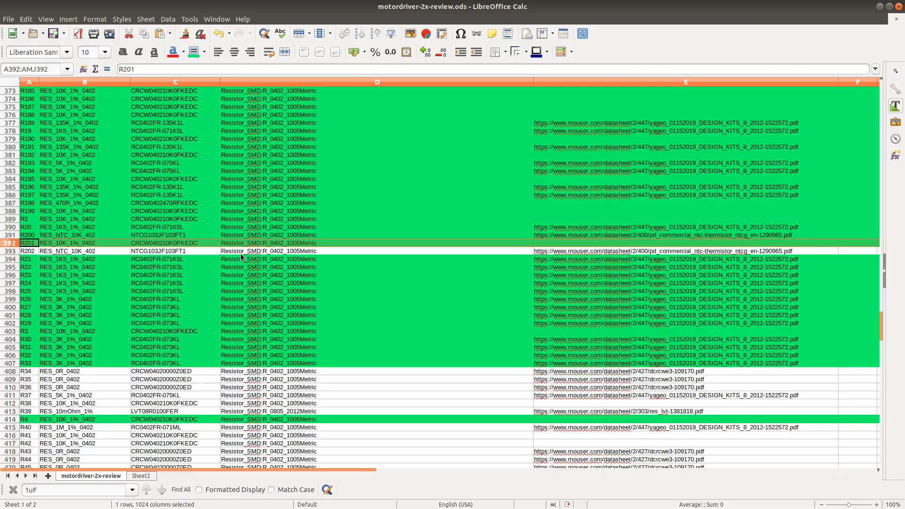
pyautogui.hotkey('alt', 'Tab')
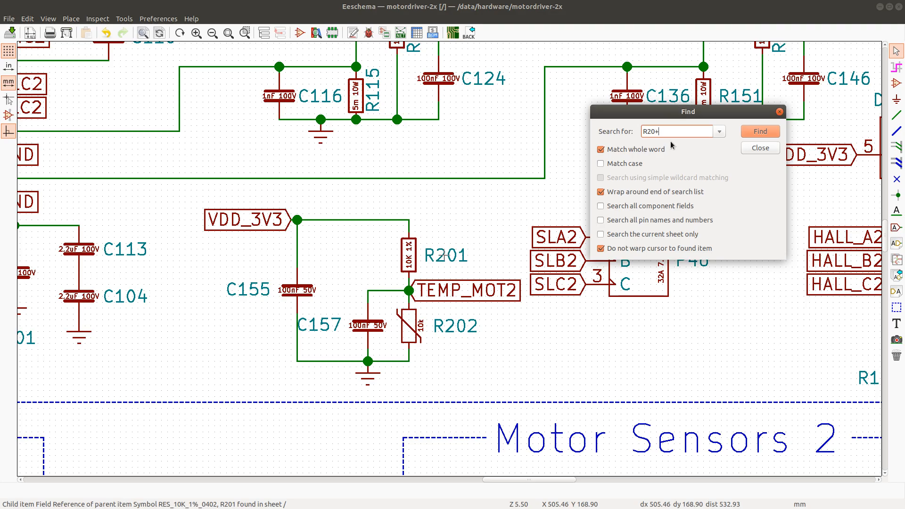
pyautogui.press('Return')
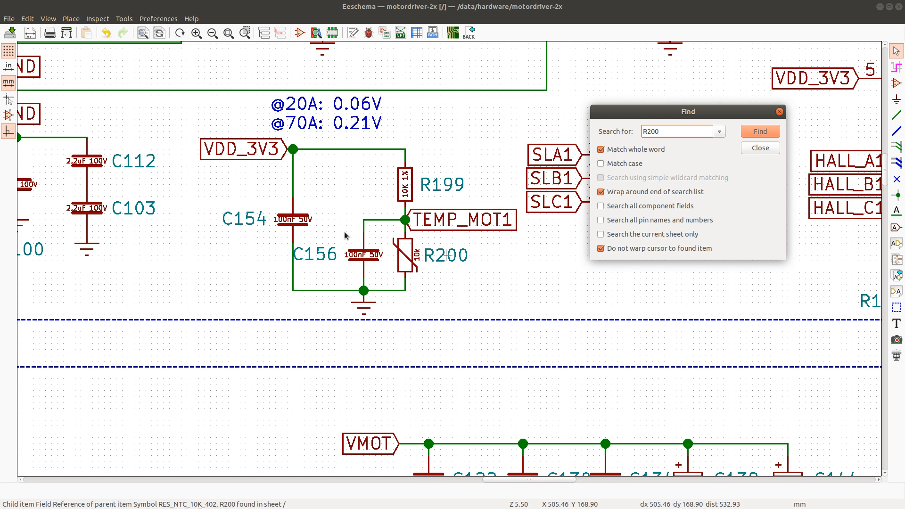
pyautogui.scroll(-2, 446, 257)
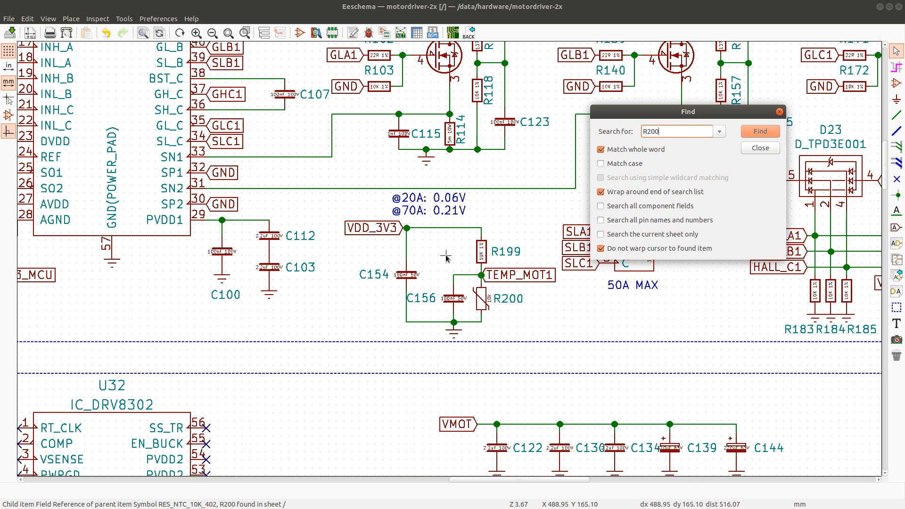
pyautogui.scroll(-3, 446, 257)
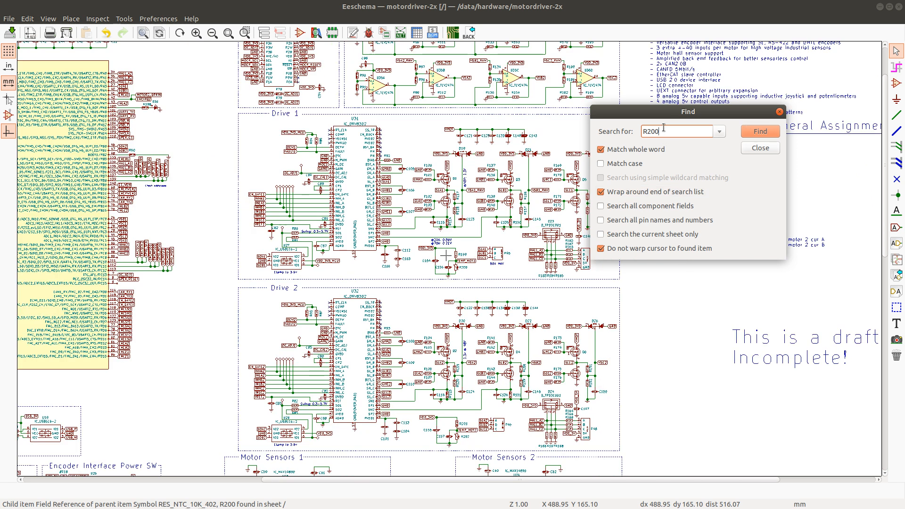
# Step: Find R201 in the schematic again and examine the neighbouring R202 thermistor in the TEMP_MOT2 circuit
pyautogui.press('BackSpace')
pyautogui.write('1')
pyautogui.press('Return')
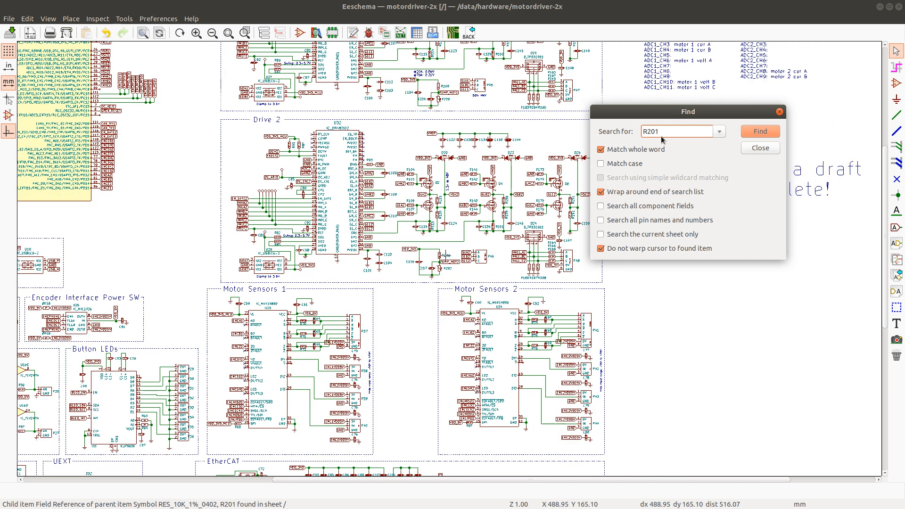
pyautogui.scroll(3, 446, 257)
pyautogui.scroll(4, 446, 257)
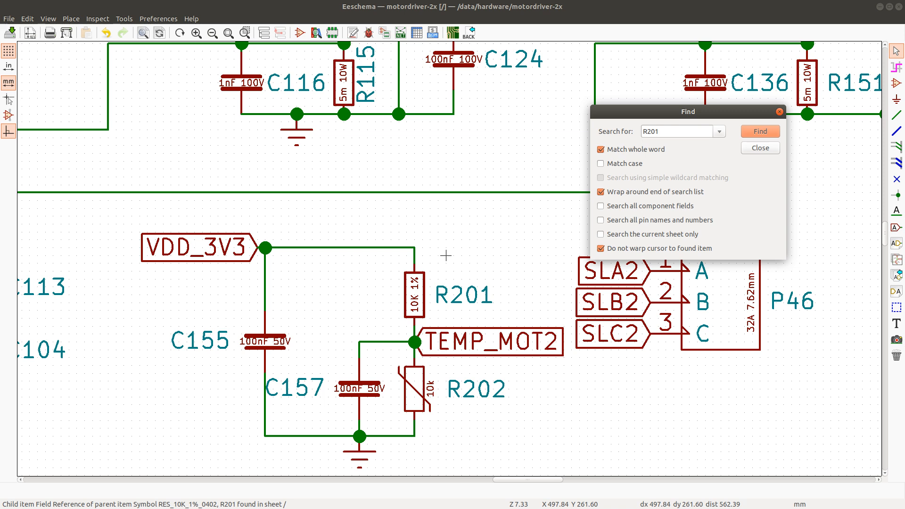
# Step: Switch to Calc, fill the R202 row (393) with green, and look over the remaining unmarked resistor rows
pyautogui.hotkey('alt', 'Tab')
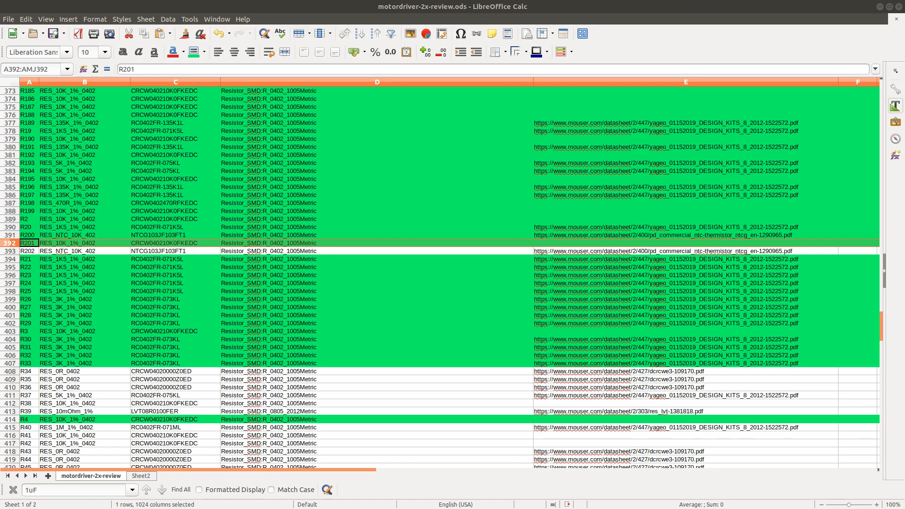
pyautogui.click(9, 252)
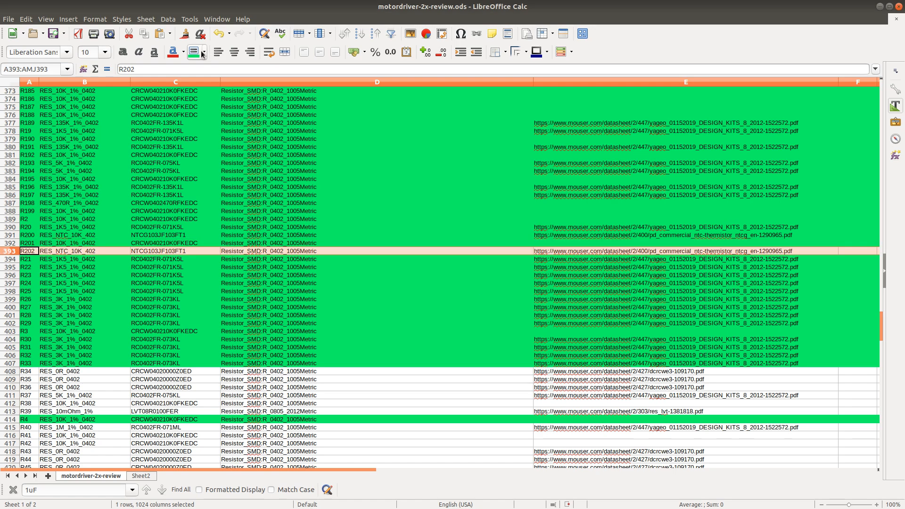
pyautogui.click(194, 52)
pyautogui.scroll(-6, 126, 298)
pyautogui.scroll(-20, 126, 298)
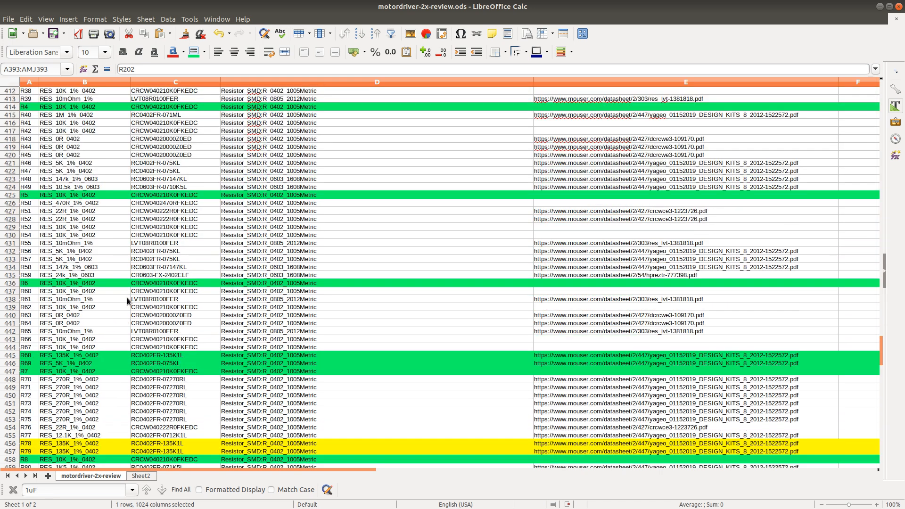
pyautogui.scroll(20, 126, 299)
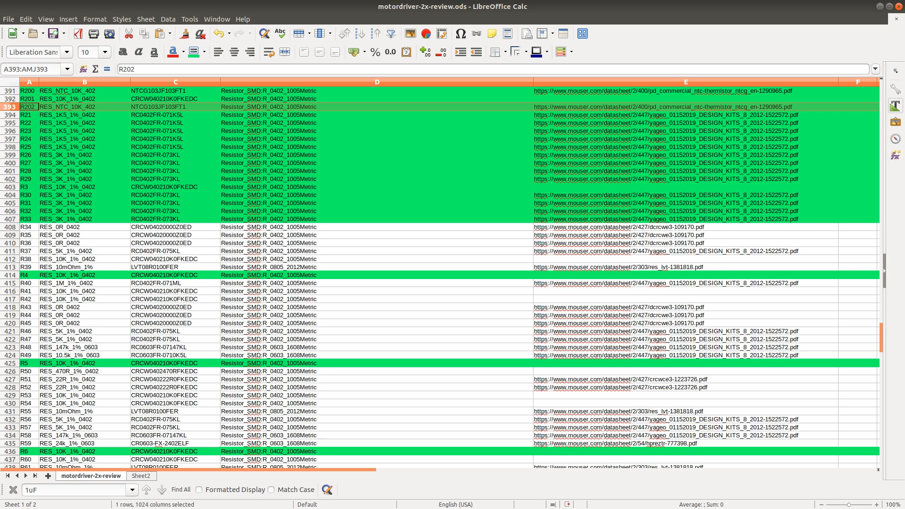
# Step: Switch to Eeschema, find R34, and examine the R34, R35 and R36 address resistors beside U5
pyautogui.hotkey('alt', 'Tab')
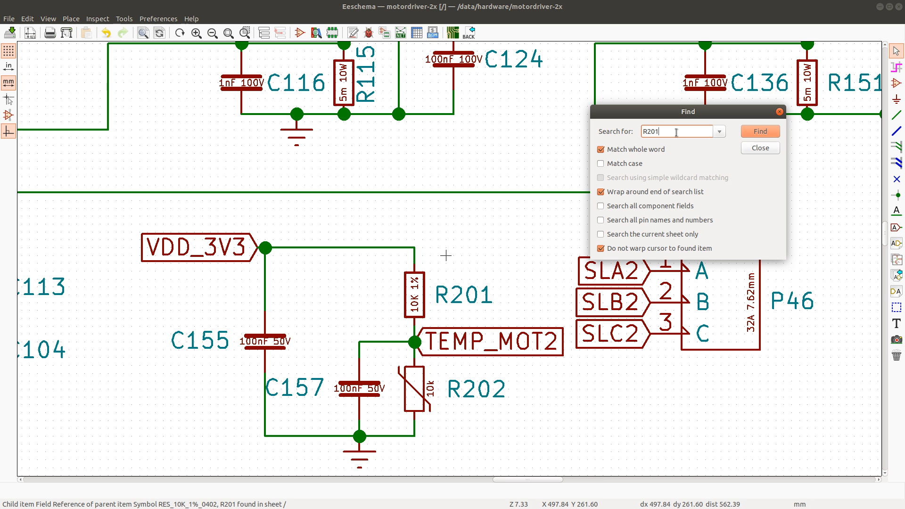
pyautogui.press('BackSpace')
pyautogui.press('BackSpace')
pyautogui.press('BackSpace')
pyautogui.write('35')
pyautogui.press('BackSpace')
pyautogui.write('4')
pyautogui.press('Return')
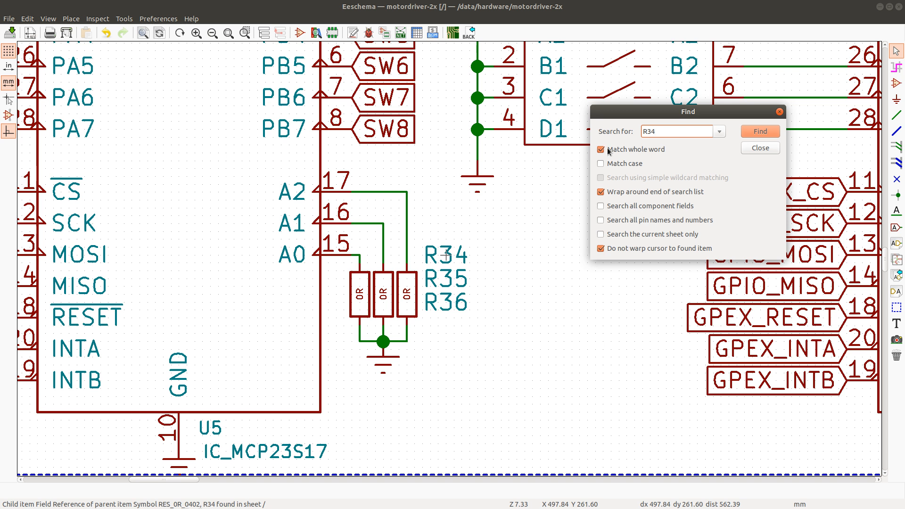
pyautogui.click(759, 148)
pyautogui.scroll(-1, 152, 162)
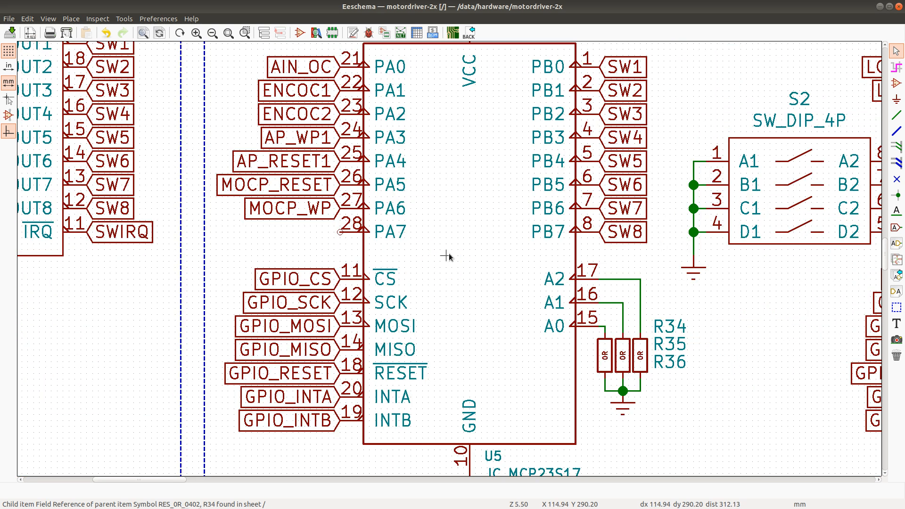
pyautogui.scroll(-1, 452, 254)
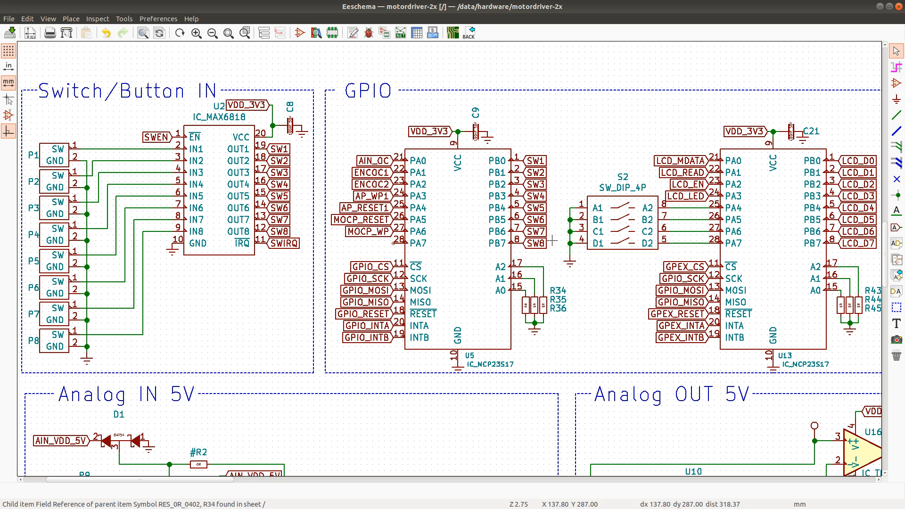
# Step: Return to Calc and fill the R34 to R36 rows (408 to 410) with yellow
pyautogui.hotkey('alt', 'Tab')
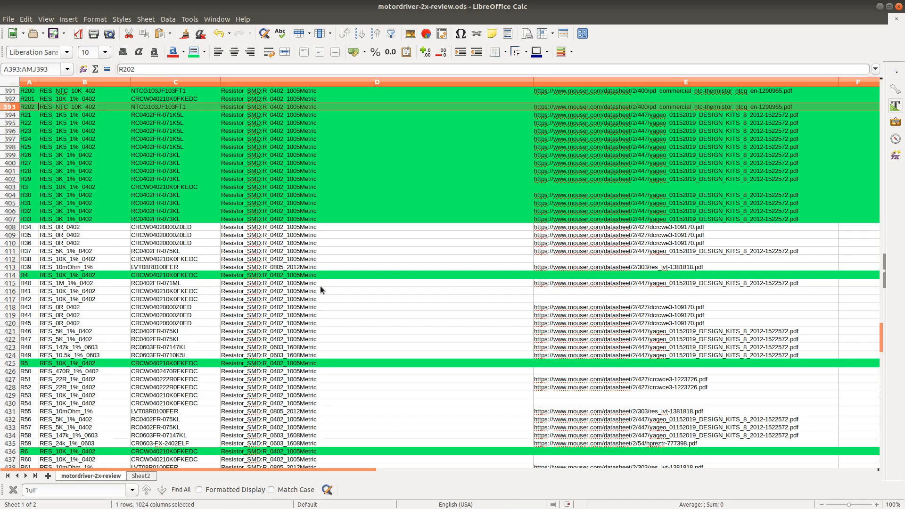
pyautogui.click(10, 227)
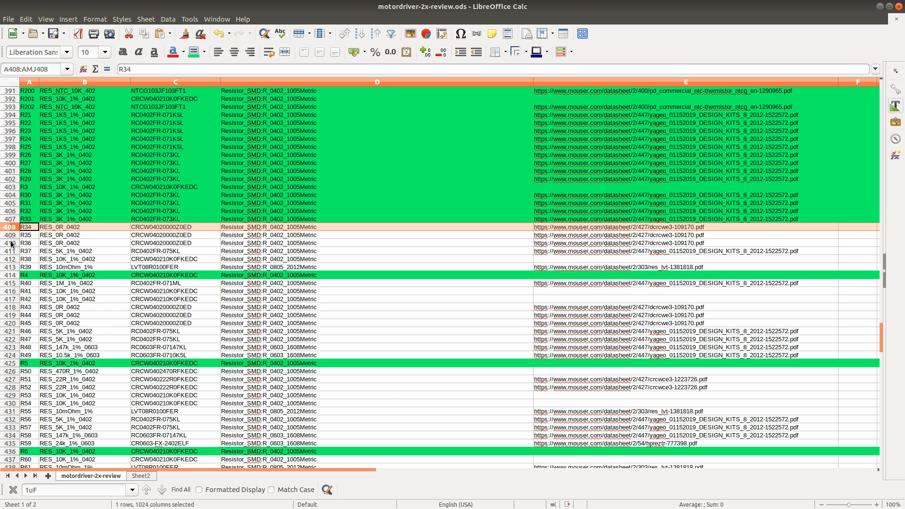
pyautogui.keyDown('shift'); pyautogui.click(12, 245); pyautogui.keyUp('shift')
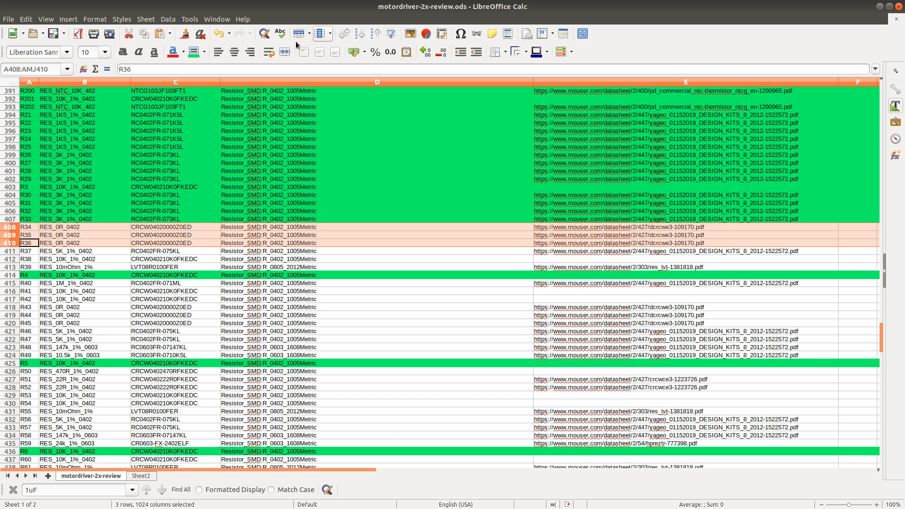
pyautogui.click(204, 52)
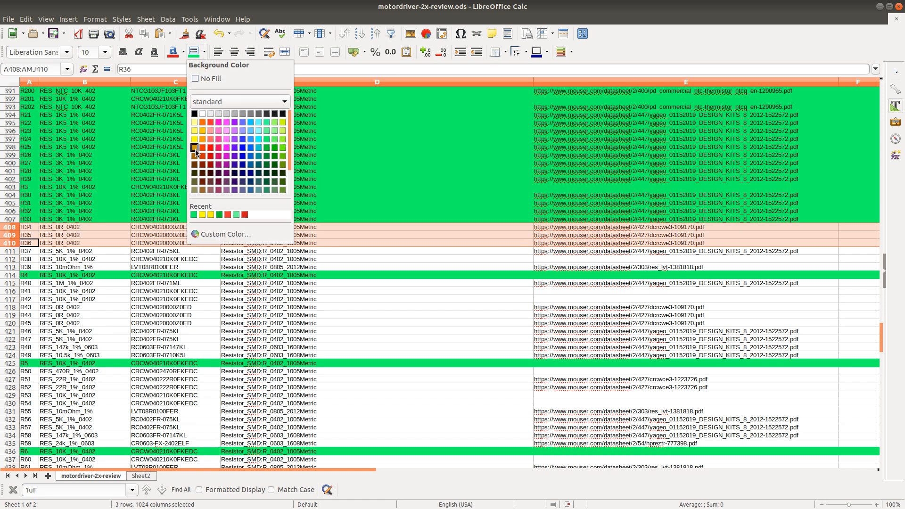
pyautogui.click(202, 215)
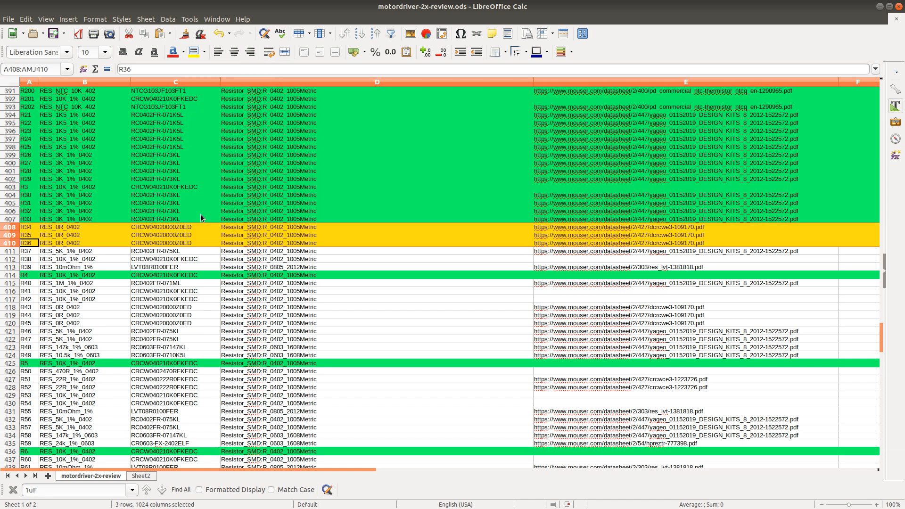
# Step: Locate the R37 and R38 rows, then find R37 in Eeschema and examine both resistors around U14
pyautogui.moveTo(33, 253); pyautogui.dragTo(34, 260)
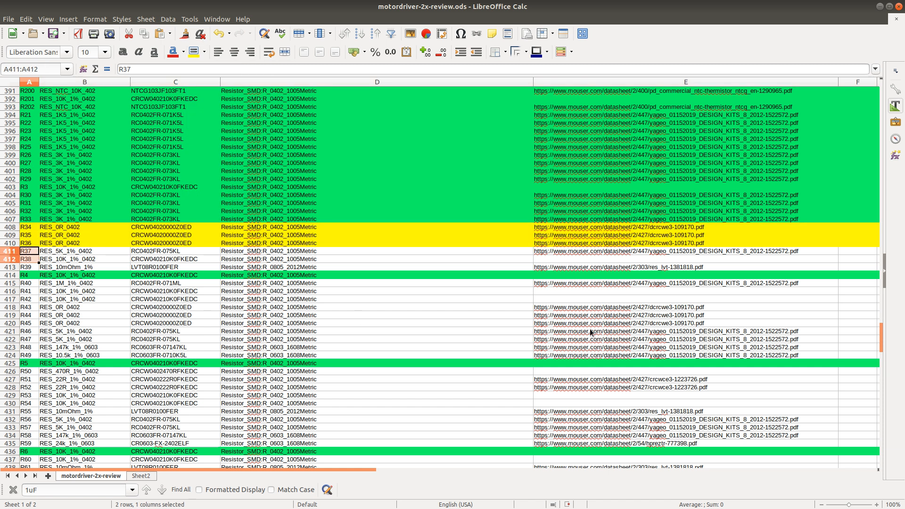
pyautogui.hotkey('alt', 'Tab')
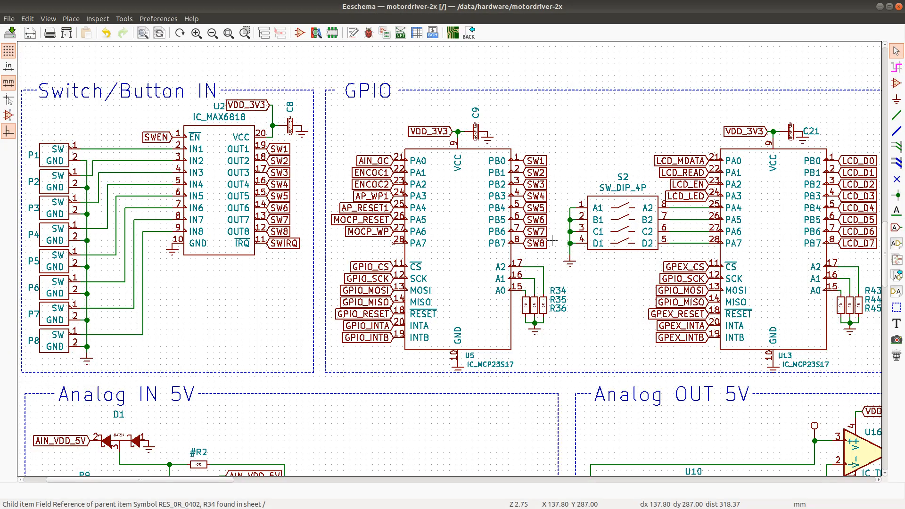
pyautogui.hotkey('ctrl', 'f')
pyautogui.write('R37')
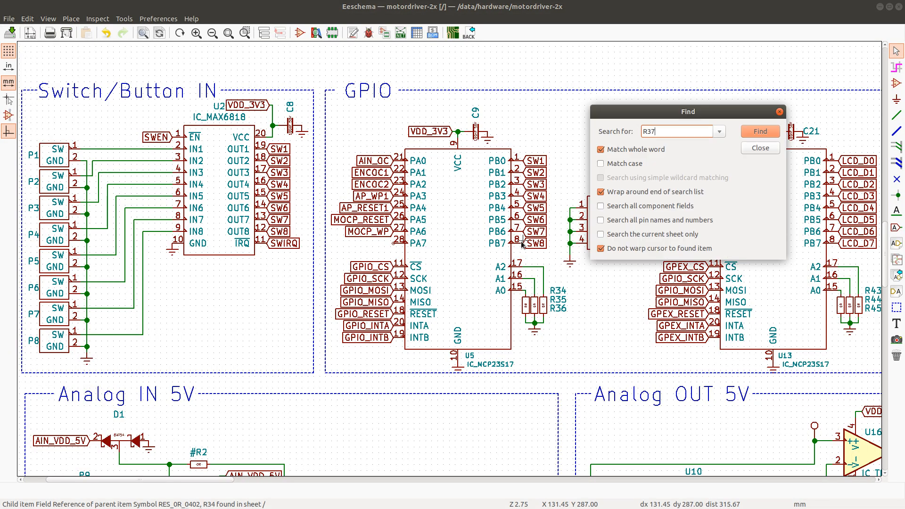
pyautogui.press('Return')
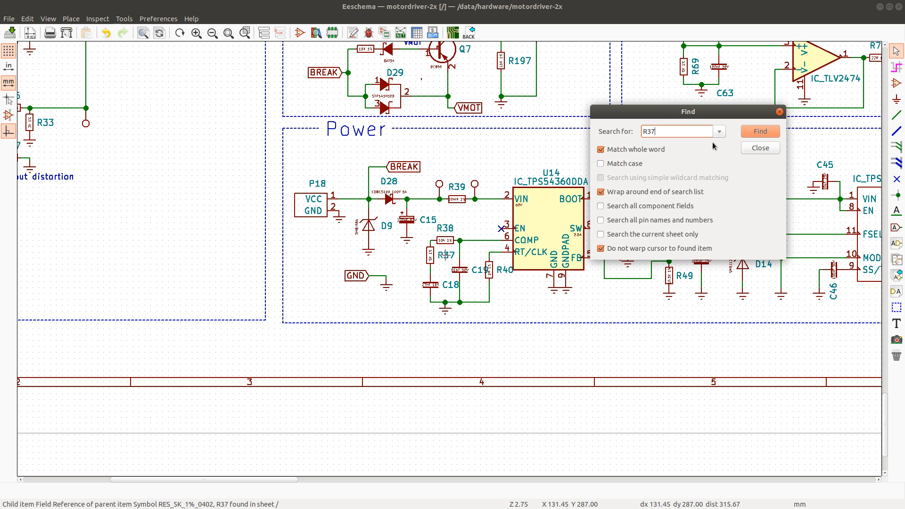
pyautogui.click(759, 148)
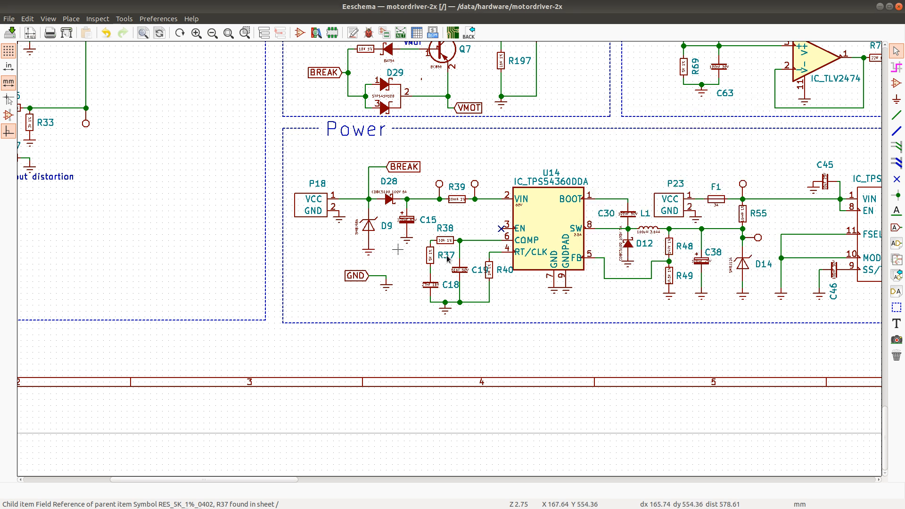
pyautogui.scroll(2, 447, 256)
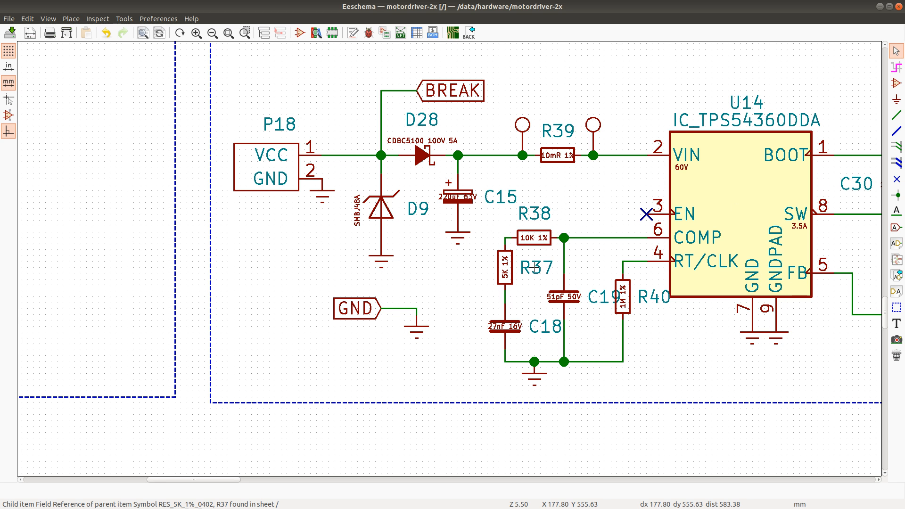
# Step: Switch to Calc and fill the R37 and R38 rows (411 and 412) with green
pyautogui.hotkey('alt', 'Tab')
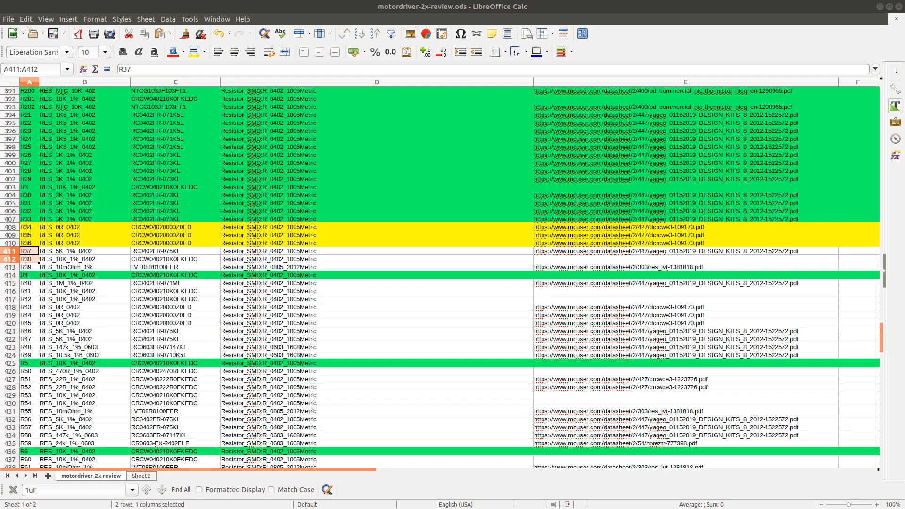
pyautogui.click(11, 253)
pyautogui.keyDown('shift'); pyautogui.click(8, 262); pyautogui.keyUp('shift')
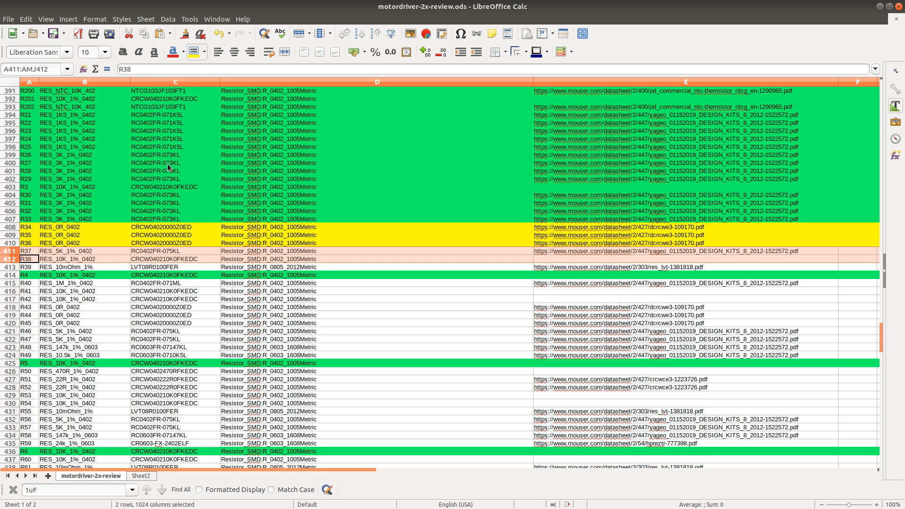
pyautogui.click(204, 52)
pyautogui.click(195, 215)
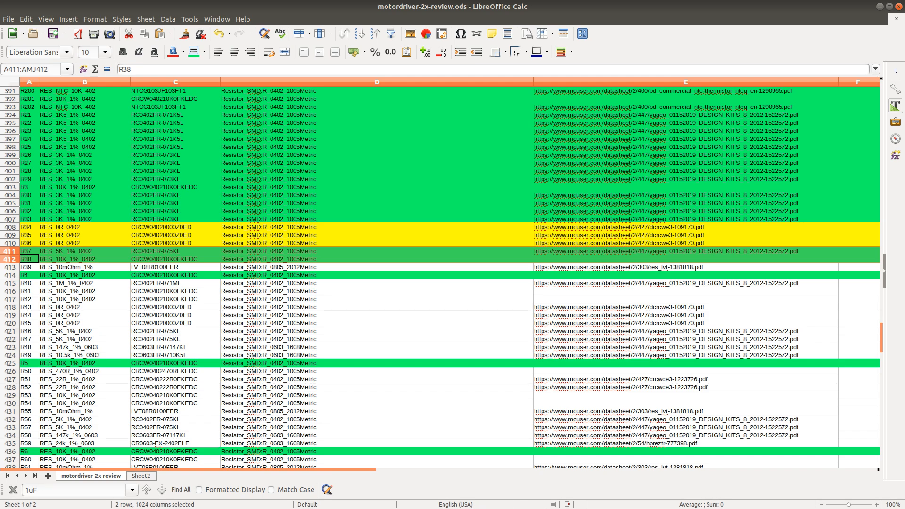
# Step: Check R39 in Eeschema, then copy its part number LVT08R0100FER from cell C413 in Calc
pyautogui.hotkey('alt', 'Tab')
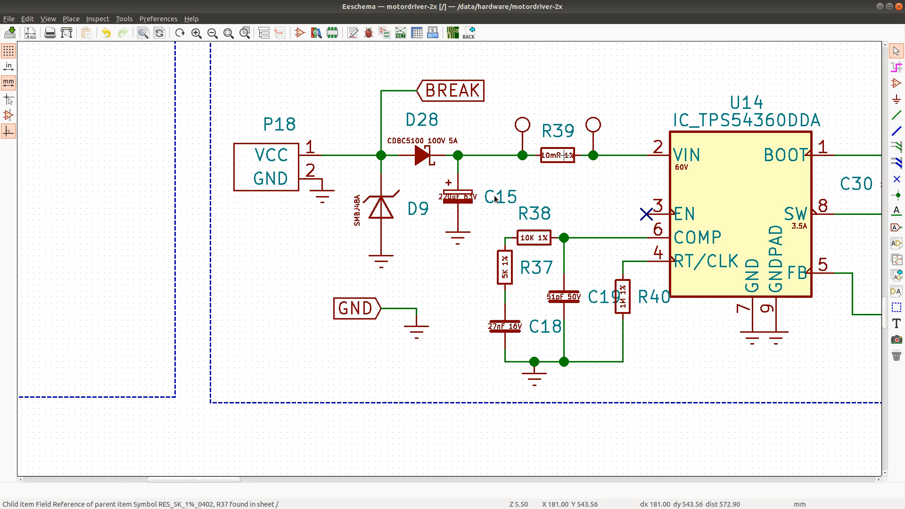
pyautogui.hotkey('alt', 'Tab')
pyautogui.click(161, 266)
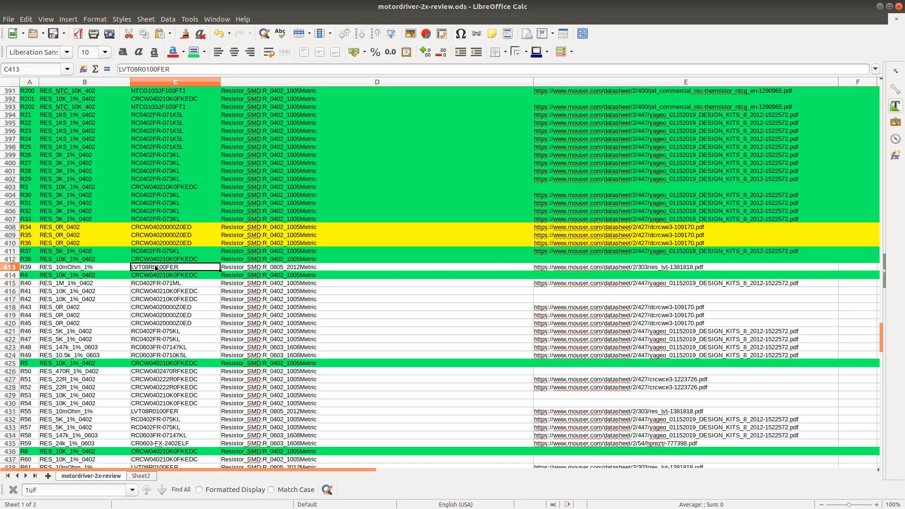
pyautogui.doubleClick(194, 267)
pyautogui.hotkey('ctrl', 'c')
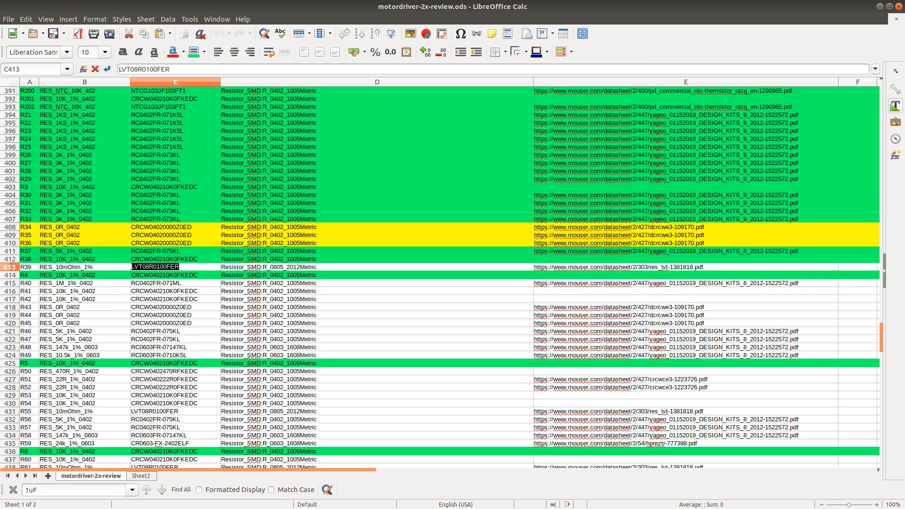
# Step: Switch to Firefox, search Mouser for LVT08R0100FER, and review the resistor's specifications
pyautogui.hotkey('alt', 'Tab')
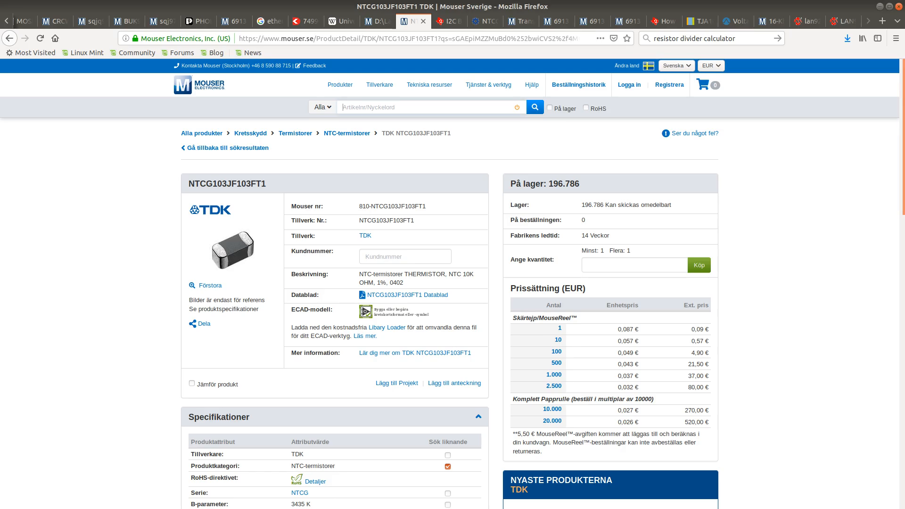
pyautogui.hotkey('ctrl', 'v')
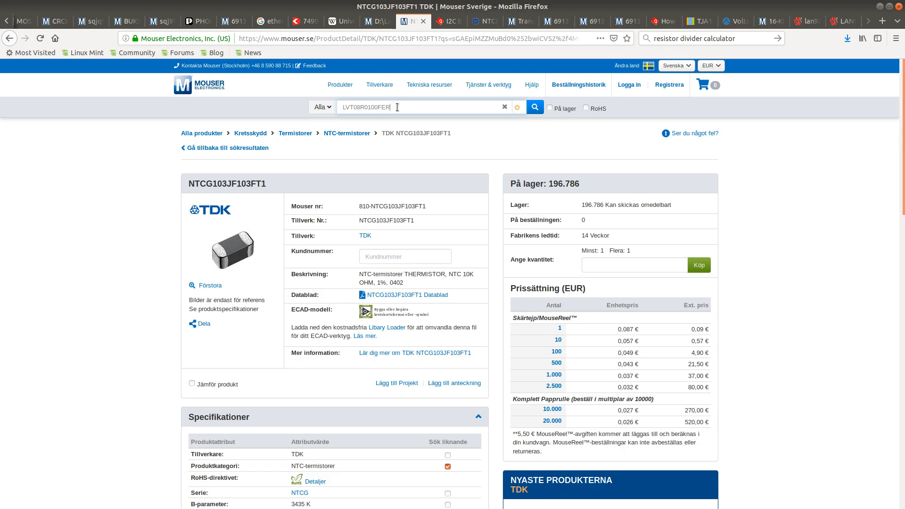
pyautogui.click(539, 107)
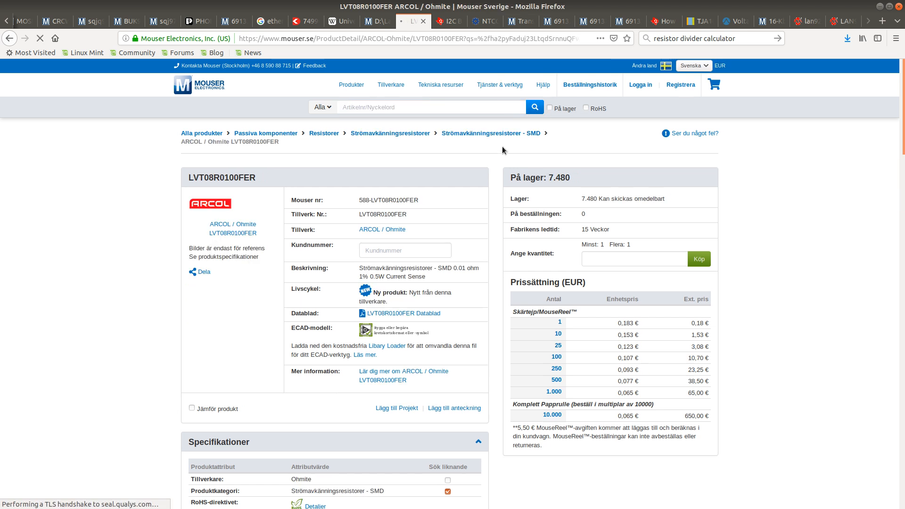
pyautogui.scroll(-5, 384, 237)
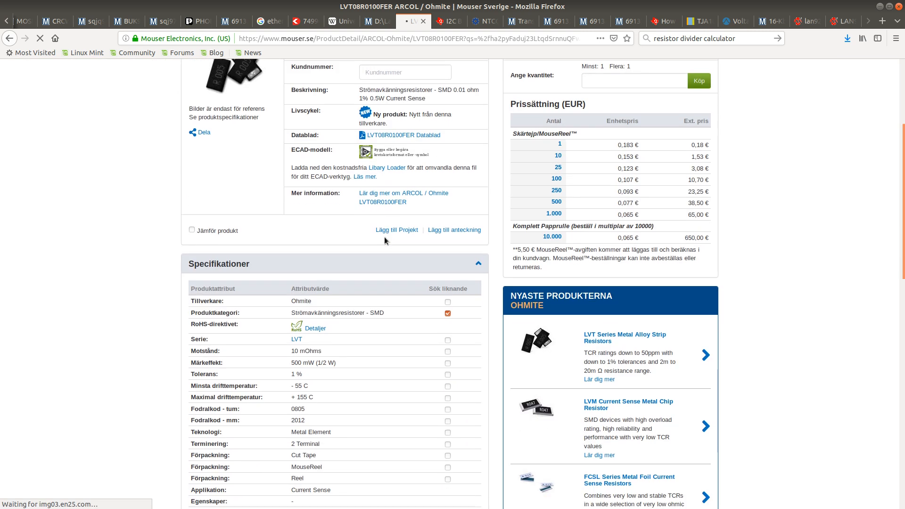
pyautogui.scroll(-3, 373, 253)
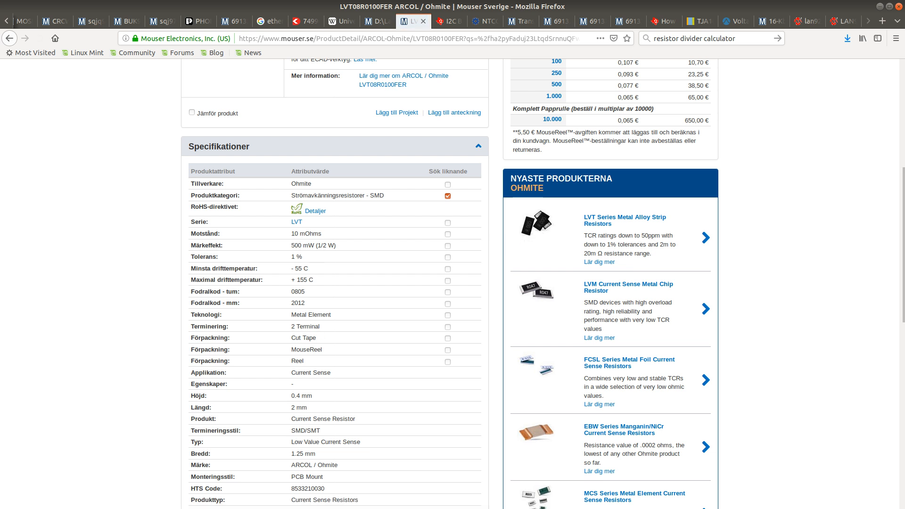
# Step: Switch to Eeschema, inspect R39's symbol properties, and close them without changes
pyautogui.hotkey('alt', 'Tab')
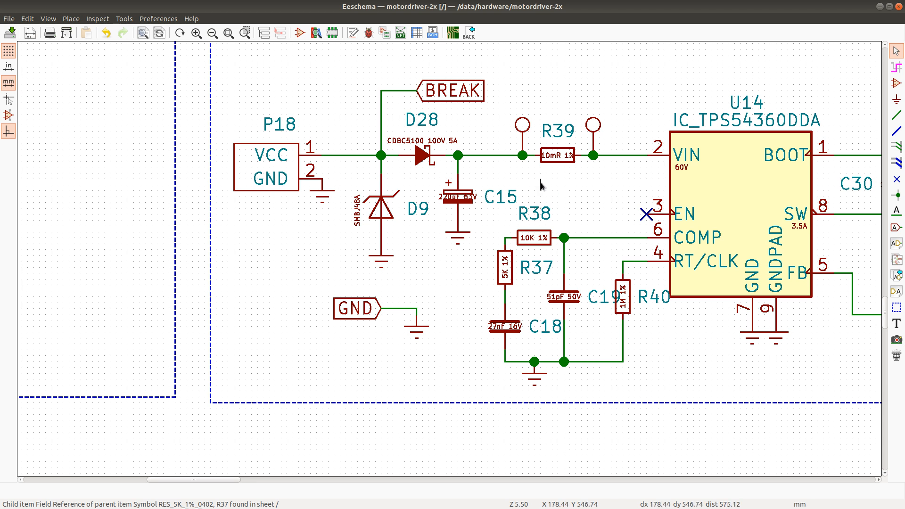
pyautogui.doubleClick(561, 158)
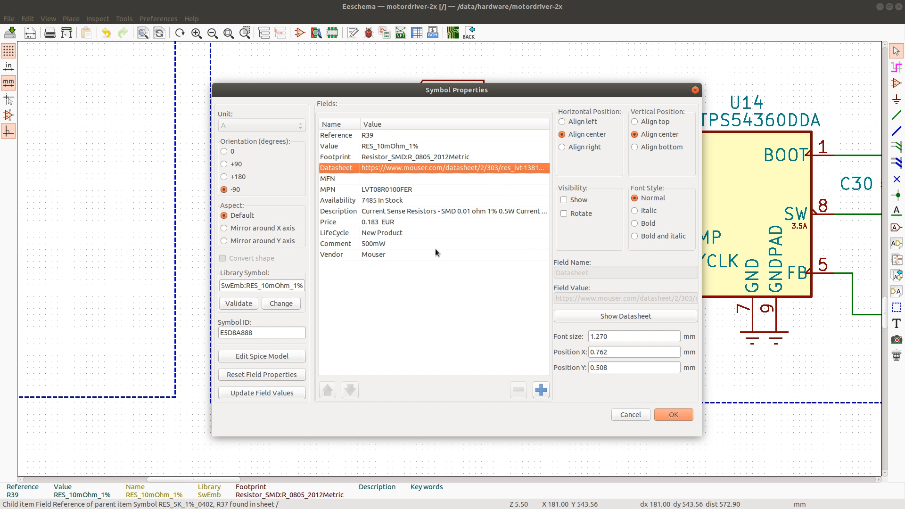
pyautogui.click(632, 415)
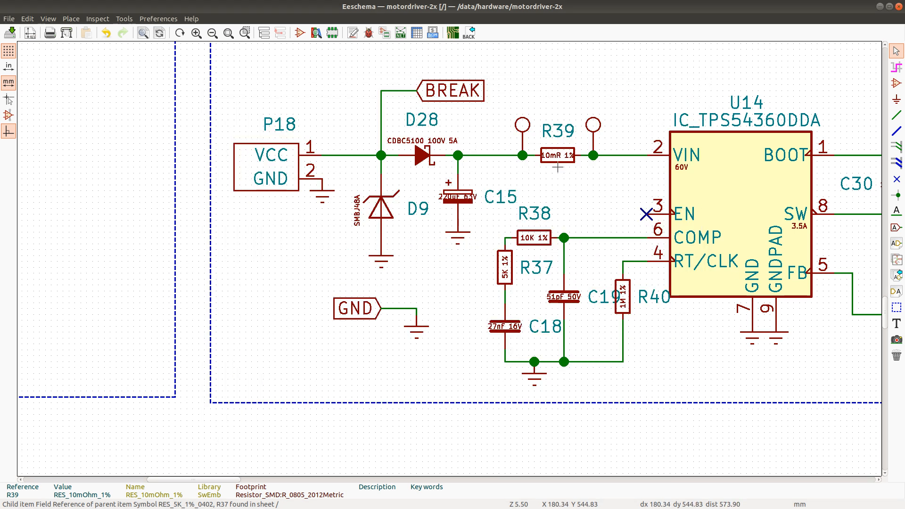
# Step: Return to Calc and fill the R39 row (413) with green
pyautogui.hotkey('alt', 'Tab')
pyautogui.click(10, 267)
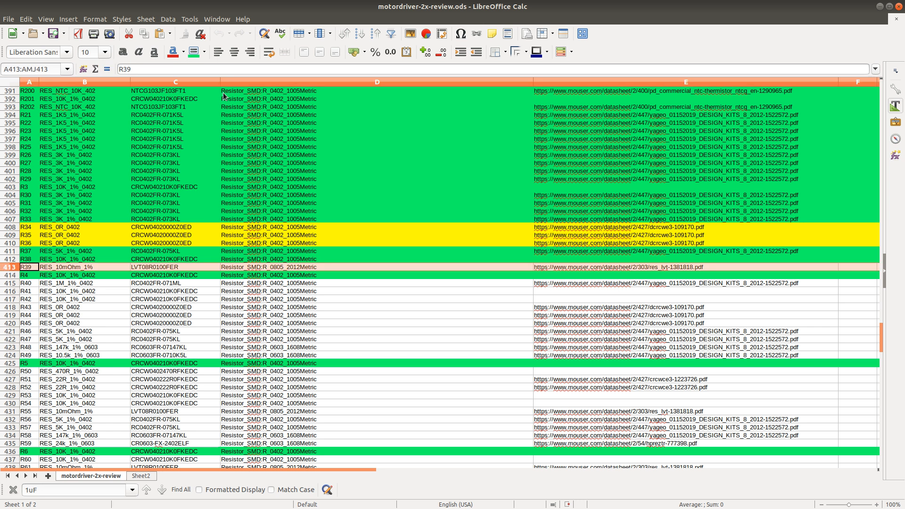
pyautogui.click(194, 52)
pyautogui.scroll(-2, 43, 291)
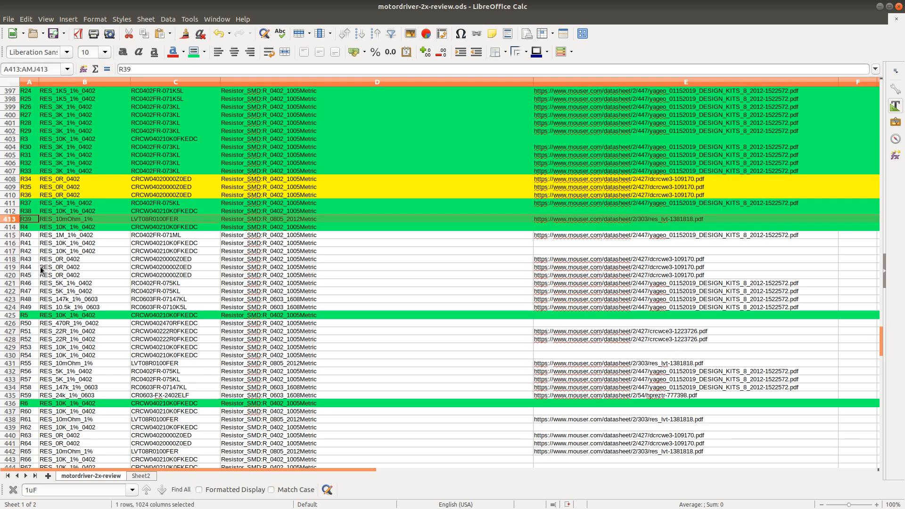
# Step: Check R40 in Eeschema, then copy its part number RC0402FR-071ML from cell C415 in Calc
pyautogui.hotkey('alt', 'Tab')
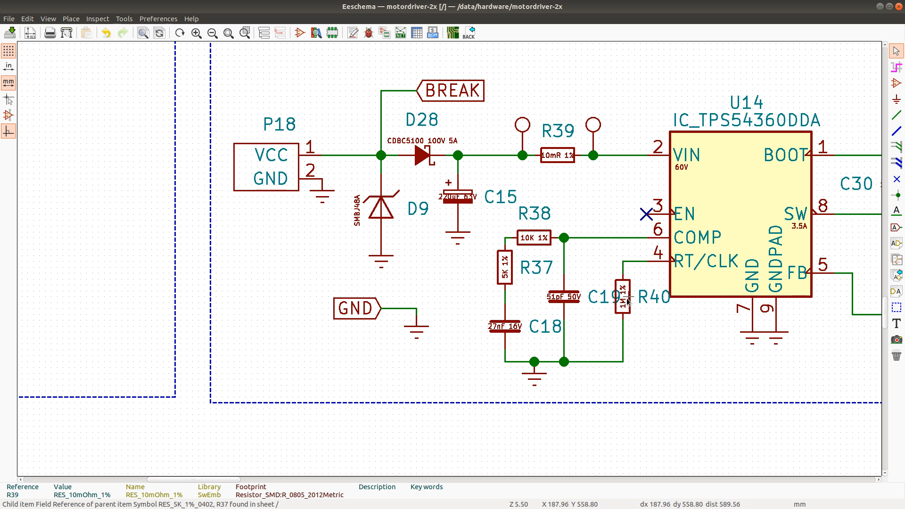
pyautogui.hotkey('alt', 'Tab')
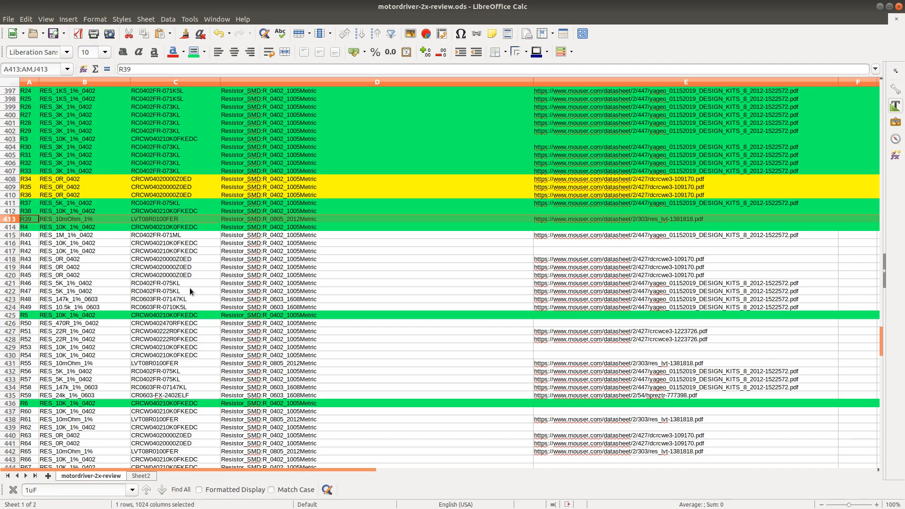
pyautogui.doubleClick(160, 237)
pyautogui.doubleClick(171, 237)
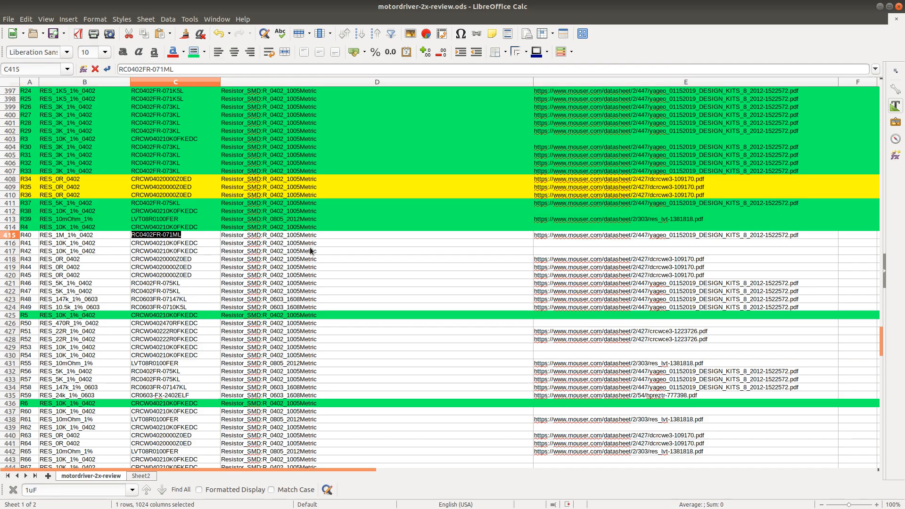
# Step: Switch to Firefox, search Mouser for RC0402FR-071ML, and review the resistor's specifications
pyautogui.hotkey('alt', 'Tab')
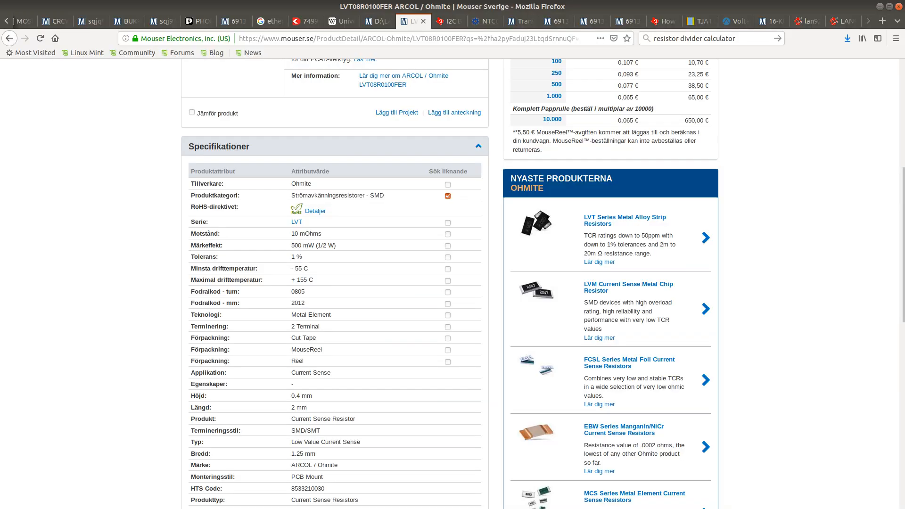
pyautogui.scroll(5, 343, 153)
pyautogui.click(391, 81)
pyautogui.write('RC0402FR-071ME')
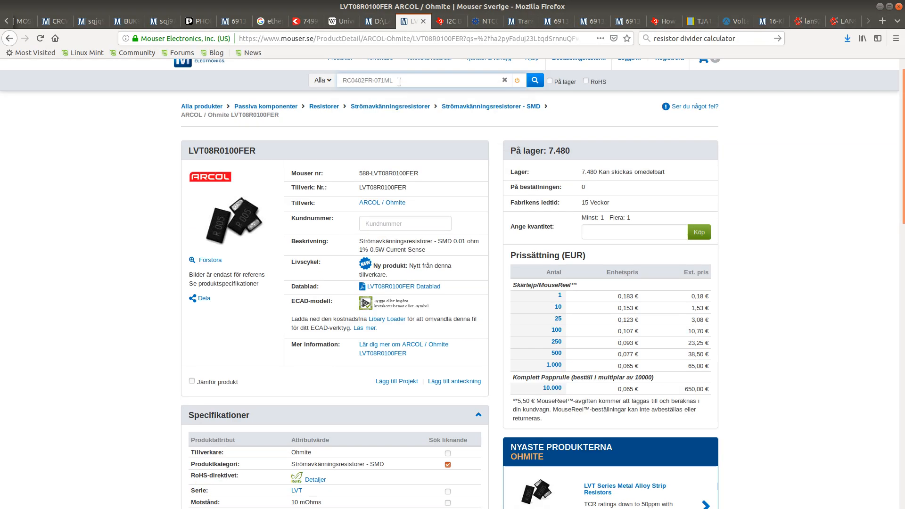
pyautogui.click(534, 80)
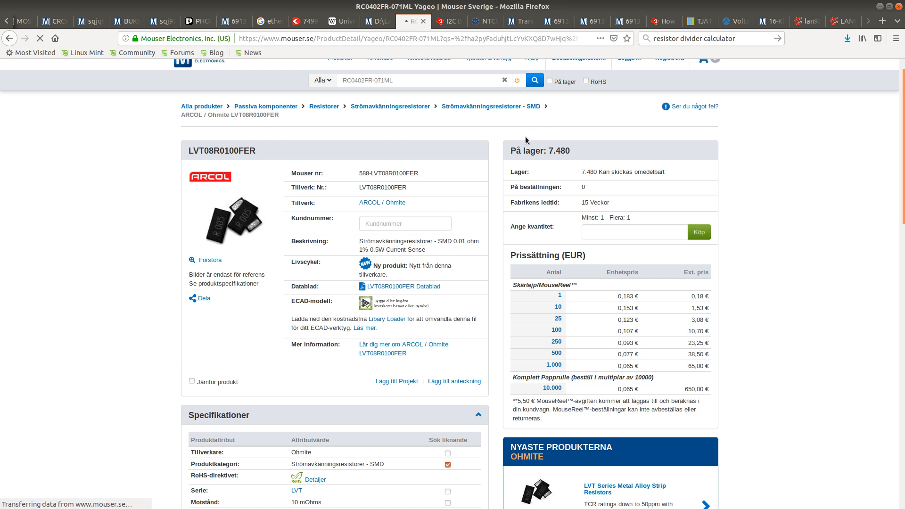
pyautogui.scroll(-5, 342, 279)
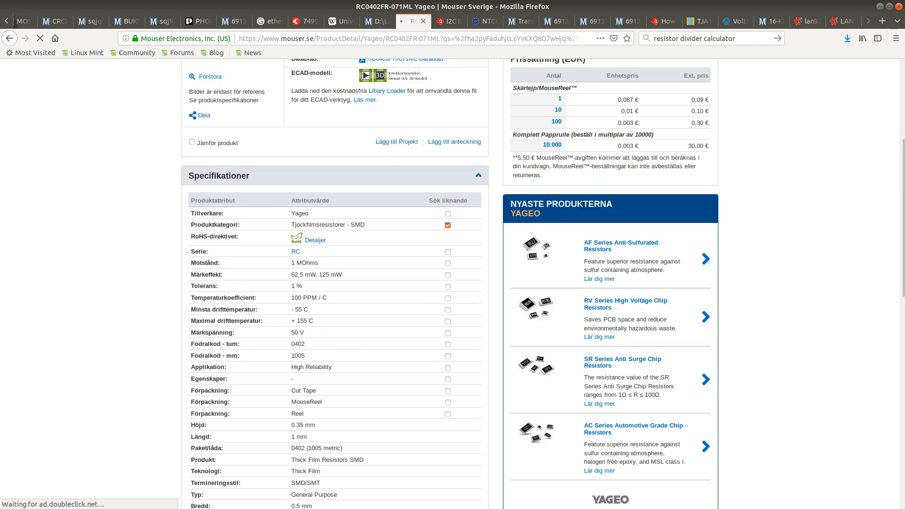
# Step: Return to Calc and fill the R40 row (415) with green
pyautogui.hotkey('alt', 'Tab')
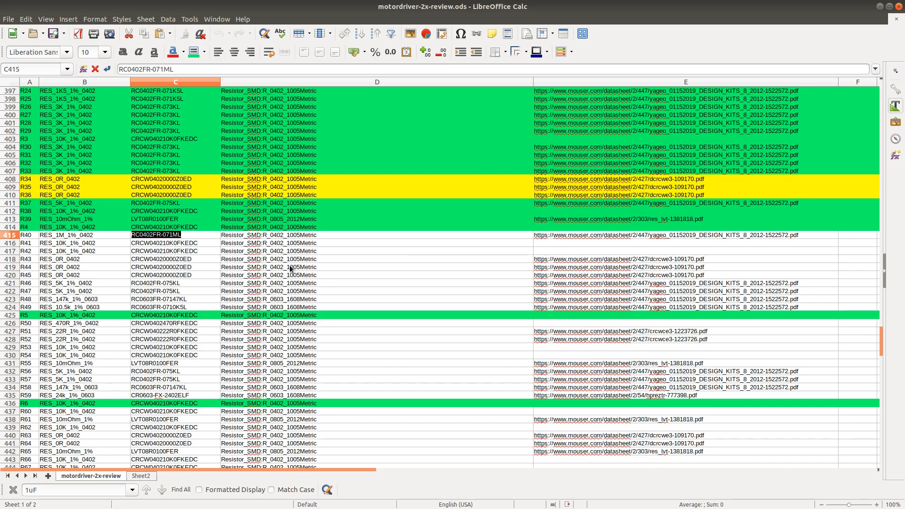
pyautogui.click(10, 235)
pyautogui.click(182, 52)
pyautogui.click(193, 53)
pyautogui.click(194, 52)
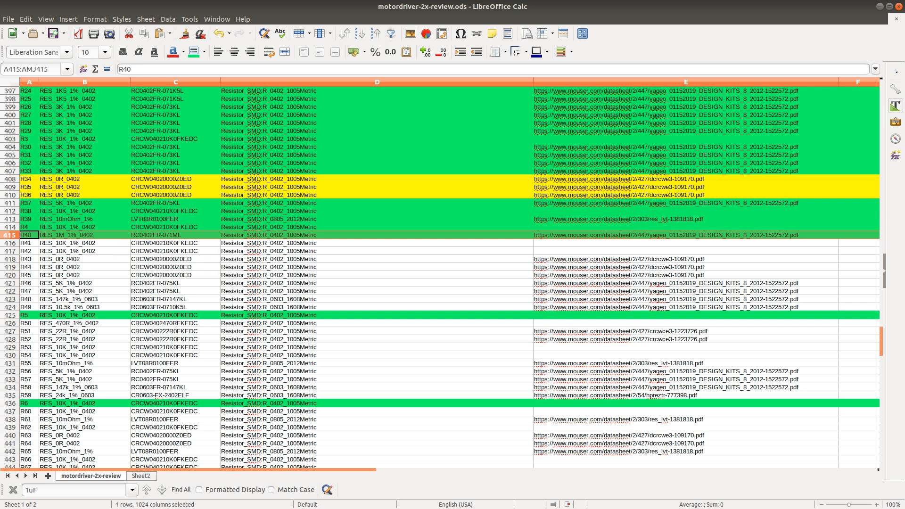
# Step: Switch to Eeschema and search the schematic for R41, closing the search once it is located
pyautogui.hotkey('alt', 'Tab')
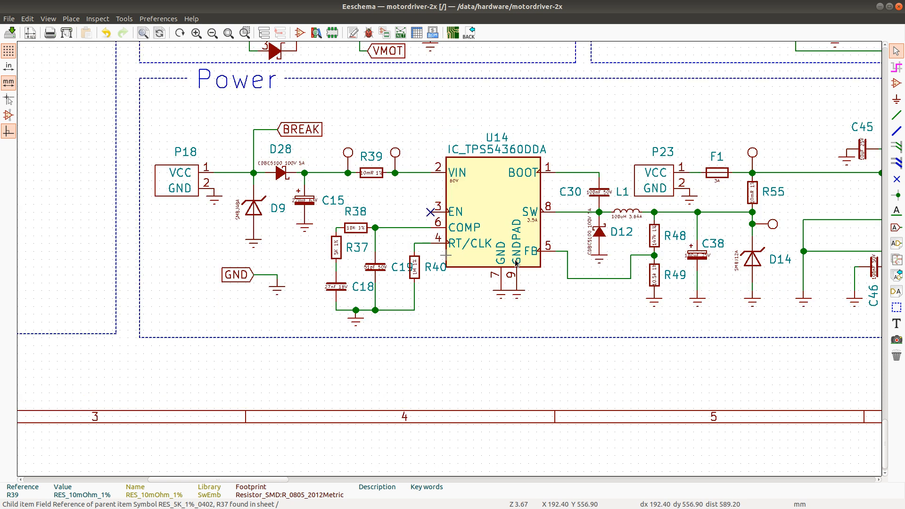
pyautogui.scroll(-1, 492, 265)
pyautogui.scroll(2, 585, 247)
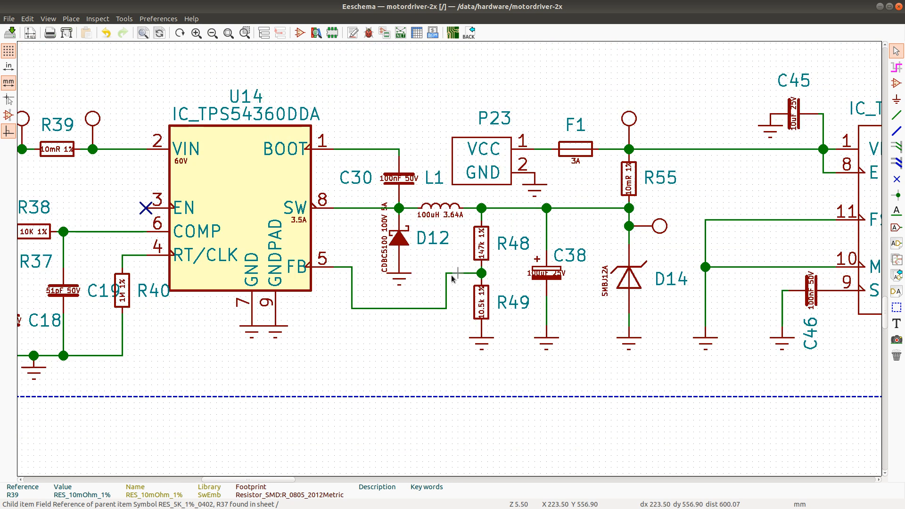
pyautogui.hotkey('ctrl', 'f')
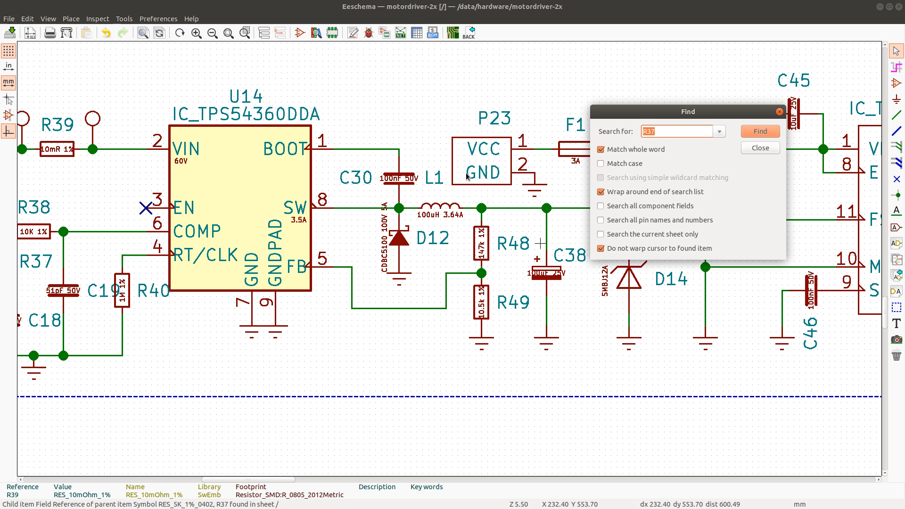
pyautogui.write('R41')
pyautogui.press('Return')
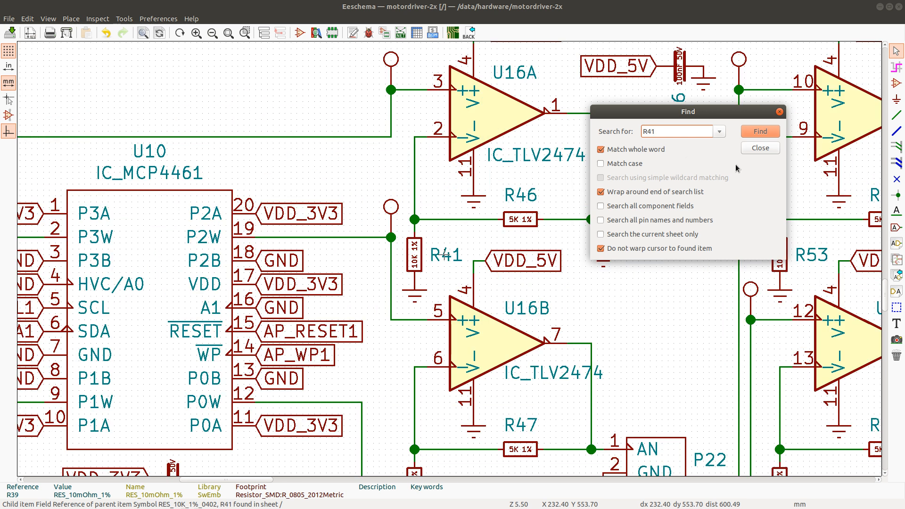
pyautogui.click(758, 150)
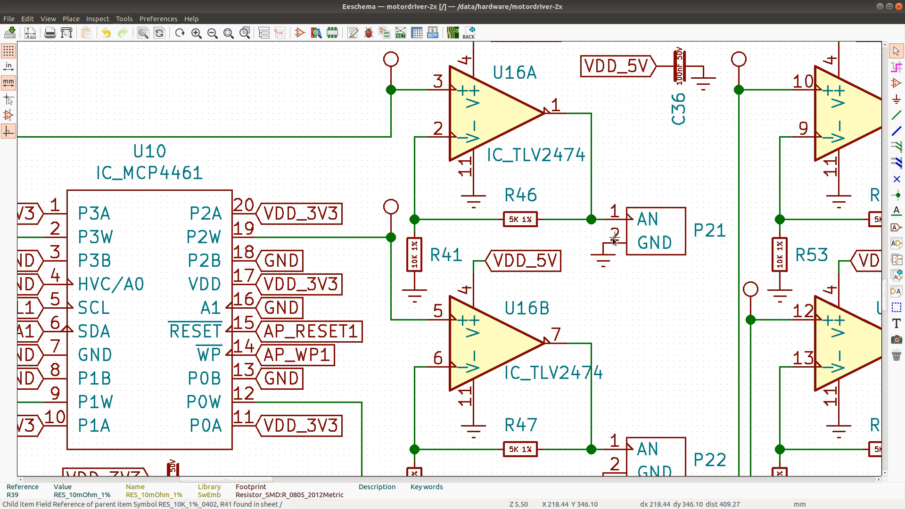
# Step: Examine the Back-EMF ADC Pre-Amp section of the schematic, then the resistors around the U16 amplifiers in the Analog OUT 5V block
pyautogui.scroll(-1, 443, 259)
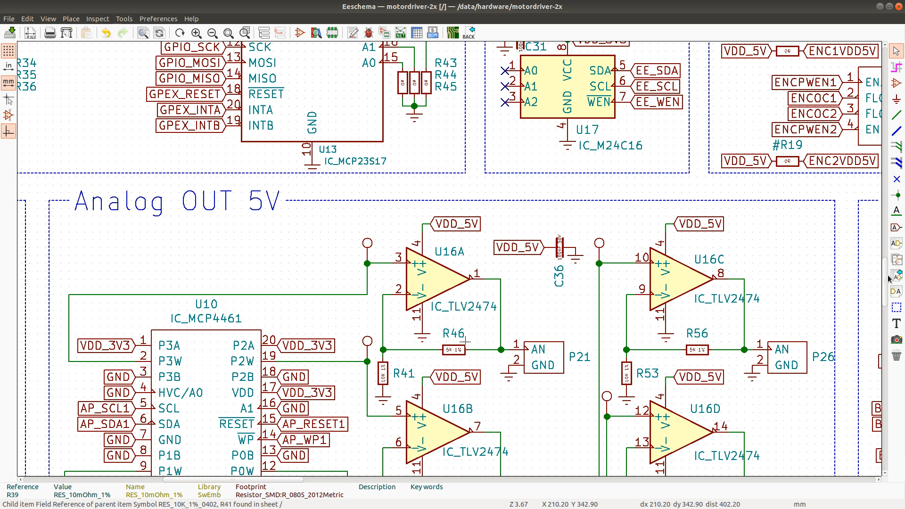
pyautogui.moveTo(886, 279); pyautogui.dragTo(886, 67)
pyautogui.scroll(-4, 623, 377)
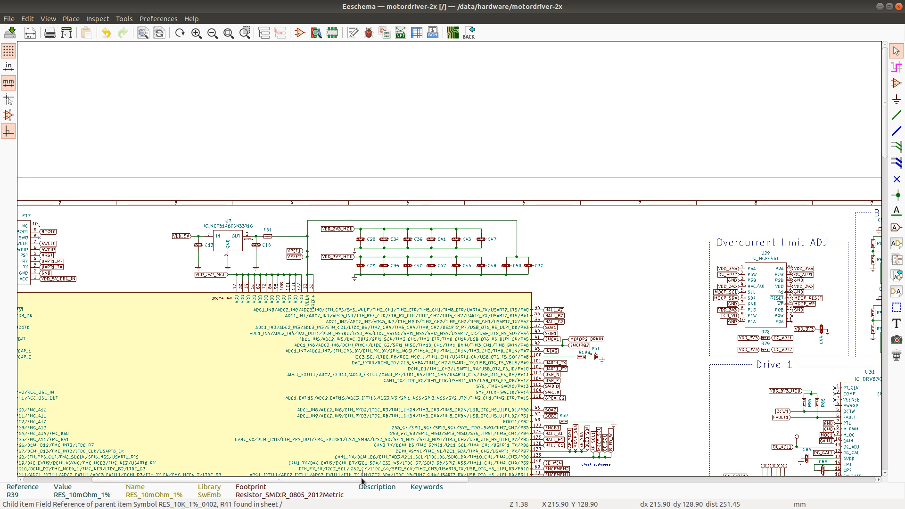
pyautogui.moveTo(362, 480); pyautogui.dragTo(495, 479)
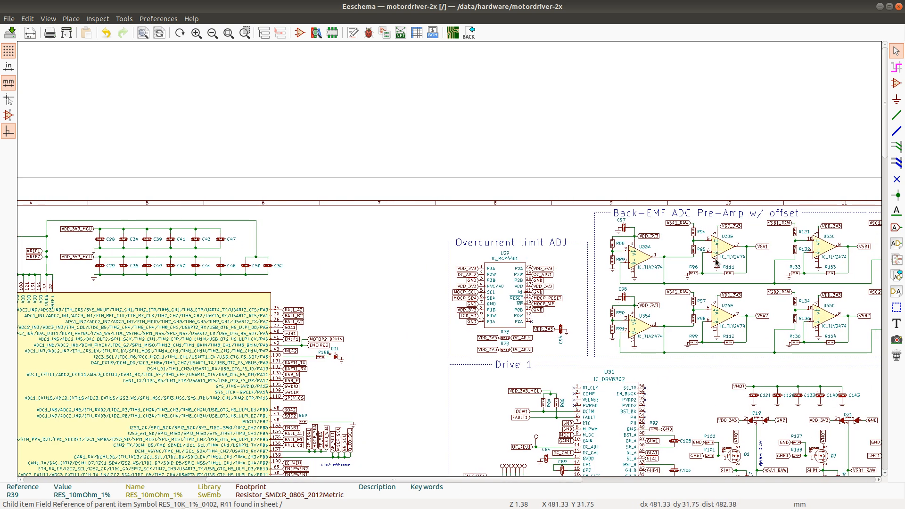
pyautogui.scroll(2, 726, 248)
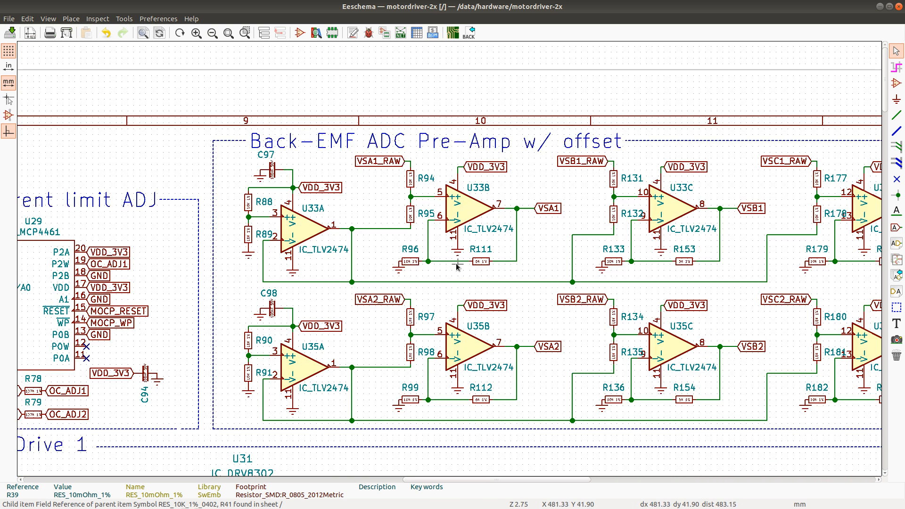
pyautogui.scroll(-3, 457, 266)
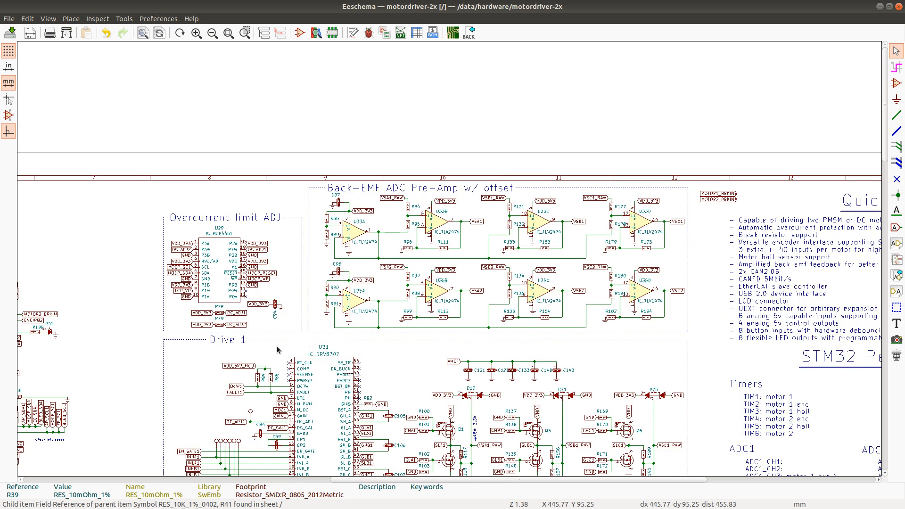
pyautogui.scroll(-2, 446, 258)
pyautogui.scroll(2, 178, 421)
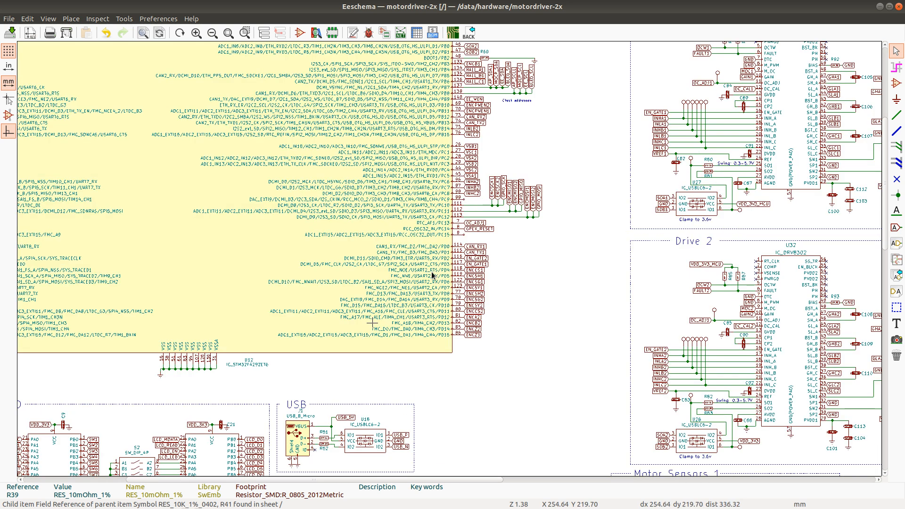
pyautogui.scroll(-2, 448, 260)
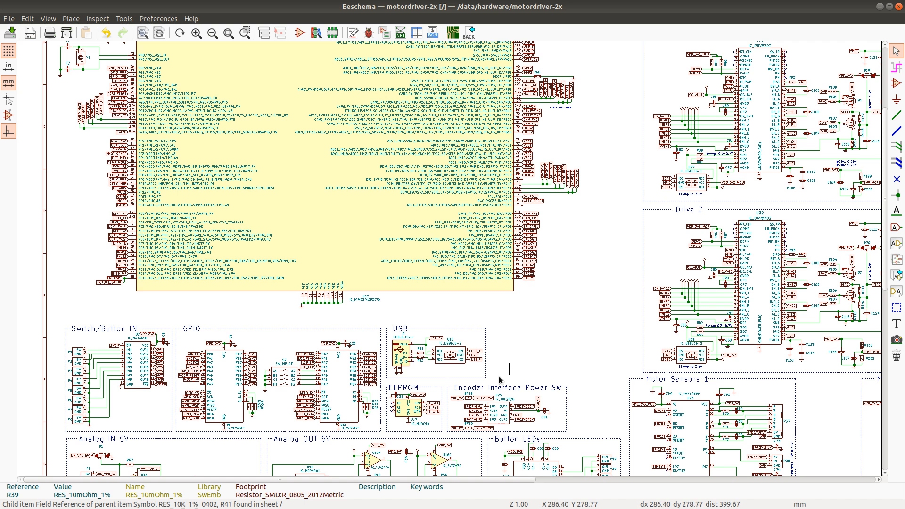
pyautogui.scroll(1, 365, 478)
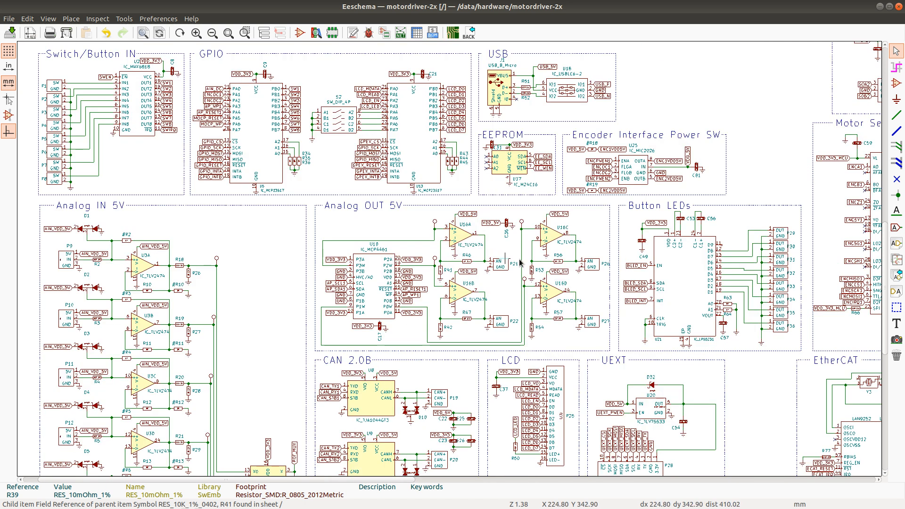
pyautogui.scroll(1, 521, 262)
pyautogui.scroll(2, 445, 259)
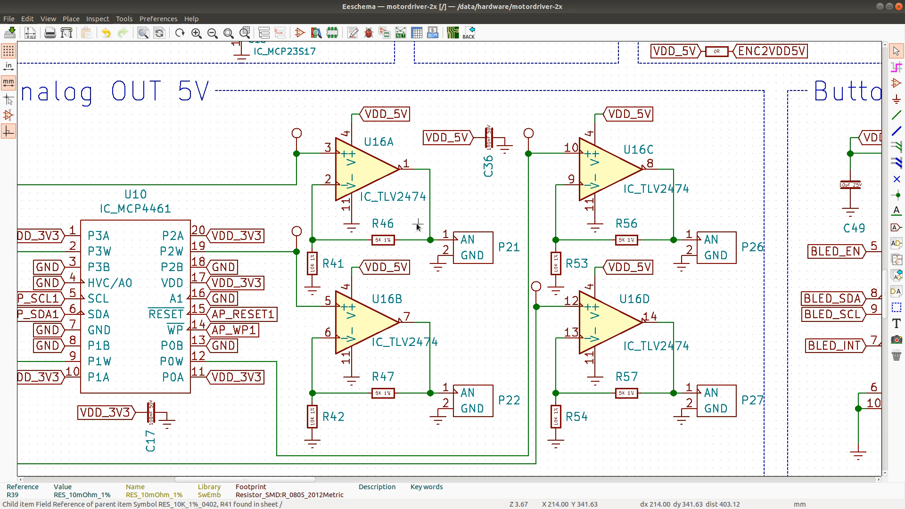
# Step: Switch to Calc and fill the rows for R41, R46, R53 and R56 (416, 421, 429, 432) with green
pyautogui.hotkey('alt', 'Tab')
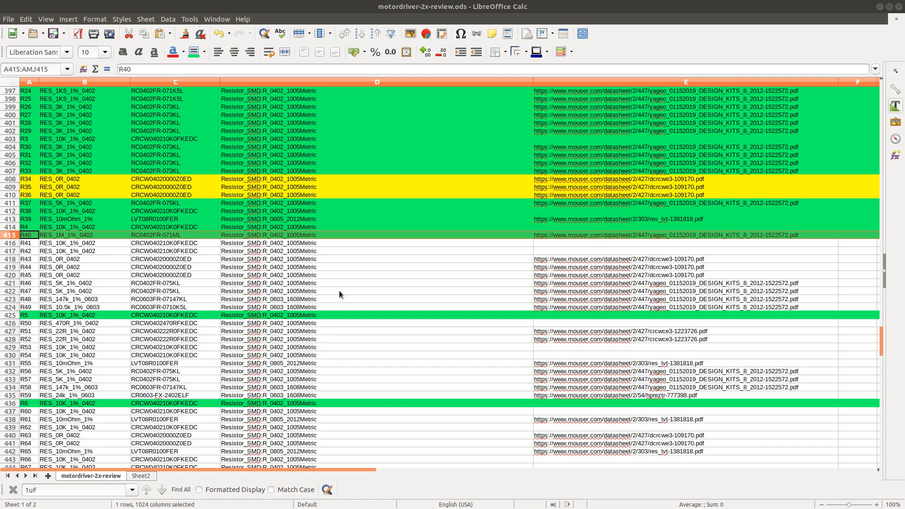
pyautogui.click(15, 243)
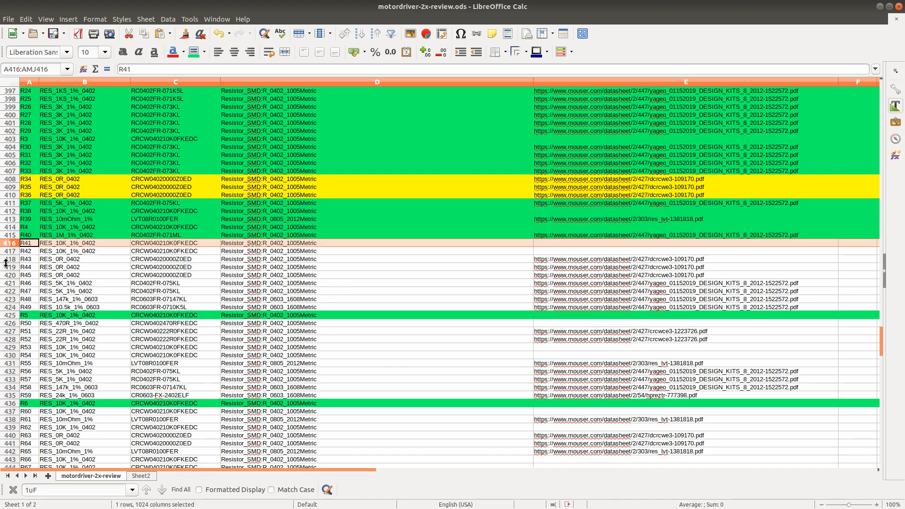
pyautogui.click(15, 284)
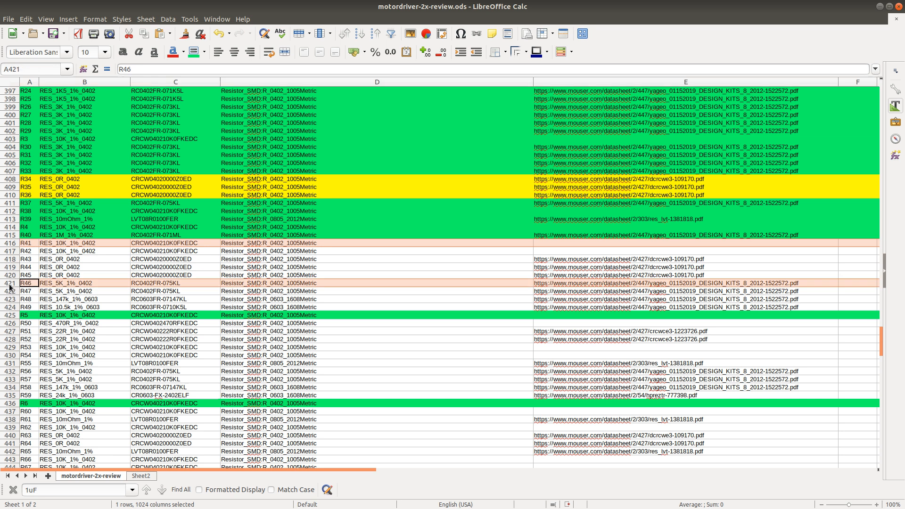
pyautogui.keyDown('ctrl'); pyautogui.click(8, 348); pyautogui.keyUp('ctrl')
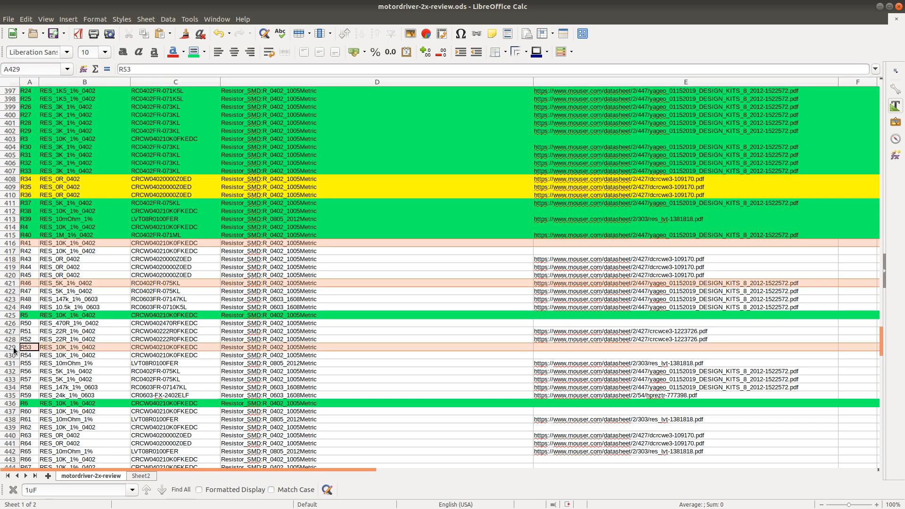
pyautogui.keyDown('ctrl'); pyautogui.click(14, 372); pyautogui.keyUp('ctrl')
pyautogui.click(194, 52)
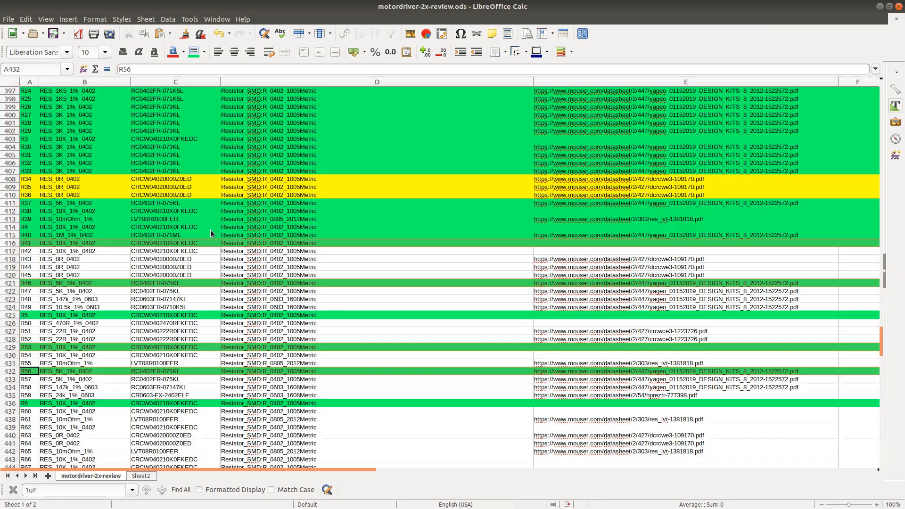
# Step: Check the U16B and U16D resistors in Eeschema, then fill the Calc rows for R42, R47, R54 and R57 (417, 422, 430, 433) with green
pyautogui.hotkey('alt', 'Tab')
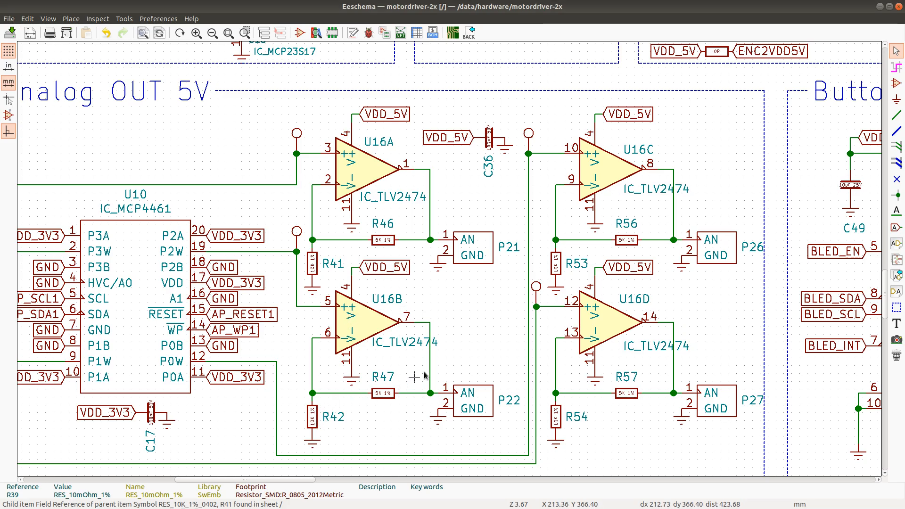
pyautogui.hotkey('alt', 'Tab')
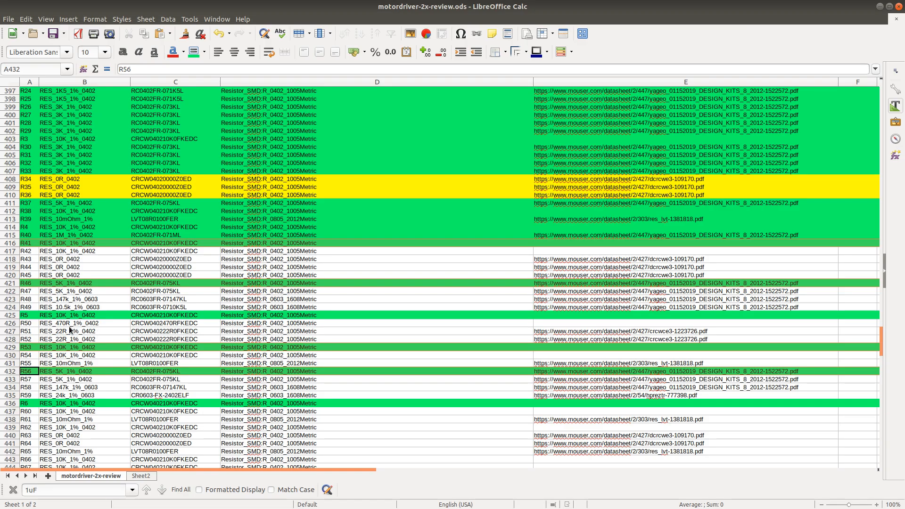
pyautogui.click(9, 250)
pyautogui.click(10, 292)
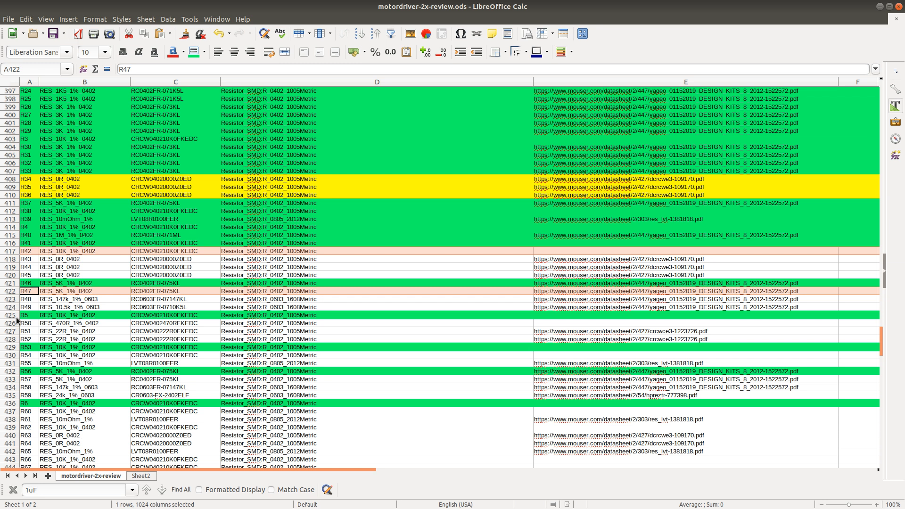
pyautogui.click(14, 356)
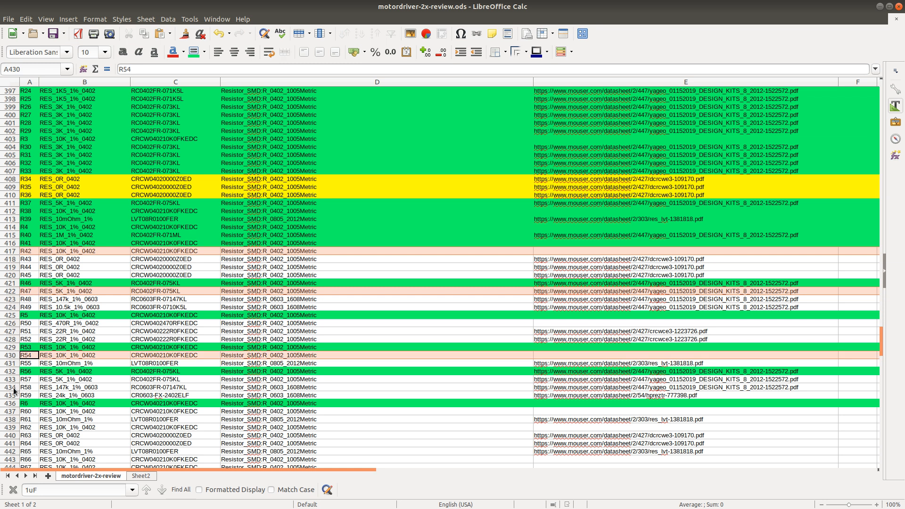
pyautogui.click(15, 379)
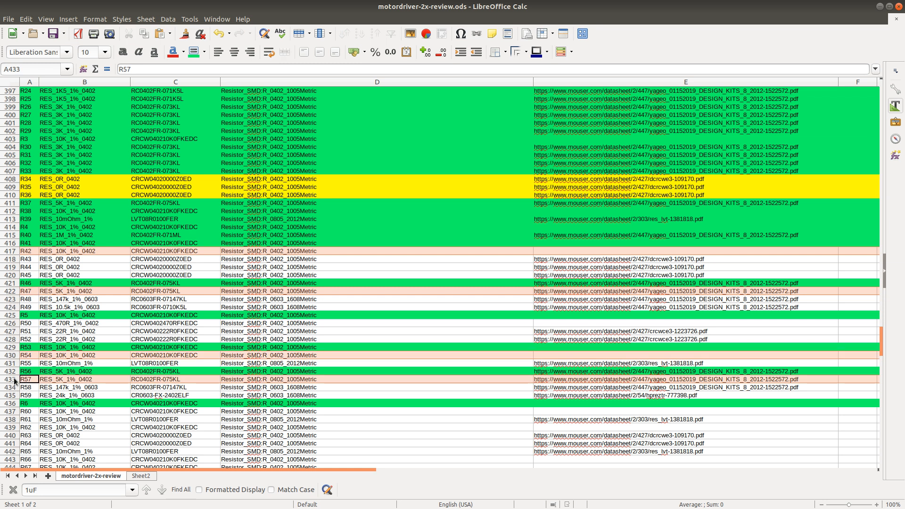
pyautogui.click(191, 55)
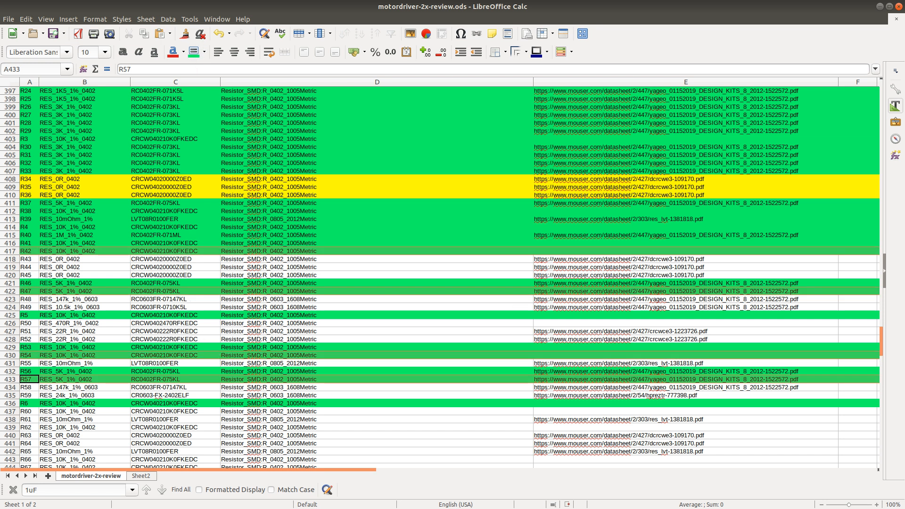
pyautogui.hotkey('alt', 'Tab')
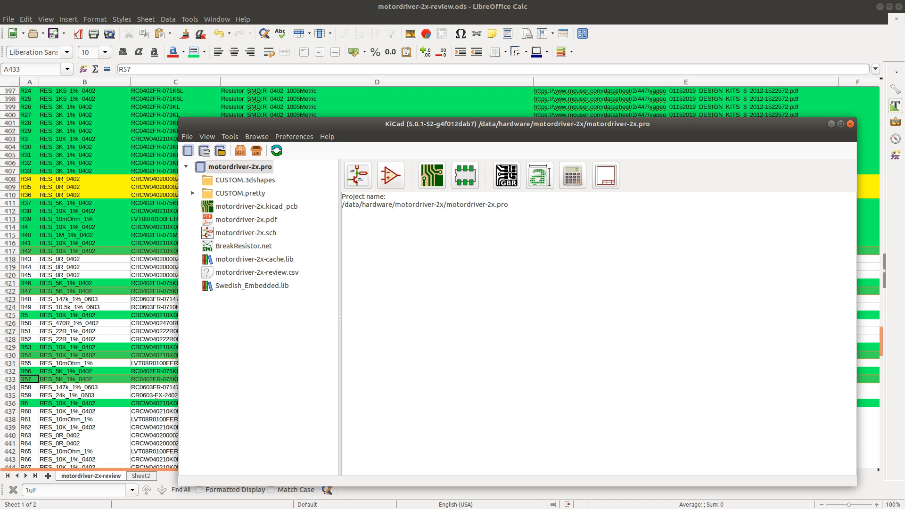
# Step: Switch to Eeschema and search the schematic for R43, closing the search once it is located
pyautogui.hotkey('alt', 'Tab')
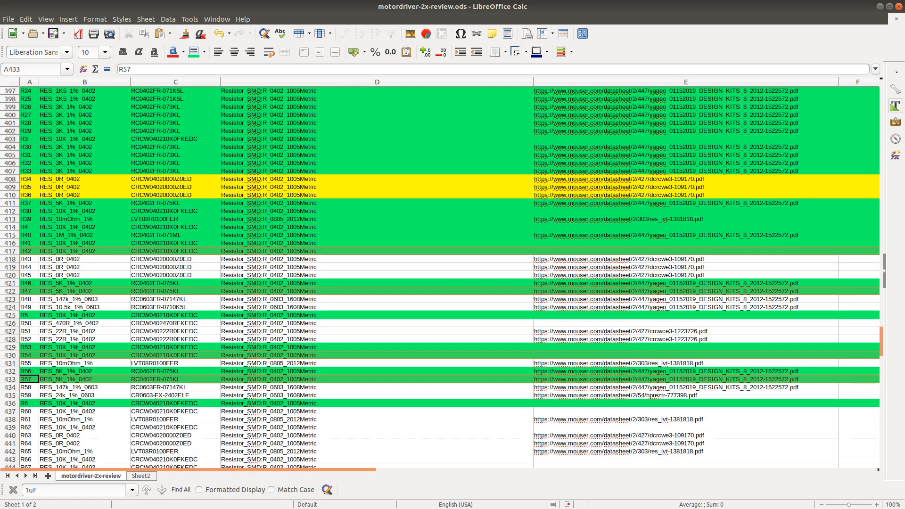
pyautogui.hotkey('alt', 'Tab')
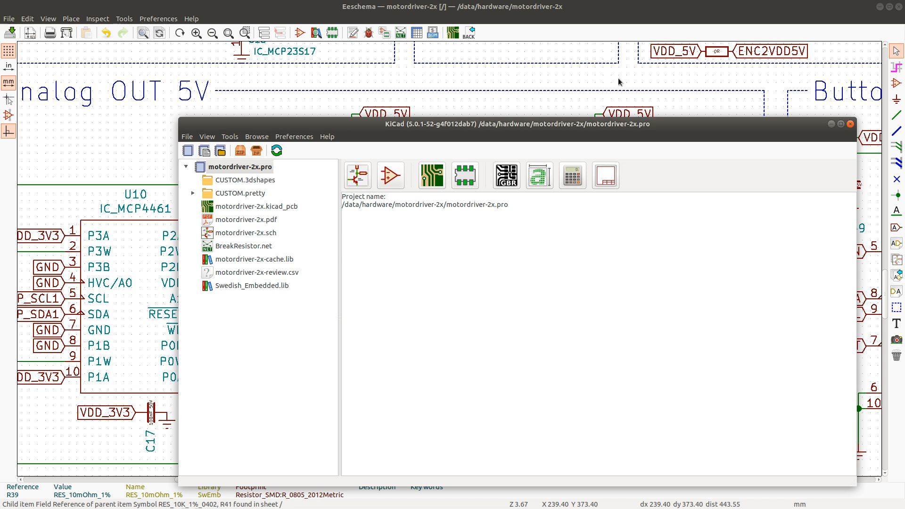
pyautogui.click(592, 91)
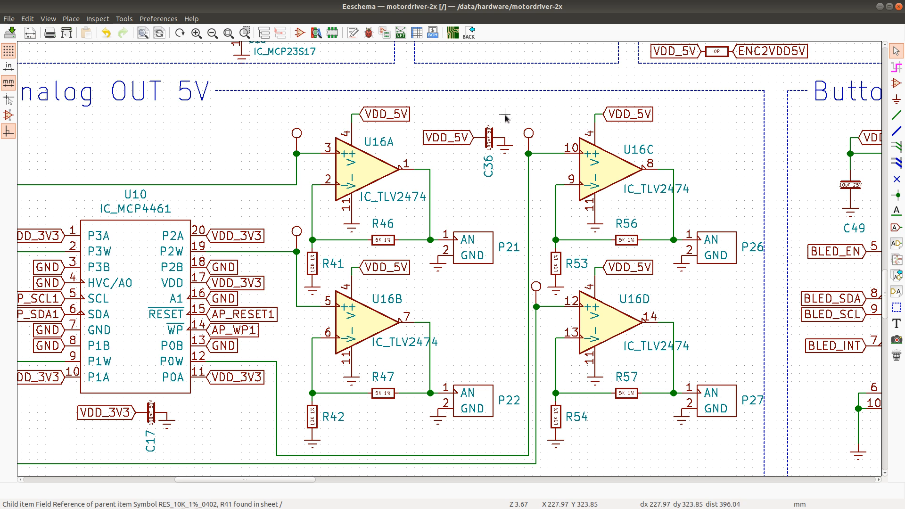
pyautogui.hotkey('ctrl', 'f')
pyautogui.write('R43')
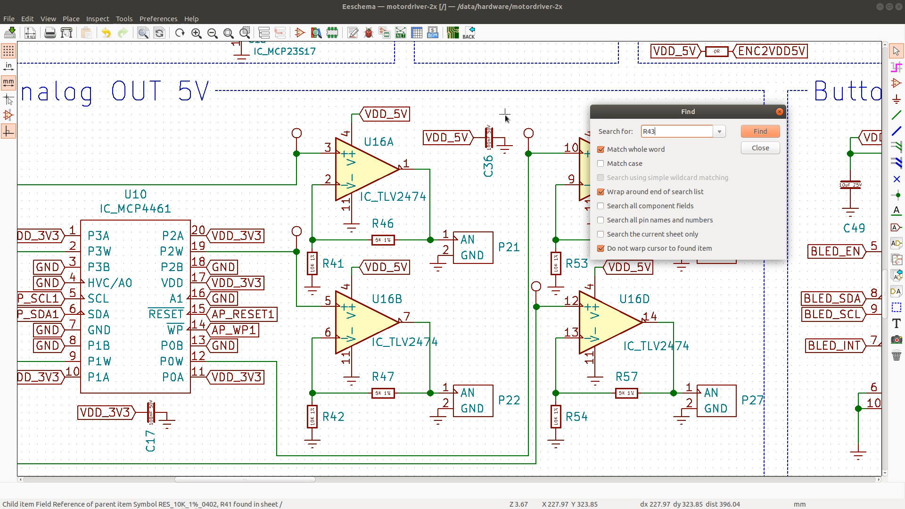
pyautogui.press('Return')
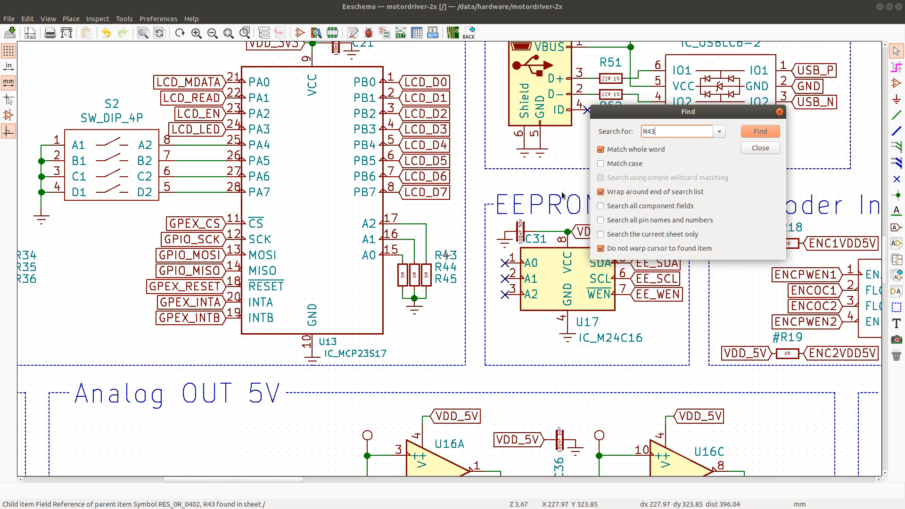
pyautogui.click(761, 148)
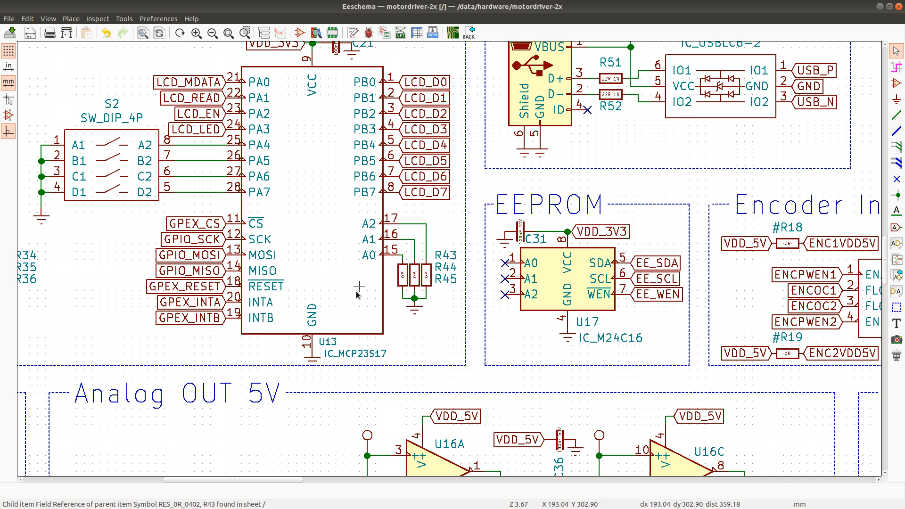
# Step: Switch to Calc and fill the rows for the 0R resistors R43, R44 and R45 (418 to 420) with yellow
pyautogui.hotkey('alt', 'Tab')
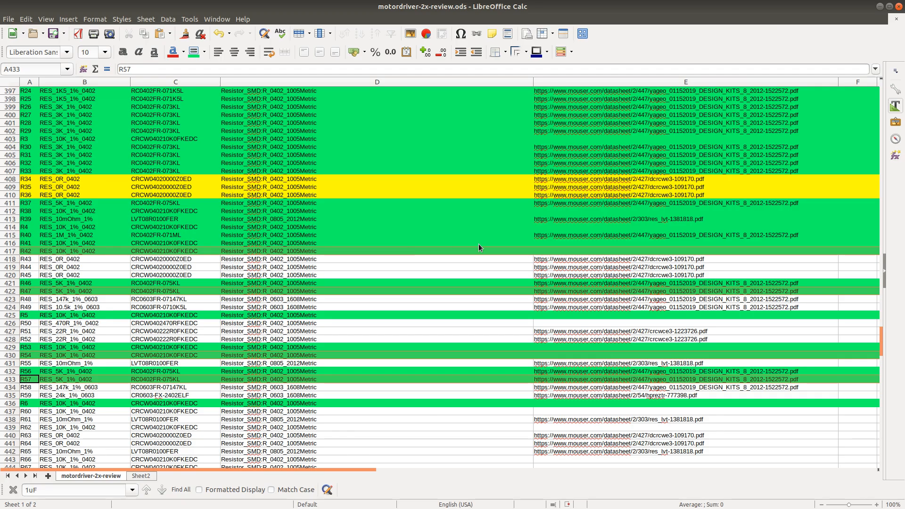
pyautogui.hotkey('alt', 'Tab')
pyautogui.hotkey('alt', 'Tab')
pyautogui.click(10, 257)
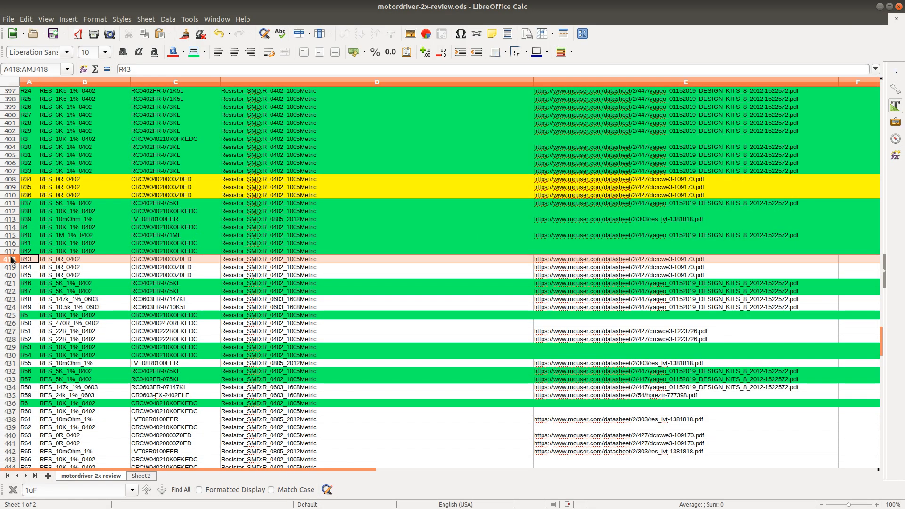
pyautogui.keyDown('shift'); pyautogui.click(14, 276); pyautogui.keyUp('shift')
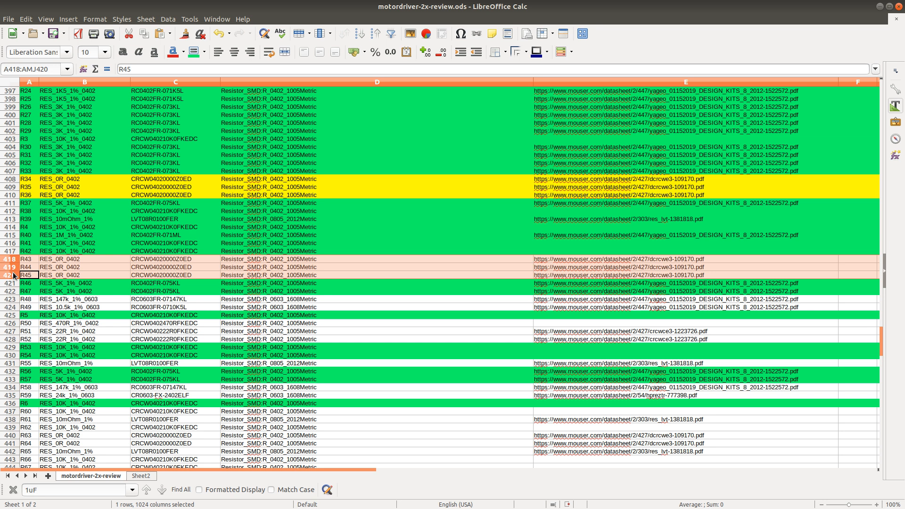
pyautogui.click(206, 53)
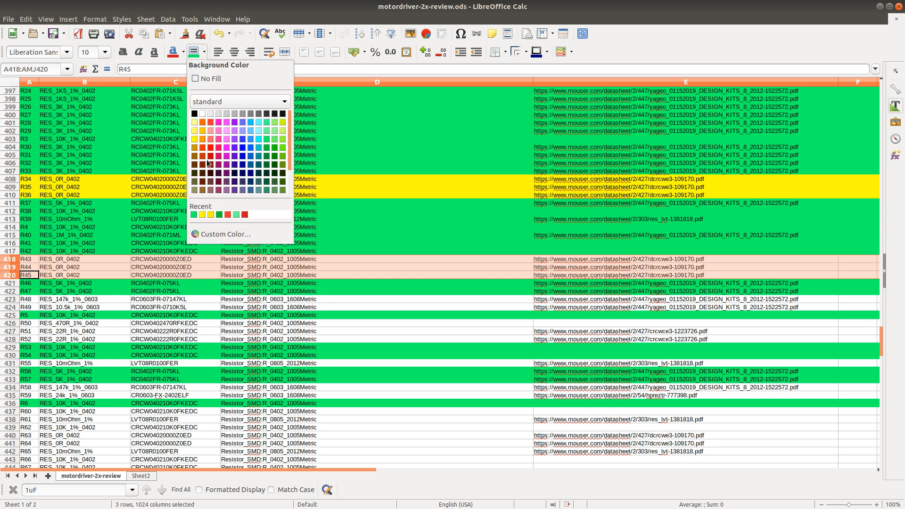
pyautogui.click(203, 217)
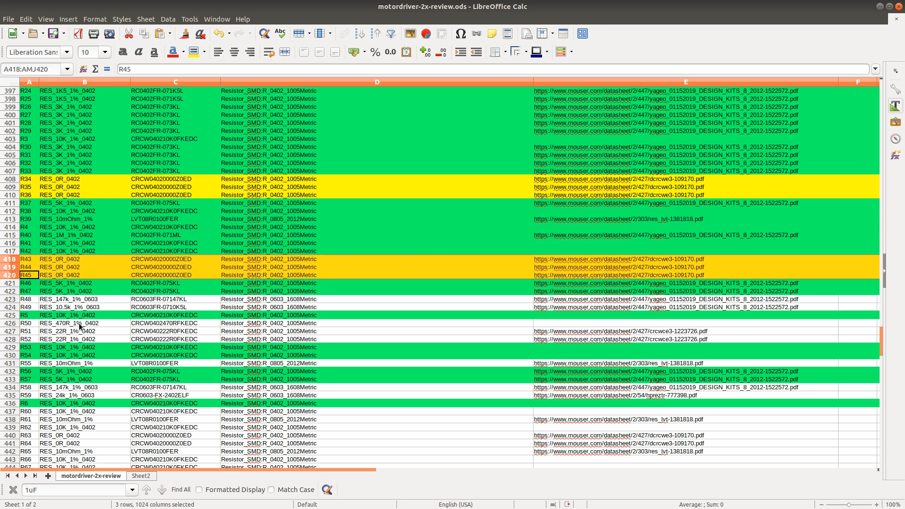
# Step: Minimize the KiCad project window and search the Eeschema schematic for R48, closing the search once it is located
pyautogui.scroll(-2, 79, 325)
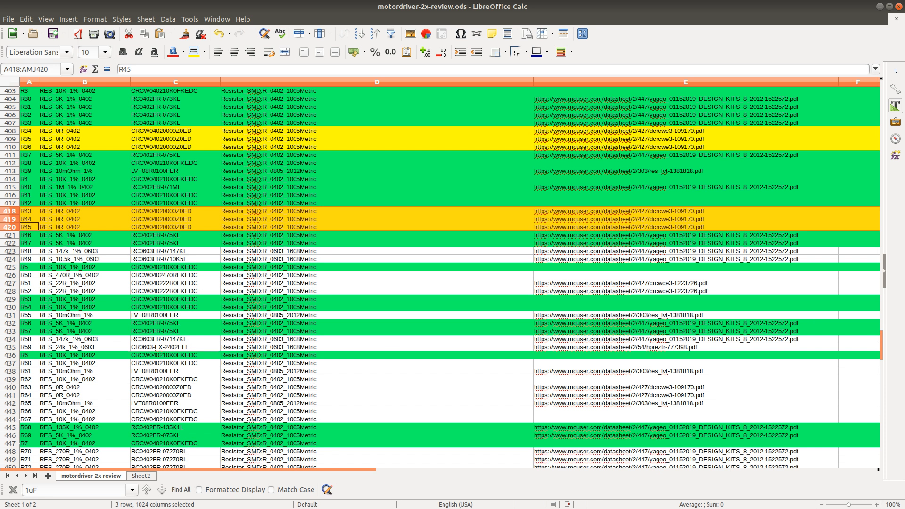
pyautogui.hotkey('alt', 'Tab')
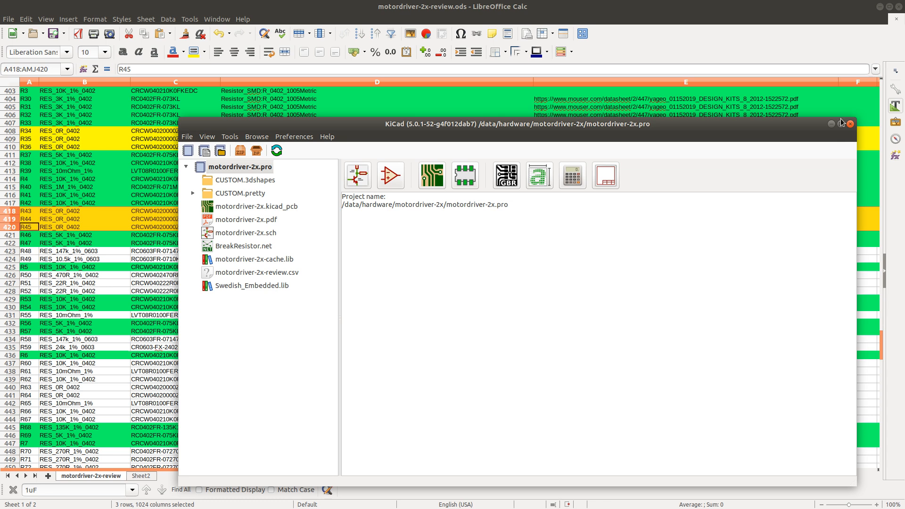
pyautogui.click(831, 123)
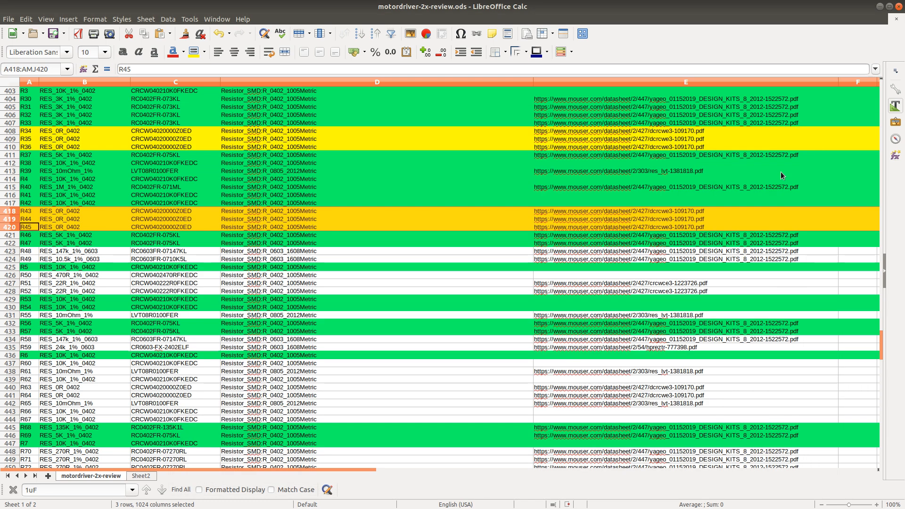
pyautogui.hotkey('alt', 'Tab')
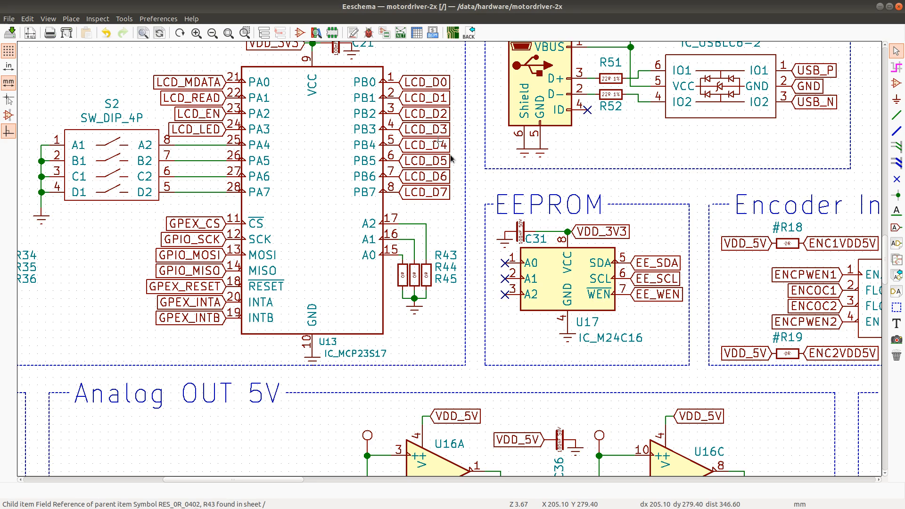
pyautogui.hotkey('ctrl', 'f')
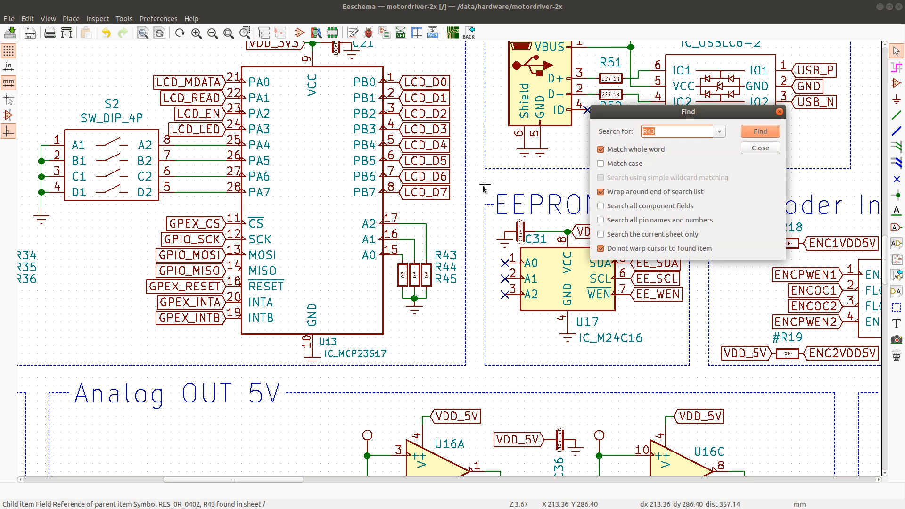
pyautogui.write('R48')
pyautogui.press('Return')
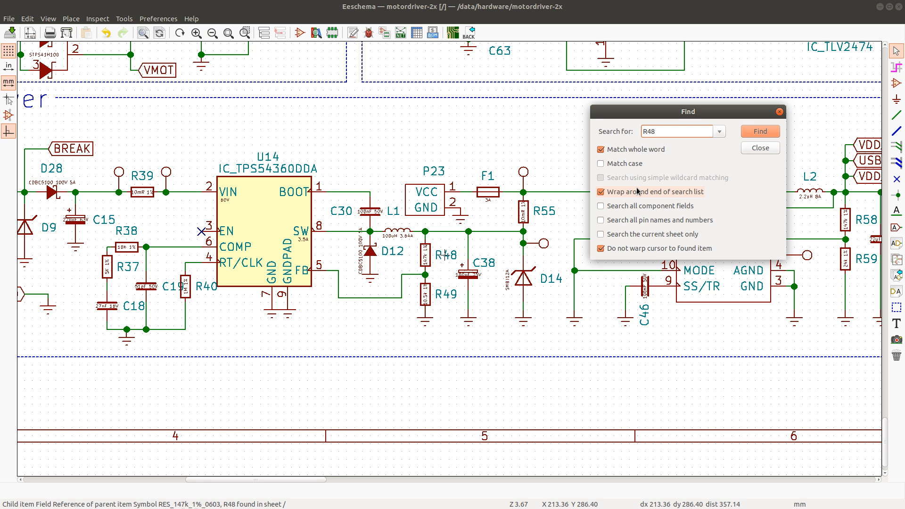
pyautogui.click(767, 149)
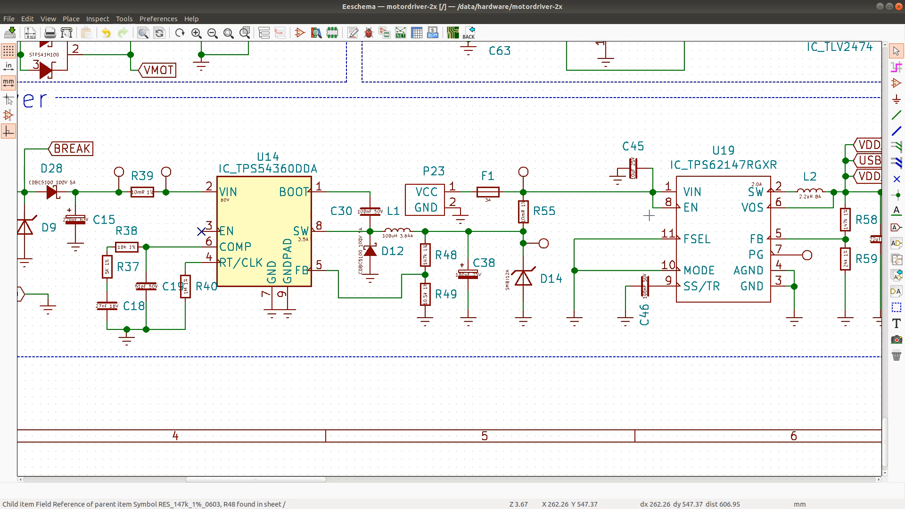
# Step: Copy R48's part number RC0603FR-07147KL from cell C423 in Calc and search for it on the Mouser site in Firefox
pyautogui.hotkey('alt', 'Tab')
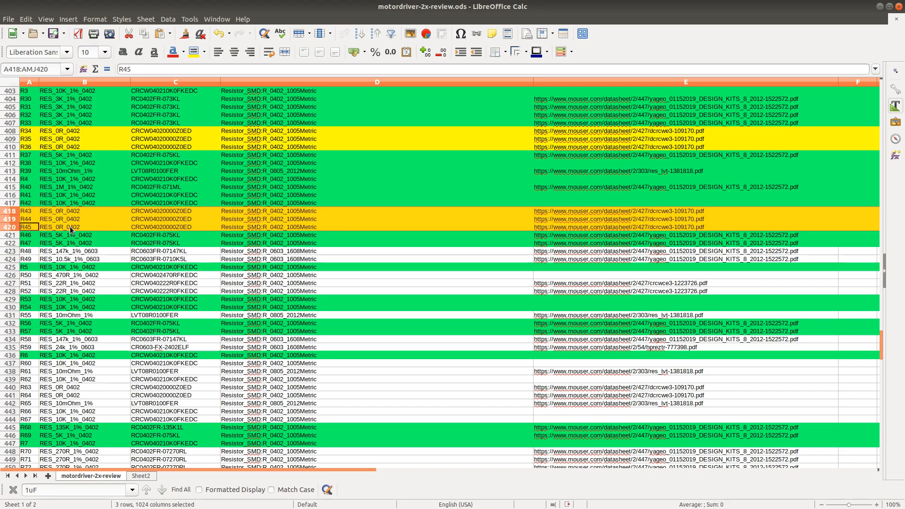
pyautogui.doubleClick(167, 251)
pyautogui.hotkey('ctrl', 'a')
pyautogui.hotkey('ctrl', 'c')
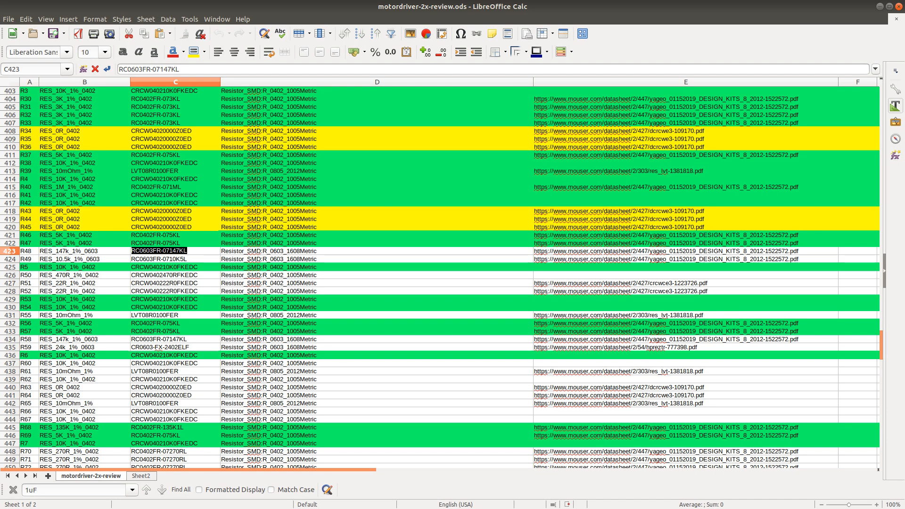
pyautogui.hotkey('alt', 'Tab')
pyautogui.scroll(5, 412, 114)
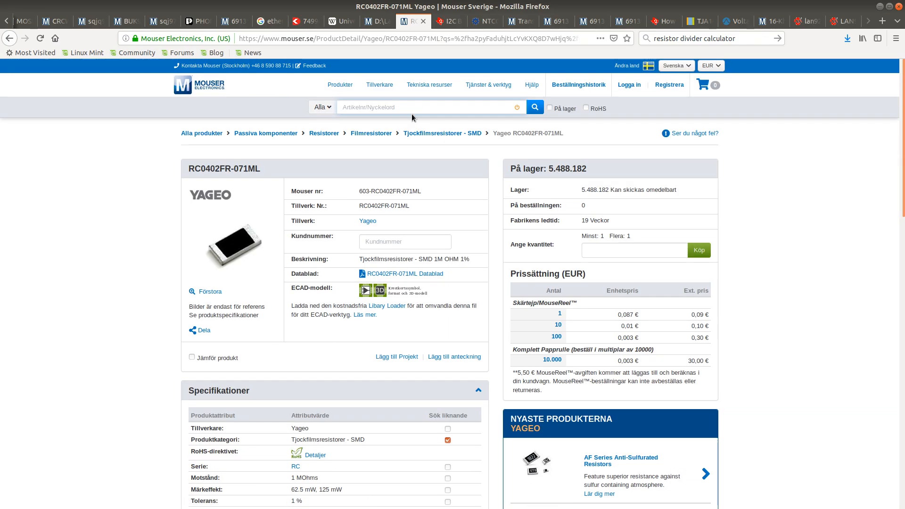
pyautogui.hotkey('ctrl', 'v')
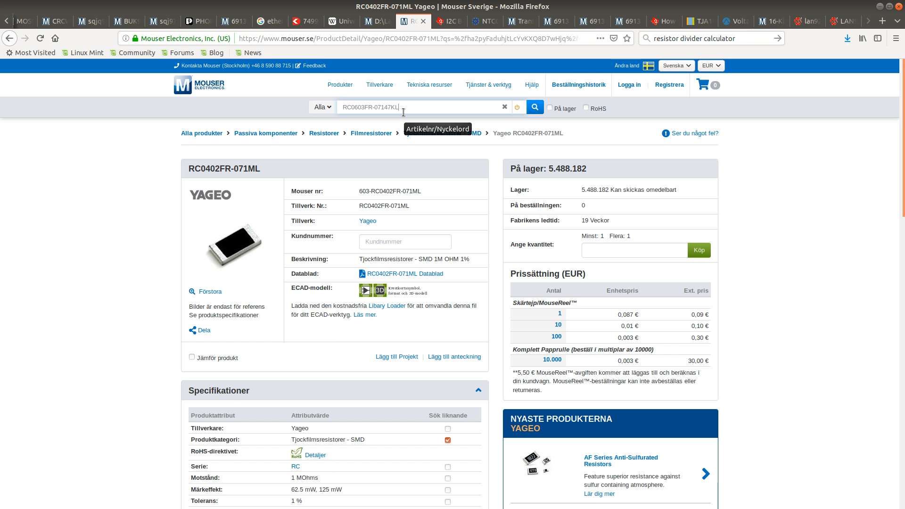
pyautogui.click(536, 108)
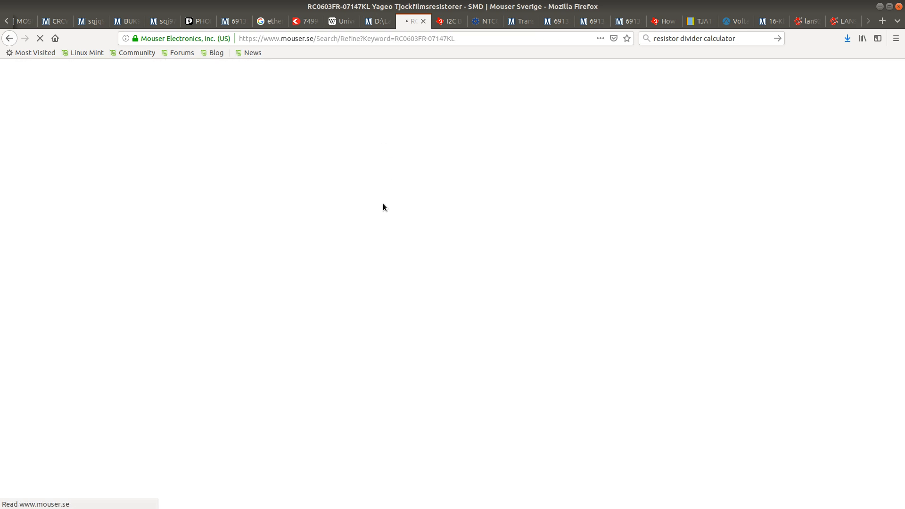
# Step: Open the RC0603FR-07147KL product page and compare its specifications with R48 in the Calc sheet and the Eeschema schematic
pyautogui.scroll(-4, 330, 283)
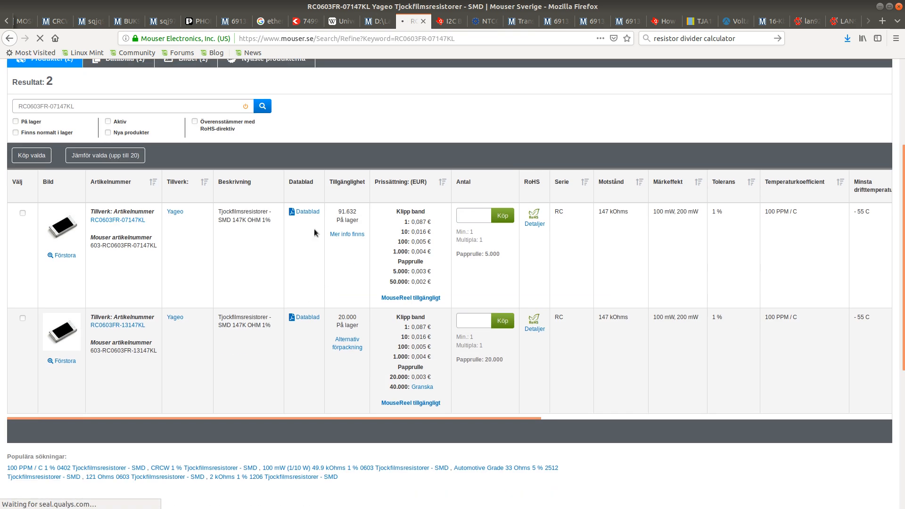
pyautogui.click(149, 220)
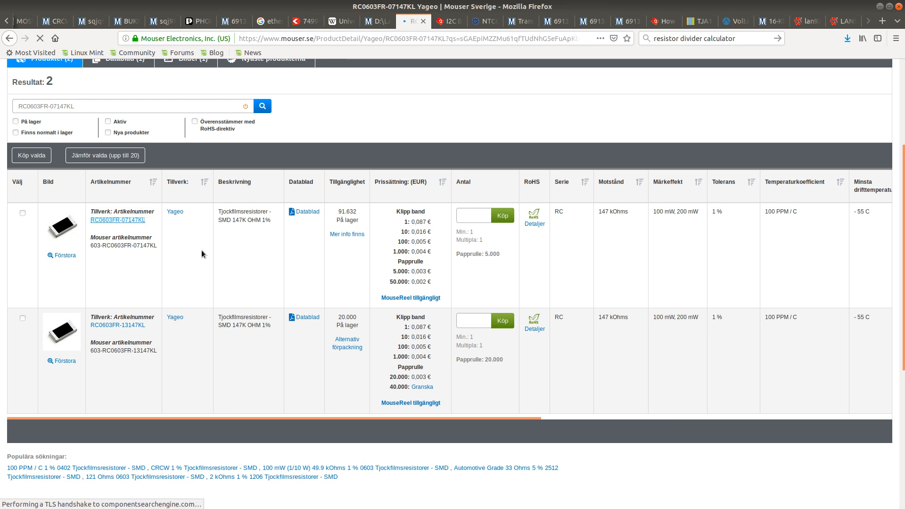
pyautogui.hotkey('alt', 'Tab')
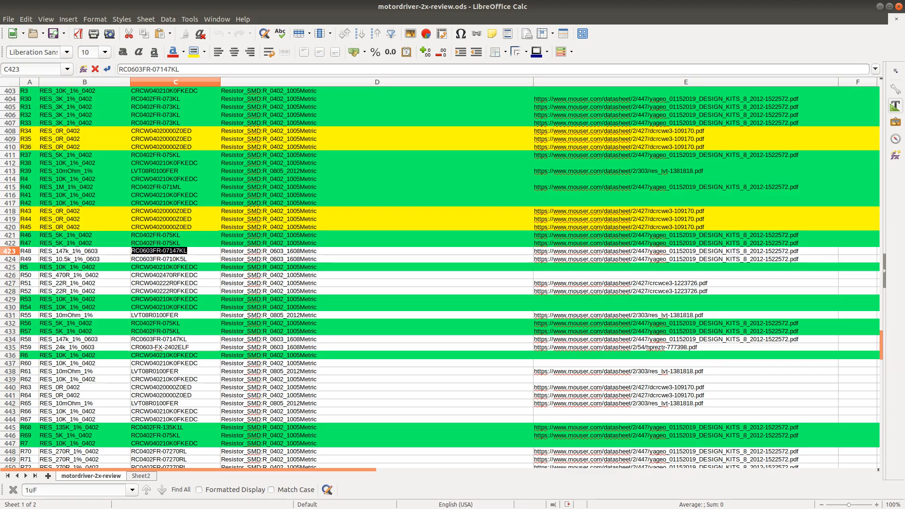
pyautogui.hotkey('alt', 'Tab')
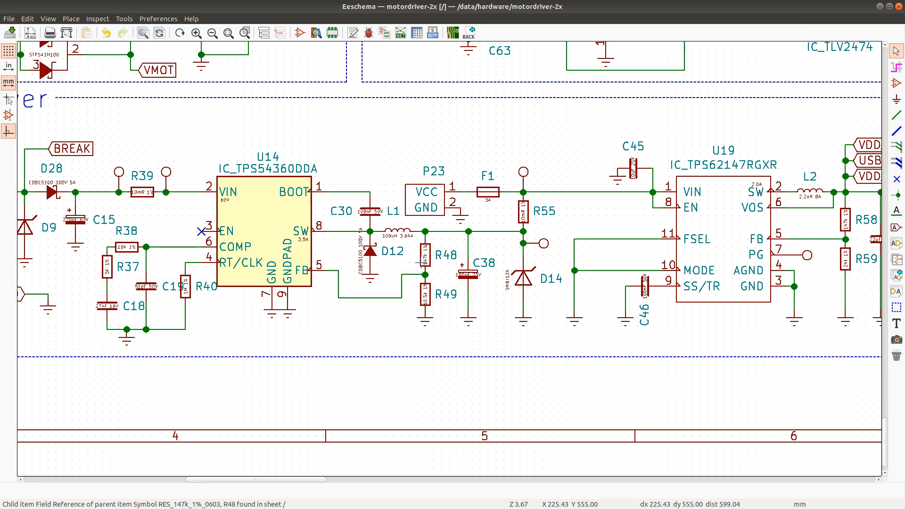
pyautogui.hotkey('alt', 'Tab')
pyautogui.scroll(-5, 420, 267)
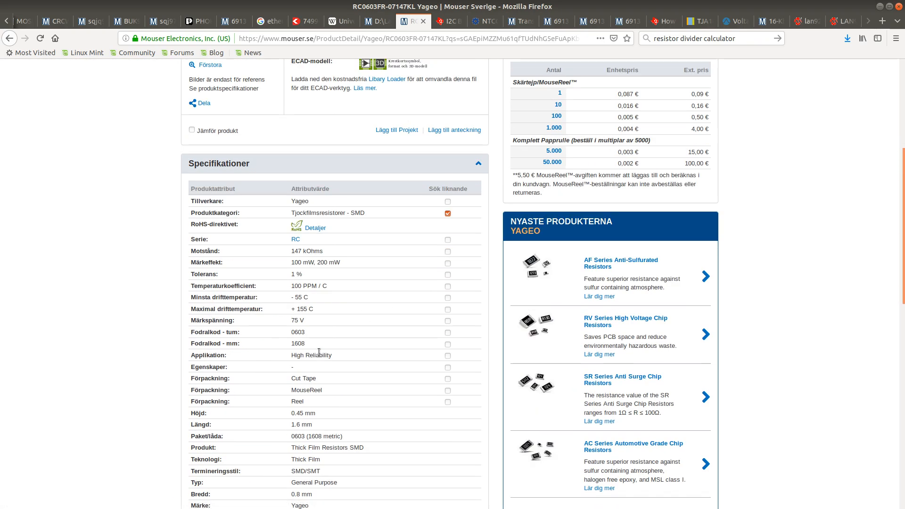
pyautogui.hotkey('alt', 'Tab')
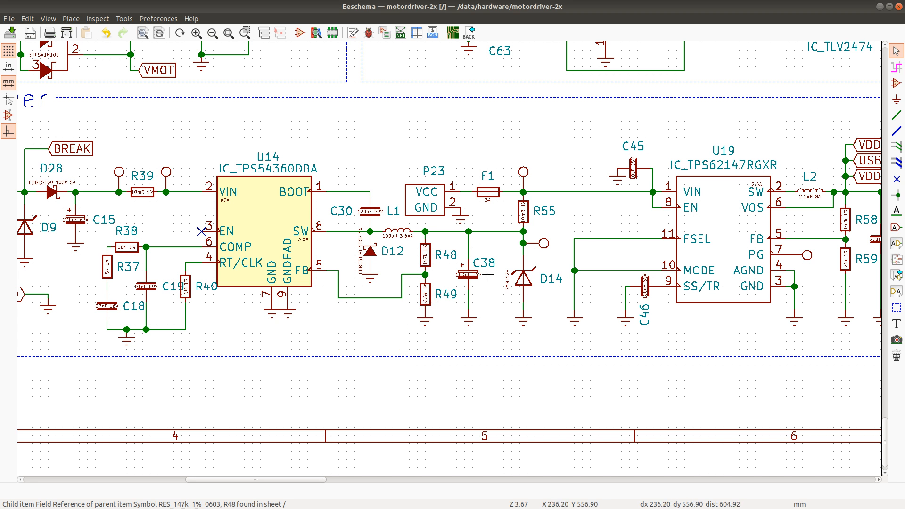
pyautogui.hotkey('alt', 'Tab')
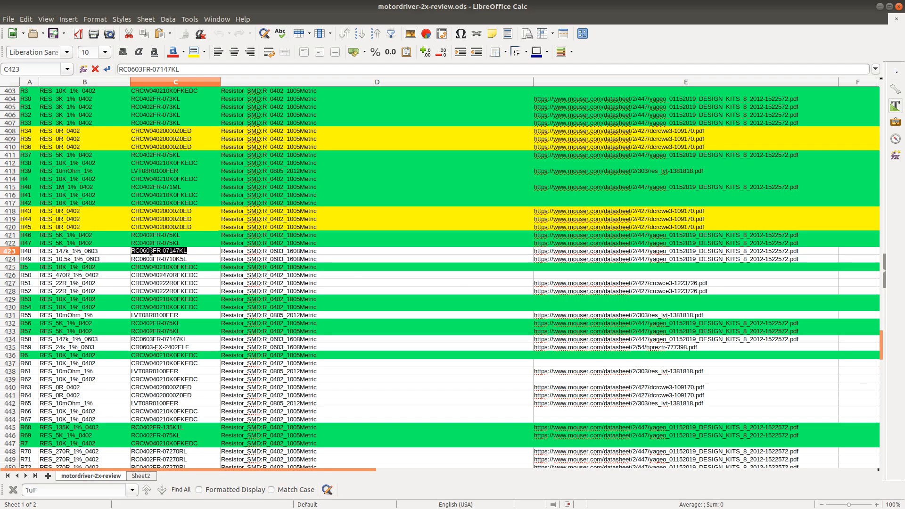
# Step: Take R49's part number RC0603FR-0710K5L from cell C424 in Calc and search for it on the Mouser site in Firefox
pyautogui.click(150, 260)
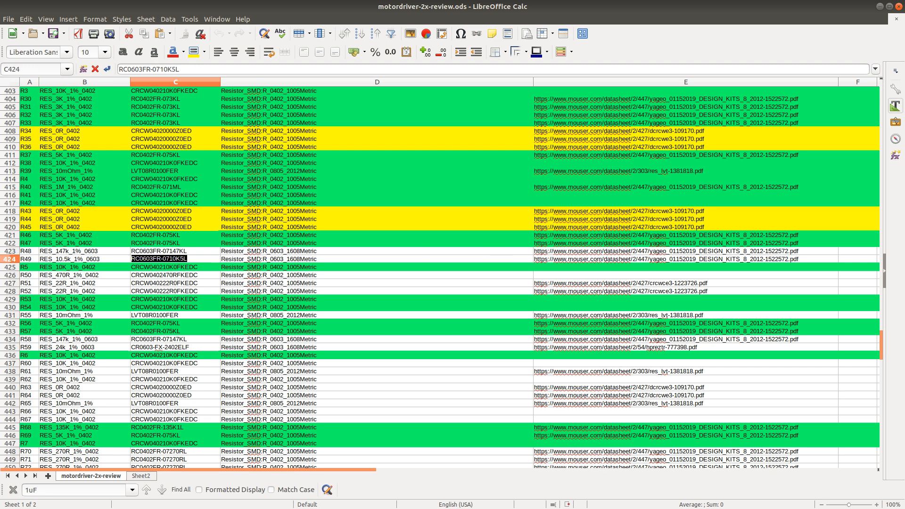
pyautogui.hotkey('alt', 'Tab')
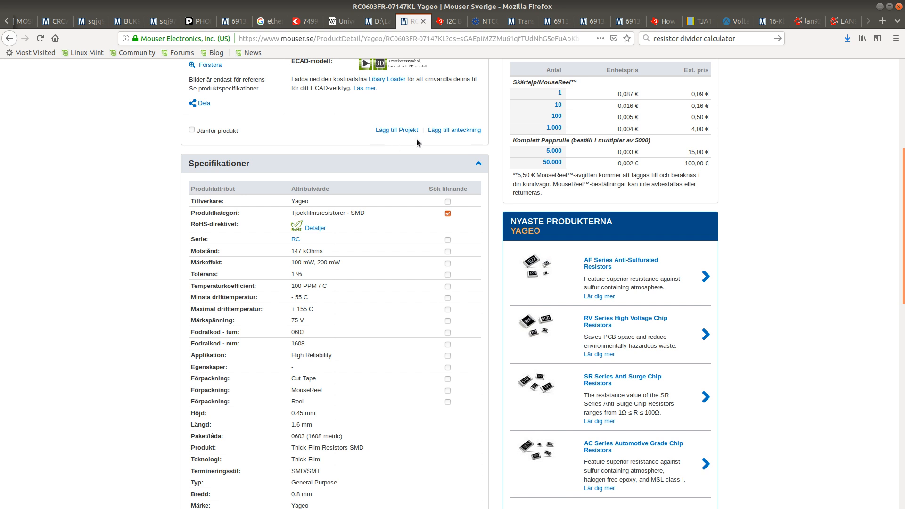
pyautogui.scroll(5, 424, 147)
pyautogui.click(409, 108)
pyautogui.write('RC0603FR-0710K5L')
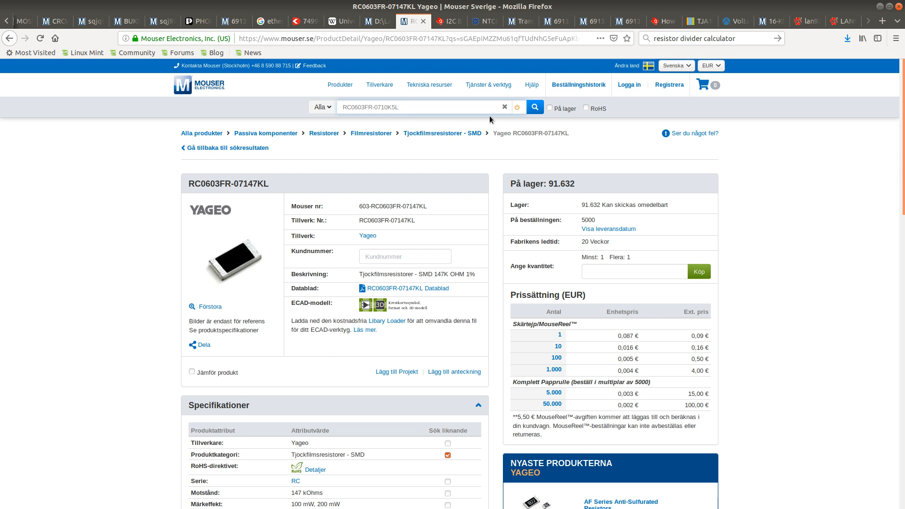
pyautogui.click(535, 109)
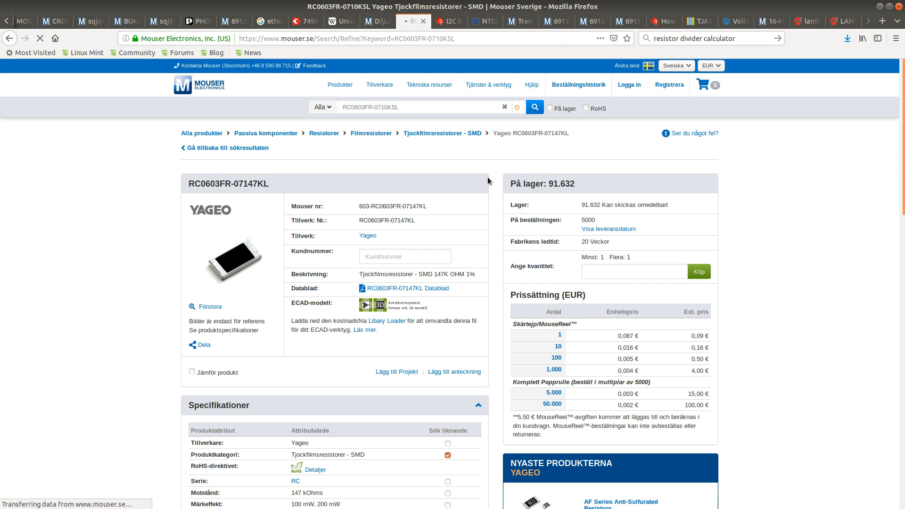
pyautogui.scroll(-3, 375, 255)
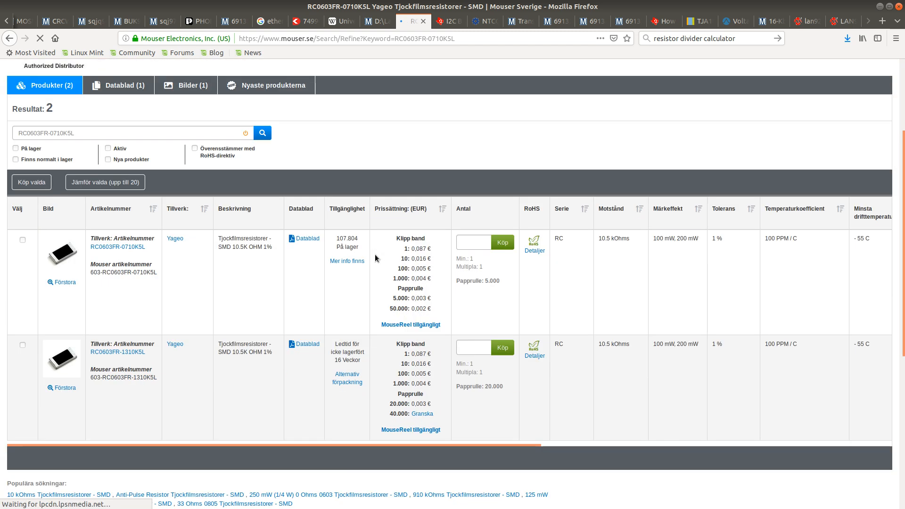
# Step: Open the RC0603FR-0710K5L product page on Mouser and examine its specifications for R49
pyautogui.click(126, 248)
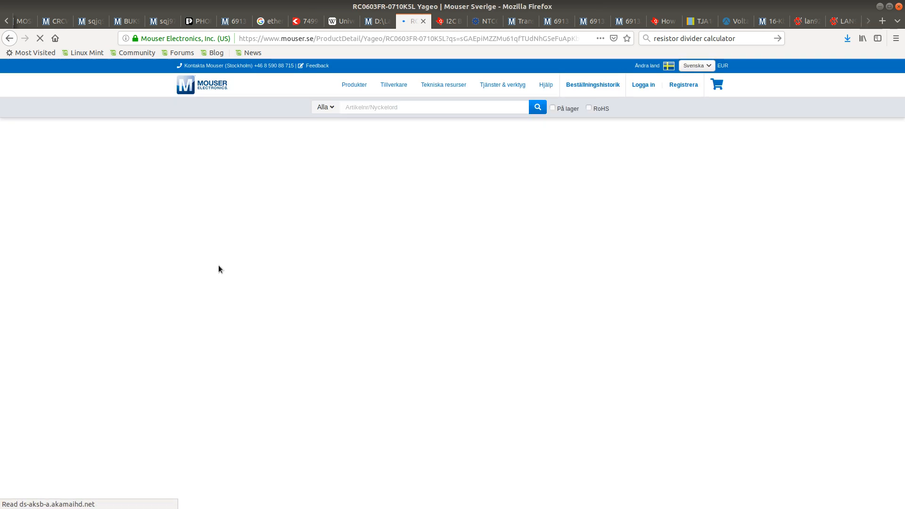
pyautogui.scroll(-6, 318, 261)
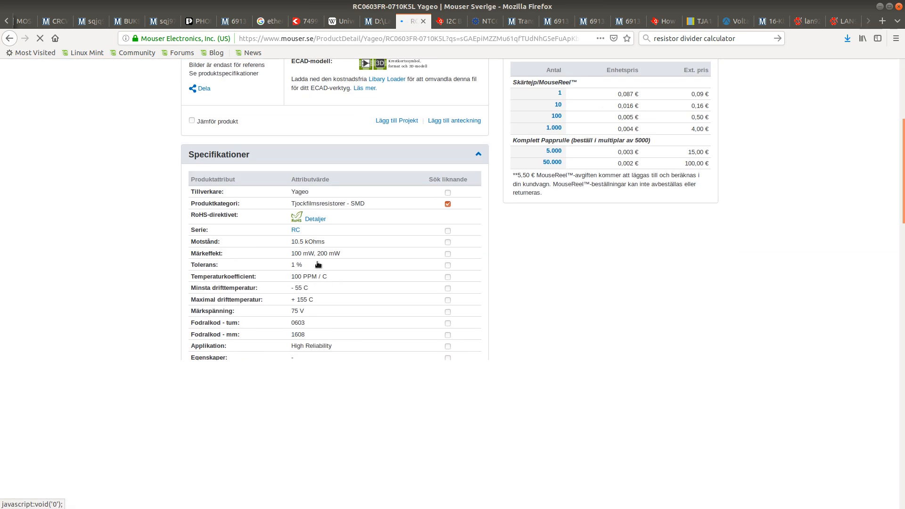
pyautogui.scroll(-2, 317, 265)
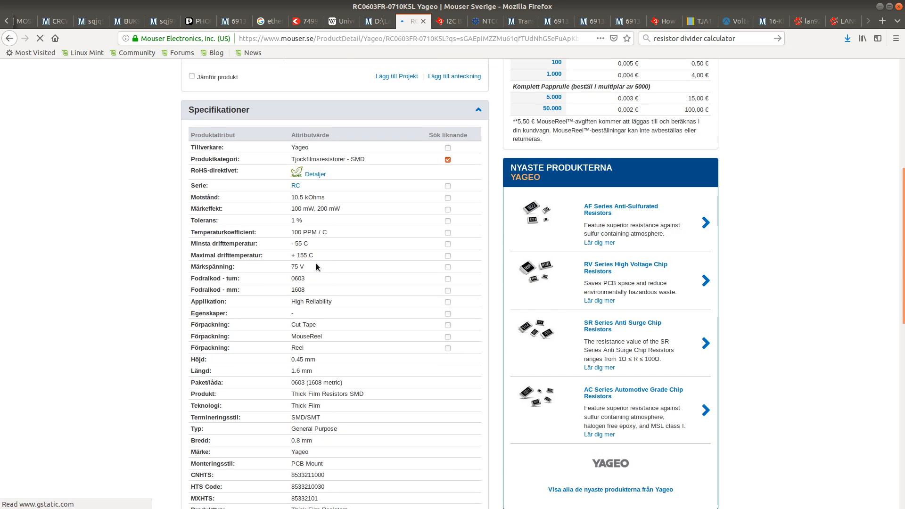
pyautogui.scroll(-1, 317, 302)
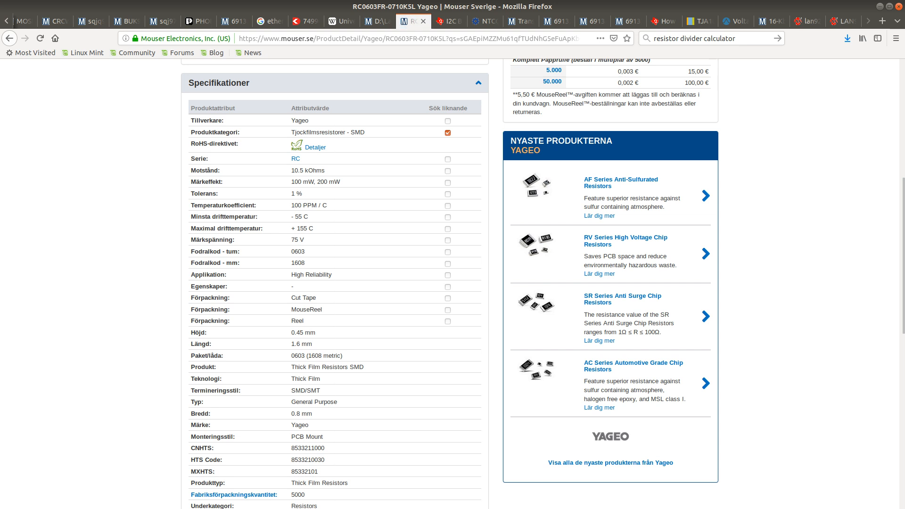
# Step: Switch to the Calc sheet and fill the R48 and R49 rows, 423 and 424, with green
pyautogui.hotkey('alt', 'Tab')
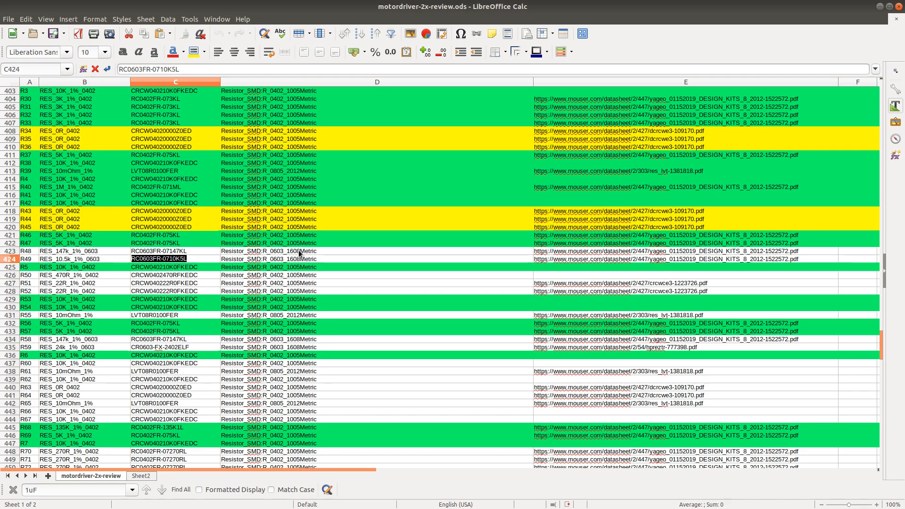
pyautogui.moveTo(18, 253); pyautogui.dragTo(10, 262)
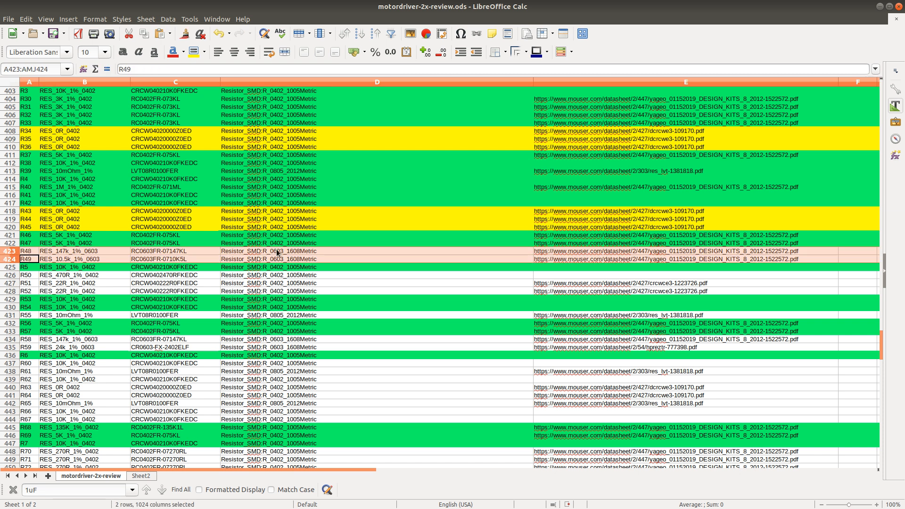
pyautogui.click(204, 53)
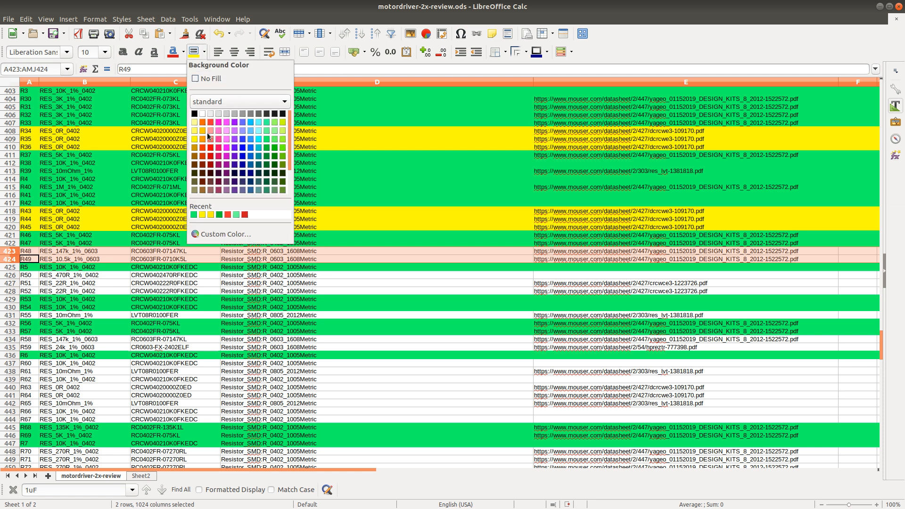
pyautogui.click(193, 215)
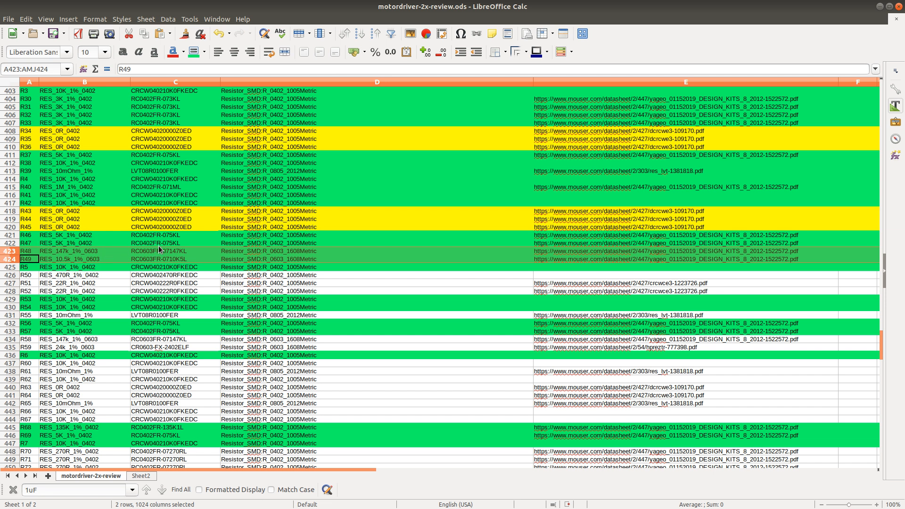
# Step: Check R50's value in cell B426, then search the Eeschema schematic for R50 and close the search once it is located
pyautogui.click(80, 275)
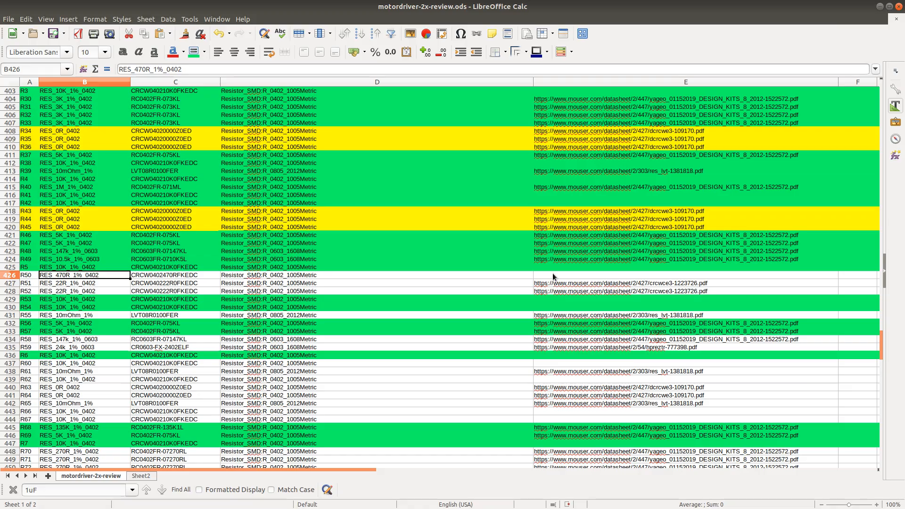
pyautogui.hotkey('alt', 'Tab')
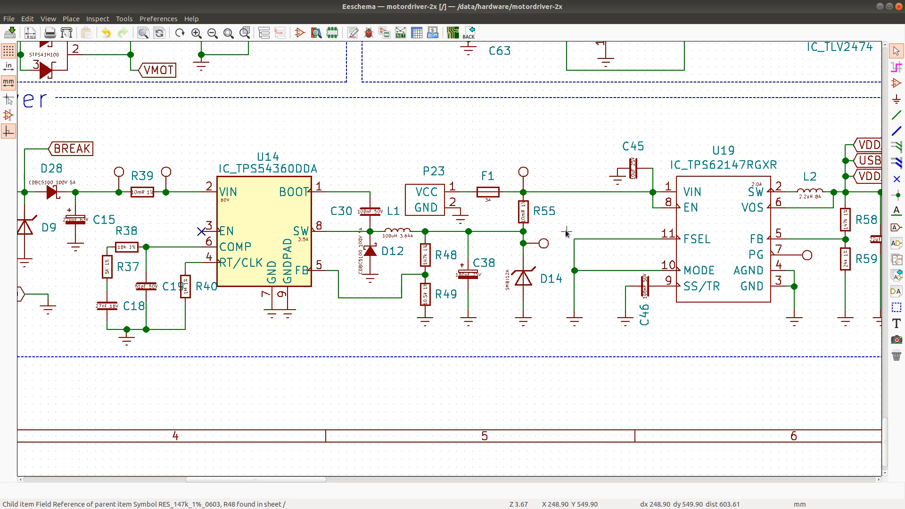
pyautogui.hotkey('ctrl', 'f')
pyautogui.write('R50')
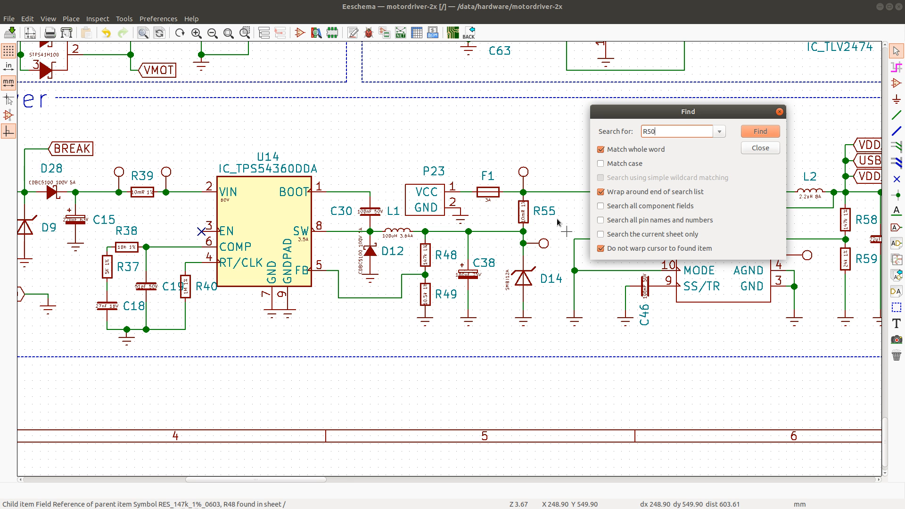
pyautogui.press('Return')
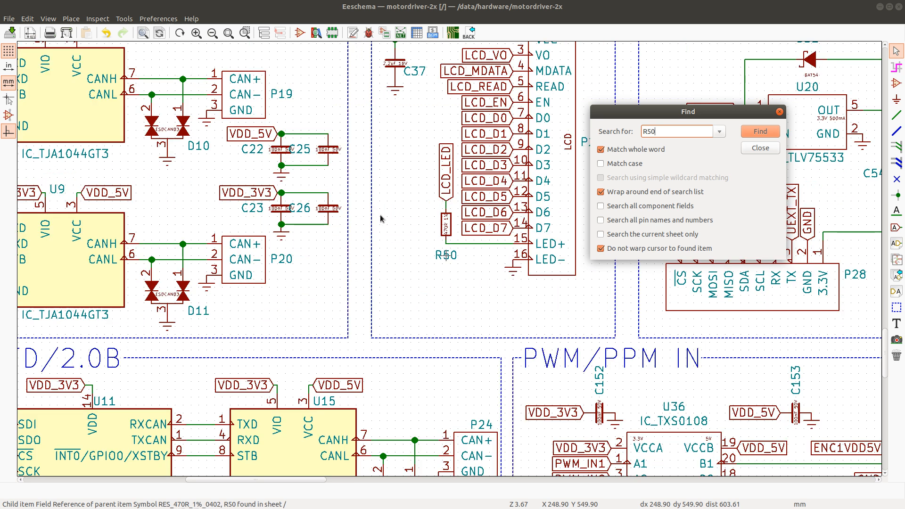
pyautogui.click(760, 148)
# Step: Return to Calc and mark R50's row 426 green
pyautogui.hotkey('alt', 'Tab')
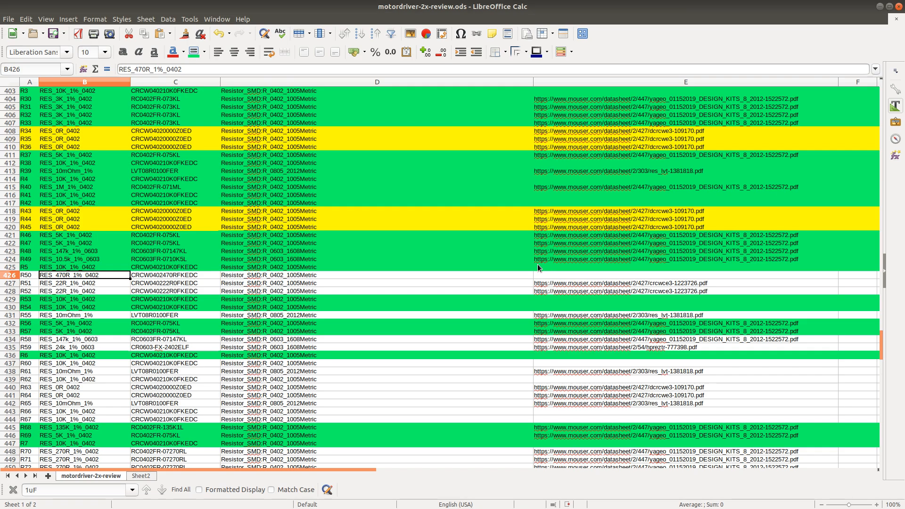
pyautogui.click(12, 275)
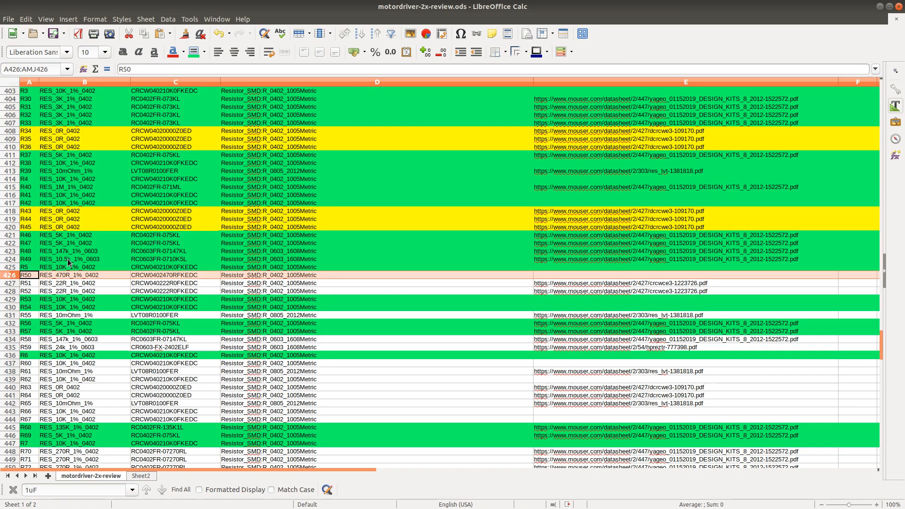
pyautogui.click(193, 55)
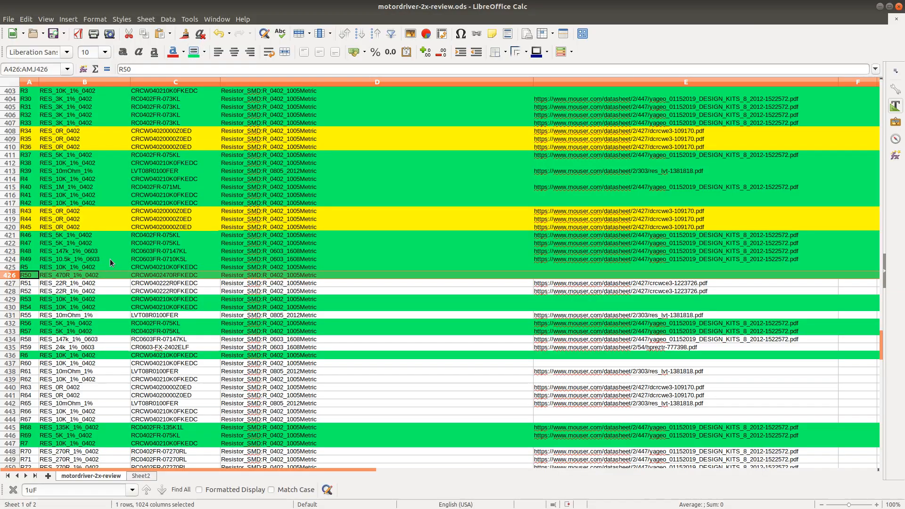
# Step: Search the Eeschema schematic for R51 and close the search once it is located
pyautogui.hotkey('alt', 'Tab')
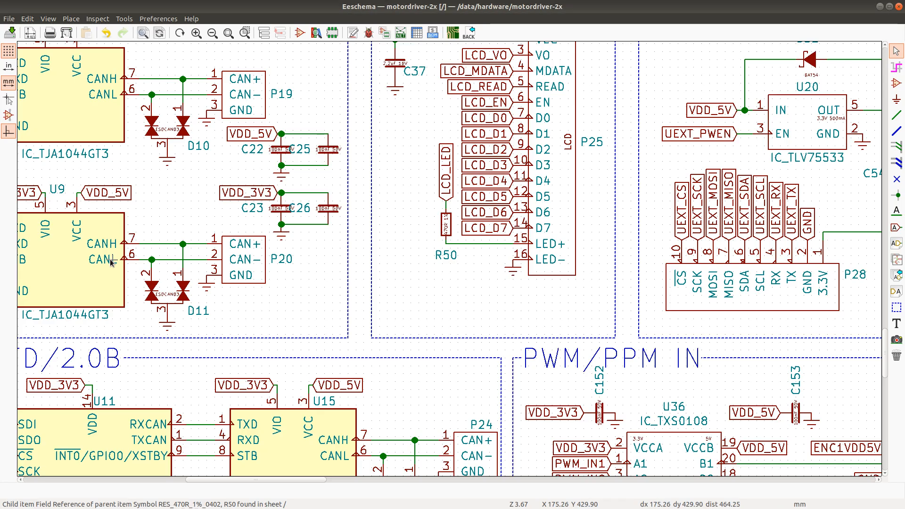
pyautogui.hotkey('ctrl', 'f')
pyautogui.write('R')
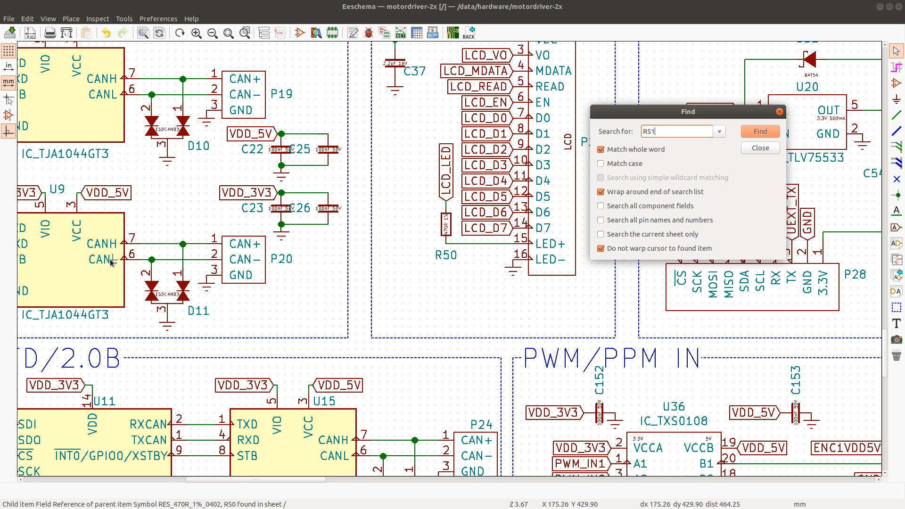
pyautogui.write('51')
pyautogui.press('Return')
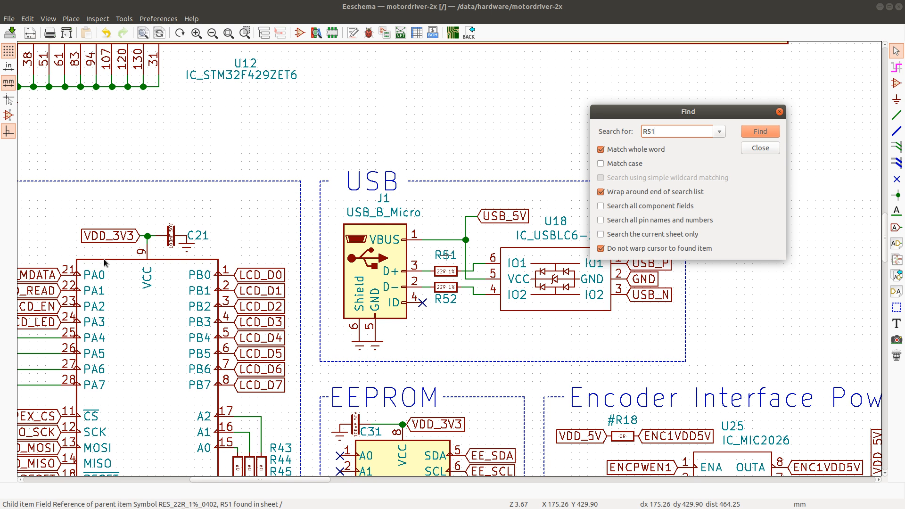
pyautogui.click(772, 149)
# Step: Check R51 and R52 against the earlier 22R rows in Calc and the schematic, and mark rows 427 and 428 green
pyautogui.hotkey('alt', 'Tab')
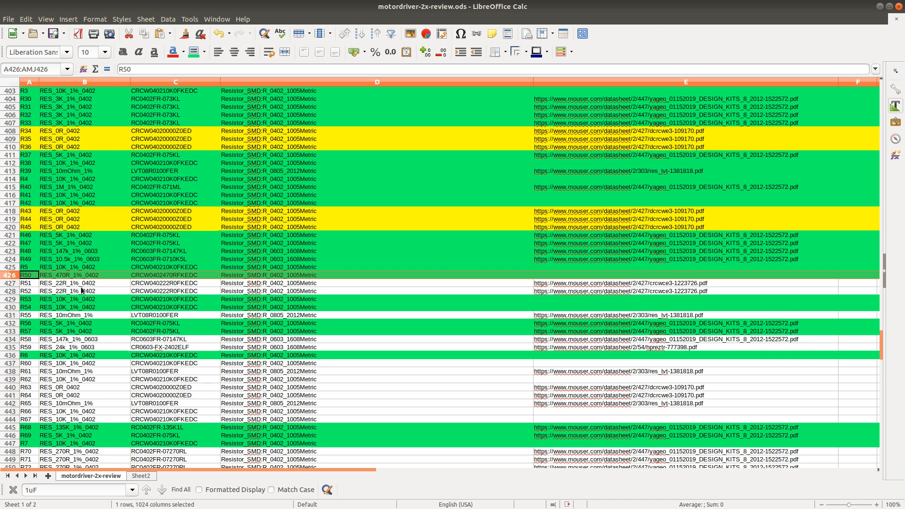
pyautogui.scroll(15, 147, 256)
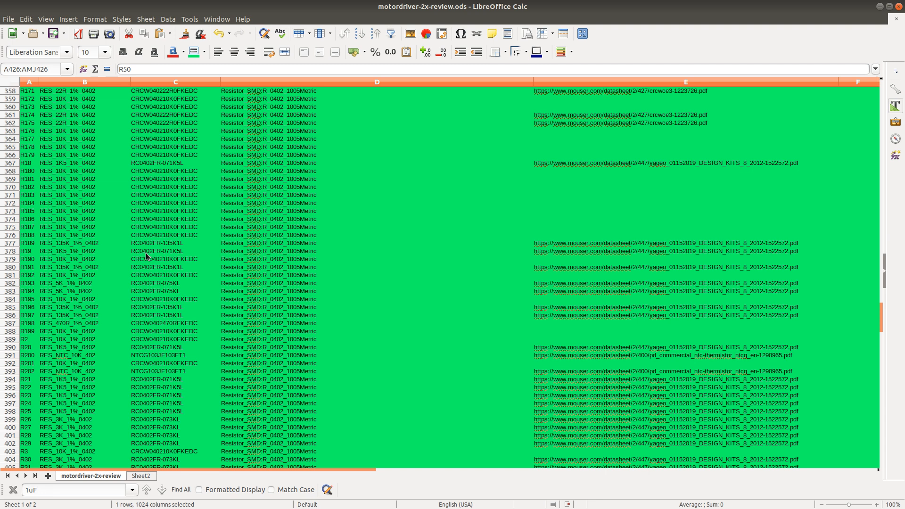
pyautogui.scroll(-10, 147, 256)
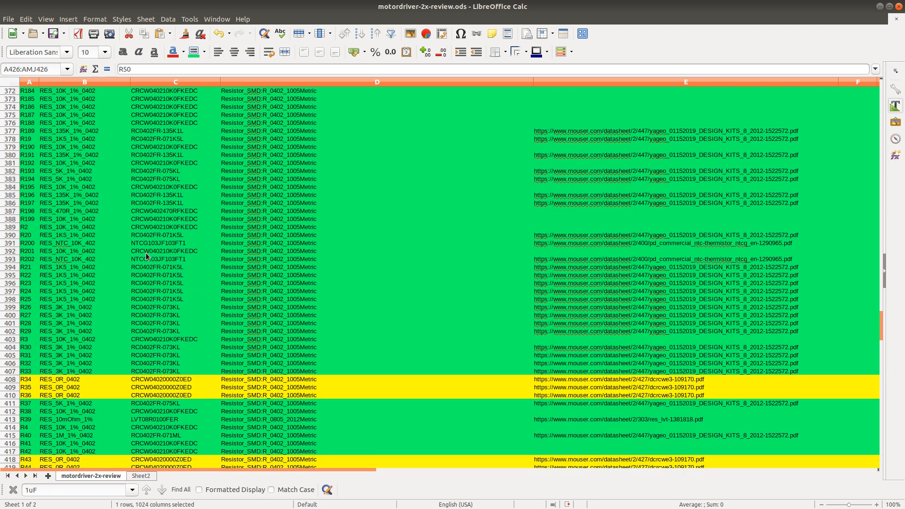
pyautogui.scroll(-4, 147, 256)
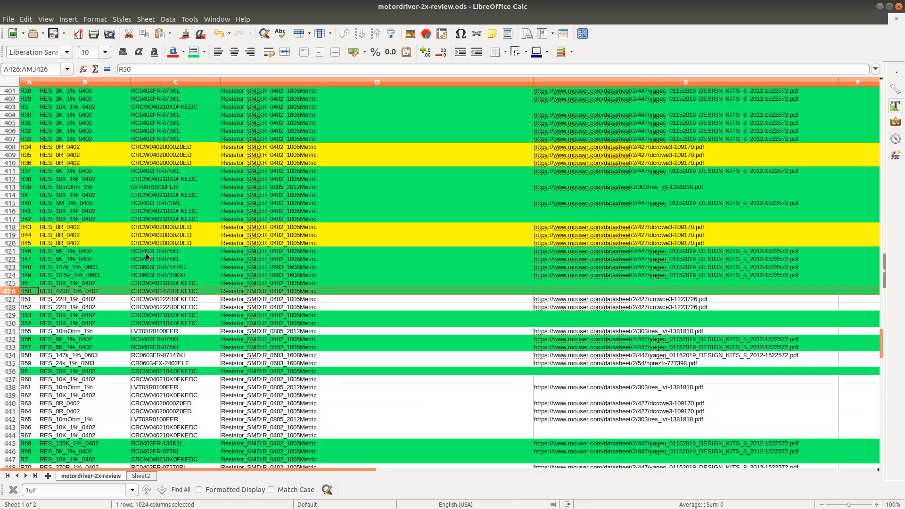
pyautogui.hotkey('alt', 'Tab')
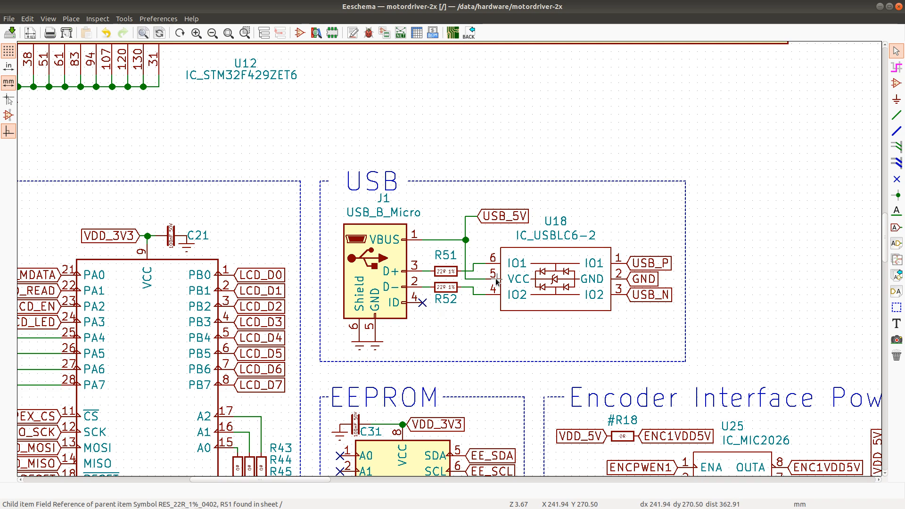
pyautogui.hotkey('alt', 'Tab')
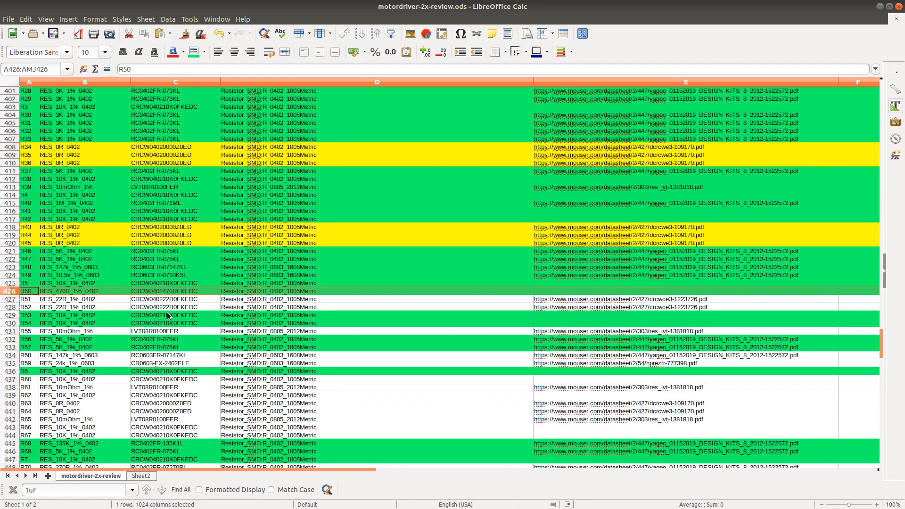
pyautogui.click(13, 302)
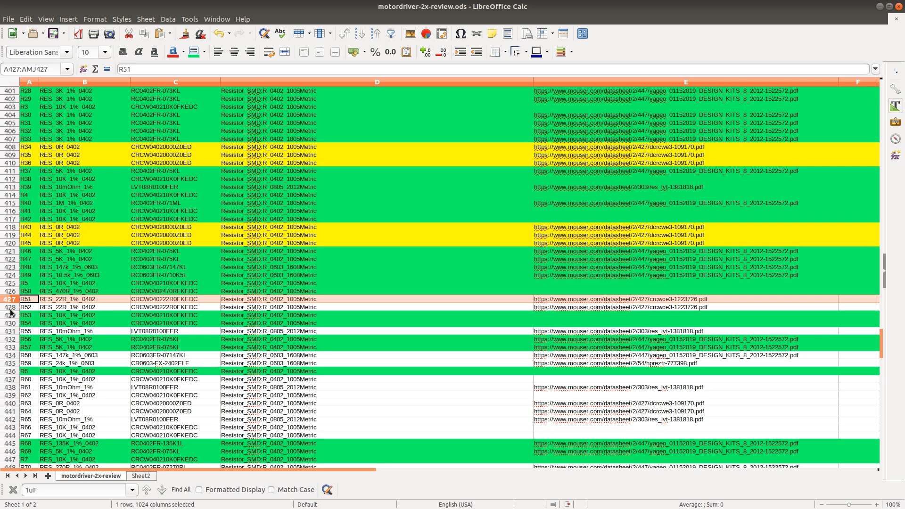
pyautogui.keyDown('shift'); pyautogui.click(10, 310); pyautogui.keyUp('shift')
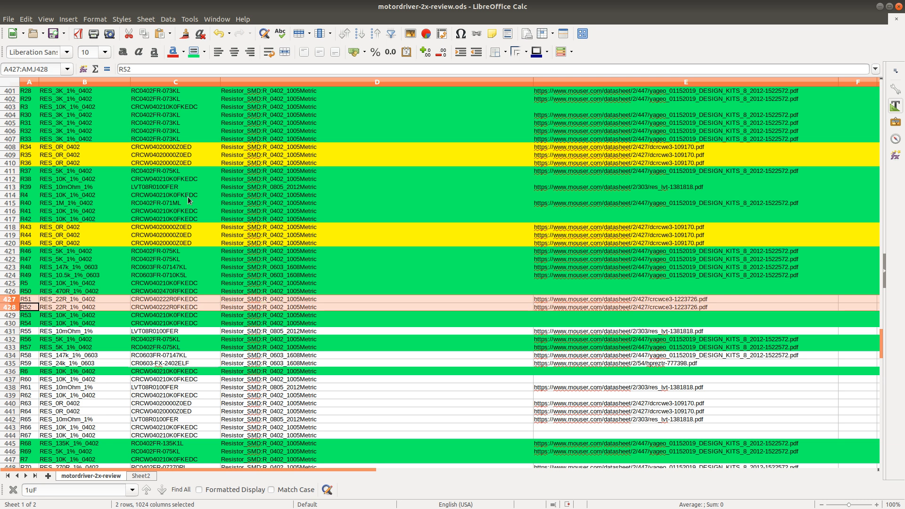
pyautogui.click(194, 48)
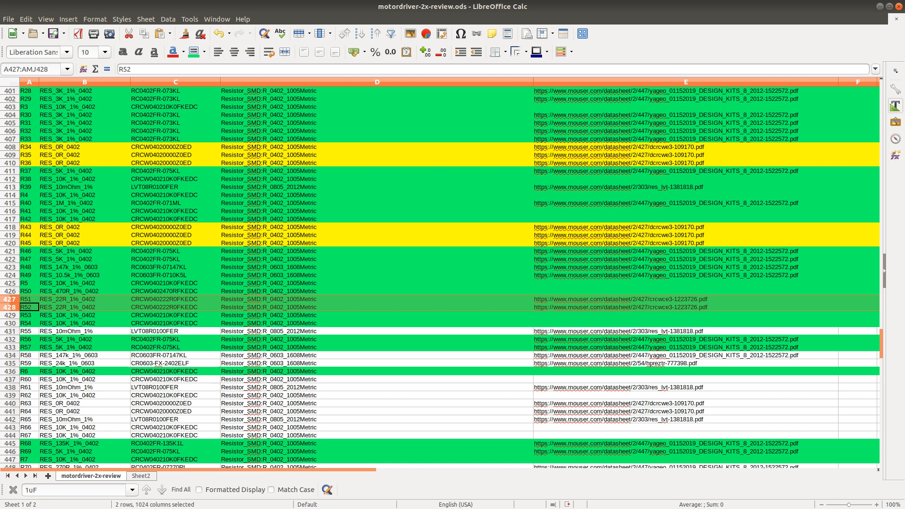
# Step: Switch to Eeschema and examine the gate resistors around Q2 and Q4 in the Drive 2 section
pyautogui.hotkey('alt', 'Tab')
pyautogui.scroll(-2, 436, 267)
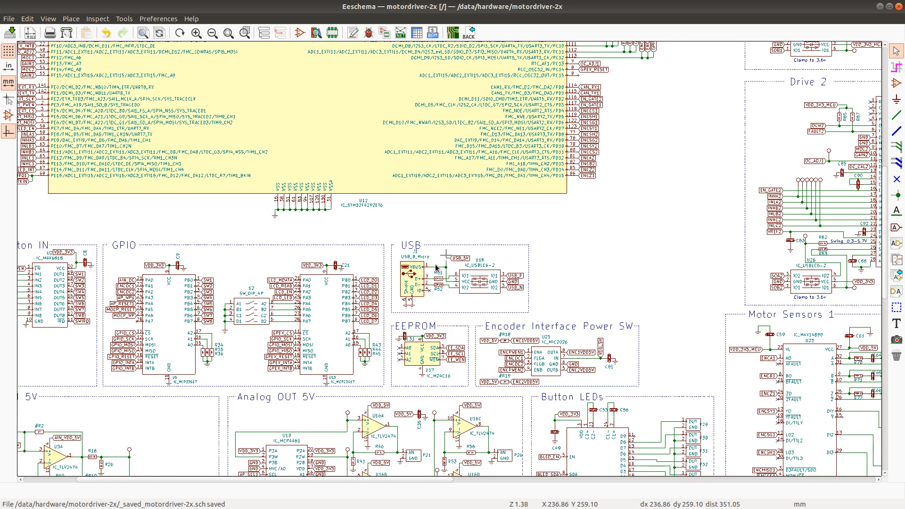
pyautogui.scroll(-2, 436, 268)
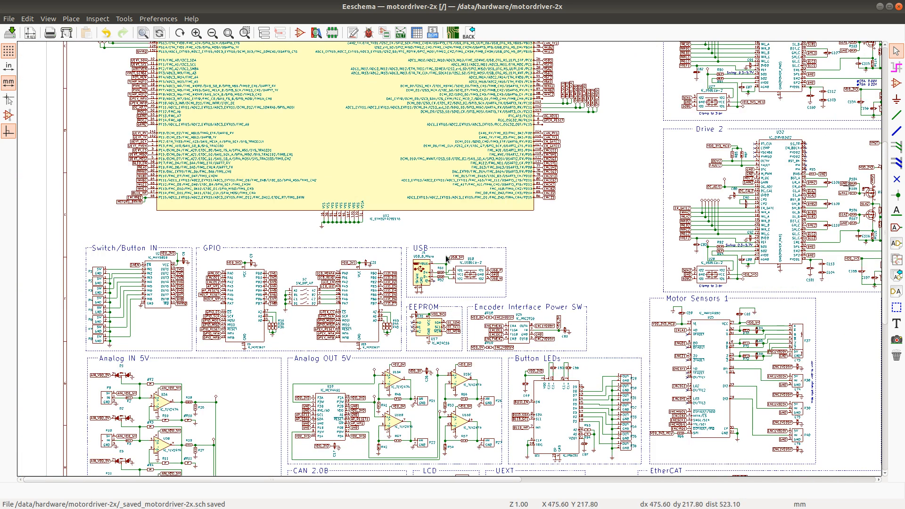
pyautogui.scroll(3, 849, 186)
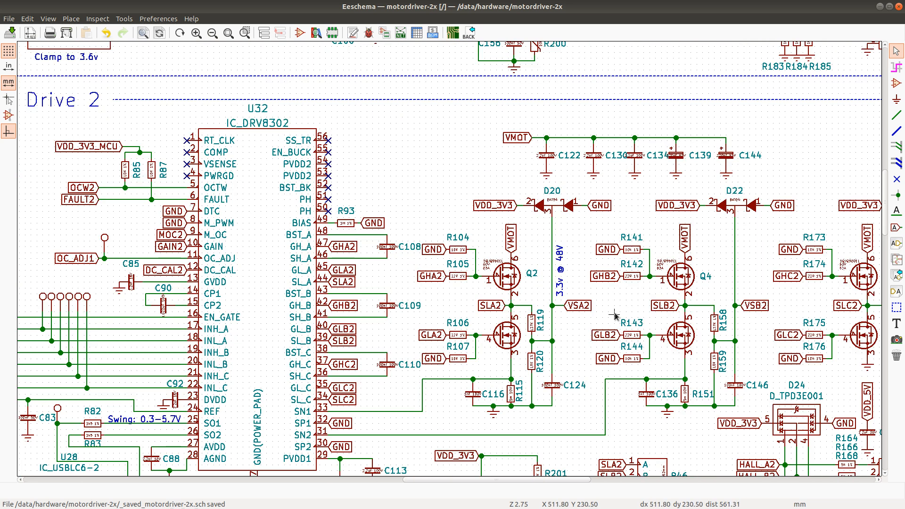
pyautogui.scroll(2, 613, 314)
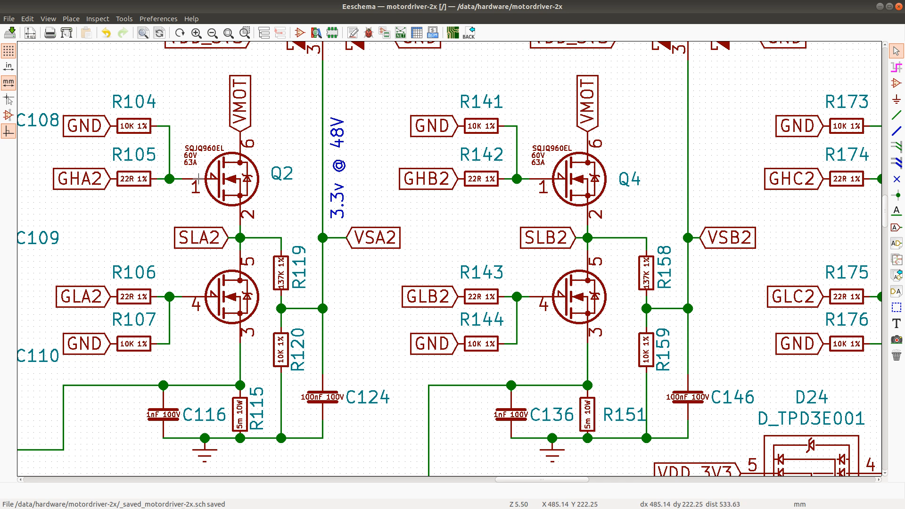
# Step: Switch to the calculator, compute 60/22 for the 22R gate resistors, and put the calculator away
pyautogui.hotkey('alt', 'Tab')
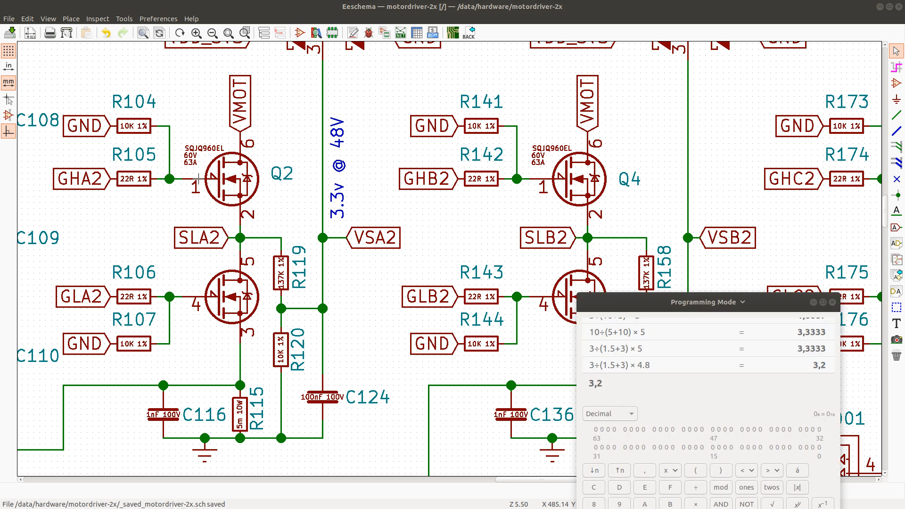
pyautogui.tripleClick(622, 383)
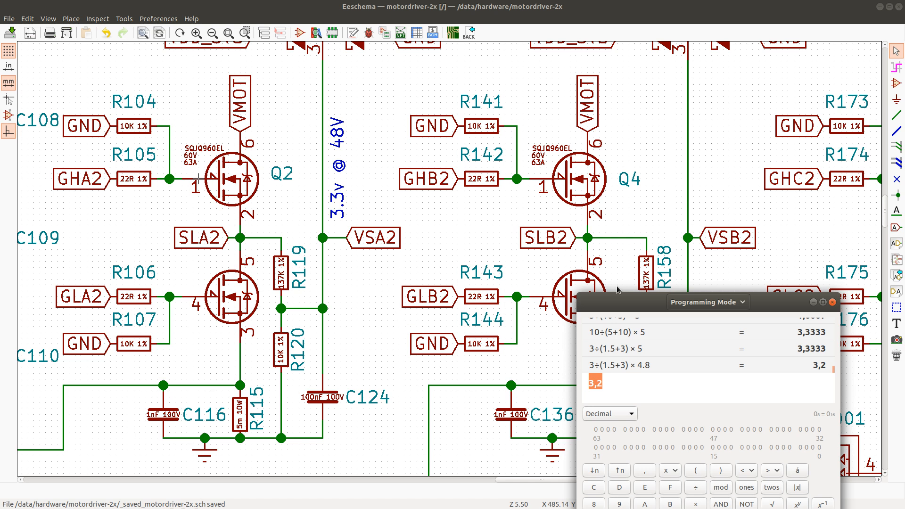
pyautogui.scroll(-3, 445, 258)
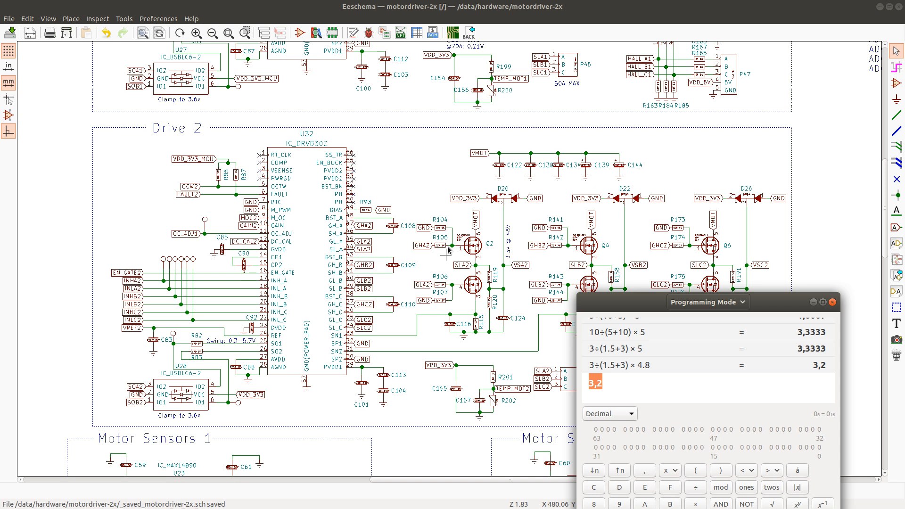
pyautogui.click(620, 378)
pyautogui.doubleClick(620, 379)
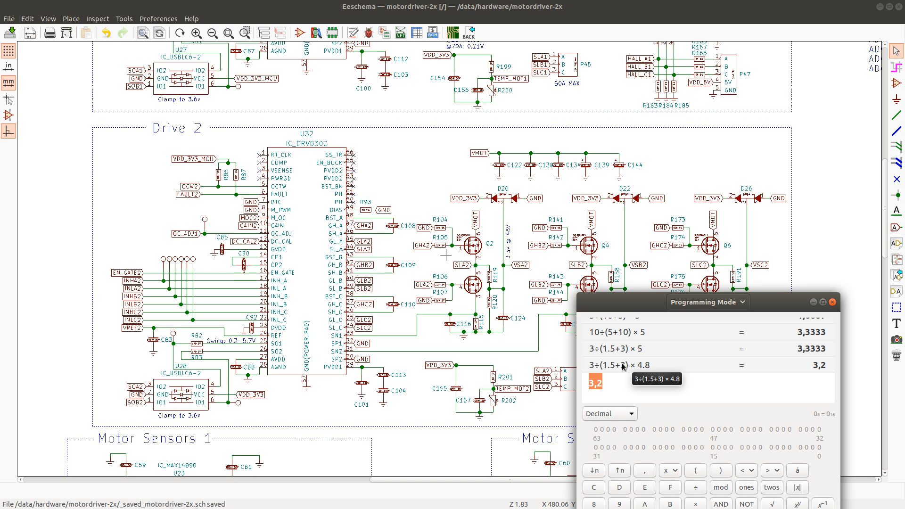
pyautogui.write('60')
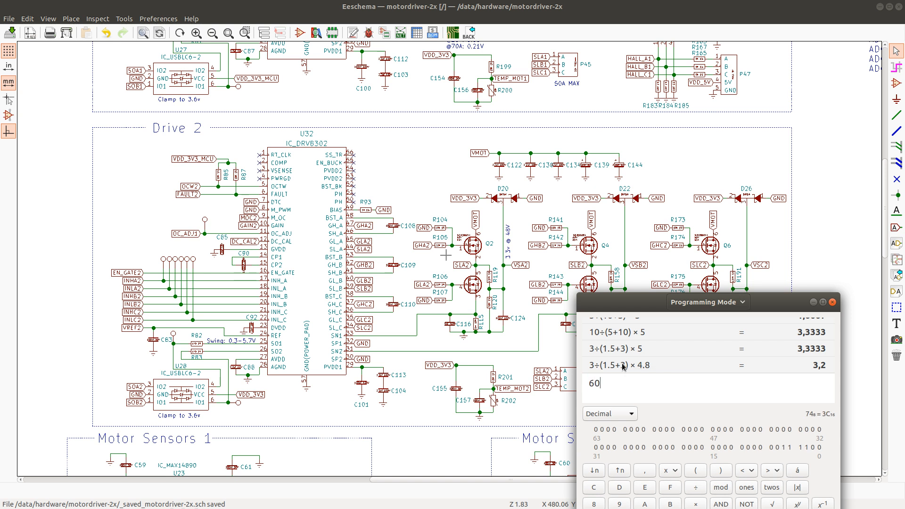
pyautogui.doubleClick(600, 385)
pyautogui.click(609, 388)
pyautogui.write('/22')
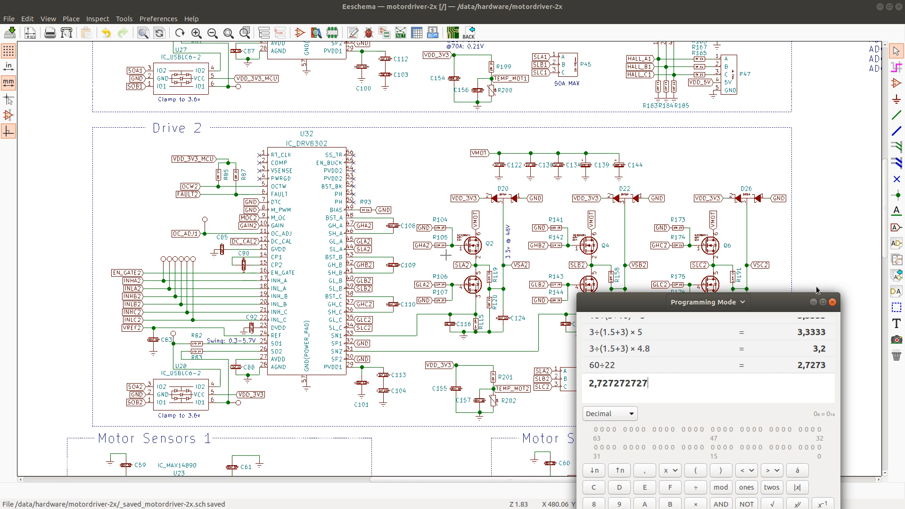
pyautogui.click(813, 302)
# Step: Examine gate resistor R105 at Q2 and its GHA2 connection to the IC_DRV8302 in the Drive 2 section
pyautogui.click(449, 315)
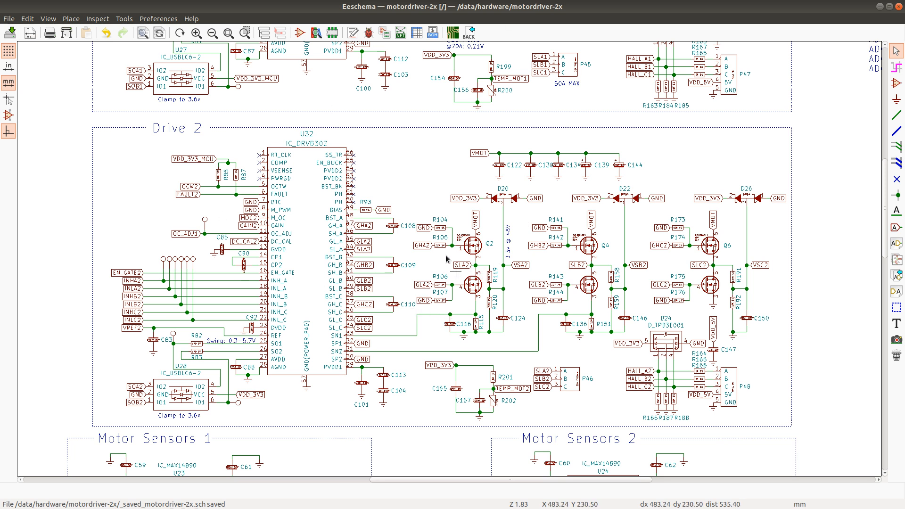
pyautogui.scroll(2, 446, 259)
pyautogui.scroll(3, 462, 255)
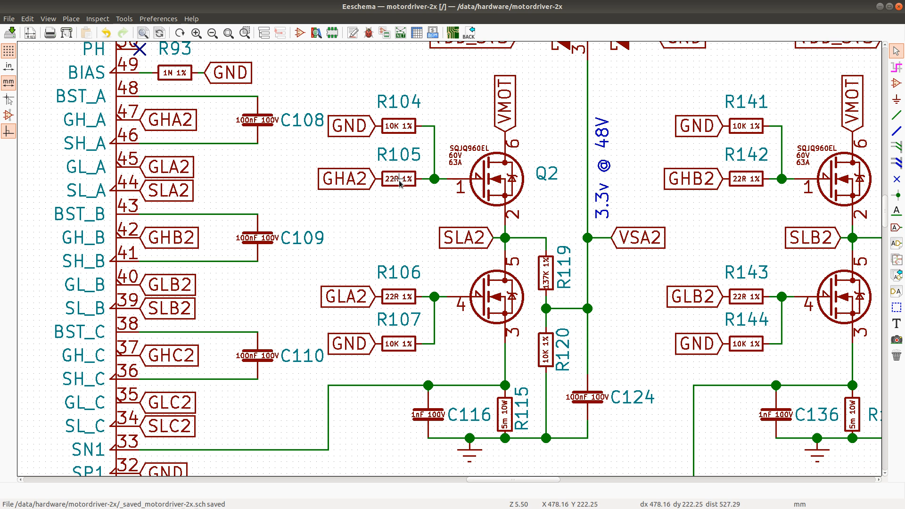
pyautogui.scroll(-2, 448, 259)
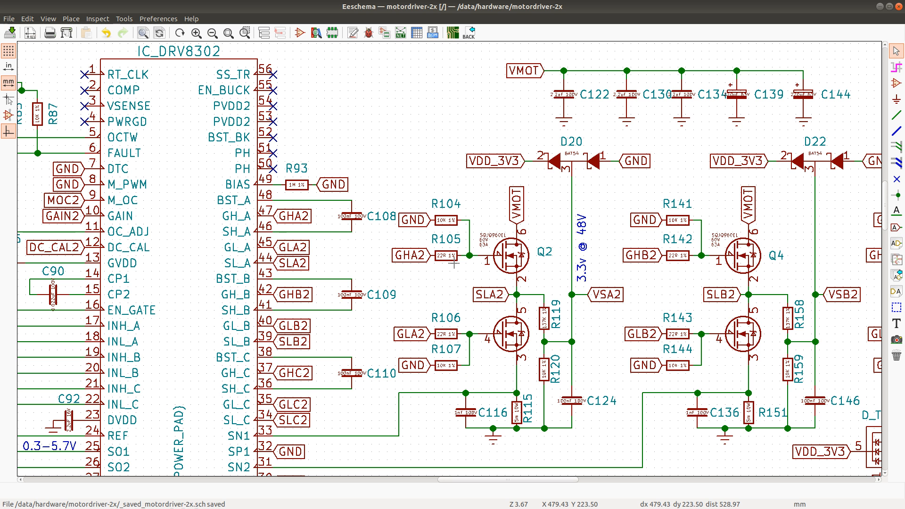
# Step: Check Calc for the next unmarked resistor, search the Eeschema schematic for R55, and close the search
pyautogui.hotkey('alt', 'Tab')
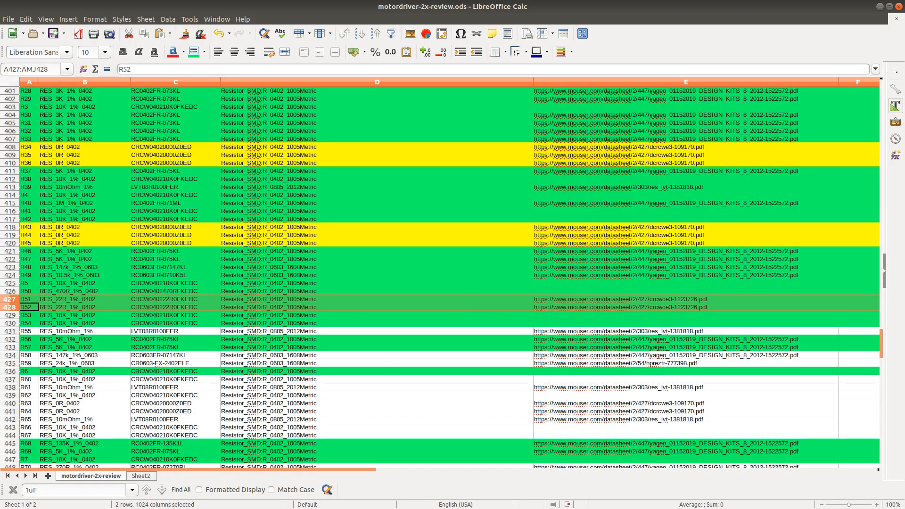
pyautogui.hotkey('alt', 'Tab')
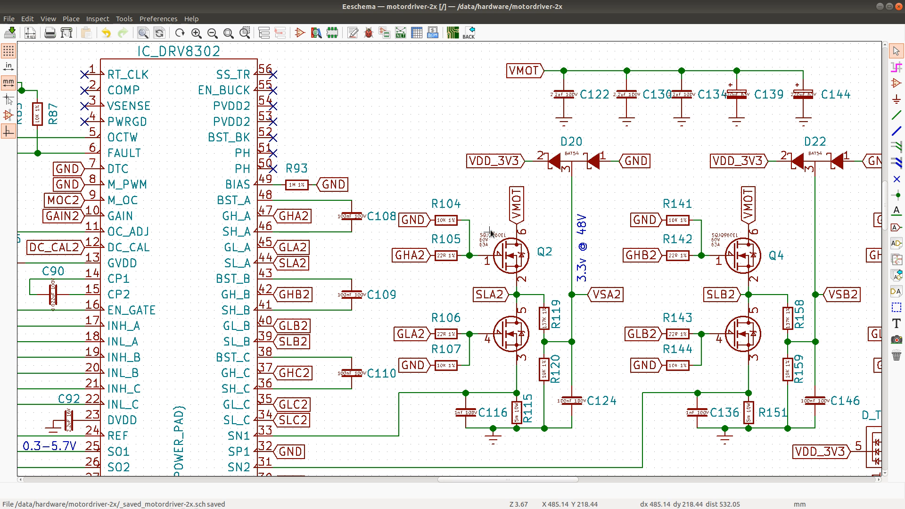
pyautogui.hotkey('ctrl', 'f')
pyautogui.write('R55')
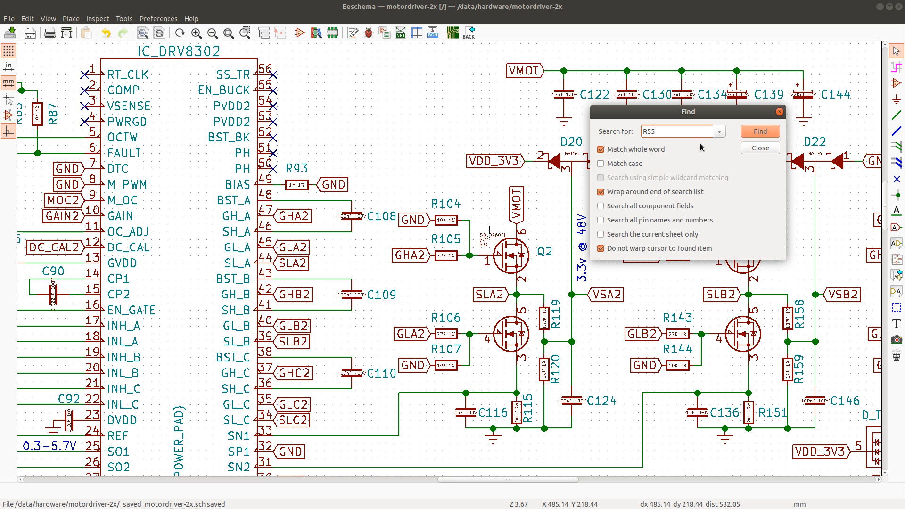
pyautogui.press('Return')
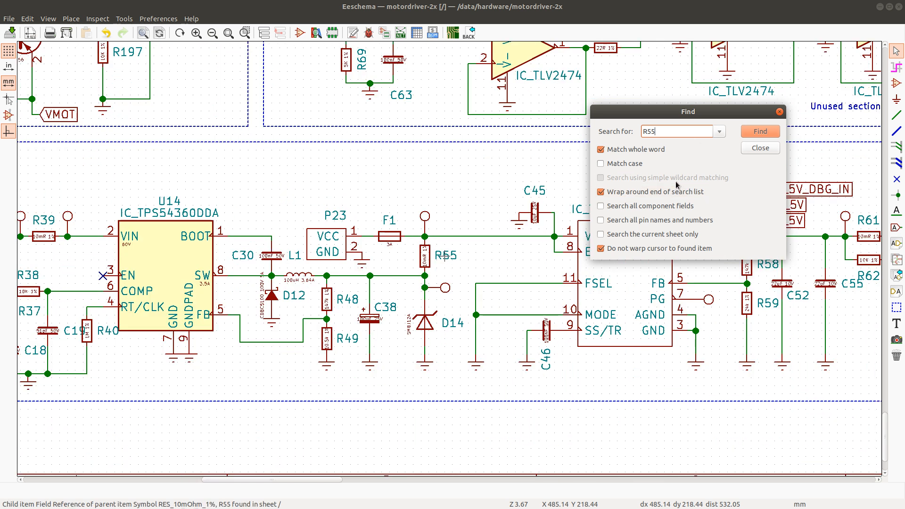
pyautogui.click(761, 148)
# Step: Return to Calc and mark R55's row 431 green
pyautogui.hotkey('alt', 'Tab')
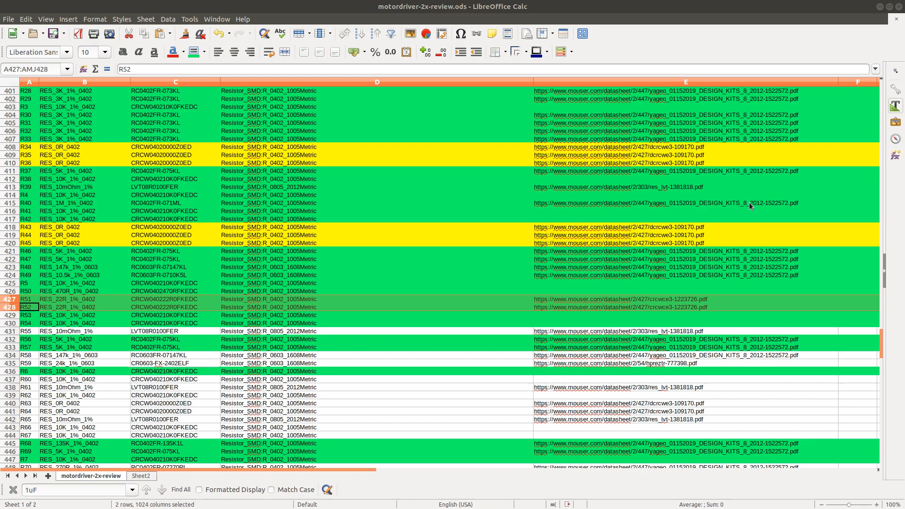
pyautogui.click(13, 331)
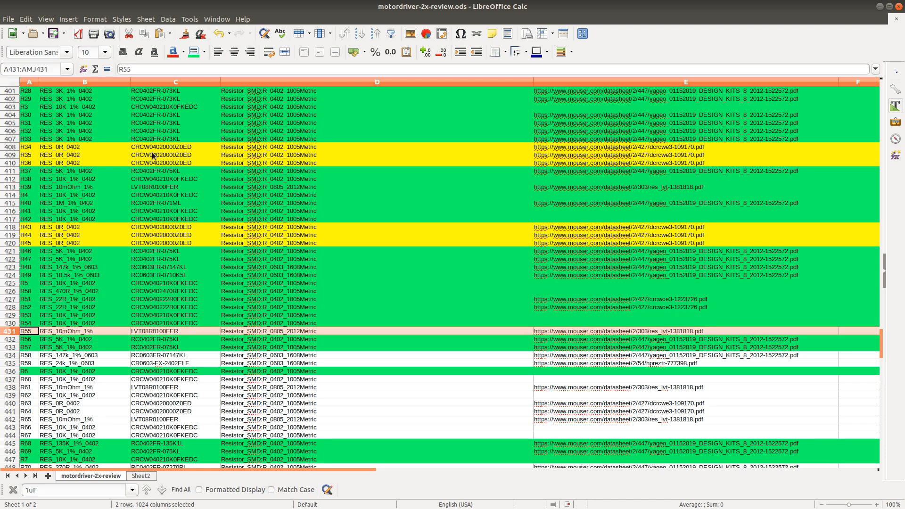
pyautogui.click(193, 56)
pyautogui.scroll(-13, 189, 320)
pyautogui.scroll(-5, 182, 336)
pyautogui.scroll(18, 178, 348)
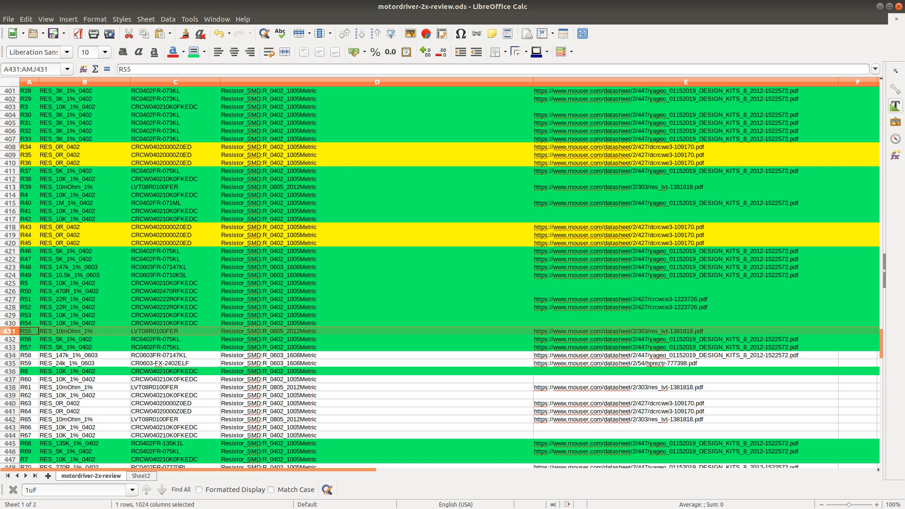
# Step: Switch to Eeschema and examine the Power section around R55, R58 and R59
pyautogui.hotkey('alt', 'Tab')
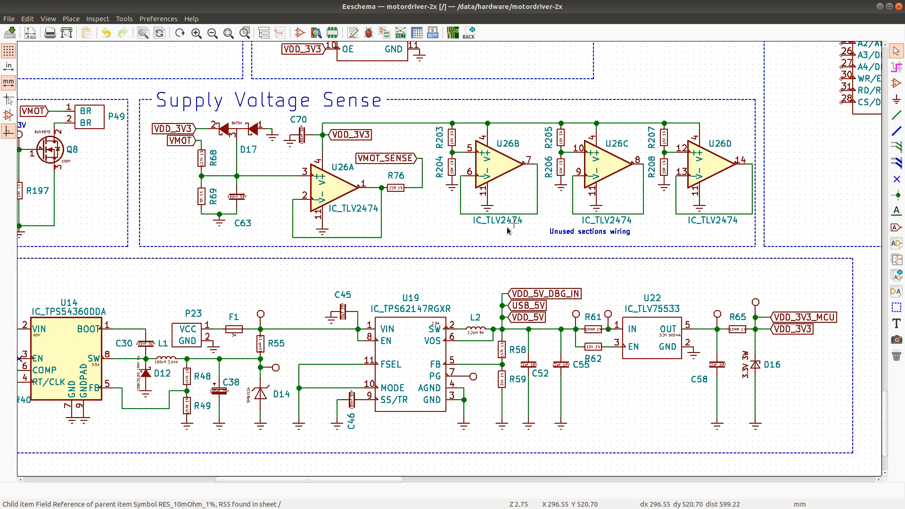
pyautogui.scroll(-2, 507, 227)
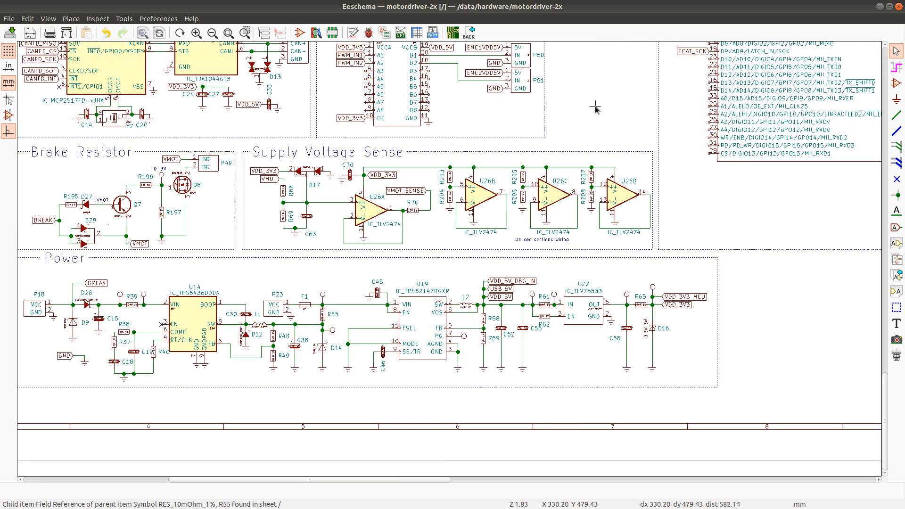